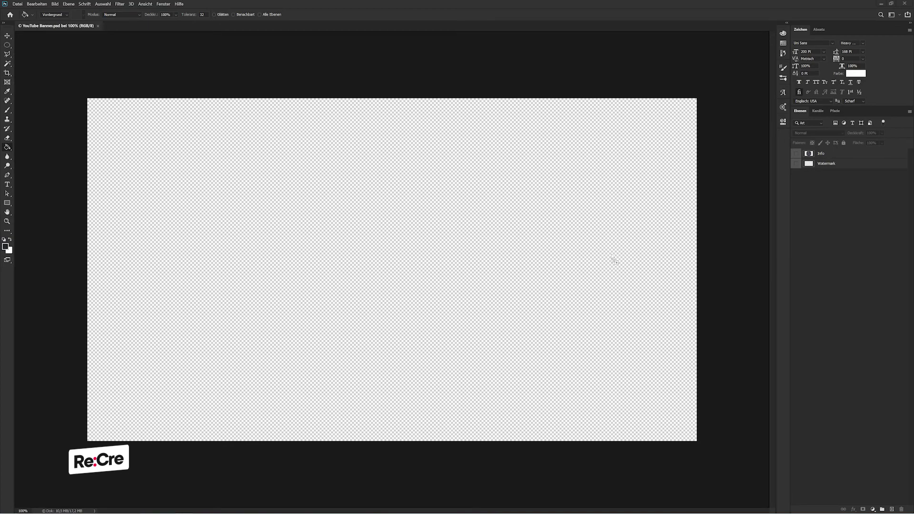
Step: Commit the placed piano photo, show the layout guides and group the photo layer
{"action": "key", "text": "Return"}
{"action": "key", "text": "ctrl+semicolon"}
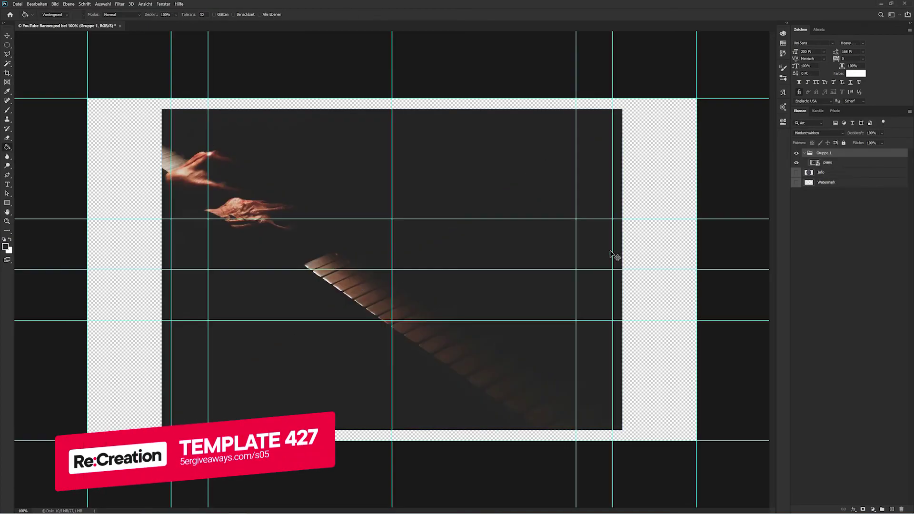
{"action": "key", "text": "ctrl+g"}
{"action": "key", "text": "m"}
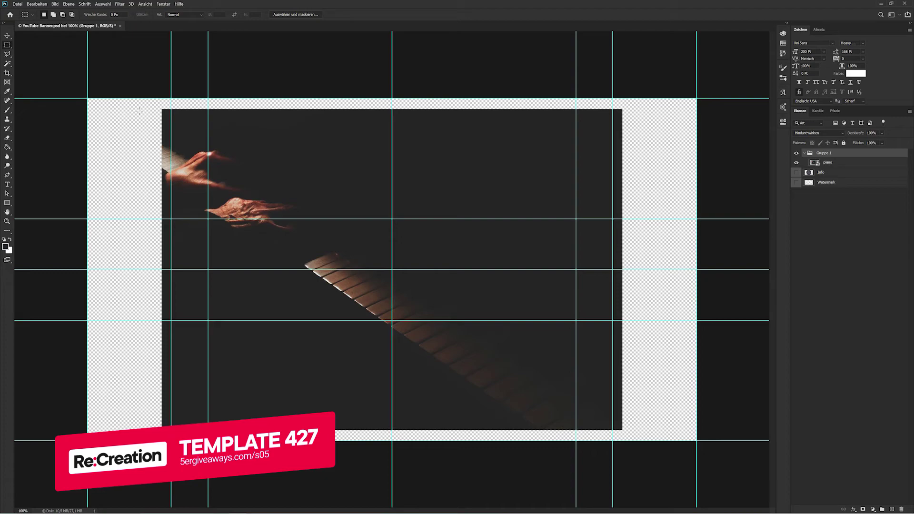
Step: Select the middle band between the guides and mask the group to that band
{"action": "left_click_drag", "start_coordinate": [87, 98], "coordinate": [696, 215]}
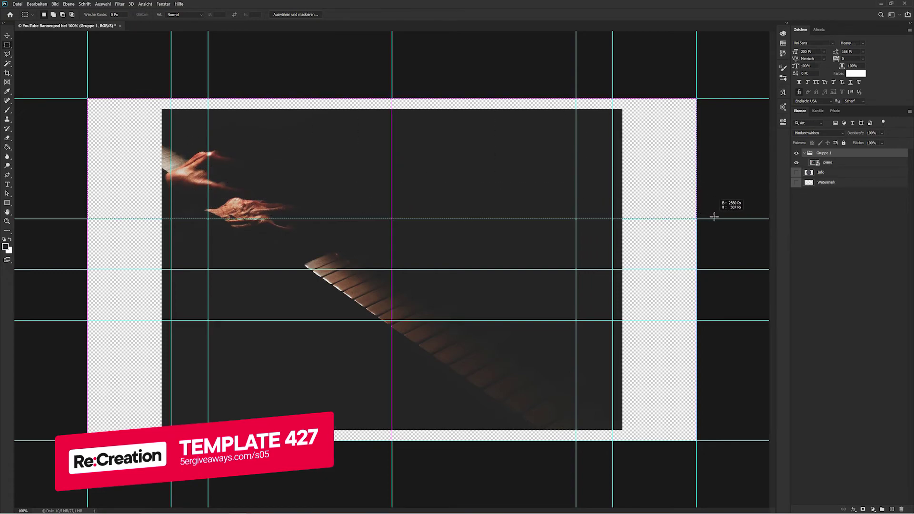
{"action": "left_click_drag", "start_coordinate": [87, 98], "coordinate": [792, 220]}
{"action": "left_click_drag", "start_coordinate": [751, 449], "coordinate": [49, 320]}
{"action": "right_click", "coordinate": [309, 244]}
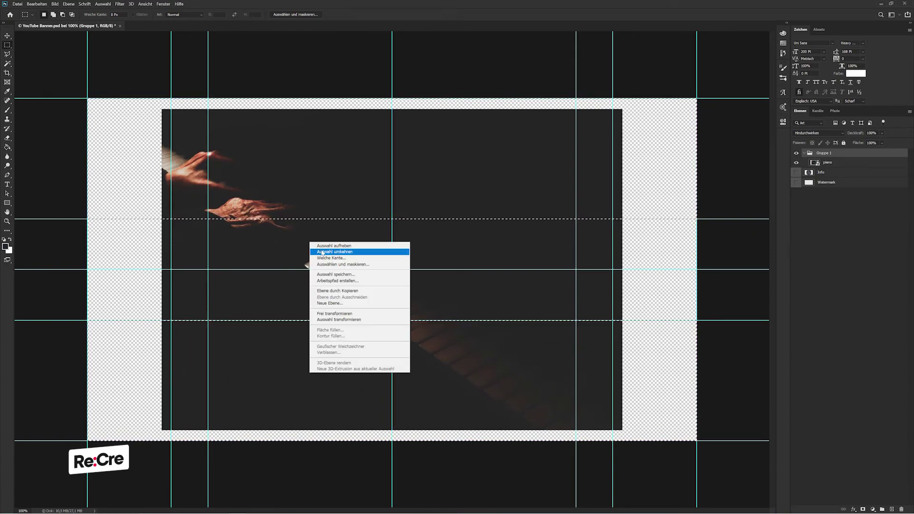
{"action": "left_click", "coordinate": [323, 254]}
{"action": "left_click", "coordinate": [863, 509]}
Step: Rotate the piano photo about -22° and shift it so the hands sit at the band's left end
{"action": "key", "text": "v"}
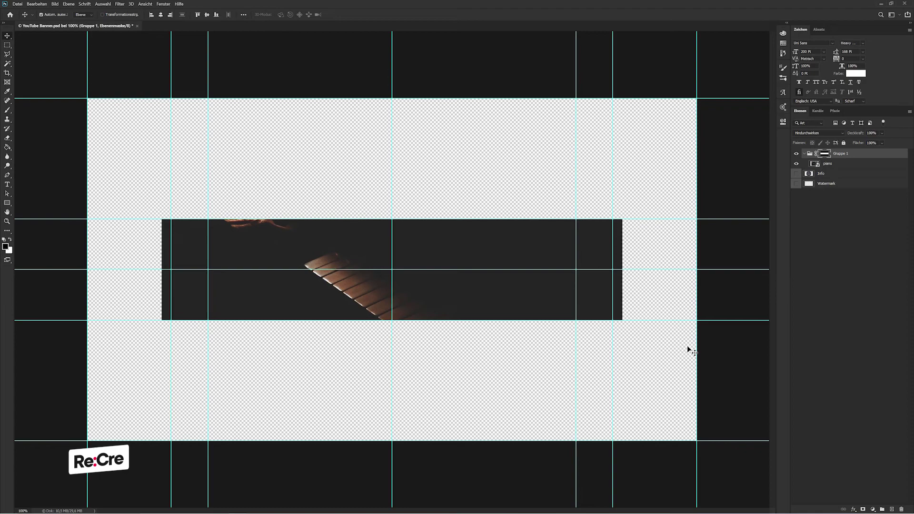
{"action": "key", "text": "ctrl+semicolon"}
{"action": "left_click", "coordinate": [828, 163]}
{"action": "key", "text": "ctrl+t"}
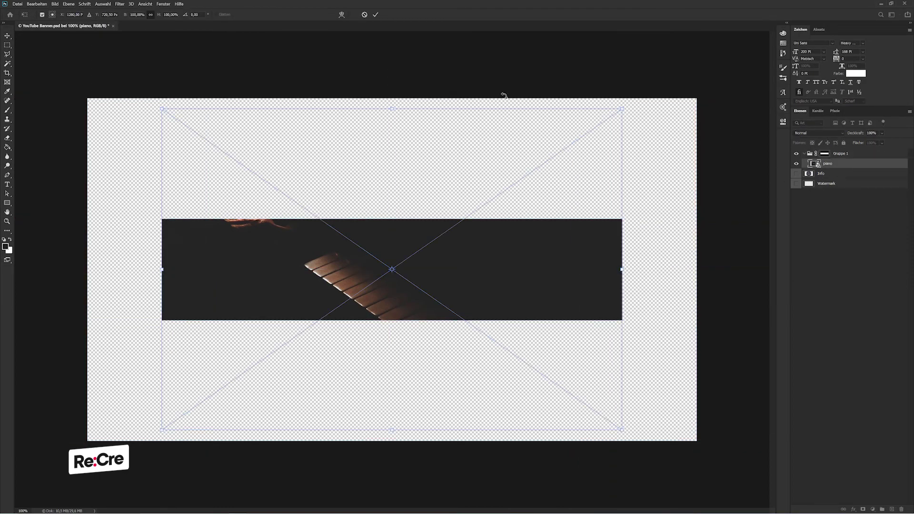
{"action": "mouse_move", "coordinate": [501, 92]}
{"action": "left_mouse_down"}
{"action": "mouse_move", "coordinate": [389, 72]}
{"action": "mouse_move", "coordinate": [629, 195]}
{"action": "mouse_move", "coordinate": [614, 199]}
{"action": "left_mouse_up"}
{"action": "left_click_drag", "start_coordinate": [473, 259], "coordinate": [412, 275]}
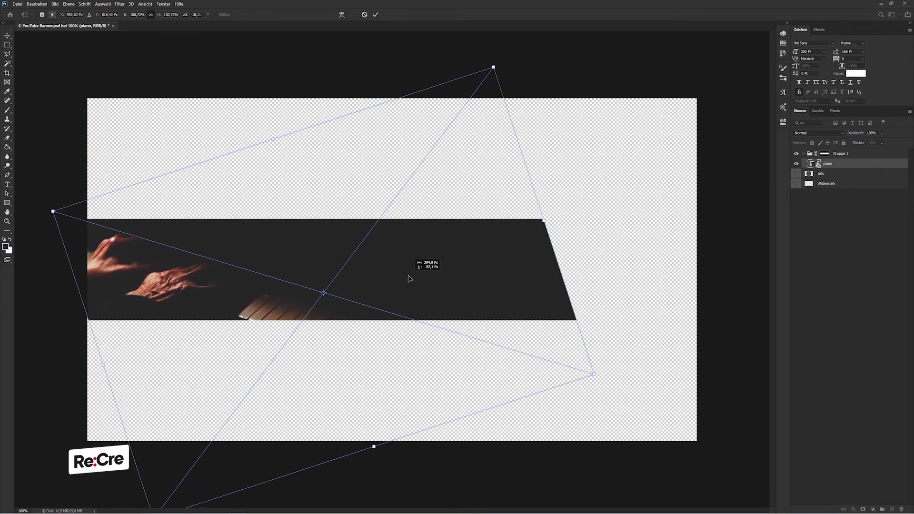
{"action": "left_click_drag", "start_coordinate": [608, 227], "coordinate": [612, 204]}
{"action": "left_click_drag", "start_coordinate": [450, 282], "coordinate": [464, 272]}
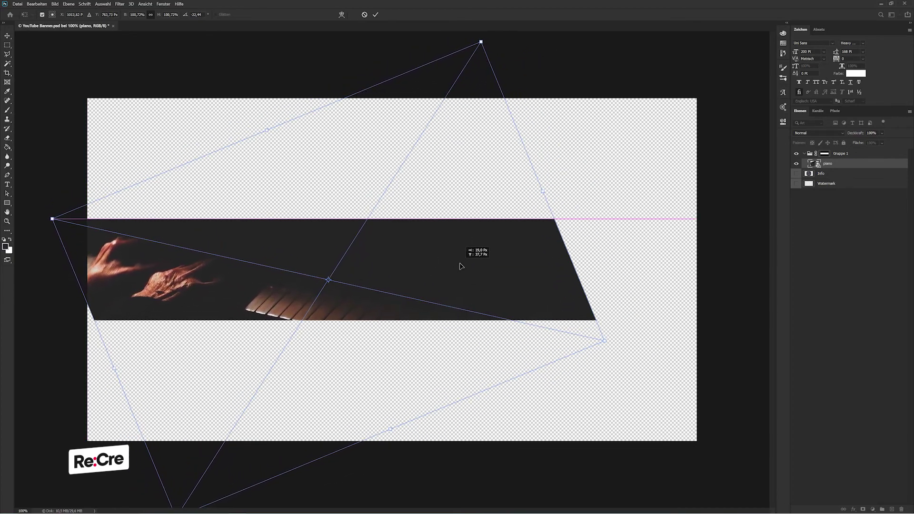
{"action": "left_click_drag", "start_coordinate": [464, 272], "coordinate": [518, 246]}
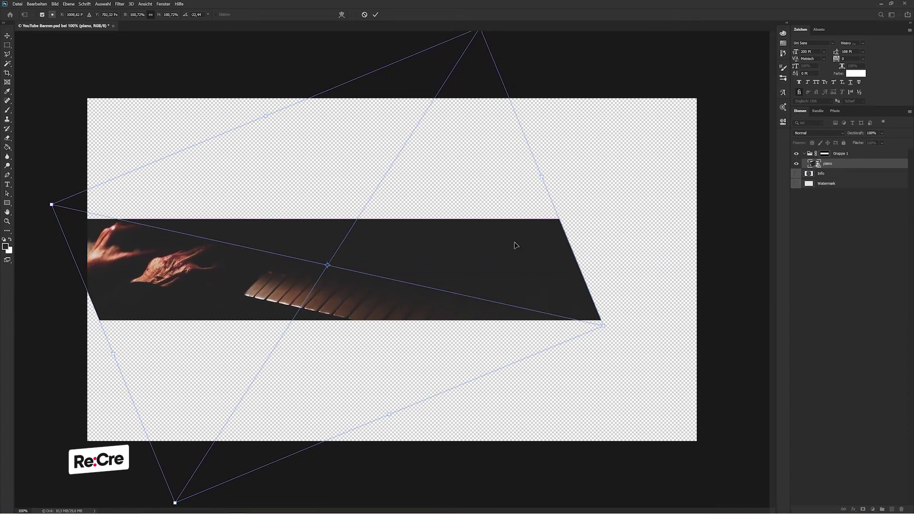
{"action": "key", "text": "Return"}
Step: Draw a rectangle beneath the piano photo, filled with dark grey 252525 sampled from the photo
{"action": "left_click", "coordinate": [846, 224]}
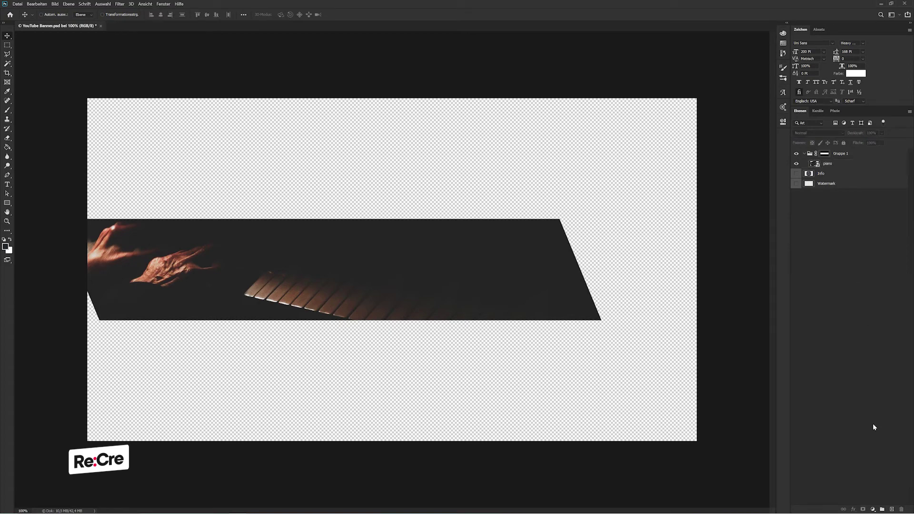
{"action": "left_click", "coordinate": [8, 202]}
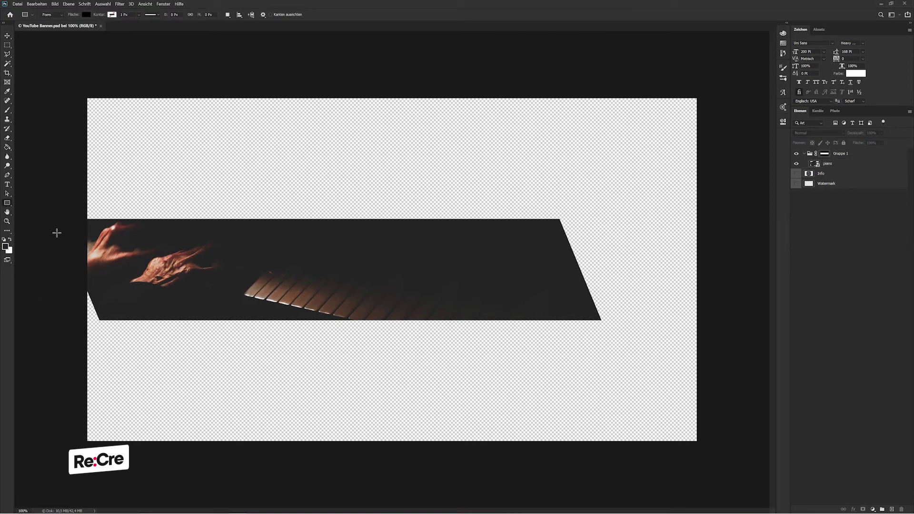
{"action": "left_click_drag", "start_coordinate": [64, 211], "coordinate": [125, 344]}
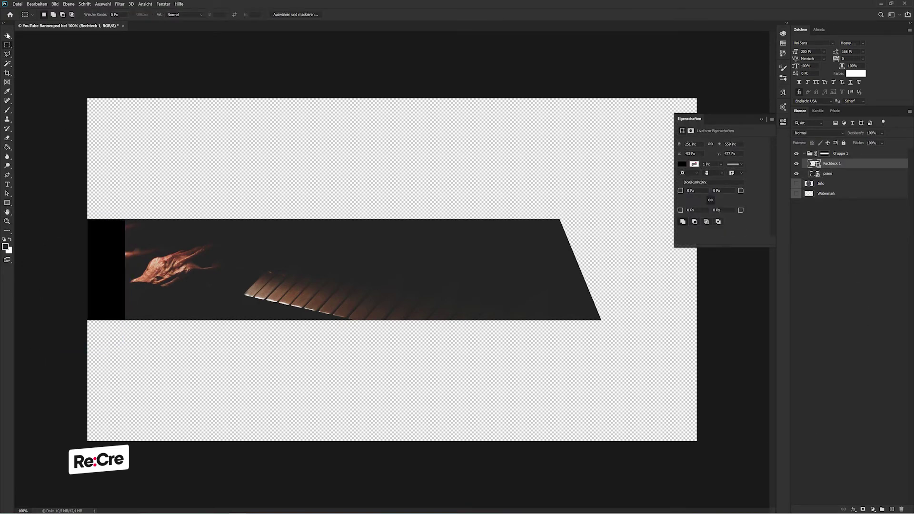
{"action": "key", "text": "v"}
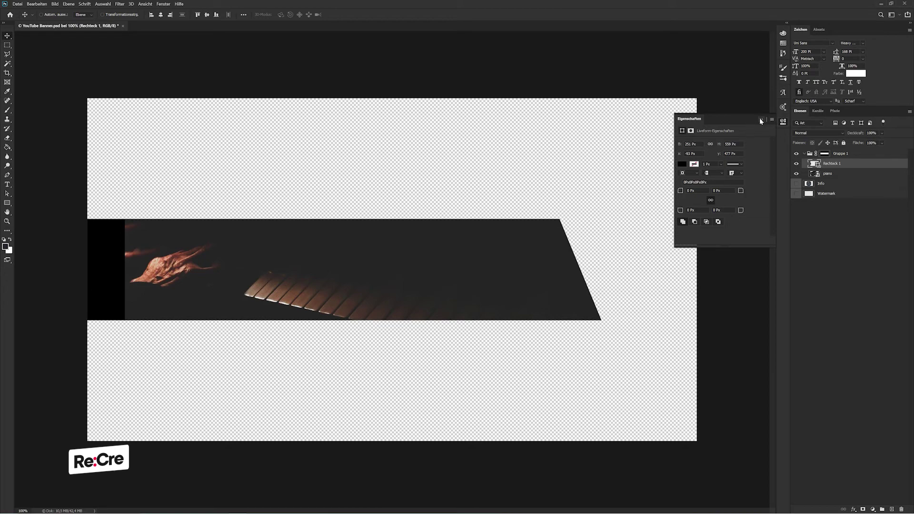
{"action": "left_click", "coordinate": [760, 120]}
{"action": "left_click_drag", "start_coordinate": [833, 163], "coordinate": [832, 177]}
{"action": "double_click", "coordinate": [814, 173]}
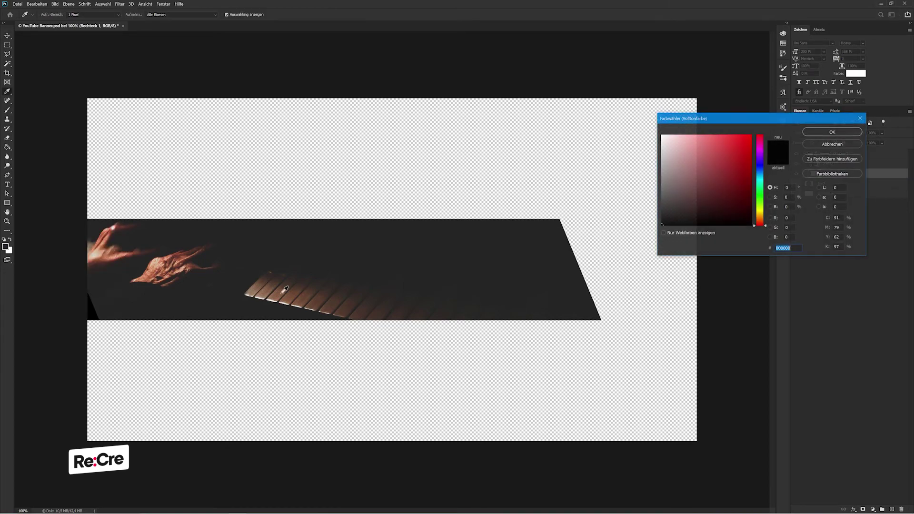
{"action": "left_click", "coordinate": [108, 305]}
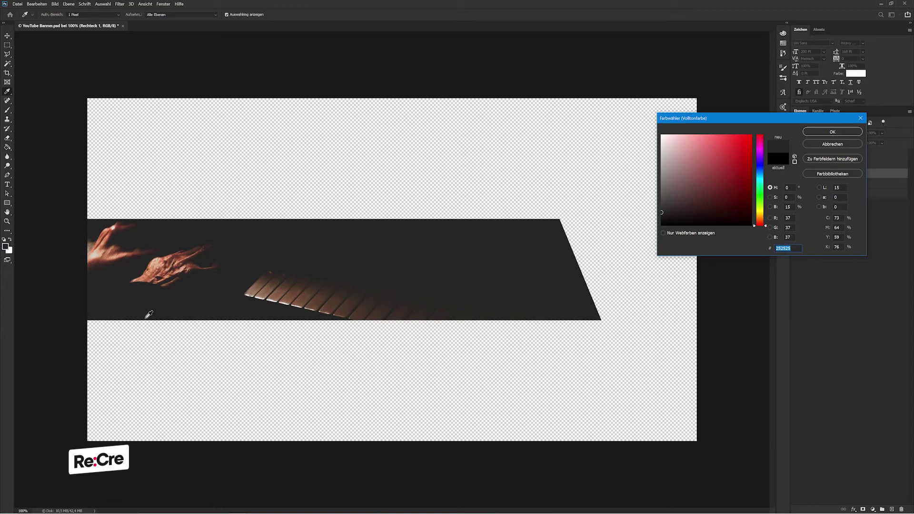
{"action": "key", "text": "Return"}
Step: Duplicate the rectangle and enlarge the copy over the band's right end
{"action": "mouse_move", "coordinate": [148, 320]}
{"action": "left_mouse_down"}
{"action": "mouse_move", "coordinate": [586, 374]}
{"action": "mouse_move", "coordinate": [684, 327]}
{"action": "left_mouse_up"}
{"action": "key", "text": "ctrl+t"}
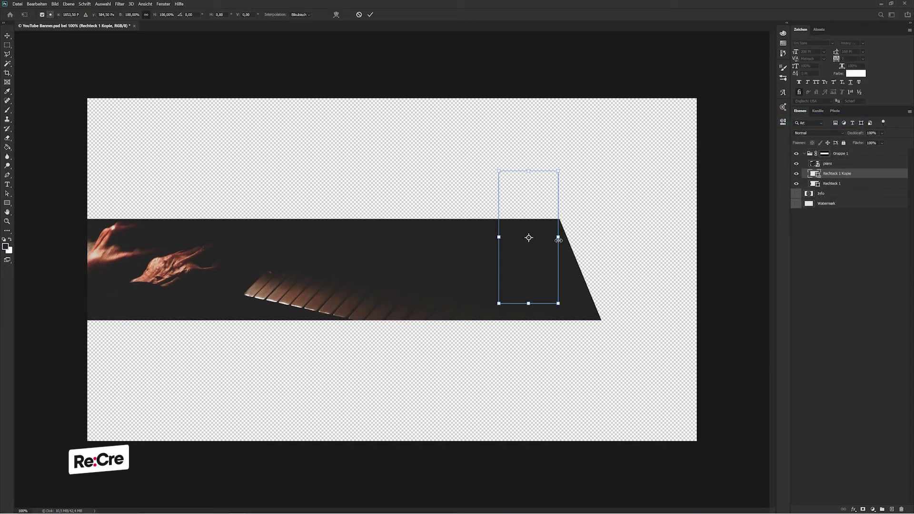
{"action": "left_click_drag", "start_coordinate": [558, 240], "coordinate": [693, 238]}
{"action": "left_click_drag", "start_coordinate": [628, 264], "coordinate": [719, 255]}
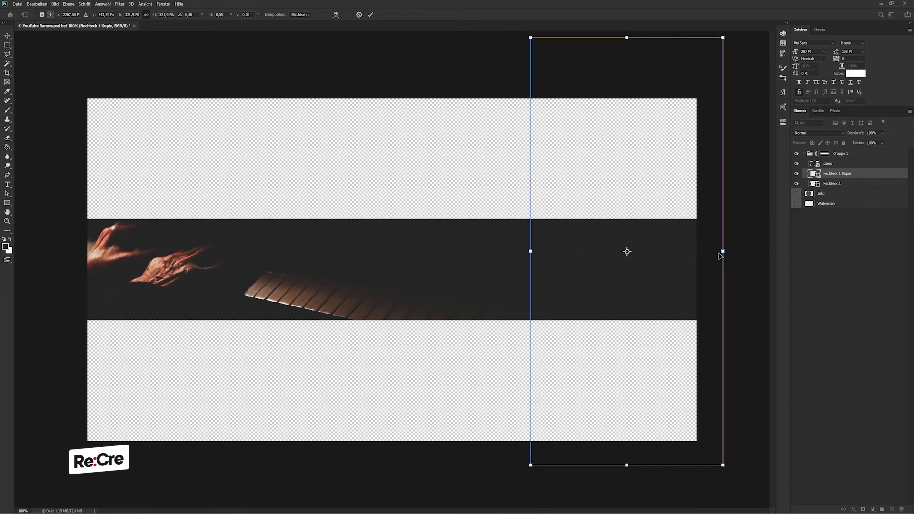
{"action": "key", "text": "Return"}
Step: Widen the rectangle copy leftward, then temporarily hide it
{"action": "double_click", "coordinate": [812, 175]}
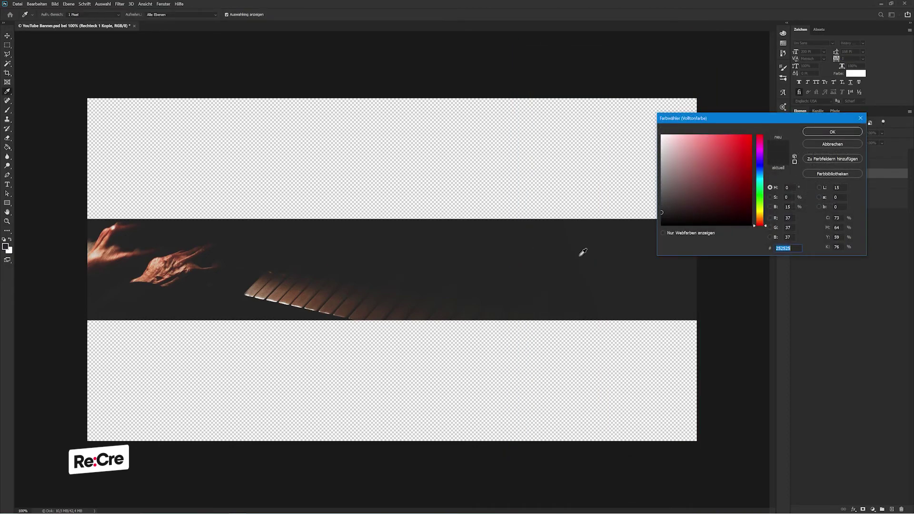
{"action": "key", "text": "Return"}
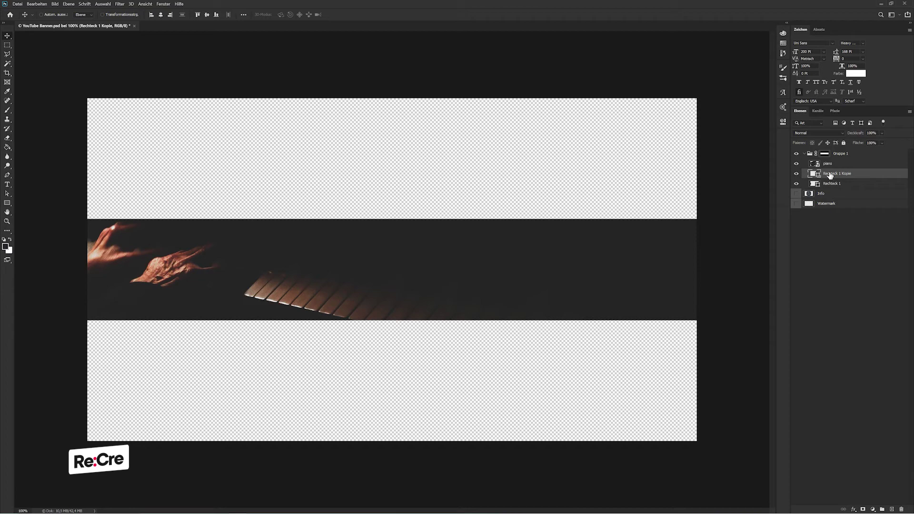
{"action": "key", "text": "ctrl+t"}
{"action": "left_click_drag", "start_coordinate": [509, 262], "coordinate": [453, 262]}
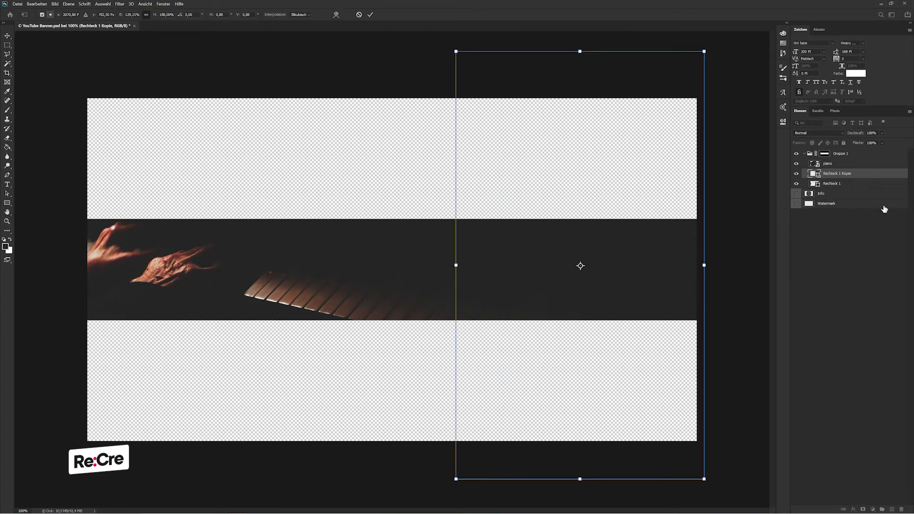
{"action": "key", "text": "Return"}
{"action": "left_click", "coordinate": [796, 183]}
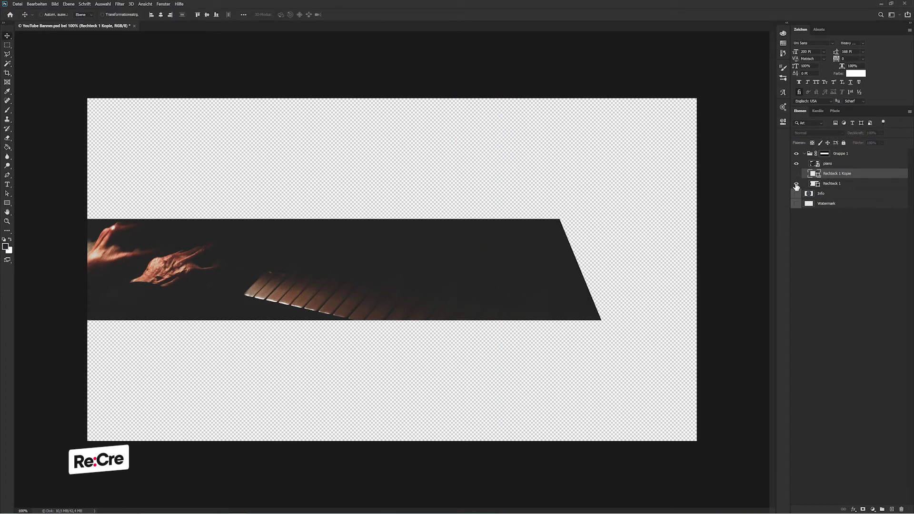
{"action": "left_click", "coordinate": [842, 164]}
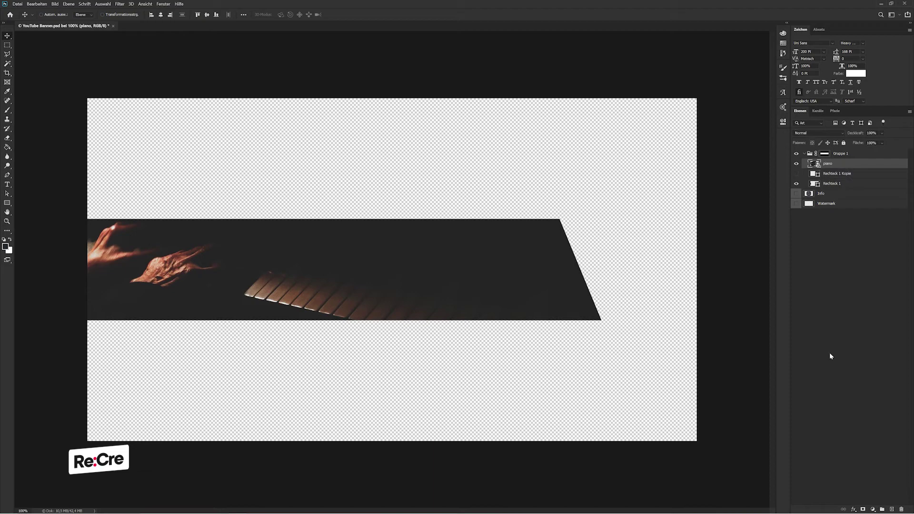
Step: Mask the piano photo, brush away its right end softly, and show the wide rectangle copy again
{"action": "left_click", "coordinate": [865, 509]}
{"action": "key", "text": "b"}
{"action": "mouse_move", "coordinate": [589, 265]}
{"action": "left_mouse_down"}
{"action": "mouse_move", "coordinate": [567, 214]}
{"action": "mouse_move", "coordinate": [557, 271]}
{"action": "mouse_move", "coordinate": [624, 306]}
{"action": "mouse_move", "coordinate": [623, 294]}
{"action": "left_mouse_up"}
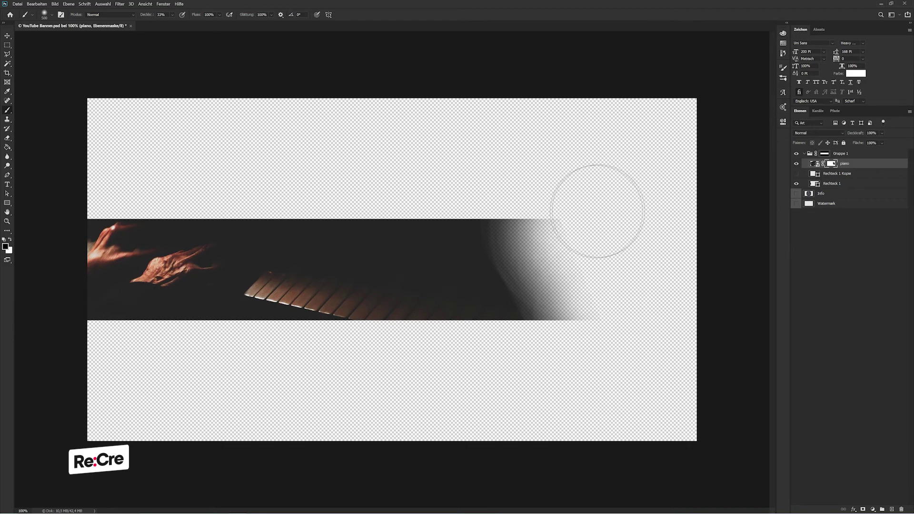
{"action": "left_click", "coordinate": [797, 174]}
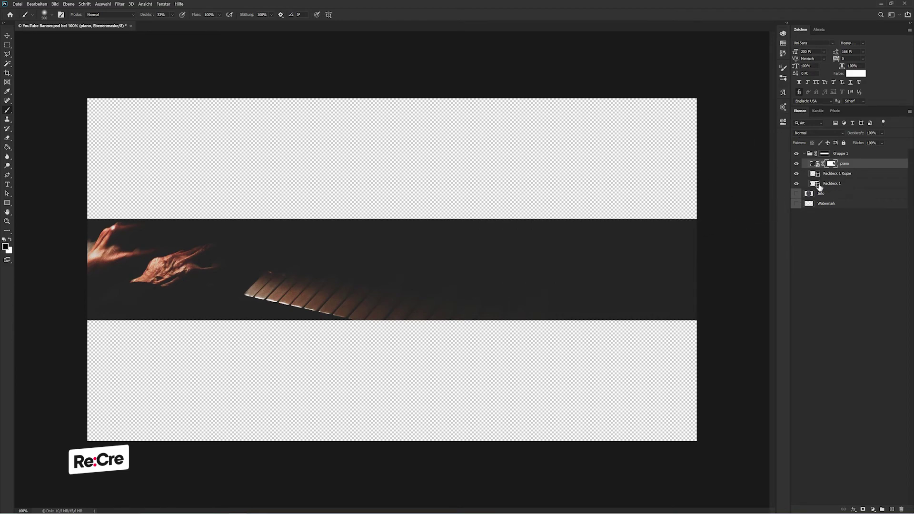
{"action": "left_click", "coordinate": [812, 185]}
{"action": "key", "text": "v"}
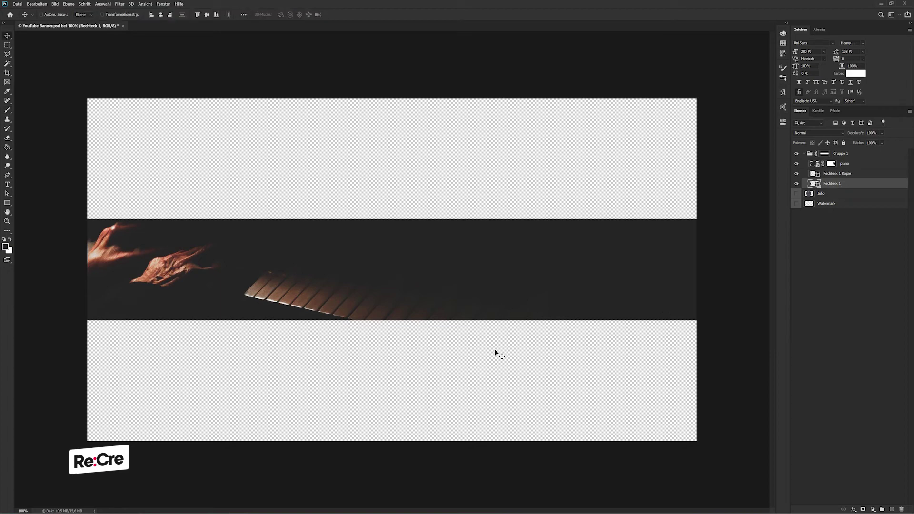
{"action": "key", "text": "ctrl+plus"}
{"action": "key", "text": "ctrl+plus"}
Step: In Camera Raw, set luminance noise reduction to 38 and colour noise reduction to 43 for the piano photo
{"action": "left_click", "coordinate": [816, 164]}
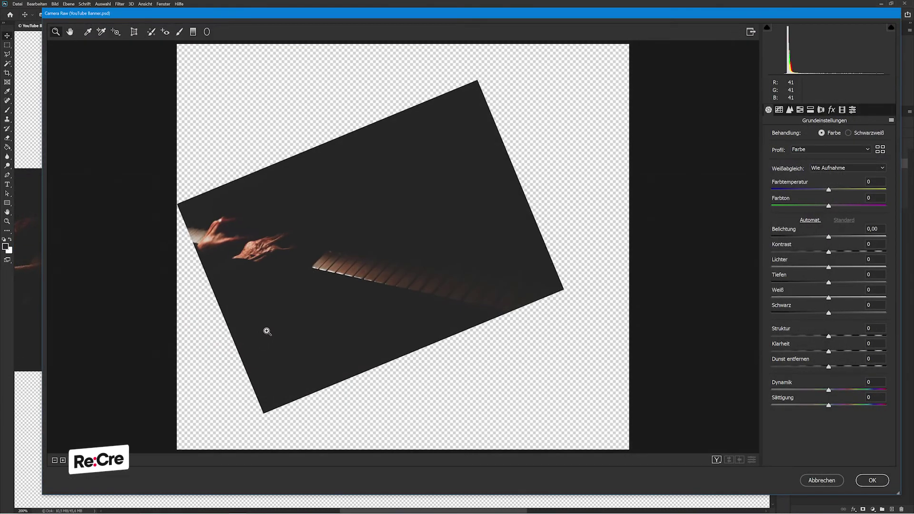
{"action": "left_click", "coordinate": [319, 276]}
{"action": "left_click", "coordinate": [276, 188]}
{"action": "left_click", "coordinate": [310, 217]}
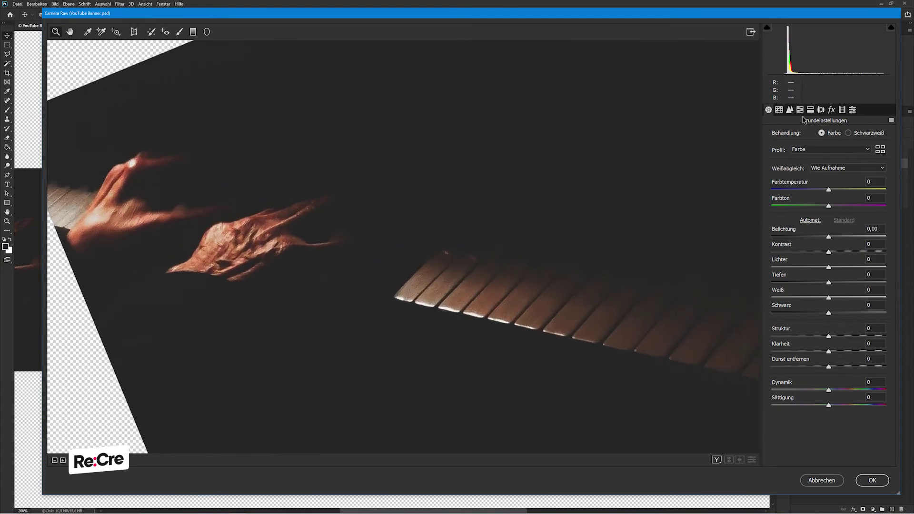
{"action": "left_click", "coordinate": [791, 109]}
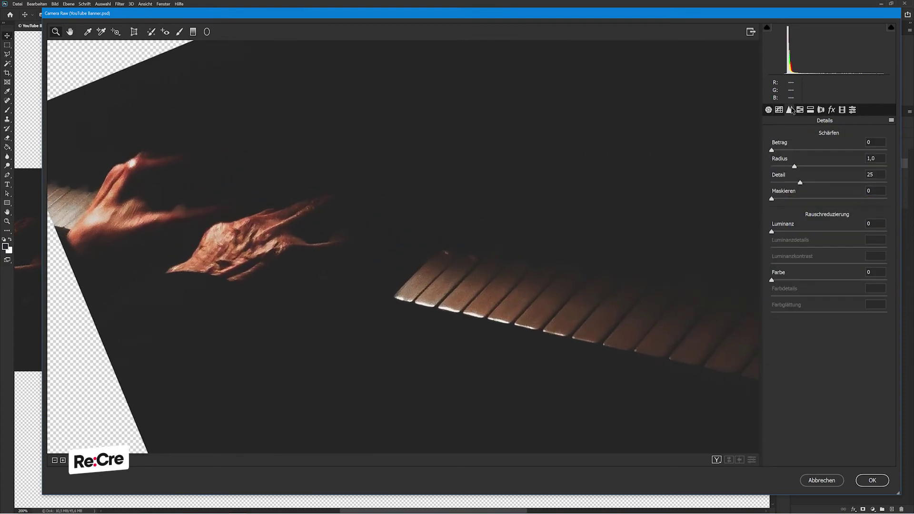
{"action": "left_click", "coordinate": [779, 280]}
{"action": "left_click", "coordinate": [777, 231]}
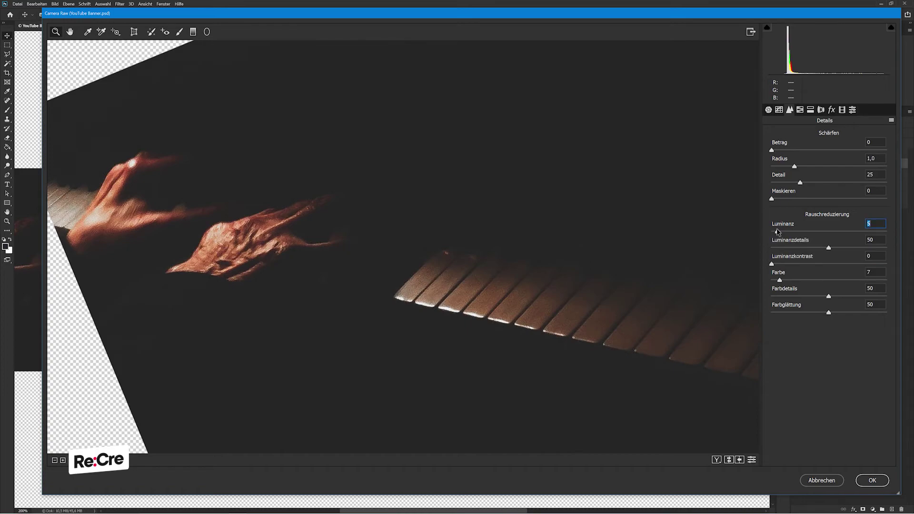
{"action": "mouse_move", "coordinate": [777, 232]}
{"action": "left_mouse_down"}
{"action": "mouse_move", "coordinate": [814, 230]}
{"action": "mouse_move", "coordinate": [816, 221]}
{"action": "left_mouse_up"}
{"action": "left_click_drag", "start_coordinate": [780, 281], "coordinate": [820, 275]}
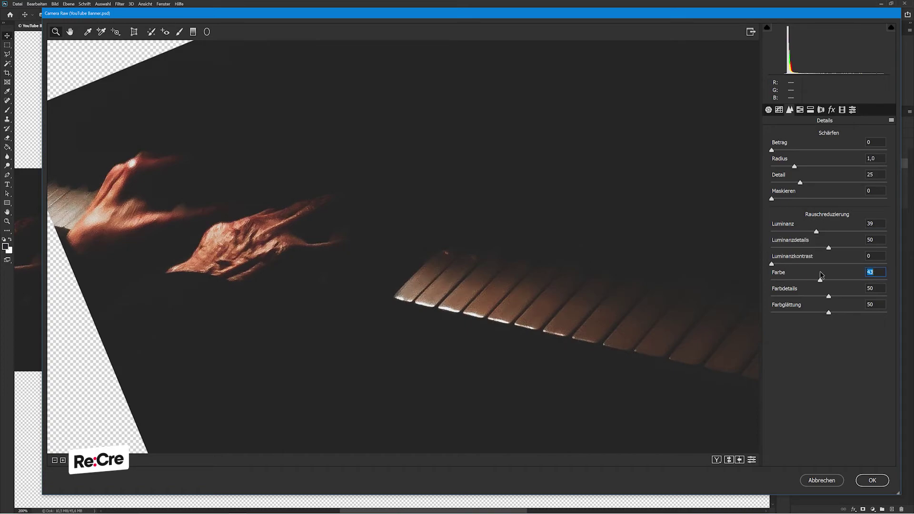
{"action": "left_click", "coordinate": [769, 110]}
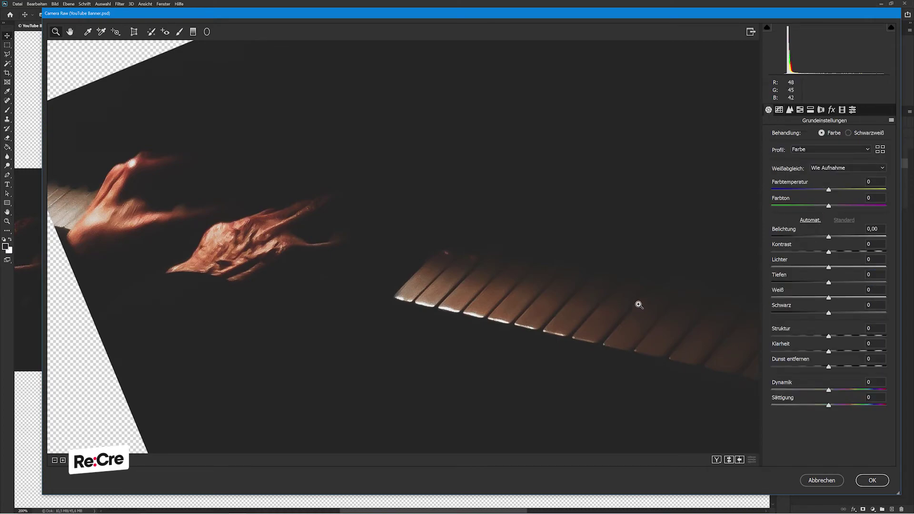
Step: Set highlights +7, temperature -11, vibrance +9, structure +31 and tint 0, then apply Camera Raw
{"action": "key", "text": "ctrl+0"}
{"action": "left_click", "coordinate": [347, 241]}
{"action": "left_click", "coordinate": [309, 222]}
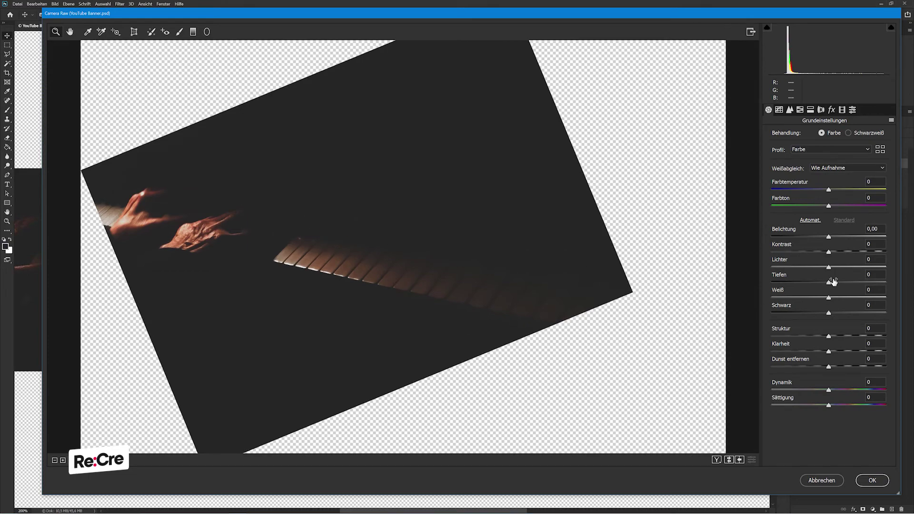
{"action": "mouse_move", "coordinate": [830, 270]}
{"action": "left_mouse_down"}
{"action": "mouse_move", "coordinate": [871, 267]}
{"action": "mouse_move", "coordinate": [809, 267]}
{"action": "mouse_move", "coordinate": [850, 265]}
{"action": "mouse_move", "coordinate": [833, 266]}
{"action": "mouse_move", "coordinate": [847, 253]}
{"action": "left_mouse_up"}
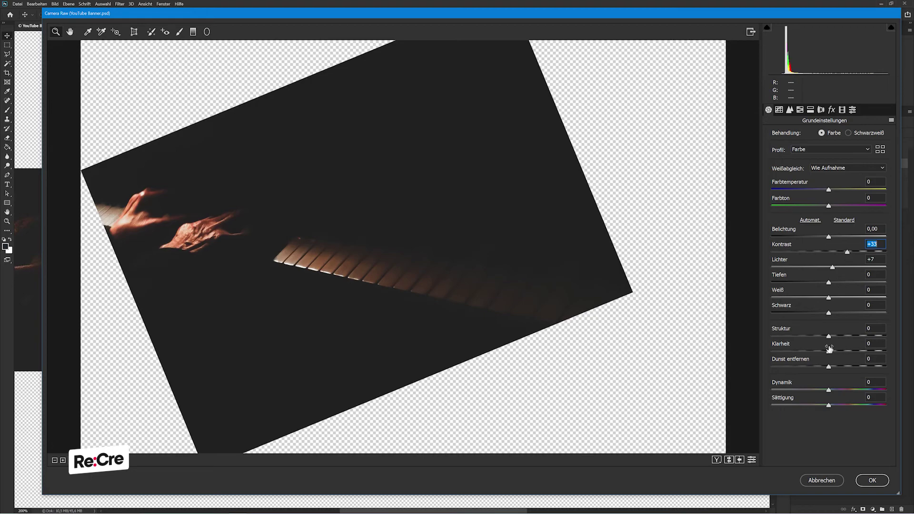
{"action": "mouse_move", "coordinate": [829, 189]}
{"action": "left_mouse_down"}
{"action": "mouse_move", "coordinate": [817, 191]}
{"action": "mouse_move", "coordinate": [836, 208]}
{"action": "mouse_move", "coordinate": [824, 207]}
{"action": "left_mouse_up"}
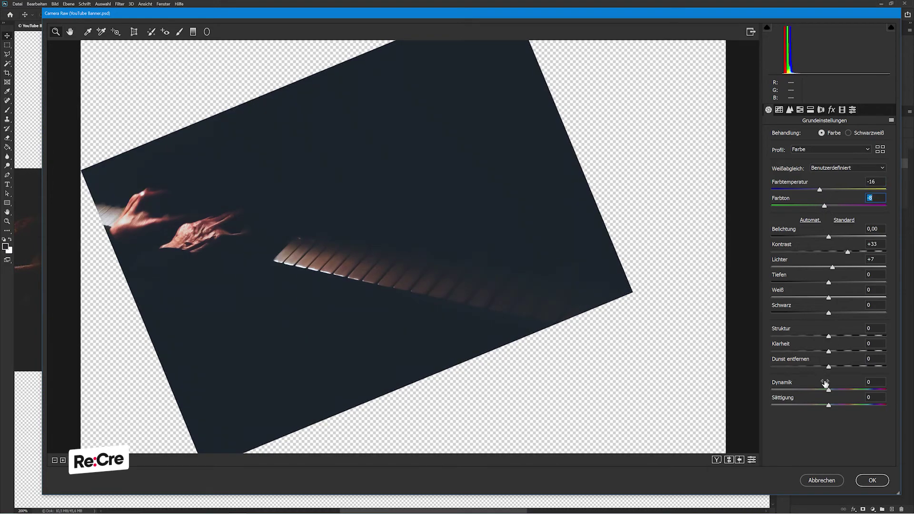
{"action": "mouse_move", "coordinate": [828, 388]}
{"action": "left_mouse_down"}
{"action": "mouse_move", "coordinate": [803, 385]}
{"action": "mouse_move", "coordinate": [870, 371]}
{"action": "mouse_move", "coordinate": [837, 373]}
{"action": "left_mouse_up"}
{"action": "left_click_drag", "start_coordinate": [828, 336], "coordinate": [854, 338]}
{"action": "left_click_drag", "start_coordinate": [821, 190], "coordinate": [824, 192]}
{"action": "double_click", "coordinate": [845, 200]}
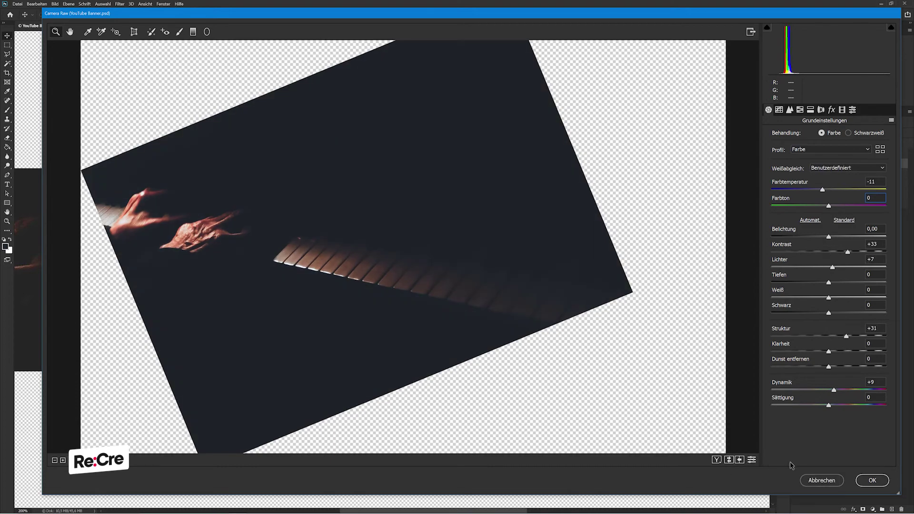
{"action": "left_click", "coordinate": [871, 480]}
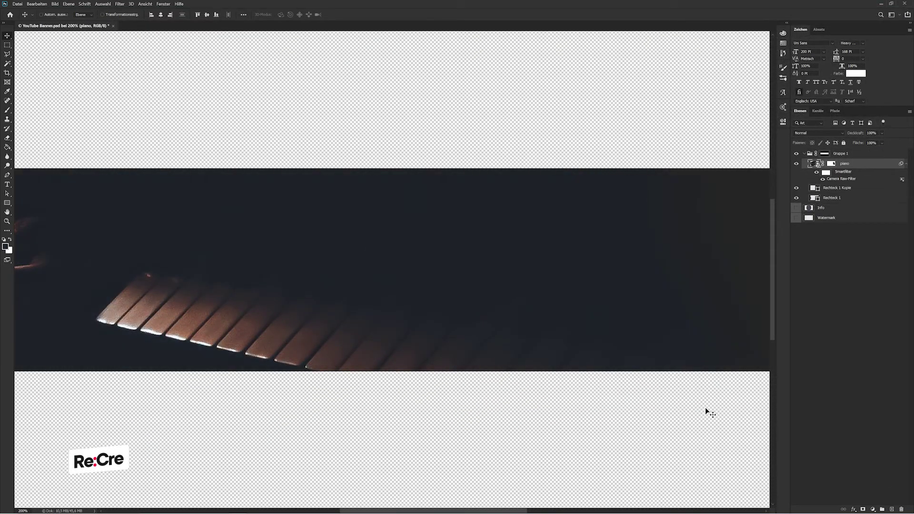
Step: Refill Rechteck 1 Kopie with the dark navy sampled from the piano photo
{"action": "key", "text": "ctrl+minus"}
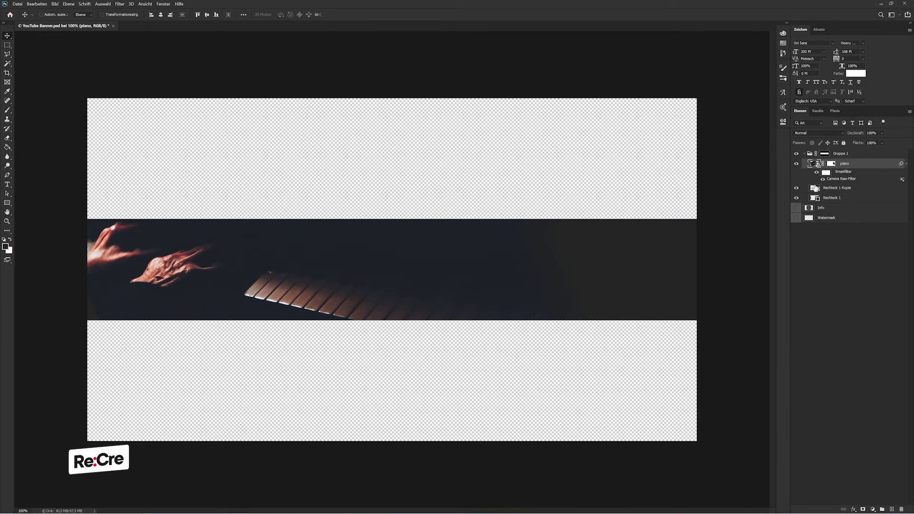
{"action": "double_click", "coordinate": [815, 187]}
{"action": "key", "text": "Escape"}
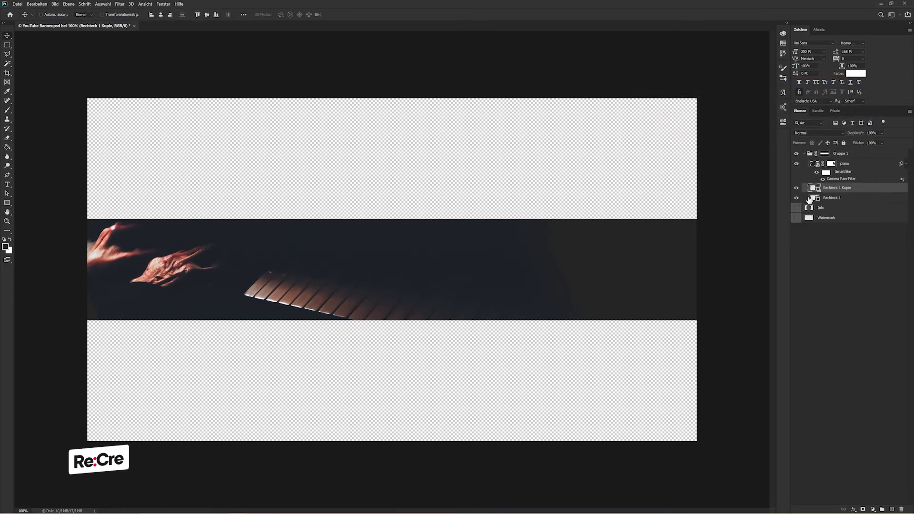
{"action": "double_click", "coordinate": [814, 189]}
{"action": "left_click", "coordinate": [528, 270]}
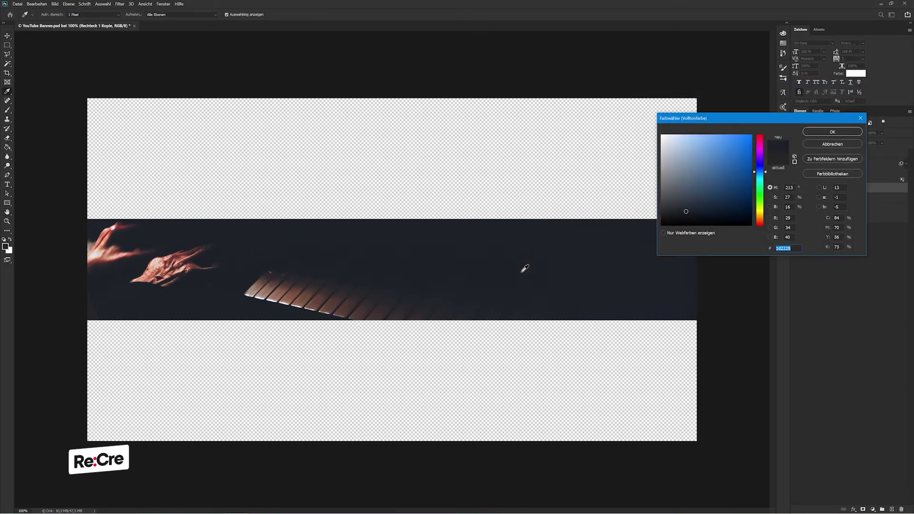
{"action": "key", "text": "Return"}
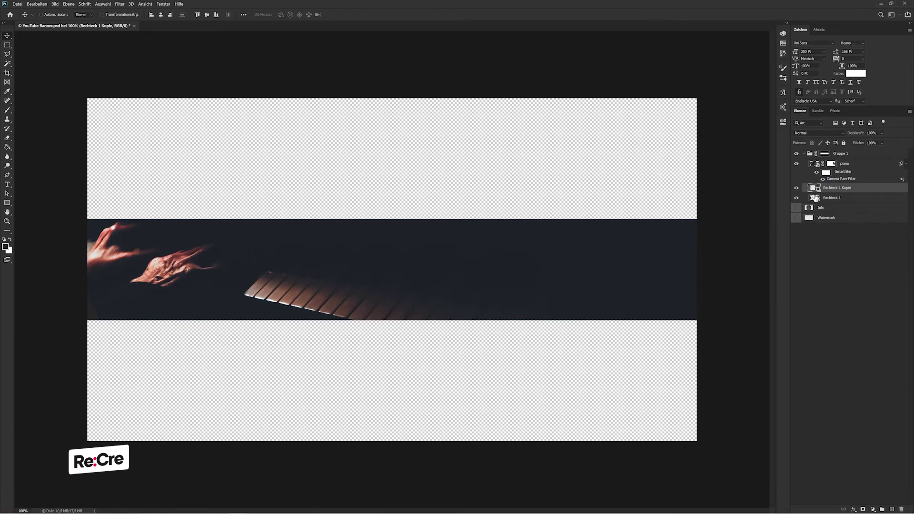
Step: Refill Rechteck 1 with dark navy sampled from the photo's background
{"action": "double_click", "coordinate": [814, 197]}
{"action": "left_click", "coordinate": [100, 299]}
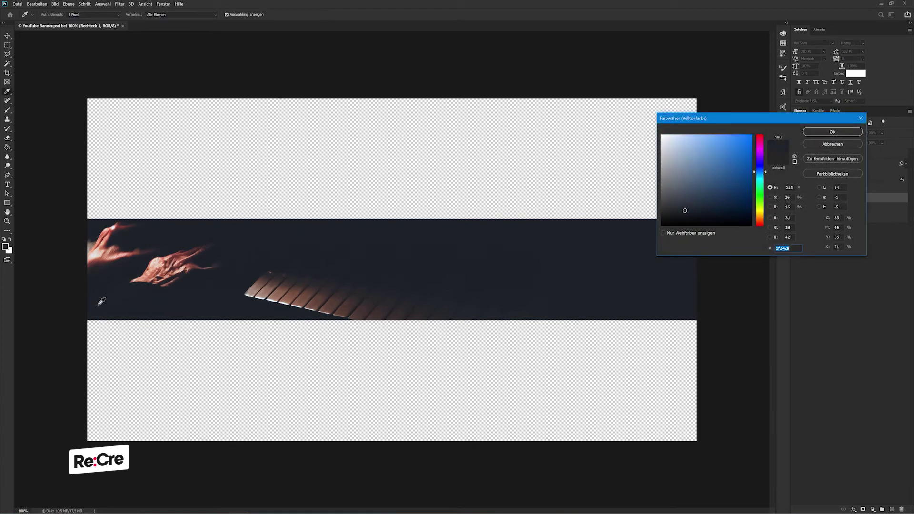
{"action": "left_click", "coordinate": [105, 303]}
{"action": "key", "text": "Return"}
Step: Add a Color Lookup adjustment and cycle the 3DLUT presets to the Kodak 5205 look
{"action": "left_click", "coordinate": [826, 226]}
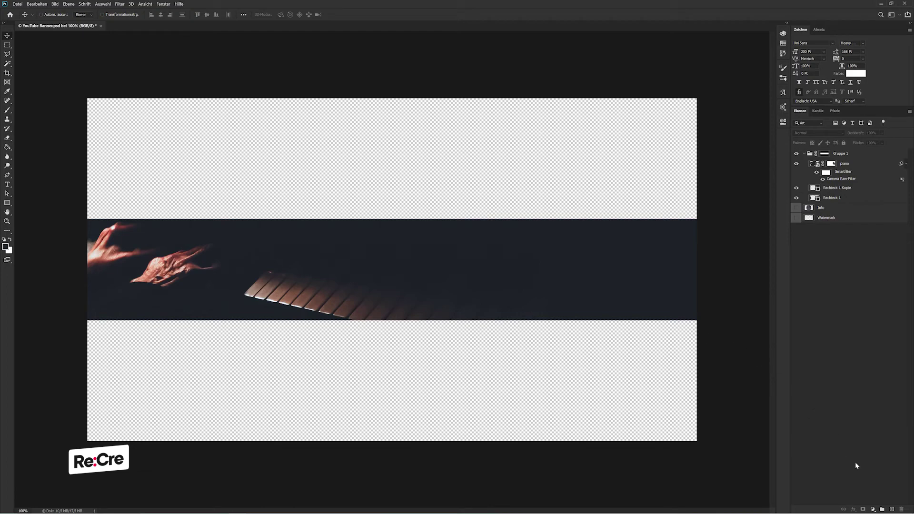
{"action": "left_click", "coordinate": [871, 509]}
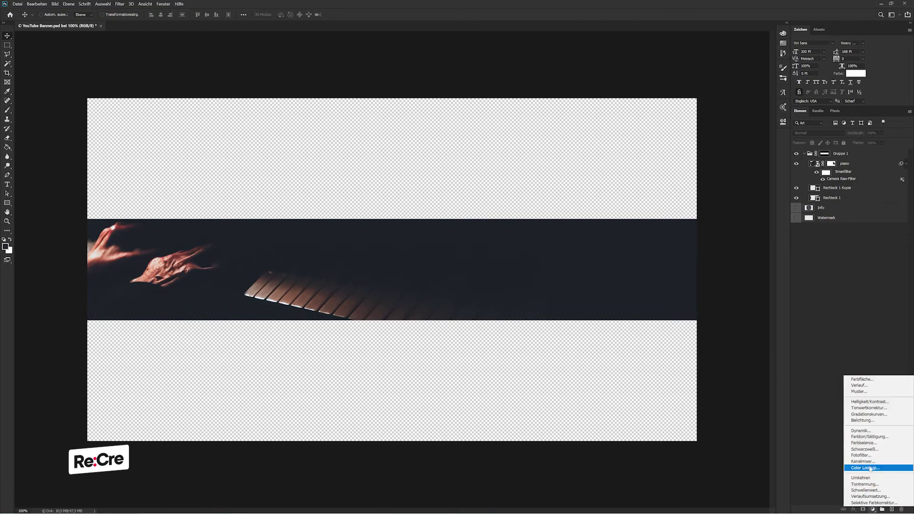
{"action": "left_click", "coordinate": [871, 471]}
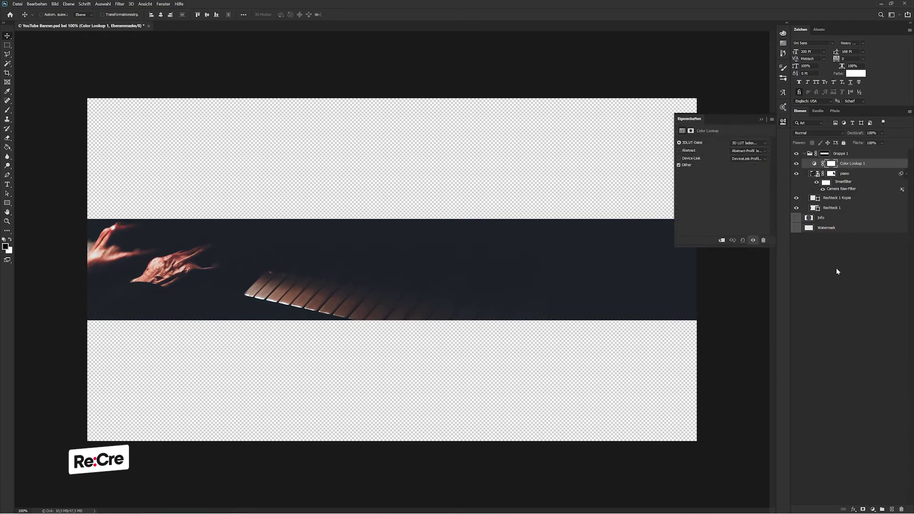
{"action": "left_click", "coordinate": [747, 143]}
{"action": "key", "text": "Down"}
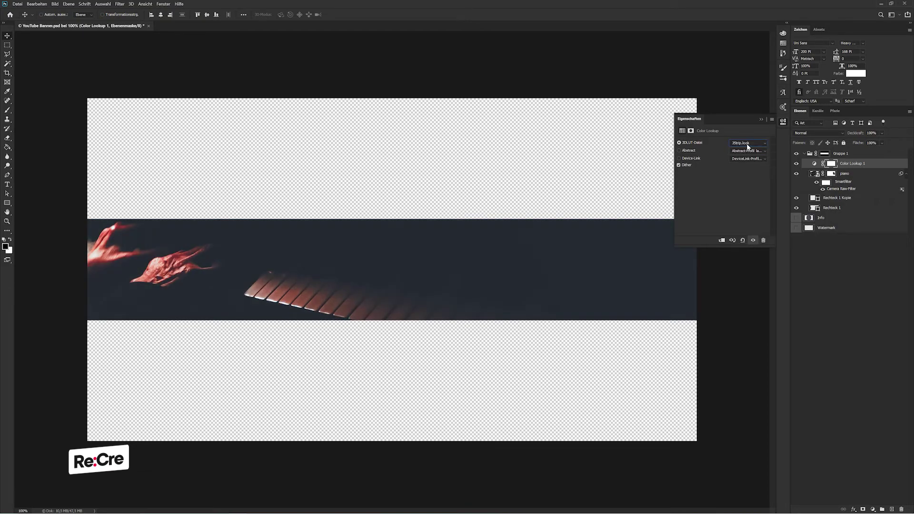
{"action": "key", "text": "Down"}
{"action": "key", "text": "Down"}
{"action": "key", "text": "Down"}
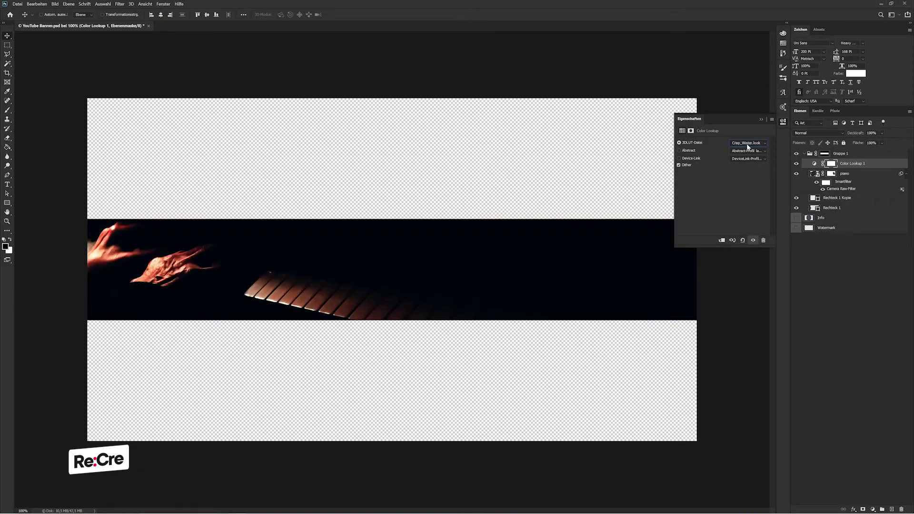
{"action": "key", "text": "Down"}
{"action": "key", "text": "Down"}
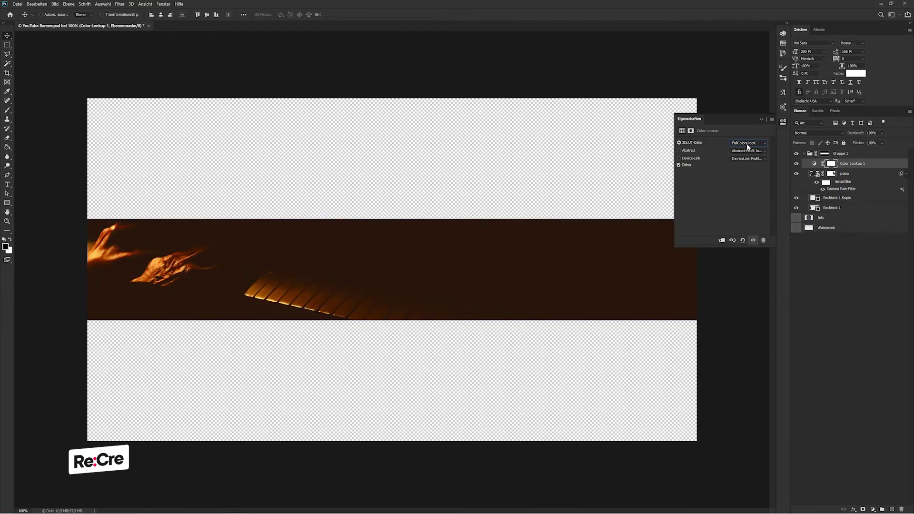
{"action": "key", "text": "Down"}
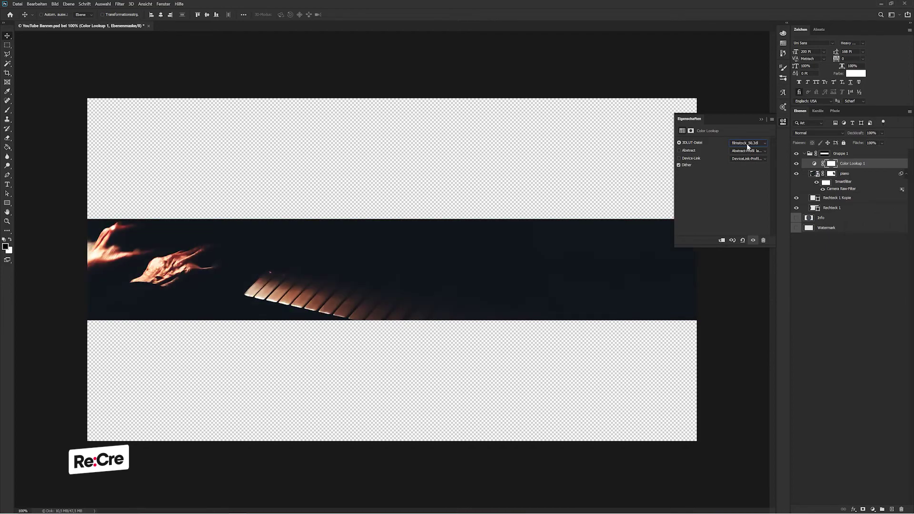
{"action": "key", "text": "Down"}
{"action": "key", "text": "Down"}
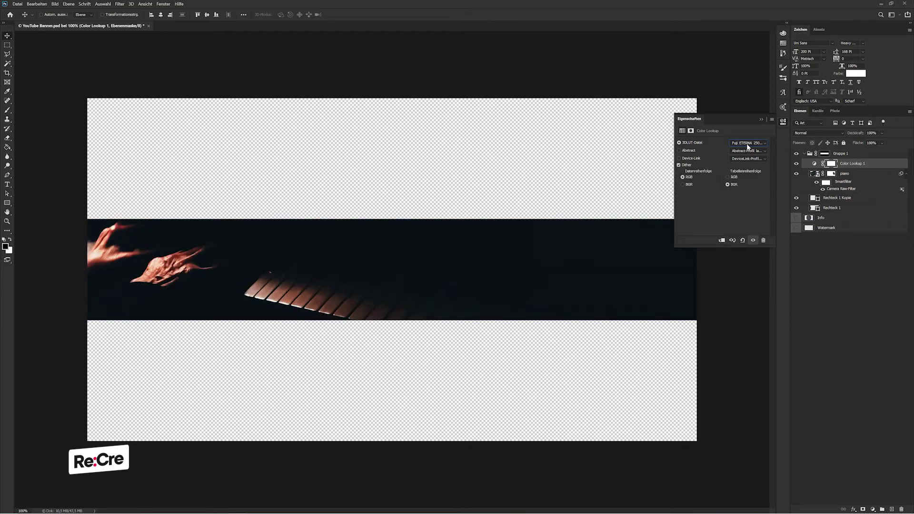
{"action": "key", "text": "Down"}
{"action": "key", "text": "Down"}
{"action": "key", "text": "Down"}
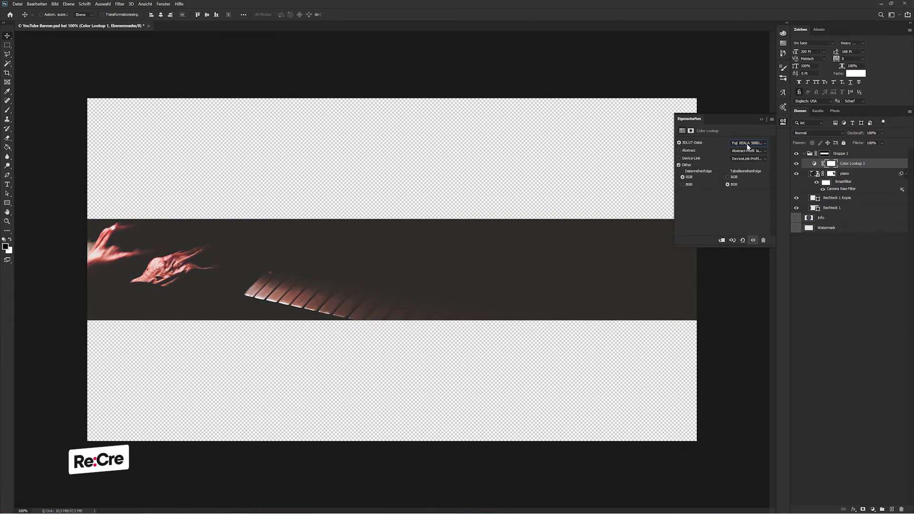
{"action": "key", "text": "Down"}
{"action": "key", "text": "Down"}
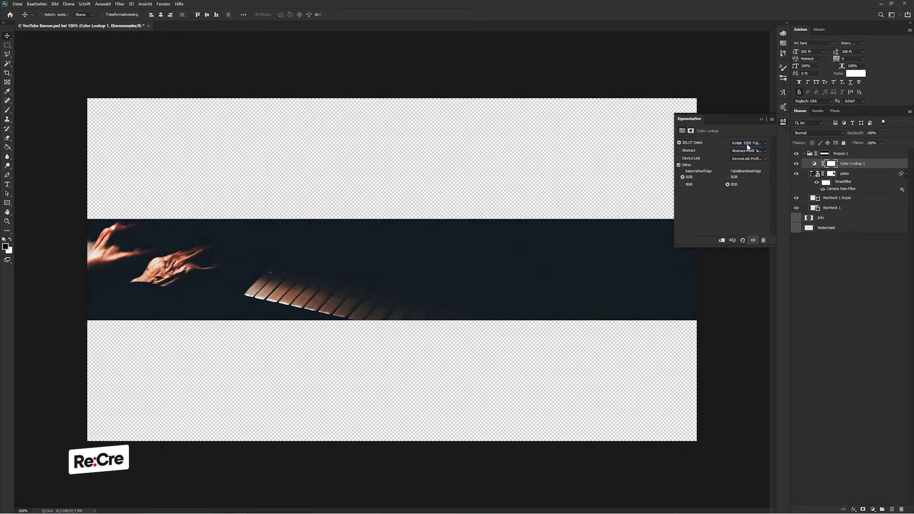
Step: Collapse the Color Lookup properties and deselect the adjustment layer
{"action": "left_click", "coordinate": [828, 228]}
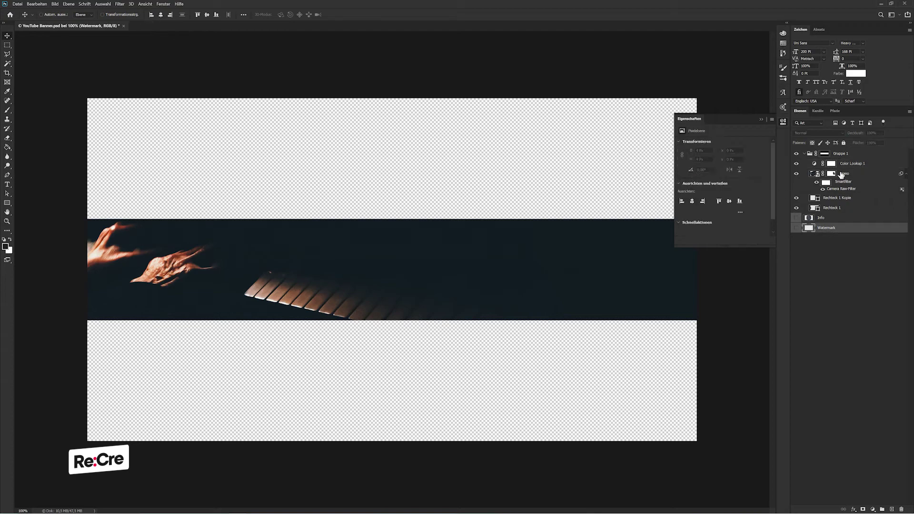
{"action": "left_click", "coordinate": [855, 165]}
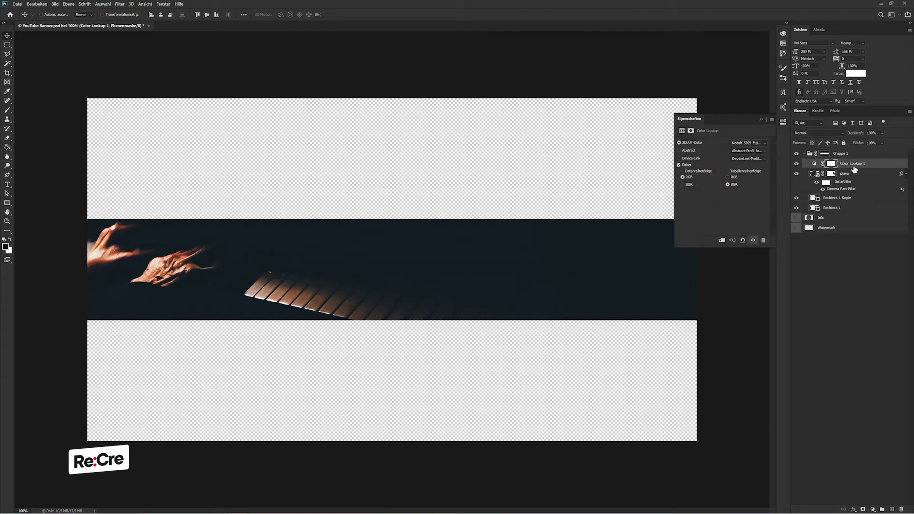
{"action": "left_click", "coordinate": [783, 122]}
{"action": "left_click", "coordinate": [850, 288]}
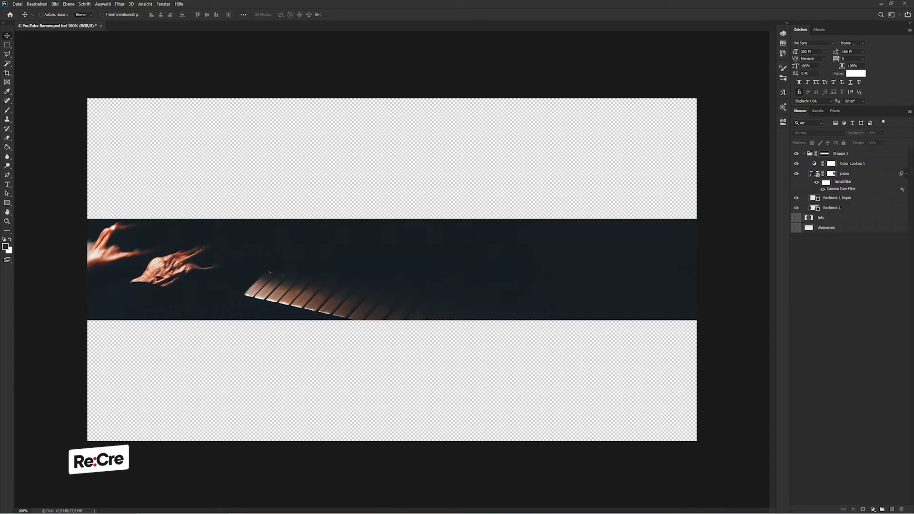
Step: Place the concert photo lower right in the banner, below the rectangles
{"action": "left_click_drag", "start_coordinate": [327, 305], "coordinate": [447, 261]}
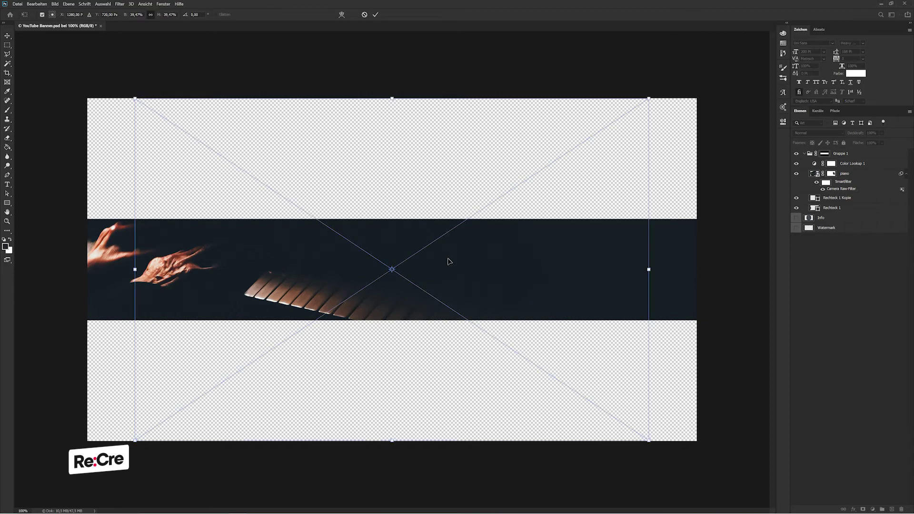
{"action": "mouse_move", "coordinate": [524, 310]}
{"action": "left_mouse_down"}
{"action": "mouse_move", "coordinate": [633, 341]}
{"action": "mouse_move", "coordinate": [621, 395]}
{"action": "left_mouse_up"}
{"action": "left_click_drag", "start_coordinate": [842, 154], "coordinate": [852, 217]}
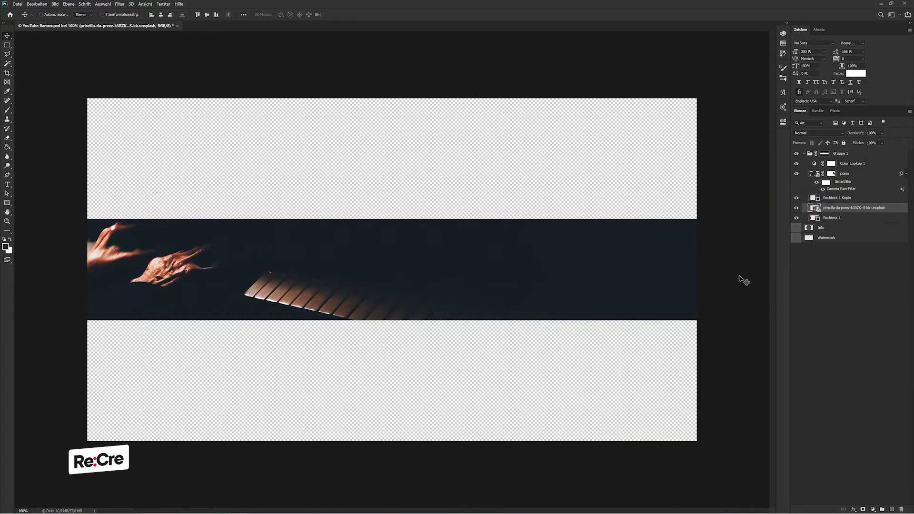
Step: Set Rechteck 1 Kopie and the piano layer to 95% opacity
{"action": "left_click", "coordinate": [833, 198]}
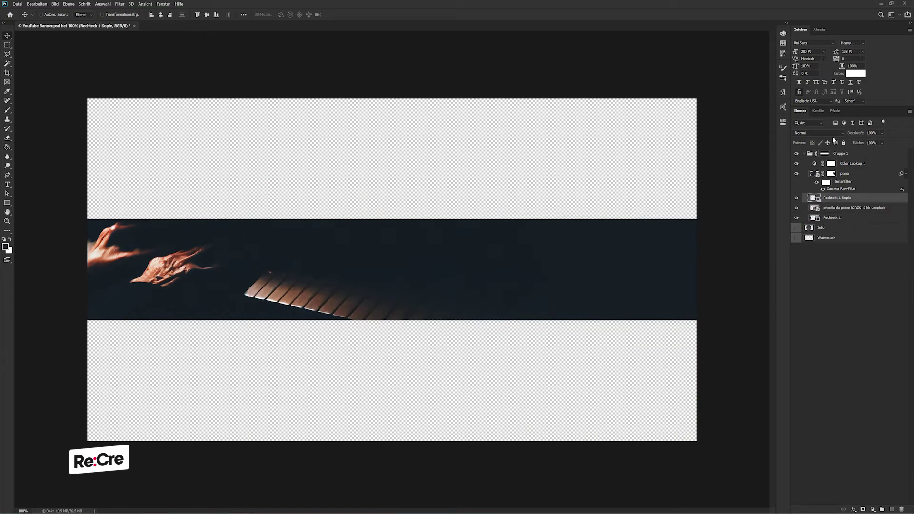
{"action": "key", "text": "9"}
{"action": "key", "text": "5"}
{"action": "left_click", "coordinate": [902, 174]}
{"action": "key", "text": "9"}
{"action": "key", "text": "5"}
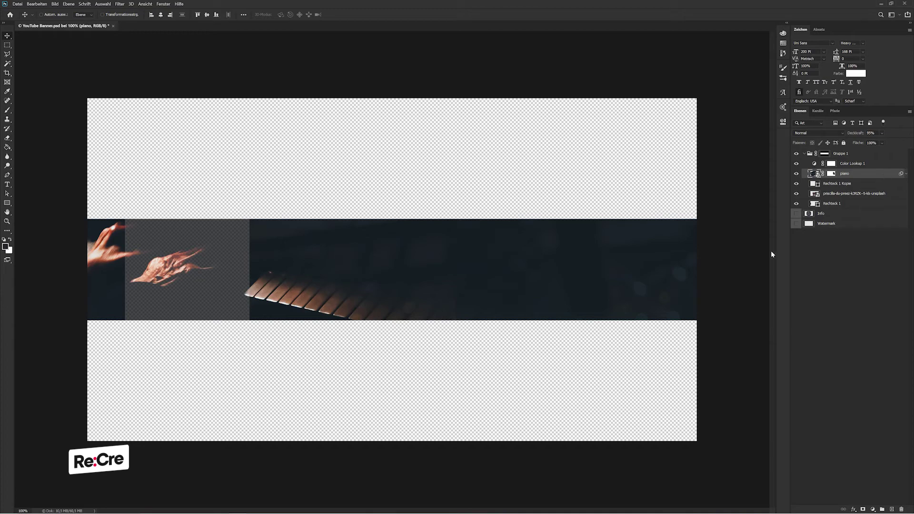
Step: Move Rechteck 1 above the concert photo and stretch it further right
{"action": "left_click_drag", "start_coordinate": [841, 215], "coordinate": [842, 193]}
{"action": "key", "text": "ctrl+t"}
{"action": "left_click_drag", "start_coordinate": [127, 275], "coordinate": [343, 275]}
{"action": "key", "text": "Return"}
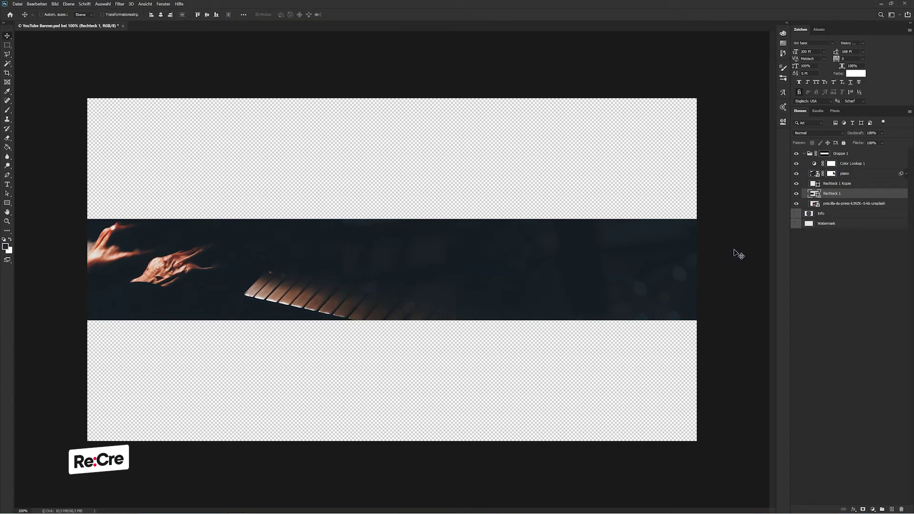
Step: Widen Rechteck 1 Kopie leftward toward the middle of the banner
{"action": "left_click", "coordinate": [846, 175]}
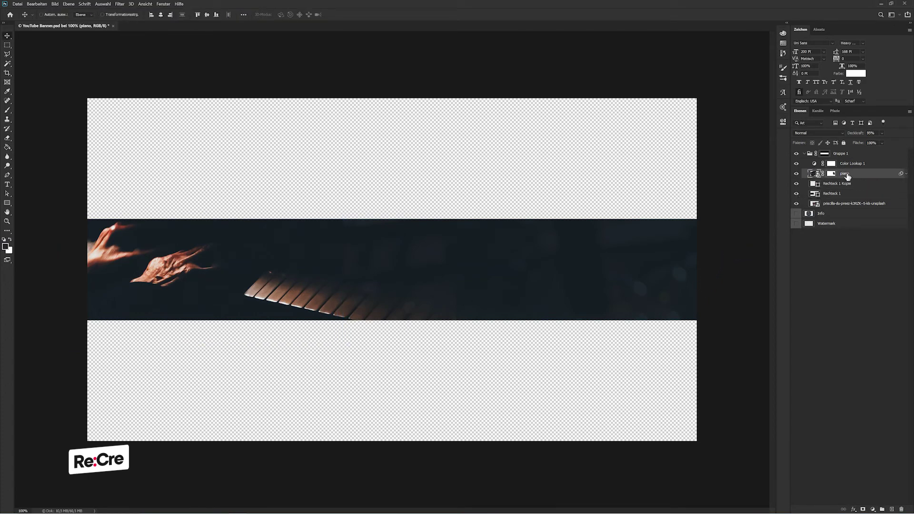
{"action": "left_click", "coordinate": [834, 194]}
{"action": "left_click", "coordinate": [800, 206]}
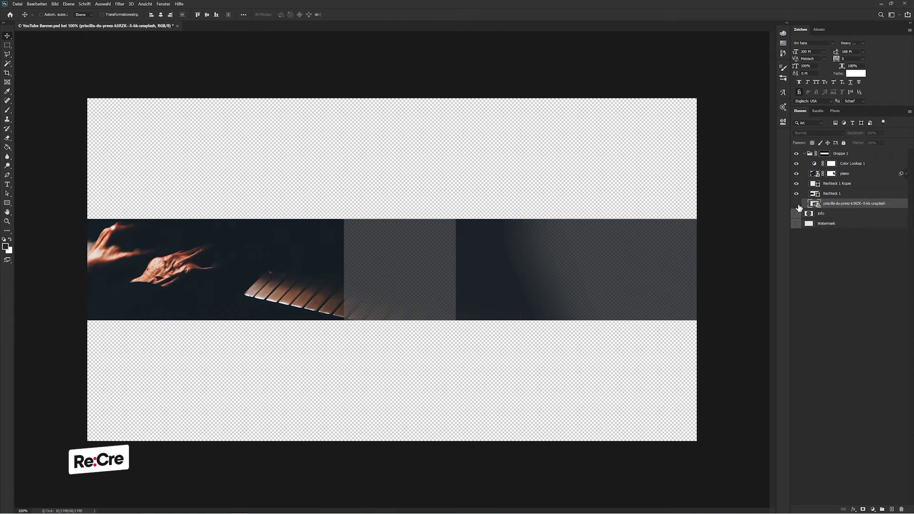
{"action": "left_click", "coordinate": [800, 206]}
{"action": "left_click", "coordinate": [844, 194]}
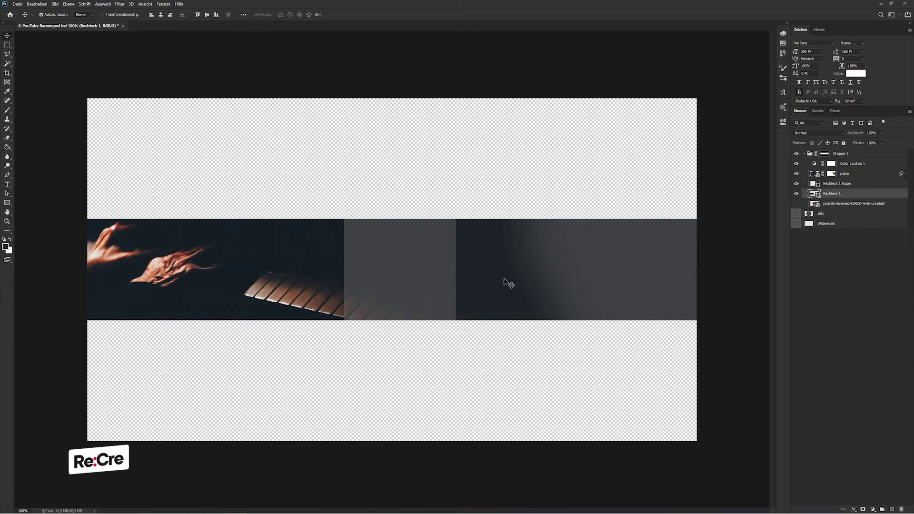
{"action": "left_click", "coordinate": [846, 185]}
{"action": "key", "text": "ctrl+t"}
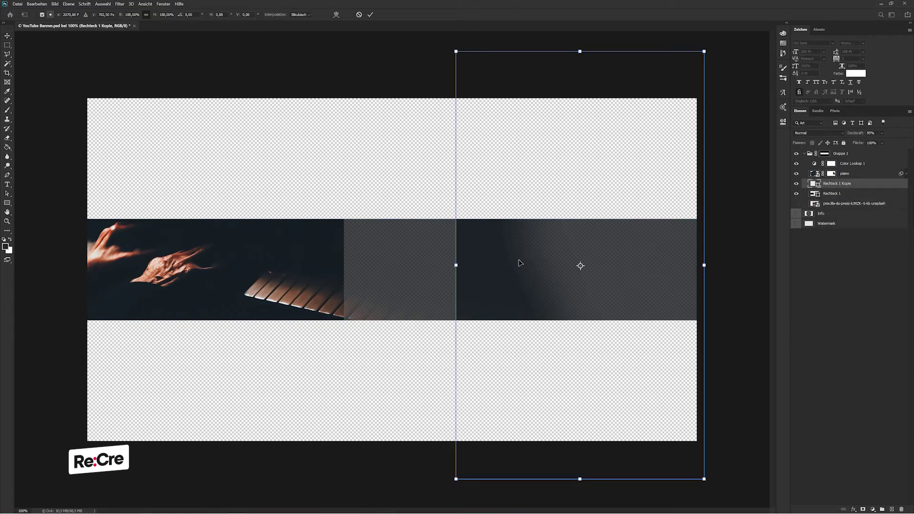
{"action": "left_click_drag", "start_coordinate": [456, 265], "coordinate": [344, 265]}
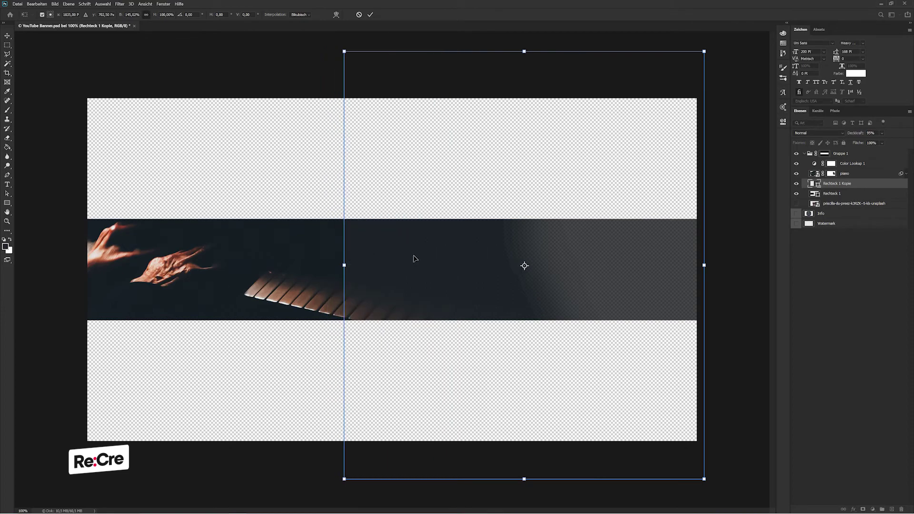
{"action": "key", "text": "Return"}
Step: Set Rechteck 1 to 90% opacity and make the bokeh photo visible
{"action": "left_click", "coordinate": [832, 194]}
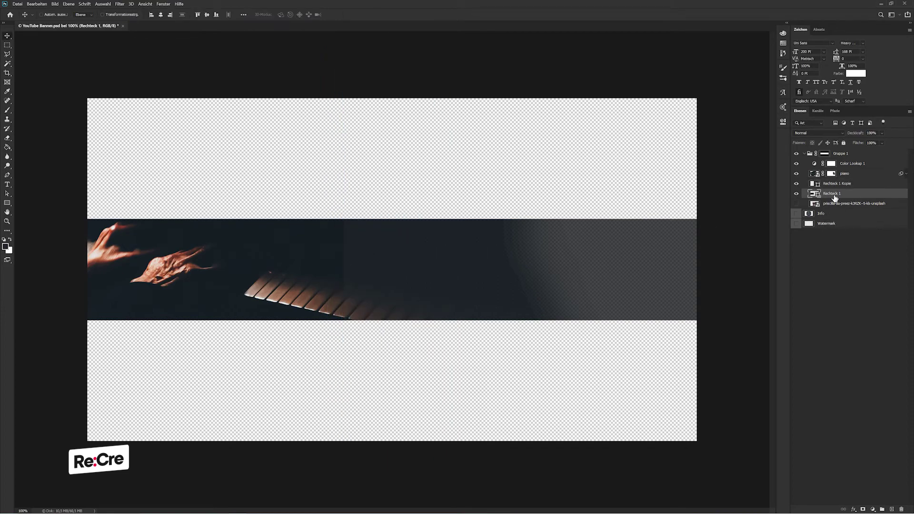
{"action": "key", "text": "9"}
{"action": "left_click", "coordinate": [796, 204]}
{"action": "left_click", "coordinate": [832, 205]}
Step: Duplicate Rechteck 1 below the photo layer and stretch the copy to the banner's right edge
{"action": "left_click", "coordinate": [837, 196]}
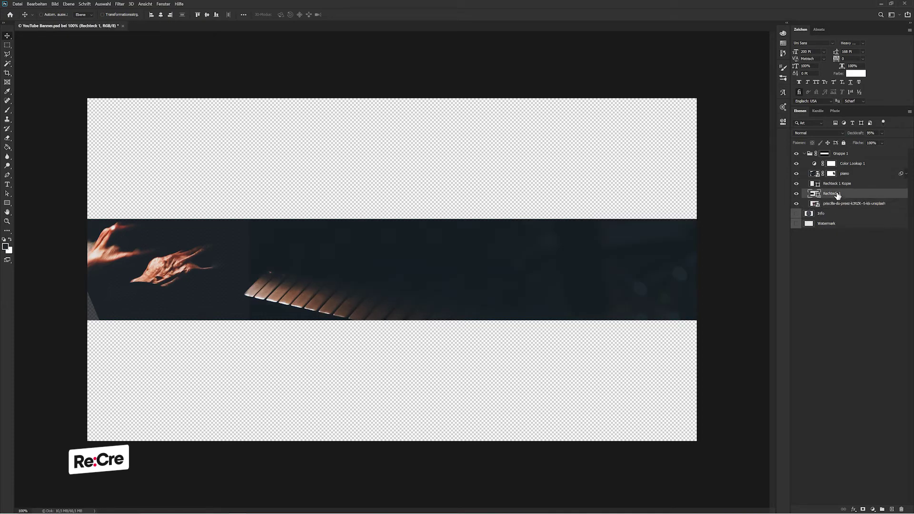
{"action": "key", "text": "ctrl+j"}
{"action": "left_click_drag", "start_coordinate": [836, 193], "coordinate": [836, 215]}
{"action": "key", "text": "ctrl+t"}
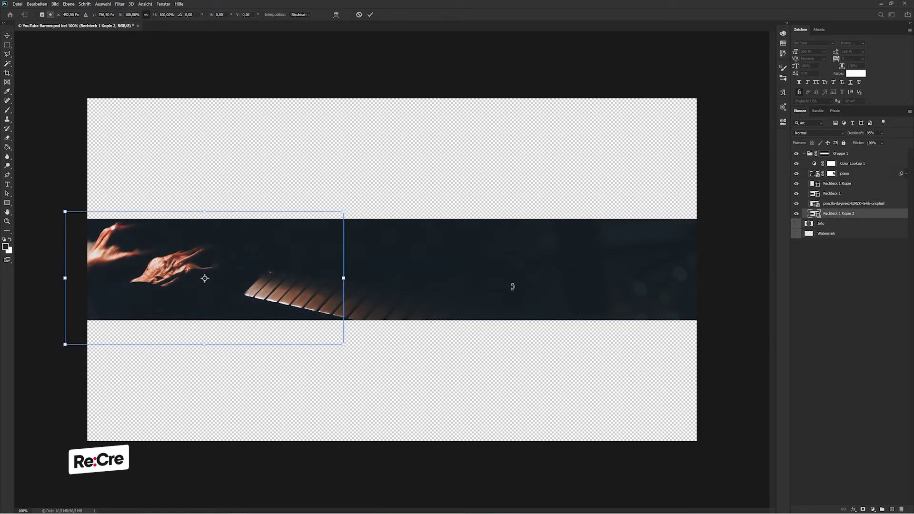
{"action": "left_click_drag", "start_coordinate": [343, 277], "coordinate": [697, 278]}
{"action": "key", "text": "Return"}
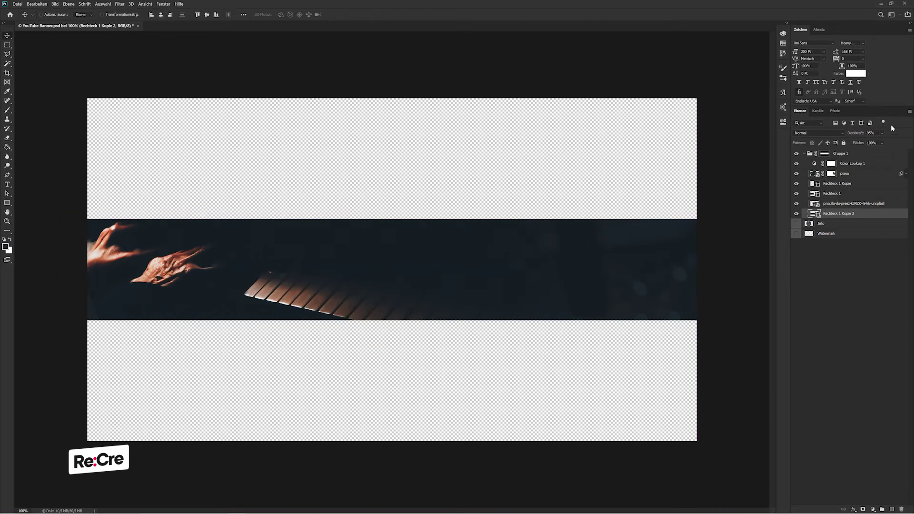
Step: Narrow Rechteck 1 by pulling its right edge leftward
{"action": "left_click", "coordinate": [831, 204]}
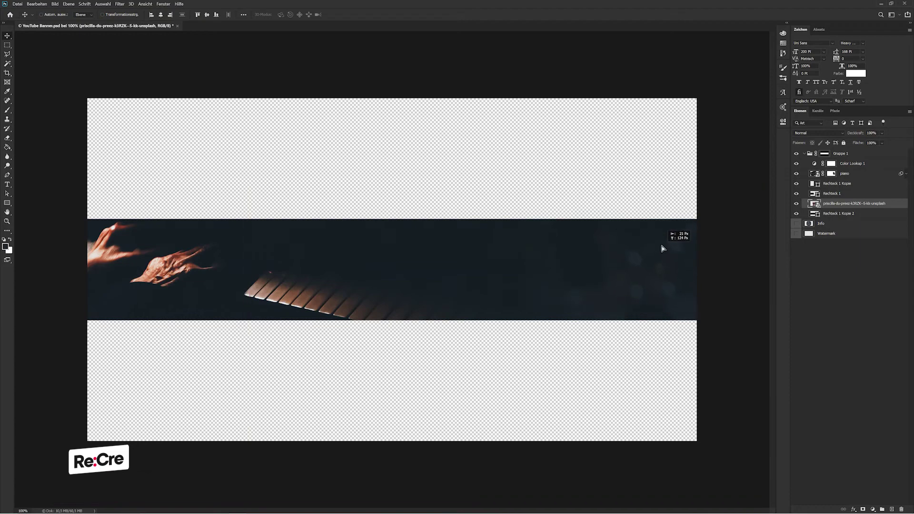
{"action": "left_click", "coordinate": [835, 195]}
{"action": "left_click", "coordinate": [845, 178]}
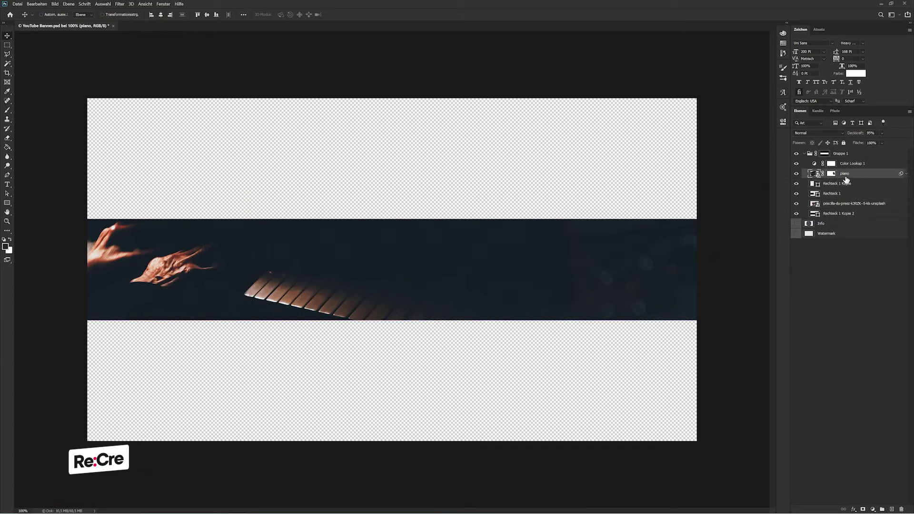
{"action": "left_click", "coordinate": [842, 194]}
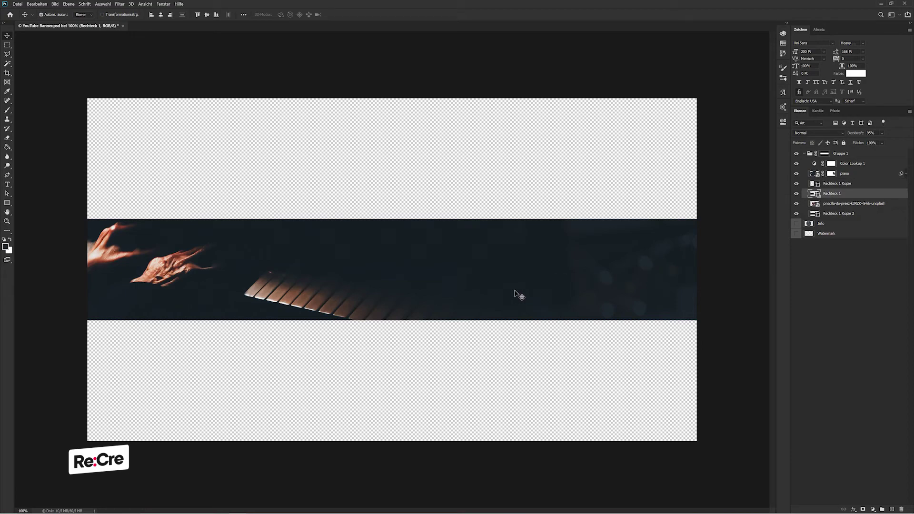
{"action": "key", "text": "ctrl+t"}
{"action": "left_click_drag", "start_coordinate": [345, 272], "coordinate": [214, 272]}
{"action": "key", "text": "Return"}
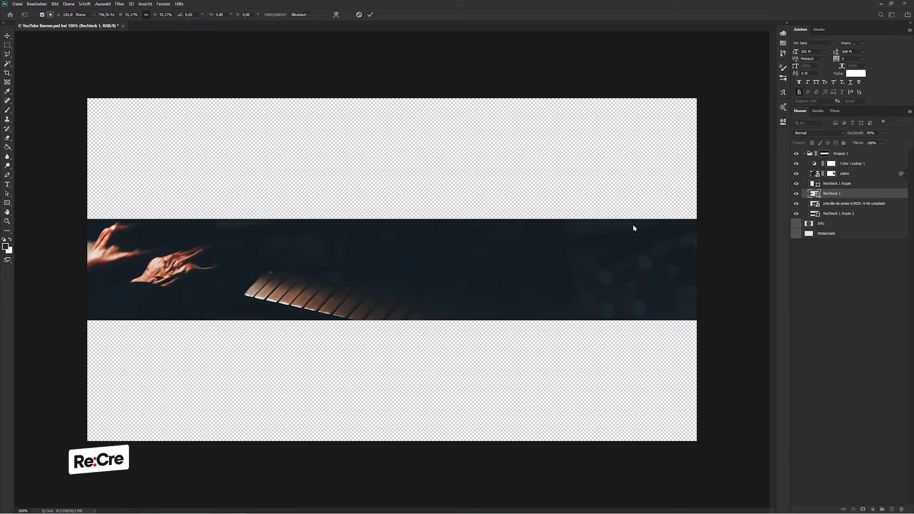
Step: Narrow Rechteck 1 Kopie toward the band's right side and give it a layer mask to brush
{"action": "left_click", "coordinate": [837, 183]}
{"action": "key", "text": "ctrl+t"}
{"action": "left_click_drag", "start_coordinate": [363, 265], "coordinate": [507, 239]}
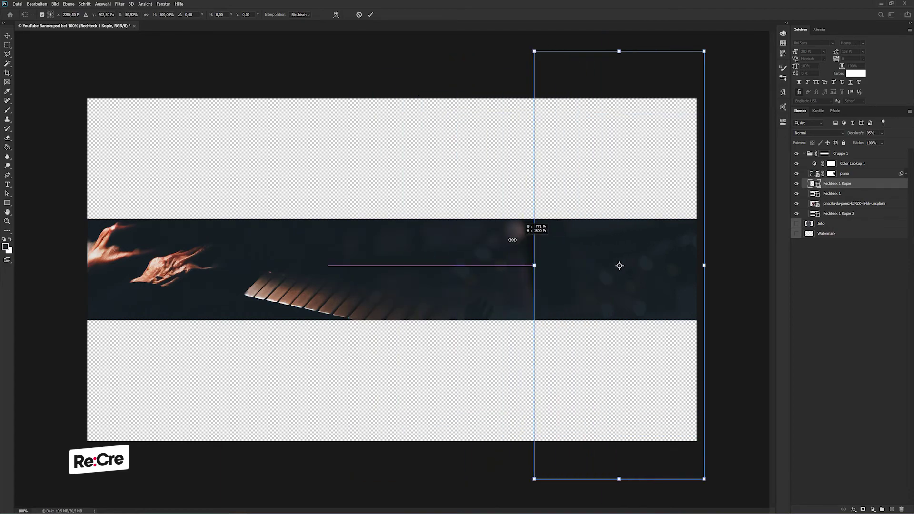
{"action": "left_click_drag", "start_coordinate": [507, 239], "coordinate": [458, 238]}
{"action": "key", "text": "Return"}
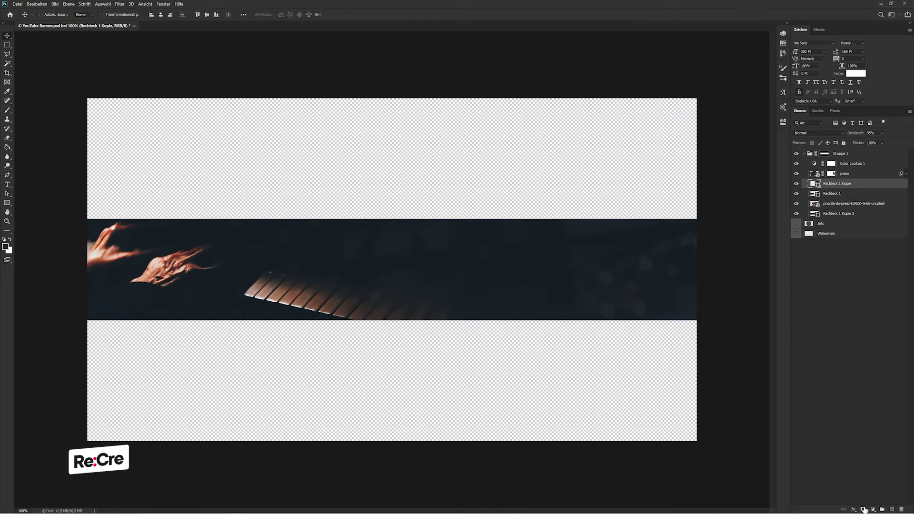
{"action": "left_click", "coordinate": [864, 509]}
{"action": "key", "text": "b"}
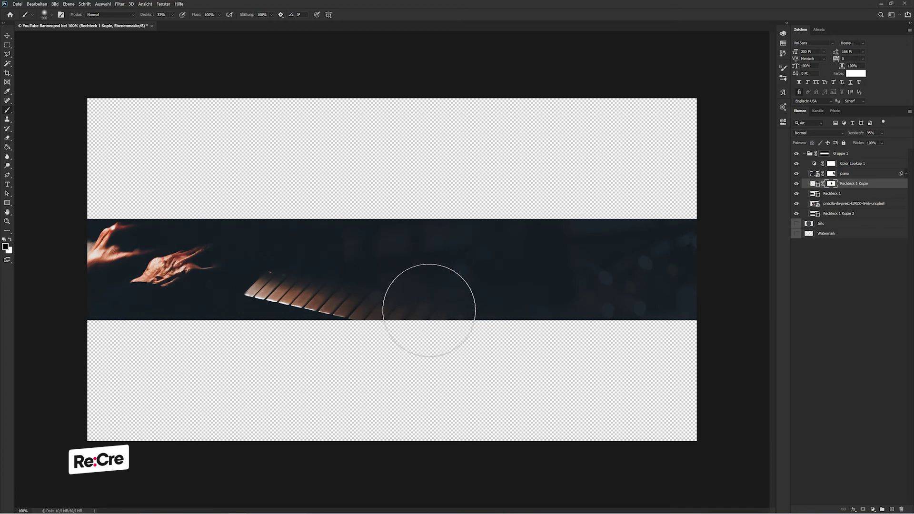
Step: Paint the piano-area mask, then mask Rechteck 1 and the bokeh photo to blend the banner's right
{"action": "left_click_drag", "start_coordinate": [429, 310], "coordinate": [346, 244]}
{"action": "left_click", "coordinate": [830, 193]}
{"action": "left_click", "coordinate": [862, 506]}
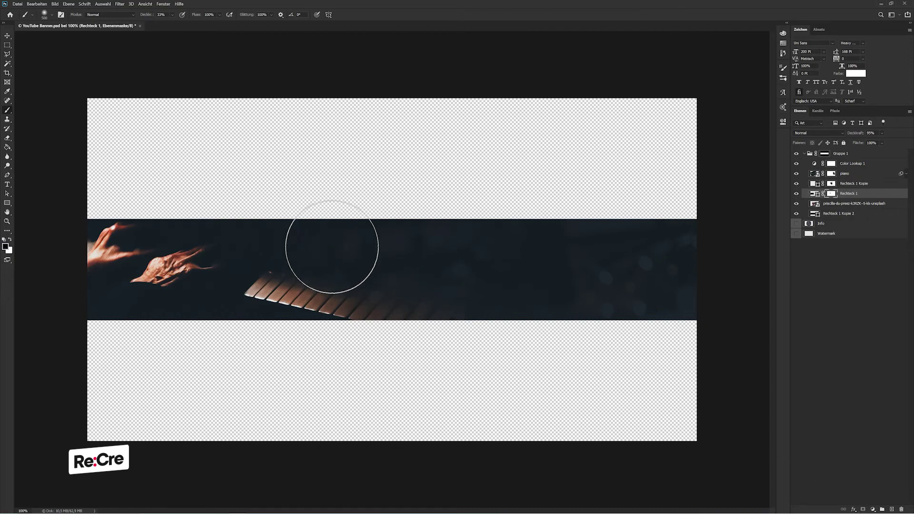
{"action": "left_click", "coordinate": [827, 205]}
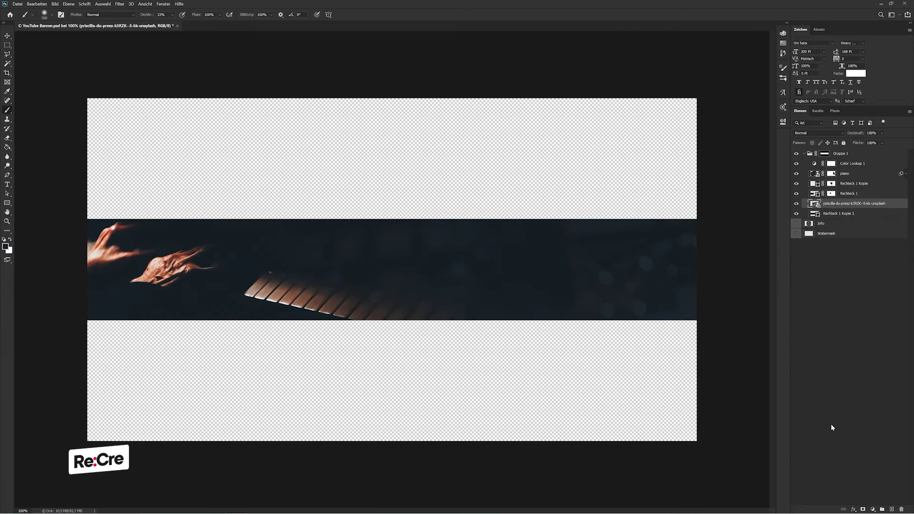
{"action": "left_click", "coordinate": [862, 508]}
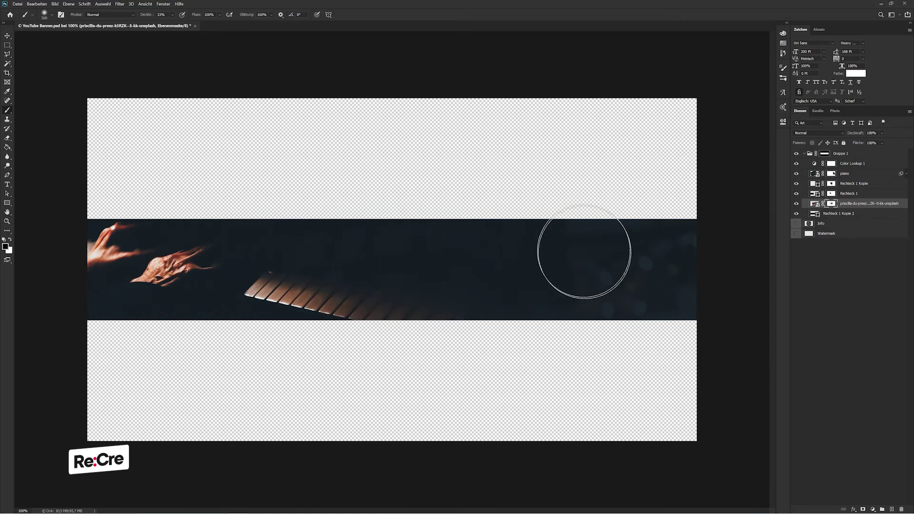
{"action": "mouse_move", "coordinate": [598, 284]}
{"action": "left_mouse_down"}
{"action": "mouse_move", "coordinate": [642, 249]}
{"action": "mouse_move", "coordinate": [592, 267]}
{"action": "mouse_move", "coordinate": [724, 259]}
{"action": "mouse_move", "coordinate": [685, 235]}
{"action": "left_mouse_up"}
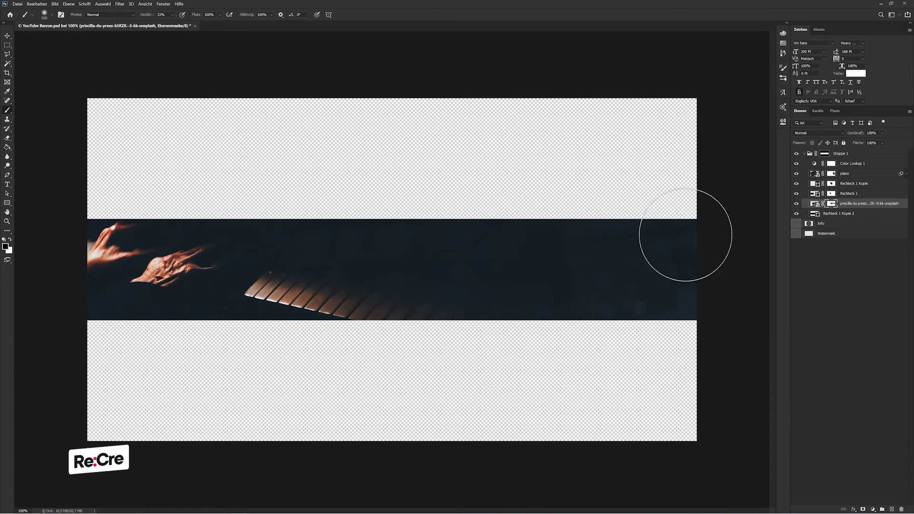
Step: Check the Rechteck 1 Kopie, piano and bokeh photo masks, then deselect the photo's mask
{"action": "left_click", "coordinate": [830, 184]}
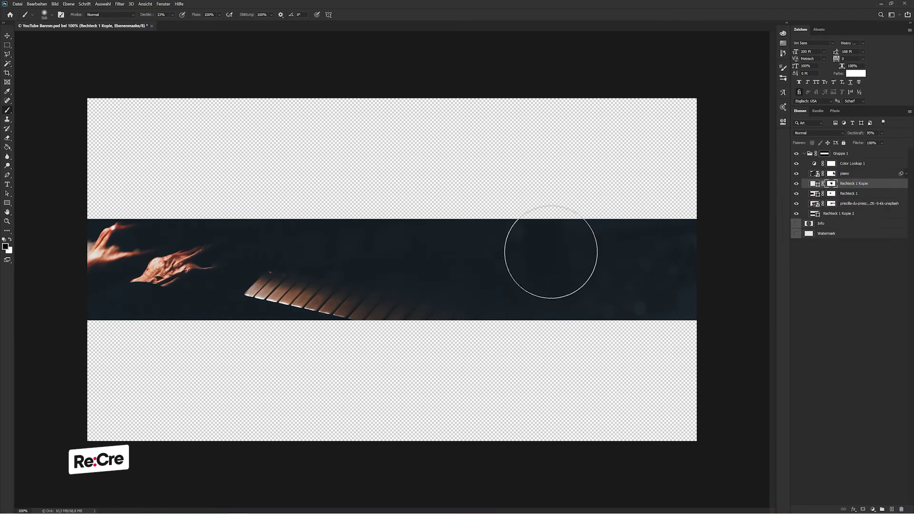
{"action": "left_click", "coordinate": [831, 177]}
{"action": "left_click", "coordinate": [828, 206]}
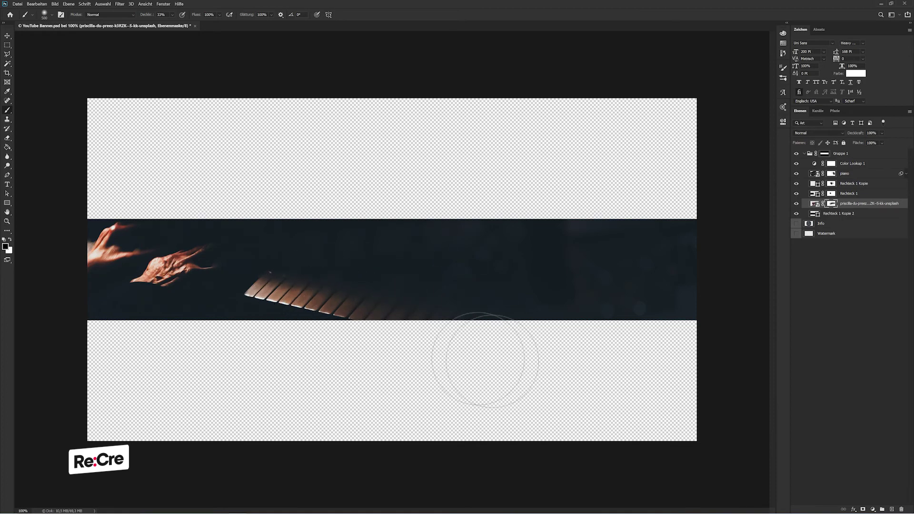
{"action": "key", "text": "v"}
{"action": "left_click", "coordinate": [841, 278]}
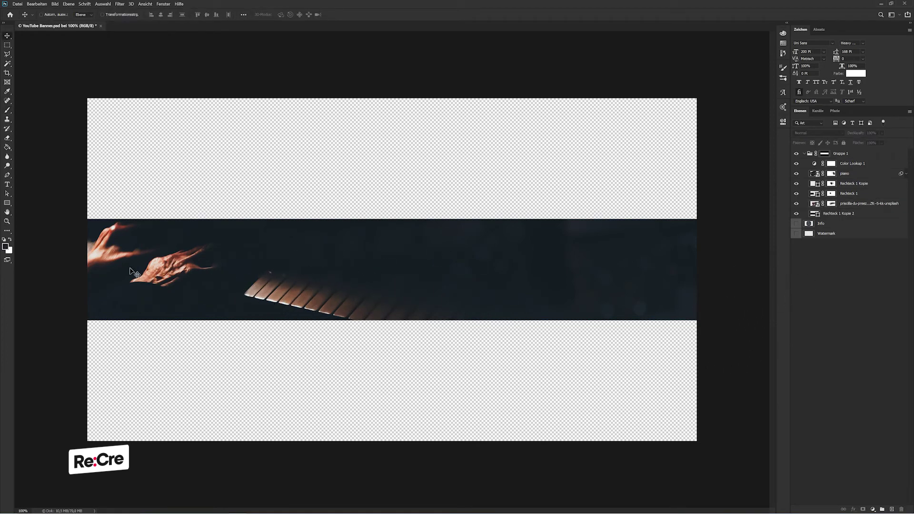
{"action": "left_click", "coordinate": [11, 185]}
Step: Type PIANO on the band in the Sweet Cookie script font and move it down and right
{"action": "left_click", "coordinate": [474, 269]}
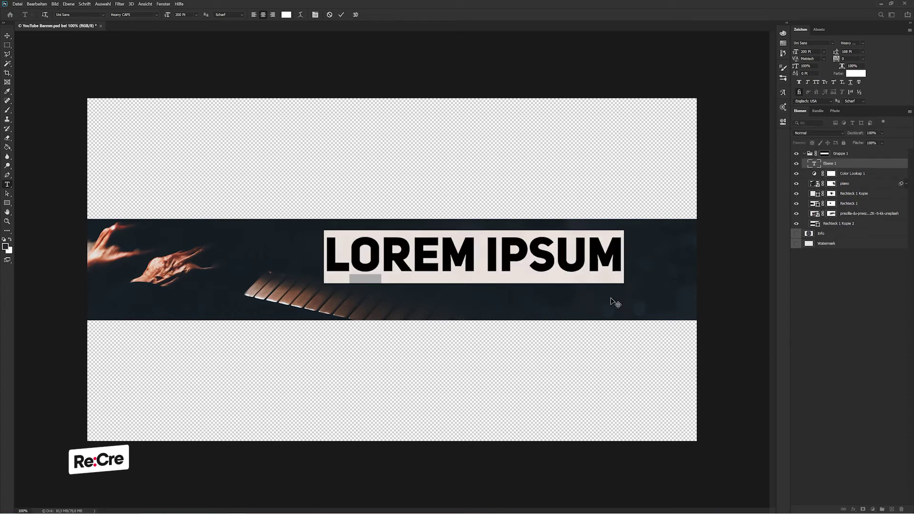
{"action": "type", "text": "PIANO"}
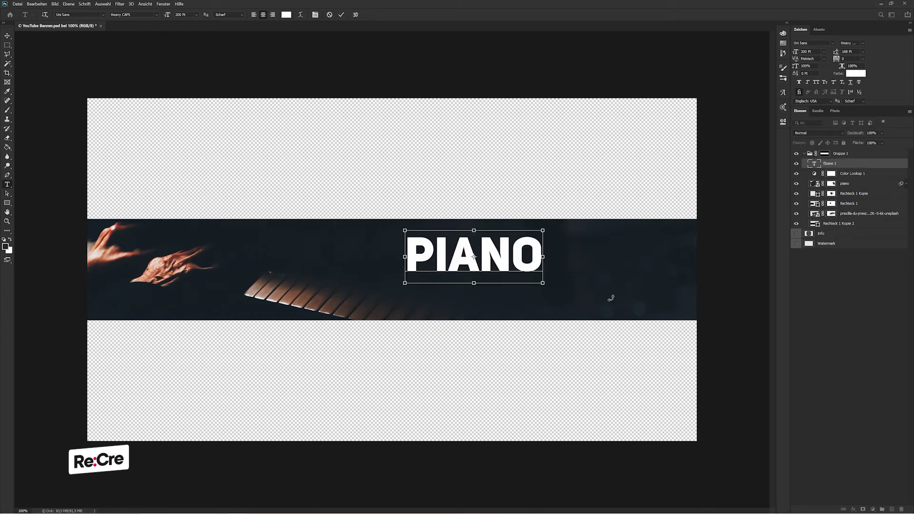
{"action": "left_click", "coordinate": [832, 43]}
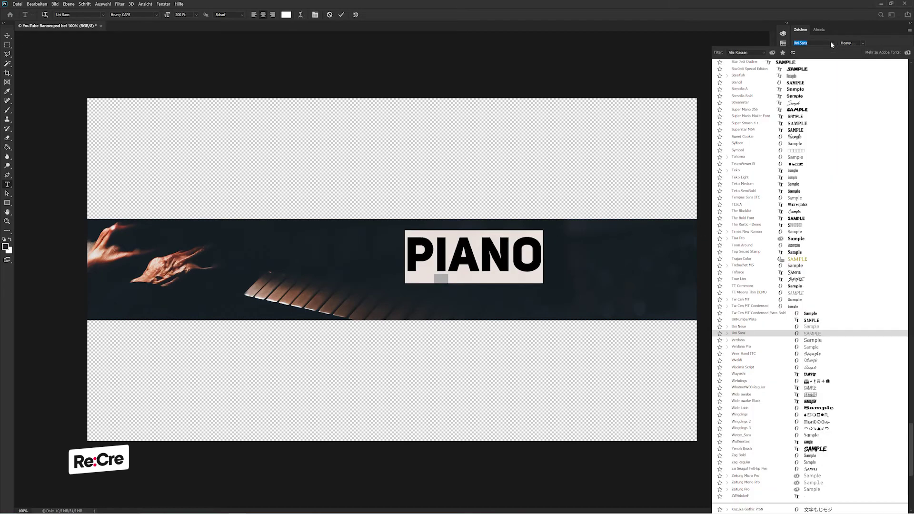
{"action": "left_click", "coordinate": [814, 137]}
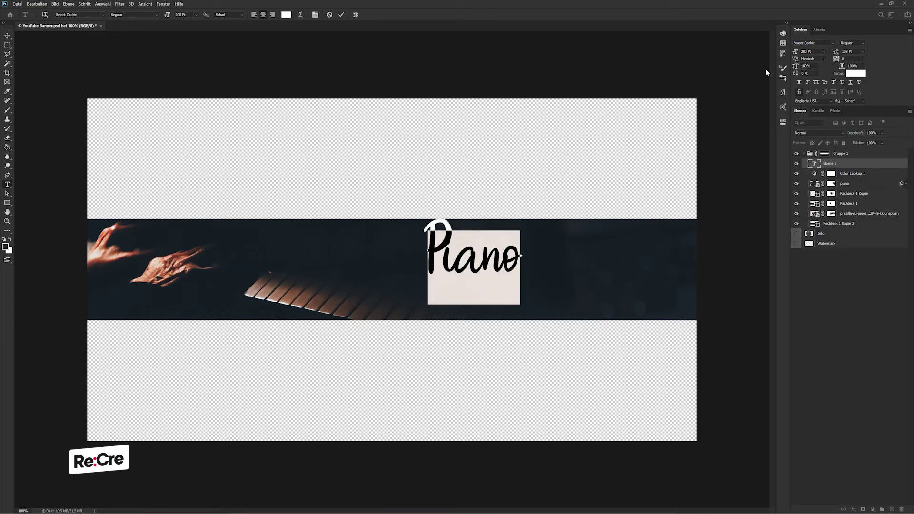
{"action": "left_click", "coordinate": [7, 36]}
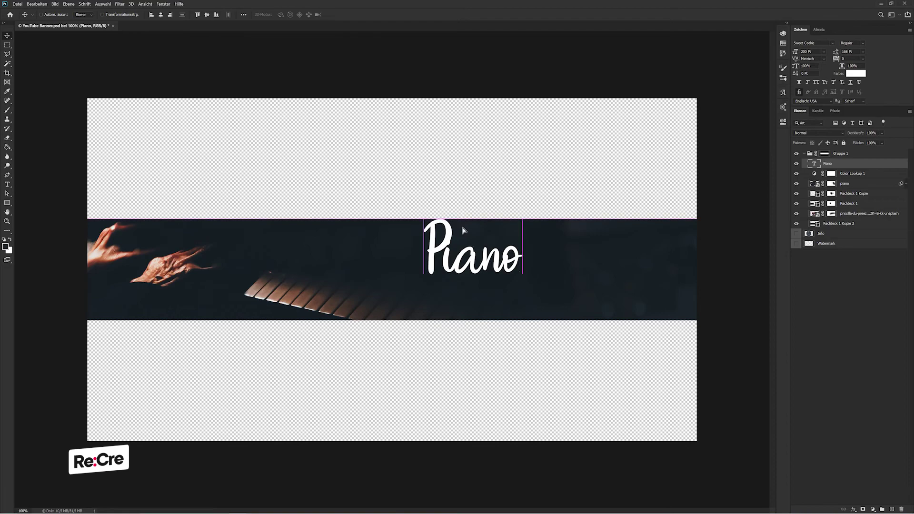
{"action": "left_click_drag", "start_coordinate": [460, 227], "coordinate": [476, 245]}
{"action": "left_click", "coordinate": [477, 245]}
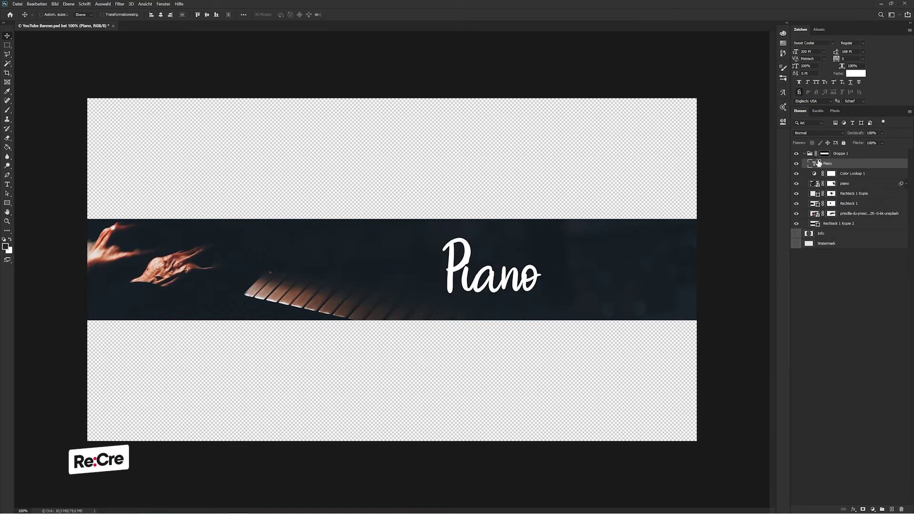
Step: Duplicate the Piano text up and to the right and retype the copy as 'official'
{"action": "left_click_drag", "start_coordinate": [500, 308], "coordinate": [588, 279]}
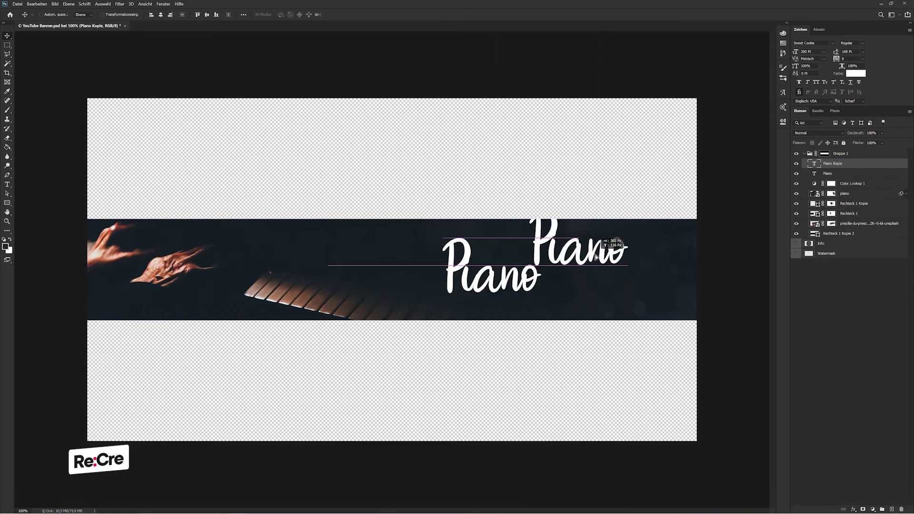
{"action": "double_click", "coordinate": [812, 164]}
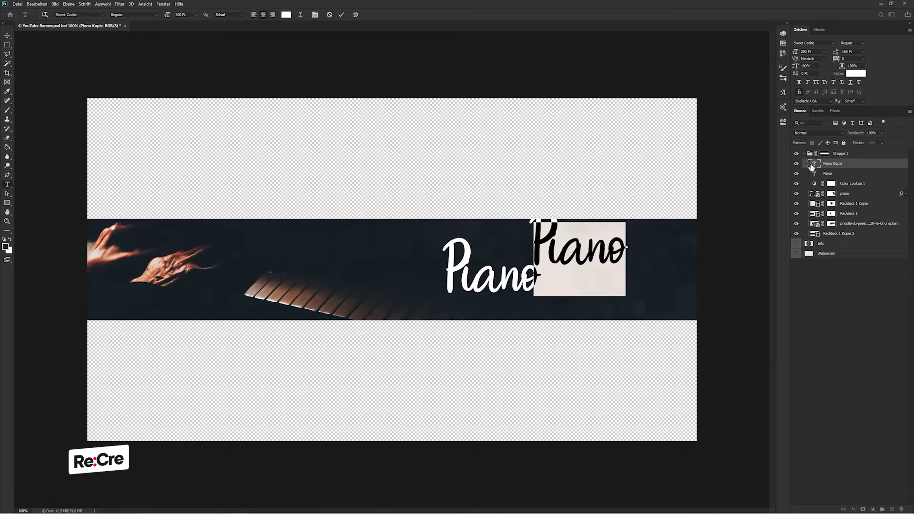
{"action": "type", "text": "si"}
{"action": "key", "text": "BackSpace"}
{"action": "key", "text": "BackSpace"}
{"action": "type", "text": "offi"}
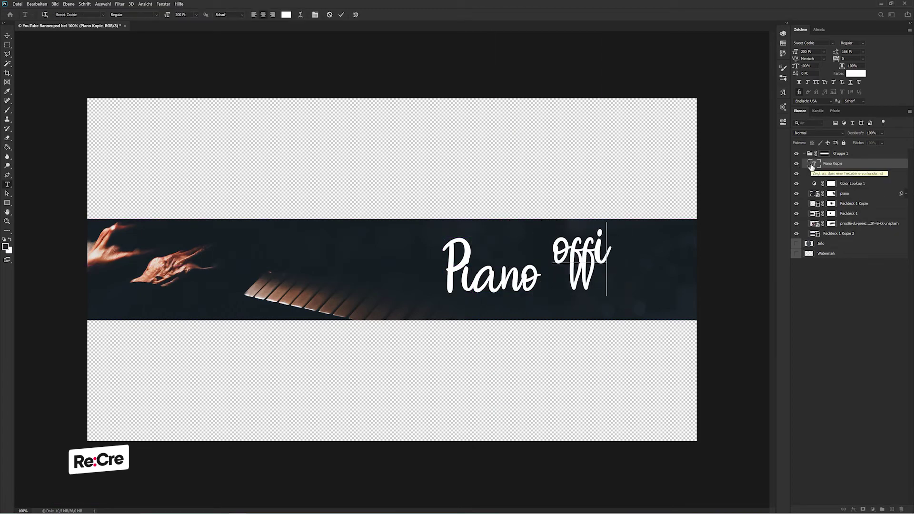
{"action": "type", "text": "cial"}
{"action": "key", "text": "ctrl+a"}
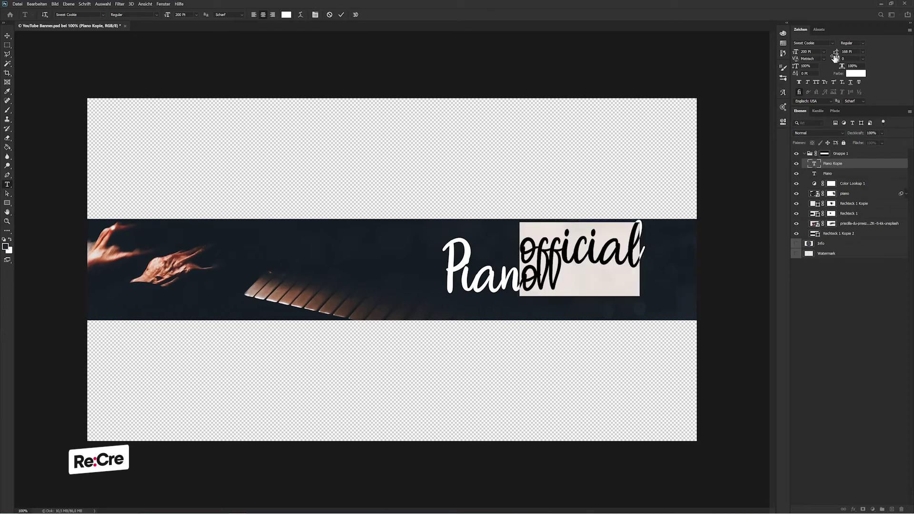
Step: Set OFFICIAL in Bebas Neue at 50 Pt and move it onto the Piano lettering
{"action": "left_click", "coordinate": [832, 42]}
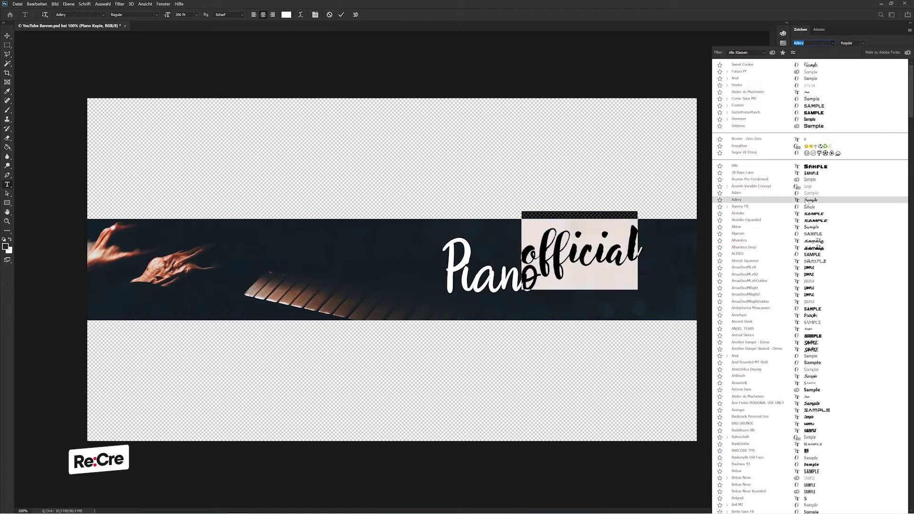
{"action": "scroll", "coordinate": [771, 326], "scroll_direction": "down", "scroll_amount": 3}
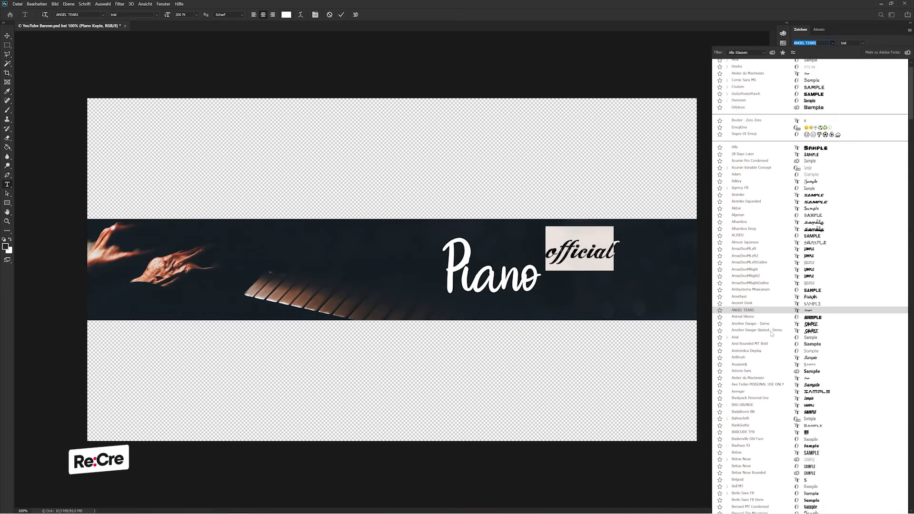
{"action": "scroll", "coordinate": [774, 335], "scroll_direction": "down", "scroll_amount": 3}
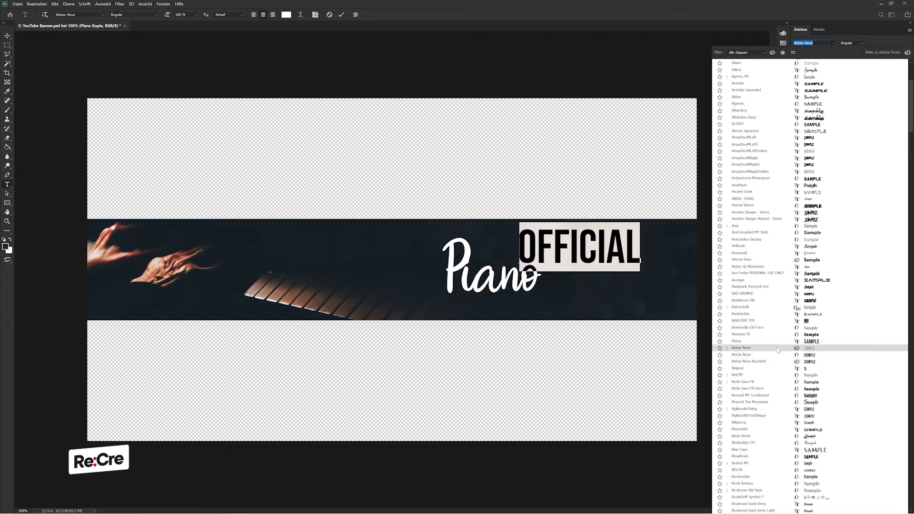
{"action": "left_click", "coordinate": [777, 349]}
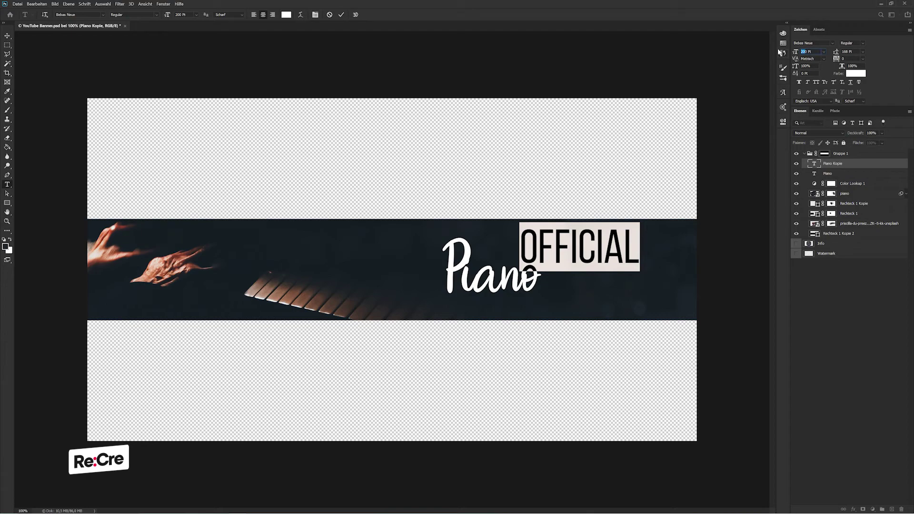
{"action": "type", "text": "50"}
{"action": "key", "text": "Return"}
{"action": "left_click", "coordinate": [7, 36]}
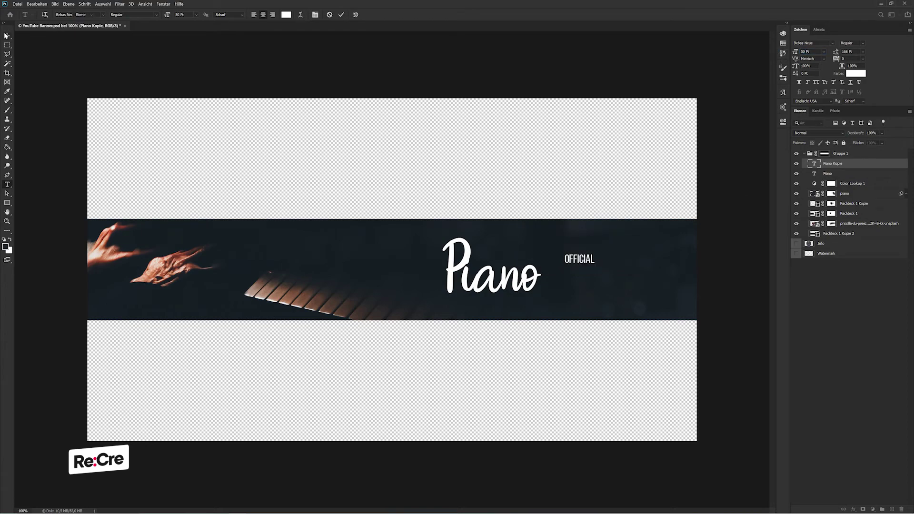
{"action": "left_click_drag", "start_coordinate": [610, 215], "coordinate": [523, 215]}
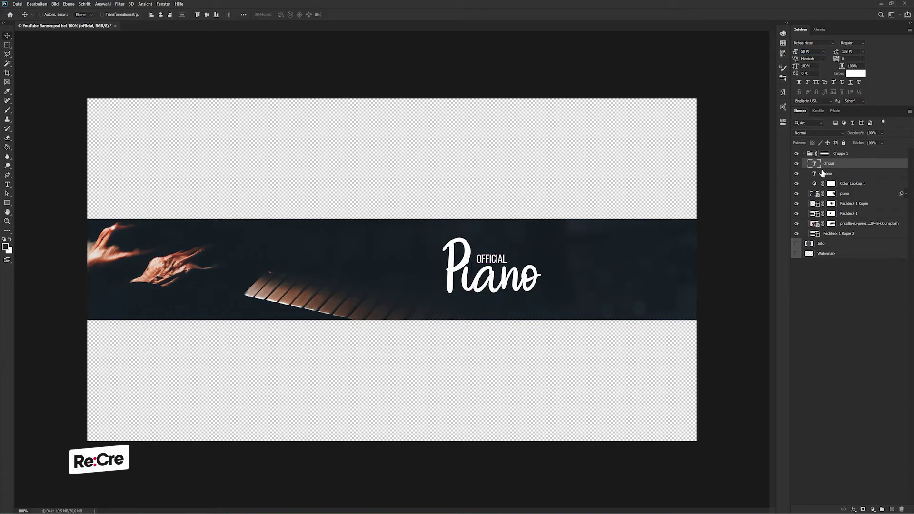
Step: Give Piano a tracking of 30 and move OFFICIAL up and left above it
{"action": "left_click", "coordinate": [838, 173]}
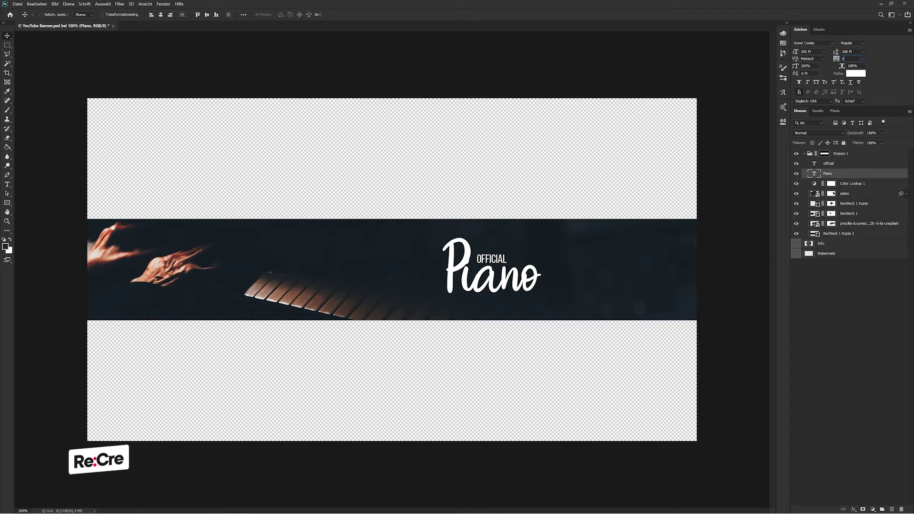
{"action": "type", "text": "0"}
{"action": "key", "text": "Return"}
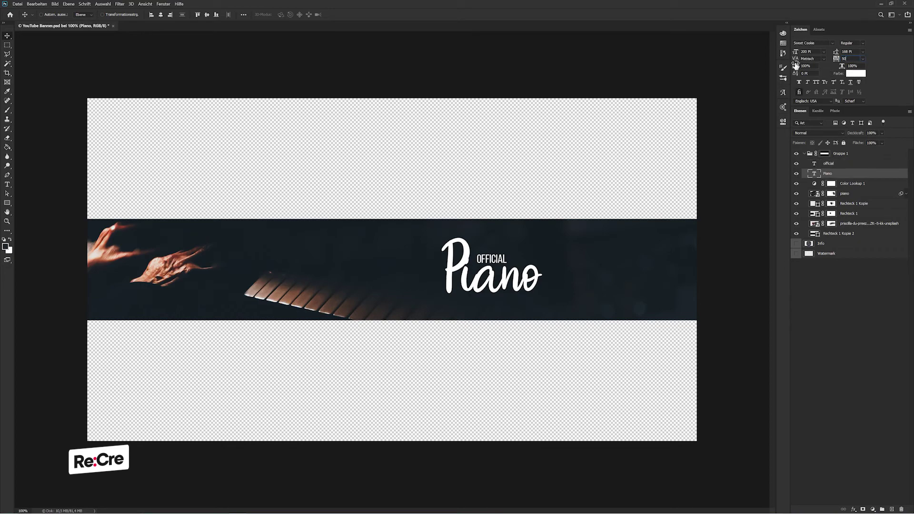
{"action": "key", "text": "Return"}
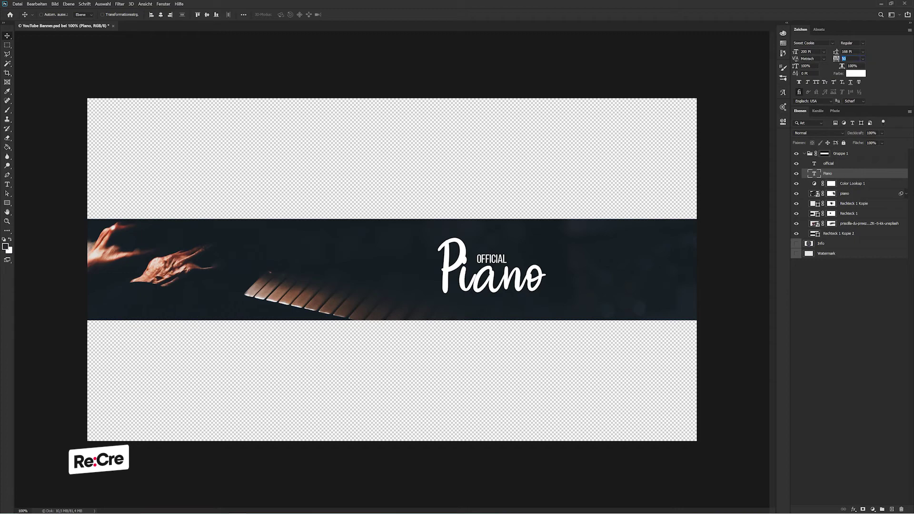
{"action": "key", "text": "Return"}
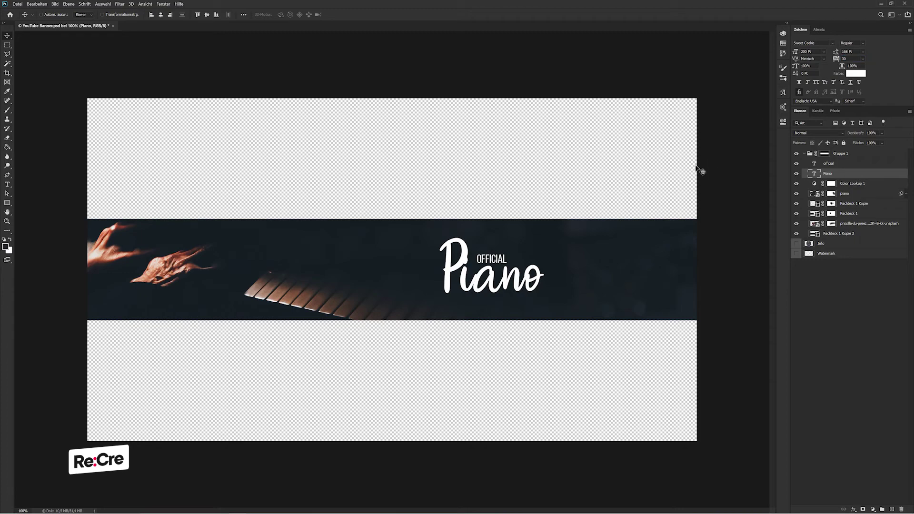
{"action": "left_click", "coordinate": [814, 168]}
{"action": "left_click_drag", "start_coordinate": [595, 226], "coordinate": [589, 222]}
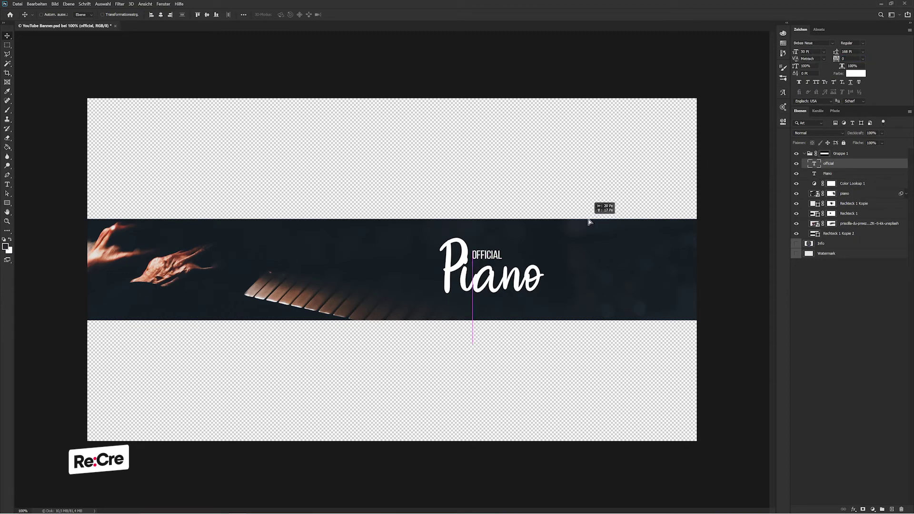
Step: Retype Piano as 'Name' and place OFFICIAL just above it
{"action": "double_click", "coordinate": [815, 173]}
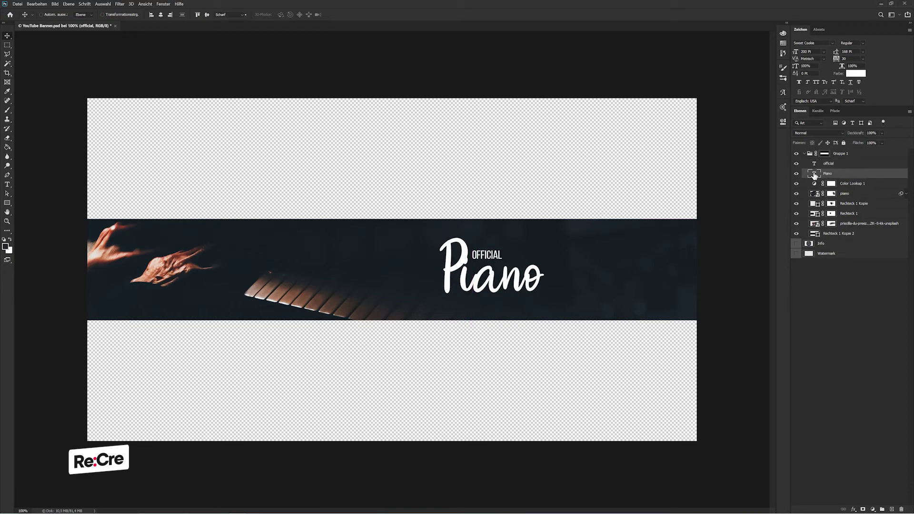
{"action": "left_click", "coordinate": [497, 264]}
{"action": "type", "text": "PName"}
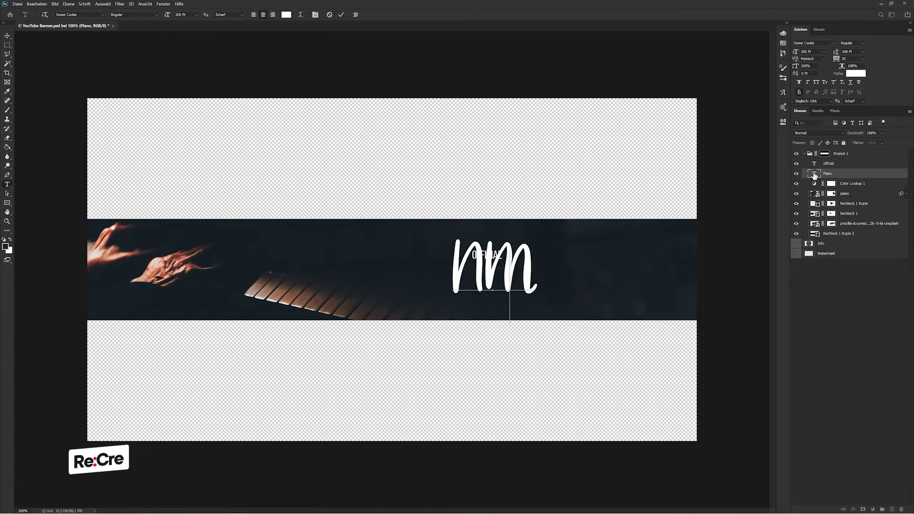
{"action": "type", "text": "r"}
{"action": "key", "text": "BackSpace"}
{"action": "key", "text": "Home"}
{"action": "type", "text": "N"}
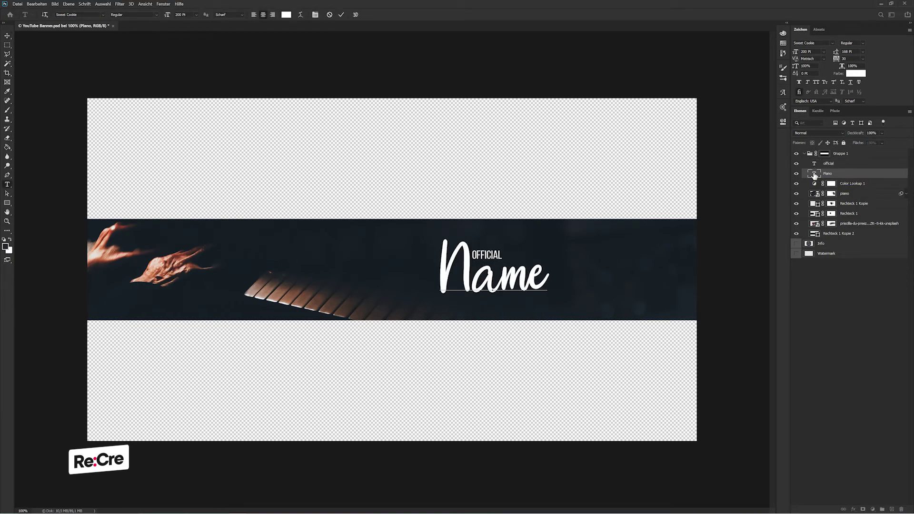
{"action": "left_click", "coordinate": [833, 167]}
{"action": "key", "text": "v"}
{"action": "key", "text": "Down"}
{"action": "key", "text": "Down"}
{"action": "key", "text": "Down"}
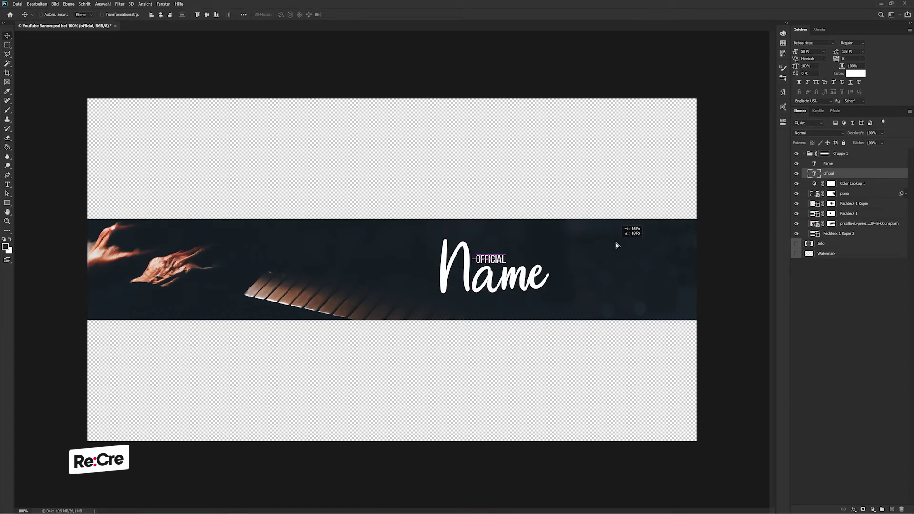
{"action": "left_click_drag", "start_coordinate": [656, 175], "coordinate": [664, 159]}
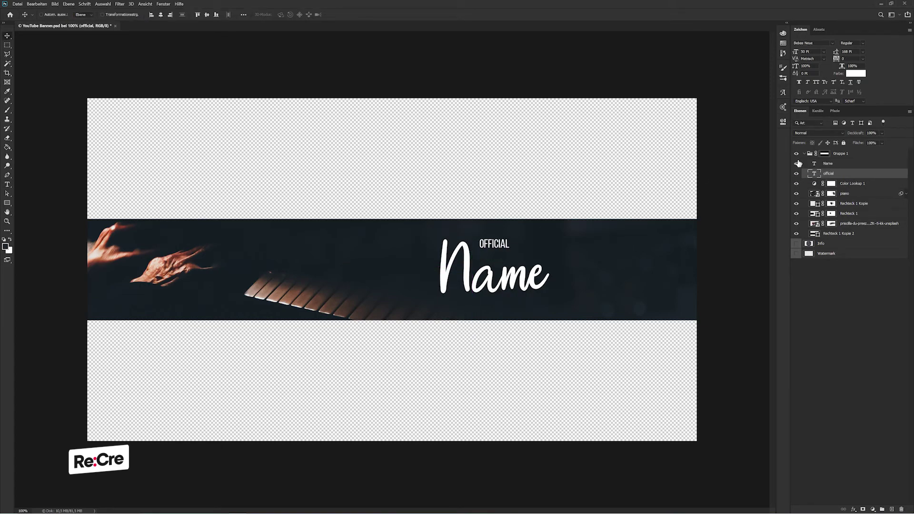
Step: Make the label read OFFICIAL CHANNEL on a single line and move it below Name
{"action": "double_click", "coordinate": [815, 175]}
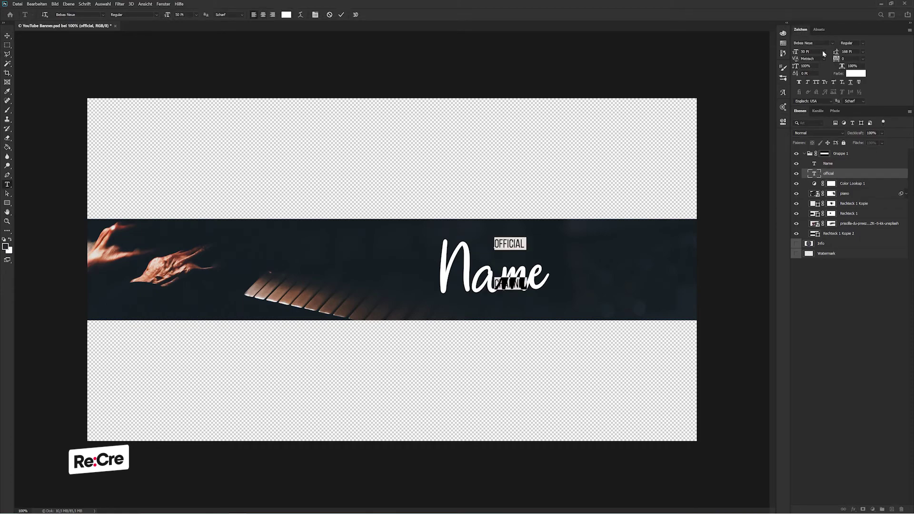
{"action": "left_click_drag", "start_coordinate": [833, 52], "coordinate": [790, 46]}
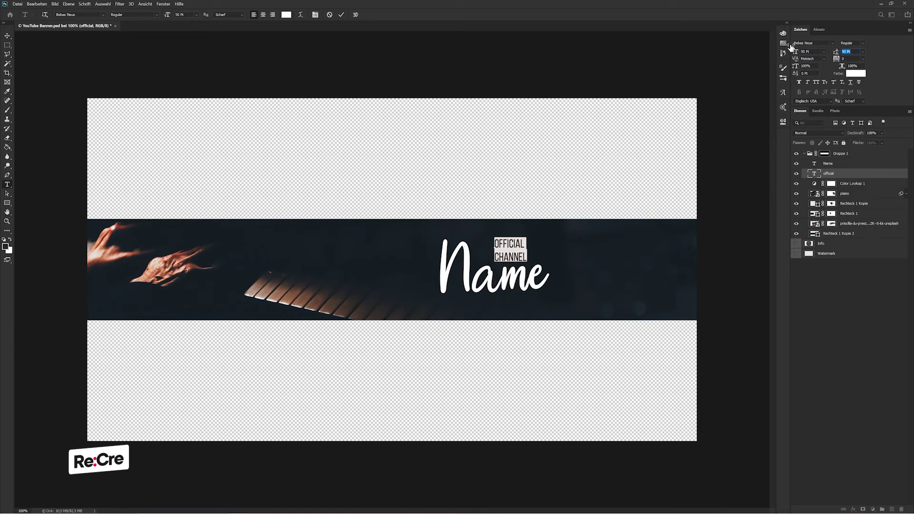
{"action": "left_click", "coordinate": [8, 37]}
{"action": "mouse_move", "coordinate": [495, 162]}
{"action": "left_mouse_down"}
{"action": "mouse_move", "coordinate": [483, 173]}
{"action": "mouse_move", "coordinate": [531, 213]}
{"action": "left_mouse_up"}
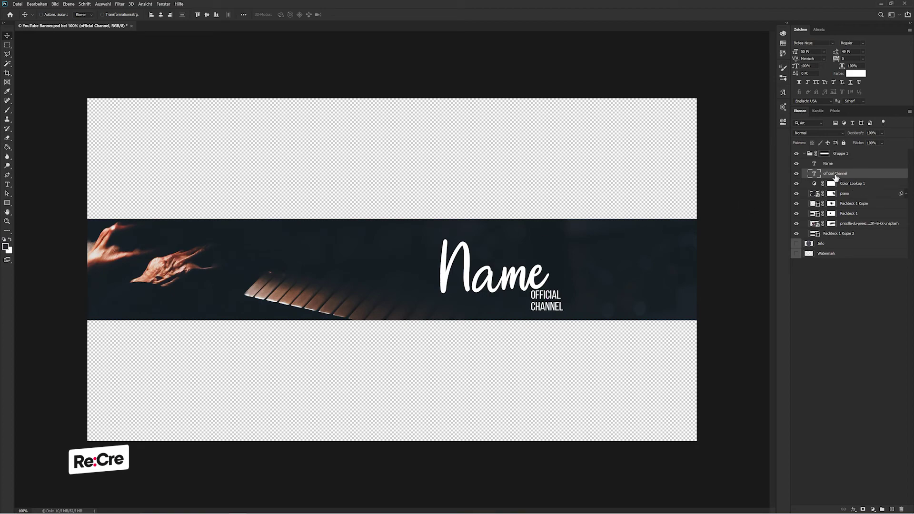
{"action": "double_click", "coordinate": [813, 174]}
{"action": "key", "text": "Right"}
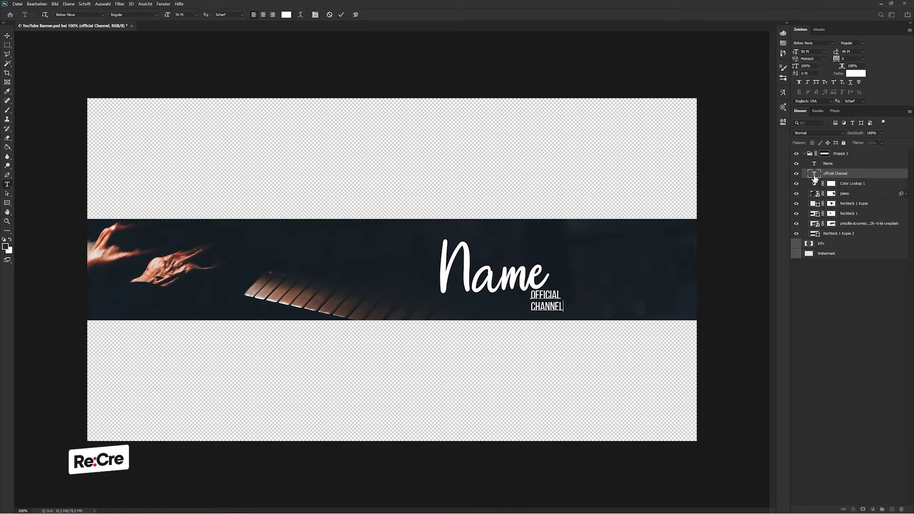
{"action": "key", "text": "Home"}
{"action": "key", "text": "BackSpace"}
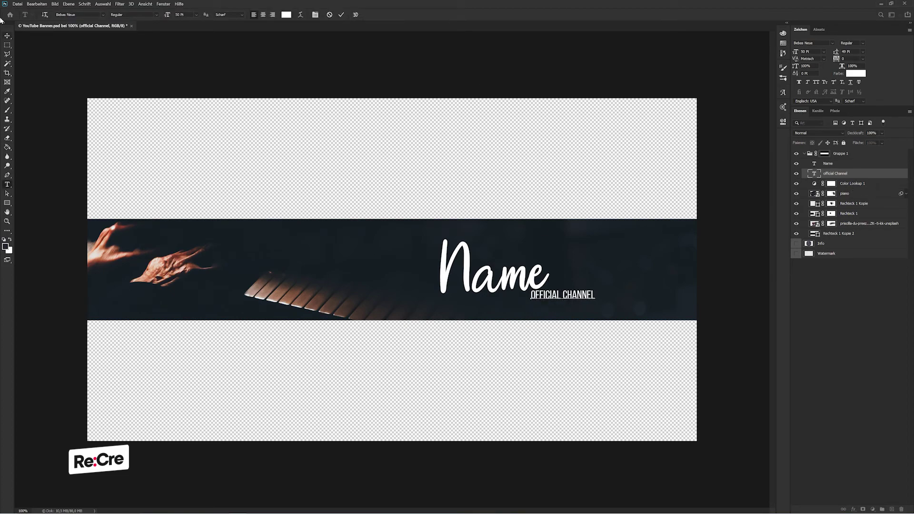
{"action": "left_click", "coordinate": [7, 44]}
Step: Shift Name slightly up and right and centre OFFICIAL CHANNEL beneath it
{"action": "left_click", "coordinate": [827, 163]}
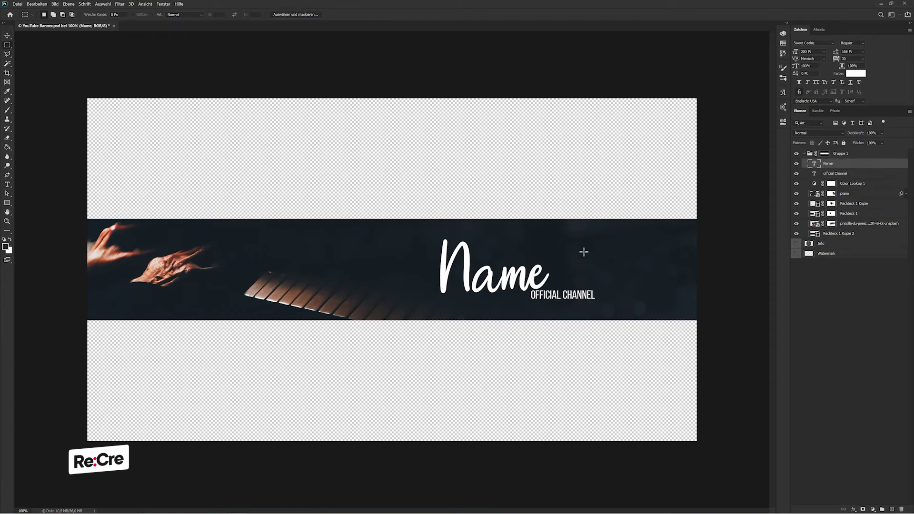
{"action": "key", "text": "v"}
{"action": "left_click_drag", "start_coordinate": [524, 257], "coordinate": [534, 248]}
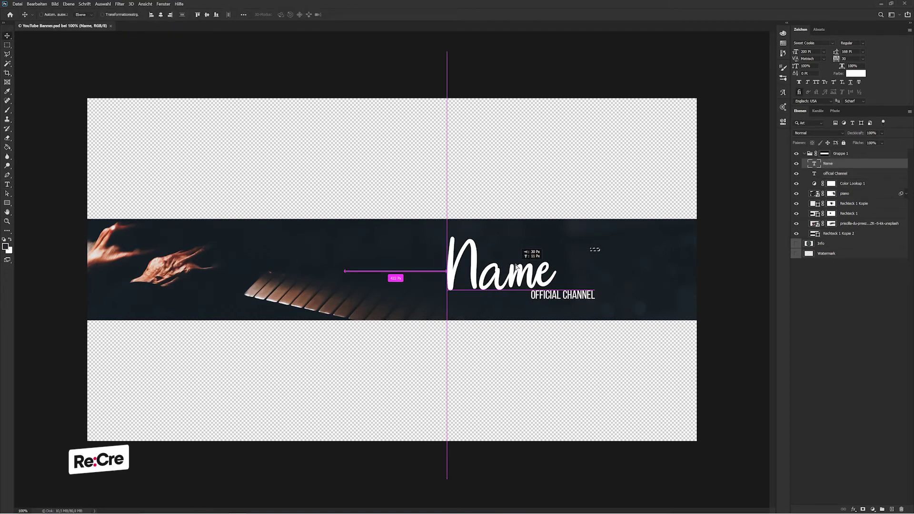
{"action": "key", "text": "alt+bracketleft"}
{"action": "key", "text": "shift+Left"}
{"action": "key", "text": "shift+Left"}
{"action": "key", "text": "shift+Left"}
{"action": "key", "text": "shift+Down"}
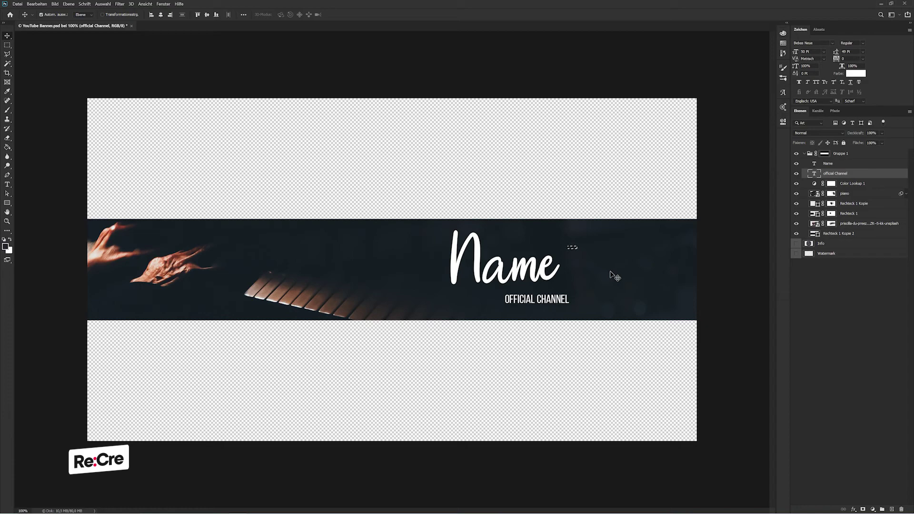
{"action": "left_click", "coordinate": [8, 203]}
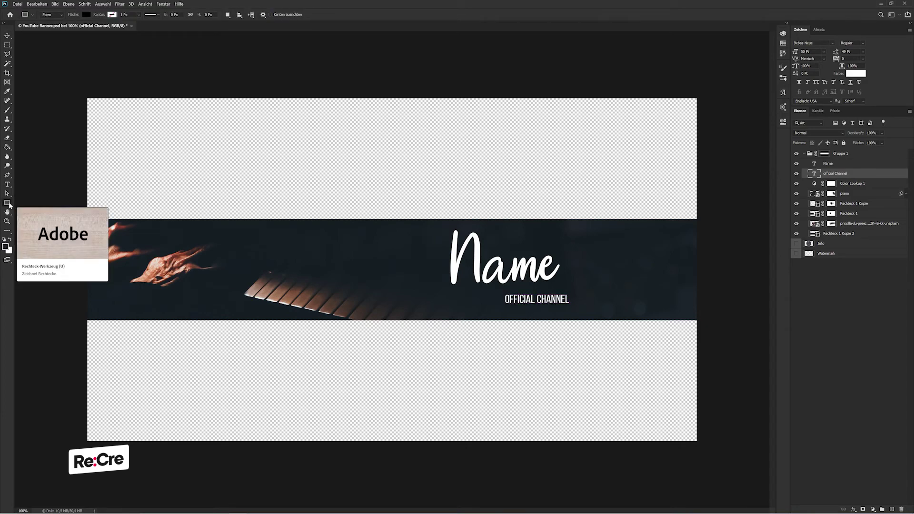
Step: Draw a black box behind OFFICIAL CHANNEL, centre them together, and move both under Name
{"action": "left_click_drag", "start_coordinate": [573, 290], "coordinate": [503, 305]}
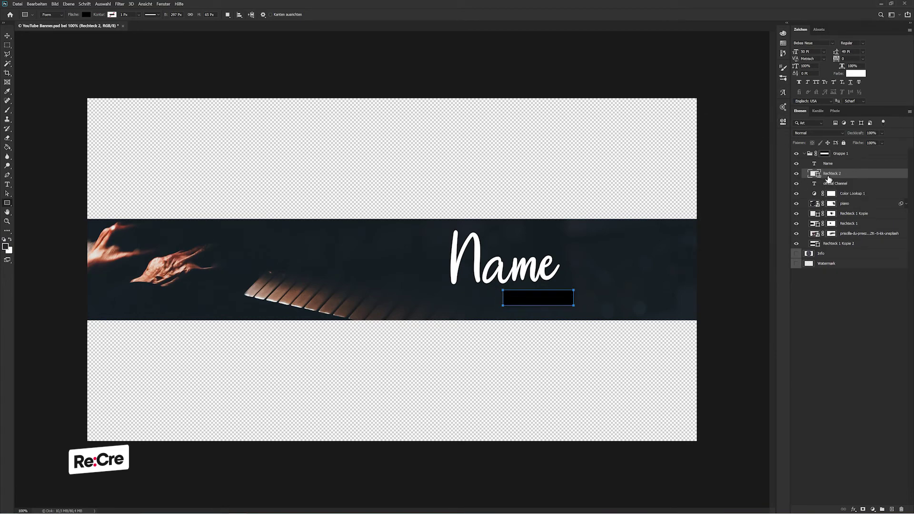
{"action": "left_click_drag", "start_coordinate": [828, 179], "coordinate": [830, 189]}
{"action": "key", "text": "v"}
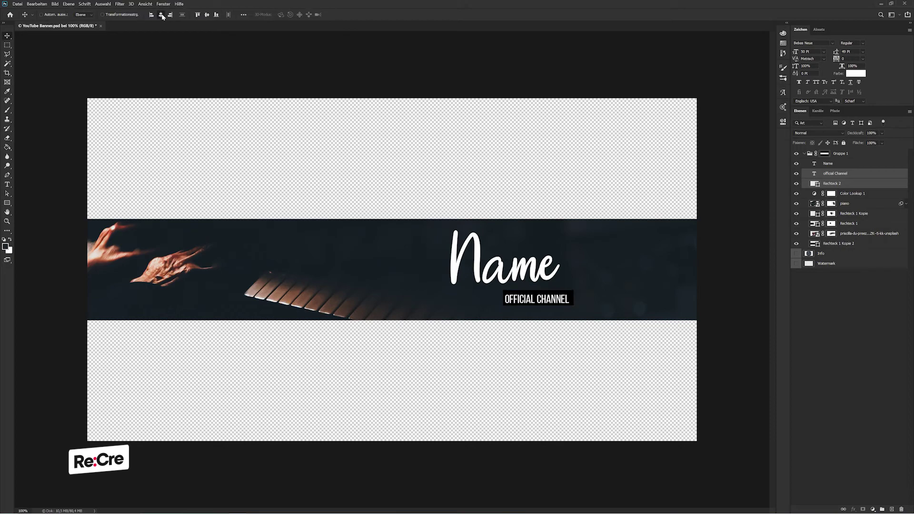
{"action": "left_click", "coordinate": [162, 16]}
{"action": "left_click_drag", "start_coordinate": [368, 265], "coordinate": [515, 260]}
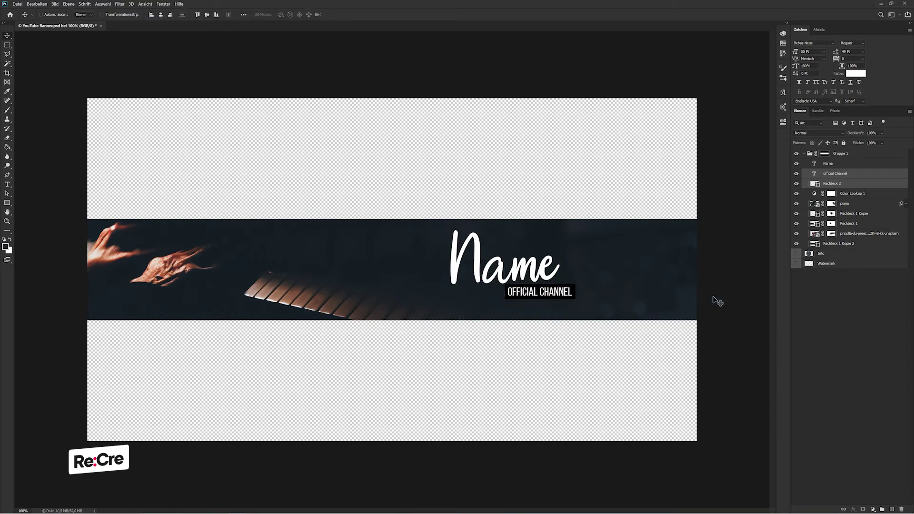
{"action": "left_click", "coordinate": [805, 285]}
Step: Resize the black box so it hugs the OFFICIAL CHANNEL label
{"action": "left_click", "coordinate": [815, 183]}
{"action": "key", "text": "ctrl+t"}
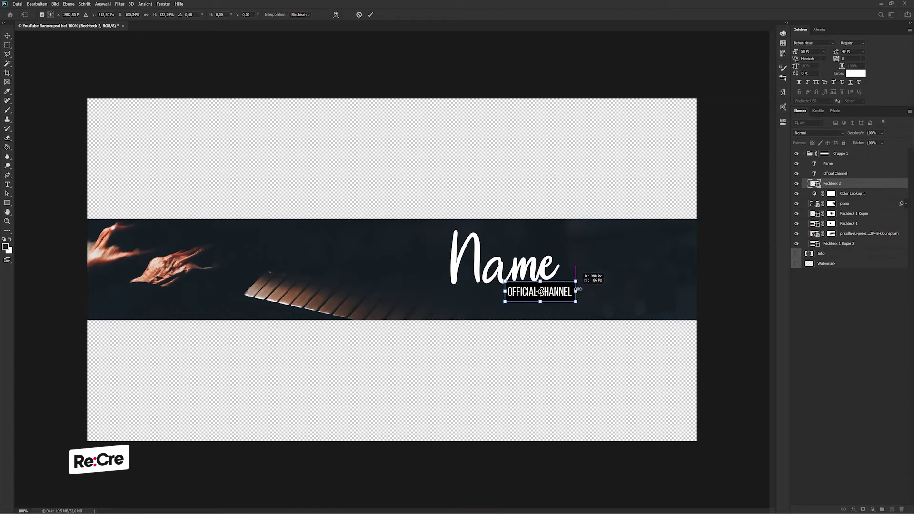
{"action": "left_click_drag", "start_coordinate": [578, 289], "coordinate": [586, 289]}
{"action": "key", "text": "Return"}
{"action": "scroll", "coordinate": [487, 282], "scroll_direction": "up", "scroll_amount": 3}
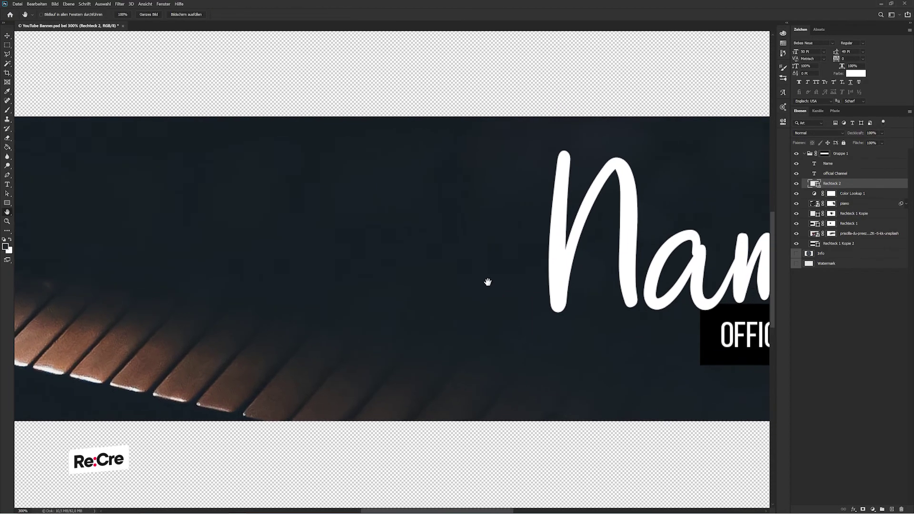
{"action": "mouse_move", "coordinate": [487, 282]}
{"action": "left_mouse_down"}
{"action": "mouse_move", "coordinate": [211, 196]}
{"action": "mouse_move", "coordinate": [145, 246]}
{"action": "left_mouse_up"}
{"action": "key", "text": "ctrl+t"}
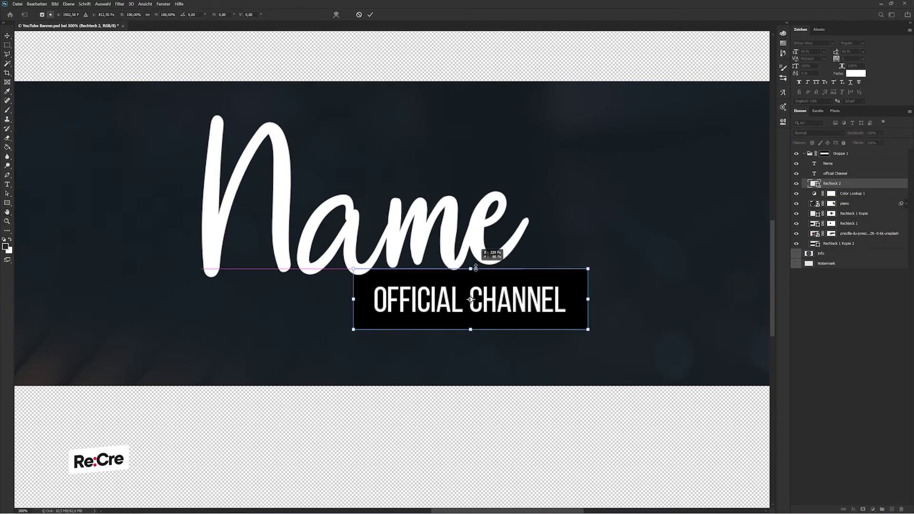
{"action": "left_click_drag", "start_coordinate": [475, 268], "coordinate": [471, 276]}
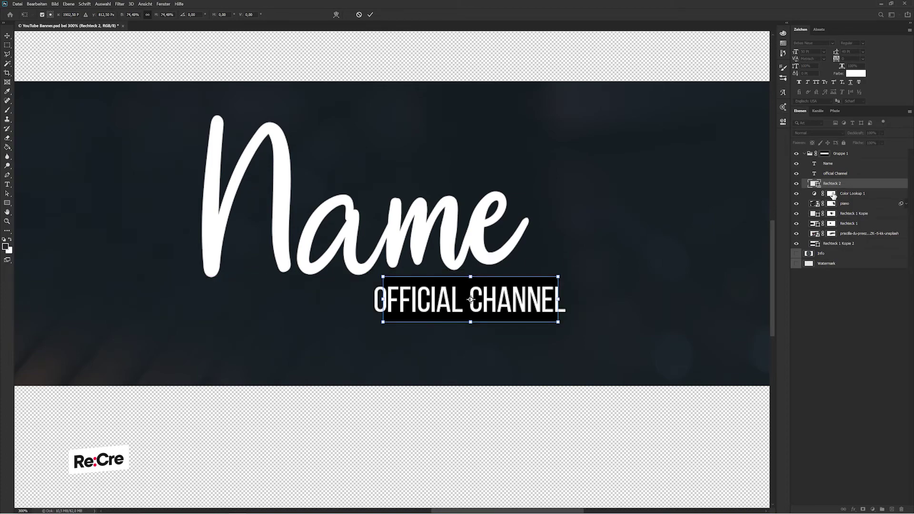
{"action": "key", "text": "Return"}
Step: Scale the OFFICIAL CHANNEL text to about 79% to fit inside the box
{"action": "left_click", "coordinate": [835, 173]}
{"action": "key", "text": "ctrl+t"}
{"action": "left_click_drag", "start_coordinate": [563, 280], "coordinate": [582, 298]}
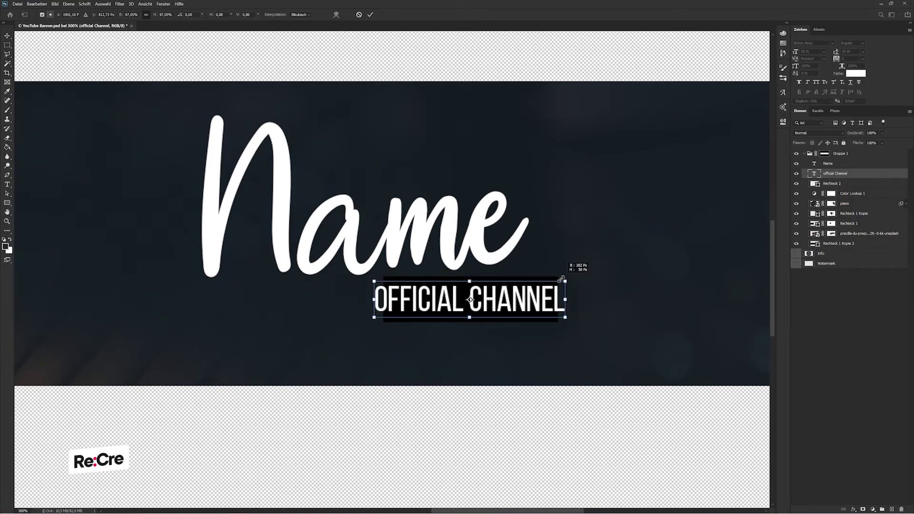
{"action": "key", "text": "Return"}
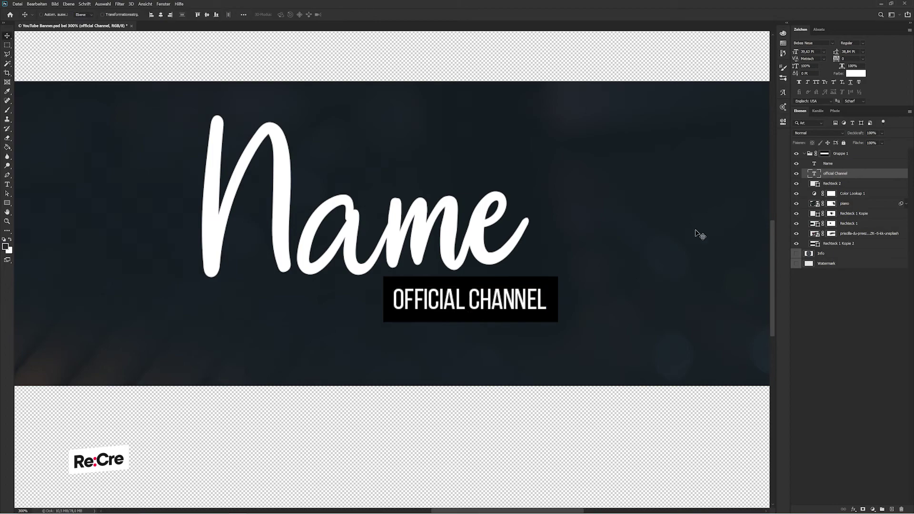
Step: Colour the label box dark navy #0d103e
{"action": "double_click", "coordinate": [812, 184]}
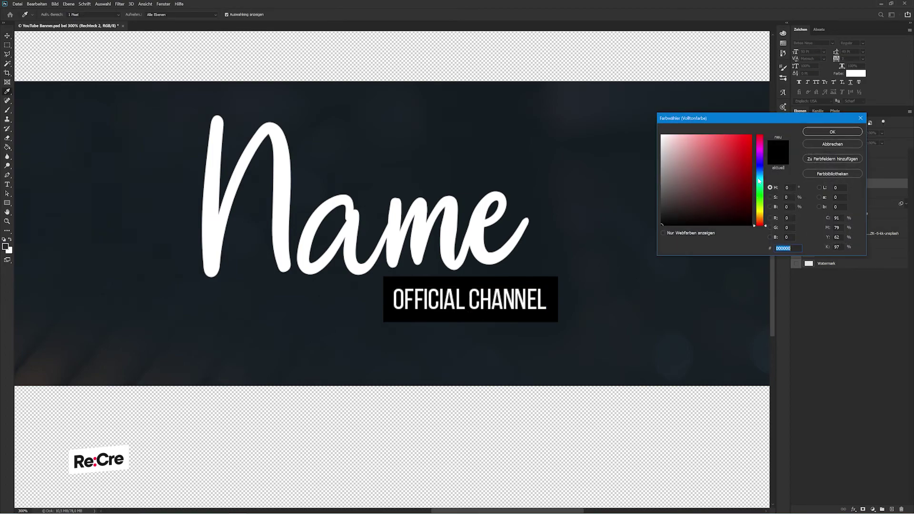
{"action": "type", "text": "0d103e"}
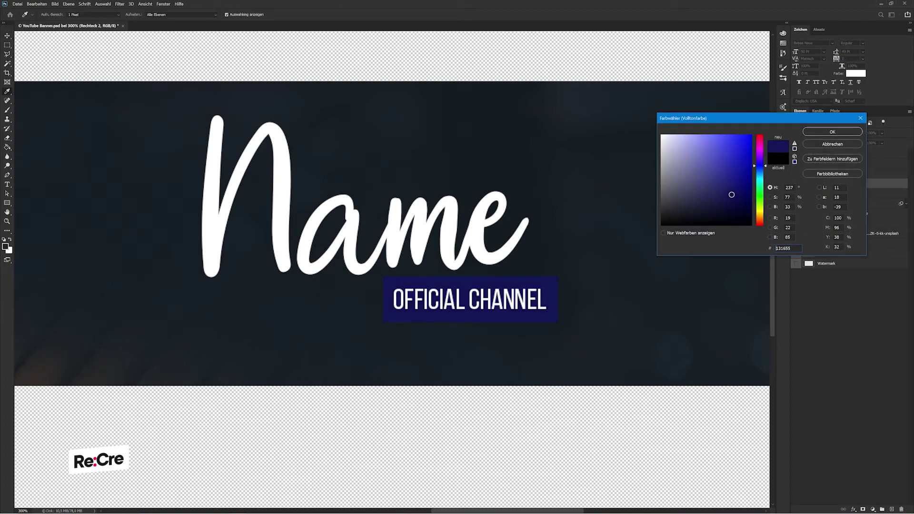
{"action": "key", "text": "Return"}
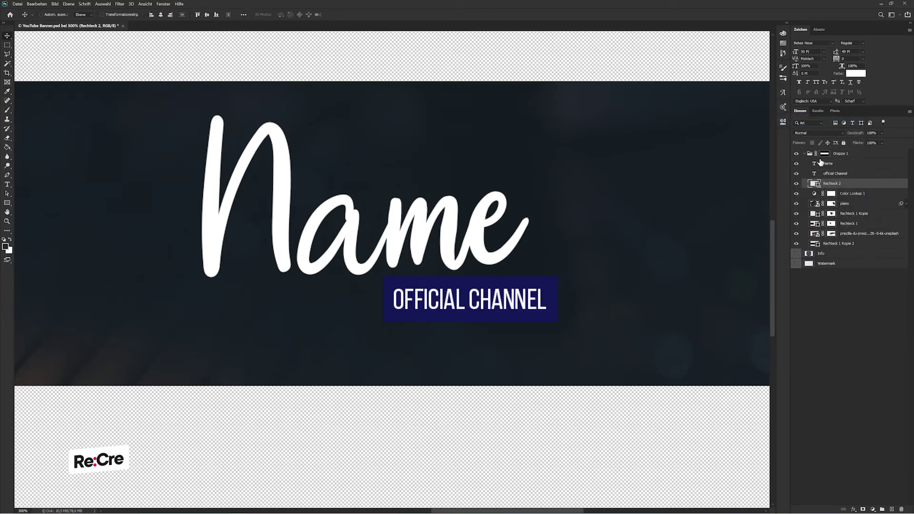
Step: Group the label box with OFFICIAL CHANNEL and place the group below Name's left side
{"action": "left_click", "coordinate": [828, 174]}
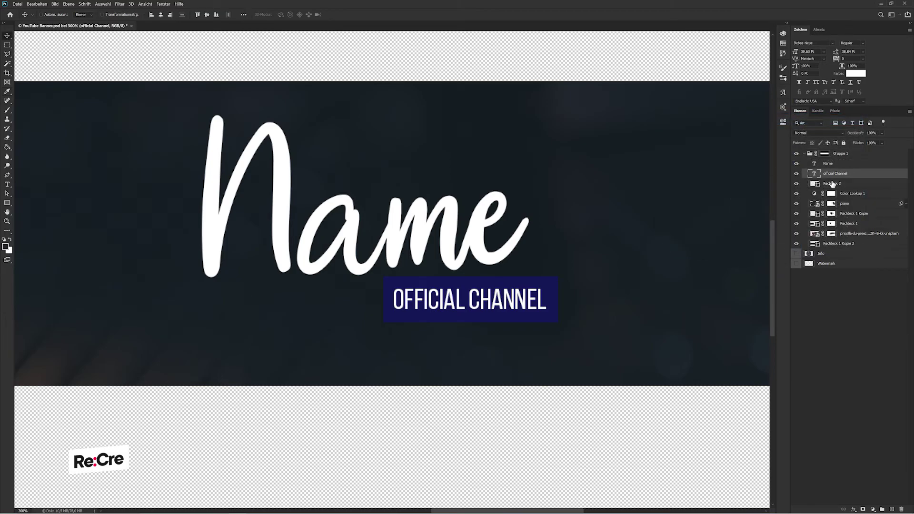
{"action": "left_click", "coordinate": [832, 184], "text": "shift"}
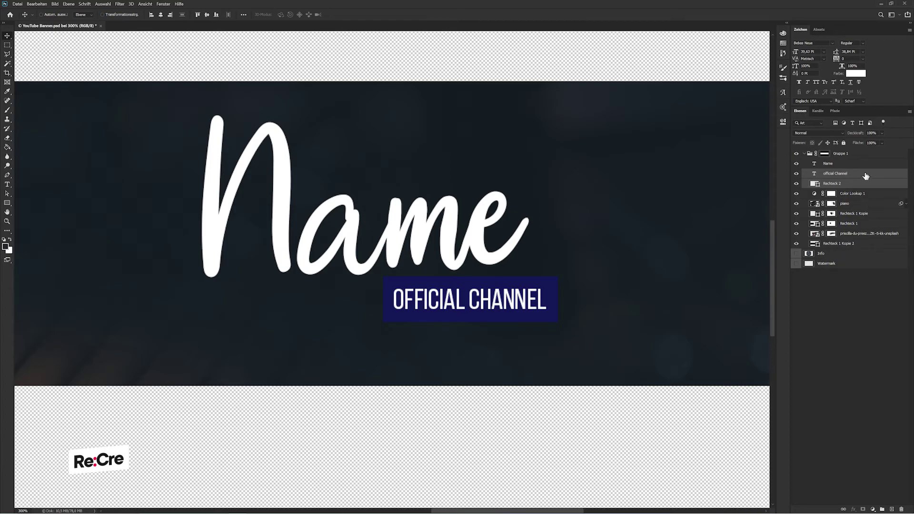
{"action": "key", "text": "ctrl+g"}
{"action": "left_click_drag", "start_coordinate": [619, 292], "coordinate": [554, 143]}
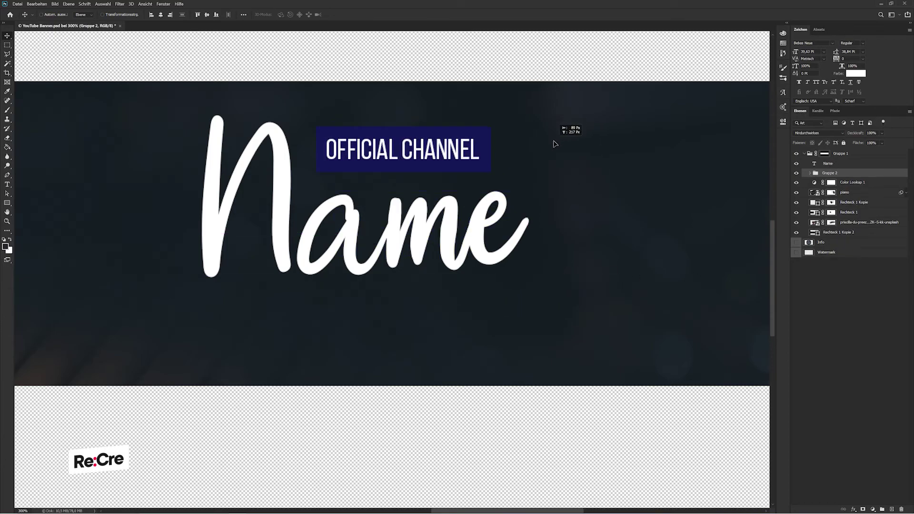
{"action": "left_click_drag", "start_coordinate": [554, 144], "coordinate": [531, 156]}
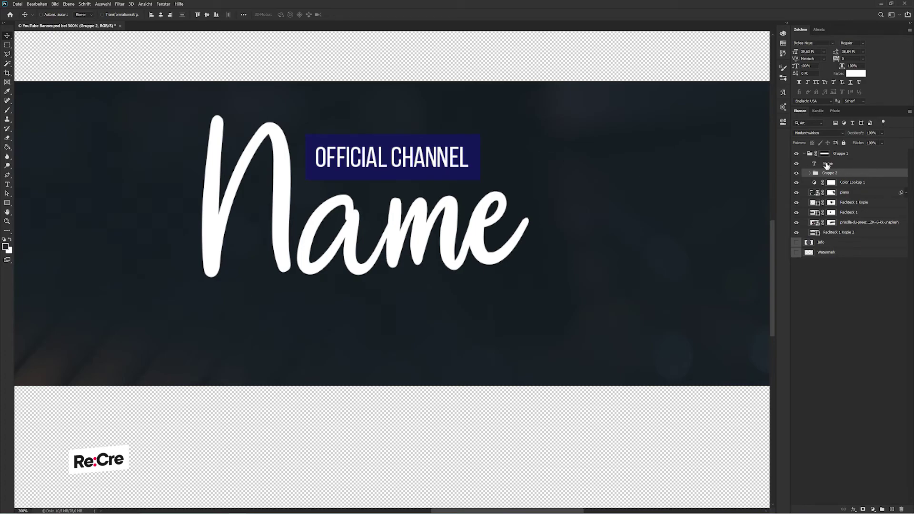
{"action": "left_click_drag", "start_coordinate": [606, 197], "coordinate": [542, 341]}
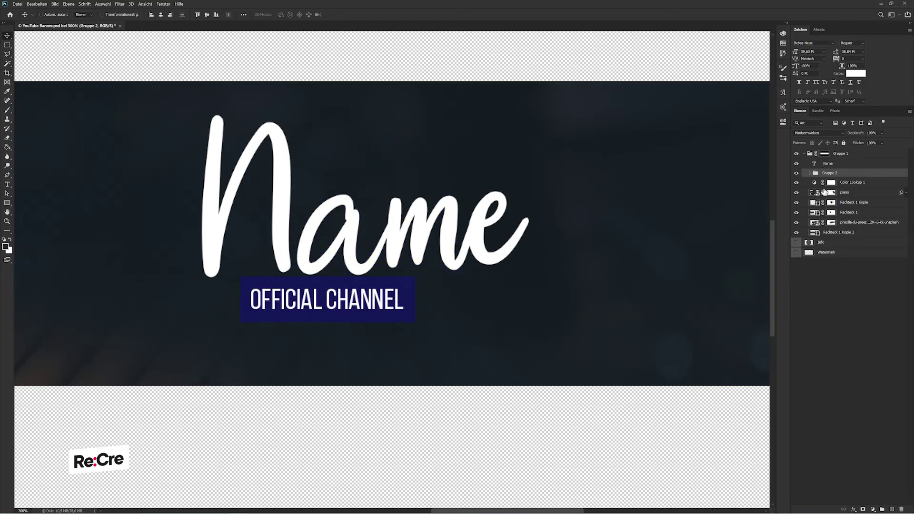
Step: Switch Name to the Black Street font and nudge it right and down above the label
{"action": "left_click", "coordinate": [832, 42]}
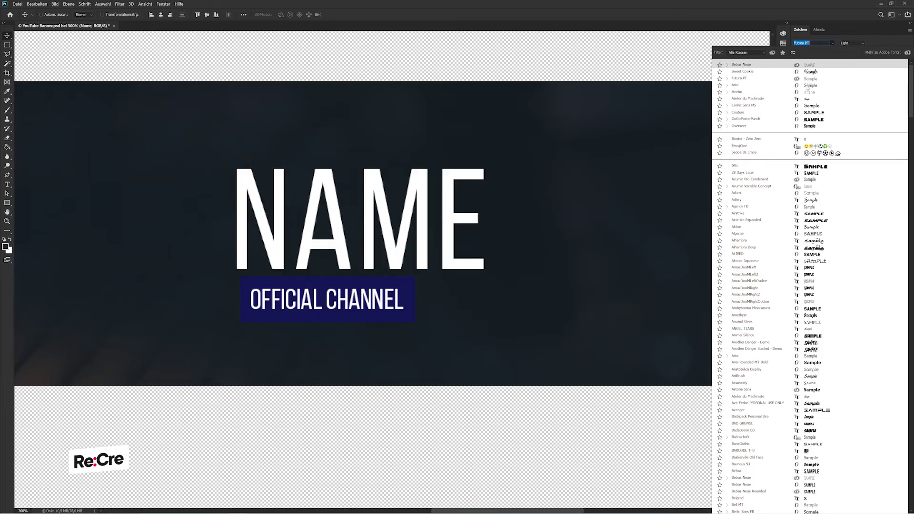
{"action": "scroll", "coordinate": [804, 89], "scroll_direction": "down", "scroll_amount": 6}
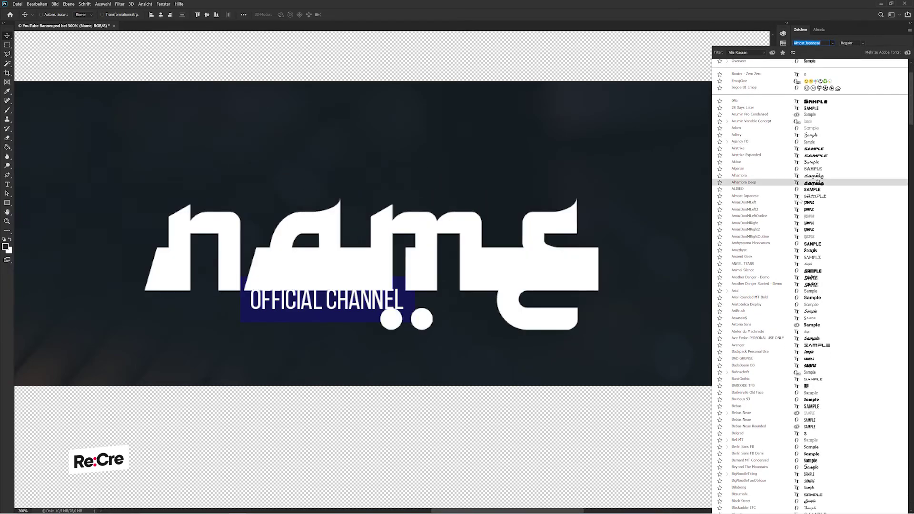
{"action": "scroll", "coordinate": [801, 201], "scroll_direction": "down", "scroll_amount": 4}
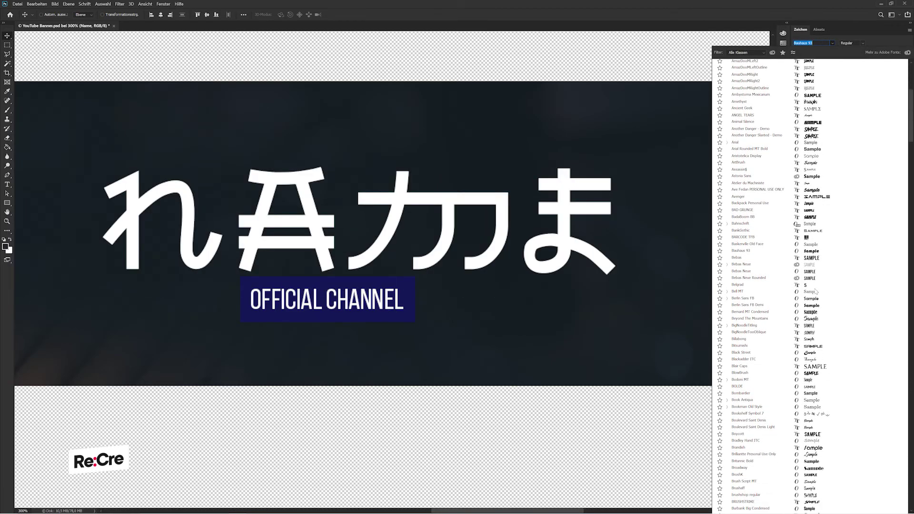
{"action": "left_click", "coordinate": [804, 353]}
{"action": "left_click_drag", "start_coordinate": [452, 263], "coordinate": [469, 282]}
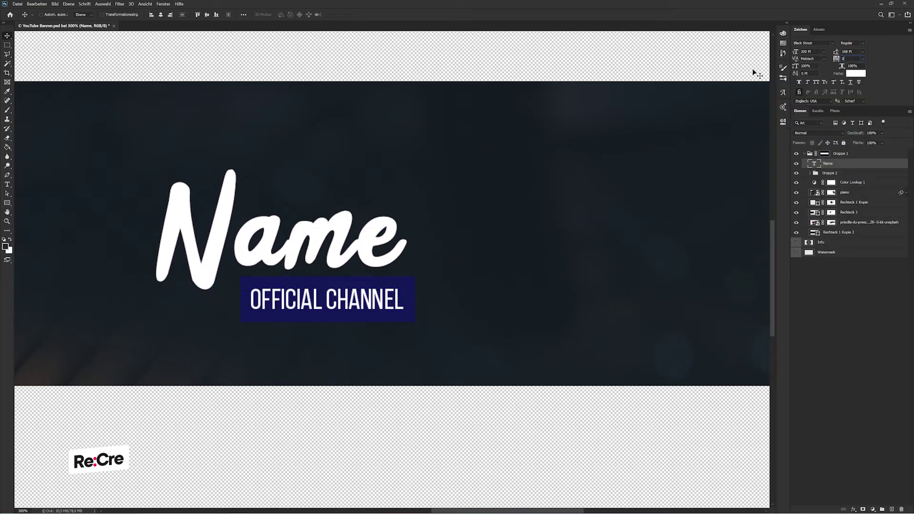
{"action": "left_click_drag", "start_coordinate": [376, 184], "coordinate": [383, 184]}
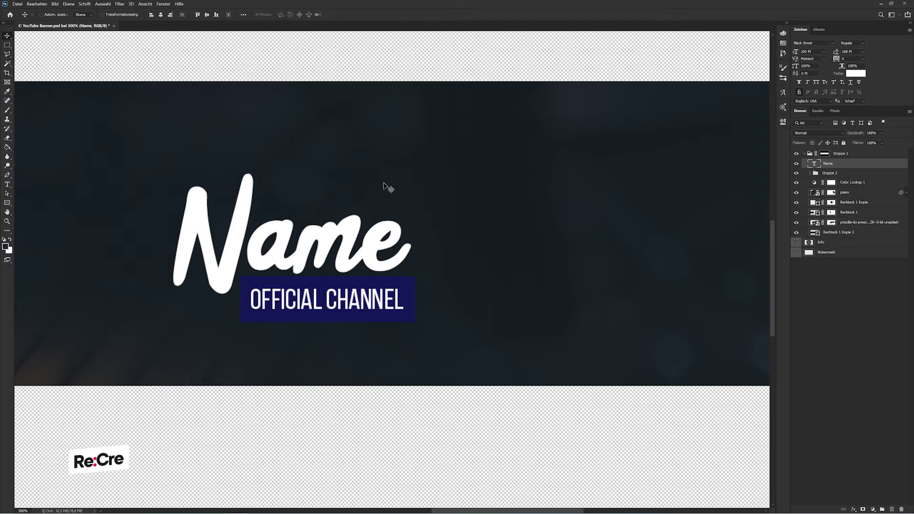
{"action": "left_click", "coordinate": [384, 184]}
Step: Group Name with its label, enlarge the block to about 128%, and align it using guides
{"action": "key", "text": "ctrl+0"}
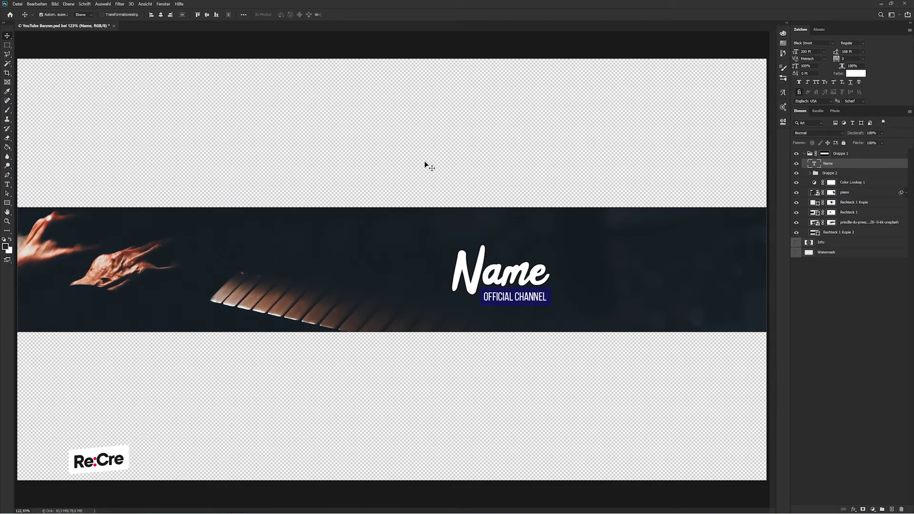
{"action": "left_click", "coordinate": [831, 170], "text": "shift"}
{"action": "key", "text": "ctrl+g"}
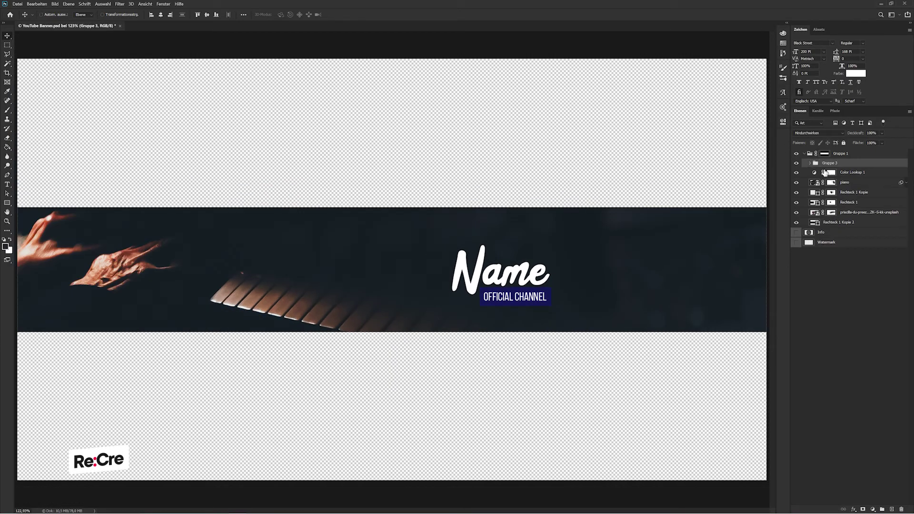
{"action": "mouse_move", "coordinate": [558, 282]}
{"action": "left_mouse_down"}
{"action": "mouse_move", "coordinate": [547, 277]}
{"action": "mouse_move", "coordinate": [569, 269]}
{"action": "mouse_move", "coordinate": [585, 281]}
{"action": "left_mouse_up"}
{"action": "key", "text": "ctrl+t"}
{"action": "key", "text": "Return"}
{"action": "key", "text": "ctrl+semicolon"}
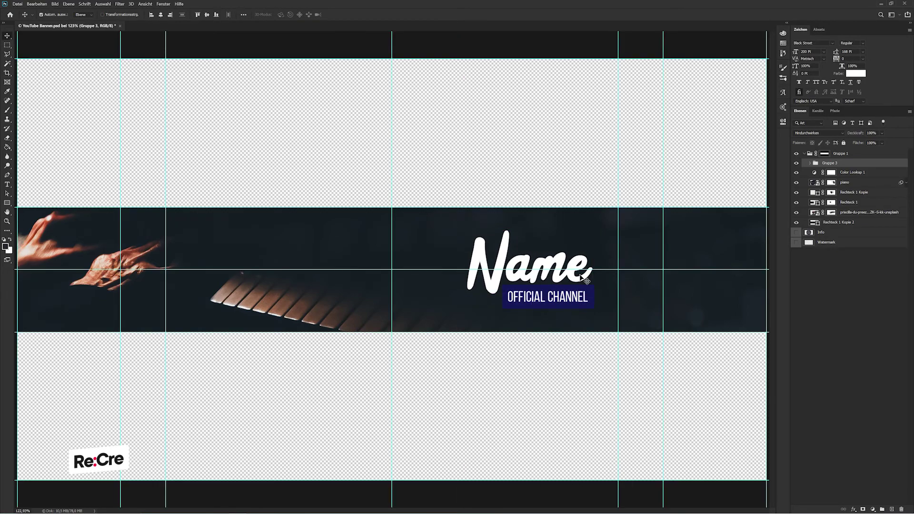
{"action": "left_click_drag", "start_coordinate": [585, 281], "coordinate": [582, 280]}
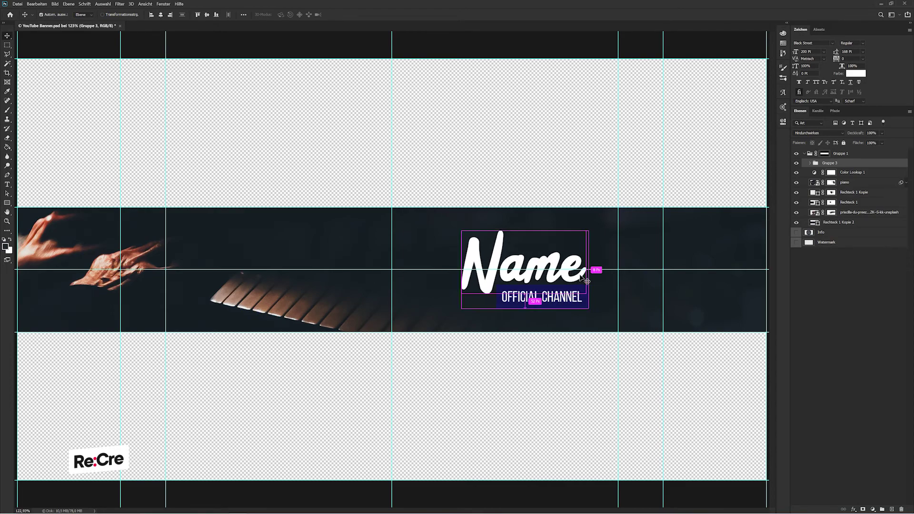
{"action": "key", "text": "ctrl+semicolon"}
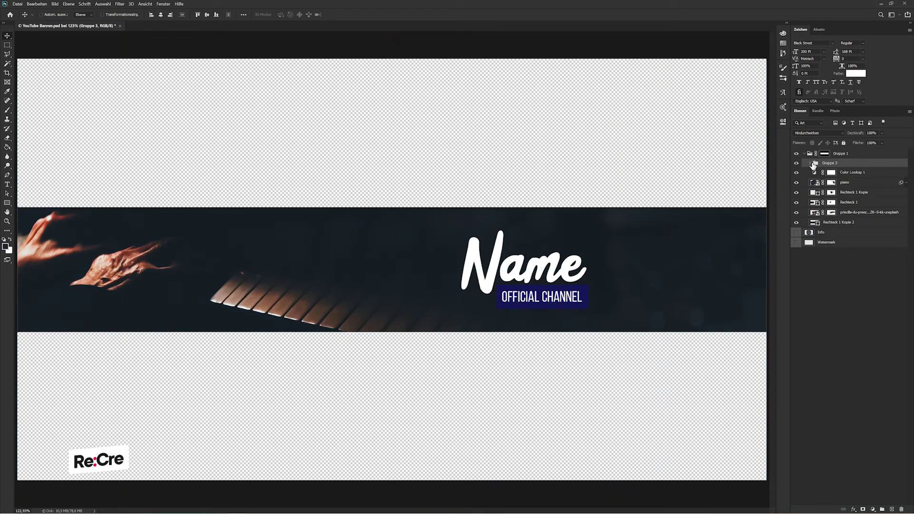
Step: Shrink the OFFICIAL CHANNEL label group to about 90% and nudge it up
{"action": "left_click", "coordinate": [810, 163]}
{"action": "left_click", "coordinate": [834, 182]}
{"action": "key", "text": "ctrl+t"}
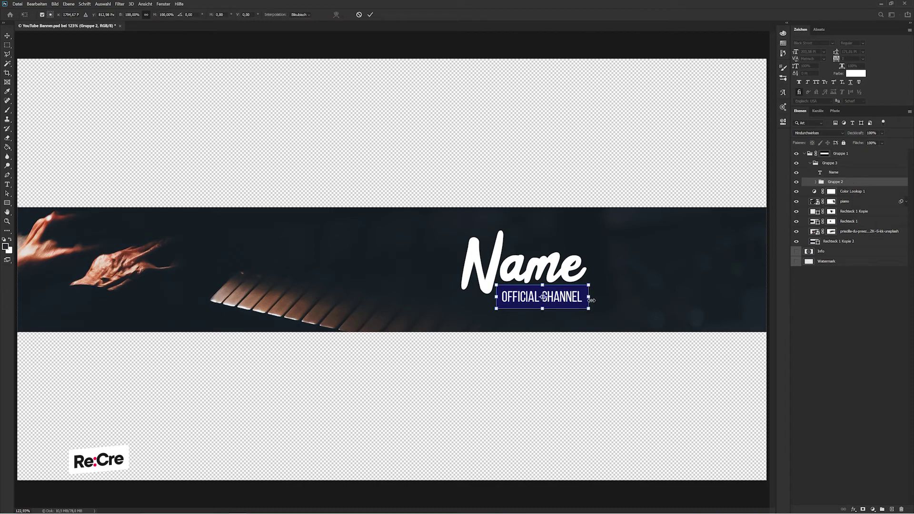
{"action": "left_click_drag", "start_coordinate": [588, 297], "coordinate": [555, 298]}
{"action": "key", "text": "Return"}
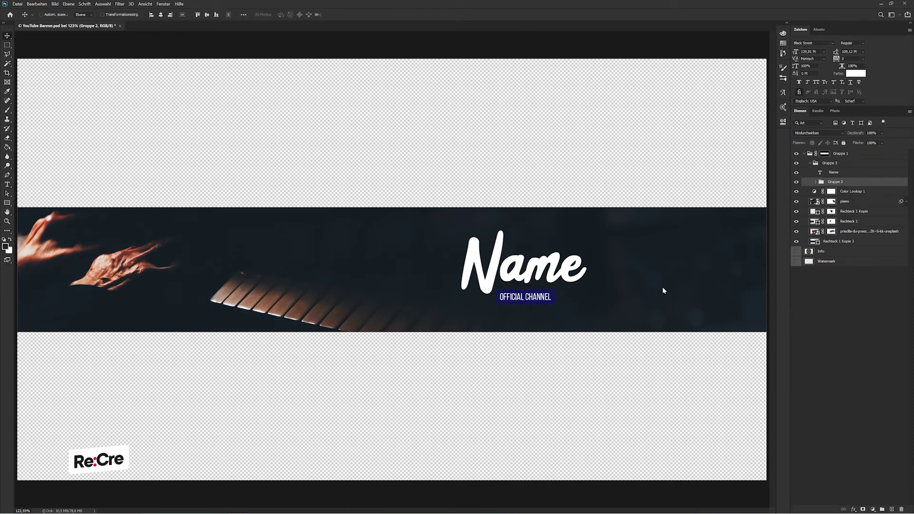
{"action": "key", "text": "Up"}
{"action": "key", "text": "Up"}
{"action": "key", "text": "Up"}
Step: Vertically centre the title group on the banner and view it at 100%
{"action": "left_click", "coordinate": [841, 164]}
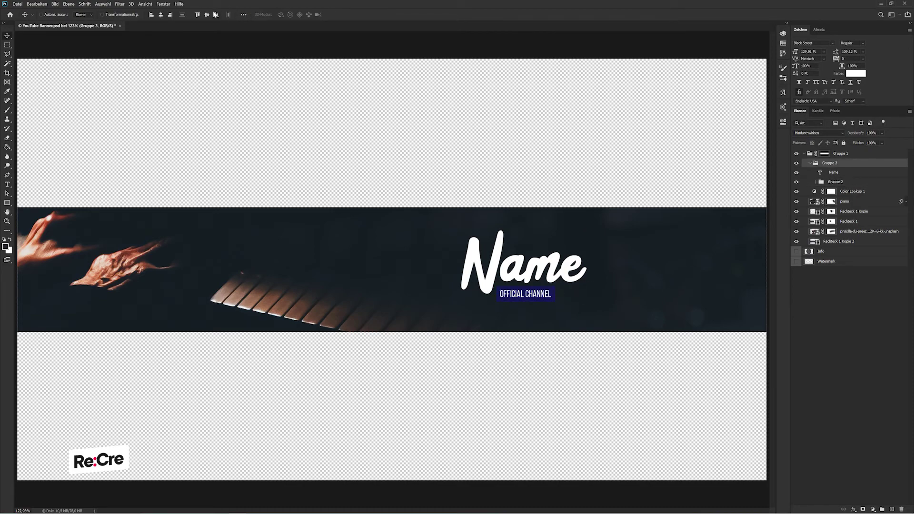
{"action": "left_click", "coordinate": [216, 15]}
{"action": "left_click", "coordinate": [806, 163]}
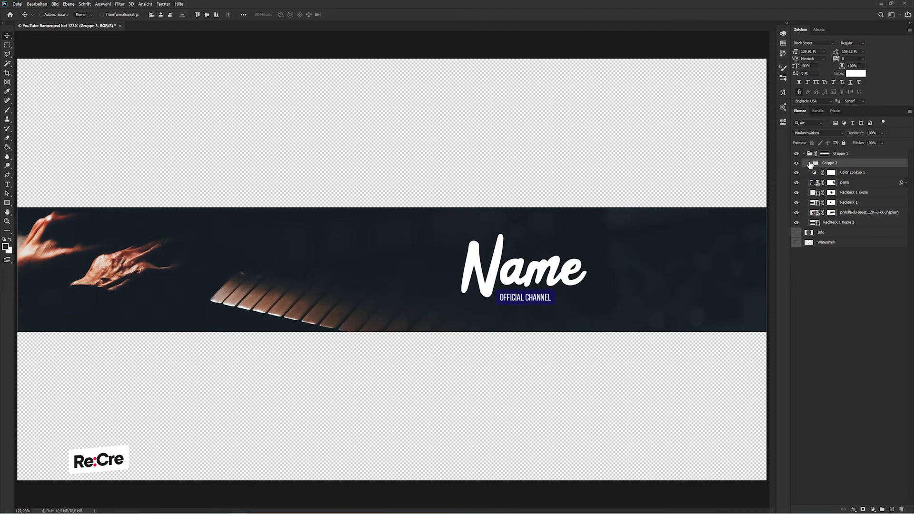
{"action": "key", "text": "ctrl+1"}
{"action": "key", "text": "ctrl+0"}
{"action": "key", "text": "ctrl+1"}
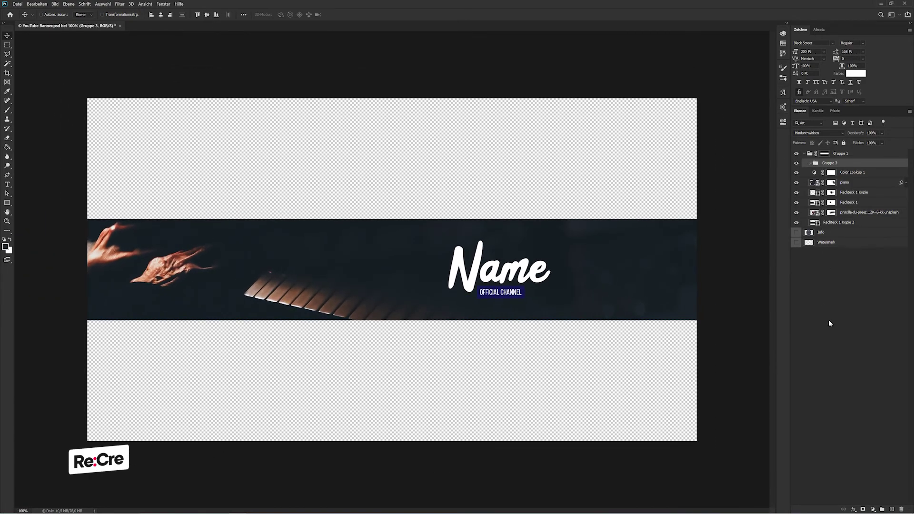
{"action": "left_click", "coordinate": [852, 395]}
Step: Duplicate the bottom banner rectangle and stretch the copy to fill the whole canvas
{"action": "left_click", "coordinate": [843, 224]}
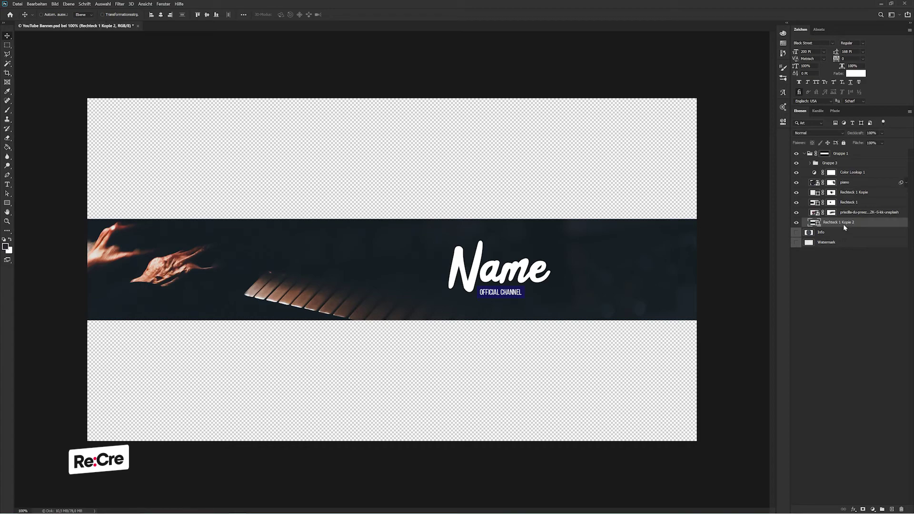
{"action": "key", "text": "ctrl+j"}
{"action": "left_click_drag", "start_coordinate": [844, 222], "coordinate": [842, 241]}
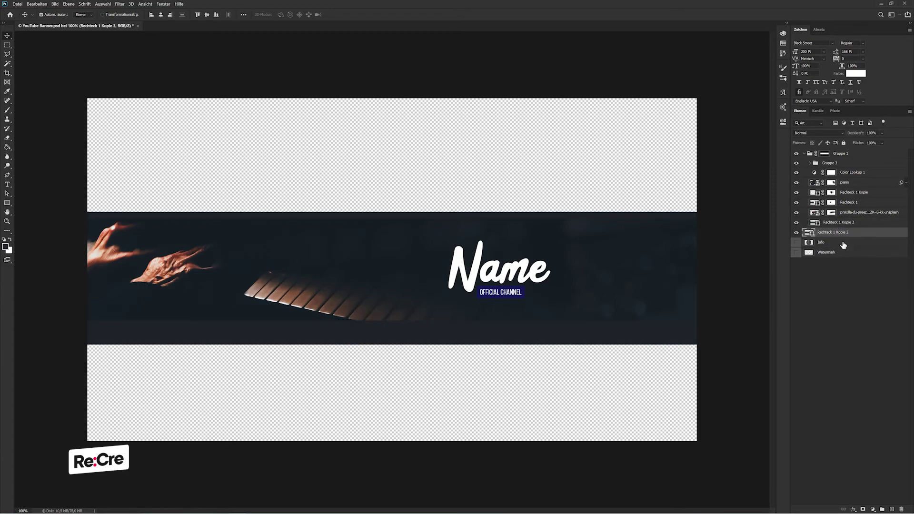
{"action": "key", "text": "ctrl+t"}
{"action": "left_click_drag", "start_coordinate": [382, 210], "coordinate": [382, 98]}
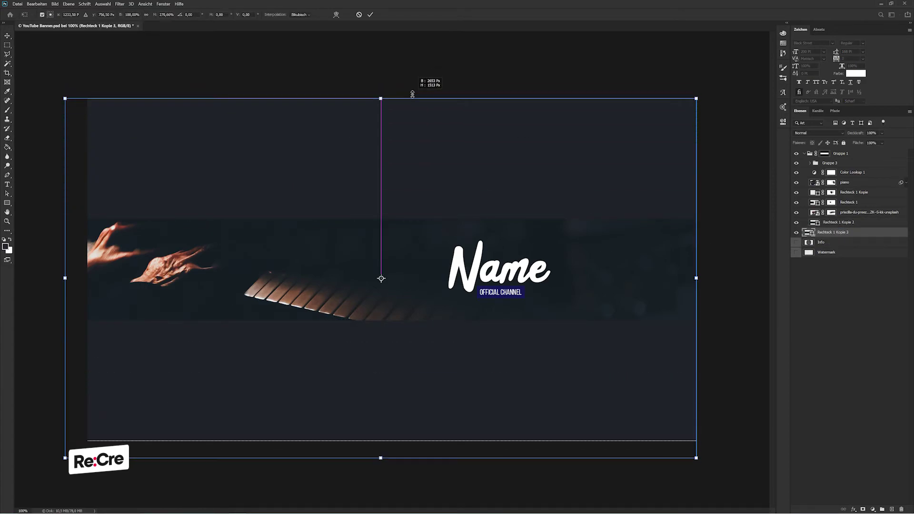
{"action": "left_click_drag", "start_coordinate": [382, 458], "coordinate": [382, 440]}
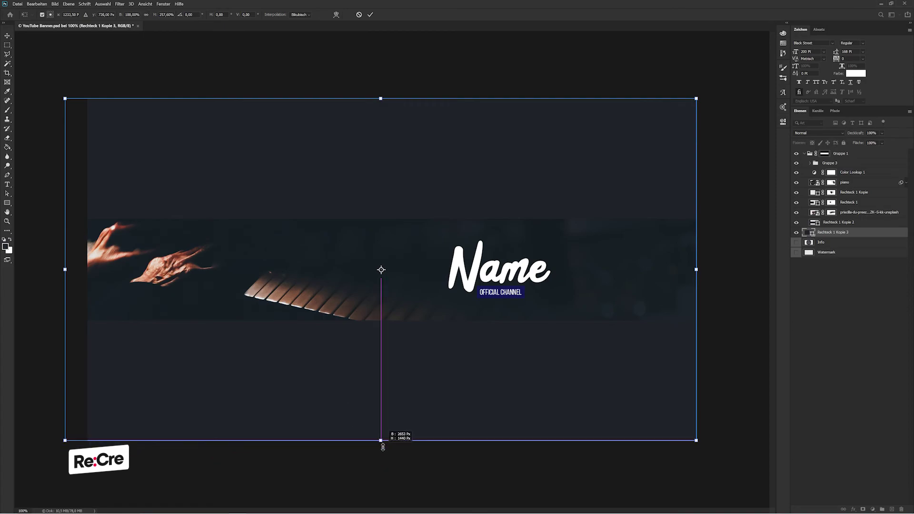
{"action": "left_click_drag", "start_coordinate": [62, 268], "coordinate": [87, 268]}
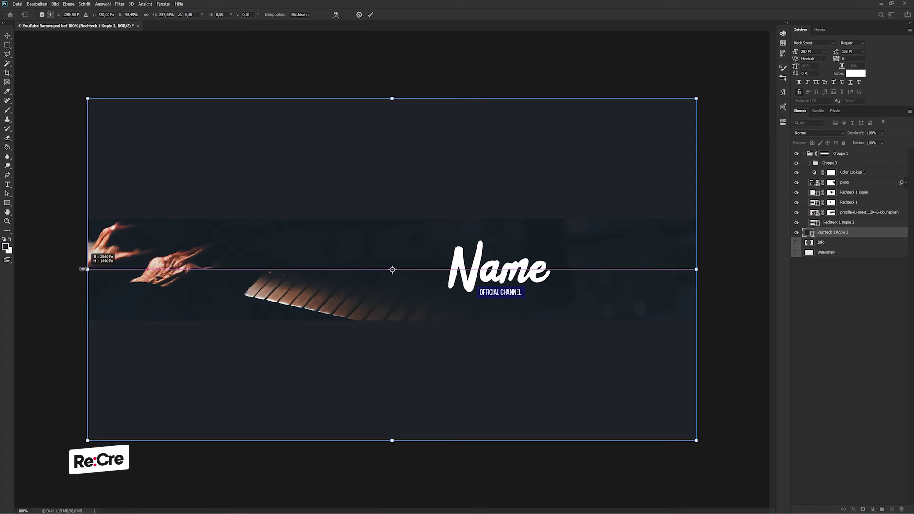
Step: Colour the new background rectangle deep blue-black #0d1316
{"action": "double_click", "coordinate": [811, 231]}
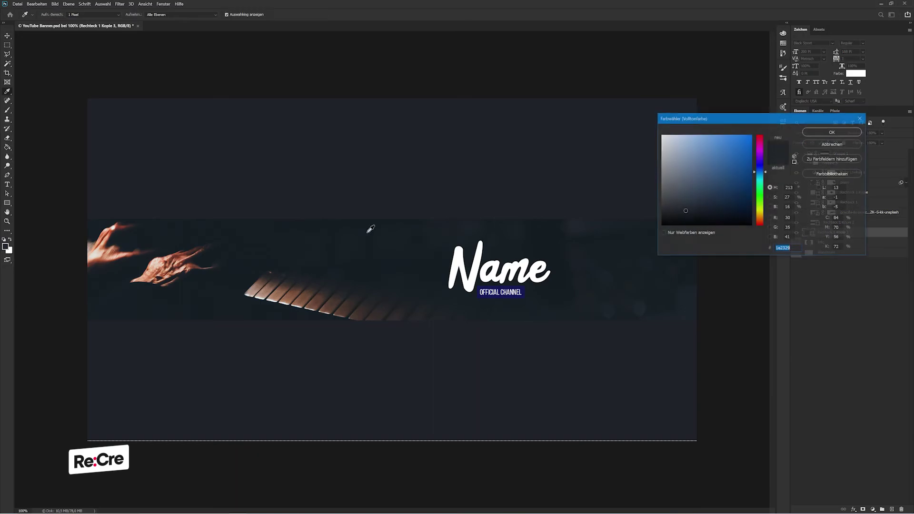
{"action": "left_click", "coordinate": [698, 218]}
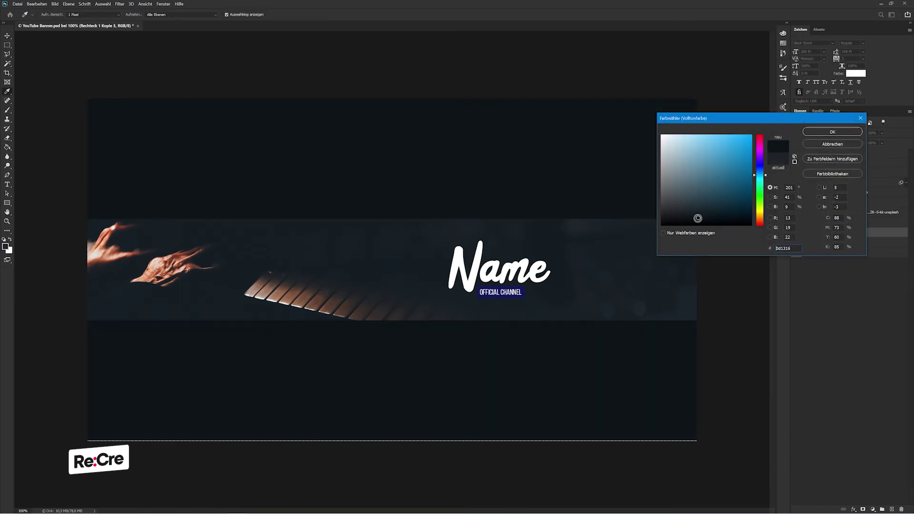
{"action": "key", "text": "Return"}
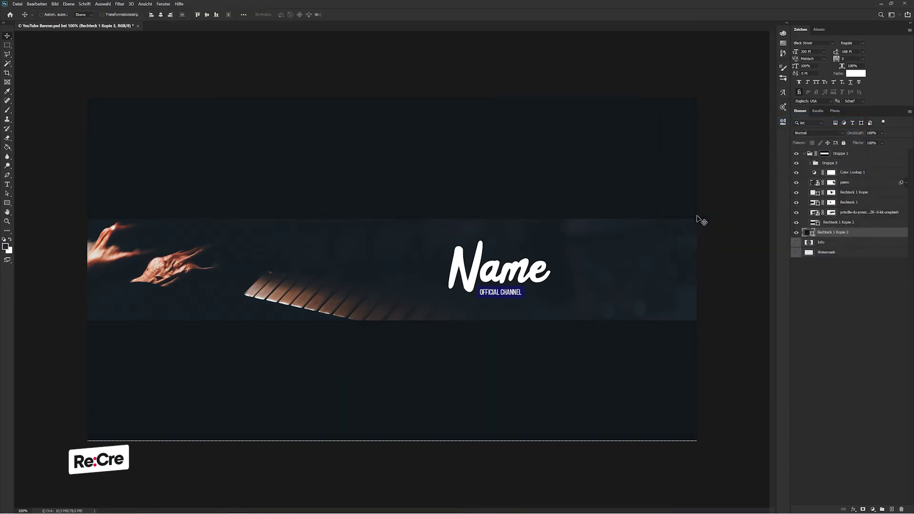
{"action": "left_click", "coordinate": [854, 213]}
Step: Duplicate the piano photo below the dark rectangle, delete its mask, and scale it wider
{"action": "left_click_drag", "start_coordinate": [849, 215], "coordinate": [850, 244]}
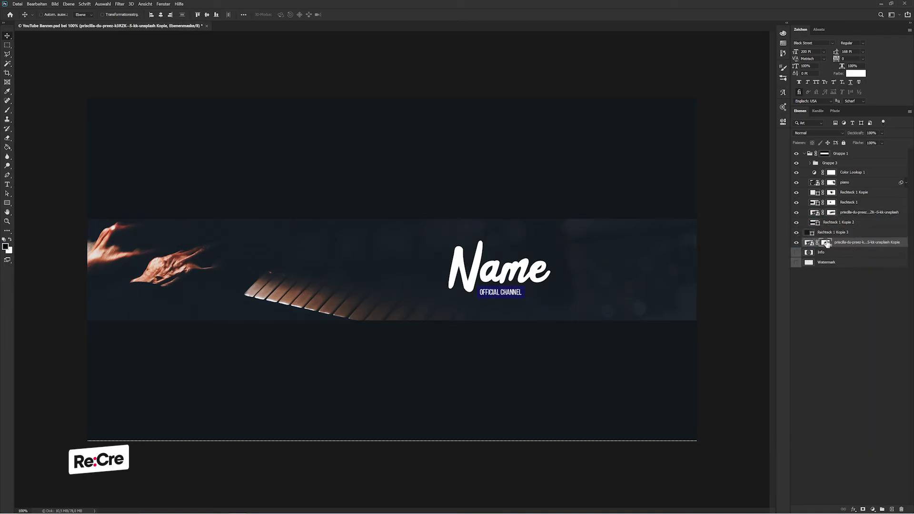
{"action": "right_click", "coordinate": [826, 243]}
{"action": "left_click", "coordinate": [840, 251]}
{"action": "left_click_drag", "start_coordinate": [666, 220], "coordinate": [598, 206]}
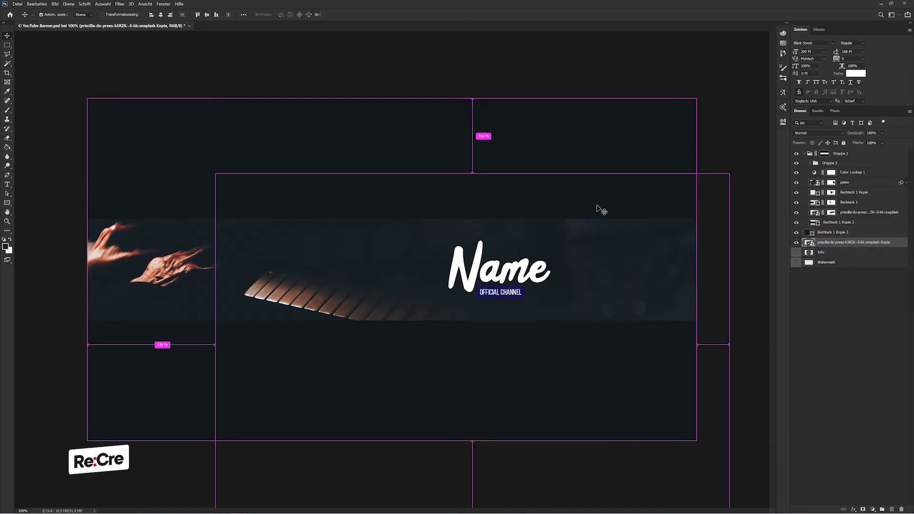
{"action": "key", "text": "ctrl+t"}
{"action": "left_click_drag", "start_coordinate": [462, 236], "coordinate": [334, 158]}
{"action": "left_click_drag", "start_coordinate": [601, 265], "coordinate": [701, 239]}
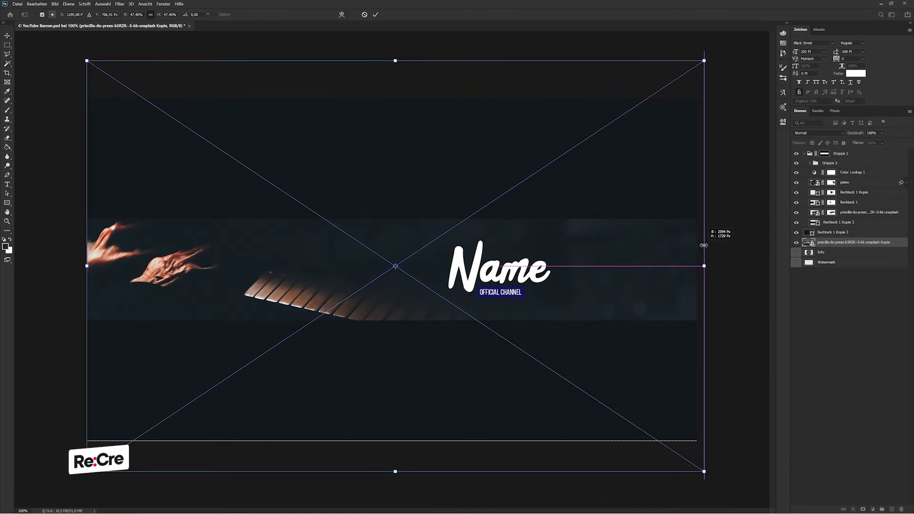
{"action": "key", "text": "Return"}
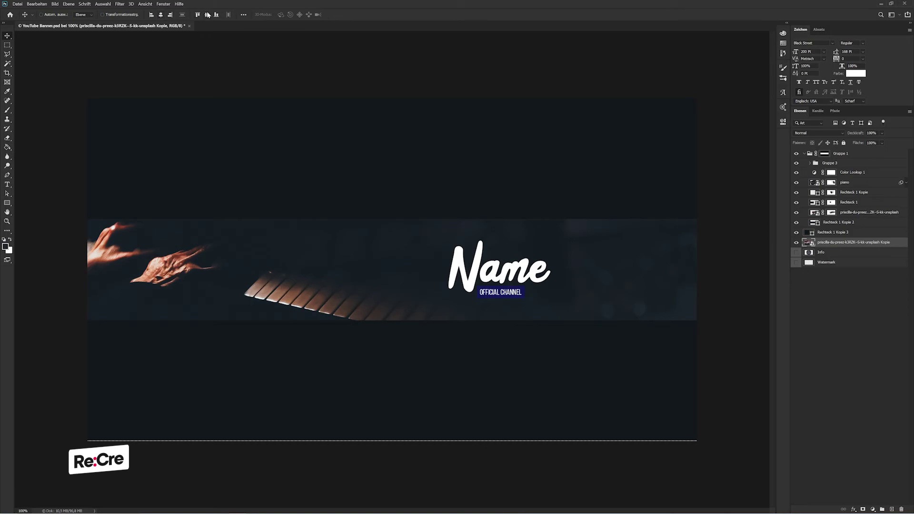
Step: Drop the rectangle's opacity to 95% and enlarge the photo copy to cover the whole canvas
{"action": "left_click", "coordinate": [850, 234]}
{"action": "key", "text": "9"}
{"action": "key", "text": "5"}
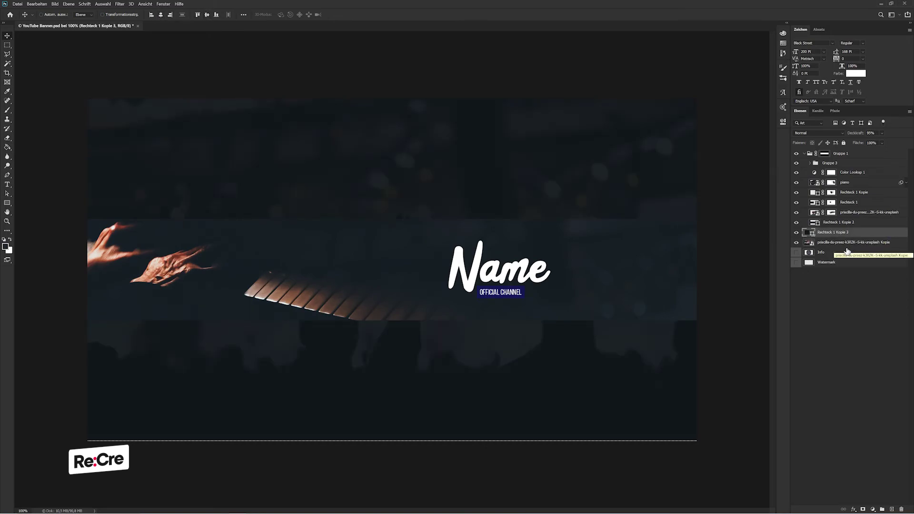
{"action": "left_click", "coordinate": [848, 242]}
{"action": "key", "text": "ctrl+minus"}
{"action": "key", "text": "ctrl+minus"}
{"action": "key", "text": "ctrl+minus"}
{"action": "key", "text": "ctrl+t"}
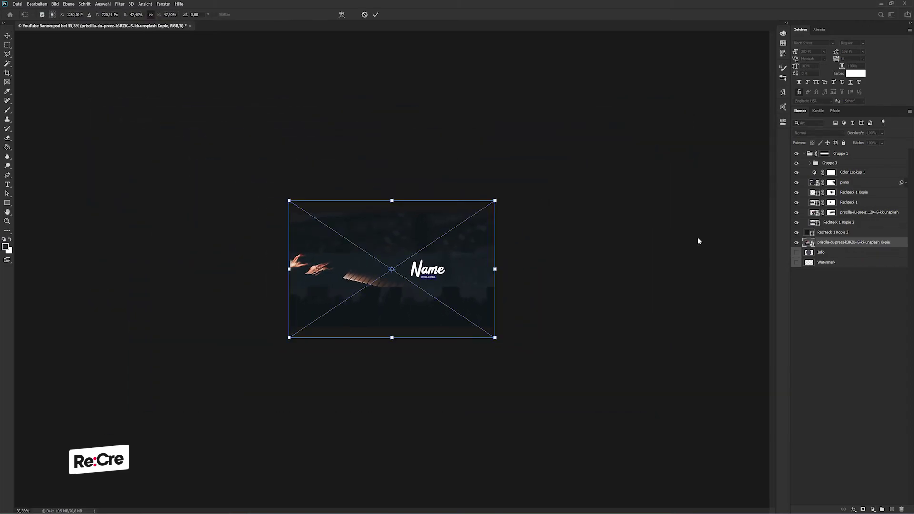
{"action": "left_click_drag", "start_coordinate": [392, 341], "coordinate": [391, 510]}
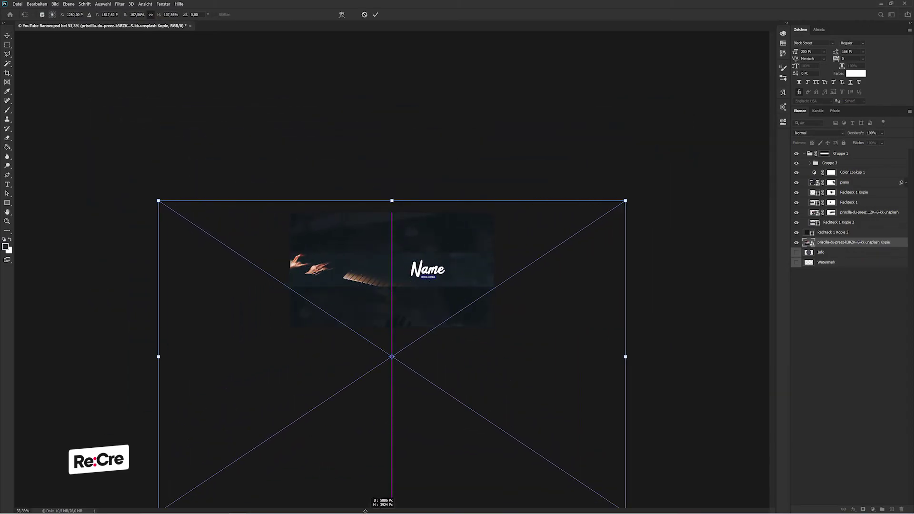
{"action": "left_click_drag", "start_coordinate": [409, 205], "coordinate": [402, 149]}
{"action": "key", "text": "Return"}
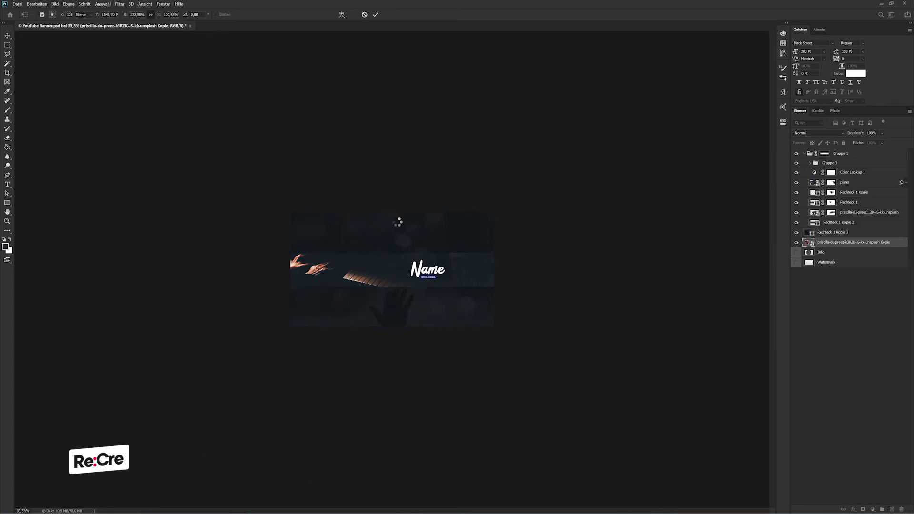
{"action": "left_click_drag", "start_coordinate": [398, 219], "coordinate": [362, 243]}
{"action": "key", "text": "ctrl+1"}
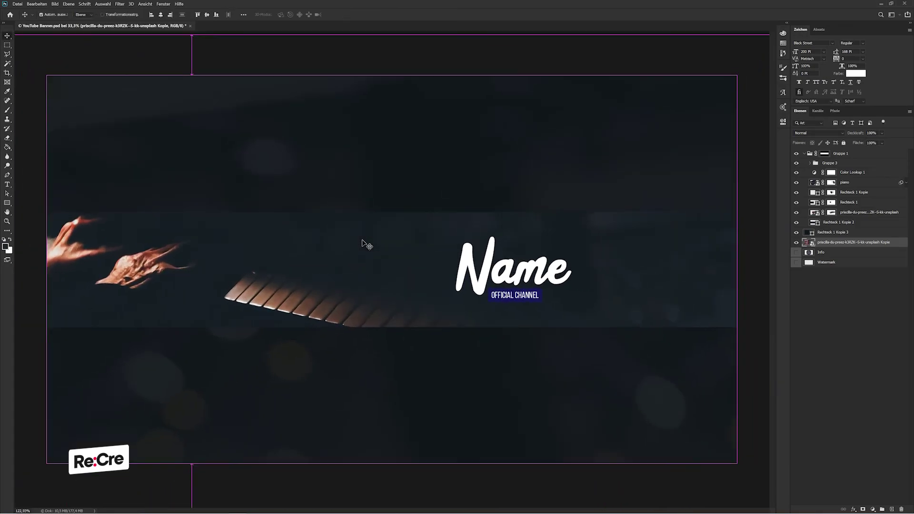
Step: Set Rechteck 1 Kopie 3 opacity to 98% and select it with the photo copy
{"action": "left_click", "coordinate": [857, 232]}
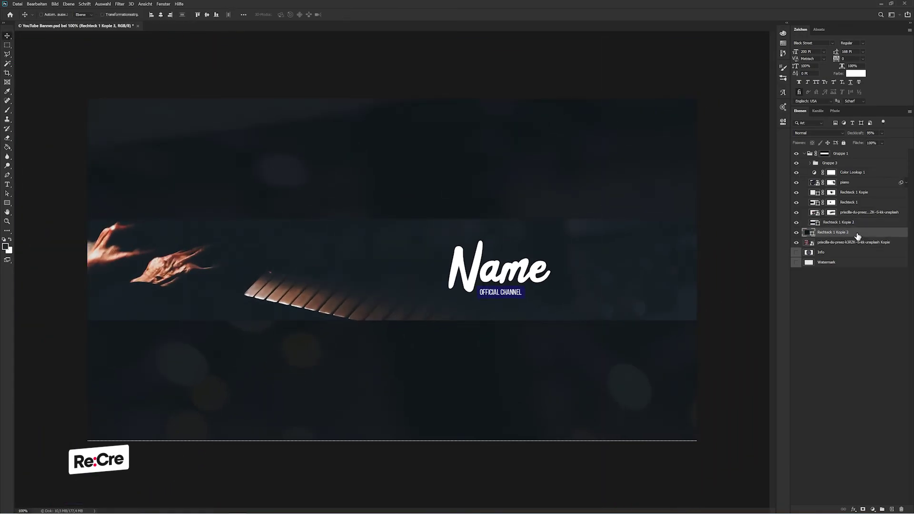
{"action": "key", "text": "9"}
{"action": "key", "text": "8"}
{"action": "left_click", "coordinate": [846, 242], "text": "shift"}
Step: Group the rectangle and photo copy as BG with a red label
{"action": "key", "text": "ctrl+g"}
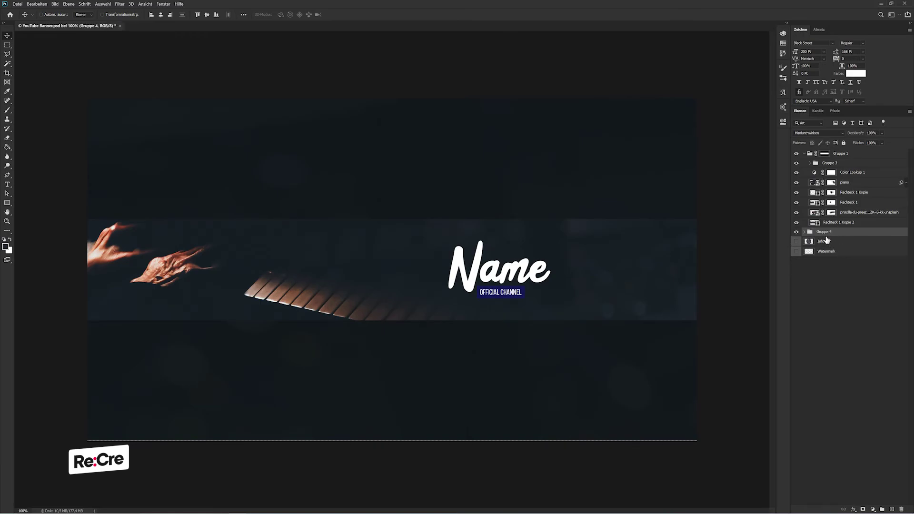
{"action": "double_click", "coordinate": [819, 232]}
{"action": "type", "text": "BG"}
{"action": "key", "text": "Return"}
{"action": "right_click", "coordinate": [809, 229]}
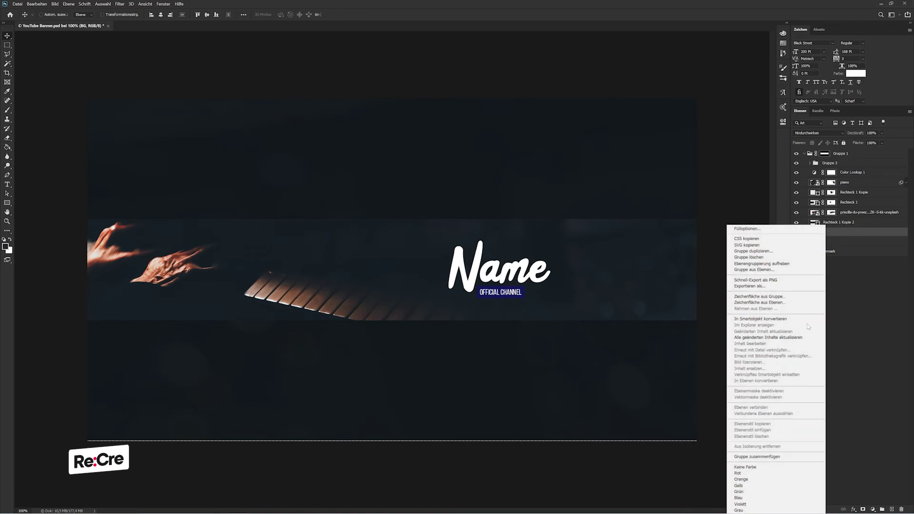
{"action": "left_click", "coordinate": [761, 473]}
Step: Rename the BG group's layers Overlay and Image, collapse it, and move Gruppe 3 to the top
{"action": "left_click", "coordinate": [803, 232]}
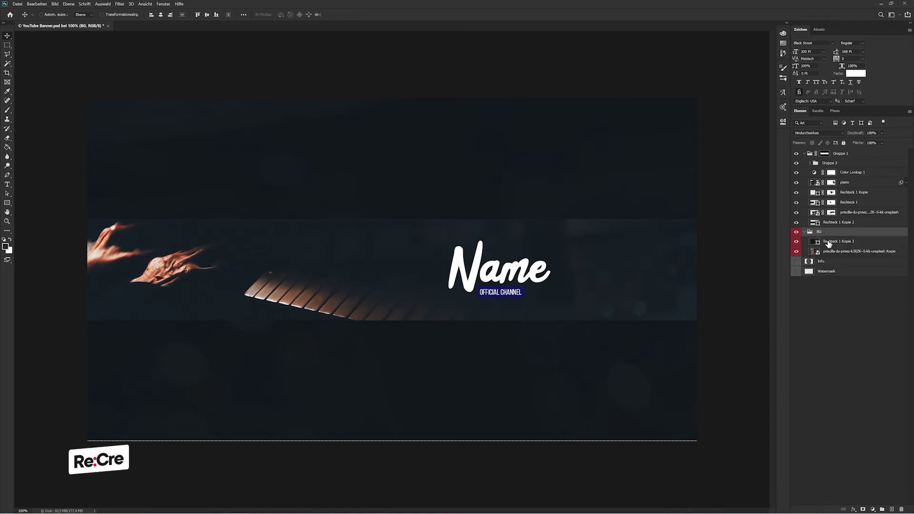
{"action": "double_click", "coordinate": [838, 242]}
{"action": "type", "text": "Overlay"}
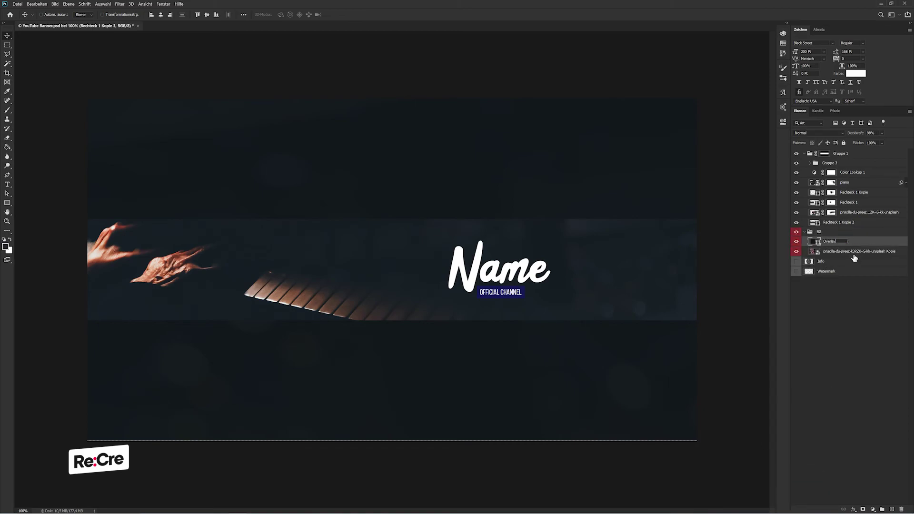
{"action": "key", "text": "Tab"}
{"action": "type", "text": "Ima"}
{"action": "key", "text": "Return"}
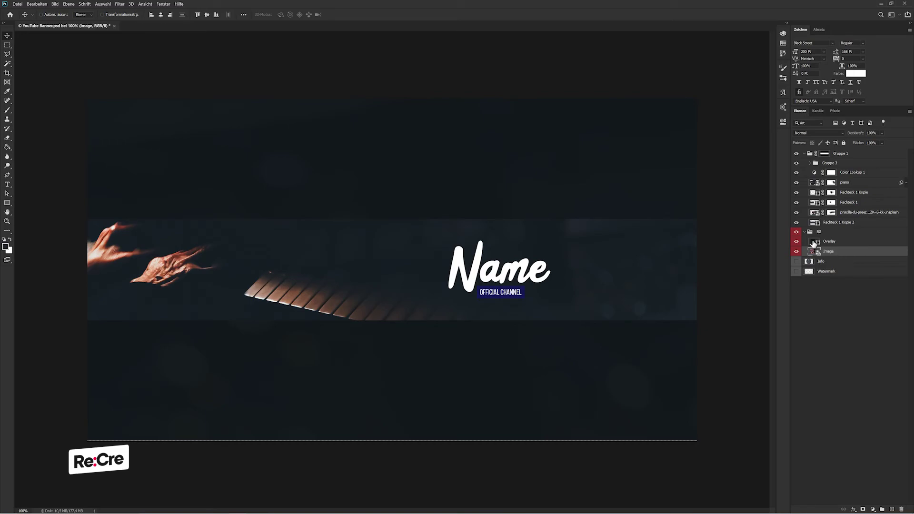
{"action": "left_click", "coordinate": [805, 231]}
{"action": "left_click_drag", "start_coordinate": [831, 163], "coordinate": [841, 151]}
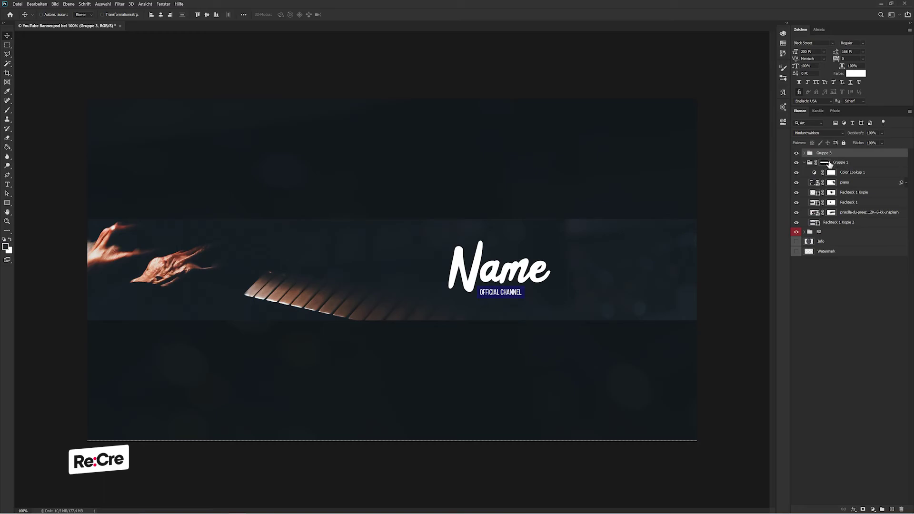
Step: Rename Gruppe 3 to Text and give it a green label
{"action": "key", "text": "ctrl+g"}
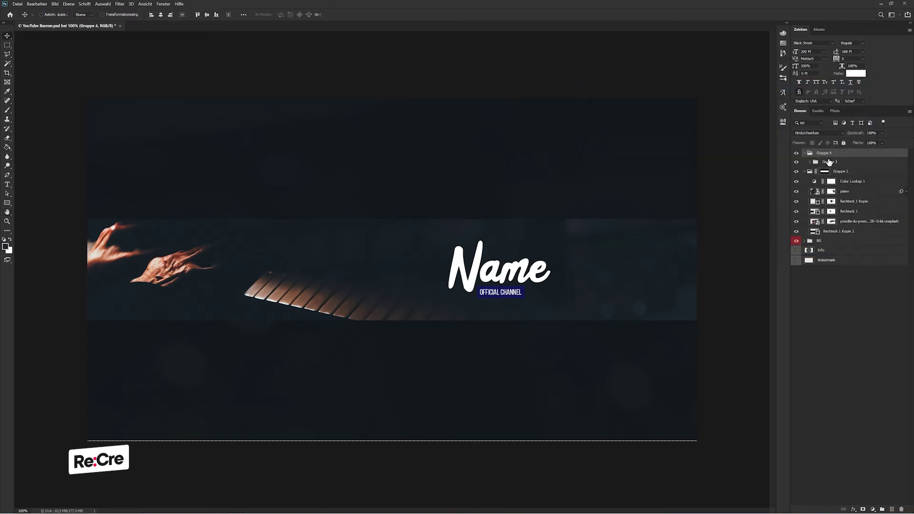
{"action": "key", "text": "ctrl+shift+g"}
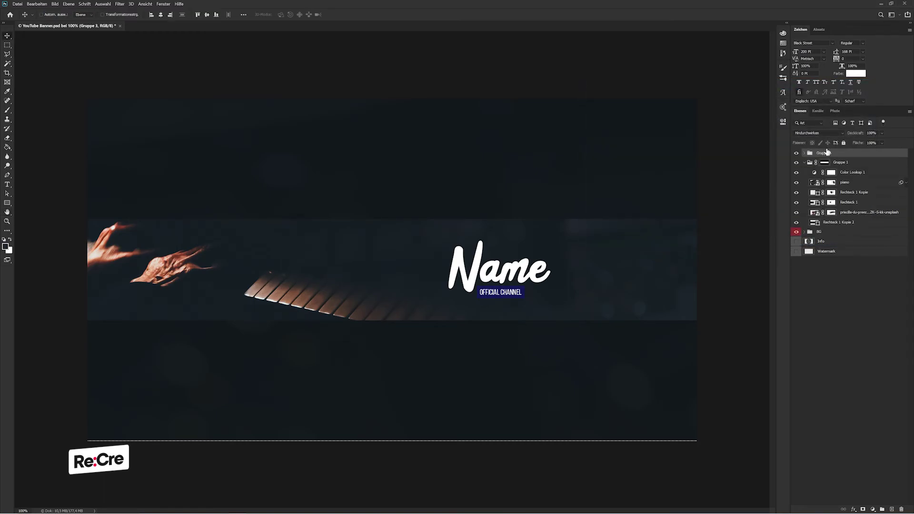
{"action": "key", "text": "Return"}
{"action": "right_click", "coordinate": [826, 152]}
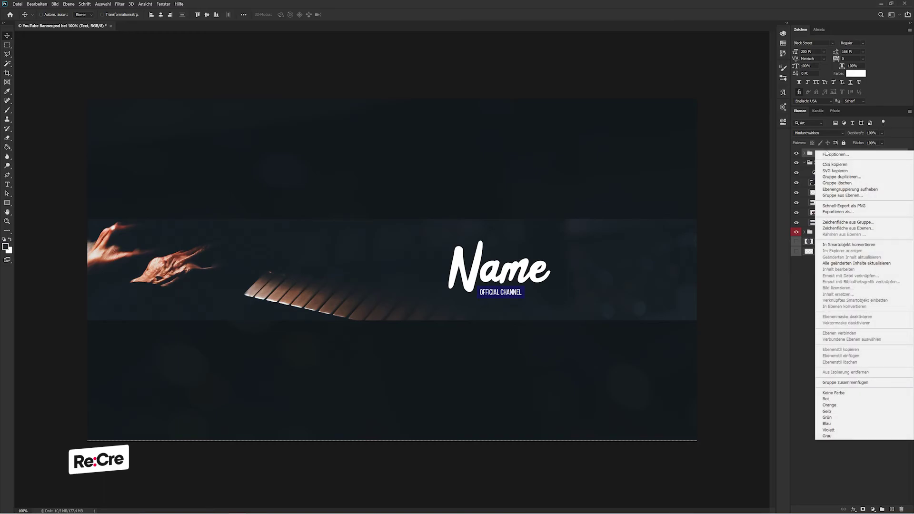
{"action": "left_click", "coordinate": [842, 417]}
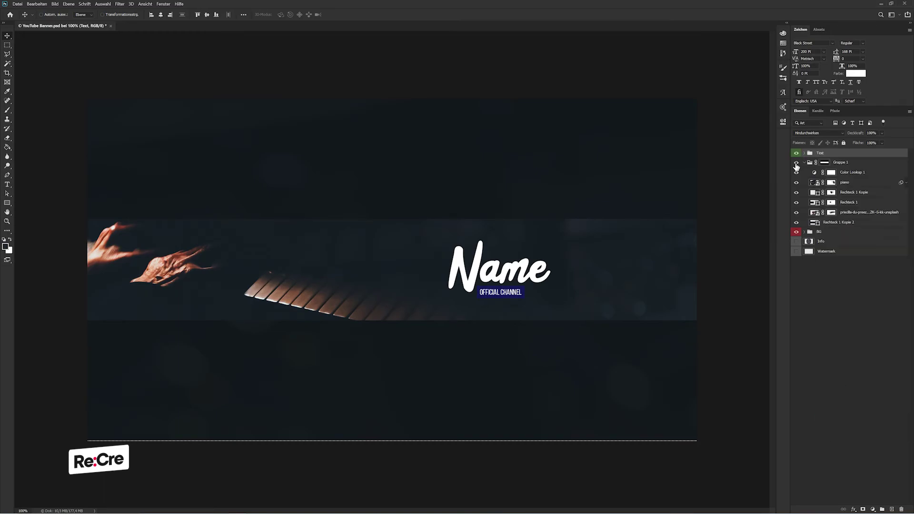
Step: Rename the Text group's layers Your Name and (official channel)
{"action": "left_click", "coordinate": [831, 162]}
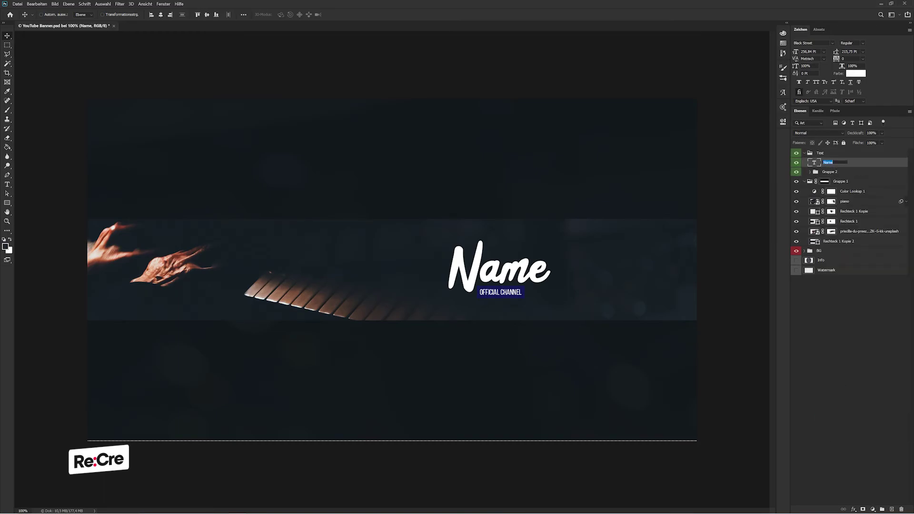
{"action": "type", "text": "ame"}
{"action": "key", "text": "Tab"}
{"action": "type", "text": "official chann"}
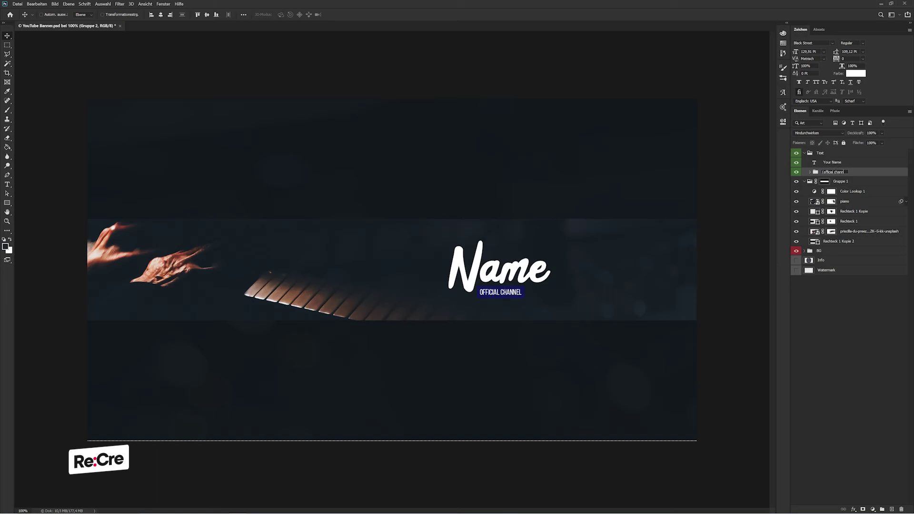
{"action": "type", "text": "el)"}
{"action": "key", "text": "Return"}
Step: Rename the (official channel) layers Official and BG, collapse both groups, and begin renaming Gruppe 1
{"action": "left_click", "coordinate": [810, 171]}
{"action": "double_click", "coordinate": [833, 182]}
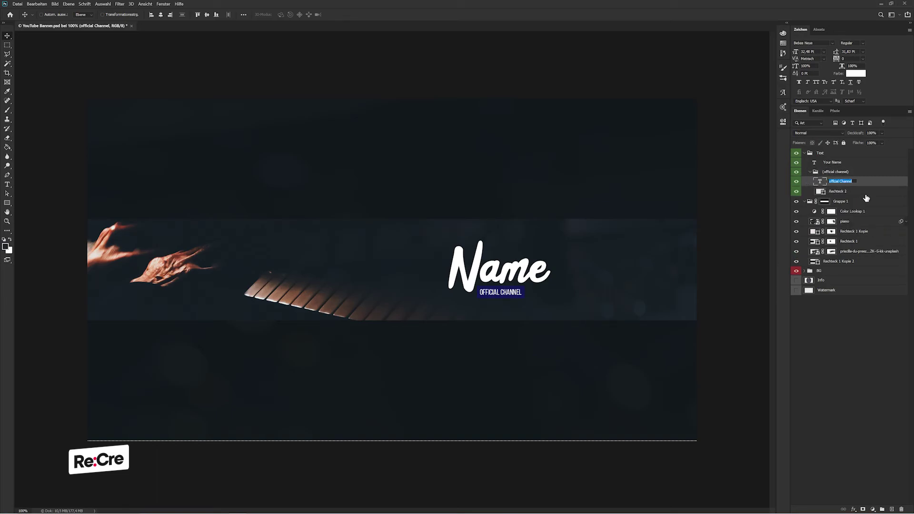
{"action": "type", "text": "Official"}
{"action": "key", "text": "Tab"}
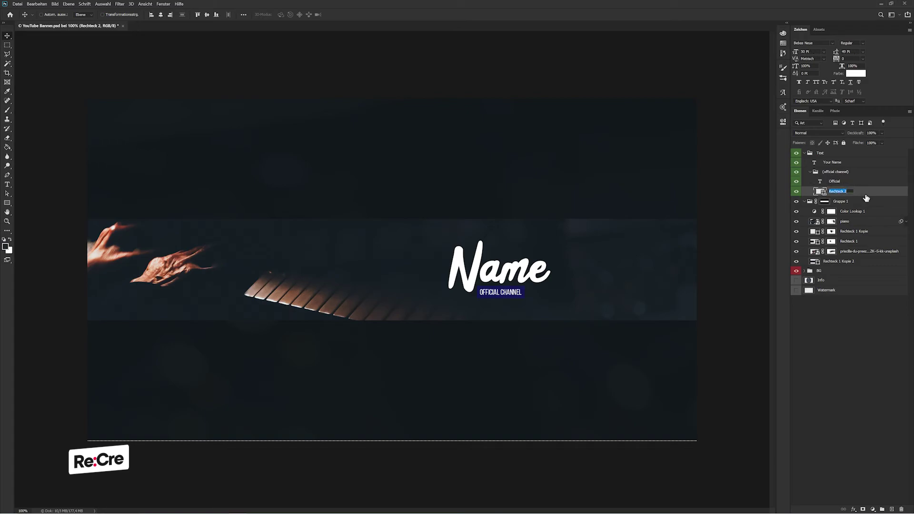
{"action": "type", "text": "G"}
{"action": "key", "text": "Return"}
{"action": "left_click", "coordinate": [810, 173]}
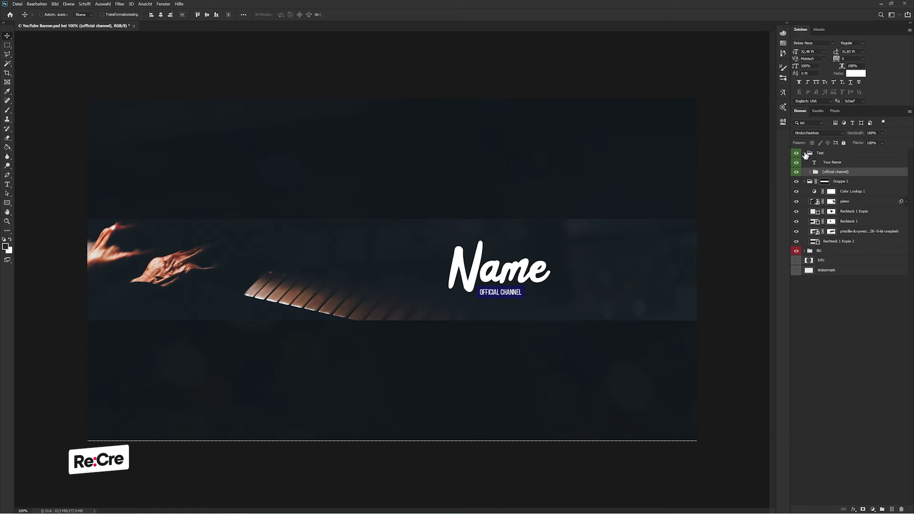
{"action": "left_click", "coordinate": [804, 153]}
{"action": "double_click", "coordinate": [842, 163]}
Step: Name Gruppe 1 Banner and give it a red label
{"action": "type", "text": "Banner"}
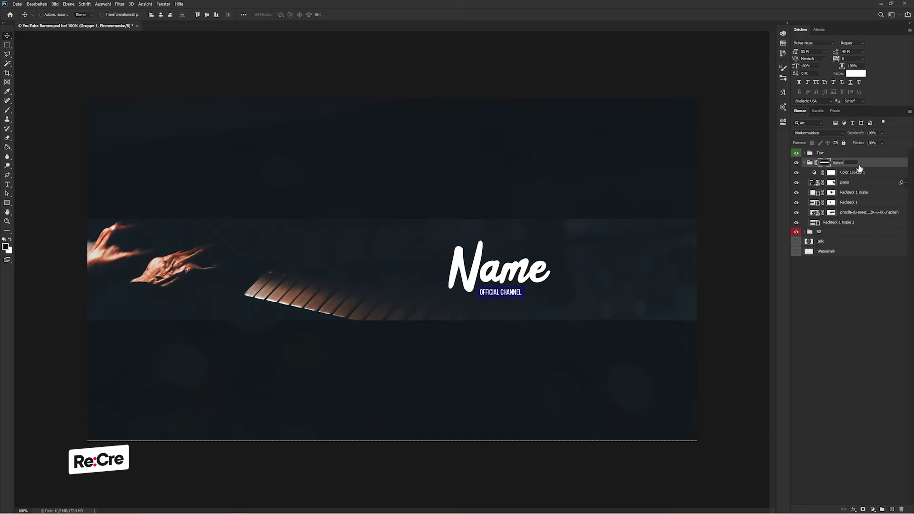
{"action": "key", "text": "Return"}
{"action": "right_click", "coordinate": [858, 165]}
{"action": "left_click", "coordinate": [835, 414]}
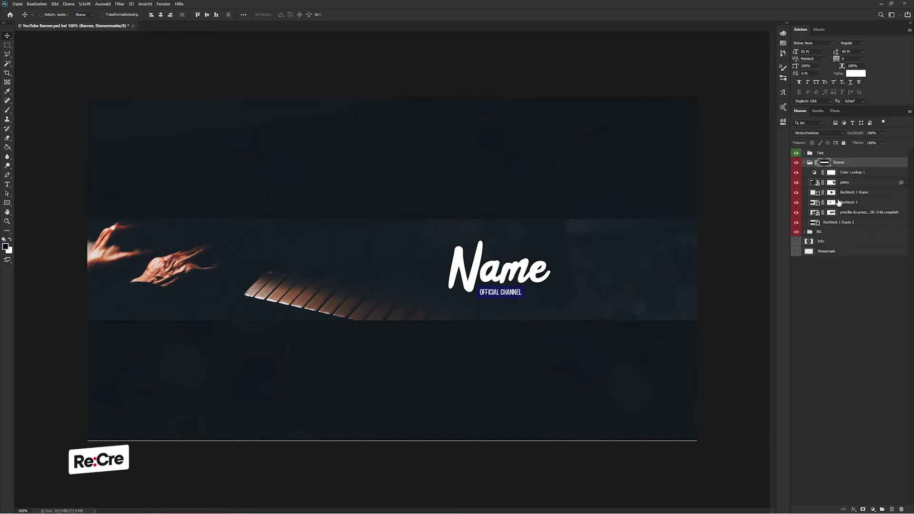
Step: Wrap the CC adjustment layer in a blue-labelled CC group at the top of the stack
{"action": "left_click", "coordinate": [844, 173]}
{"action": "key", "text": "ctrl+g"}
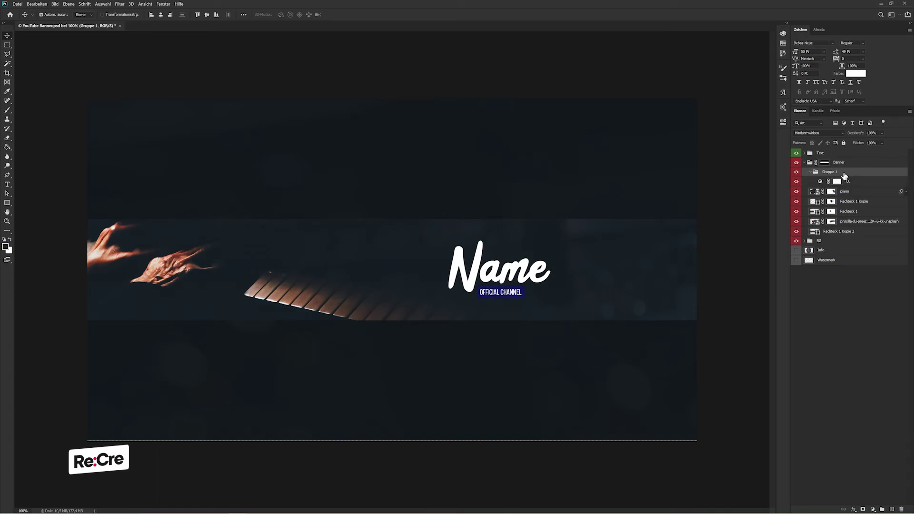
{"action": "double_click", "coordinate": [834, 171]}
{"action": "type", "text": "CC"}
{"action": "key", "text": "Return"}
{"action": "right_click", "coordinate": [834, 171]}
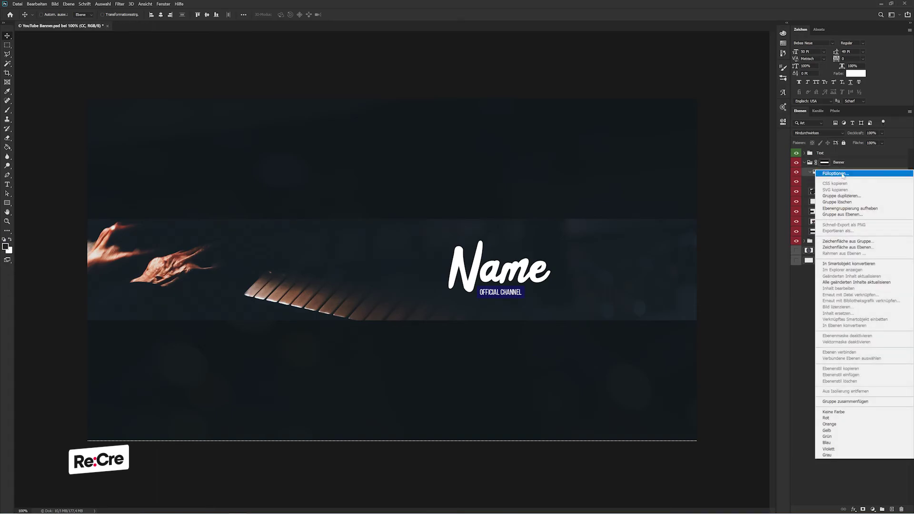
{"action": "left_click", "coordinate": [838, 443]}
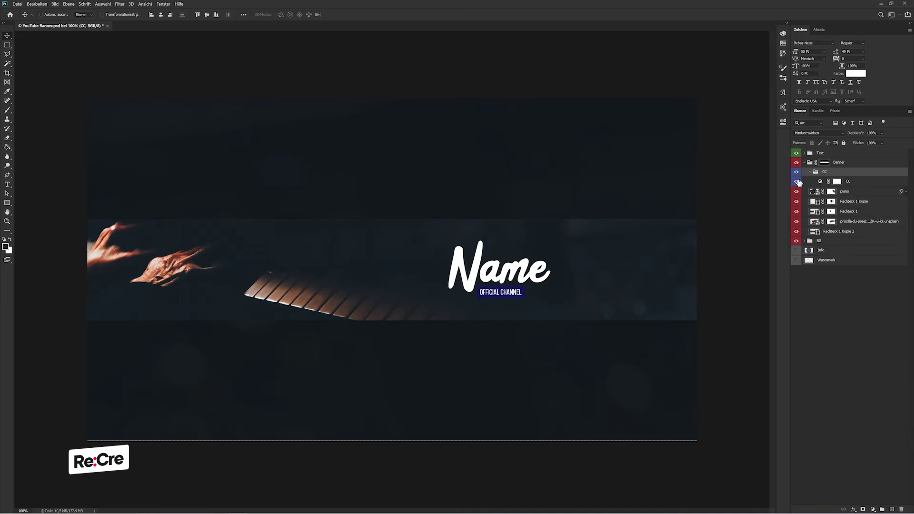
{"action": "left_click", "coordinate": [810, 172]}
{"action": "left_click_drag", "start_coordinate": [830, 153], "coordinate": [828, 153]}
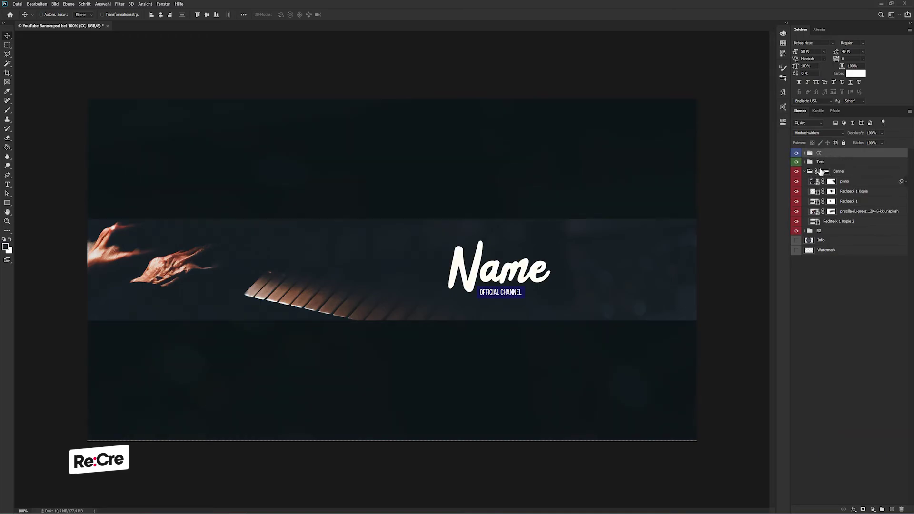
Step: Rename the piano layer Image 1 and the BG group's image layer Image 2
{"action": "double_click", "coordinate": [849, 185]}
{"action": "type", "text": "Image 1"}
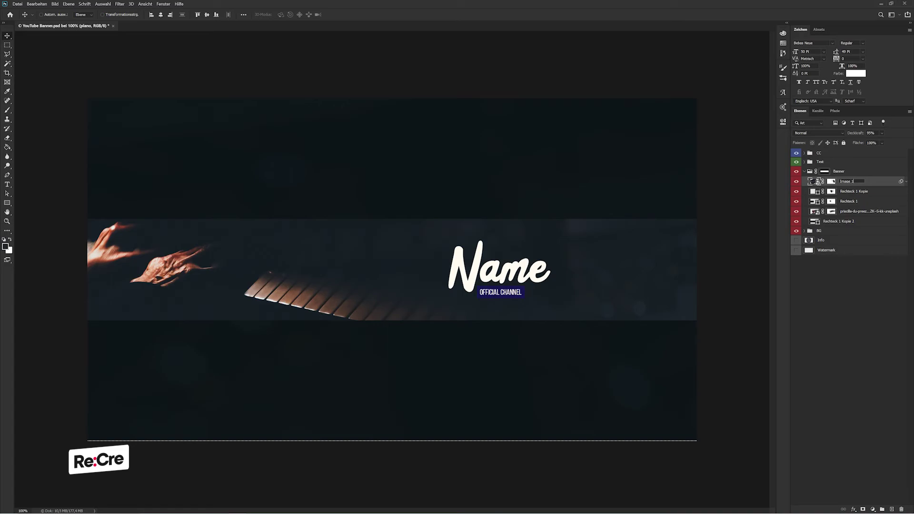
{"action": "key", "text": "Return"}
{"action": "left_click", "coordinate": [804, 231]}
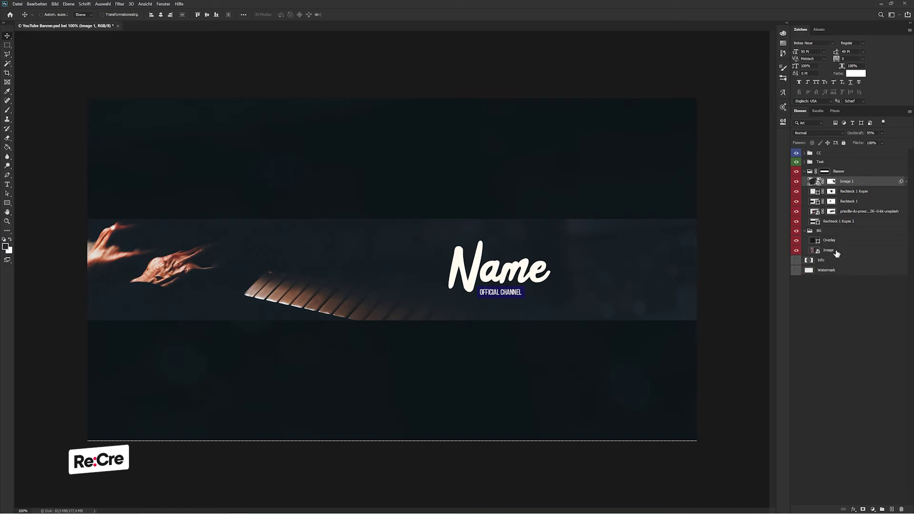
{"action": "double_click", "coordinate": [828, 251]}
{"action": "type", "text": "Image 2"}
{"action": "key", "text": "Return"}
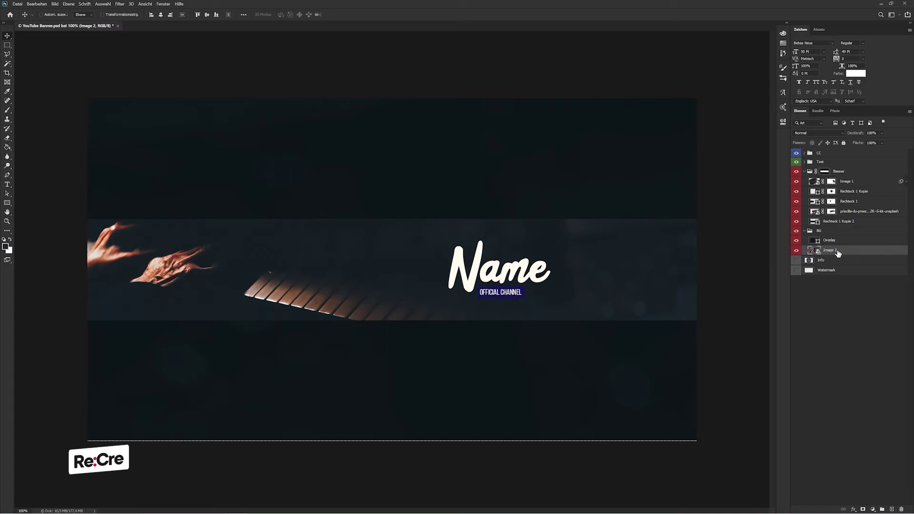
Step: Rename the Banner group's layers Overlay 1, Overlay 2, Image 2 and Banner BF
{"action": "left_click", "coordinate": [846, 184]}
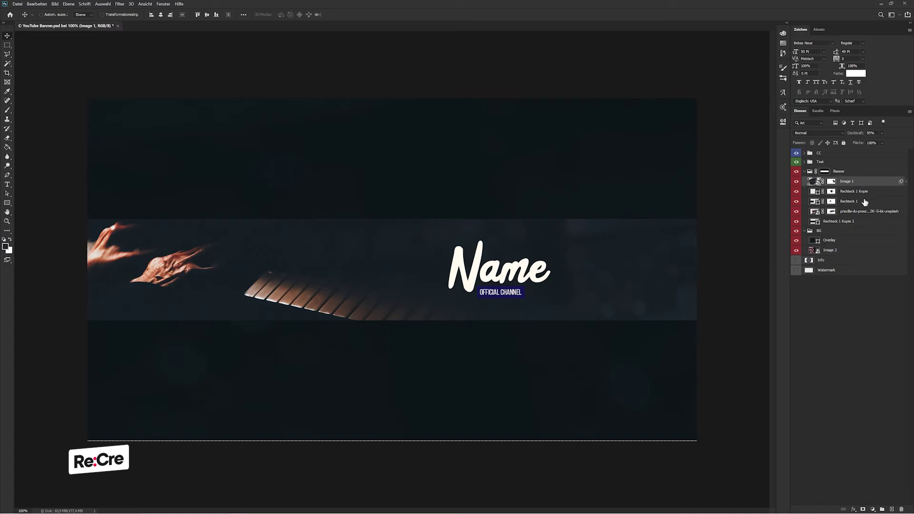
{"action": "double_click", "coordinate": [871, 191]}
{"action": "key", "text": "Escape"}
{"action": "double_click", "coordinate": [852, 191]}
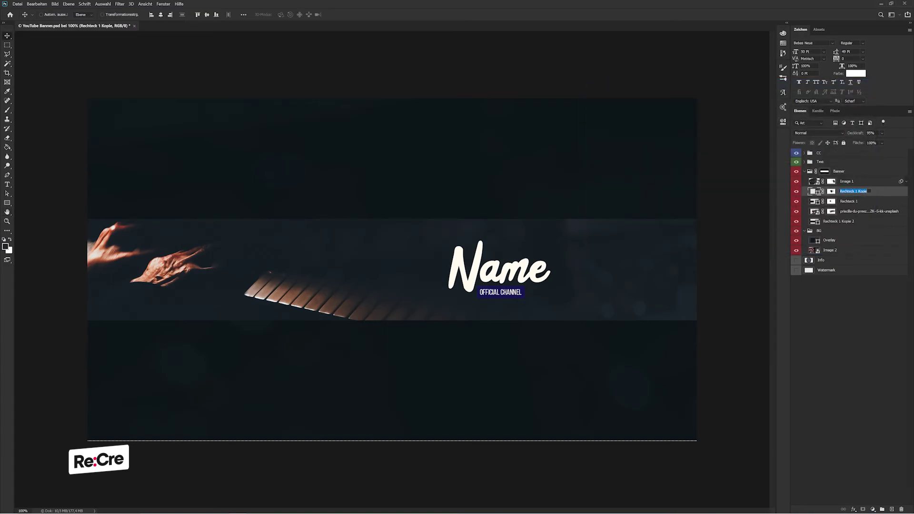
{"action": "type", "text": "Overlay 1"}
{"action": "key", "text": "Tab"}
{"action": "type", "text": "Ov"}
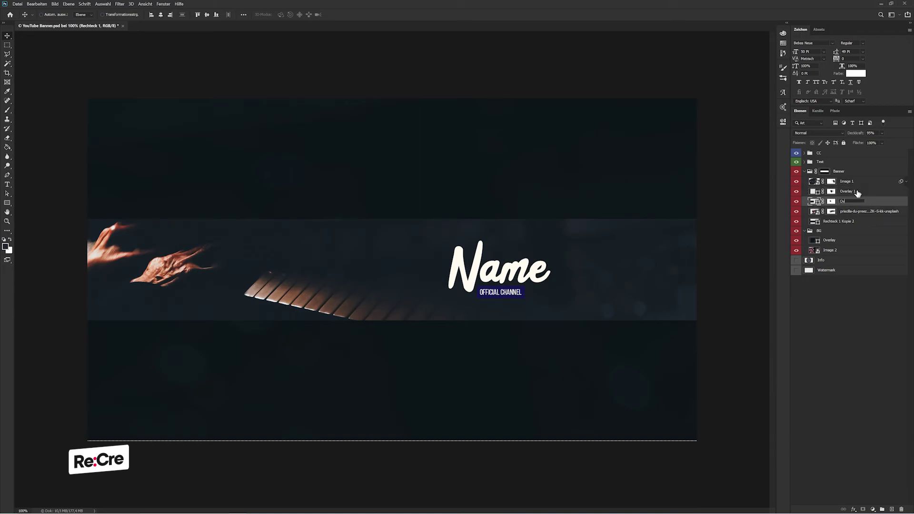
{"action": "type", "text": "erlay 2"}
{"action": "key", "text": "Tab"}
{"action": "type", "text": "Image"}
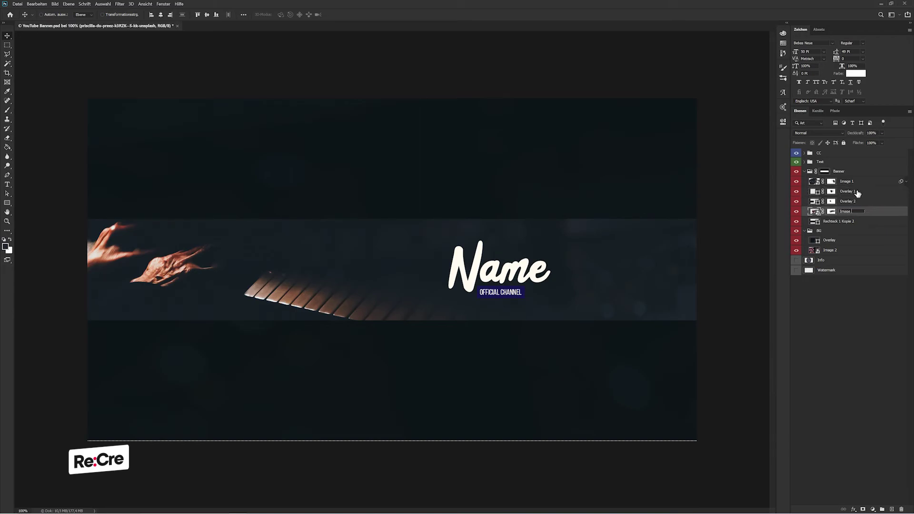
{"action": "type", "text": " 2"}
{"action": "key", "text": "Tab"}
{"action": "type", "text": "B"}
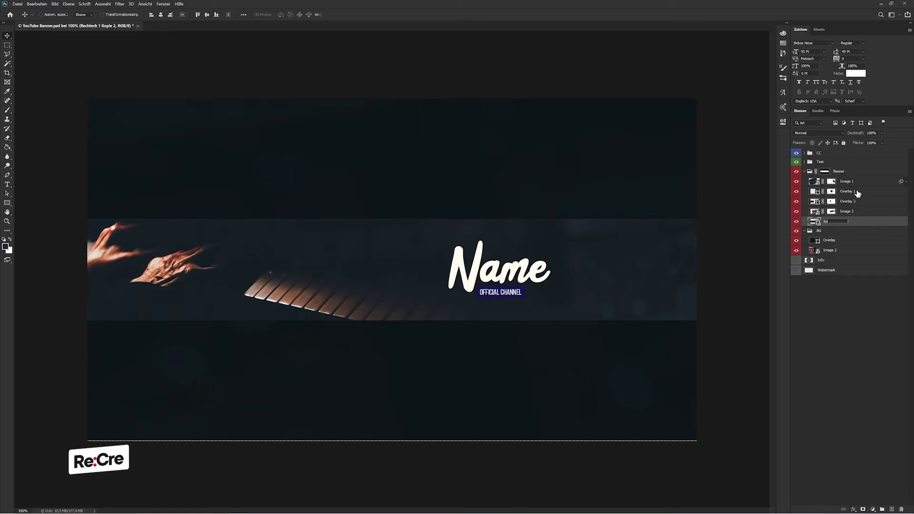
{"action": "type", "text": " BF"}
{"action": "key", "text": "Return"}
Step: Correct the bottom layer to Banner BG, collapse the groups, and move Info and Watermark to the top
{"action": "double_click", "coordinate": [840, 222]}
{"action": "type", "text": "G"}
{"action": "left_click", "coordinate": [811, 171]}
{"action": "left_click", "coordinate": [804, 181]}
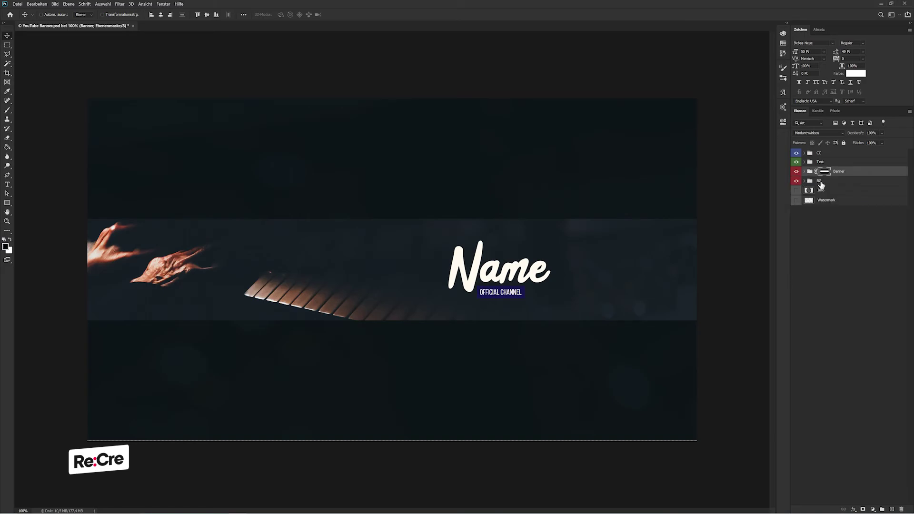
{"action": "left_click_drag", "start_coordinate": [821, 195], "coordinate": [809, 150]}
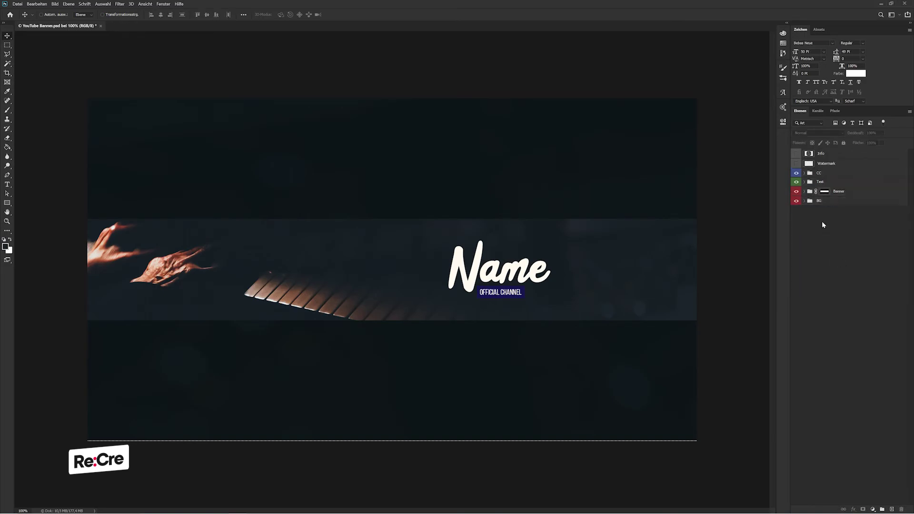
{"action": "left_click", "coordinate": [795, 163]}
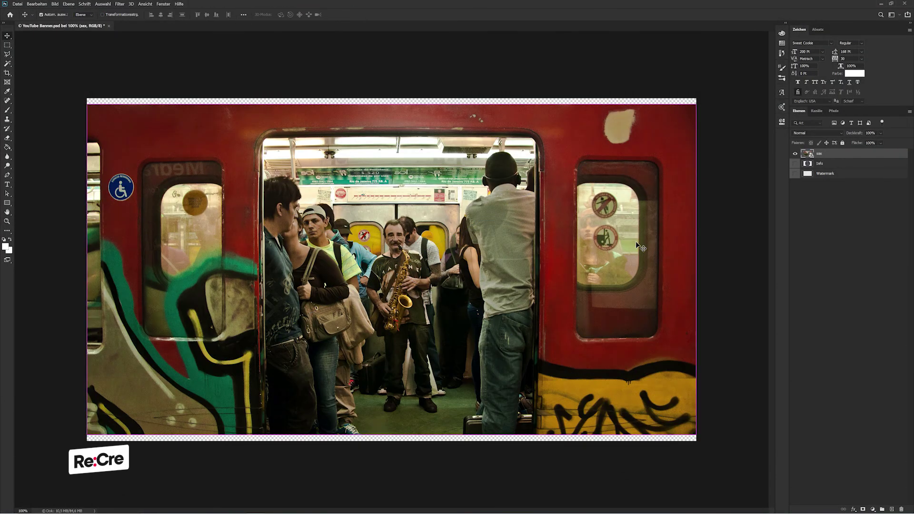
Step: Group the sax photo and mask it to the middle strip by inverting top and bottom marquee bands
{"action": "key", "text": "ctrl+semicolon"}
{"action": "key", "text": "ctrl+g"}
{"action": "key", "text": "m"}
{"action": "mouse_move", "coordinate": [87, 100]}
{"action": "left_mouse_down"}
{"action": "mouse_move", "coordinate": [243, 154]}
{"action": "mouse_move", "coordinate": [696, 219]}
{"action": "left_mouse_up"}
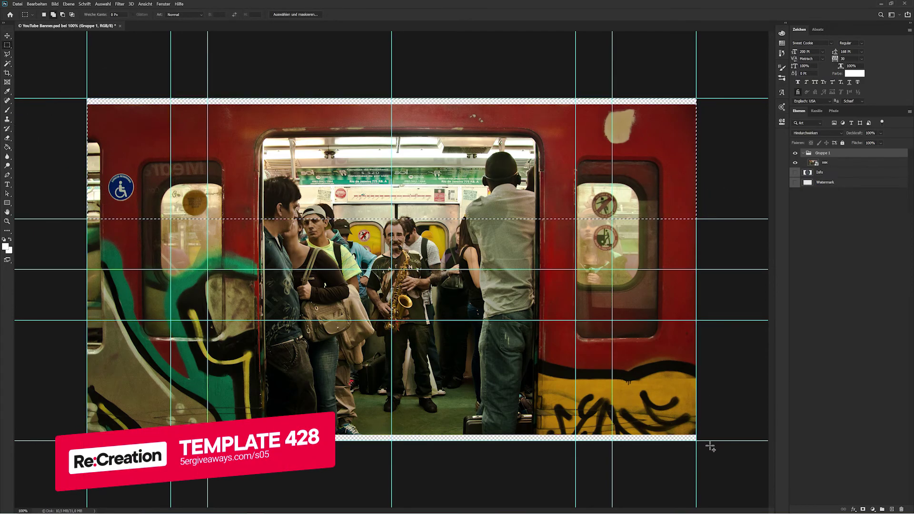
{"action": "left_click_drag", "start_coordinate": [710, 448], "coordinate": [71, 337]}
{"action": "right_click", "coordinate": [332, 238]}
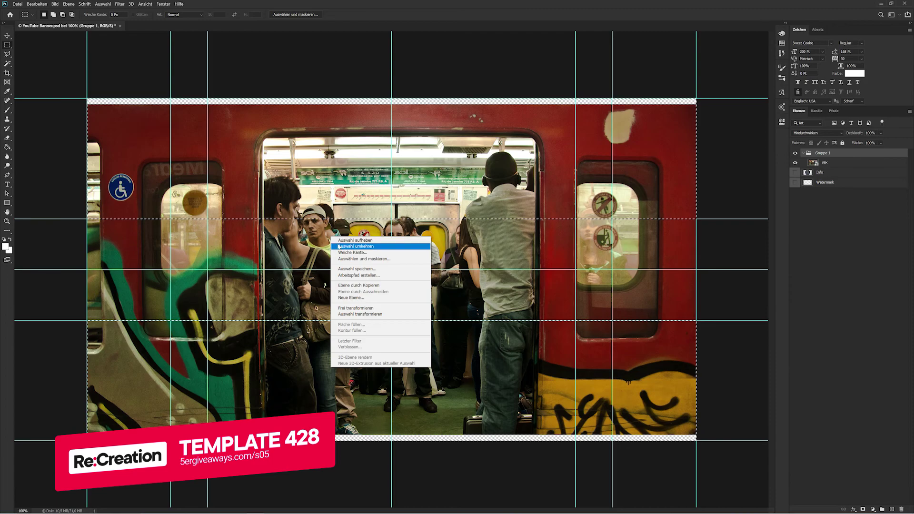
{"action": "left_click", "coordinate": [356, 246]}
{"action": "left_click", "coordinate": [862, 509]}
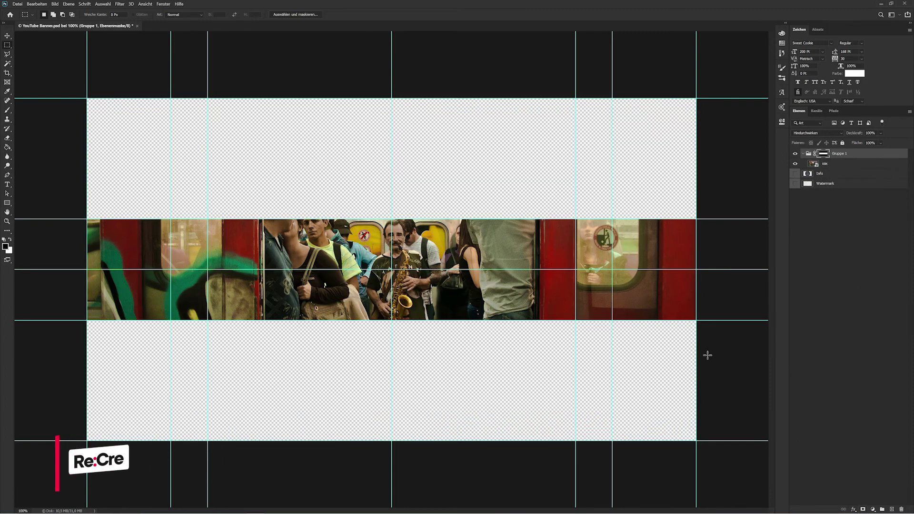
{"action": "key", "text": "v"}
{"action": "key", "text": "ctrl+h"}
Step: Set Temperature -12, Contrast +16, Shadows +100, Blacks -34, slightly lower highlights and boost Vibrance
{"action": "left_click", "coordinate": [841, 164]}
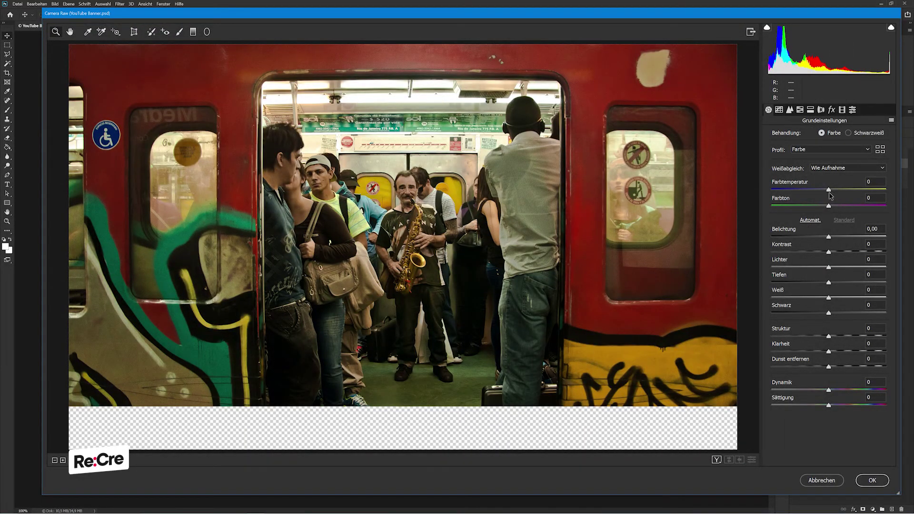
{"action": "left_click_drag", "start_coordinate": [828, 190], "coordinate": [818, 190]}
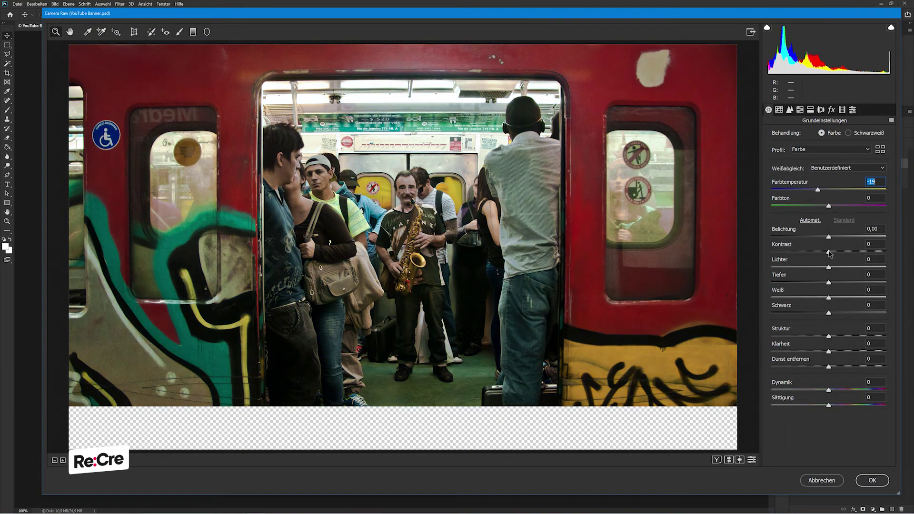
{"action": "left_click_drag", "start_coordinate": [829, 252], "coordinate": [841, 252]}
{"action": "left_click_drag", "start_coordinate": [818, 190], "coordinate": [821, 190]}
{"action": "left_click_drag", "start_coordinate": [838, 251], "coordinate": [835, 251]}
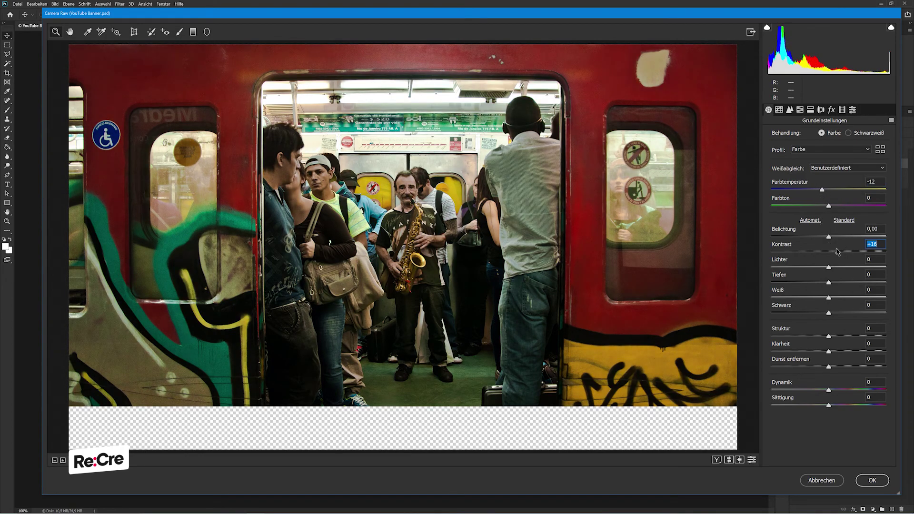
{"action": "left_click_drag", "start_coordinate": [830, 336], "coordinate": [831, 336]}
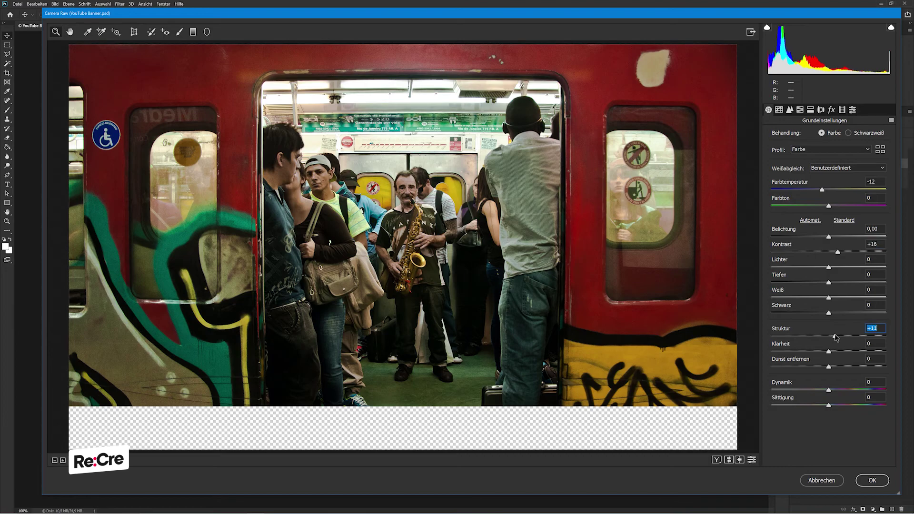
{"action": "left_click_drag", "start_coordinate": [829, 282], "coordinate": [885, 283]}
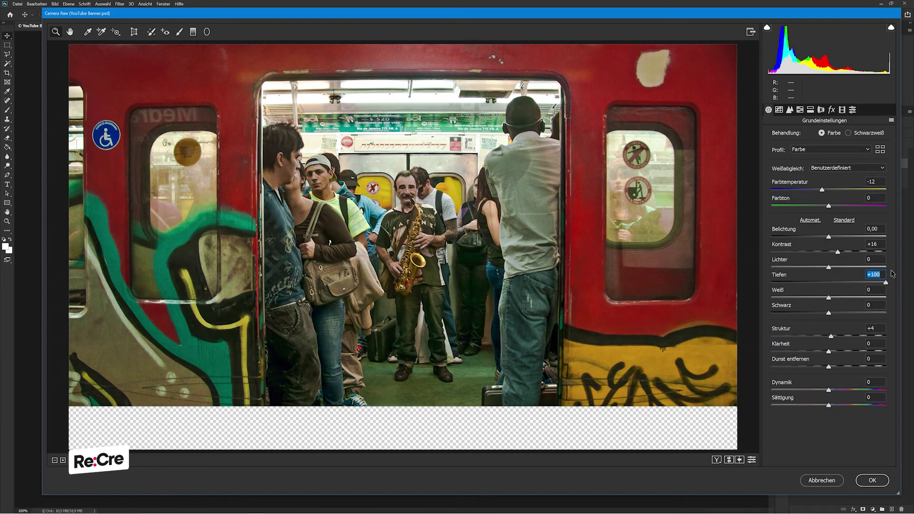
{"action": "left_click_drag", "start_coordinate": [829, 313], "coordinate": [809, 313]}
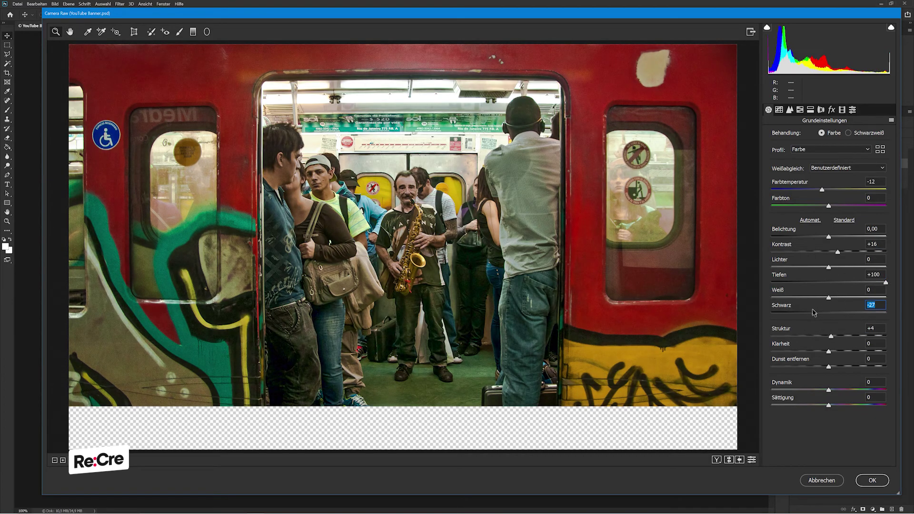
{"action": "left_click", "coordinate": [821, 267]}
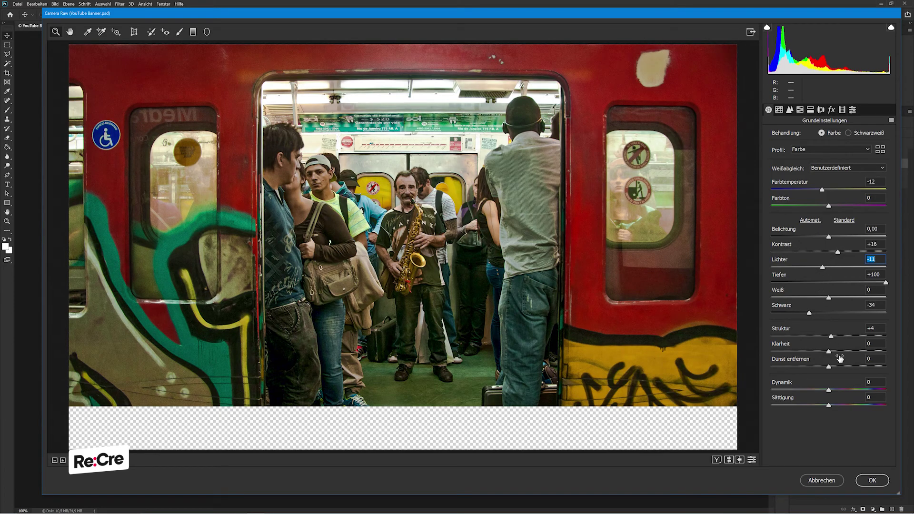
{"action": "mouse_move", "coordinate": [828, 390]}
{"action": "left_mouse_down"}
{"action": "mouse_move", "coordinate": [861, 390]}
{"action": "mouse_move", "coordinate": [878, 376]}
{"action": "left_mouse_up"}
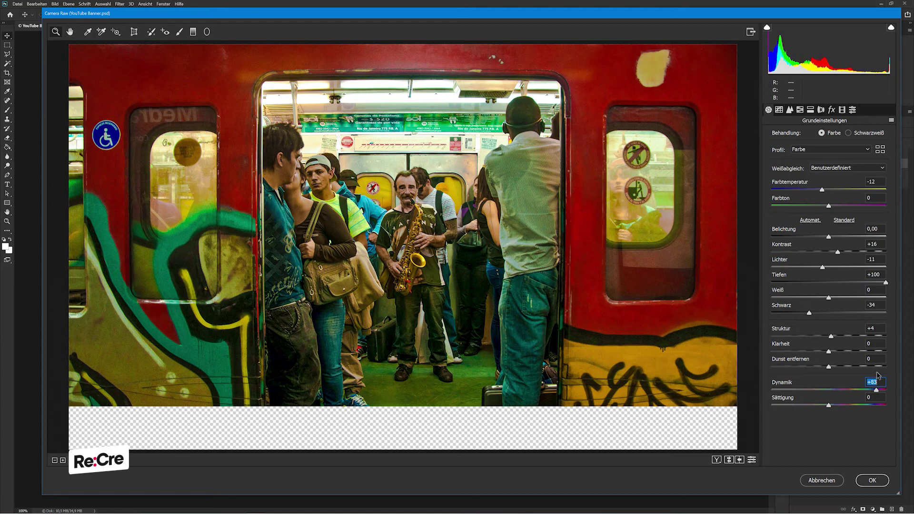
Step: Add colour and luminance noise reduction and apply the Camera Raw filter
{"action": "left_click", "coordinate": [780, 110]}
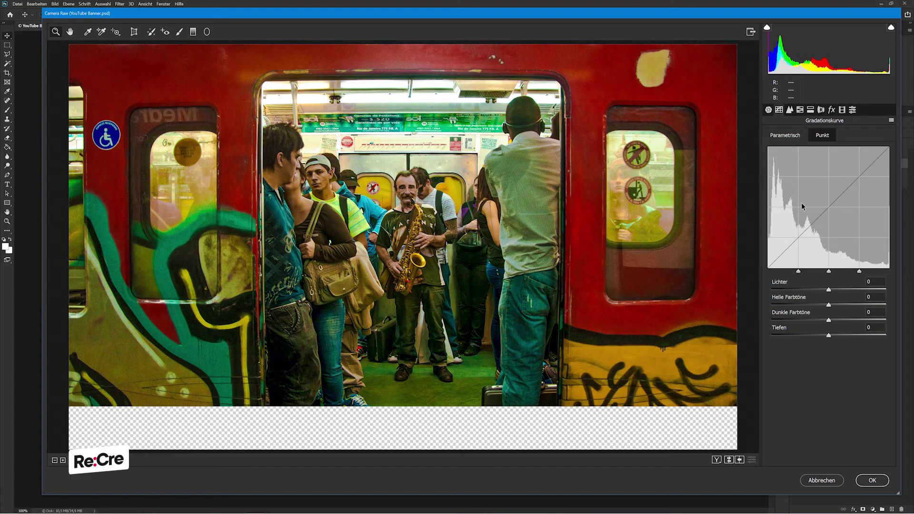
{"action": "left_click", "coordinate": [790, 110]}
{"action": "left_click_drag", "start_coordinate": [772, 280], "coordinate": [801, 280]}
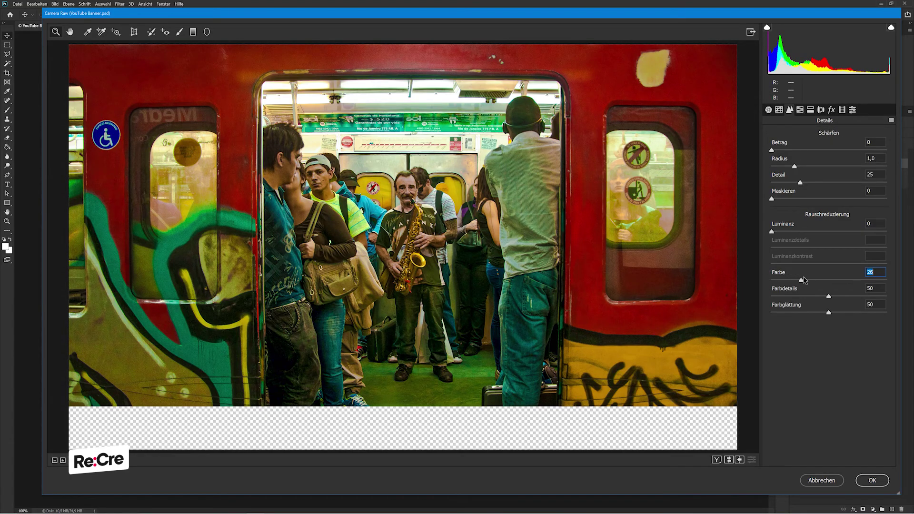
{"action": "left_click_drag", "start_coordinate": [775, 233], "coordinate": [795, 235]}
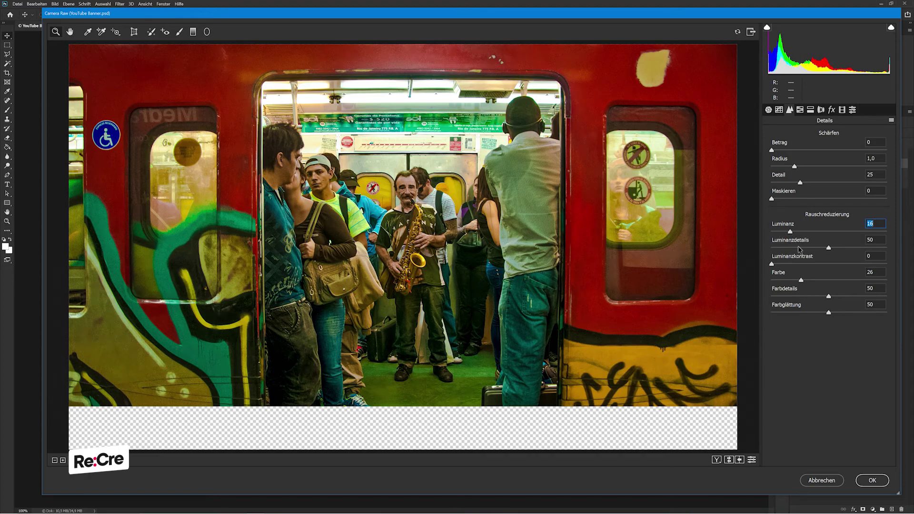
{"action": "left_click", "coordinate": [872, 478]}
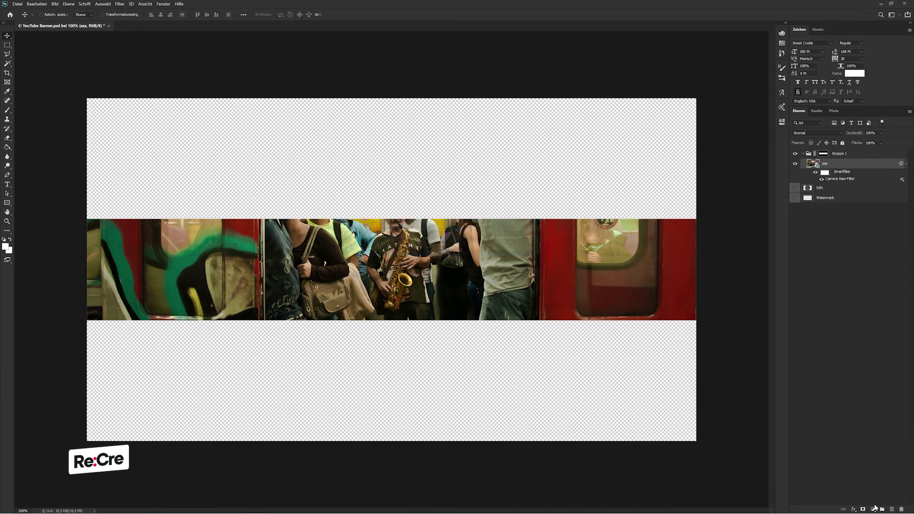
Step: Add a black-and-white adjustment layer above the sax photo
{"action": "left_click", "coordinate": [872, 510]}
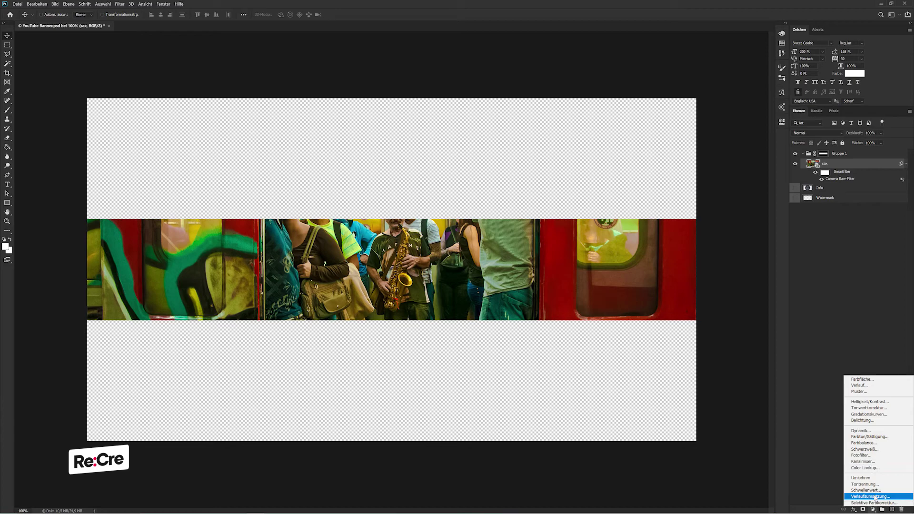
{"action": "left_click", "coordinate": [865, 449]}
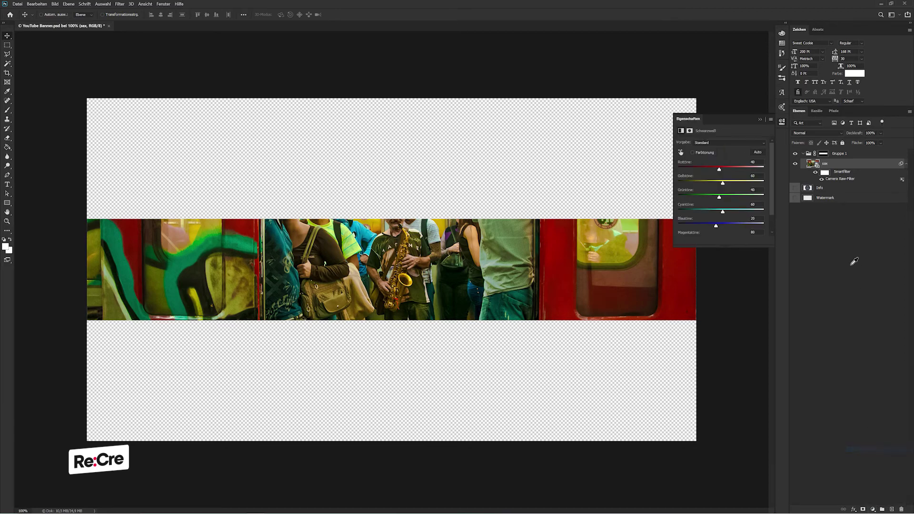
{"action": "left_click", "coordinate": [760, 120]}
Step: Duplicate the sax photo, move sax Kopie above Schwarzweiß 1, and add a layer mask
{"action": "left_click", "coordinate": [906, 173]}
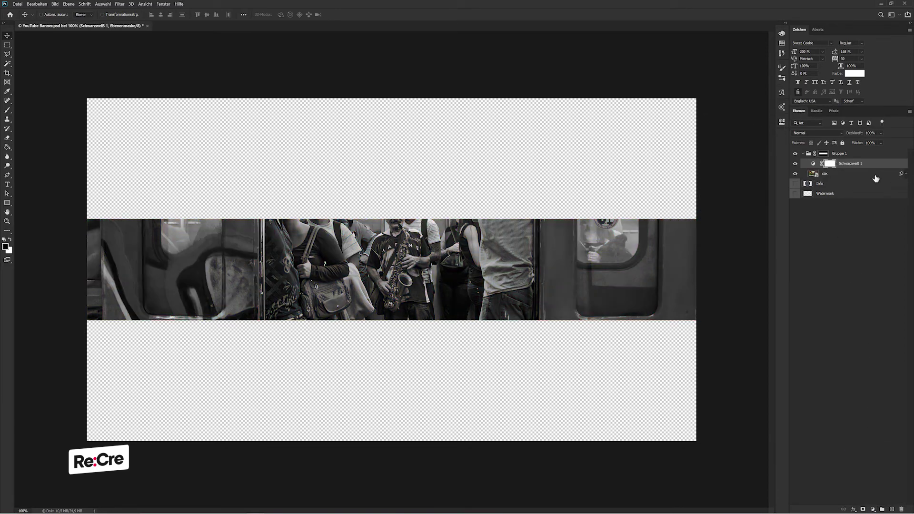
{"action": "left_click", "coordinate": [872, 175]}
{"action": "key", "text": "ctrl+j"}
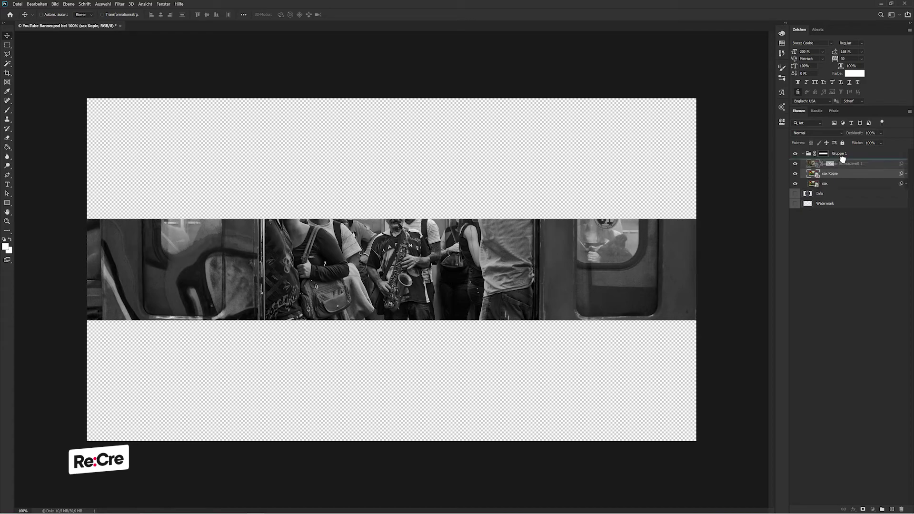
{"action": "left_click_drag", "start_coordinate": [852, 175], "coordinate": [846, 163]}
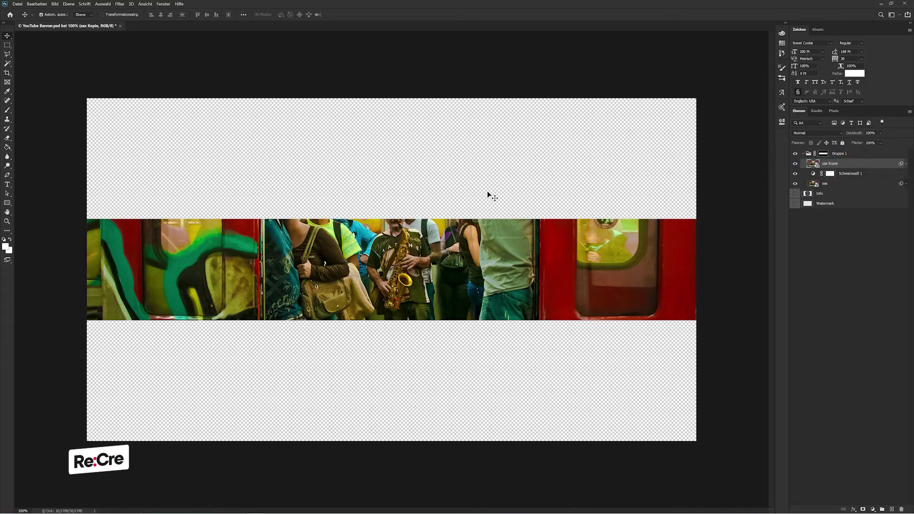
{"action": "key", "text": "ctrl+plus"}
{"action": "key", "text": "ctrl+plus"}
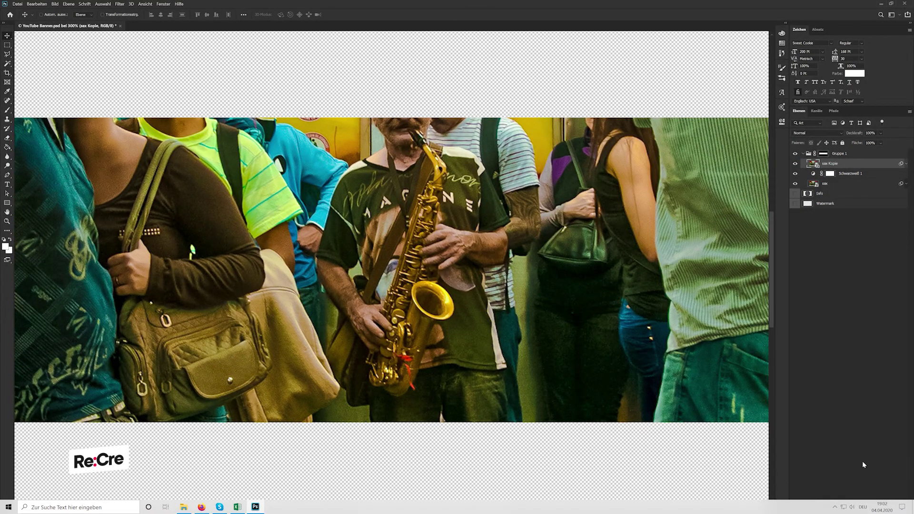
{"action": "left_click", "coordinate": [863, 509]}
Step: Fill the colour copy's mask with black to hide all its colour
{"action": "key", "text": "g"}
{"action": "key", "text": "x"}
{"action": "left_click", "coordinate": [614, 295]}
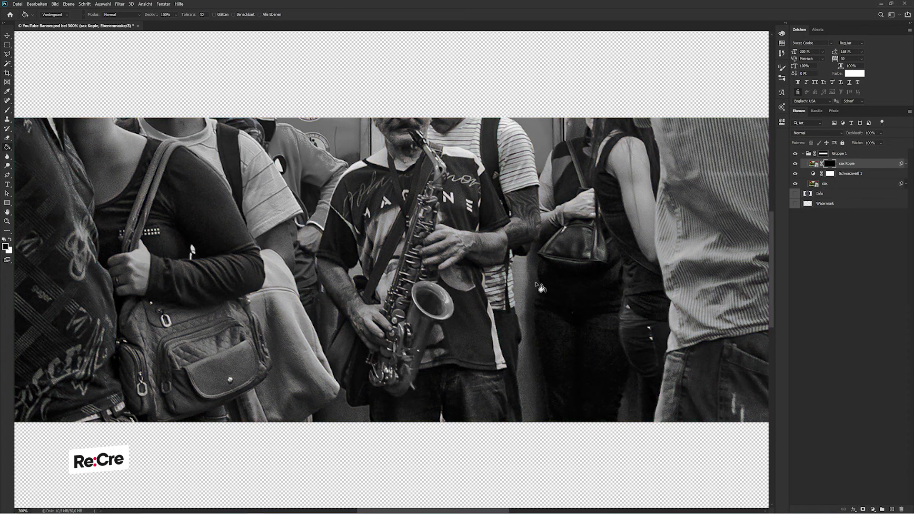
{"action": "key", "text": "ctrl+plus"}
Step: Trace a Polygonal Lasso outline from the mouthpiece down the left side and around the bell
{"action": "key", "text": "l"}
{"action": "scroll", "coordinate": [451, 238], "scroll_direction": "up", "scroll_amount": 1}
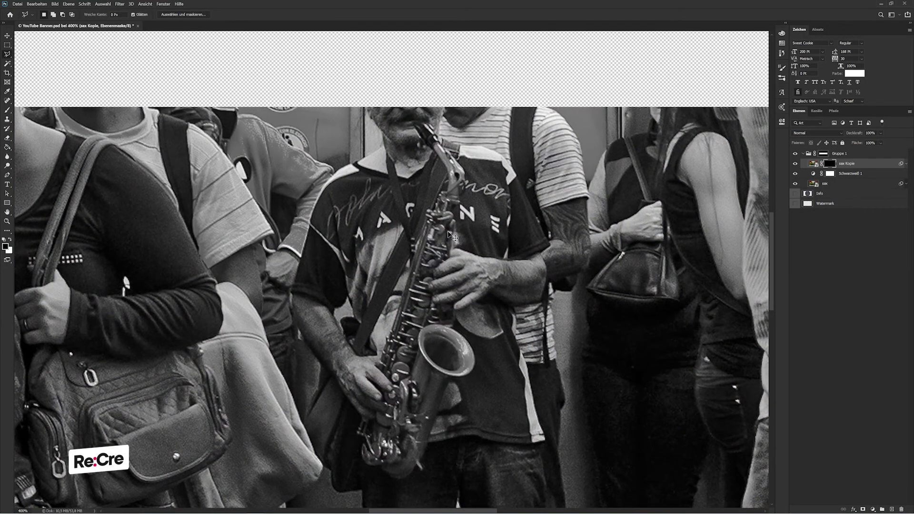
{"action": "key", "text": "ctrl+plus"}
{"action": "scroll", "coordinate": [457, 205], "scroll_direction": "up", "scroll_amount": 1}
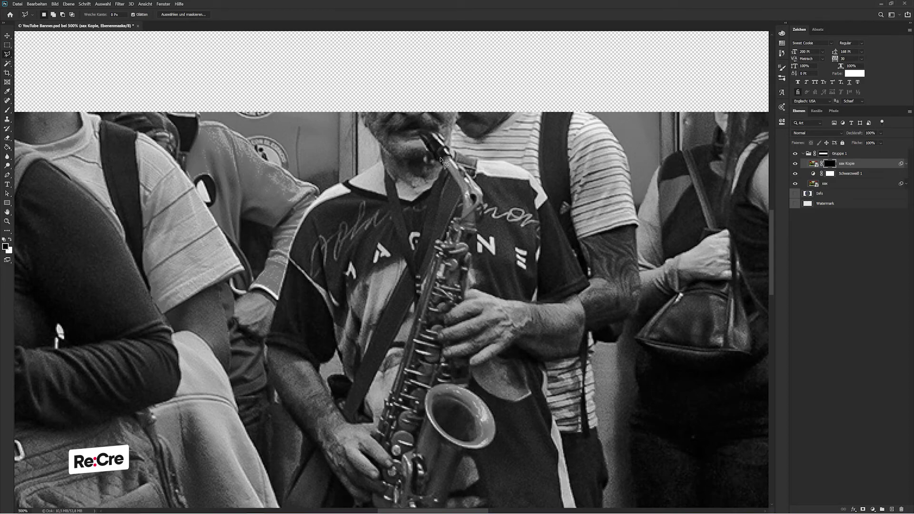
{"action": "left_click", "coordinate": [423, 138]}
{"action": "left_click", "coordinate": [455, 200]}
{"action": "left_click", "coordinate": [354, 428]}
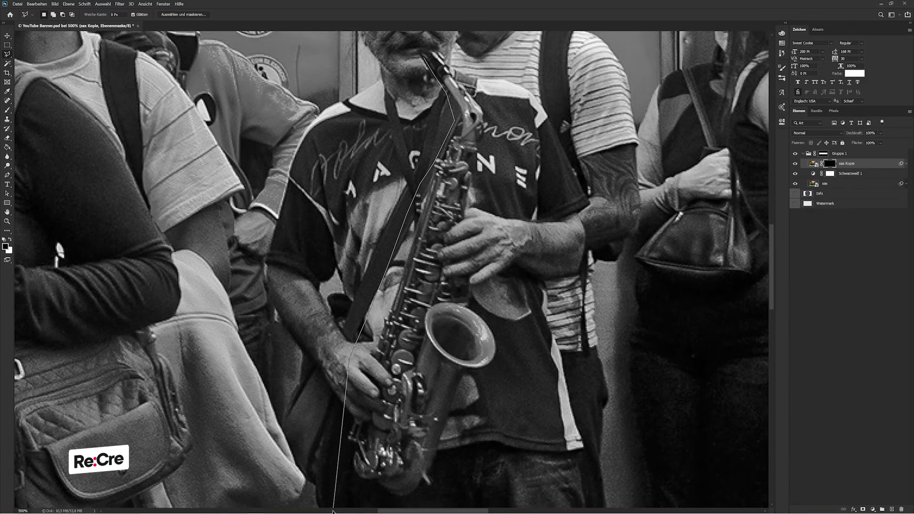
{"action": "left_click", "coordinate": [333, 429]}
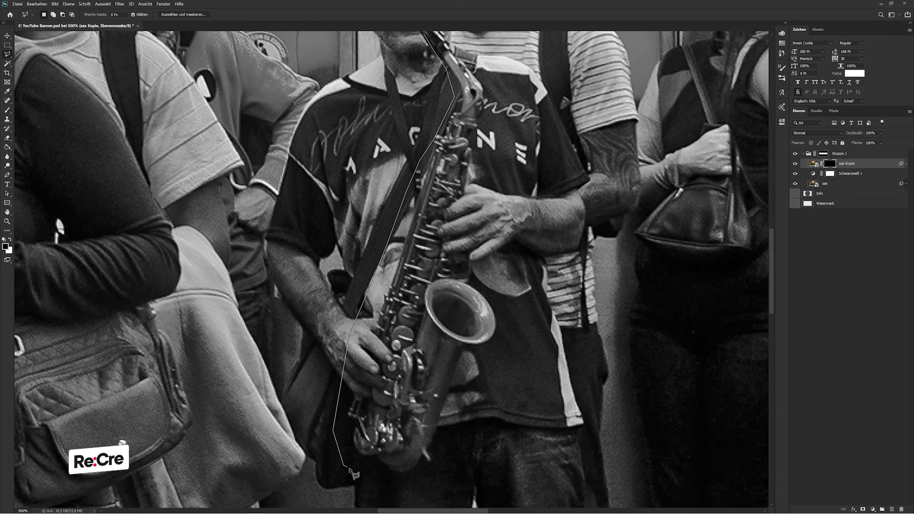
{"action": "left_click", "coordinate": [364, 478]}
{"action": "left_click", "coordinate": [438, 473]}
{"action": "left_click", "coordinate": [464, 432]}
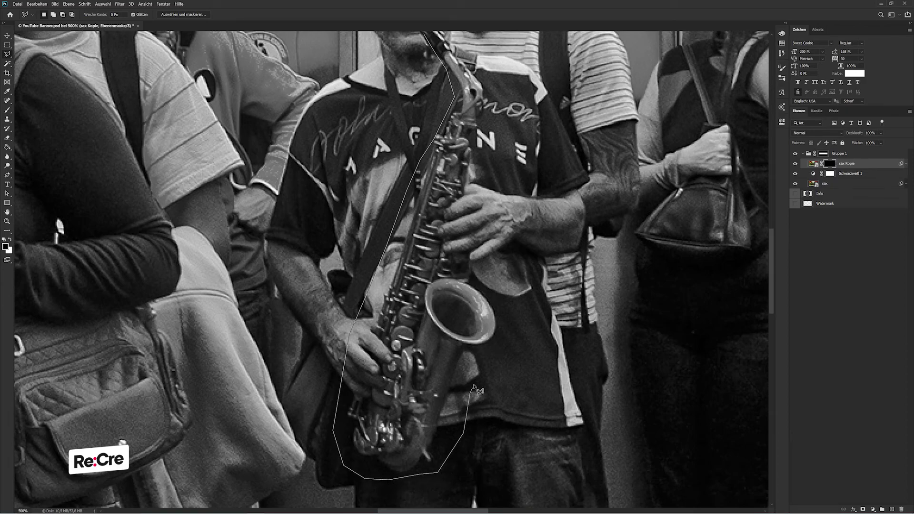
Step: Carry the outline up the saxophone's right side to the mouthpiece and close the selection
{"action": "left_click", "coordinate": [473, 385]}
{"action": "left_click", "coordinate": [508, 303]}
{"action": "left_click", "coordinate": [481, 268]}
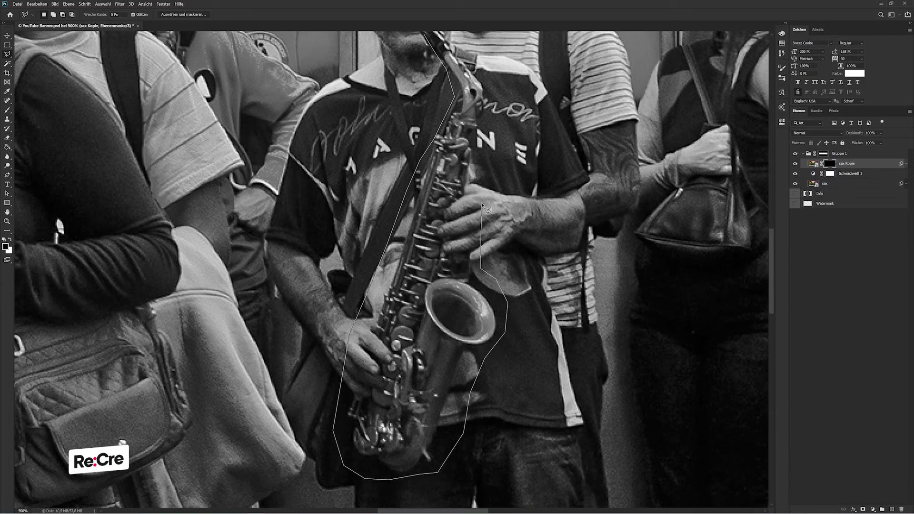
{"action": "left_click", "coordinate": [481, 159]}
{"action": "left_click", "coordinate": [493, 88]}
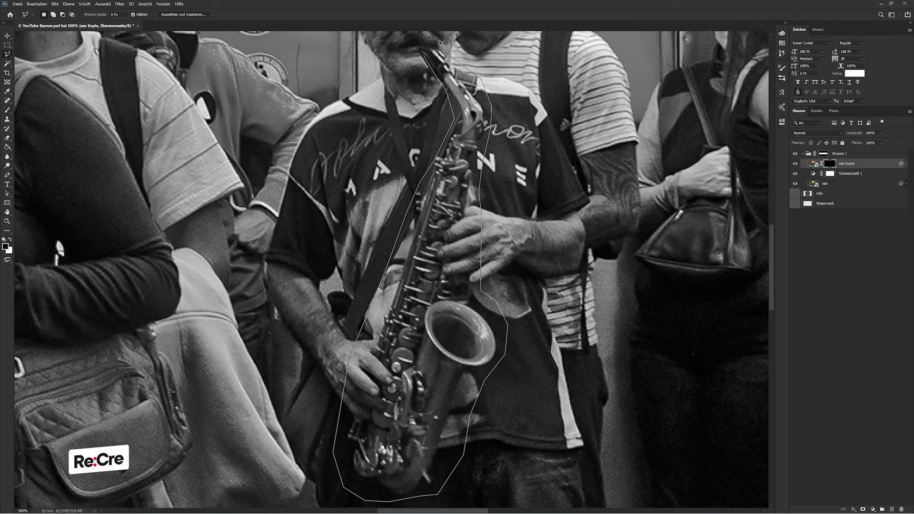
{"action": "left_click", "coordinate": [442, 43]}
{"action": "left_click", "coordinate": [426, 59]}
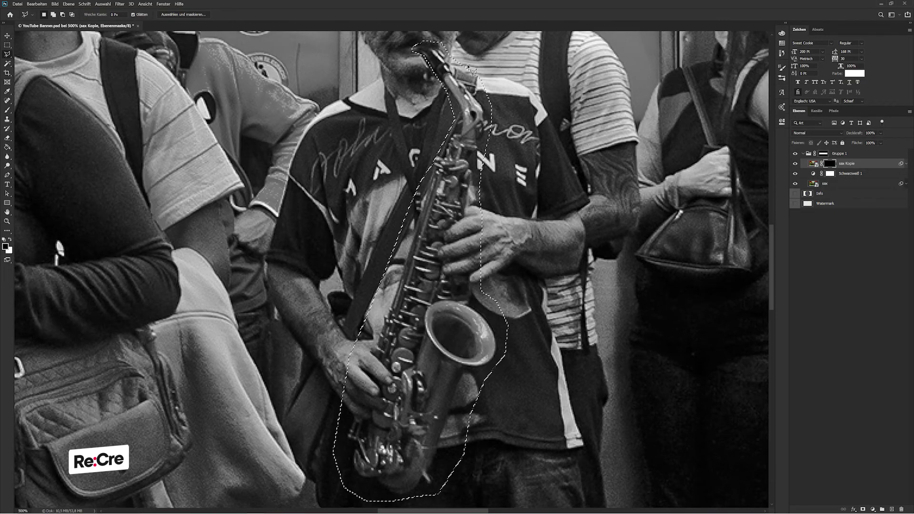
Step: Fill the saxophone selection in the mask with white to reveal its gold, then deselect
{"action": "key", "text": "g"}
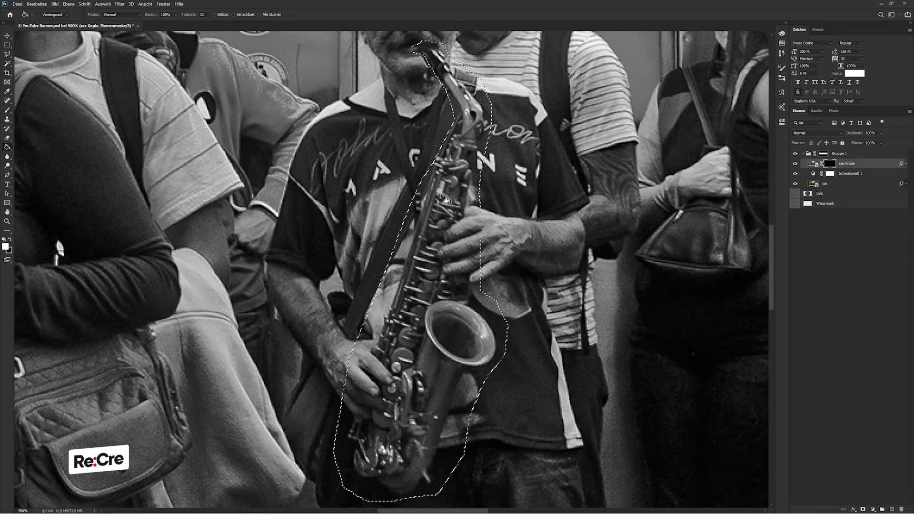
{"action": "key", "text": "x"}
{"action": "left_click", "coordinate": [457, 199]}
{"action": "key", "text": "ctrl+d"}
Step: With a small black brush at full opacity, paint out the orange spill beside the mouthpiece
{"action": "scroll", "coordinate": [474, 181], "scroll_direction": "up", "scroll_amount": 1}
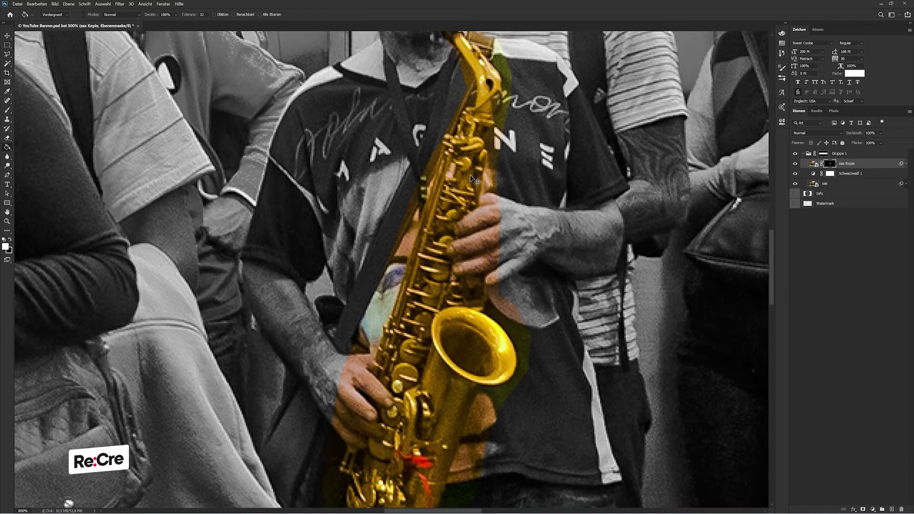
{"action": "scroll", "coordinate": [476, 179], "scroll_direction": "up", "scroll_amount": 1}
{"action": "scroll", "coordinate": [483, 175], "scroll_direction": "up", "scroll_amount": 2}
{"action": "scroll", "coordinate": [483, 175], "scroll_direction": "up", "scroll_amount": 3}
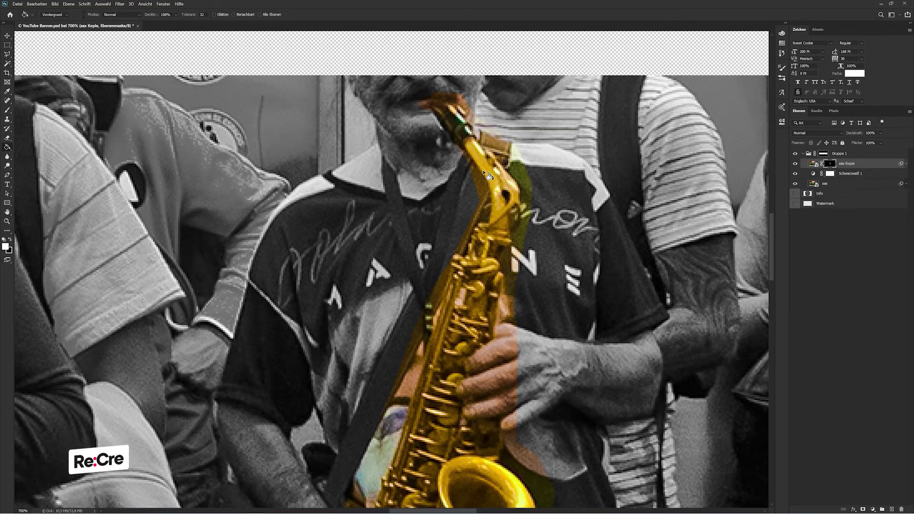
{"action": "scroll", "coordinate": [479, 184], "scroll_direction": "up", "scroll_amount": 1}
{"action": "scroll", "coordinate": [474, 190], "scroll_direction": "up", "scroll_amount": 1}
{"action": "scroll", "coordinate": [470, 194], "scroll_direction": "up", "scroll_amount": 1}
{"action": "scroll", "coordinate": [470, 196], "scroll_direction": "up", "scroll_amount": 1}
{"action": "key", "text": "b"}
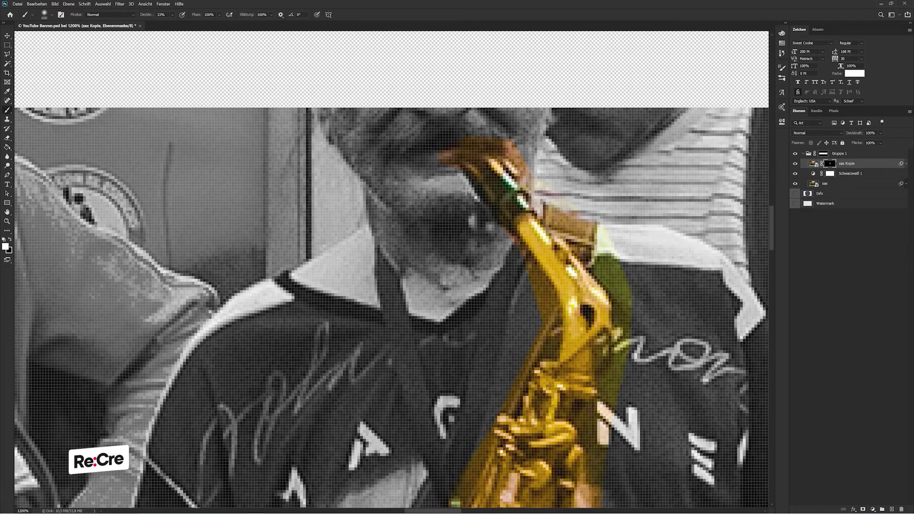
{"action": "key", "text": "x"}
{"action": "key", "text": "bracketleft"}
{"action": "key", "text": "bracketleft"}
{"action": "key", "text": "bracketleft"}
{"action": "left_click_drag", "start_coordinate": [148, 15], "coordinate": [239, 26]}
{"action": "mouse_move", "coordinate": [436, 149]}
{"action": "left_mouse_down"}
{"action": "mouse_move", "coordinate": [450, 163]}
{"action": "mouse_move", "coordinate": [523, 167]}
{"action": "mouse_move", "coordinate": [522, 152]}
{"action": "left_mouse_up"}
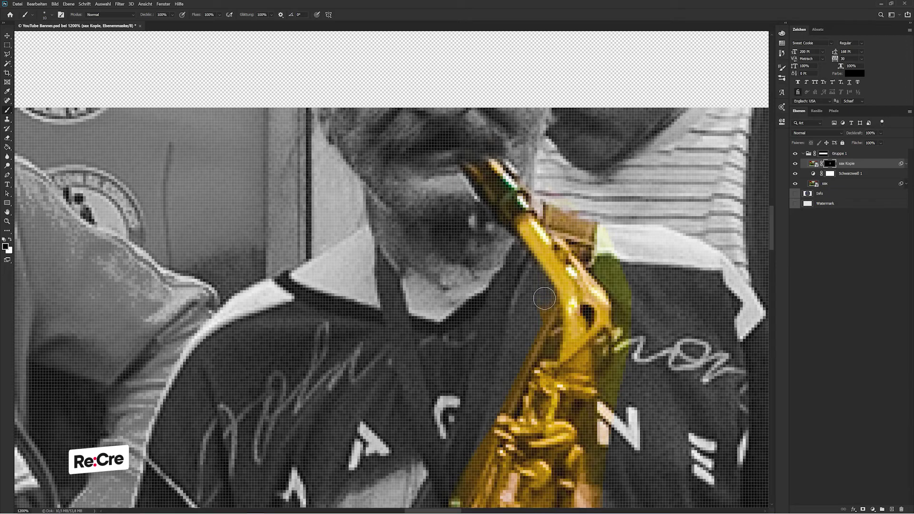
Step: Compare with the colour copy hidden, then paint out tint beside the neck, shirt lettering and right edge
{"action": "scroll", "coordinate": [501, 303], "scroll_direction": "down", "scroll_amount": 1}
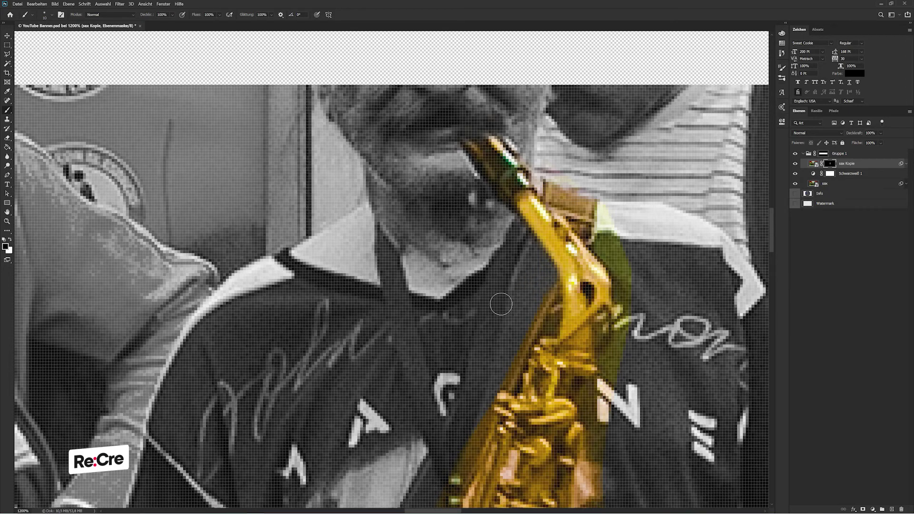
{"action": "scroll", "coordinate": [500, 304], "scroll_direction": "down", "scroll_amount": 5}
{"action": "left_click", "coordinate": [795, 163]}
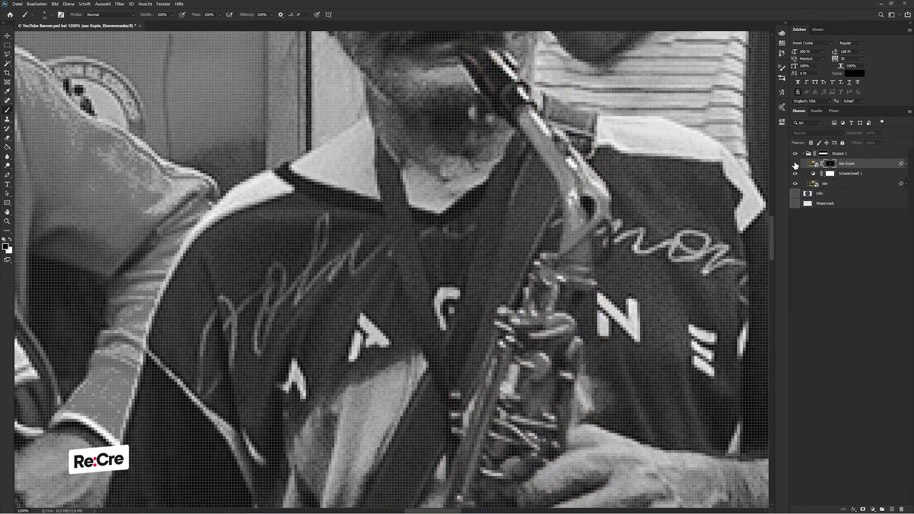
{"action": "left_click", "coordinate": [795, 164]}
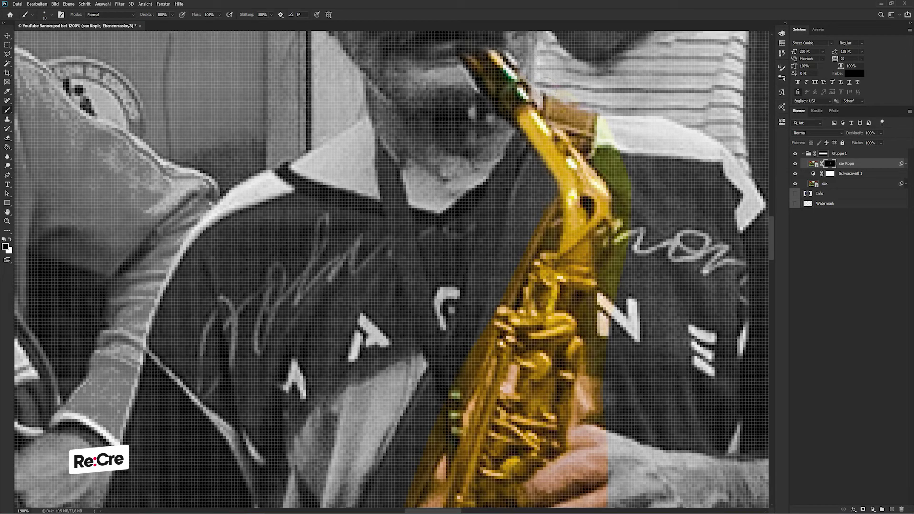
{"action": "left_click_drag", "start_coordinate": [581, 122], "coordinate": [601, 120]}
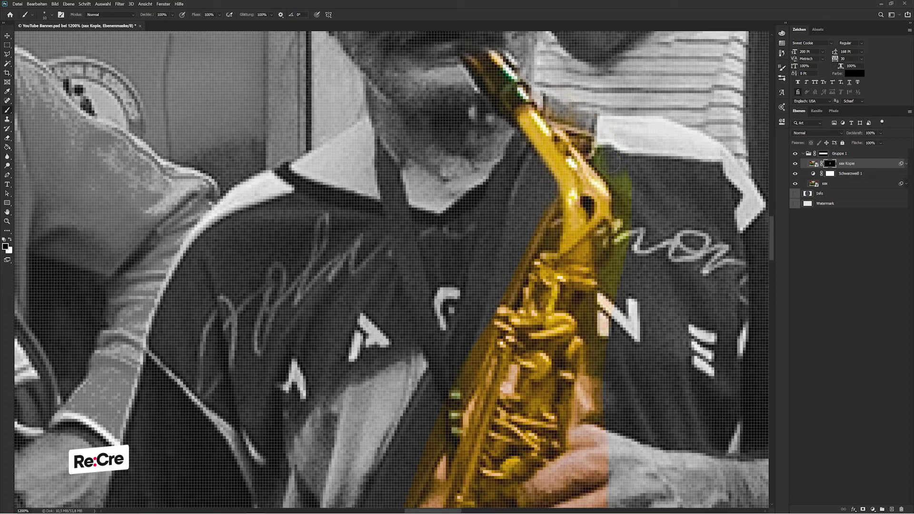
{"action": "left_click_drag", "start_coordinate": [614, 163], "coordinate": [579, 128]}
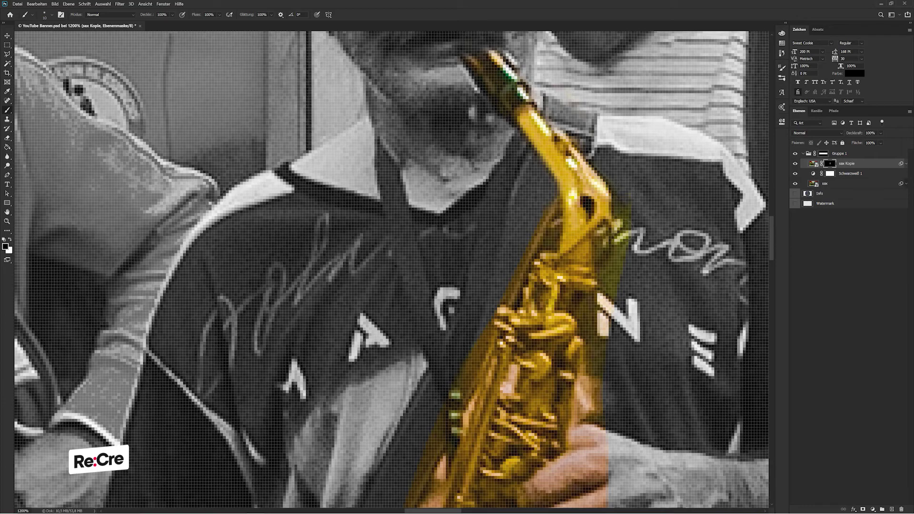
{"action": "left_click_drag", "start_coordinate": [627, 201], "coordinate": [618, 253]}
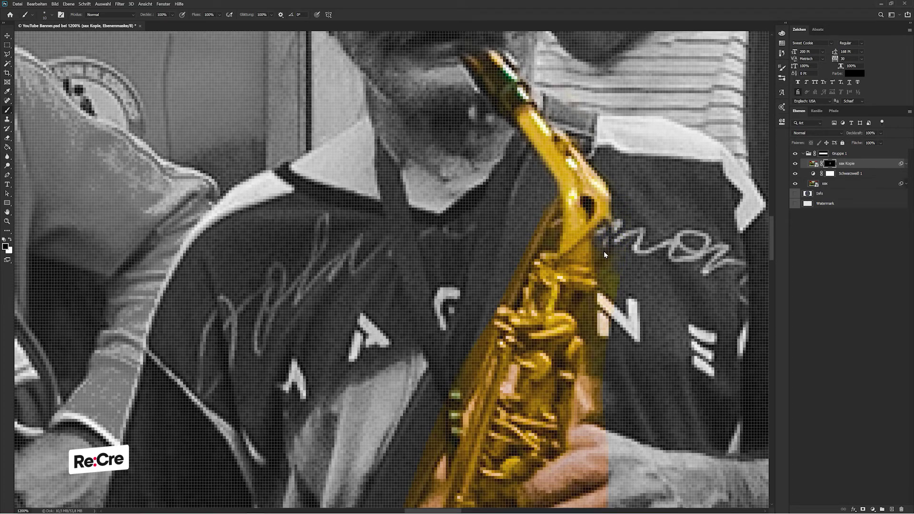
{"action": "mouse_move", "coordinate": [601, 272]}
{"action": "left_mouse_down"}
{"action": "mouse_move", "coordinate": [578, 303]}
{"action": "mouse_move", "coordinate": [590, 311]}
{"action": "mouse_move", "coordinate": [599, 395]}
{"action": "mouse_move", "coordinate": [613, 325]}
{"action": "left_mouse_up"}
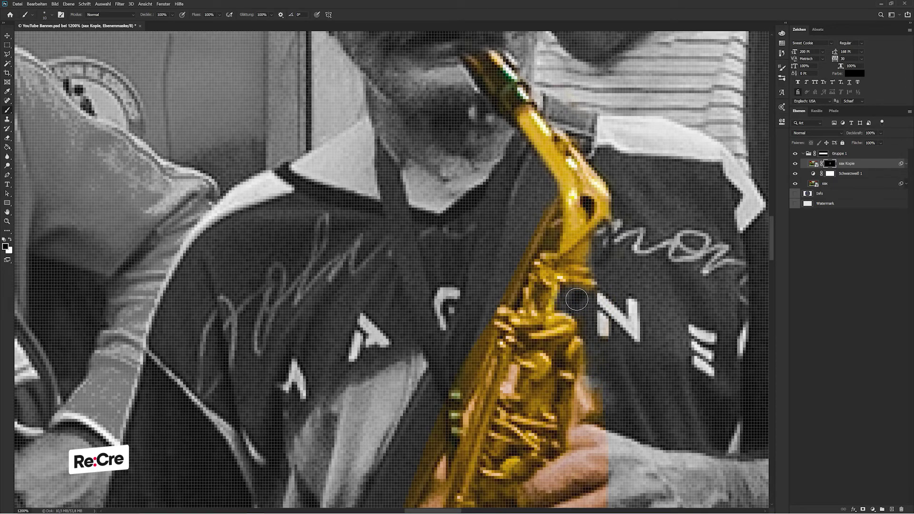
{"action": "scroll", "coordinate": [424, 264], "scroll_direction": "down", "scroll_amount": 1}
Step: Zoom out to review the gold saxophone and switch the painting colour to white
{"action": "scroll", "coordinate": [424, 264], "scroll_direction": "down", "scroll_amount": 2}
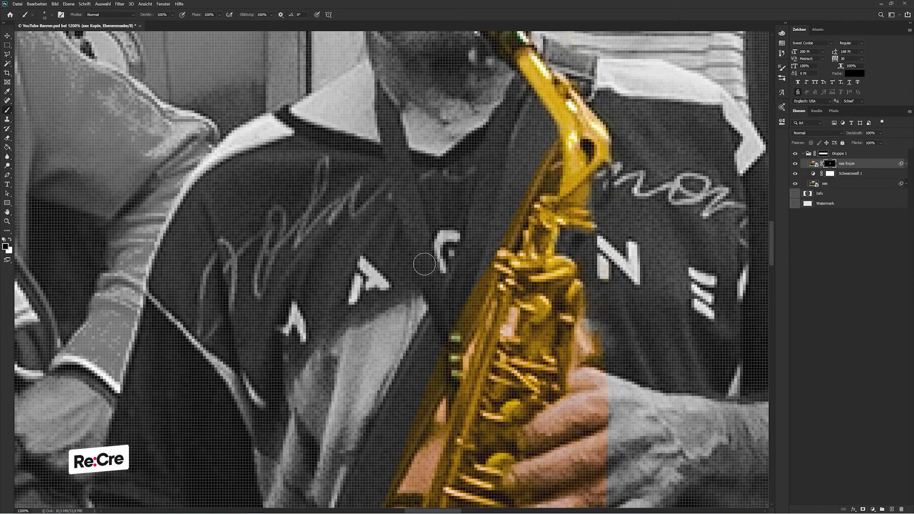
{"action": "scroll", "coordinate": [424, 264], "scroll_direction": "down", "scroll_amount": 2}
{"action": "scroll", "coordinate": [424, 264], "scroll_direction": "down", "scroll_amount": 2}
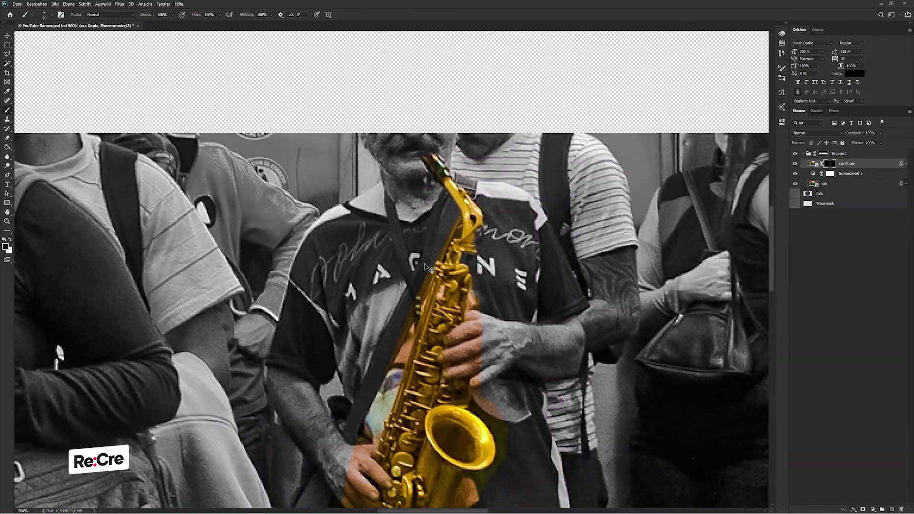
{"action": "scroll", "coordinate": [427, 267], "scroll_direction": "up", "scroll_amount": 1}
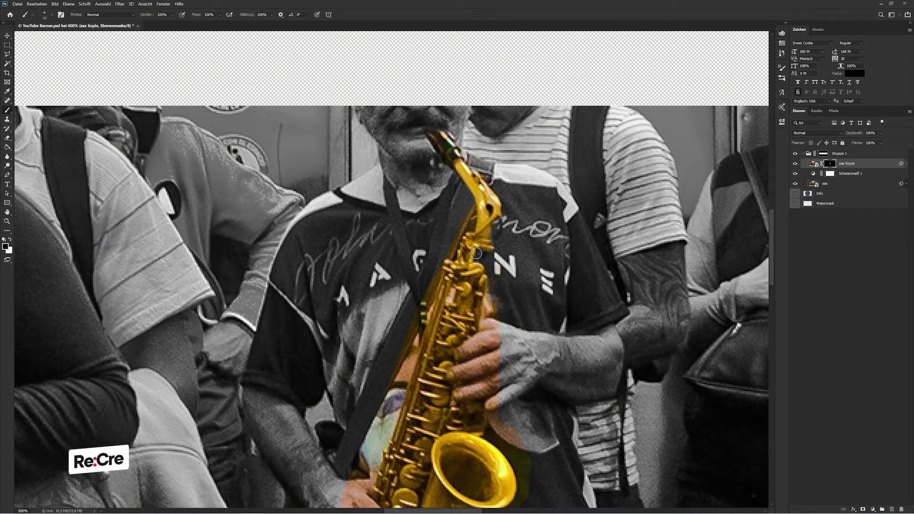
{"action": "key", "text": "x"}
{"action": "key", "text": "x"}
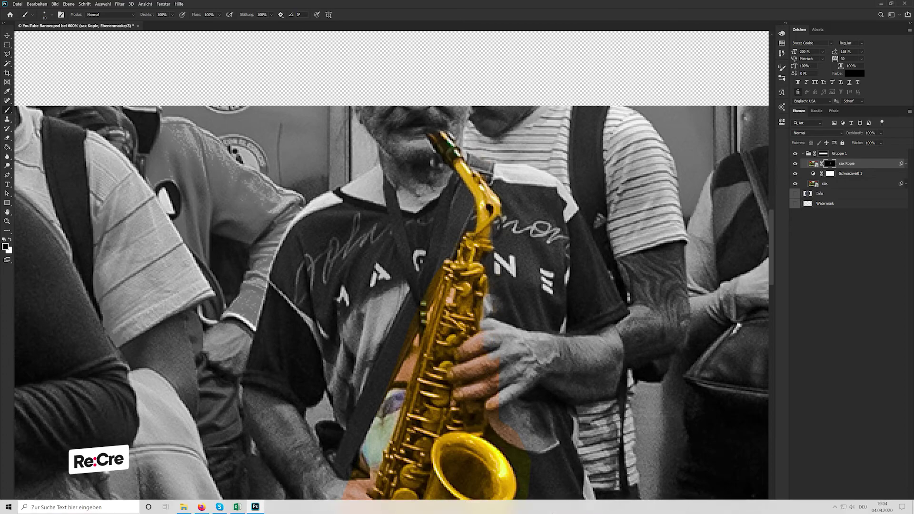
{"action": "scroll", "coordinate": [388, 392], "scroll_direction": "up", "scroll_amount": 1}
{"action": "scroll", "coordinate": [387, 393], "scroll_direction": "up", "scroll_amount": 1}
{"action": "scroll", "coordinate": [516, 290], "scroll_direction": "down", "scroll_amount": 3}
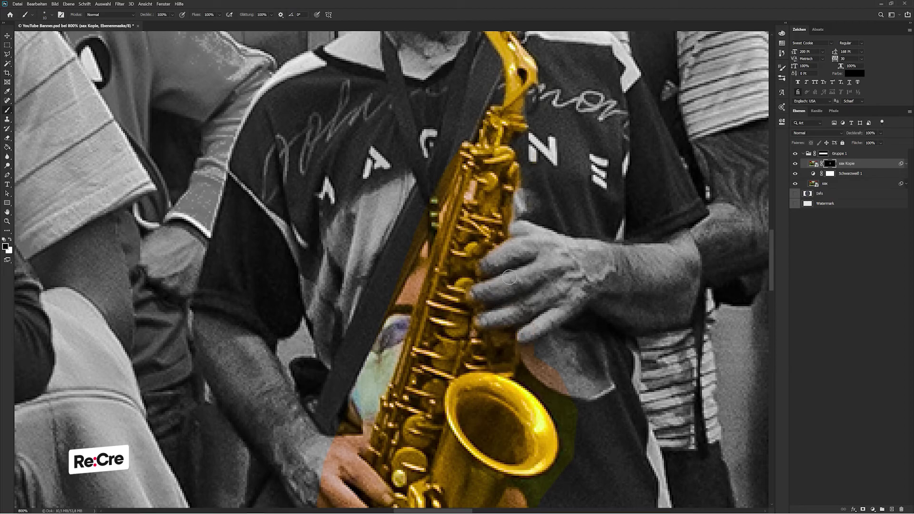
Step: Paint the sax Kopie mask black over the skin tint, green bell fringe and orange patch
{"action": "mouse_move", "coordinate": [532, 350]}
{"action": "left_mouse_down"}
{"action": "mouse_move", "coordinate": [556, 383]}
{"action": "mouse_move", "coordinate": [550, 365]}
{"action": "left_mouse_up"}
{"action": "scroll", "coordinate": [547, 376], "scroll_direction": "down", "scroll_amount": 1}
{"action": "scroll", "coordinate": [547, 376], "scroll_direction": "down", "scroll_amount": 1}
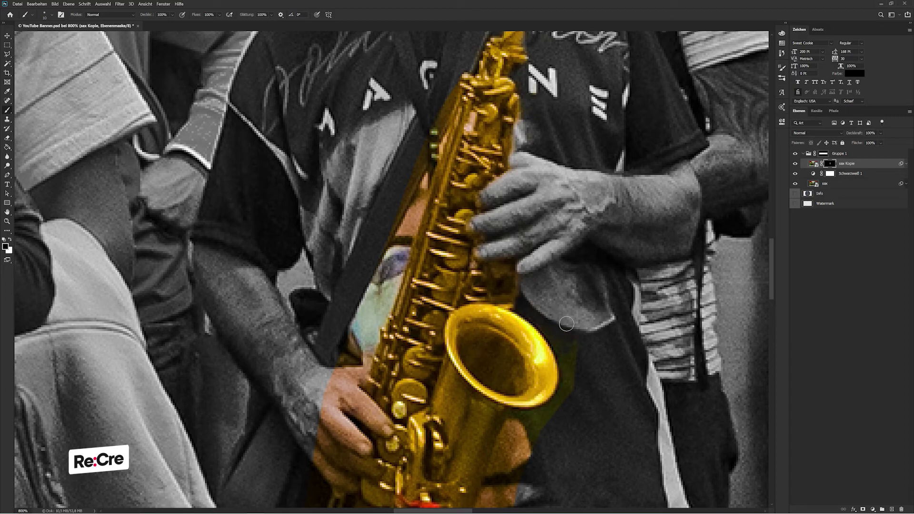
{"action": "left_click_drag", "start_coordinate": [563, 346], "coordinate": [568, 366]}
{"action": "scroll", "coordinate": [571, 345], "scroll_direction": "down", "scroll_amount": 2}
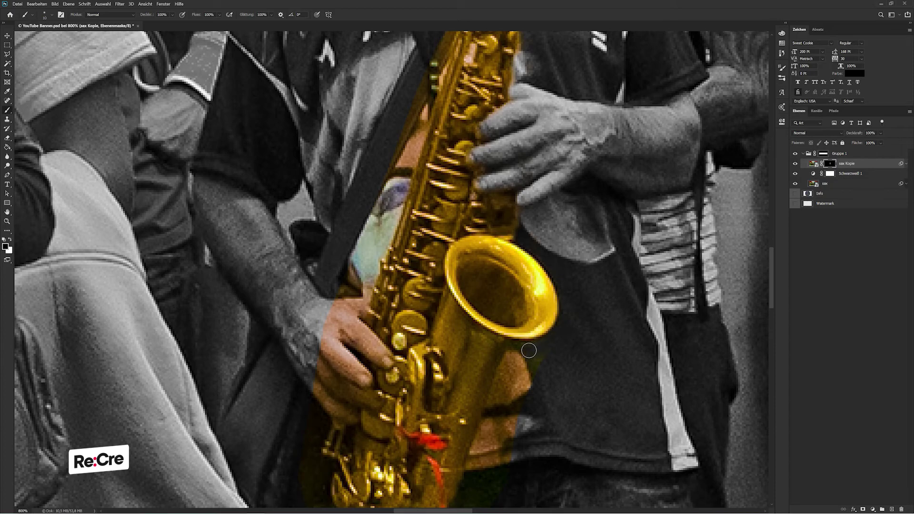
{"action": "left_click_drag", "start_coordinate": [513, 350], "coordinate": [472, 468]}
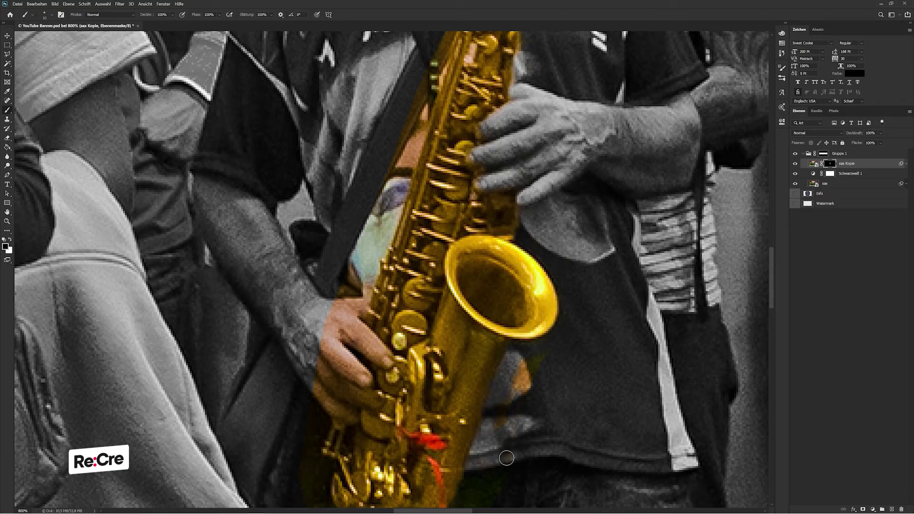
{"action": "mouse_move", "coordinate": [507, 399]}
{"action": "left_mouse_down"}
{"action": "mouse_move", "coordinate": [537, 359]}
{"action": "mouse_move", "coordinate": [530, 387]}
{"action": "mouse_move", "coordinate": [538, 368]}
{"action": "mouse_move", "coordinate": [501, 416]}
{"action": "left_mouse_up"}
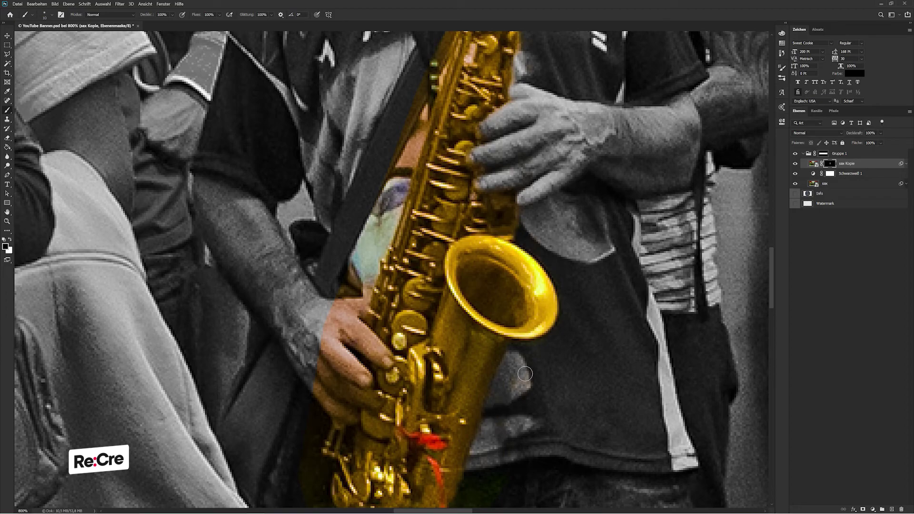
Step: Mask out the red cord tip and the yellow-green tint along the saxophone's lower edge
{"action": "scroll", "coordinate": [590, 324], "scroll_direction": "down", "scroll_amount": 3}
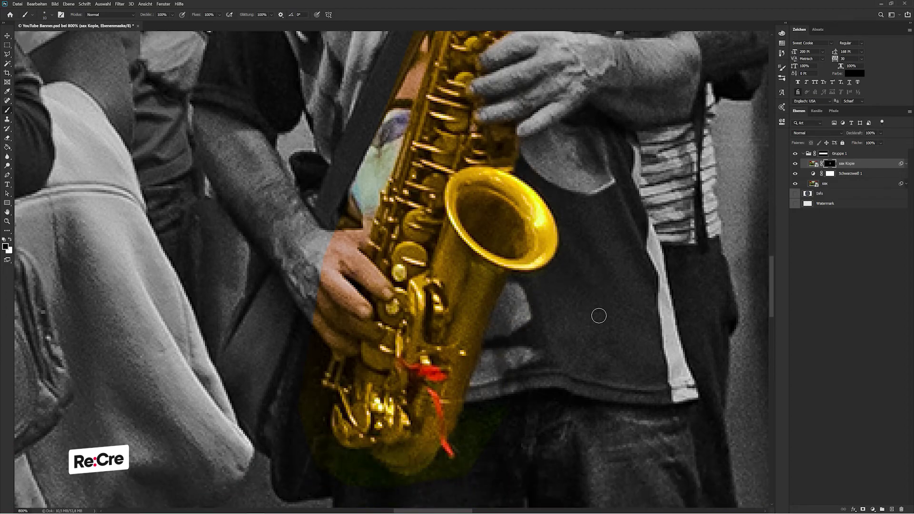
{"action": "scroll", "coordinate": [597, 316], "scroll_direction": "down", "scroll_amount": 3}
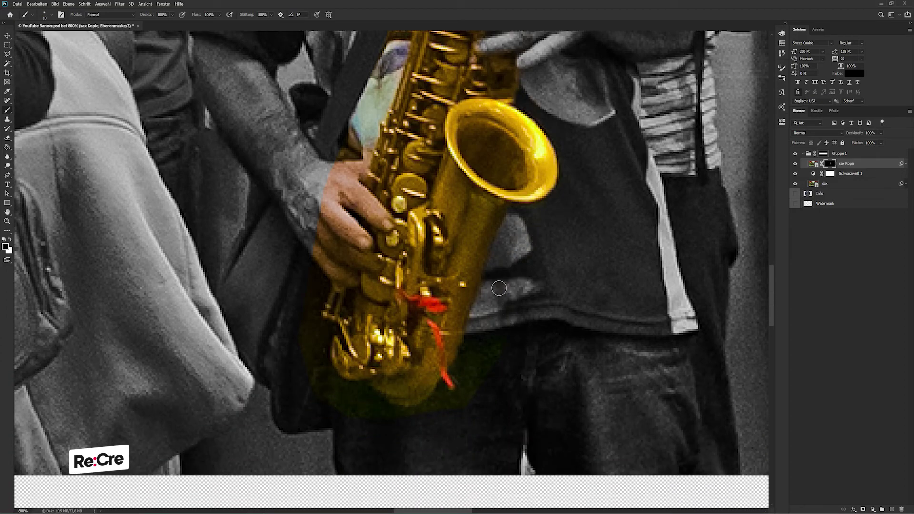
{"action": "left_click", "coordinate": [451, 386]}
{"action": "key", "text": "x"}
{"action": "key", "text": "x"}
{"action": "mouse_move", "coordinate": [364, 403]}
{"action": "left_mouse_down"}
{"action": "mouse_move", "coordinate": [321, 387]}
{"action": "mouse_move", "coordinate": [361, 415]}
{"action": "mouse_move", "coordinate": [316, 369]}
{"action": "mouse_move", "coordinate": [305, 301]}
{"action": "left_mouse_up"}
{"action": "scroll", "coordinate": [243, 330], "scroll_direction": "up", "scroll_amount": 2}
Step: With a smaller brush, paint the player's hand back to grey on the sax Kopie mask
{"action": "scroll", "coordinate": [244, 330], "scroll_direction": "up", "scroll_amount": 2}
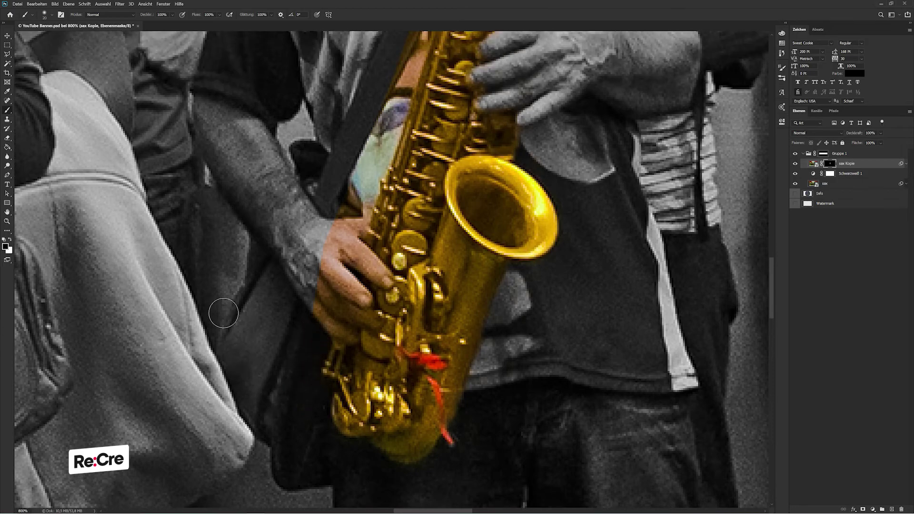
{"action": "key", "text": "bracketleft"}
{"action": "mouse_move", "coordinate": [320, 312]}
{"action": "left_mouse_down"}
{"action": "mouse_move", "coordinate": [343, 333]}
{"action": "mouse_move", "coordinate": [346, 320]}
{"action": "mouse_move", "coordinate": [374, 323]}
{"action": "mouse_move", "coordinate": [358, 306]}
{"action": "mouse_move", "coordinate": [365, 286]}
{"action": "mouse_move", "coordinate": [381, 279]}
{"action": "left_mouse_up"}
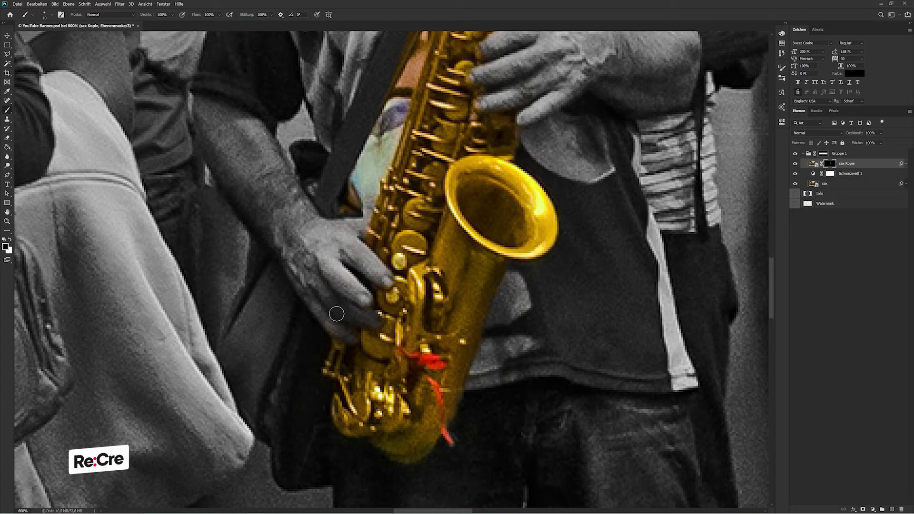
Step: Zoom out to view the whole banner
{"action": "scroll", "coordinate": [351, 275], "scroll_direction": "up", "scroll_amount": 2}
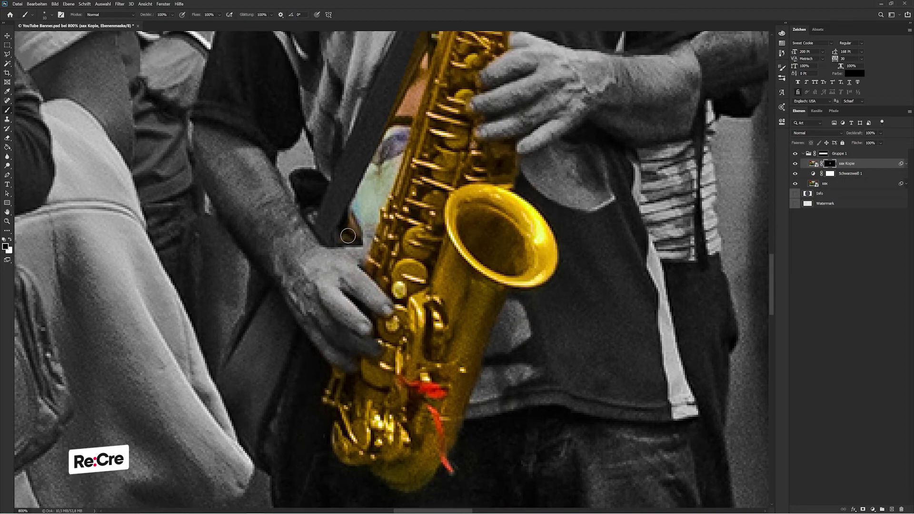
{"action": "scroll", "coordinate": [355, 245], "scroll_direction": "up", "scroll_amount": 3}
{"action": "scroll", "coordinate": [355, 245], "scroll_direction": "up", "scroll_amount": 2}
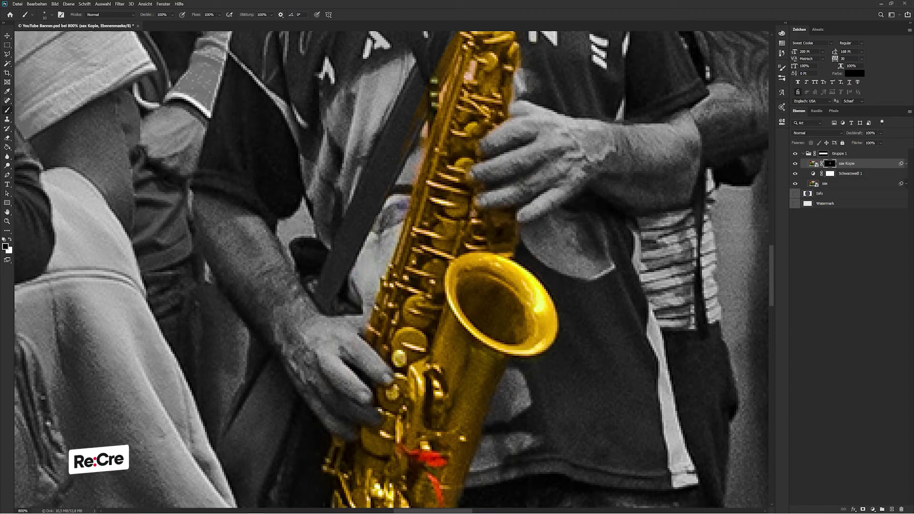
{"action": "scroll", "coordinate": [407, 235], "scroll_direction": "up", "scroll_amount": 2}
{"action": "scroll", "coordinate": [408, 236], "scroll_direction": "up", "scroll_amount": 2}
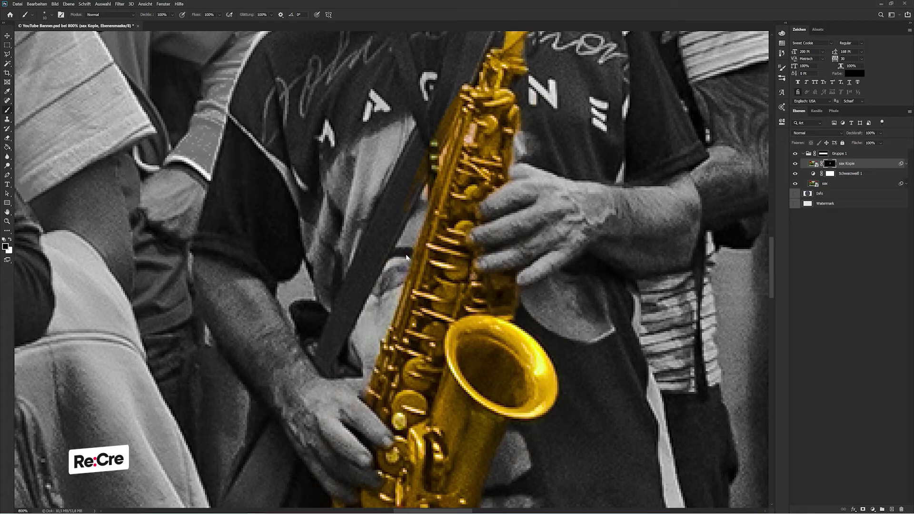
{"action": "scroll", "coordinate": [397, 267], "scroll_direction": "up", "scroll_amount": 2}
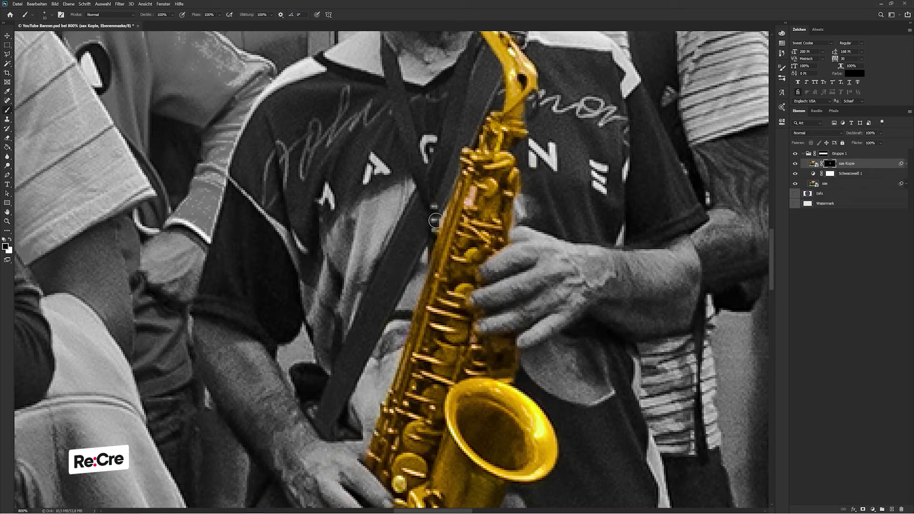
{"action": "scroll", "coordinate": [457, 188], "scroll_direction": "up", "scroll_amount": 2}
{"action": "scroll", "coordinate": [465, 186], "scroll_direction": "up", "scroll_amount": 2}
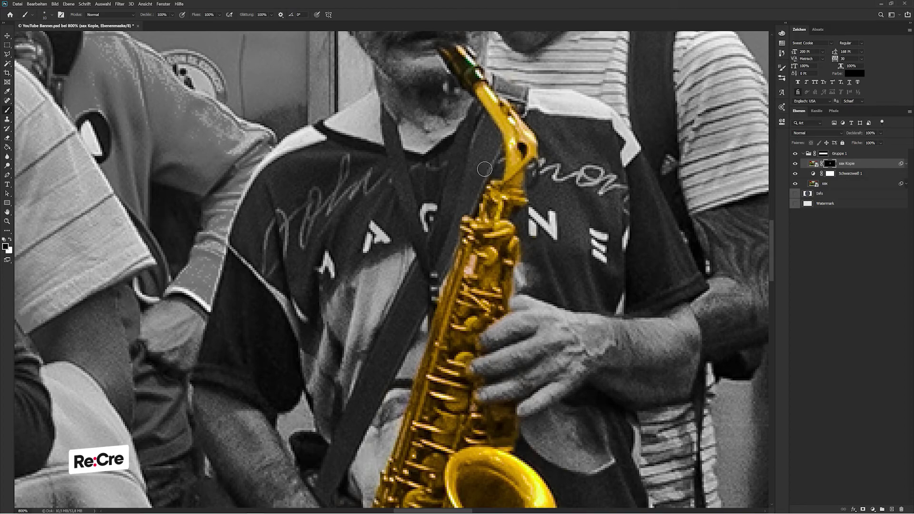
{"action": "scroll", "coordinate": [484, 169], "scroll_direction": "down", "scroll_amount": 3}
{"action": "scroll", "coordinate": [624, 176], "scroll_direction": "down", "scroll_amount": 3}
{"action": "scroll", "coordinate": [624, 176], "scroll_direction": "up", "scroll_amount": 2}
{"action": "scroll", "coordinate": [625, 176], "scroll_direction": "up", "scroll_amount": 2}
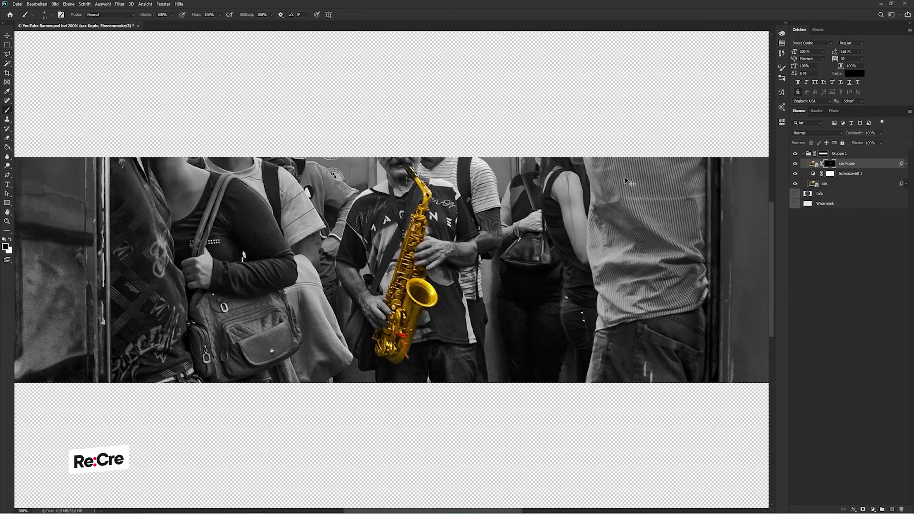
{"action": "scroll", "coordinate": [624, 177], "scroll_direction": "up", "scroll_amount": 1}
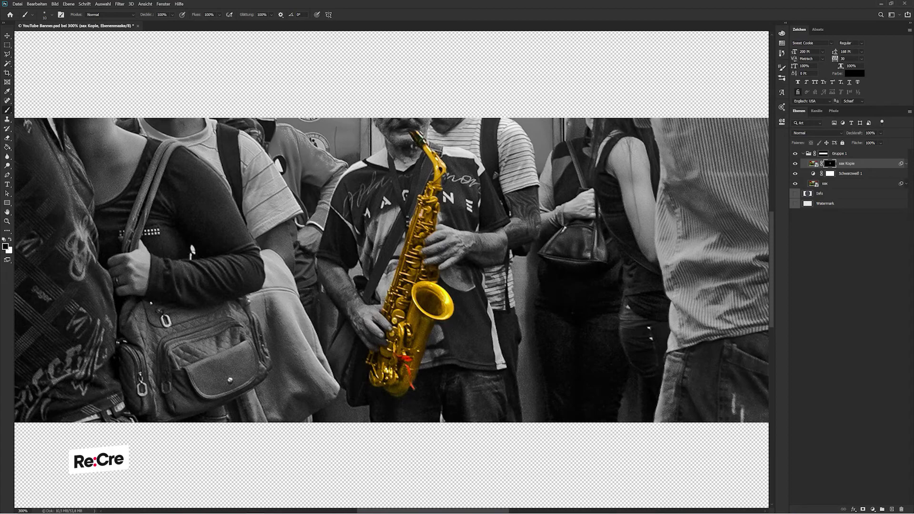
{"action": "scroll", "coordinate": [464, 244], "scroll_direction": "up", "scroll_amount": 1}
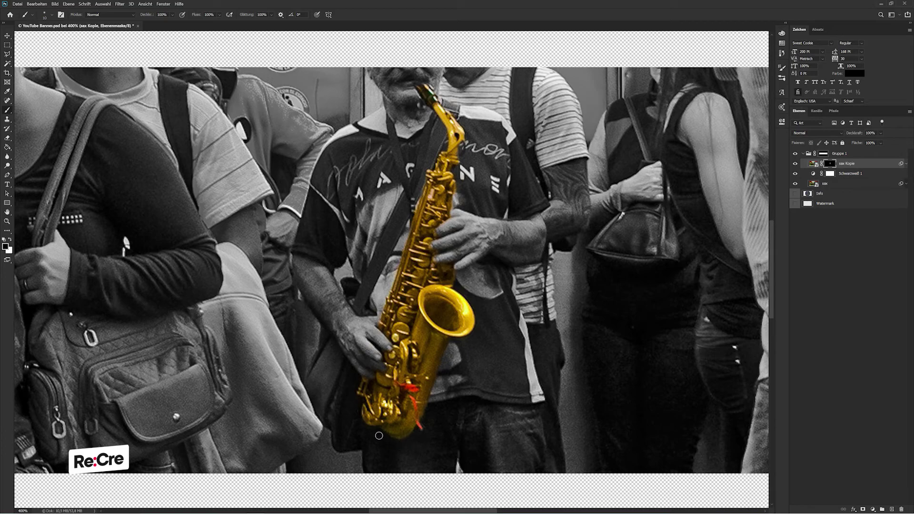
{"action": "scroll", "coordinate": [409, 343], "scroll_direction": "up", "scroll_amount": 2}
{"action": "scroll", "coordinate": [473, 268], "scroll_direction": "up", "scroll_amount": 1}
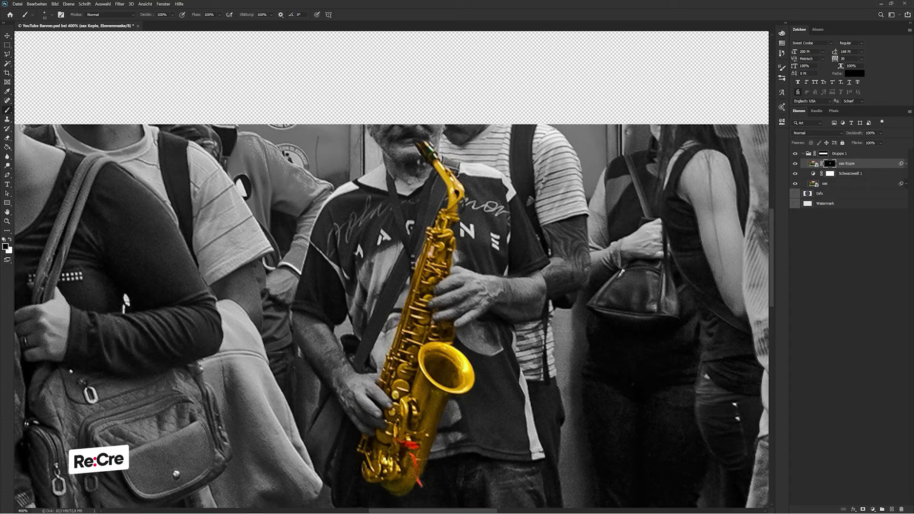
{"action": "key", "text": "v"}
{"action": "key", "text": "ctrl+minus"}
{"action": "key", "text": "ctrl+minus"}
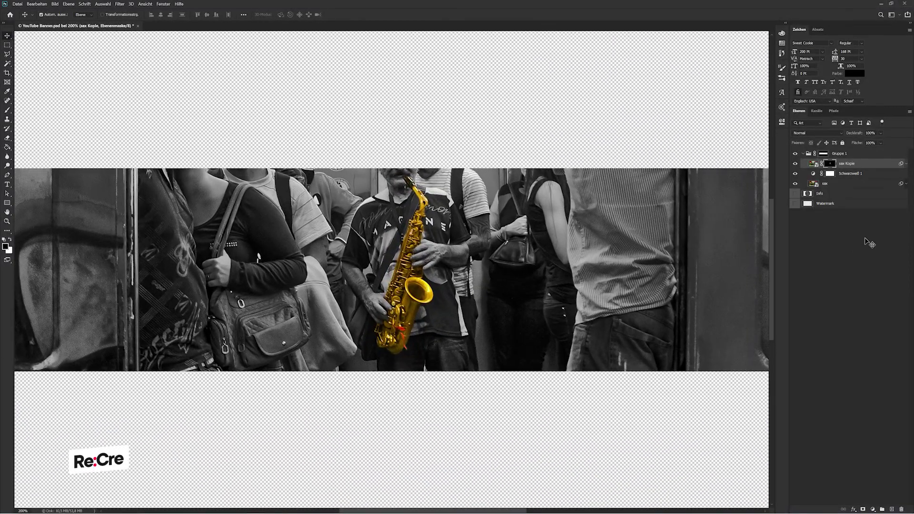
Step: Add a Brightness/Contrast adjustment layer to the scene
{"action": "left_click", "coordinate": [878, 243]}
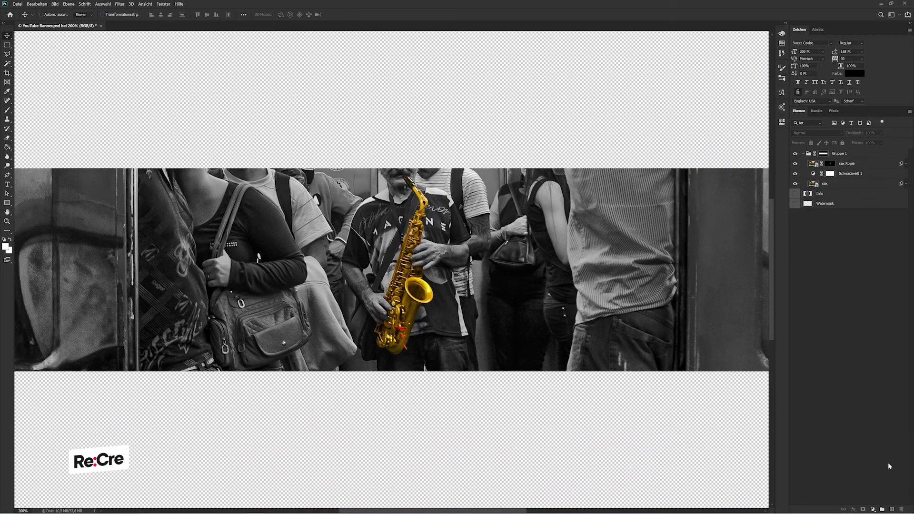
{"action": "left_click", "coordinate": [874, 508]}
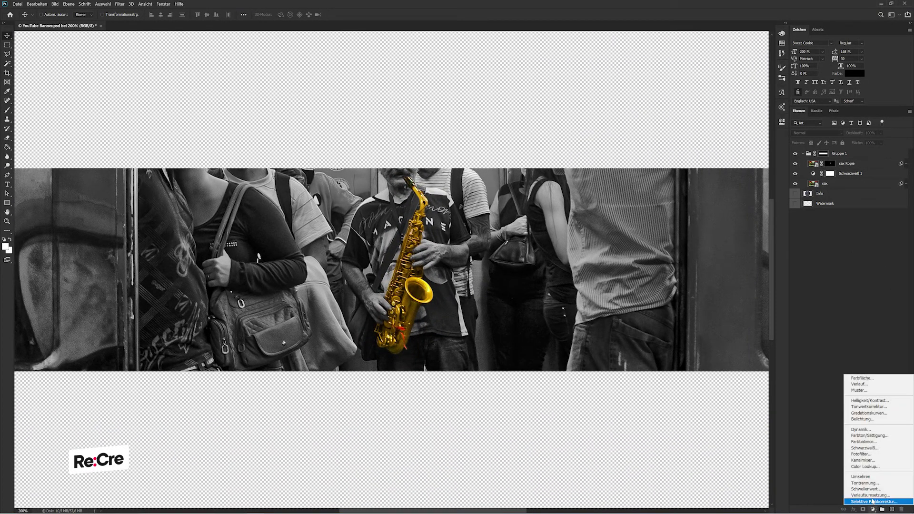
{"action": "left_click", "coordinate": [871, 400]}
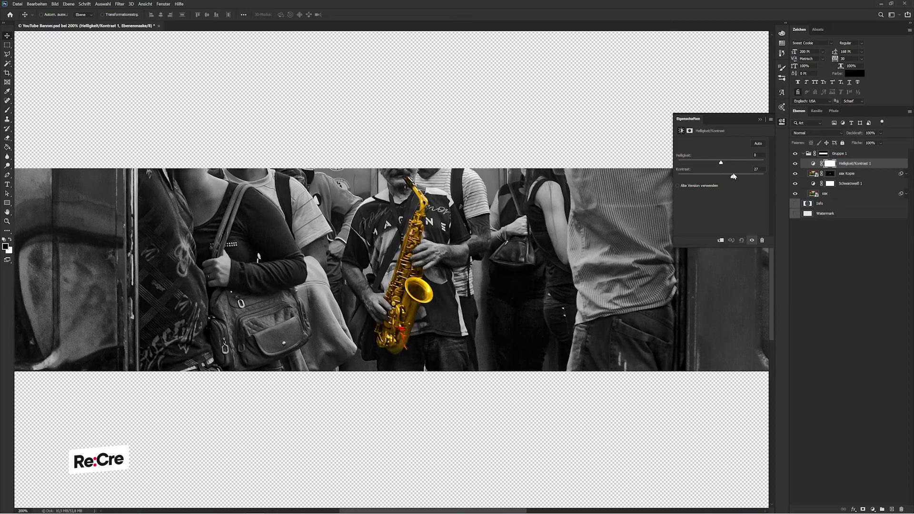
{"action": "left_click", "coordinate": [760, 122]}
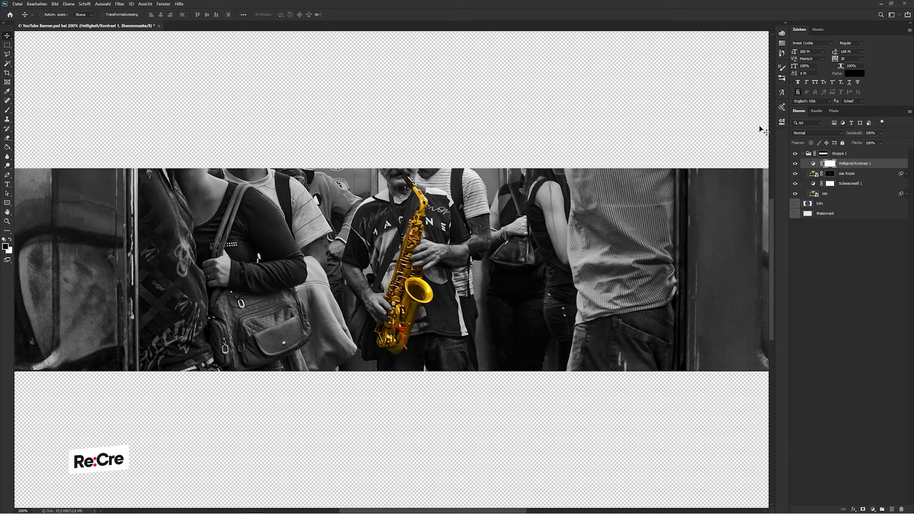
{"action": "left_click", "coordinate": [880, 447]}
Step: Add a Curves adjustment with the curve pulled down to darken the image
{"action": "left_click", "coordinate": [873, 508]}
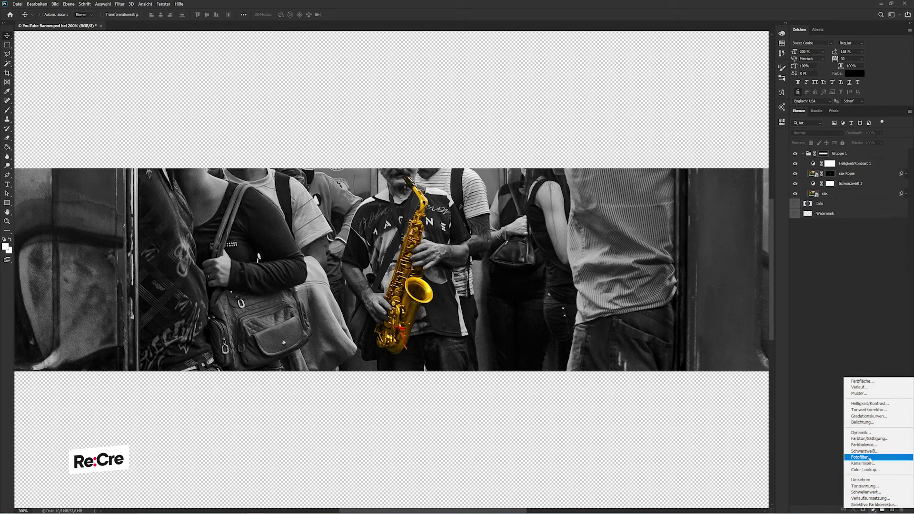
{"action": "left_click", "coordinate": [871, 417]}
{"action": "left_click_drag", "start_coordinate": [729, 195], "coordinate": [746, 222]}
{"action": "key", "text": "ctrl+minus"}
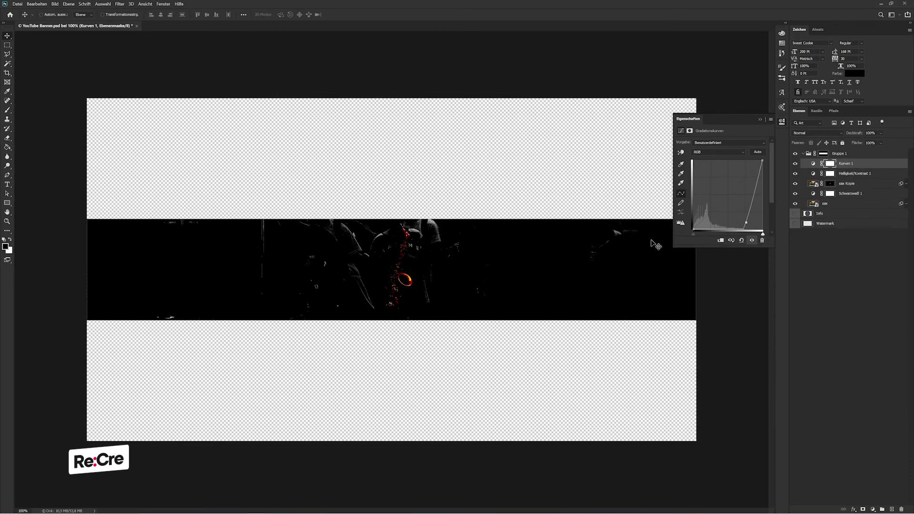
Step: Fill an ellipse around the saxophonist on the curves mask and Gaussian-blur it into a soft vignette
{"action": "key", "text": "m"}
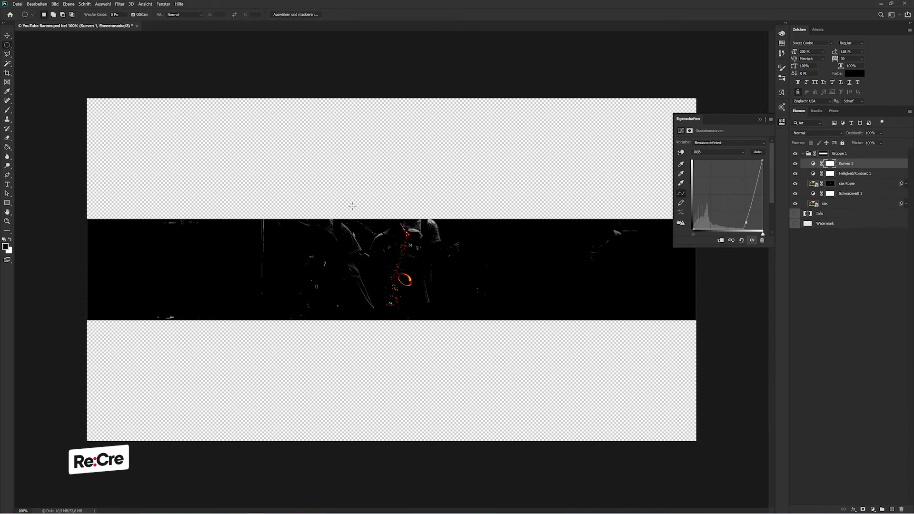
{"action": "left_click_drag", "start_coordinate": [258, 181], "coordinate": [574, 356]}
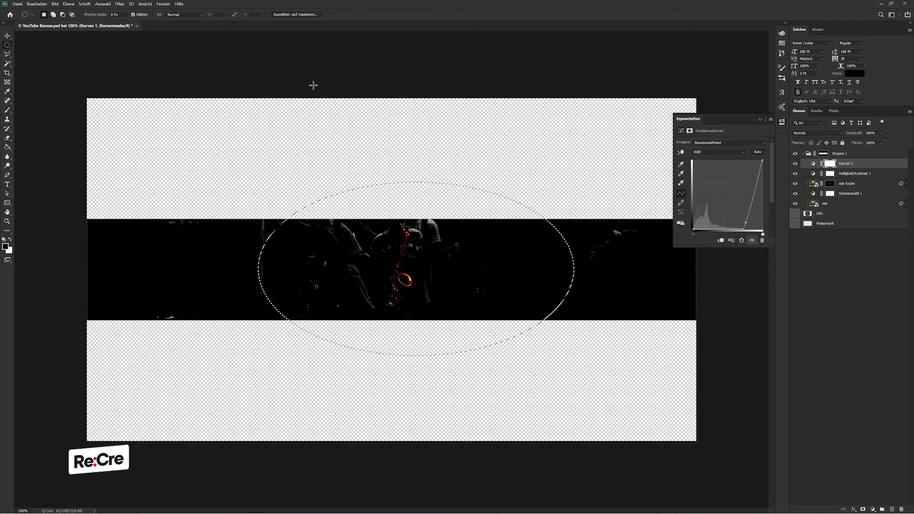
{"action": "left_click_drag", "start_coordinate": [399, 187], "coordinate": [375, 184]}
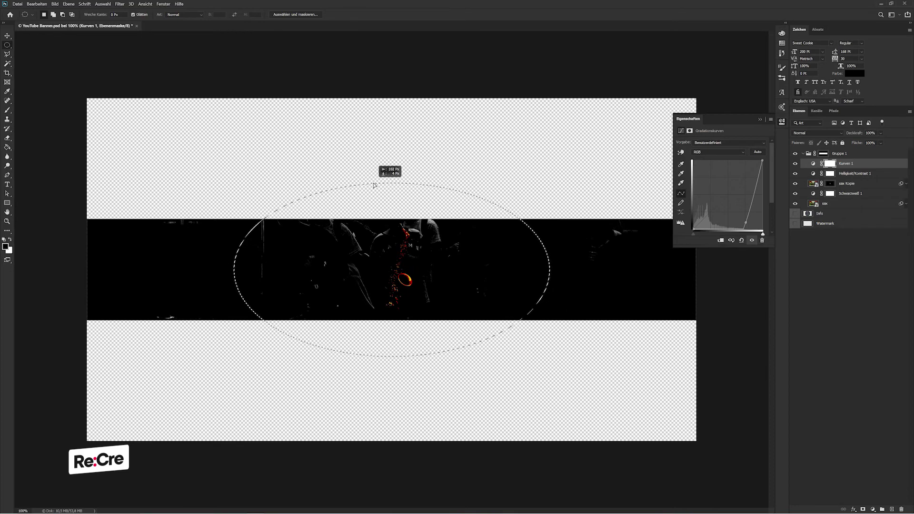
{"action": "key", "text": "g"}
{"action": "left_click", "coordinate": [482, 281]}
{"action": "key", "text": "ctrl+d"}
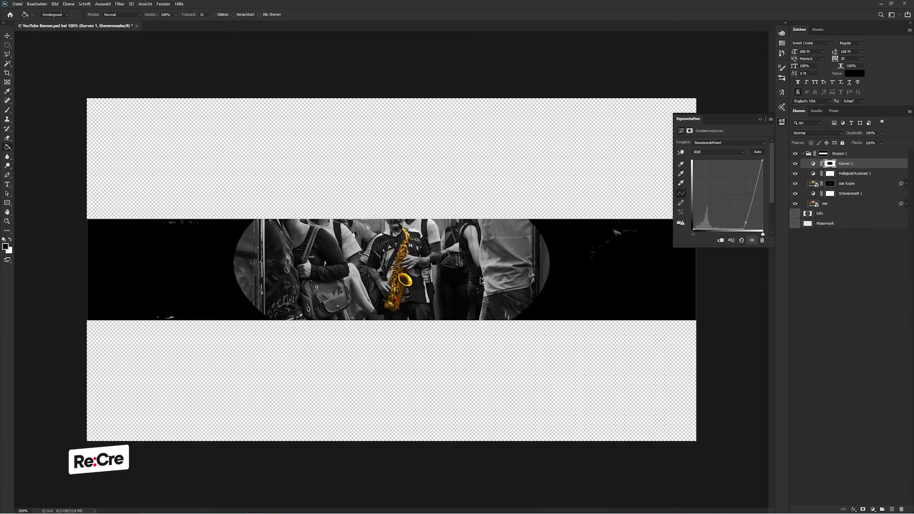
{"action": "key", "text": "ctrl+alt+f"}
{"action": "key", "text": "Return"}
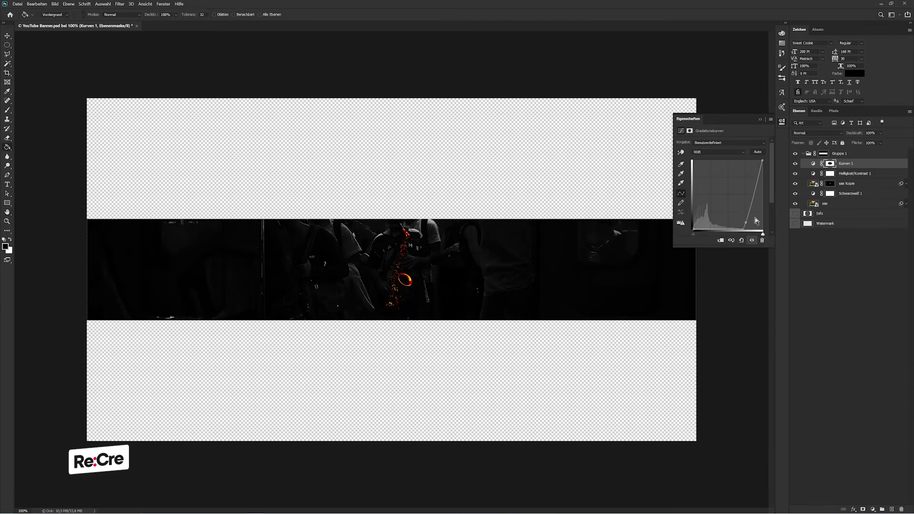
Step: Fine-tune the curve and move Kurven 1 below the sax Kopie layer
{"action": "mouse_move", "coordinate": [749, 217]}
{"action": "left_mouse_down"}
{"action": "mouse_move", "coordinate": [717, 199]}
{"action": "mouse_move", "coordinate": [717, 212]}
{"action": "left_mouse_up"}
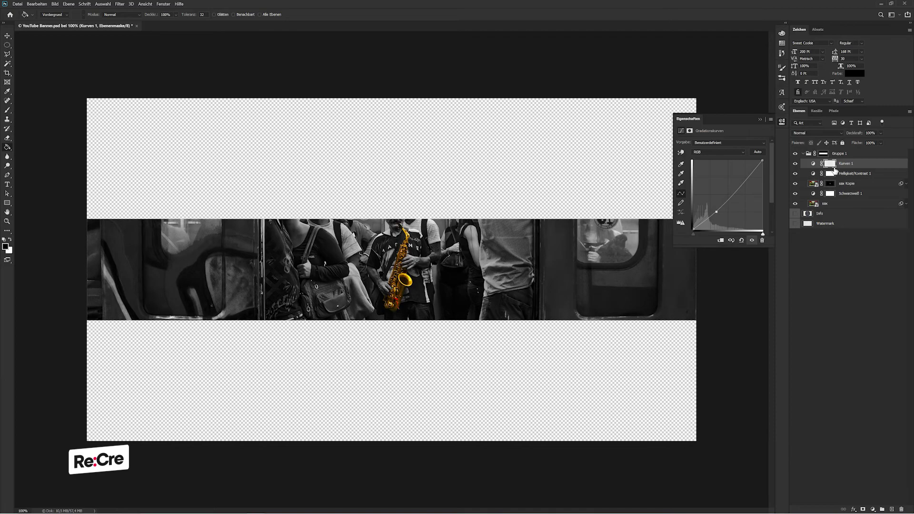
{"action": "left_click_drag", "start_coordinate": [853, 175], "coordinate": [851, 190]}
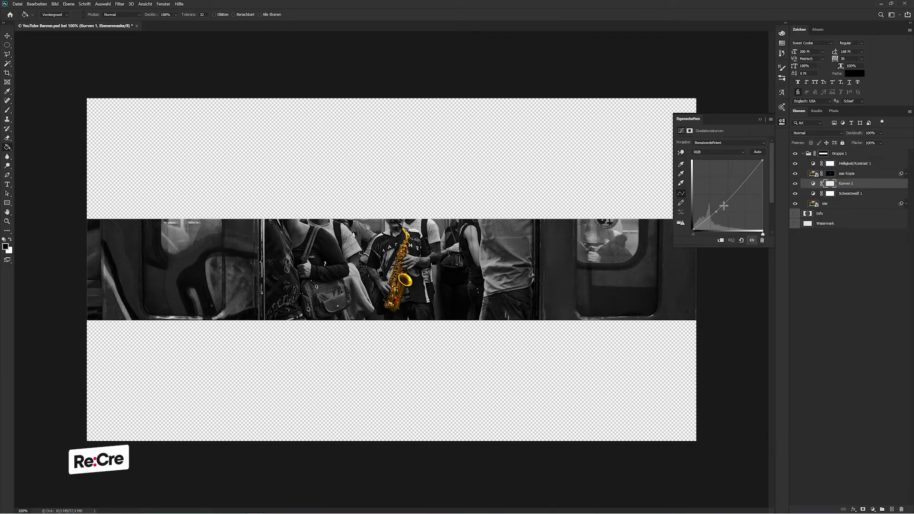
{"action": "left_click_drag", "start_coordinate": [715, 212], "coordinate": [715, 212]}
{"action": "left_click", "coordinate": [841, 281]}
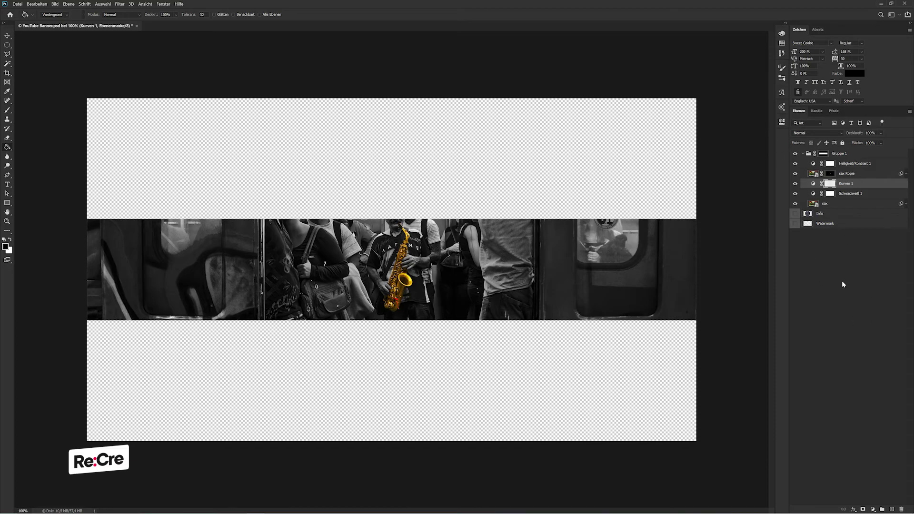
Step: On a new layer, type 'Your Name' on the banner
{"action": "key", "text": "v"}
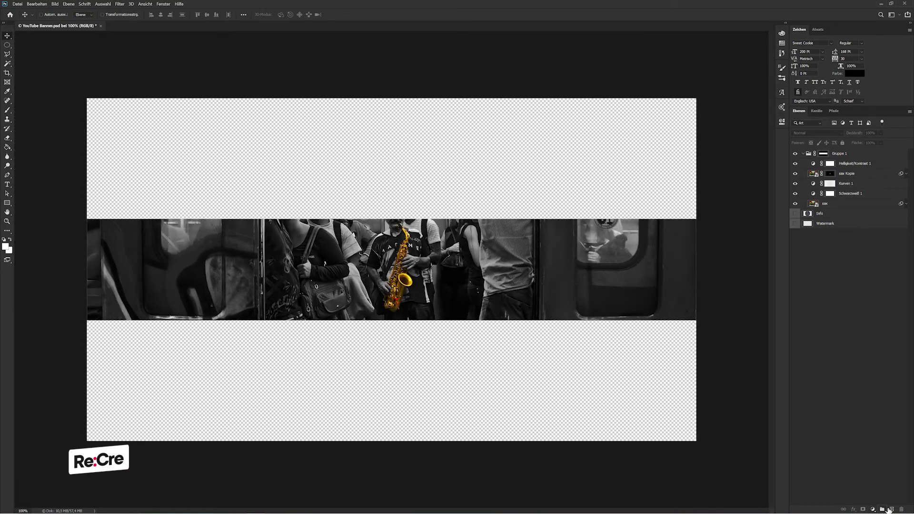
{"action": "left_click", "coordinate": [888, 509]}
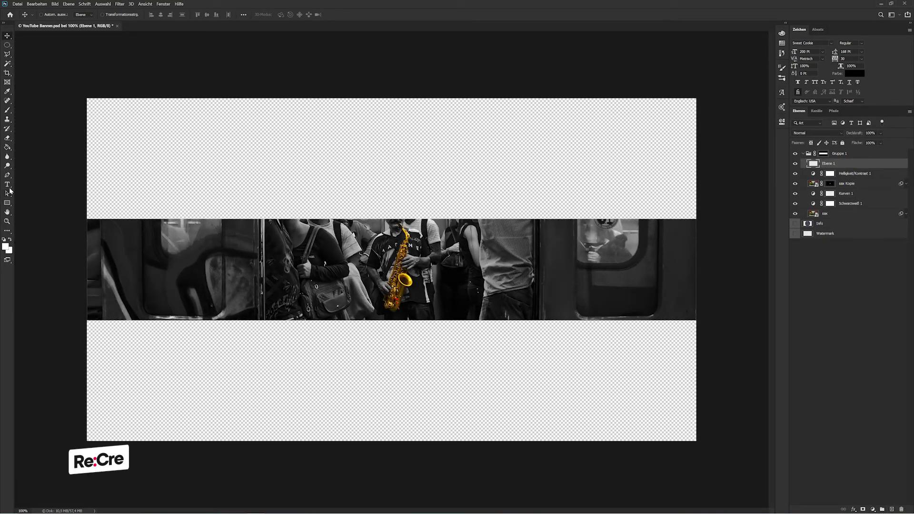
{"action": "left_click", "coordinate": [7, 185]}
{"action": "left_click", "coordinate": [139, 261]}
{"action": "type", "text": "Your"}
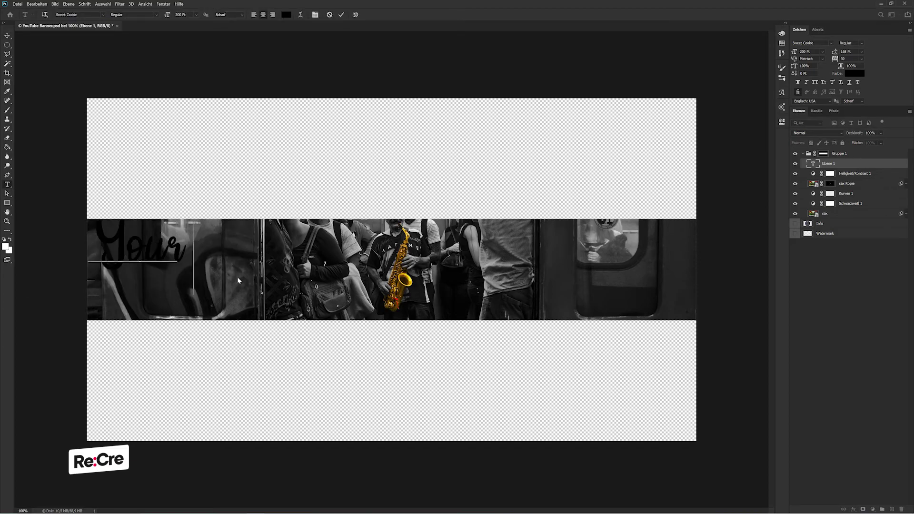
{"action": "type", "text": " Name"}
{"action": "key", "text": "ctrl+a"}
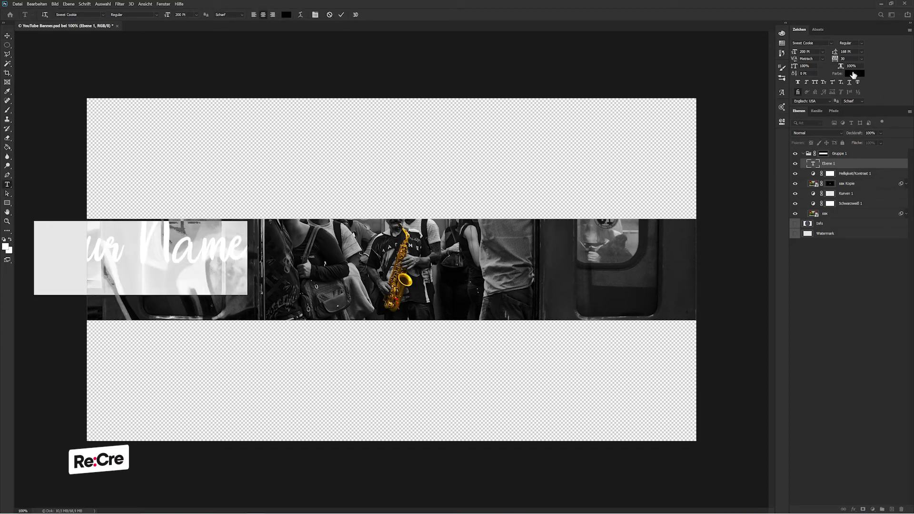
Step: Make the name text white and move it right of the saxophone
{"action": "left_click", "coordinate": [854, 74]}
{"action": "left_click", "coordinate": [661, 124]}
{"action": "left_click", "coordinate": [832, 143]}
{"action": "left_click", "coordinate": [7, 35]}
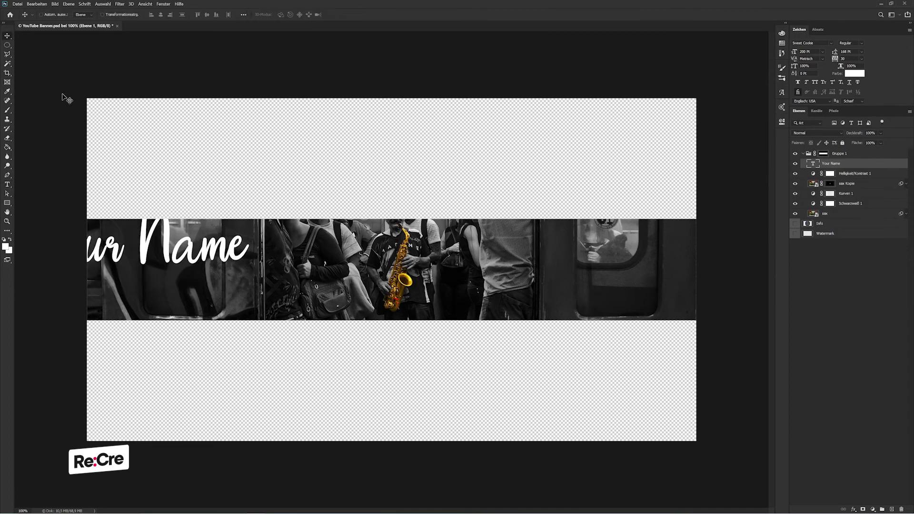
{"action": "left_click_drag", "start_coordinate": [123, 156], "coordinate": [533, 186]}
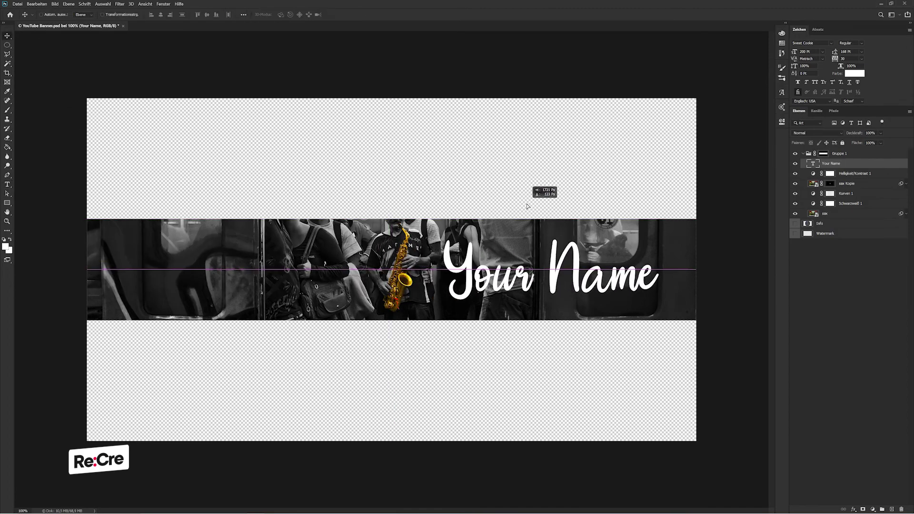
Step: Set the name's font to Bebas Neue
{"action": "left_click", "coordinate": [831, 43]}
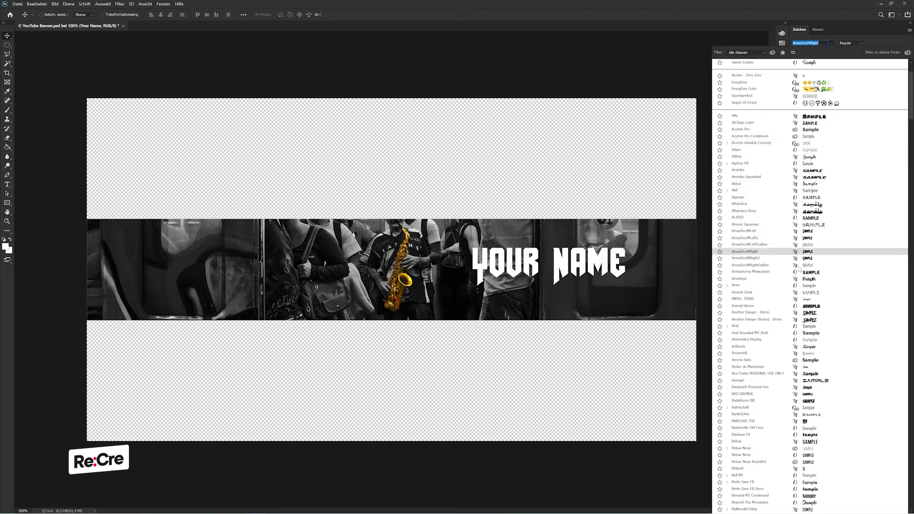
{"action": "scroll", "coordinate": [800, 270], "scroll_direction": "down", "scroll_amount": 2}
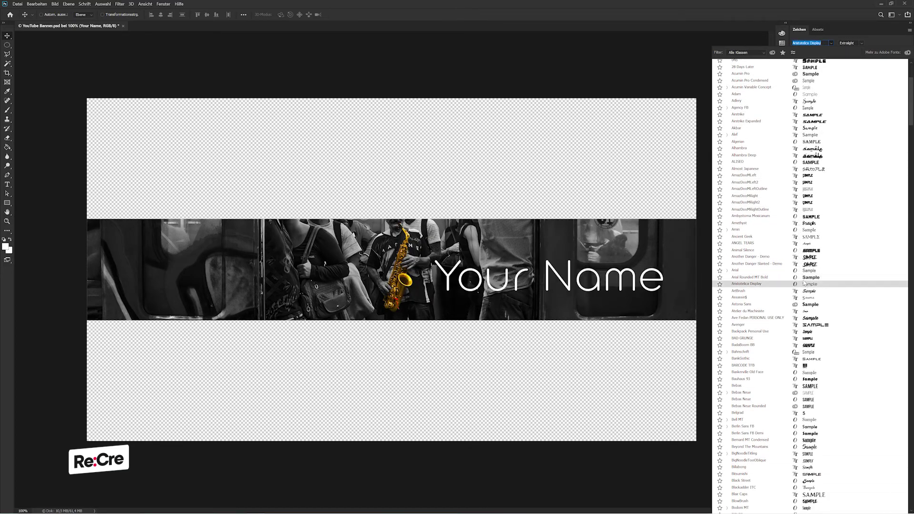
{"action": "scroll", "coordinate": [807, 300], "scroll_direction": "down", "scroll_amount": 3}
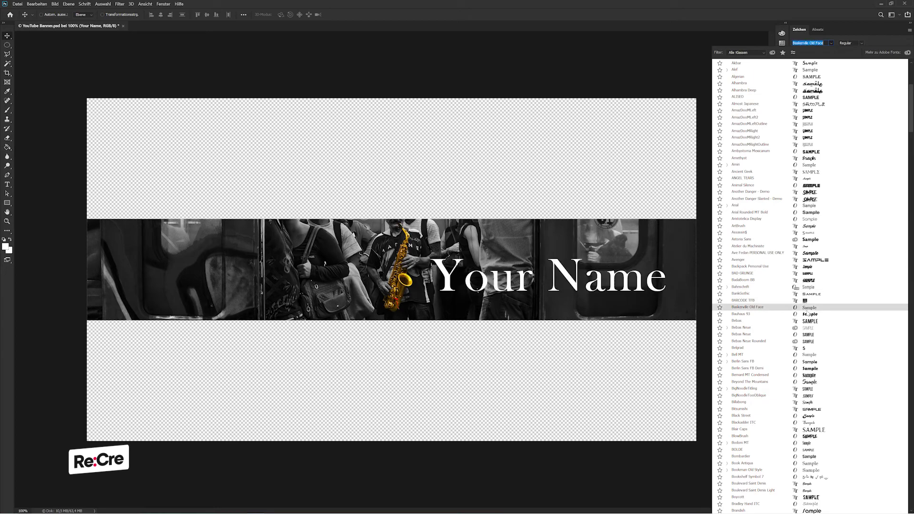
{"action": "scroll", "coordinate": [808, 325], "scroll_direction": "down", "scroll_amount": 3}
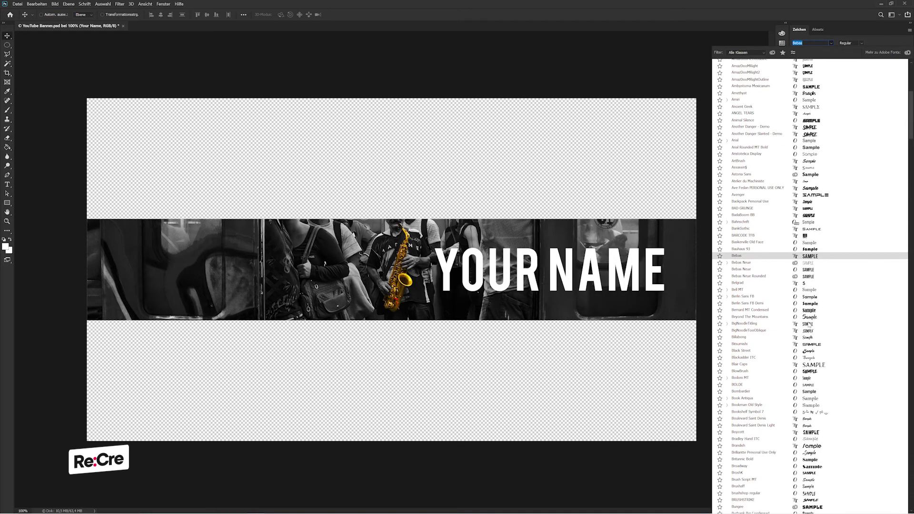
{"action": "scroll", "coordinate": [809, 304], "scroll_direction": "down", "scroll_amount": 3}
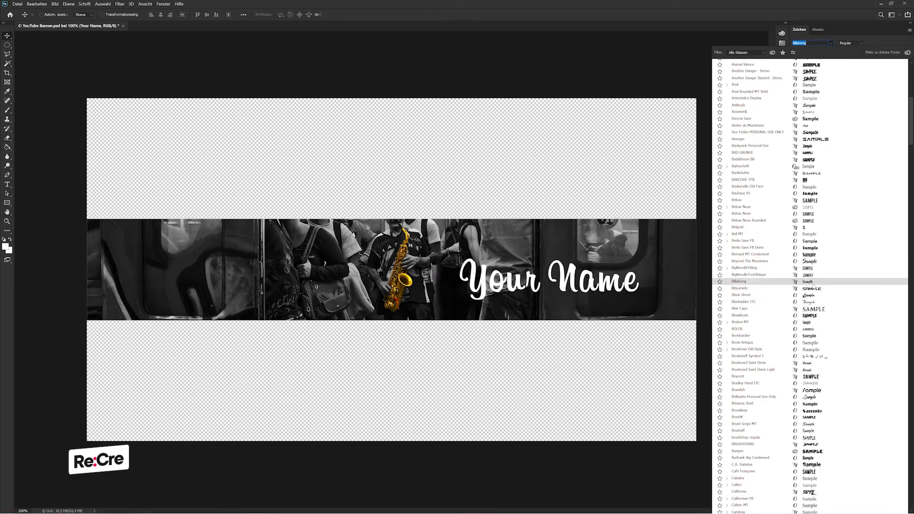
{"action": "left_click", "coordinate": [814, 214]}
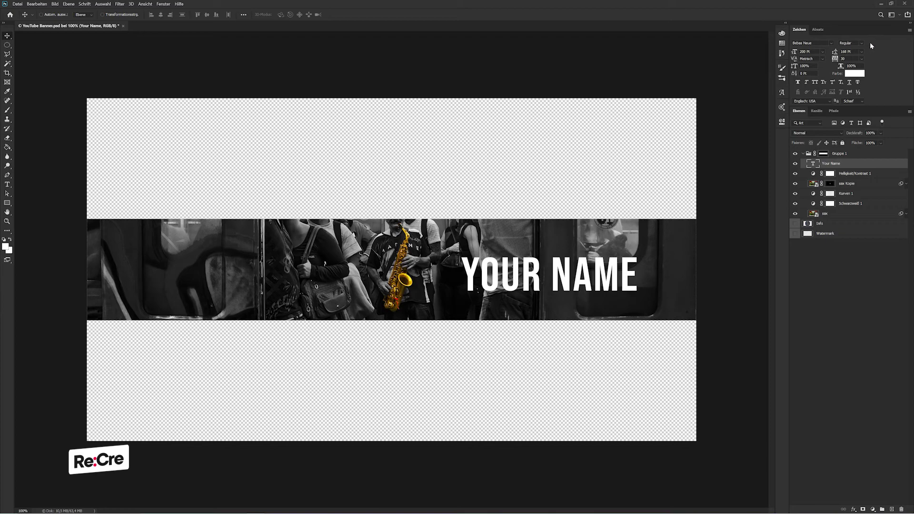
Step: Set tracking to 0 and size to 100 pt, then move the name closer to the saxophone
{"action": "left_click", "coordinate": [805, 253]}
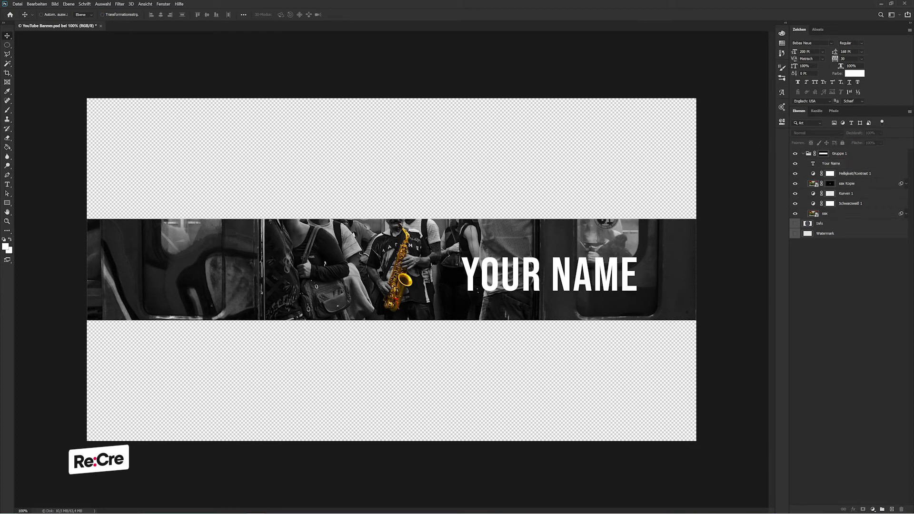
{"action": "left_click", "coordinate": [856, 163]}
{"action": "type", "text": "0"}
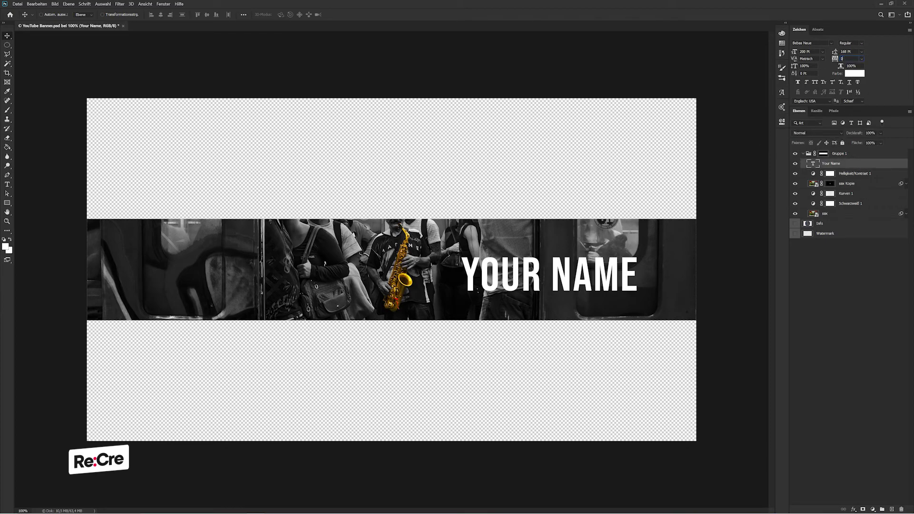
{"action": "key", "text": "Return"}
{"action": "left_click", "coordinate": [793, 54]}
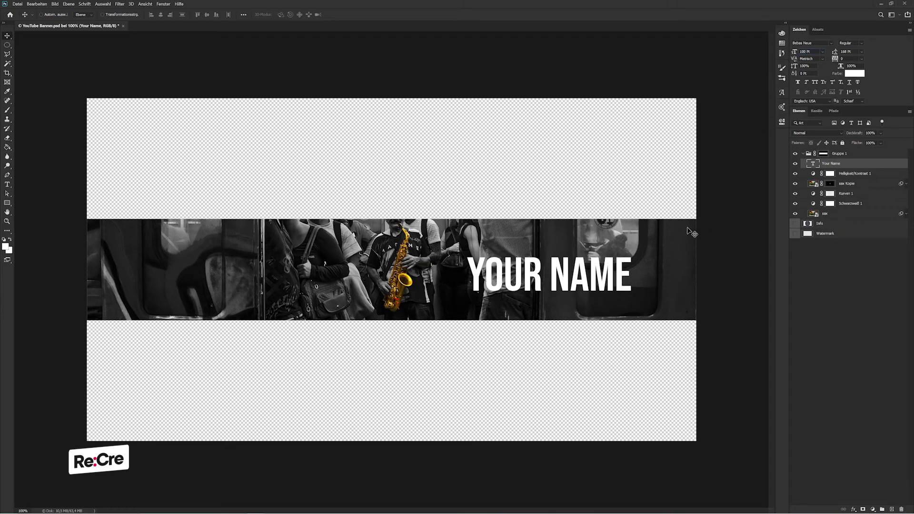
{"action": "key", "text": "Return"}
{"action": "mouse_move", "coordinate": [691, 232]}
{"action": "left_mouse_down"}
{"action": "mouse_move", "coordinate": [521, 278]}
{"action": "mouse_move", "coordinate": [521, 302]}
{"action": "left_mouse_up"}
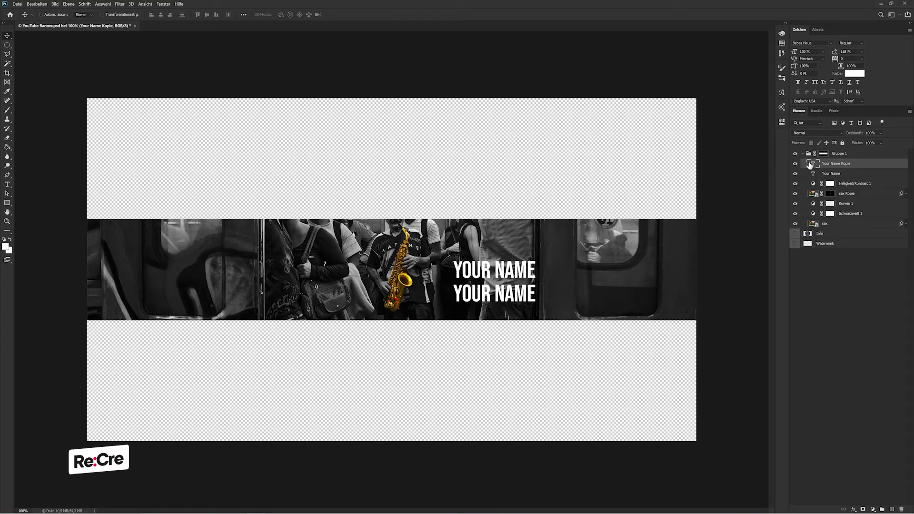
Step: Change the duplicated text line to 'SAXOPHONE PLAYER'
{"action": "double_click", "coordinate": [810, 165]}
{"action": "type", "text": "SAXO"}
{"action": "type", "text": "PHO"}
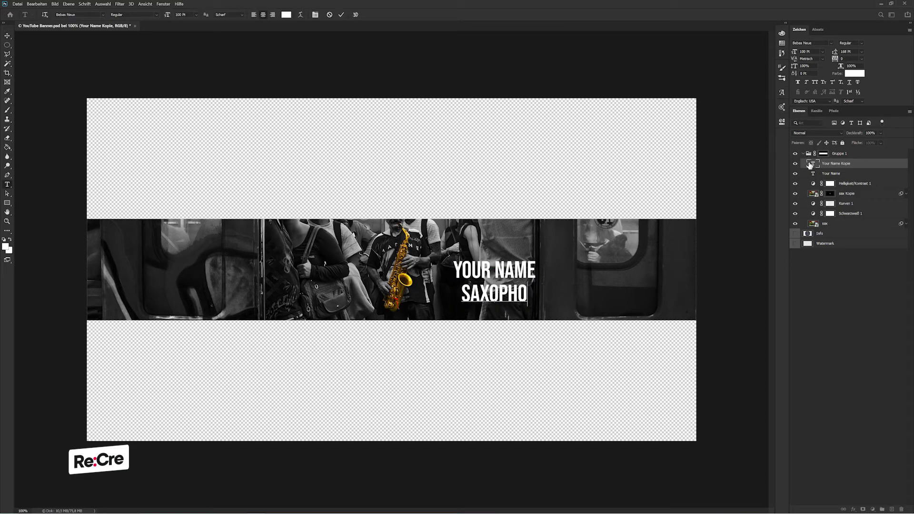
{"action": "type", "text": "NE PLAYER"}
{"action": "key", "text": "ctrl+Return"}
{"action": "key", "text": "v"}
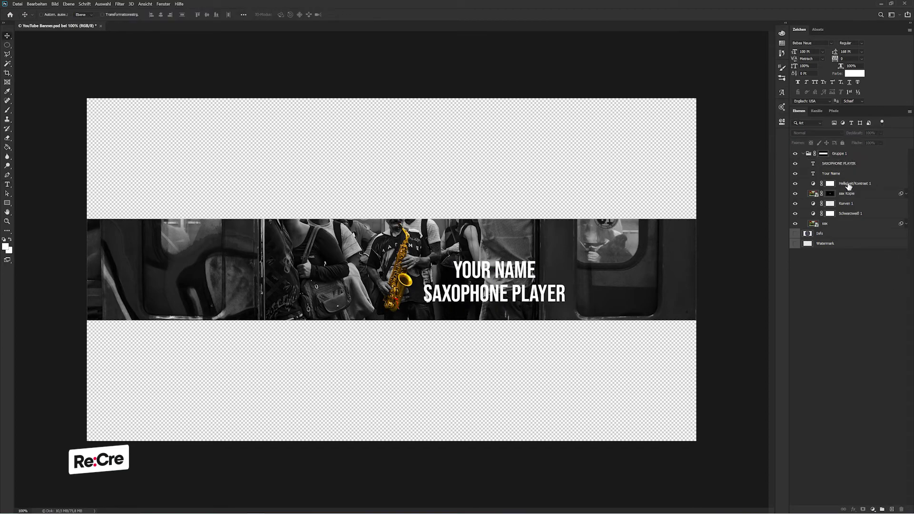
Step: Draw a rectangle over the label and place it beneath the text layer
{"action": "left_click", "coordinate": [8, 204]}
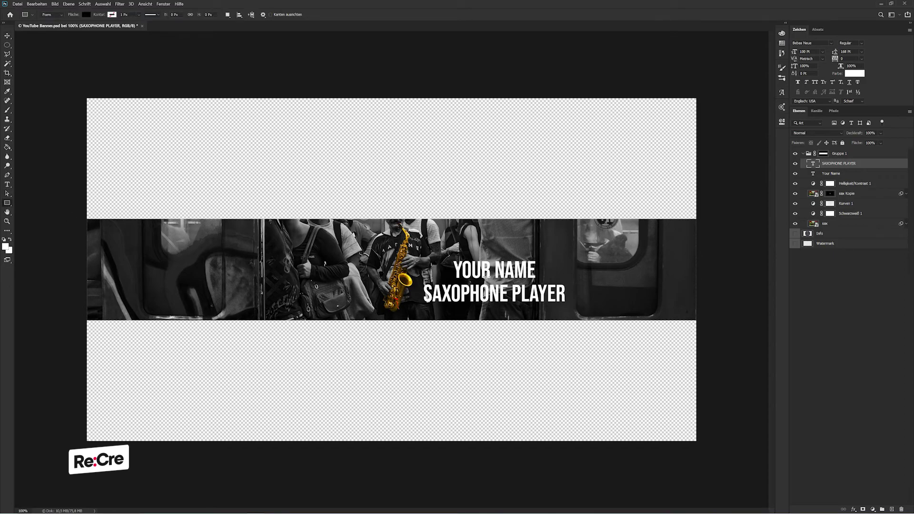
{"action": "left_click_drag", "start_coordinate": [419, 281], "coordinate": [575, 307]}
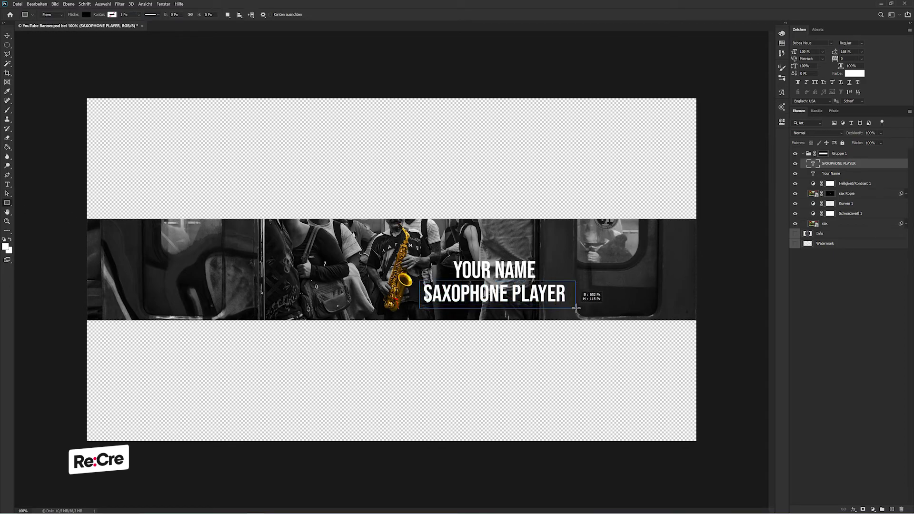
{"action": "left_click", "coordinate": [760, 119]}
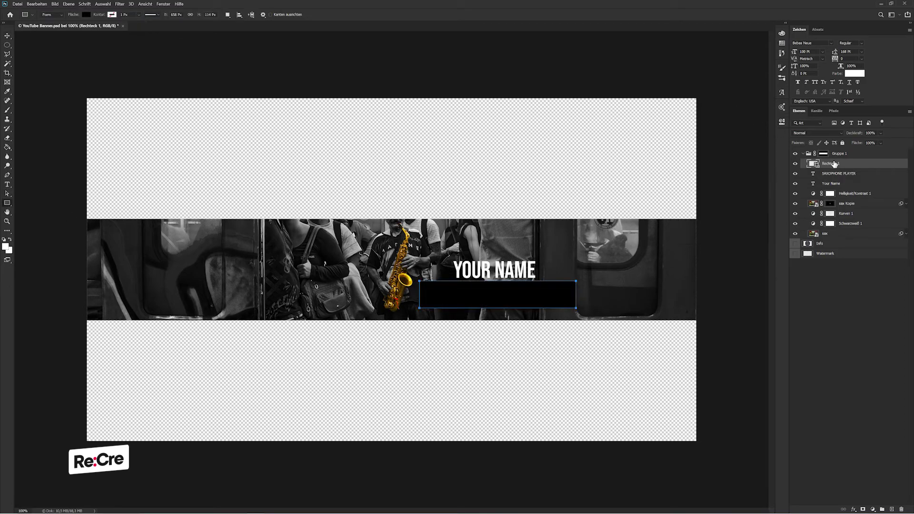
{"action": "key", "text": "v"}
{"action": "left_click_drag", "start_coordinate": [831, 163], "coordinate": [838, 179]}
Step: Fill the rectangle with a gold sampled from the saxophone, after trying ff8a00
{"action": "double_click", "coordinate": [813, 173]}
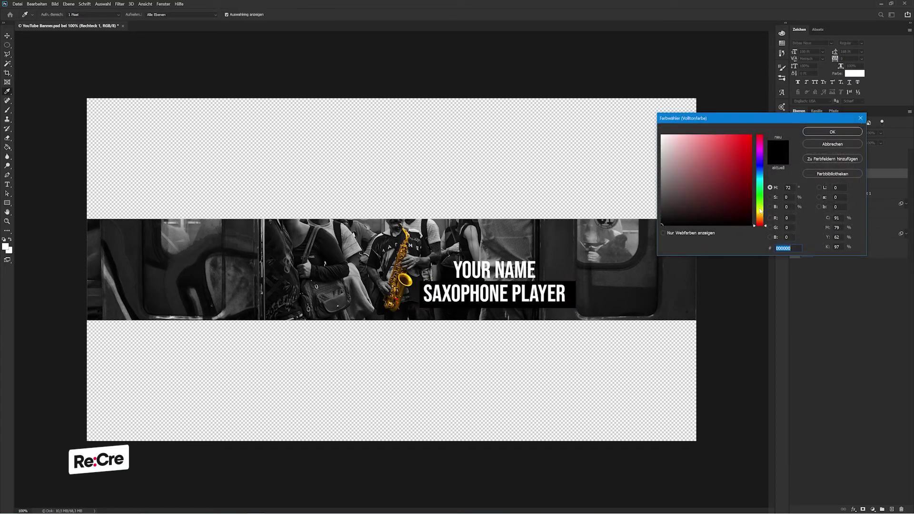
{"action": "left_click", "coordinate": [760, 217]}
{"action": "type", "text": "ff8a00"}
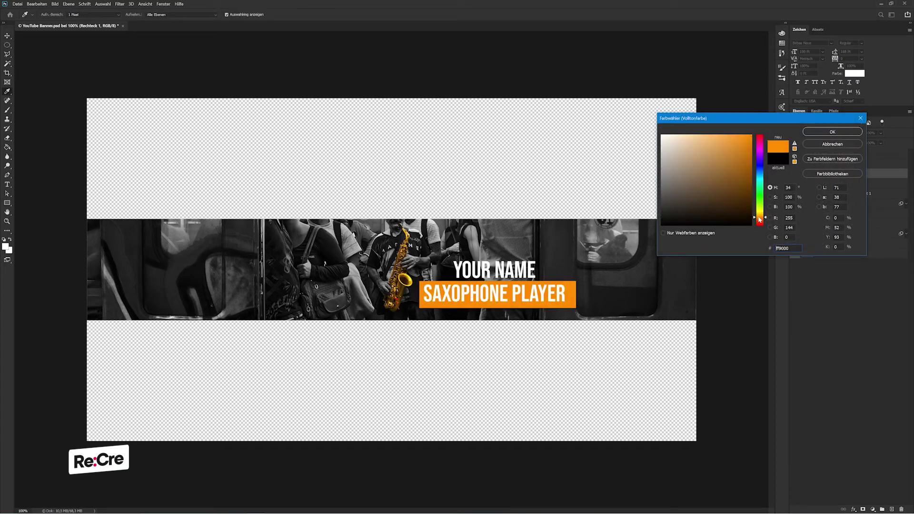
{"action": "left_click", "coordinate": [411, 281]}
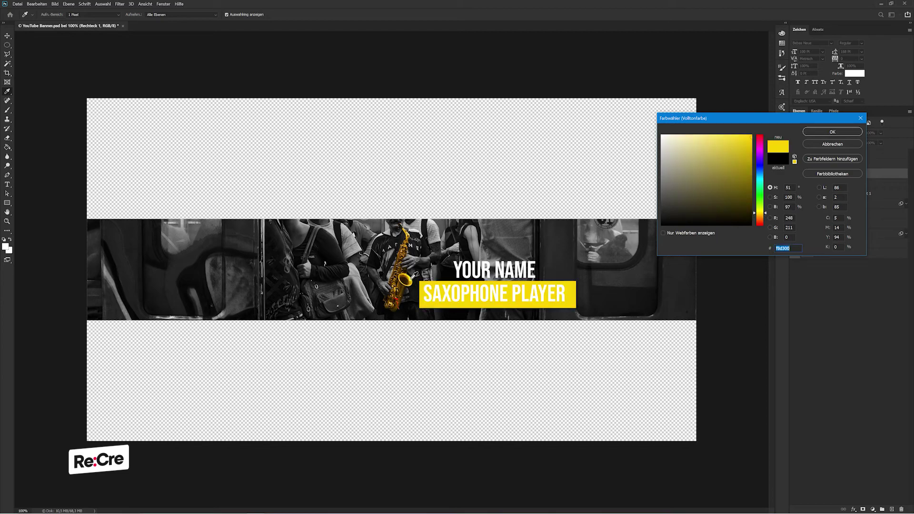
{"action": "left_click", "coordinate": [413, 278]}
{"action": "left_click", "coordinate": [415, 278]}
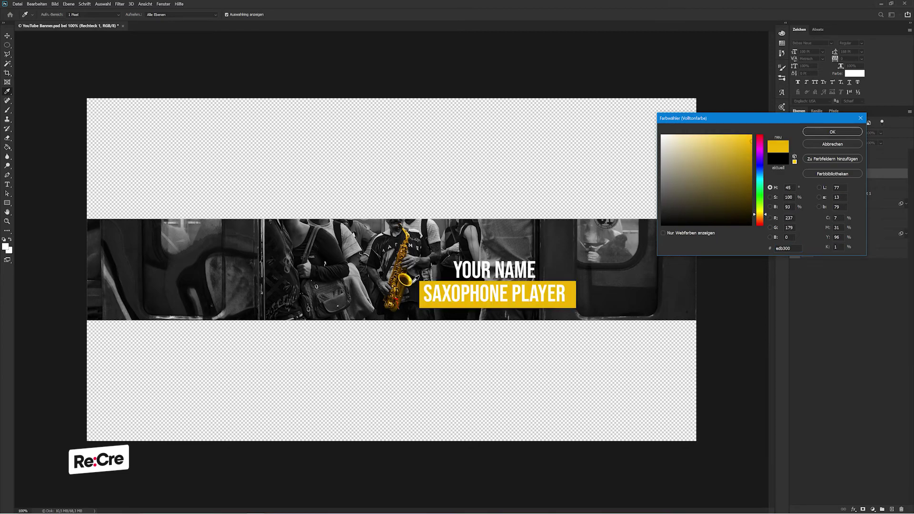
{"action": "key", "text": "Return"}
Step: Centre-align the label text with its rectangle and move both left of the saxophone
{"action": "left_click", "coordinate": [842, 163], "text": "shift"}
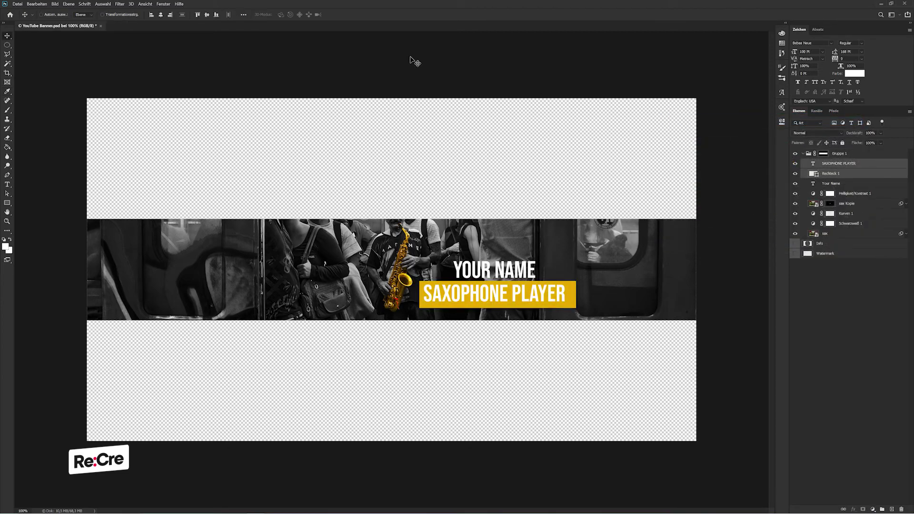
{"action": "left_click", "coordinate": [206, 15]}
{"action": "left_click", "coordinate": [159, 15]}
{"action": "left_click_drag", "start_coordinate": [448, 264], "coordinate": [230, 244]}
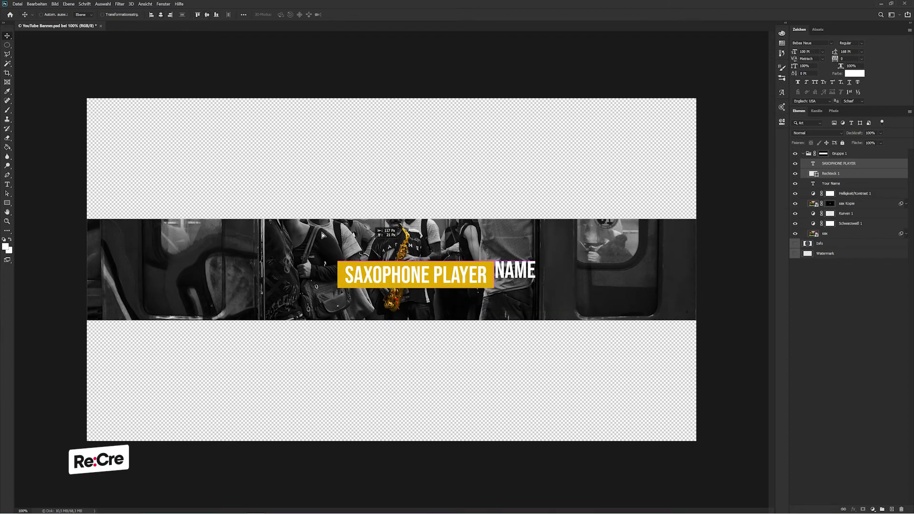
Step: Resize the gold rectangle to fit snugly around the text
{"action": "left_click", "coordinate": [831, 173]}
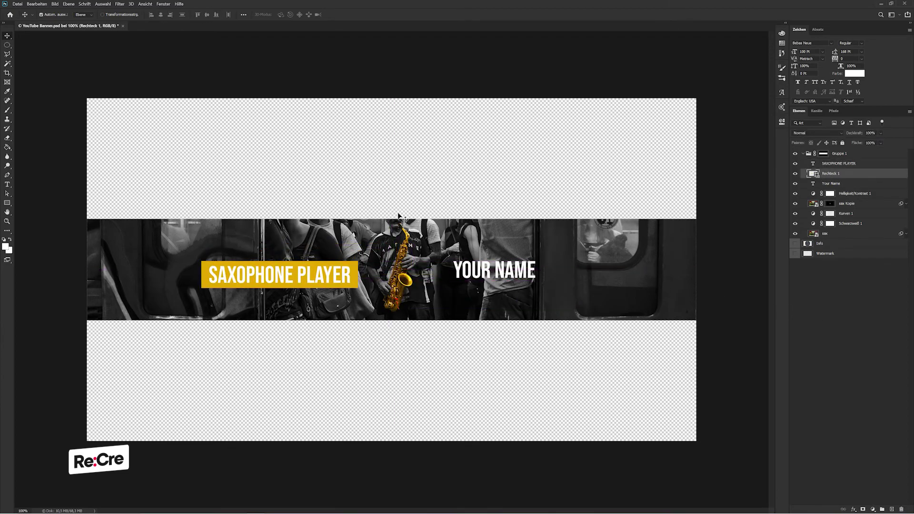
{"action": "key", "text": "ctrl+t"}
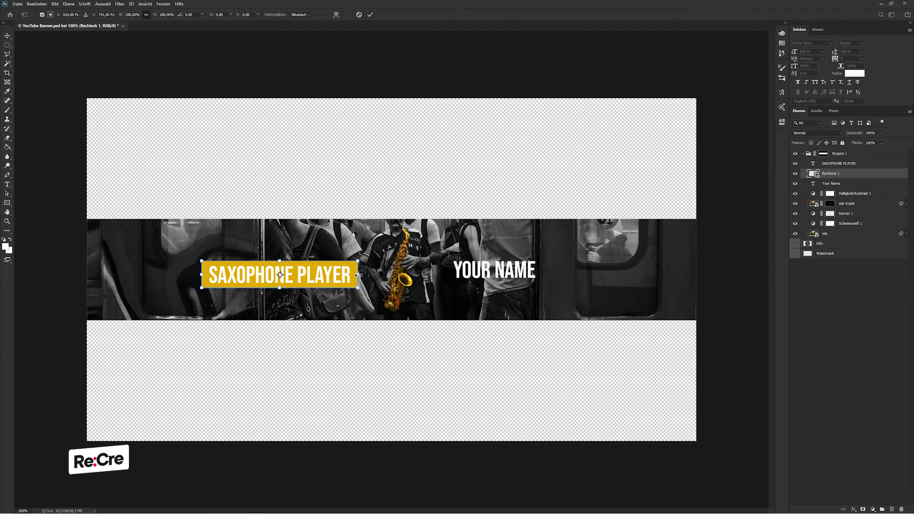
{"action": "left_click_drag", "start_coordinate": [358, 275], "coordinate": [355, 275]}
{"action": "left_click_drag", "start_coordinate": [280, 260], "coordinate": [280, 258]}
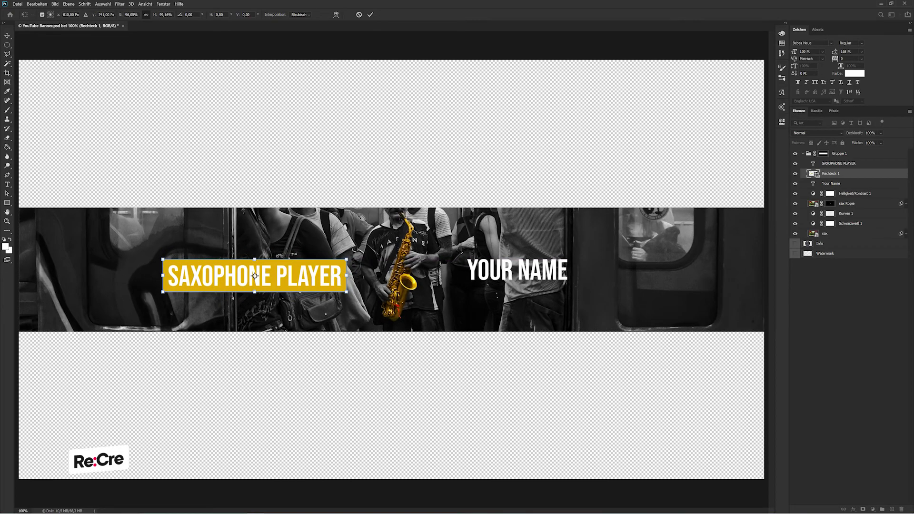
{"action": "key", "text": "ctrl+plus"}
{"action": "key", "text": "ctrl+plus"}
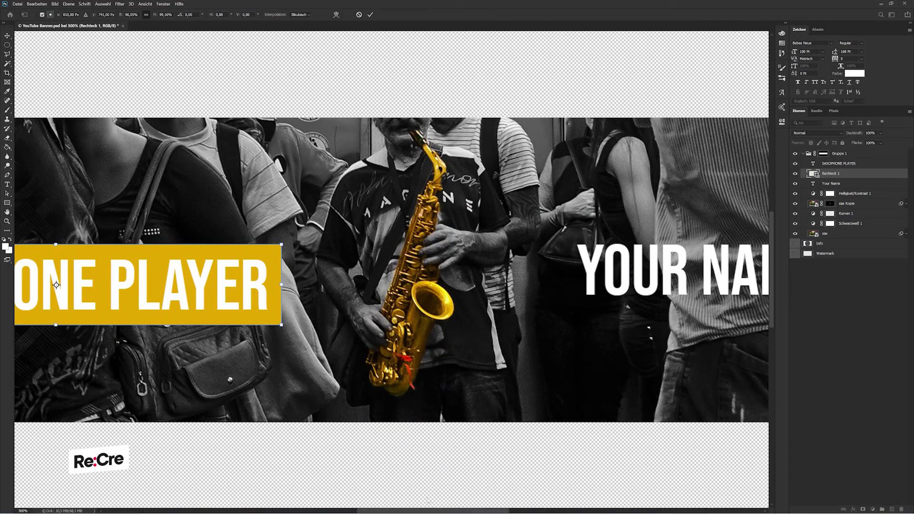
{"action": "left_click_drag", "start_coordinate": [428, 510], "coordinate": [356, 510]}
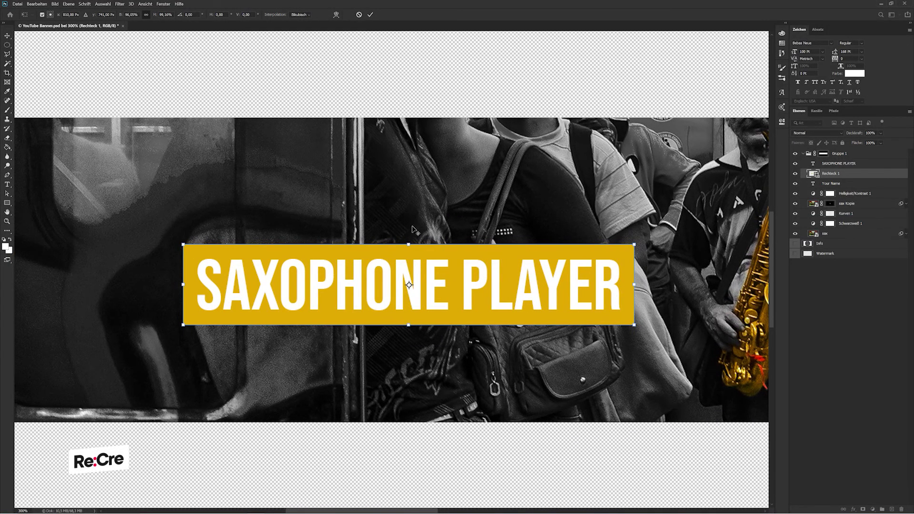
{"action": "left_click_drag", "start_coordinate": [406, 246], "coordinate": [406, 241]}
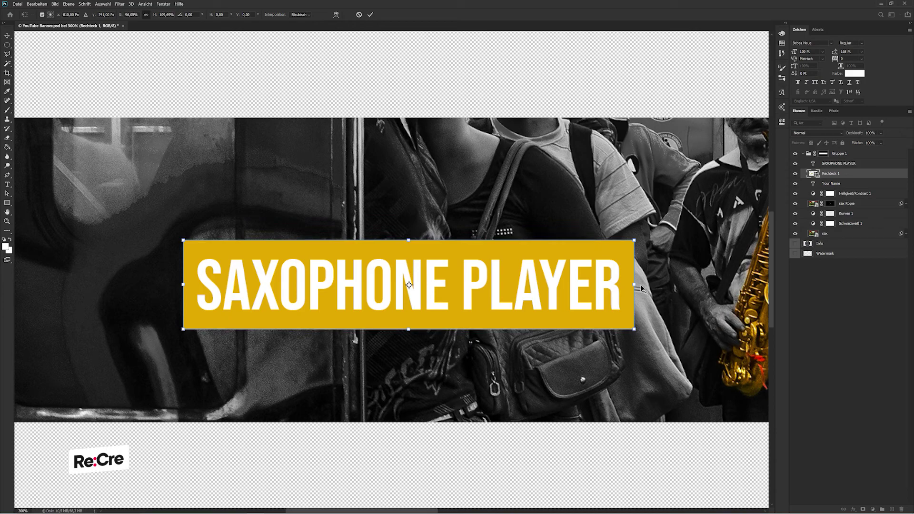
{"action": "left_click_drag", "start_coordinate": [634, 284], "coordinate": [641, 284]}
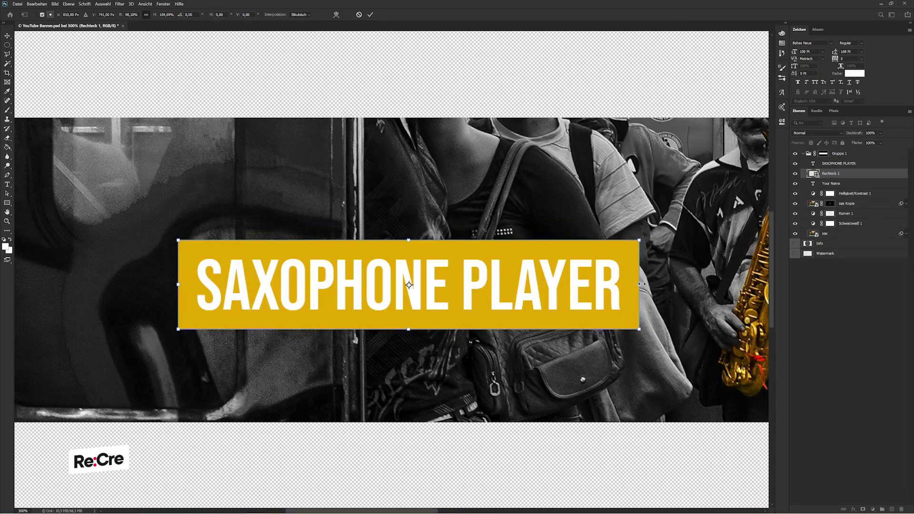
{"action": "key", "text": "Return"}
{"action": "key", "text": "ctrl+0"}
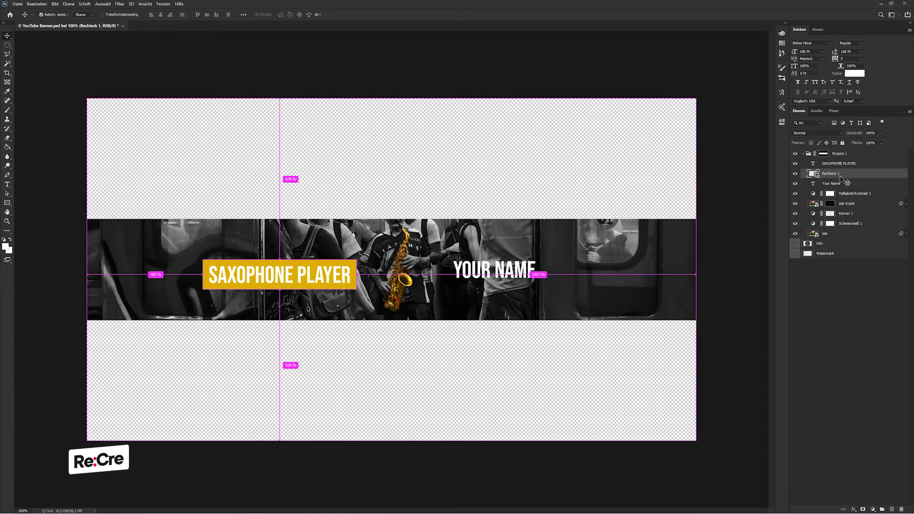
Step: Scale down the SAXOPHONE PLAYER label with its bar and nudge it under YOUR NAME
{"action": "left_click", "coordinate": [838, 164], "text": "ctrl"}
{"action": "key", "text": "ctrl+t"}
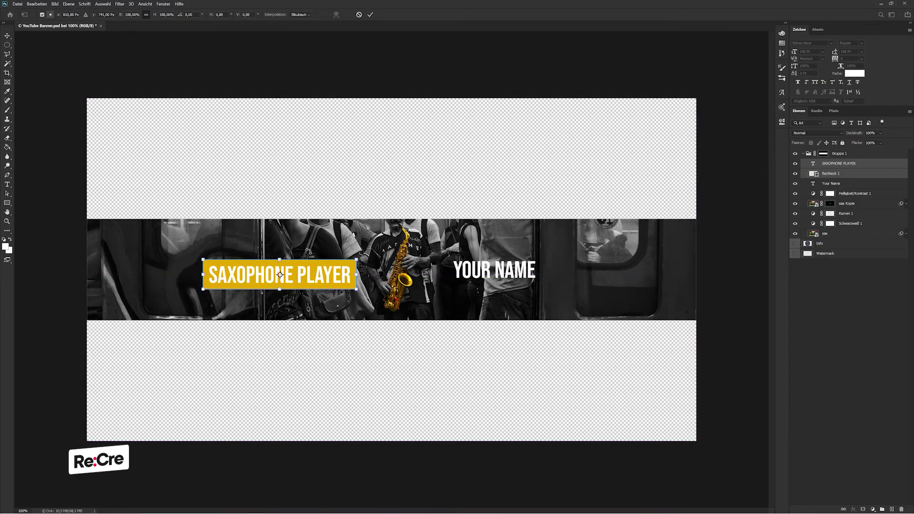
{"action": "mouse_move", "coordinate": [356, 259]}
{"action": "left_mouse_down"}
{"action": "mouse_move", "coordinate": [302, 269]}
{"action": "mouse_move", "coordinate": [459, 307]}
{"action": "mouse_move", "coordinate": [495, 289]}
{"action": "left_mouse_up"}
{"action": "key", "text": "Return"}
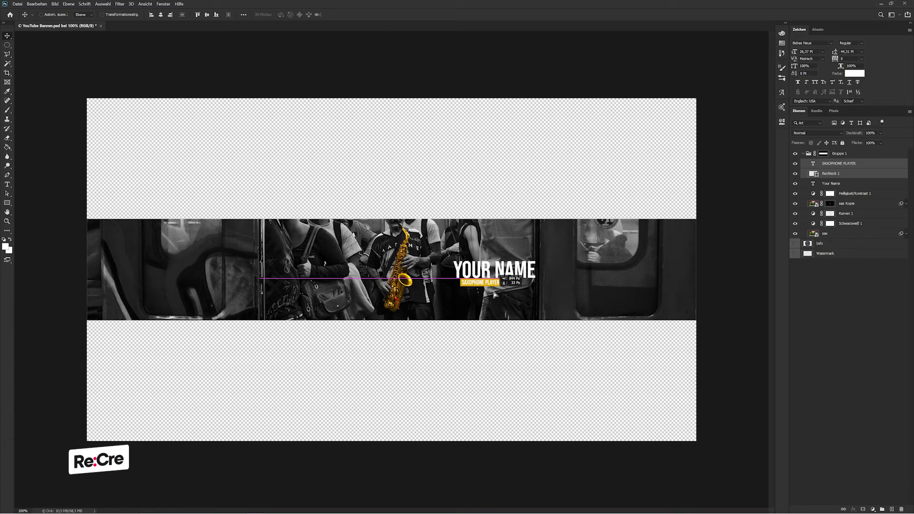
{"action": "key", "text": "ctrl+plus"}
{"action": "scroll", "coordinate": [500, 300], "scroll_direction": "up", "scroll_amount": 3}
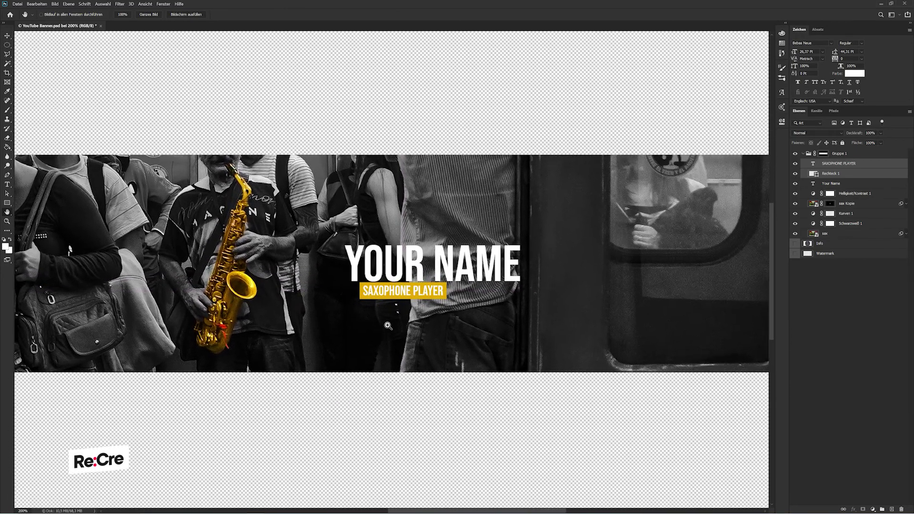
Step: Make the yellow bar slightly taller and wider around the text
{"action": "left_click", "coordinate": [840, 171]}
{"action": "key", "text": "ctrl+plus"}
{"action": "key", "text": "ctrl+plus"}
{"action": "key", "text": "ctrl+plus"}
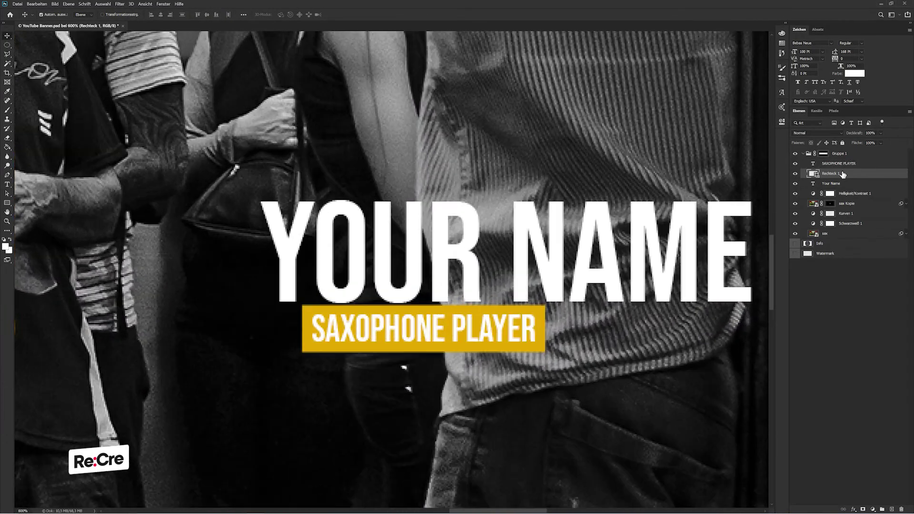
{"action": "key", "text": "ctrl+t"}
{"action": "left_click_drag", "start_coordinate": [423, 305], "coordinate": [423, 302]}
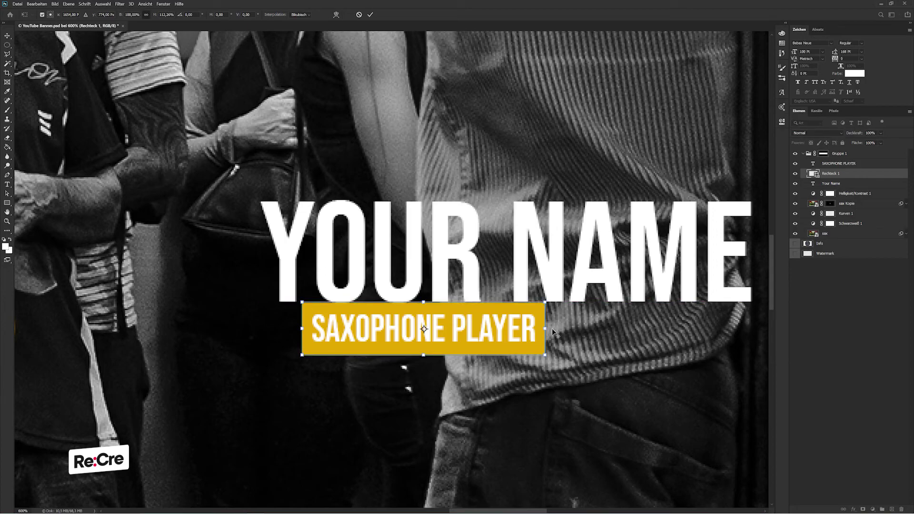
{"action": "left_click_drag", "start_coordinate": [546, 328], "coordinate": [552, 328]}
{"action": "key", "text": "Return"}
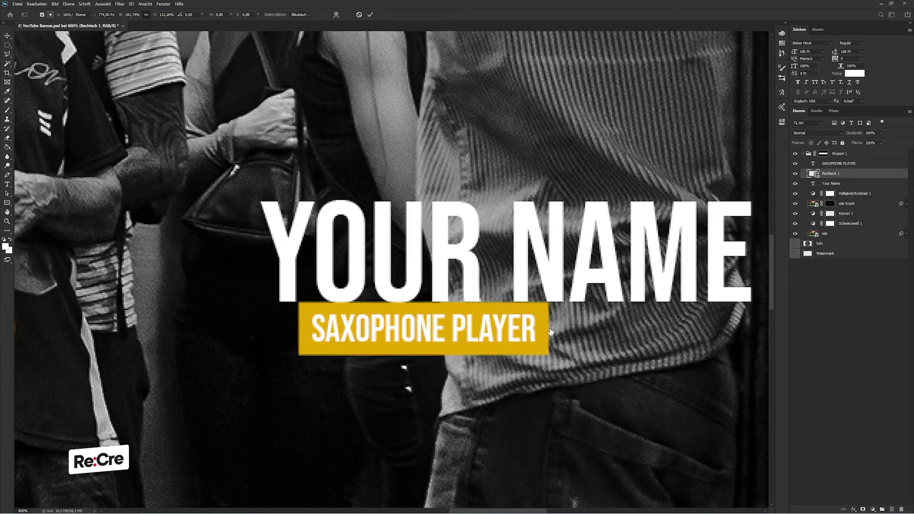
{"action": "key", "text": "ctrl+minus"}
{"action": "key", "text": "ctrl+minus"}
Step: Group the label text and bar as Gruppe 2, centred horizontally on YOUR NAME and stacked above it
{"action": "left_click", "coordinate": [847, 164], "text": "shift"}
{"action": "key", "text": "ctrl+g"}
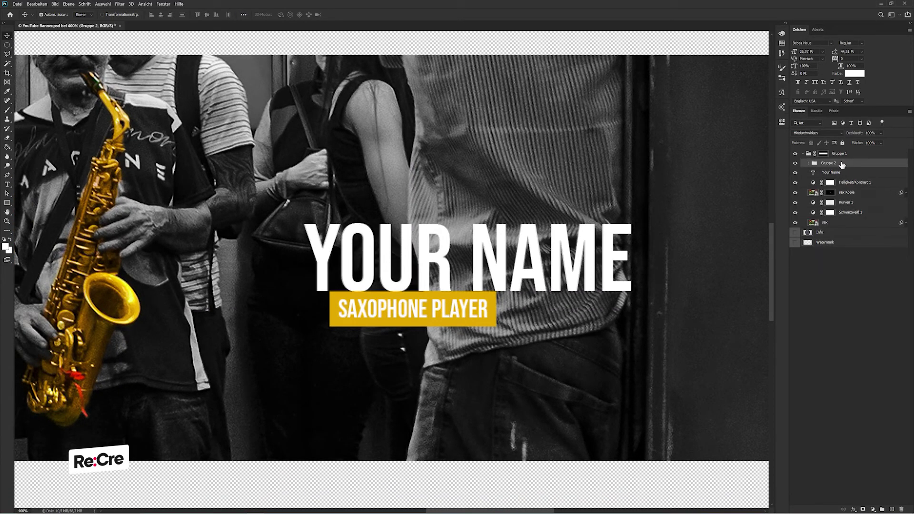
{"action": "left_click", "coordinate": [830, 164], "text": "ctrl"}
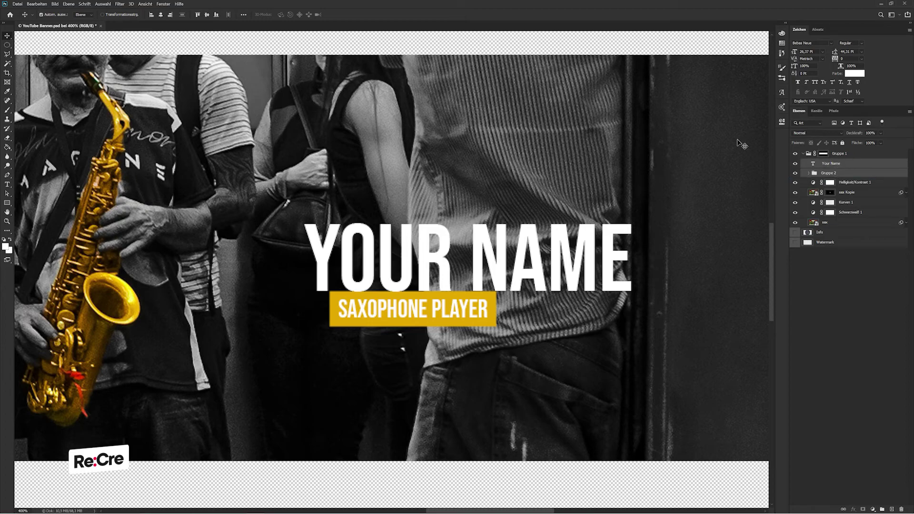
{"action": "left_click", "coordinate": [150, 15]}
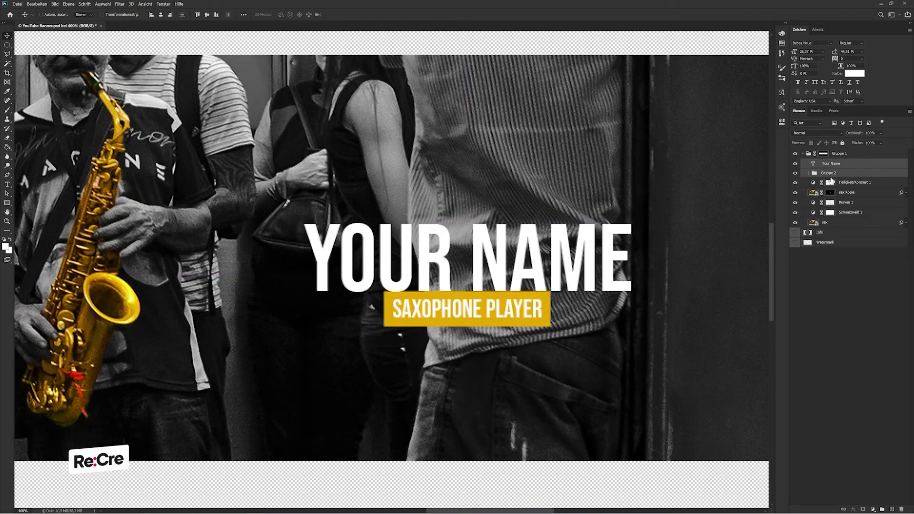
{"action": "left_click", "coordinate": [833, 173]}
{"action": "left_click_drag", "start_coordinate": [845, 175], "coordinate": [843, 162]}
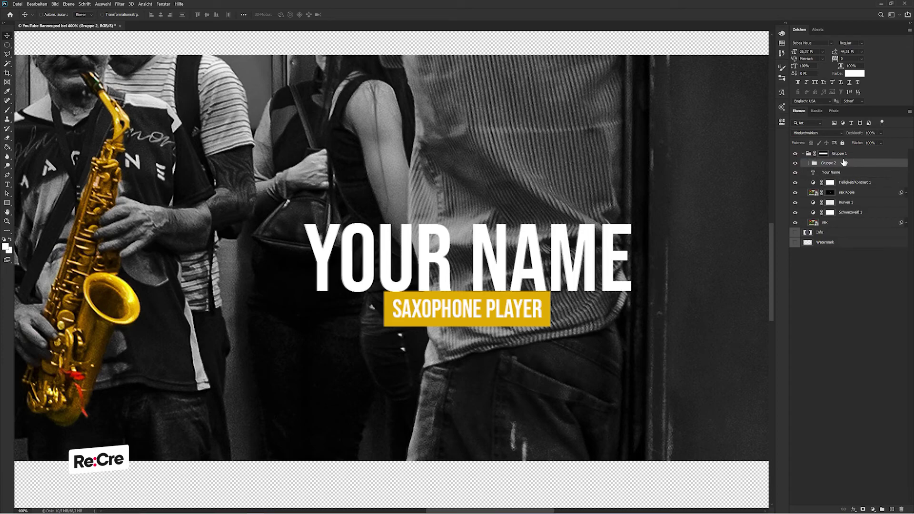
{"action": "key", "text": "shift+Up"}
Step: Nudge the label up over YOUR NAME, shrink it, and centre it vertically on the title
{"action": "key", "text": "ctrl+0"}
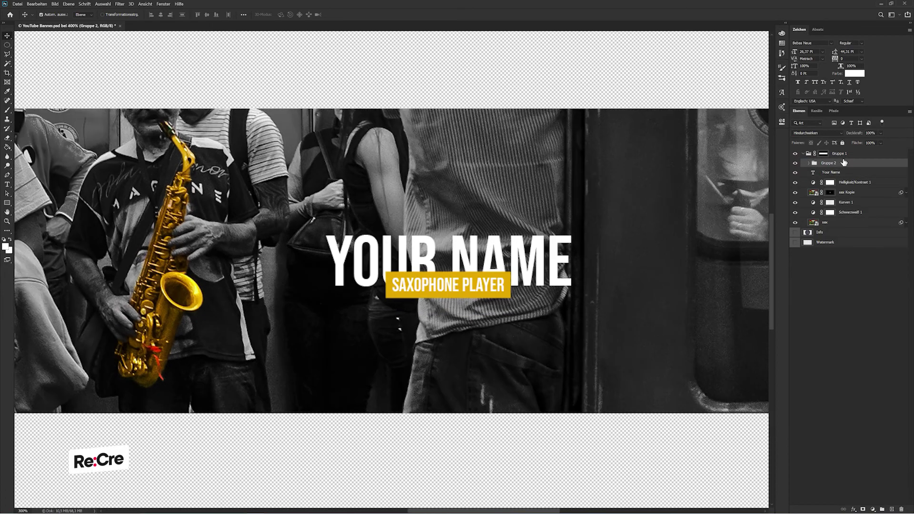
{"action": "key", "text": "shift+Up"}
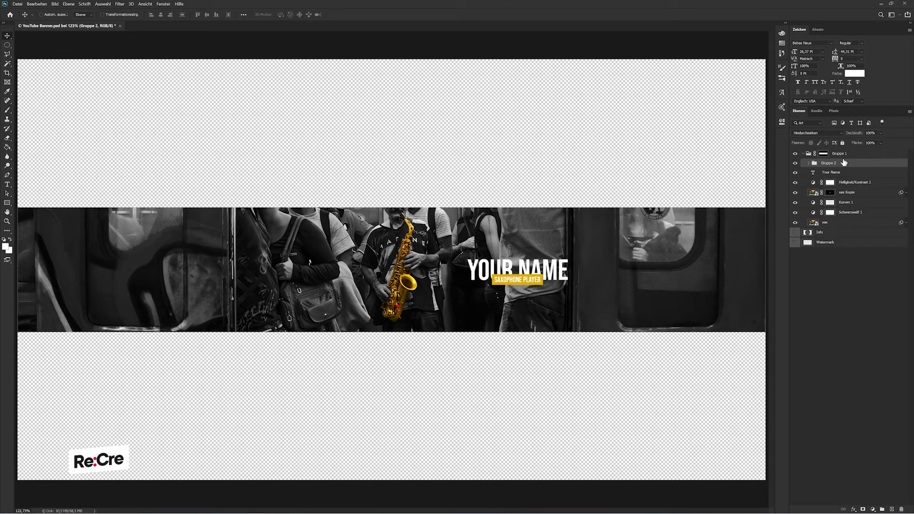
{"action": "key", "text": "shift+Up"}
{"action": "scroll", "coordinate": [519, 276], "scroll_direction": "up", "scroll_amount": 5}
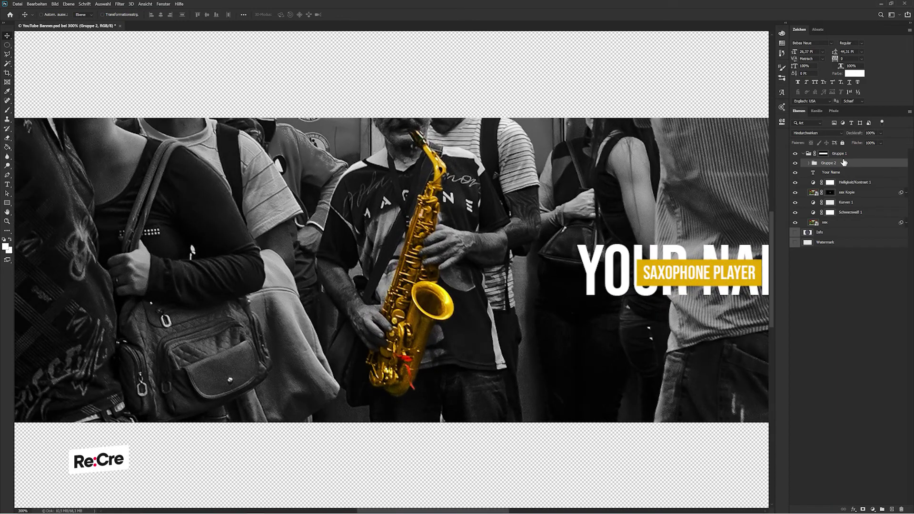
{"action": "key", "text": "ctrl+t"}
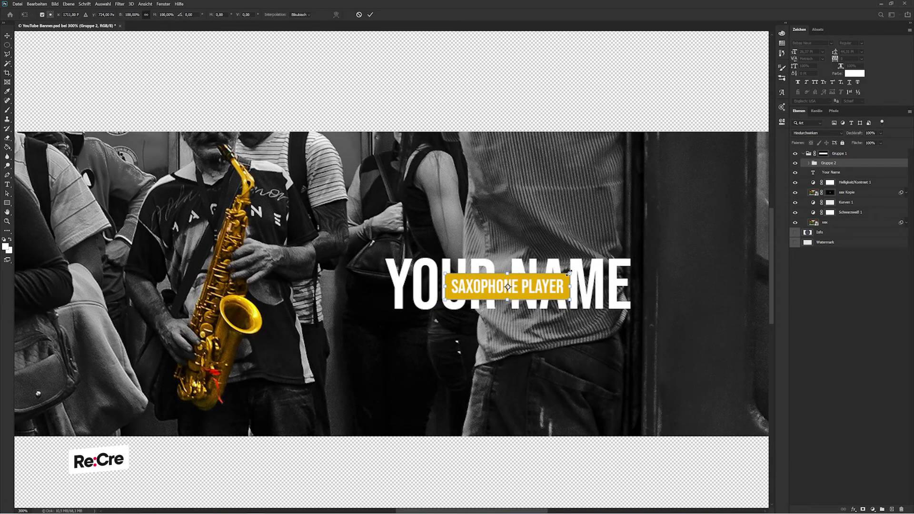
{"action": "left_click_drag", "start_coordinate": [569, 273], "coordinate": [549, 280]}
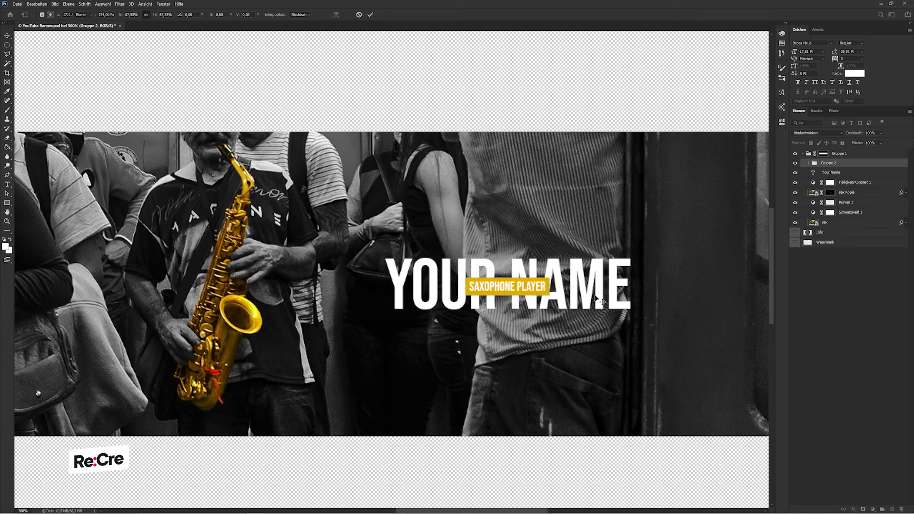
{"action": "key", "text": "Return"}
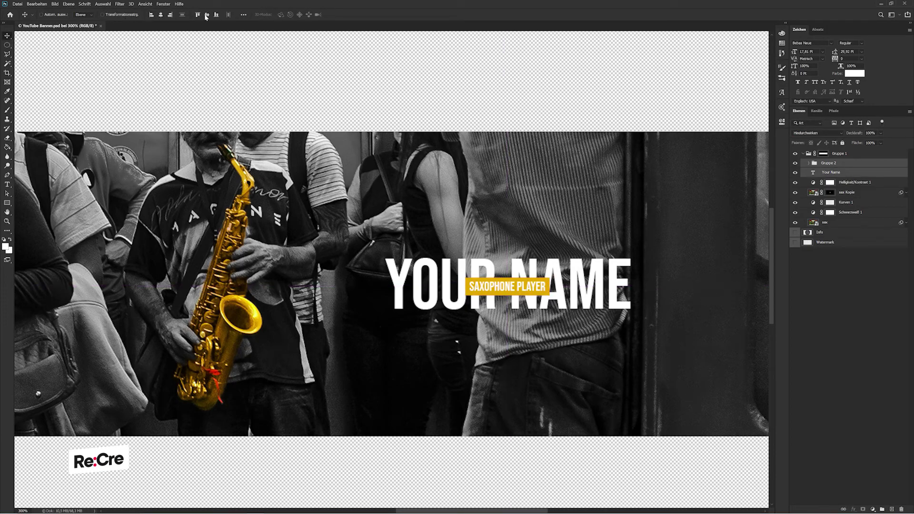
{"action": "left_click", "coordinate": [206, 15]}
Step: Enlarge the YOUR NAME title and reposition the title and label beside the saxophonist
{"action": "key", "text": "ctrl+minus"}
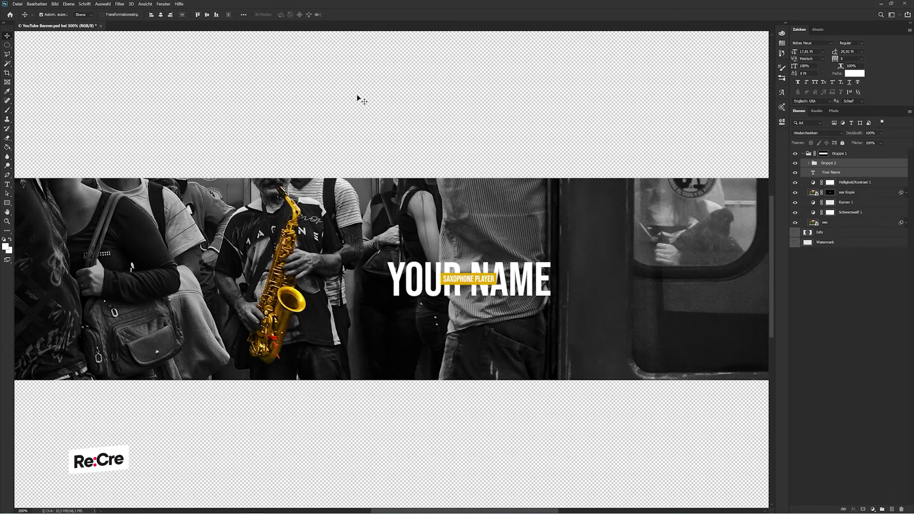
{"action": "key", "text": "ctrl+minus"}
{"action": "left_click_drag", "start_coordinate": [539, 248], "coordinate": [648, 206]}
{"action": "key", "text": "ctrl+t"}
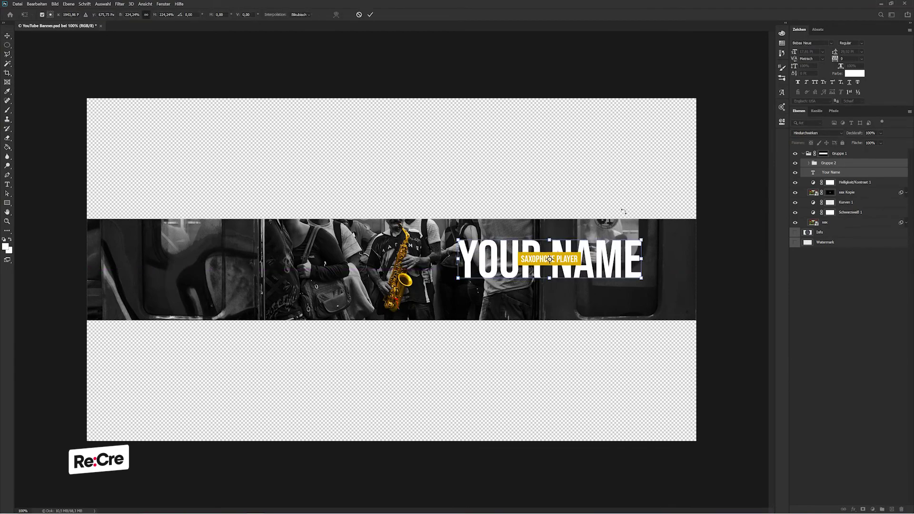
{"action": "key", "text": "Return"}
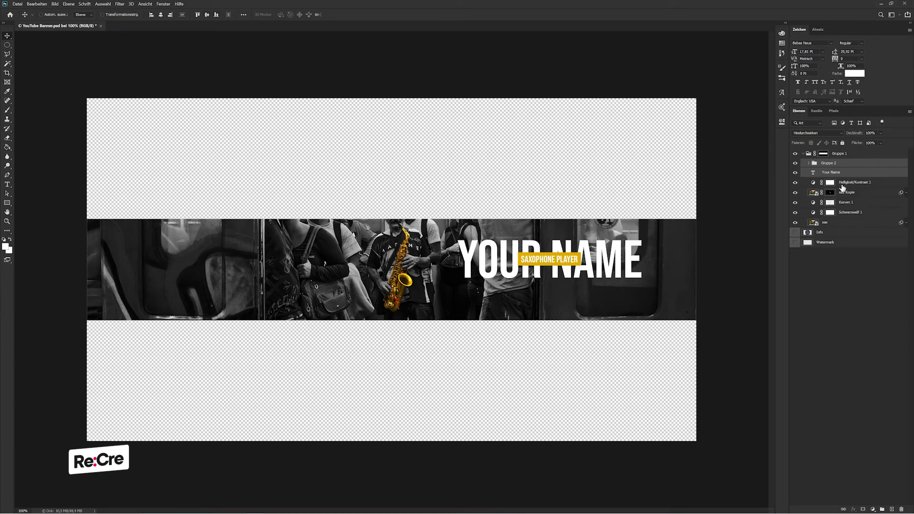
{"action": "left_click_drag", "start_coordinate": [610, 263], "coordinate": [597, 271]}
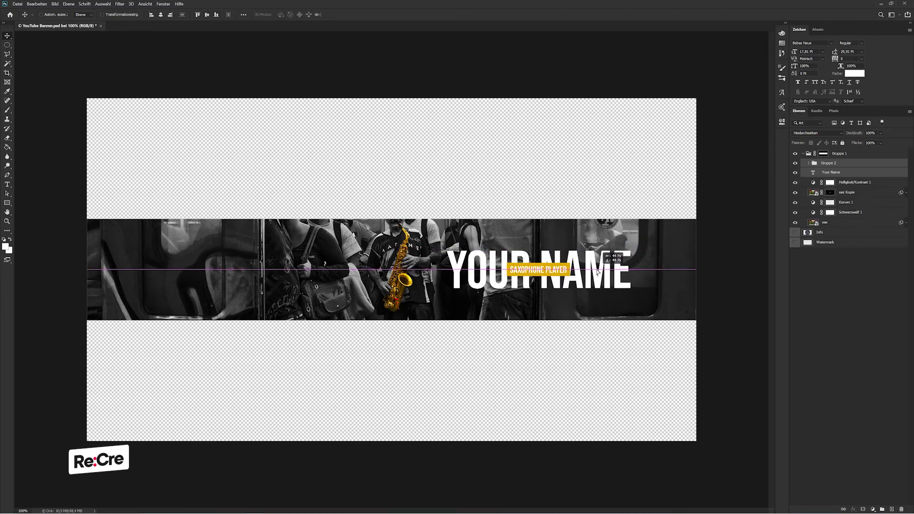
Step: Shrink the SAXOPHONE PLAYER label group once more
{"action": "left_click", "coordinate": [845, 166]}
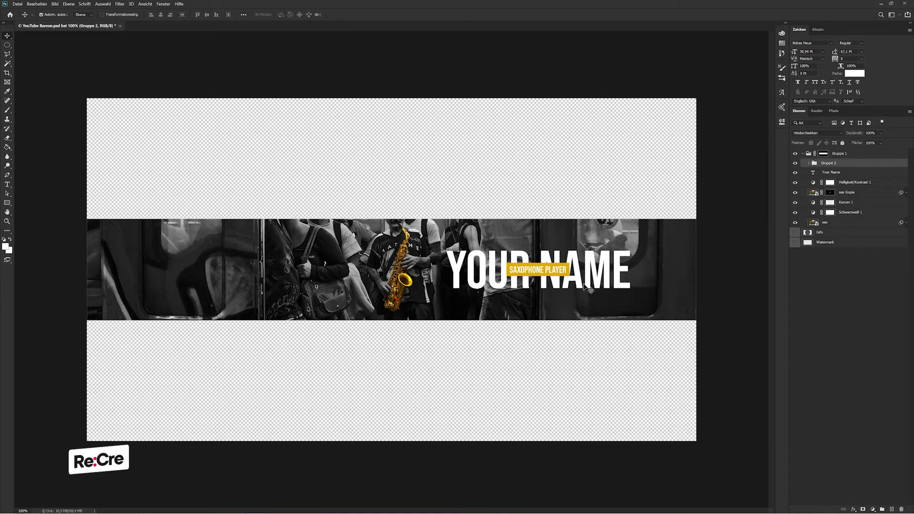
{"action": "key", "text": "ctrl+t"}
{"action": "mouse_move", "coordinate": [570, 276]}
{"action": "left_mouse_down"}
{"action": "mouse_move", "coordinate": [558, 275]}
{"action": "mouse_move", "coordinate": [571, 262]}
{"action": "left_mouse_up"}
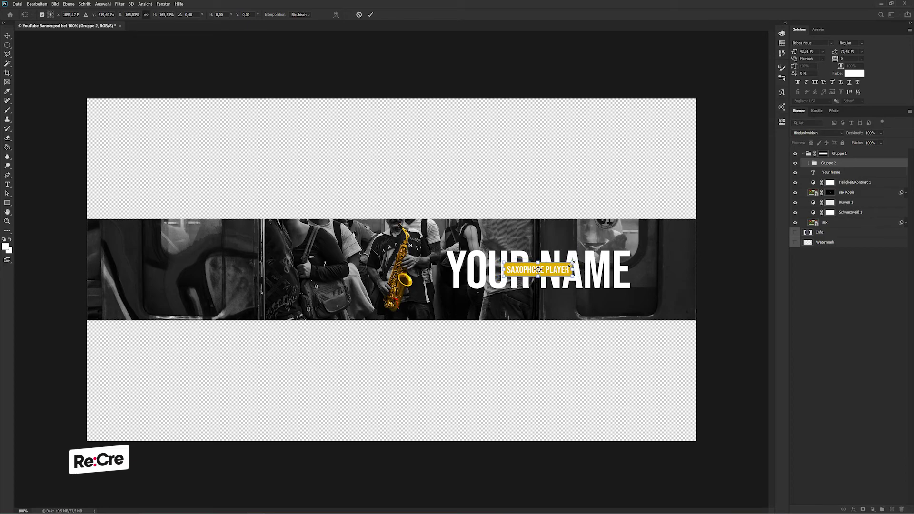
{"action": "key", "text": "Return"}
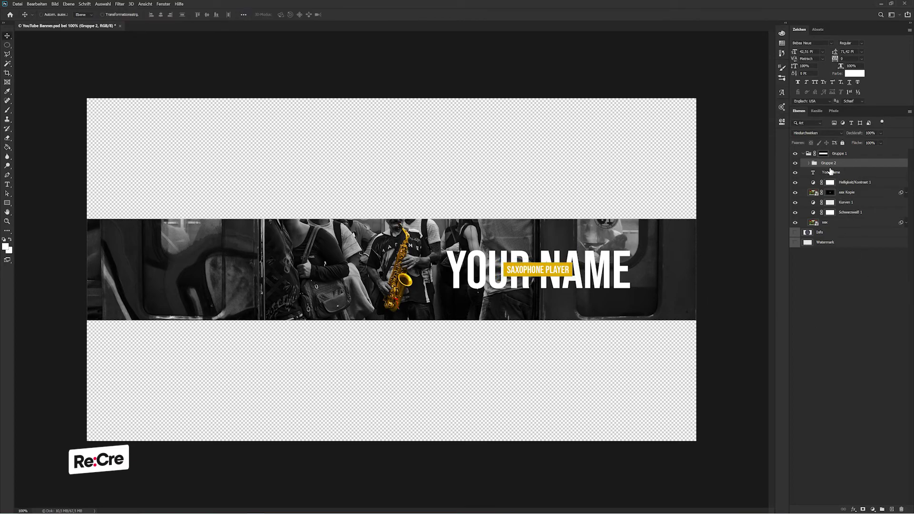
Step: Select the sax and sax Kopie photo layers and start transforming them
{"action": "left_click", "coordinate": [840, 222]}
{"action": "left_click", "coordinate": [846, 193], "text": "ctrl"}
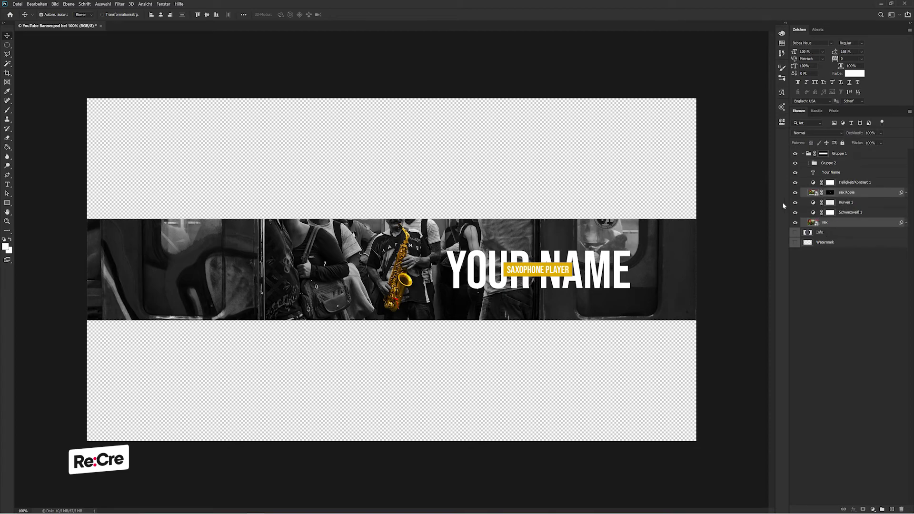
{"action": "key", "text": "ctrl+t"}
Step: Enlarge the saxophone photo and fine-tune its horizontal position in the banner
{"action": "key", "text": "Return"}
{"action": "key", "text": "ctrl+minus"}
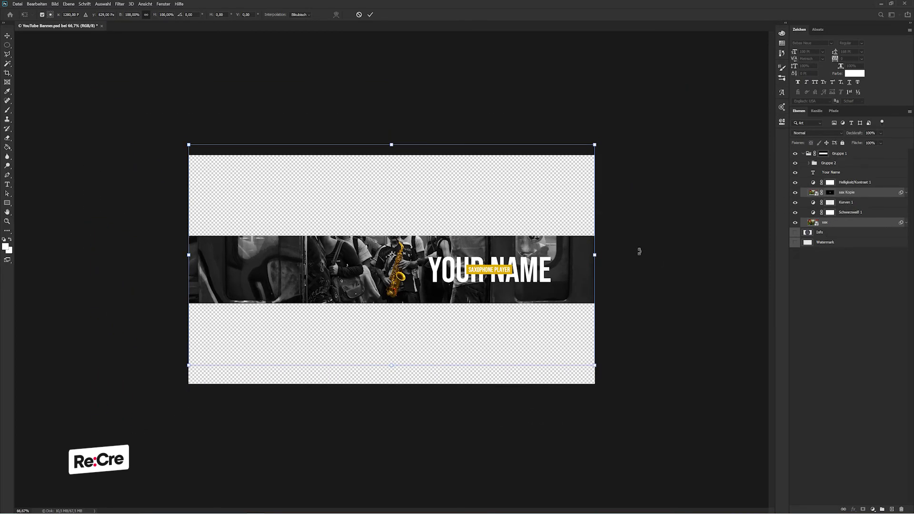
{"action": "left_click_drag", "start_coordinate": [595, 255], "coordinate": [646, 256]}
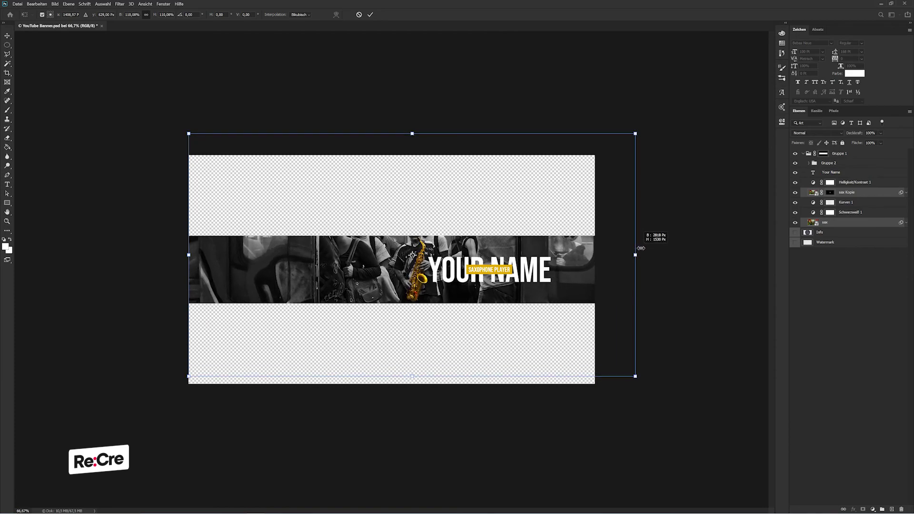
{"action": "key", "text": "Return"}
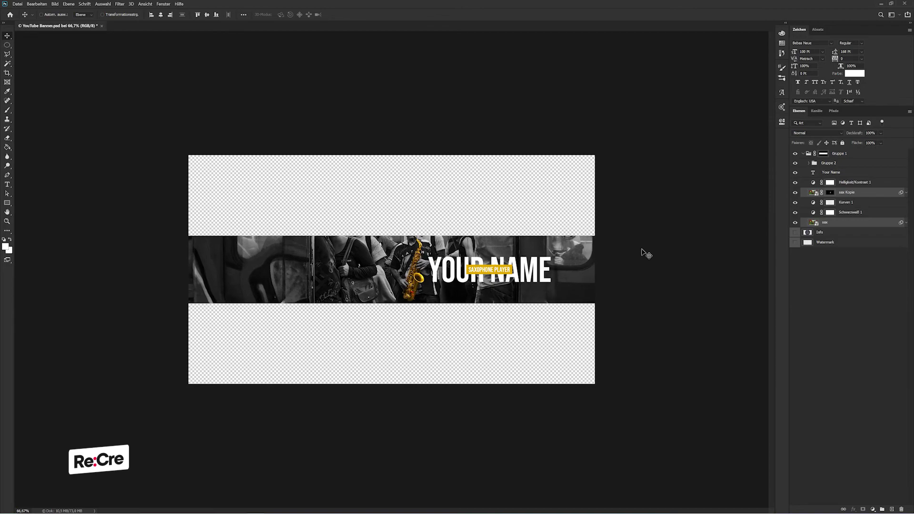
{"action": "key", "text": "shift+Left"}
{"action": "key", "text": "shift+Left"}
{"action": "key", "text": "shift+Left"}
{"action": "key", "text": "shift+Left"}
{"action": "key", "text": "shift+Left"}
{"action": "key", "text": "shift+Left"}
{"action": "key", "text": "shift+Left"}
{"action": "key", "text": "shift+Left"}
{"action": "key", "text": "shift+Left"}
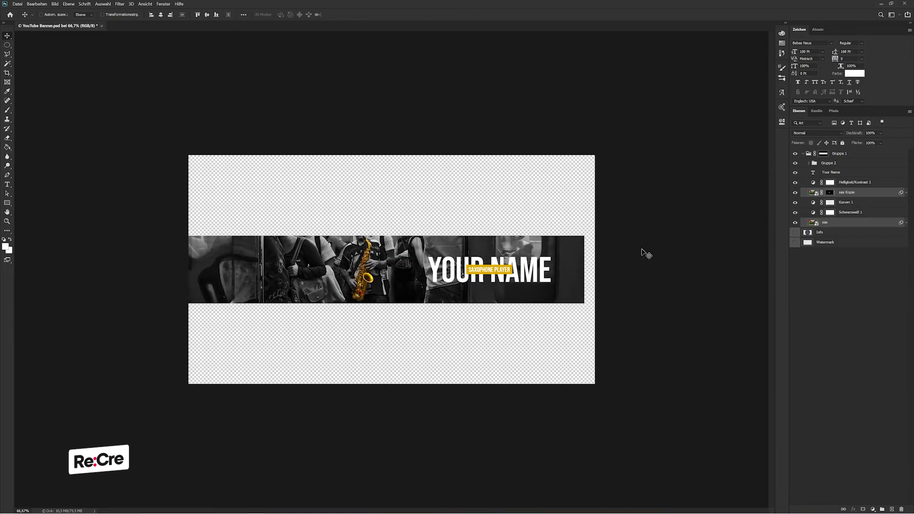
{"action": "key", "text": "shift+Right"}
{"action": "key", "text": "shift+Right"}
{"action": "key", "text": "shift+Right"}
{"action": "key", "text": "shift+Right"}
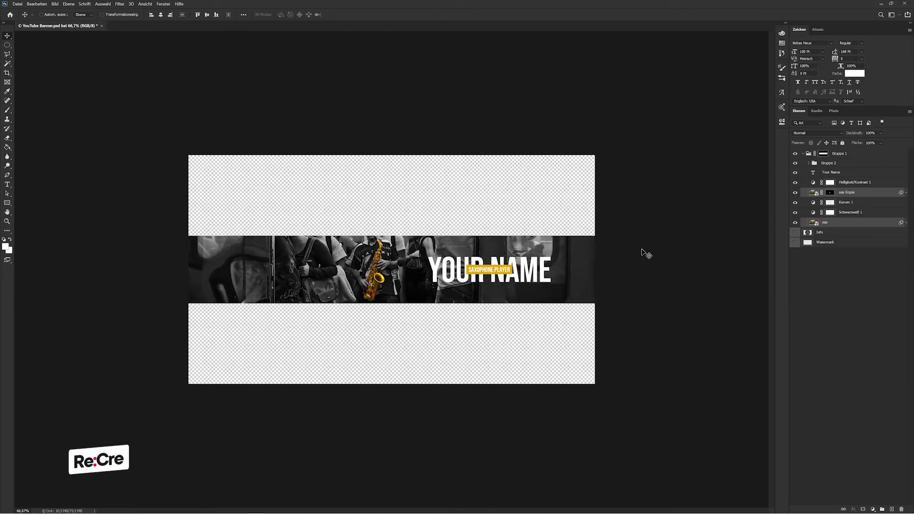
Step: With guides shown, nudge the YOUR NAME title and label left, then hide guides and deselect
{"action": "key", "text": "ctrl+h"}
{"action": "key", "text": "ctrl+1"}
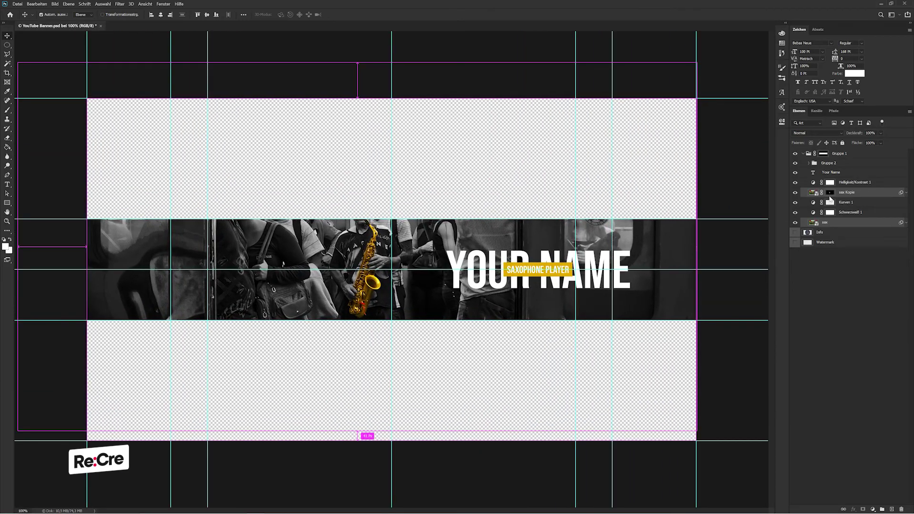
{"action": "left_click", "coordinate": [828, 162]}
{"action": "key", "text": "shift+Left"}
{"action": "key", "text": "shift+Left"}
{"action": "key", "text": "shift+Left"}
{"action": "key", "text": "shift+Left"}
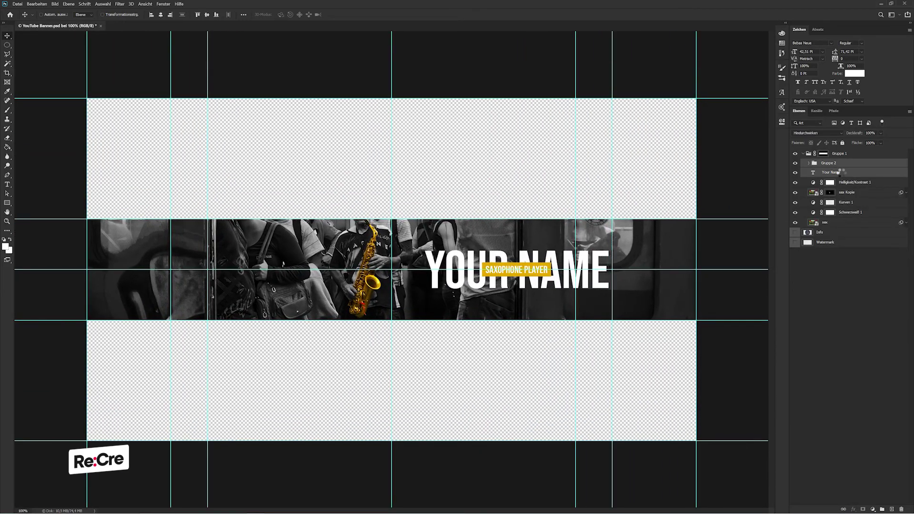
{"action": "key", "text": "shift+Left"}
{"action": "key", "text": "shift+Left"}
{"action": "key", "text": "shift+Left"}
{"action": "key", "text": "shift+Left"}
{"action": "key", "text": "shift+Left"}
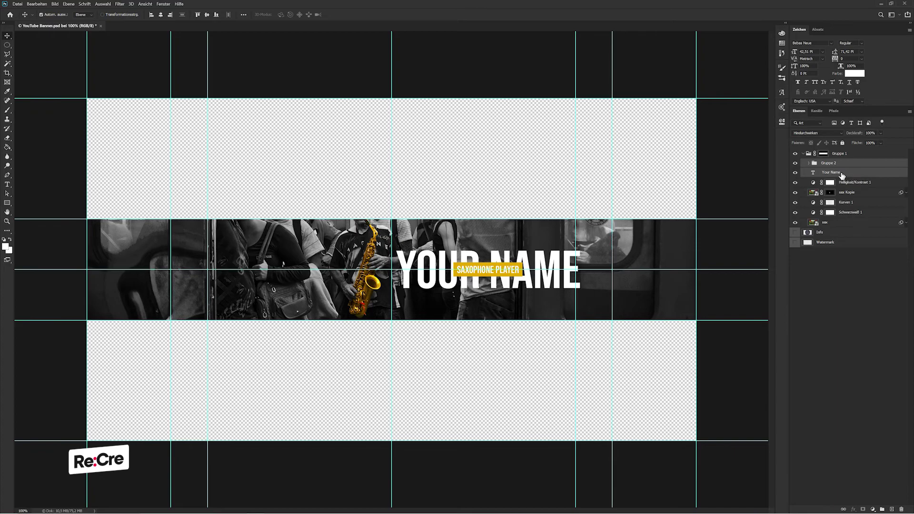
{"action": "key", "text": "ctrl+h"}
{"action": "key", "text": "Right"}
{"action": "key", "text": "Right"}
{"action": "key", "text": "Right"}
{"action": "key", "text": "Right"}
{"action": "key", "text": "Right"}
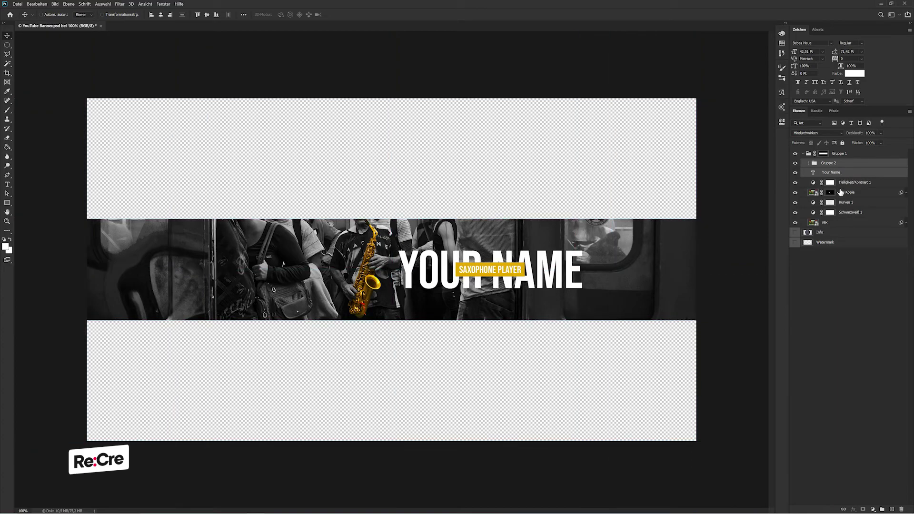
{"action": "left_click", "coordinate": [854, 276]}
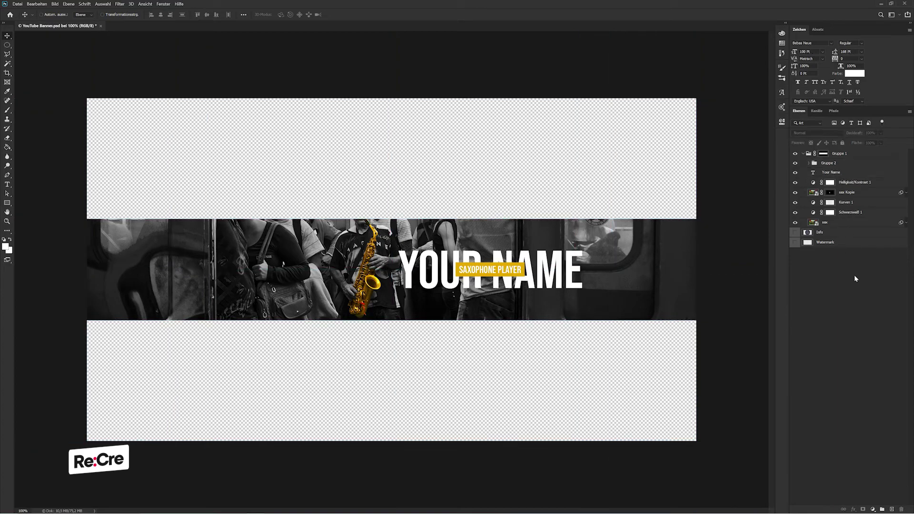
{"action": "left_click", "coordinate": [844, 227]}
Step: Duplicate the sax photo below the adjustment group and enlarge the copy to fill the banner
{"action": "key", "text": "ctrl+j"}
{"action": "mouse_move", "coordinate": [843, 223]}
{"action": "left_mouse_down"}
{"action": "mouse_move", "coordinate": [837, 241]}
{"action": "mouse_move", "coordinate": [846, 239]}
{"action": "left_mouse_up"}
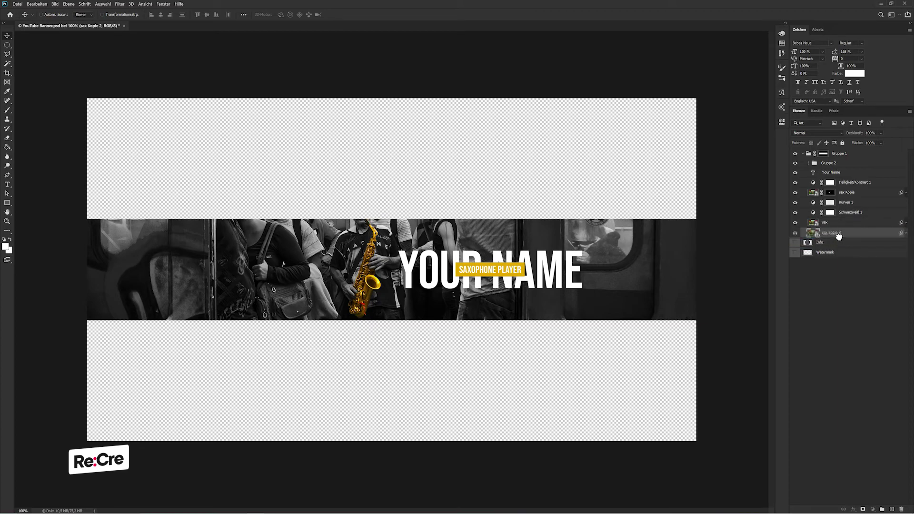
{"action": "key", "text": "ctrl+minus"}
{"action": "key", "text": "ctrl+t"}
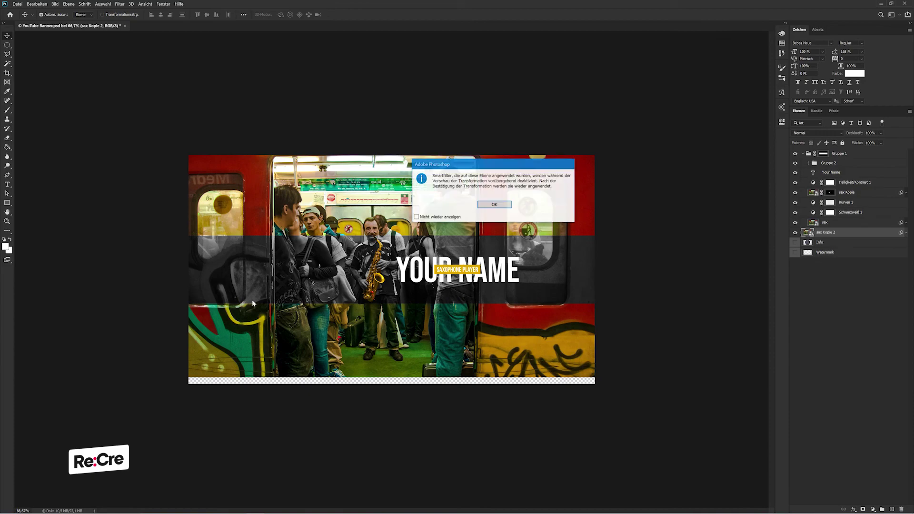
{"action": "key", "text": "Return"}
{"action": "left_click_drag", "start_coordinate": [363, 380], "coordinate": [364, 442]}
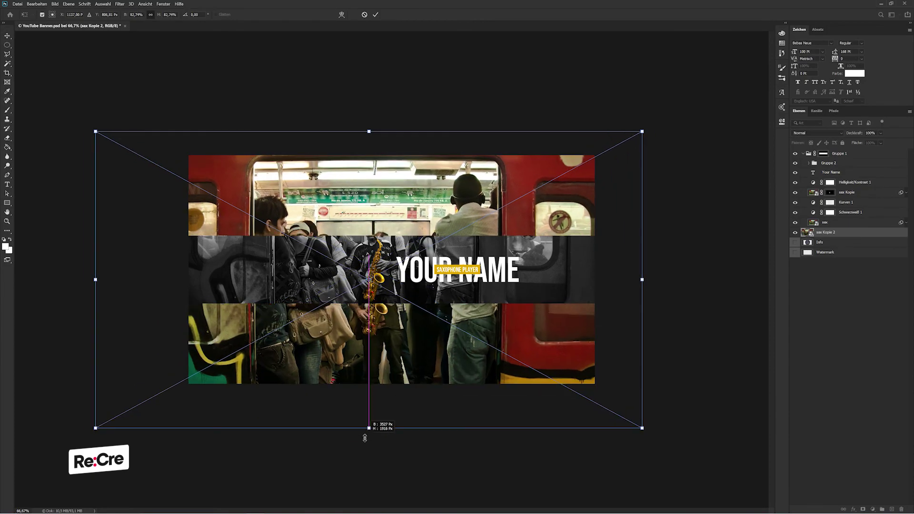
{"action": "key", "text": "Return"}
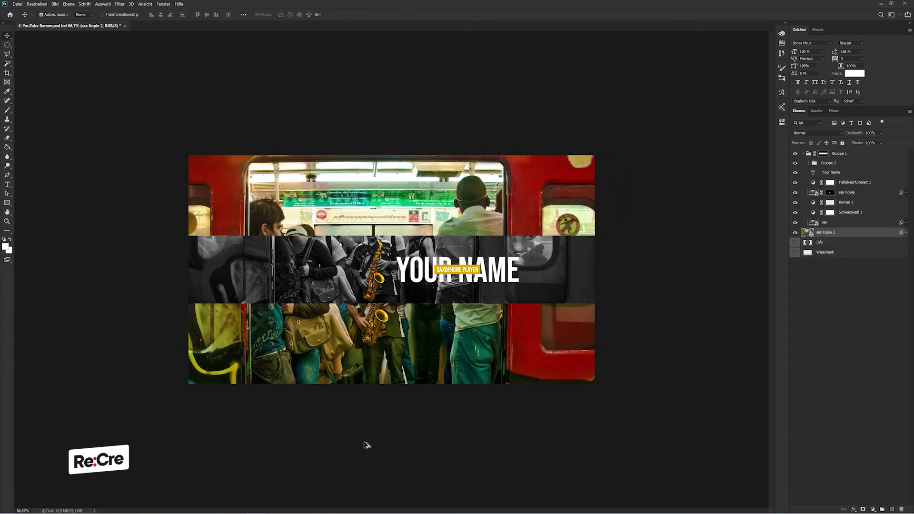
Step: Give the photo copy a 50 px Gaussian Blur and centre it on the canvas
{"action": "key", "text": "ctrl+alt+f"}
{"action": "type", "text": "50"}
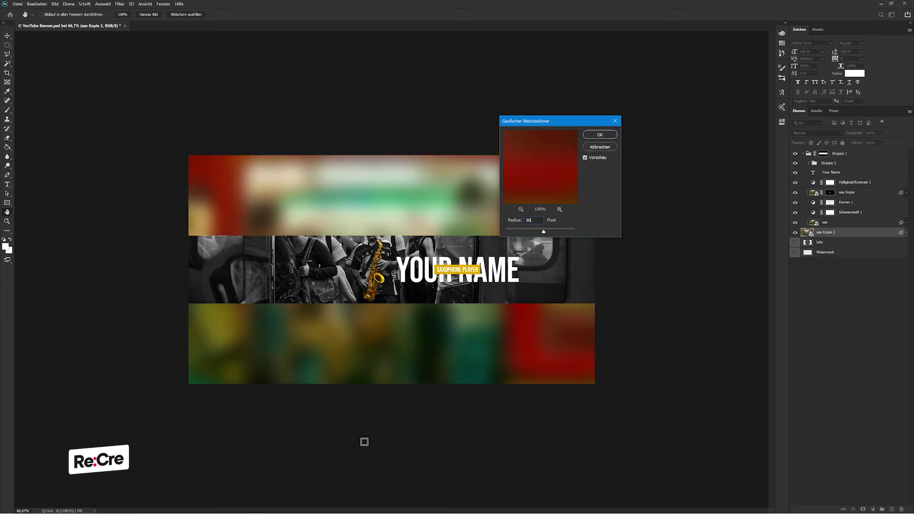
{"action": "key", "text": "Return"}
{"action": "left_click", "coordinate": [243, 14]}
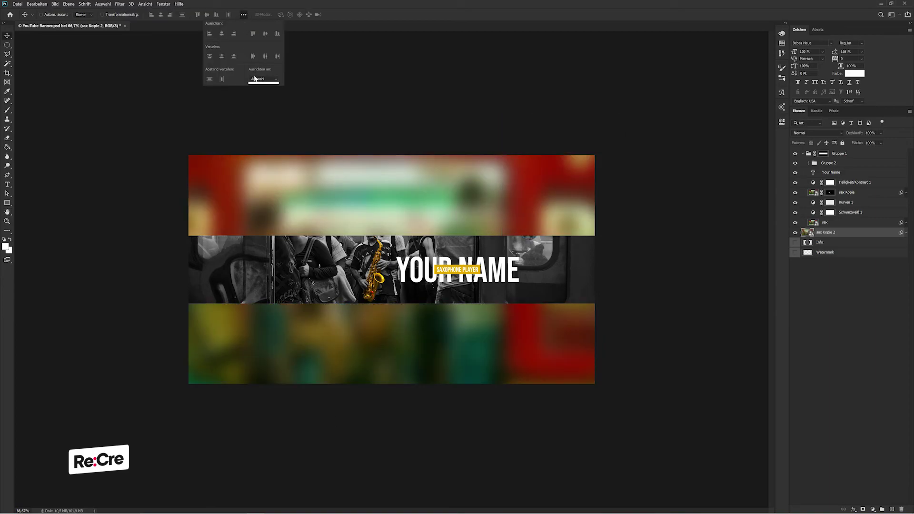
{"action": "left_click", "coordinate": [255, 79]}
{"action": "left_click", "coordinate": [265, 33]}
{"action": "left_click", "coordinate": [221, 34]}
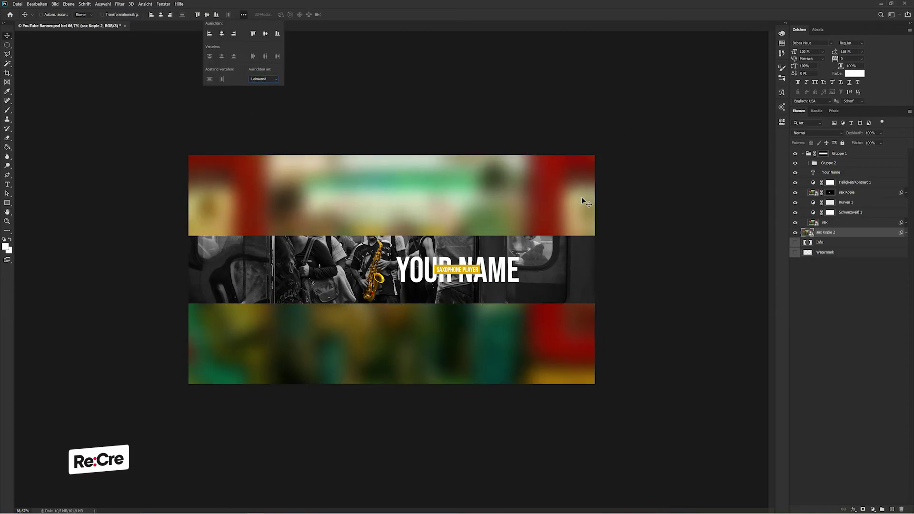
{"action": "left_click", "coordinate": [889, 295]}
Step: Alt-drag a copy of the Schwarzweiß adjustment above the blurred photo to make it greyscale
{"action": "left_click", "coordinate": [852, 211]}
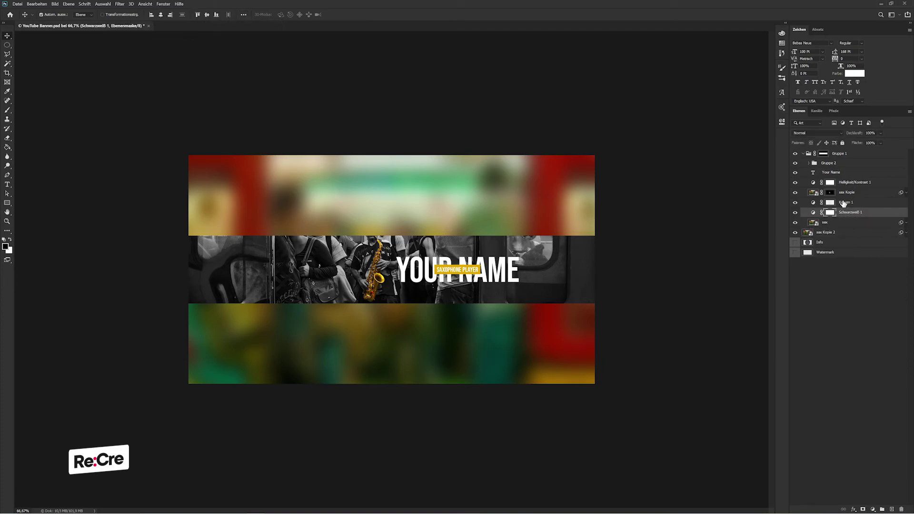
{"action": "left_click_drag", "start_coordinate": [845, 212], "coordinate": [839, 250]}
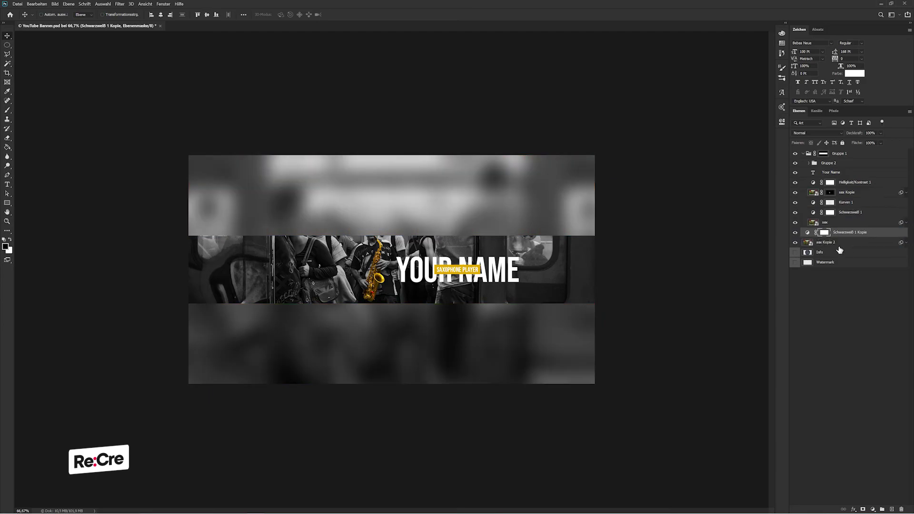
{"action": "left_click", "coordinate": [838, 244]}
{"action": "left_click", "coordinate": [843, 233], "text": "shift"}
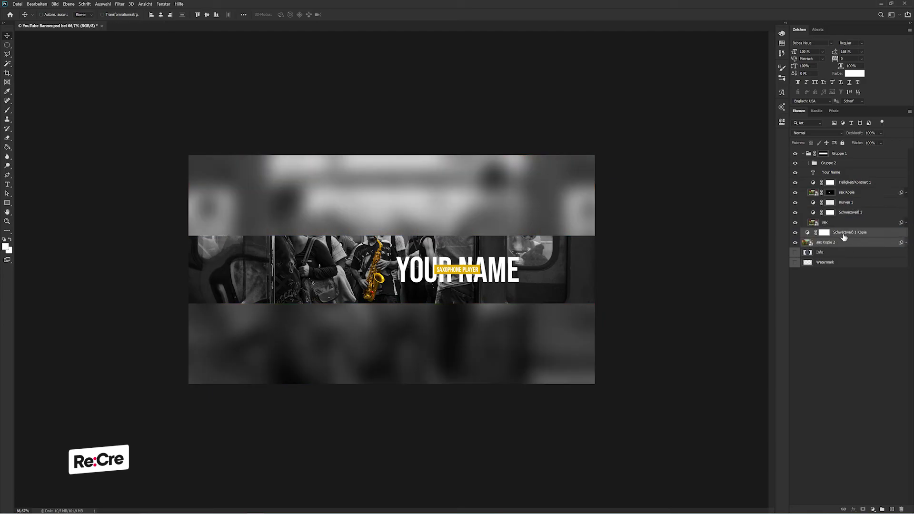
{"action": "left_click", "coordinate": [839, 319]}
{"action": "key", "text": "ctrl+1"}
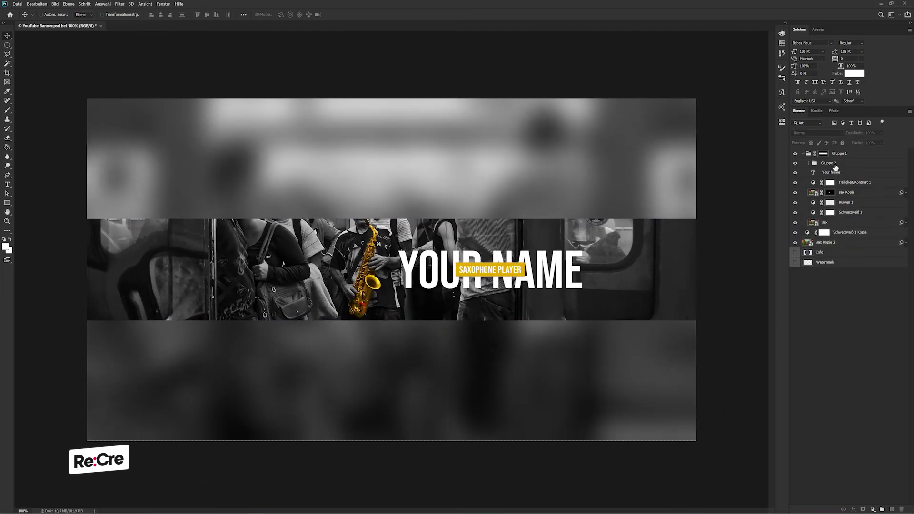
Step: Move the Your Name layer into the title group and rename the group Text
{"action": "left_click_drag", "start_coordinate": [836, 167], "coordinate": [830, 164]}
{"action": "double_click", "coordinate": [827, 163]}
{"action": "type", "text": "Text"}
{"action": "key", "text": "Return"}
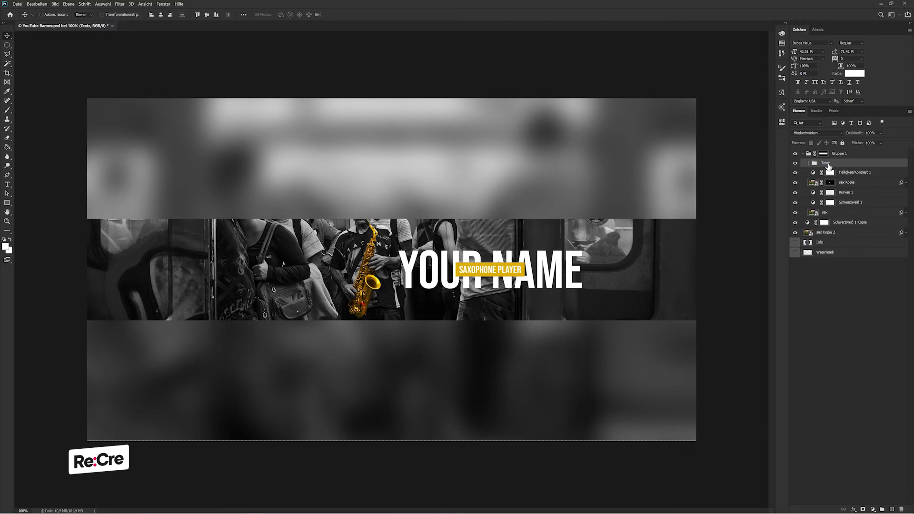
{"action": "double_click", "coordinate": [827, 164]}
{"action": "type", "text": "#"}
{"action": "key", "text": "Escape"}
Step: Label the Text group green, move it to the top, and rename its inner group Overlaying Text
{"action": "right_click", "coordinate": [815, 162]}
{"action": "left_click", "coordinate": [837, 428]}
{"action": "mouse_move", "coordinate": [830, 167]}
{"action": "left_mouse_down"}
{"action": "mouse_move", "coordinate": [830, 144]}
{"action": "mouse_move", "coordinate": [820, 154]}
{"action": "left_mouse_up"}
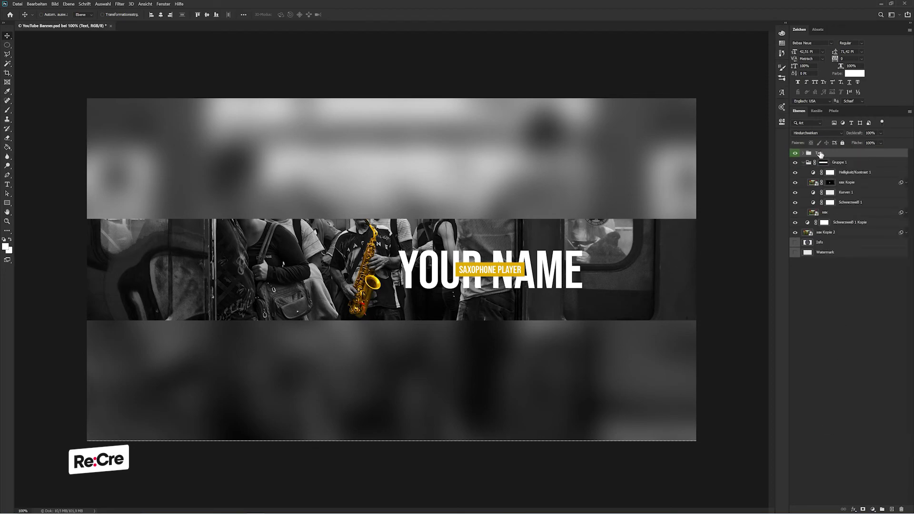
{"action": "left_click", "coordinate": [803, 153]}
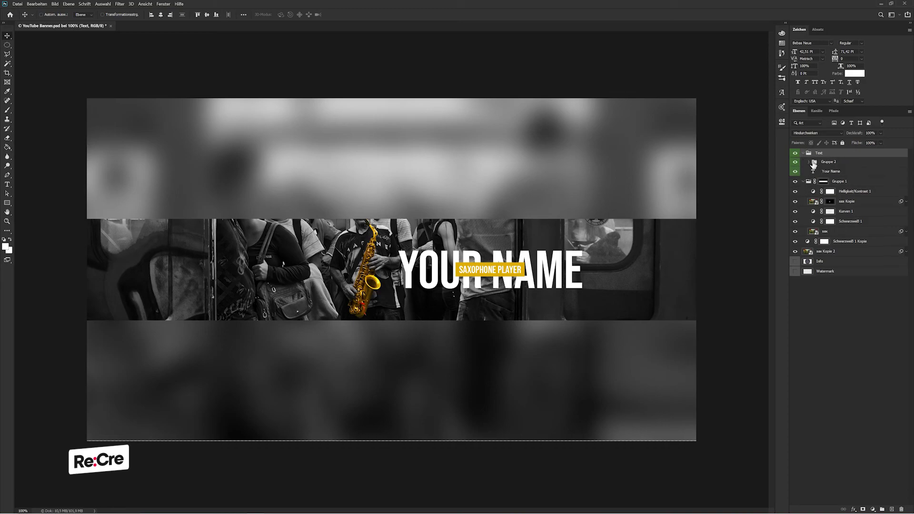
{"action": "double_click", "coordinate": [827, 162]}
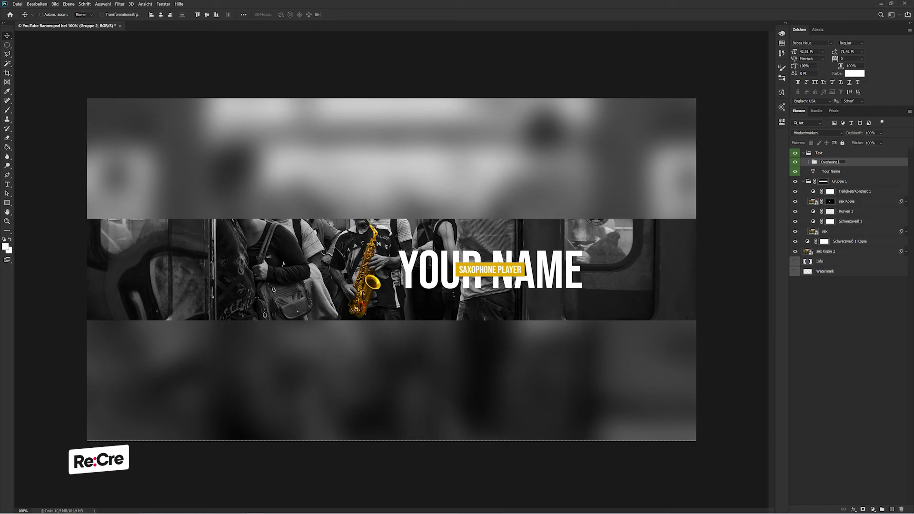
{"action": "type", "text": "zt"}
{"action": "key", "text": "Return"}
{"action": "double_click", "coordinate": [844, 162]}
{"action": "type", "text": "t"}
{"action": "key", "text": "Return"}
Step: Rename the SAXOPHONE PLAYER layer Text, rename the background rectangle, and rename Your Name to Name
{"action": "left_click", "coordinate": [809, 162]}
{"action": "double_click", "coordinate": [844, 171]}
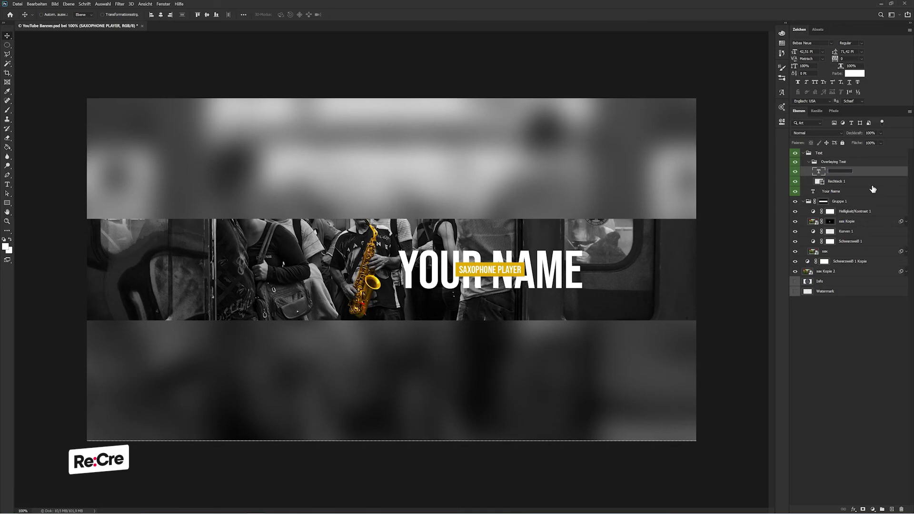
{"action": "type", "text": "Text"}
{"action": "key", "text": "Tab"}
{"action": "type", "text": "BG"}
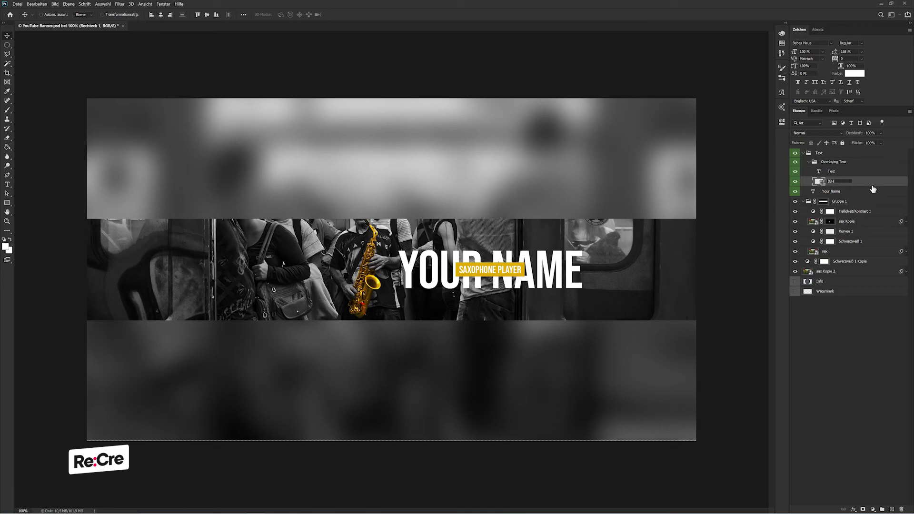
{"action": "key", "text": "Return"}
{"action": "left_click", "coordinate": [811, 165]}
{"action": "left_click", "coordinate": [809, 162]}
{"action": "double_click", "coordinate": [830, 171]}
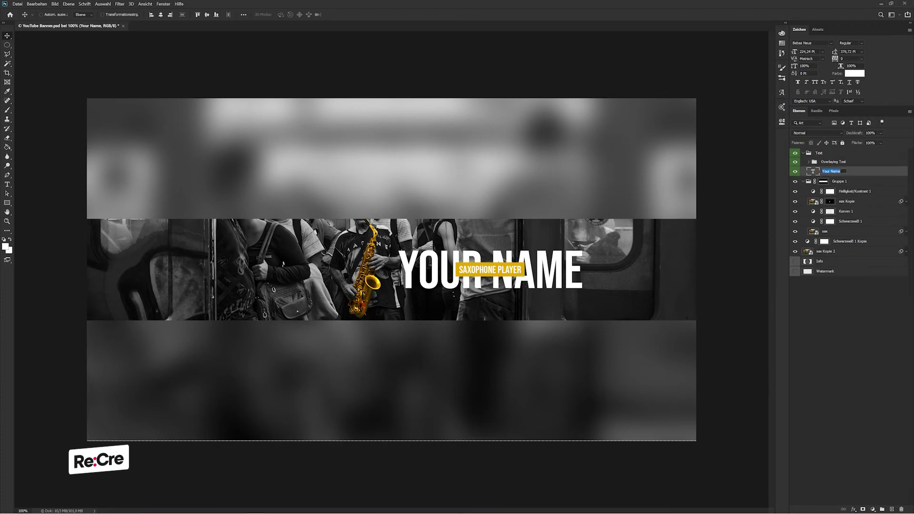
{"action": "type", "text": "TextName"}
{"action": "left_click", "coordinate": [803, 153]}
Step: Rename the image group Banner and its layers CC 1, Saxophone, CC 2, CC 3, Image and CC 4
{"action": "double_click", "coordinate": [837, 162]}
{"action": "type", "text": "Banner"}
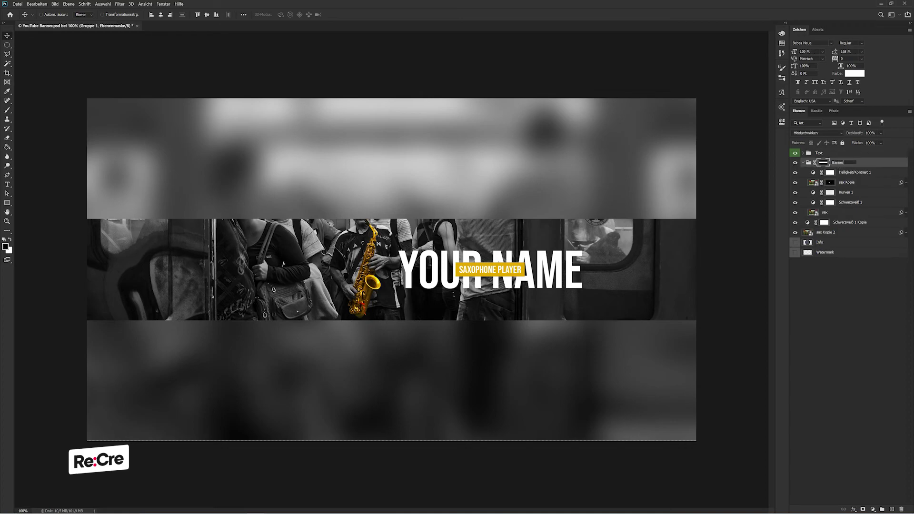
{"action": "key", "text": "Tab"}
{"action": "type", "text": "1"}
{"action": "key", "text": "Tab"}
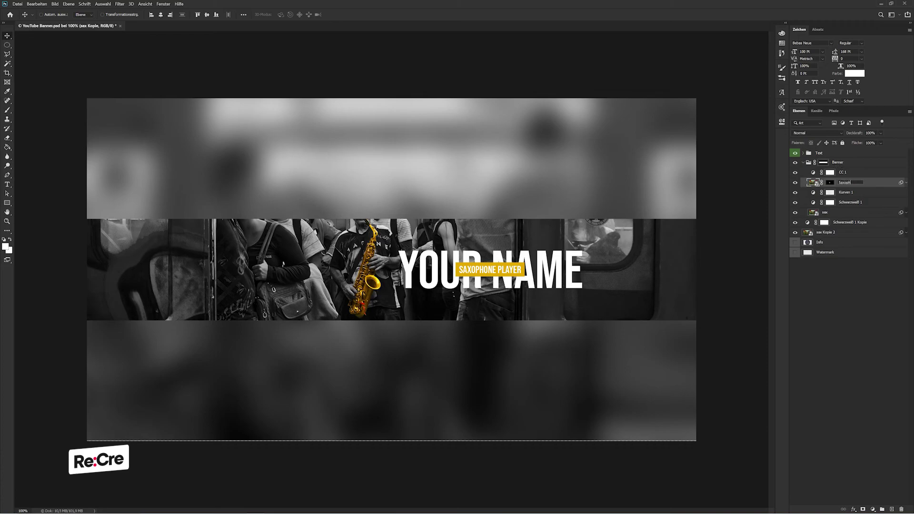
{"action": "key", "text": "Tab"}
{"action": "type", "text": "CC 2"}
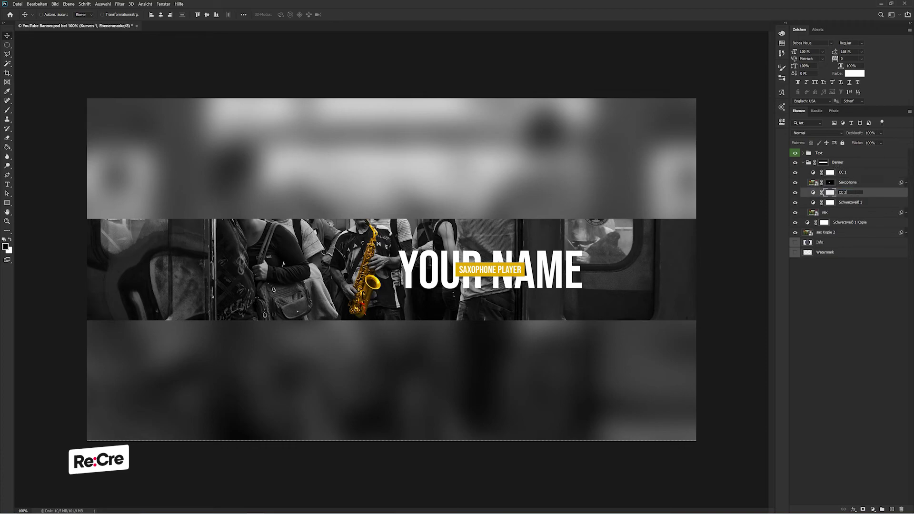
{"action": "key", "text": "Tab"}
{"action": "type", "text": "CC 3"}
{"action": "key", "text": "Tab"}
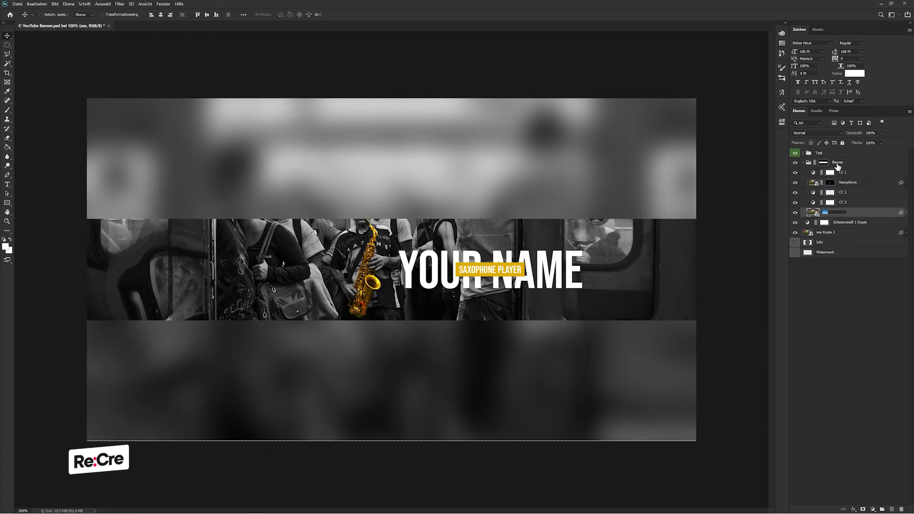
{"action": "type", "text": "Jonasd"}
{"action": "key", "text": "Tab"}
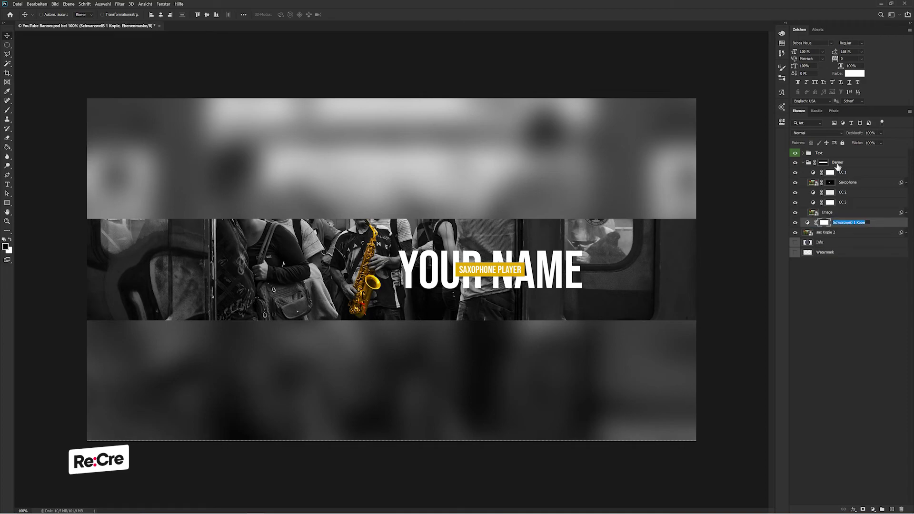
{"action": "type", "text": "CC 4"}
{"action": "key", "text": "Return"}
{"action": "double_click", "coordinate": [839, 222]}
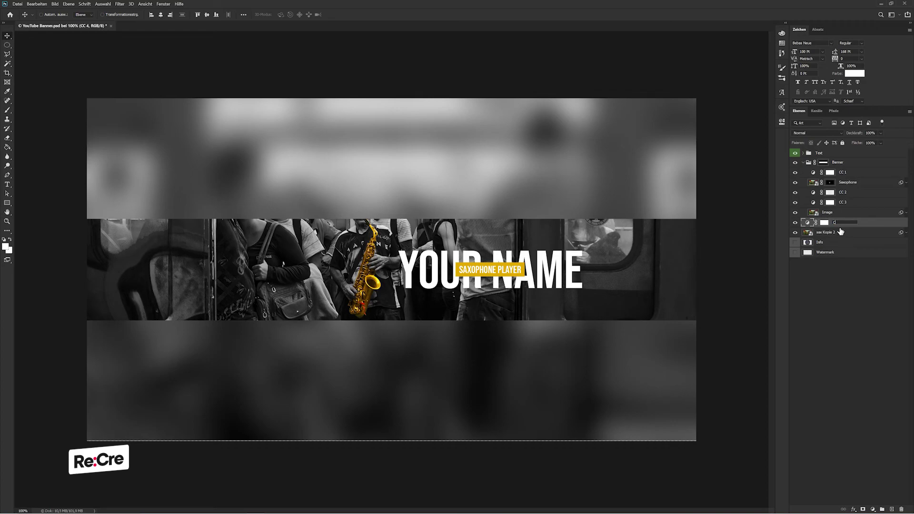
Step: Give the Banner group a red colour label and the CC 1–CC 3 layers a blue label
{"action": "left_click", "coordinate": [826, 233]}
{"action": "type", "text": "Image"}
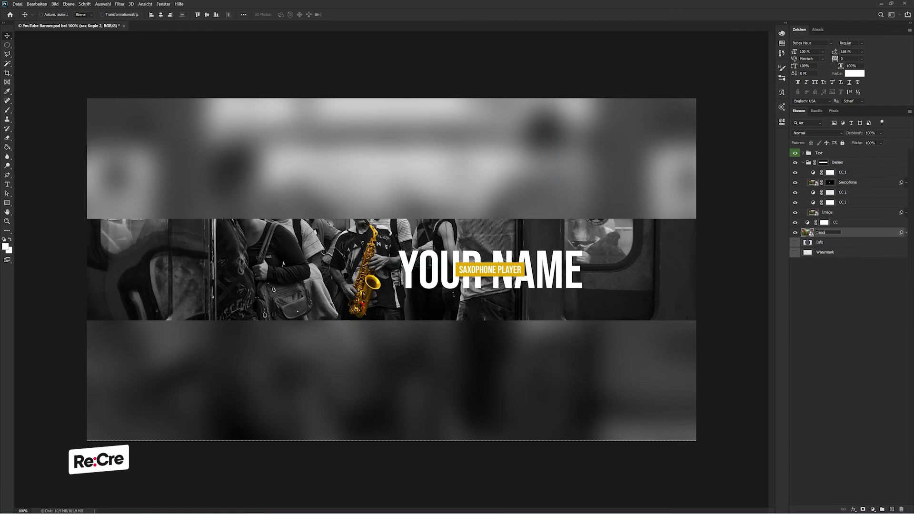
{"action": "right_click", "coordinate": [848, 167]}
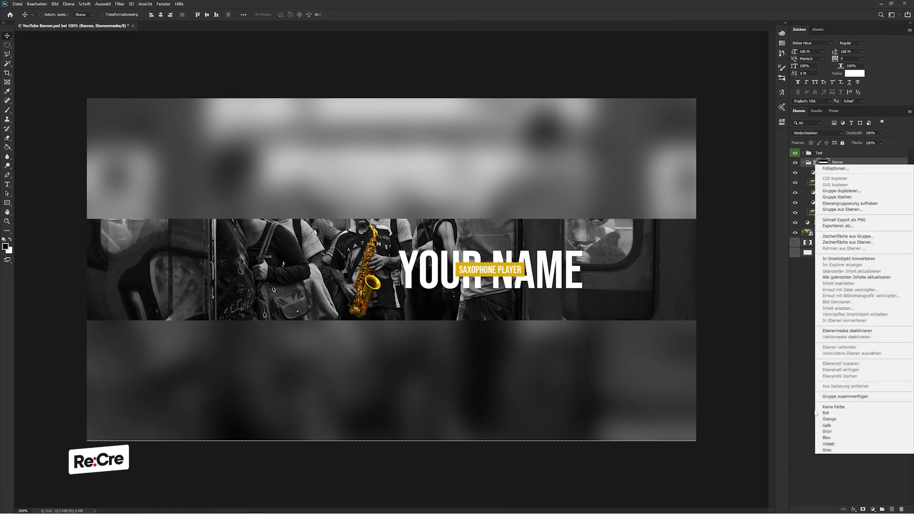
{"action": "left_click", "coordinate": [848, 413]}
{"action": "left_click", "coordinate": [845, 175]}
{"action": "left_click", "coordinate": [850, 202], "text": "shift"}
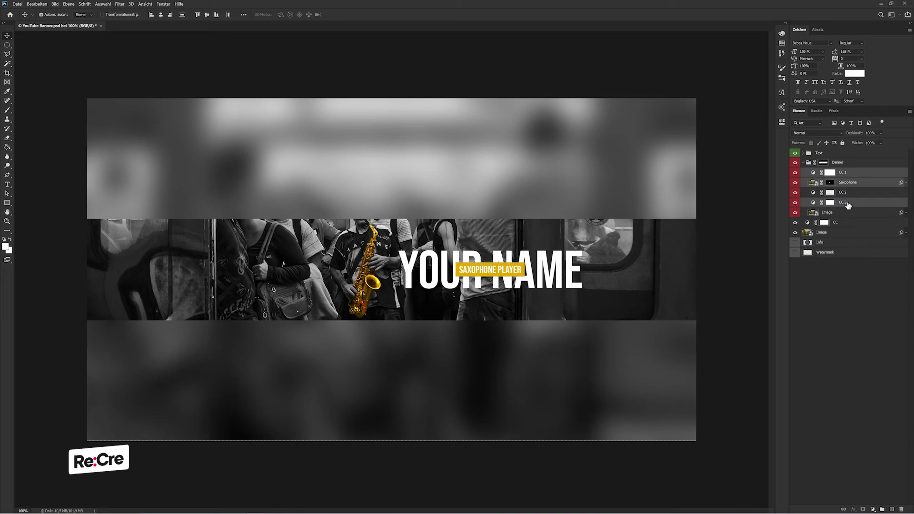
{"action": "right_click", "coordinate": [851, 199]}
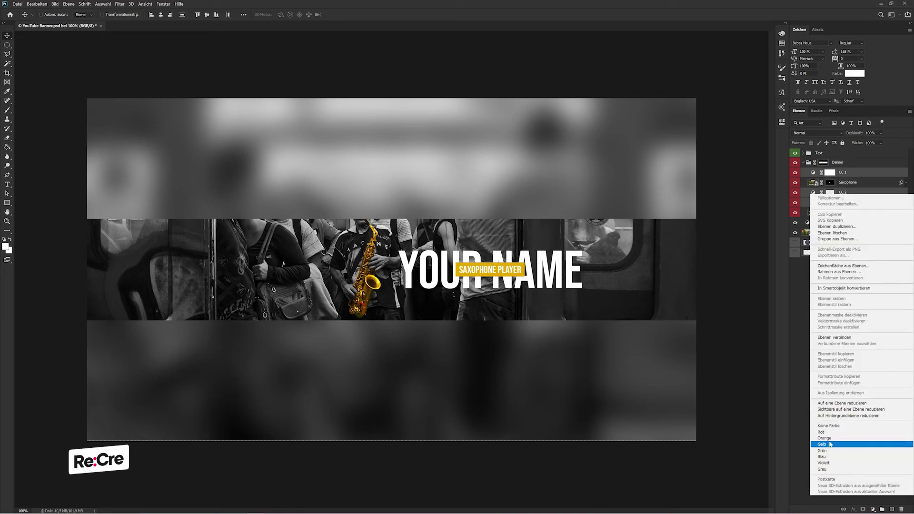
{"action": "left_click", "coordinate": [847, 458]}
{"action": "left_click", "coordinate": [802, 162]}
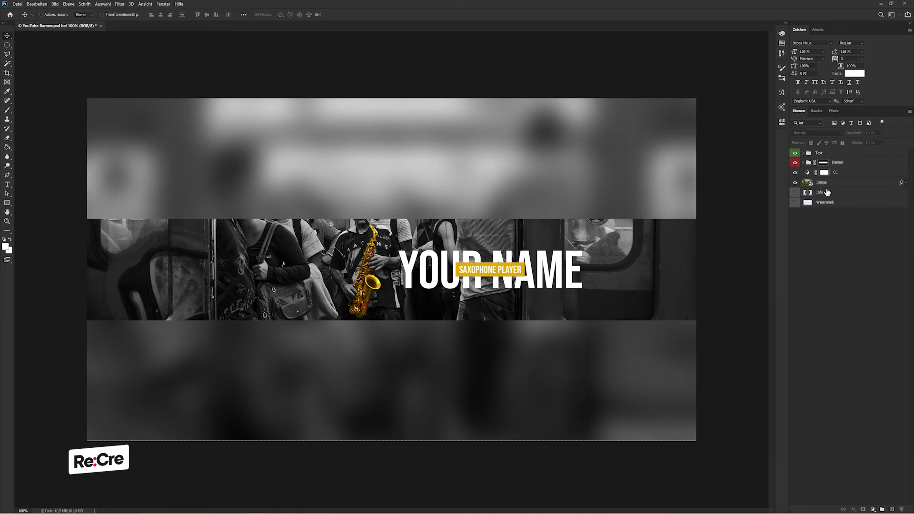
Step: Group the CC and Image layers into a group named BG and label its layers red
{"action": "left_click", "coordinate": [833, 183]}
{"action": "key", "text": "ctrl+g"}
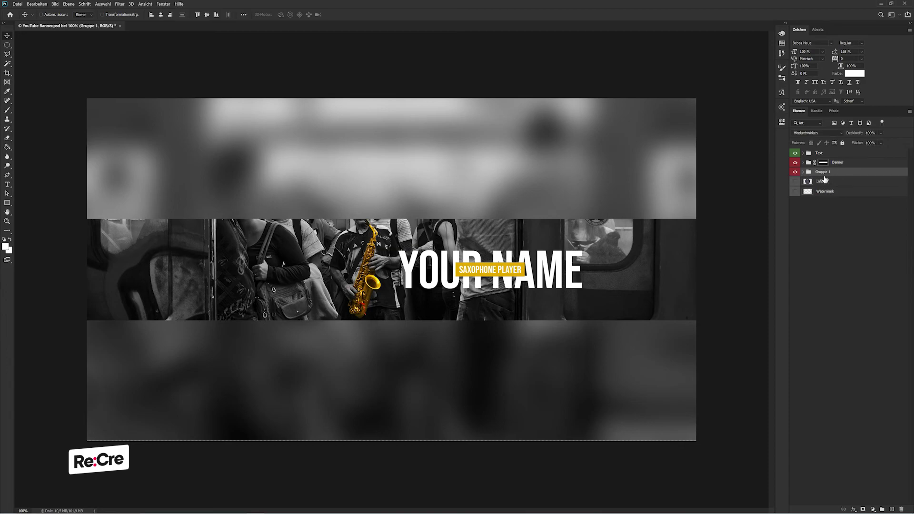
{"action": "key", "text": "Return"}
{"action": "key", "text": "g"}
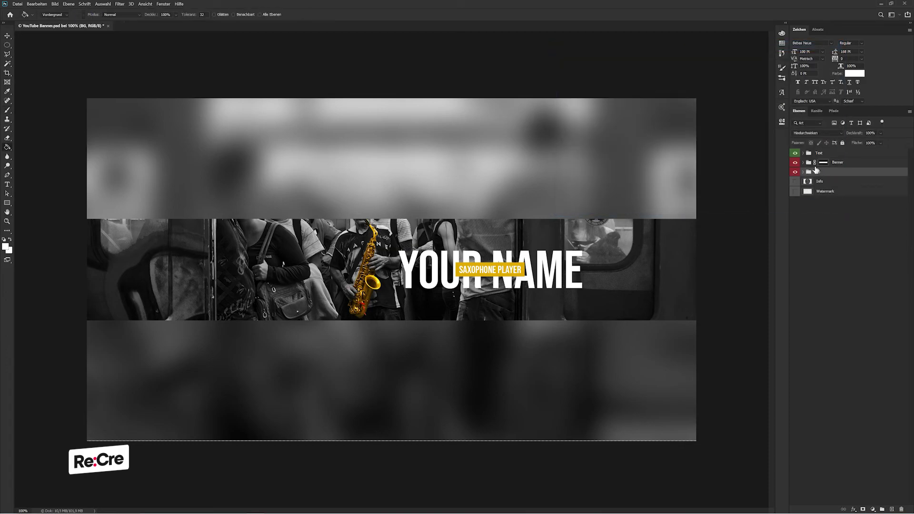
{"action": "left_click", "coordinate": [804, 172]}
{"action": "right_click", "coordinate": [816, 181]}
{"action": "left_click", "coordinate": [828, 181]}
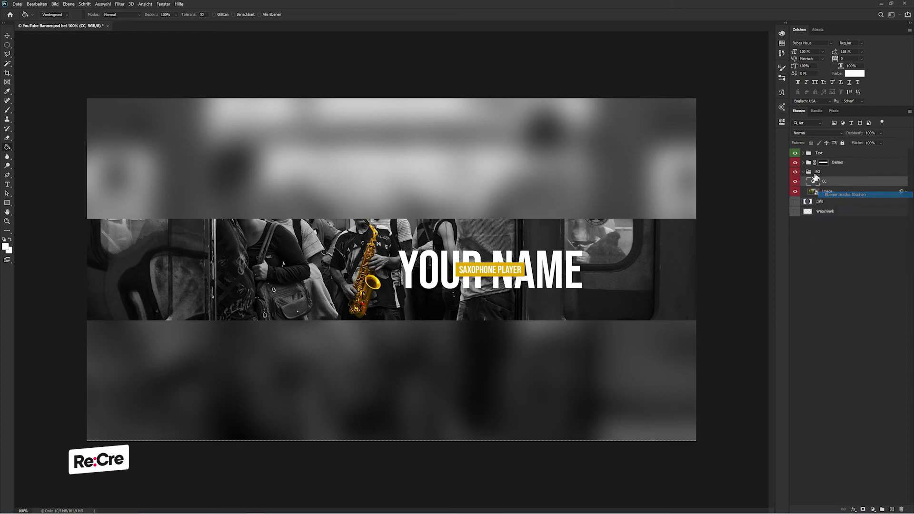
{"action": "right_click", "coordinate": [811, 180]}
{"action": "left_click", "coordinate": [824, 448]}
{"action": "left_click", "coordinate": [804, 172]}
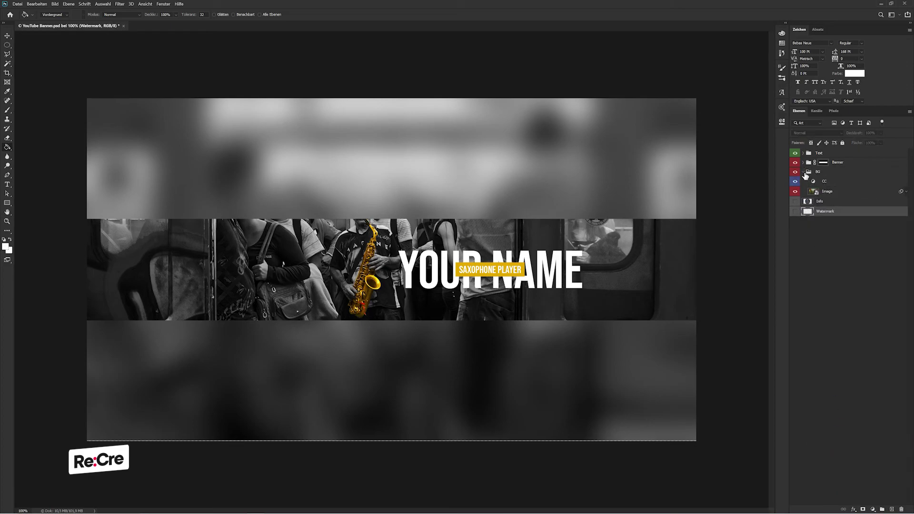
{"action": "left_click", "coordinate": [825, 191]}
Step: Move the Info and Watermark layers to the top, place the drums photo, and show guides
{"action": "mouse_move", "coordinate": [822, 181]}
{"action": "left_mouse_down"}
{"action": "mouse_move", "coordinate": [823, 150]}
{"action": "mouse_move", "coordinate": [796, 153]}
{"action": "left_mouse_up"}
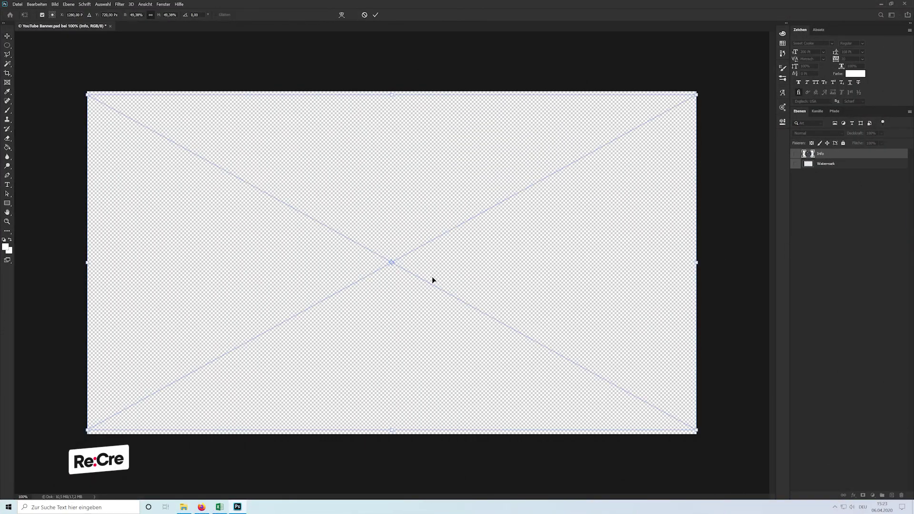
{"action": "key", "text": "Return"}
{"action": "key", "text": "ctrl+semicolon"}
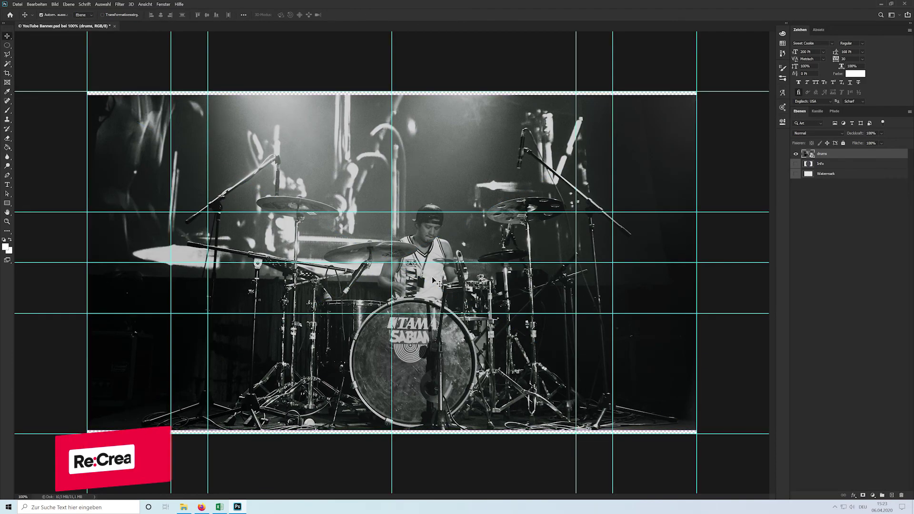
Step: Group the drums photo and mask the group to the middle strip between the guides
{"action": "key", "text": "m"}
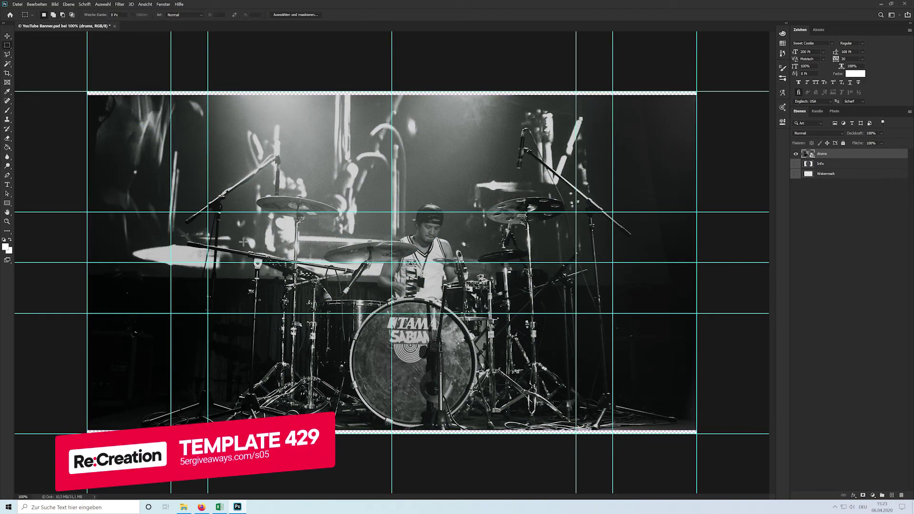
{"action": "left_click_drag", "start_coordinate": [87, 92], "coordinate": [700, 211]}
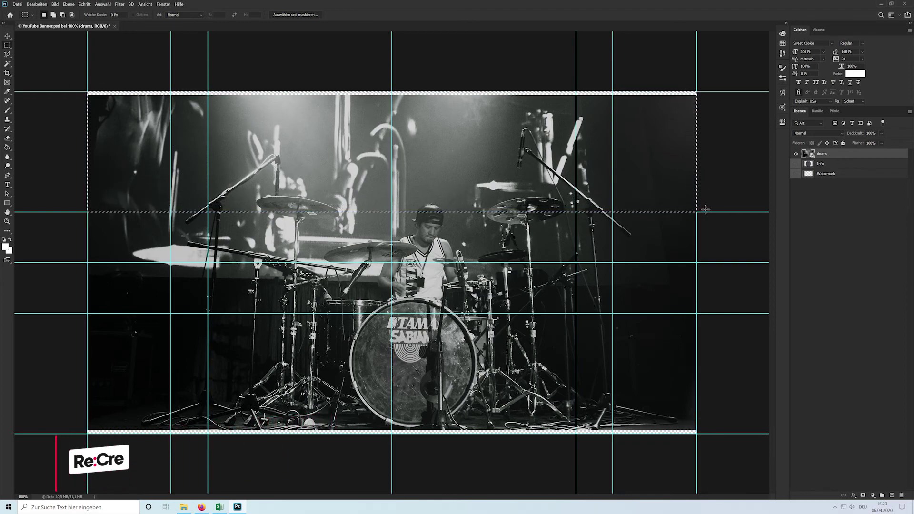
{"action": "mouse_move", "coordinate": [696, 433]}
{"action": "left_mouse_down"}
{"action": "mouse_move", "coordinate": [139, 312]}
{"action": "mouse_move", "coordinate": [87, 212]}
{"action": "left_mouse_up"}
{"action": "right_click", "coordinate": [300, 252]}
{"action": "key", "text": "Escape"}
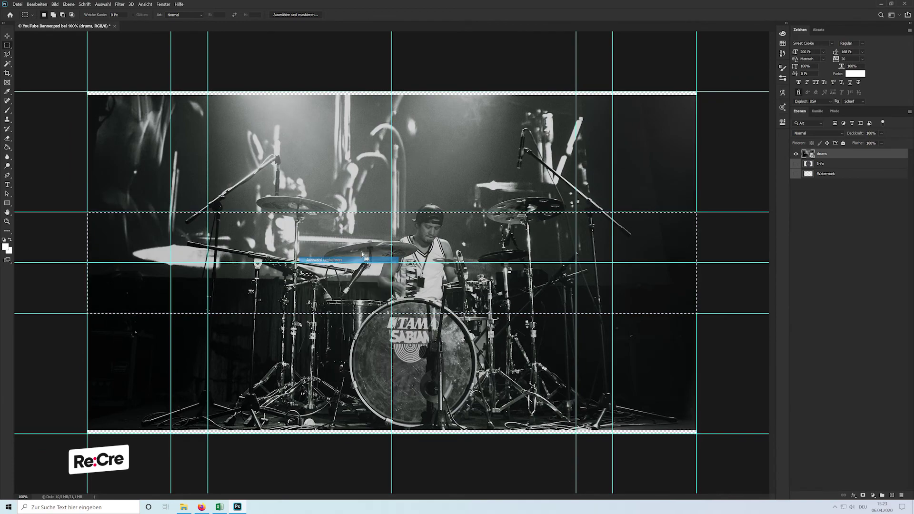
{"action": "key", "text": "ctrl+g"}
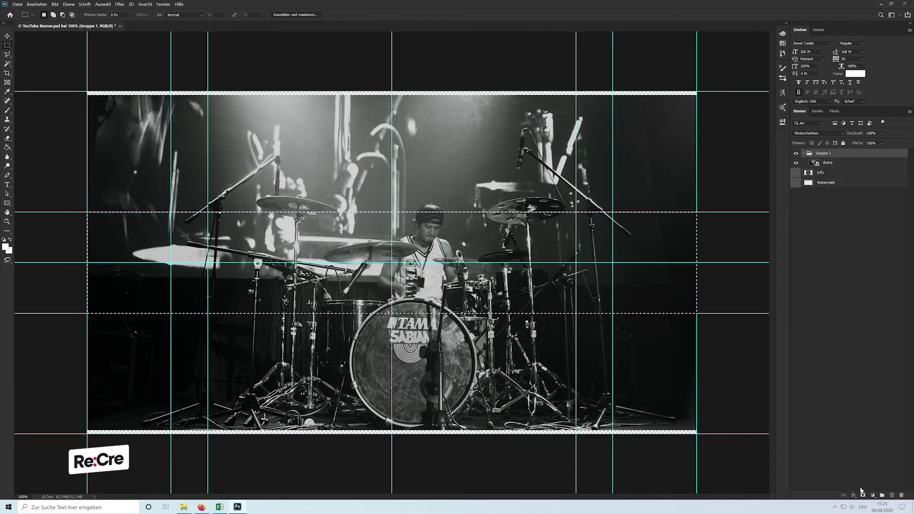
{"action": "left_click", "coordinate": [862, 495]}
{"action": "key", "text": "v"}
{"action": "key", "text": "ctrl+h"}
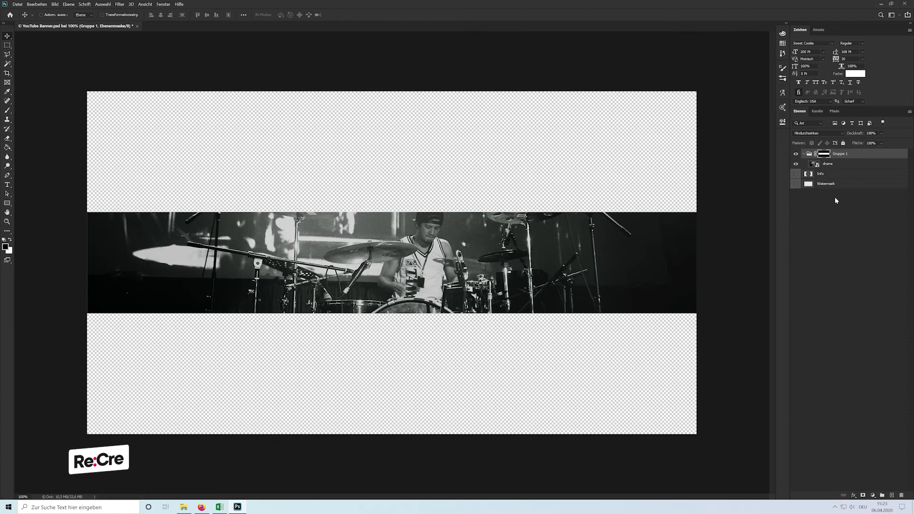
Step: Move the drums photo up so the bass drum head fills the banner strip
{"action": "left_click", "coordinate": [831, 163]}
{"action": "left_click_drag", "start_coordinate": [557, 336], "coordinate": [550, 222]}
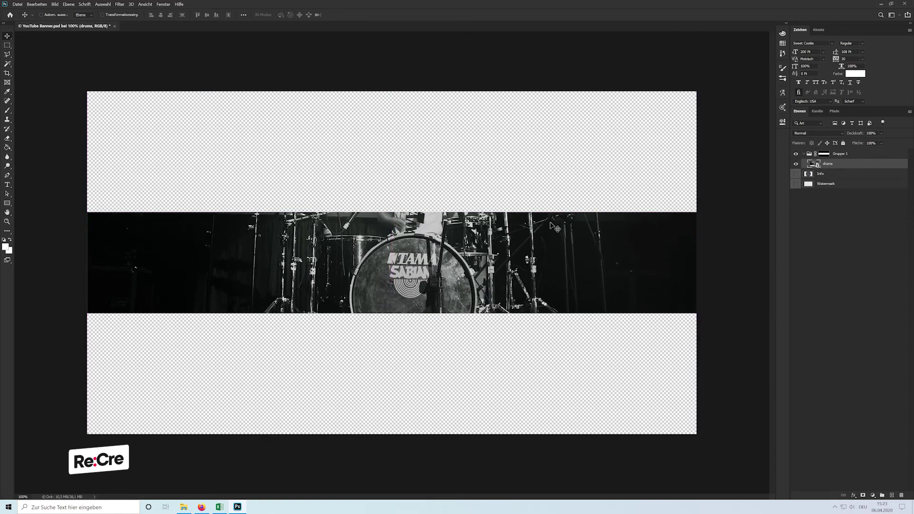
{"action": "key", "text": "Up"}
{"action": "key", "text": "Up"}
{"action": "key", "text": "Up"}
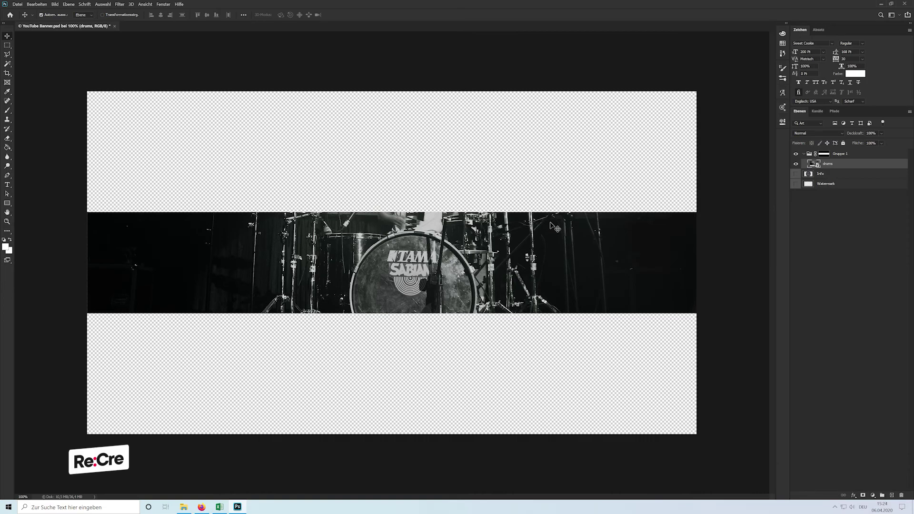
Step: Zoom in on the bass drum head, duplicate the drums layer, and abandon a lasso outline
{"action": "key", "text": "ctrl+plus"}
{"action": "key", "text": "ctrl+plus"}
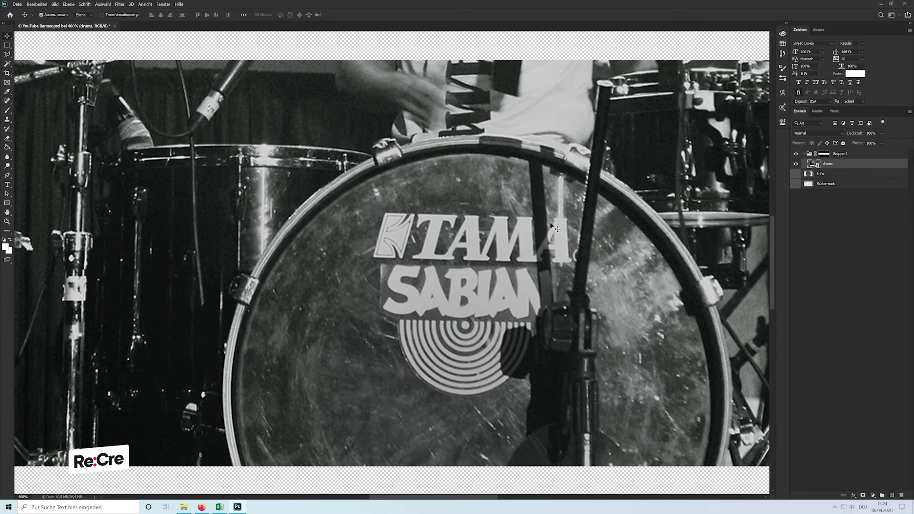
{"action": "key", "text": "ctrl+plus"}
{"action": "key", "text": "ctrl+plus"}
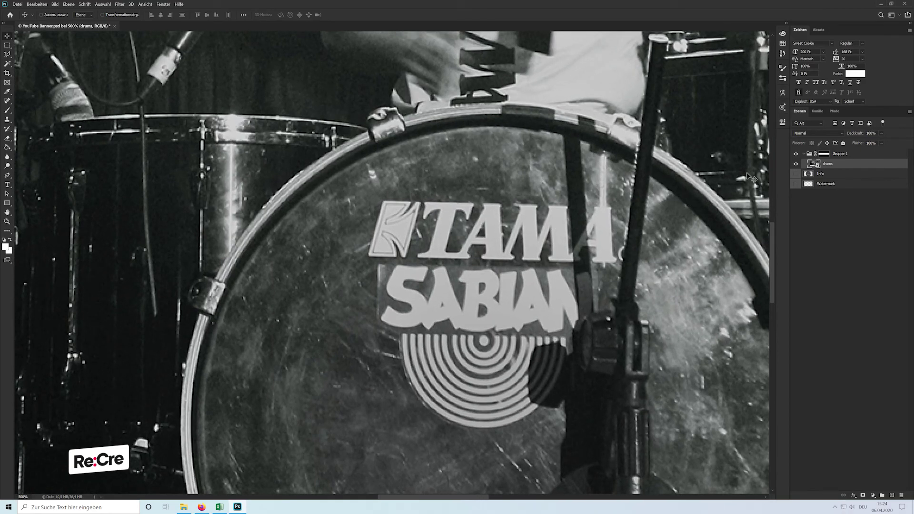
{"action": "key", "text": "ctrl+j"}
{"action": "key", "text": "l"}
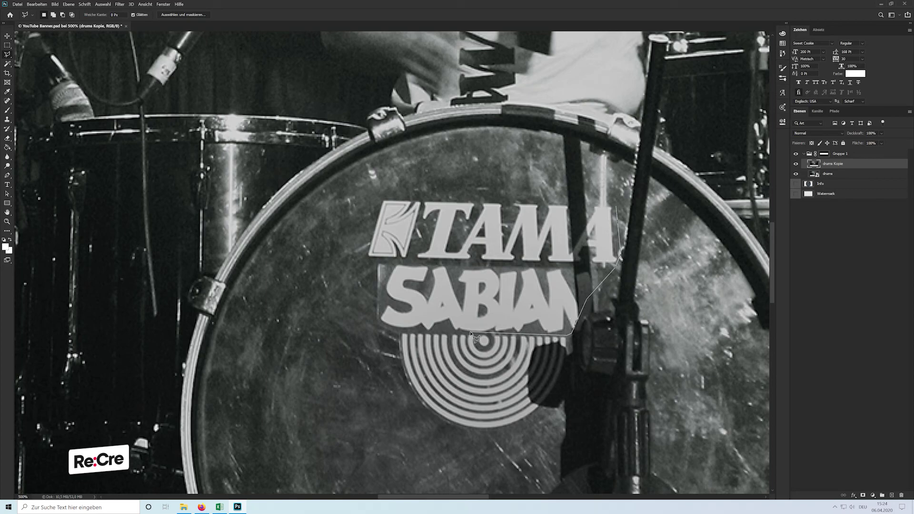
{"action": "key", "text": "Escape"}
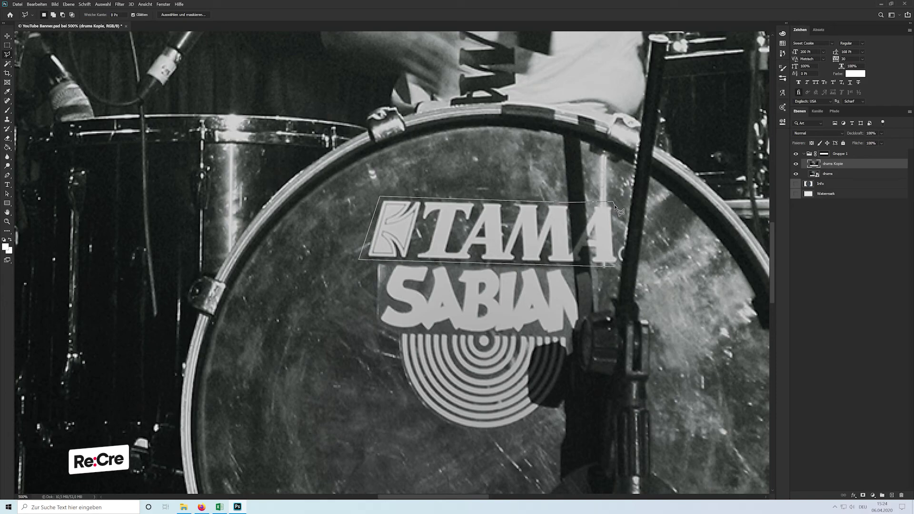
{"action": "left_click", "coordinate": [619, 272]}
{"action": "left_click", "coordinate": [37, 4]}
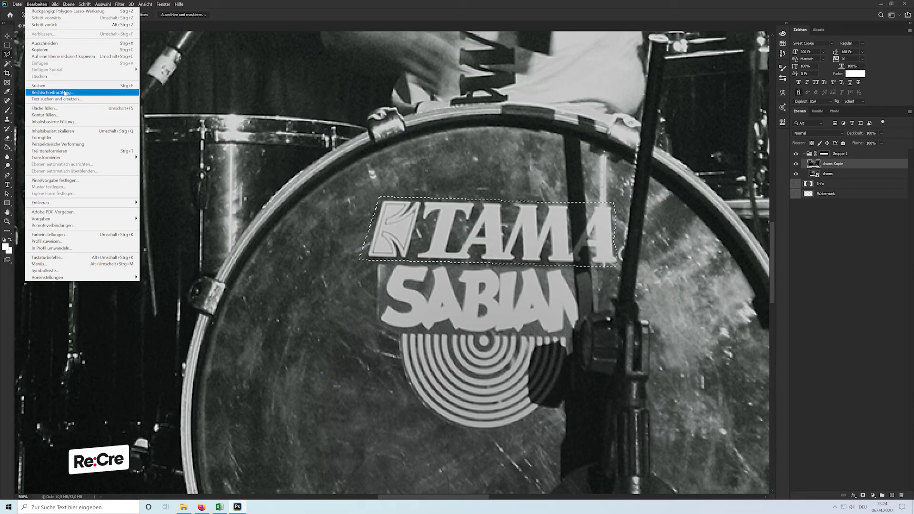
{"action": "left_click", "coordinate": [75, 122]}
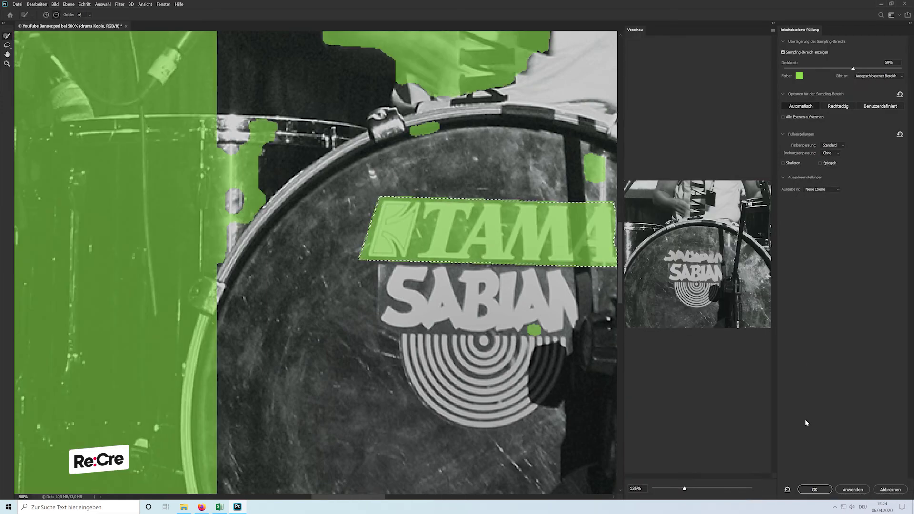
{"action": "left_click", "coordinate": [814, 490]}
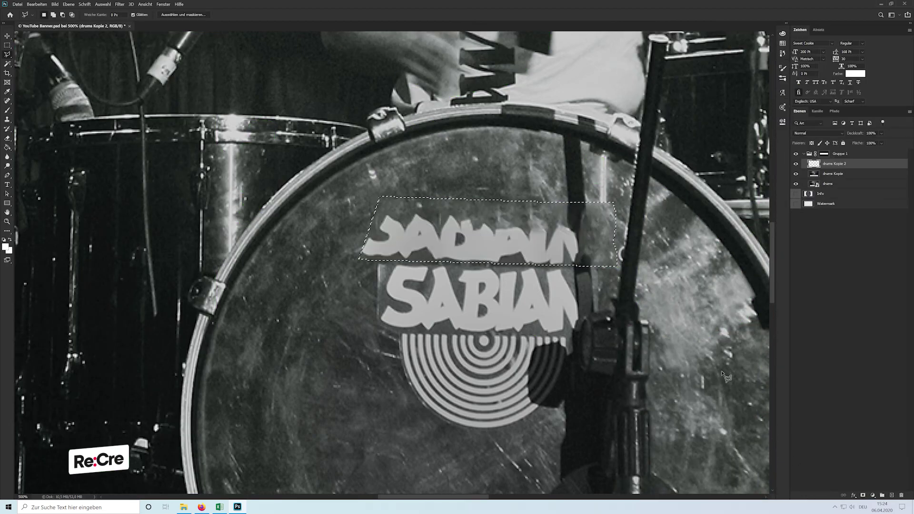
{"action": "key", "text": "ctrl+d"}
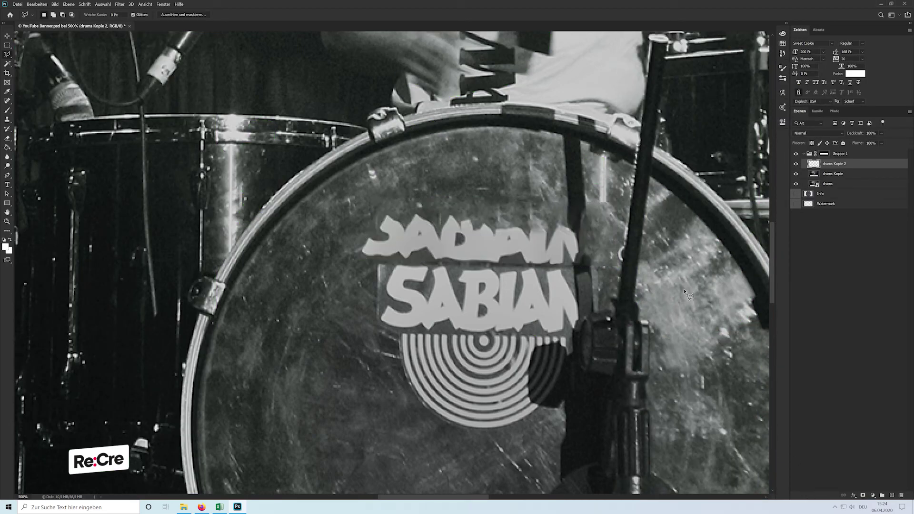
{"action": "key", "text": "Delete"}
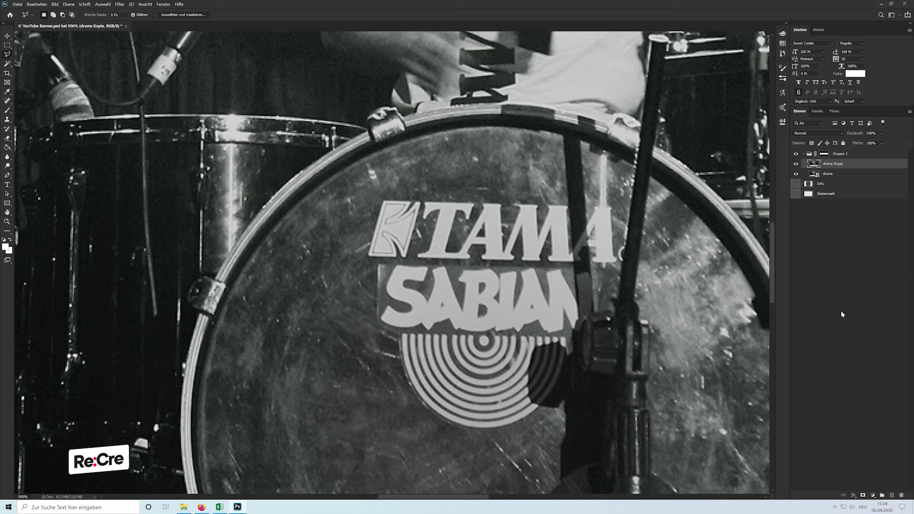
Step: Clone-stamp drumhead texture over the TAMA emblem and lettering on the drums copy
{"action": "key", "text": "s"}
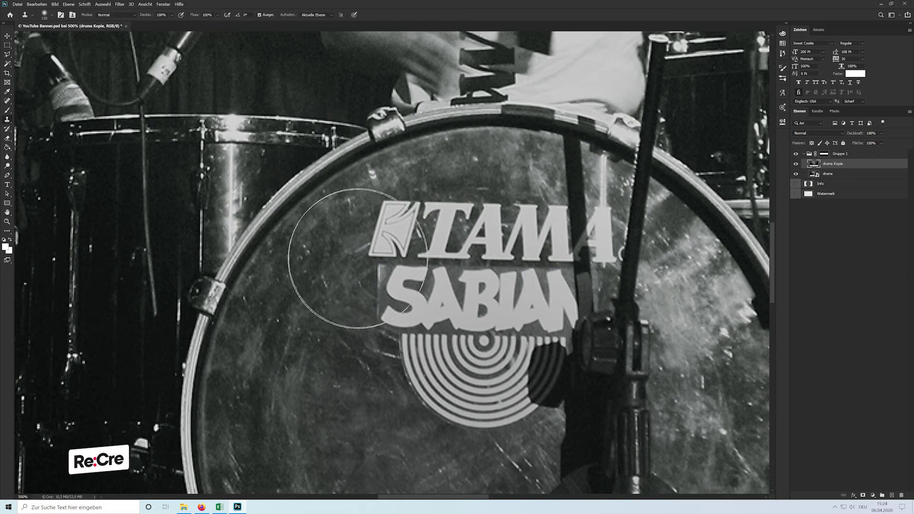
{"action": "left_click", "coordinate": [419, 212]}
{"action": "key", "text": "bracketleft"}
{"action": "key", "text": "bracketleft"}
{"action": "key", "text": "bracketleft"}
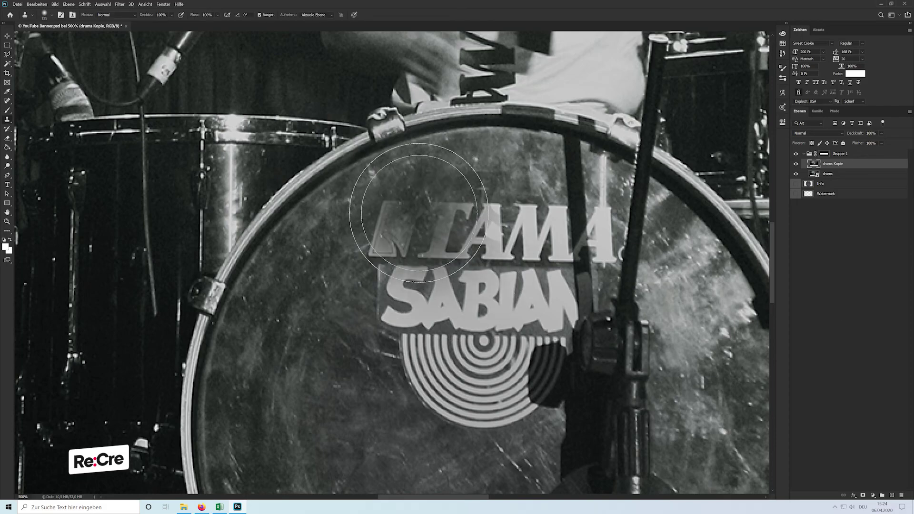
{"action": "key", "text": "ctrl+z"}
{"action": "mouse_move", "coordinate": [391, 234]}
{"action": "left_mouse_down"}
{"action": "mouse_move", "coordinate": [392, 217]}
{"action": "mouse_move", "coordinate": [443, 220]}
{"action": "left_mouse_up"}
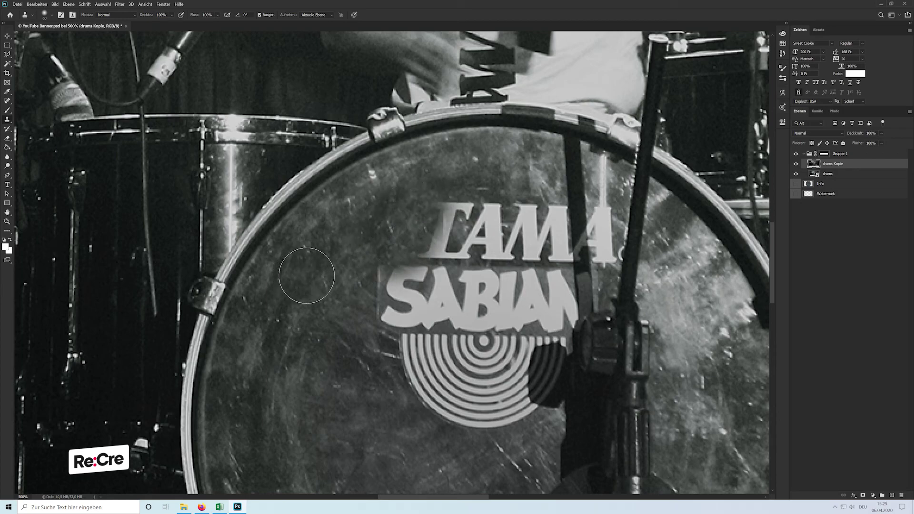
{"action": "left_click", "coordinate": [318, 272], "text": "alt"}
{"action": "mouse_move", "coordinate": [424, 224]}
{"action": "left_mouse_down"}
{"action": "mouse_move", "coordinate": [471, 238]}
{"action": "mouse_move", "coordinate": [552, 219]}
{"action": "mouse_move", "coordinate": [452, 224]}
{"action": "mouse_move", "coordinate": [475, 234]}
{"action": "mouse_move", "coordinate": [599, 200]}
{"action": "mouse_move", "coordinate": [614, 214]}
{"action": "left_mouse_up"}
{"action": "left_click", "coordinate": [399, 446], "text": "alt"}
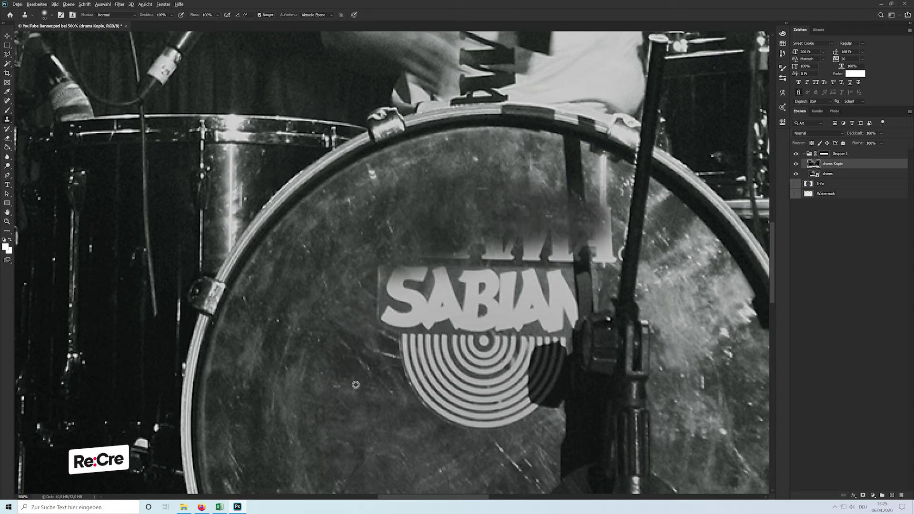
{"action": "mouse_move", "coordinate": [532, 241]}
{"action": "left_mouse_down"}
{"action": "mouse_move", "coordinate": [600, 224]}
{"action": "mouse_move", "coordinate": [590, 238]}
{"action": "mouse_move", "coordinate": [558, 242]}
{"action": "mouse_move", "coordinate": [438, 238]}
{"action": "mouse_move", "coordinate": [523, 234]}
{"action": "left_mouse_up"}
Step: Retouch the strip above and right of the SABIAN logo with a smaller clone brush
{"action": "key", "text": "bracketleft"}
{"action": "key", "text": "bracketleft"}
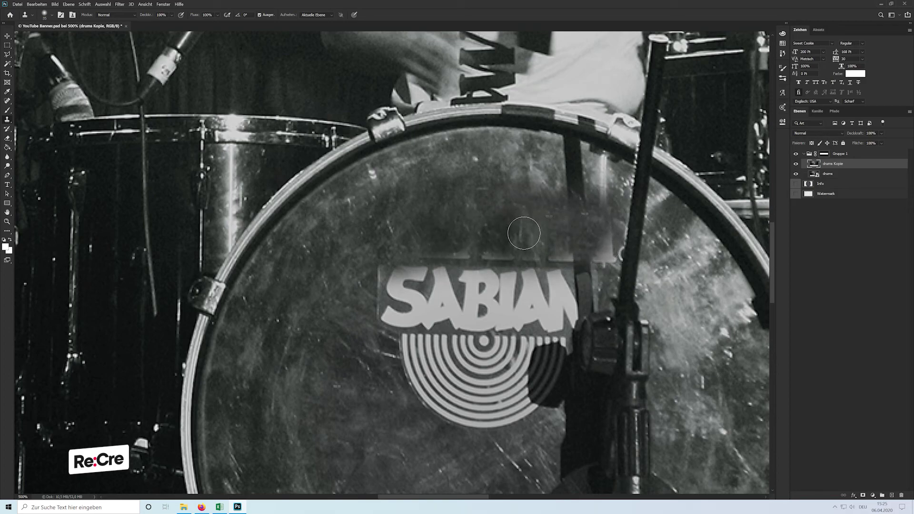
{"action": "left_click_drag", "start_coordinate": [427, 255], "coordinate": [473, 257]}
{"action": "key", "text": "ctrl+z"}
{"action": "left_click_drag", "start_coordinate": [449, 256], "coordinate": [534, 257]}
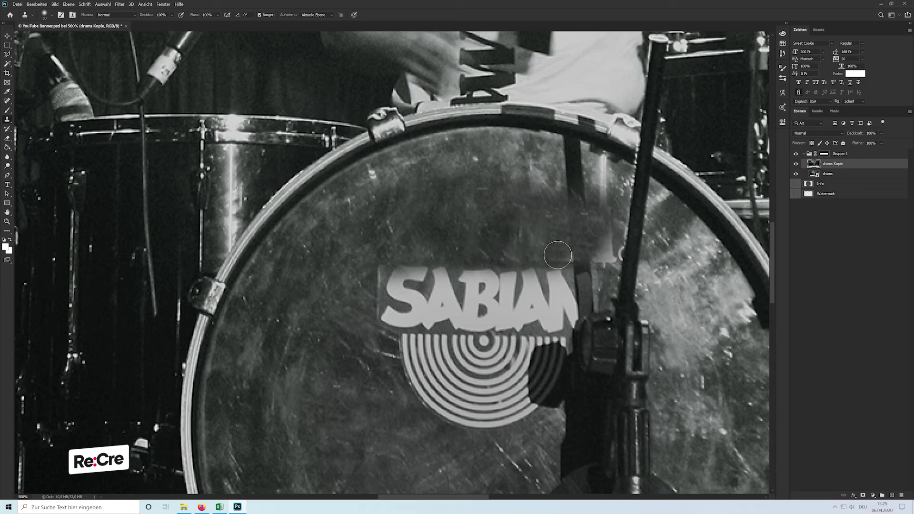
{"action": "mouse_move", "coordinate": [567, 257]}
{"action": "left_mouse_down"}
{"action": "mouse_move", "coordinate": [593, 269]}
{"action": "mouse_move", "coordinate": [606, 228]}
{"action": "left_mouse_up"}
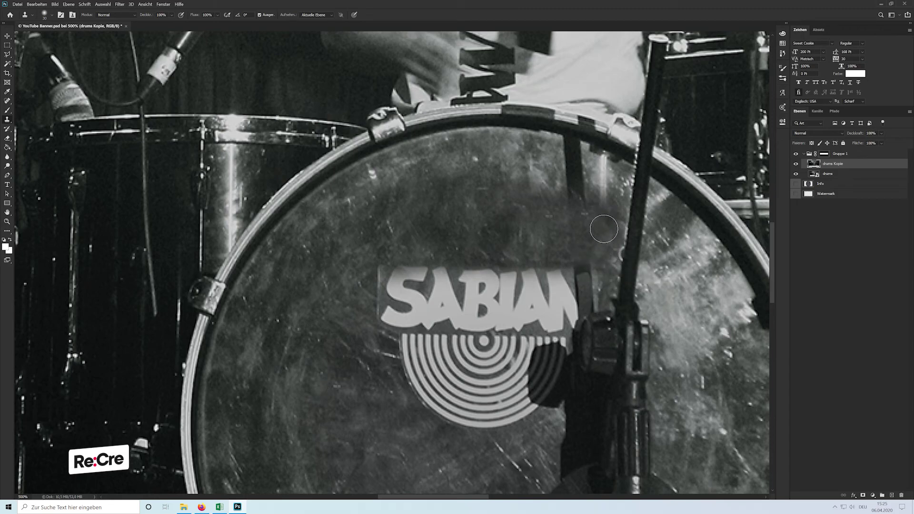
Step: Draw a rectangular marquee selection around the SABIAN logo
{"action": "key", "text": "v"}
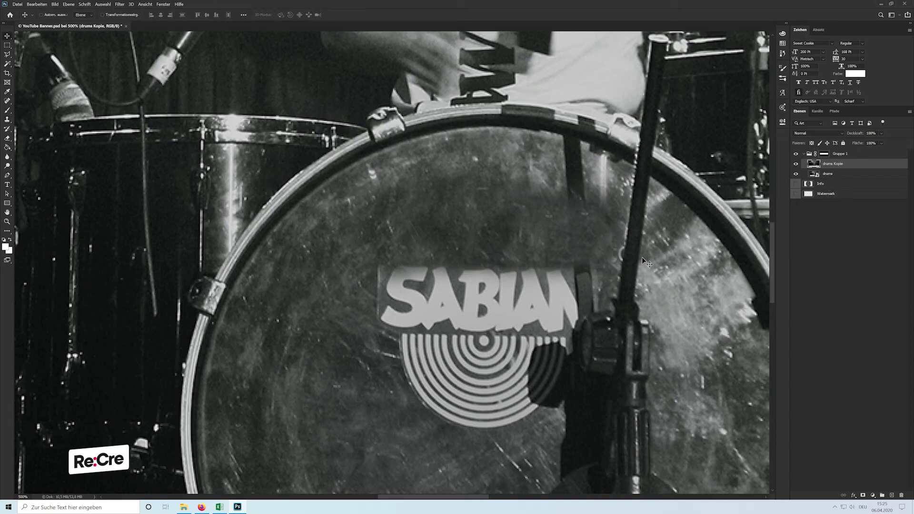
{"action": "key", "text": "m"}
{"action": "left_click_drag", "start_coordinate": [348, 343], "coordinate": [598, 263]}
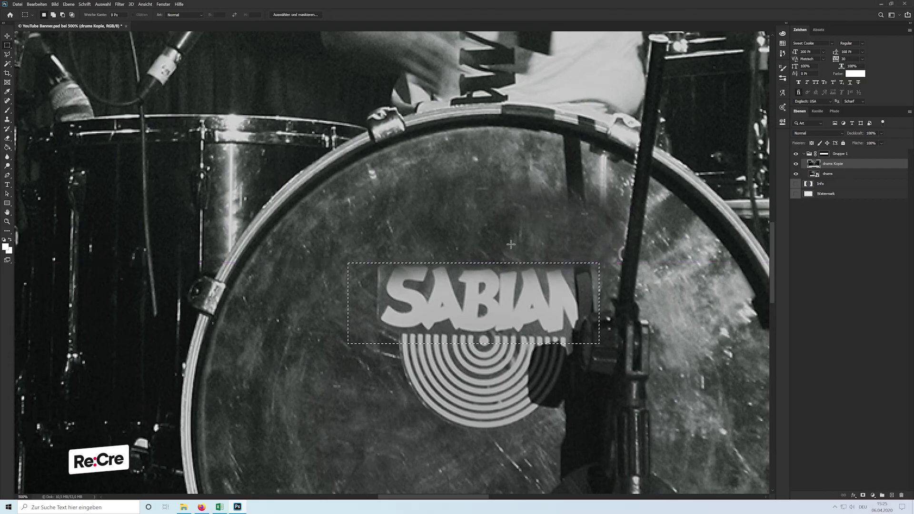
Step: Mask the drums copy using the SABIAN selection and ready the Brush for mask painting
{"action": "right_click", "coordinate": [472, 241]}
{"action": "key", "text": "Escape"}
{"action": "left_click", "coordinate": [862, 495]}
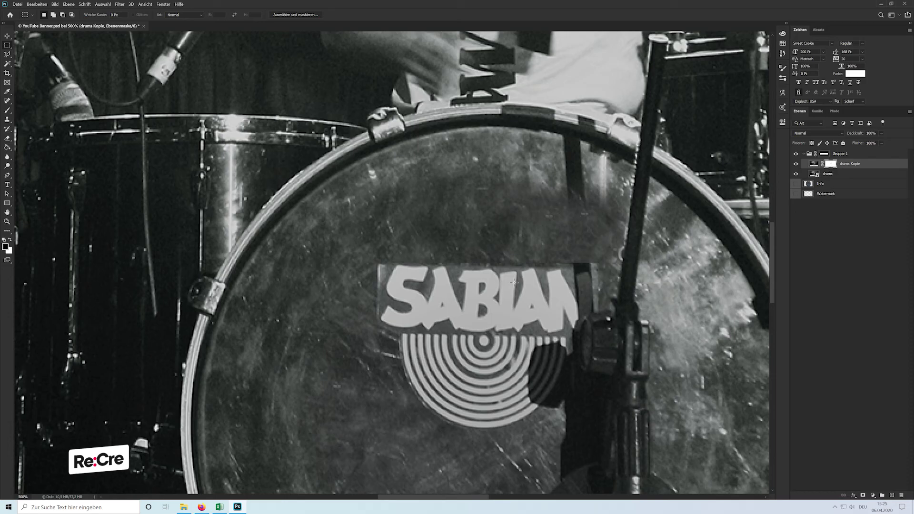
{"action": "key", "text": "b"}
{"action": "scroll", "coordinate": [421, 260], "scroll_direction": "up", "scroll_amount": 2}
{"action": "scroll", "coordinate": [421, 260], "scroll_direction": "up", "scroll_amount": 2}
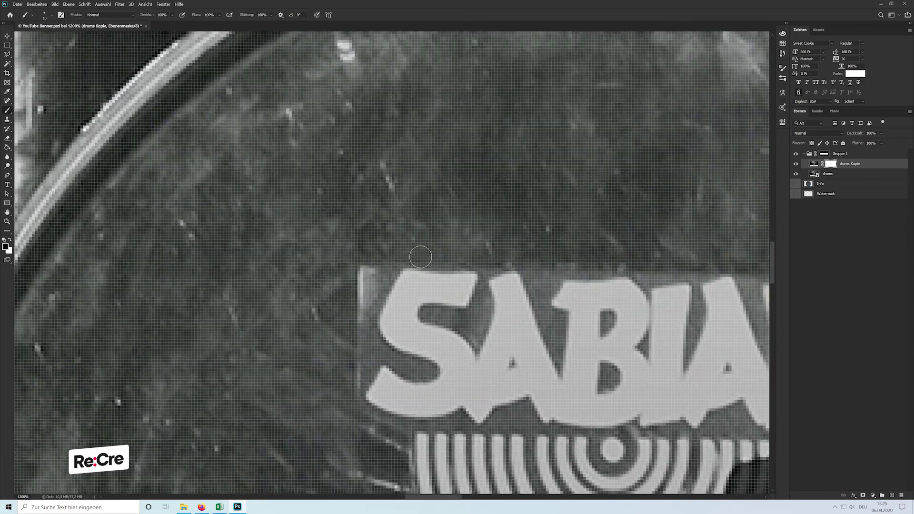
{"action": "scroll", "coordinate": [431, 258], "scroll_direction": "down", "scroll_amount": 1}
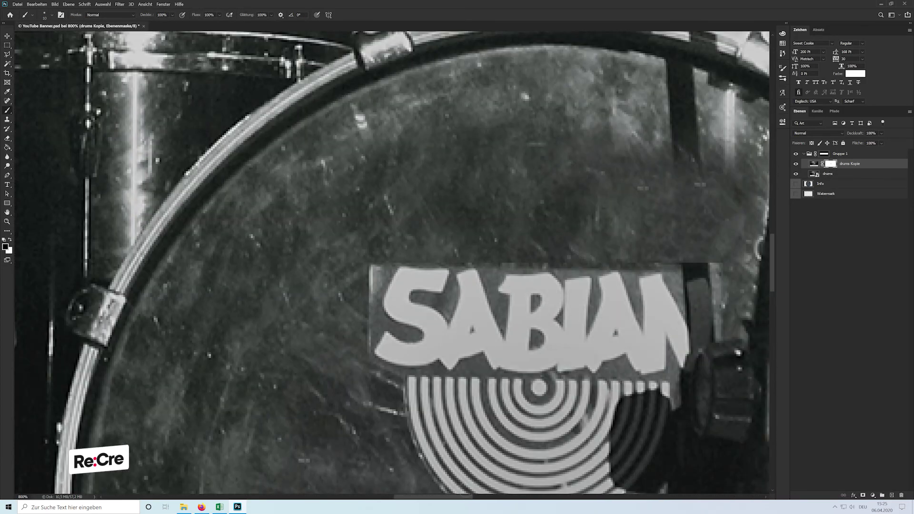
{"action": "scroll", "coordinate": [473, 448], "scroll_direction": "right", "scroll_amount": 5}
{"action": "scroll", "coordinate": [472, 449], "scroll_direction": "left", "scroll_amount": 2}
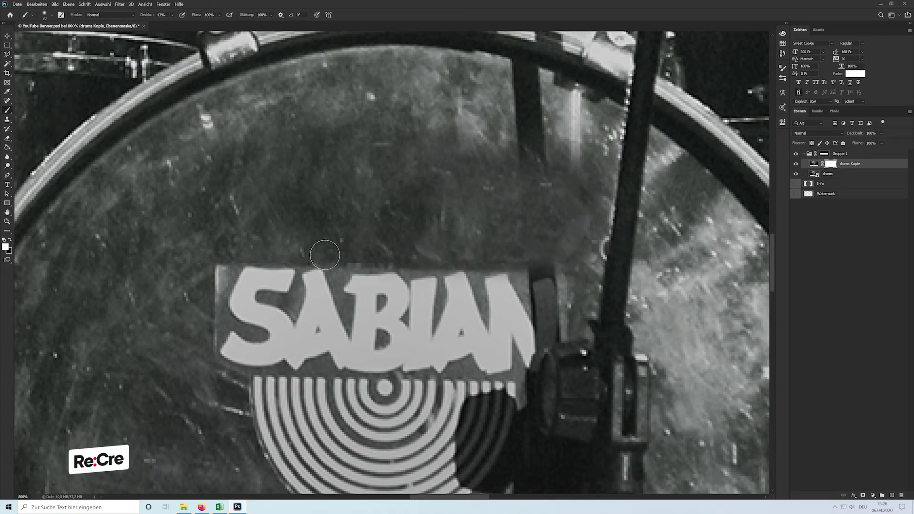
Step: Hide the drums copy layer so the original TAMA logo shows, then deselect it
{"action": "key", "text": "v"}
{"action": "scroll", "coordinate": [419, 242], "scroll_direction": "down", "scroll_amount": 2}
{"action": "scroll", "coordinate": [420, 244], "scroll_direction": "down", "scroll_amount": 2}
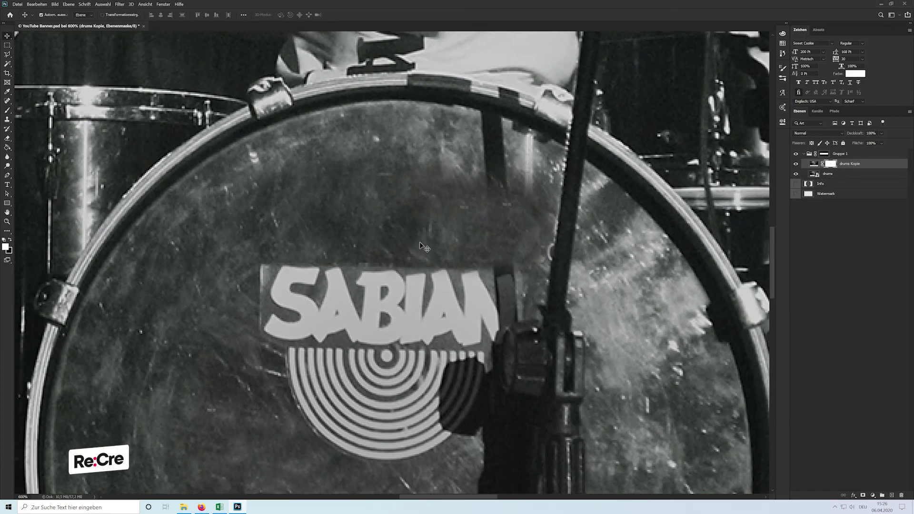
{"action": "scroll", "coordinate": [420, 245], "scroll_direction": "down", "scroll_amount": 2}
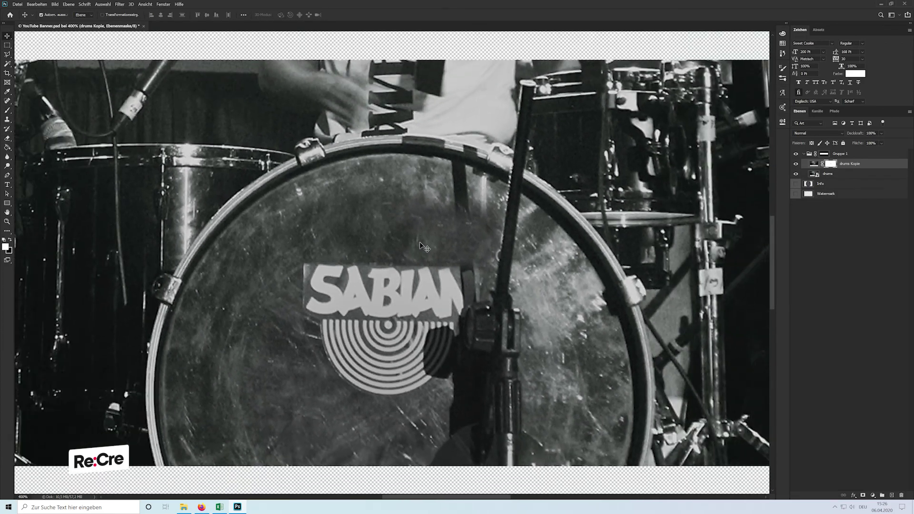
{"action": "left_click", "coordinate": [795, 164]}
{"action": "left_click", "coordinate": [812, 218]}
Step: Add white 'NAME' text in Roboto Slab Bold at 100 pt and move it toward the drum head centre
{"action": "key", "text": "t"}
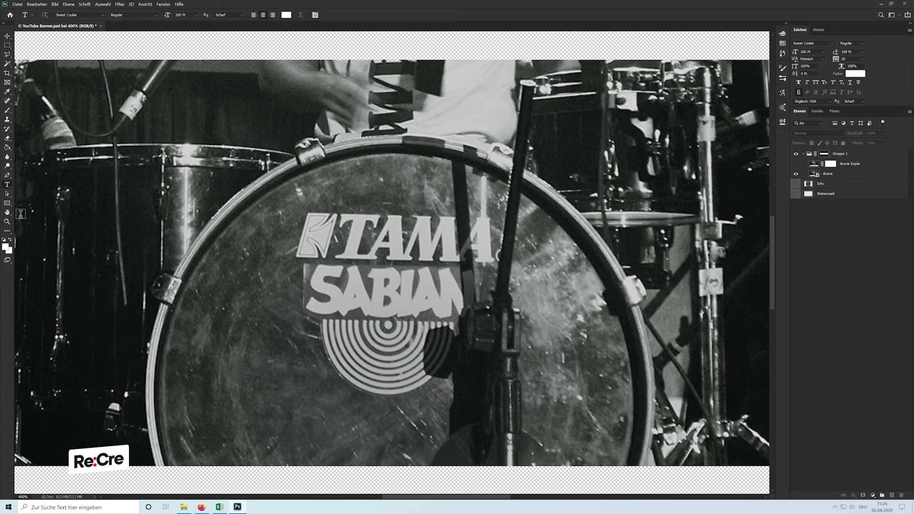
{"action": "left_click", "coordinate": [206, 343]}
{"action": "type", "text": "A>ME"}
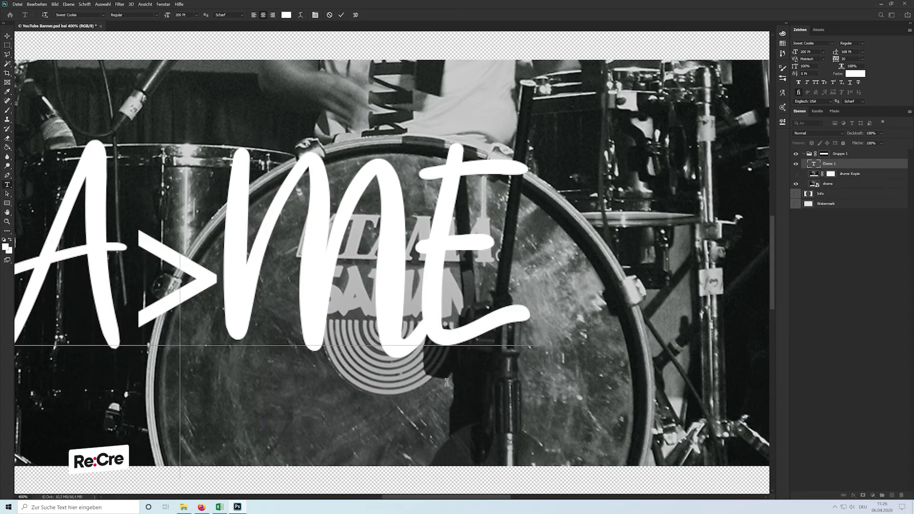
{"action": "key", "text": "BackSpace"}
{"action": "left_click", "coordinate": [819, 42]}
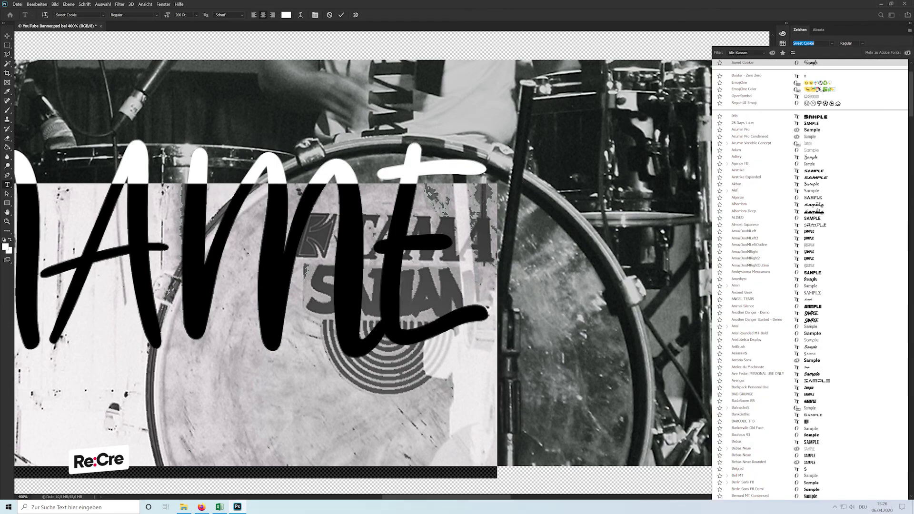
{"action": "type", "text": "roboto"}
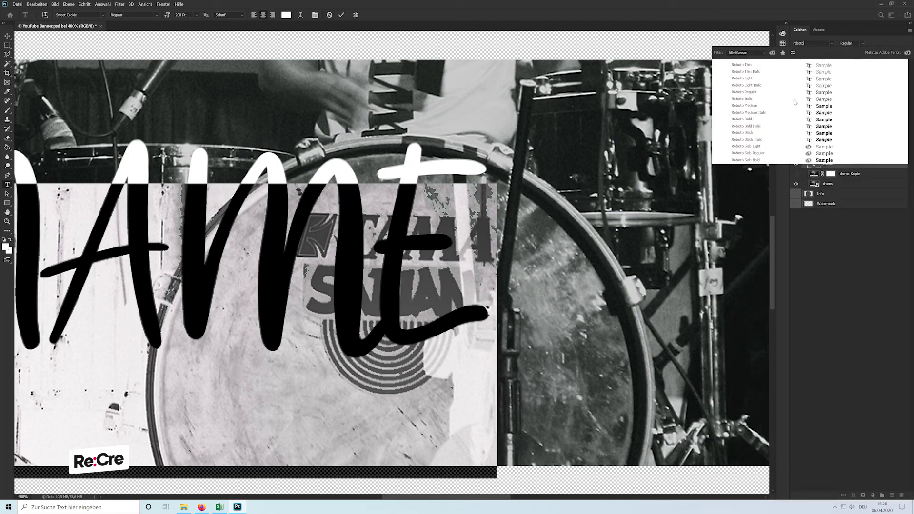
{"action": "left_click", "coordinate": [764, 161]}
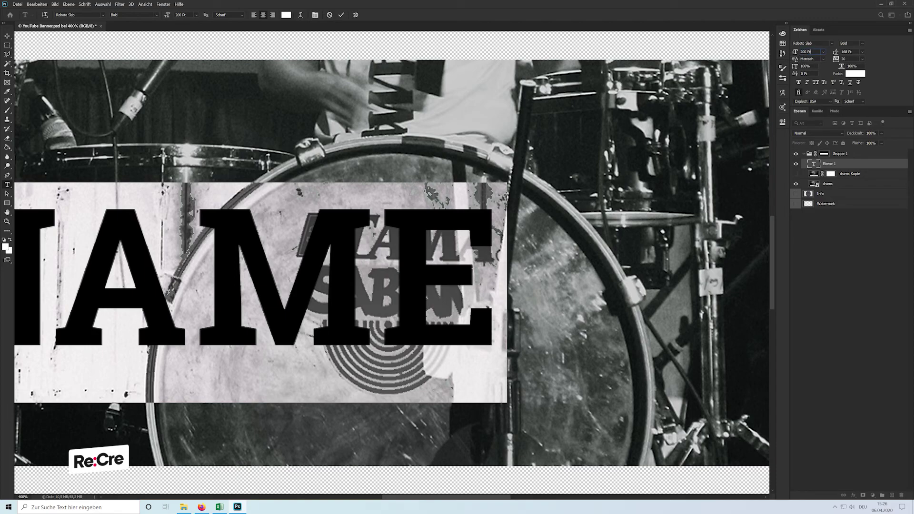
{"action": "type", "text": "10"}
{"action": "key", "text": "Return"}
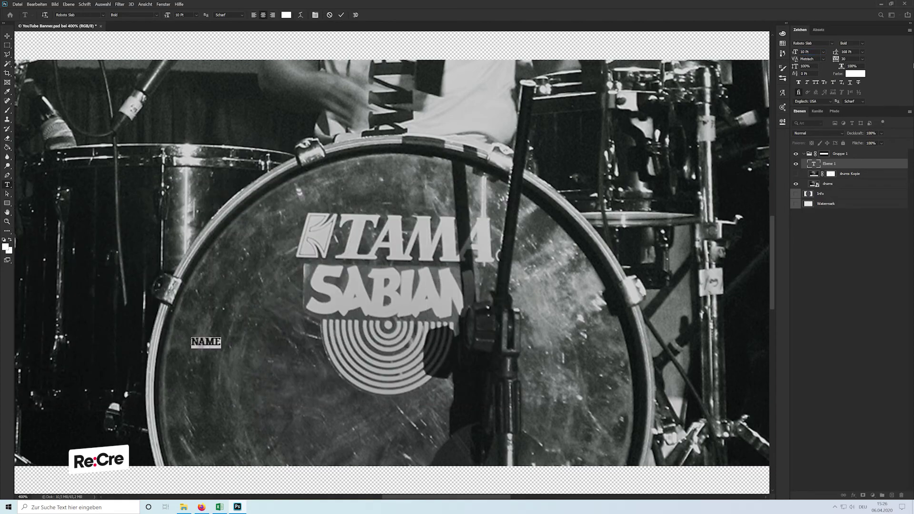
{"action": "type", "text": "100"}
{"action": "key", "text": "Return"}
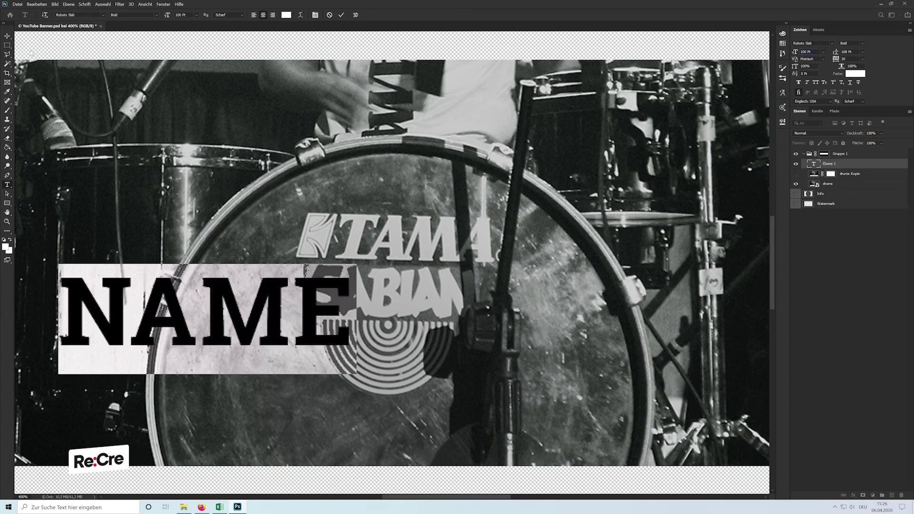
{"action": "left_click", "coordinate": [7, 36]}
{"action": "left_click_drag", "start_coordinate": [124, 190], "coordinate": [295, 158]}
Step: Scale NAME down, tilt it slightly, and nudge it into place above SABIAN
{"action": "key", "text": "ctrl+t"}
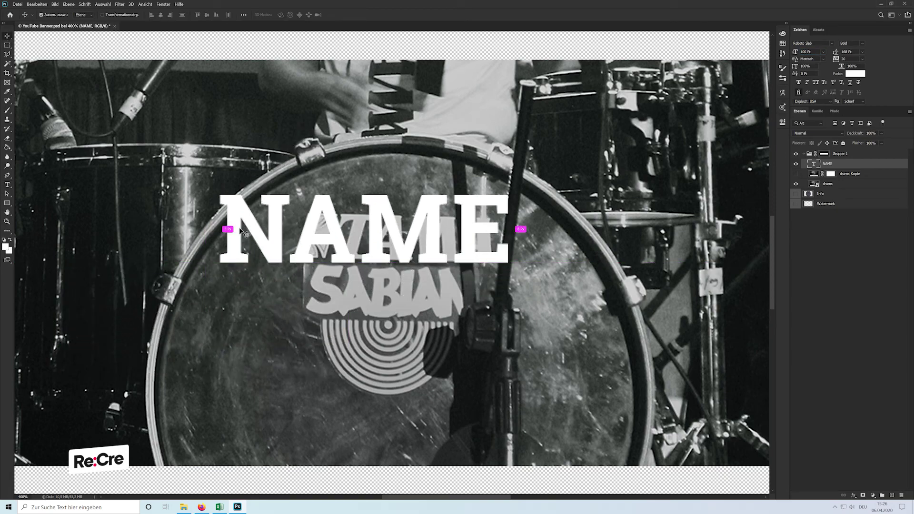
{"action": "mouse_move", "coordinate": [218, 228]}
{"action": "left_mouse_down"}
{"action": "mouse_move", "coordinate": [318, 223]}
{"action": "mouse_move", "coordinate": [318, 237]}
{"action": "left_mouse_up"}
{"action": "left_click_drag", "start_coordinate": [417, 188], "coordinate": [416, 187]}
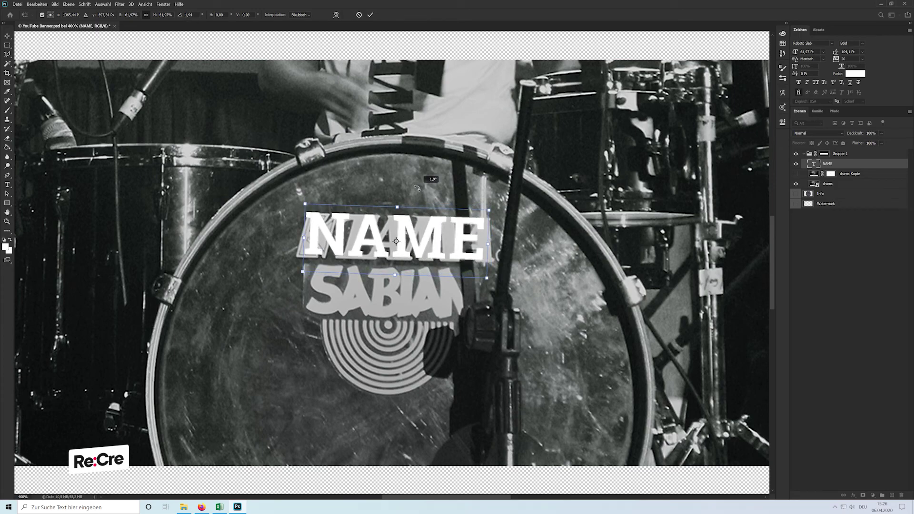
{"action": "left_click_drag", "start_coordinate": [416, 187], "coordinate": [417, 188]}
{"action": "key", "text": "Return"}
{"action": "key", "text": "Down"}
{"action": "key", "text": "Right"}
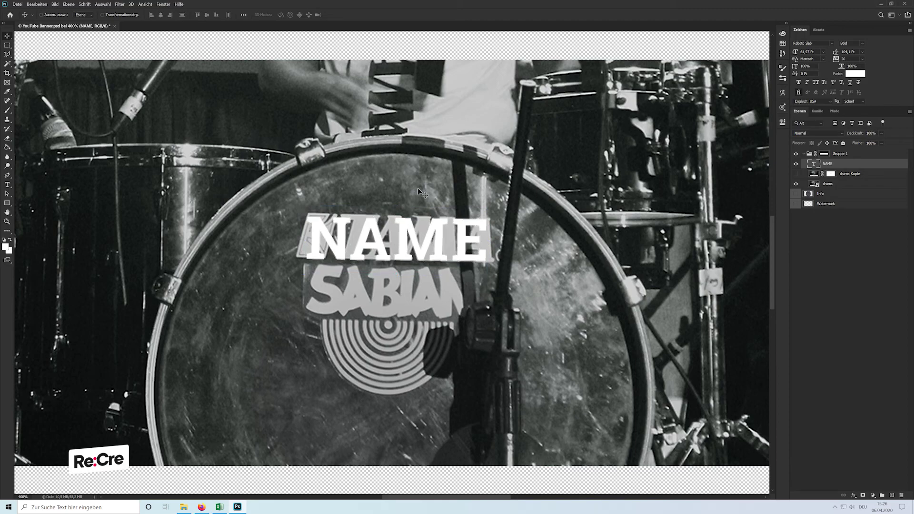
Step: Show the drums copy again and try a darkening blend mode on NAME before reverting to Normal
{"action": "left_click", "coordinate": [795, 173]}
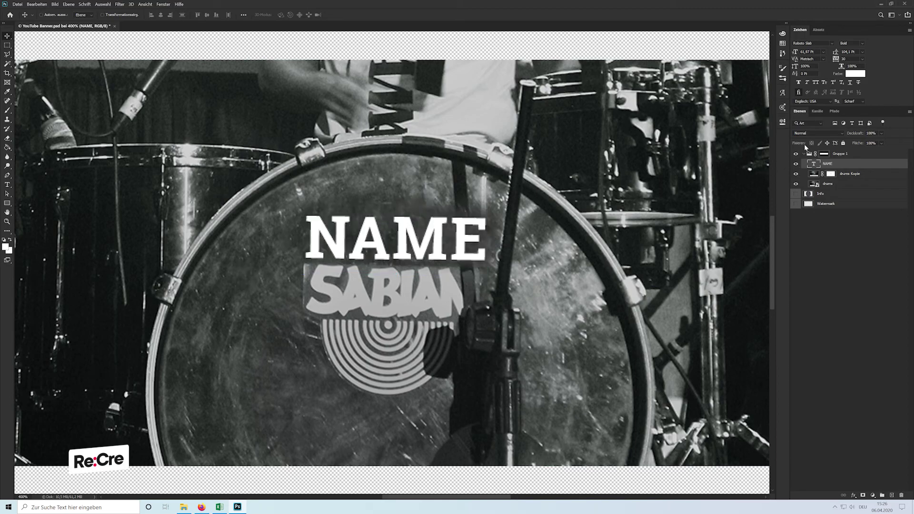
{"action": "left_click", "coordinate": [816, 133]}
{"action": "left_click", "coordinate": [809, 148]}
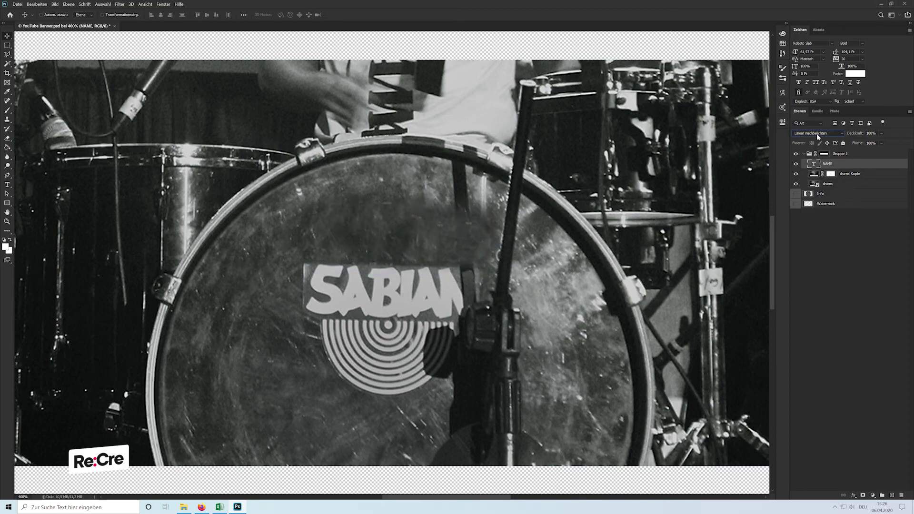
{"action": "scroll", "coordinate": [815, 133], "scroll_direction": "down", "scroll_amount": 2}
{"action": "scroll", "coordinate": [815, 133], "scroll_direction": "down", "scroll_amount": 2}
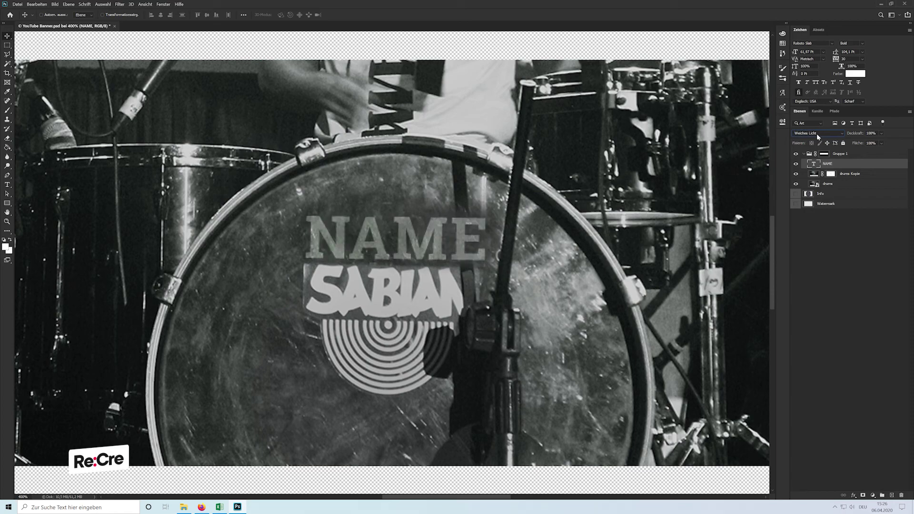
{"action": "scroll", "coordinate": [816, 133], "scroll_direction": "down", "scroll_amount": 1}
{"action": "key", "text": "ctrl+j"}
{"action": "key", "text": "ctrl+j"}
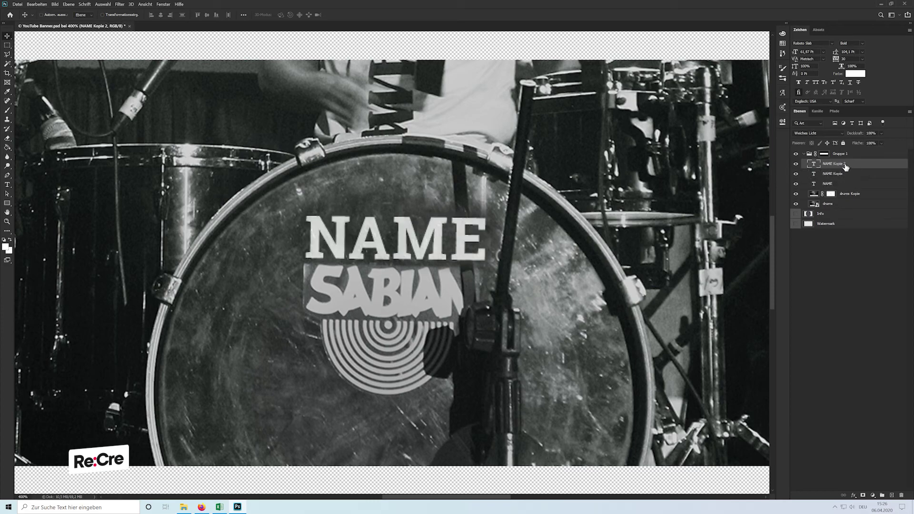
{"action": "key", "text": "ctrl+z"}
{"action": "key", "text": "ctrl+z"}
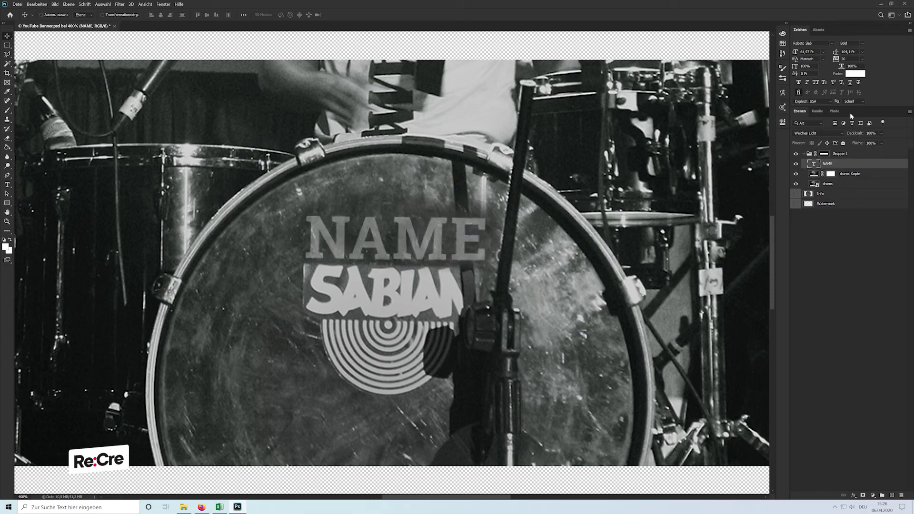
{"action": "left_click", "coordinate": [817, 133]}
Step: Recolour the NAME text with the SABIAN logo's light grey and select Gruppe 1
{"action": "double_click", "coordinate": [813, 163]}
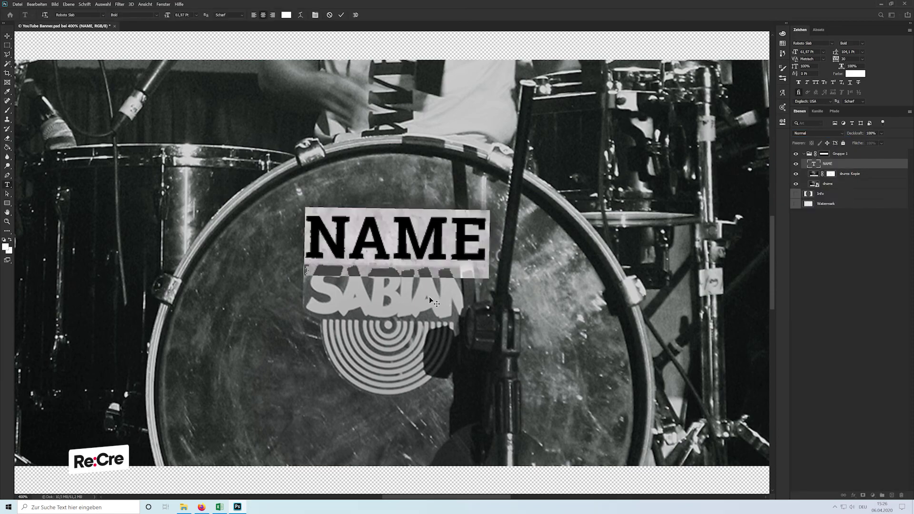
{"action": "left_click", "coordinate": [856, 74]}
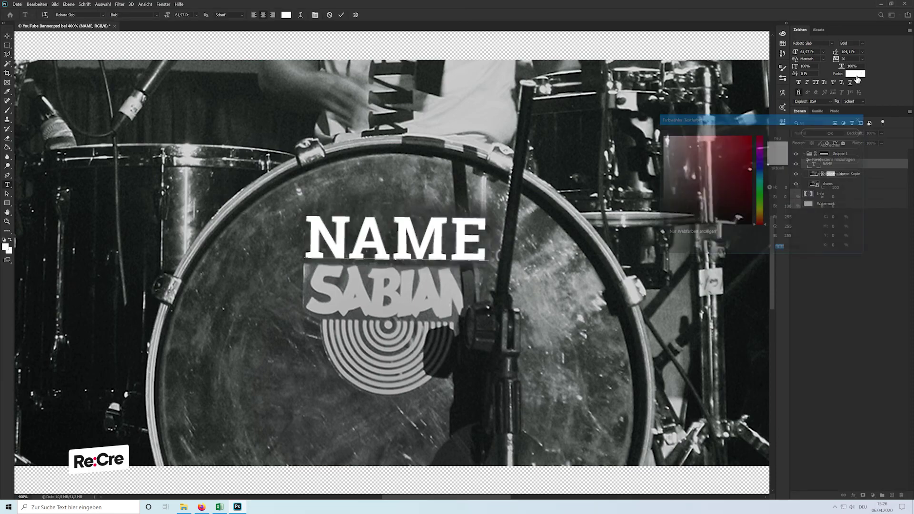
{"action": "left_click", "coordinate": [432, 283]}
{"action": "left_click", "coordinate": [831, 132]}
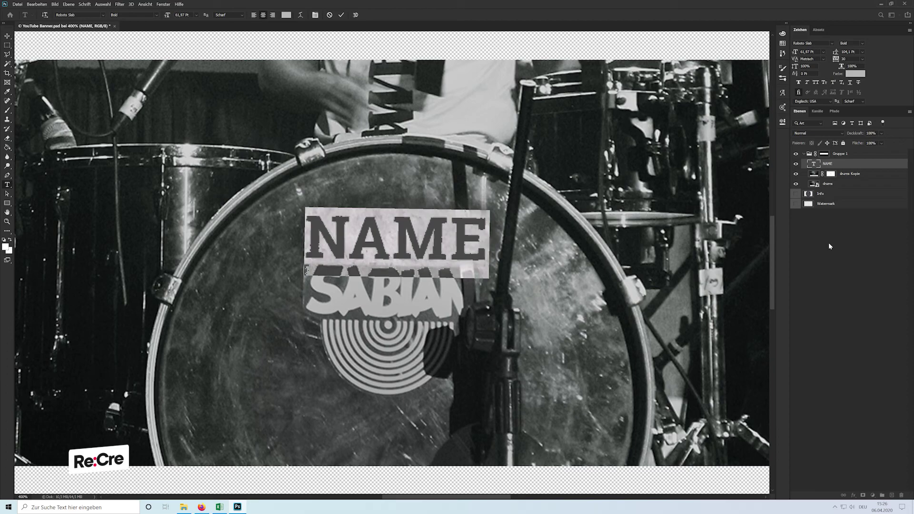
{"action": "key", "text": "ctrl+Return"}
{"action": "left_click", "coordinate": [850, 159]}
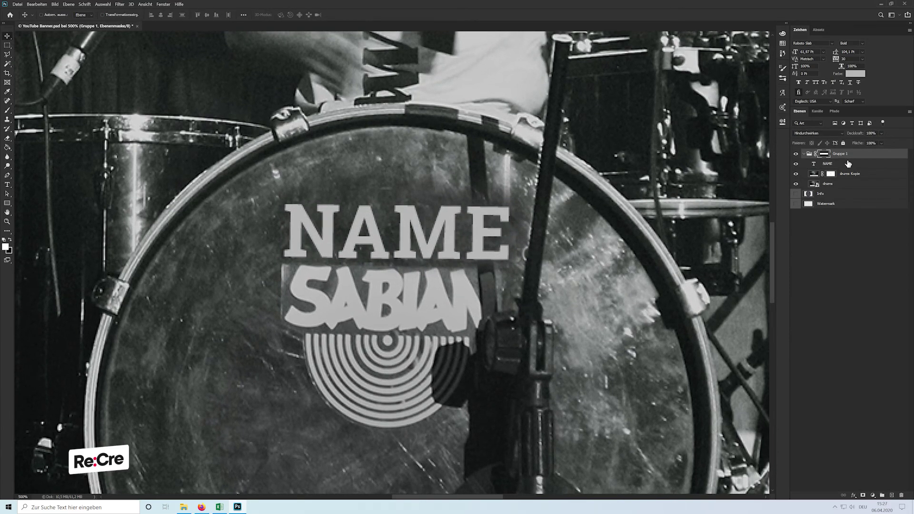
Step: Convert NAME to a smart object and enlarge its canvas inside NAME.psb
{"action": "right_click", "coordinate": [847, 163]}
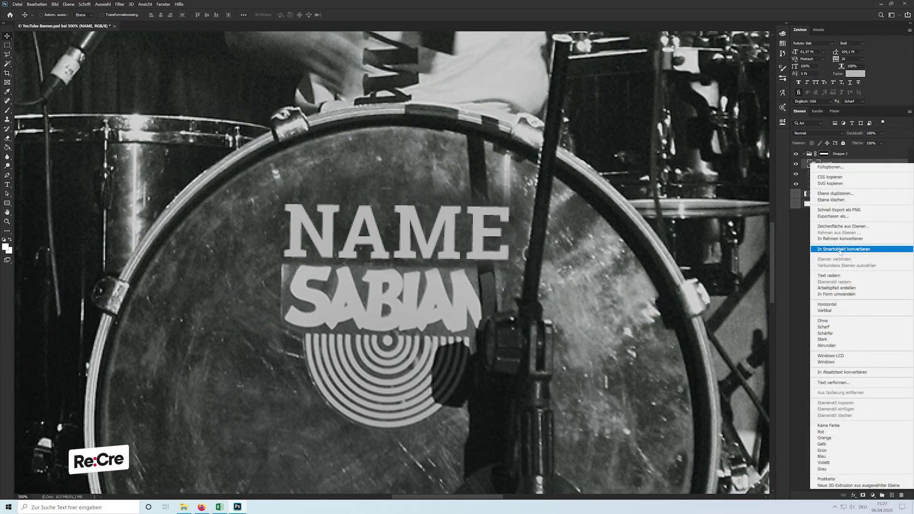
{"action": "left_click", "coordinate": [840, 250]}
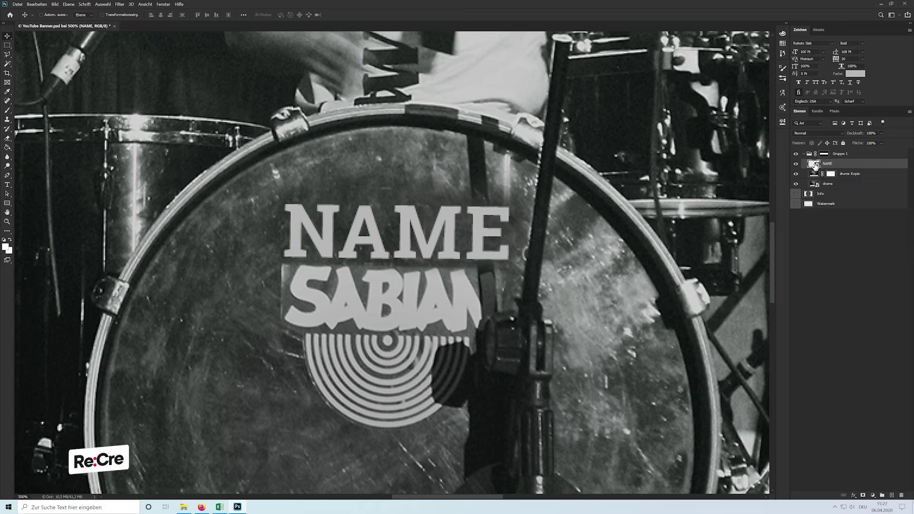
{"action": "double_click", "coordinate": [813, 164]}
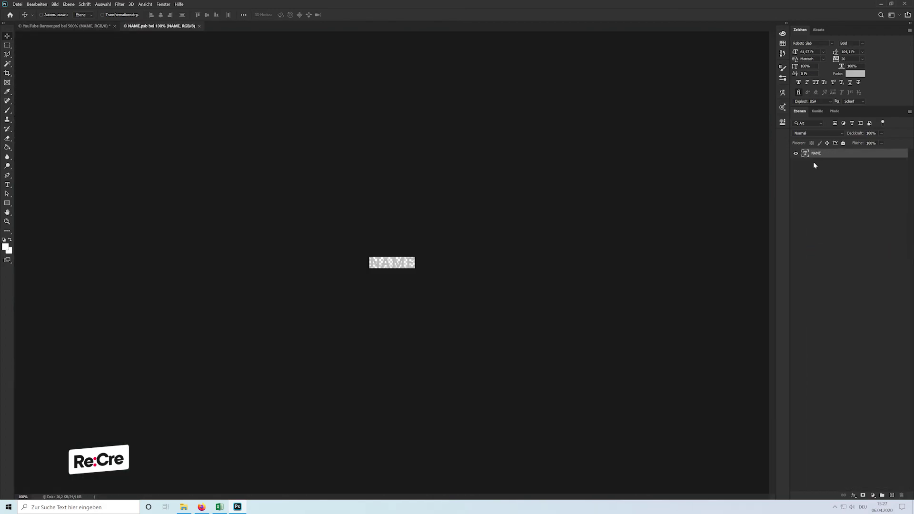
{"action": "key", "text": "c"}
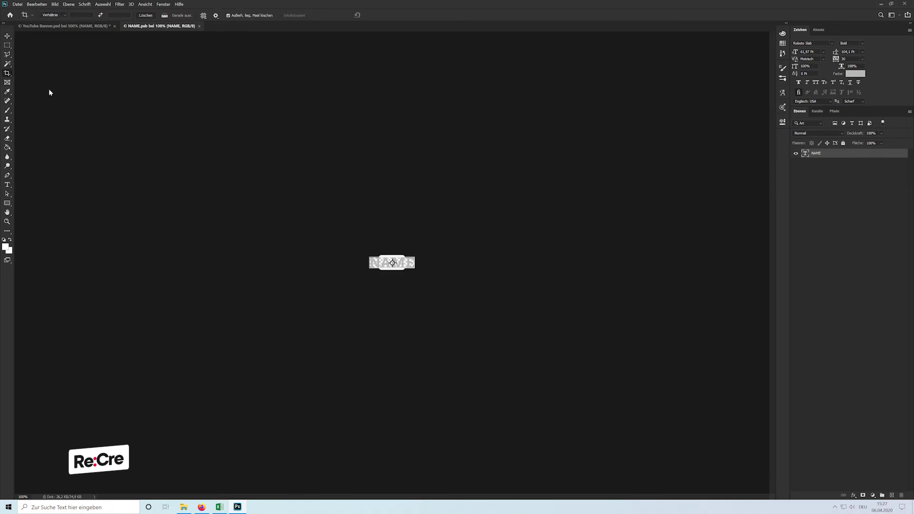
{"action": "left_click_drag", "start_coordinate": [416, 256], "coordinate": [555, 172]}
{"action": "key", "text": "Return"}
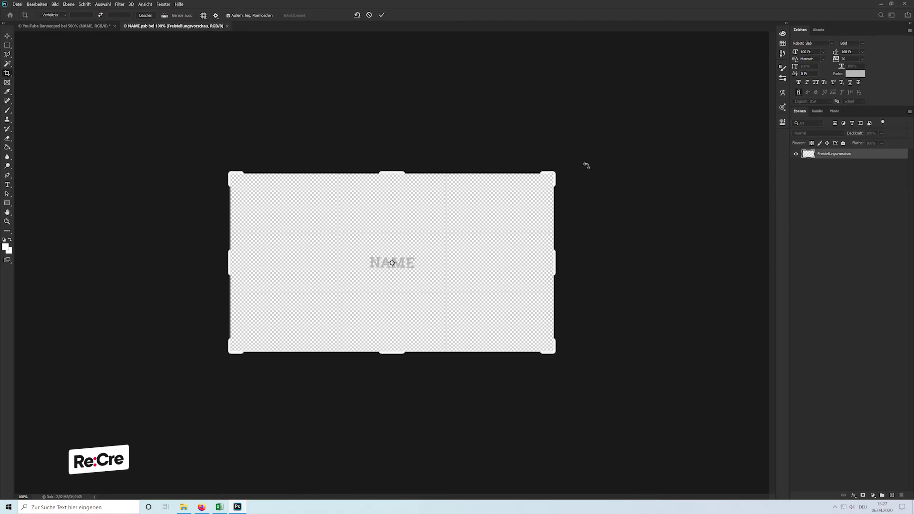
{"action": "key", "text": "v"}
Step: Make the NAME text black, enlarge it, and save the smart object back into the banner
{"action": "left_click", "coordinate": [855, 73]}
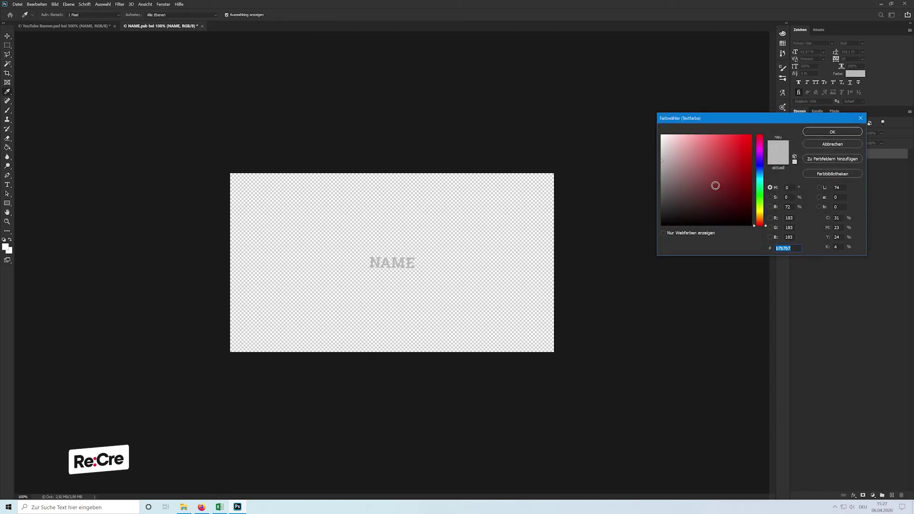
{"action": "left_click_drag", "start_coordinate": [714, 184], "coordinate": [493, 310]}
{"action": "key", "text": "Return"}
{"action": "key", "text": "ctrl+t"}
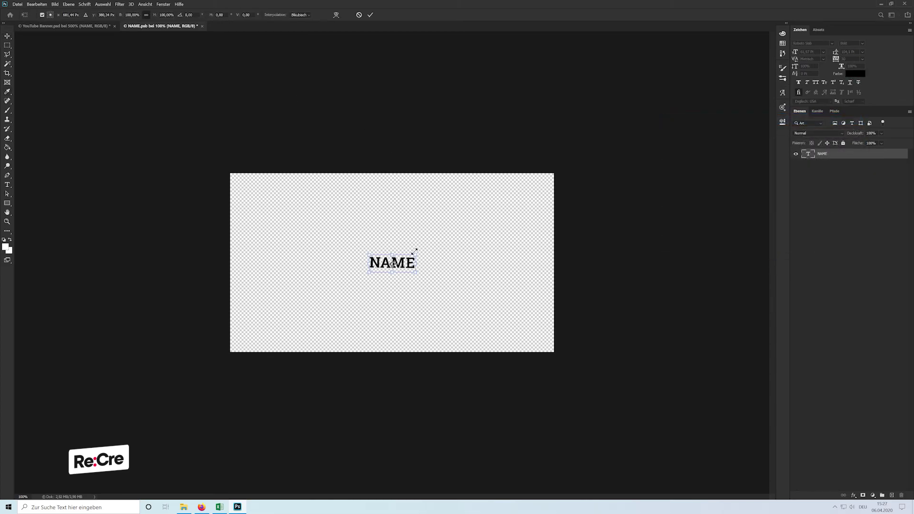
{"action": "mouse_move", "coordinate": [416, 253]}
{"action": "left_mouse_down"}
{"action": "mouse_move", "coordinate": [465, 216]}
{"action": "mouse_move", "coordinate": [444, 229]}
{"action": "left_mouse_up"}
{"action": "key", "text": "Return"}
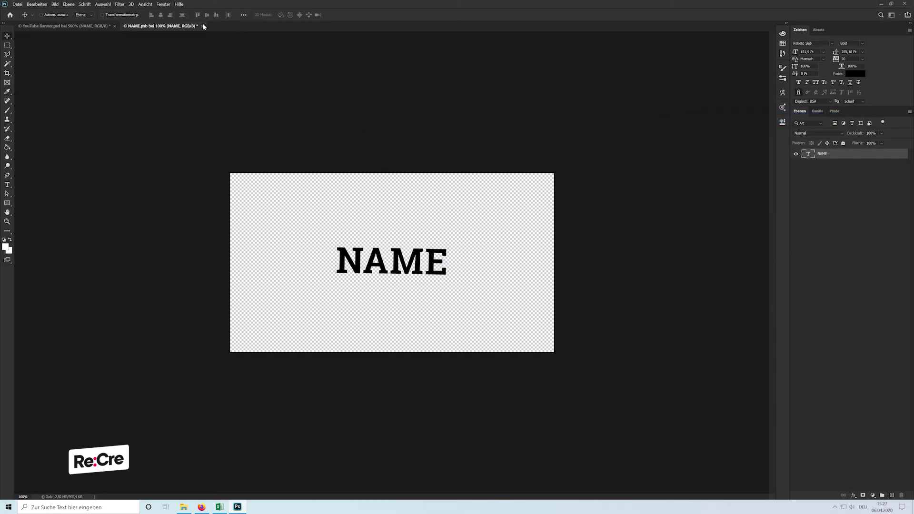
{"action": "left_click", "coordinate": [202, 26]}
{"action": "key", "text": "Return"}
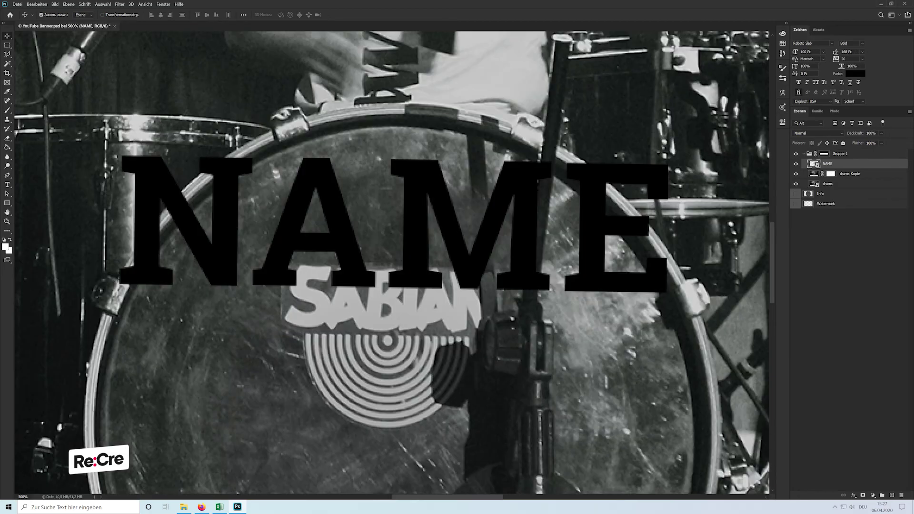
Step: Shrink NAME on the banner to about a third of its size above SABIAN
{"action": "key", "text": "ctrl+t"}
{"action": "key", "text": "ctrl+minus"}
{"action": "key", "text": "ctrl+minus"}
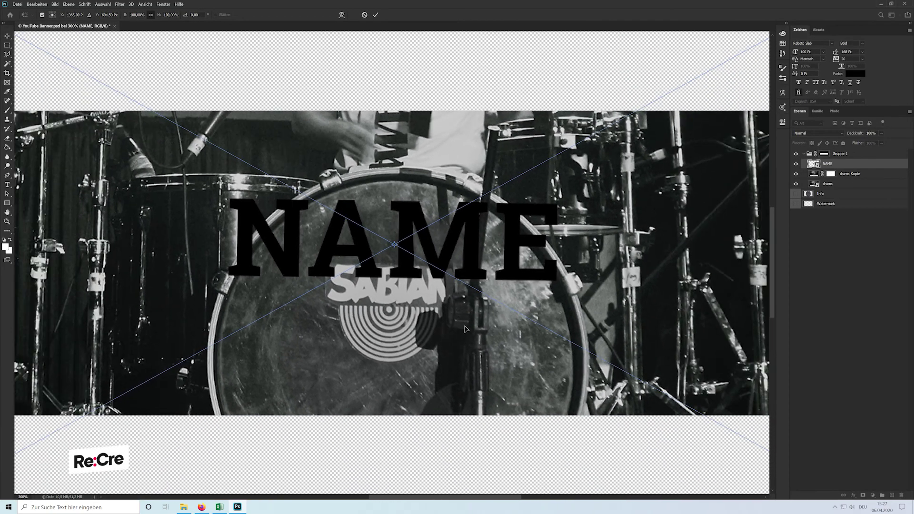
{"action": "key", "text": "ctrl+minus"}
{"action": "left_click_drag", "start_coordinate": [393, 429], "coordinate": [386, 313]}
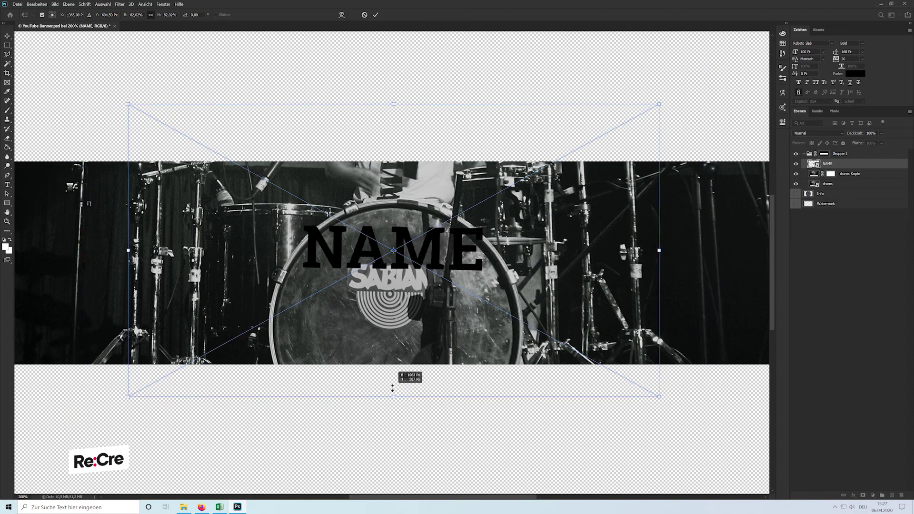
{"action": "key", "text": "Return"}
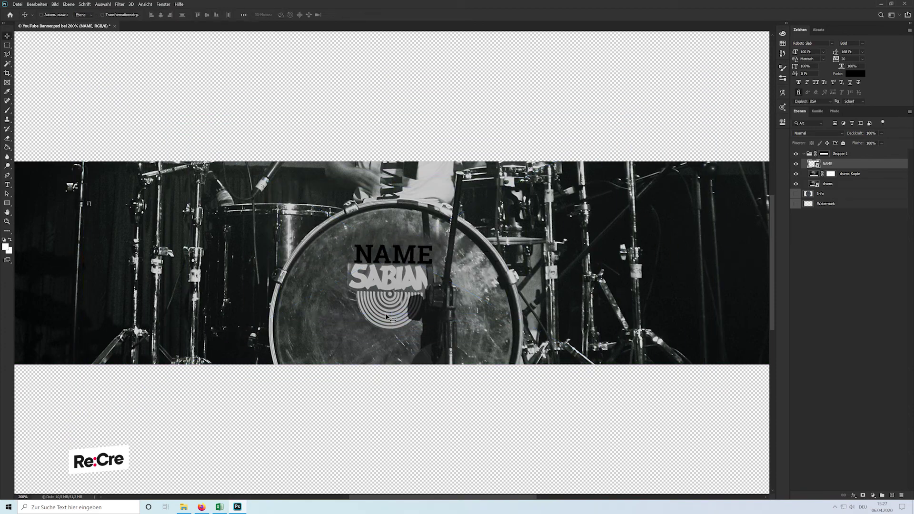
{"action": "key", "text": "ctrl+plus"}
{"action": "key", "text": "ctrl+plus"}
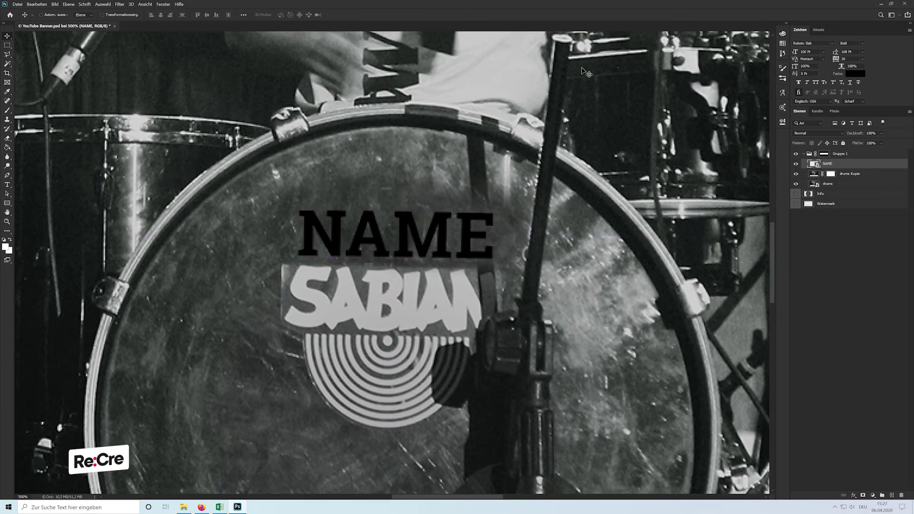
{"action": "key", "text": "ctrl+plus"}
Step: Give the NAME layer a grey Color Overlay effect
{"action": "double_click", "coordinate": [854, 168]}
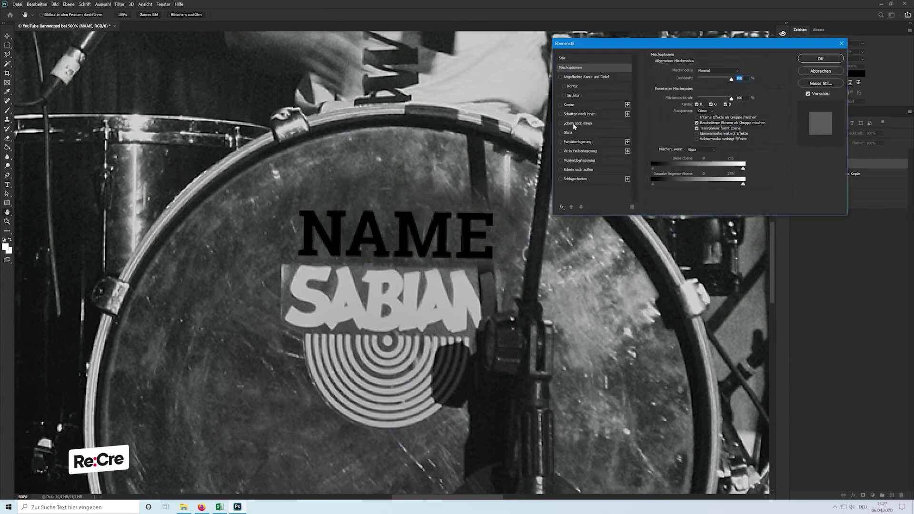
{"action": "left_click", "coordinate": [560, 142]}
{"action": "left_click", "coordinate": [729, 71]}
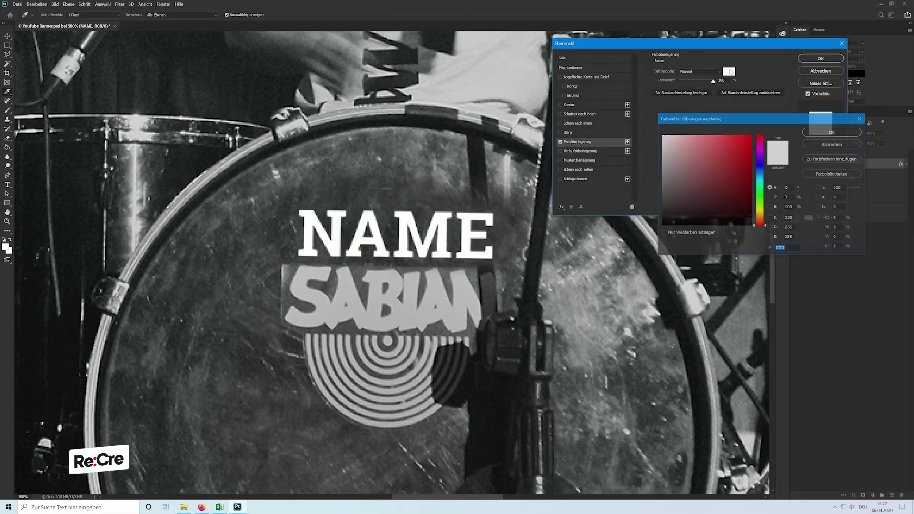
{"action": "left_click", "coordinate": [666, 148]}
{"action": "key", "text": "Return"}
{"action": "key", "text": "Return"}
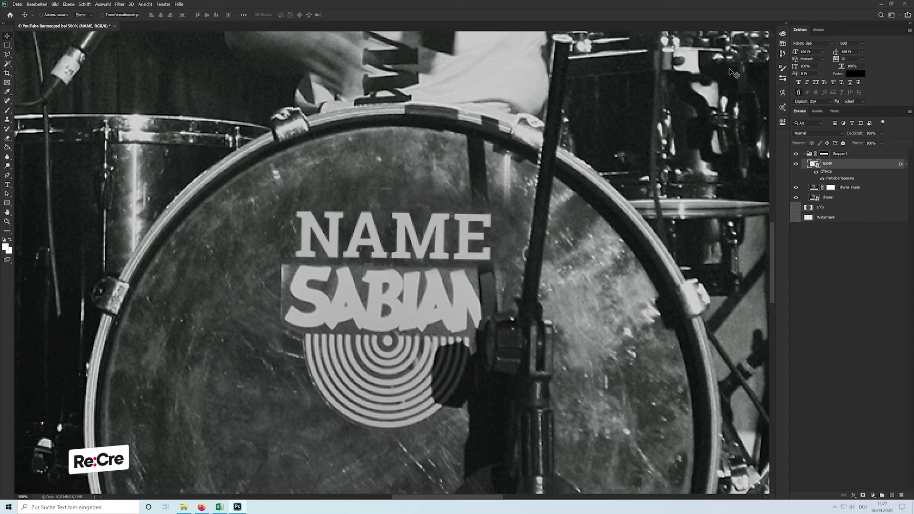
{"action": "double_click", "coordinate": [842, 163]}
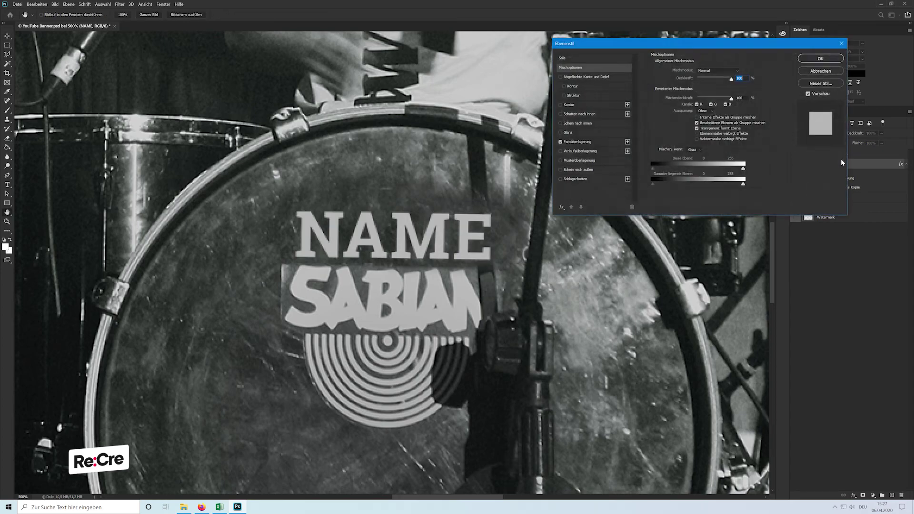
{"action": "key", "text": "Escape"}
Step: Add a scratched grey Pattern Overlay to NAME at a much finer 25% scale
{"action": "left_click", "coordinate": [560, 151]}
{"action": "left_click", "coordinate": [559, 142]}
{"action": "left_click", "coordinate": [560, 151]}
{"action": "left_click", "coordinate": [560, 142]}
{"action": "left_click", "coordinate": [573, 160]}
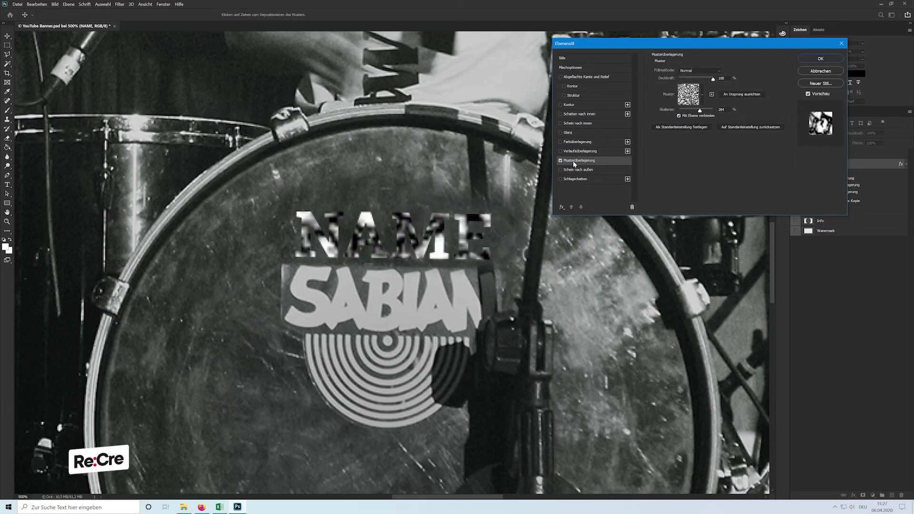
{"action": "left_click", "coordinate": [680, 103]}
{"action": "left_click", "coordinate": [661, 128]}
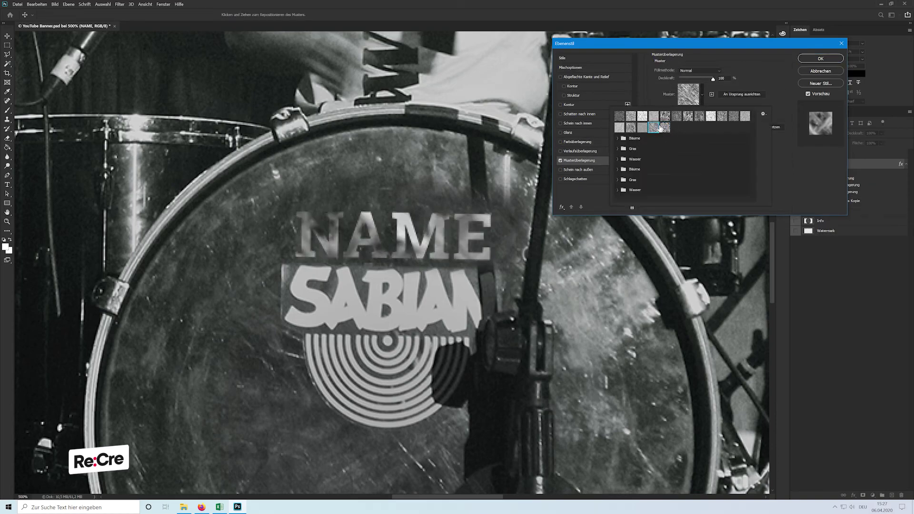
{"action": "left_click", "coordinate": [750, 82]}
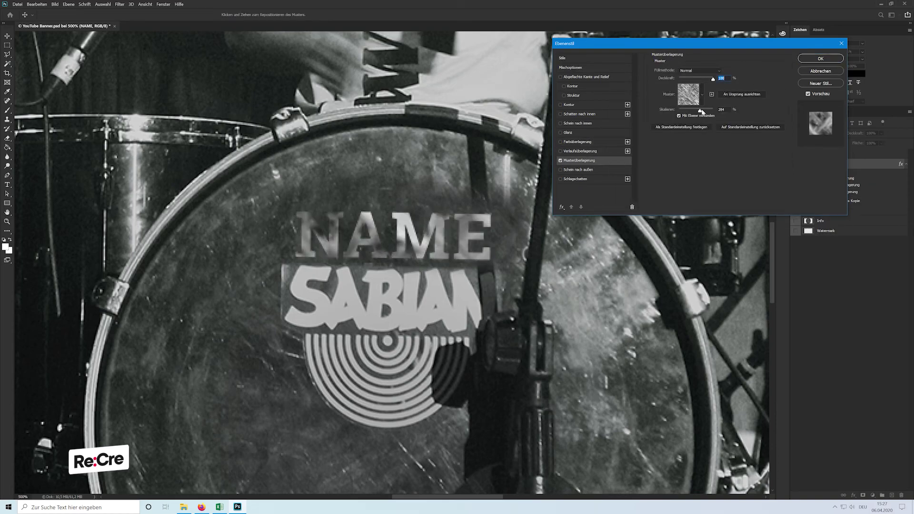
{"action": "left_click_drag", "start_coordinate": [701, 111], "coordinate": [683, 110]}
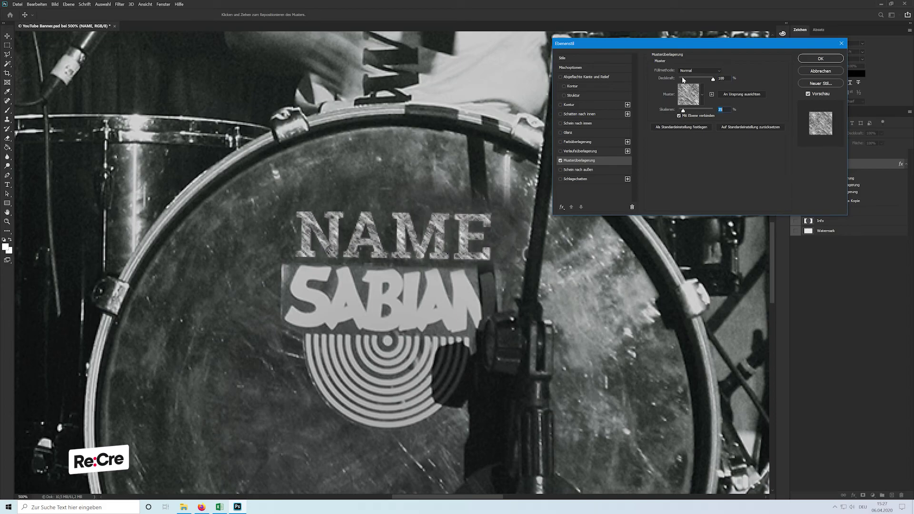
Step: Re-enable the colour overlay and tune the pattern overlay's opacity
{"action": "left_click", "coordinate": [561, 142]}
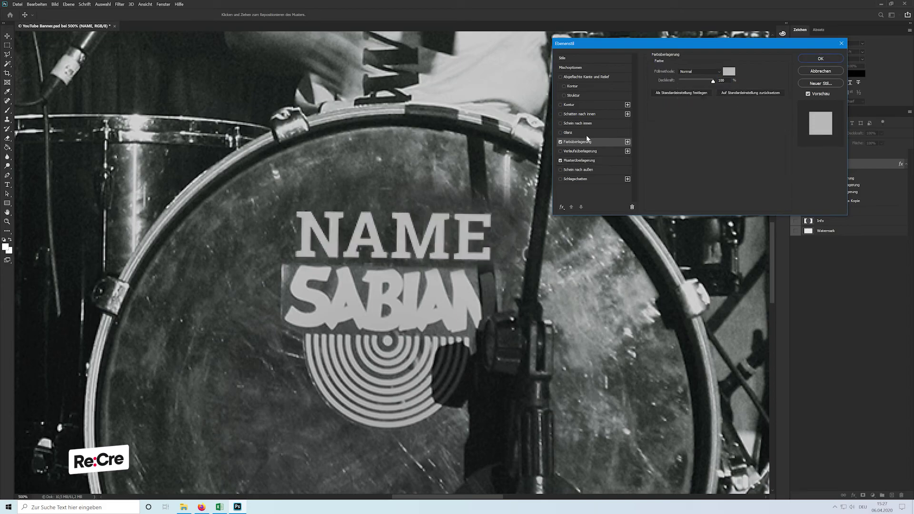
{"action": "scroll", "coordinate": [686, 67], "scroll_direction": "down", "scroll_amount": 2}
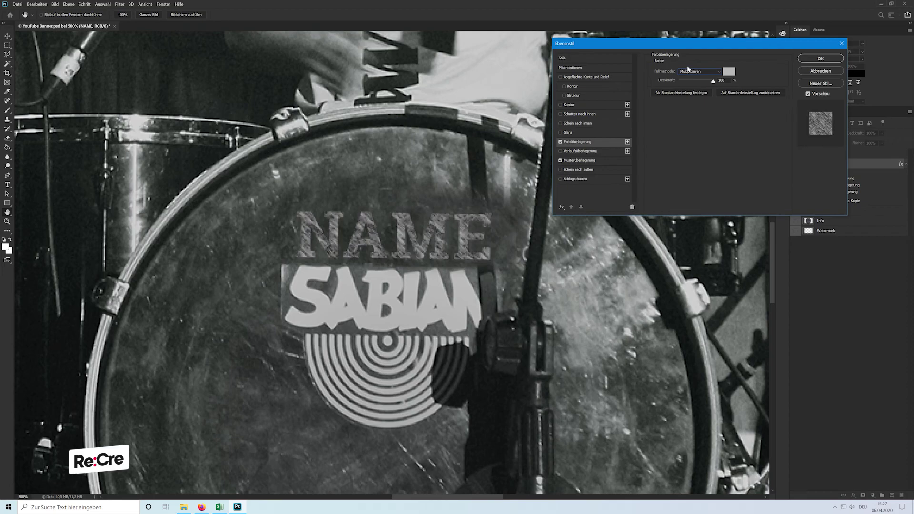
{"action": "left_click", "coordinate": [589, 162]}
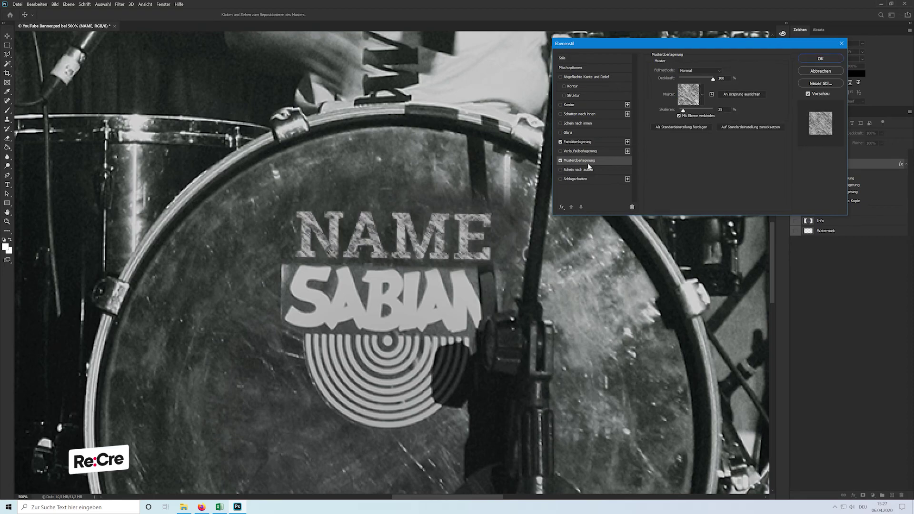
{"action": "mouse_move", "coordinate": [709, 80]}
{"action": "left_mouse_down"}
{"action": "mouse_move", "coordinate": [665, 88]}
{"action": "mouse_move", "coordinate": [712, 79]}
{"action": "left_mouse_up"}
{"action": "left_click", "coordinate": [577, 141]}
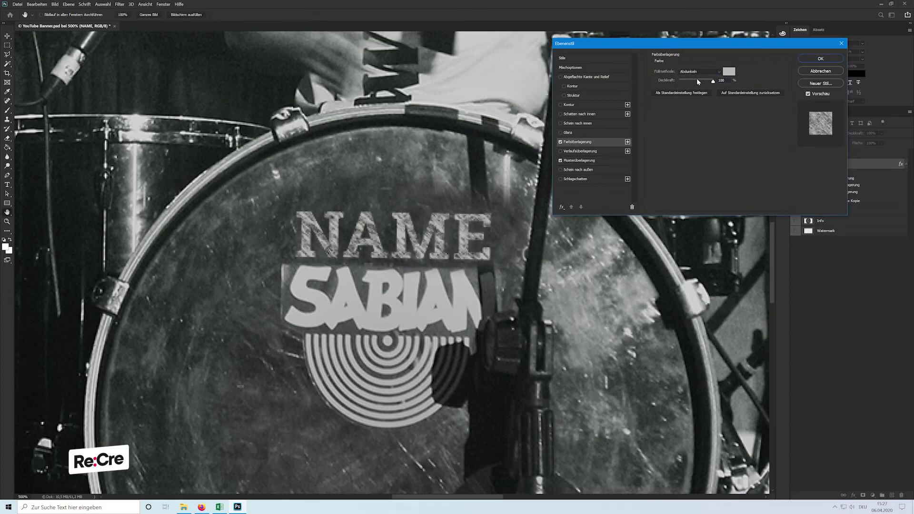
{"action": "scroll", "coordinate": [698, 72], "scroll_direction": "down", "scroll_amount": 1}
{"action": "scroll", "coordinate": [697, 71], "scroll_direction": "down", "scroll_amount": 2}
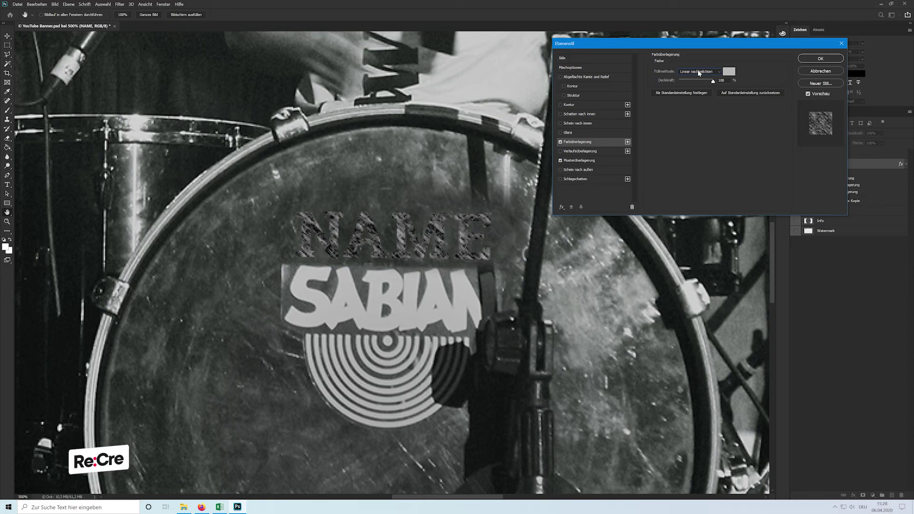
{"action": "scroll", "coordinate": [698, 71], "scroll_direction": "down", "scroll_amount": 1}
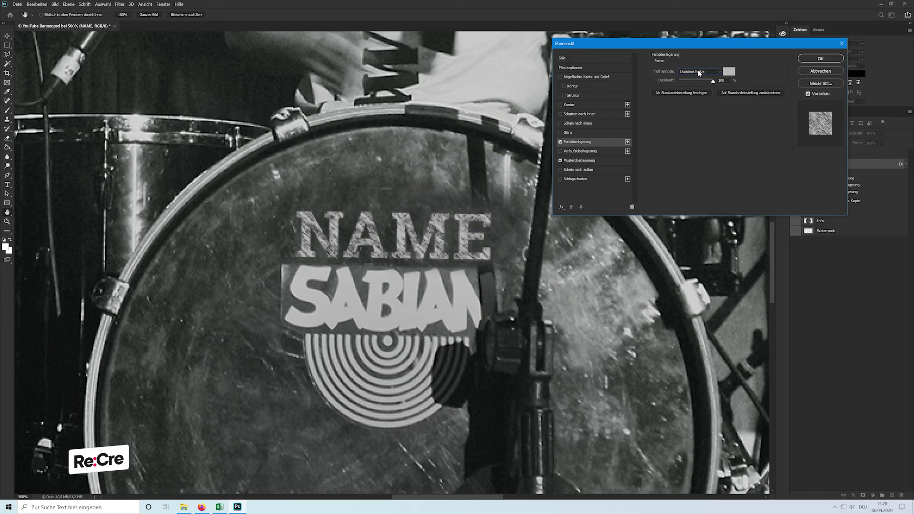
{"action": "left_click", "coordinate": [607, 160]}
{"action": "mouse_move", "coordinate": [712, 79]}
{"action": "left_mouse_down"}
{"action": "mouse_move", "coordinate": [664, 86]}
{"action": "mouse_move", "coordinate": [695, 79]}
{"action": "left_mouse_up"}
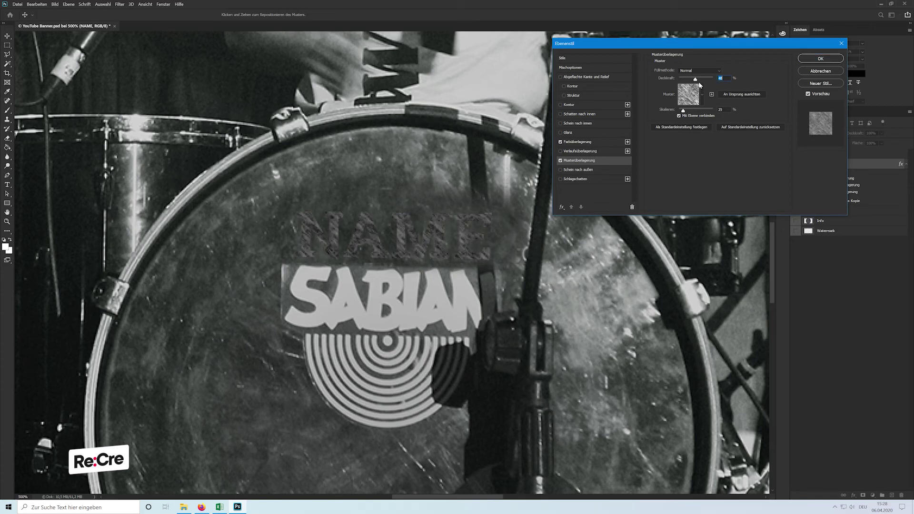
{"action": "left_click_drag", "start_coordinate": [695, 79], "coordinate": [717, 77]}
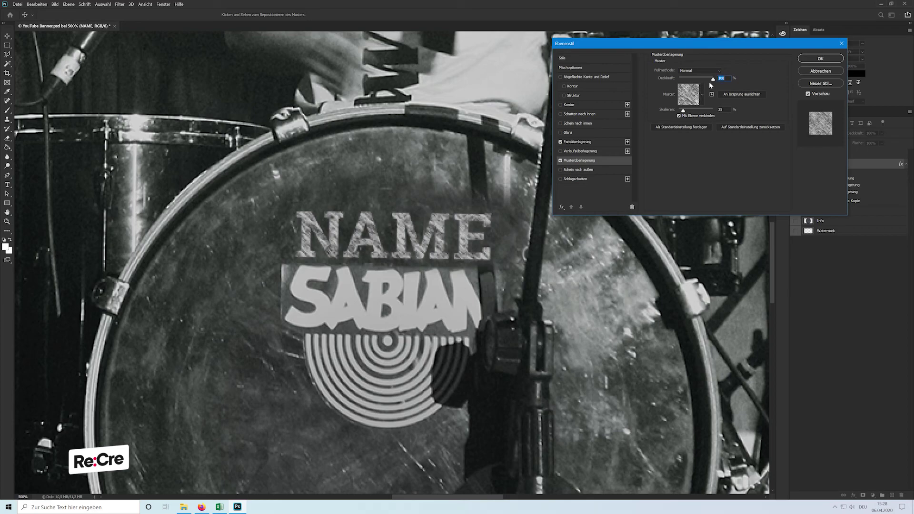
{"action": "left_click", "coordinate": [679, 116]}
{"action": "mouse_move", "coordinate": [712, 79]}
{"action": "left_mouse_down"}
{"action": "mouse_move", "coordinate": [690, 80]}
{"action": "mouse_move", "coordinate": [721, 85]}
{"action": "left_mouse_up"}
Step: Set the colour overlay to Screen (Negativ multiplizieren) with a darker grey and confirm the styles
{"action": "left_click", "coordinate": [600, 142]}
{"action": "left_click", "coordinate": [699, 71]}
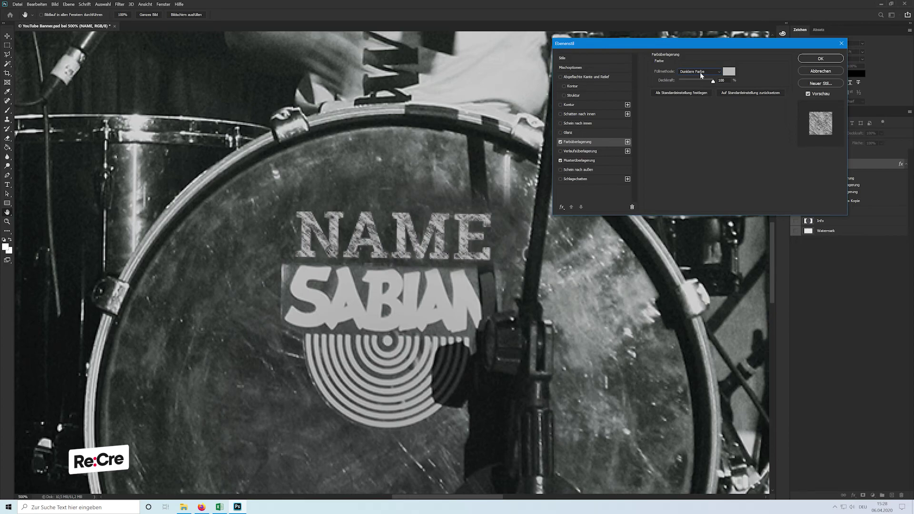
{"action": "key", "text": "Down"}
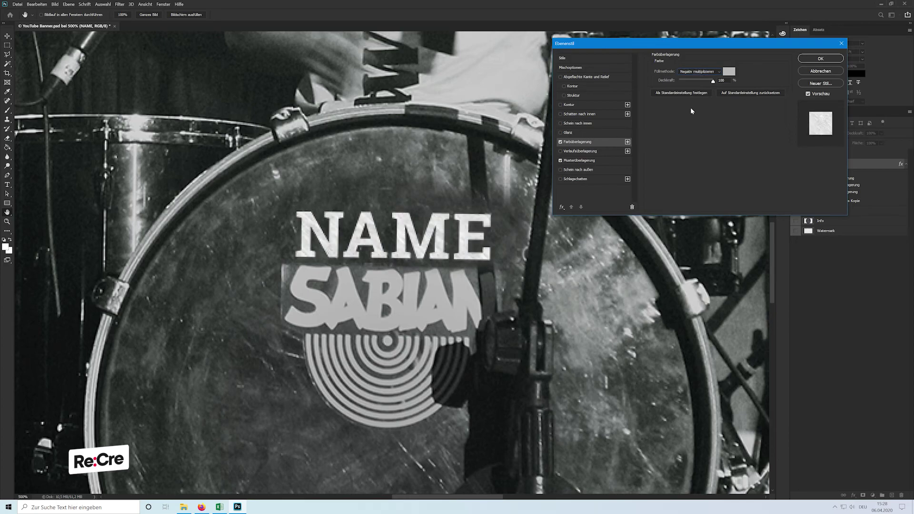
{"action": "left_click", "coordinate": [729, 72]}
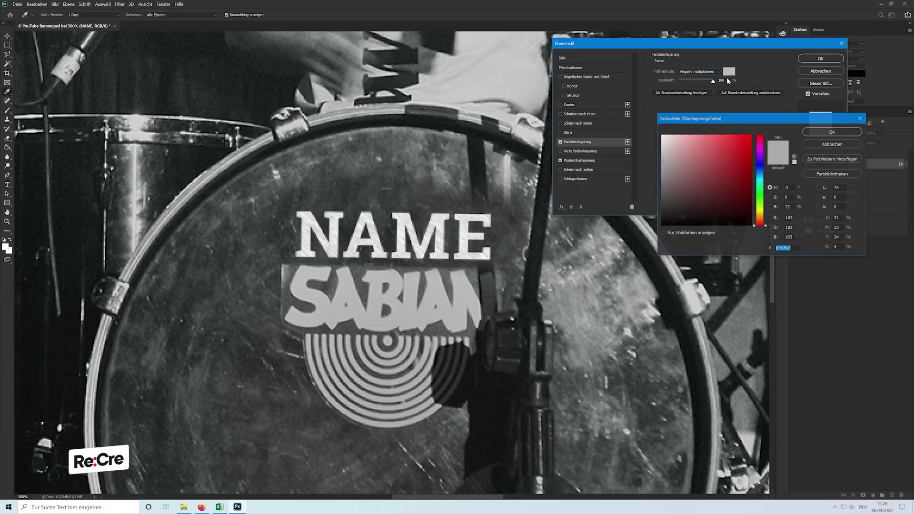
{"action": "left_click_drag", "start_coordinate": [661, 163], "coordinate": [655, 170]}
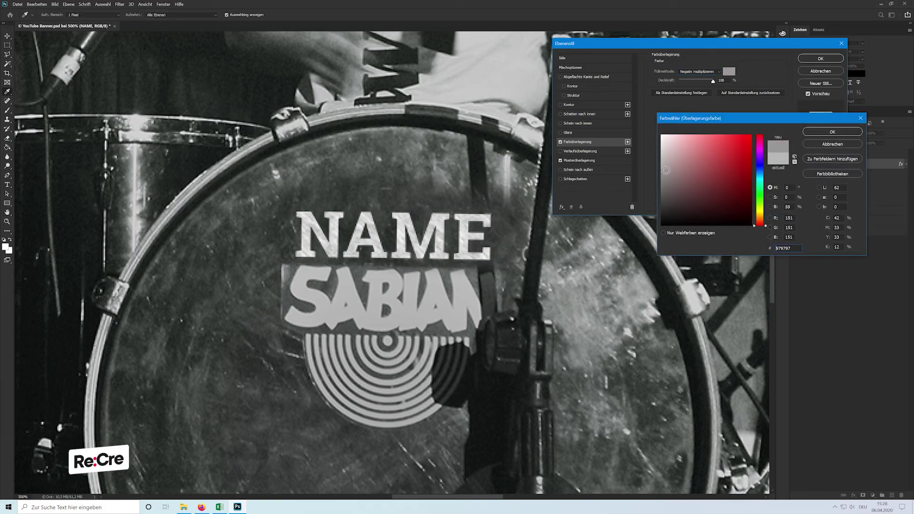
{"action": "key", "text": "Return"}
{"action": "key", "text": "Return"}
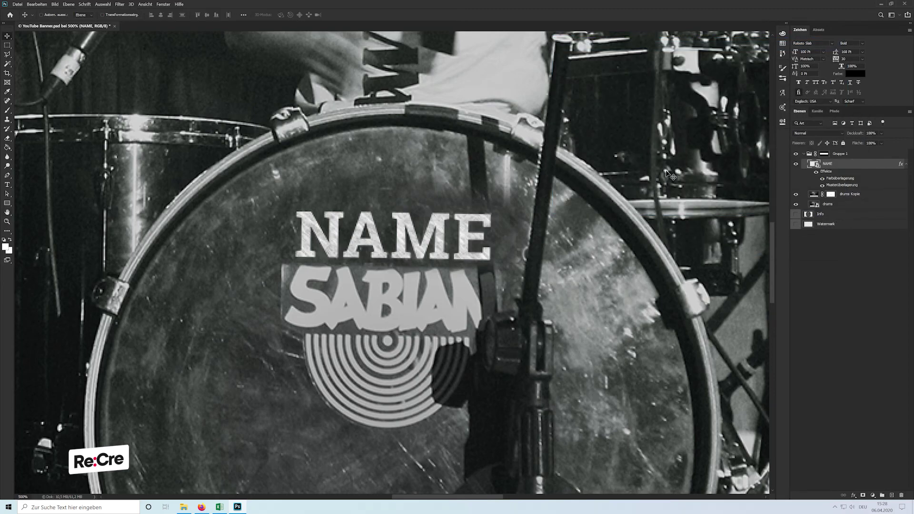
Step: Duplicate NAME, blur the copy slightly, and set its opacity to 75%
{"action": "left_click", "coordinate": [905, 164]}
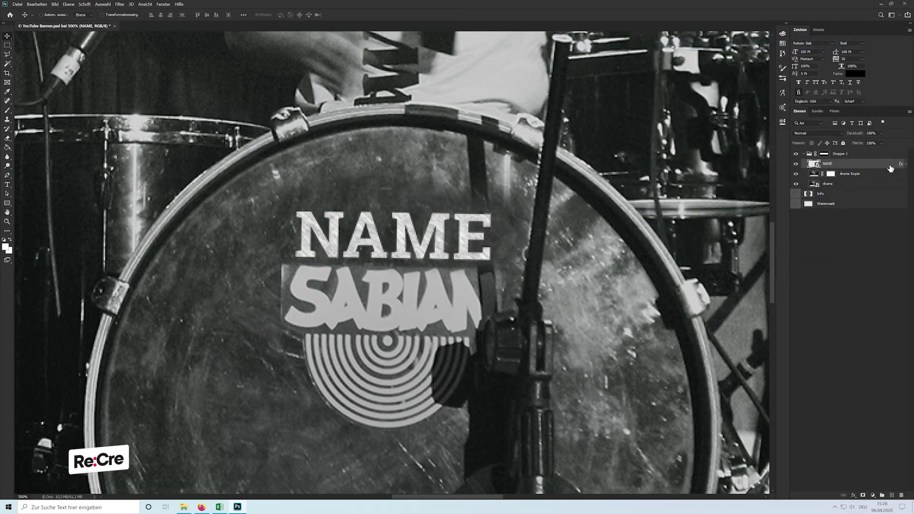
{"action": "key", "text": "ctrl+j"}
{"action": "key", "text": "ctrl+alt+f"}
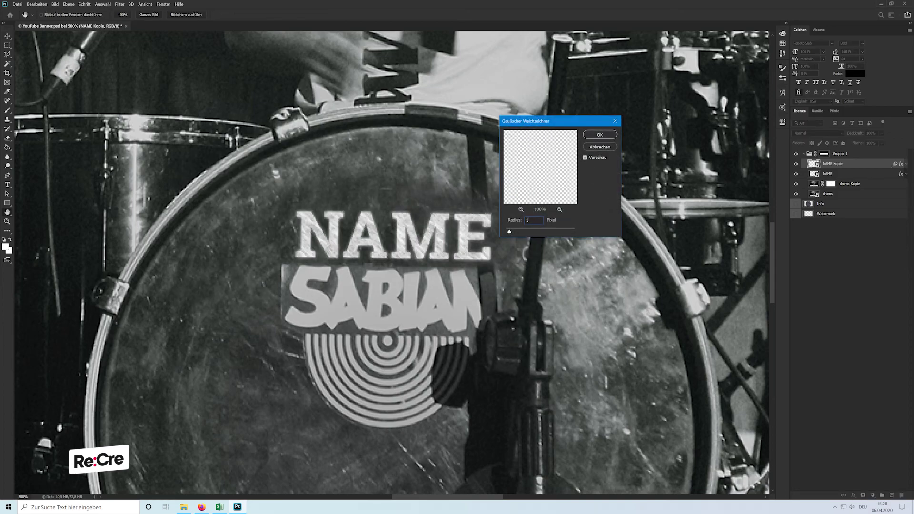
{"action": "key", "text": "Return"}
{"action": "key", "text": "7"}
{"action": "key", "text": "5"}
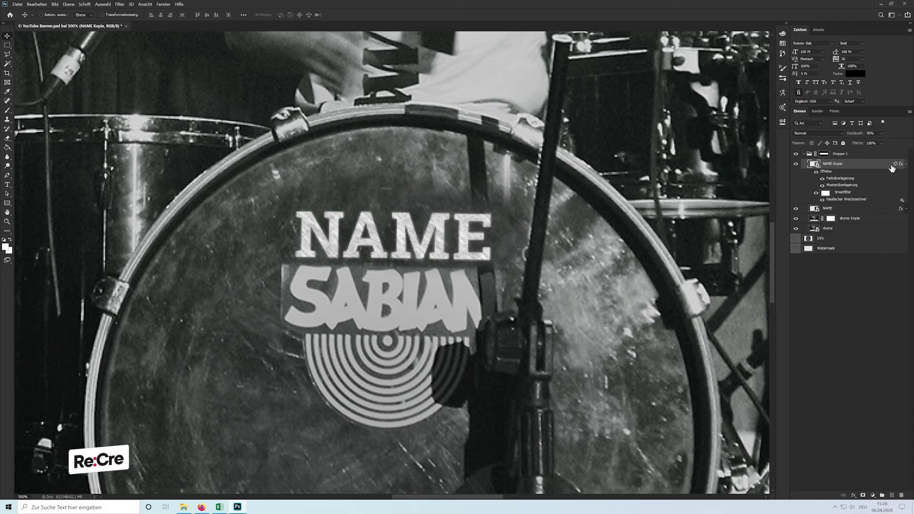
Step: Collapse the effects under NAME Kopie and deselect the layer
{"action": "left_click", "coordinate": [905, 164]}
{"action": "left_click", "coordinate": [882, 236]}
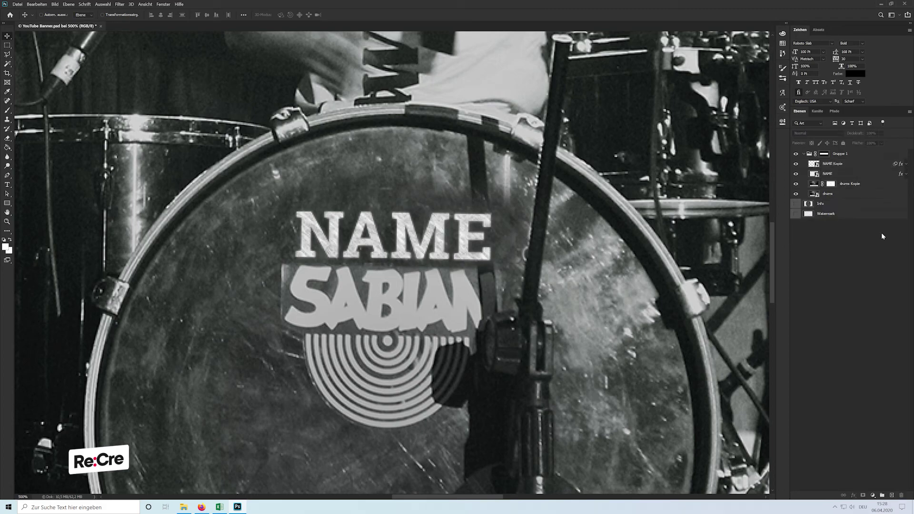
{"action": "left_click", "coordinate": [873, 495]}
Step: Add a Brightness/Contrast adjustment and group the NAME Kopie and NAME layers
{"action": "left_click", "coordinate": [862, 388]}
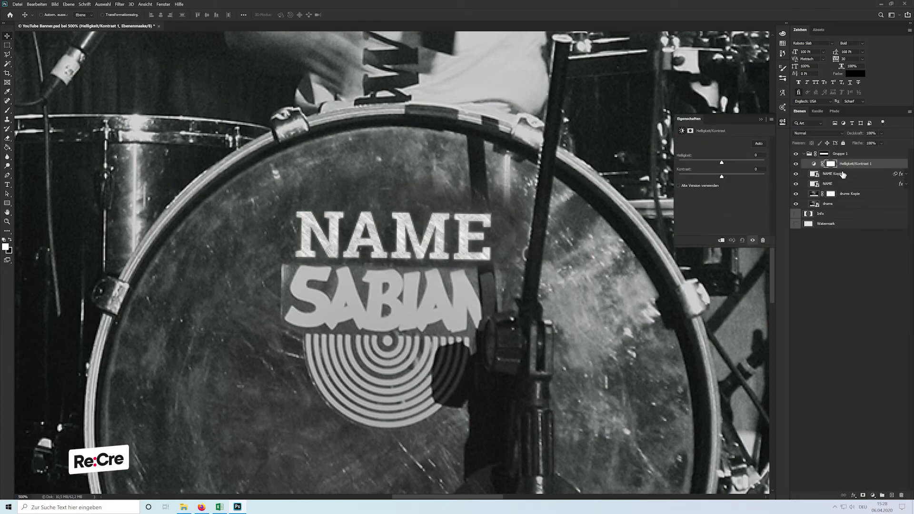
{"action": "left_click", "coordinate": [842, 174]}
{"action": "left_click", "coordinate": [843, 184], "text": "shift"}
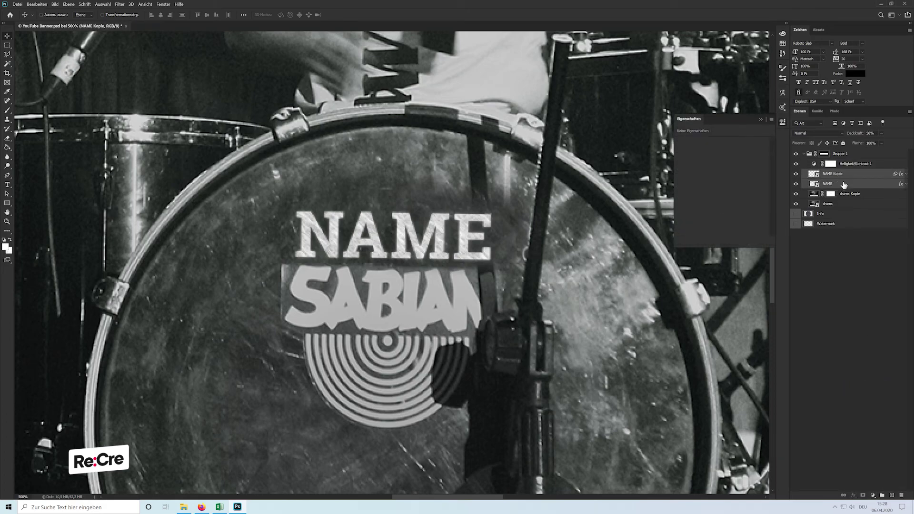
{"action": "key", "text": "ctrl+g"}
Step: Clip the Brightness/Contrast adjustment to the NAME group and lower its brightness
{"action": "left_click", "coordinate": [855, 166]}
{"action": "right_click", "coordinate": [844, 162]}
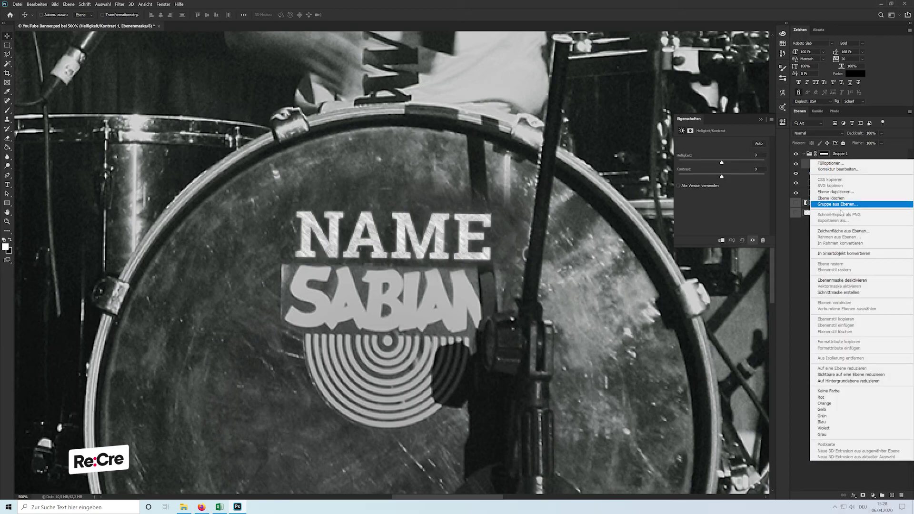
{"action": "left_click", "coordinate": [831, 292]}
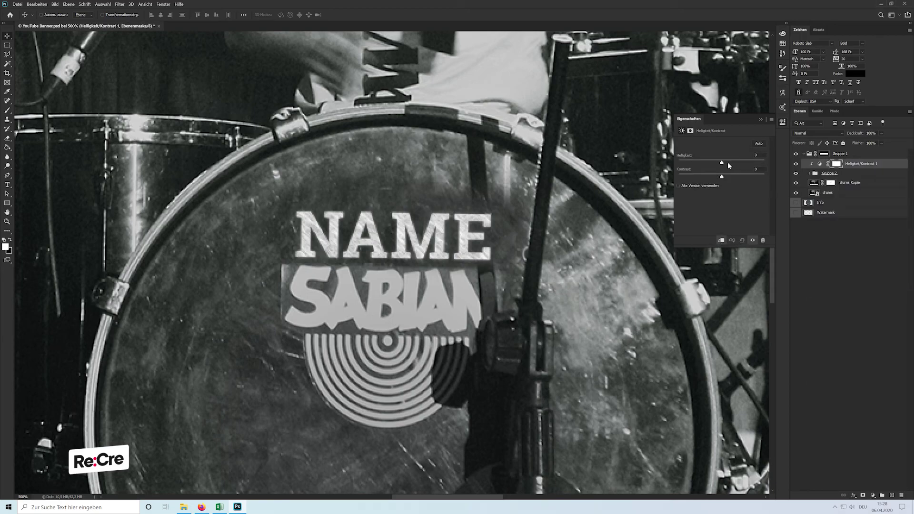
{"action": "mouse_move", "coordinate": [722, 162]}
{"action": "left_mouse_down"}
{"action": "mouse_move", "coordinate": [688, 178]}
{"action": "mouse_move", "coordinate": [713, 165]}
{"action": "left_mouse_up"}
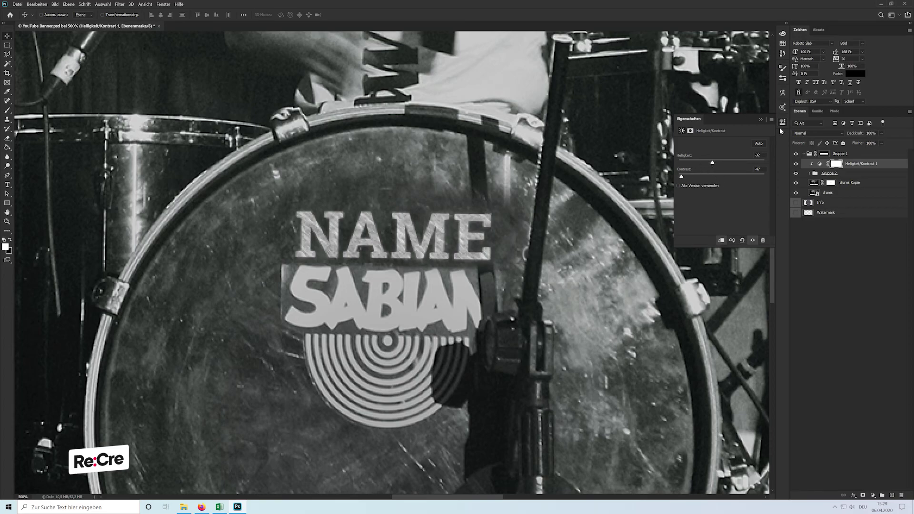
Step: Move the NAME Kopie layer beneath the NAME layer inside Gruppe 2
{"action": "key", "text": "ctrl+minus"}
{"action": "key", "text": "ctrl+minus"}
{"action": "key", "text": "ctrl+minus"}
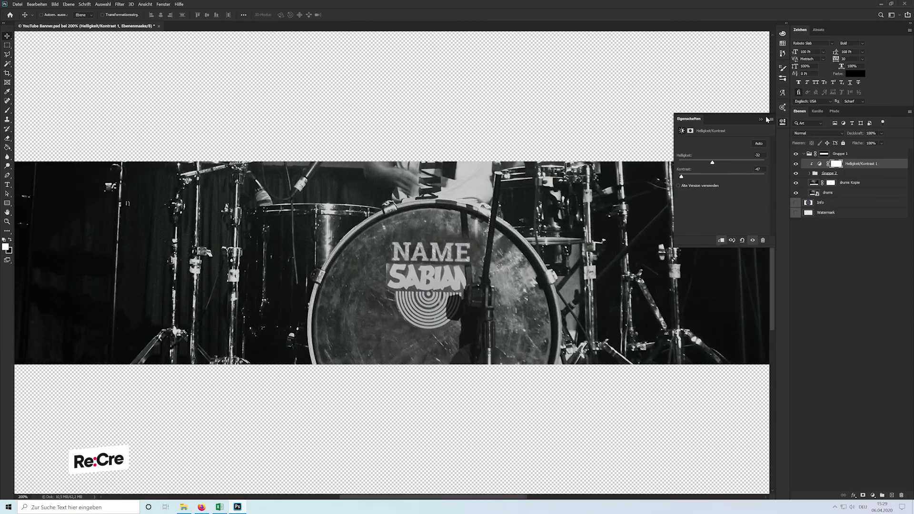
{"action": "left_click", "coordinate": [761, 119]}
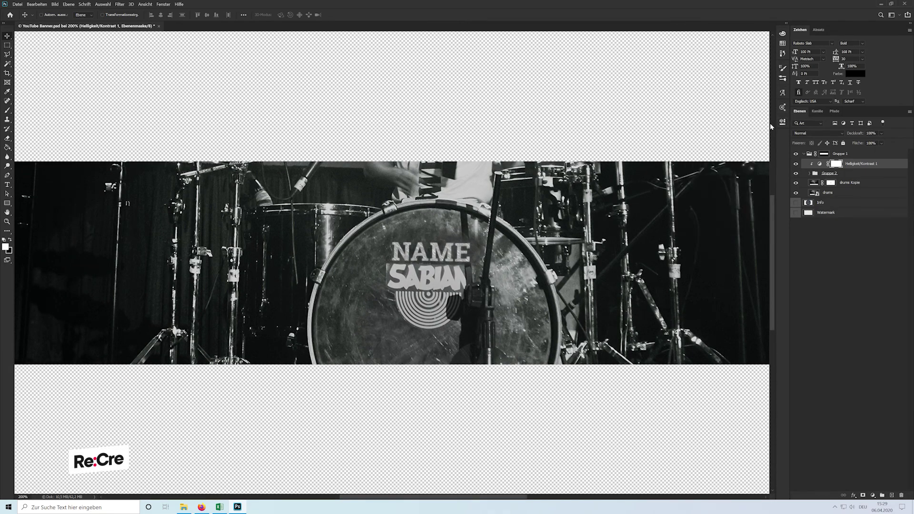
{"action": "key", "text": "ctrl+plus"}
{"action": "left_click", "coordinate": [809, 173]}
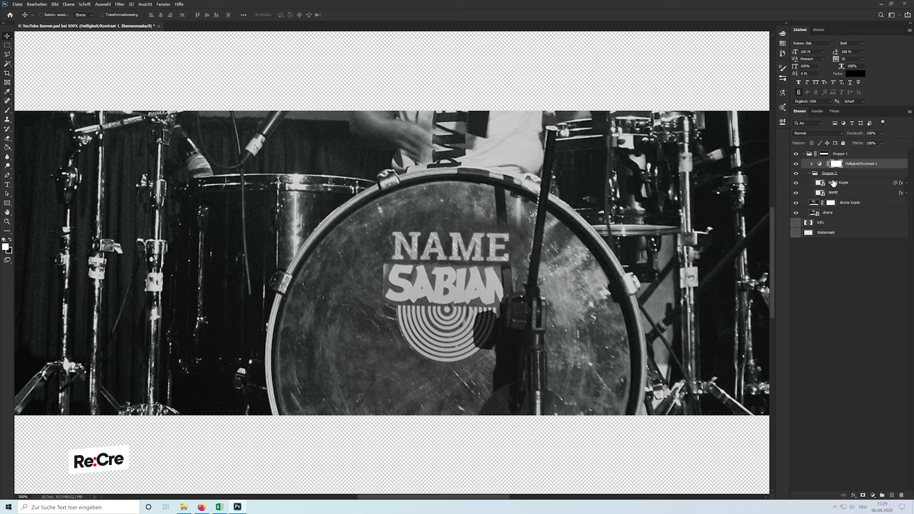
{"action": "left_click", "coordinate": [840, 183]}
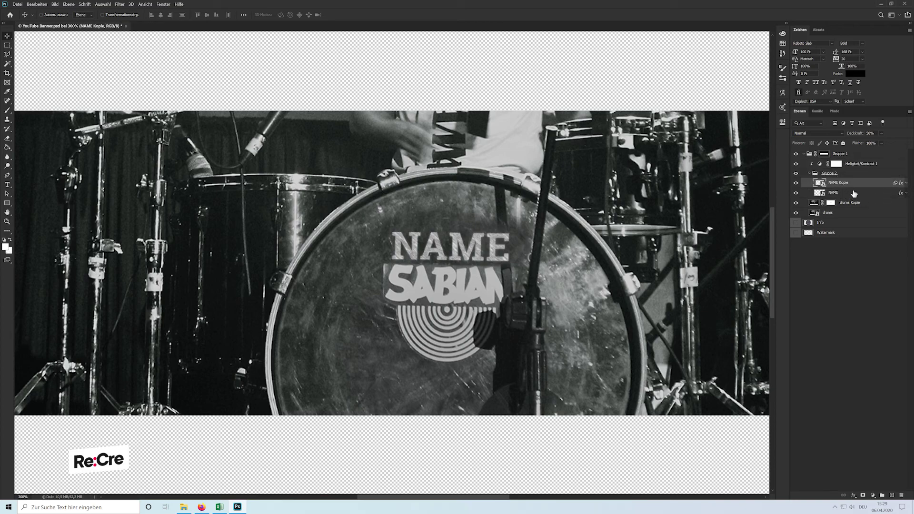
{"action": "left_click_drag", "start_coordinate": [854, 193], "coordinate": [850, 195]}
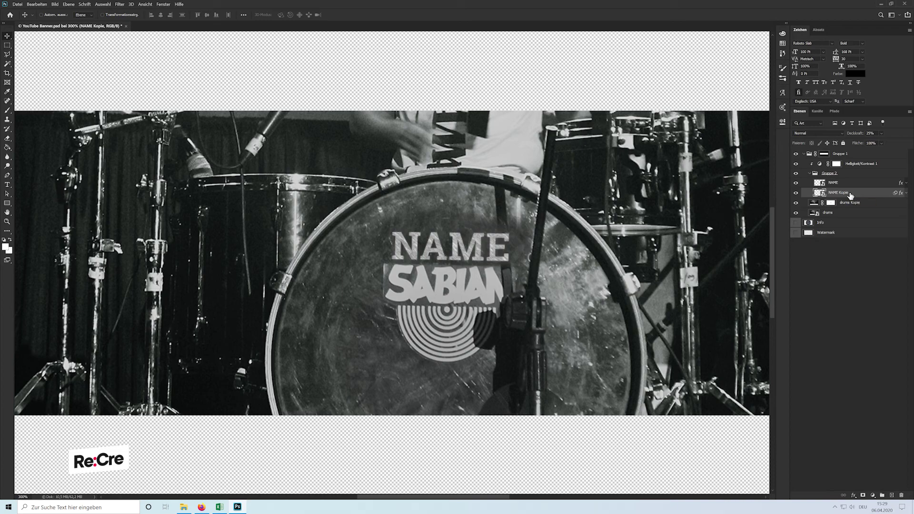
{"action": "key", "text": "ctrl+plus"}
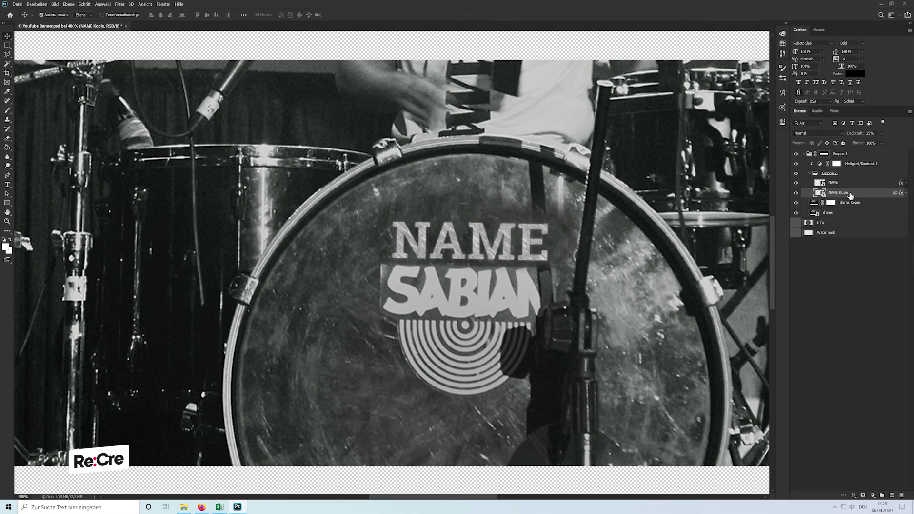
{"action": "key", "text": "ctrl+plus"}
{"action": "key", "text": "ctrl+plus"}
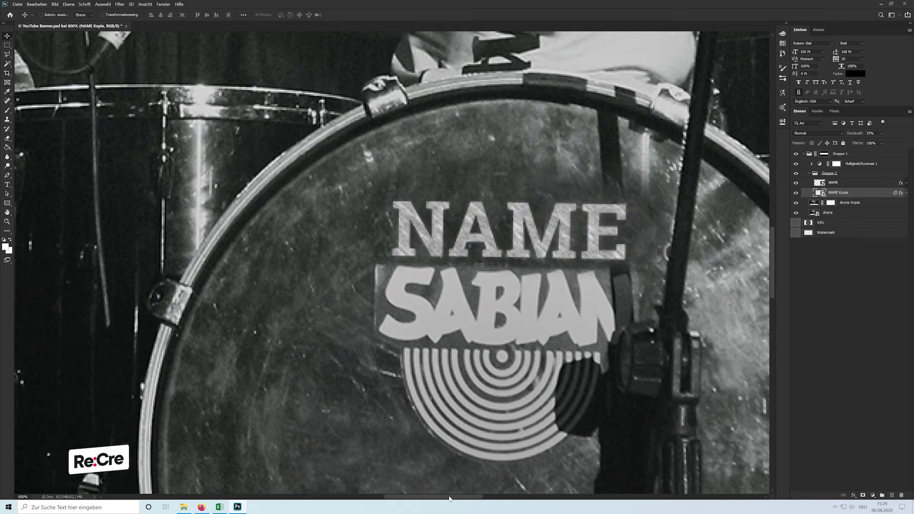
{"action": "left_click_drag", "start_coordinate": [449, 498], "coordinate": [474, 498]}
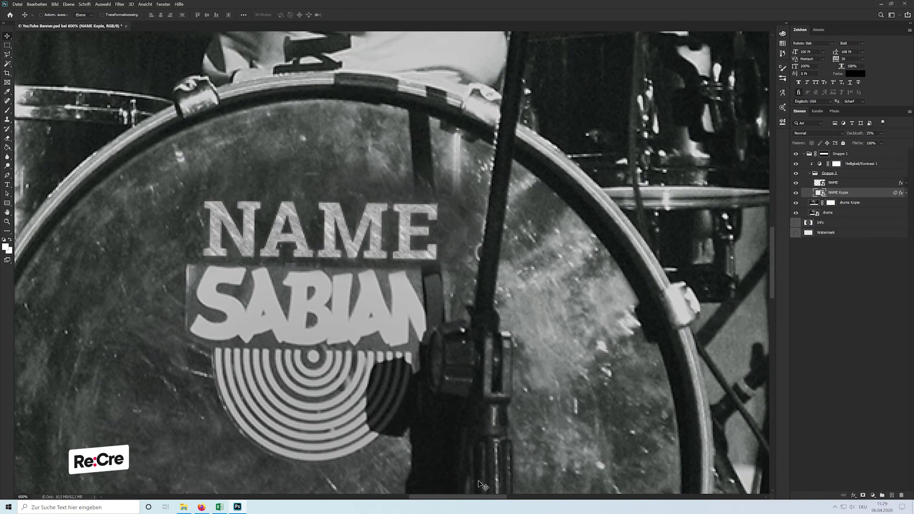
Step: Add a new layer above drums Kopie and lasso a polygon along the pedal shaft
{"action": "left_click", "coordinate": [856, 204]}
{"action": "left_click", "coordinate": [891, 494]}
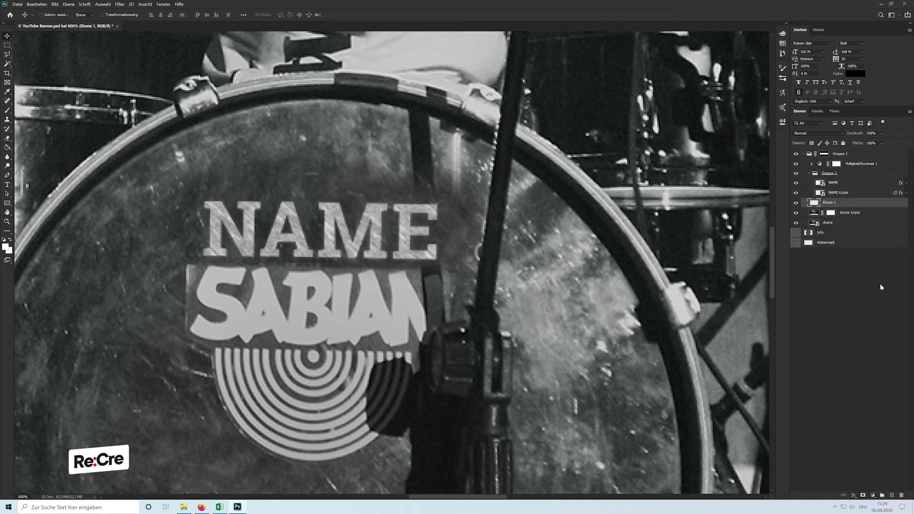
{"action": "key", "text": "l"}
{"action": "left_click", "coordinate": [424, 279]}
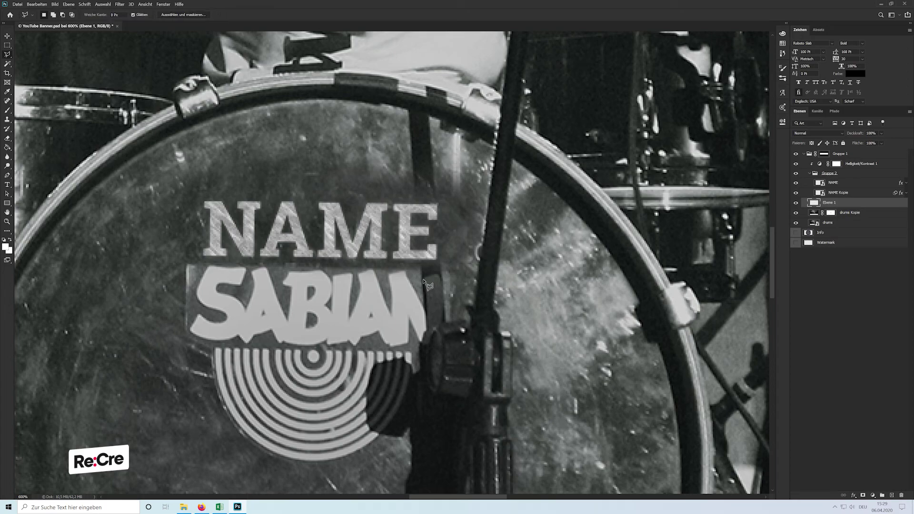
{"action": "left_click", "coordinate": [412, 151]}
{"action": "left_click", "coordinate": [441, 281]}
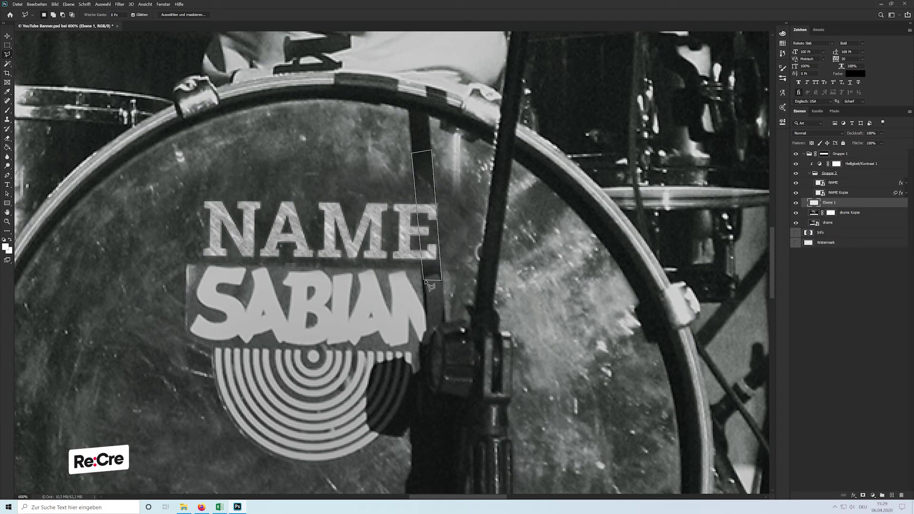
{"action": "double_click", "coordinate": [425, 281]}
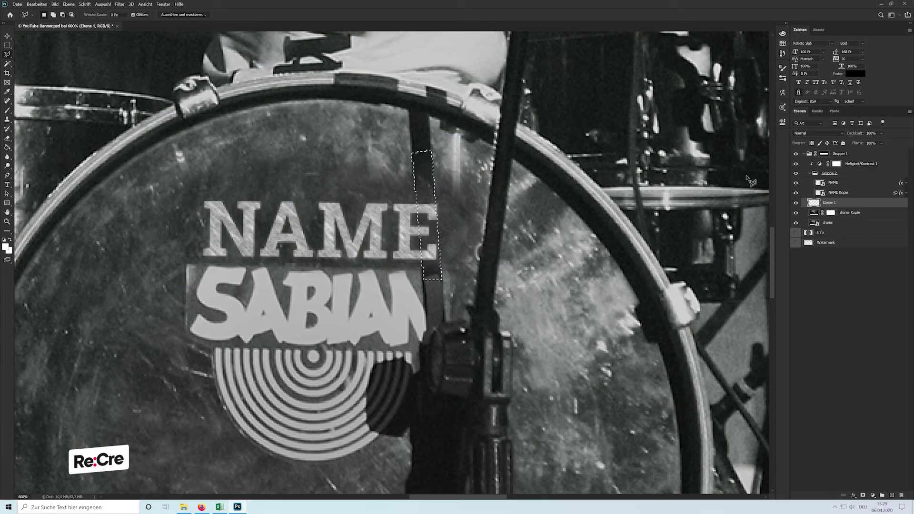
Step: Fill the pedal-shaft selection with black and deselect
{"action": "key", "text": "g"}
{"action": "key", "text": "x"}
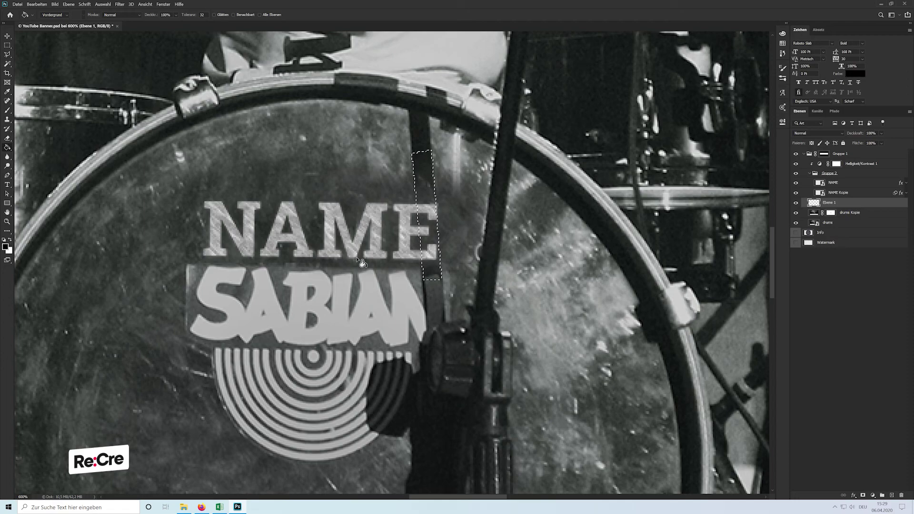
{"action": "left_click", "coordinate": [435, 242]}
{"action": "key", "text": "ctrl+d"}
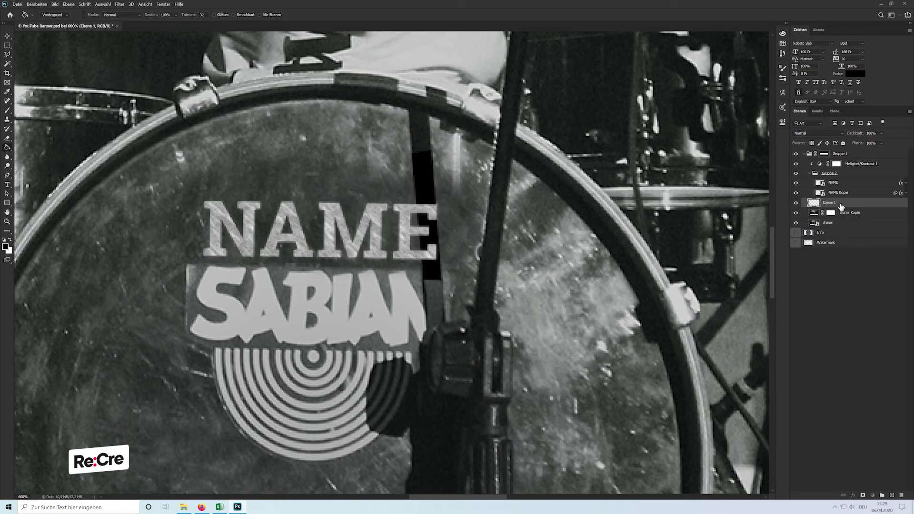
Step: Clip the black strip to the NAME text at 50% opacity and place a copy below the group
{"action": "left_click_drag", "start_coordinate": [841, 207], "coordinate": [847, 165]}
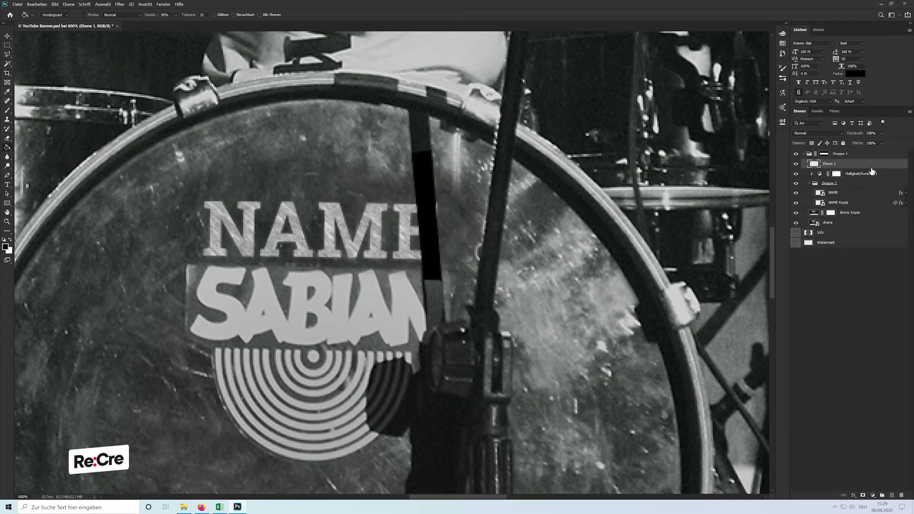
{"action": "key", "text": "v"}
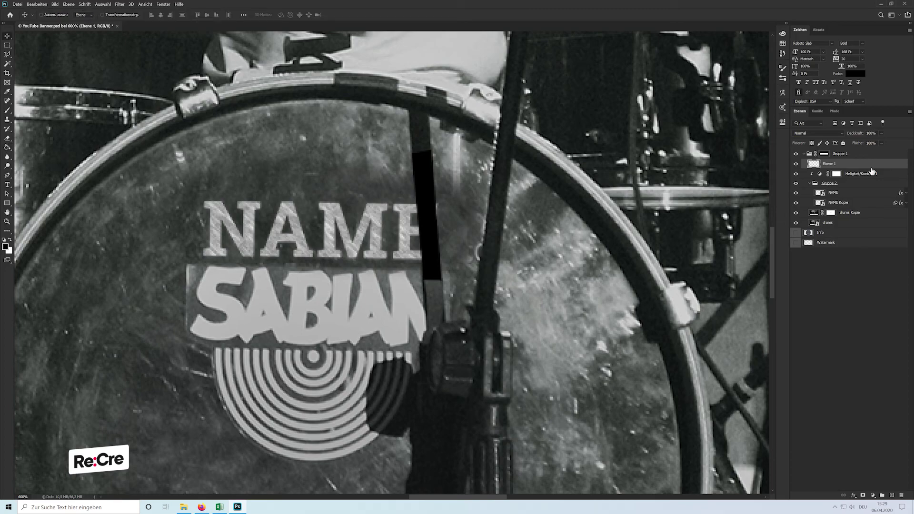
{"action": "right_click", "coordinate": [871, 171]}
{"action": "left_click", "coordinate": [852, 301]}
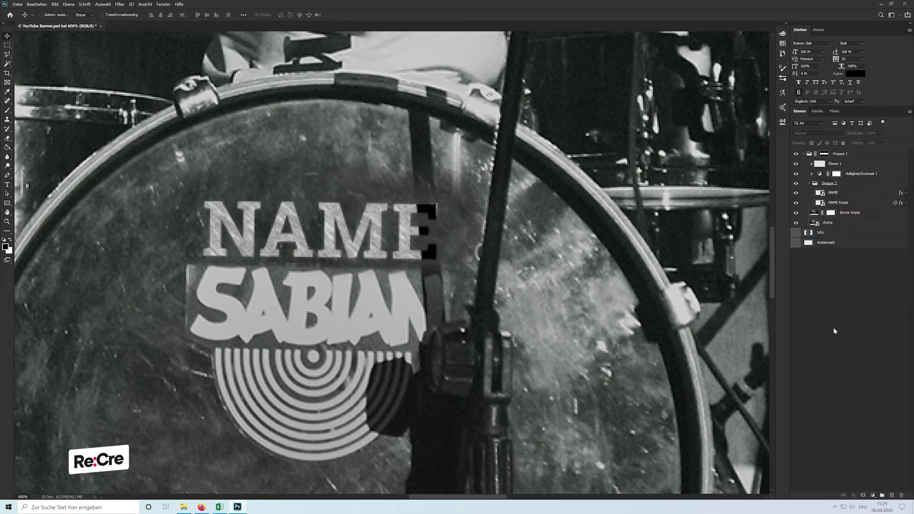
{"action": "left_click", "coordinate": [844, 165]}
{"action": "key", "text": "5"}
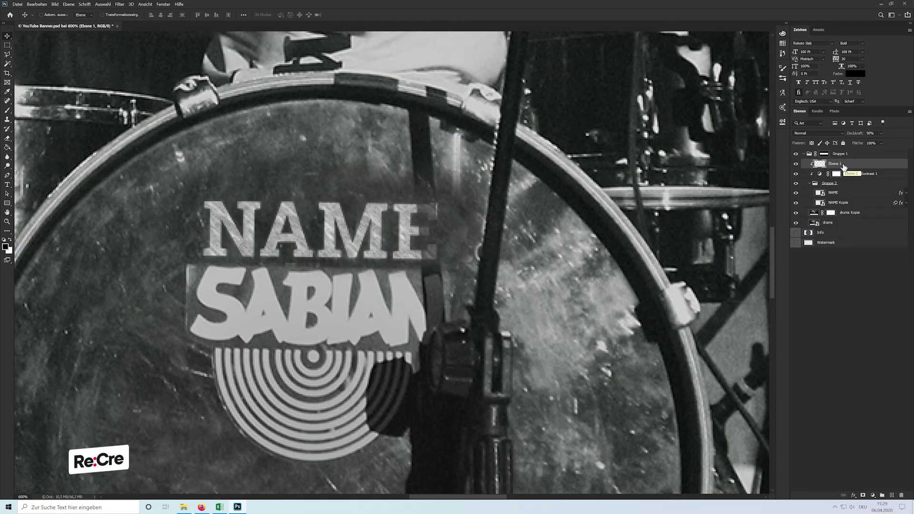
{"action": "key", "text": "ctrl+j"}
{"action": "left_click_drag", "start_coordinate": [844, 165], "coordinate": [854, 212]}
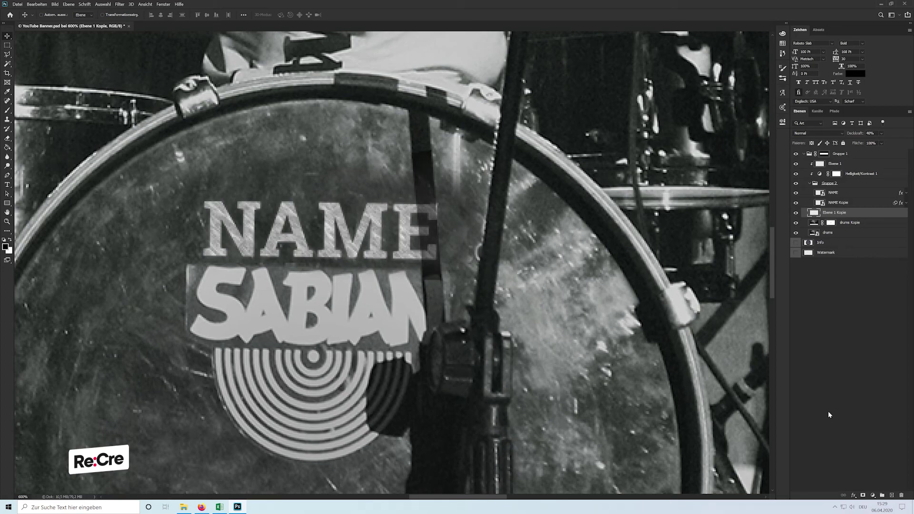
Step: Add a layer mask to Ebene 1 Kopie and brush out the area over the drum strap
{"action": "left_click", "coordinate": [863, 495]}
{"action": "key", "text": "b"}
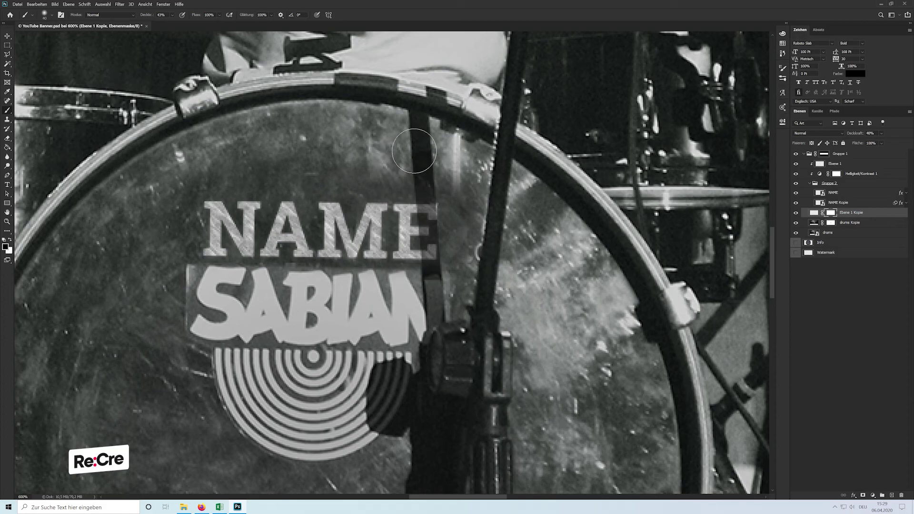
{"action": "left_click_drag", "start_coordinate": [404, 151], "coordinate": [422, 152]}
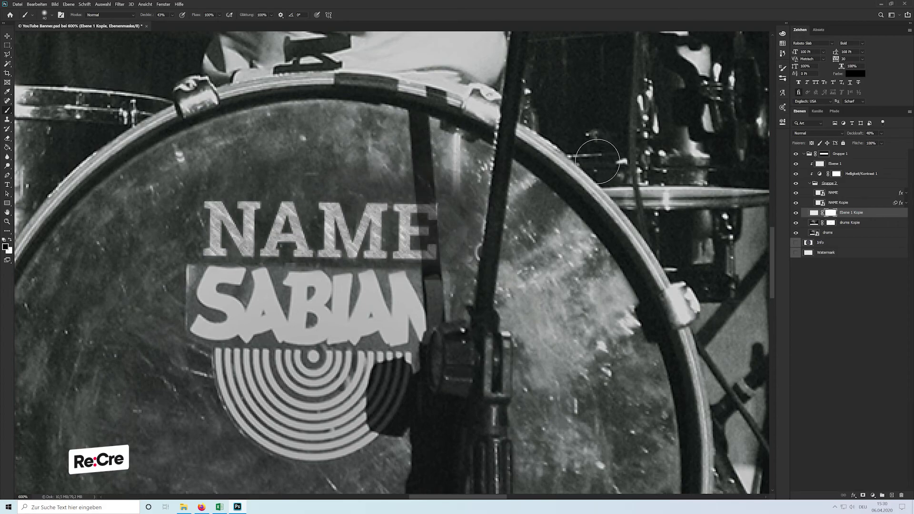
{"action": "key", "text": "v"}
{"action": "left_click", "coordinate": [813, 212]}
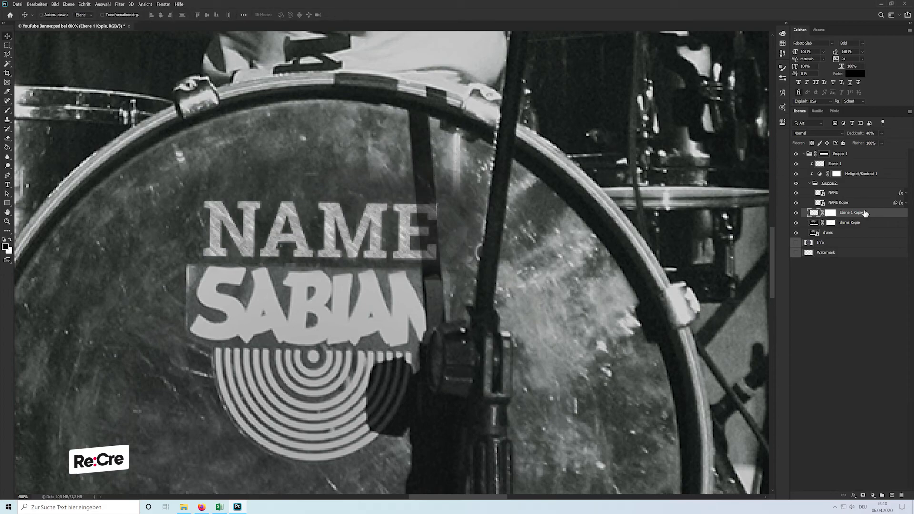
Step: Apply a very dark green-grey Color Overlay (Farbüberlagerung) effect to Ebene 1 Kopie
{"action": "double_click", "coordinate": [872, 214]}
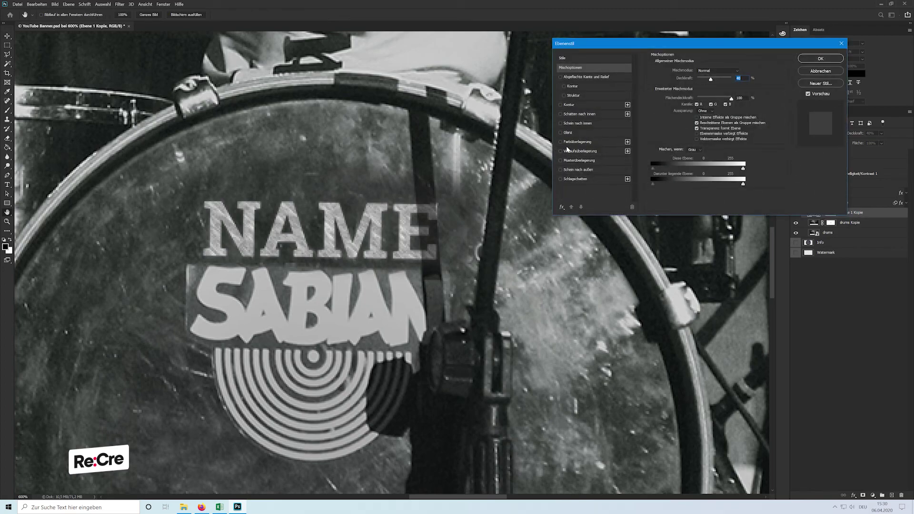
{"action": "left_click", "coordinate": [560, 141]}
{"action": "left_click", "coordinate": [729, 71]}
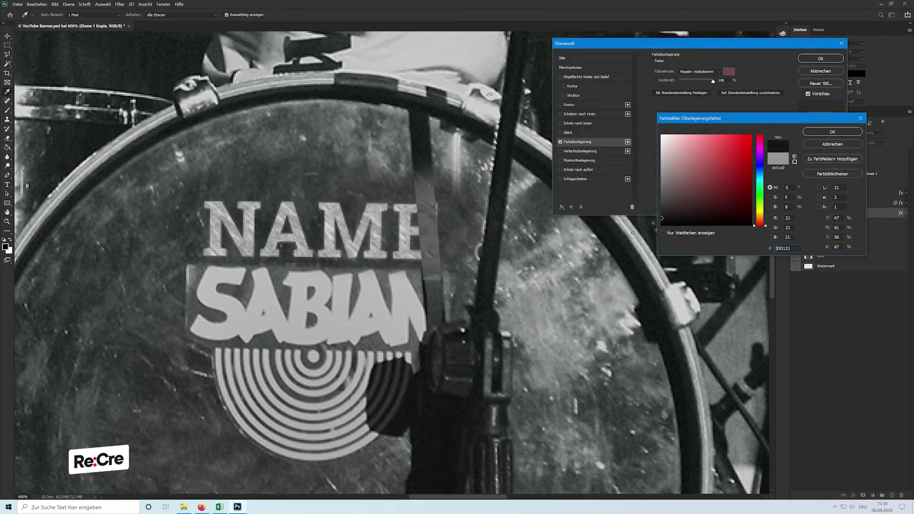
{"action": "left_click", "coordinate": [759, 190]}
{"action": "left_click", "coordinate": [684, 218]}
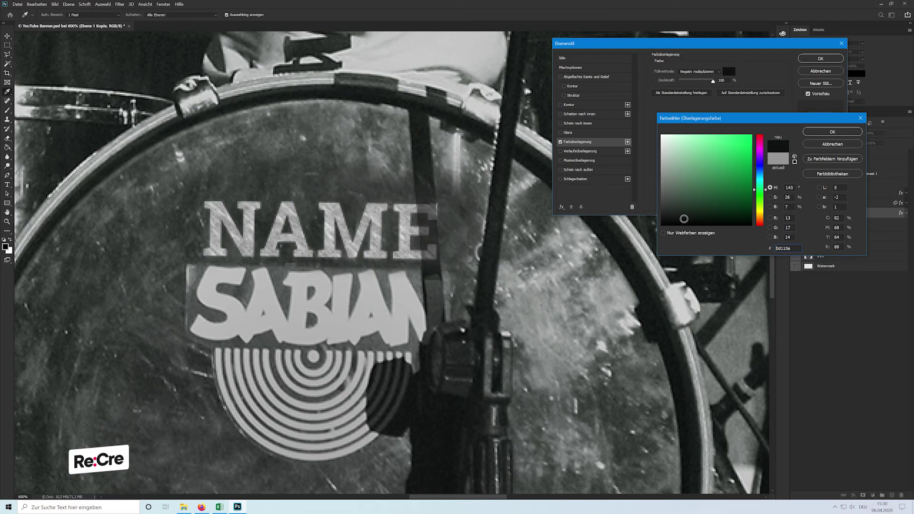
{"action": "left_click", "coordinate": [688, 219]}
{"action": "left_click", "coordinate": [832, 131]}
{"action": "left_click", "coordinate": [820, 58]}
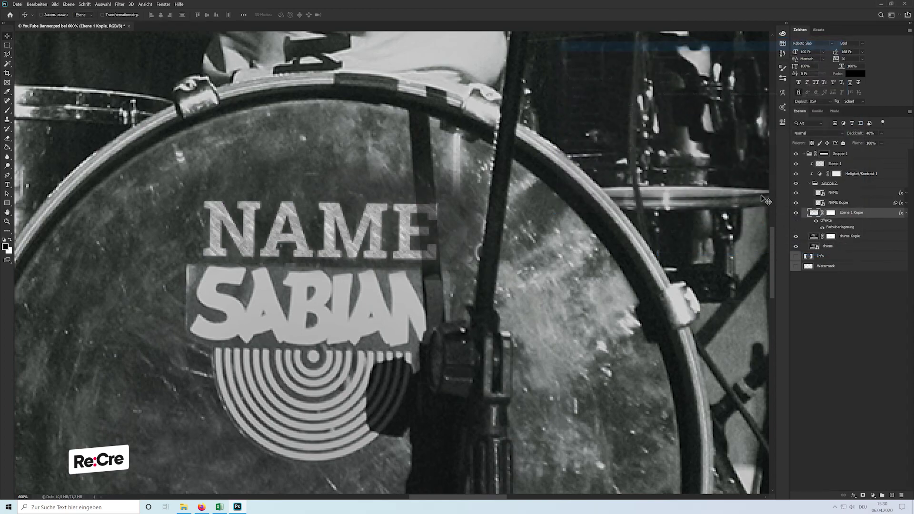
Step: Copy Ebene 1 Kopie's layer style and paste it onto Ebene 1
{"action": "right_click", "coordinate": [867, 212]}
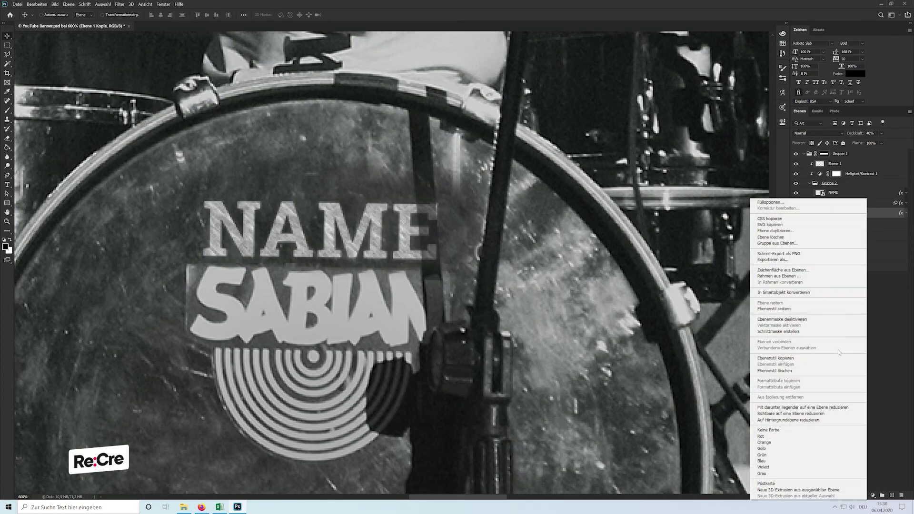
{"action": "left_click", "coordinate": [804, 358]}
{"action": "right_click", "coordinate": [873, 167]}
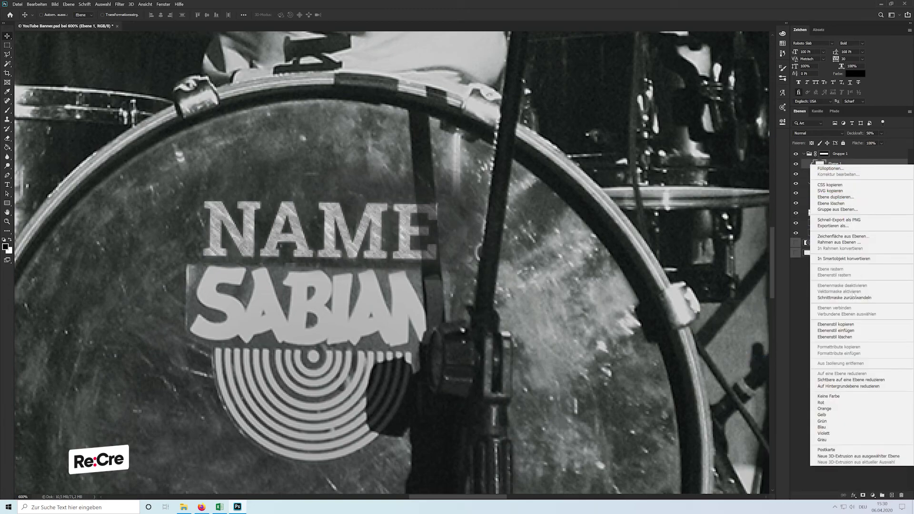
{"action": "left_click", "coordinate": [844, 330]}
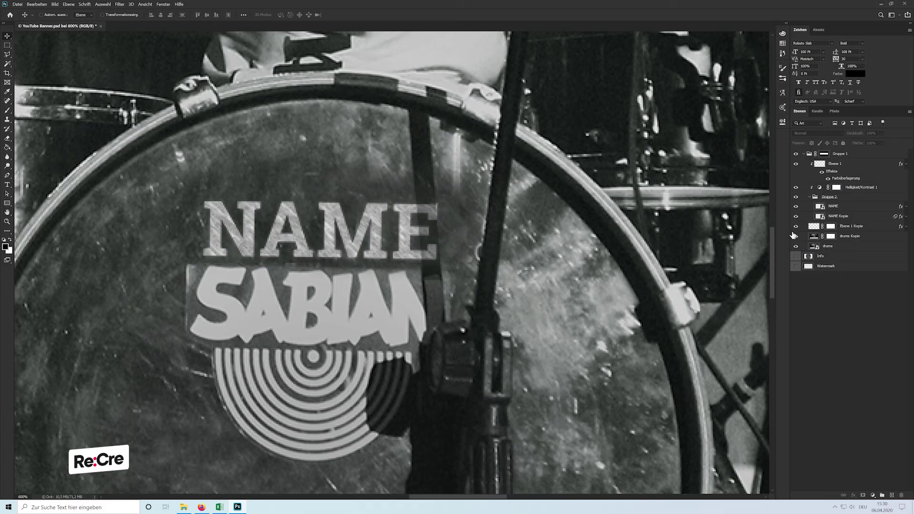
{"action": "key", "text": "ctrl+0"}
{"action": "key", "text": "ctrl+plus"}
{"action": "key", "text": "ctrl+plus"}
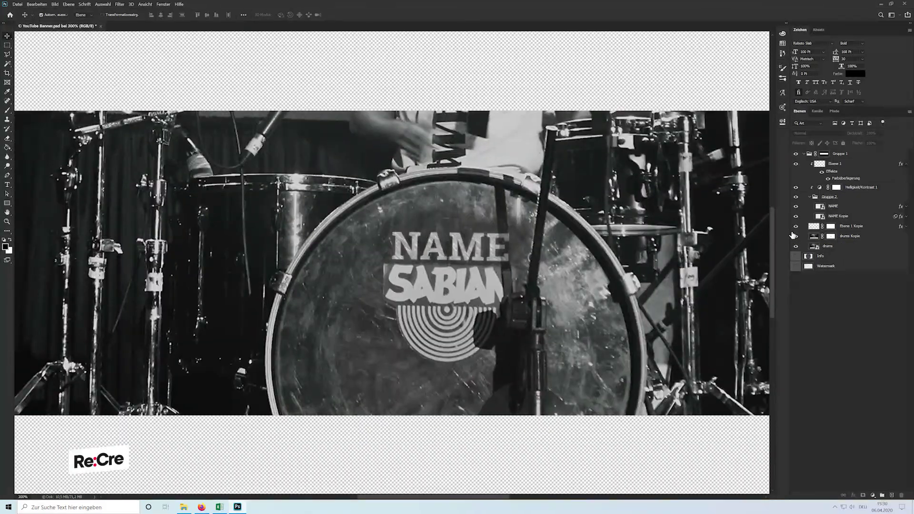
Step: Collapse Ebene 1's effects, select the NAME layers and Gruppe 2, then zoom out to the full banner
{"action": "left_click", "coordinate": [905, 165]}
{"action": "left_click", "coordinate": [842, 197]}
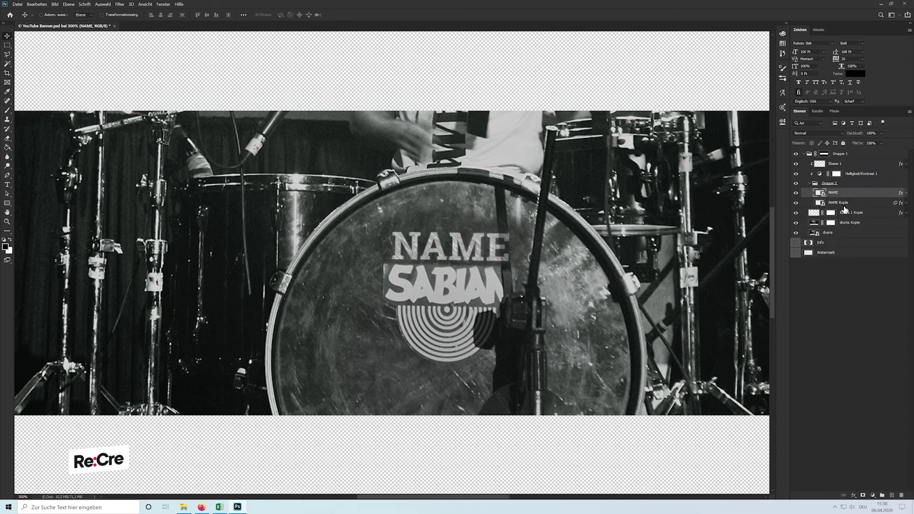
{"action": "left_click", "coordinate": [843, 206], "text": "shift"}
{"action": "left_click", "coordinate": [843, 486]}
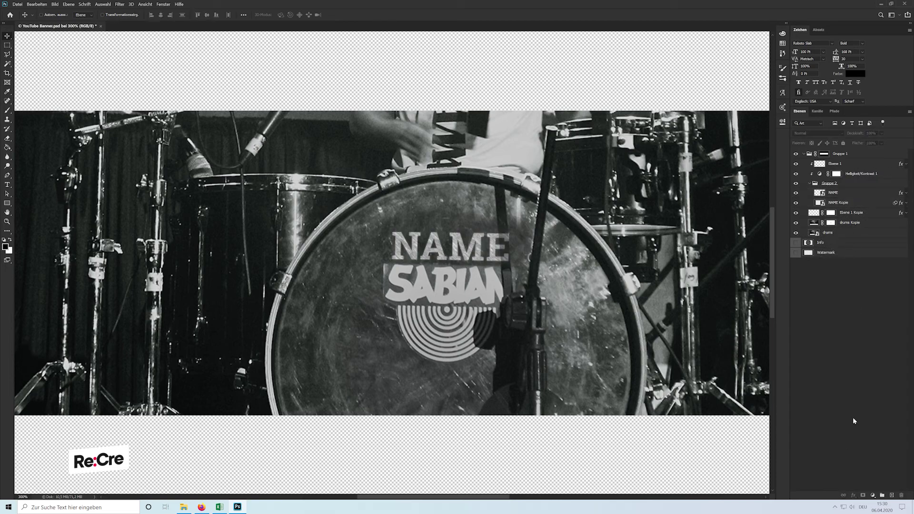
{"action": "left_click", "coordinate": [841, 204]}
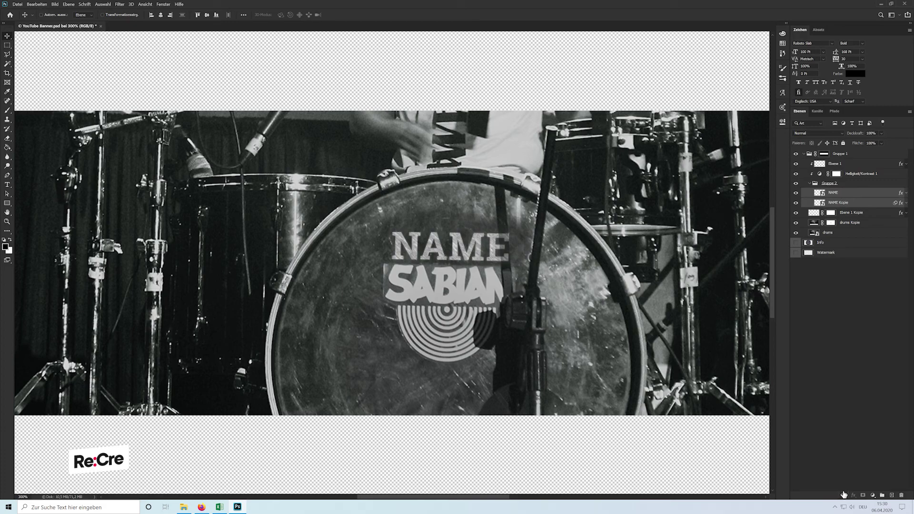
{"action": "left_click", "coordinate": [829, 183]}
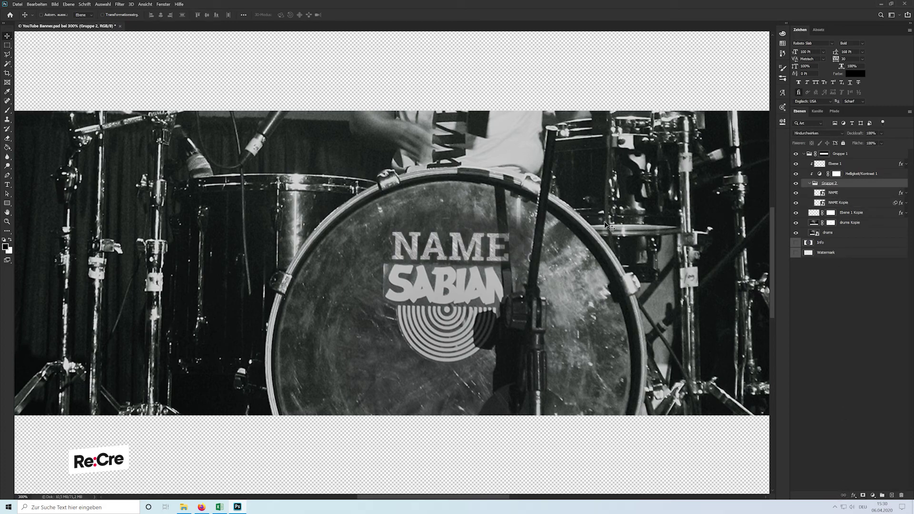
{"action": "left_click", "coordinate": [823, 321]}
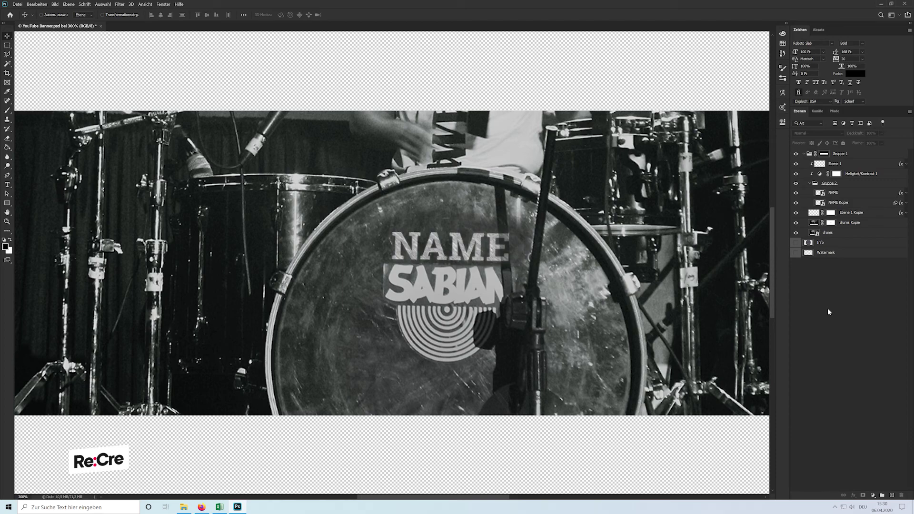
{"action": "key", "text": "ctrl+minus"}
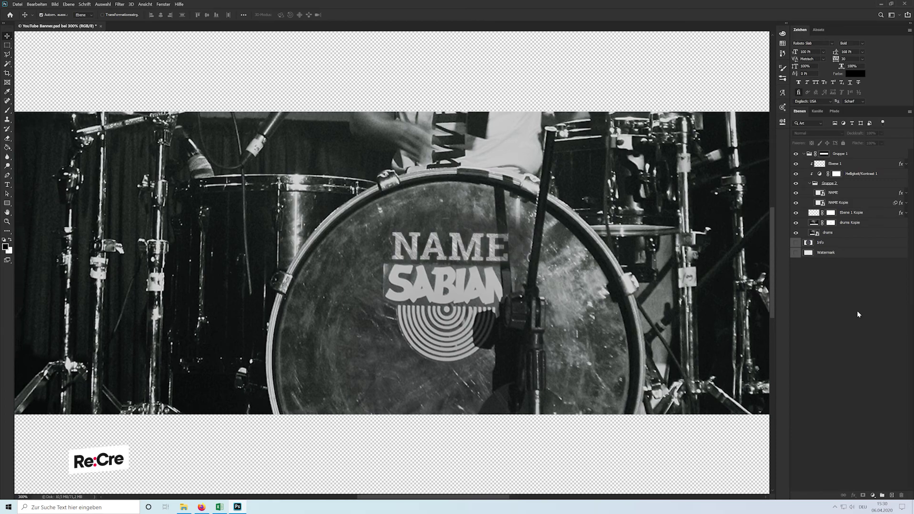
Step: Add a first Color Lookup adjustment layer and close its properties
{"action": "key", "text": "ctrl+minus"}
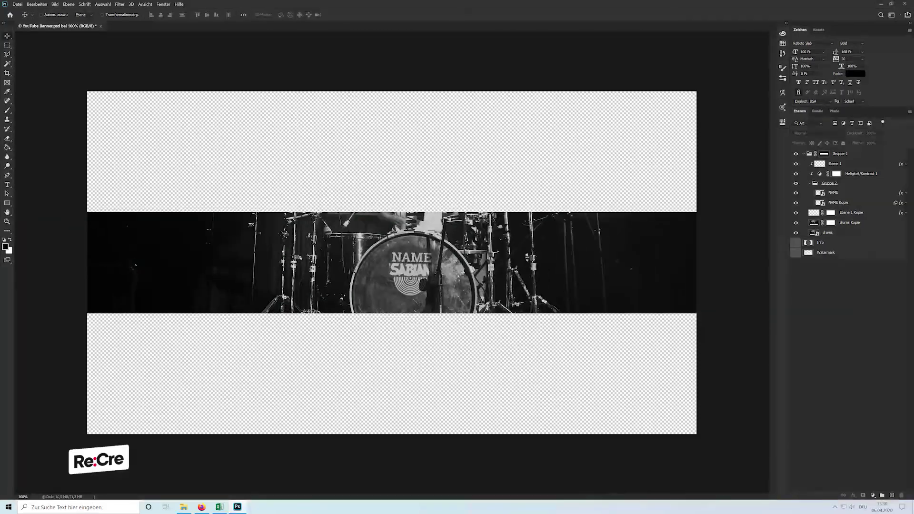
{"action": "left_click", "coordinate": [873, 494]}
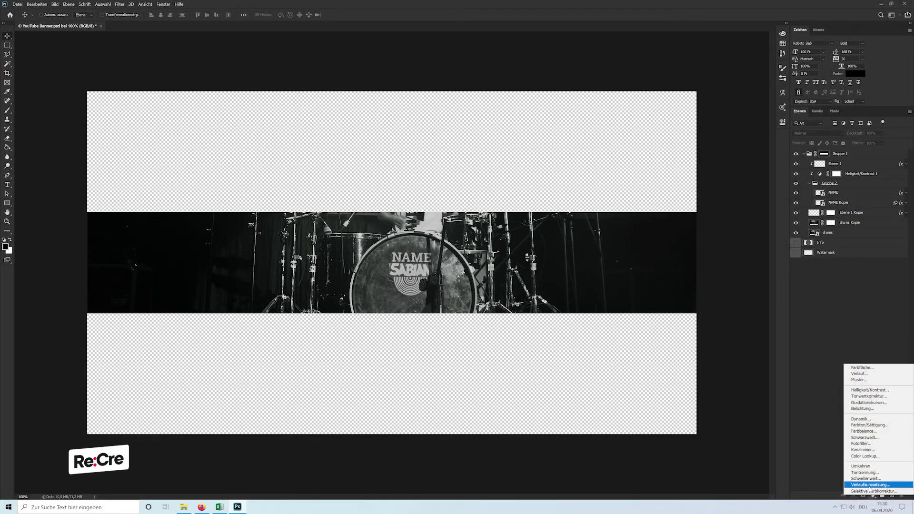
{"action": "left_click", "coordinate": [871, 458]}
{"action": "key", "text": "ctrl+plus"}
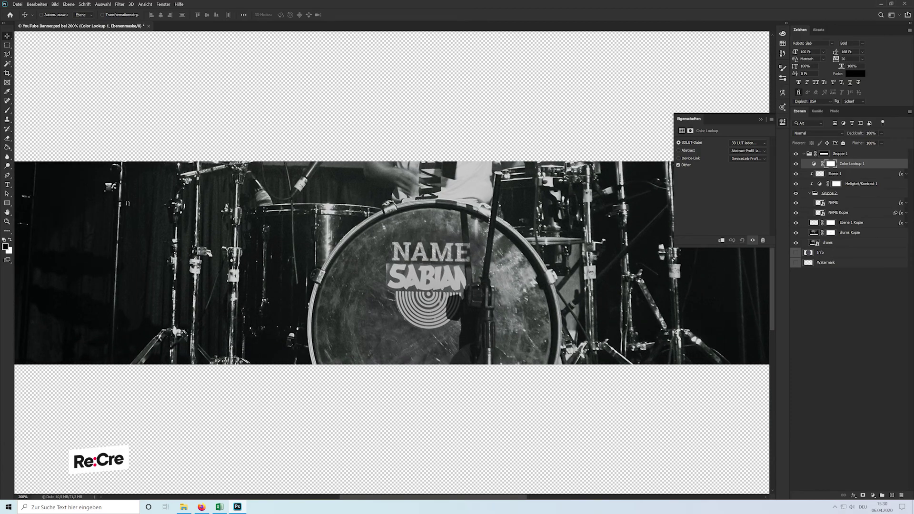
{"action": "scroll", "coordinate": [734, 146], "scroll_direction": "down", "scroll_amount": 1}
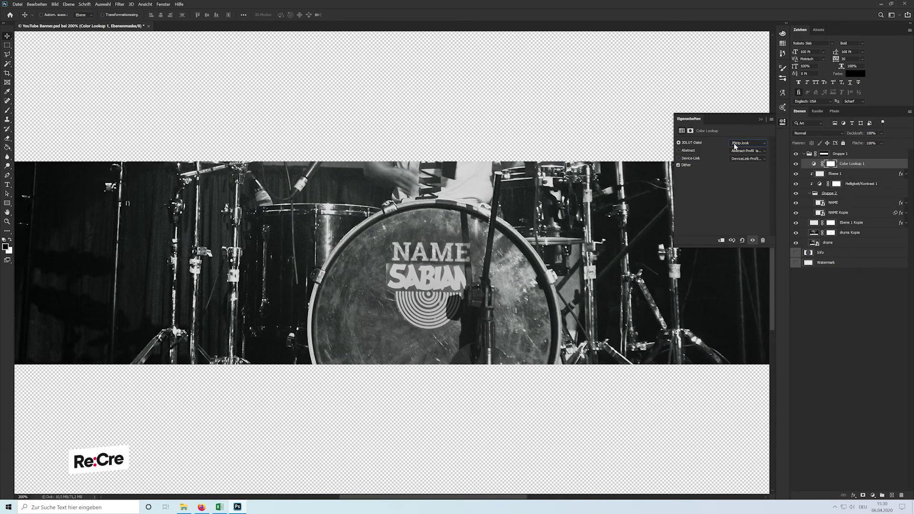
{"action": "key", "text": "ctrl+minus"}
{"action": "scroll", "coordinate": [734, 146], "scroll_direction": "down", "scroll_amount": 1}
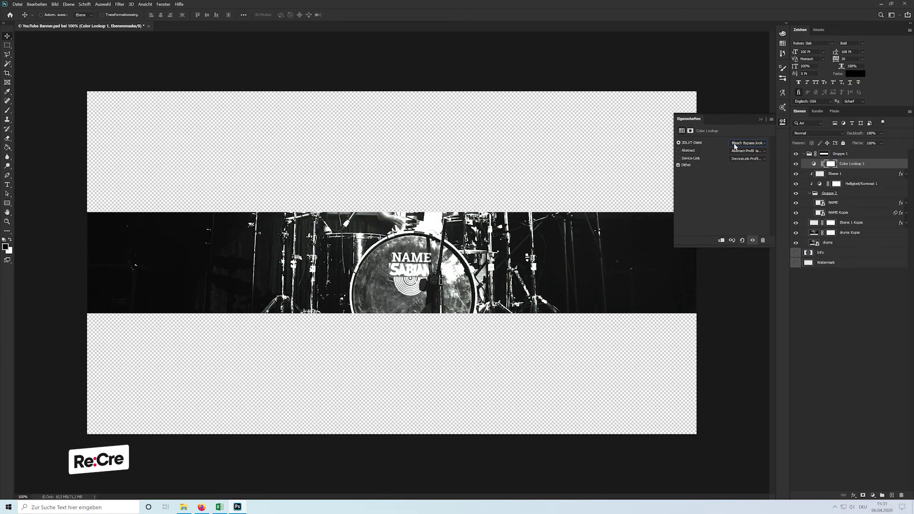
{"action": "scroll", "coordinate": [735, 146], "scroll_direction": "down", "scroll_amount": 1}
{"action": "scroll", "coordinate": [735, 146], "scroll_direction": "down", "scroll_amount": 1}
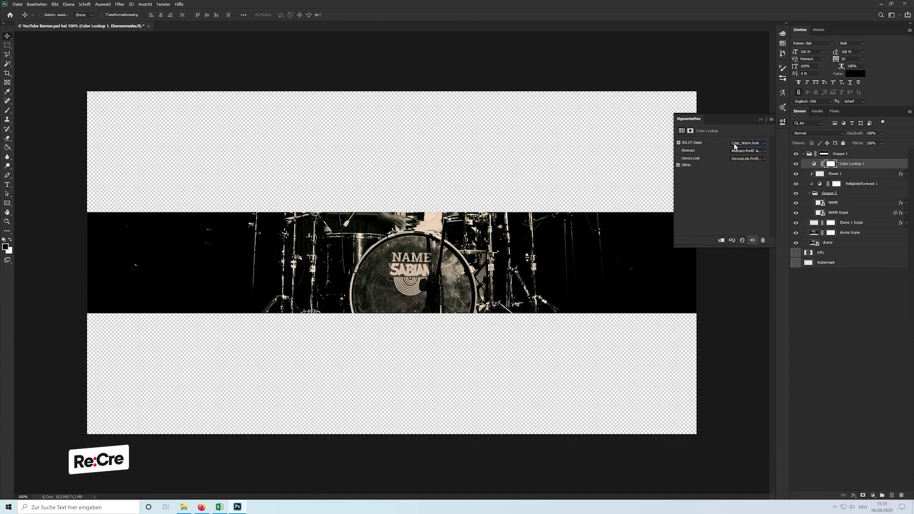
{"action": "scroll", "coordinate": [734, 146], "scroll_direction": "down", "scroll_amount": 1}
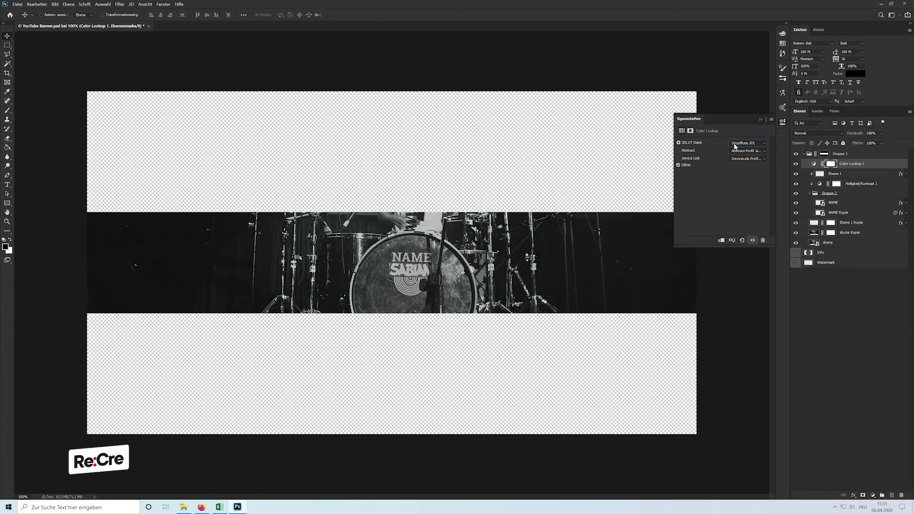
{"action": "left_click", "coordinate": [760, 120]}
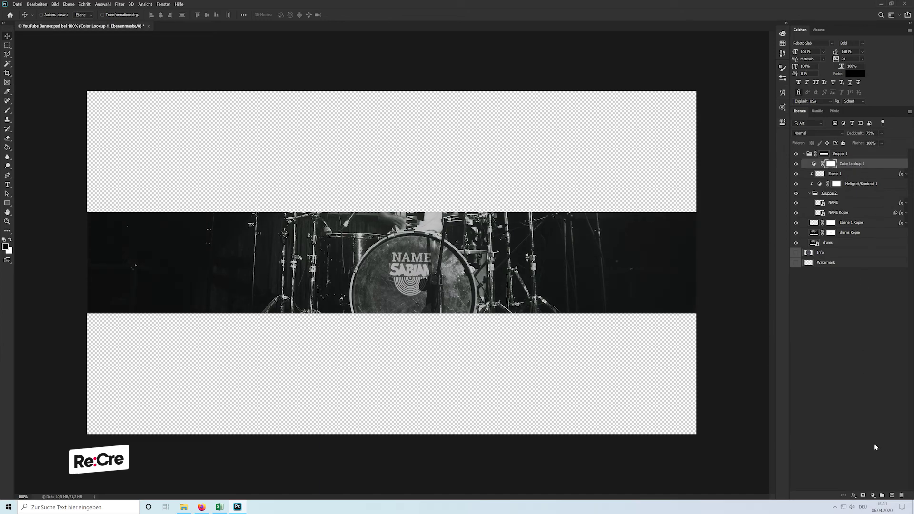
Step: Add Color Lookup 2 with the Kodak 5218 look and set its opacity to 50%
{"action": "left_click", "coordinate": [872, 495]}
{"action": "left_click", "coordinate": [876, 456]}
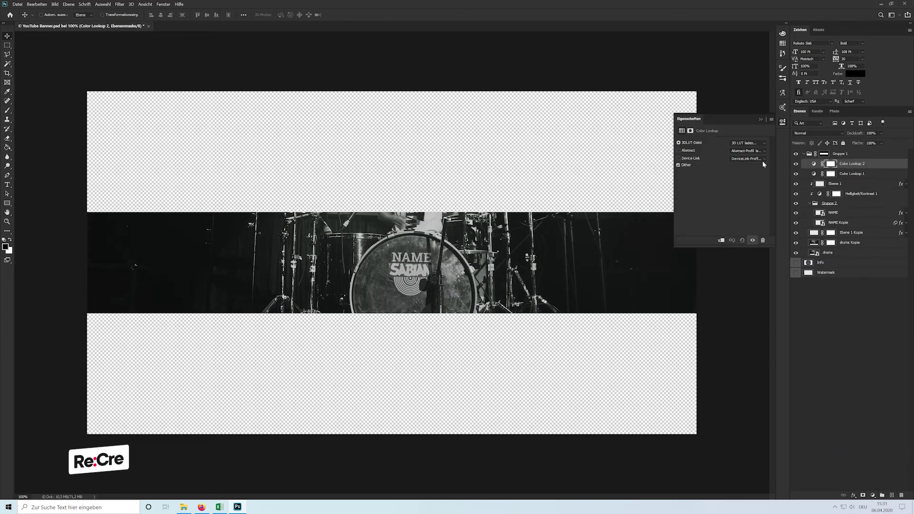
{"action": "key", "text": "Down"}
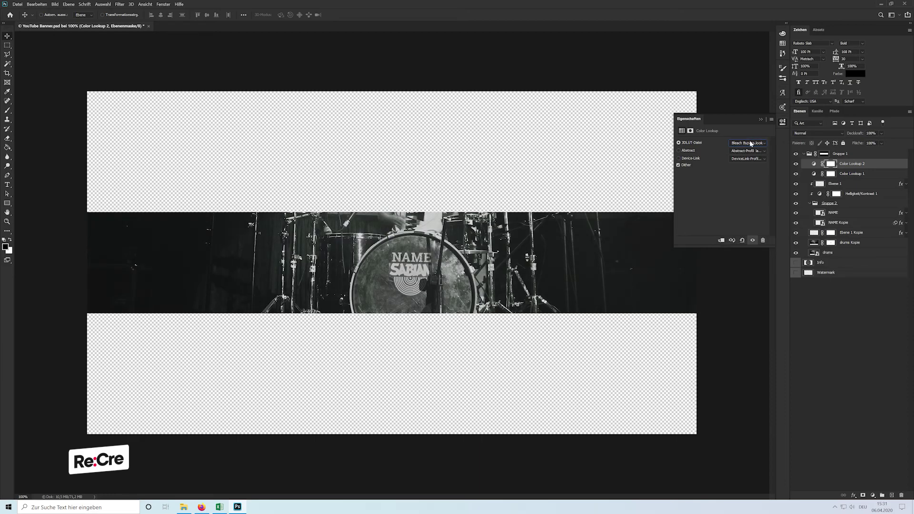
{"action": "key", "text": "Down"}
{"action": "key", "text": "Down"}
{"action": "key", "text": "Down"}
{"action": "key", "text": "Down"}
{"action": "key", "text": "Down"}
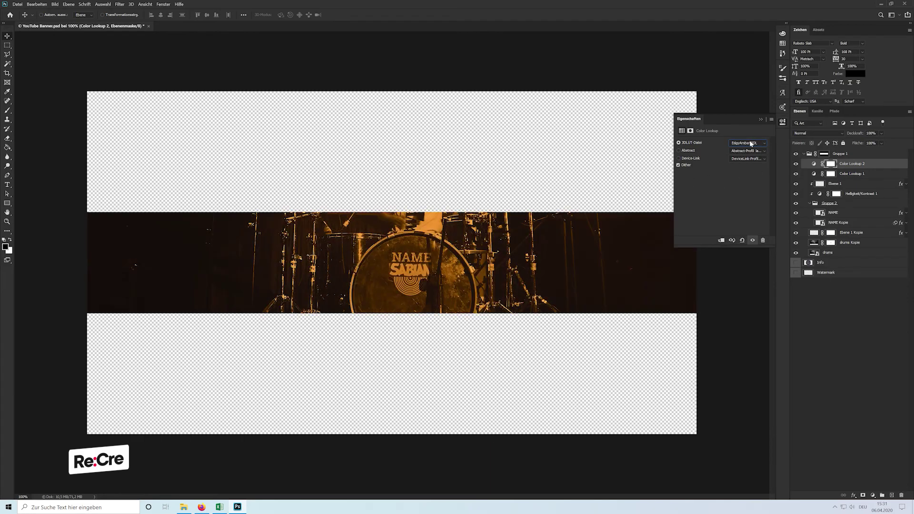
{"action": "key", "text": "Down"}
{"action": "key", "text": "Down"}
{"action": "key", "text": "Down"}
{"action": "key", "text": "Down"}
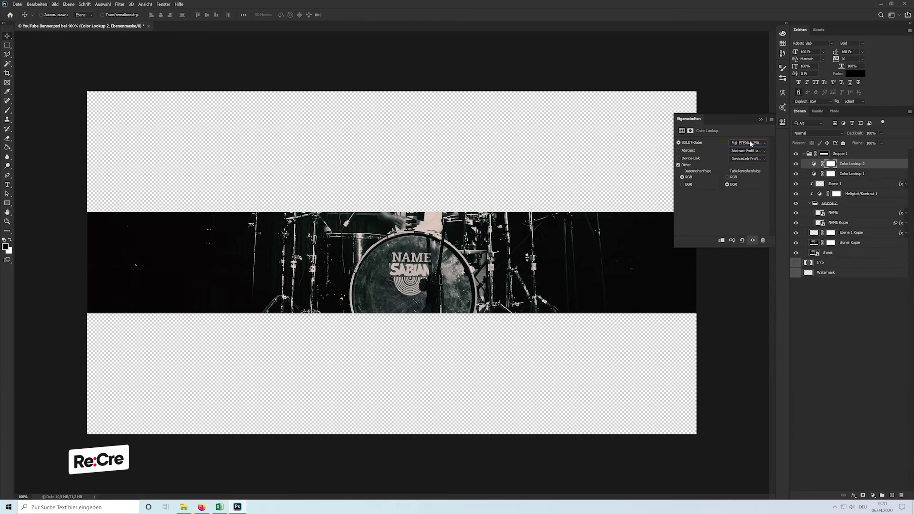
{"action": "key", "text": "Down"}
{"action": "key", "text": "Down"}
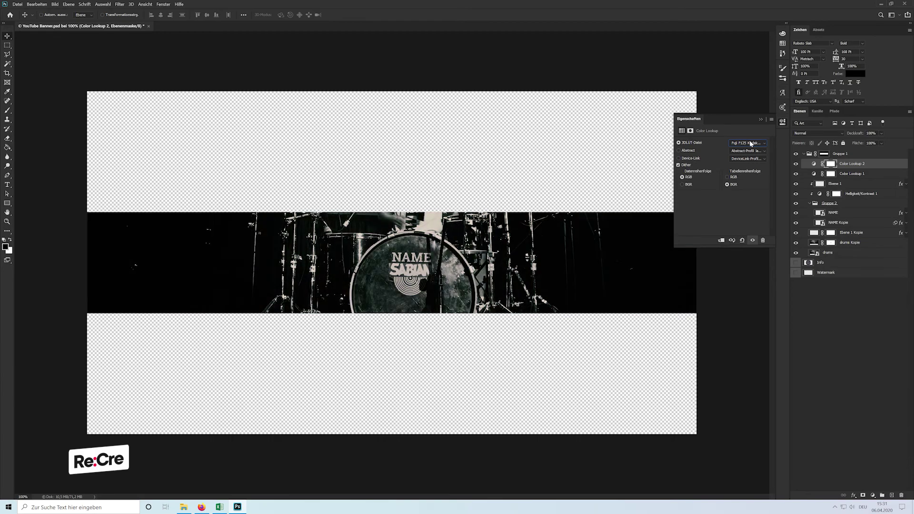
{"action": "key", "text": "Down"}
{"action": "key", "text": "Down"}
{"action": "key", "text": "Down"}
{"action": "key", "text": "Down"}
{"action": "key", "text": "Down"}
{"action": "key", "text": "Down"}
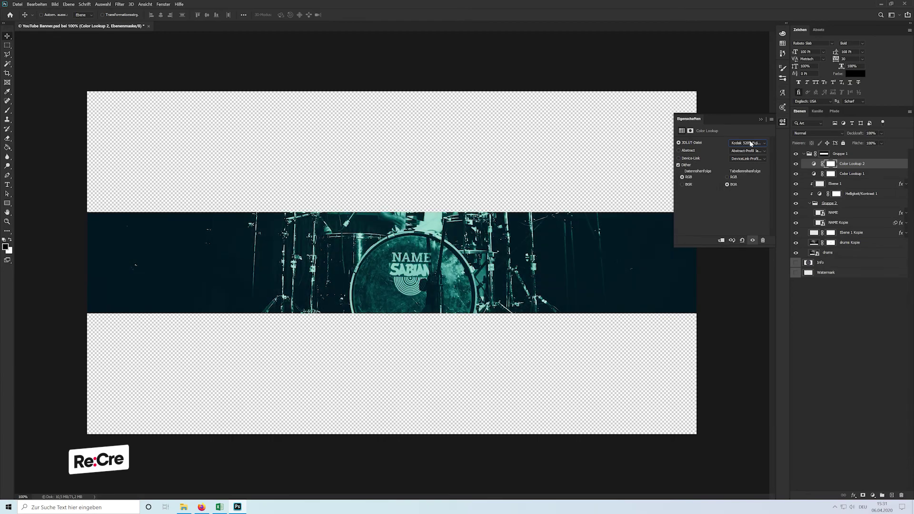
{"action": "key", "text": "Down"}
{"action": "key", "text": "Down"}
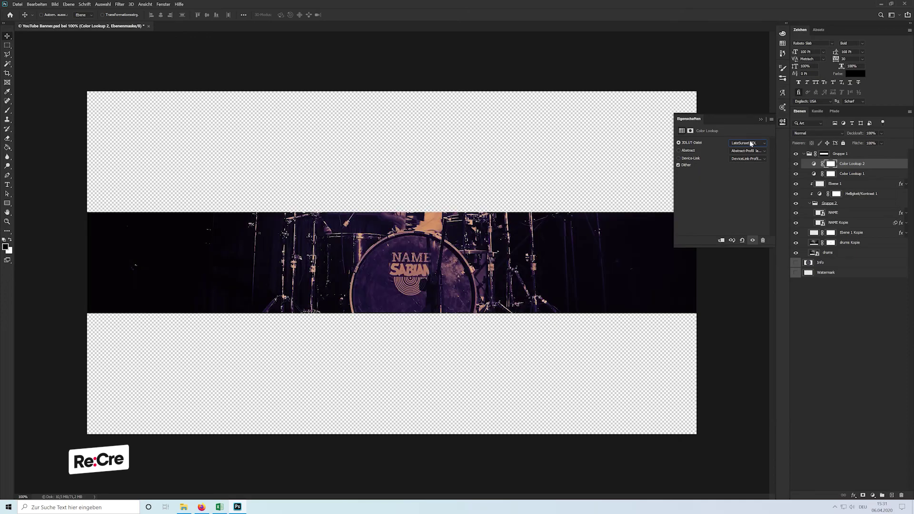
{"action": "key", "text": "Up"}
{"action": "key", "text": "Up"}
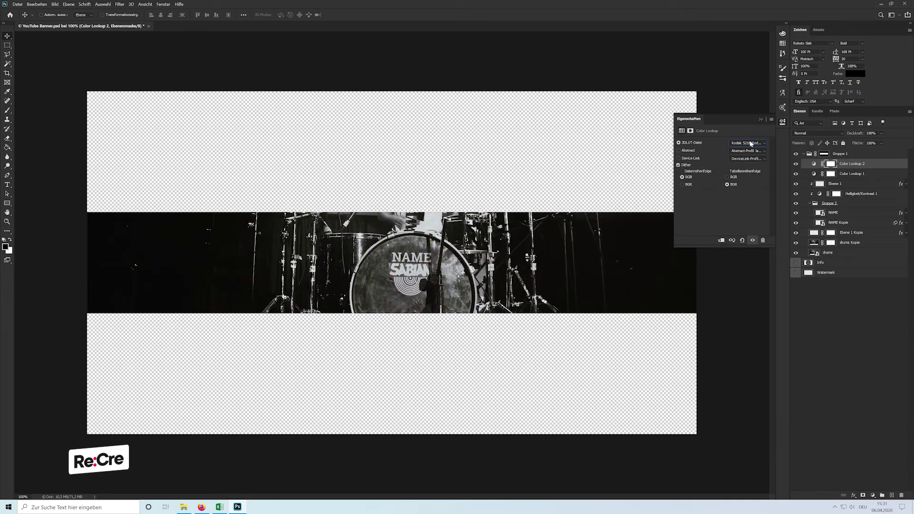
{"action": "left_click", "coordinate": [760, 120]}
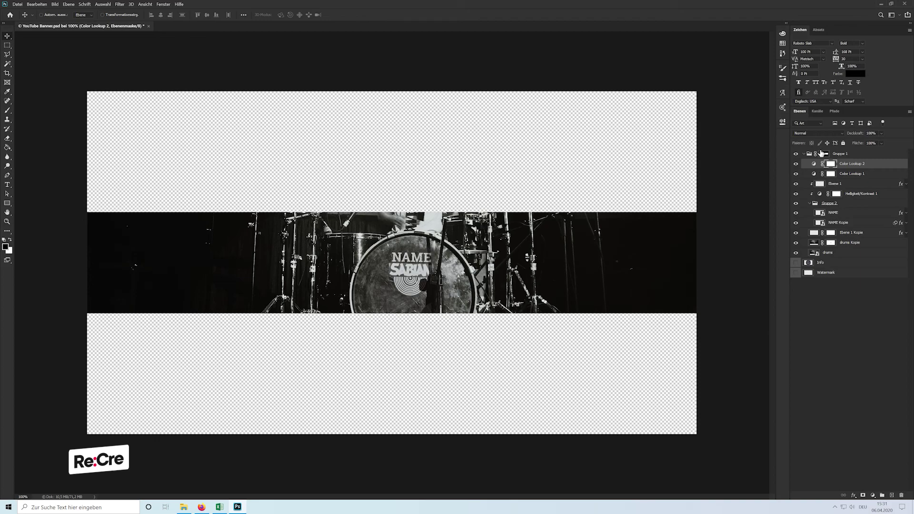
{"action": "left_click", "coordinate": [856, 166]}
{"action": "key", "text": "5"}
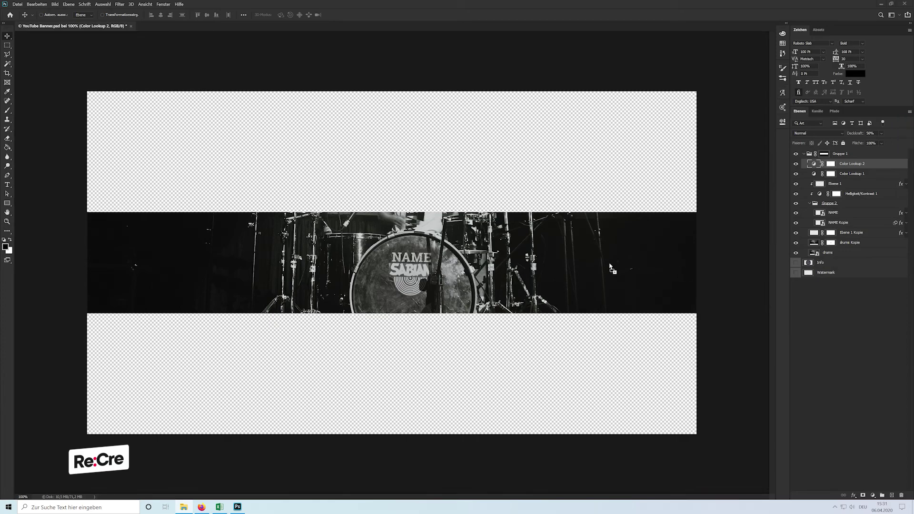
Step: Place Smoke 9 in Negativ multiplizieren (Screen) mode below Color Lookup 1 and shift it upward
{"action": "left_click_drag", "start_coordinate": [744, 244], "coordinate": [607, 265]}
{"action": "left_click", "coordinate": [819, 133]}
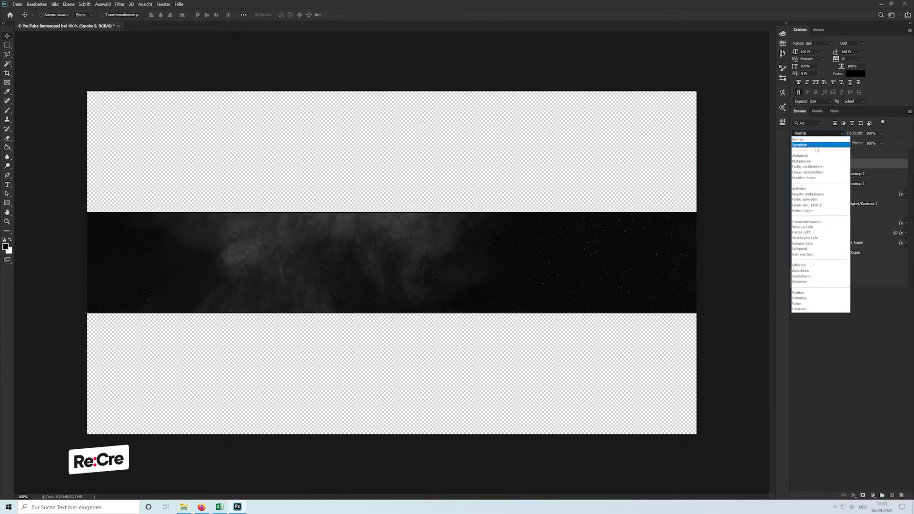
{"action": "left_click", "coordinate": [816, 192]}
{"action": "left_click", "coordinate": [846, 308]}
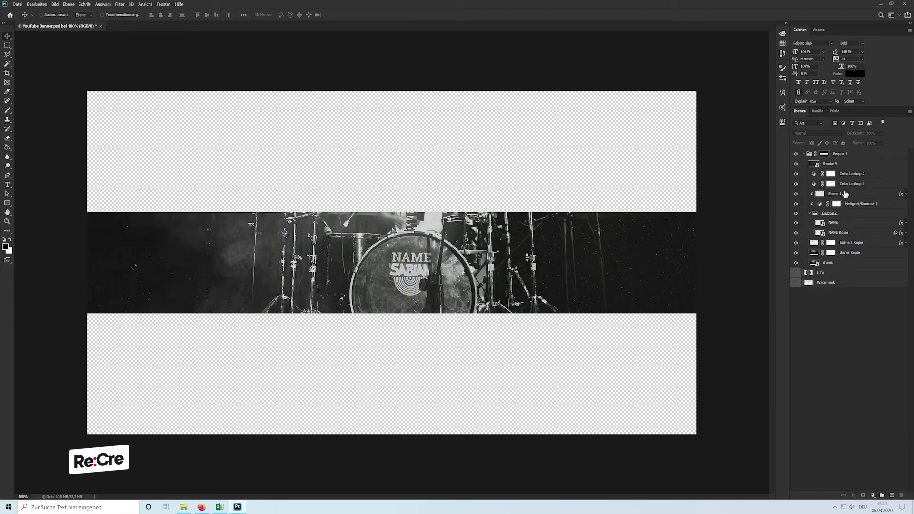
{"action": "left_click_drag", "start_coordinate": [848, 170], "coordinate": [831, 188]}
{"action": "left_click_drag", "start_coordinate": [588, 307], "coordinate": [587, 287]}
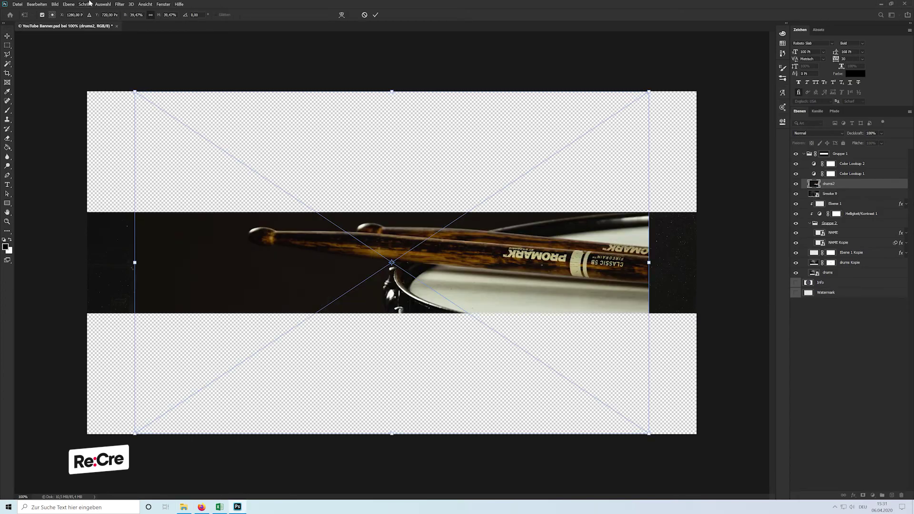
Step: Flip the drums2 drumsticks photo horizontally, hide it, and move it above Color Lookup 2
{"action": "left_click", "coordinate": [37, 4]}
{"action": "mouse_move", "coordinate": [65, 157]}
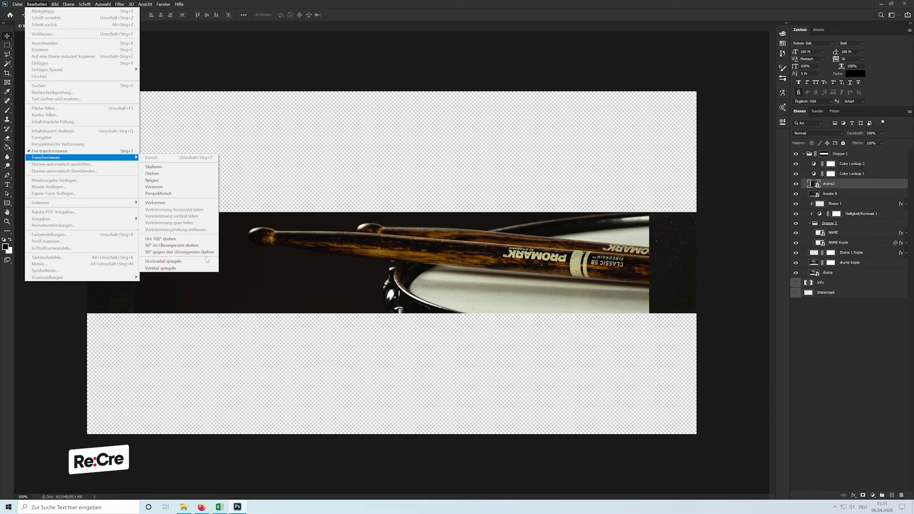
{"action": "left_click", "coordinate": [207, 261]}
{"action": "left_click", "coordinate": [796, 184]}
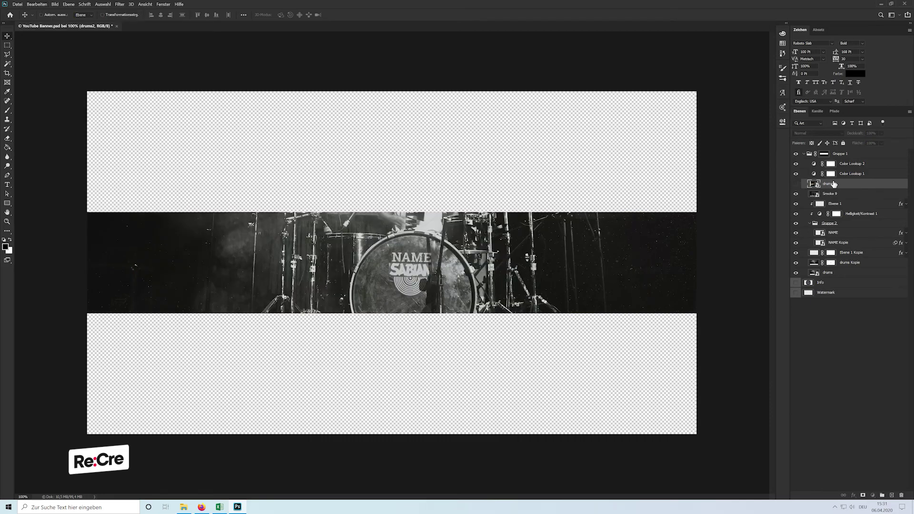
{"action": "left_click_drag", "start_coordinate": [833, 184], "coordinate": [836, 164]}
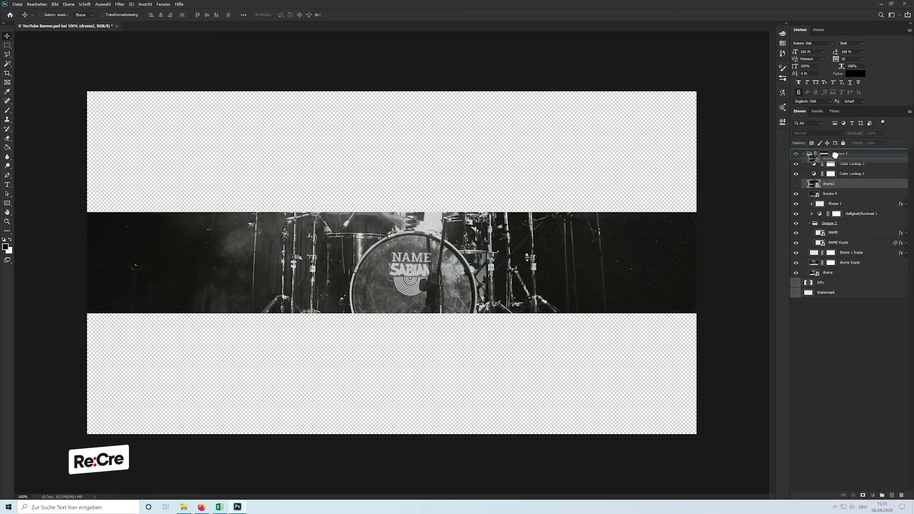
Step: Select the drum-kit layers from Smoke 9 down to drums and nudge them right
{"action": "left_click", "coordinate": [839, 198]}
{"action": "left_click", "coordinate": [839, 205]}
{"action": "left_click", "coordinate": [810, 223]}
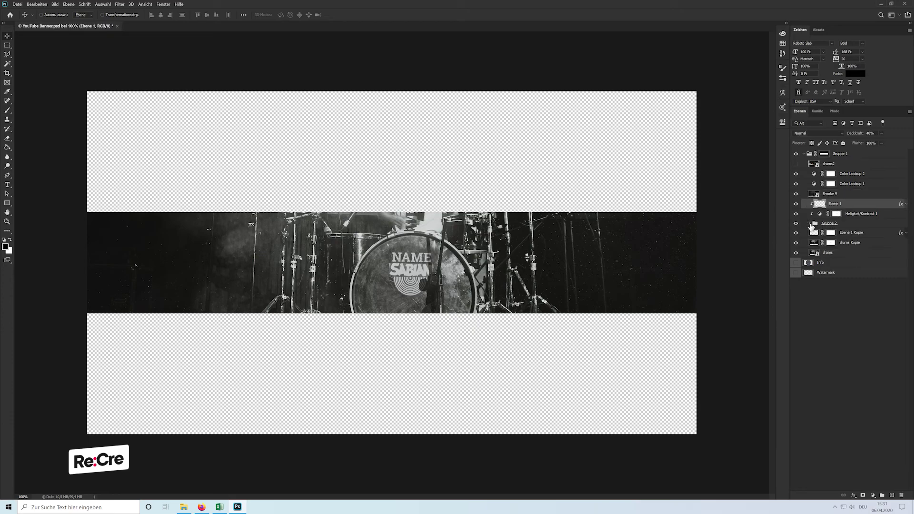
{"action": "left_click", "coordinate": [835, 226]}
{"action": "left_click", "coordinate": [836, 253]}
{"action": "left_click", "coordinate": [840, 195], "text": "shift"}
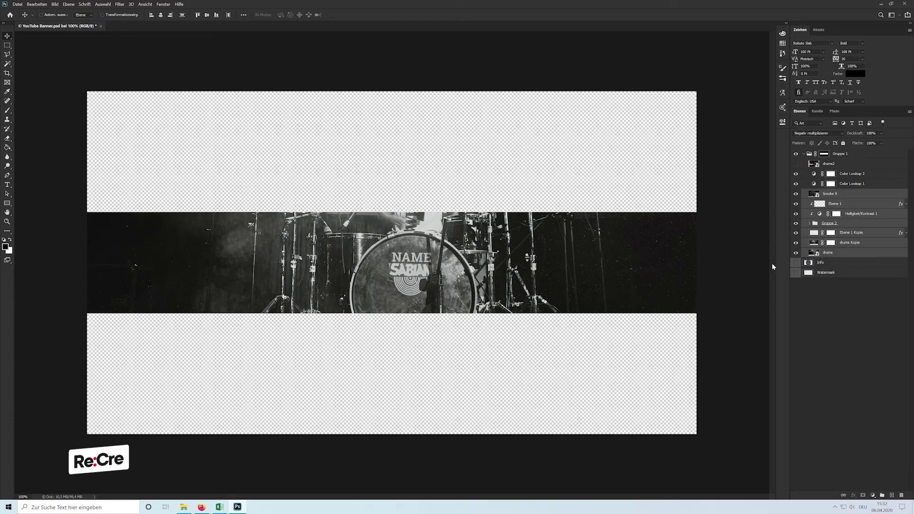
{"action": "key", "text": "shift+Right"}
{"action": "key", "text": "shift+Right"}
{"action": "key", "text": "shift+Right"}
{"action": "key", "text": "shift+Right"}
{"action": "key", "text": "shift+Right"}
{"action": "key", "text": "shift+Right"}
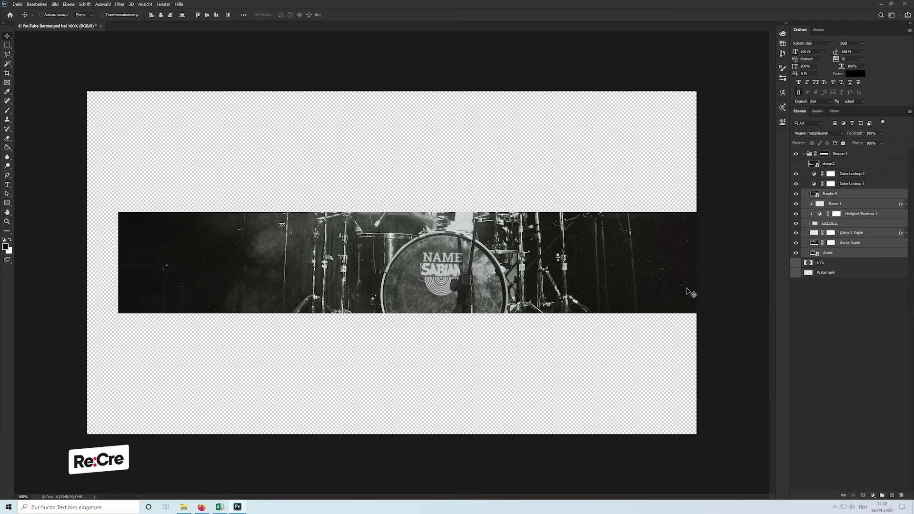
{"action": "key", "text": "shift+Right"}
{"action": "key", "text": "shift+Right"}
{"action": "key", "text": "ctrl+semicolon"}
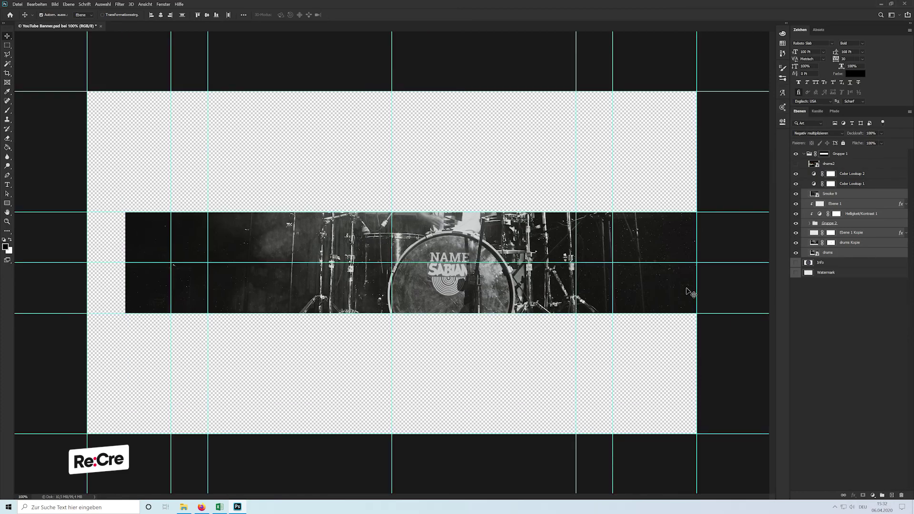
{"action": "key", "text": "shift+Right"}
{"action": "key", "text": "shift+Right"}
{"action": "key", "text": "shift+Right"}
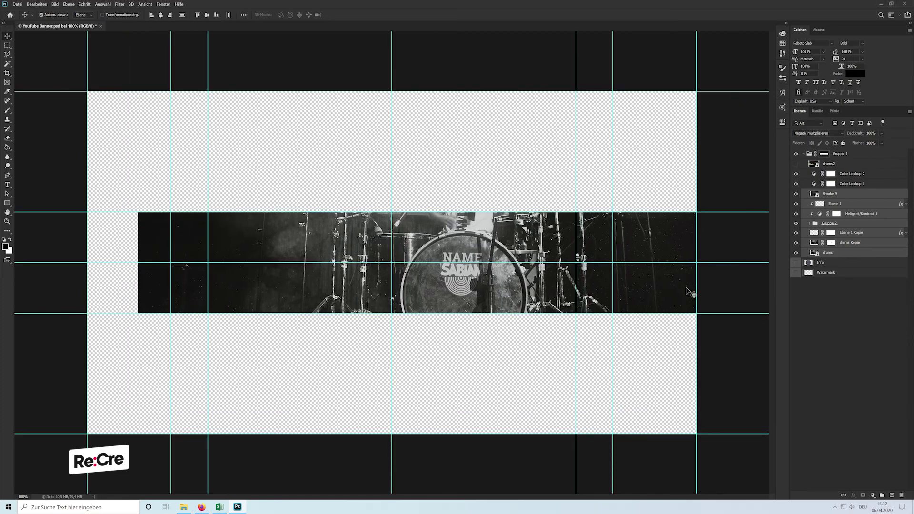
{"action": "key", "text": "ctrl+semicolon"}
Step: Show drums2 again, slide it to the banner's left edge and narrow it to 842 px
{"action": "left_click", "coordinate": [835, 283]}
{"action": "left_click", "coordinate": [795, 163]}
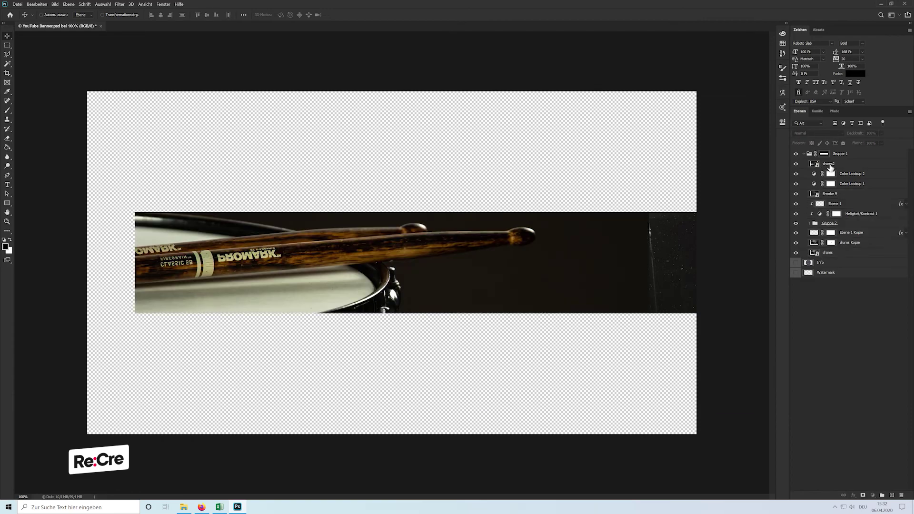
{"action": "left_click_drag", "start_coordinate": [830, 167], "coordinate": [838, 187]}
{"action": "left_click_drag", "start_coordinate": [514, 238], "coordinate": [464, 247]}
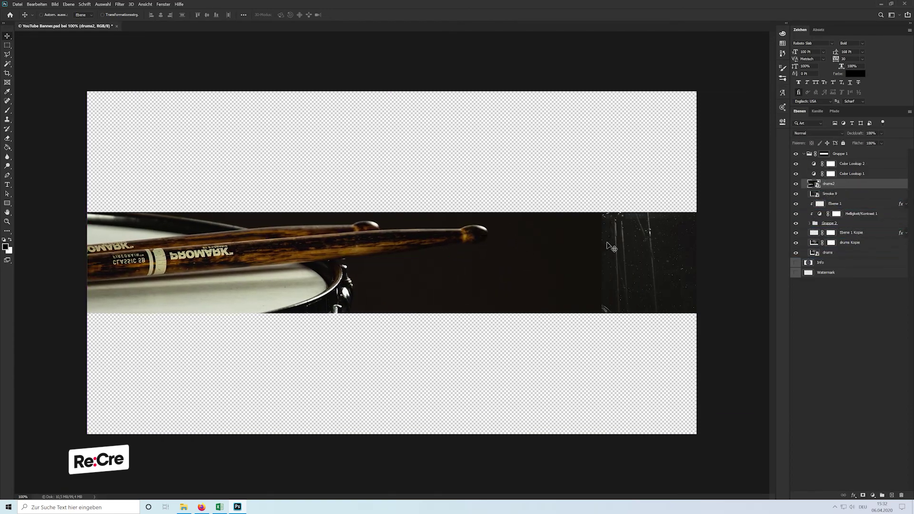
{"action": "key", "text": "ctrl+t"}
{"action": "mouse_move", "coordinate": [602, 260]}
{"action": "left_mouse_down"}
{"action": "mouse_move", "coordinate": [293, 269]}
{"action": "mouse_move", "coordinate": [348, 257]}
{"action": "left_mouse_up"}
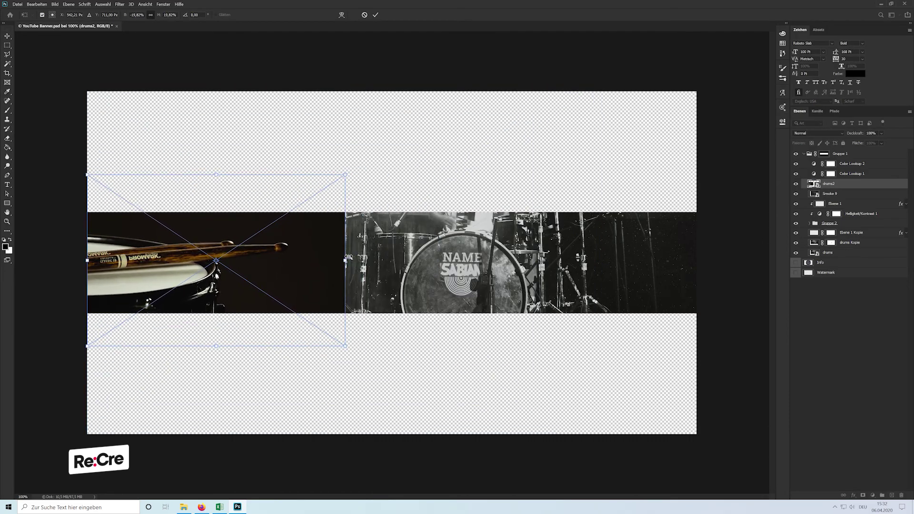
{"action": "key", "text": "Return"}
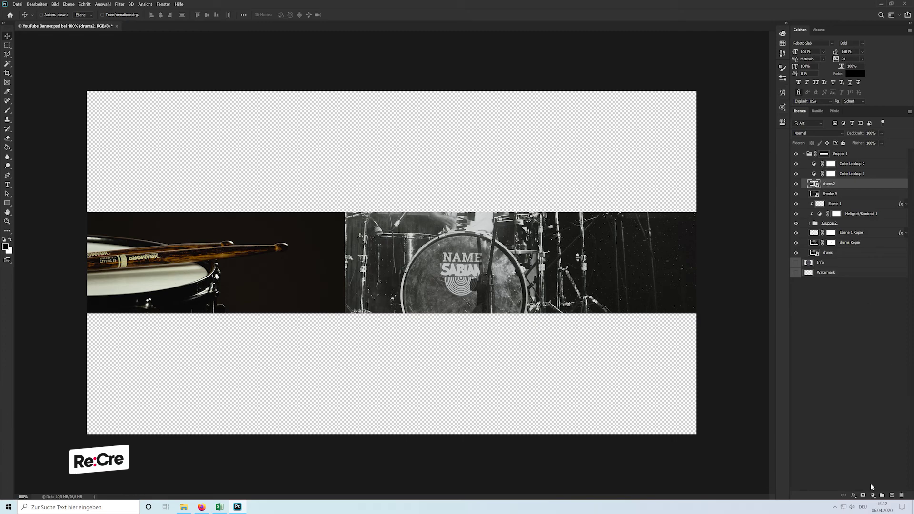
Step: Clip a Schwarzweiß (Black & White) adjustment to drums2 and give drums2 a layer mask
{"action": "left_click", "coordinate": [872, 494]}
{"action": "left_click", "coordinate": [863, 436]}
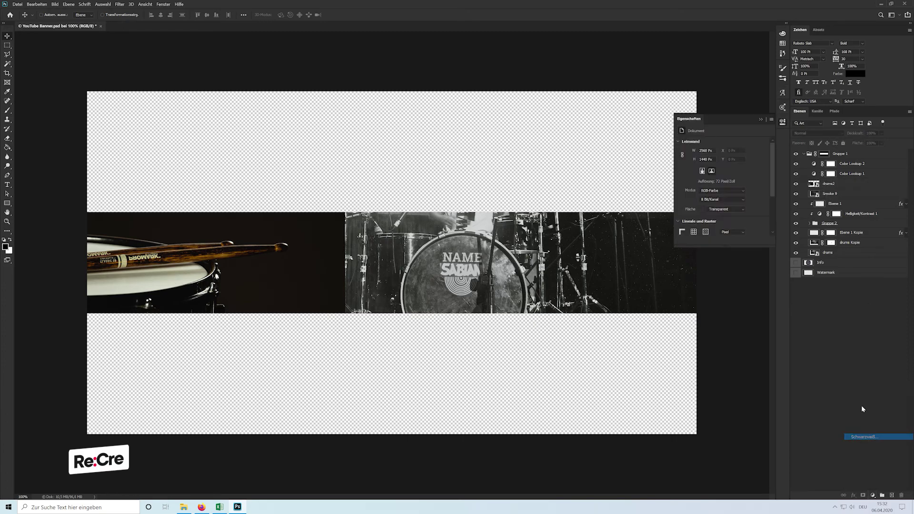
{"action": "left_click", "coordinate": [761, 120]}
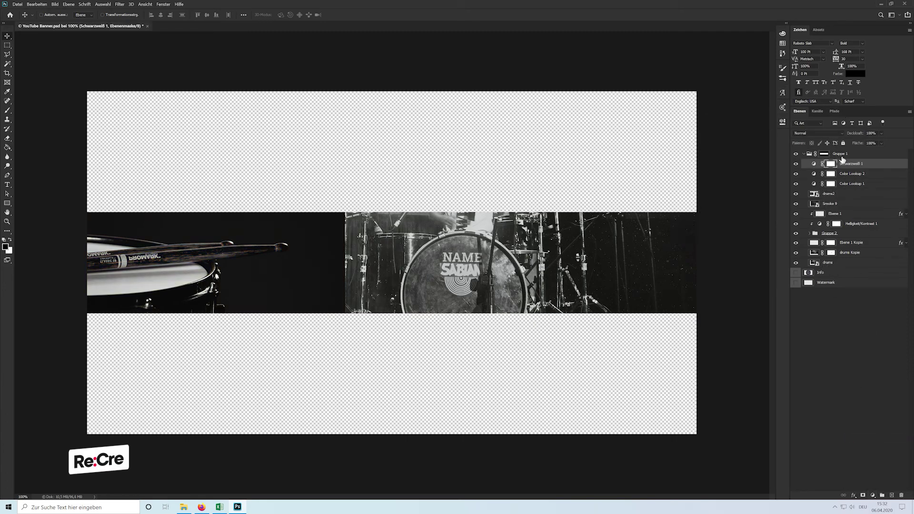
{"action": "left_click_drag", "start_coordinate": [848, 166], "coordinate": [845, 188]}
{"action": "right_click", "coordinate": [846, 185]}
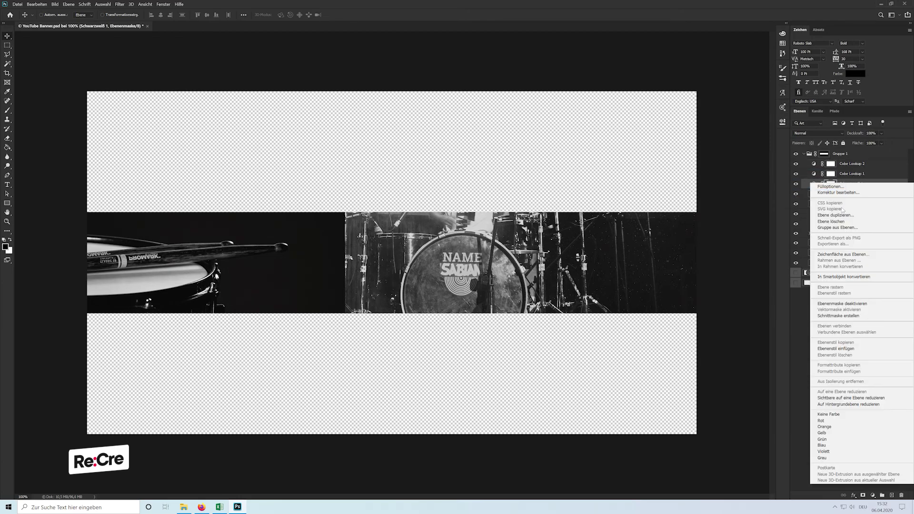
{"action": "left_click", "coordinate": [838, 315]}
{"action": "left_click", "coordinate": [838, 194]}
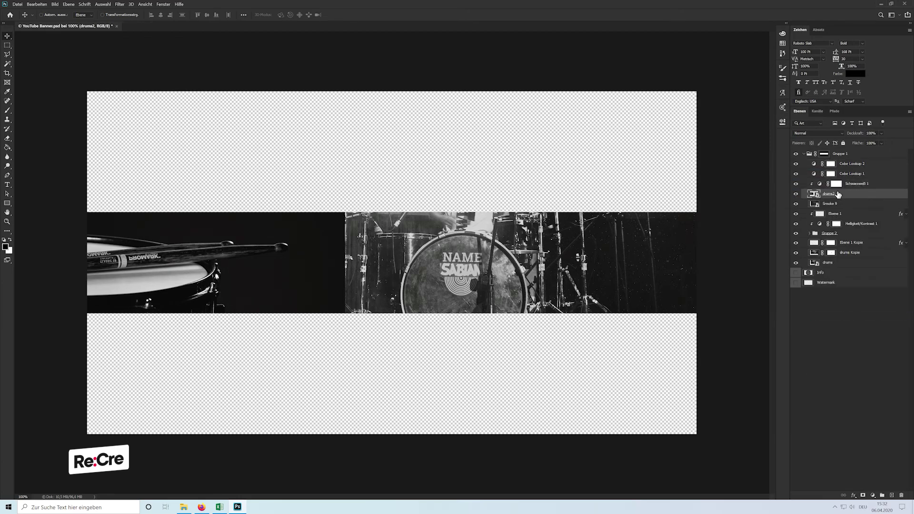
{"action": "left_click", "coordinate": [862, 495]}
Step: Soften the drumsticks photo's hard edge on its mask with a 500 px brush
{"action": "key", "text": "b"}
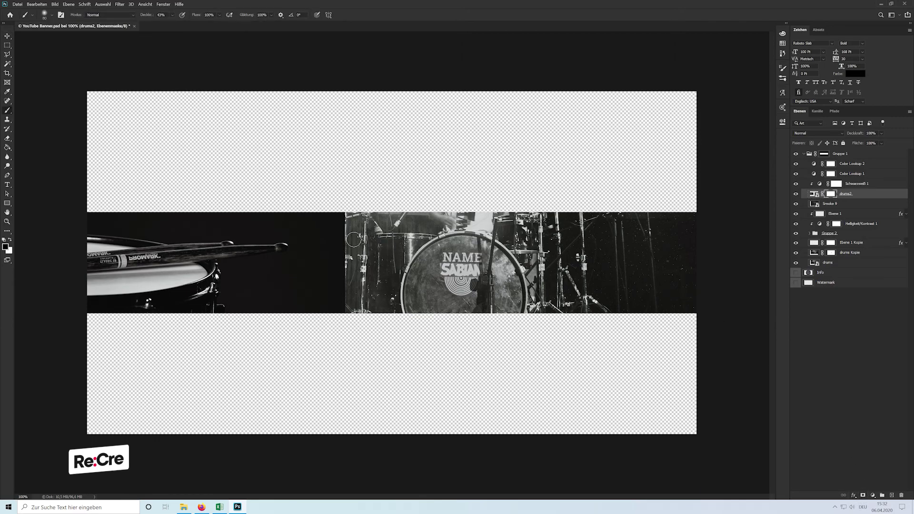
{"action": "key", "text": "bracketright"}
{"action": "key", "text": "bracketright"}
{"action": "key", "text": "bracketright"}
{"action": "key", "text": "bracketright"}
{"action": "key", "text": "bracketright"}
{"action": "key", "text": "bracketright"}
{"action": "key", "text": "bracketright"}
{"action": "key", "text": "bracketright"}
{"action": "key", "text": "bracketright"}
{"action": "mouse_move", "coordinate": [354, 239]}
{"action": "left_mouse_down"}
{"action": "mouse_move", "coordinate": [347, 198]}
{"action": "mouse_move", "coordinate": [296, 255]}
{"action": "mouse_move", "coordinate": [275, 210]}
{"action": "mouse_move", "coordinate": [305, 277]}
{"action": "mouse_move", "coordinate": [257, 247]}
{"action": "left_mouse_up"}
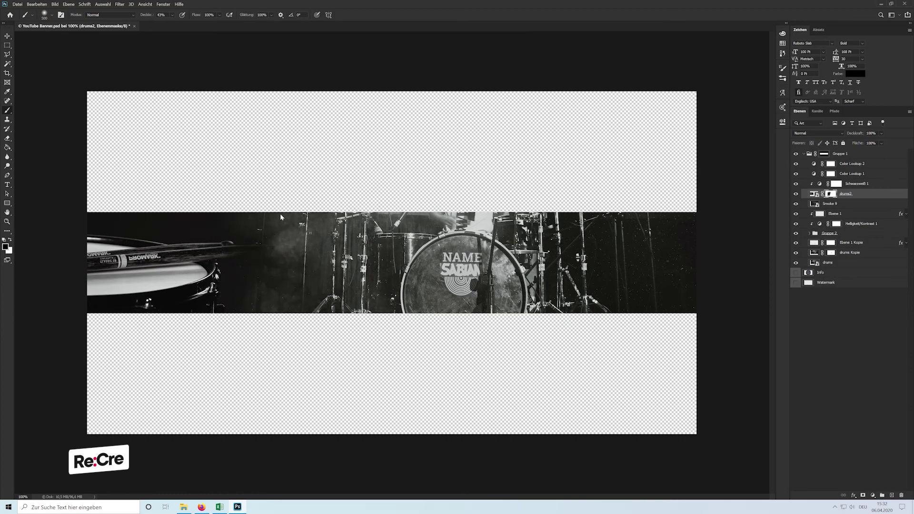
{"action": "key", "text": "v"}
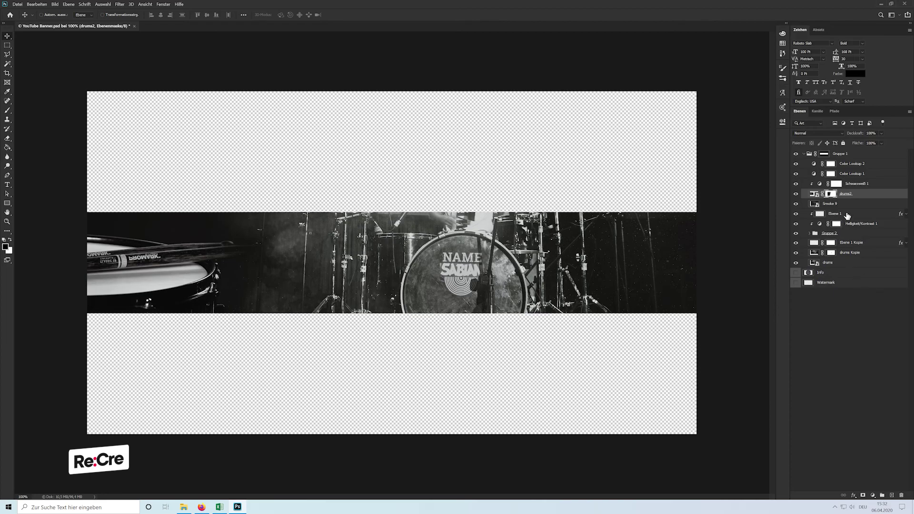
Step: Group drums2 with its black-and-white adjustment into Gruppe 3
{"action": "left_click", "coordinate": [864, 196]}
{"action": "key", "text": "ctrl+g"}
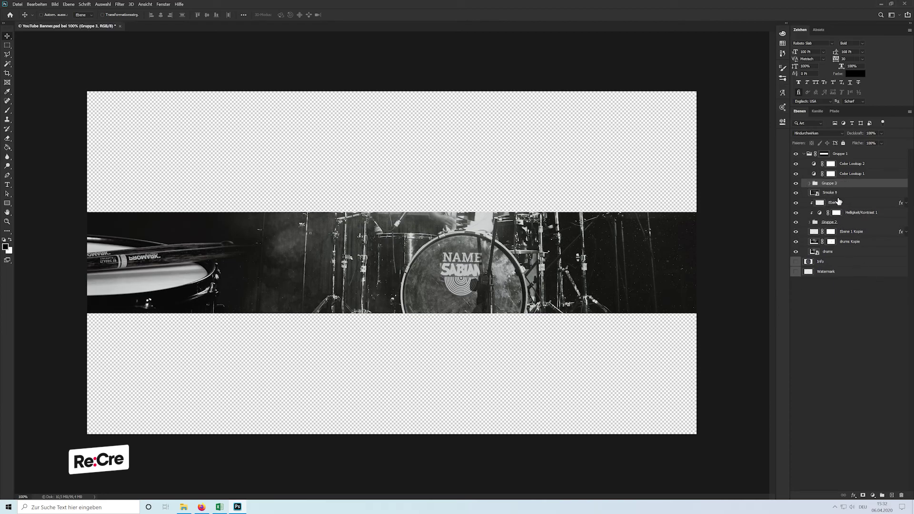
{"action": "left_click", "coordinate": [809, 183]}
{"action": "left_click_drag", "start_coordinate": [831, 204], "coordinate": [830, 184]}
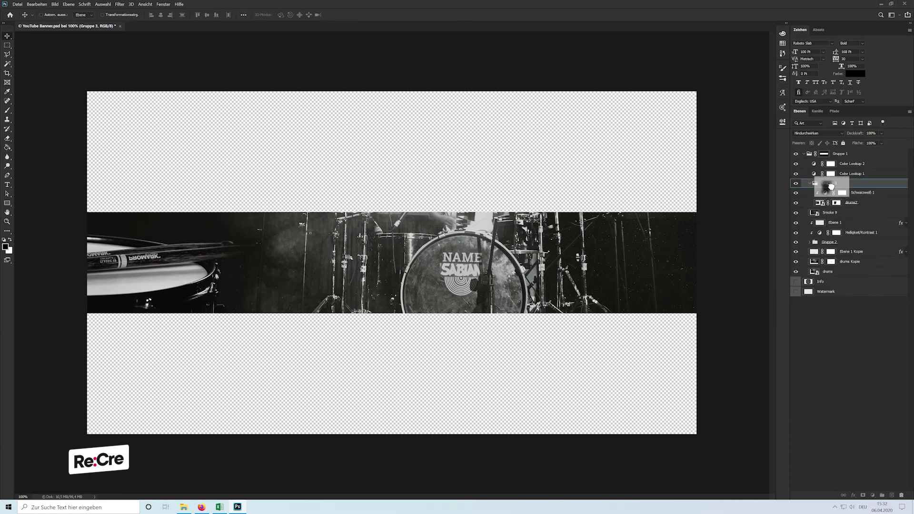
{"action": "key", "text": "ctrl+z"}
Step: Shrink the drumsticks photo to about 69% and line it up with the left edge
{"action": "key", "text": "ctrl+t"}
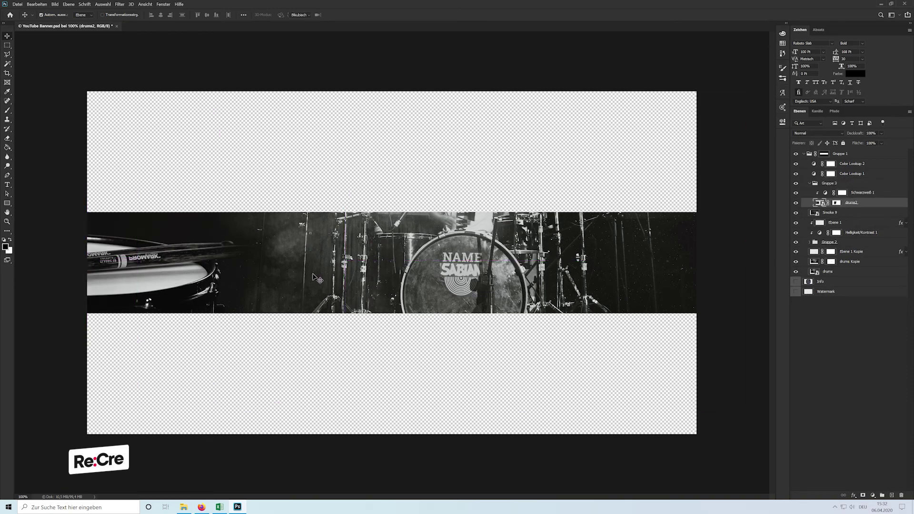
{"action": "left_click_drag", "start_coordinate": [345, 261], "coordinate": [260, 259]}
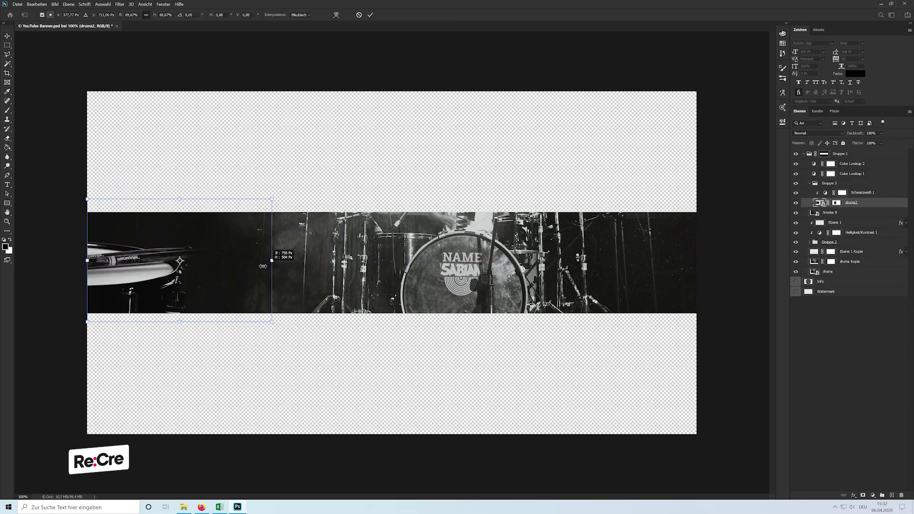
{"action": "key", "text": "Return"}
{"action": "left_click_drag", "start_coordinate": [133, 261], "coordinate": [152, 290]}
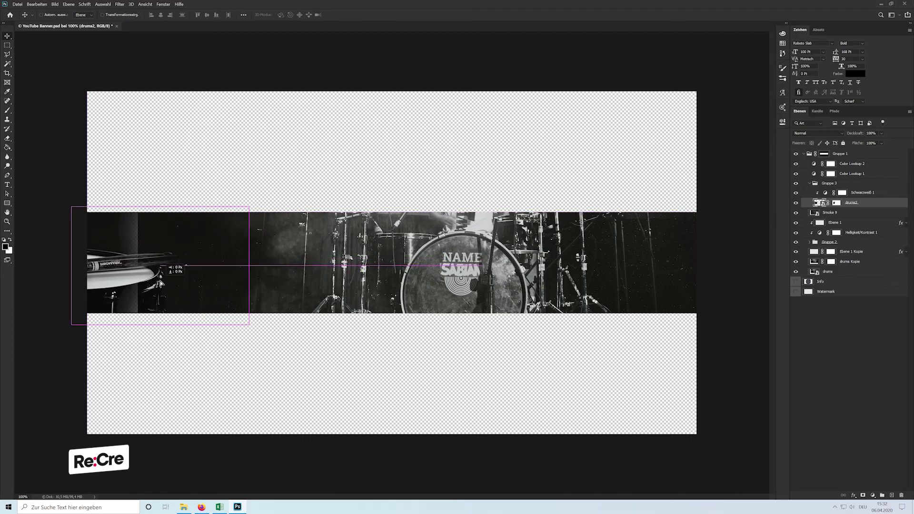
{"action": "left_click_drag", "start_coordinate": [153, 290], "coordinate": [173, 283]}
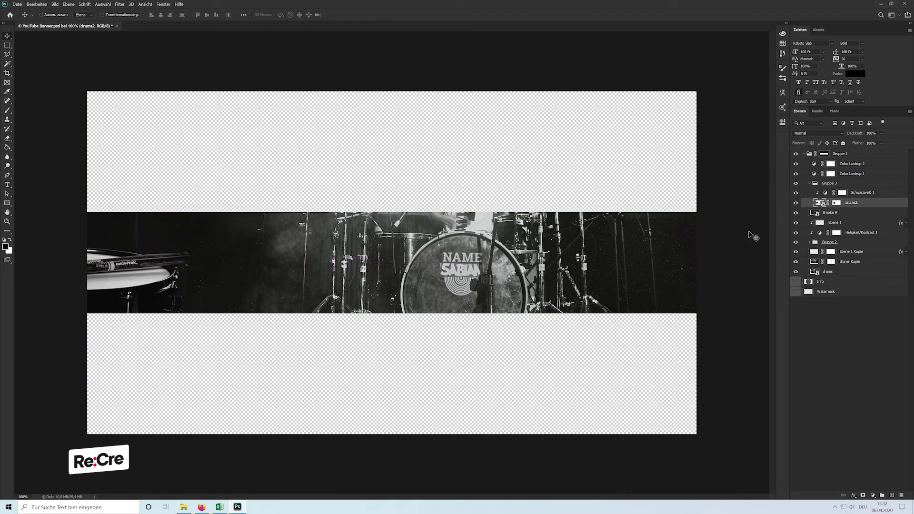
Step: Move the drums2 layer mask onto Gruppe 3, leaving mask refinement unchanged
{"action": "left_click", "coordinate": [839, 206]}
{"action": "key", "text": "ctrl+alt+r"}
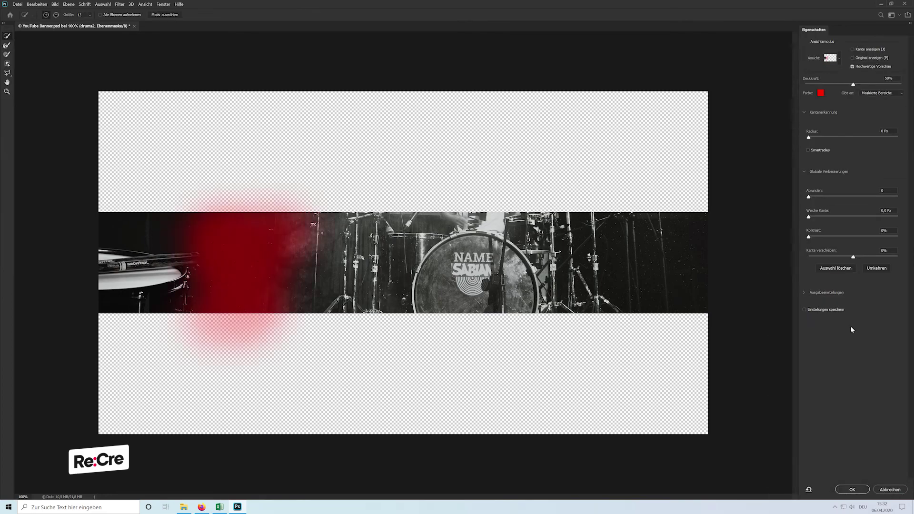
{"action": "key", "text": "Escape"}
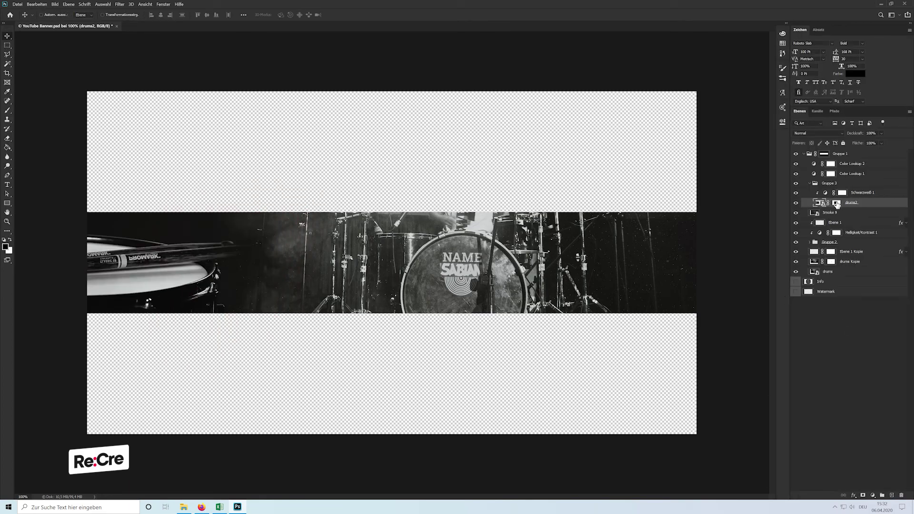
{"action": "left_click_drag", "start_coordinate": [836, 203], "coordinate": [829, 184]}
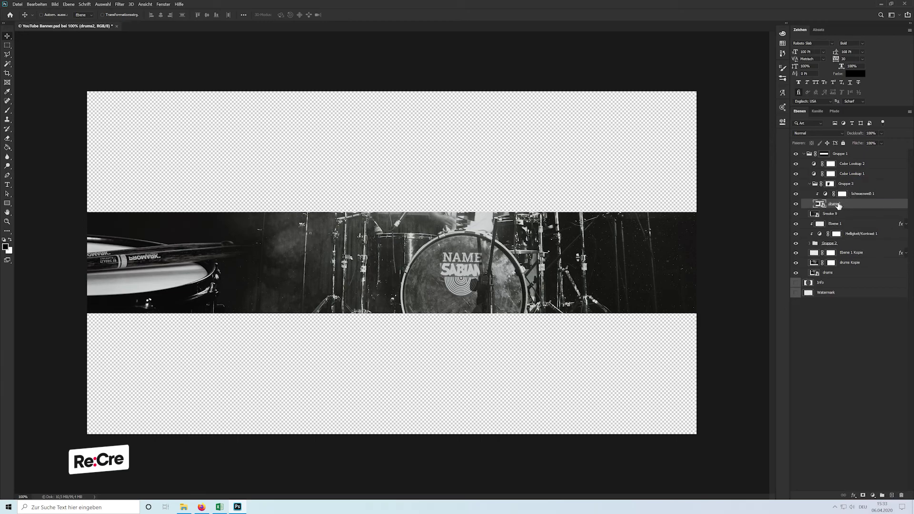
Step: Shrink drums2 further toward the left and drag in a smoke image as Smoke 7
{"action": "key", "text": "ctrl+t"}
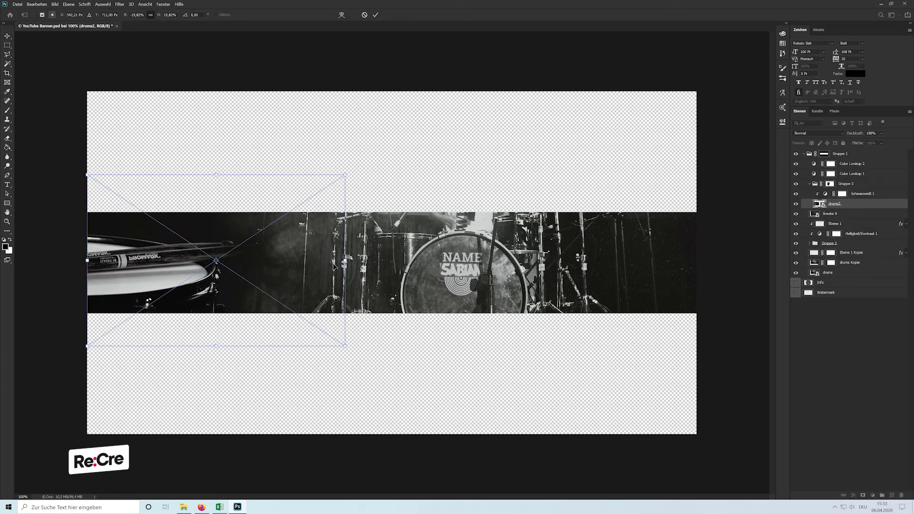
{"action": "left_click_drag", "start_coordinate": [345, 263], "coordinate": [266, 263]}
{"action": "key", "text": "Return"}
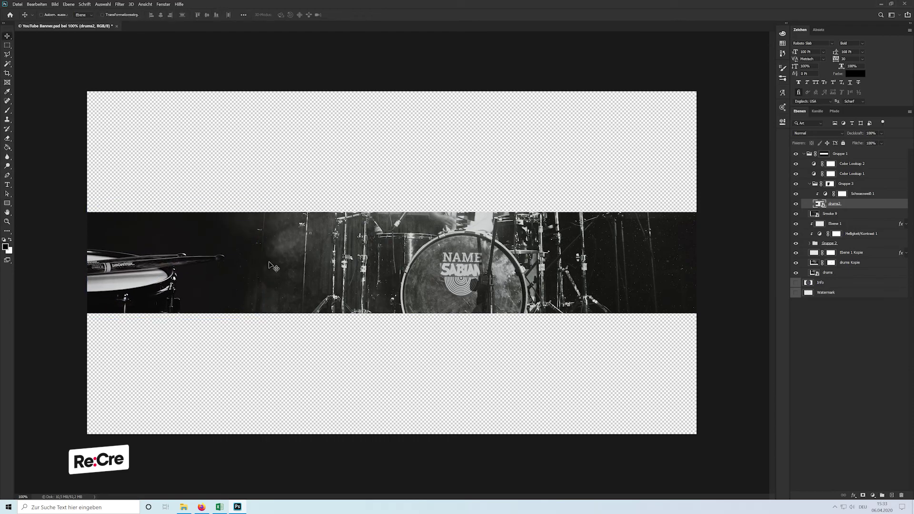
{"action": "left_click", "coordinate": [831, 385]}
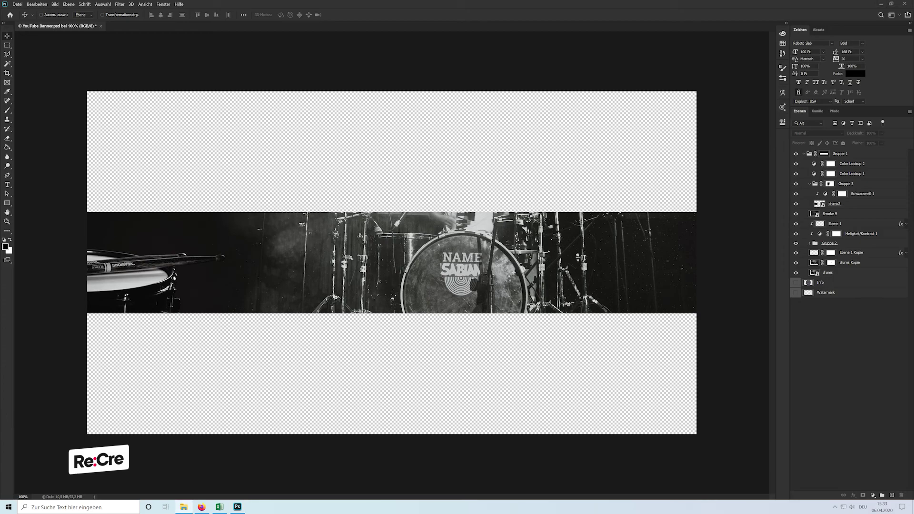
{"action": "left_click_drag", "start_coordinate": [280, 263], "coordinate": [110, 272]}
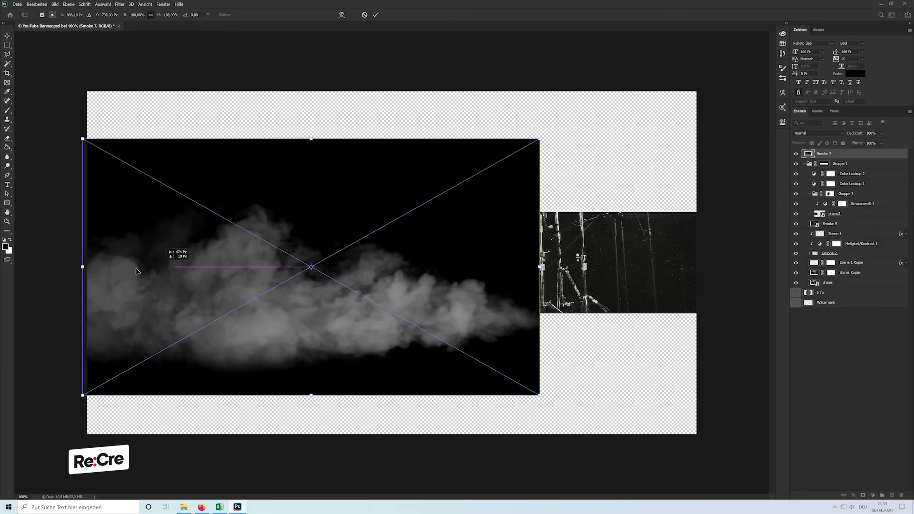
Step: Set Smoke 7 to Screen, move it below Color Lookup 1, and position it bottom-left
{"action": "key", "text": "Return"}
{"action": "left_click", "coordinate": [827, 132]}
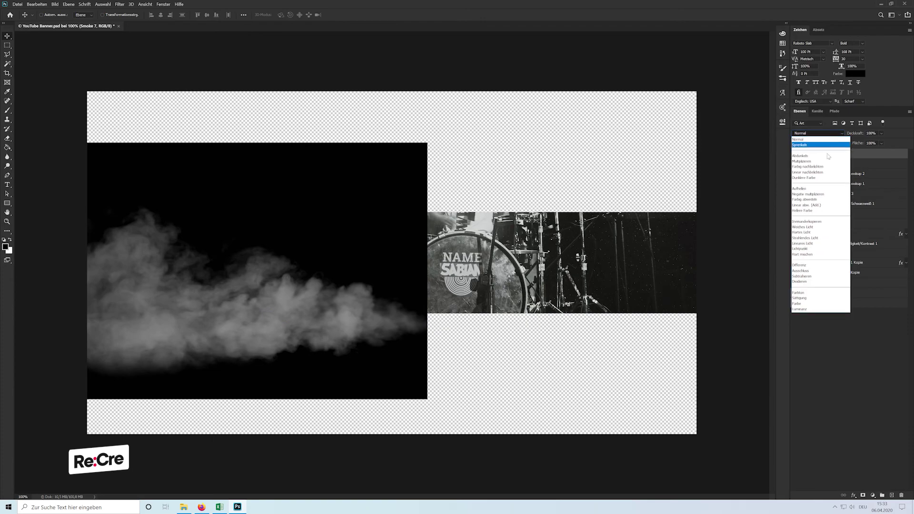
{"action": "left_click", "coordinate": [813, 191]}
{"action": "left_click_drag", "start_coordinate": [383, 316], "coordinate": [353, 320]}
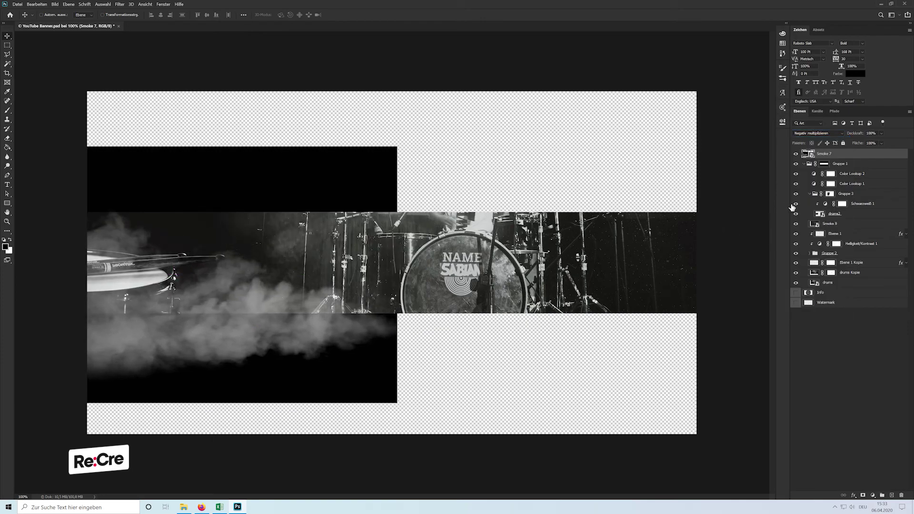
{"action": "left_click_drag", "start_coordinate": [845, 155], "coordinate": [848, 187]}
{"action": "left_click_drag", "start_coordinate": [399, 276], "coordinate": [331, 306]}
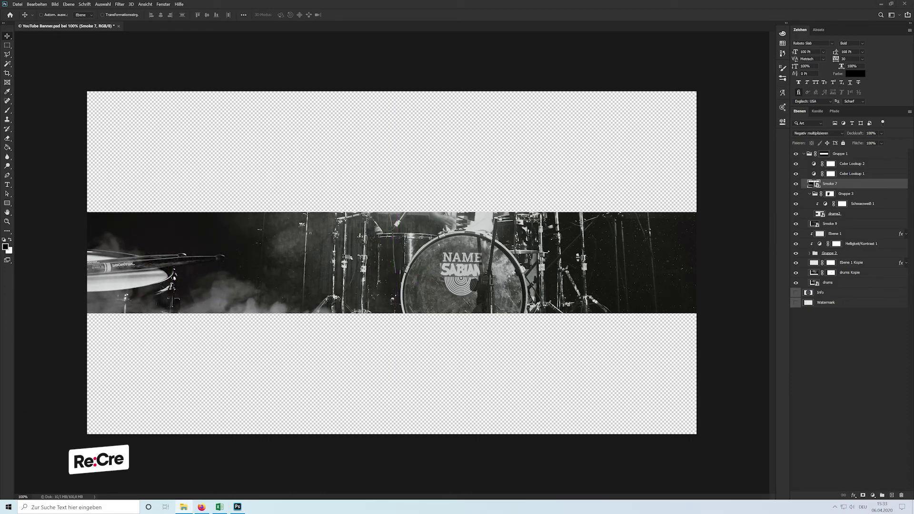
Step: Place Smoke 9 over the banner's left side inside Gruppe 3 in Negativ multiplizieren mode
{"action": "left_click_drag", "start_coordinate": [768, 169], "coordinate": [285, 255]}
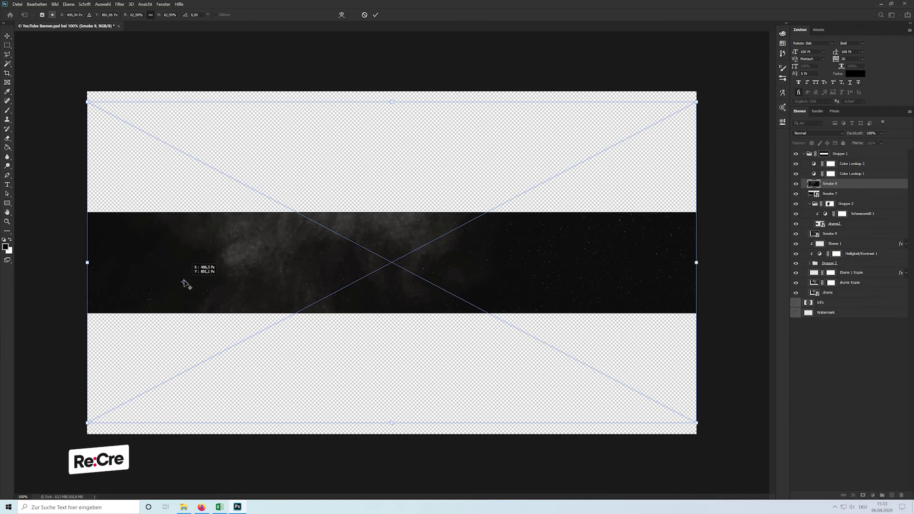
{"action": "left_click_drag", "start_coordinate": [368, 280], "coordinate": [247, 279]}
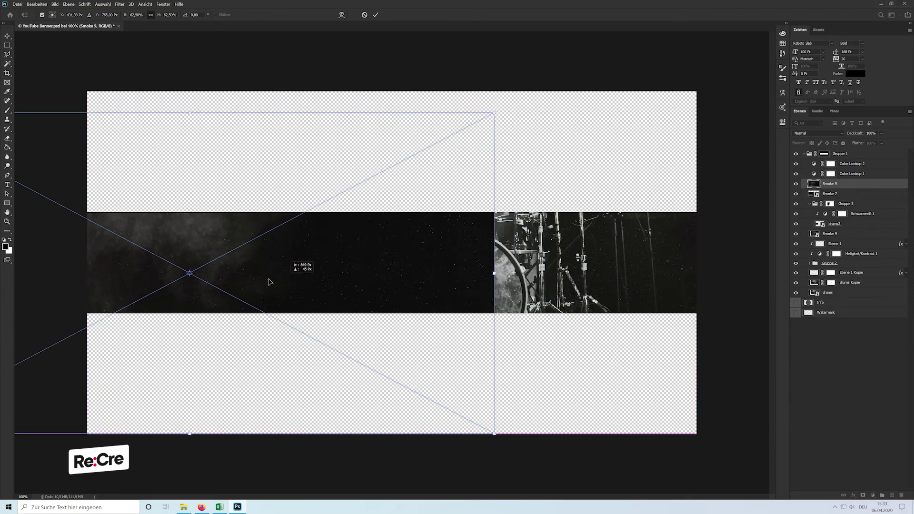
{"action": "key", "text": "Return"}
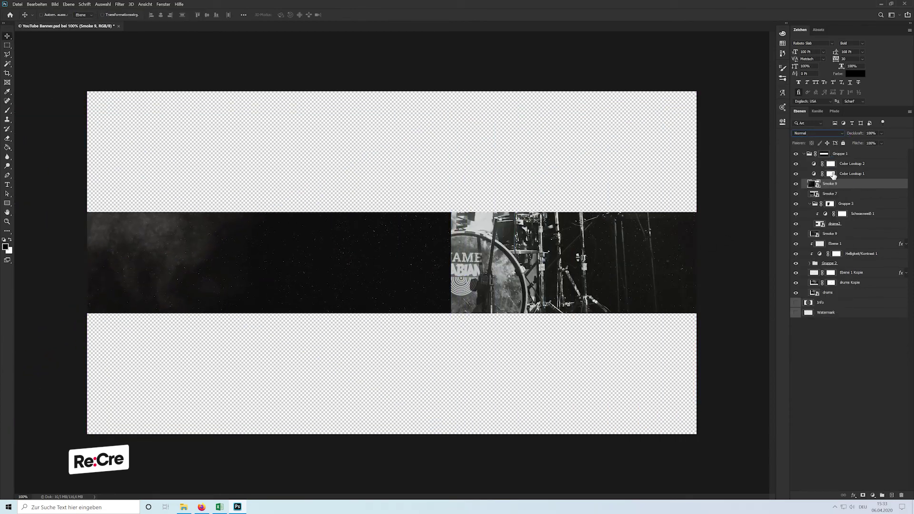
{"action": "left_click_drag", "start_coordinate": [834, 186], "coordinate": [855, 210]}
{"action": "left_click", "coordinate": [815, 133]}
{"action": "key", "text": "Down"}
{"action": "key", "text": "Return"}
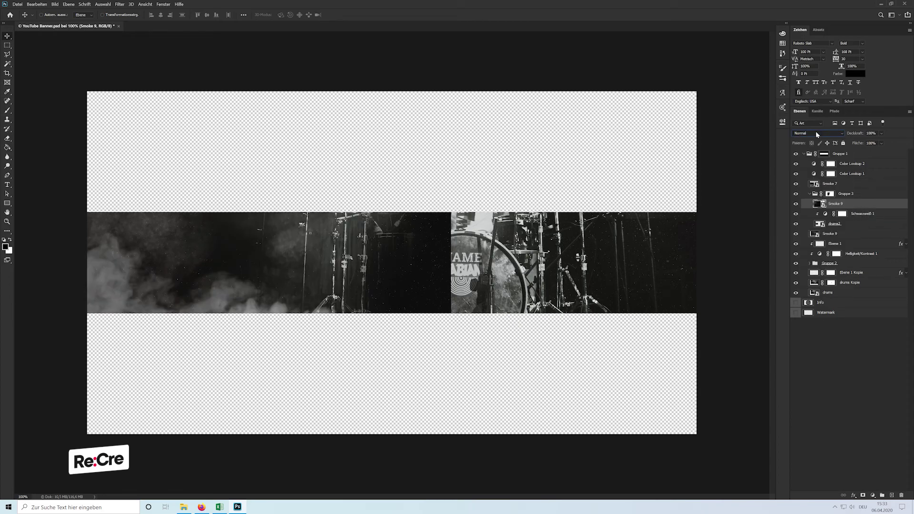
{"action": "key", "text": "Down"}
{"action": "key", "text": "Down"}
{"action": "key", "text": "Down"}
{"action": "key", "text": "Down"}
{"action": "key", "text": "Down"}
{"action": "key", "text": "Down"}
{"action": "key", "text": "Down"}
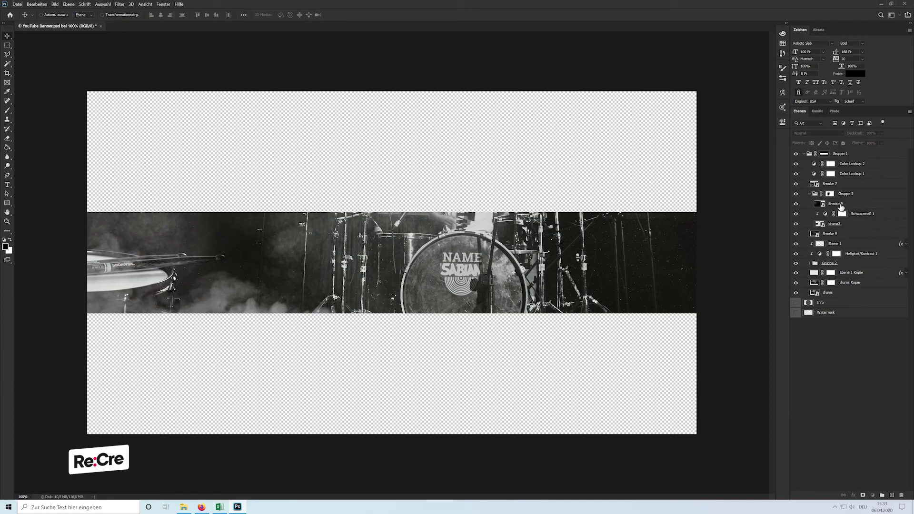
Step: Mask Smoke 9, hiding its left part and restoring the upper-left, then add a Color Lookup layer
{"action": "left_click", "coordinate": [863, 495]}
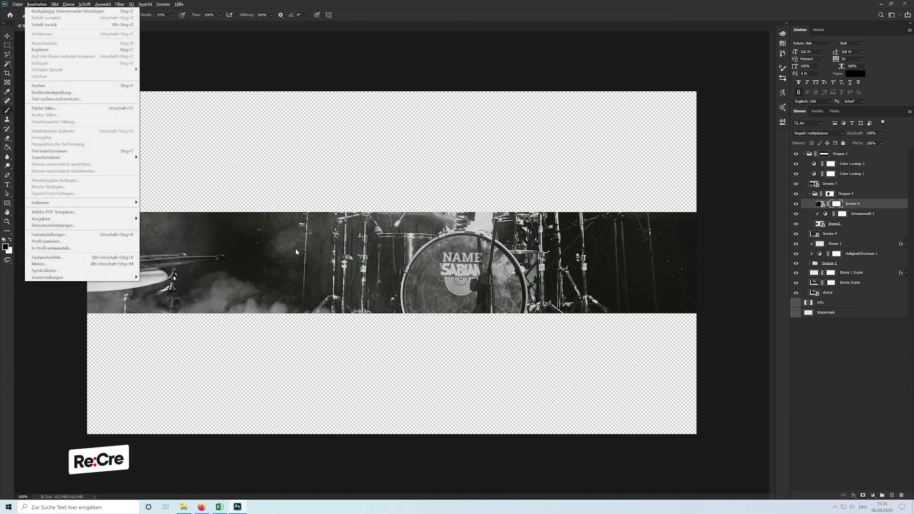
{"action": "key", "text": "b"}
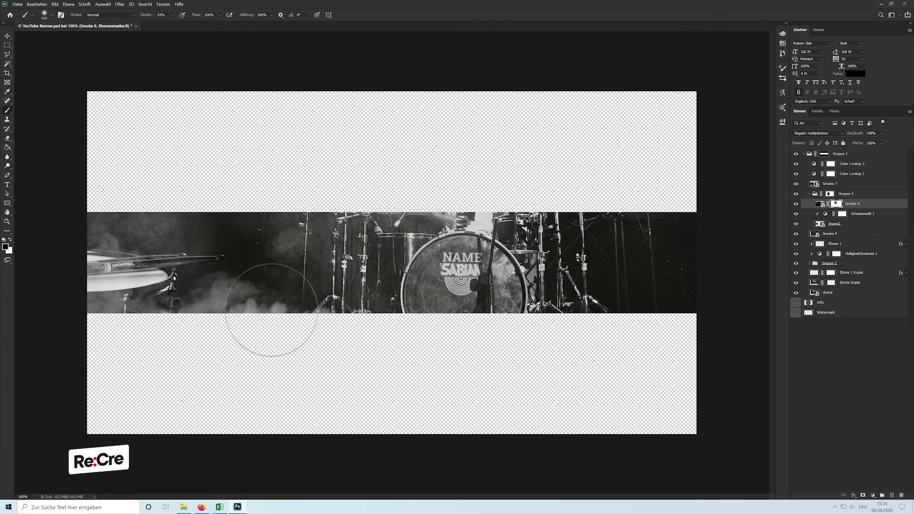
{"action": "mouse_move", "coordinate": [265, 306]}
{"action": "left_mouse_down"}
{"action": "mouse_move", "coordinate": [214, 214]}
{"action": "mouse_move", "coordinate": [92, 239]}
{"action": "left_mouse_up"}
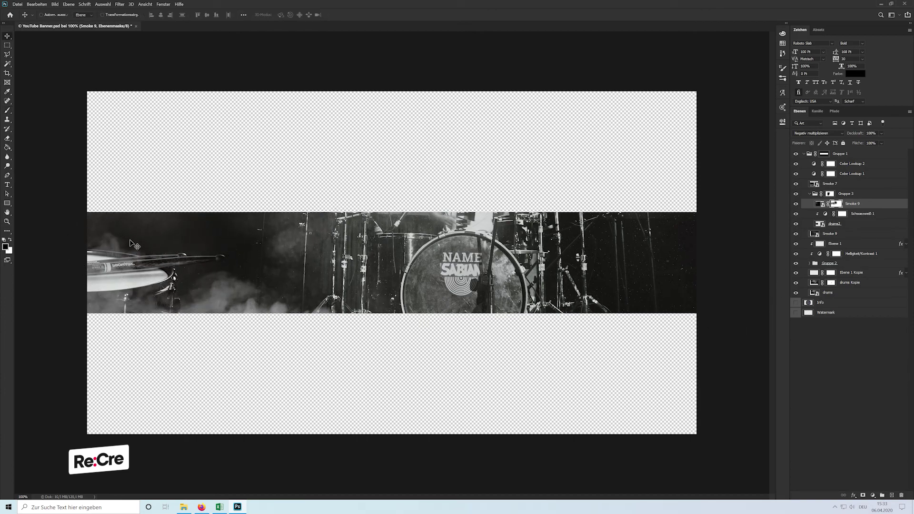
{"action": "key", "text": "x"}
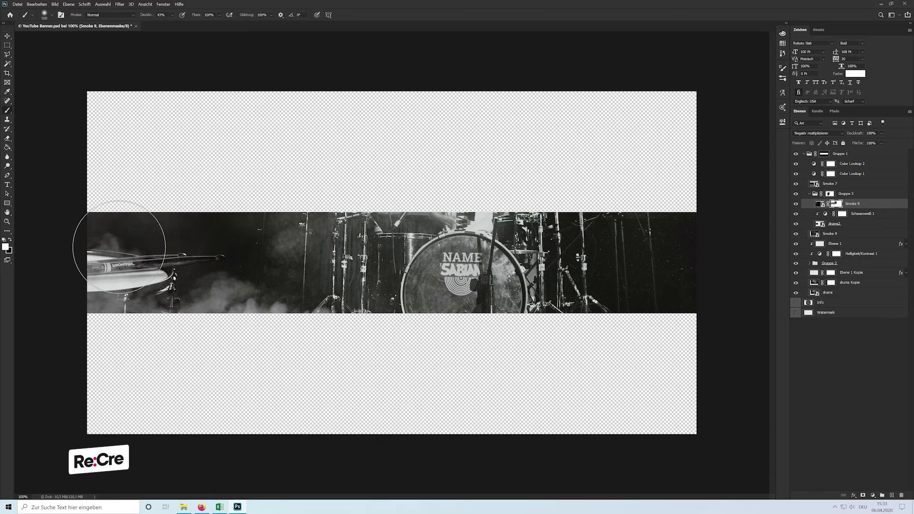
{"action": "left_click_drag", "start_coordinate": [112, 245], "coordinate": [173, 255]}
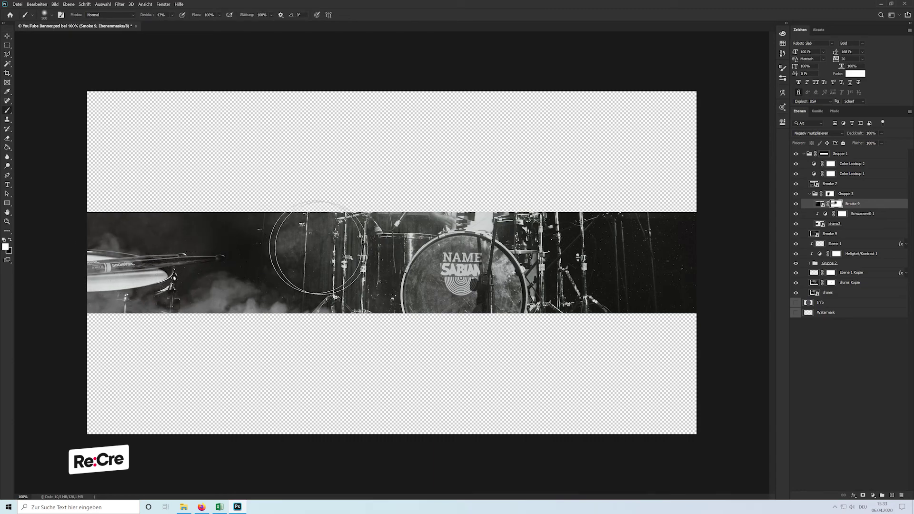
{"action": "key", "text": "v"}
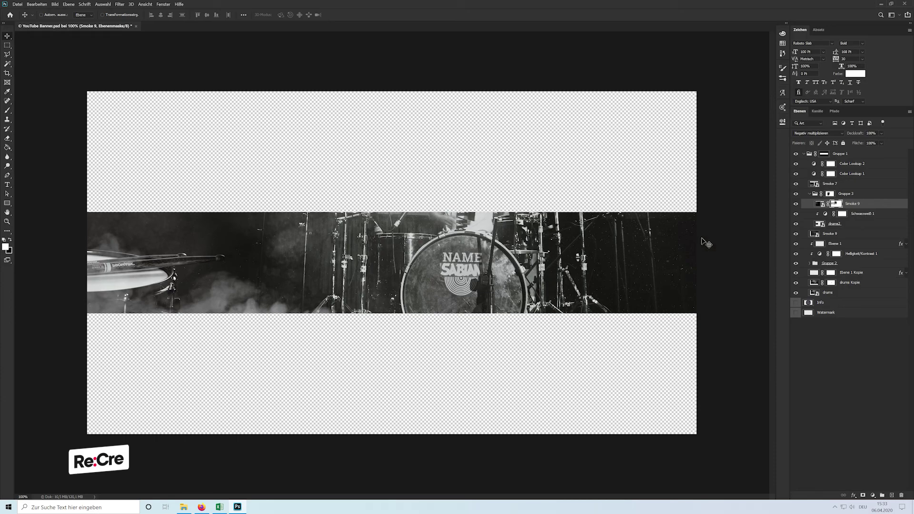
{"action": "left_click", "coordinate": [832, 444]}
{"action": "left_click", "coordinate": [873, 496]}
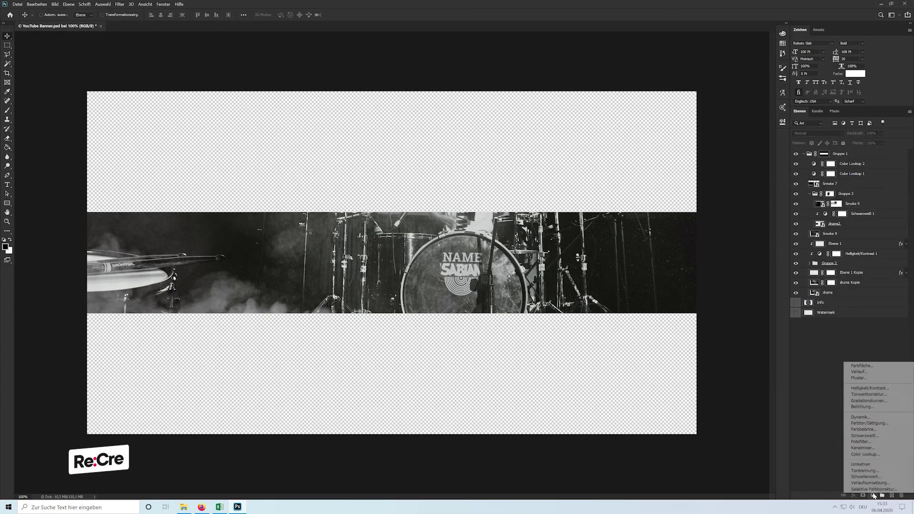
{"action": "left_click", "coordinate": [874, 455]}
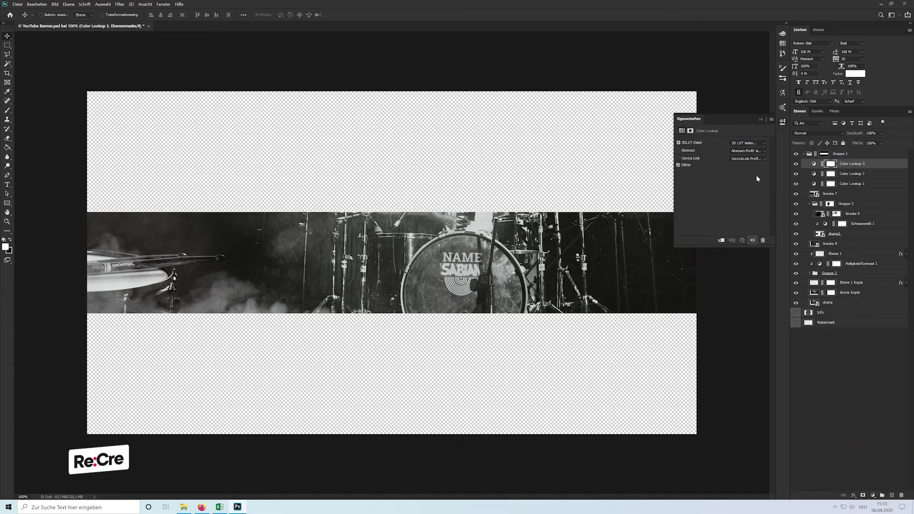
Step: Apply the TealOrangePlusContrast 3D LUT on Color Lookup 3 and drop its opacity to about 20%
{"action": "left_click", "coordinate": [749, 143]}
{"action": "left_click", "coordinate": [754, 145]}
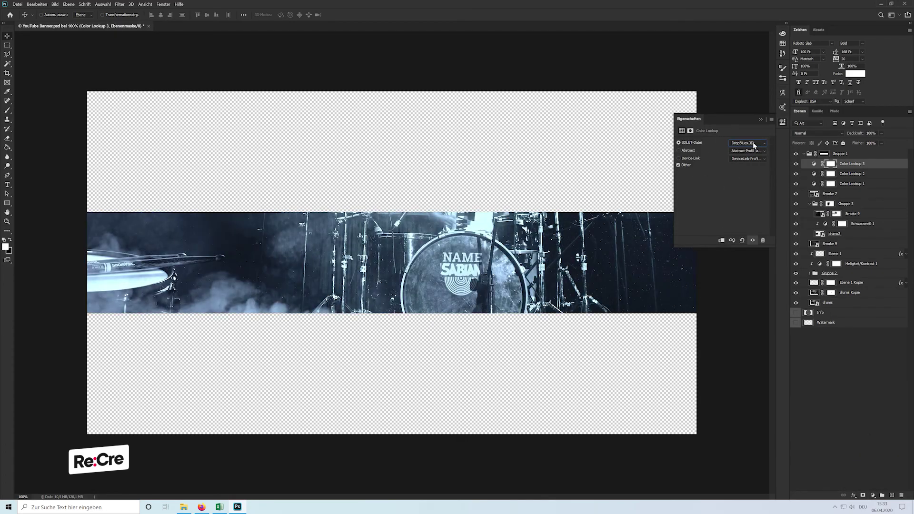
{"action": "scroll", "coordinate": [753, 145], "scroll_direction": "up", "scroll_amount": 1}
{"action": "scroll", "coordinate": [753, 146], "scroll_direction": "down", "scroll_amount": 2}
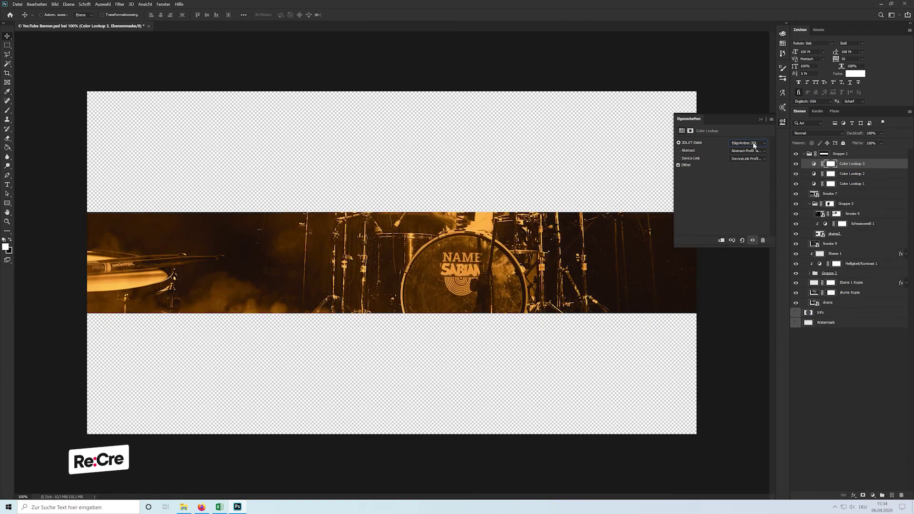
{"action": "scroll", "coordinate": [753, 145], "scroll_direction": "down", "scroll_amount": 1}
{"action": "scroll", "coordinate": [753, 145], "scroll_direction": "down", "scroll_amount": 1}
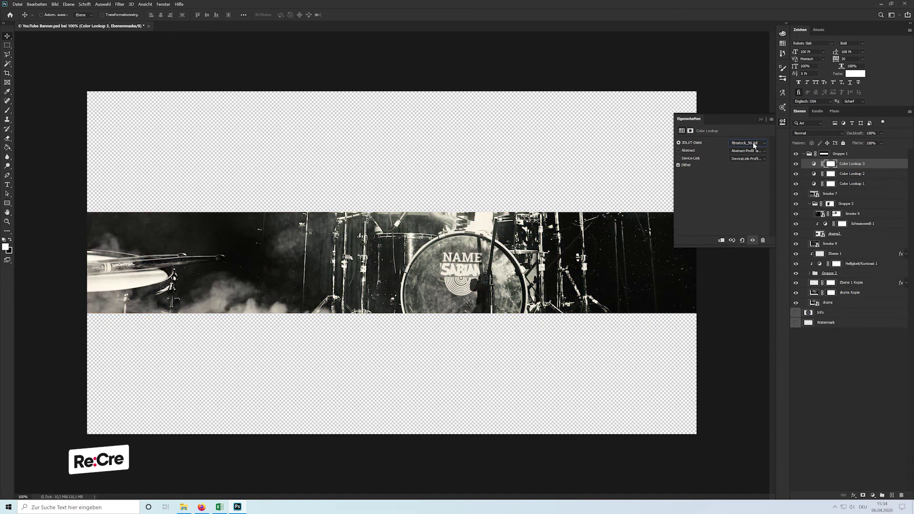
{"action": "scroll", "coordinate": [754, 146], "scroll_direction": "down", "scroll_amount": 1}
{"action": "scroll", "coordinate": [754, 146], "scroll_direction": "down", "scroll_amount": 2}
{"action": "scroll", "coordinate": [753, 145], "scroll_direction": "down", "scroll_amount": 1}
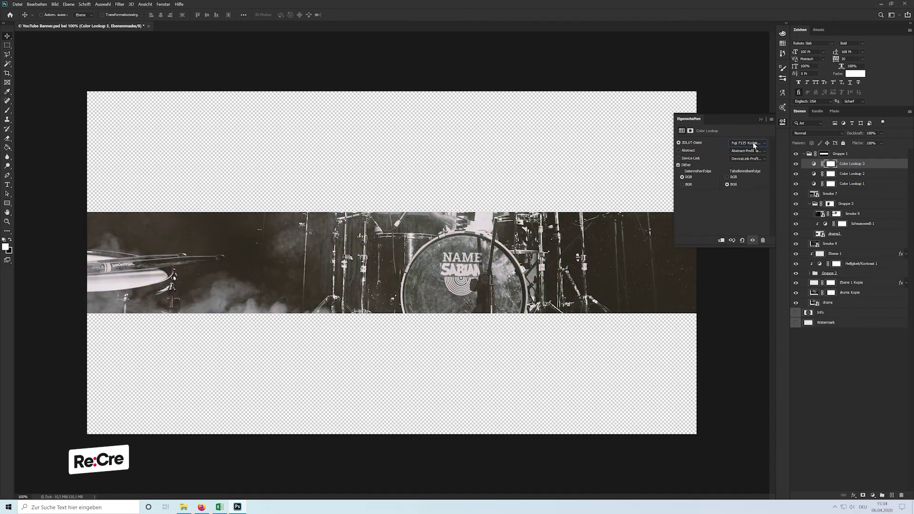
{"action": "scroll", "coordinate": [753, 145], "scroll_direction": "down", "scroll_amount": 2}
{"action": "scroll", "coordinate": [753, 145], "scroll_direction": "down", "scroll_amount": 2}
{"action": "scroll", "coordinate": [754, 145], "scroll_direction": "down", "scroll_amount": 2}
{"action": "scroll", "coordinate": [754, 145], "scroll_direction": "down", "scroll_amount": 1}
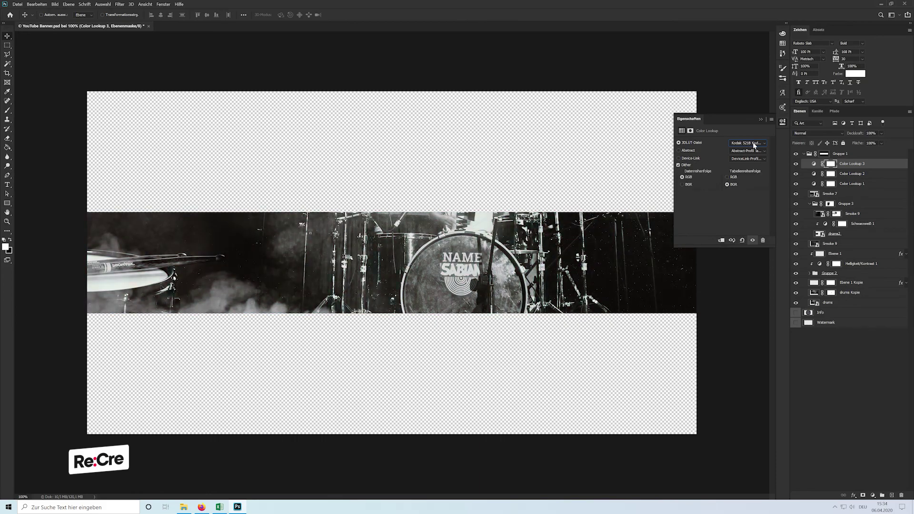
{"action": "scroll", "coordinate": [753, 145], "scroll_direction": "down", "scroll_amount": 1}
{"action": "scroll", "coordinate": [754, 146], "scroll_direction": "down", "scroll_amount": 1}
{"action": "scroll", "coordinate": [754, 145], "scroll_direction": "down", "scroll_amount": 1}
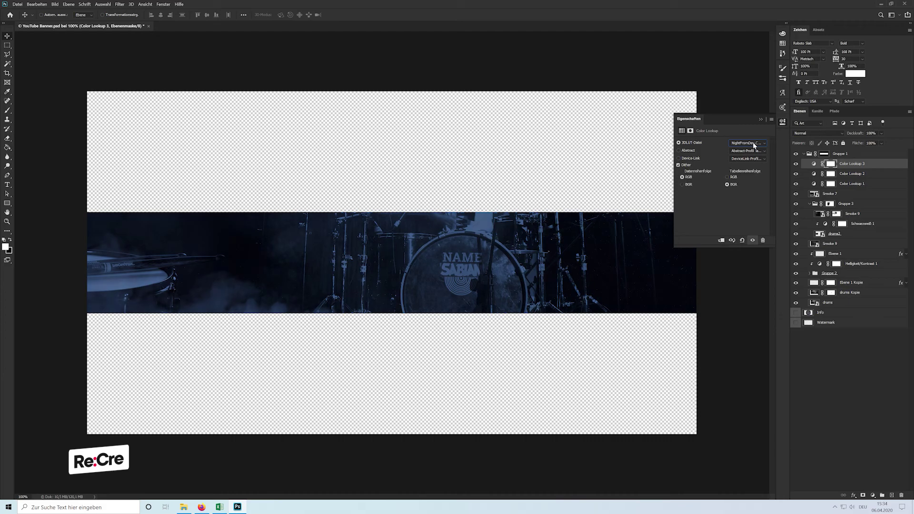
{"action": "scroll", "coordinate": [754, 145], "scroll_direction": "down", "scroll_amount": 1}
{"action": "scroll", "coordinate": [754, 145], "scroll_direction": "down", "scroll_amount": 1}
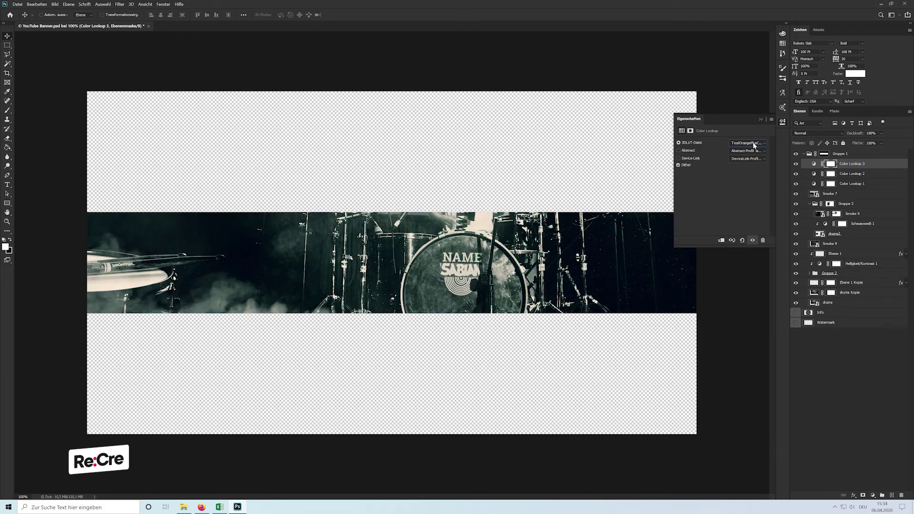
{"action": "left_click", "coordinate": [866, 166]}
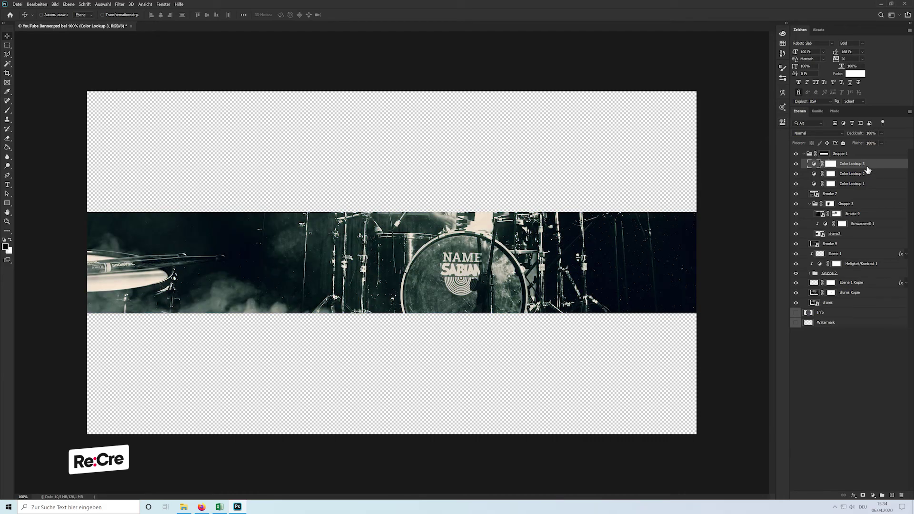
{"action": "key", "text": "2"}
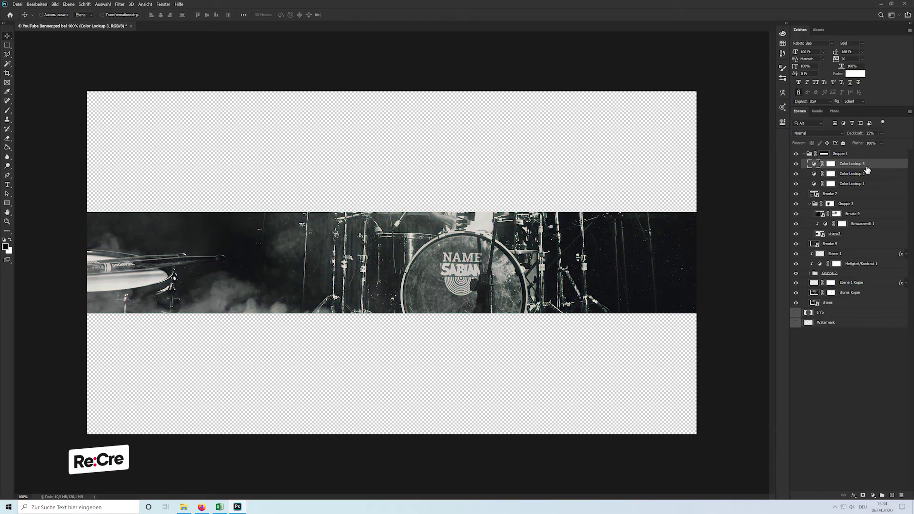
Step: Select the NAME text layer inside Gruppe 2 and nudge it up and back down
{"action": "left_click", "coordinate": [844, 375]}
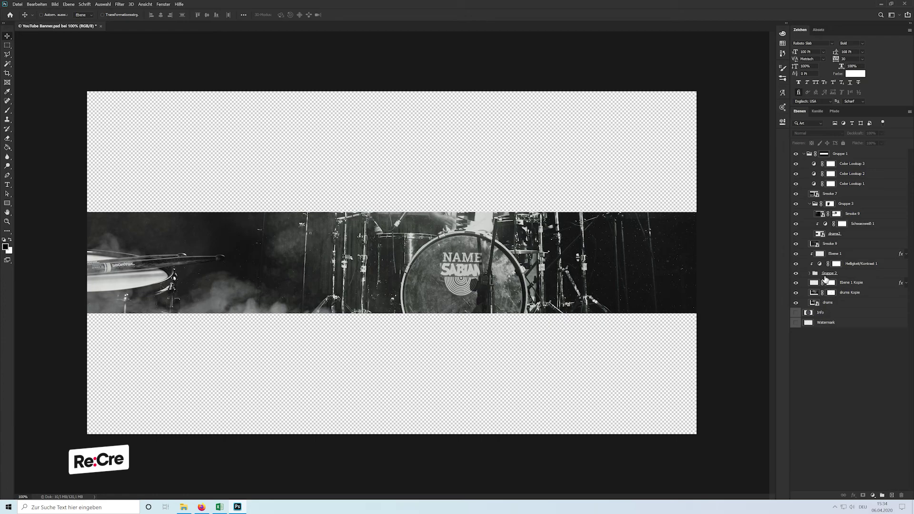
{"action": "left_click", "coordinate": [836, 235]}
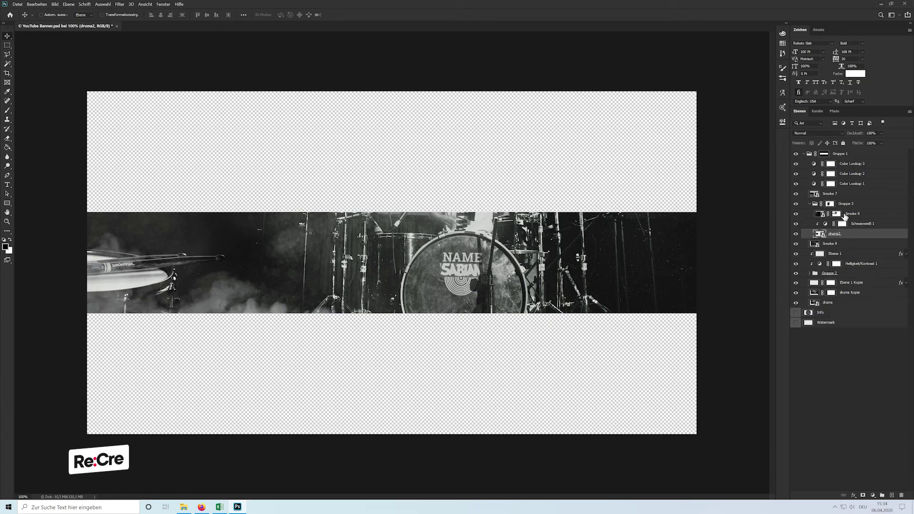
{"action": "left_click", "coordinate": [808, 273]}
{"action": "left_click", "coordinate": [849, 283]}
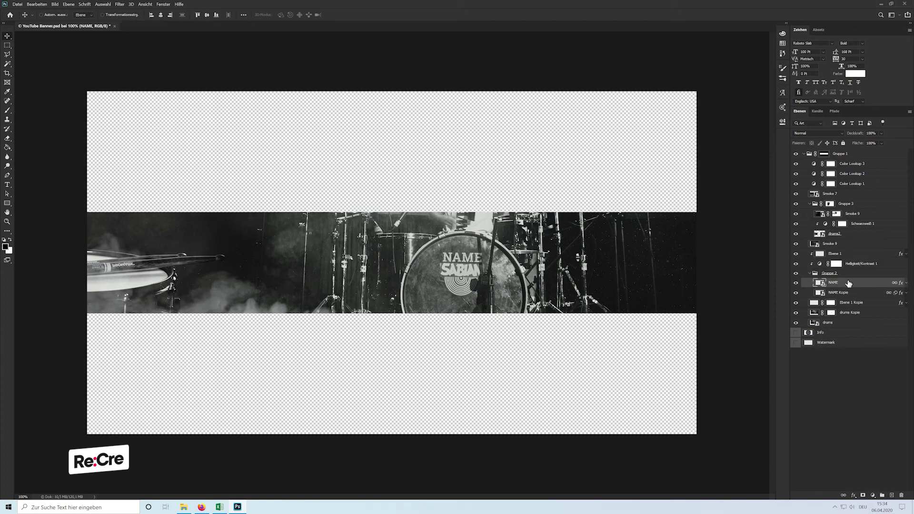
{"action": "key", "text": "Up"}
{"action": "key", "text": "Up"}
{"action": "key", "text": "Up"}
{"action": "key", "text": "Up"}
{"action": "key", "text": "Down"}
{"action": "key", "text": "Down"}
{"action": "key", "text": "Down"}
Step: Add a red Color Overlay to the NAME layer's style
{"action": "double_click", "coordinate": [872, 285]}
{"action": "left_click", "coordinate": [577, 142]}
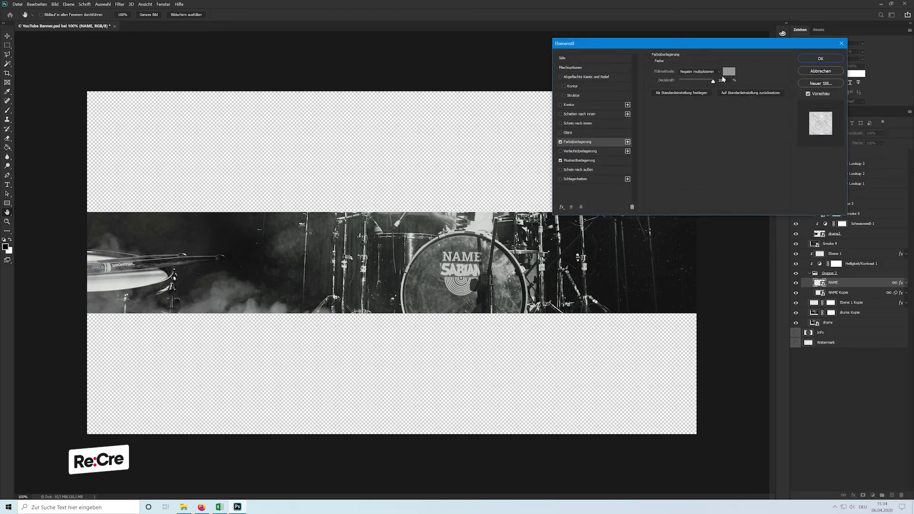
{"action": "left_click", "coordinate": [728, 72]}
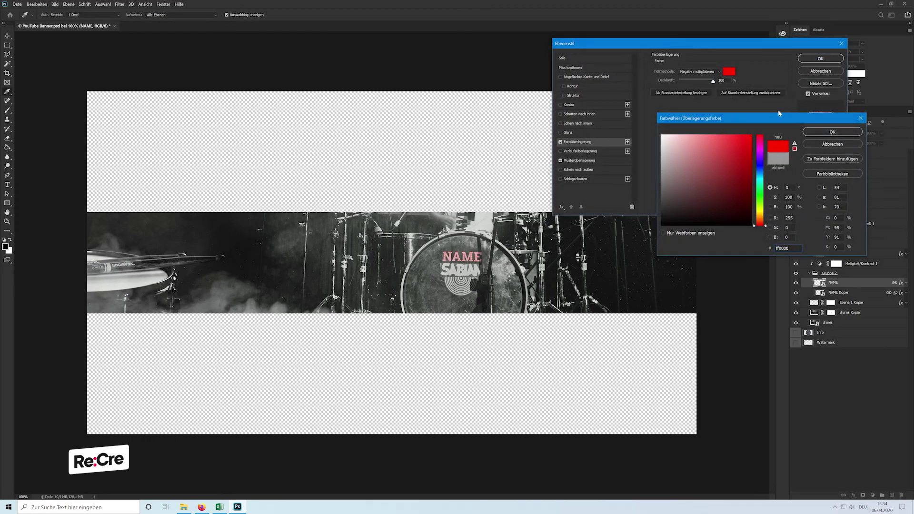
{"action": "left_click", "coordinate": [820, 135]}
{"action": "left_click", "coordinate": [699, 71]}
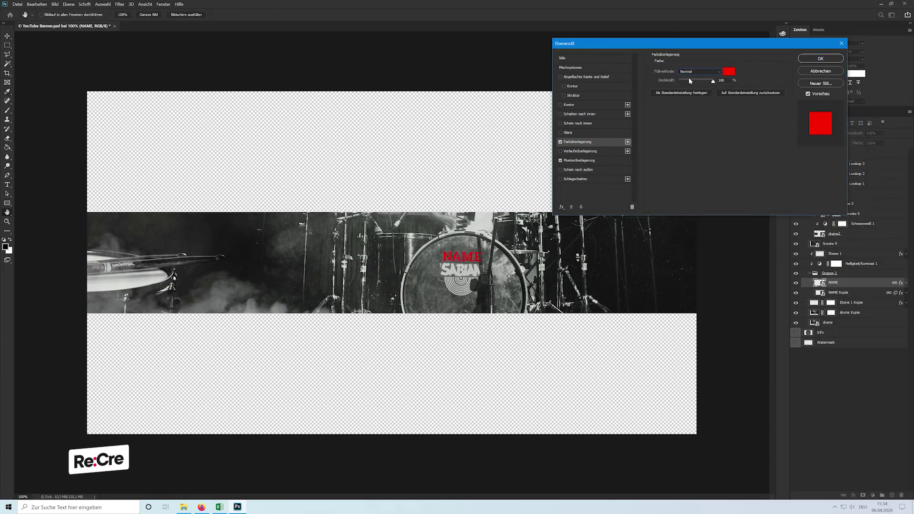
Step: Try overlay blend modes, settle on a darker red, and lower the Pattern Overlay opacity
{"action": "key", "text": "Down"}
{"action": "key", "text": "Down"}
{"action": "key", "text": "Down"}
{"action": "key", "text": "Down"}
{"action": "key", "text": "Down"}
{"action": "key", "text": "Down"}
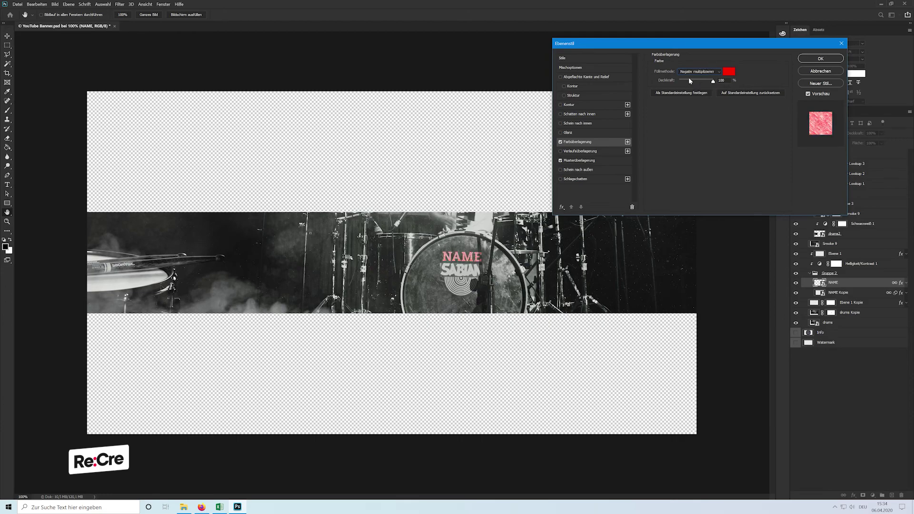
{"action": "key", "text": "Down"}
{"action": "key", "text": "Down"}
{"action": "key", "text": "Down"}
{"action": "key", "text": "Down"}
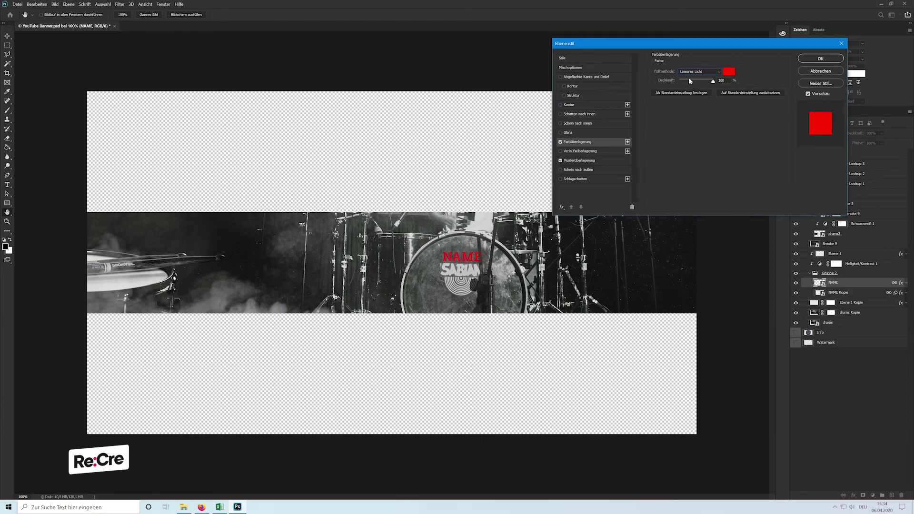
{"action": "key", "text": "Down"}
{"action": "key", "text": "Down"}
{"action": "key", "text": "Down"}
{"action": "key", "text": "Down"}
{"action": "key", "text": "Down"}
{"action": "key", "text": "Down"}
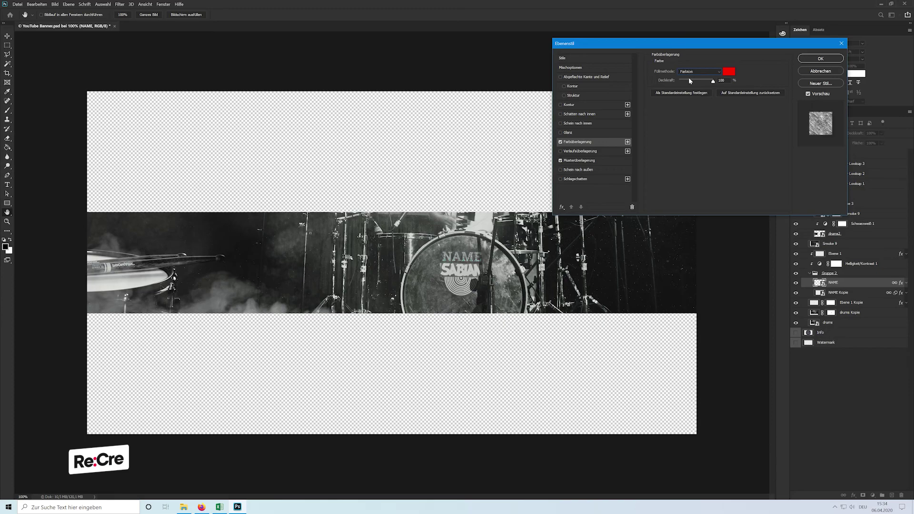
{"action": "key", "text": "Down"}
{"action": "key", "text": "Down"}
{"action": "key", "text": "Up"}
{"action": "key", "text": "Up"}
{"action": "key", "text": "Up"}
{"action": "key", "text": "Up"}
{"action": "key", "text": "Up"}
{"action": "key", "text": "Up"}
{"action": "key", "text": "Up"}
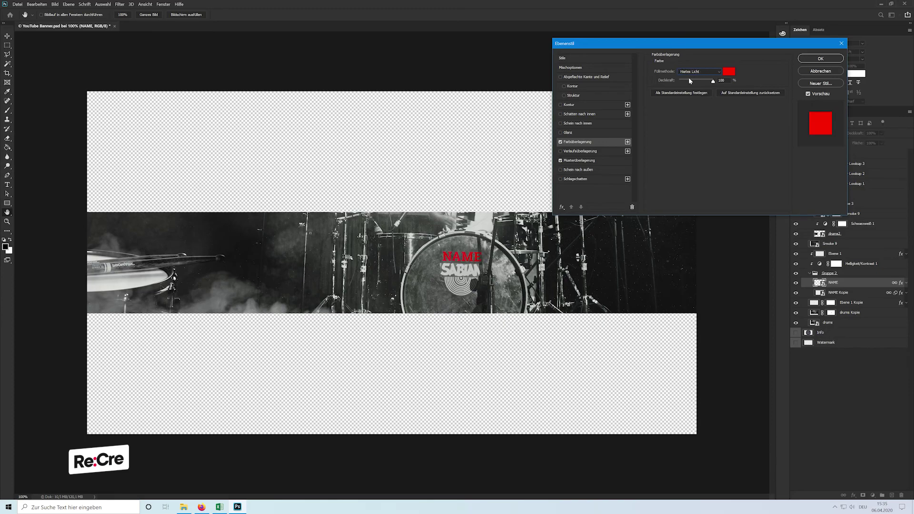
{"action": "key", "text": "Up"}
{"action": "key", "text": "Up"}
{"action": "key", "text": "Up"}
{"action": "key", "text": "Up"}
{"action": "key", "text": "Up"}
{"action": "key", "text": "Up"}
{"action": "key", "text": "Up"}
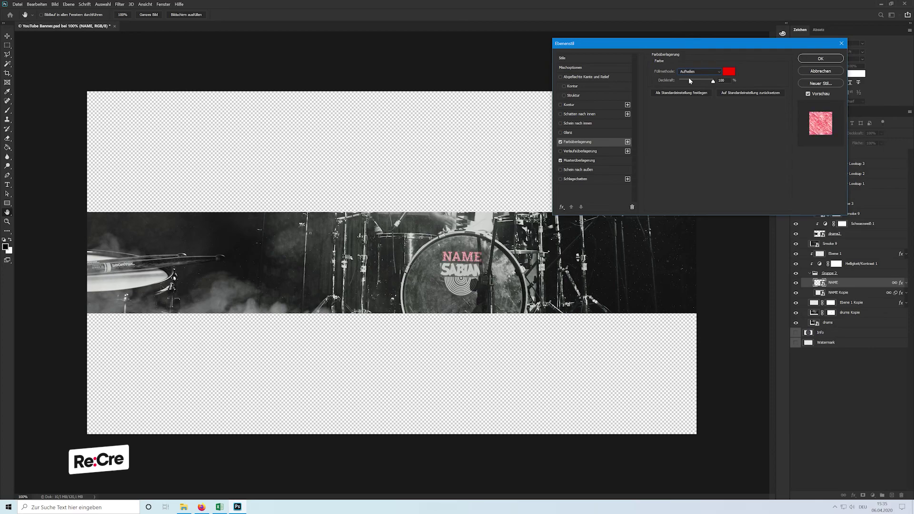
{"action": "key", "text": "Up"}
{"action": "key", "text": "Up"}
{"action": "key", "text": "Up"}
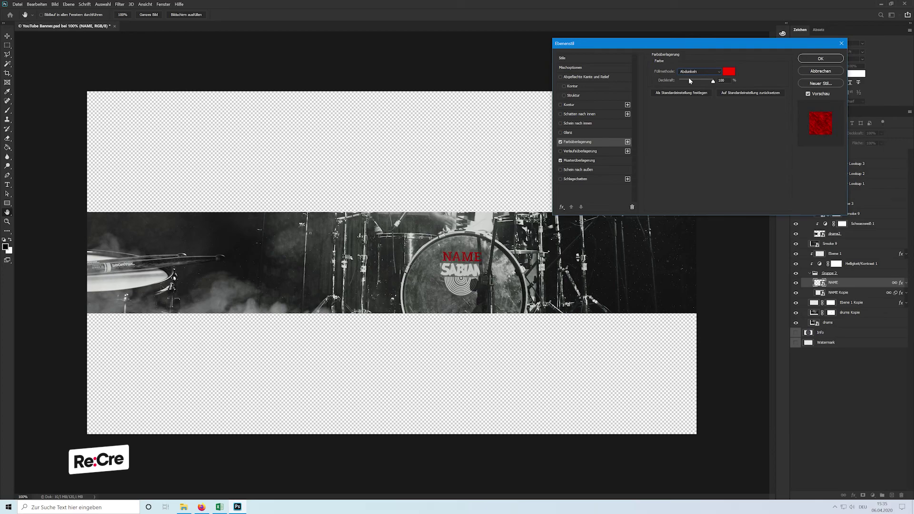
{"action": "key", "text": "Up"}
{"action": "key", "text": "Up"}
{"action": "key", "text": "Up"}
{"action": "key", "text": "Down"}
{"action": "key", "text": "Down"}
{"action": "left_click", "coordinate": [579, 162]}
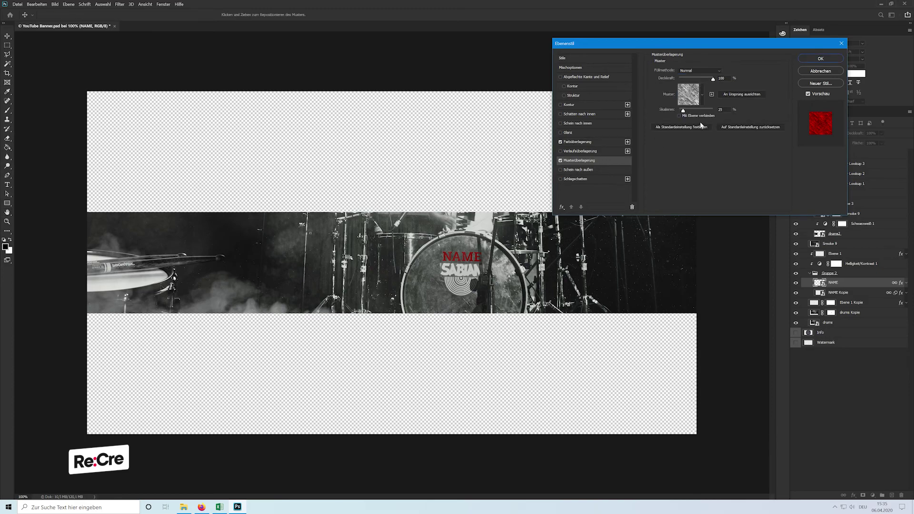
{"action": "left_click_drag", "start_coordinate": [714, 79], "coordinate": [707, 76]}
Step: Discard the NAME layer style and group Color Lookup 1–3 into a group named CC
{"action": "left_click", "coordinate": [820, 71]}
{"action": "left_click", "coordinate": [825, 385]}
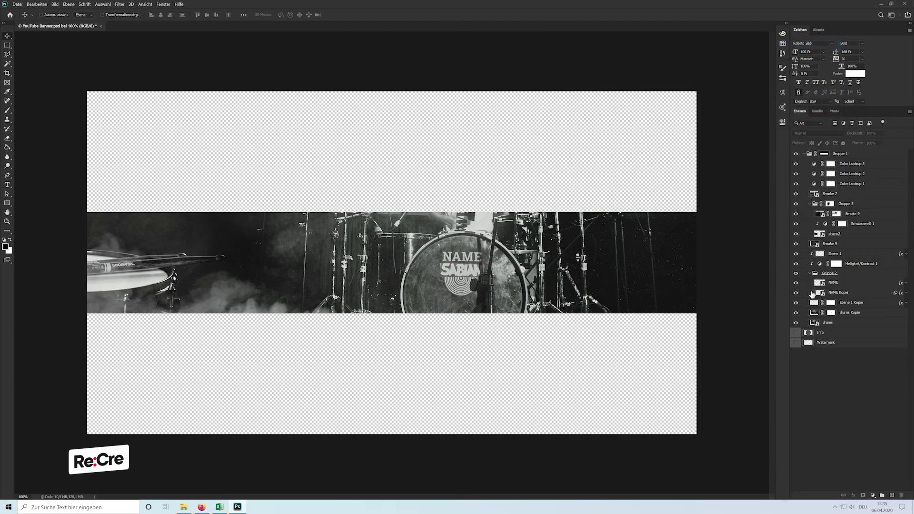
{"action": "left_click", "coordinate": [850, 167]}
{"action": "left_click", "coordinate": [851, 185], "text": "shift"}
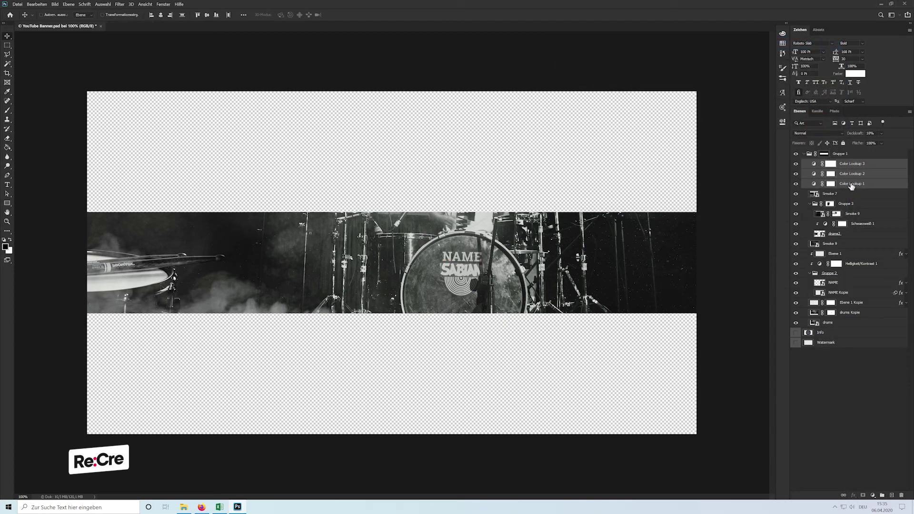
{"action": "key", "text": "ctrl+g"}
{"action": "type", "text": "CC"}
{"action": "key", "text": "Return"}
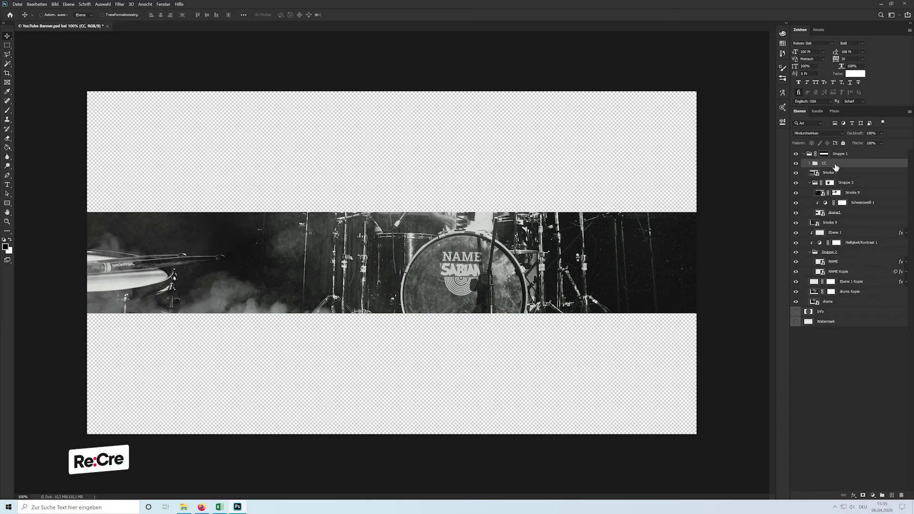
Step: Move the CC group above Gruppe 1 and give it a blue label
{"action": "left_click_drag", "start_coordinate": [826, 163], "coordinate": [831, 152]}
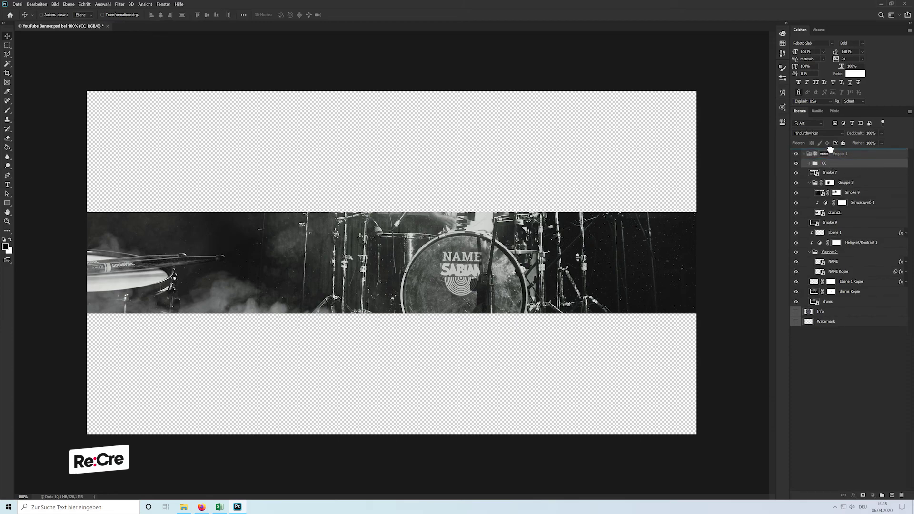
{"action": "right_click", "coordinate": [815, 153]}
{"action": "left_click", "coordinate": [836, 425]}
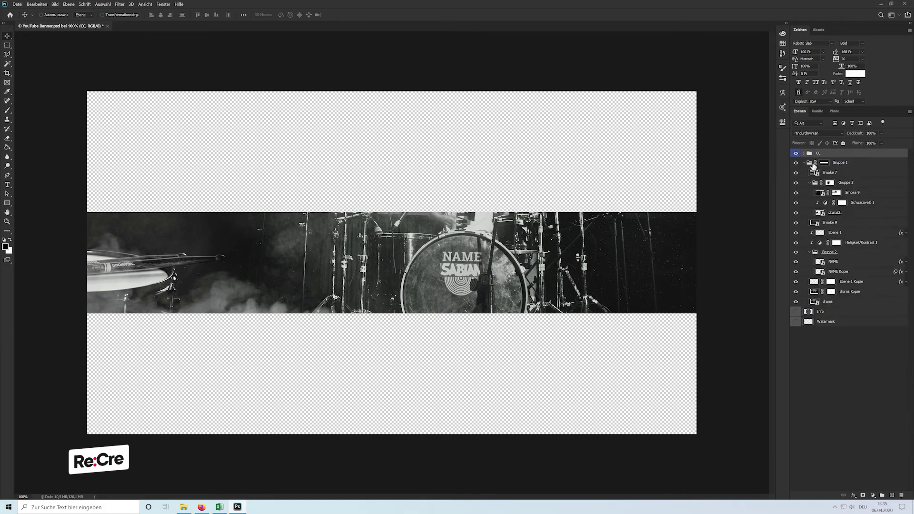
Step: Rename the three lookup layers CC 1, CC 2 and CC 3
{"action": "left_click", "coordinate": [804, 152]}
{"action": "double_click", "coordinate": [849, 162]}
{"action": "type", "text": "C 1"}
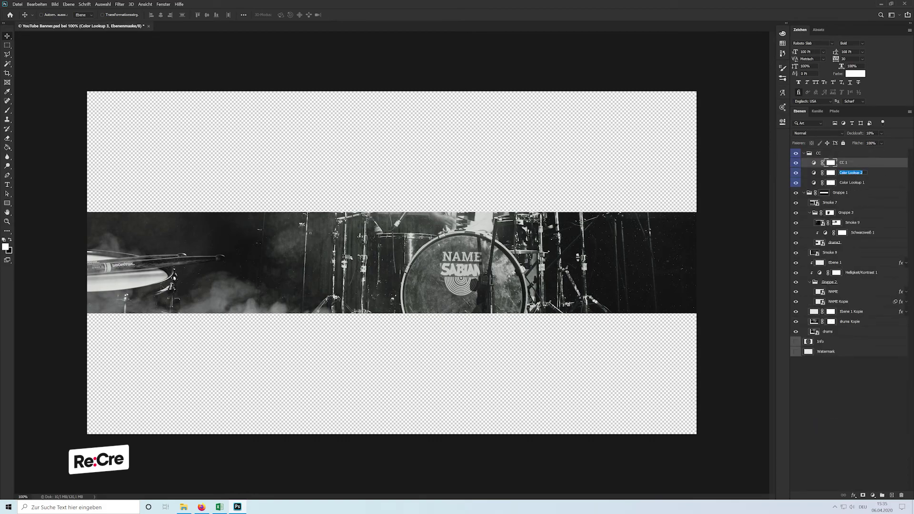
{"action": "key", "text": "Tab"}
{"action": "type", "text": "CC 2"}
{"action": "key", "text": "Tab"}
{"action": "type", "text": "CC"}
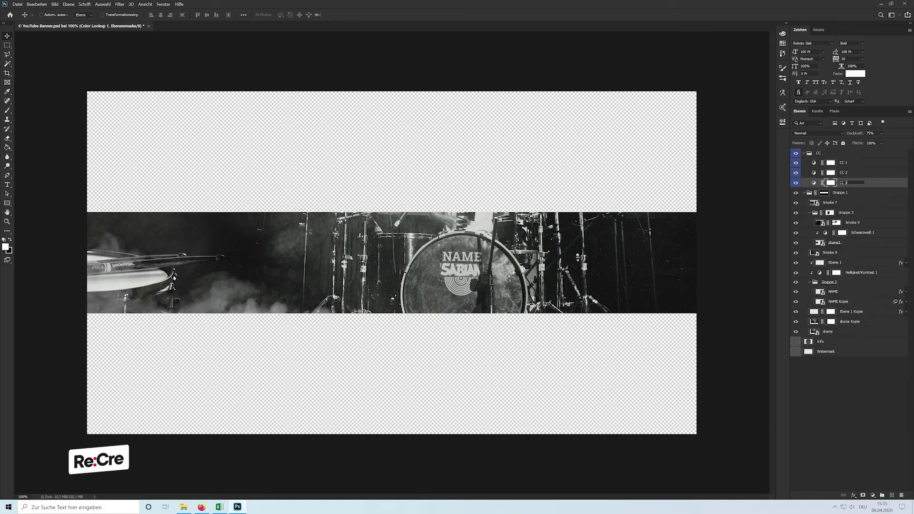
{"action": "key", "text": "Return"}
Step: Delete the layer masks of CC 1–3, collapse the group and select the NAME layer
{"action": "right_click", "coordinate": [831, 162]}
{"action": "left_click", "coordinate": [840, 178]}
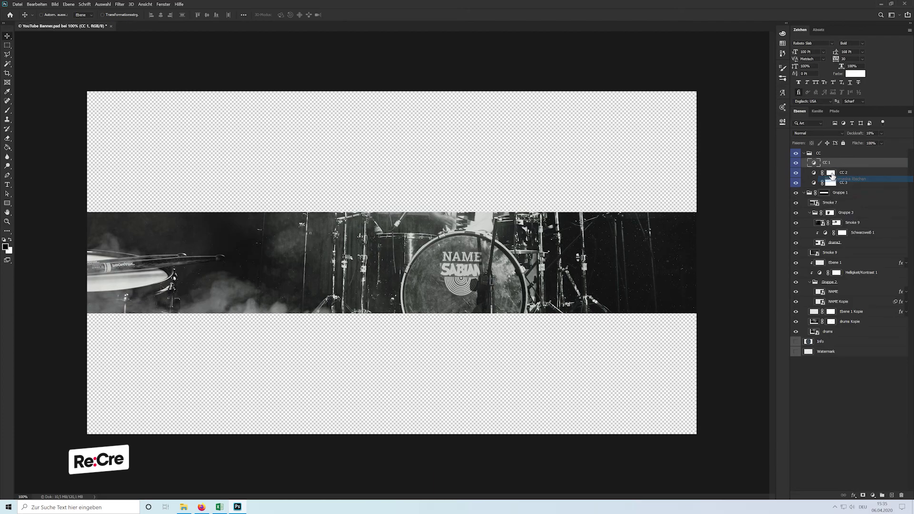
{"action": "right_click", "coordinate": [830, 172]}
{"action": "left_click", "coordinate": [839, 187]}
{"action": "right_click", "coordinate": [830, 182]}
{"action": "left_click", "coordinate": [840, 198]}
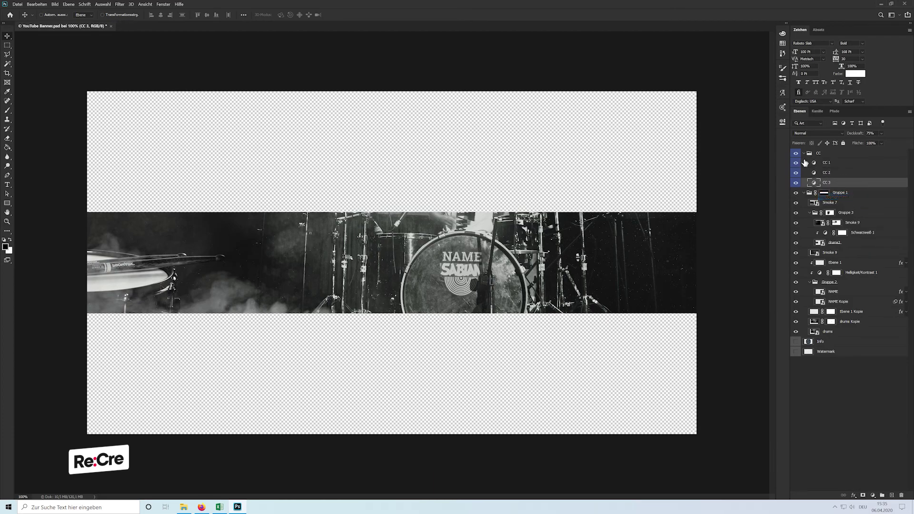
{"action": "left_click", "coordinate": [803, 152]}
{"action": "left_click", "coordinate": [830, 162]}
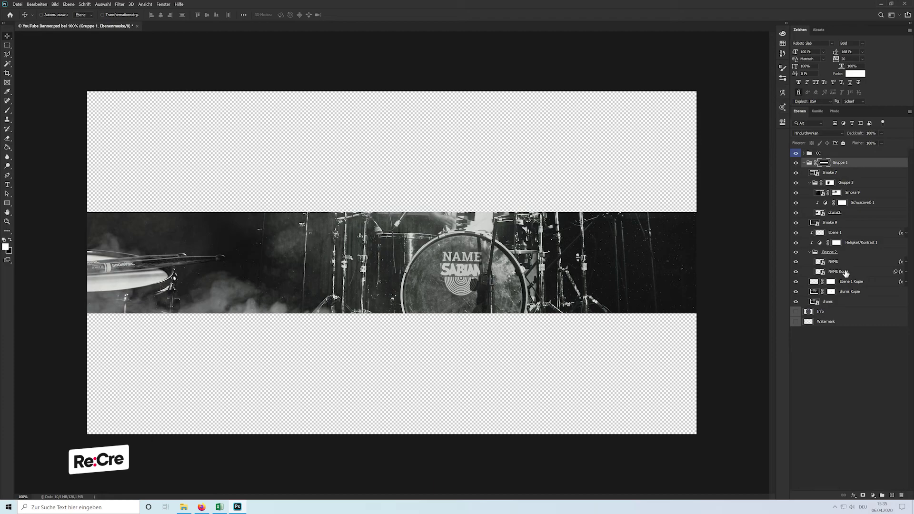
{"action": "left_click", "coordinate": [841, 262]}
Step: Duplicate NAME above Gruppe 1, wrap it in a green-labelled group named Text
{"action": "key", "text": "ctrl+j"}
{"action": "mouse_move", "coordinate": [842, 262]}
{"action": "left_mouse_down"}
{"action": "mouse_move", "coordinate": [839, 165]}
{"action": "mouse_move", "coordinate": [827, 163]}
{"action": "left_mouse_up"}
{"action": "key", "text": "ctrl+g"}
{"action": "type", "text": "Te"}
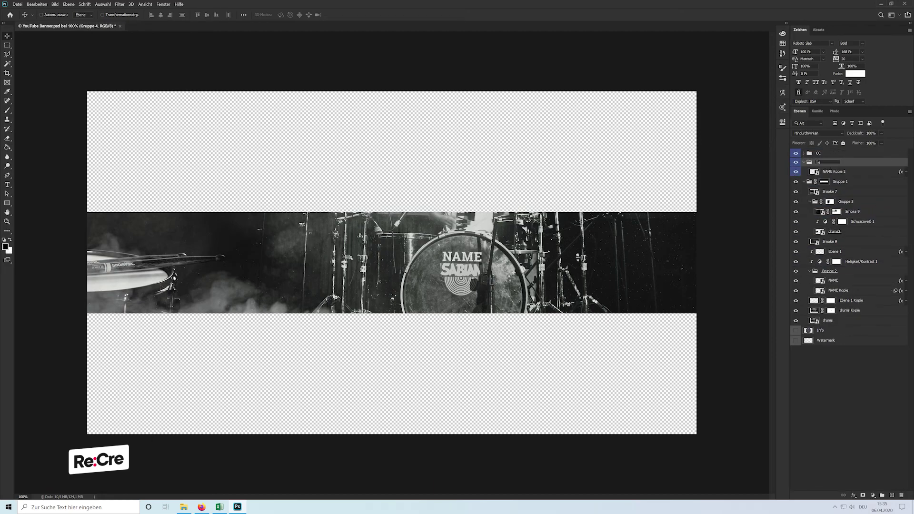
{"action": "type", "text": "xt"}
{"action": "key", "text": "Return"}
{"action": "right_click", "coordinate": [816, 162]}
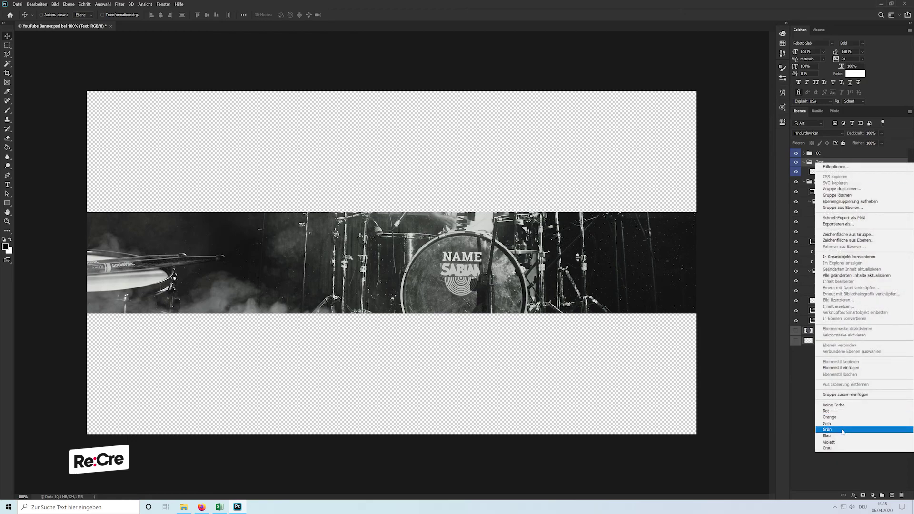
{"action": "left_click", "coordinate": [843, 429]}
Step: Rename the layer inside the Text group and briefly toggle its visibility
{"action": "left_click", "coordinate": [830, 171]}
{"action": "double_click", "coordinate": [830, 172]}
{"action": "type", "text": "Click with Smal"}
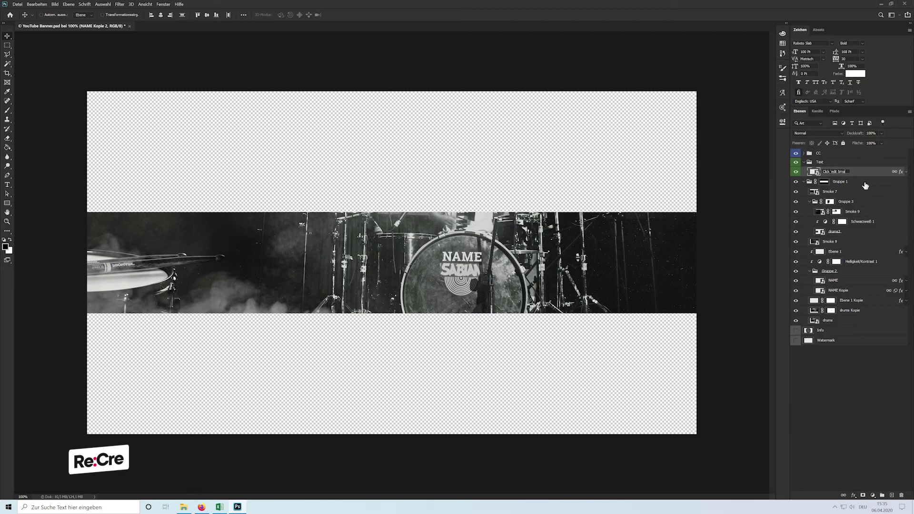
{"action": "type", "text": "rt O"}
{"action": "key", "text": "Return"}
{"action": "left_click", "coordinate": [795, 172]}
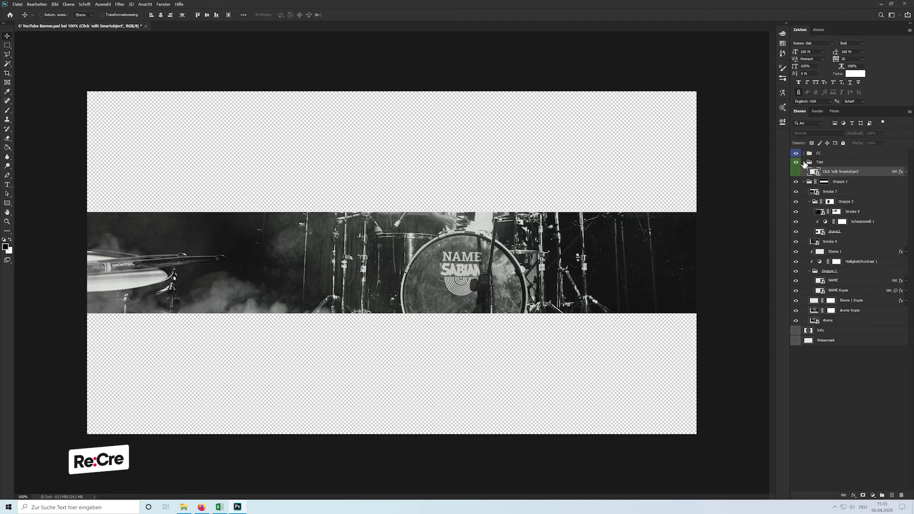
{"action": "left_click", "coordinate": [804, 162]}
Step: Rename Gruppe 1 to Banner and the layer below it to Smoke
{"action": "double_click", "coordinate": [839, 174]}
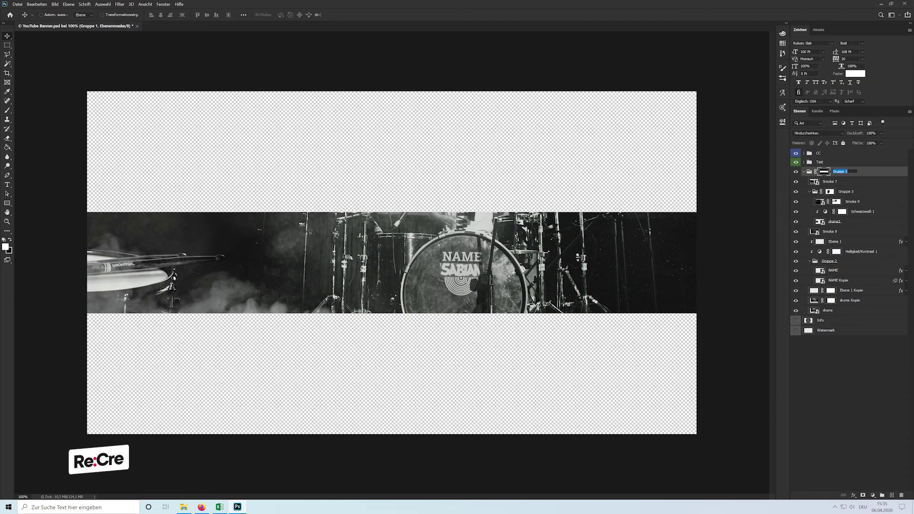
{"action": "type", "text": "Banner"}
{"action": "key", "text": "Tab"}
{"action": "type", "text": "Smo"}
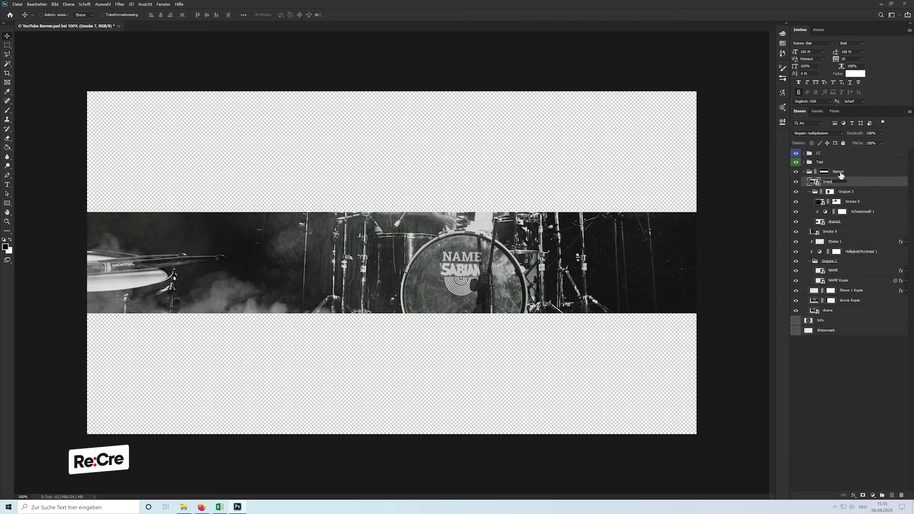
{"action": "type", "text": "ke"}
{"action": "type", "text": "o"}
{"action": "type", "text": "ke"}
{"action": "key", "text": "Return"}
Step: Rename Gruppe 3 to Image 1 and its layers Smoke Overlay, CC and Image
{"action": "double_click", "coordinate": [846, 191]}
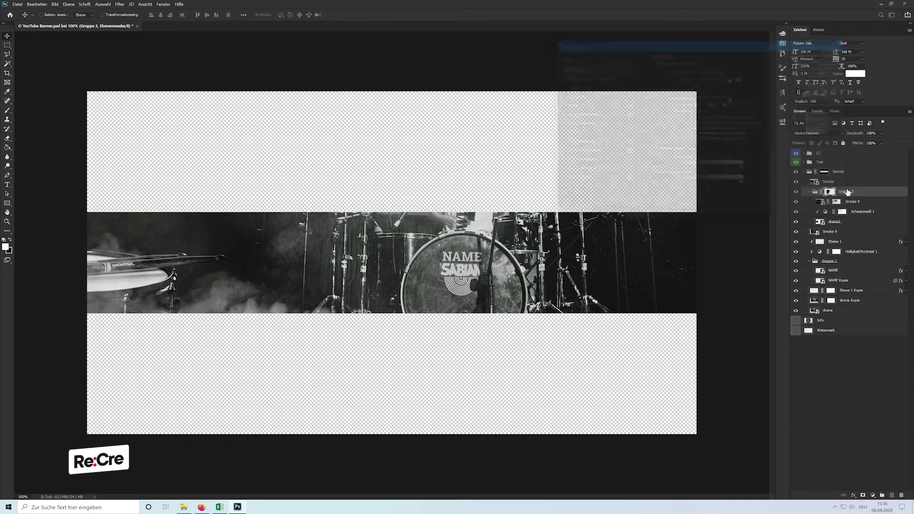
{"action": "type", "text": "Image 1"}
{"action": "key", "text": "Tab"}
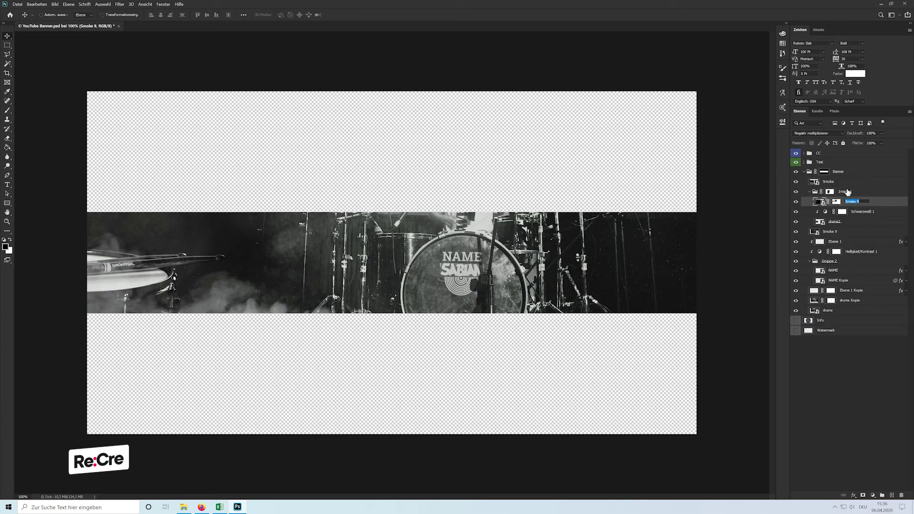
{"action": "type", "text": "Smoke Over"}
{"action": "type", "text": "lay"}
{"action": "key", "text": "Tab"}
{"action": "type", "text": "CC"}
{"action": "key", "text": "Tab"}
{"action": "type", "text": "Imag"}
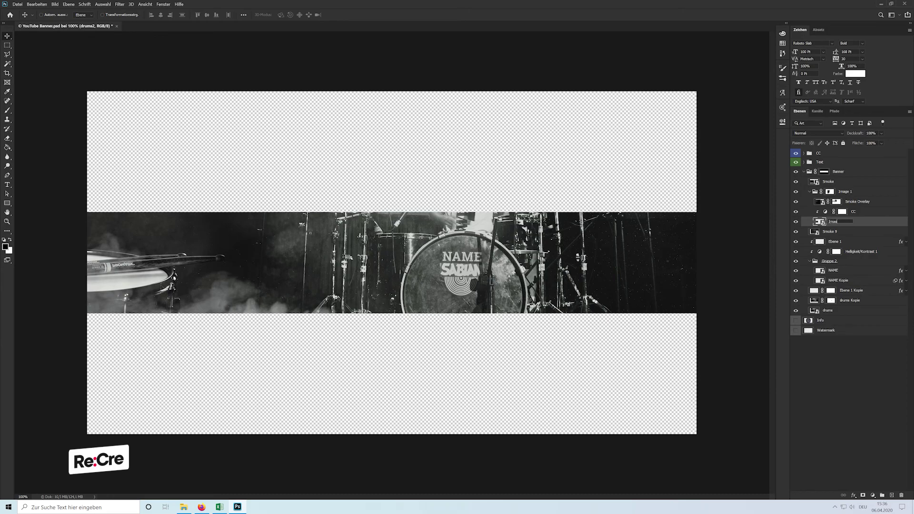
{"action": "key", "text": "Return"}
Step: Colour-code the selected banner layers with a label
{"action": "right_click", "coordinate": [845, 174]}
{"action": "left_click", "coordinate": [857, 420]}
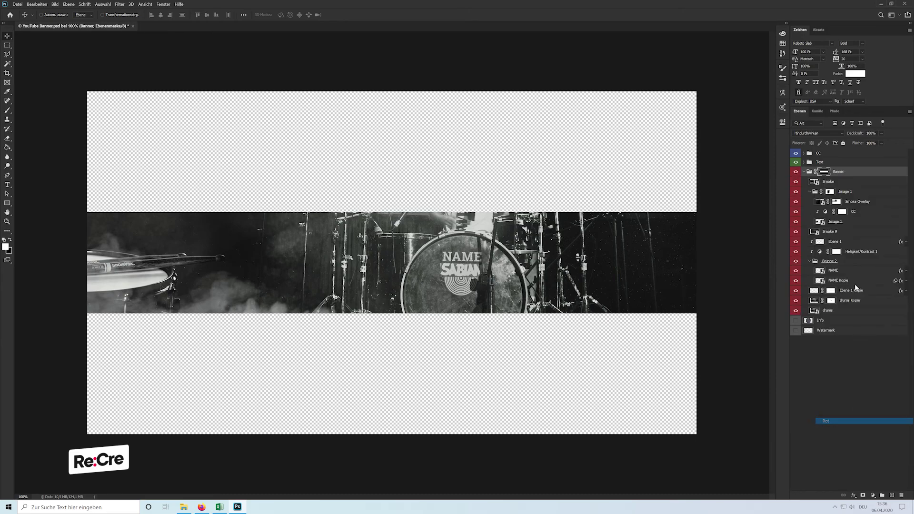
{"action": "right_click", "coordinate": [857, 211]}
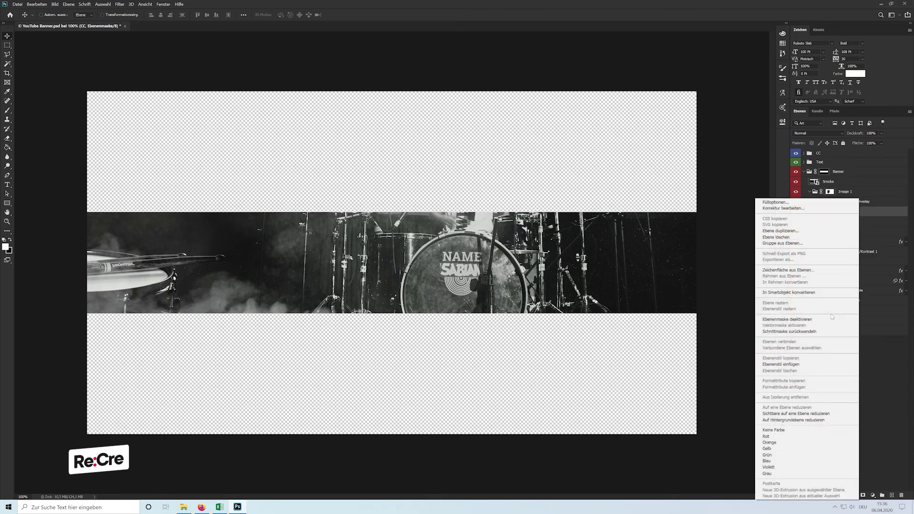
{"action": "left_click", "coordinate": [766, 473]}
{"action": "left_click", "coordinate": [815, 190]}
Step: Rename the layers Smoke 1, Smoke 2 and Shadow Overlay
{"action": "double_click", "coordinate": [828, 181]}
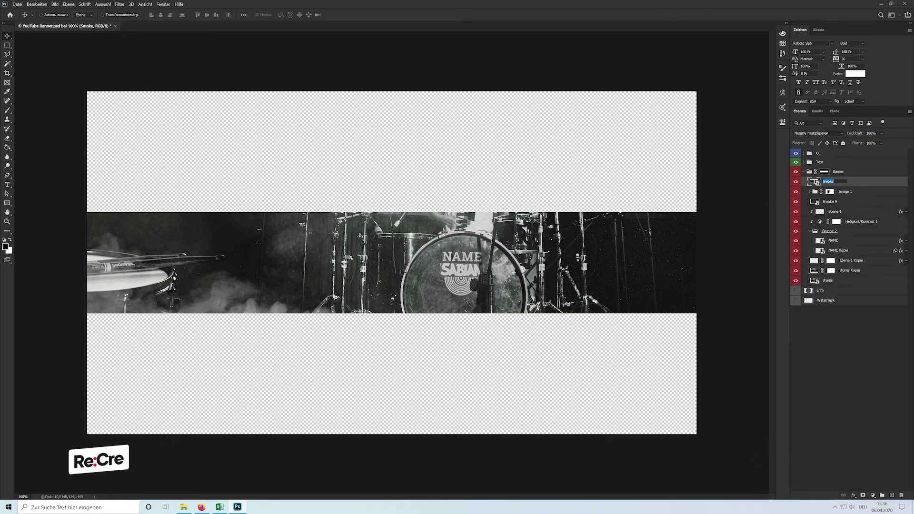
{"action": "type", "text": "Smoke 1"}
{"action": "key", "text": "Tab"}
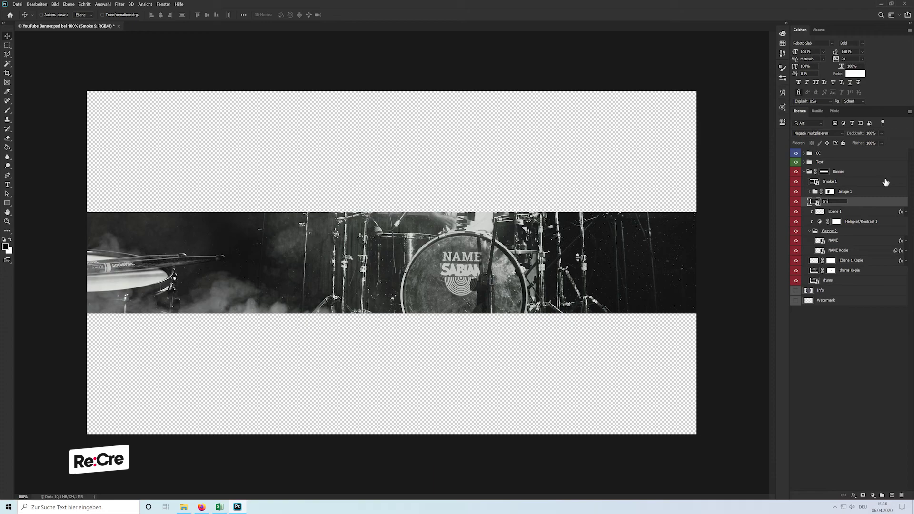
{"action": "type", "text": "Smoke 2"}
{"action": "key", "text": "Tab"}
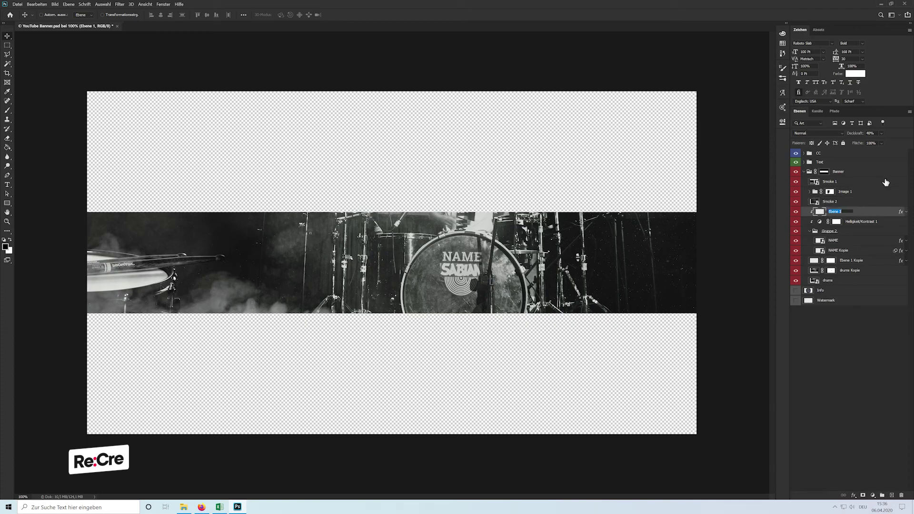
{"action": "type", "text": "Cl"}
{"action": "type", "text": "erlay"}
{"action": "key", "text": "Tab"}
Step: Rename the next layers CC, Text, Main Text and Text Blur
{"action": "type", "text": "CC"}
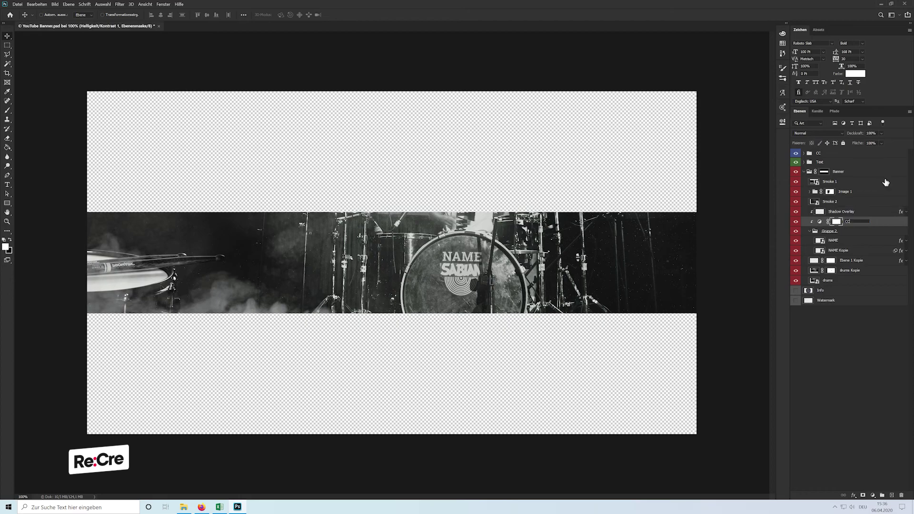
{"action": "key", "text": "Tab"}
{"action": "type", "text": "ZT"}
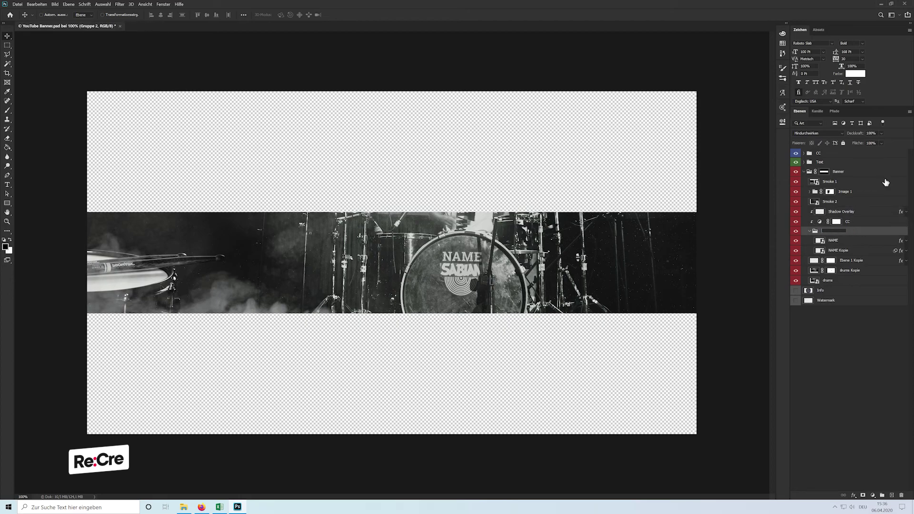
{"action": "type", "text": "t"}
{"action": "key", "text": "Tab"}
{"action": "type", "text": "Main"}
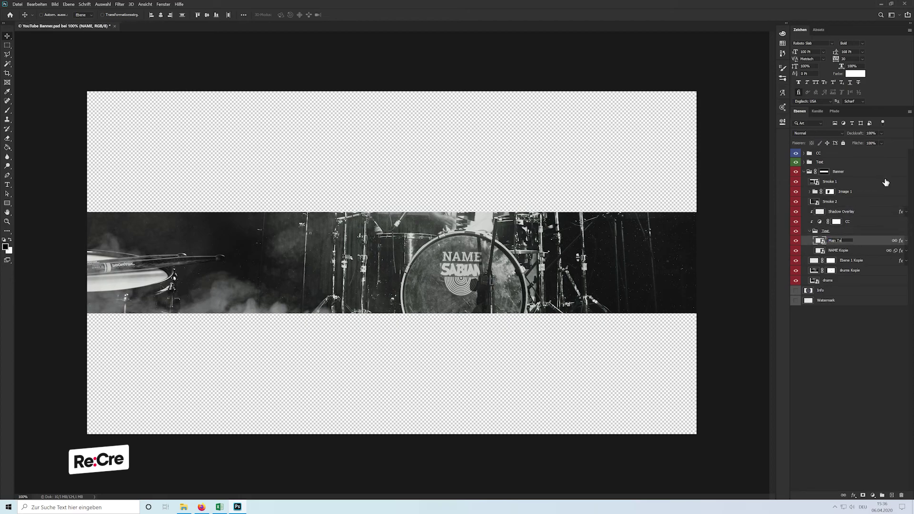
{"action": "key", "text": "Tab"}
{"action": "type", "text": "Text"}
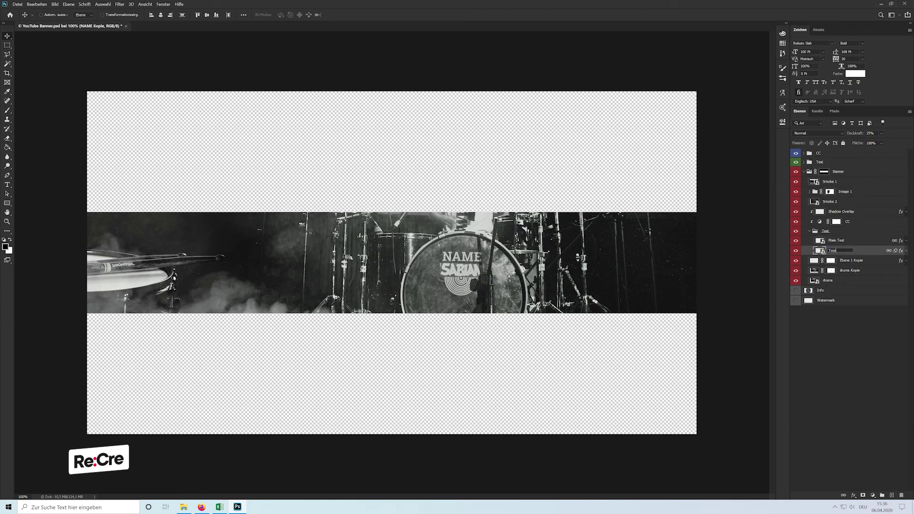
{"action": "type", "text": " Blur"}
{"action": "key", "text": "Tab"}
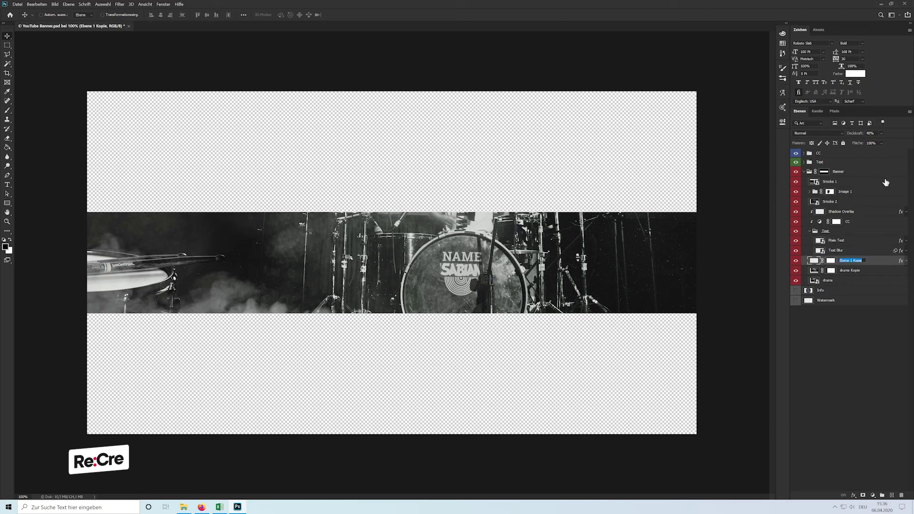
{"action": "key", "text": "Return"}
Step: Rename Ebene 1 Kopie to Shadow and the drums layer to Image 2; label CC blue
{"action": "double_click", "coordinate": [845, 260]}
{"action": "type", "text": "Shadow"}
{"action": "key", "text": "Tab"}
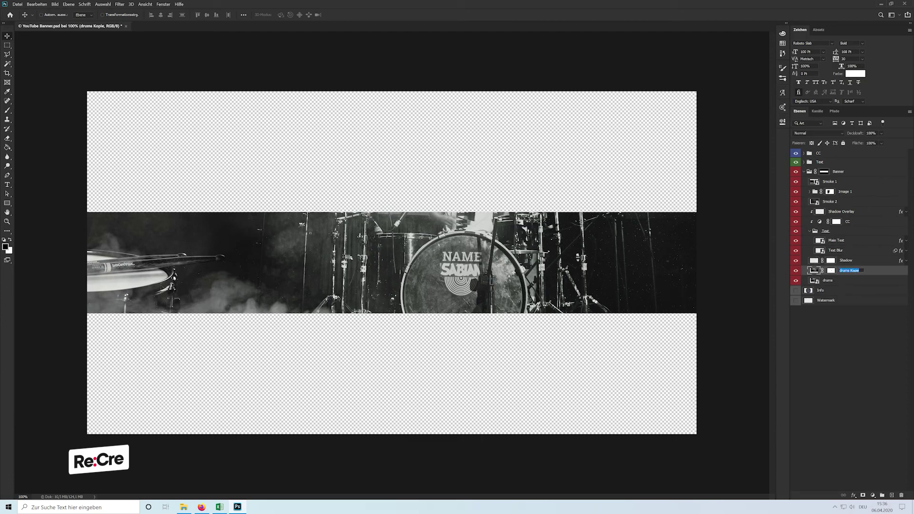
{"action": "type", "text": "Imal"}
{"action": "key", "text": "Tab"}
{"action": "type", "text": "Image 3"}
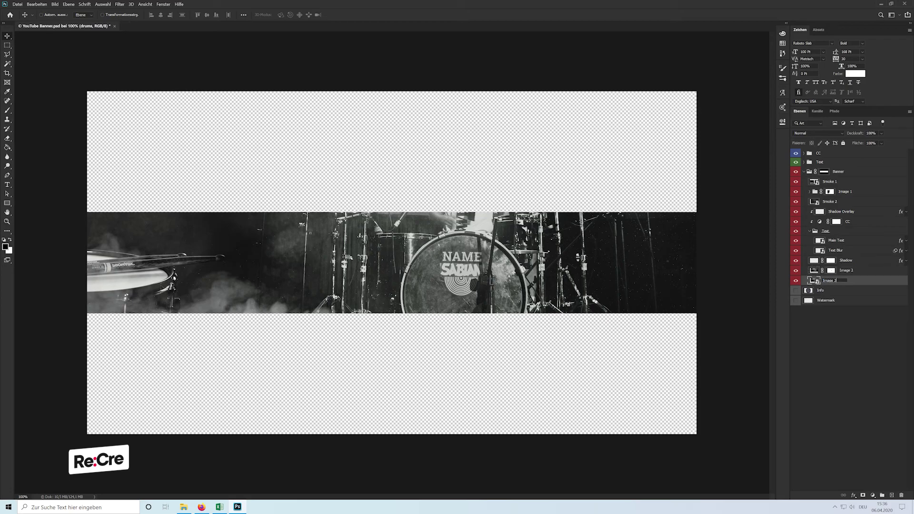
{"action": "key", "text": "Return"}
{"action": "right_click", "coordinate": [866, 221]}
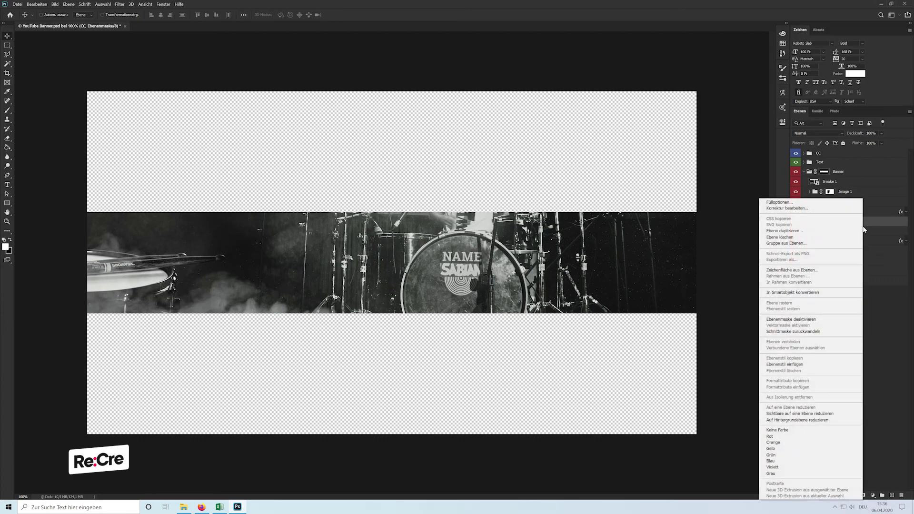
{"action": "left_click", "coordinate": [790, 460]}
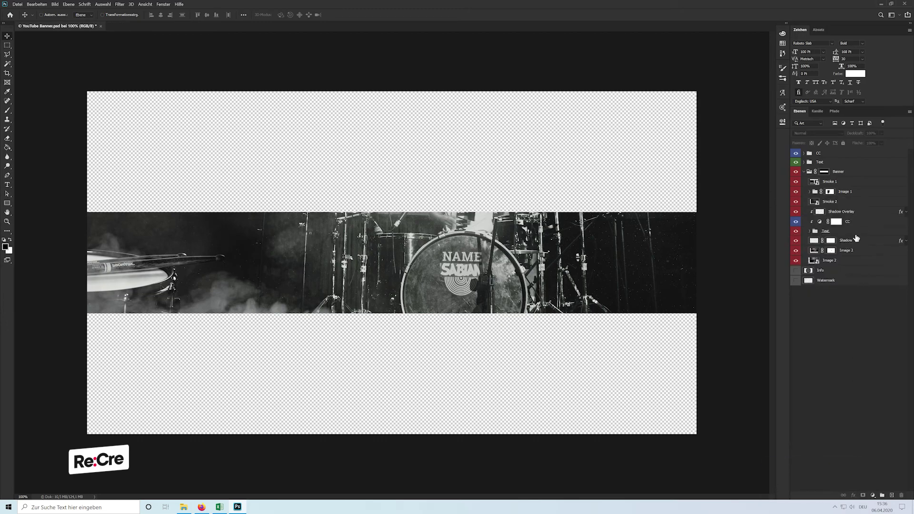
Step: Duplicate the Image 2 drummer photo and move the copy out of the Banner group
{"action": "left_click", "coordinate": [804, 172]}
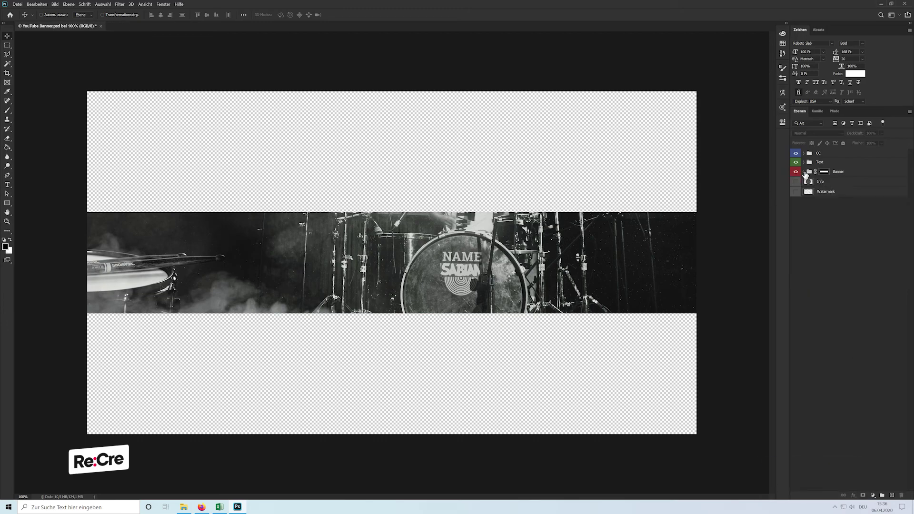
{"action": "left_click", "coordinate": [835, 174]}
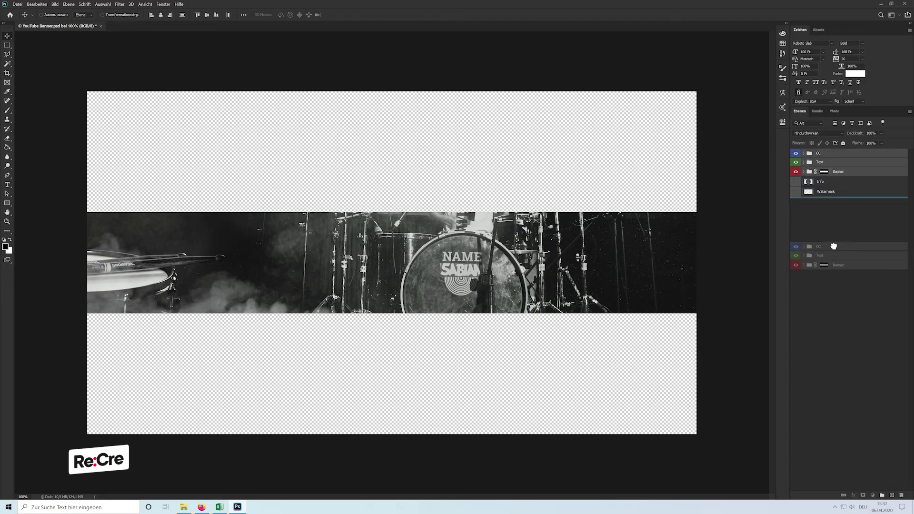
{"action": "left_click", "coordinate": [803, 191]}
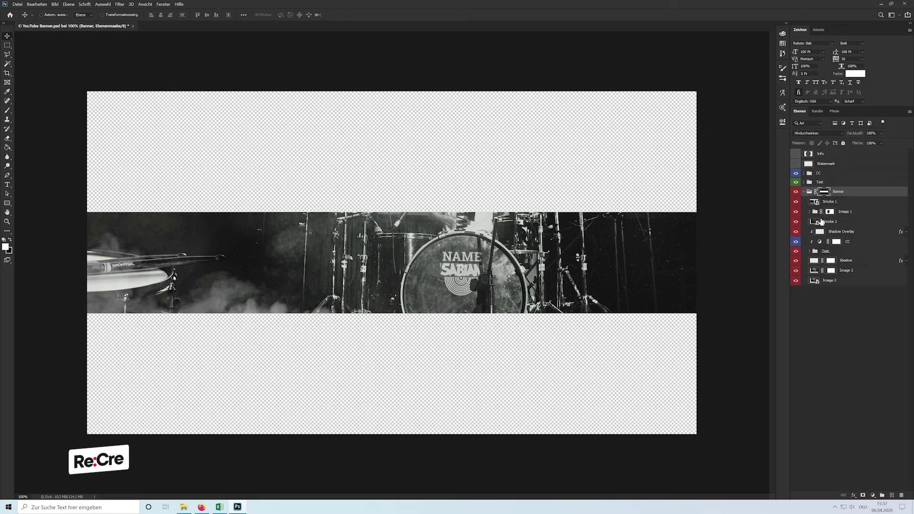
{"action": "left_click", "coordinate": [832, 281]}
{"action": "key", "text": "ctrl+j"}
{"action": "left_click_drag", "start_coordinate": [834, 281], "coordinate": [832, 296]}
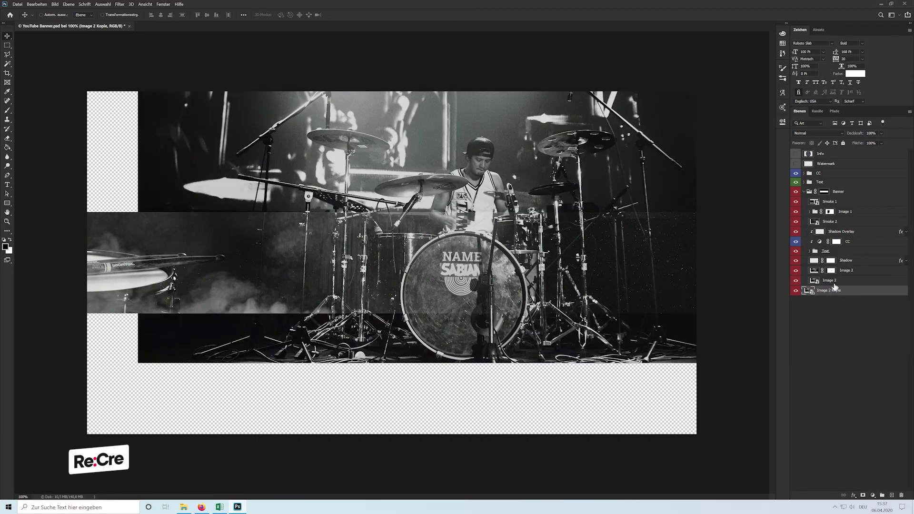
{"action": "left_click", "coordinate": [804, 191]}
Step: Enlarge the photo copy to cover the canvas and centre it on the canvas
{"action": "key", "text": "ctrl+t"}
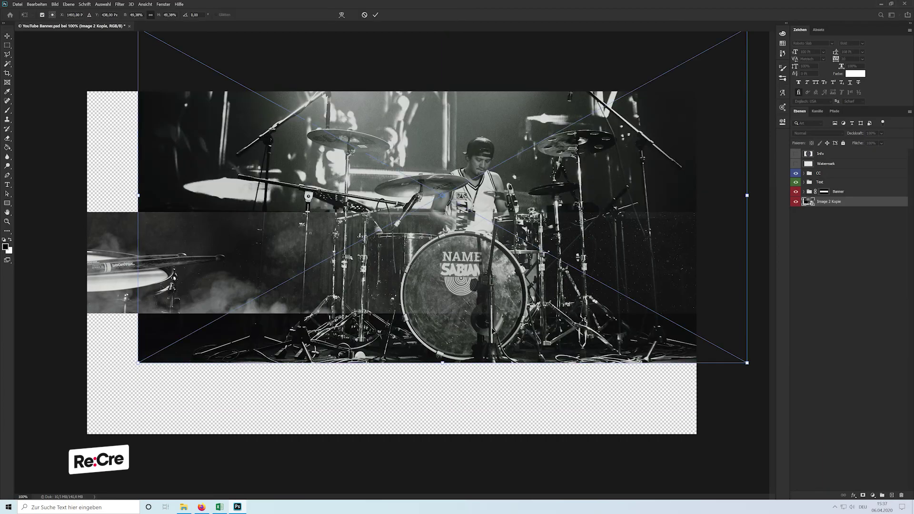
{"action": "left_click_drag", "start_coordinate": [442, 363], "coordinate": [435, 471]}
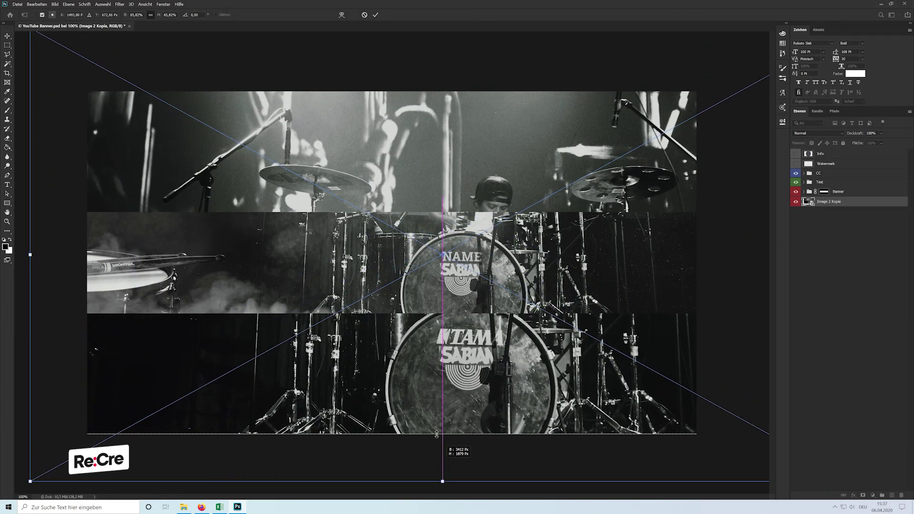
{"action": "key", "text": "Return"}
{"action": "left_click", "coordinate": [243, 14]}
{"action": "left_click", "coordinate": [250, 79]}
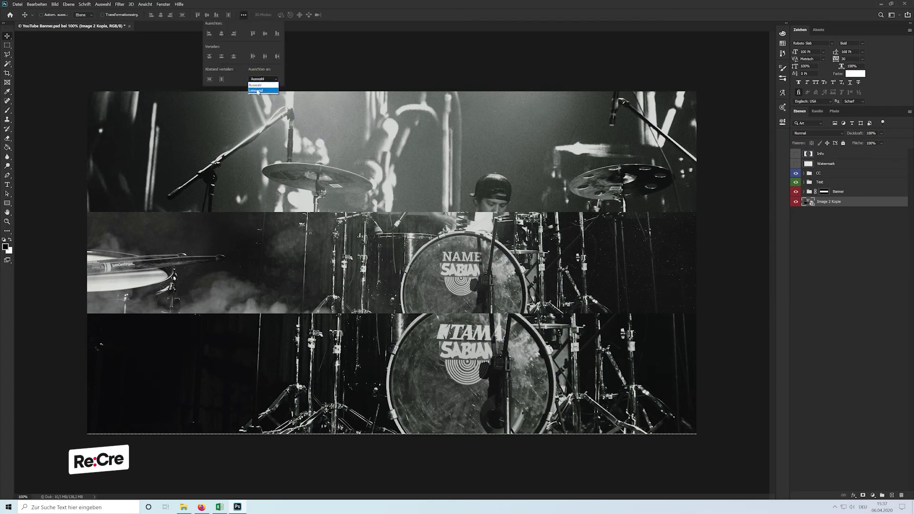
{"action": "left_click", "coordinate": [265, 33]}
{"action": "left_click", "coordinate": [221, 34]}
{"action": "left_click", "coordinate": [329, 117]}
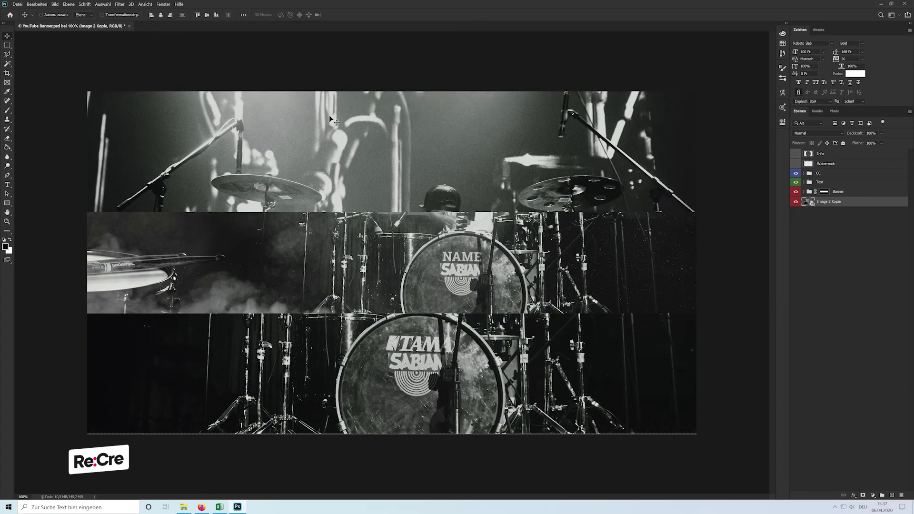
Step: Blur the copy with radius 50, rename it BG and put it in its own group
{"action": "type", "text": "50"}
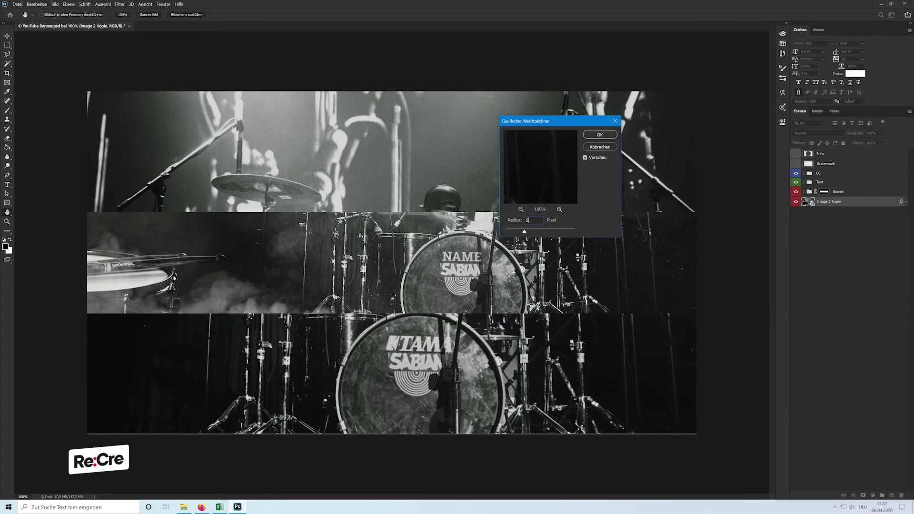
{"action": "key", "text": "Return"}
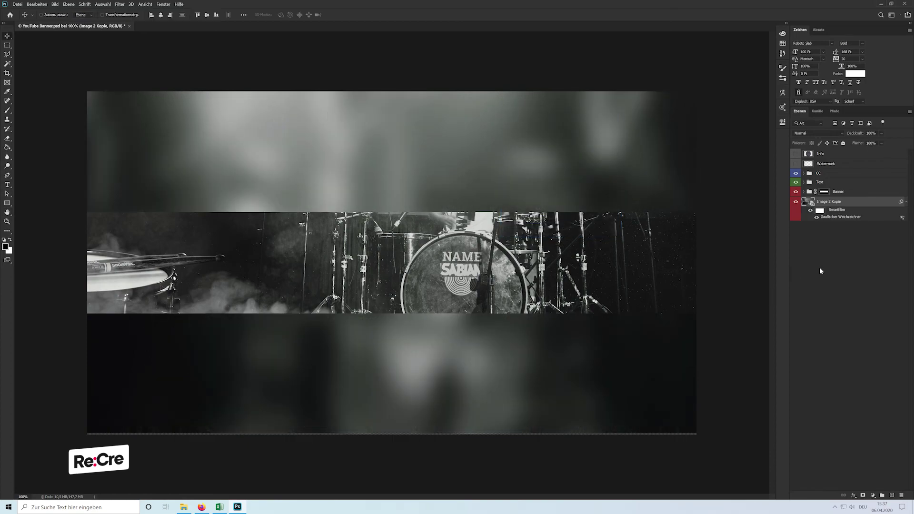
{"action": "double_click", "coordinate": [836, 204]}
{"action": "type", "text": "BG"}
{"action": "key", "text": "Return"}
{"action": "key", "text": "ctrl+g"}
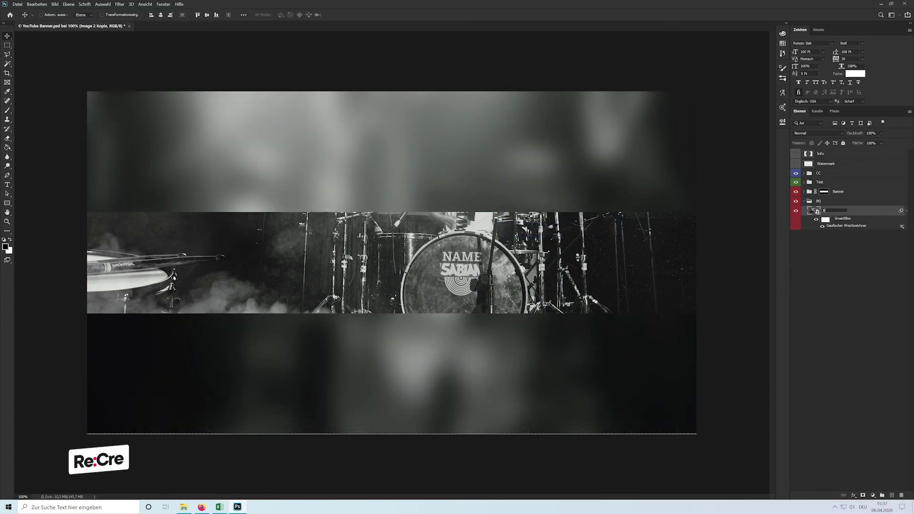
{"action": "left_click", "coordinate": [902, 211]}
{"action": "left_click", "coordinate": [804, 201]}
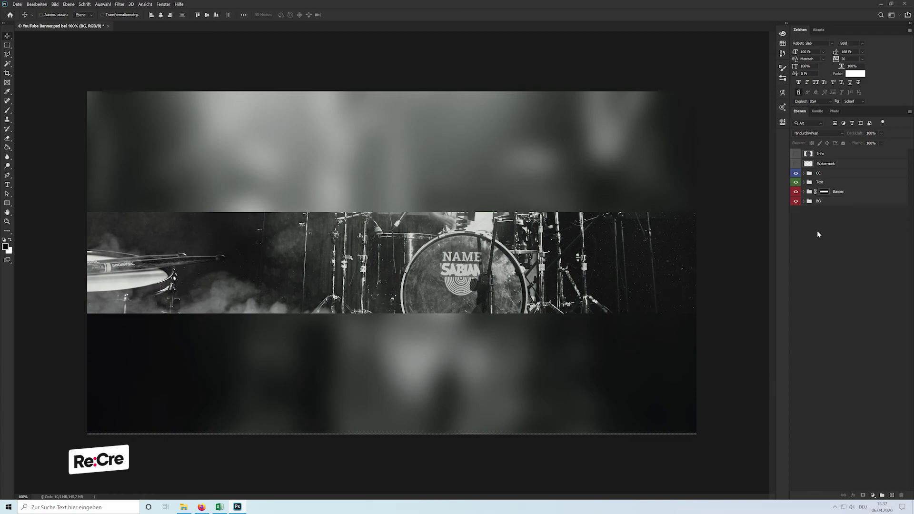
{"action": "left_click", "coordinate": [817, 230]}
{"action": "left_click", "coordinate": [795, 163]}
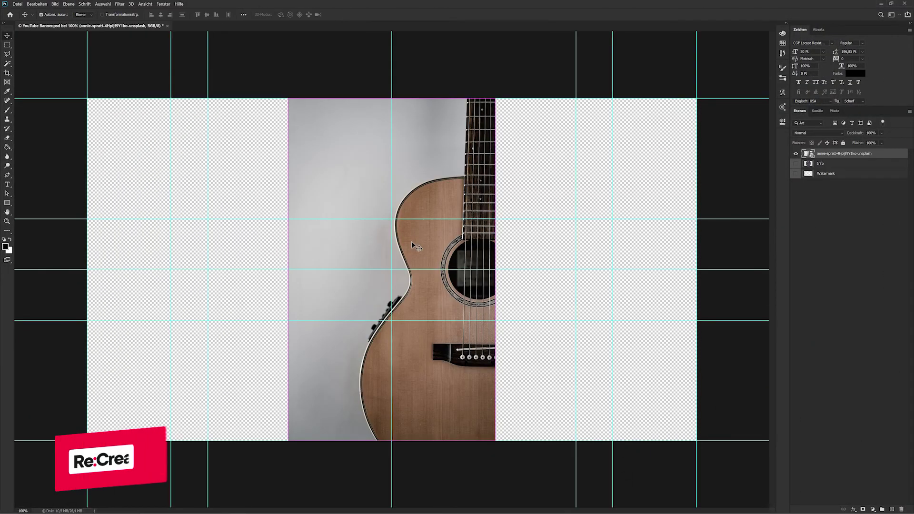
Step: Select the top and bottom strips, invert to the middle band, and mask Gruppe 1 with it
{"action": "key", "text": "m"}
{"action": "mouse_move", "coordinate": [55, 87]}
{"action": "left_mouse_down"}
{"action": "mouse_move", "coordinate": [817, 234]}
{"action": "mouse_move", "coordinate": [817, 219]}
{"action": "left_mouse_up"}
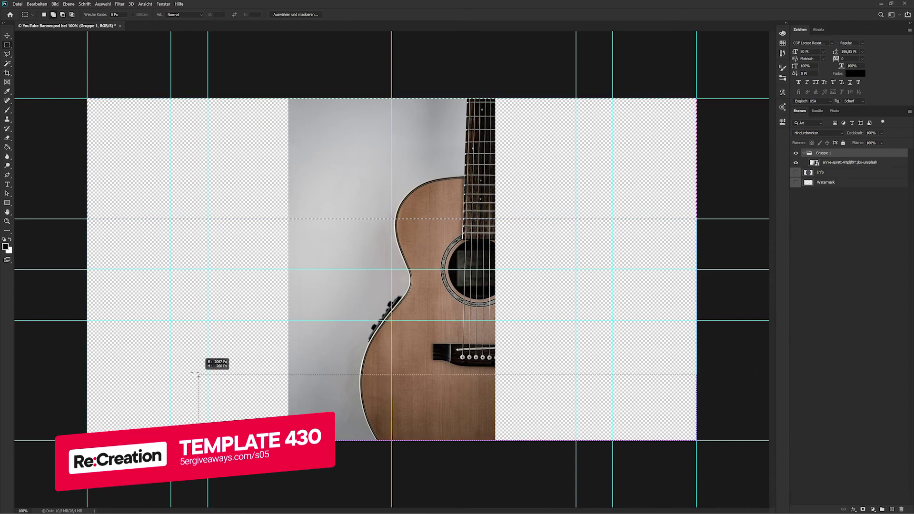
{"action": "left_click_drag", "start_coordinate": [724, 459], "coordinate": [87, 320]}
{"action": "right_click", "coordinate": [339, 240]}
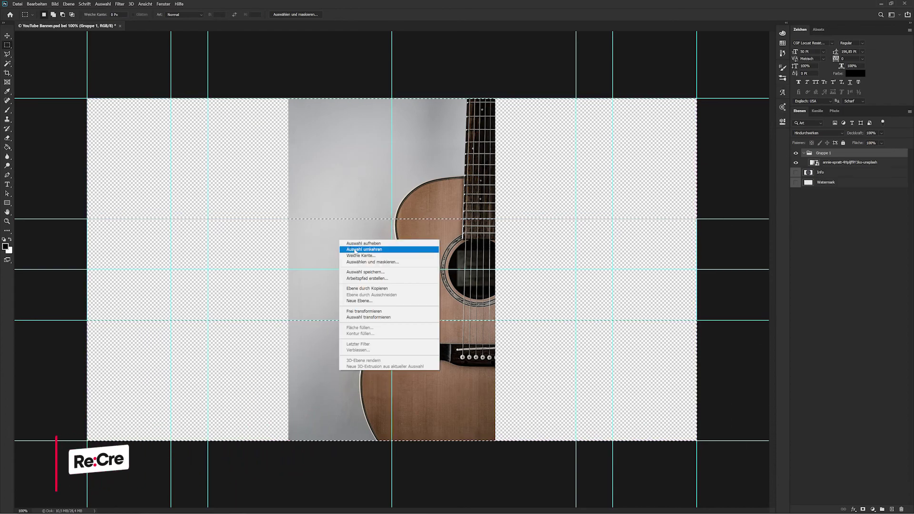
{"action": "left_click", "coordinate": [355, 250]}
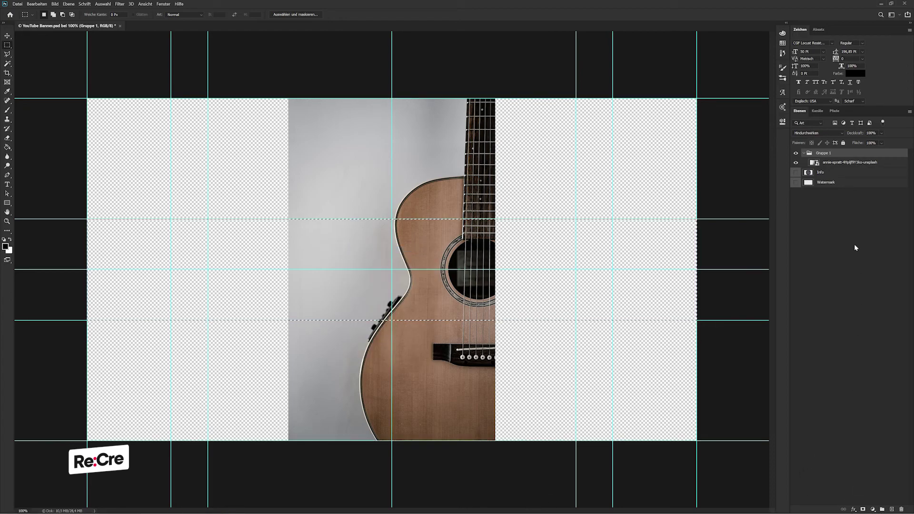
{"action": "left_click", "coordinate": [862, 510]}
Step: Rotate the guitar photo by 90° with the guides hidden
{"action": "key", "text": "b"}
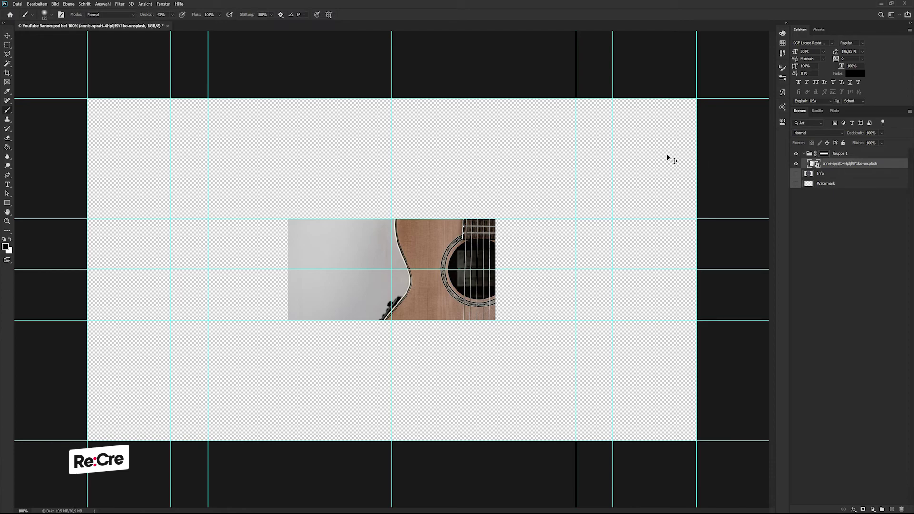
{"action": "key", "text": "ctrl+t"}
{"action": "key", "text": "ctrl+semicolon"}
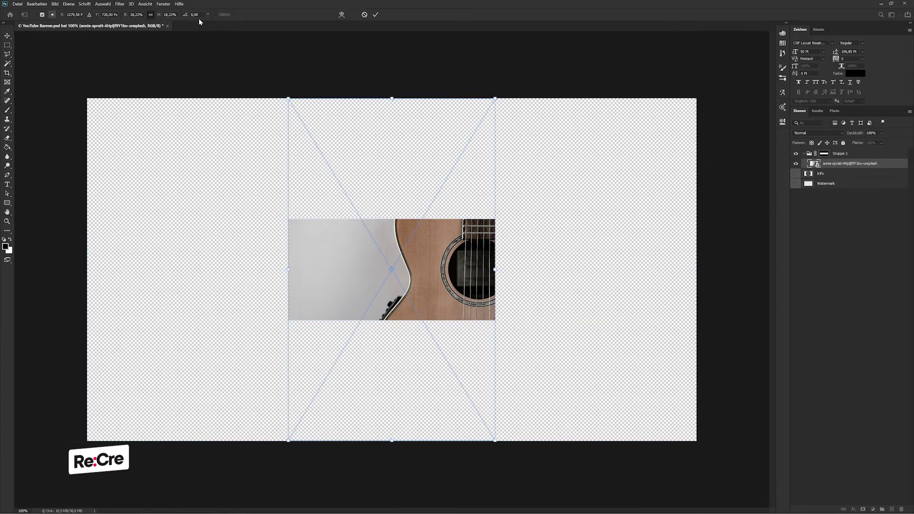
{"action": "type", "text": "90"}
{"action": "key", "text": "Return"}
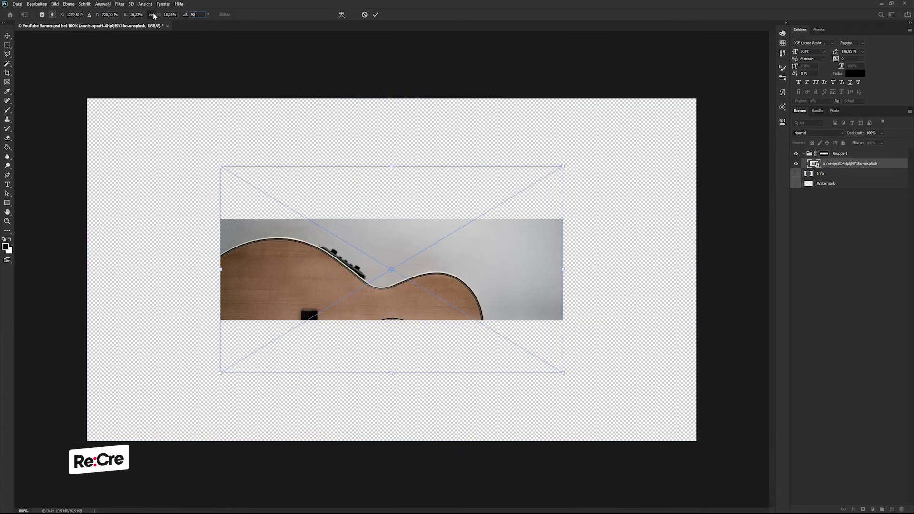
{"action": "key", "text": "Return"}
Step: Move the guitar photo flush to the banner's left edge and enlarge it
{"action": "key", "text": "v"}
{"action": "left_click_drag", "start_coordinate": [426, 296], "coordinate": [292, 281]}
{"action": "key", "text": "ctrl+t"}
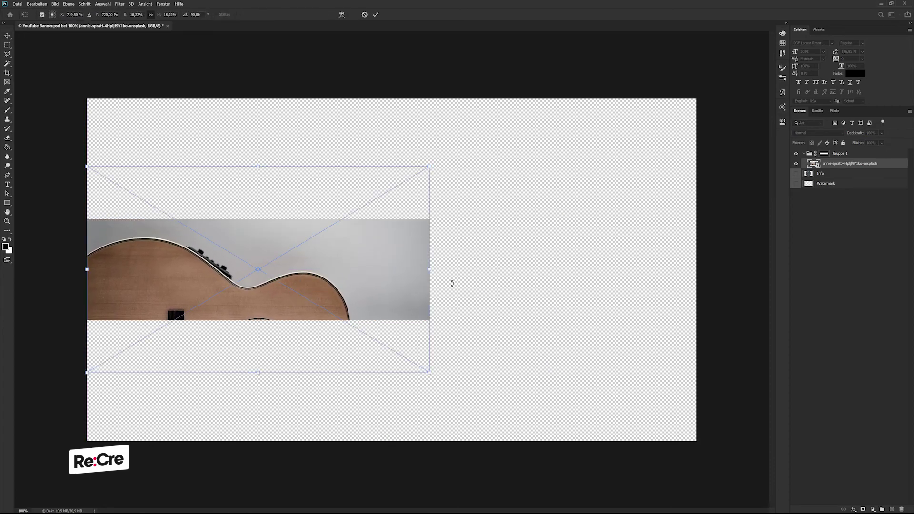
{"action": "mouse_move", "coordinate": [431, 270]}
{"action": "left_mouse_down"}
{"action": "mouse_move", "coordinate": [522, 284]}
{"action": "mouse_move", "coordinate": [415, 284]}
{"action": "left_mouse_up"}
{"action": "key", "text": "Return"}
{"action": "left_click_drag", "start_coordinate": [371, 303], "coordinate": [377, 269]}
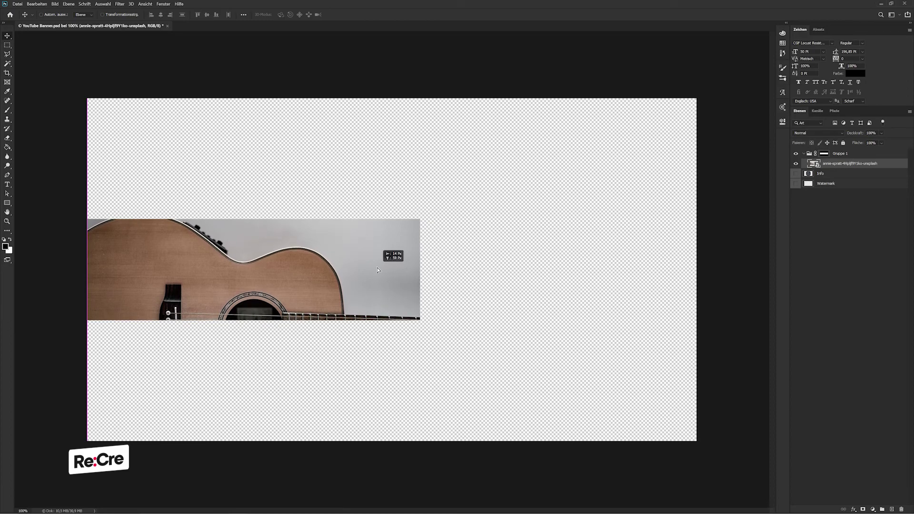
{"action": "left_click_drag", "start_coordinate": [377, 270], "coordinate": [378, 270]}
Step: Add a first photo copy below the original, shifted right with its frets aligned at the seam
{"action": "key", "text": "ctrl+j"}
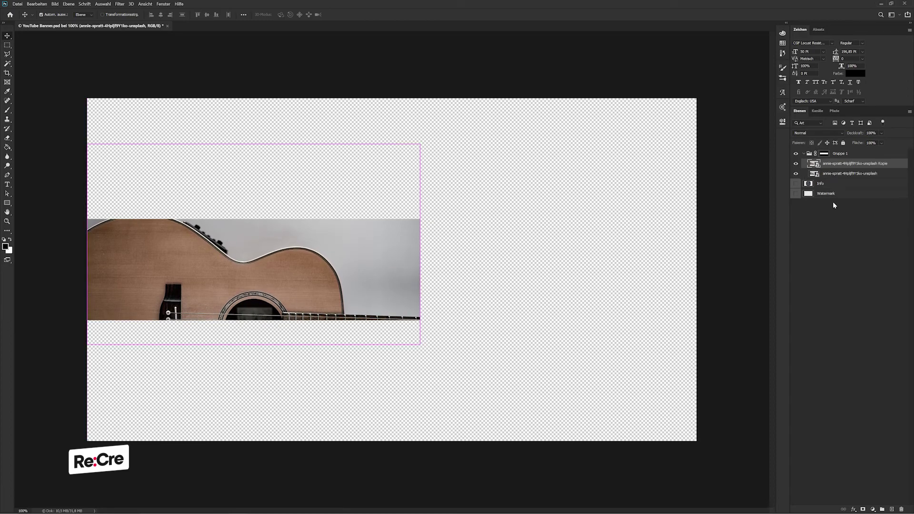
{"action": "left_click_drag", "start_coordinate": [843, 163], "coordinate": [842, 174]}
{"action": "mouse_move", "coordinate": [222, 328]}
{"action": "left_mouse_down"}
{"action": "mouse_move", "coordinate": [313, 332]}
{"action": "mouse_move", "coordinate": [290, 318]}
{"action": "left_mouse_up"}
{"action": "key", "text": "Down"}
{"action": "key", "text": "Down"}
{"action": "key", "text": "Down"}
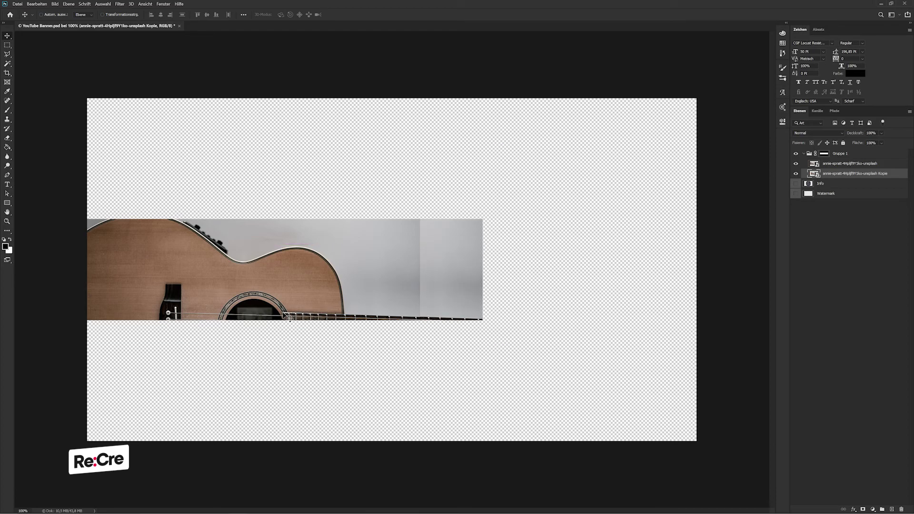
{"action": "key", "text": "Down"}
{"action": "key", "text": "Down"}
{"action": "key", "text": "Left"}
{"action": "key", "text": "Left"}
{"action": "key", "text": "ctrl+plus"}
{"action": "key", "text": "ctrl+plus"}
{"action": "key", "text": "ctrl+plus"}
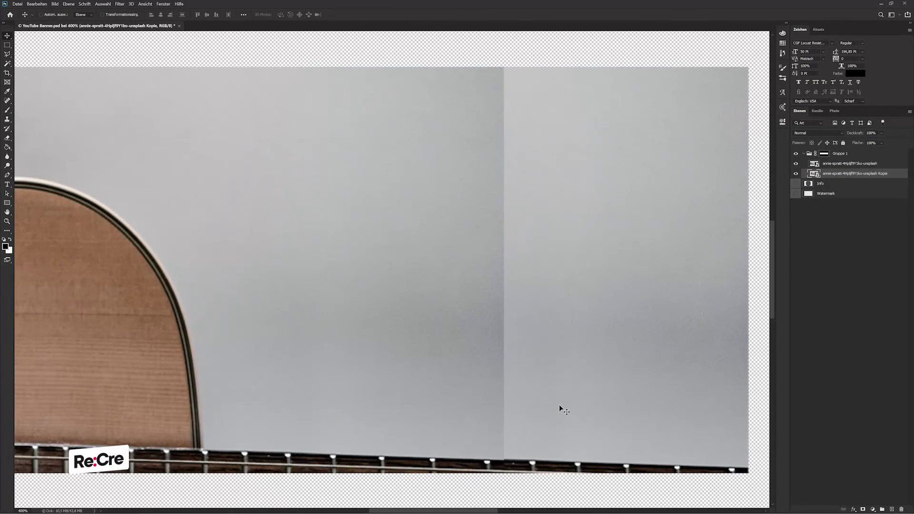
{"action": "left_click_drag", "start_coordinate": [558, 408], "coordinate": [465, 157]}
{"action": "key", "text": "ctrl+plus"}
{"action": "key", "text": "ctrl+plus"}
{"action": "key", "text": "ctrl+plus"}
{"action": "key", "text": "ctrl+plus"}
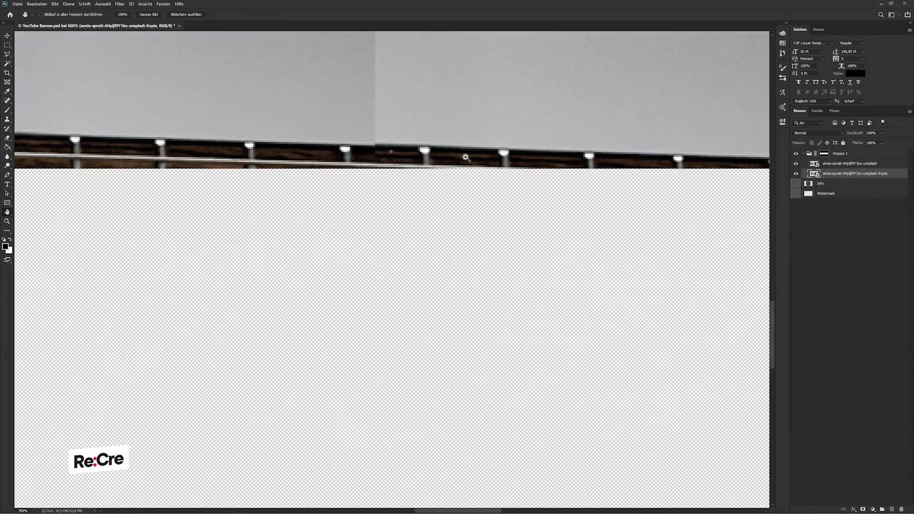
{"action": "left_click_drag", "start_coordinate": [464, 318], "coordinate": [465, 357]}
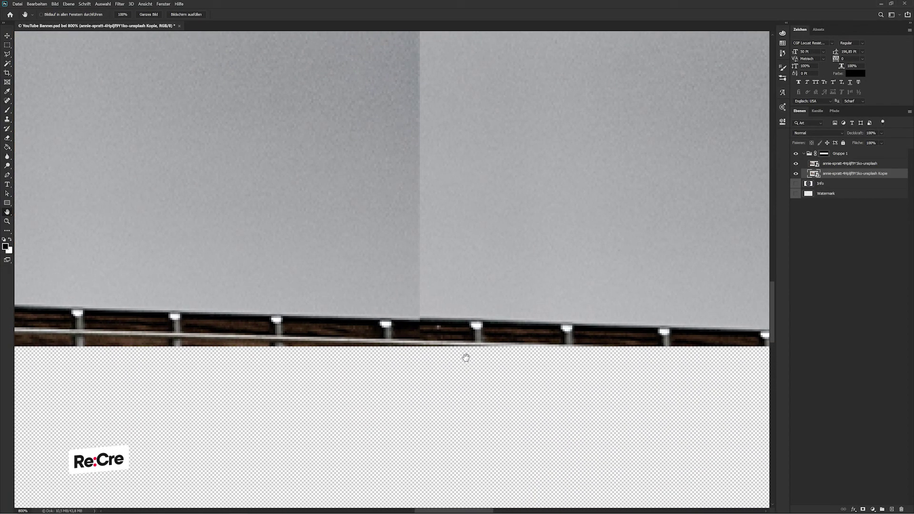
{"action": "key", "text": "v"}
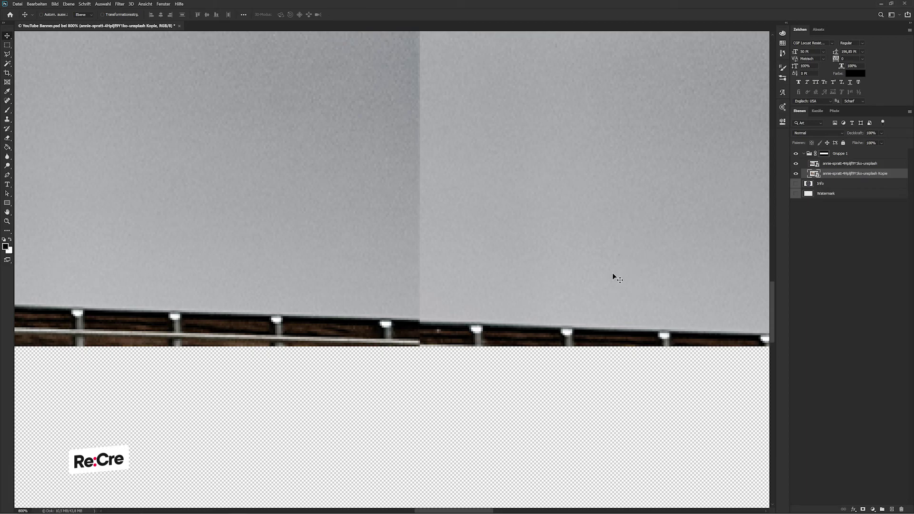
{"action": "mouse_move", "coordinate": [612, 273]}
{"action": "left_mouse_down"}
{"action": "mouse_move", "coordinate": [420, 272]}
{"action": "mouse_move", "coordinate": [458, 269]}
{"action": "mouse_move", "coordinate": [433, 267]}
{"action": "left_mouse_up"}
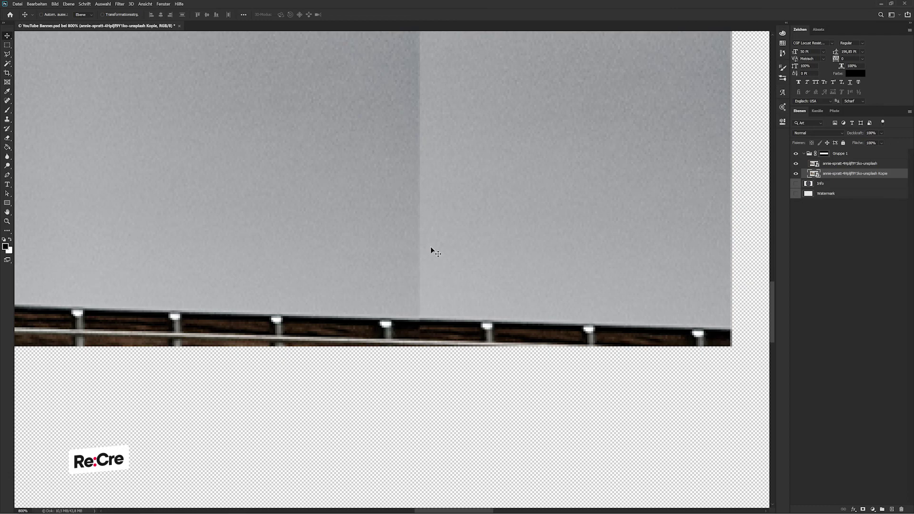
Step: Add Kopie 2 further right, stacked below Kopie, closing the gap
{"action": "scroll", "coordinate": [430, 246], "scroll_direction": "down", "scroll_amount": 1}
{"action": "scroll", "coordinate": [431, 247], "scroll_direction": "down", "scroll_amount": 1}
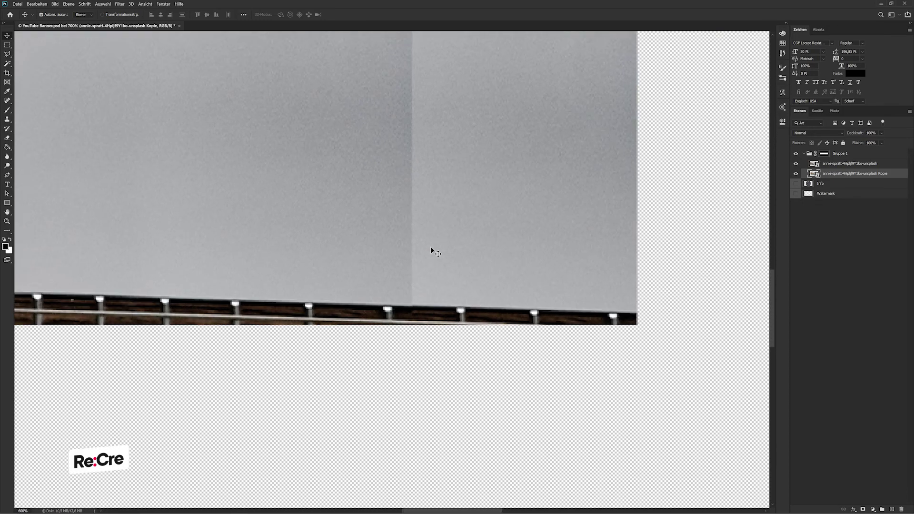
{"action": "scroll", "coordinate": [430, 247], "scroll_direction": "down", "scroll_amount": 1}
{"action": "key", "text": "ctrl+j"}
{"action": "left_click_drag", "start_coordinate": [458, 277], "coordinate": [644, 264]}
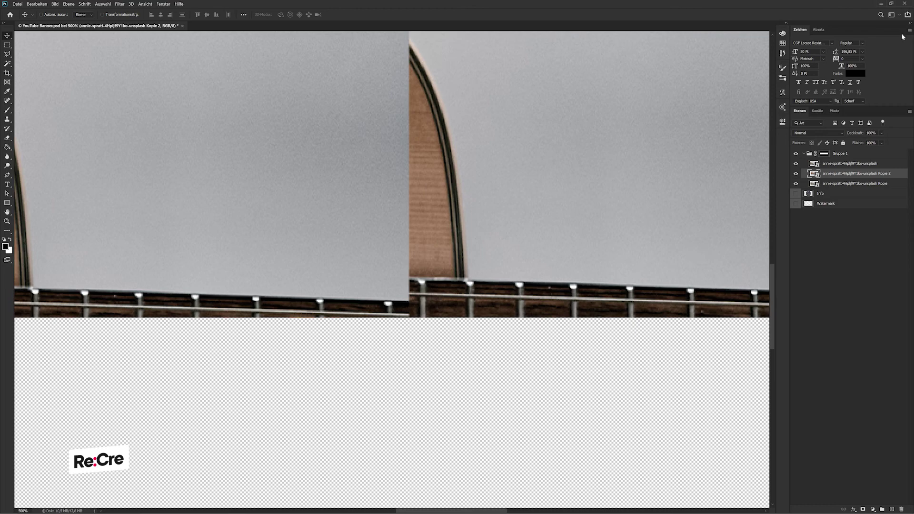
{"action": "left_click_drag", "start_coordinate": [835, 184], "coordinate": [836, 188]}
{"action": "mouse_move", "coordinate": [721, 220]}
{"action": "left_mouse_down"}
{"action": "mouse_move", "coordinate": [529, 259]}
{"action": "mouse_move", "coordinate": [574, 259]}
{"action": "mouse_move", "coordinate": [382, 230]}
{"action": "left_mouse_up"}
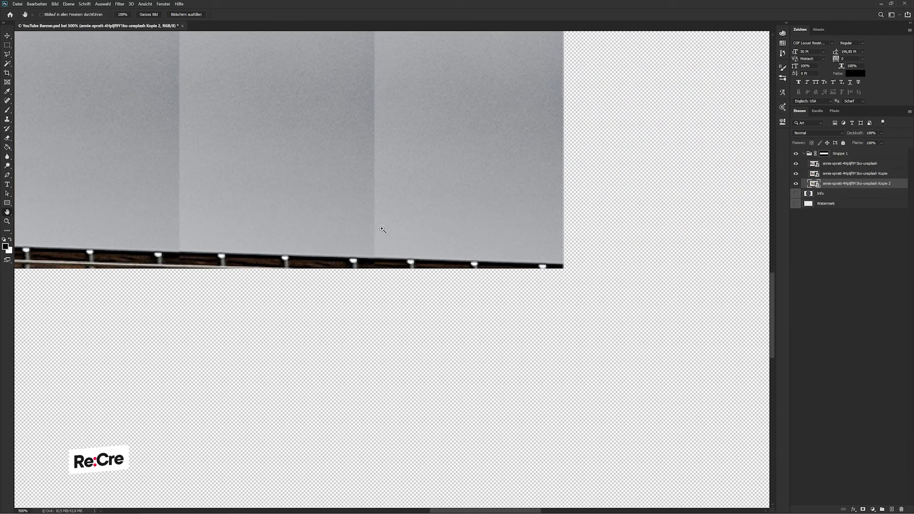
Step: Place Kopie 3 below Kopie 2 at the strip's right end, nudged into alignment
{"action": "scroll", "coordinate": [382, 230], "scroll_direction": "down", "scroll_amount": 2}
{"action": "scroll", "coordinate": [382, 229], "scroll_direction": "down", "scroll_amount": 3}
{"action": "scroll", "coordinate": [382, 230], "scroll_direction": "down", "scroll_amount": 1}
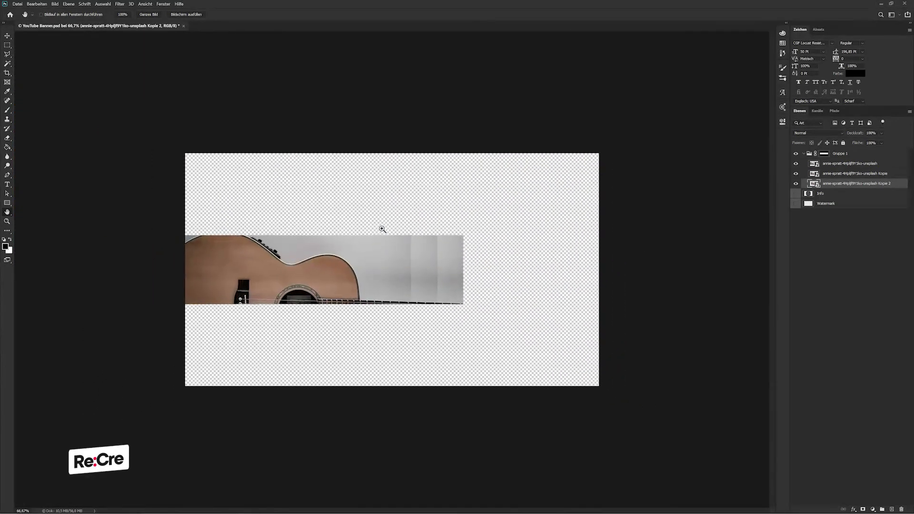
{"action": "scroll", "coordinate": [383, 229], "scroll_direction": "up", "scroll_amount": 3}
{"action": "scroll", "coordinate": [383, 229], "scroll_direction": "up", "scroll_amount": 1}
{"action": "left_click_drag", "start_coordinate": [477, 272], "coordinate": [316, 200]}
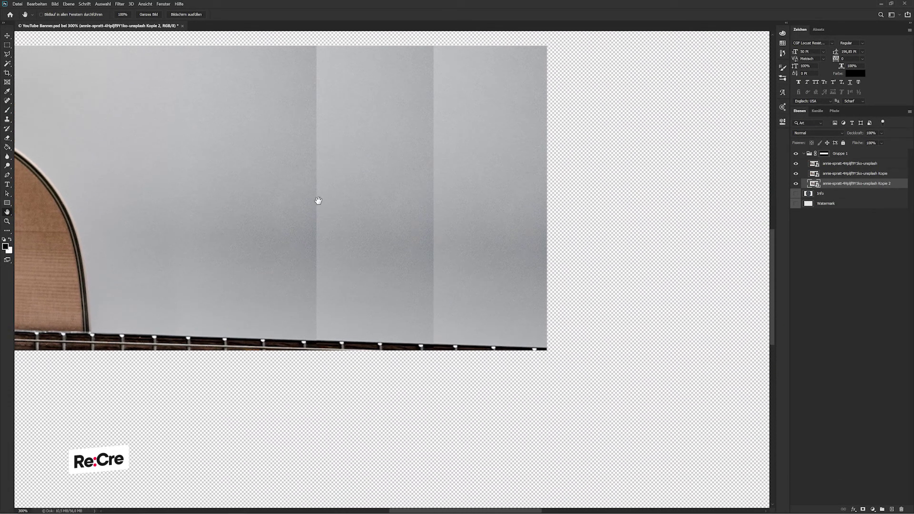
{"action": "left_click_drag", "start_coordinate": [498, 280], "coordinate": [587, 282]}
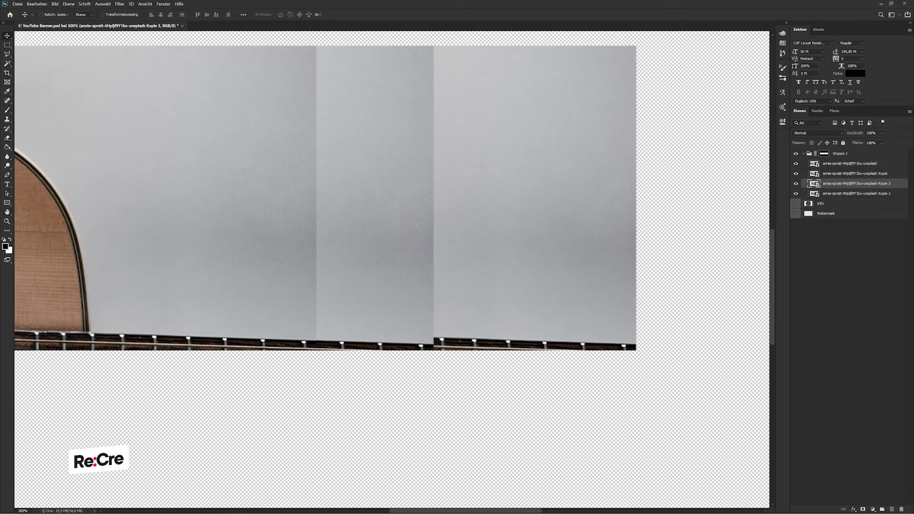
{"action": "left_click_drag", "start_coordinate": [847, 193], "coordinate": [847, 198]}
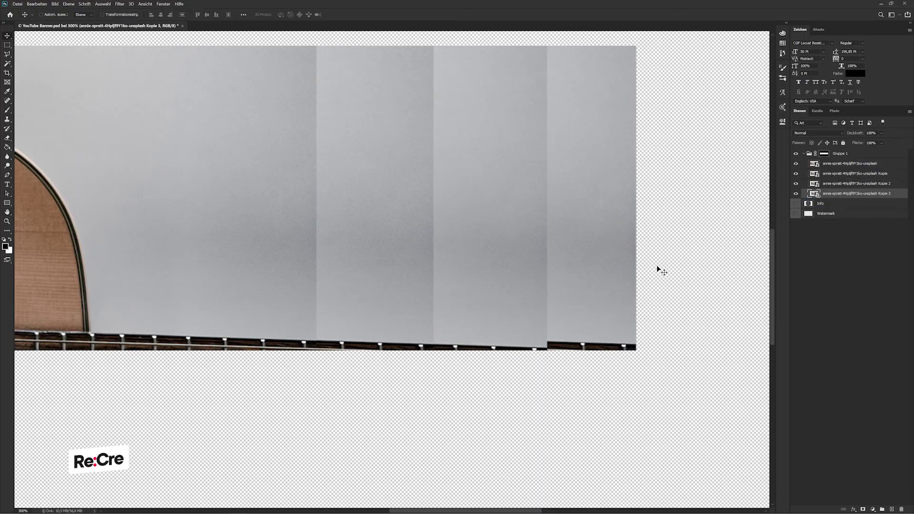
{"action": "mouse_move", "coordinate": [656, 265]}
{"action": "left_mouse_down"}
{"action": "mouse_move", "coordinate": [653, 275]}
{"action": "mouse_move", "coordinate": [665, 277]}
{"action": "left_mouse_up"}
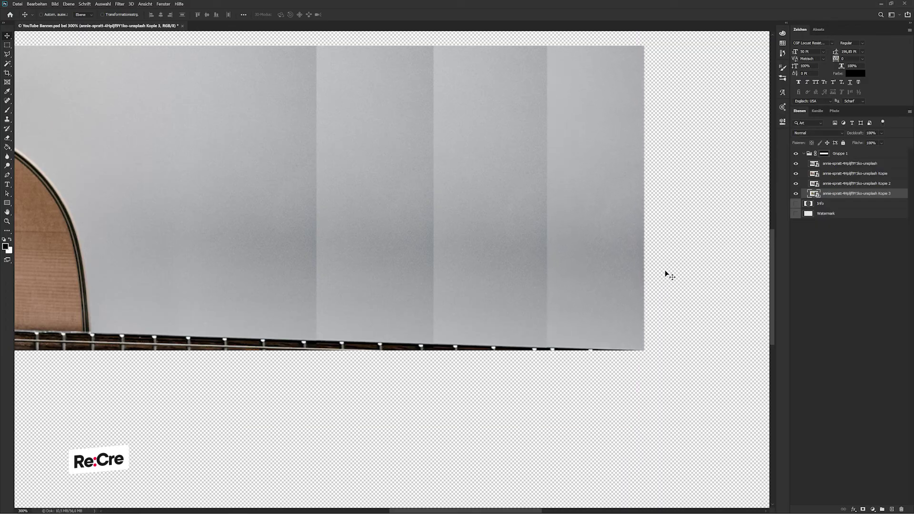
{"action": "key", "text": "Right"}
{"action": "key", "text": "Right"}
{"action": "key", "text": "Right"}
{"action": "key", "text": "Right"}
{"action": "key", "text": "Right"}
{"action": "key", "text": "Right"}
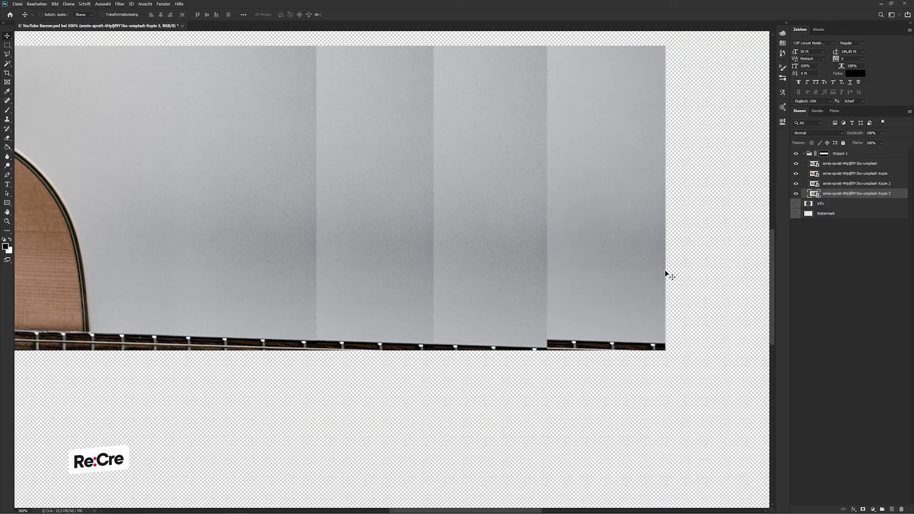
{"action": "key", "text": "Left"}
{"action": "key", "text": "Left"}
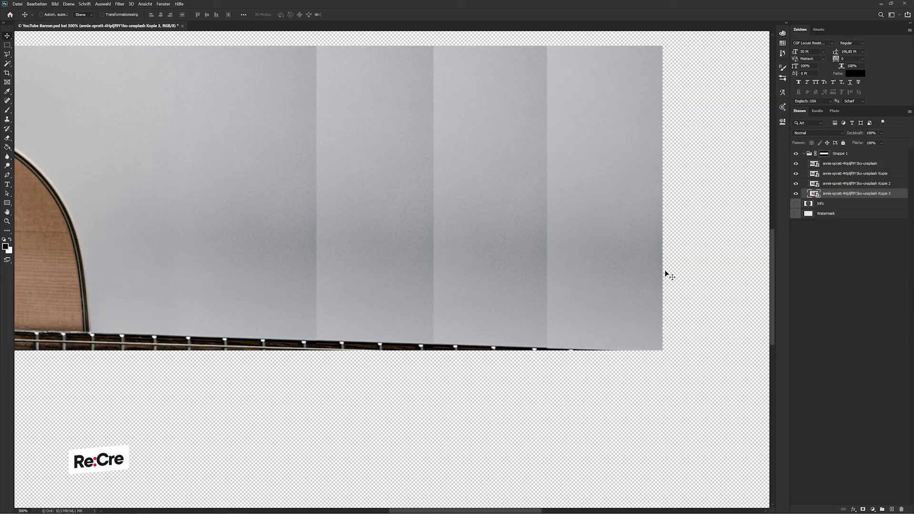
{"action": "left_click", "coordinate": [846, 173]}
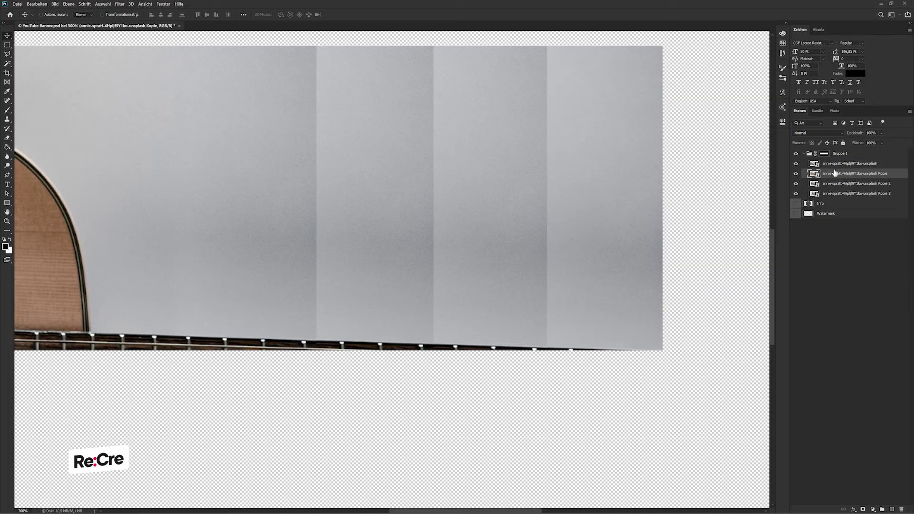
{"action": "left_click", "coordinate": [849, 164]}
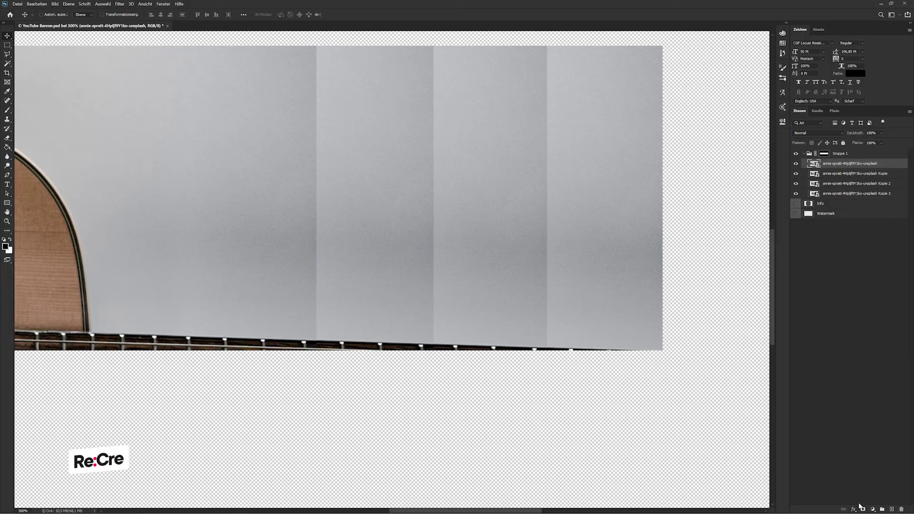
Step: Add a layer mask to the top photo layer and set up a larger brush for it
{"action": "left_click", "coordinate": [860, 505]}
{"action": "key", "text": "b"}
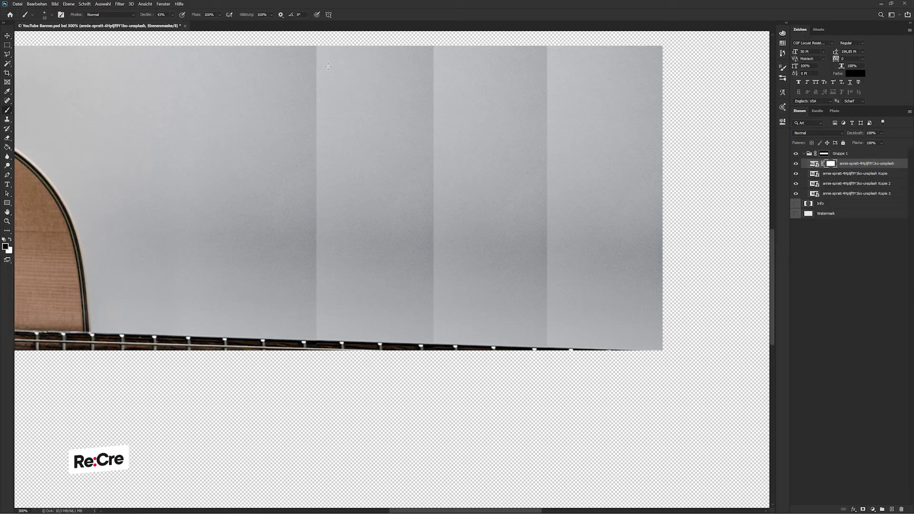
{"action": "key", "text": "ctrl+minus"}
{"action": "key", "text": "ctrl+minus"}
{"action": "key", "text": "ctrl+minus"}
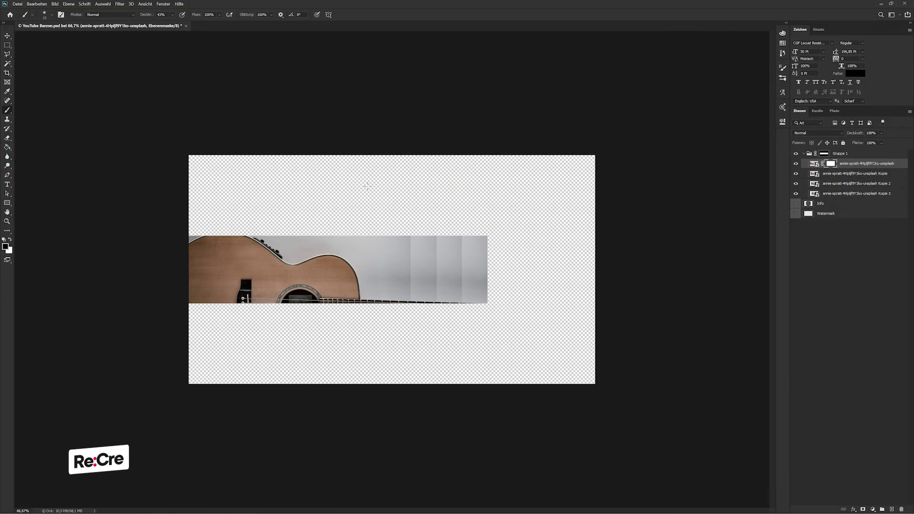
{"action": "right_click", "coordinate": [405, 171]}
{"action": "left_click_drag", "start_coordinate": [446, 191], "coordinate": [457, 193]}
{"action": "left_click", "coordinate": [382, 149]}
{"action": "left_click", "coordinate": [426, 248]}
{"action": "key", "text": "ctrl+z"}
{"action": "key", "text": "ctrl+plus"}
{"action": "key", "text": "ctrl+plus"}
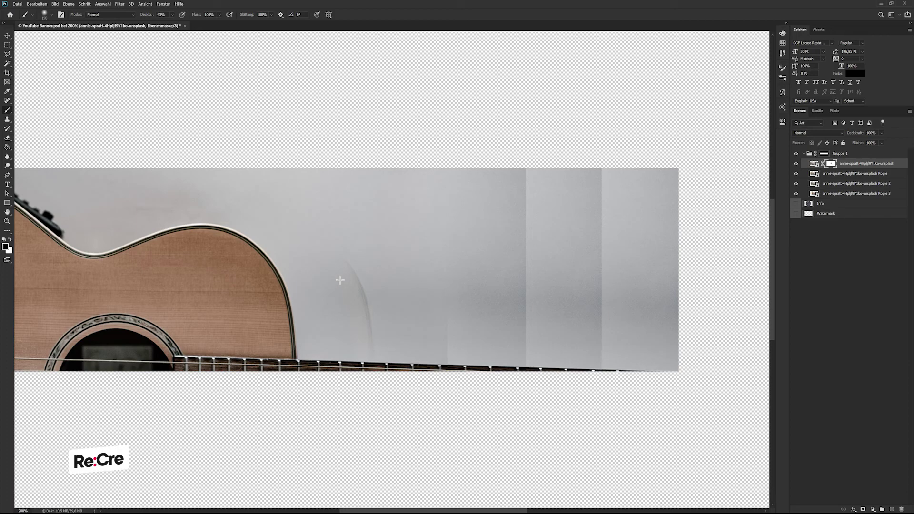
{"action": "key", "text": "x"}
{"action": "key", "text": "x"}
Step: Mask the Kopie and Kopie 2 layers and paint out the right seam in black
{"action": "left_click", "coordinate": [843, 174]}
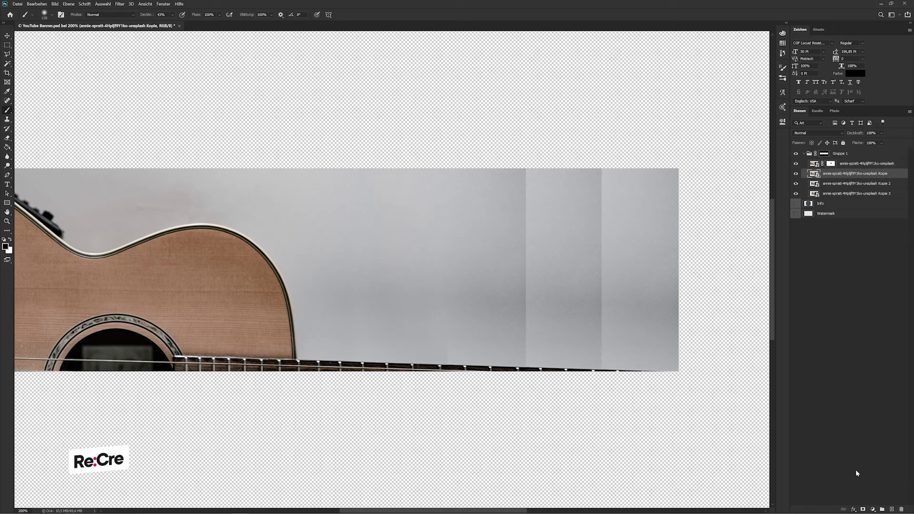
{"action": "left_click", "coordinate": [862, 508]}
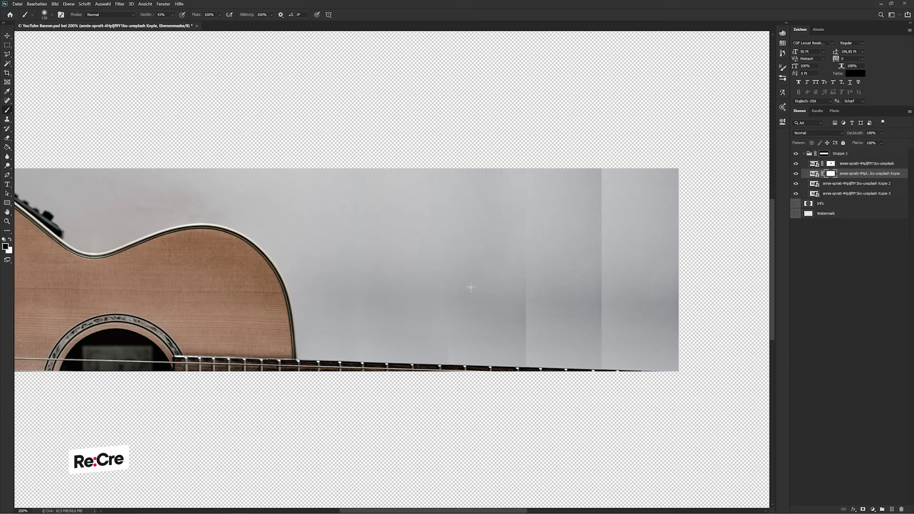
{"action": "key", "text": "x"}
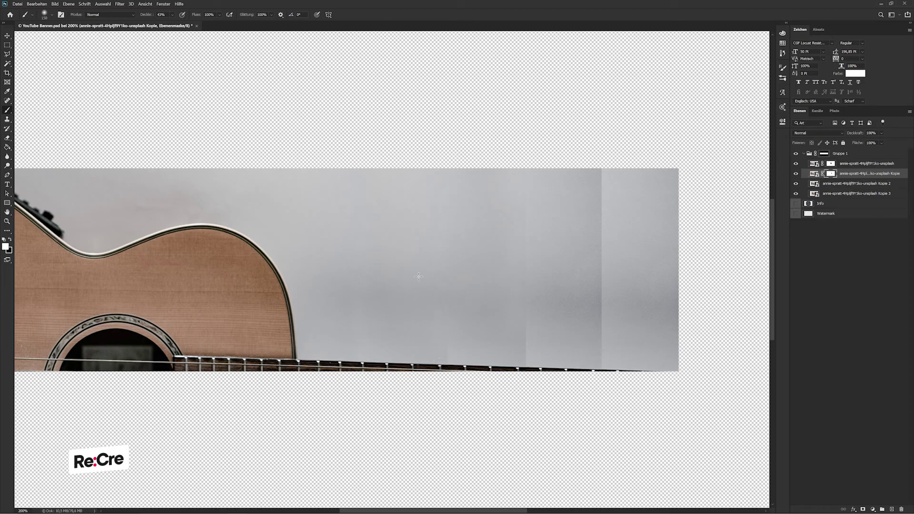
{"action": "key", "text": "x"}
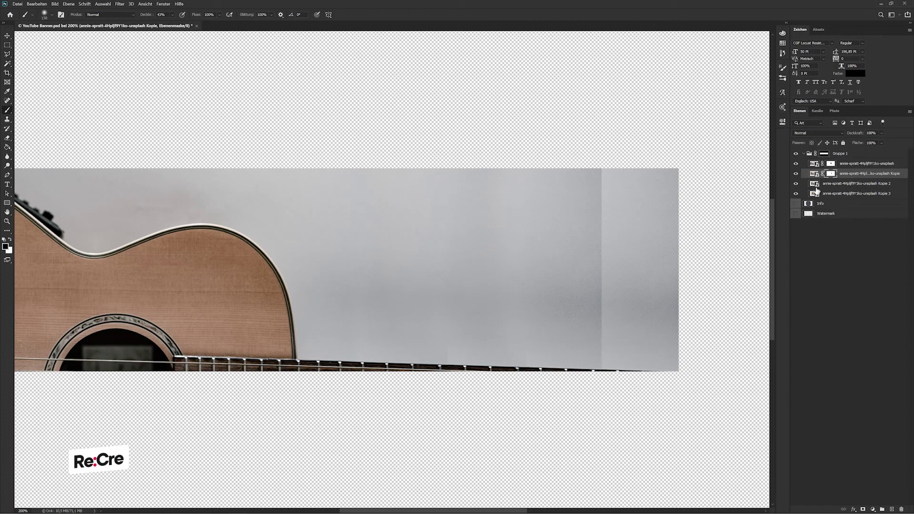
{"action": "left_click", "coordinate": [839, 186]}
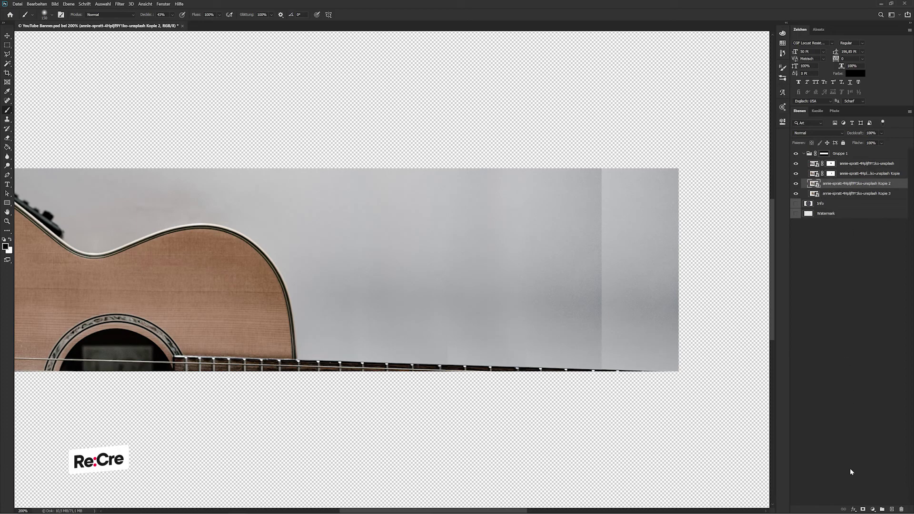
{"action": "left_click", "coordinate": [863, 509]}
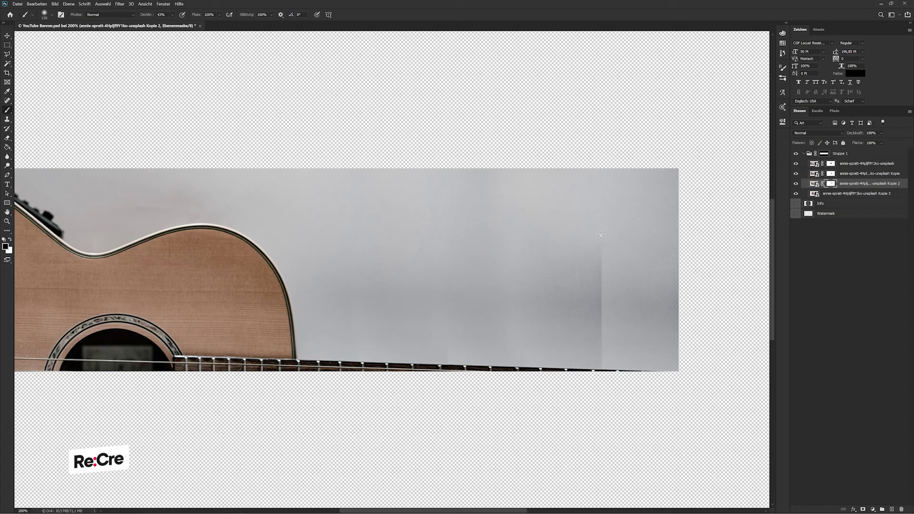
{"action": "left_click_drag", "start_coordinate": [599, 262], "coordinate": [603, 315]}
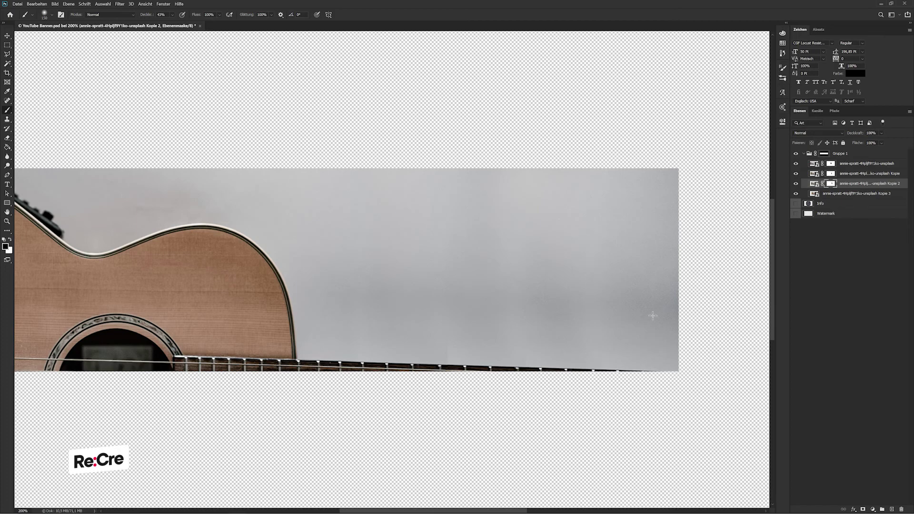
{"action": "key", "text": "ctrl+plus"}
{"action": "key", "text": "ctrl+plus"}
Step: Lasso a selection along the fretboard's lower edge around the area below the neck
{"action": "left_click_drag", "start_coordinate": [500, 359], "coordinate": [306, 98]}
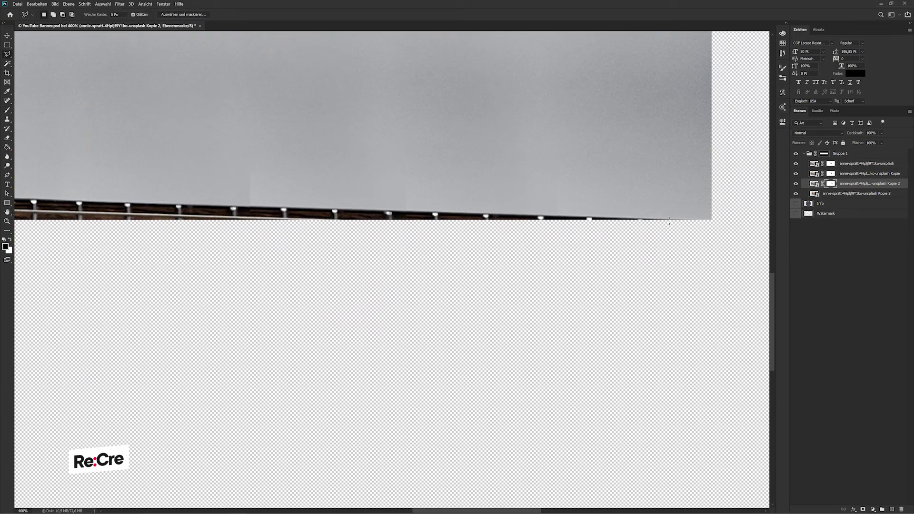
{"action": "left_click_drag", "start_coordinate": [669, 221], "coordinate": [311, 217]}
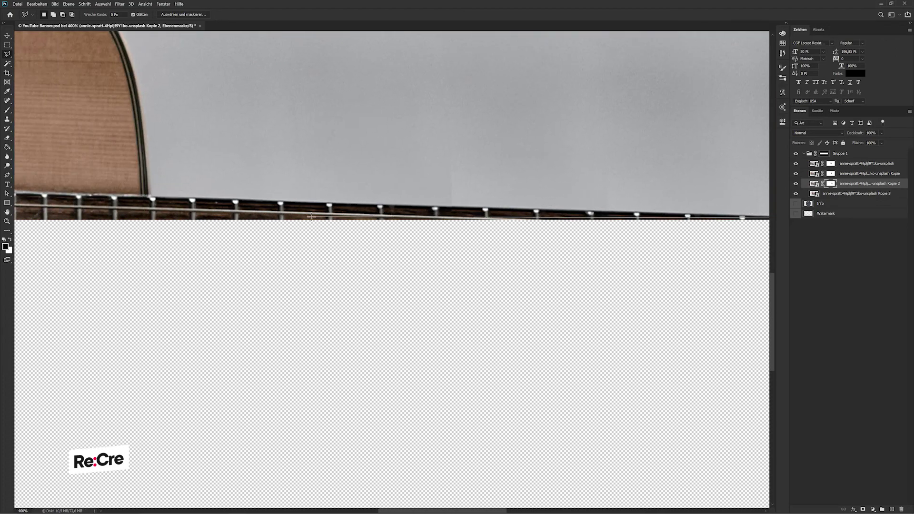
{"action": "left_click", "coordinate": [265, 199]}
{"action": "left_click", "coordinate": [234, 320]}
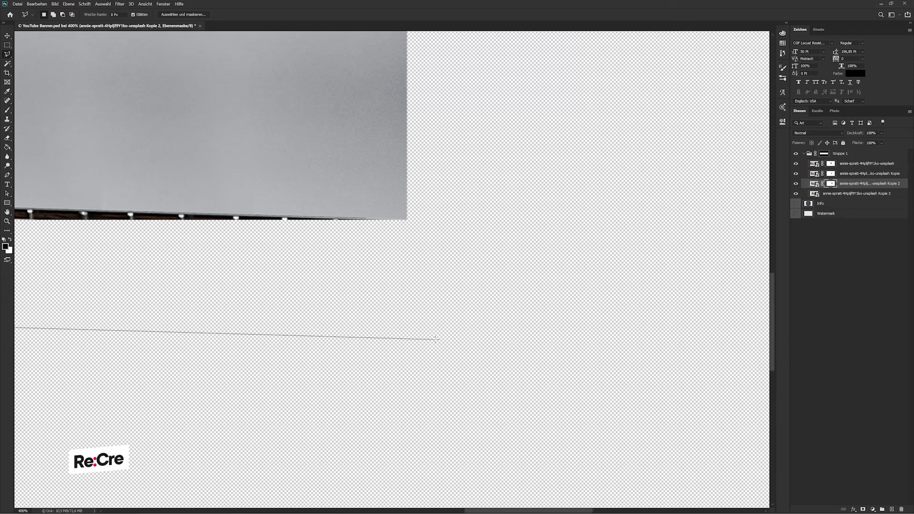
{"action": "left_click", "coordinate": [434, 337]}
{"action": "left_click", "coordinate": [368, 220]}
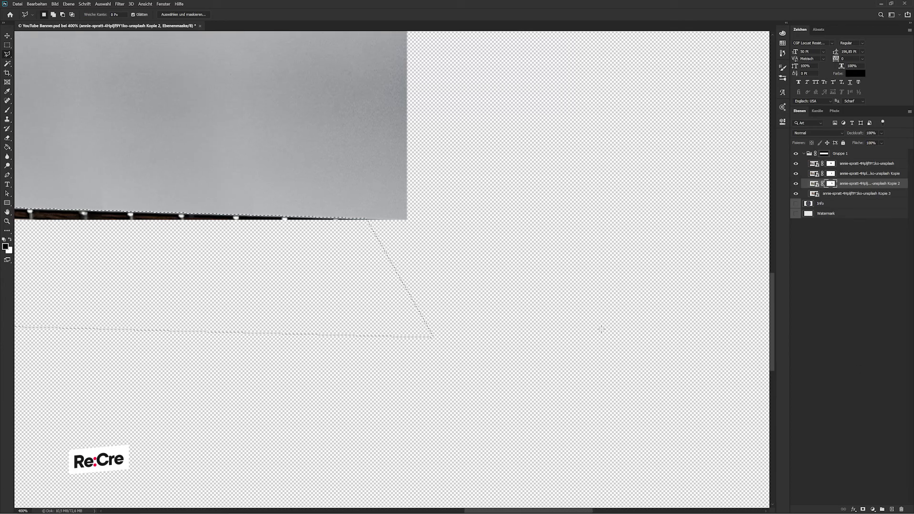
{"action": "scroll", "coordinate": [448, 481], "scroll_direction": "left", "scroll_amount": 5}
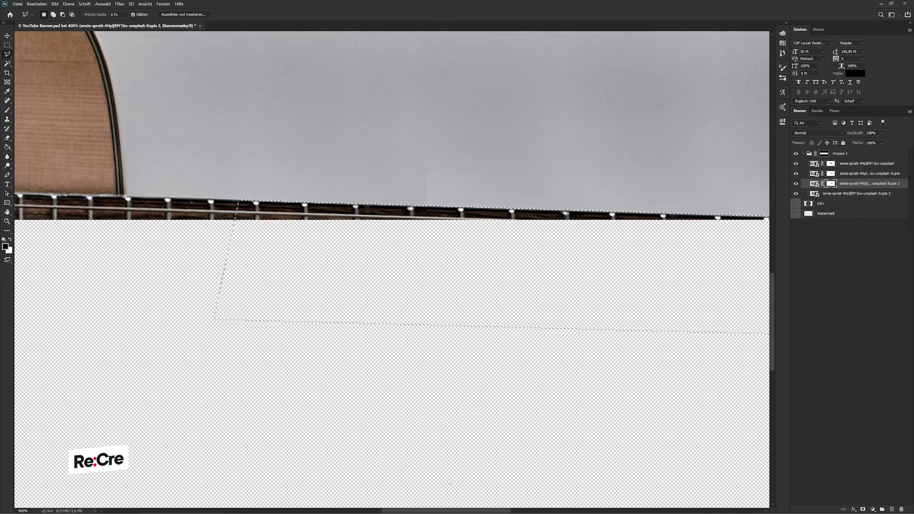
{"action": "right_click", "coordinate": [488, 148]}
{"action": "left_click", "coordinate": [528, 157]}
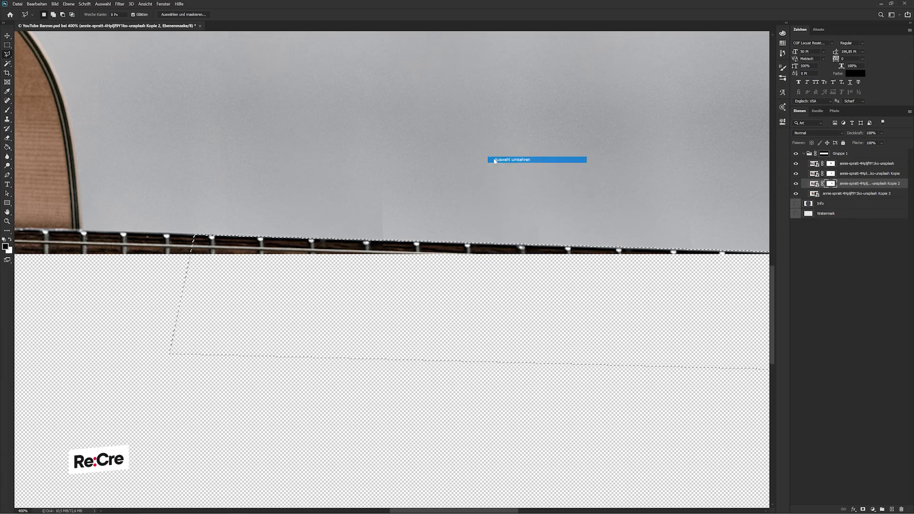
Step: Paint each guitar copy's mask within the selection, then deselect and zoom out to the whole banner
{"action": "left_click", "coordinate": [830, 163]}
{"action": "key", "text": "b"}
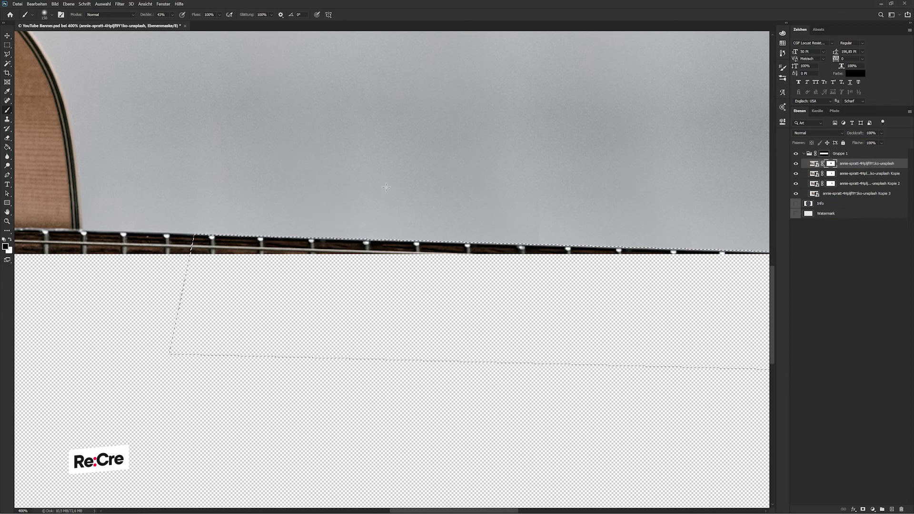
{"action": "key", "text": "alt+bracketleft"}
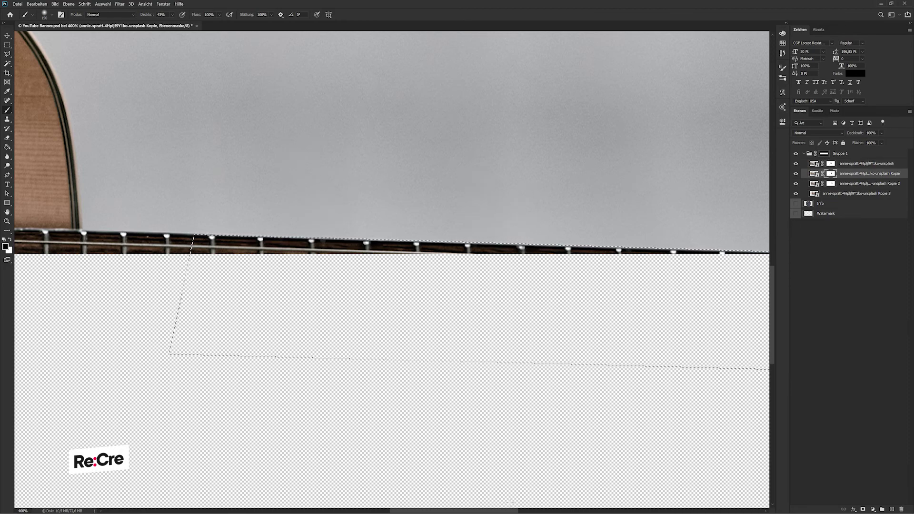
{"action": "scroll", "coordinate": [509, 502], "scroll_direction": "right", "scroll_amount": 3}
{"action": "scroll", "coordinate": [523, 505], "scroll_direction": "right", "scroll_amount": 2}
{"action": "scroll", "coordinate": [548, 495], "scroll_direction": "left", "scroll_amount": 1}
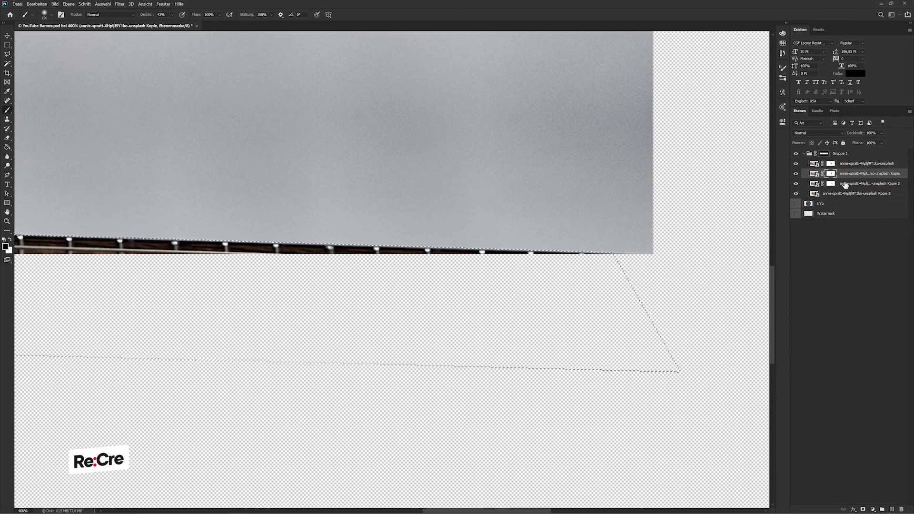
{"action": "left_click", "coordinate": [845, 185]}
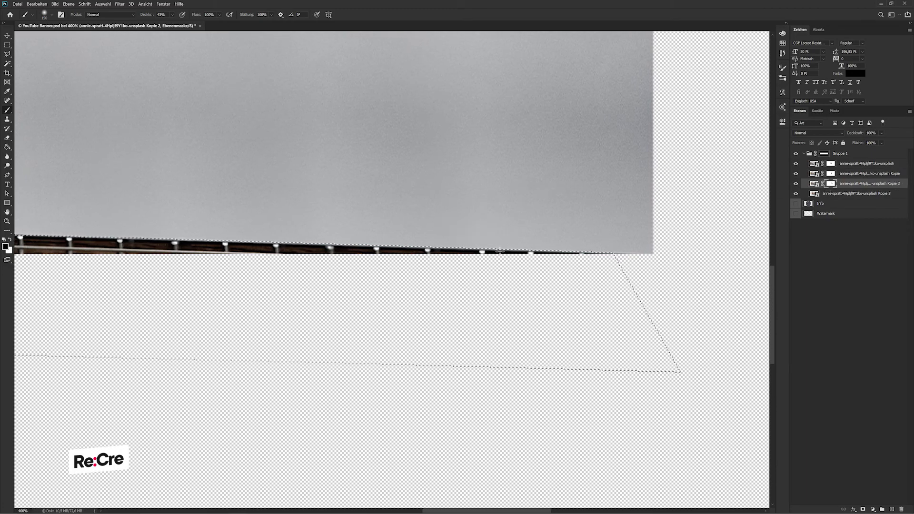
{"action": "key", "text": "v"}
{"action": "key", "text": "ctrl+semicolon"}
{"action": "key", "text": "ctrl+d"}
{"action": "key", "text": "ctrl+minus"}
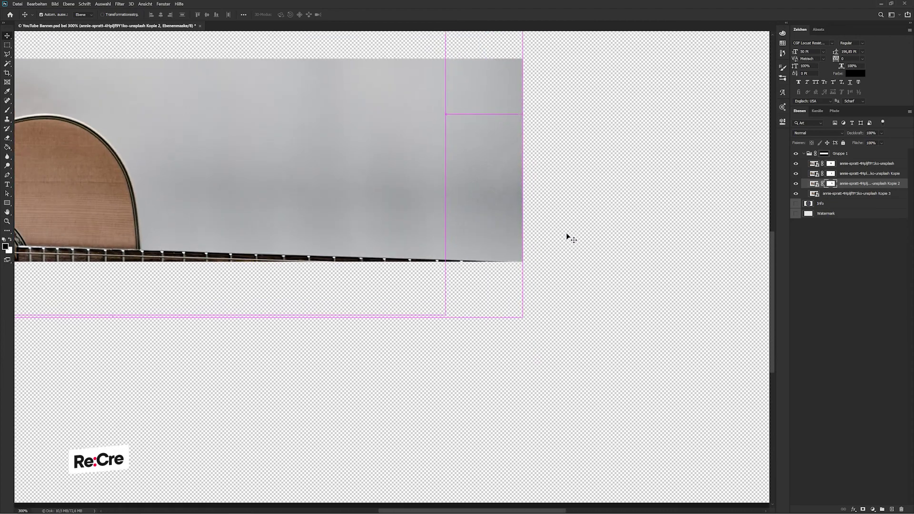
{"action": "key", "text": "ctrl+minus"}
{"action": "key", "text": "ctrl+minus"}
Step: Draw a rectangle over the empty right end, beneath the guitar copies, fitted to the strip
{"action": "key", "text": "ctrl+semicolon"}
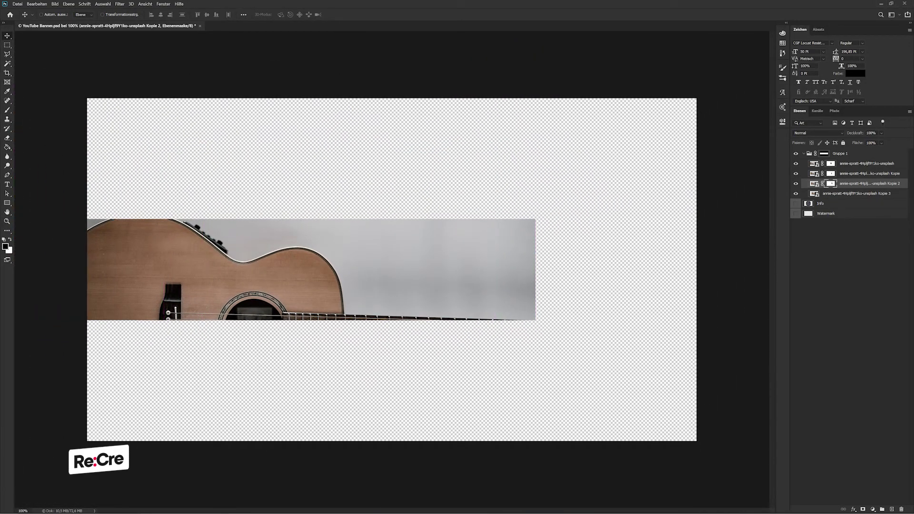
{"action": "left_click", "coordinate": [8, 203]}
{"action": "left_click_drag", "start_coordinate": [761, 210], "coordinate": [533, 334]}
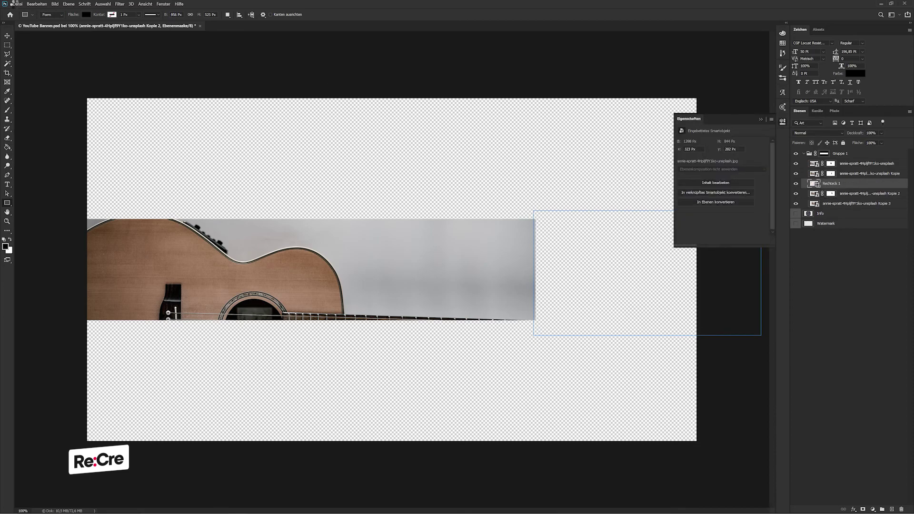
{"action": "key", "text": "v"}
{"action": "left_click", "coordinate": [760, 119]}
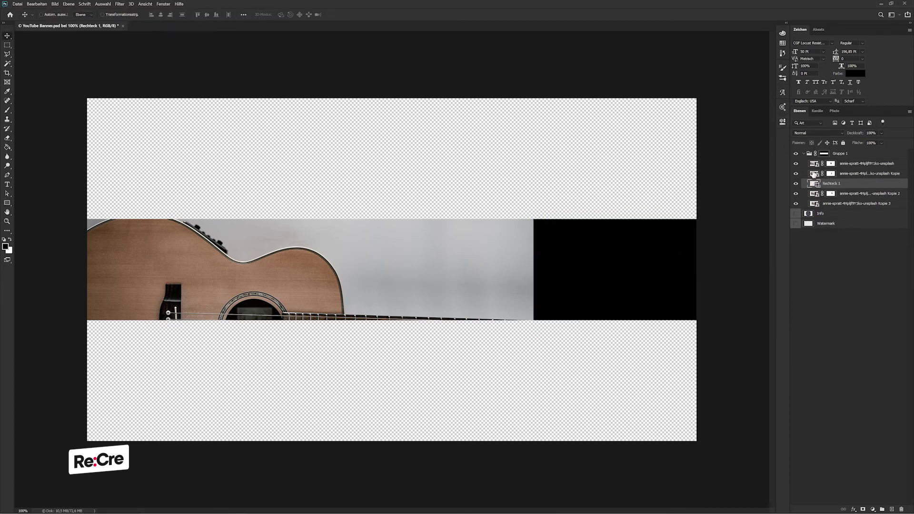
{"action": "left_click_drag", "start_coordinate": [823, 183], "coordinate": [828, 208]}
{"action": "key", "text": "ctrl+t"}
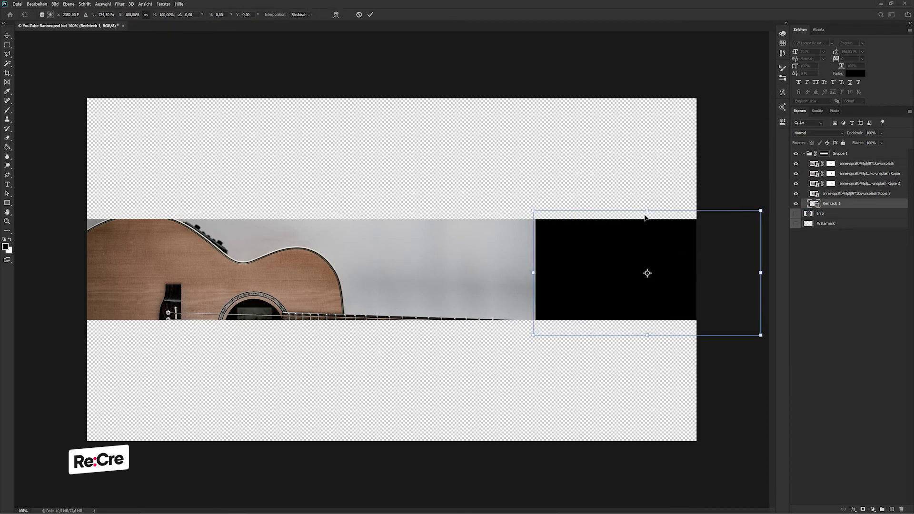
{"action": "left_click_drag", "start_coordinate": [647, 210], "coordinate": [647, 219]}
{"action": "left_click_drag", "start_coordinate": [758, 276], "coordinate": [696, 276]}
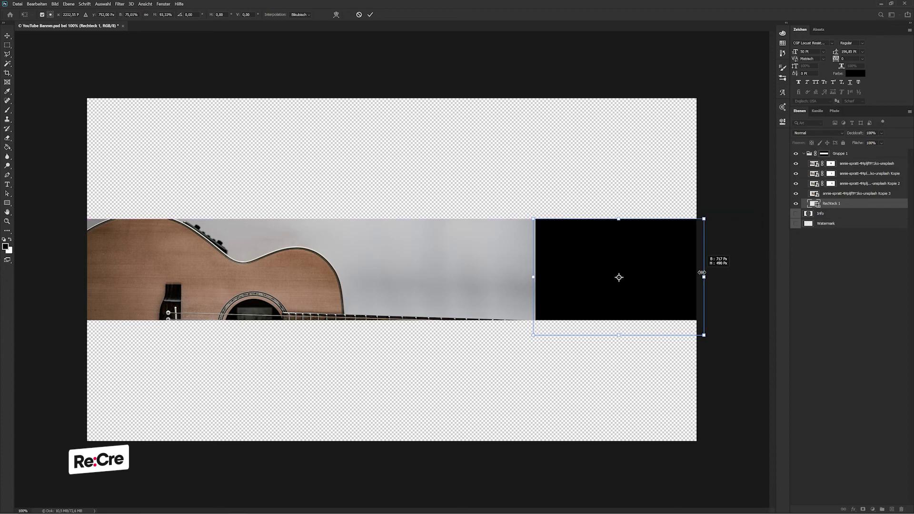
{"action": "left_click_drag", "start_coordinate": [639, 335], "coordinate": [639, 320]}
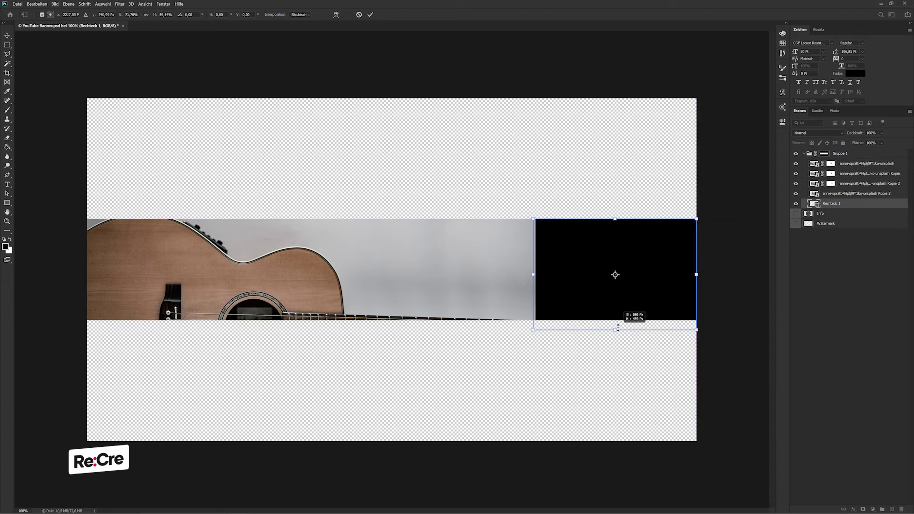
{"action": "left_click_drag", "start_coordinate": [533, 270], "coordinate": [538, 270]}
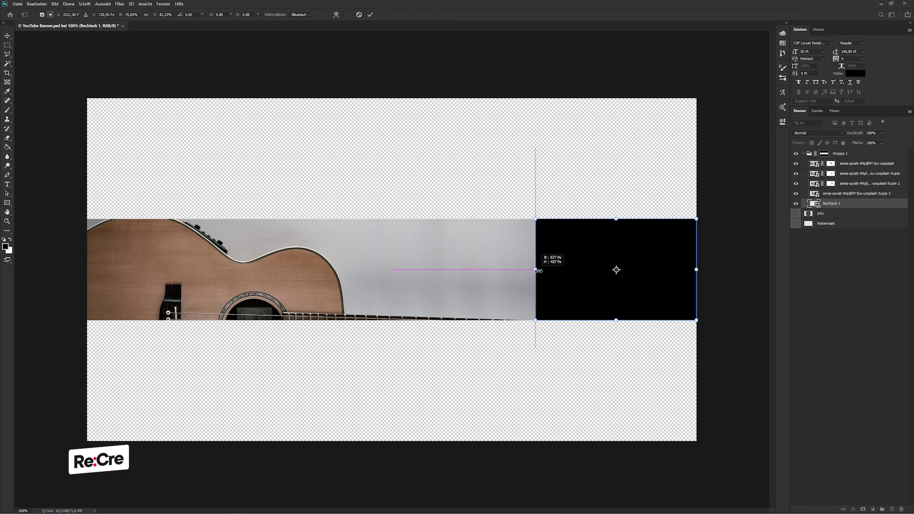
Step: Fill the rectangle with the photo's sampled grey and extend it left under the photo
{"action": "double_click", "coordinate": [814, 203]}
{"action": "left_click", "coordinate": [532, 238]}
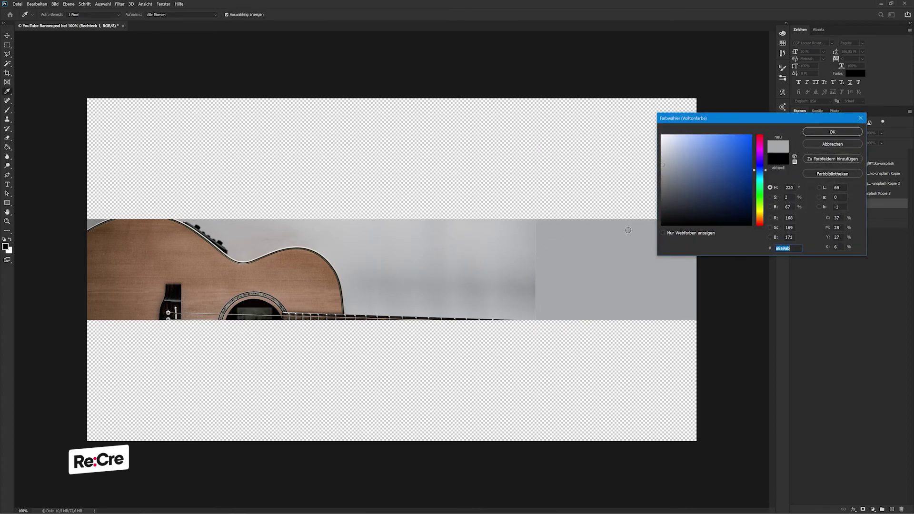
{"action": "key", "text": "Return"}
{"action": "key", "text": "ctrl+plus"}
{"action": "key", "text": "ctrl+plus"}
{"action": "left_click_drag", "start_coordinate": [741, 201], "coordinate": [221, 177]}
{"action": "key", "text": "ctrl+minus"}
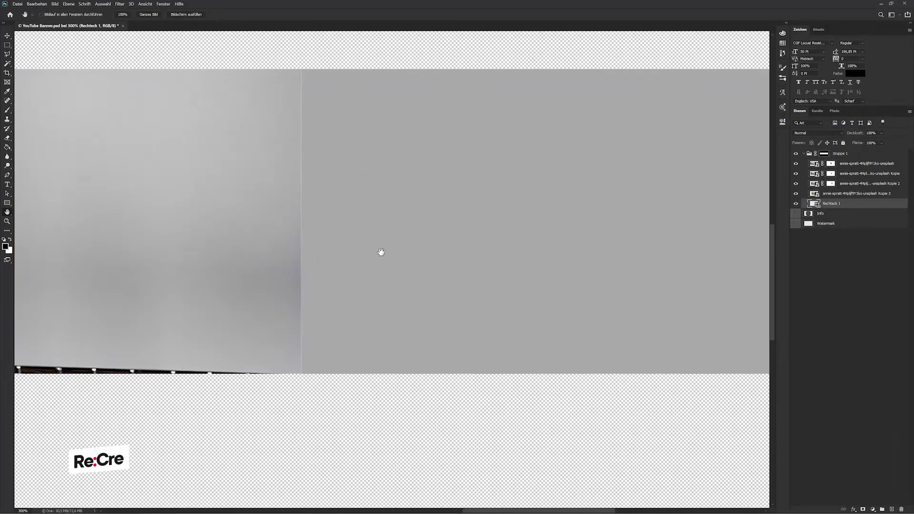
{"action": "key", "text": "ctrl+t"}
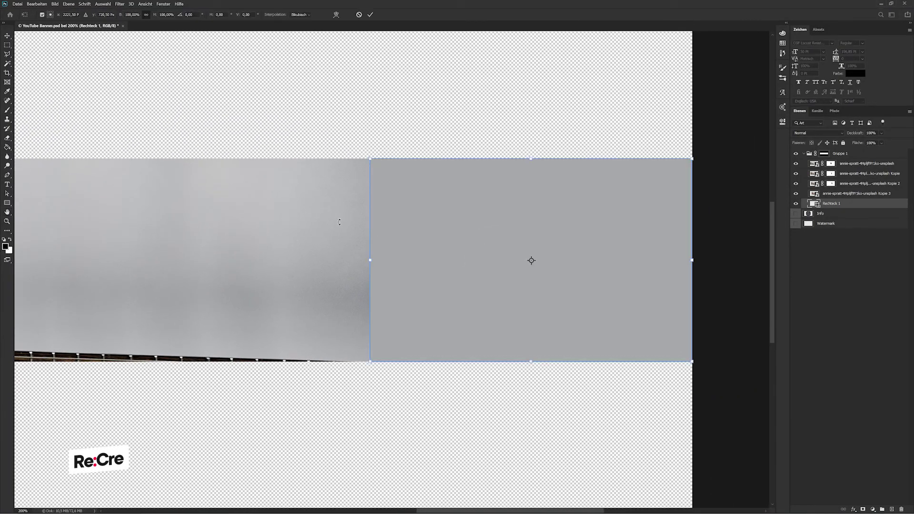
{"action": "left_click_drag", "start_coordinate": [367, 263], "coordinate": [276, 260]}
{"action": "key", "text": "Return"}
Step: Apply an editable Add Noise smart filter of about 2.5% to the grey rectangle
{"action": "key", "text": "h"}
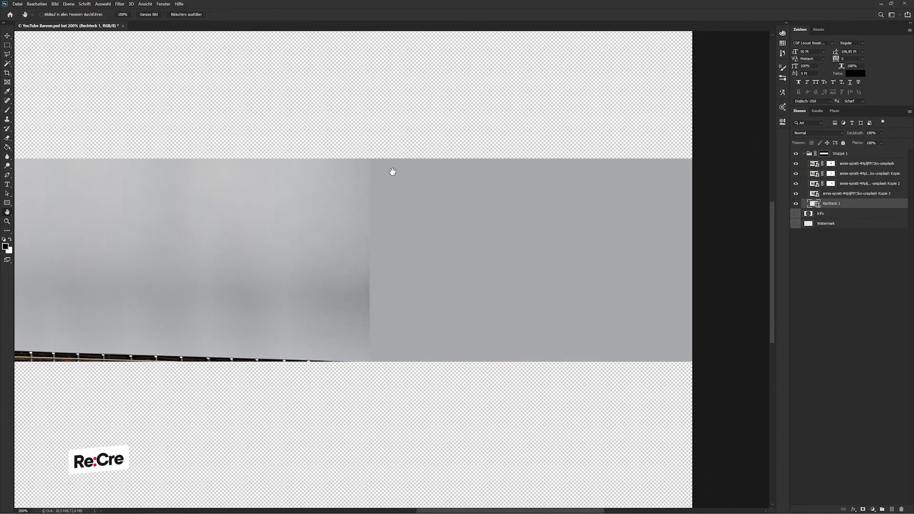
{"action": "key", "text": "v"}
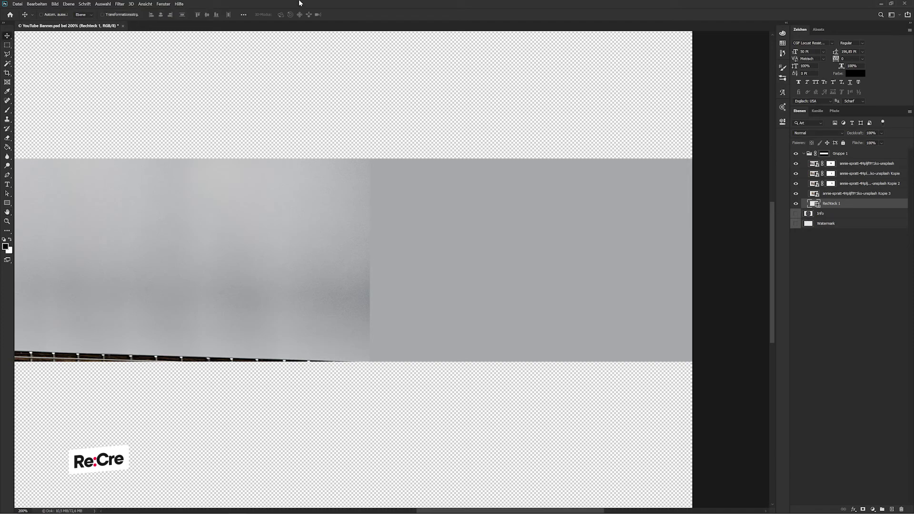
{"action": "left_click", "coordinate": [119, 4]}
{"action": "mouse_move", "coordinate": [131, 78]}
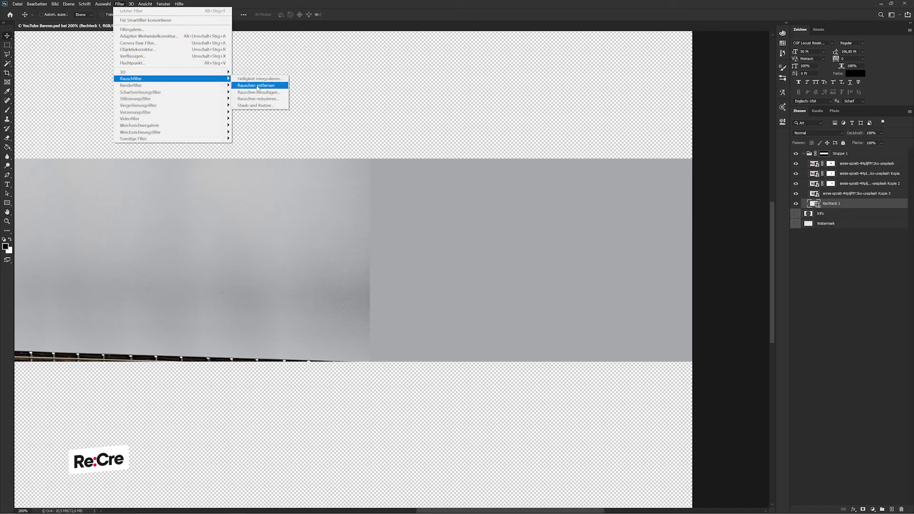
{"action": "left_click", "coordinate": [258, 92]}
{"action": "left_click", "coordinate": [473, 191]}
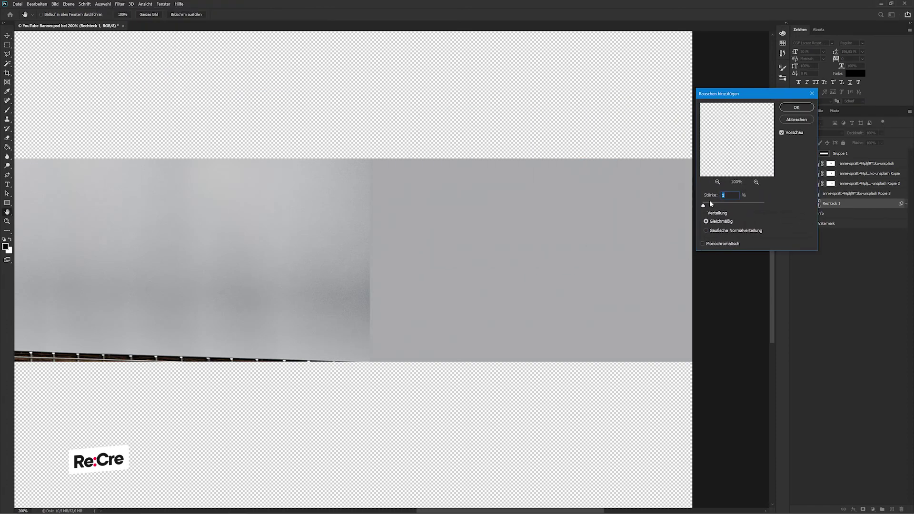
{"action": "left_click_drag", "start_coordinate": [703, 205], "coordinate": [705, 203]}
{"action": "left_click_drag", "start_coordinate": [707, 202], "coordinate": [705, 208]}
{"action": "key", "text": "Return"}
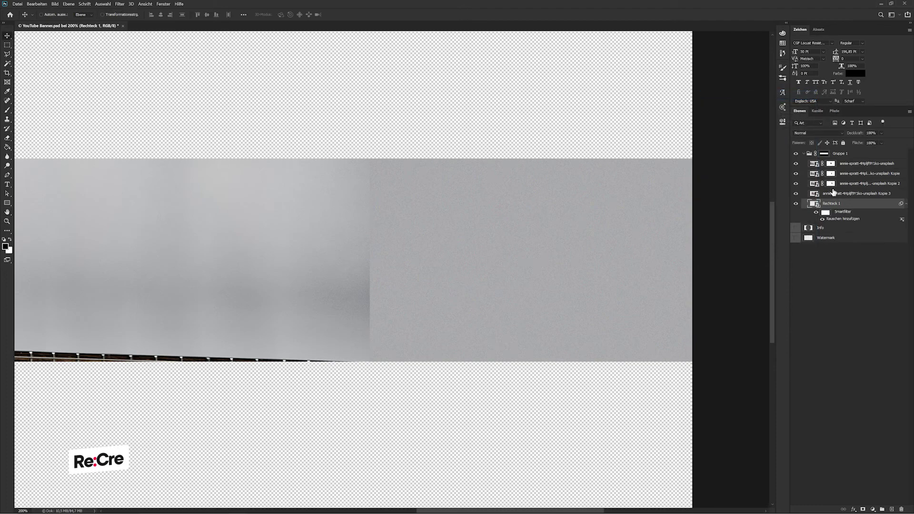
Step: Mask the lowest guitar copy and brush black over the dark shadow at the seam
{"action": "left_click", "coordinate": [832, 192]}
{"action": "left_click", "coordinate": [830, 174]}
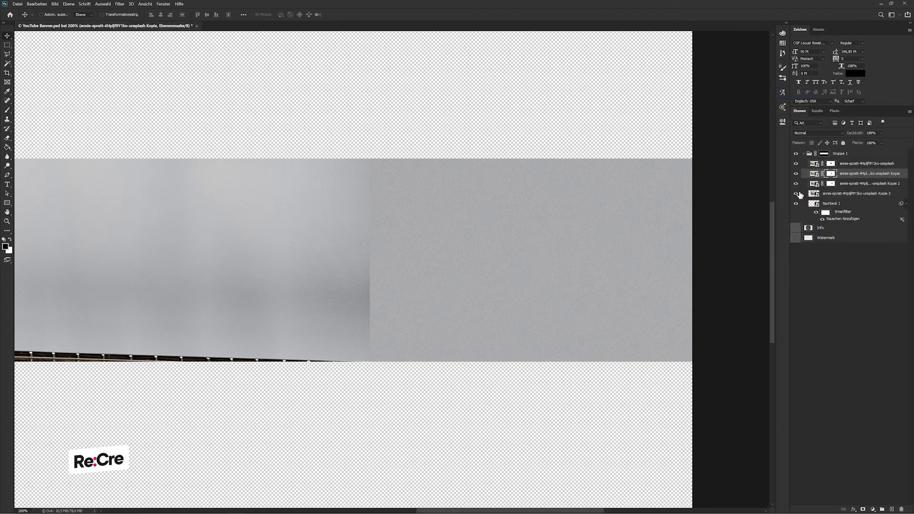
{"action": "left_click", "coordinate": [795, 173]}
{"action": "left_click", "coordinate": [795, 183]}
{"action": "left_click", "coordinate": [832, 194]}
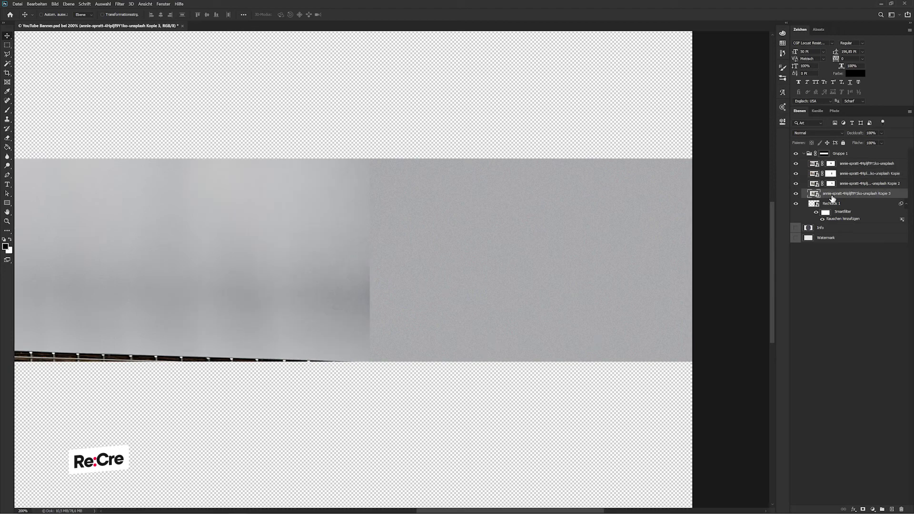
{"action": "left_click", "coordinate": [862, 510]}
{"action": "key", "text": "b"}
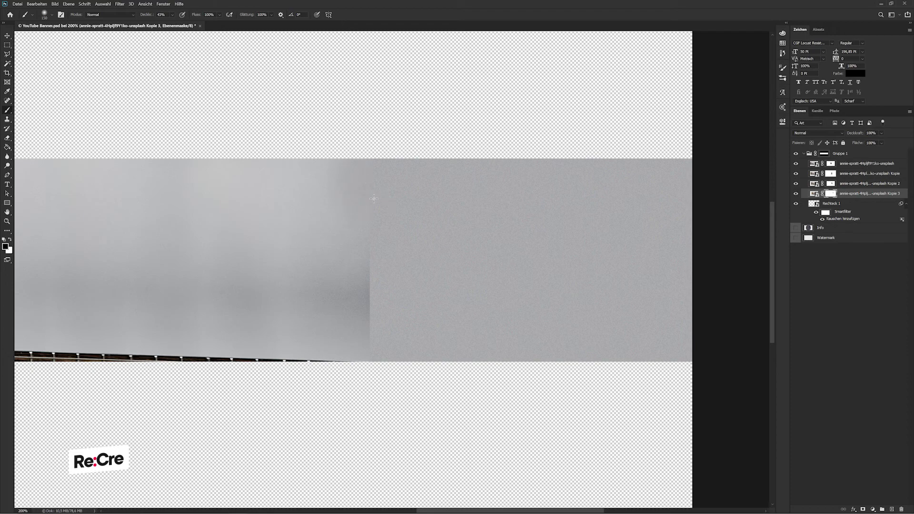
{"action": "left_click_drag", "start_coordinate": [368, 254], "coordinate": [370, 313]}
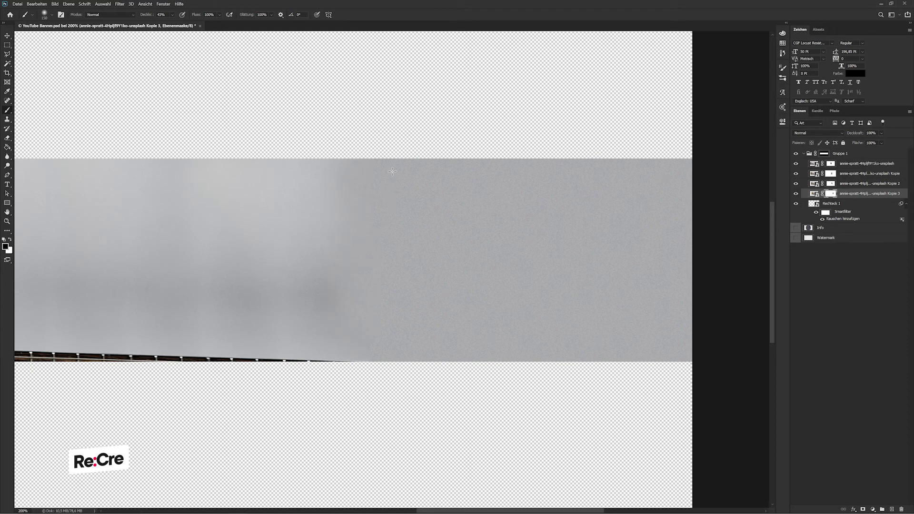
{"action": "left_click", "coordinate": [845, 205]}
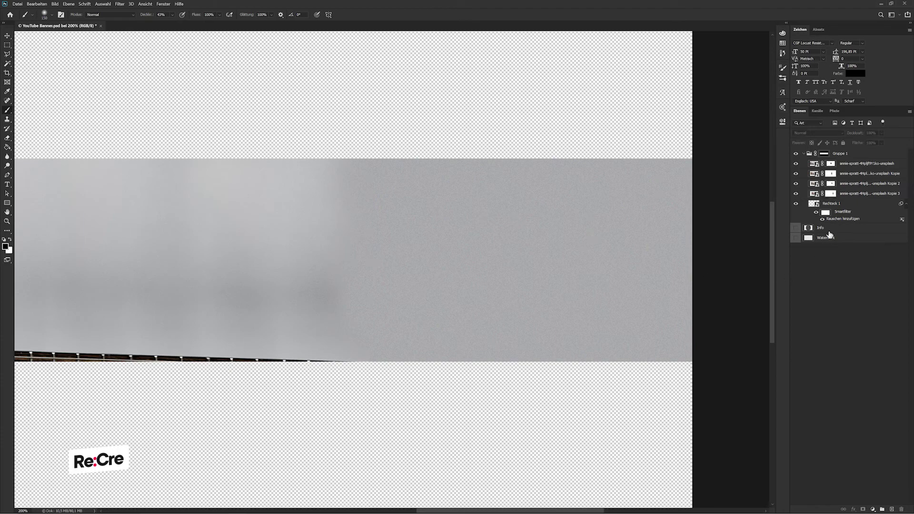
Step: Paint soft black shading across the grey band on a new layer at 25% opacity
{"action": "left_click", "coordinate": [906, 204]}
{"action": "left_click", "coordinate": [892, 508]}
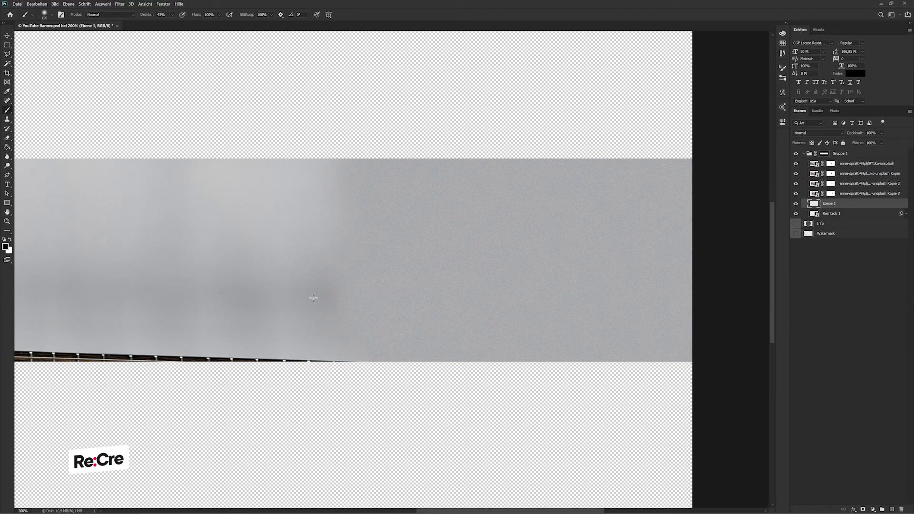
{"action": "left_click", "coordinate": [359, 296]}
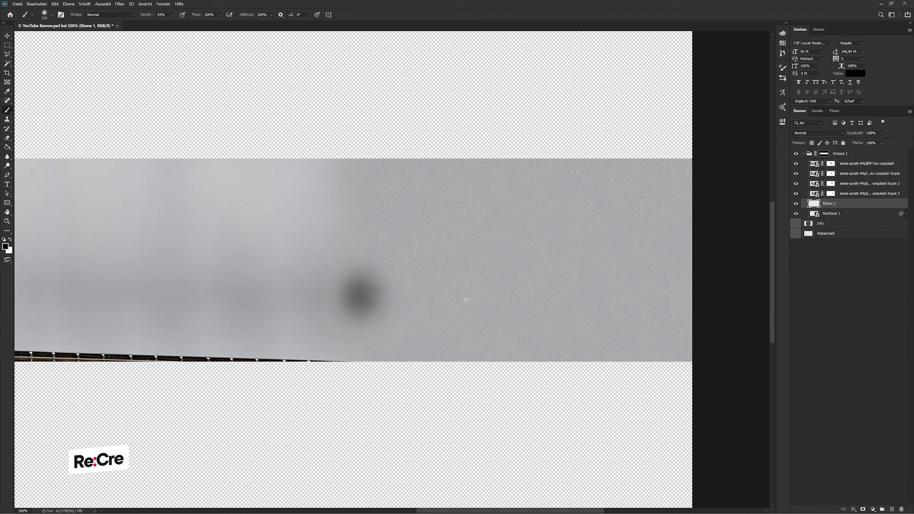
{"action": "left_click_drag", "start_coordinate": [414, 296], "coordinate": [473, 297]}
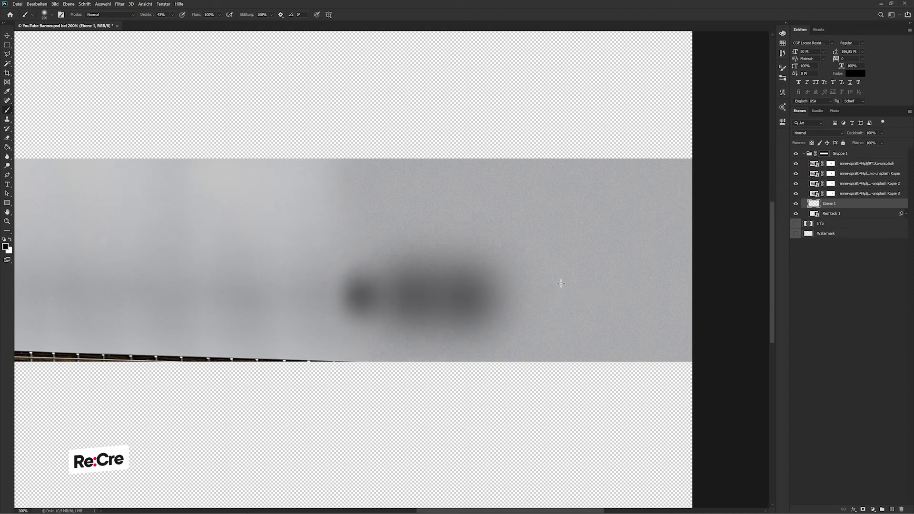
{"action": "left_click", "coordinate": [578, 284]}
{"action": "left_click", "coordinate": [671, 287]}
{"action": "key", "text": "v"}
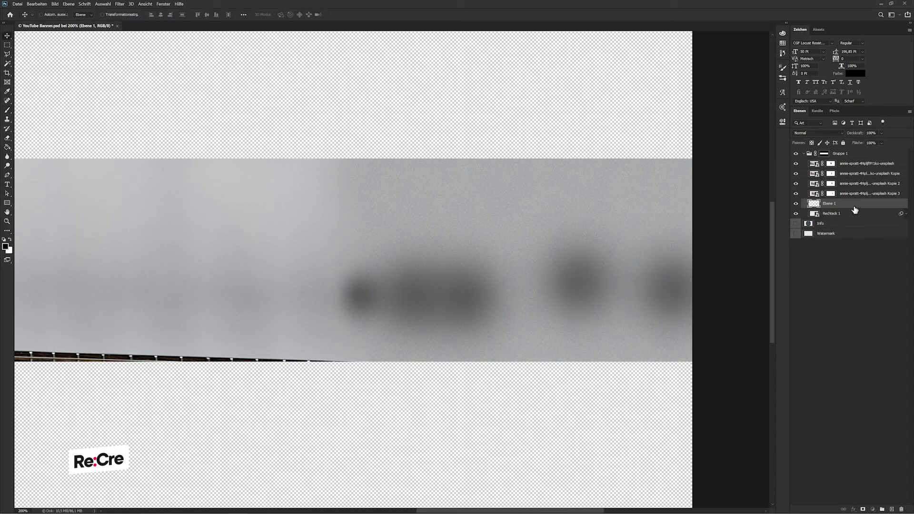
{"action": "key", "text": "5"}
{"action": "key", "text": "5"}
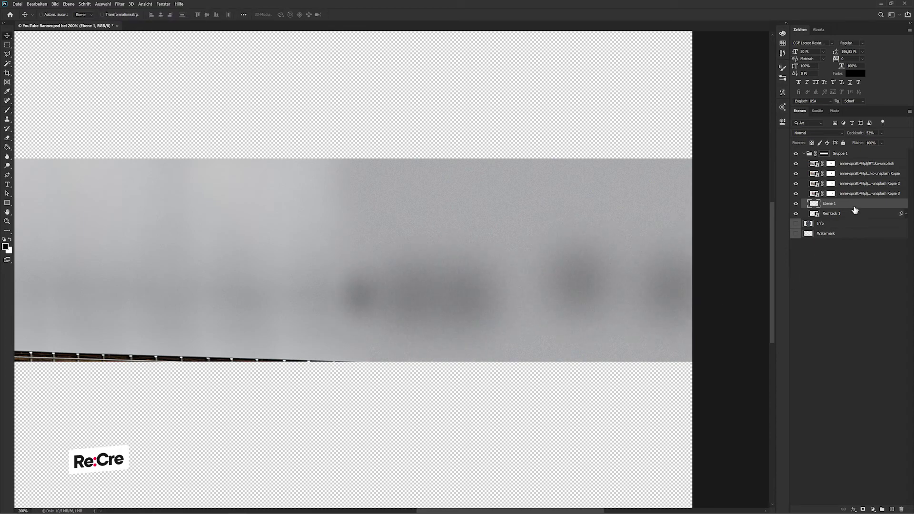
{"action": "key", "text": "2"}
{"action": "key", "text": "5"}
{"action": "left_click_drag", "start_coordinate": [566, 310], "coordinate": [571, 318]}
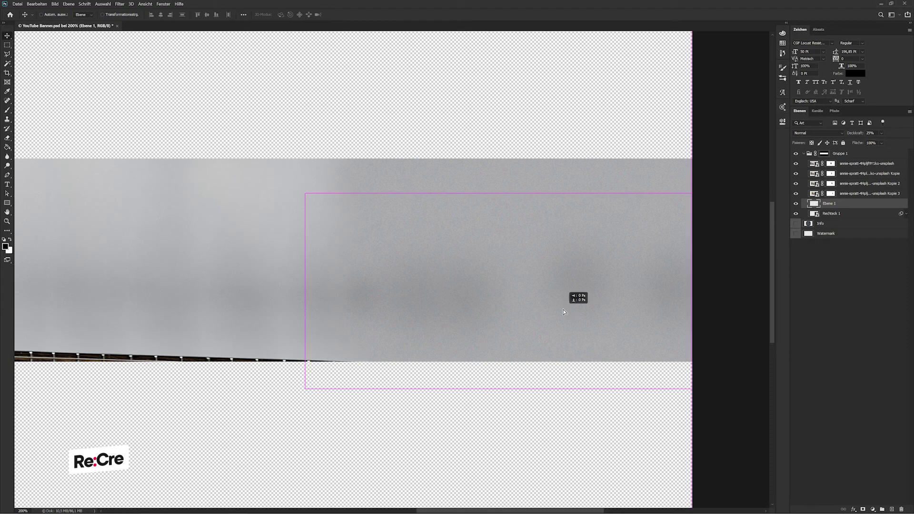
Step: Paint soft white highlights on another new layer, along the band's top, middle and lower right
{"action": "left_click", "coordinate": [891, 509]}
{"action": "key", "text": "b"}
{"action": "key", "text": "x"}
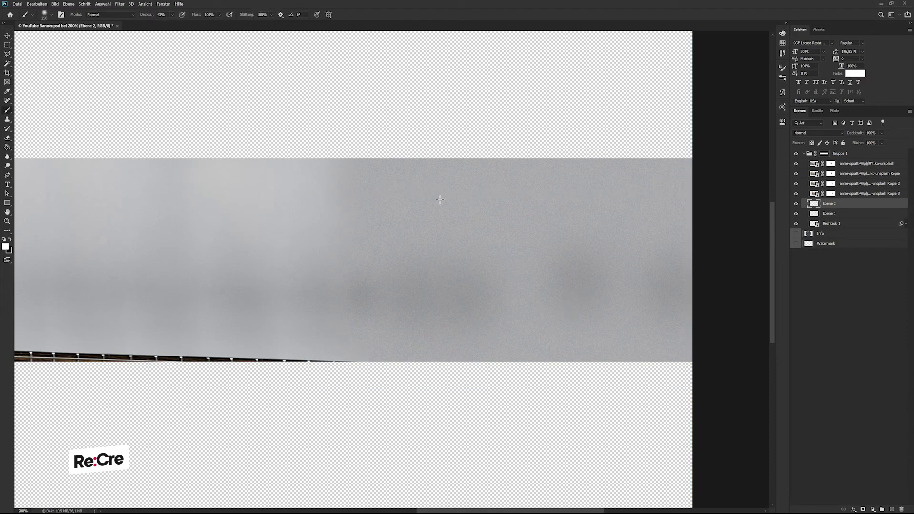
{"action": "left_click", "coordinate": [412, 180]}
{"action": "left_click", "coordinate": [629, 181]}
{"action": "left_click", "coordinate": [596, 340]}
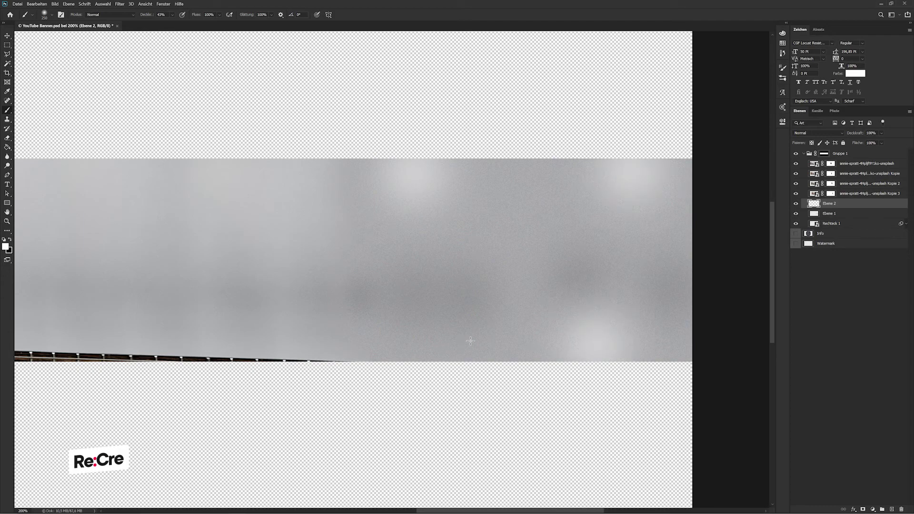
{"action": "left_click", "coordinate": [495, 340]}
{"action": "left_click", "coordinate": [500, 295]}
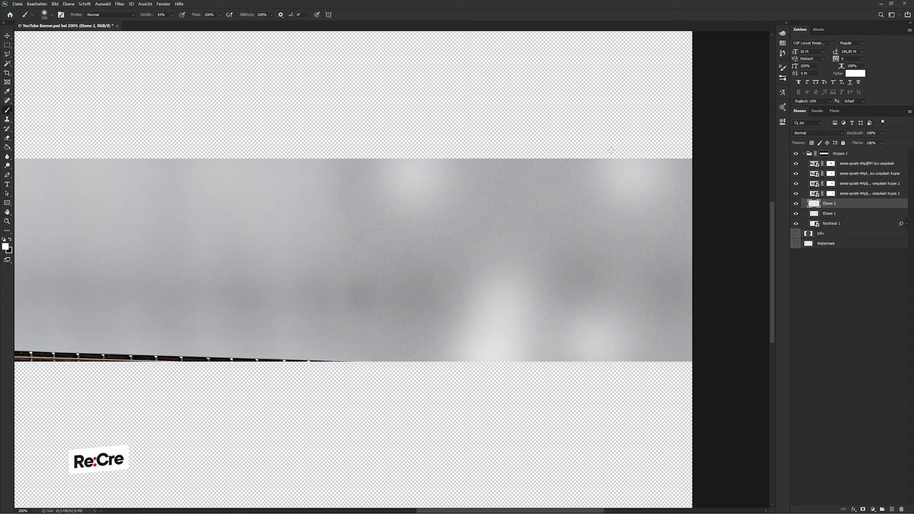
{"action": "left_click", "coordinate": [590, 148]}
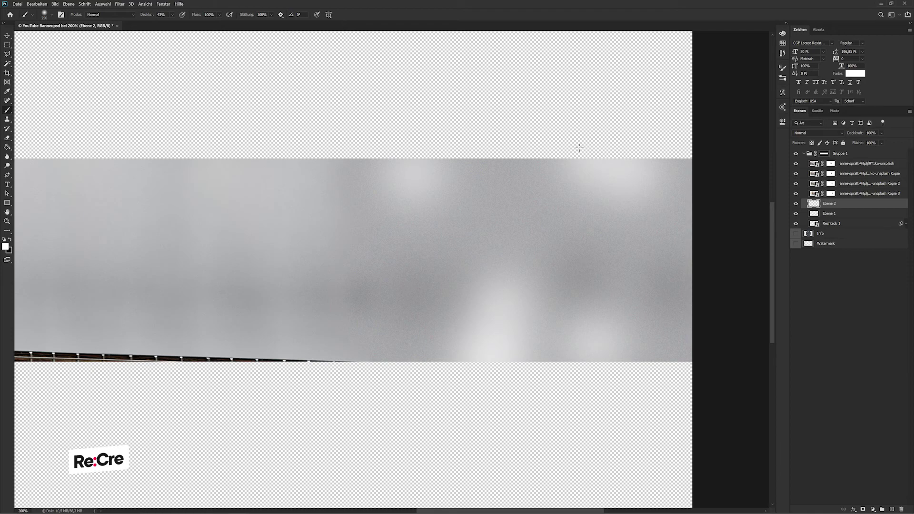
Step: Set the highlight layer to 25% opacity and move Ebene 1 and Ebene 2 above the photo layers
{"action": "key", "text": "v"}
{"action": "key", "text": "5"}
{"action": "key", "text": "ctrl+minus"}
{"action": "key", "text": "ctrl+minus"}
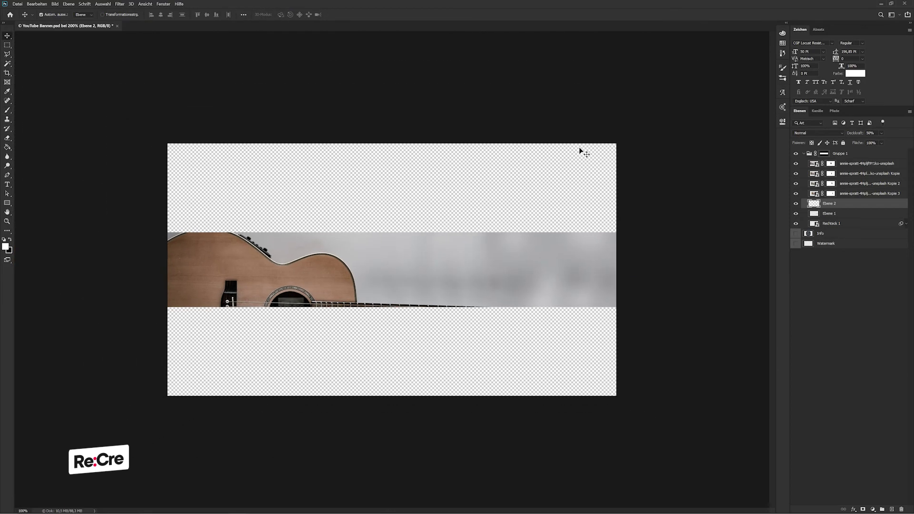
{"action": "key", "text": "2"}
{"action": "key", "text": "5"}
{"action": "key", "text": "ctrl+plus"}
{"action": "key", "text": "ctrl+plus"}
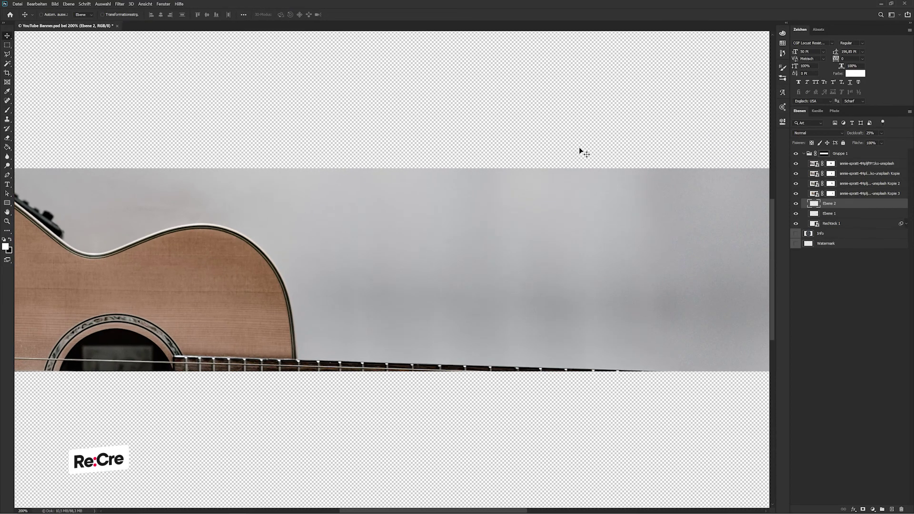
{"action": "left_click_drag", "start_coordinate": [560, 237], "coordinate": [303, 223]}
{"action": "key", "text": "ctrl+1"}
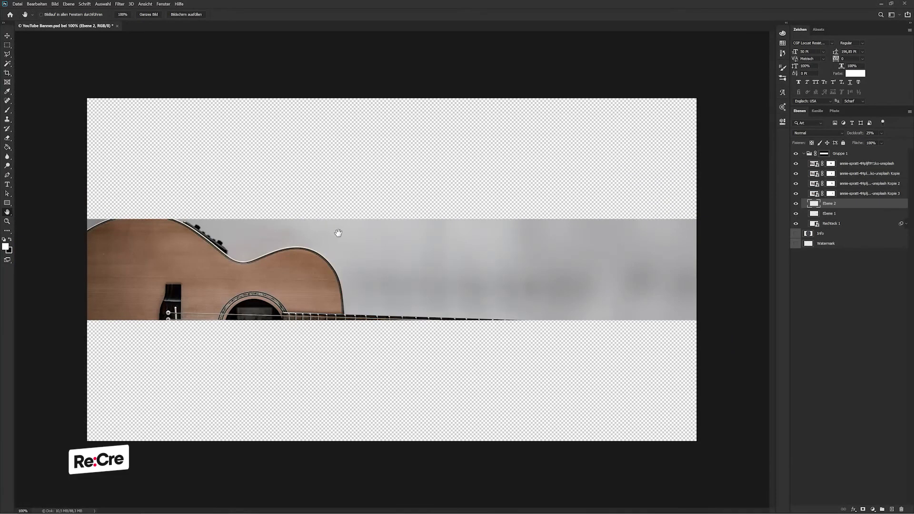
{"action": "key", "text": "b"}
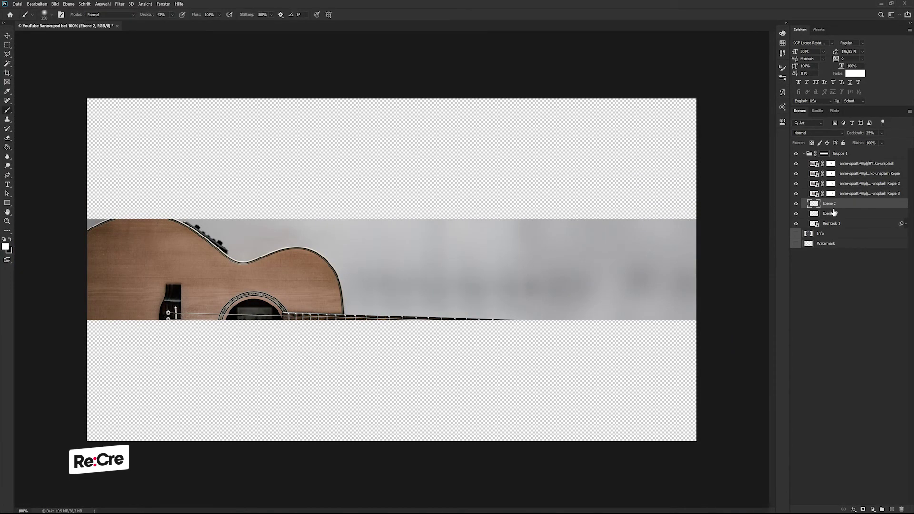
{"action": "left_click_drag", "start_coordinate": [833, 212], "coordinate": [832, 160]}
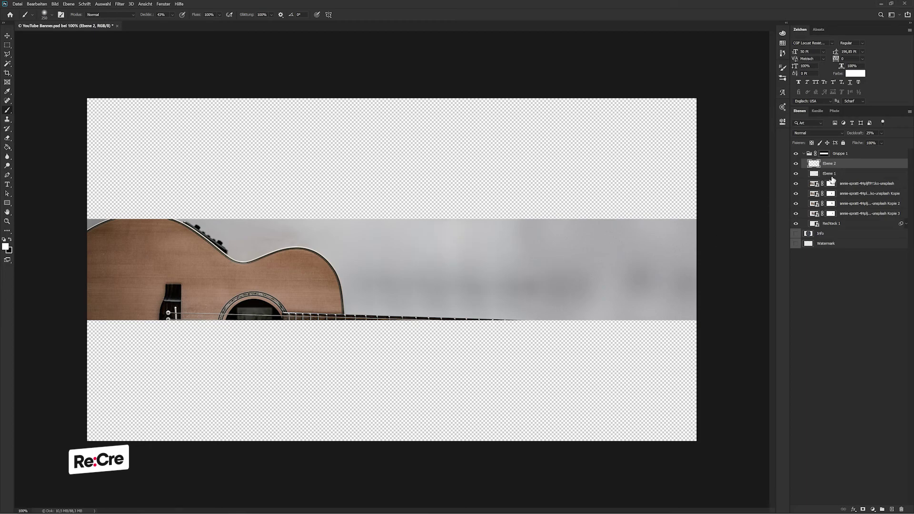
Step: Brush more soft black shading onto Ebene 1 across the middle of the band
{"action": "key", "text": "x"}
{"action": "left_click", "coordinate": [491, 293]}
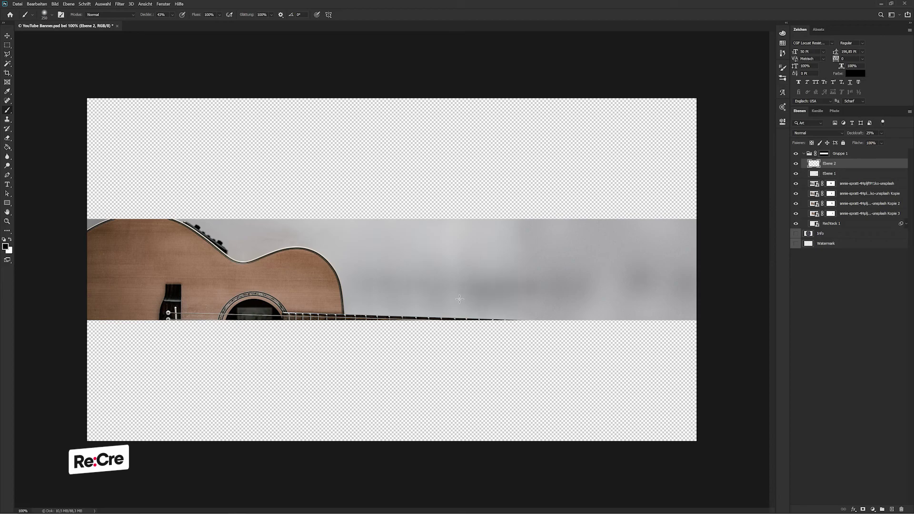
{"action": "left_click", "coordinate": [457, 302]}
{"action": "left_click", "coordinate": [837, 175]}
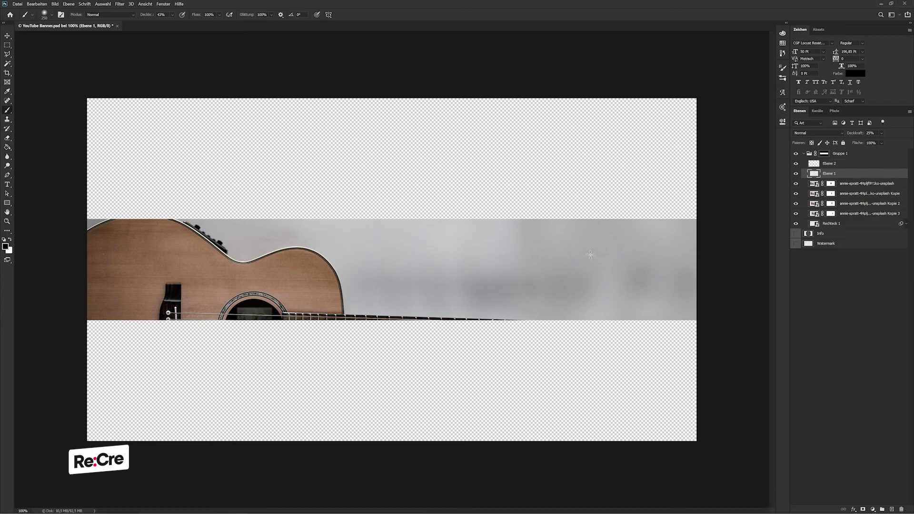
{"action": "left_click", "coordinate": [452, 297]}
{"action": "left_click_drag", "start_coordinate": [456, 288], "coordinate": [447, 305]}
{"action": "left_click", "coordinate": [417, 300]}
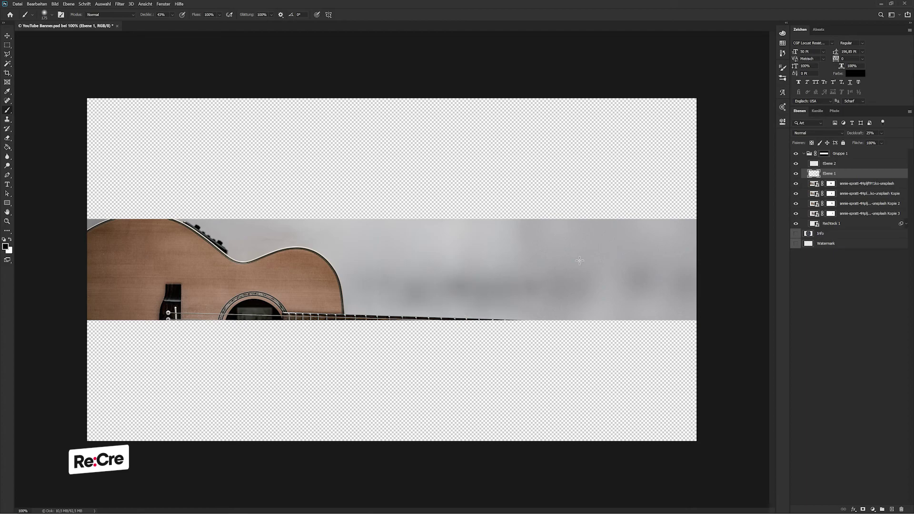
{"action": "key", "text": "v"}
{"action": "key", "text": "ctrl+0"}
{"action": "key", "text": "ctrl+1"}
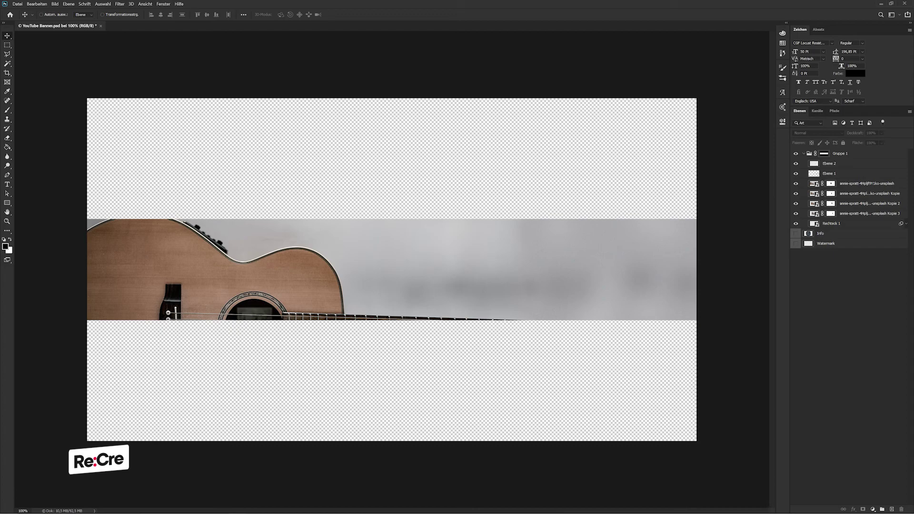
Step: Place the grunge3 texture image onto the banner instead of the dots texture
{"action": "mouse_move", "coordinate": [870, 184]}
{"action": "left_mouse_down"}
{"action": "mouse_move", "coordinate": [430, 279]}
{"action": "mouse_move", "coordinate": [405, 248]}
{"action": "left_mouse_up"}
{"action": "key", "text": "Escape"}
{"action": "left_click_drag", "start_coordinate": [551, 242], "coordinate": [506, 241]}
{"action": "key", "text": "Return"}
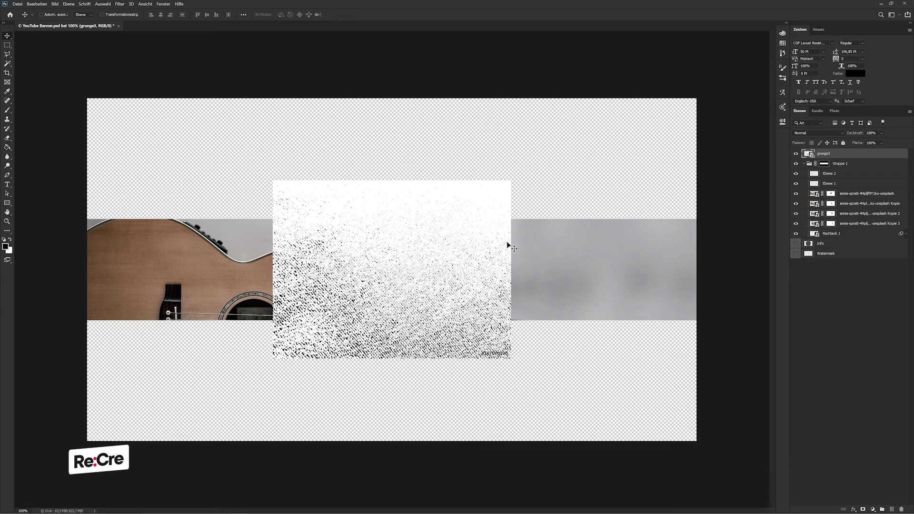
Step: Move grunge3 to the right, enlarge it over the band, and put it inside Gruppe 1
{"action": "left_click_drag", "start_coordinate": [468, 254], "coordinate": [653, 230]}
{"action": "key", "text": "ctrl+t"}
{"action": "left_click_drag", "start_coordinate": [459, 245], "coordinate": [342, 245]}
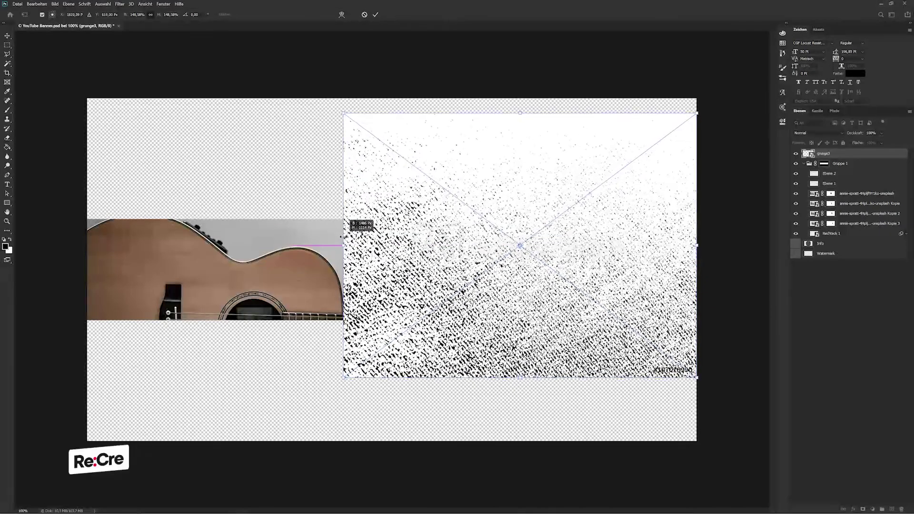
{"action": "key", "text": "Return"}
{"action": "left_click_drag", "start_coordinate": [519, 245], "coordinate": [519, 245]}
{"action": "left_click_drag", "start_coordinate": [837, 155], "coordinate": [830, 164]}
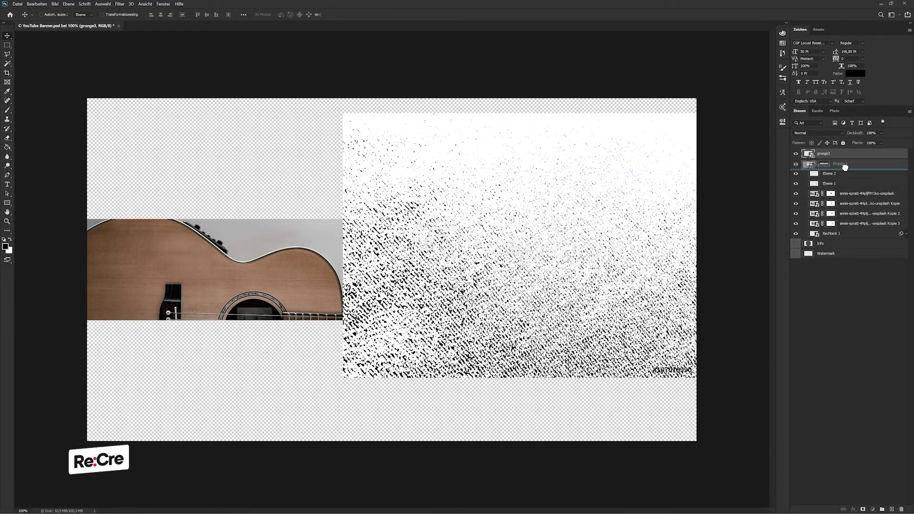
Step: Set the grunge3 layer's blend mode to Dividieren
{"action": "left_click", "coordinate": [813, 135]}
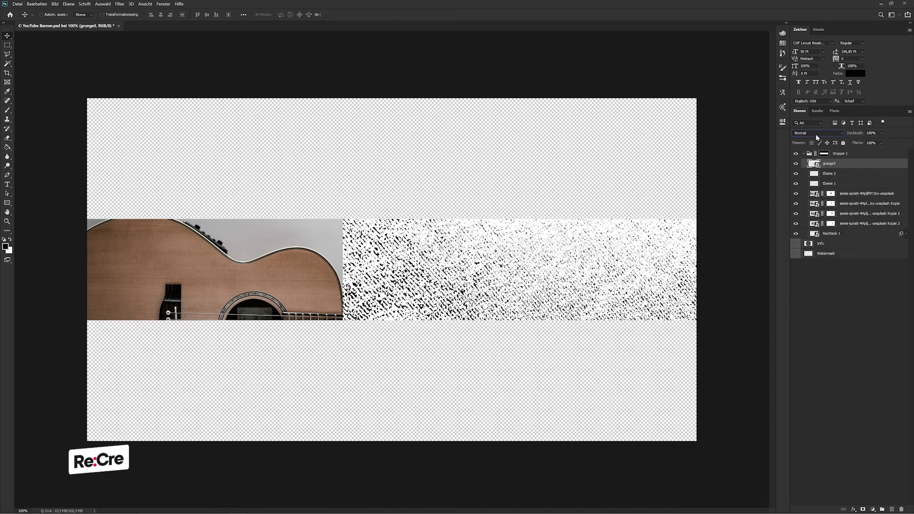
{"action": "scroll", "coordinate": [816, 133], "scroll_direction": "down", "scroll_amount": 3}
{"action": "scroll", "coordinate": [816, 134], "scroll_direction": "down", "scroll_amount": 2}
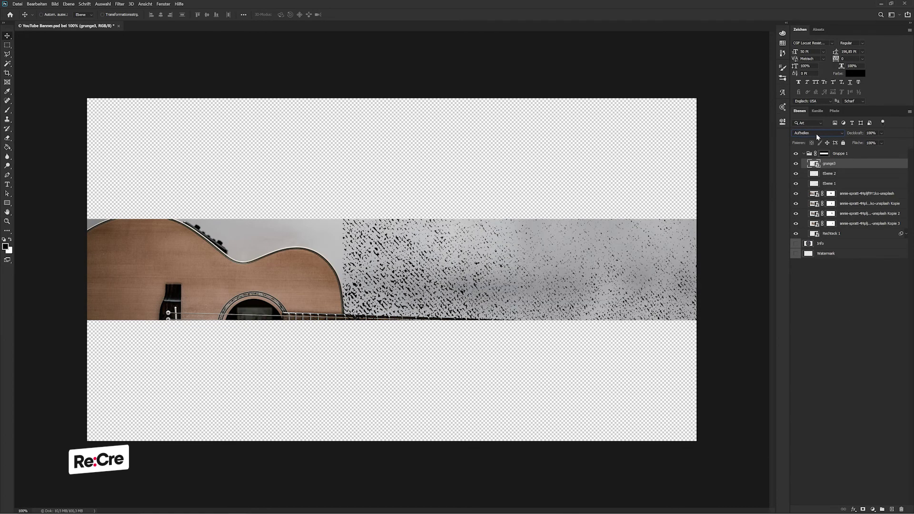
{"action": "scroll", "coordinate": [815, 133], "scroll_direction": "down", "scroll_amount": 3}
{"action": "scroll", "coordinate": [816, 134], "scroll_direction": "down", "scroll_amount": 3}
{"action": "scroll", "coordinate": [815, 133], "scroll_direction": "down", "scroll_amount": 2}
{"action": "scroll", "coordinate": [816, 133], "scroll_direction": "down", "scroll_amount": 3}
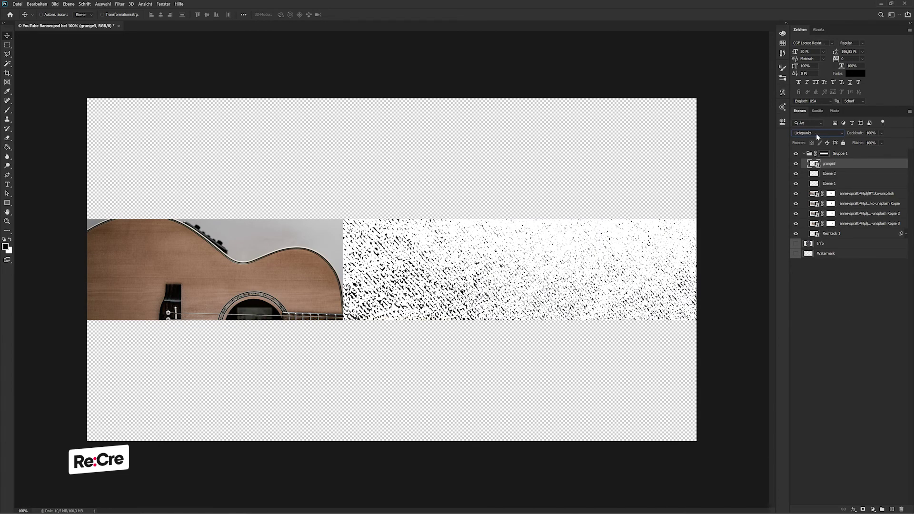
{"action": "scroll", "coordinate": [815, 133], "scroll_direction": "down", "scroll_amount": 3}
{"action": "scroll", "coordinate": [816, 133], "scroll_direction": "down", "scroll_amount": 2}
{"action": "scroll", "coordinate": [815, 133], "scroll_direction": "down", "scroll_amount": 3}
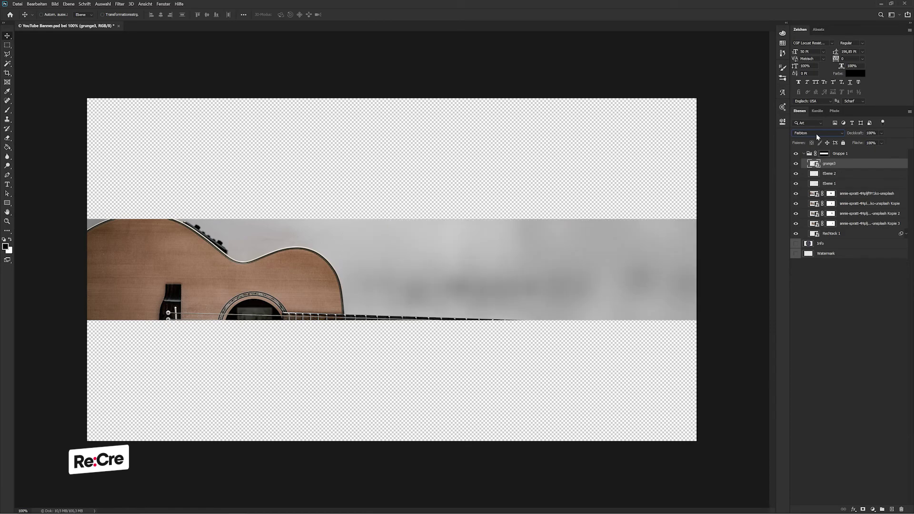
{"action": "scroll", "coordinate": [816, 133], "scroll_direction": "up", "scroll_amount": 1}
Step: Lower grunge3 to 10% opacity, add a layer mask and paint part of it away
{"action": "left_click", "coordinate": [838, 173]}
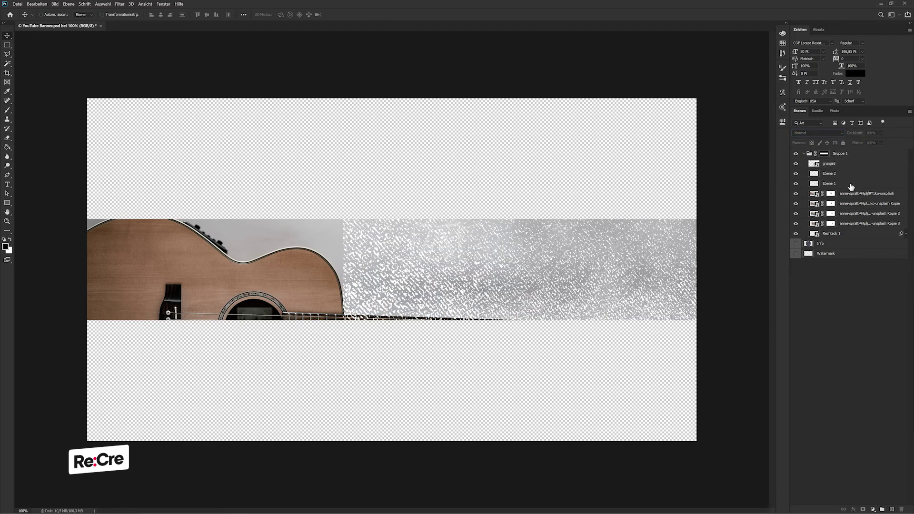
{"action": "left_click", "coordinate": [847, 163]}
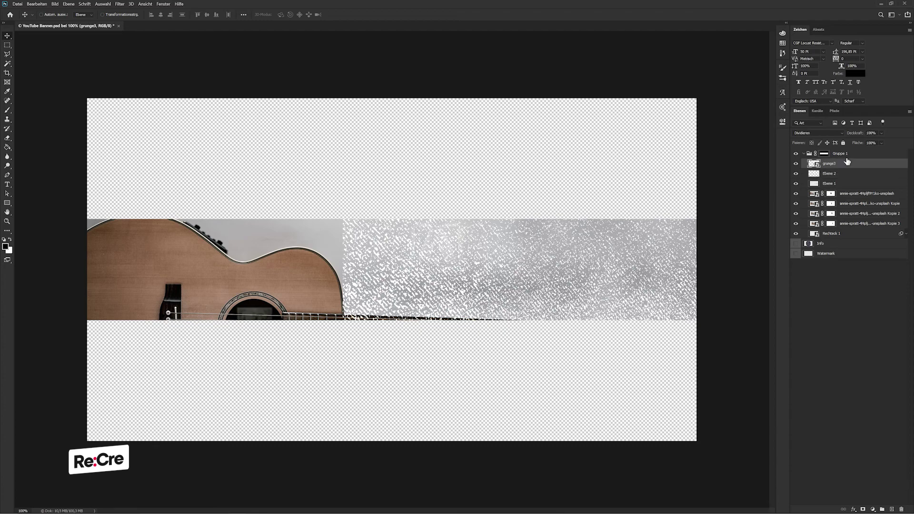
{"action": "key", "text": "1"}
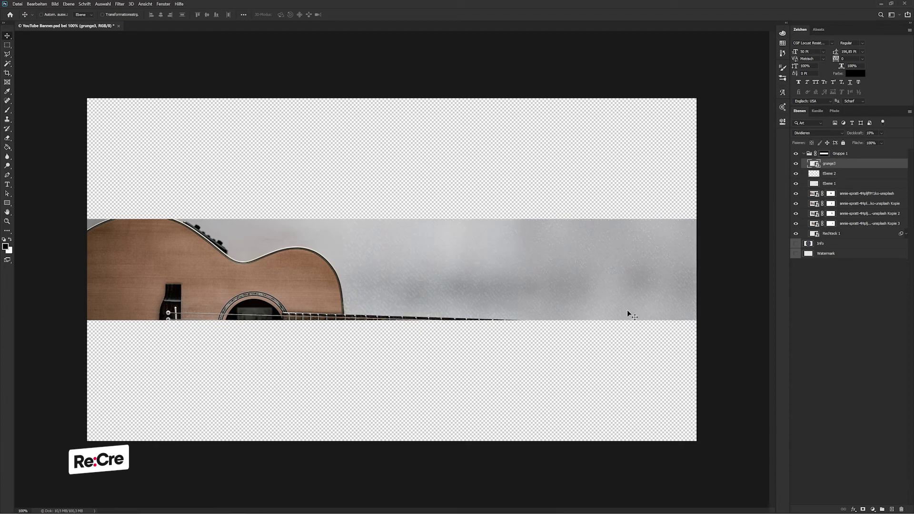
{"action": "left_click_drag", "start_coordinate": [627, 310], "coordinate": [549, 273]}
{"action": "left_click", "coordinate": [862, 509]}
{"action": "key", "text": "b"}
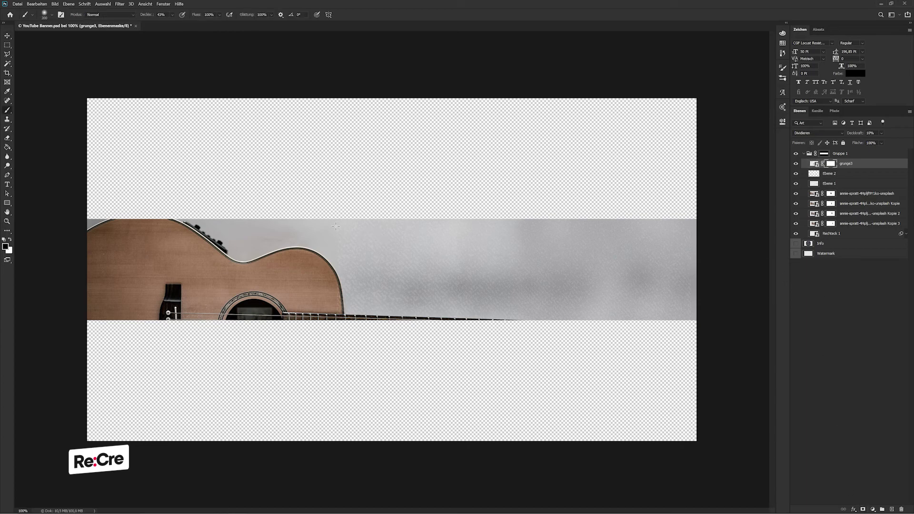
{"action": "left_click_drag", "start_coordinate": [385, 200], "coordinate": [336, 242]}
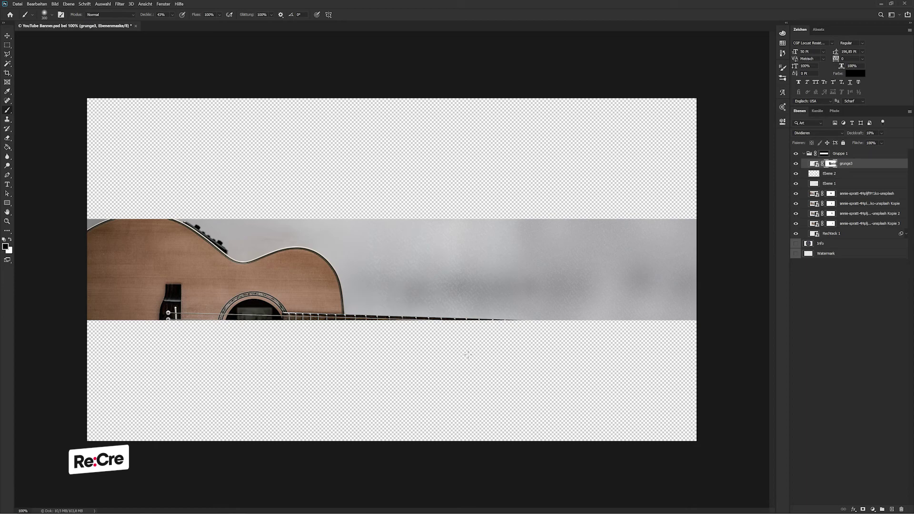
Step: Add the text 'NAME' on the banner and nudge it slightly lower
{"action": "key", "text": "v"}
{"action": "left_click", "coordinate": [855, 319]}
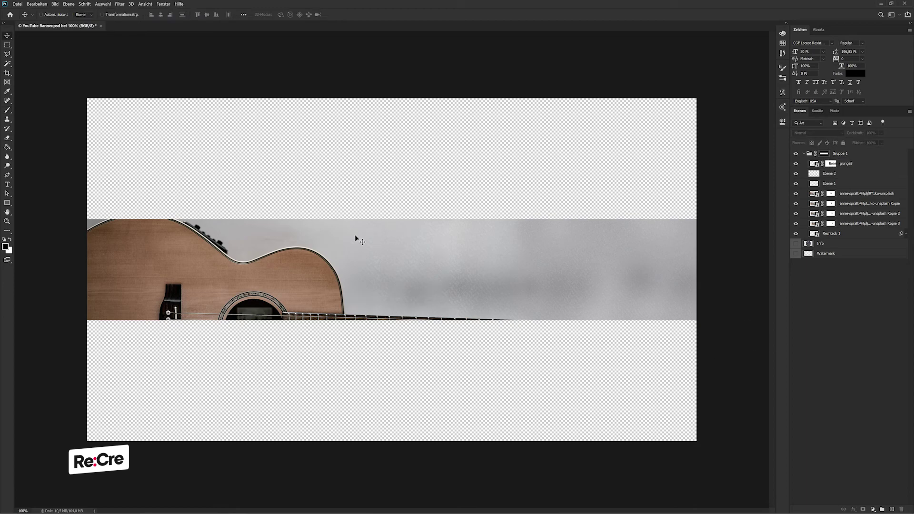
{"action": "left_click", "coordinate": [7, 184]}
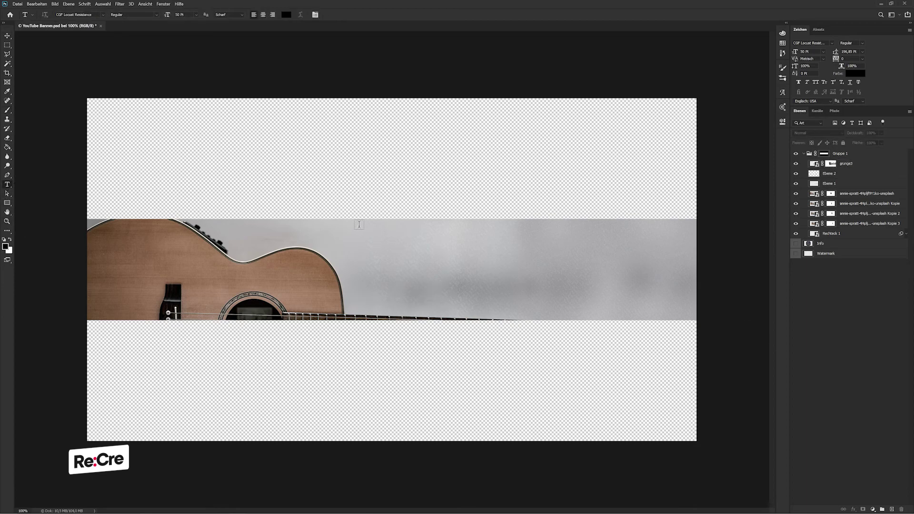
{"action": "left_click", "coordinate": [420, 265]}
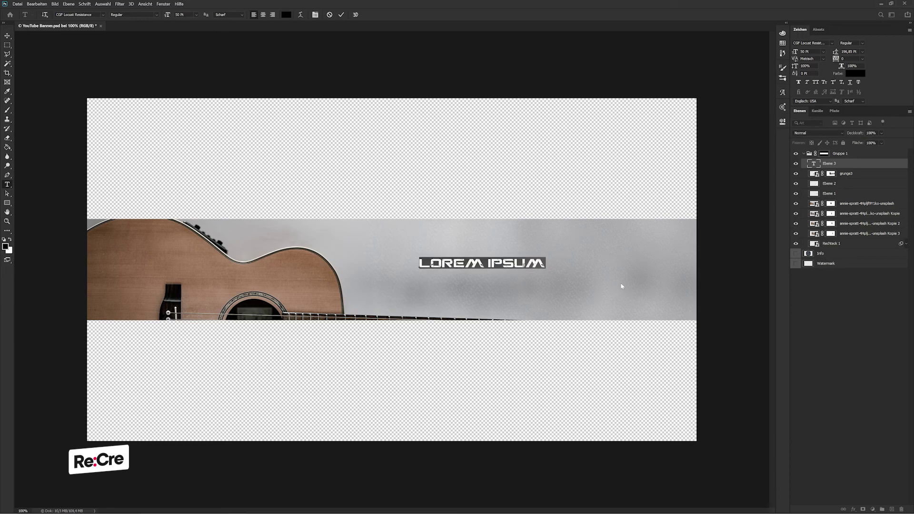
{"action": "type", "text": "NAME"}
{"action": "left_click", "coordinate": [7, 36]}
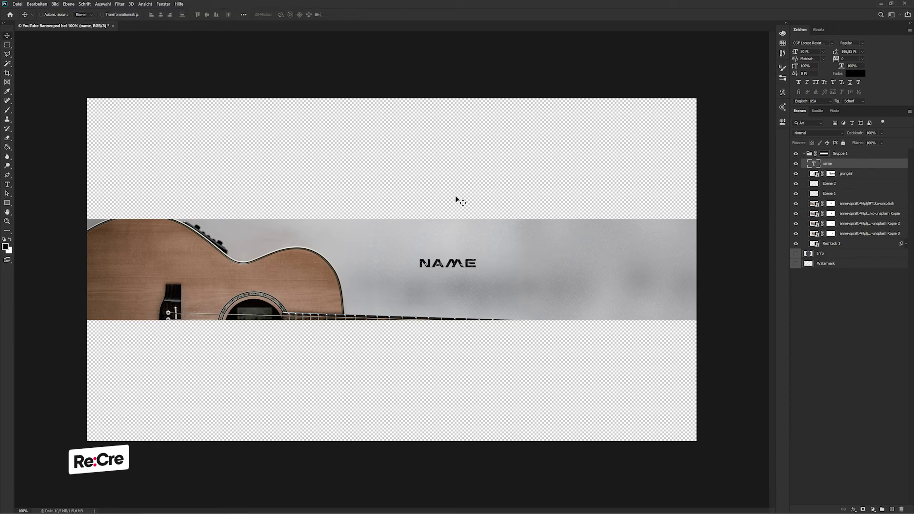
{"action": "left_click_drag", "start_coordinate": [459, 198], "coordinate": [460, 205]}
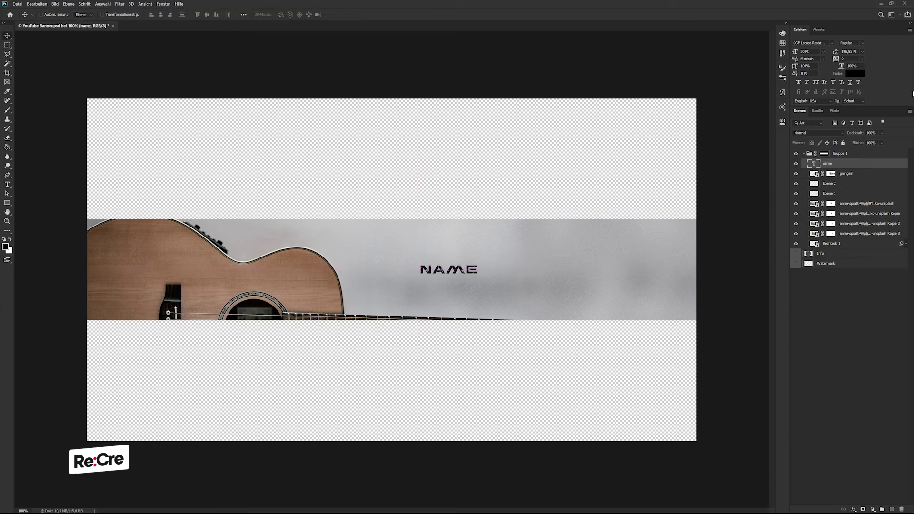
Step: Set NAME to the Boulevard Saint script font at 200 pt and reposition it
{"action": "left_click", "coordinate": [831, 43]}
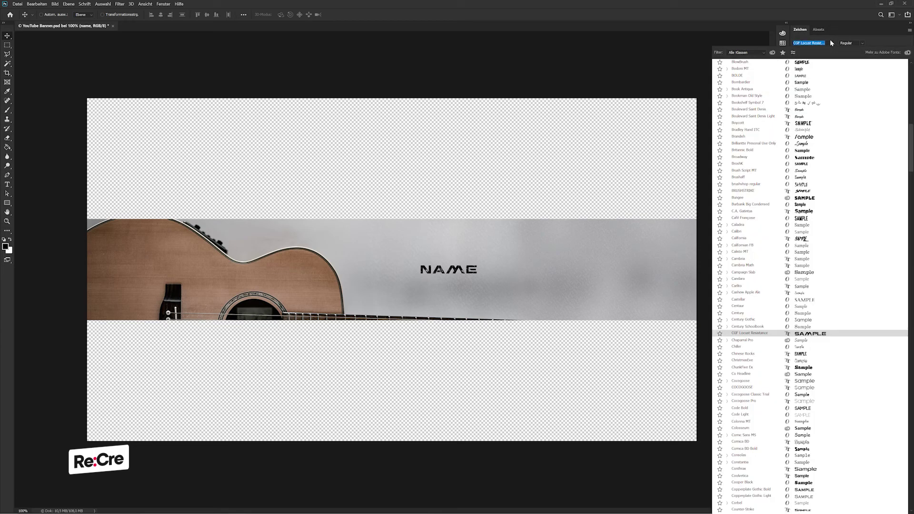
{"action": "left_click", "coordinate": [805, 116]}
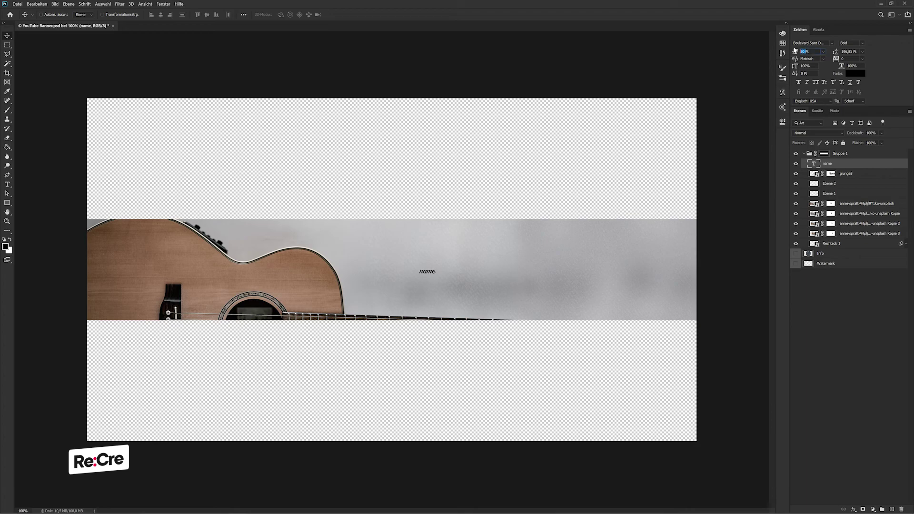
{"action": "type", "text": "200"}
{"action": "key", "text": "Return"}
{"action": "left_click_drag", "start_coordinate": [493, 259], "coordinate": [482, 299]}
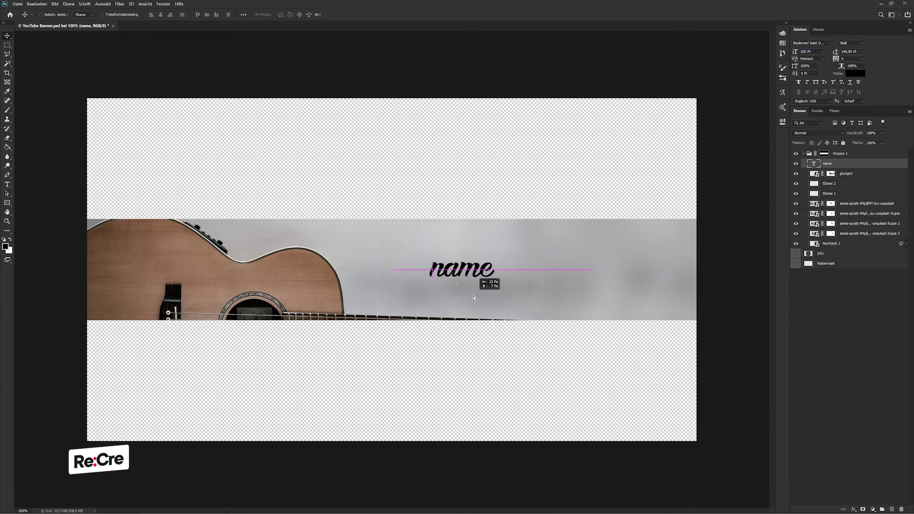
{"action": "left_click_drag", "start_coordinate": [482, 300], "coordinate": [434, 312]}
Step: Select the four guitar photo layers, grunge3 texture and banner background layers together
{"action": "left_click", "coordinate": [852, 205]}
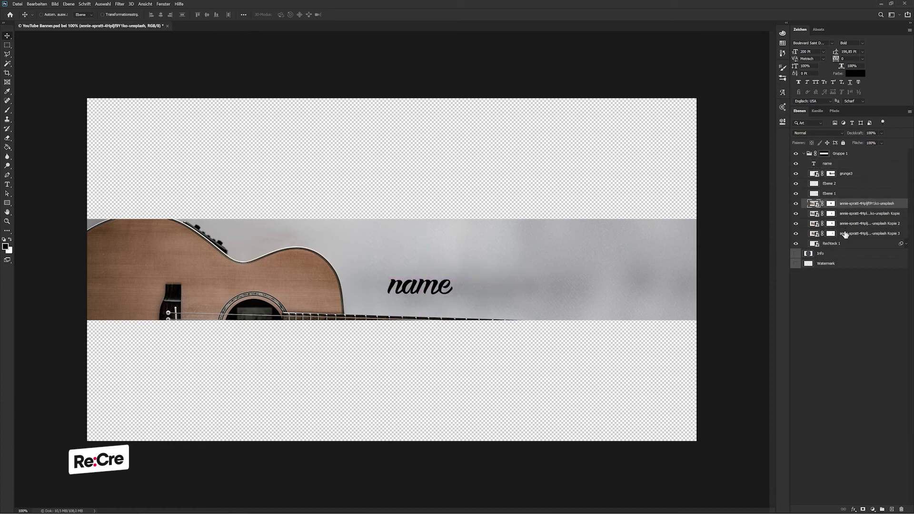
{"action": "left_click", "coordinate": [844, 236], "text": "shift"}
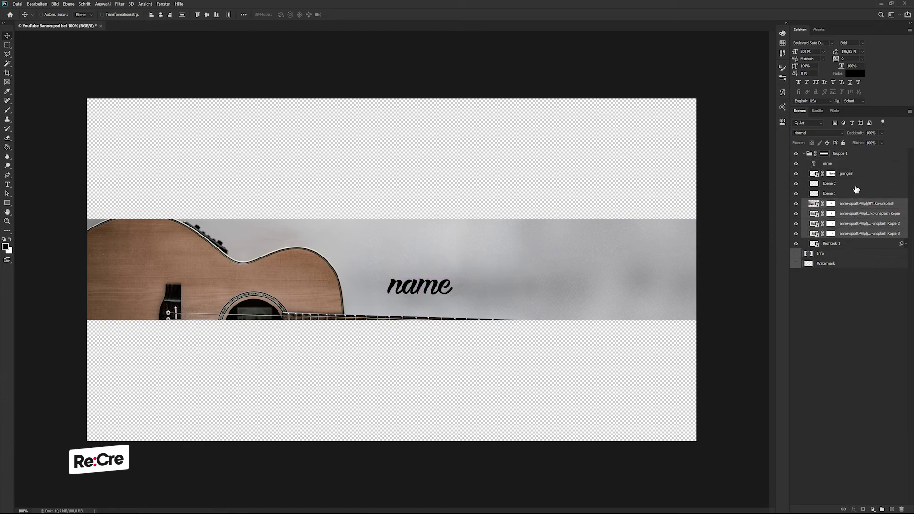
{"action": "left_click", "coordinate": [855, 175]}
{"action": "left_click", "coordinate": [850, 243], "text": "shift"}
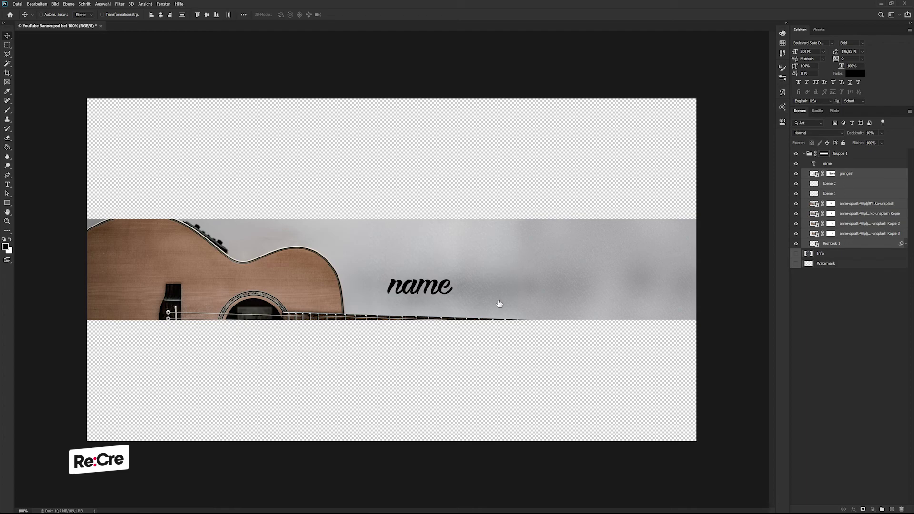
Step: Centre the name text on the whole canvas with the Move tool's align options
{"action": "left_click_drag", "start_coordinate": [496, 306], "coordinate": [524, 286]}
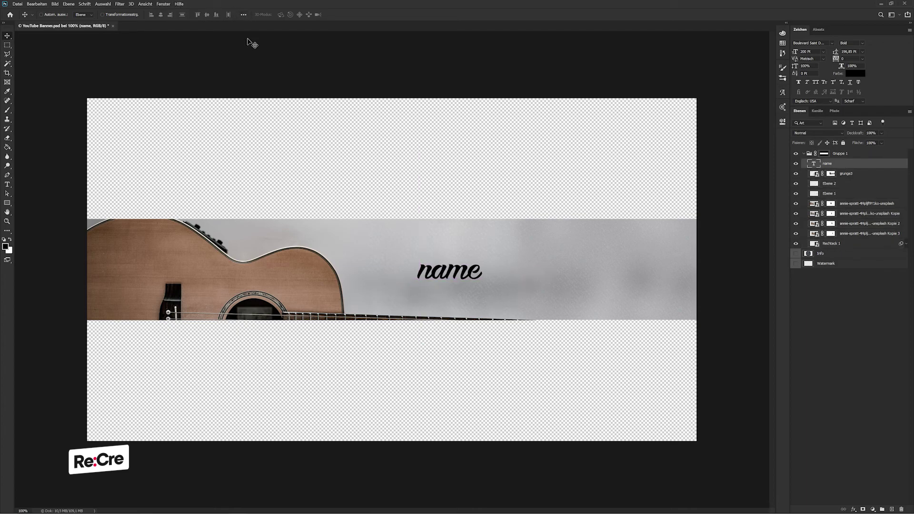
{"action": "left_click", "coordinate": [244, 15]}
{"action": "left_click", "coordinate": [261, 78]}
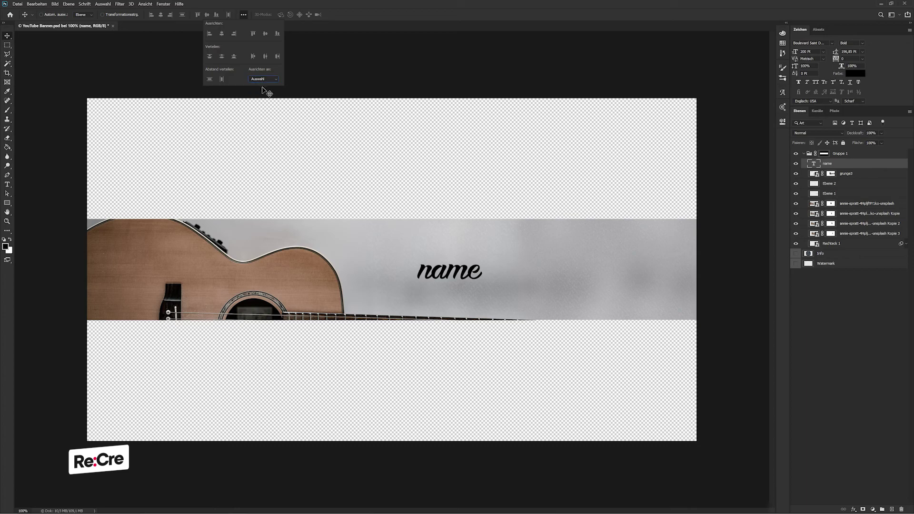
{"action": "left_click", "coordinate": [243, 14]}
{"action": "left_click", "coordinate": [260, 78]}
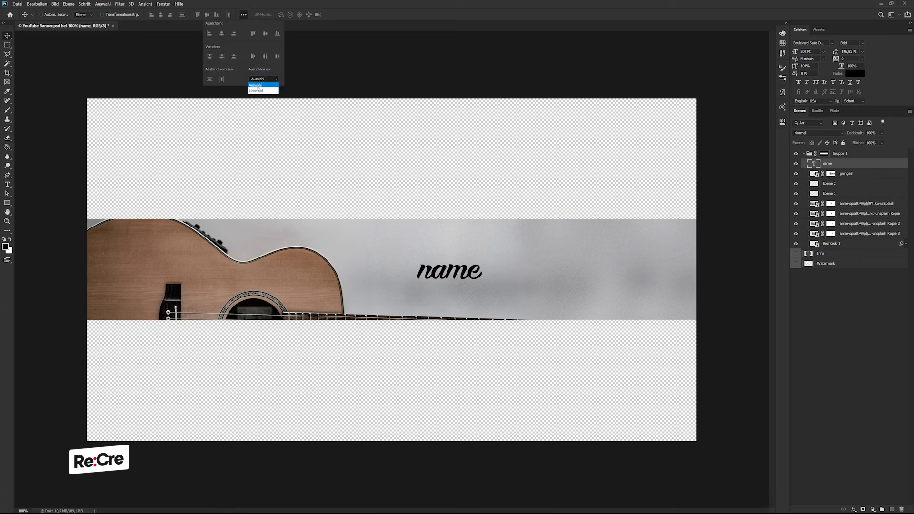
{"action": "left_click", "coordinate": [260, 89]}
{"action": "left_click", "coordinate": [265, 33]}
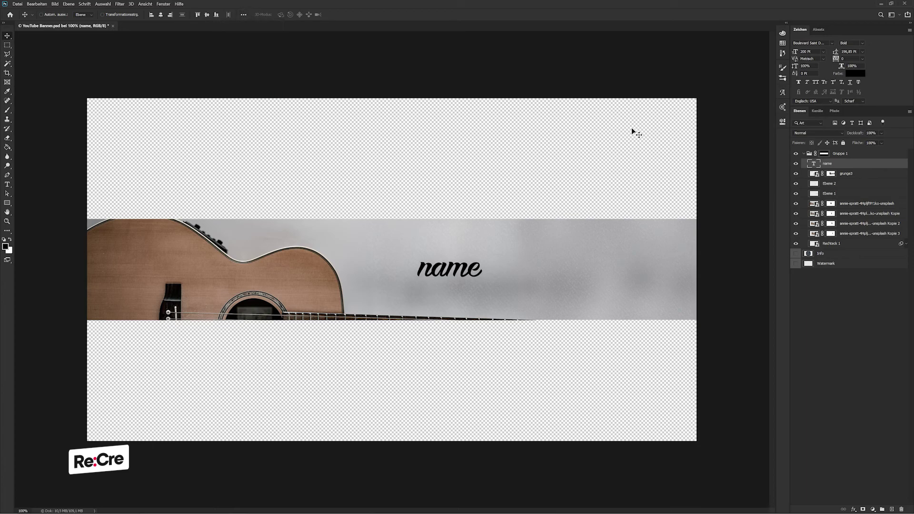
Step: Duplicate the title text below it and change the copy to 'playin guitar'
{"action": "mouse_move", "coordinate": [436, 289]}
{"action": "left_mouse_down"}
{"action": "mouse_move", "coordinate": [451, 320]}
{"action": "mouse_move", "coordinate": [446, 312]}
{"action": "left_mouse_up"}
{"action": "double_click", "coordinate": [813, 164]}
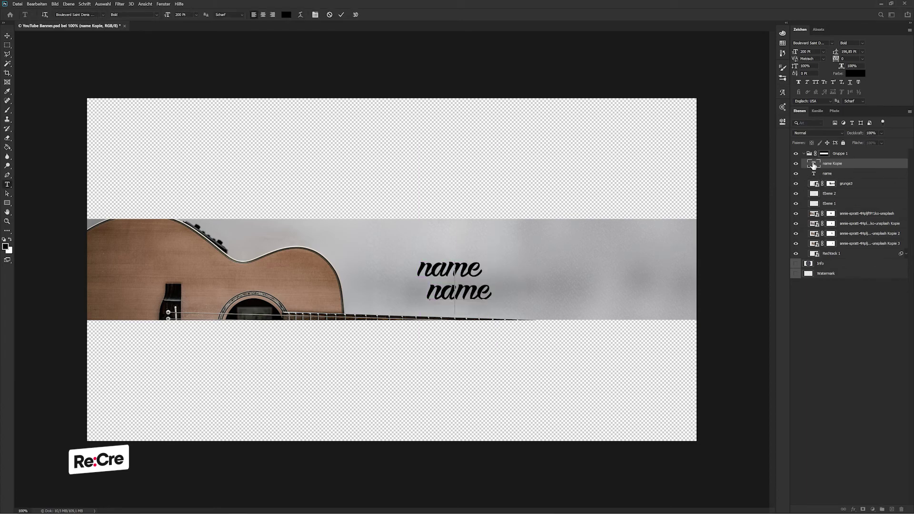
{"action": "type", "text": "PLAYING"}
{"action": "key", "text": "ctrl+a"}
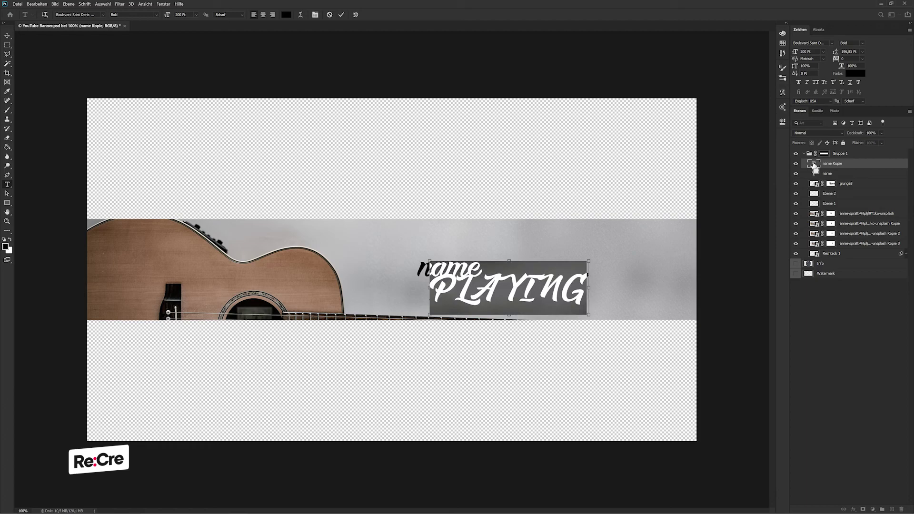
{"action": "type", "text": "playin"}
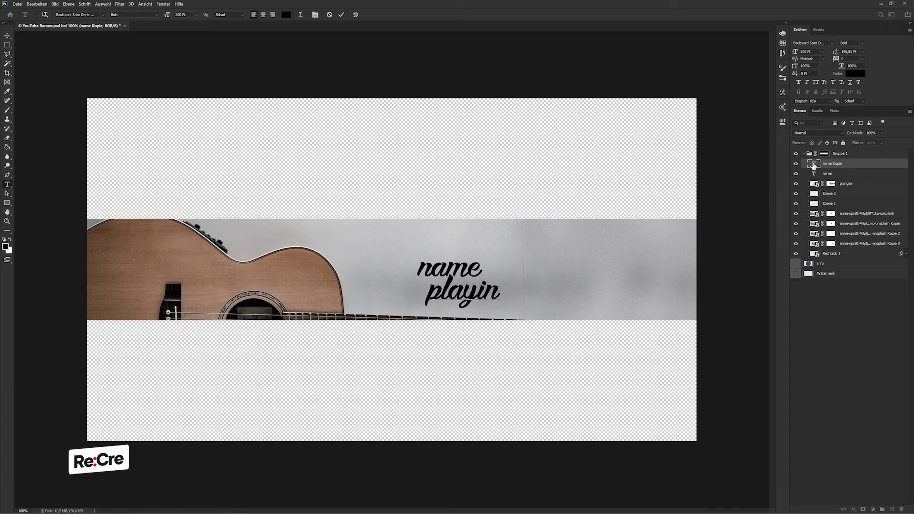
{"action": "type", "text": " guitar"}
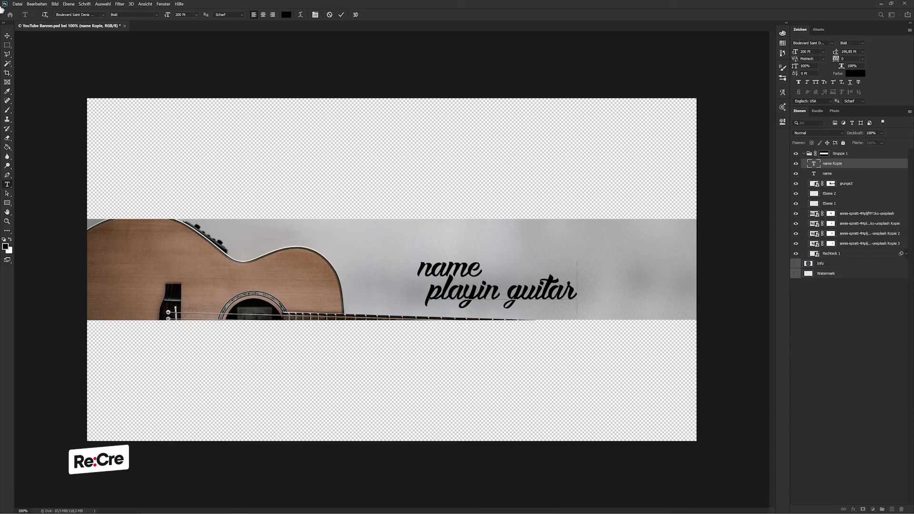
{"action": "left_click", "coordinate": [7, 35]}
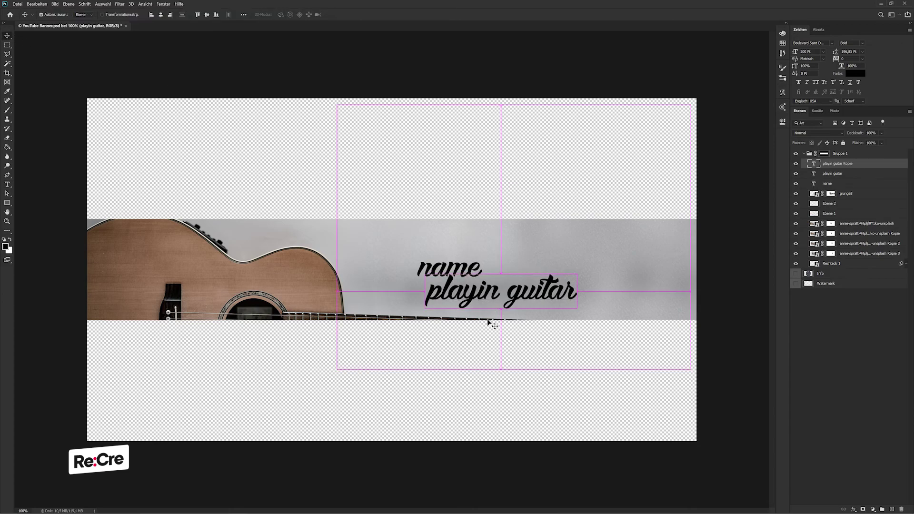
Step: Duplicate 'playin guitar' below it and change the copy to 'all day'
{"action": "left_click_drag", "start_coordinate": [489, 320], "coordinate": [570, 342]}
{"action": "double_click", "coordinate": [813, 164]}
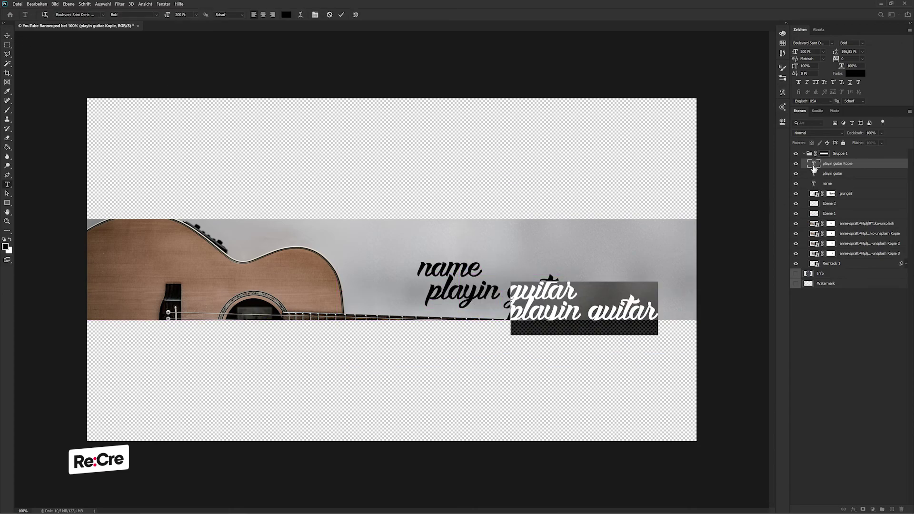
{"action": "type", "text": "all day"}
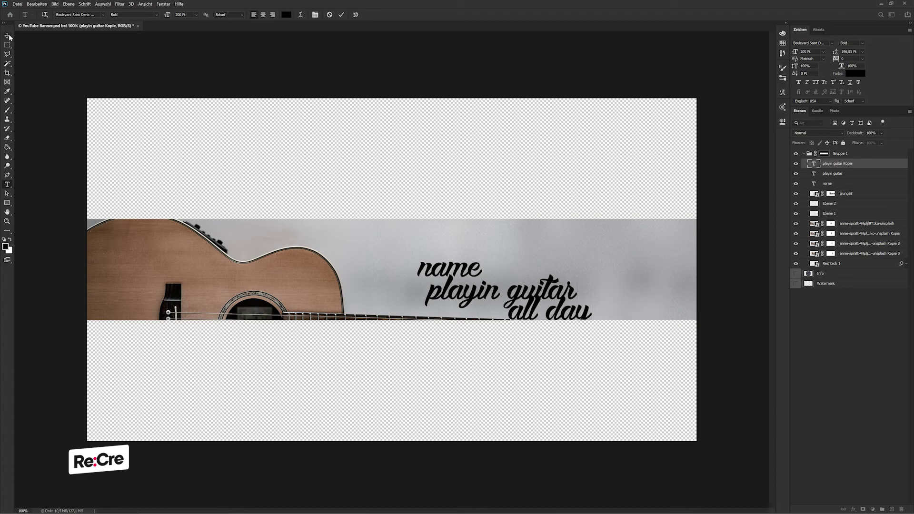
{"action": "left_click", "coordinate": [9, 36]}
Step: Size the title to 300 pt and both smaller lines to 75 pt, repositioning them
{"action": "left_click", "coordinate": [840, 184]}
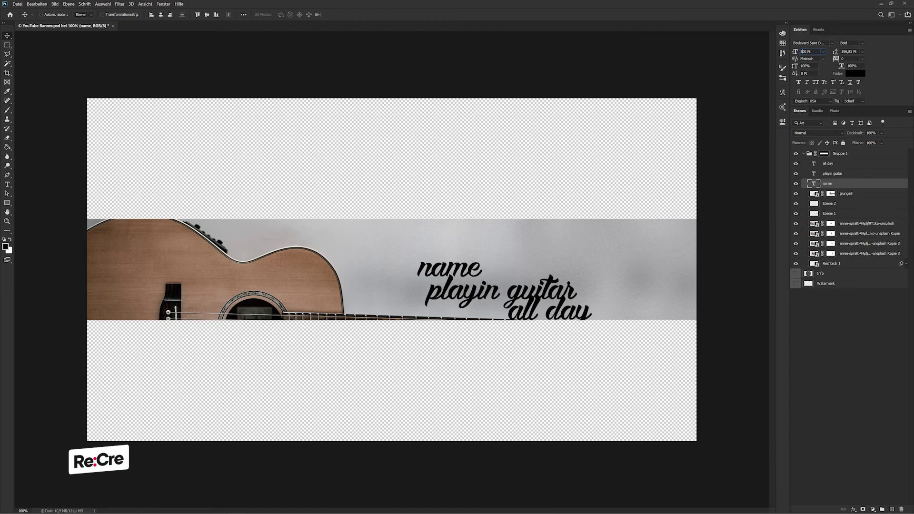
{"action": "key", "text": "Return"}
{"action": "left_click", "coordinate": [840, 174]}
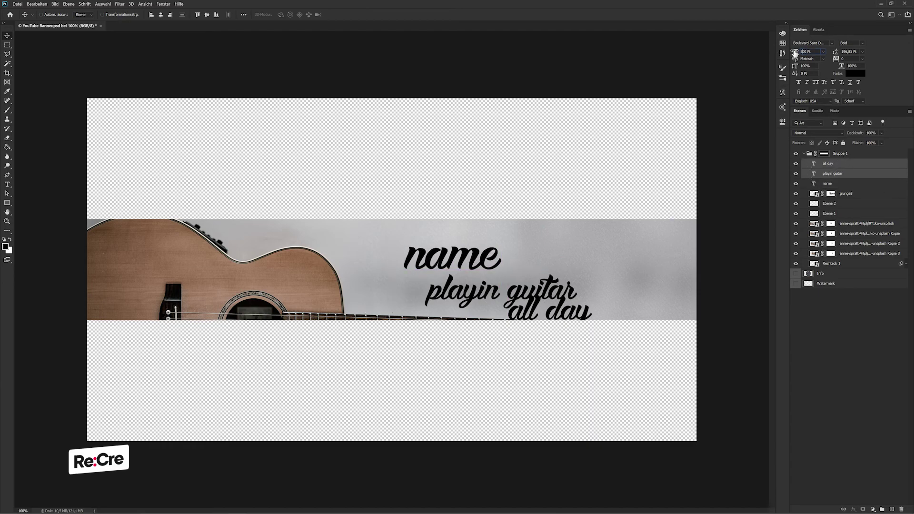
{"action": "key", "text": "Return"}
{"action": "left_click_drag", "start_coordinate": [476, 281], "coordinate": [458, 285]}
{"action": "type", "text": "75"}
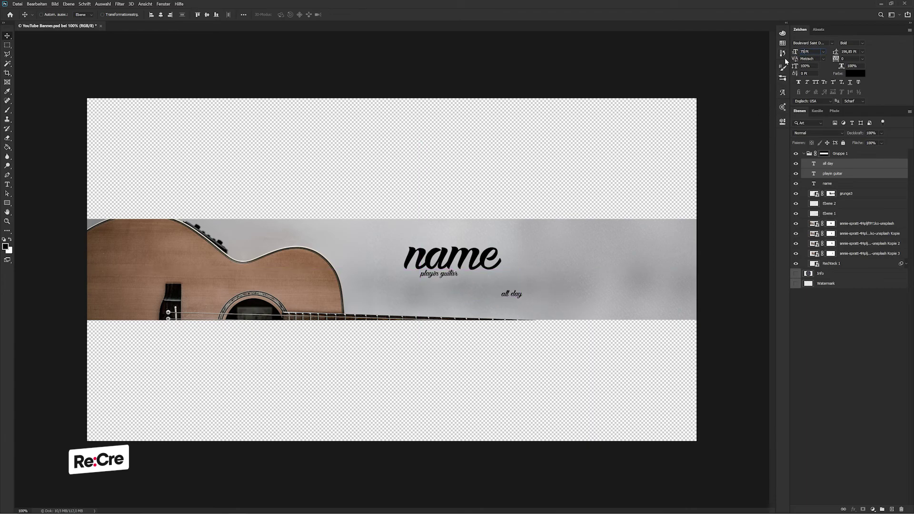
{"action": "key", "text": "Return"}
{"action": "left_click_drag", "start_coordinate": [565, 203], "coordinate": [581, 226]}
Step: Place 'all day' under 'playin guitar' and move both lines beside the title
{"action": "left_click", "coordinate": [827, 163]}
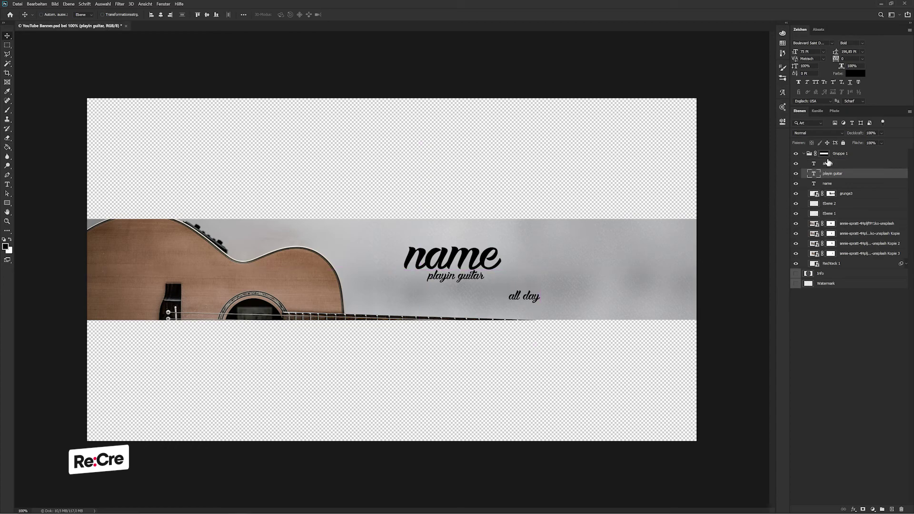
{"action": "left_click_drag", "start_coordinate": [614, 291], "coordinate": [549, 279]}
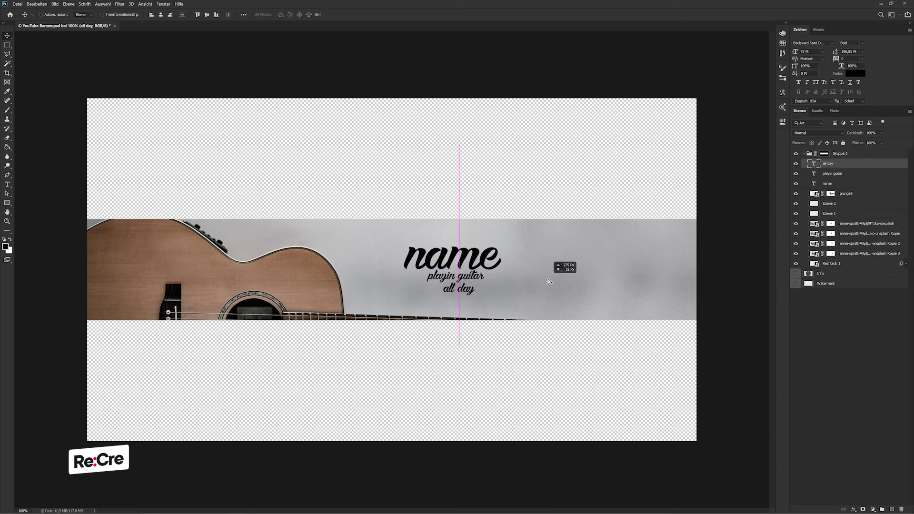
{"action": "left_click_drag", "start_coordinate": [591, 253], "coordinate": [574, 257]}
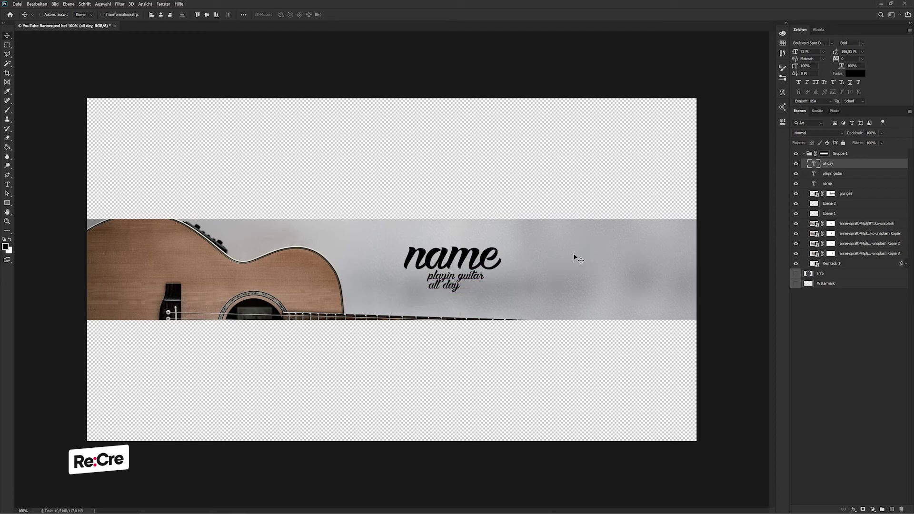
{"action": "key", "text": "Up"}
{"action": "key", "text": "Up"}
{"action": "key", "text": "Left"}
{"action": "key", "text": "Left"}
{"action": "left_click", "coordinate": [832, 173], "text": "shift"}
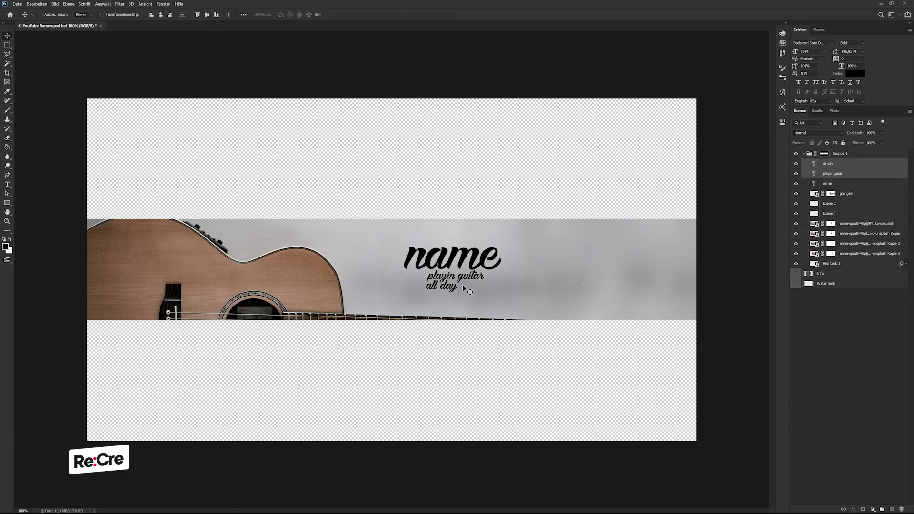
{"action": "mouse_move", "coordinate": [465, 289]}
{"action": "left_mouse_down"}
{"action": "mouse_move", "coordinate": [546, 267]}
{"action": "mouse_move", "coordinate": [454, 290]}
{"action": "left_mouse_up"}
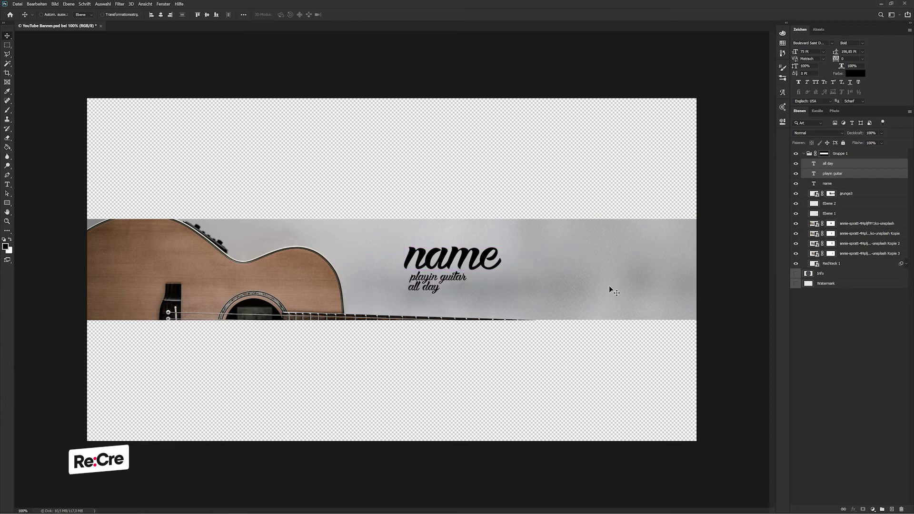
Step: Retype the title as 'Name' and move it about 151 px left
{"action": "left_click", "coordinate": [820, 185]}
{"action": "double_click", "coordinate": [813, 183]}
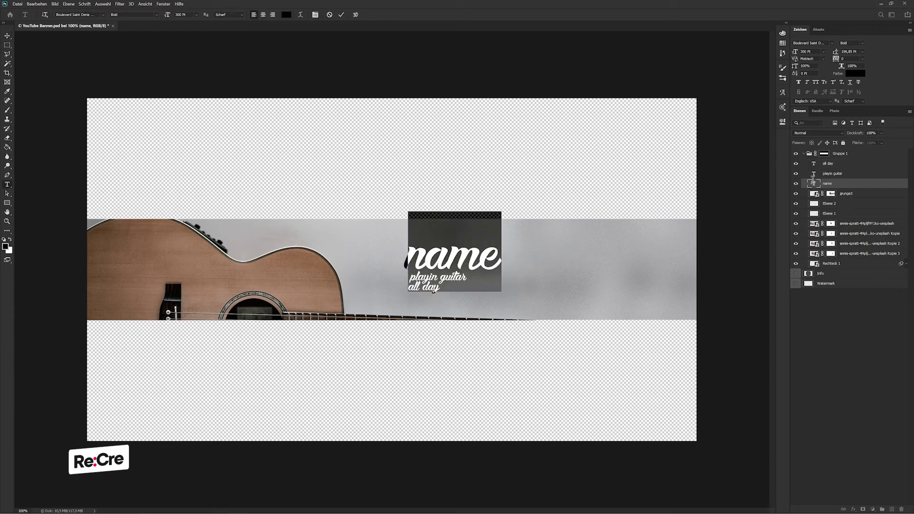
{"action": "type", "text": "Name"}
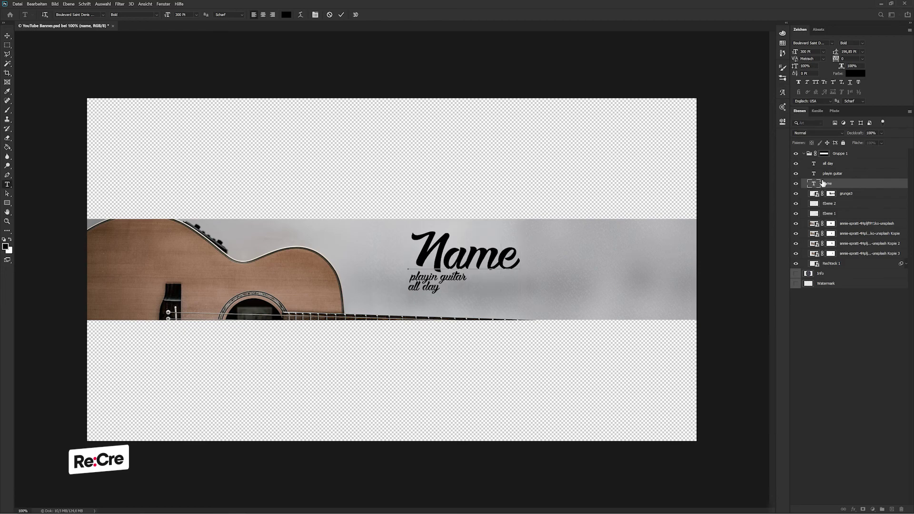
{"action": "key", "text": "ctrl+Return"}
{"action": "key", "text": "v"}
{"action": "mouse_move", "coordinate": [710, 236]}
{"action": "left_mouse_down"}
{"action": "mouse_move", "coordinate": [639, 236]}
{"action": "mouse_move", "coordinate": [651, 234]}
{"action": "left_mouse_up"}
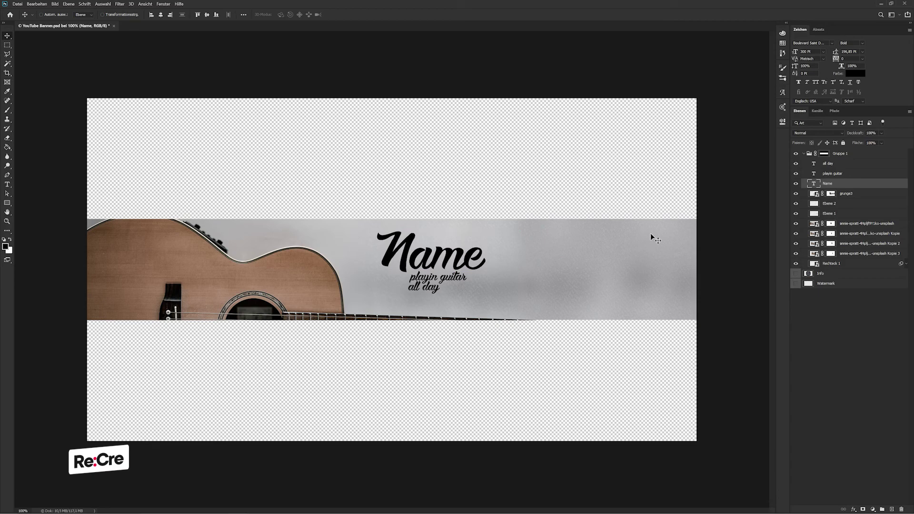
Step: Group the three text layers and nudge the group right and down
{"action": "left_click", "coordinate": [828, 164]}
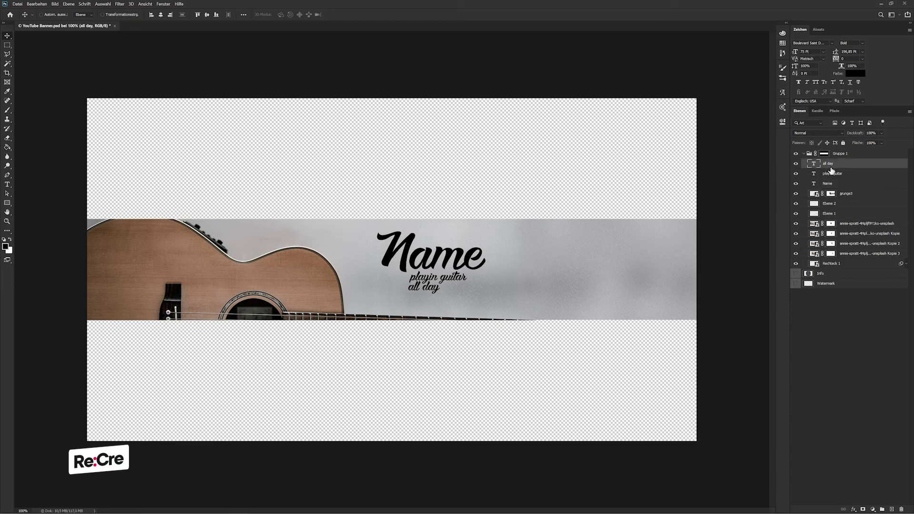
{"action": "left_click", "coordinate": [834, 184], "text": "shift"}
{"action": "key", "text": "ctrl+g"}
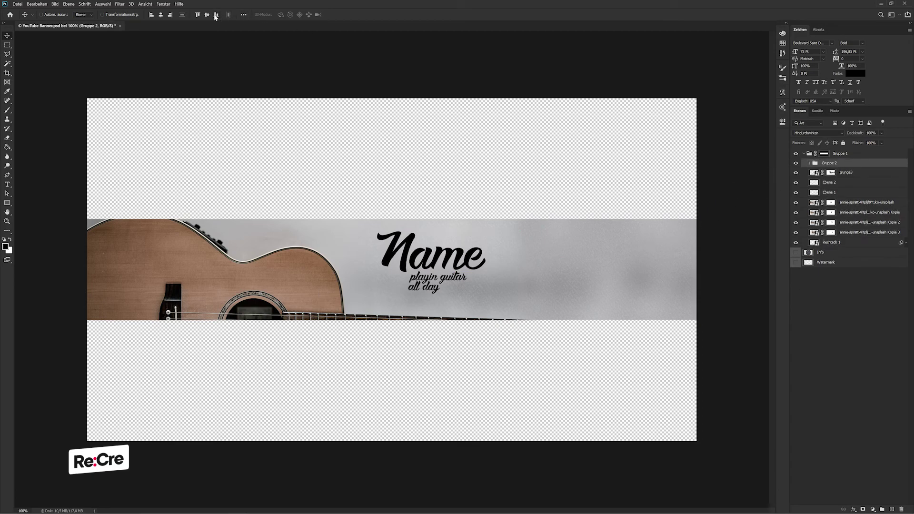
{"action": "key", "text": "shift+Down"}
{"action": "key", "text": "shift+Right"}
{"action": "key", "text": "shift+Right"}
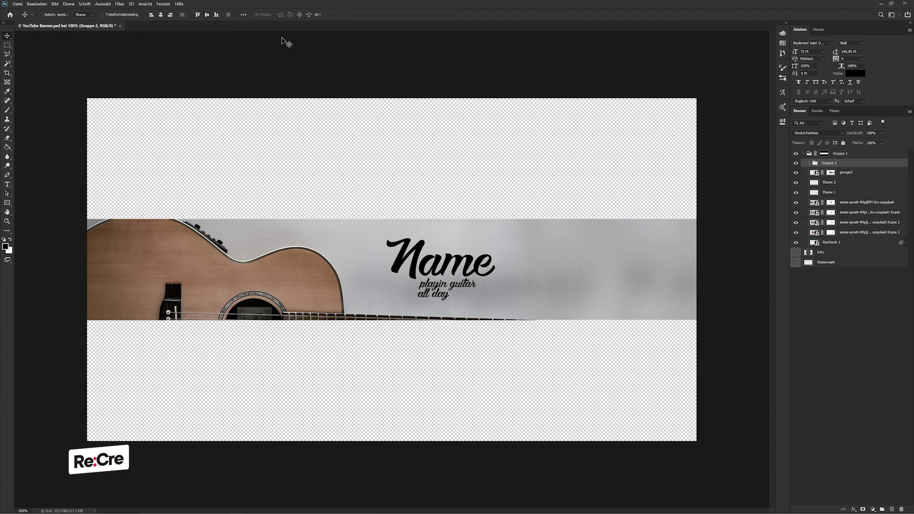
{"action": "key", "text": "shift+Right"}
{"action": "key", "text": "shift+Right"}
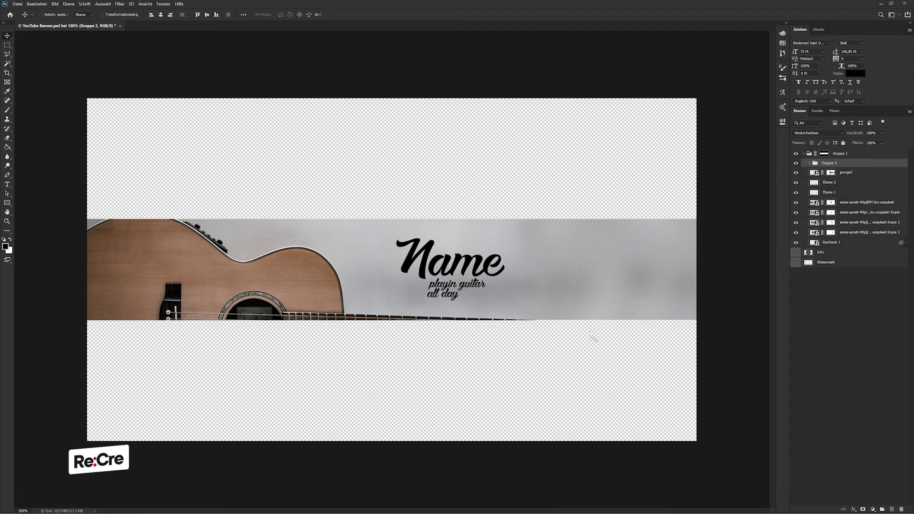
Step: Flip the smoke image horizontally, place it on the right of the strip, and use Screen blending
{"action": "left_click", "coordinate": [37, 4]}
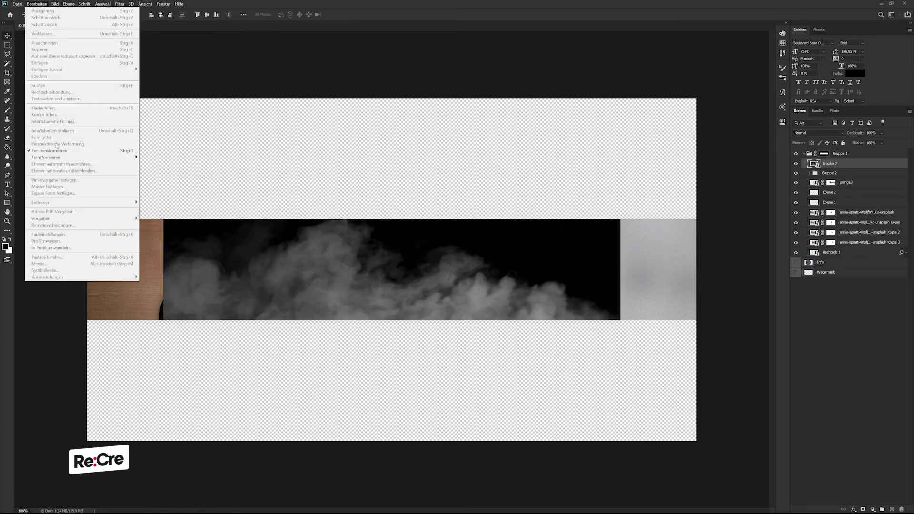
{"action": "mouse_move", "coordinate": [64, 156]}
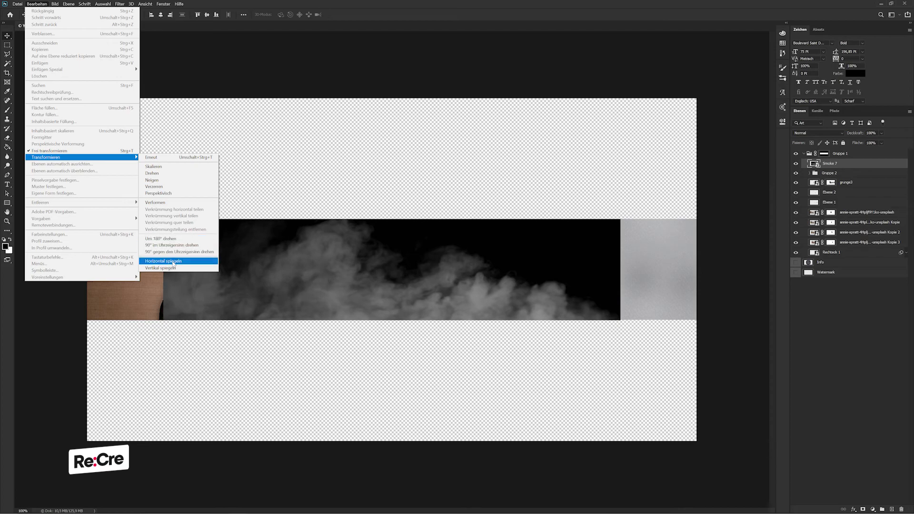
{"action": "left_click", "coordinate": [173, 261]}
{"action": "left_click_drag", "start_coordinate": [476, 333], "coordinate": [597, 341]}
{"action": "left_click", "coordinate": [816, 133]}
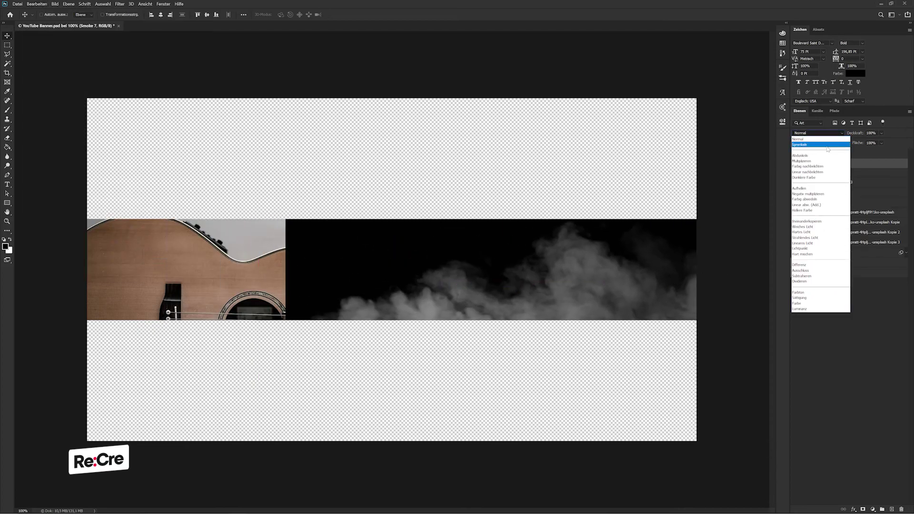
{"action": "left_click", "coordinate": [807, 194]}
{"action": "left_click_drag", "start_coordinate": [599, 301], "coordinate": [670, 307]}
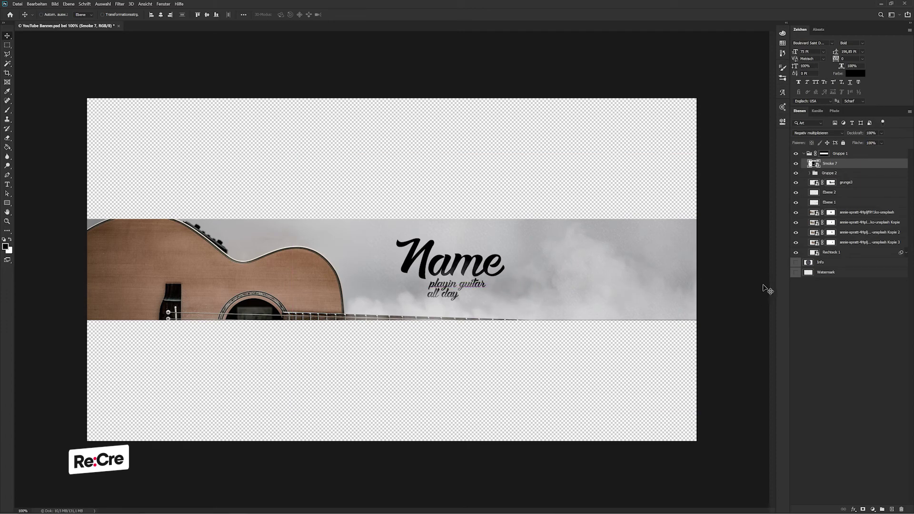
Step: Stretch the Rechteck 1 rectangle's bottom edge slightly lower, then begin lassoing under the guitar neck
{"action": "left_click", "coordinate": [850, 253]}
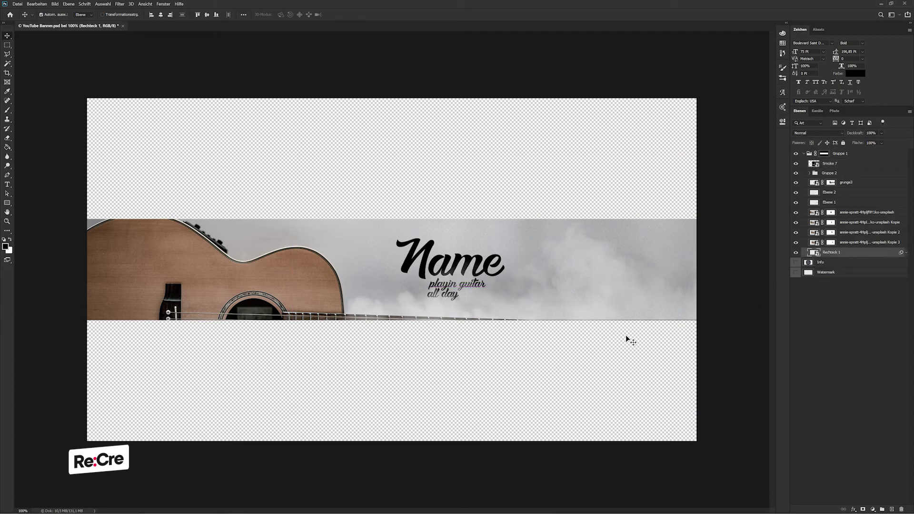
{"action": "key", "text": "ctrl+t"}
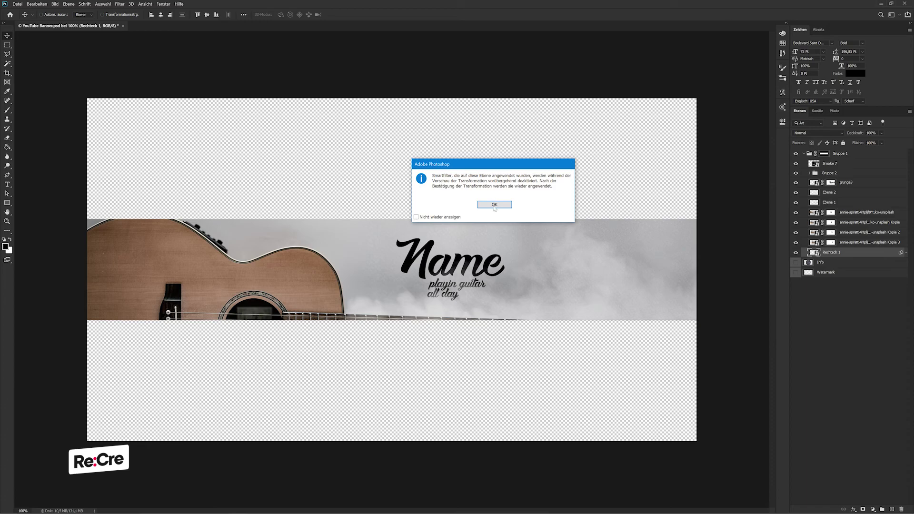
{"action": "left_click", "coordinate": [494, 205]}
{"action": "left_click_drag", "start_coordinate": [593, 323], "coordinate": [593, 324]}
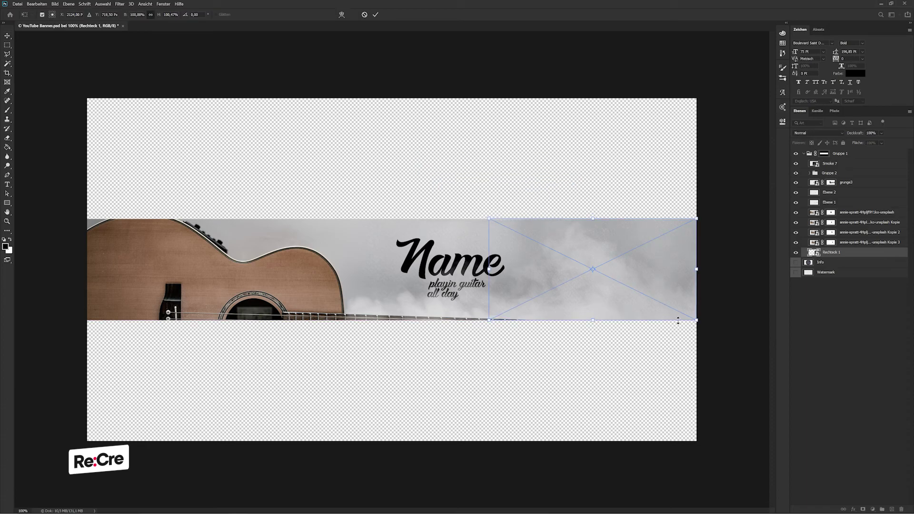
{"action": "key", "text": "Return"}
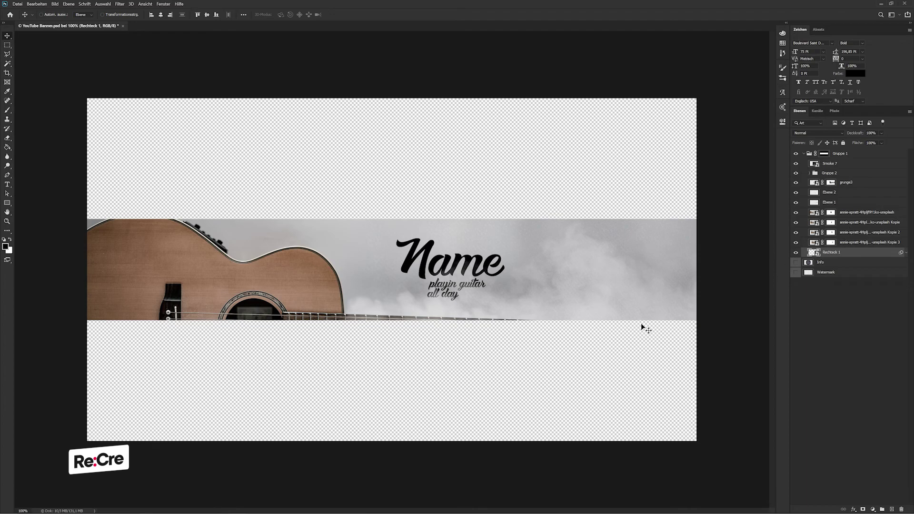
{"action": "key", "text": "l"}
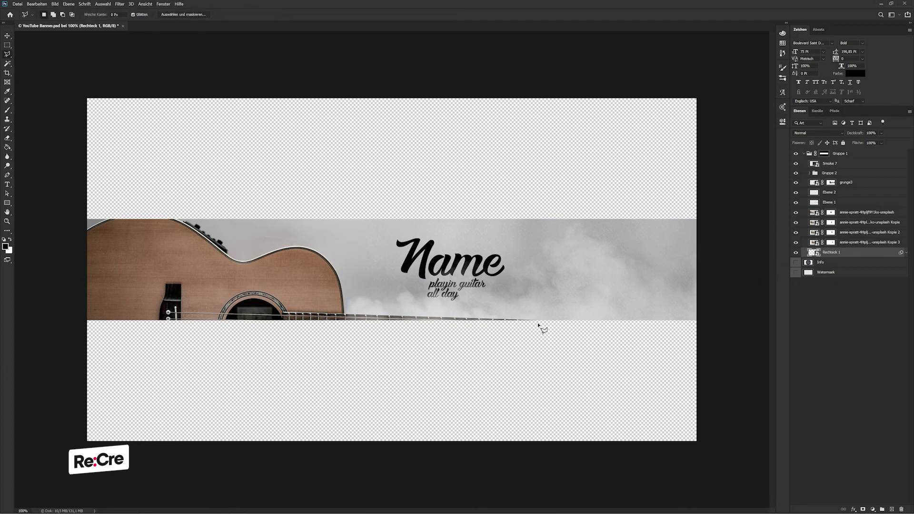
{"action": "mouse_move", "coordinate": [540, 323]}
{"action": "left_mouse_down"}
{"action": "mouse_move", "coordinate": [347, 317]}
{"action": "mouse_move", "coordinate": [545, 321]}
{"action": "left_mouse_up"}
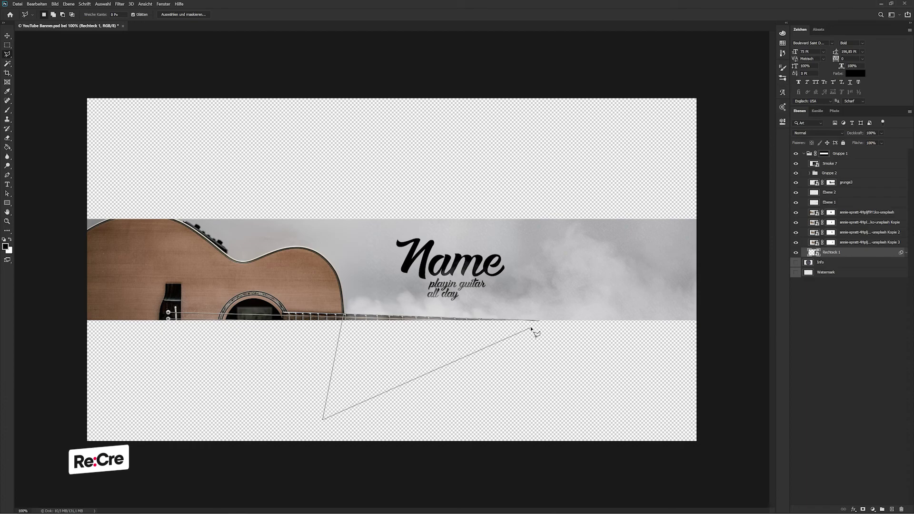
Step: Invert the lasso selection, mask Smoke 7 with it, and put the smoke in its own group
{"action": "right_click", "coordinate": [565, 286]}
{"action": "left_click", "coordinate": [590, 296]}
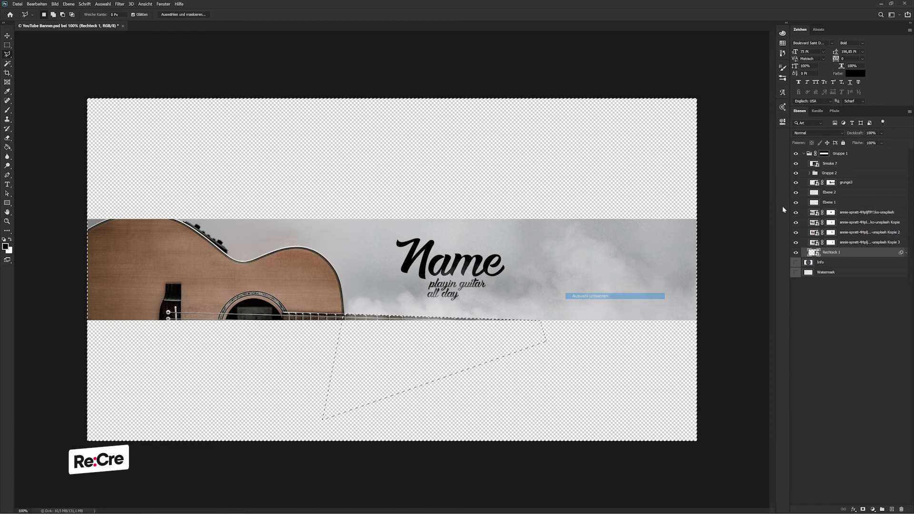
{"action": "left_click", "coordinate": [829, 163]}
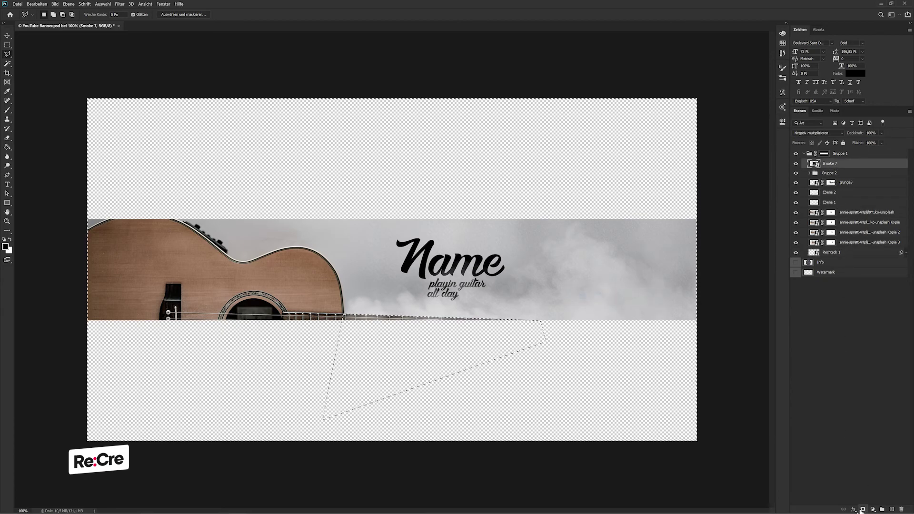
{"action": "left_click", "coordinate": [863, 510]}
{"action": "key", "text": "ctrl+g"}
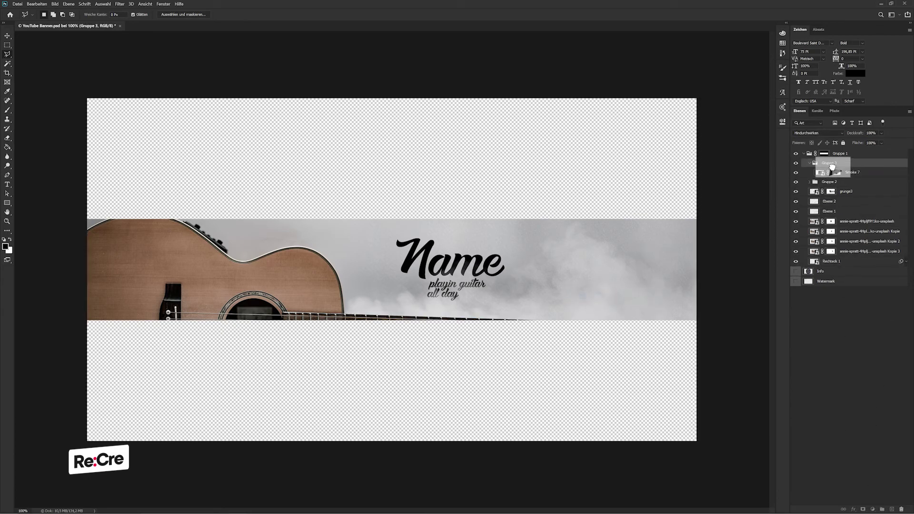
{"action": "left_click_drag", "start_coordinate": [830, 173], "coordinate": [837, 163]}
Step: Set the smoke opacity to 95% and move the text group above the smoke group
{"action": "left_click", "coordinate": [835, 173]}
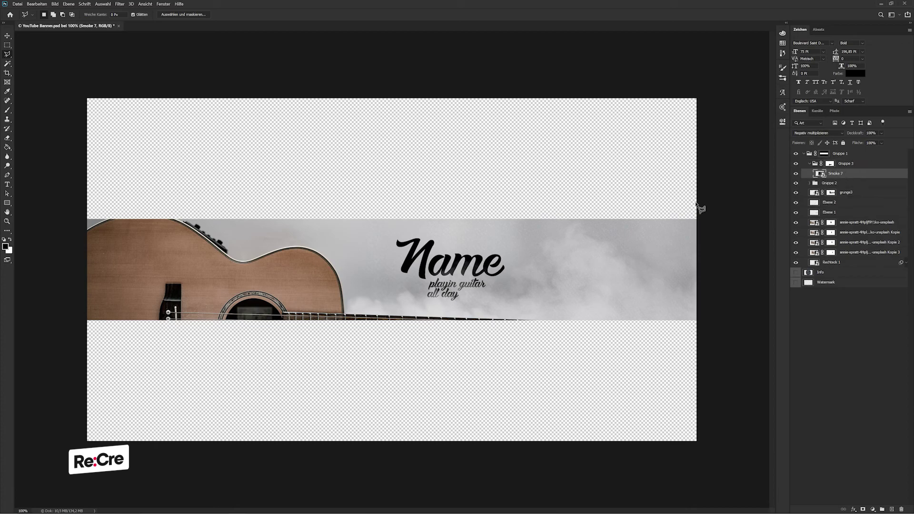
{"action": "key", "text": "v"}
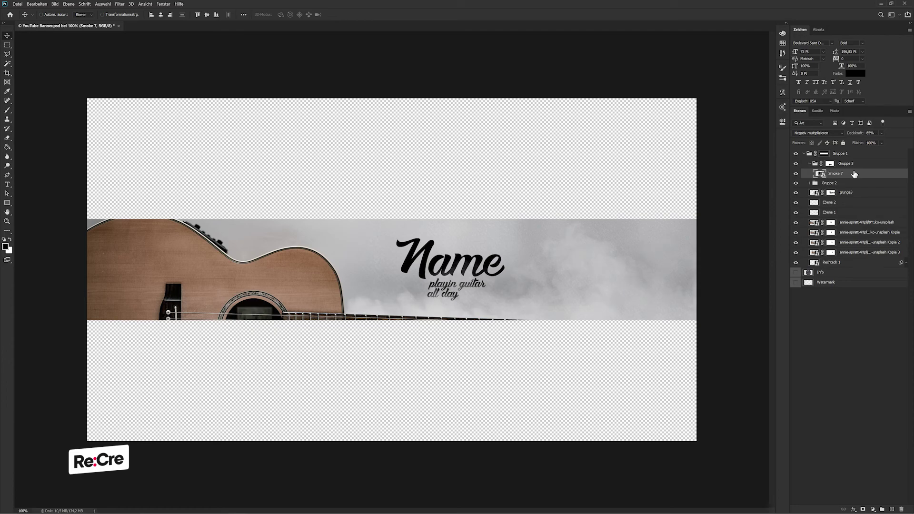
{"action": "key", "text": "9"}
{"action": "key", "text": "5"}
{"action": "left_click_drag", "start_coordinate": [834, 184], "coordinate": [840, 161]}
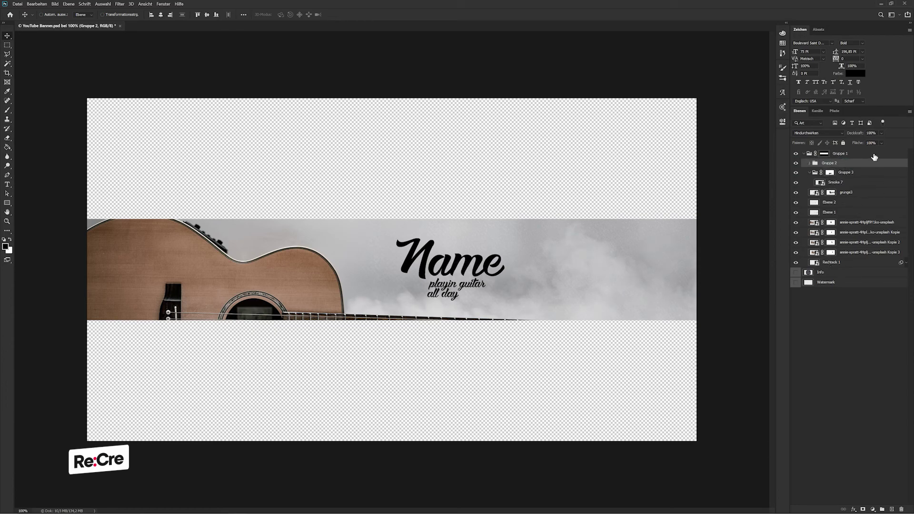
{"action": "left_click", "coordinate": [810, 163]}
{"action": "left_click", "coordinate": [842, 173]}
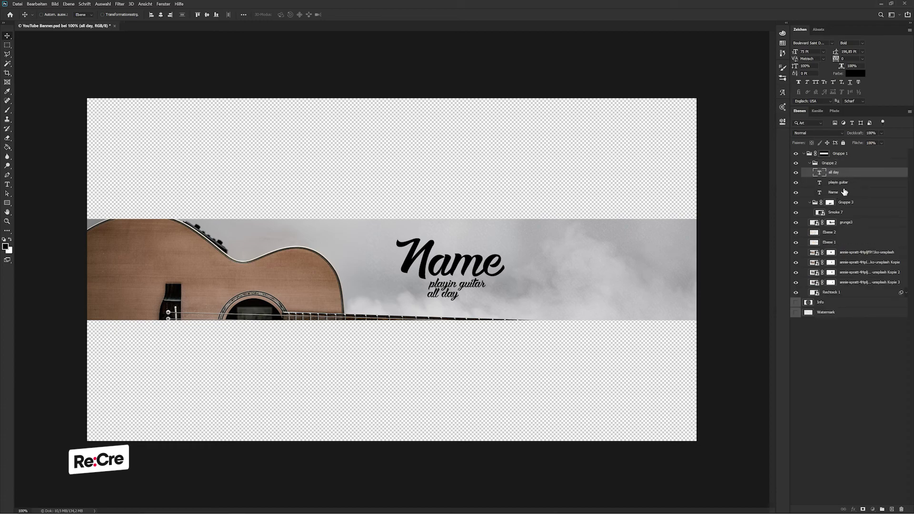
Step: Colour the Name title a brown sampled from the guitar
{"action": "left_click", "coordinate": [846, 183]}
{"action": "left_click", "coordinate": [853, 193]}
{"action": "left_click", "coordinate": [855, 74]}
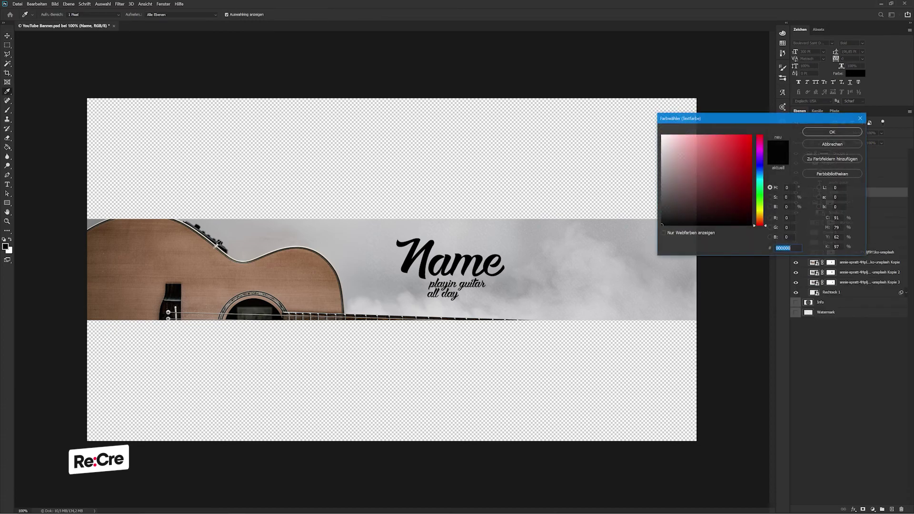
{"action": "left_click", "coordinate": [291, 268]}
{"action": "left_click", "coordinate": [302, 274]}
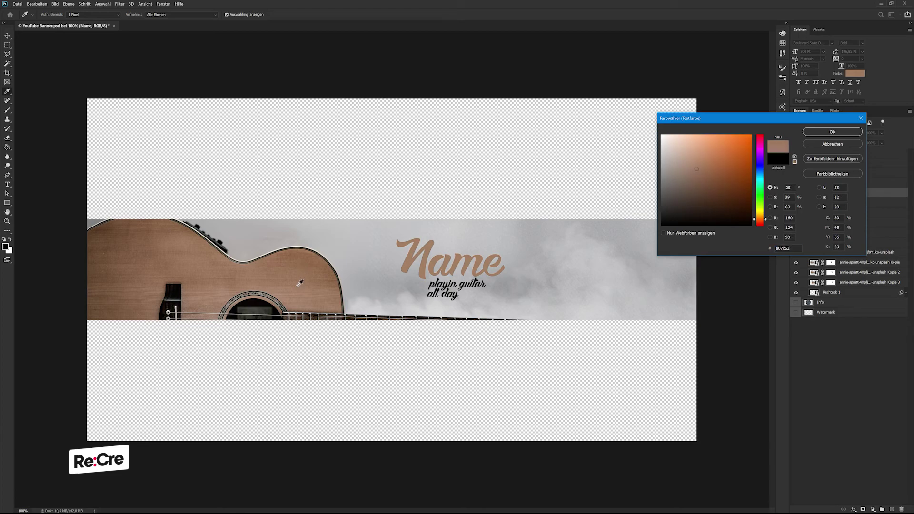
{"action": "left_click", "coordinate": [832, 132]}
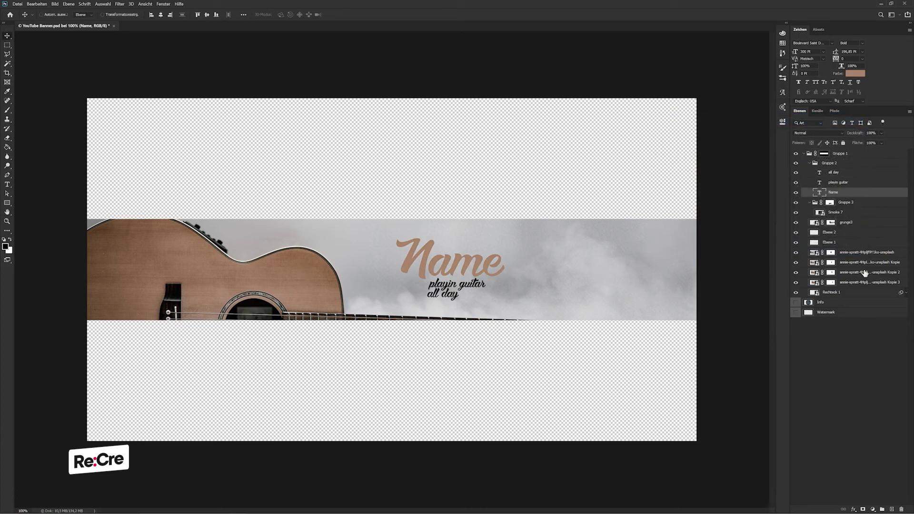
Step: Add a Color Lookup adjustment above the text group and try several 3DLUT presets
{"action": "left_click", "coordinate": [872, 509]}
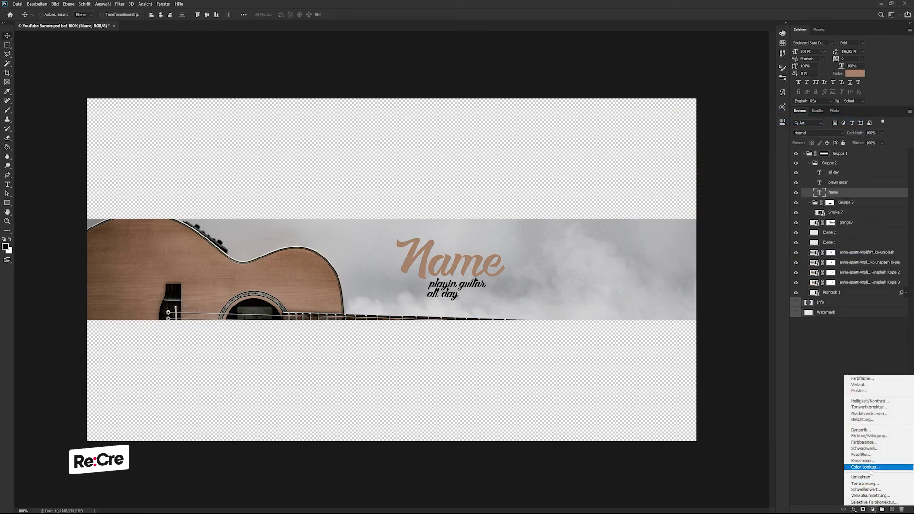
{"action": "left_click", "coordinate": [878, 467]}
{"action": "left_click_drag", "start_coordinate": [849, 195], "coordinate": [838, 159]}
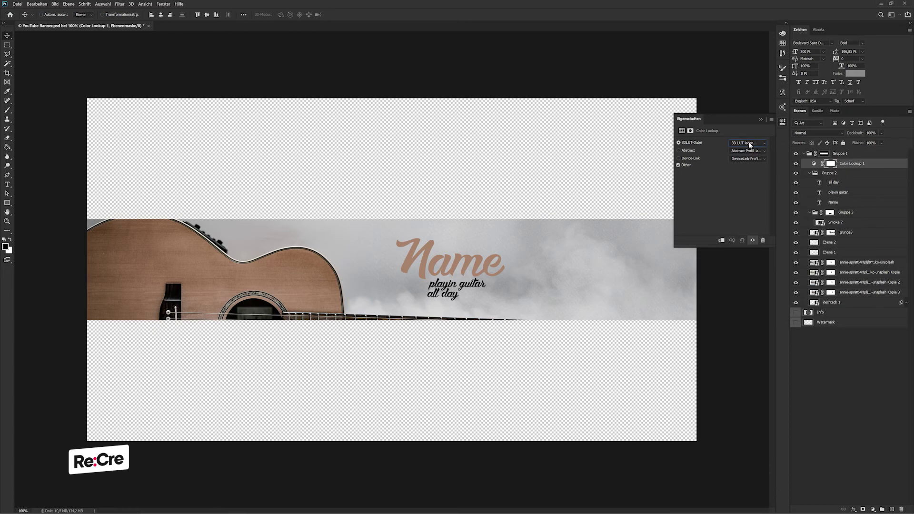
{"action": "key", "text": "Down"}
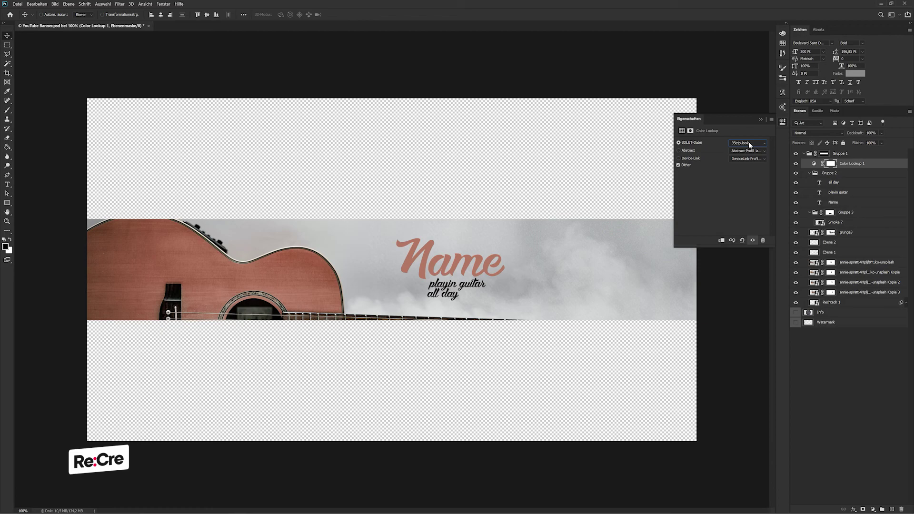
{"action": "key", "text": "Down"}
{"action": "key", "text": "Down"}
{"action": "key", "text": "Down"}
{"action": "key", "text": "Down"}
{"action": "key", "text": "Up"}
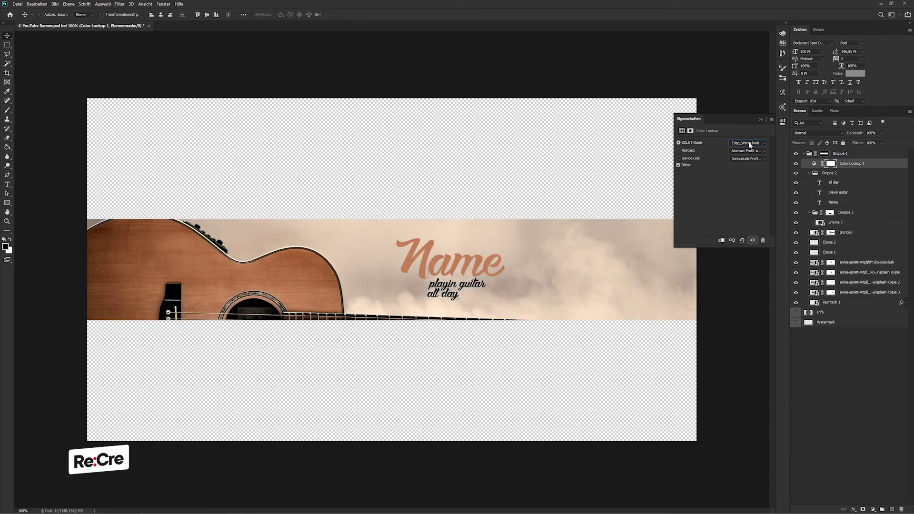
{"action": "key", "text": "Down"}
{"action": "key", "text": "Down"}
{"action": "key", "text": "Up"}
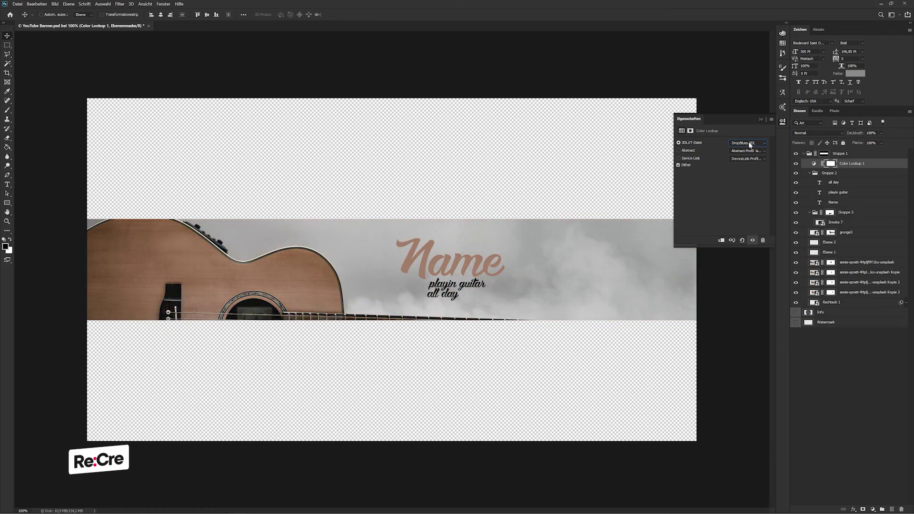
Step: Settle on the pink Fuji ETERNA 250 look and compare the banner with the lookup hidden
{"action": "key", "text": "Down"}
{"action": "key", "text": "Down"}
{"action": "key", "text": "Down"}
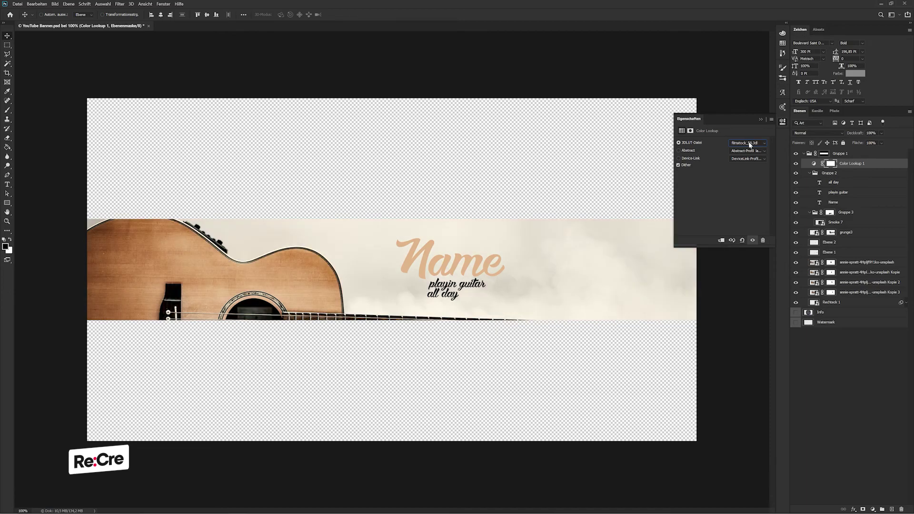
{"action": "key", "text": "Down"}
{"action": "key", "text": "Down"}
{"action": "key", "text": "Down"}
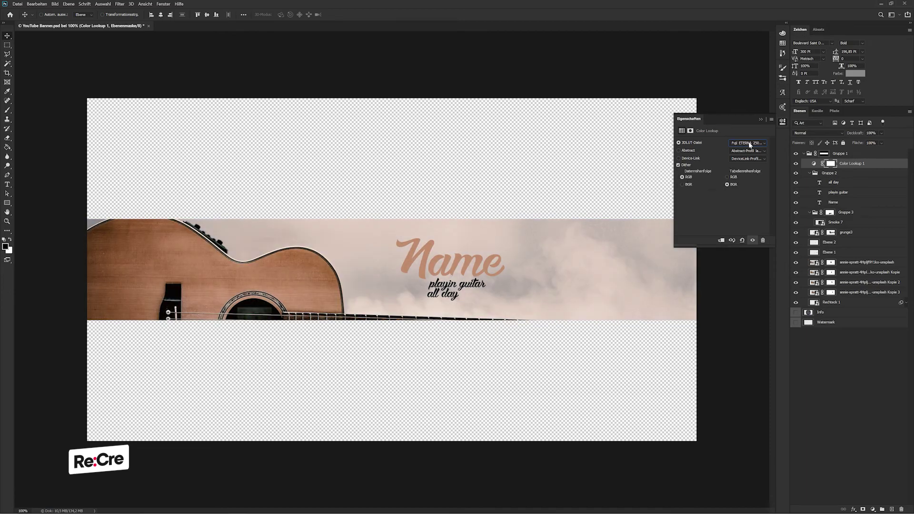
{"action": "key", "text": "Down"}
{"action": "key", "text": "Down"}
{"action": "key", "text": "Down"}
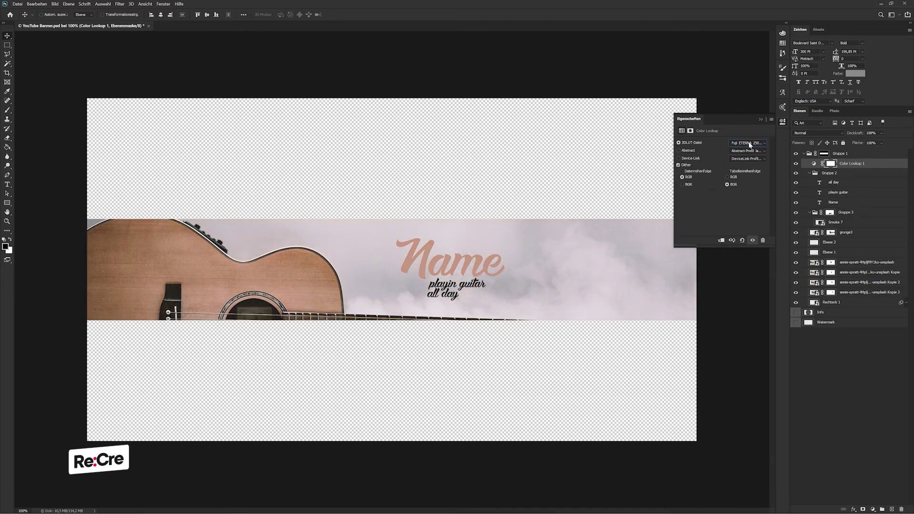
{"action": "key", "text": "Down"}
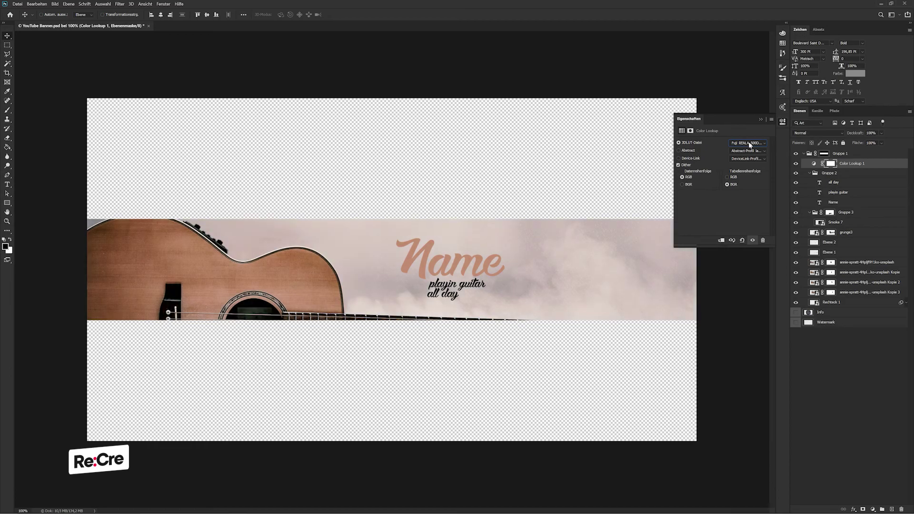
{"action": "key", "text": "Down"}
{"action": "key", "text": "Down"}
{"action": "key", "text": "Down"}
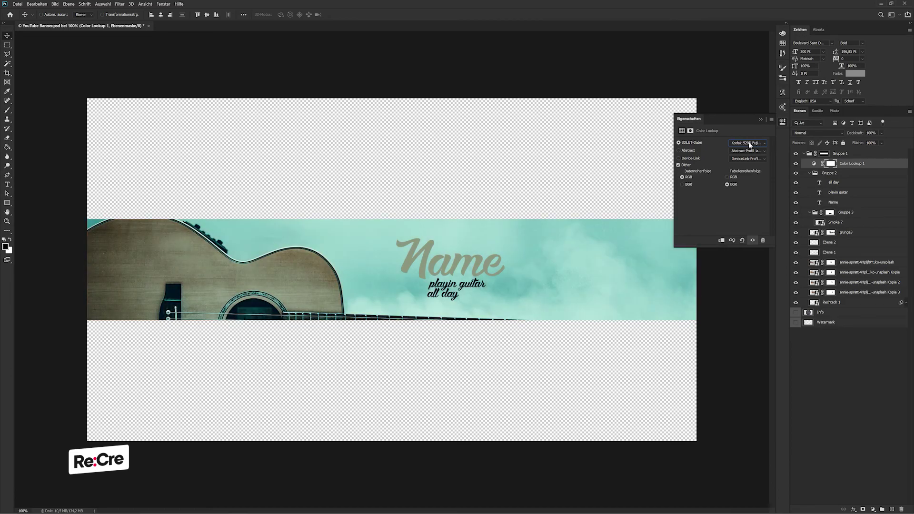
{"action": "key", "text": "Down"}
{"action": "key", "text": "Down"}
{"action": "key", "text": "Down"}
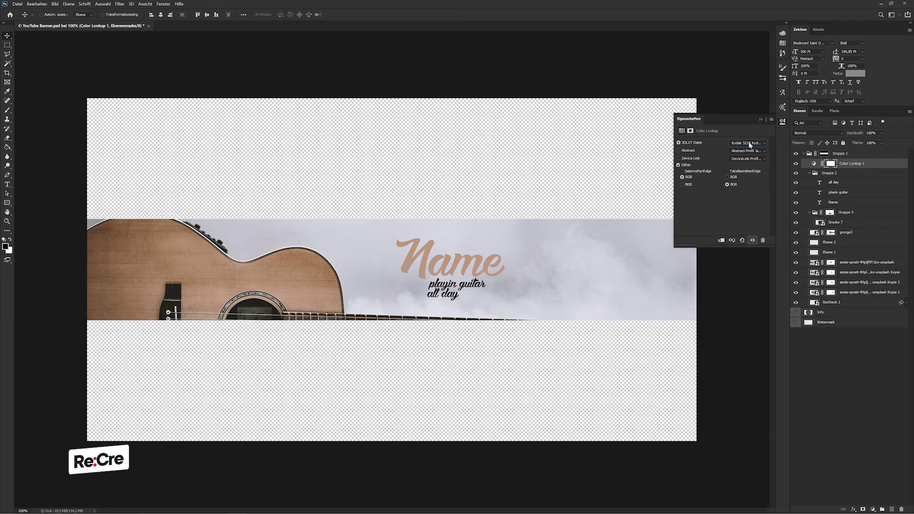
{"action": "key", "text": "Up"}
{"action": "key", "text": "Up"}
{"action": "key", "text": "Up"}
{"action": "key", "text": "Up"}
{"action": "key", "text": "Up"}
{"action": "key", "text": "Up"}
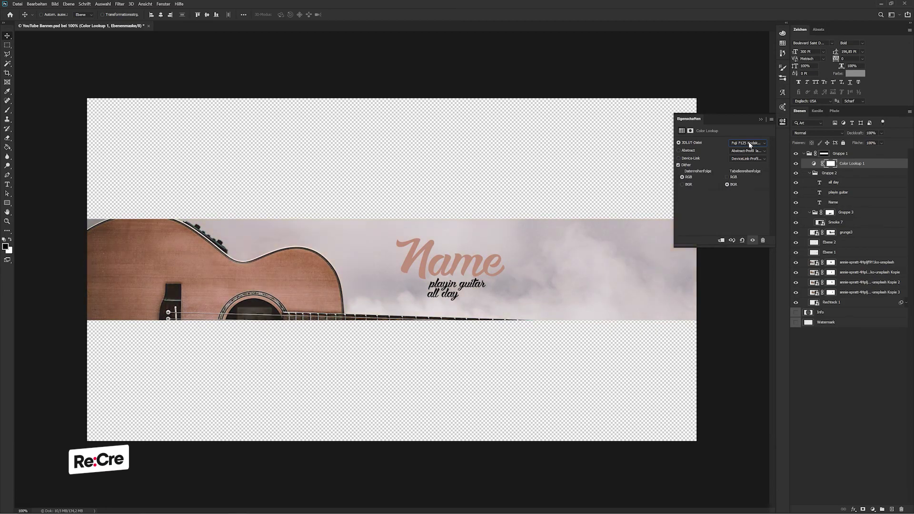
{"action": "key", "text": "Up"}
{"action": "key", "text": "Up"}
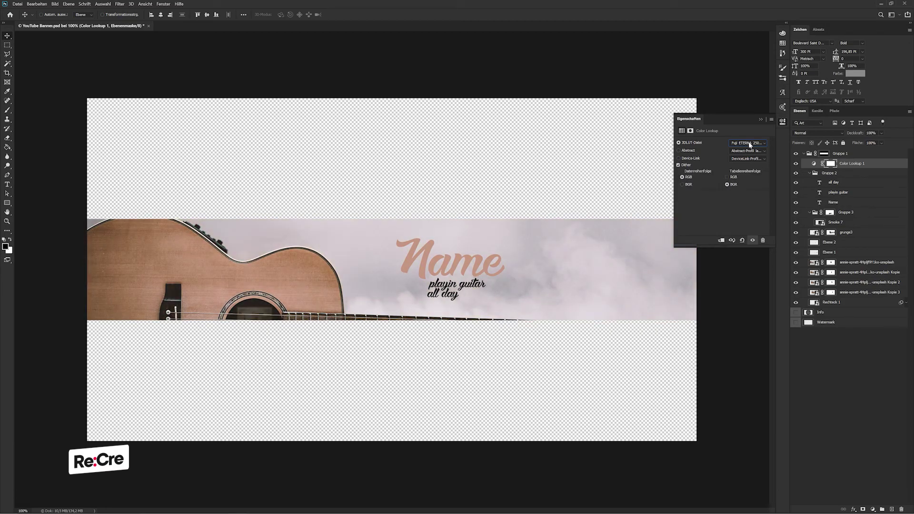
{"action": "left_click", "coordinate": [760, 119]}
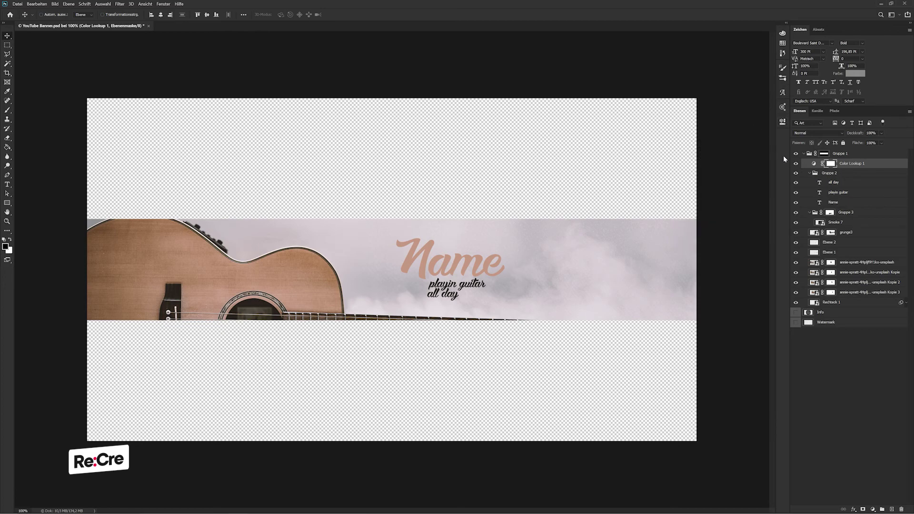
{"action": "left_click", "coordinate": [795, 163]}
{"action": "left_click", "coordinate": [855, 486]}
Step: Add a Vibrance adjustment with Saturation raised to about +39, keeping the colour lookup on
{"action": "left_click", "coordinate": [871, 508]}
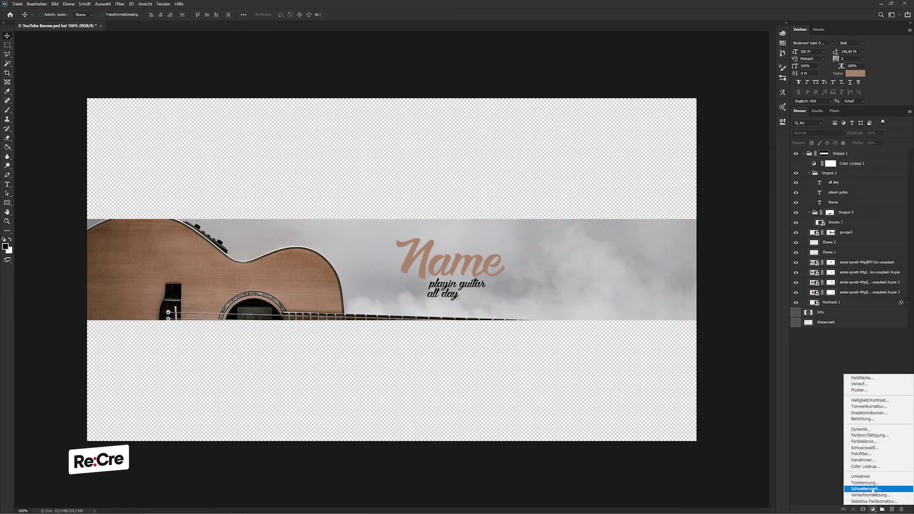
{"action": "left_click", "coordinate": [861, 432]}
{"action": "left_click", "coordinate": [795, 174]}
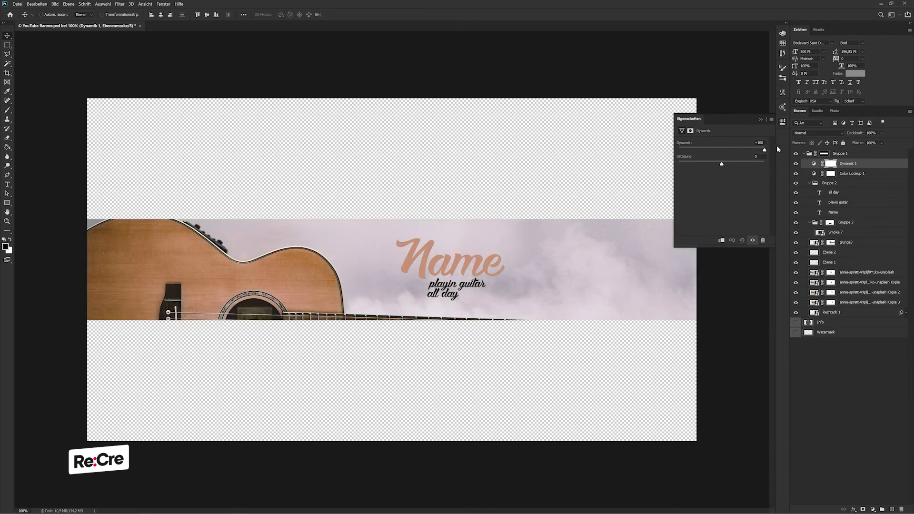
{"action": "left_click_drag", "start_coordinate": [722, 163], "coordinate": [742, 164]}
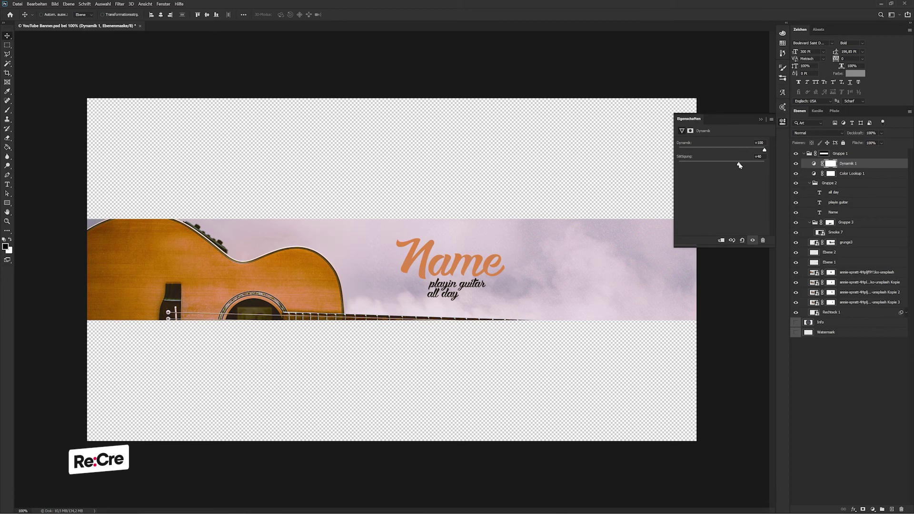
Step: Trace a polygonal lasso selection around the guitar
{"action": "key", "text": "l"}
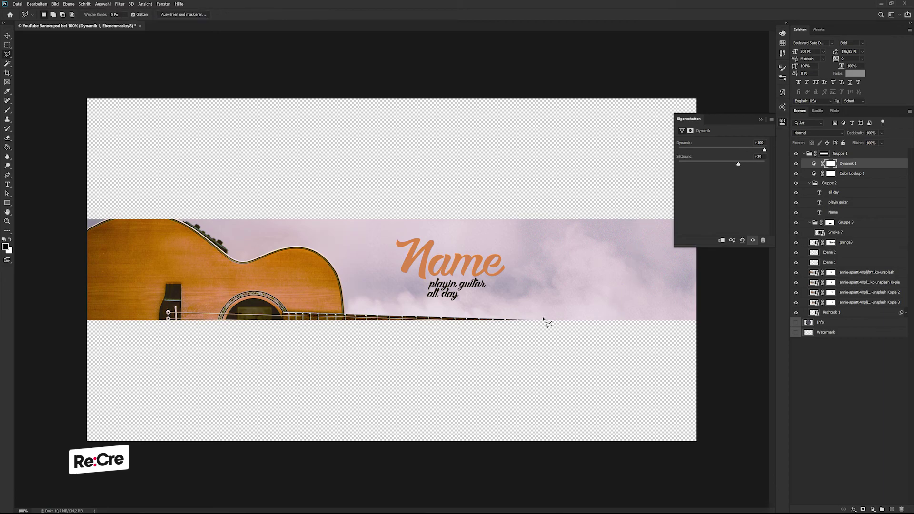
{"action": "left_click", "coordinate": [542, 323]}
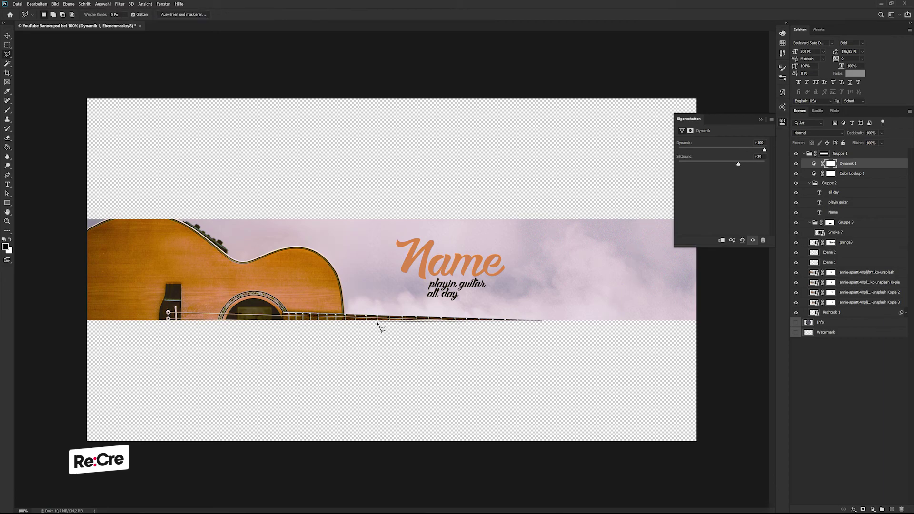
{"action": "left_click", "coordinate": [344, 314]}
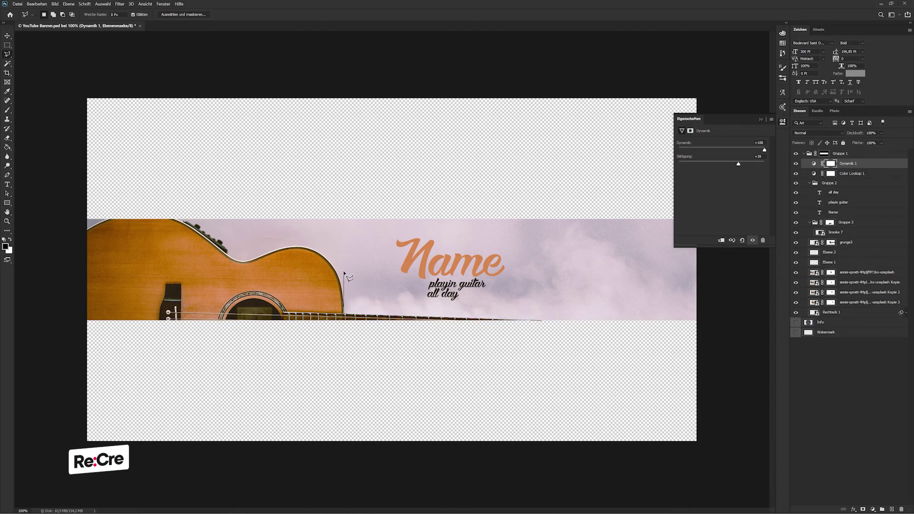
{"action": "left_click", "coordinate": [344, 272], "text": "ctrl"}
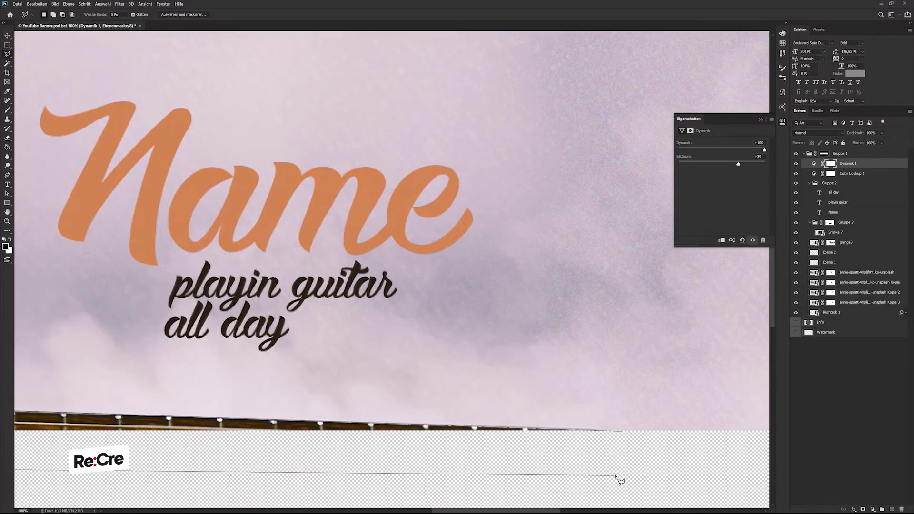
{"action": "double_click", "coordinate": [621, 434]}
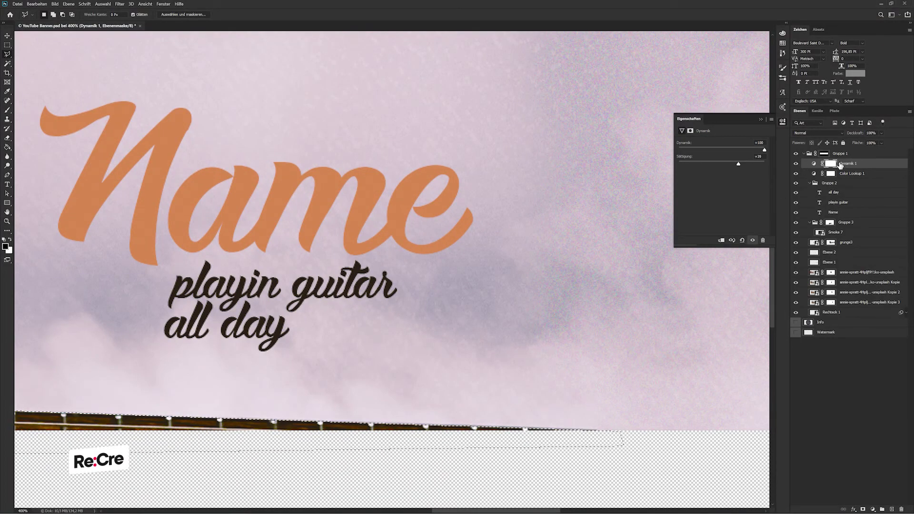
Step: Replace the Vibrance layer's mask with the guitar selection and return to a 100% view
{"action": "right_click", "coordinate": [830, 163]}
{"action": "left_click", "coordinate": [839, 179]}
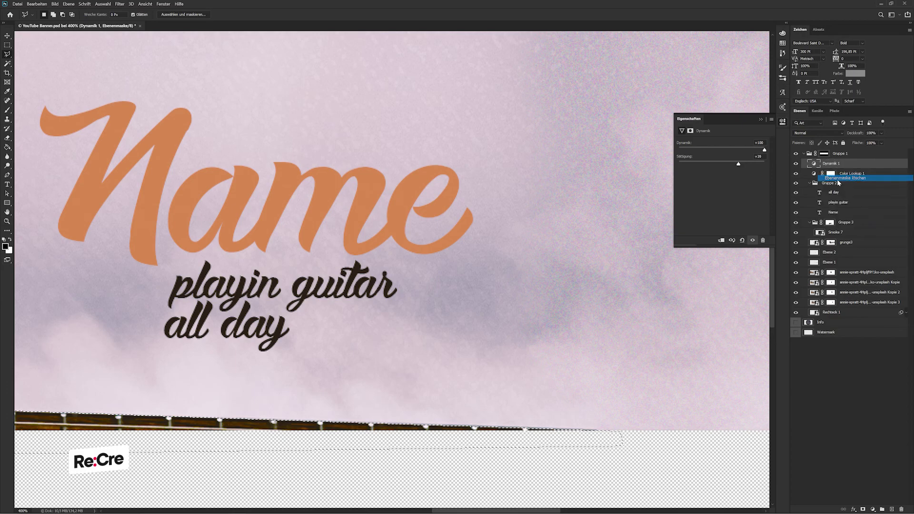
{"action": "left_click", "coordinate": [863, 509]}
{"action": "key", "text": "v"}
{"action": "key", "text": "ctrl+0"}
{"action": "key", "text": "ctrl+1"}
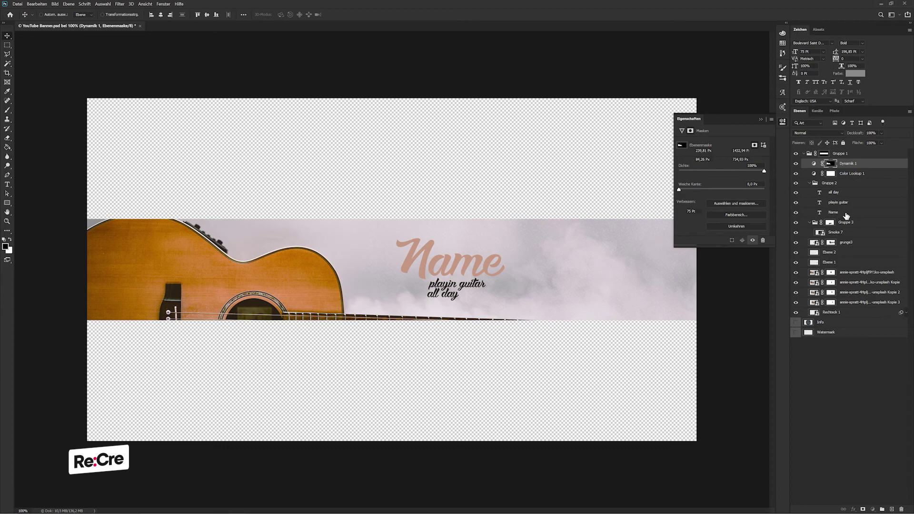
{"action": "left_click", "coordinate": [832, 212]}
{"action": "left_click", "coordinate": [855, 73]}
Step: Colour the Name title orange and the 'playin guitar' line brown, sampled from the guitar
{"action": "left_click_drag", "start_coordinate": [321, 269], "coordinate": [304, 274]}
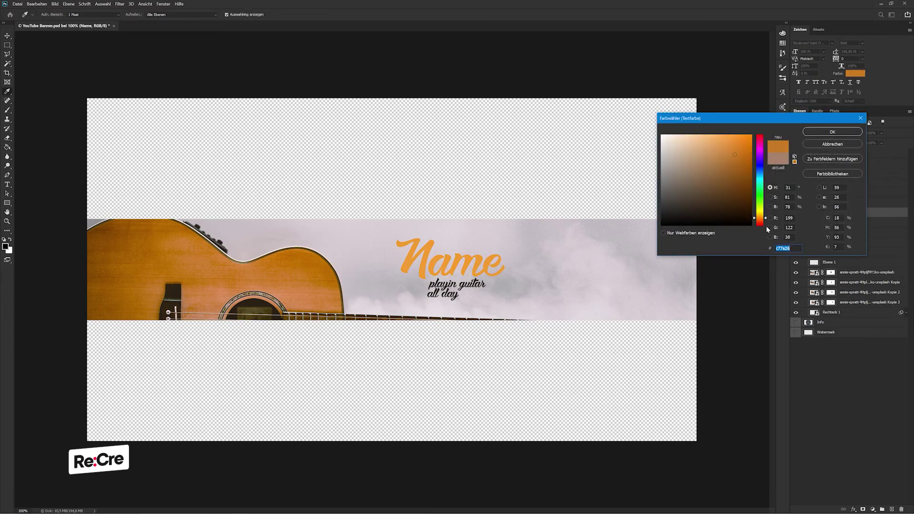
{"action": "key", "text": "Return"}
{"action": "left_click", "coordinate": [838, 202]}
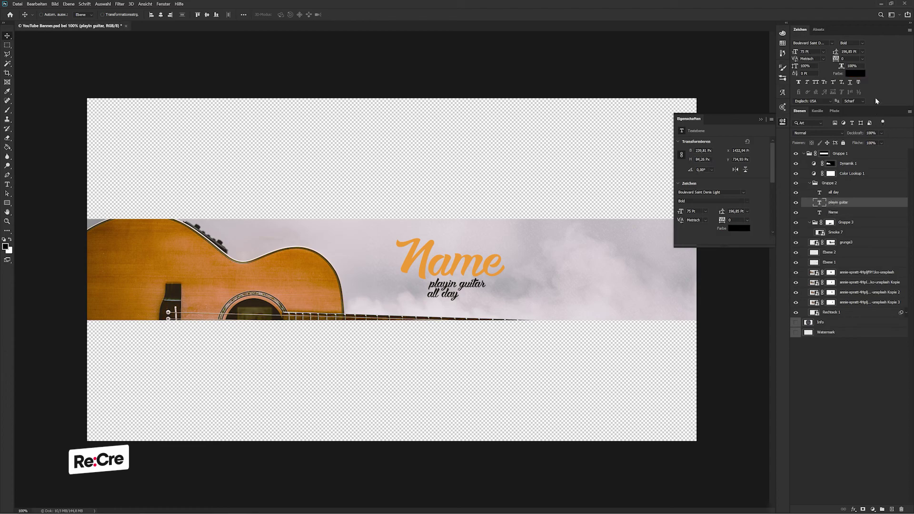
{"action": "left_click", "coordinate": [860, 76]}
{"action": "left_click_drag", "start_coordinate": [365, 314], "coordinate": [355, 314]}
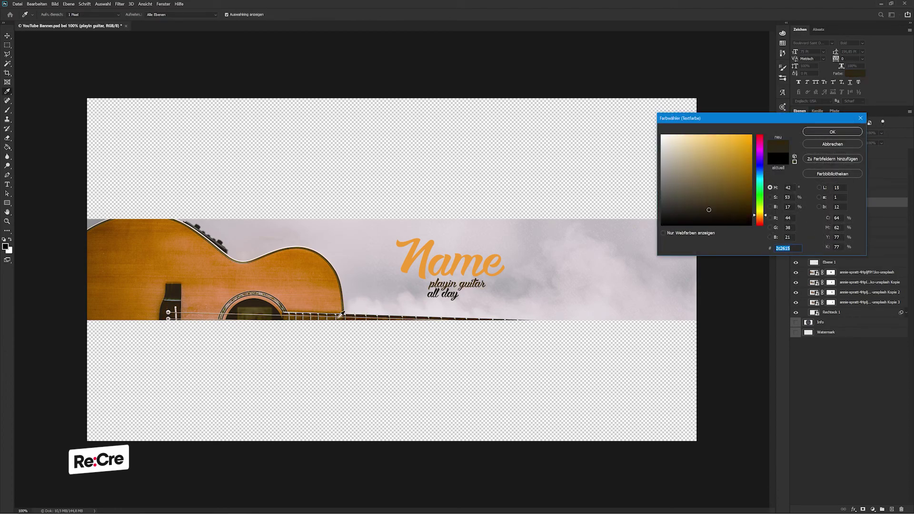
{"action": "left_click_drag", "start_coordinate": [340, 315], "coordinate": [343, 315]}
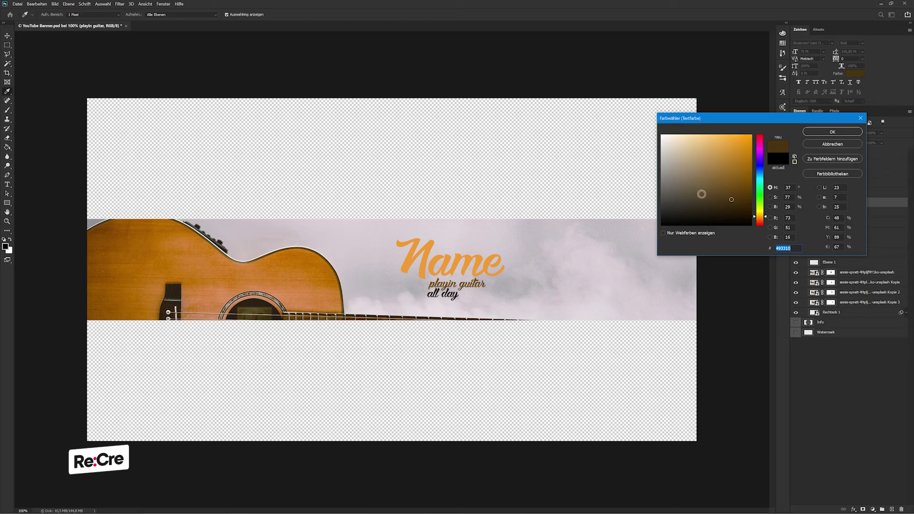
{"action": "left_click_drag", "start_coordinate": [731, 199], "coordinate": [734, 204]}
{"action": "key", "text": "Return"}
Step: Give the 'all day' text line a dark brown colour
{"action": "left_click", "coordinate": [844, 192]}
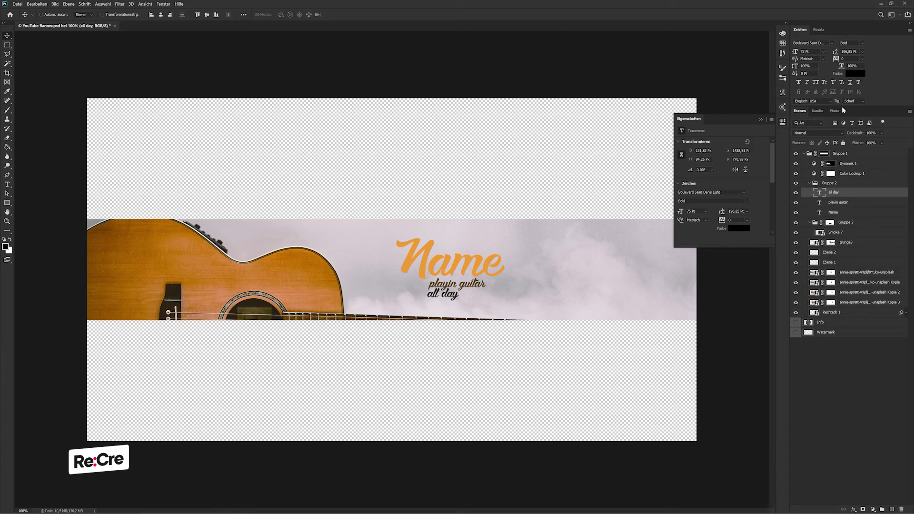
{"action": "left_click", "coordinate": [855, 73]}
{"action": "left_click", "coordinate": [736, 200]}
{"action": "key", "text": "Return"}
{"action": "left_click", "coordinate": [759, 119]}
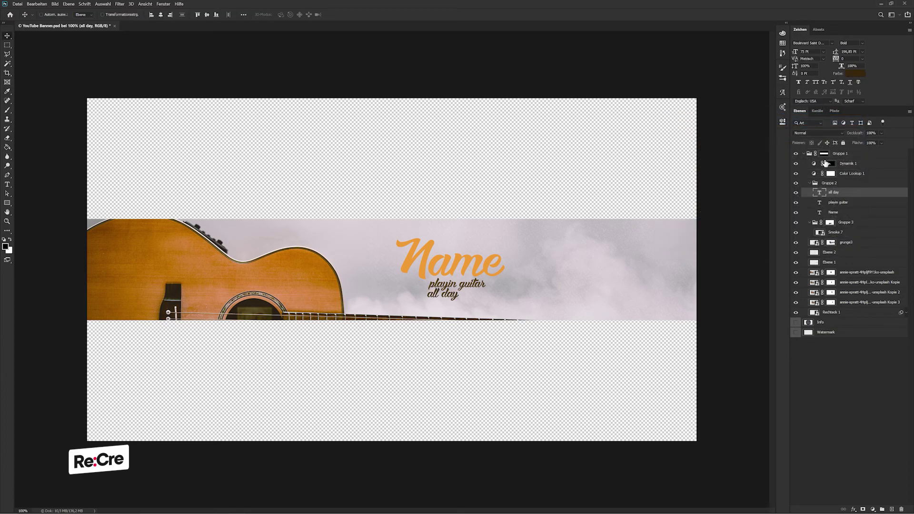
Step: Recolour both tagline lines with the dark brown sampled from the guitar neck
{"action": "left_click", "coordinate": [837, 202], "text": "ctrl"}
{"action": "left_click", "coordinate": [857, 75]}
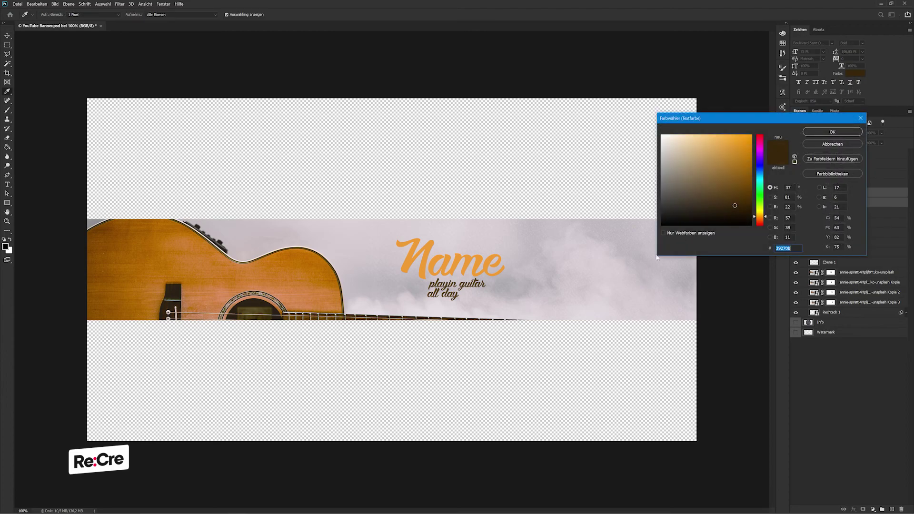
{"action": "left_click", "coordinate": [426, 314]}
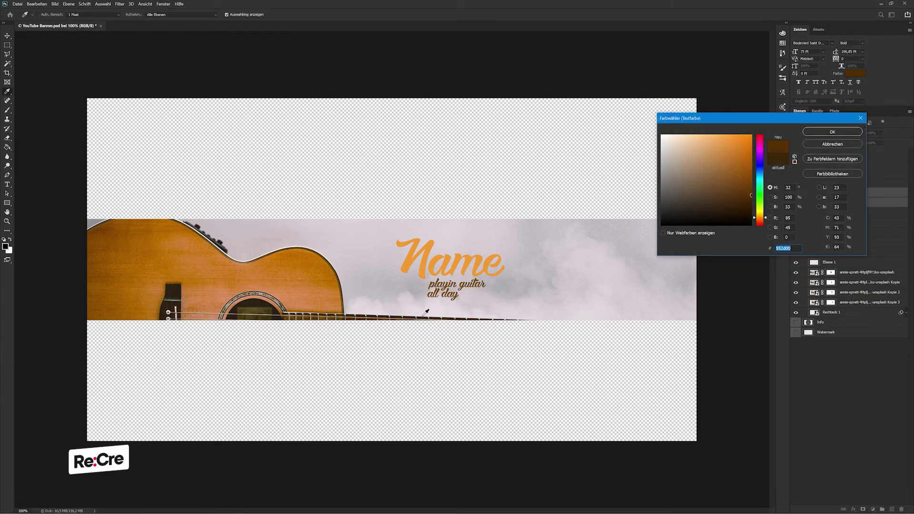
{"action": "left_click", "coordinate": [426, 315]}
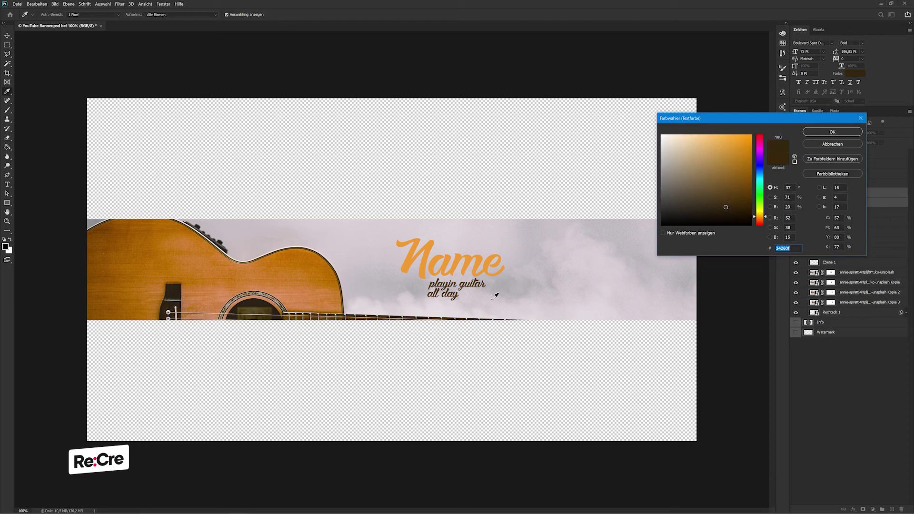
{"action": "key", "text": "Return"}
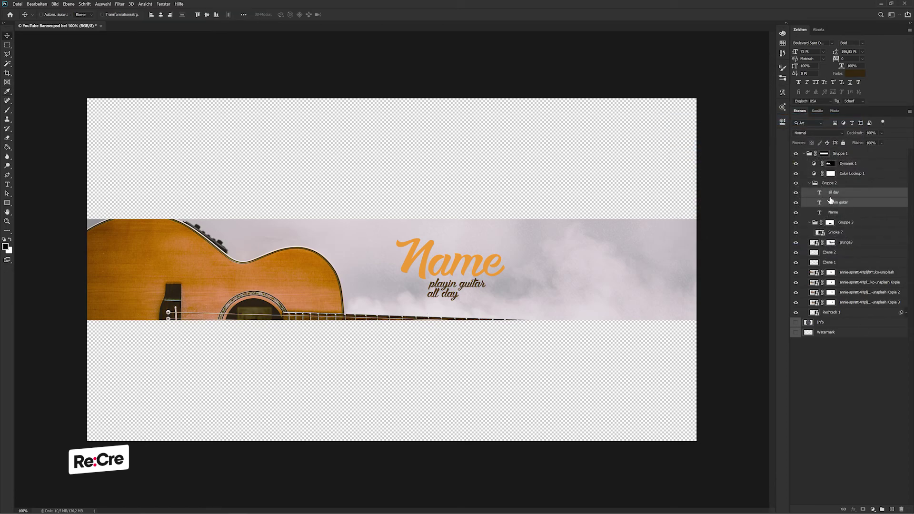
Step: Move Name beside the tagline, then centre the title group vertically and shift it right
{"action": "left_click", "coordinate": [833, 212]}
{"action": "left_click_drag", "start_coordinate": [542, 235], "coordinate": [462, 259]}
{"action": "left_click", "coordinate": [830, 183]}
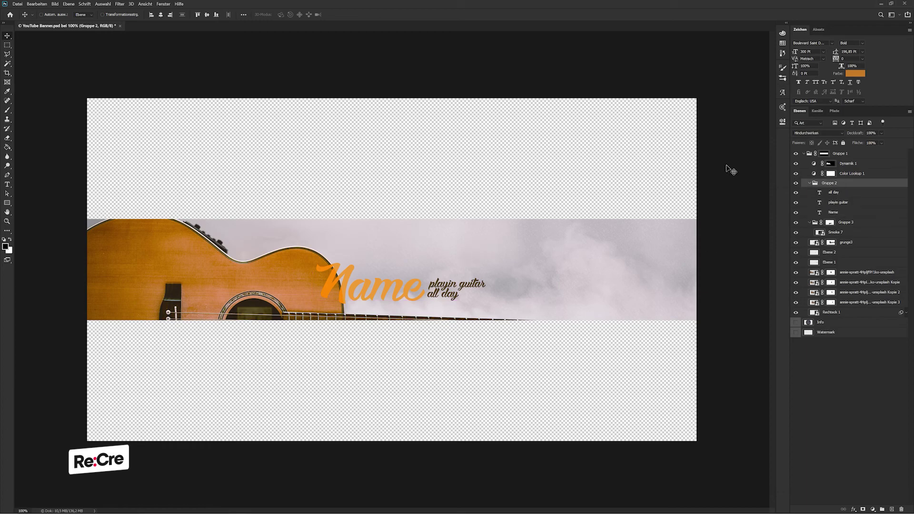
{"action": "left_click", "coordinate": [209, 15]}
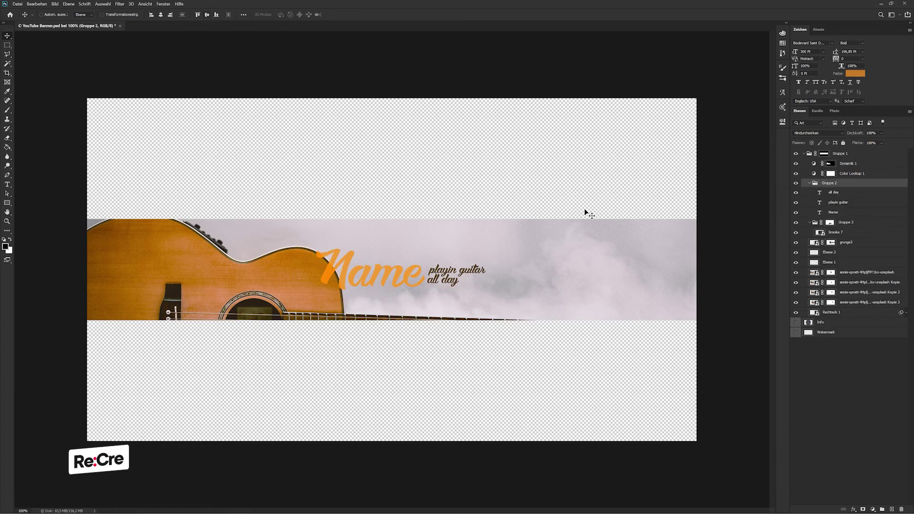
{"action": "key", "text": "shift+Right"}
{"action": "key", "text": "shift+Right"}
{"action": "key", "text": "shift+Right"}
{"action": "key", "text": "shift+Right"}
{"action": "key", "text": "shift+Right"}
{"action": "key", "text": "shift+Right"}
{"action": "key", "text": "shift+Right"}
{"action": "key", "text": "shift+Right"}
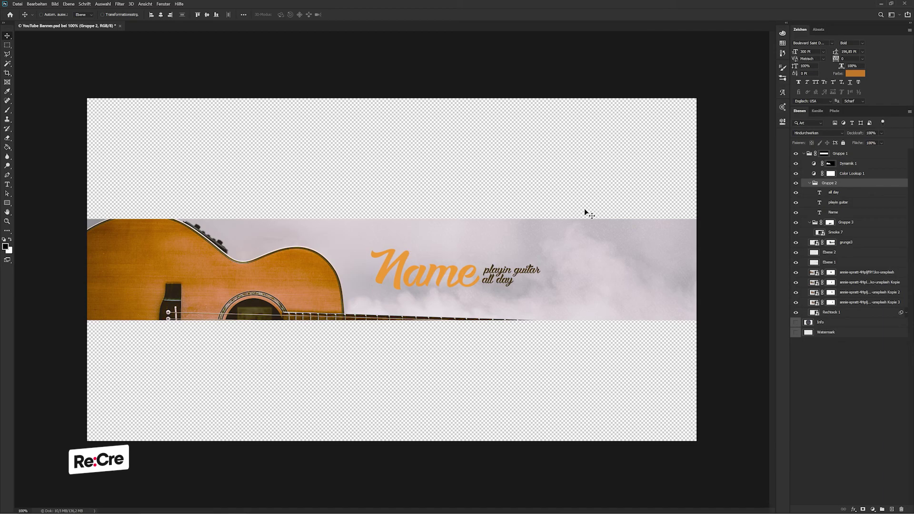
{"action": "key", "text": "shift+Right"}
Step: Nudge the 'all day' and 'playin guitar' tagline lines slightly right
{"action": "left_click", "coordinate": [849, 195]}
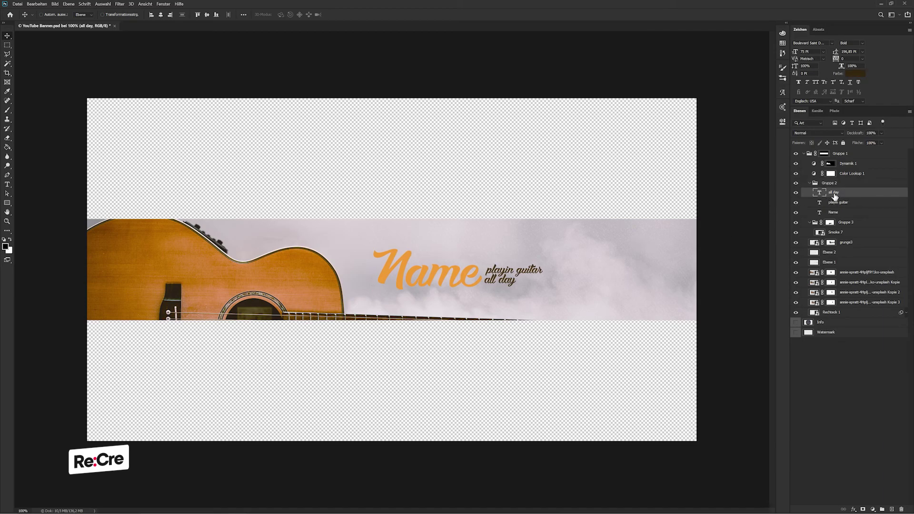
{"action": "left_click", "coordinate": [855, 203], "text": "shift"}
{"action": "key", "text": "Right"}
{"action": "key", "text": "Right"}
{"action": "key", "text": "Right"}
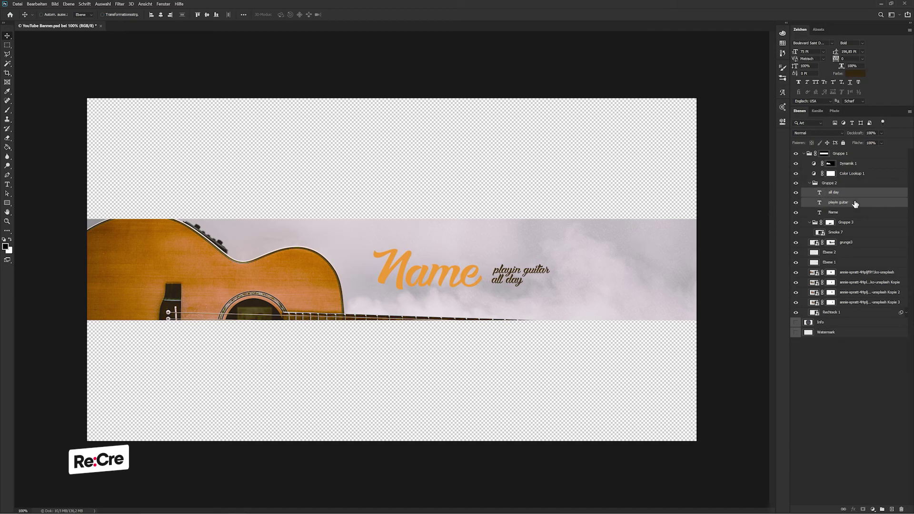
{"action": "key", "text": "Right"}
{"action": "key", "text": "Right"}
{"action": "key", "text": "Right"}
{"action": "double_click", "coordinate": [864, 220]}
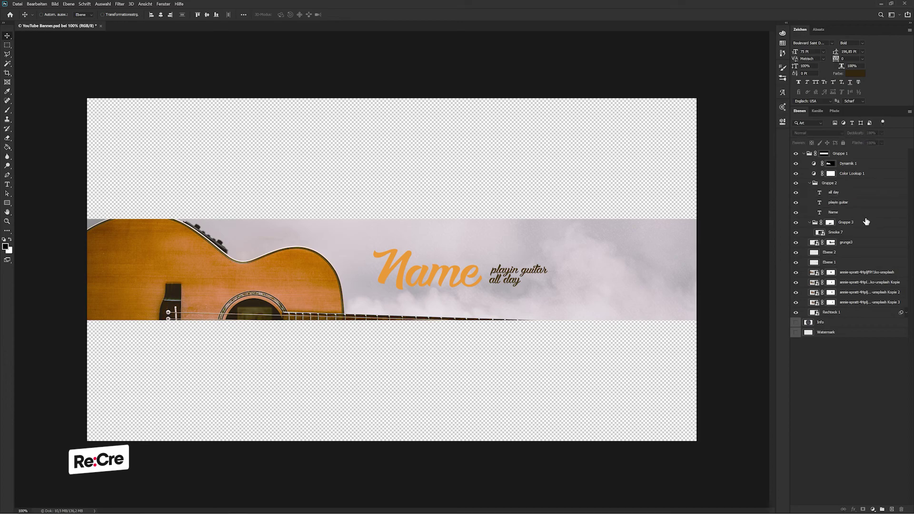
{"action": "key", "text": "Escape"}
{"action": "left_click", "coordinate": [880, 214]}
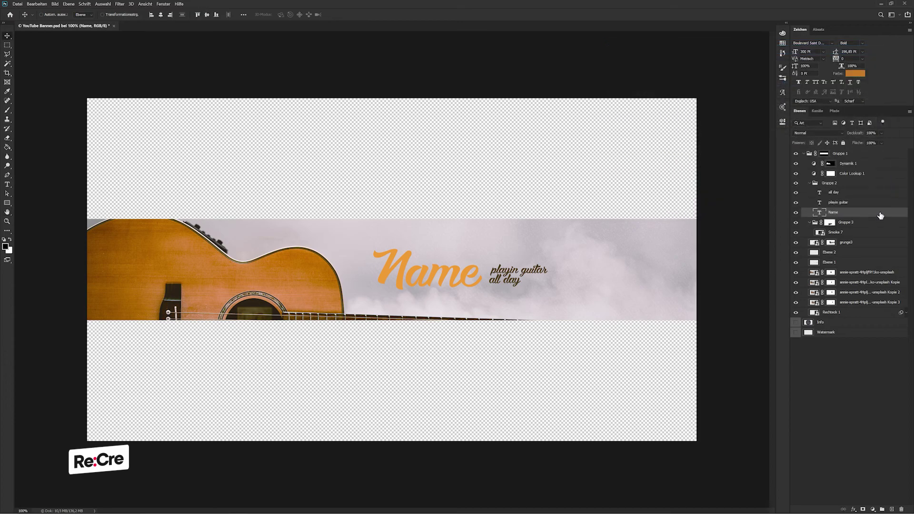
Step: Give Name a faint drop shadow at a 142° angle
{"action": "double_click", "coordinate": [880, 214]}
{"action": "left_click", "coordinate": [610, 183]}
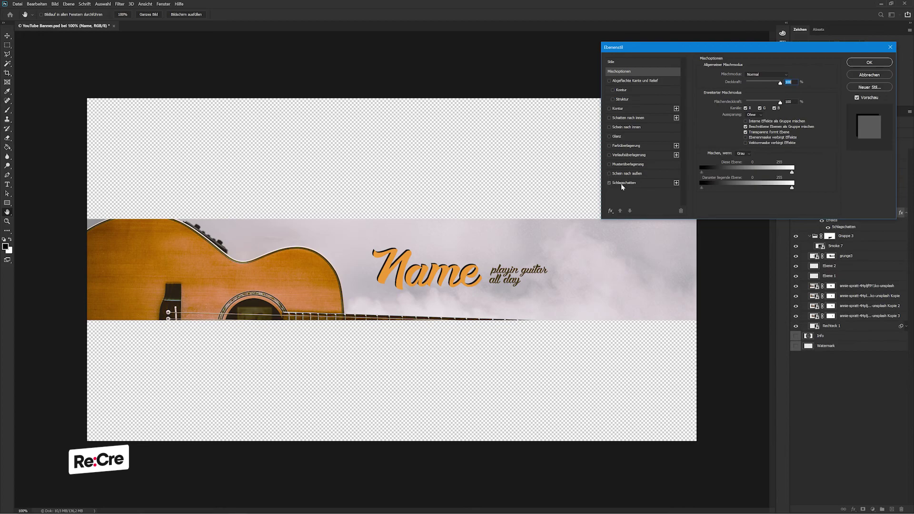
{"action": "left_click", "coordinate": [731, 94]}
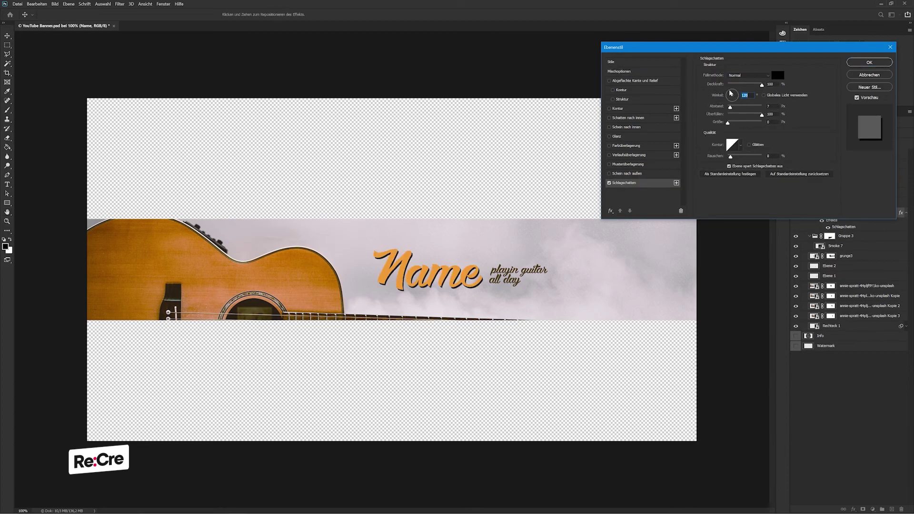
{"action": "left_click_drag", "start_coordinate": [731, 98], "coordinate": [728, 95]}
{"action": "left_click_drag", "start_coordinate": [761, 85], "coordinate": [733, 86]}
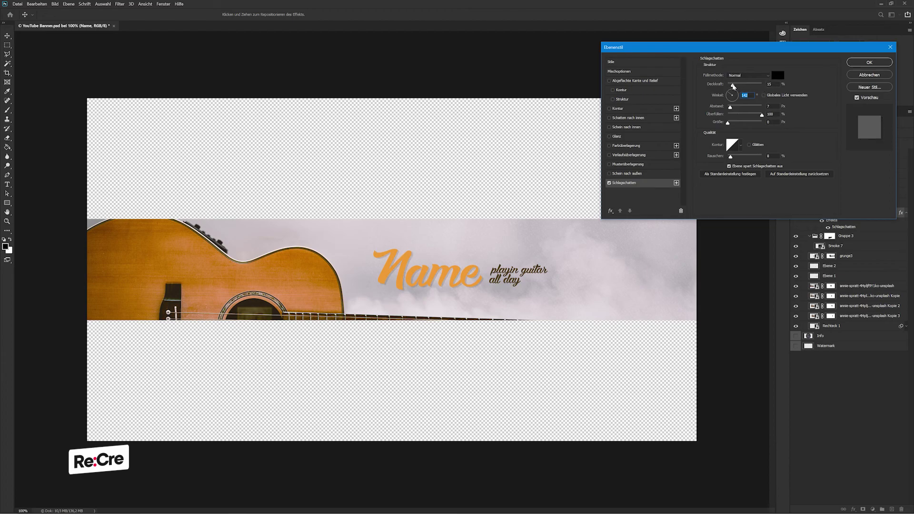
Step: Add a second centred drop shadow with distance 0, size 27 and 6% opacity
{"action": "left_click", "coordinate": [676, 183]}
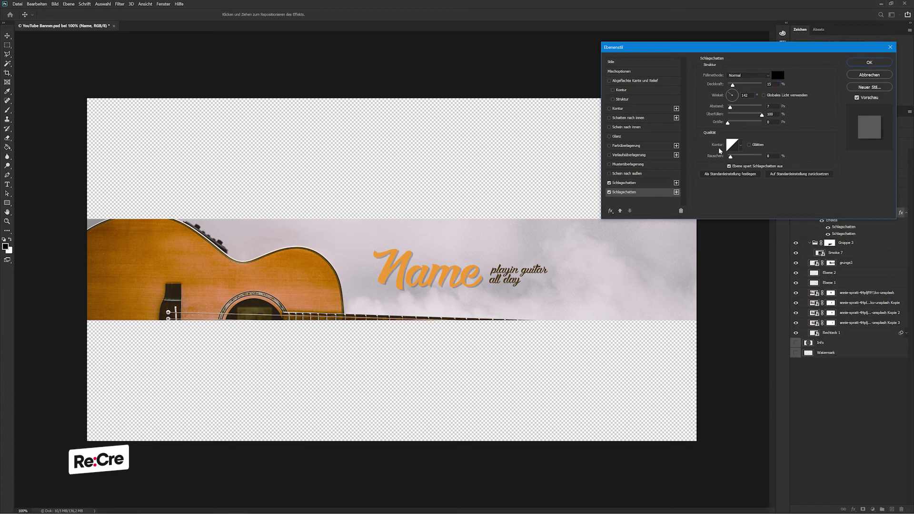
{"action": "mouse_move", "coordinate": [730, 109]}
{"action": "left_mouse_down"}
{"action": "mouse_move", "coordinate": [732, 127]}
{"action": "mouse_move", "coordinate": [707, 117]}
{"action": "mouse_move", "coordinate": [748, 125]}
{"action": "left_mouse_up"}
{"action": "left_click_drag", "start_coordinate": [733, 85], "coordinate": [762, 85]}
{"action": "left_click_drag", "start_coordinate": [756, 122], "coordinate": [733, 122]}
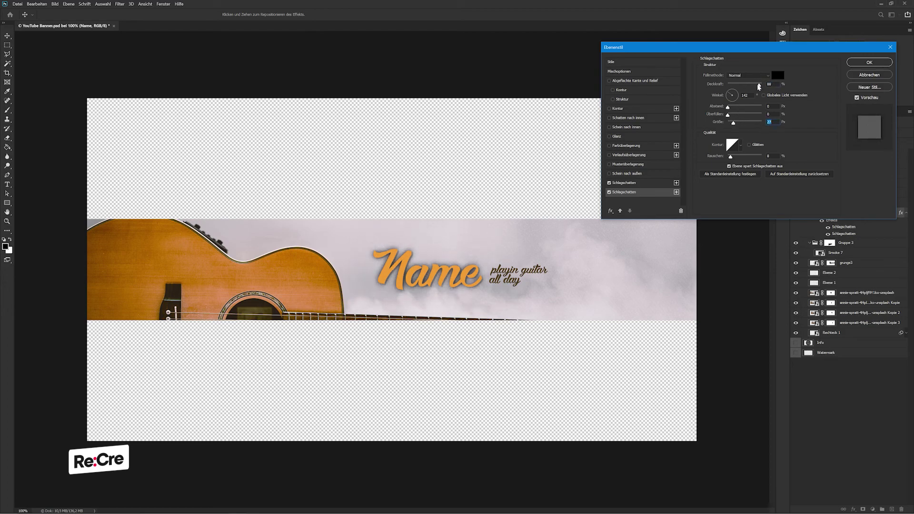
{"action": "left_click_drag", "start_coordinate": [759, 85], "coordinate": [751, 86]}
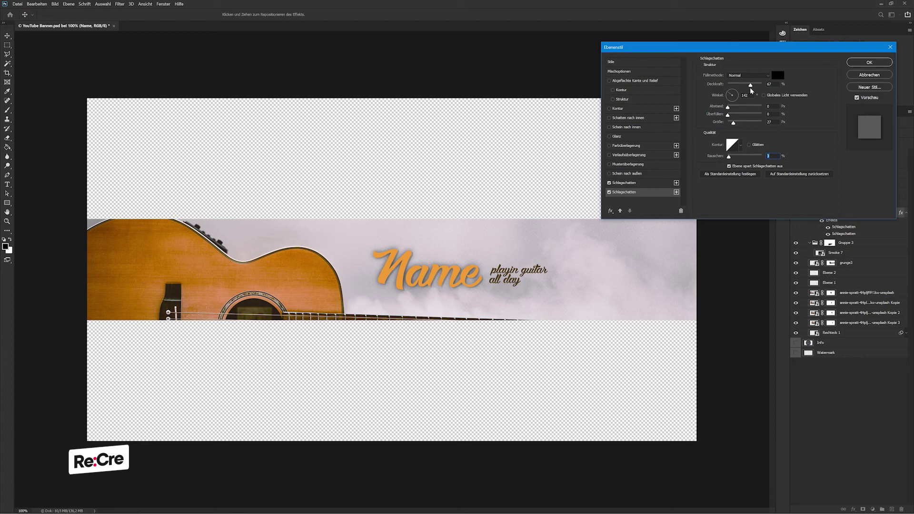
{"action": "left_click_drag", "start_coordinate": [751, 86], "coordinate": [728, 86]}
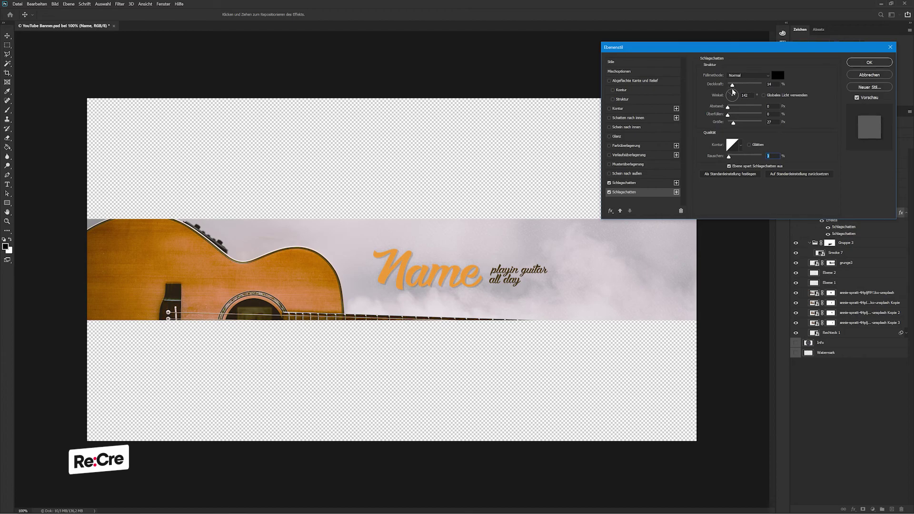
{"action": "key", "text": "Return"}
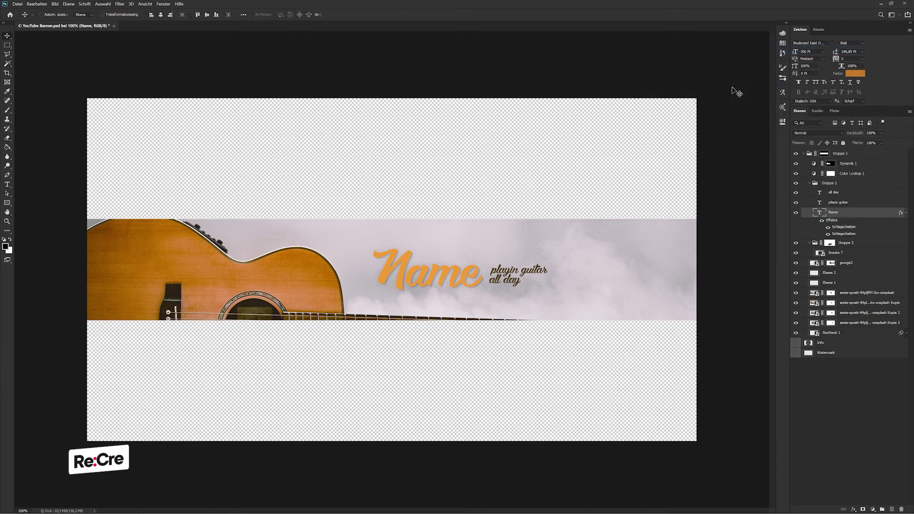
Step: Duplicate the guitar photo below the banner rectangle and enlarge it to fill the canvas
{"action": "left_click", "coordinate": [811, 186]}
{"action": "left_click", "coordinate": [809, 183]}
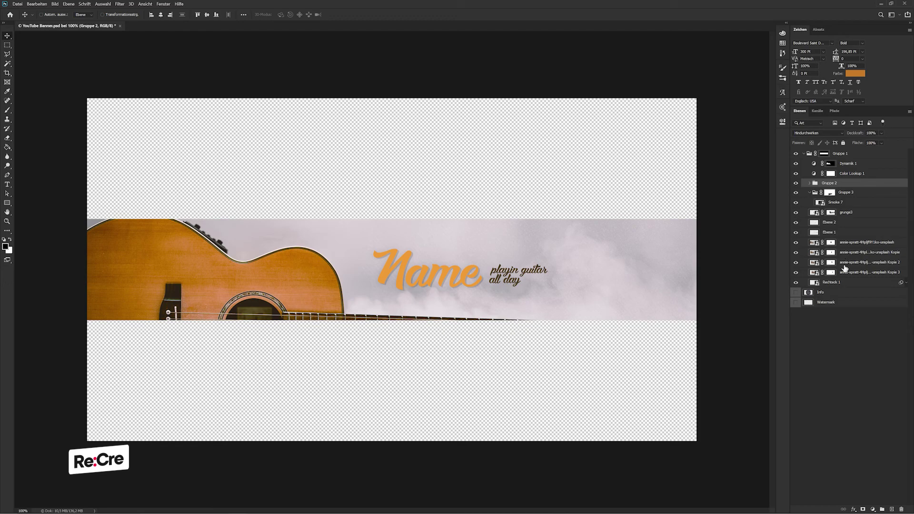
{"action": "left_click", "coordinate": [856, 241]}
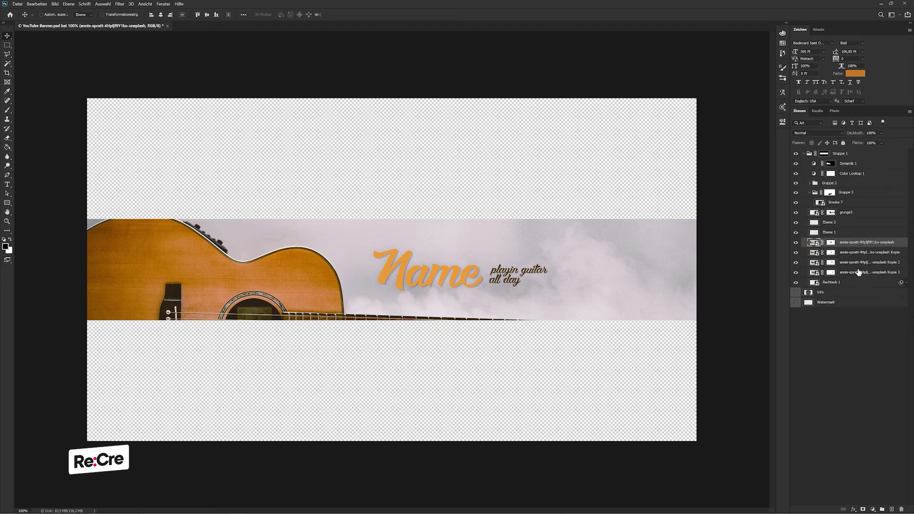
{"action": "left_click_drag", "start_coordinate": [858, 272], "coordinate": [843, 294]}
{"action": "right_click", "coordinate": [844, 294]}
{"action": "key", "text": "Escape"}
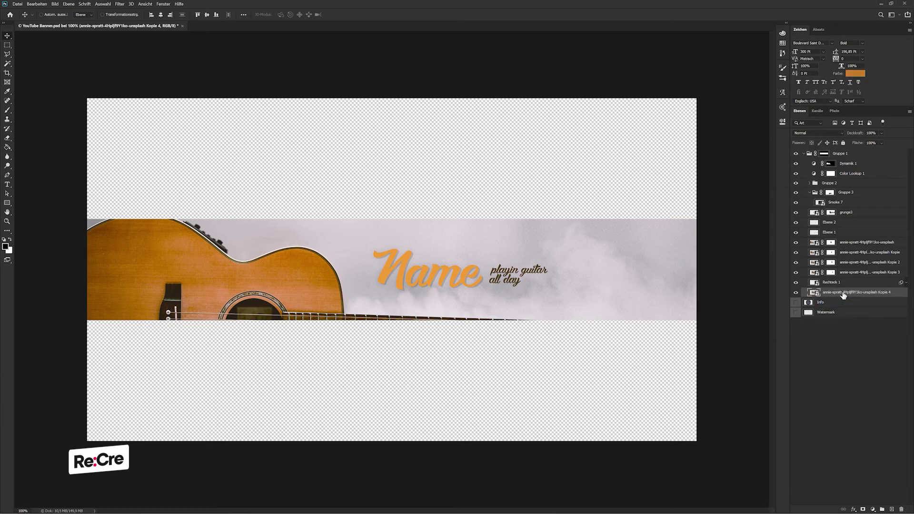
{"action": "key", "text": "ctrl+t"}
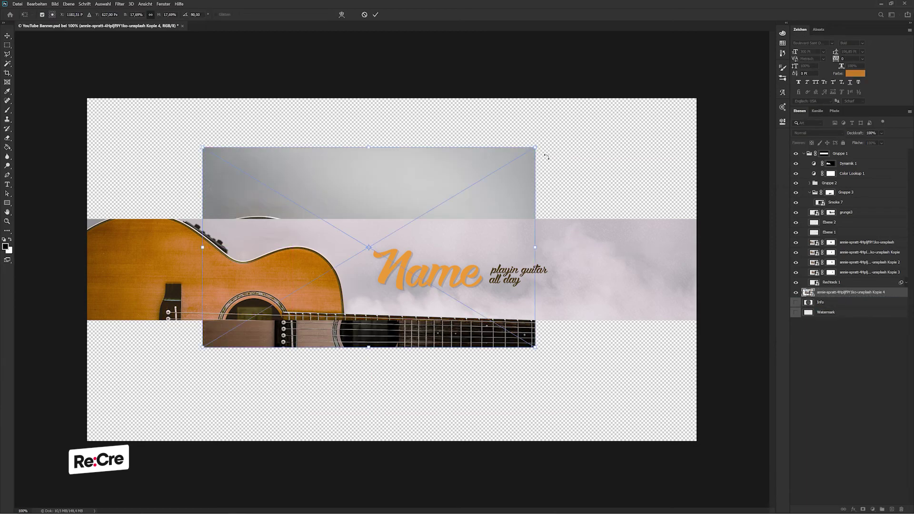
{"action": "left_click_drag", "start_coordinate": [536, 149], "coordinate": [772, 22]}
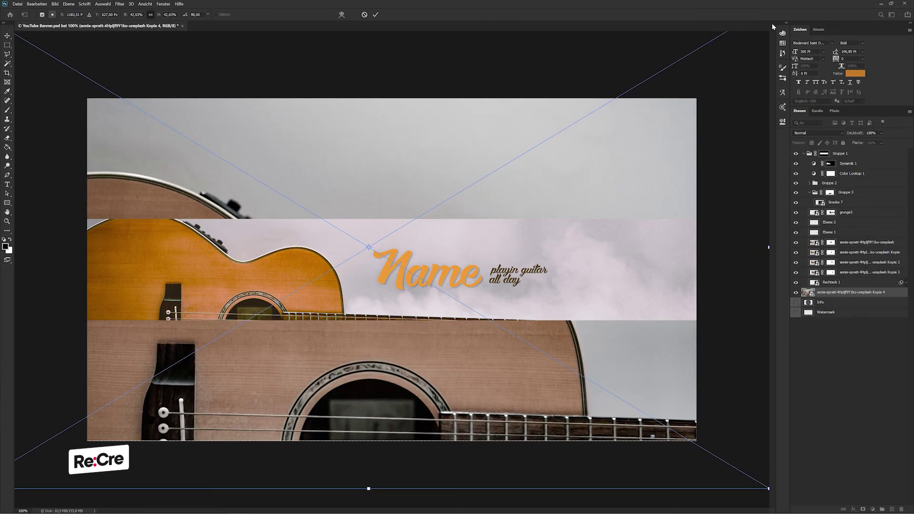
{"action": "key", "text": "Return"}
Step: Gaussian-blur the enlarged photo copy and darken it to Hue/Saturation lightness -34
{"action": "key", "text": "ctrl+alt+f"}
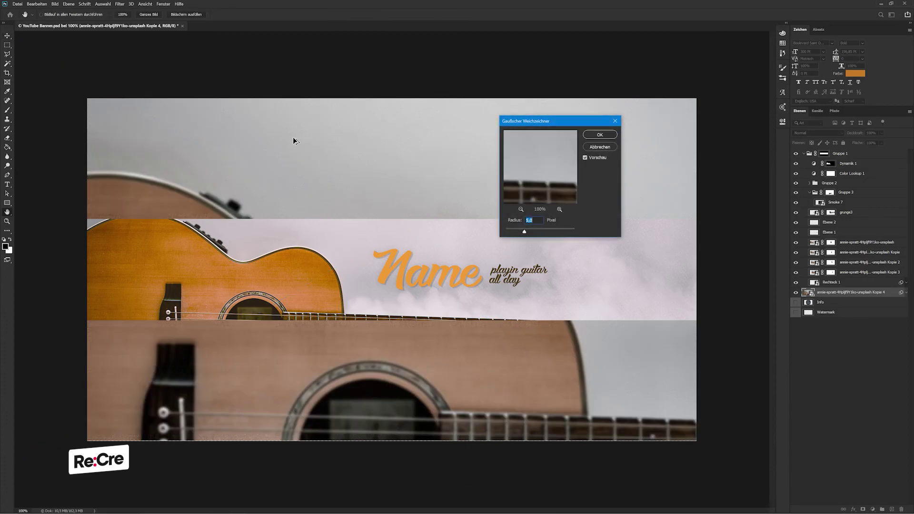
{"action": "type", "text": "50"}
{"action": "key", "text": "Return"}
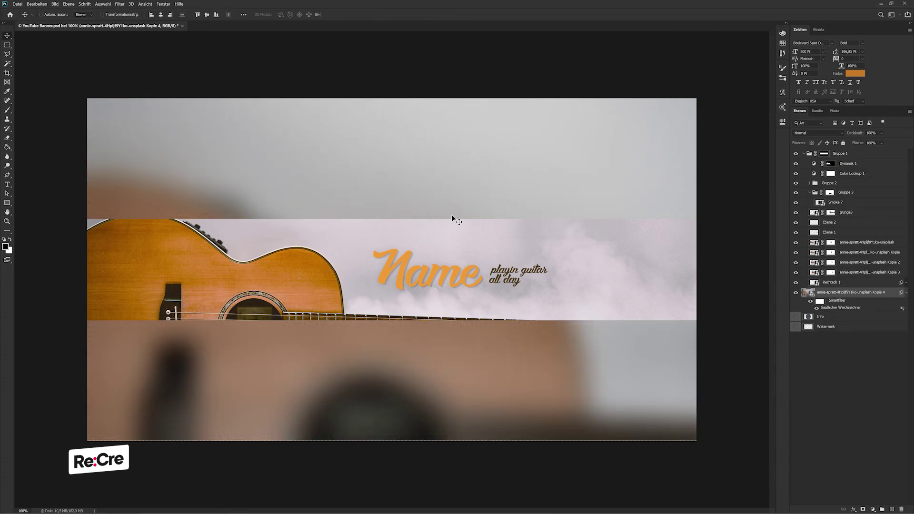
{"action": "left_click", "coordinate": [906, 294]}
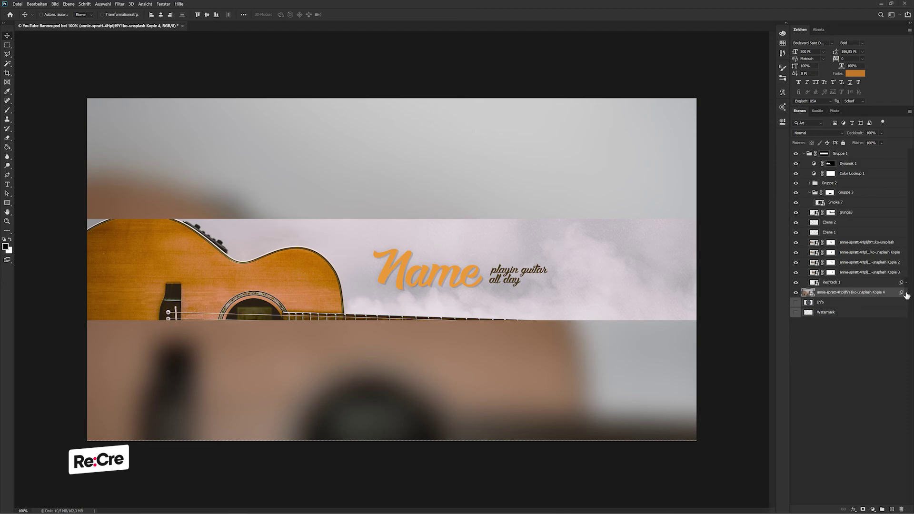
{"action": "key", "text": "ctrl+u"}
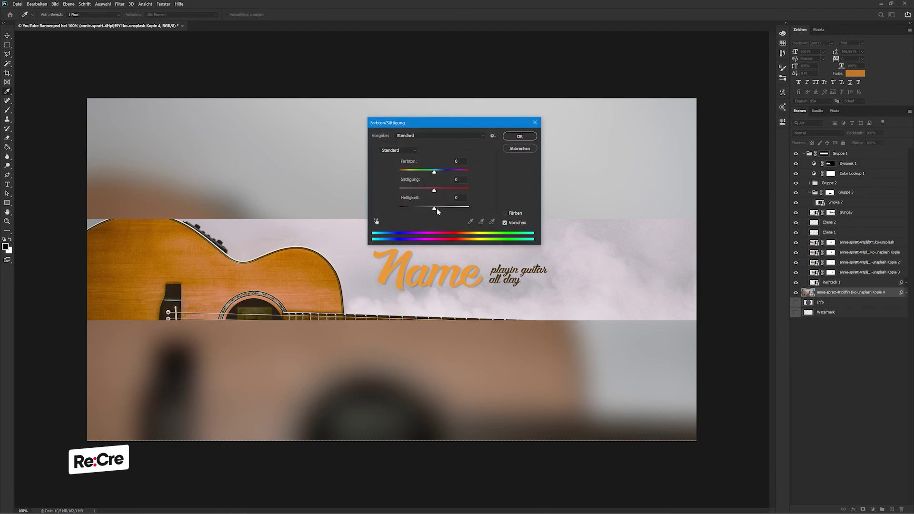
{"action": "left_click_drag", "start_coordinate": [434, 208], "coordinate": [423, 208]}
{"action": "key", "text": "Return"}
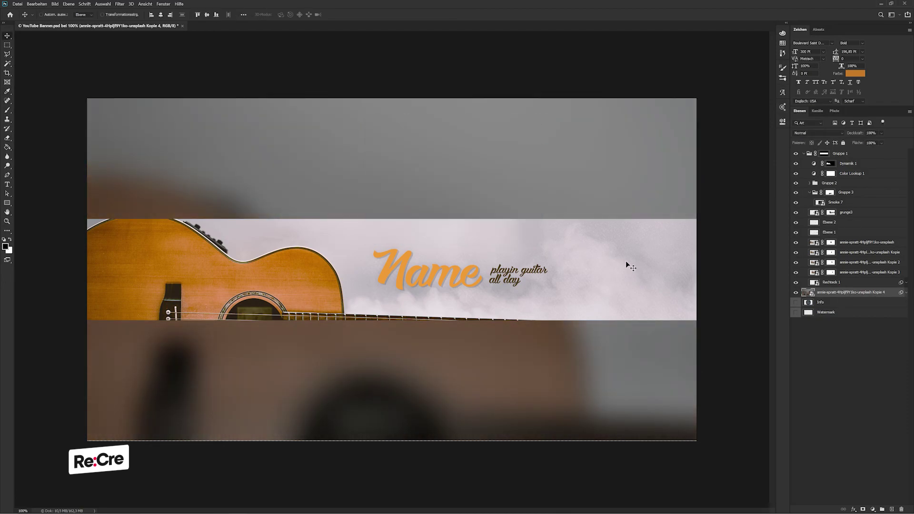
{"action": "left_click", "coordinate": [822, 341]}
Step: Group the Dynamik 1 and Color Lookup 1 adjustments into a group named CC
{"action": "left_click", "coordinate": [847, 163]}
{"action": "left_click", "coordinate": [848, 173], "text": "shift"}
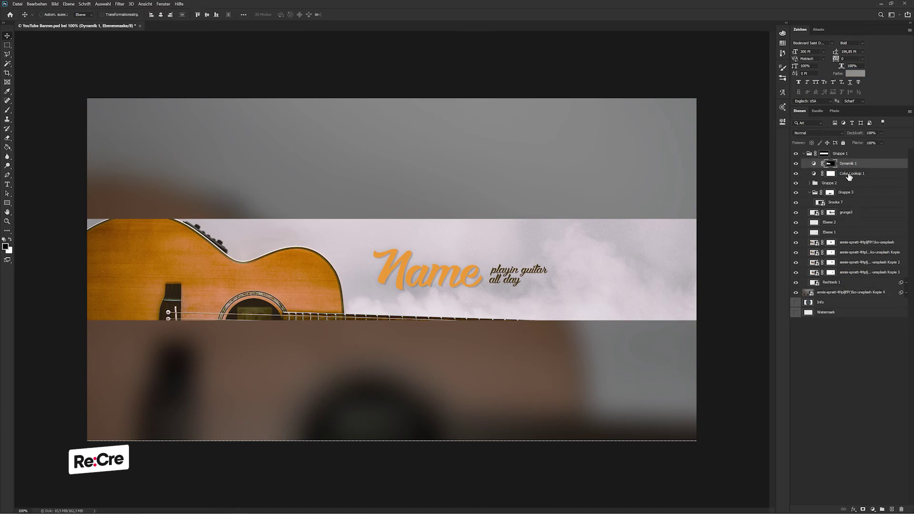
{"action": "key", "text": "ctrl+g"}
{"action": "double_click", "coordinate": [828, 163]}
{"action": "key", "text": "Return"}
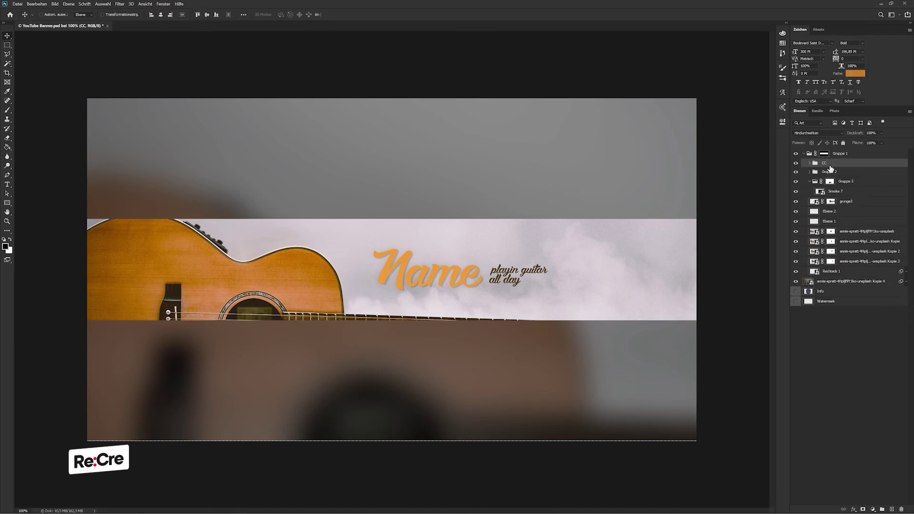
{"action": "mouse_move", "coordinate": [829, 166]}
{"action": "left_mouse_down"}
{"action": "mouse_move", "coordinate": [821, 146]}
{"action": "mouse_move", "coordinate": [814, 151]}
{"action": "mouse_move", "coordinate": [842, 159]}
{"action": "left_mouse_up"}
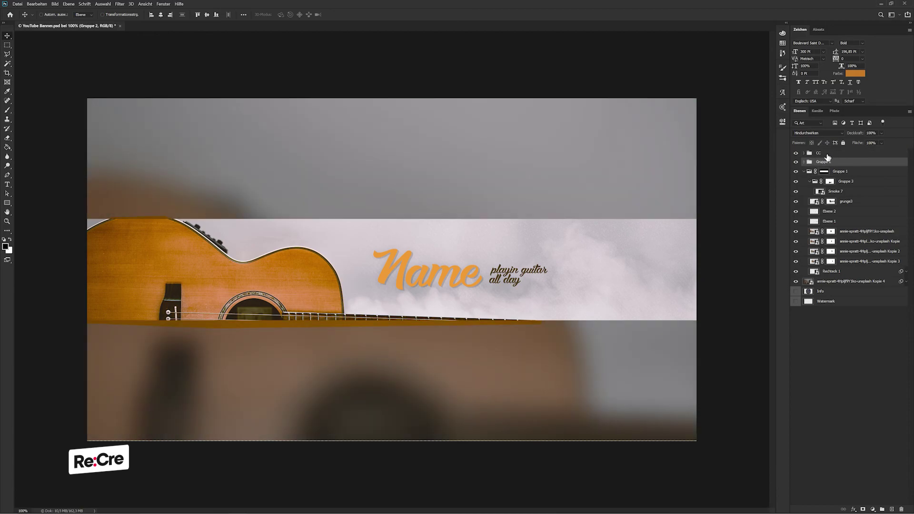
Step: Mask the CC group to the banner strip and rename Gruppe 2 to 'Text'
{"action": "left_click", "coordinate": [827, 154]}
{"action": "left_click", "coordinate": [823, 171], "text": "ctrl"}
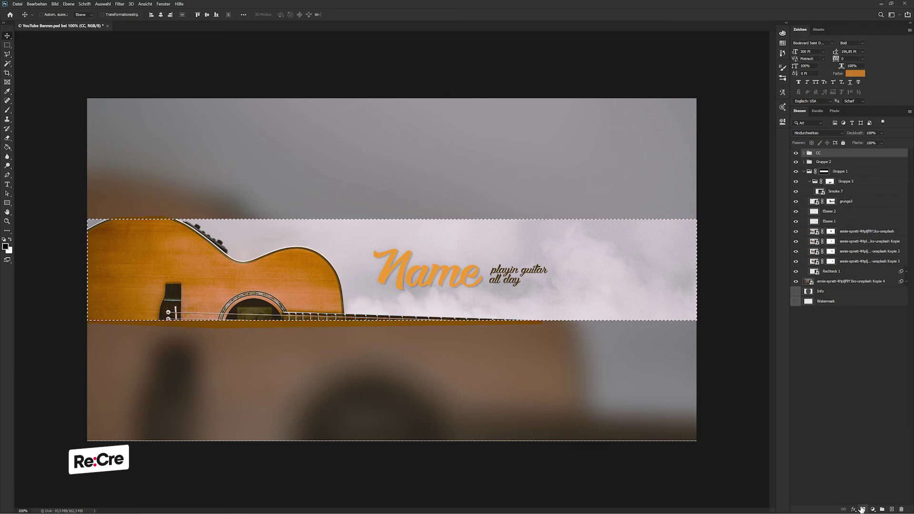
{"action": "left_click", "coordinate": [862, 509]}
{"action": "double_click", "coordinate": [823, 162]}
{"action": "type", "text": "Tex"}
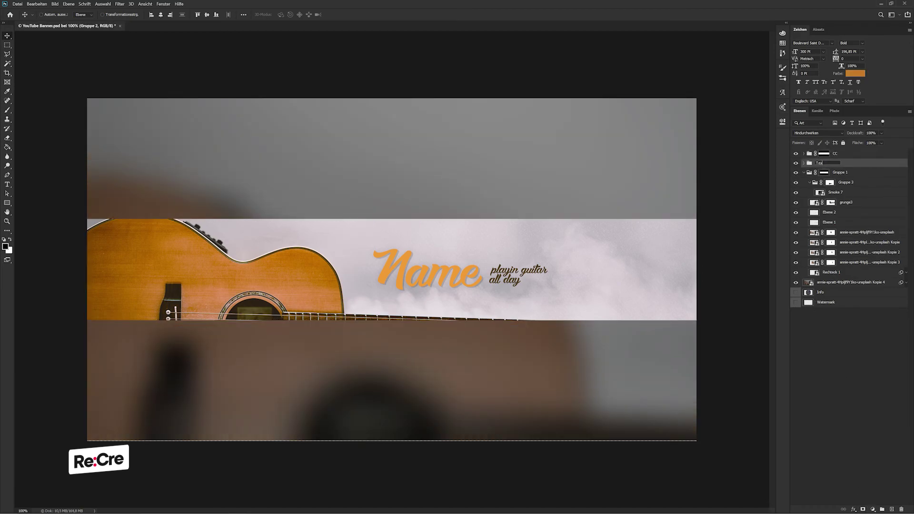
{"action": "type", "text": "t"}
{"action": "key", "text": "Return"}
Step: Rename the two colour adjustments inside CC to 'CC 1' and 'CC 2'
{"action": "left_click", "coordinate": [810, 154]}
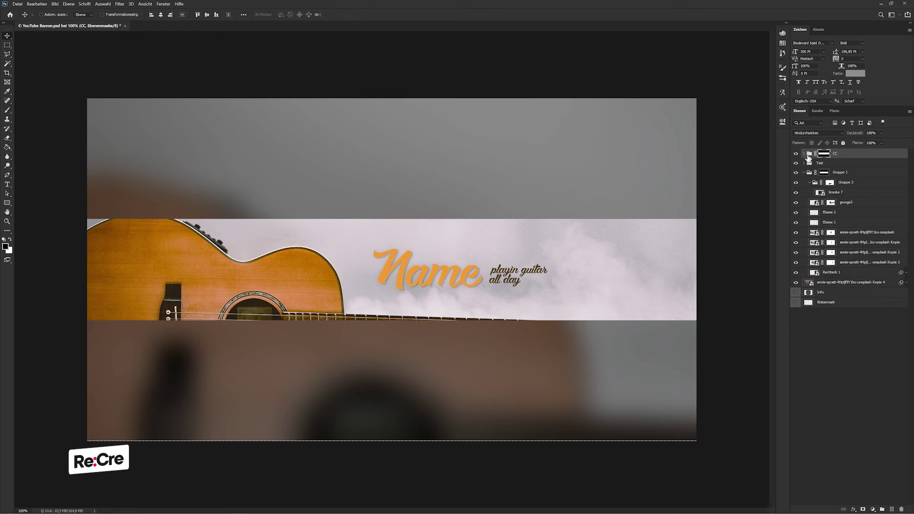
{"action": "left_click", "coordinate": [803, 153]}
{"action": "double_click", "coordinate": [850, 164]}
{"action": "type", "text": "CC"}
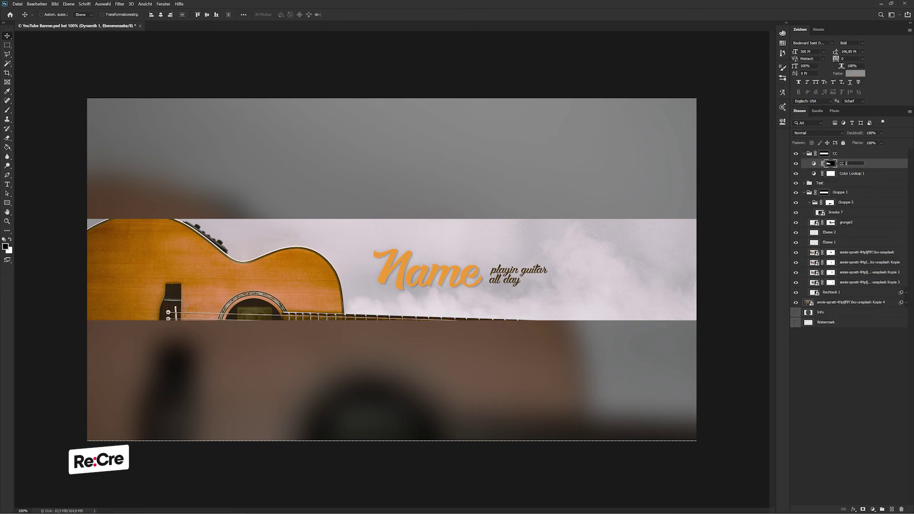
{"action": "key", "text": "Tab"}
{"action": "type", "text": "C"}
{"action": "key", "text": "Return"}
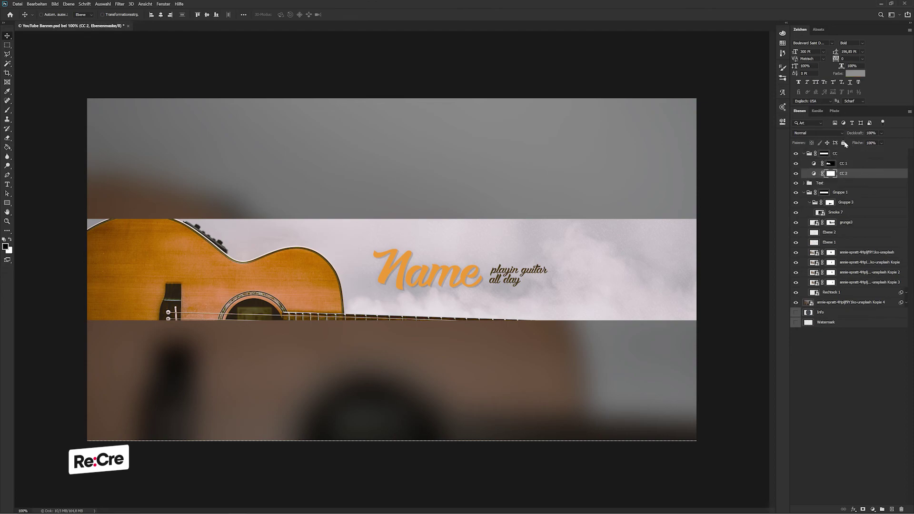
Step: Label the CC group blue and the Text group green
{"action": "right_click", "coordinate": [841, 153]}
{"action": "left_click", "coordinate": [837, 427]}
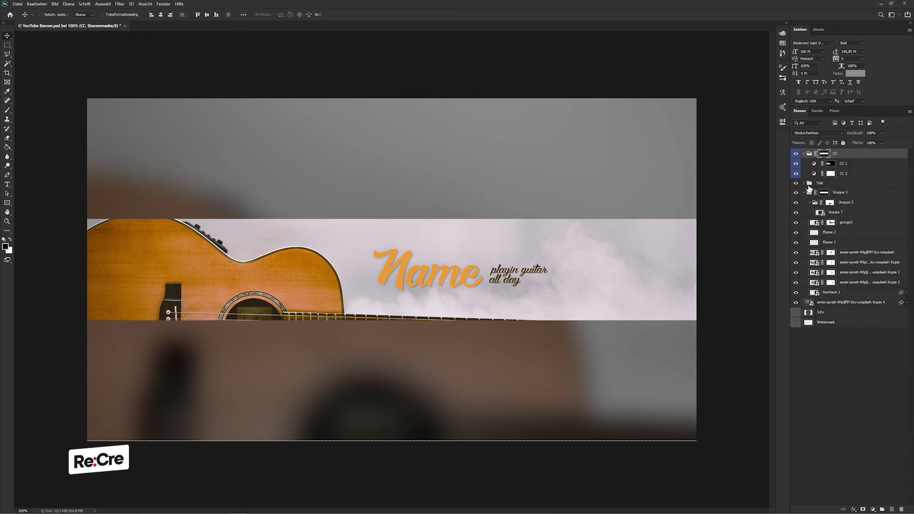
{"action": "left_click", "coordinate": [803, 154]}
{"action": "right_click", "coordinate": [815, 162]}
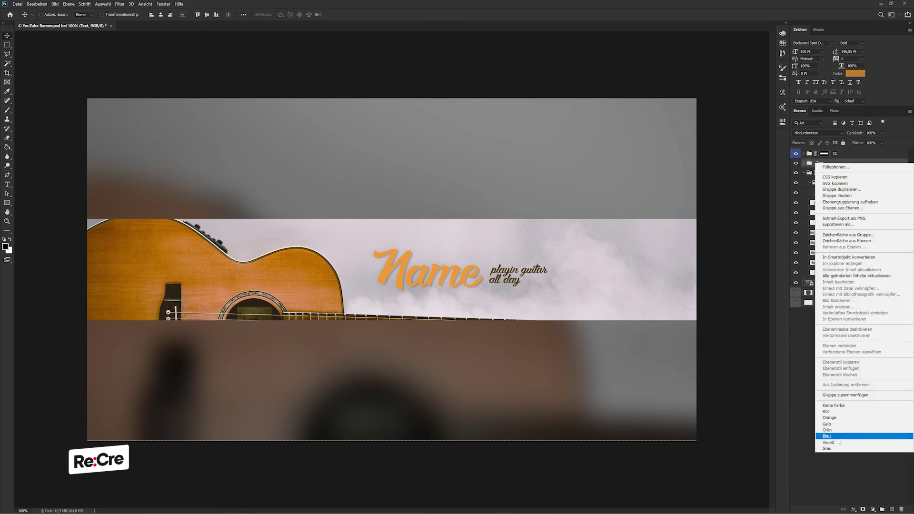
{"action": "left_click", "coordinate": [837, 431]}
Step: Move the Name layer to the top of the Text group and rename it 'Your Name'
{"action": "left_click", "coordinate": [804, 163]}
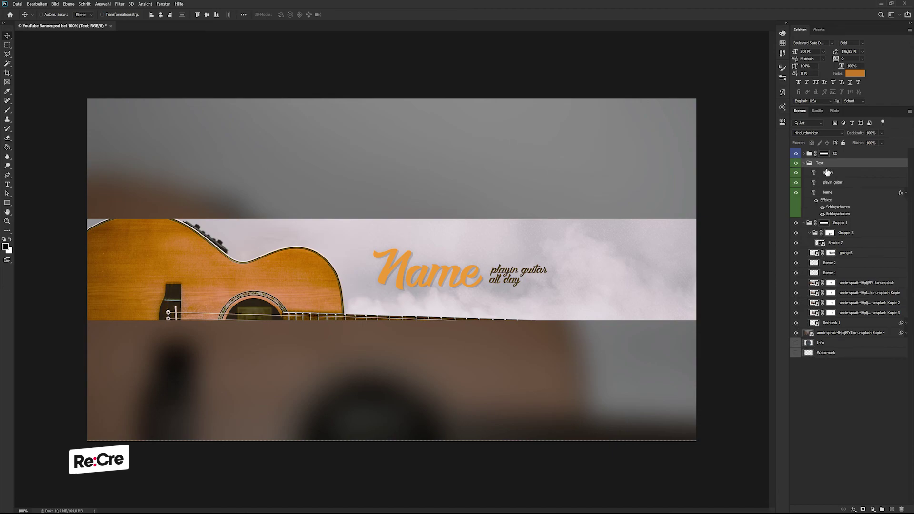
{"action": "left_click_drag", "start_coordinate": [832, 192], "coordinate": [833, 168]}
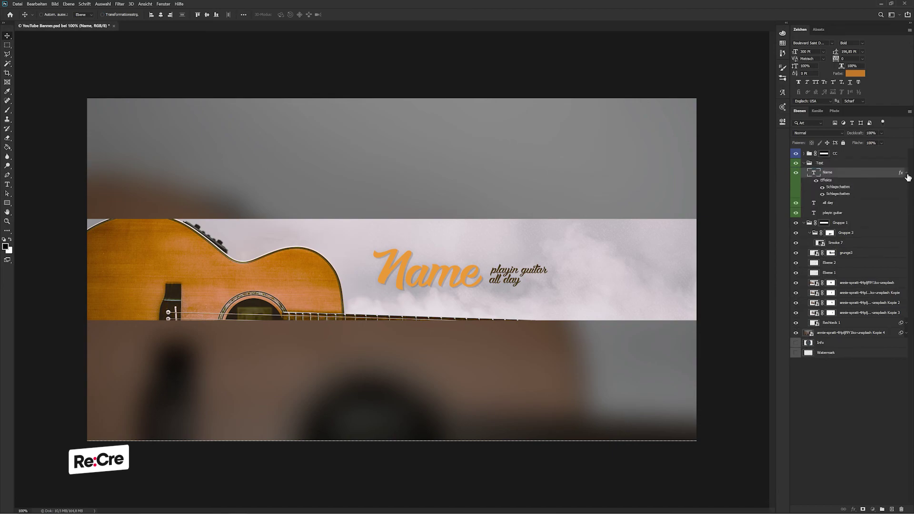
{"action": "left_click", "coordinate": [906, 173]}
{"action": "double_click", "coordinate": [828, 172]}
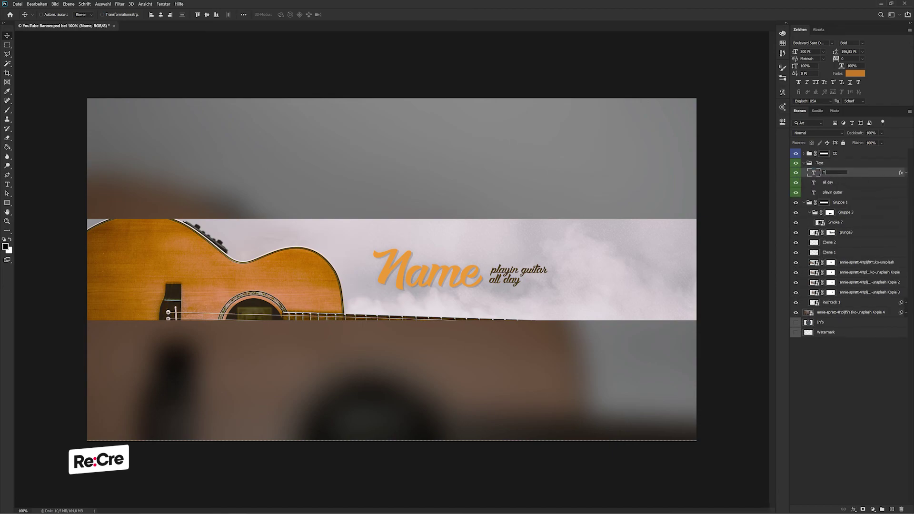
{"action": "type", "text": "Your Name"}
{"action": "key", "text": "Tab"}
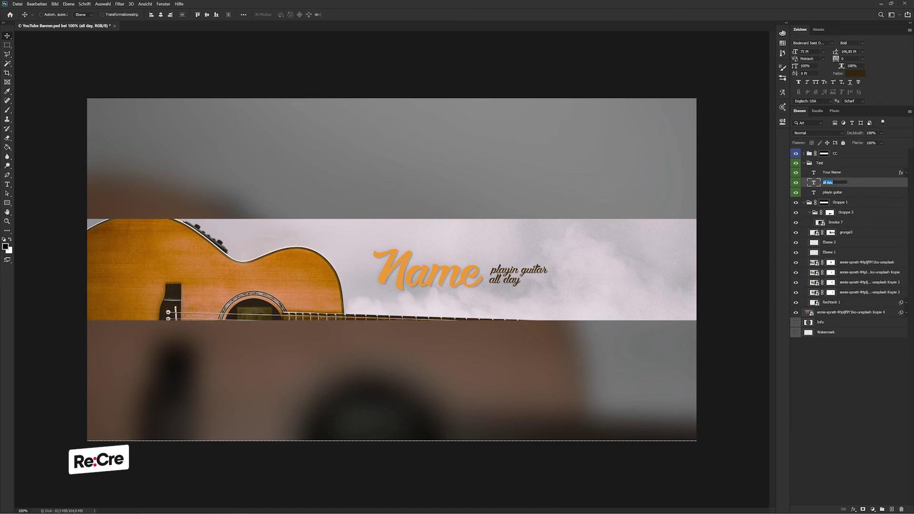
{"action": "left_click", "coordinate": [833, 192], "text": "shift"}
Step: Rename the tagline layers 'Additional Text 1' and 'Additional Text 2'
{"action": "left_click_drag", "start_coordinate": [832, 192], "coordinate": [834, 186]}
{"action": "key", "text": "Tab"}
{"action": "type", "text": "Additional Text 2"}
{"action": "key", "text": "Return"}
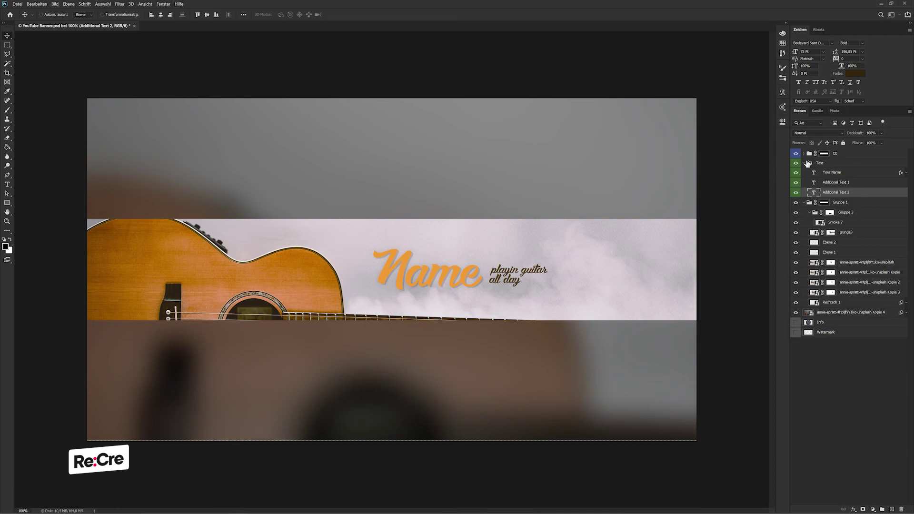
Step: Rename Gruppe 1 to 'Banner' and give it a red colour label
{"action": "left_click", "coordinate": [803, 163]}
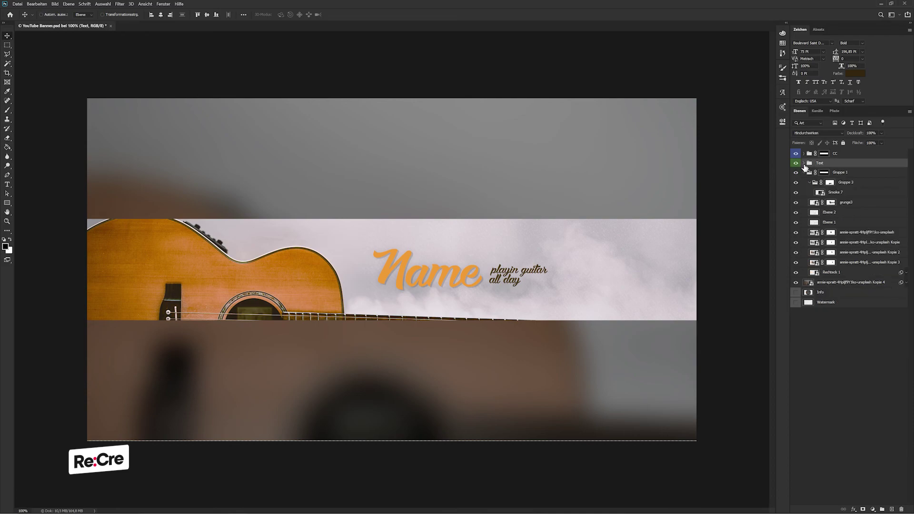
{"action": "left_click", "coordinate": [837, 175]}
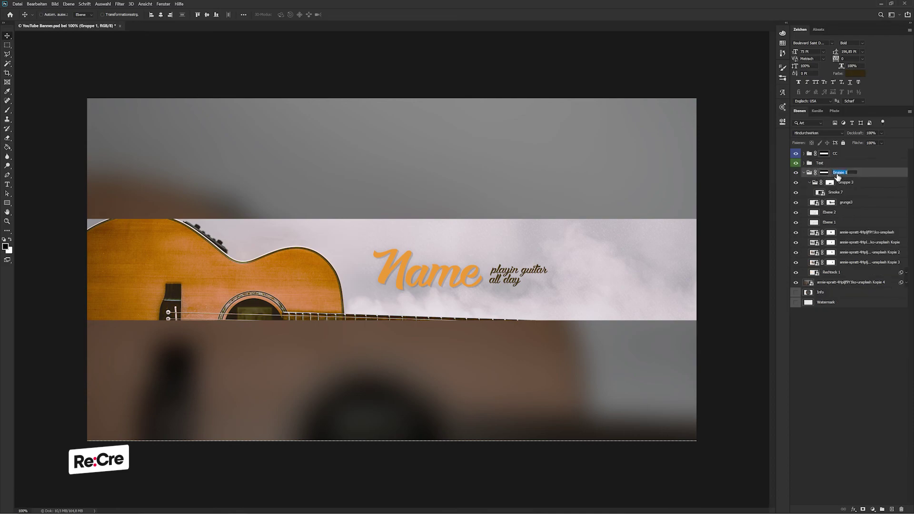
{"action": "type", "text": "Banner"}
{"action": "key", "text": "Return"}
{"action": "right_click", "coordinate": [838, 176]}
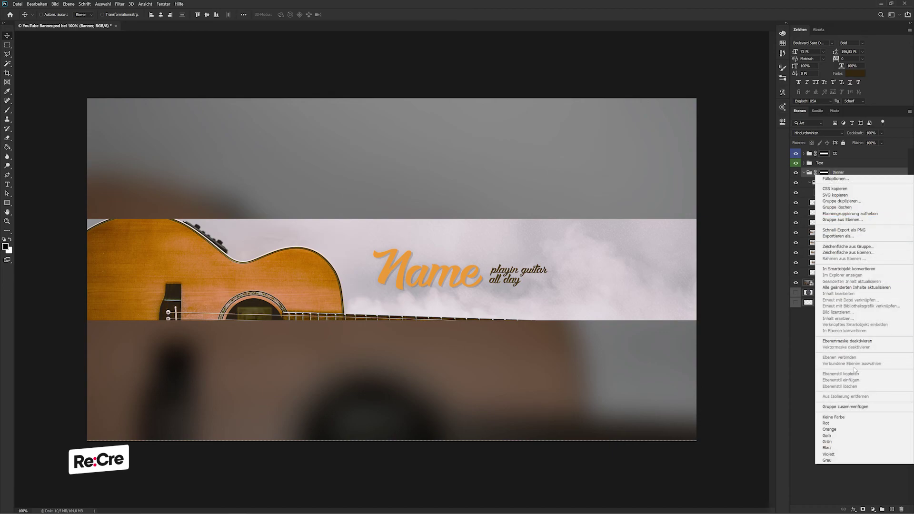
{"action": "left_click", "coordinate": [842, 423]}
Step: Rename the Banner contents to Smoke, Overlay Texture, Highlights and Darken
{"action": "double_click", "coordinate": [846, 182]}
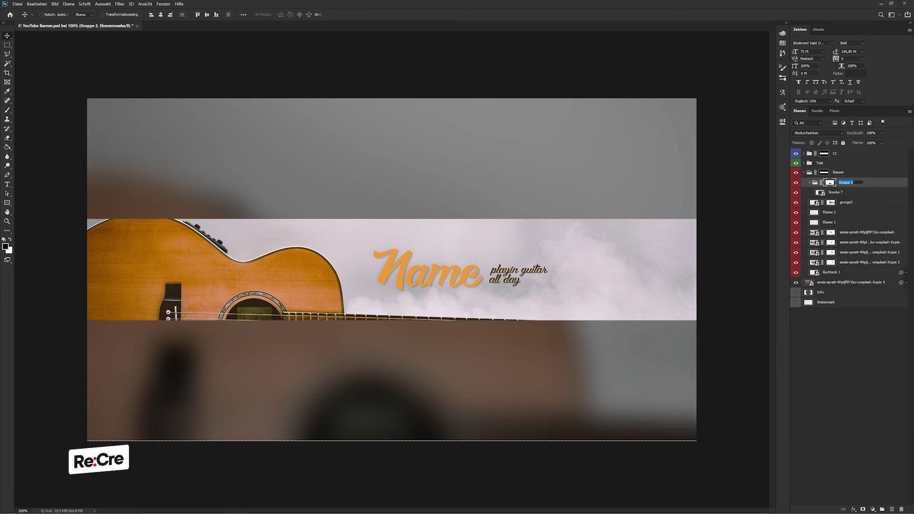
{"action": "type", "text": "oke"}
{"action": "key", "text": "Tab"}
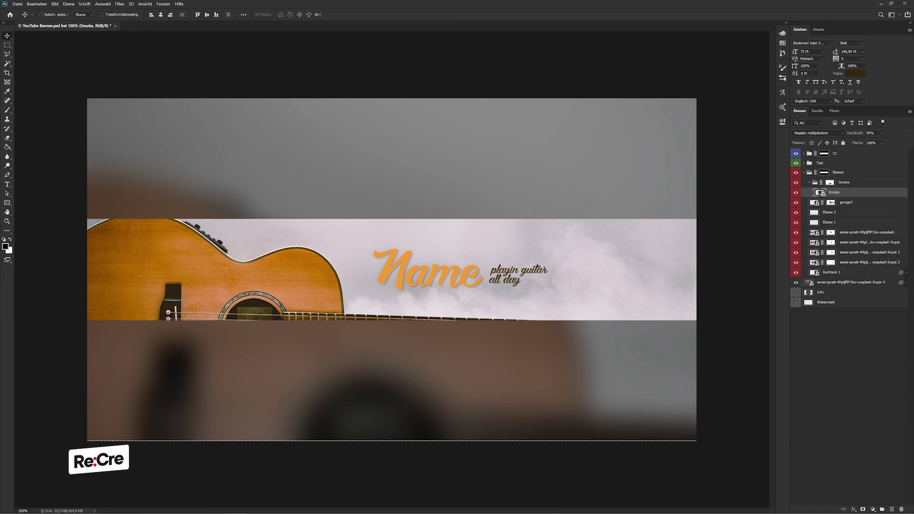
{"action": "left_click", "coordinate": [804, 173]}
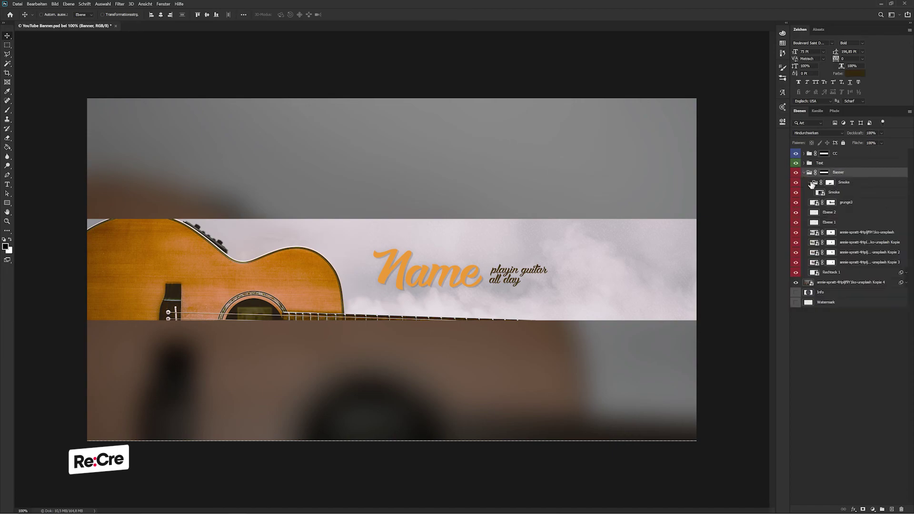
{"action": "left_click", "coordinate": [809, 182]}
{"action": "double_click", "coordinate": [845, 192]}
{"action": "type", "text": "Overlay Textu"}
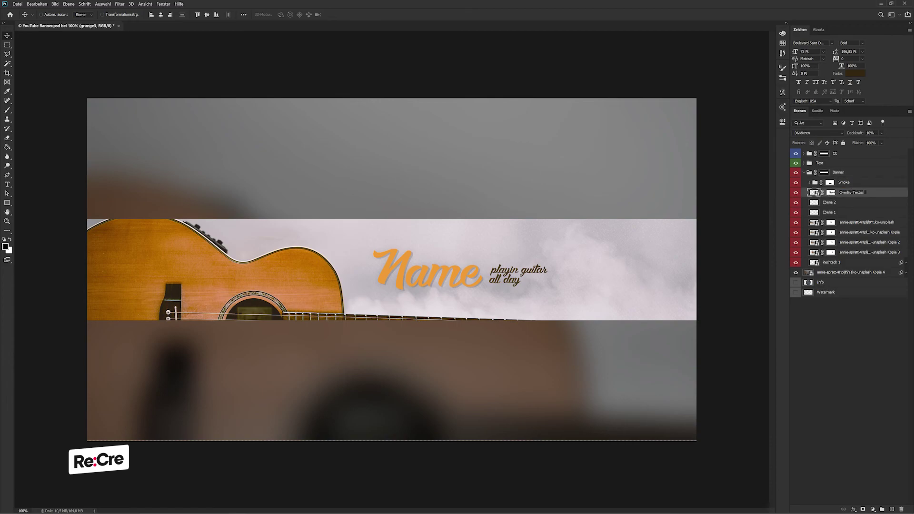
{"action": "type", "text": "re"}
{"action": "key", "text": "Tab"}
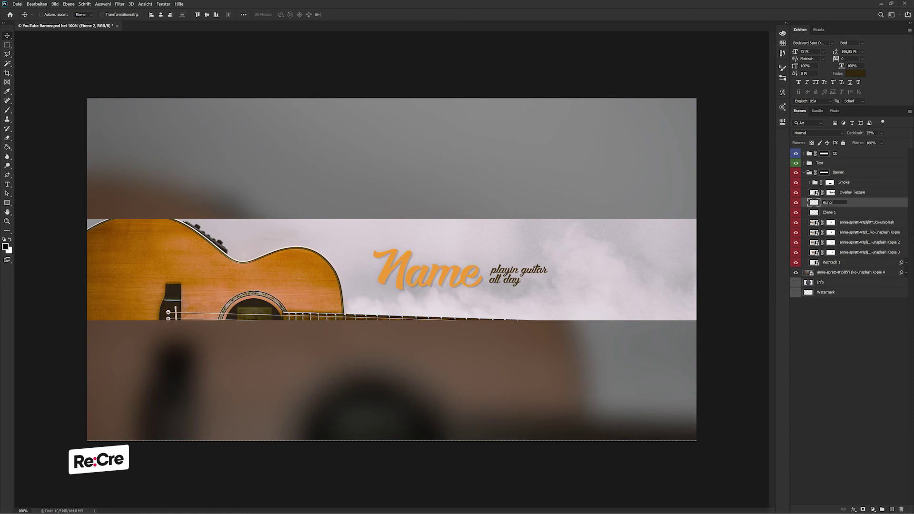
{"action": "key", "text": "Tab"}
{"action": "type", "text": "D"}
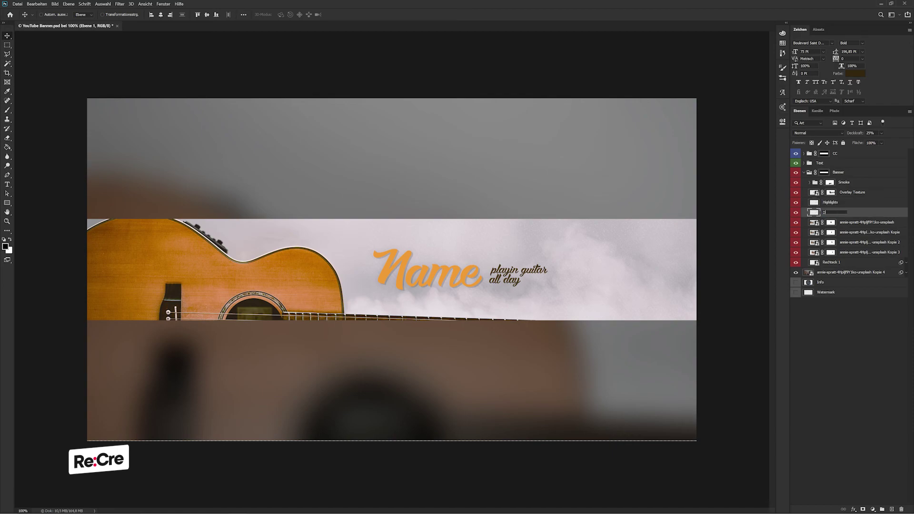
{"action": "type", "text": "arken"}
{"action": "key", "text": "Tab"}
Step: Rename the photo layers Image 1 through Image 1.4 and Rechteck 1 to 'Banner BG'
{"action": "type", "text": "Im"}
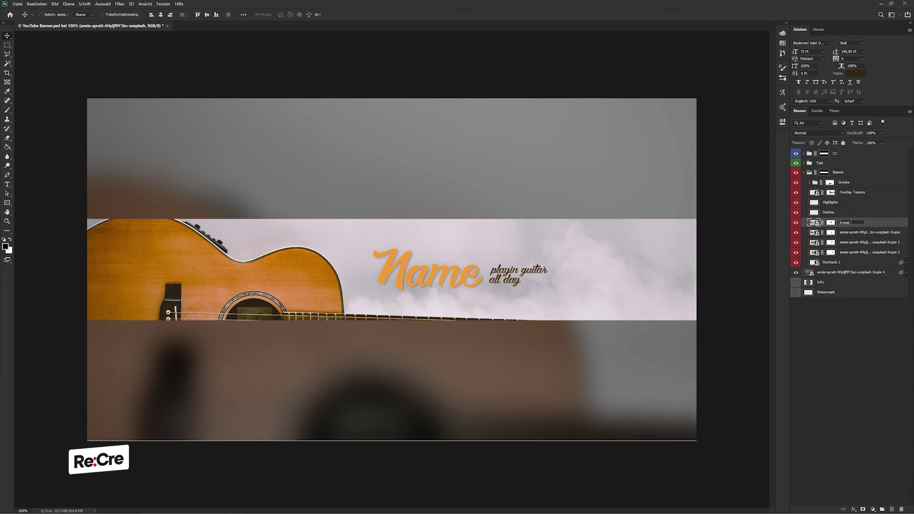
{"action": "type", "text": "1"}
{"action": "key", "text": "Tab"}
{"action": "type", "text": "Image 1"}
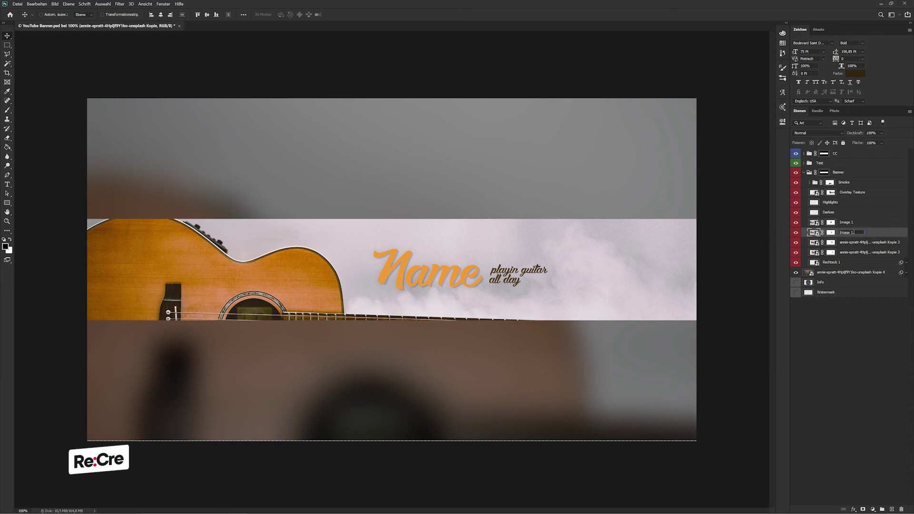
{"action": "type", "text": ".2"}
{"action": "key", "text": "Tab"}
{"action": "type", "text": "Ima"}
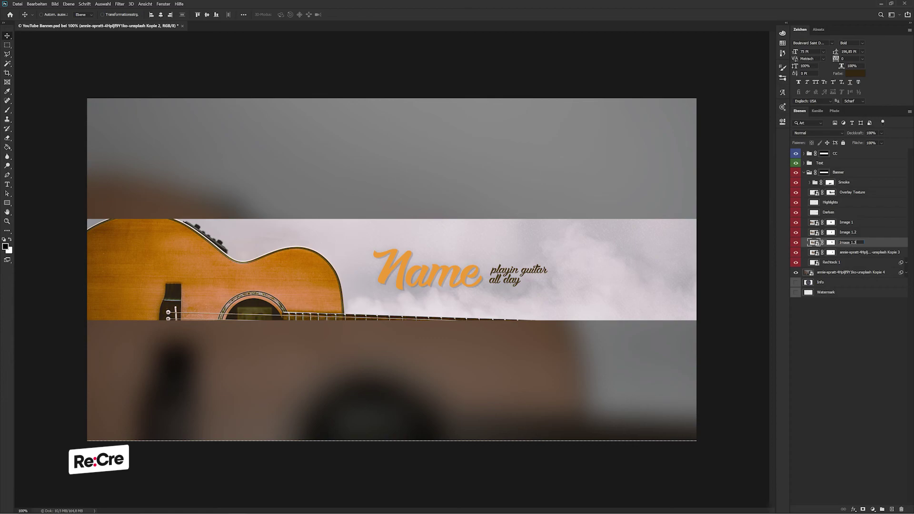
{"action": "key", "text": "Tab"}
{"action": "type", "text": "Image 1"}
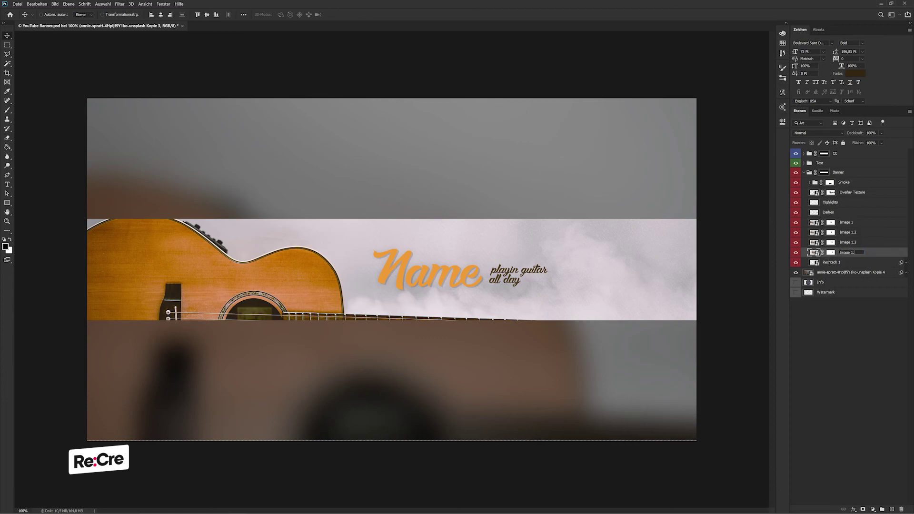
{"action": "type", "text": ".4"}
{"action": "key", "text": "Tab"}
{"action": "type", "text": "Banner B"}
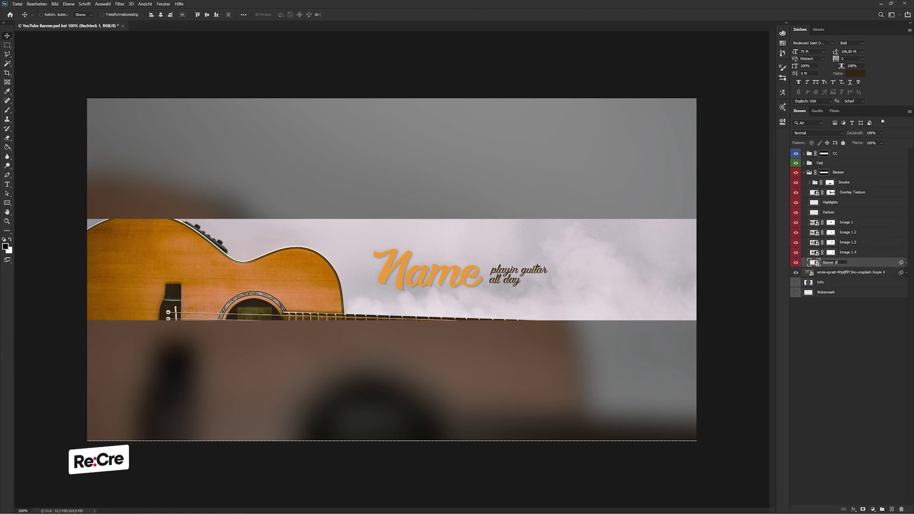
{"action": "type", "text": "G"}
{"action": "key", "text": "Return"}
Step: Wrap the background photo in a group named BG and rename the photo 'Image'
{"action": "left_click", "coordinate": [804, 172]}
{"action": "left_click", "coordinate": [830, 183]}
{"action": "key", "text": "ctrl+g"}
{"action": "double_click", "coordinate": [828, 182]}
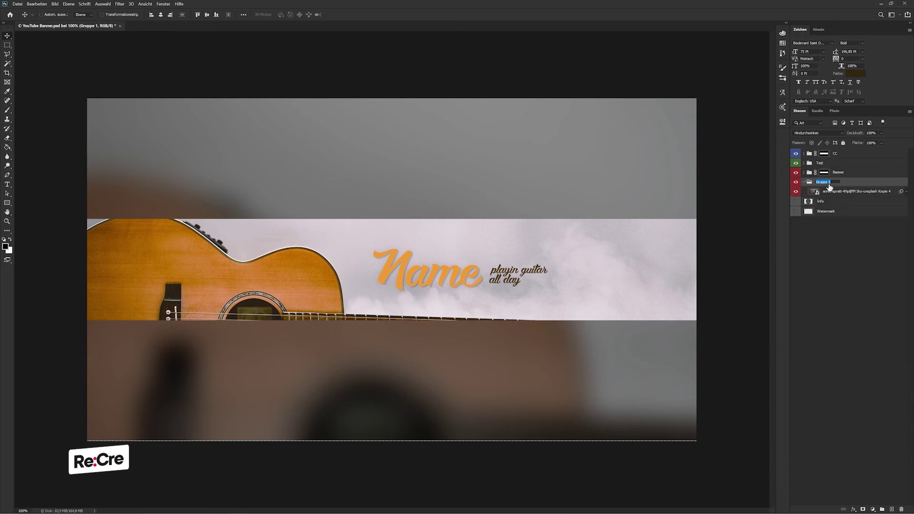
{"action": "type", "text": "BG"}
{"action": "key", "text": "Tab"}
{"action": "type", "text": "BG"}
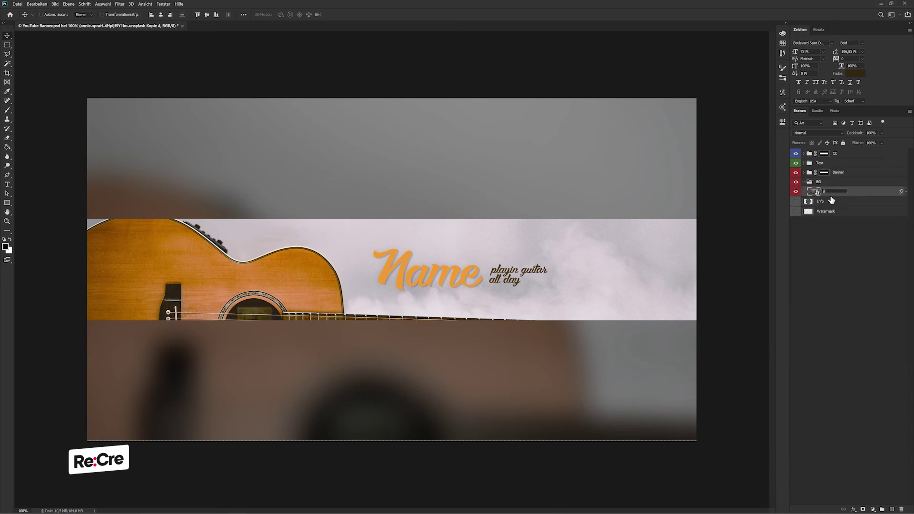
{"action": "key", "text": "Return"}
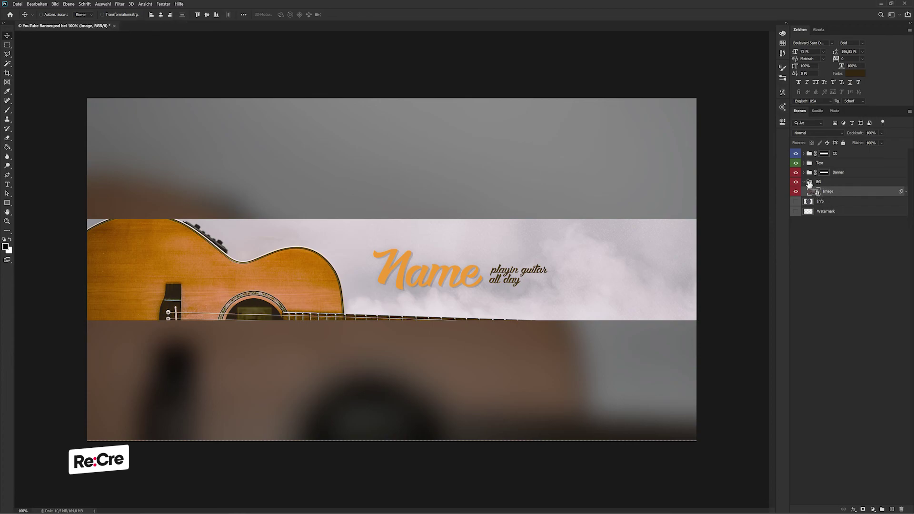
Step: Move the CC, Text, Banner and BG groups below the Watermark layer
{"action": "left_click", "coordinate": [808, 183]}
{"action": "left_click", "coordinate": [838, 154], "text": "shift"}
{"action": "left_click_drag", "start_coordinate": [844, 159], "coordinate": [857, 264]}
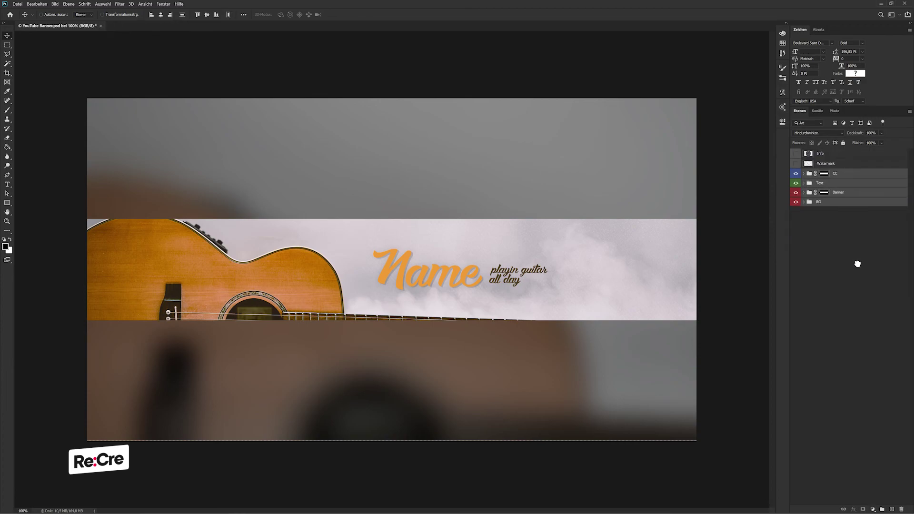
{"action": "left_click", "coordinate": [852, 244]}
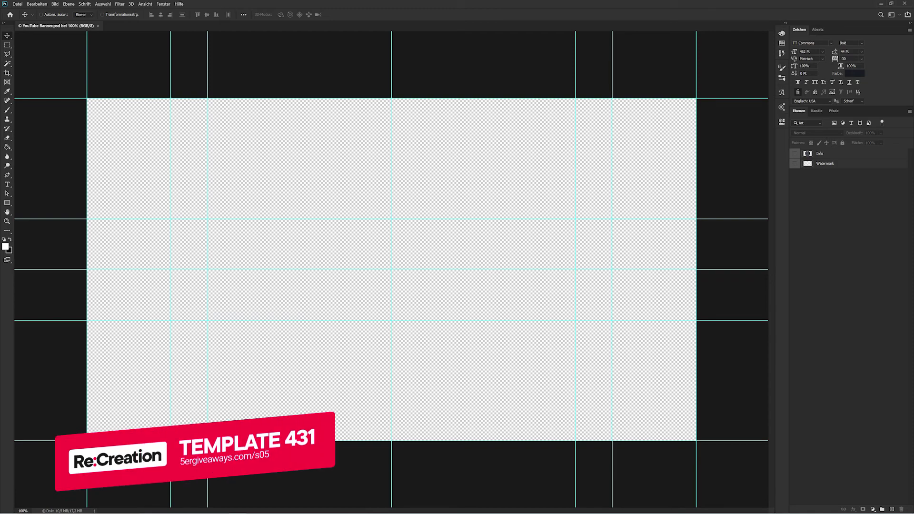
Step: Commit violin2, group it, and mask the group to the middle banner strip
{"action": "key", "text": "Return"}
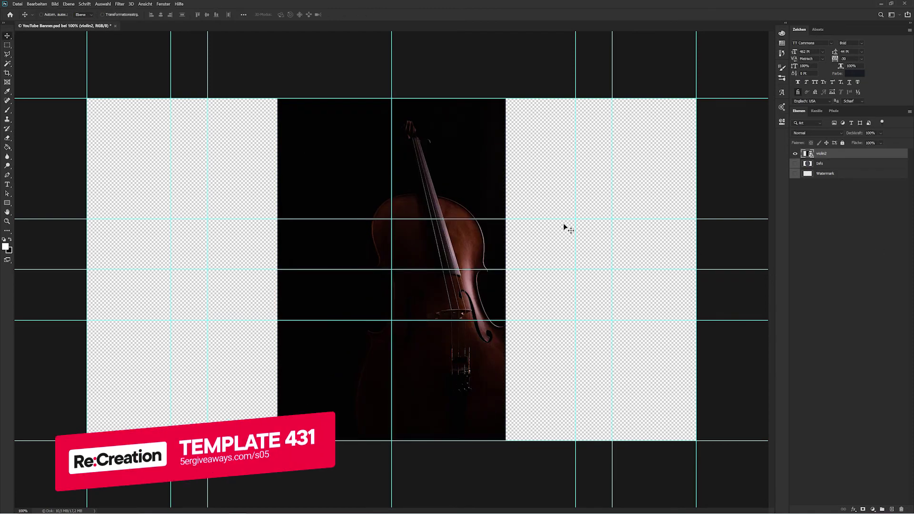
{"action": "key", "text": "ctrl+g"}
{"action": "key", "text": "m"}
{"action": "left_click_drag", "start_coordinate": [78, 89], "coordinate": [767, 217]}
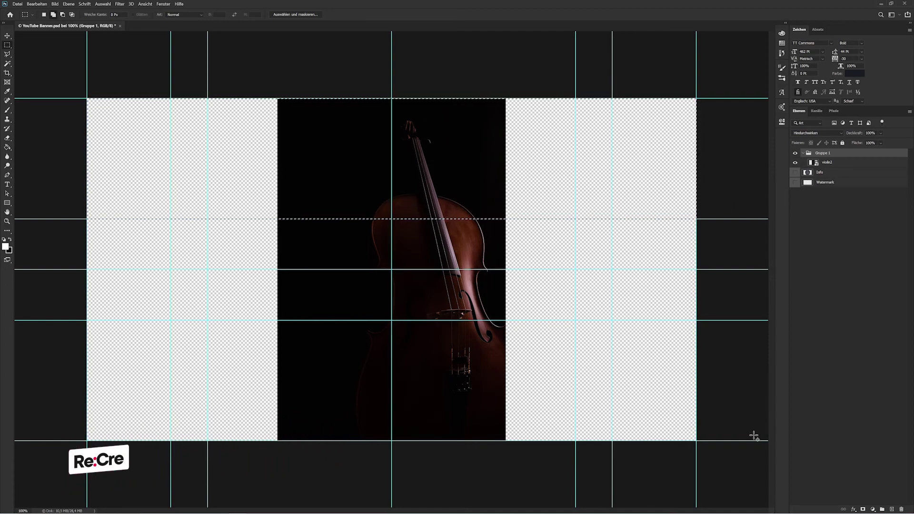
{"action": "left_click_drag", "start_coordinate": [757, 443], "coordinate": [61, 319]}
{"action": "right_click", "coordinate": [461, 251]}
{"action": "left_click", "coordinate": [478, 260]}
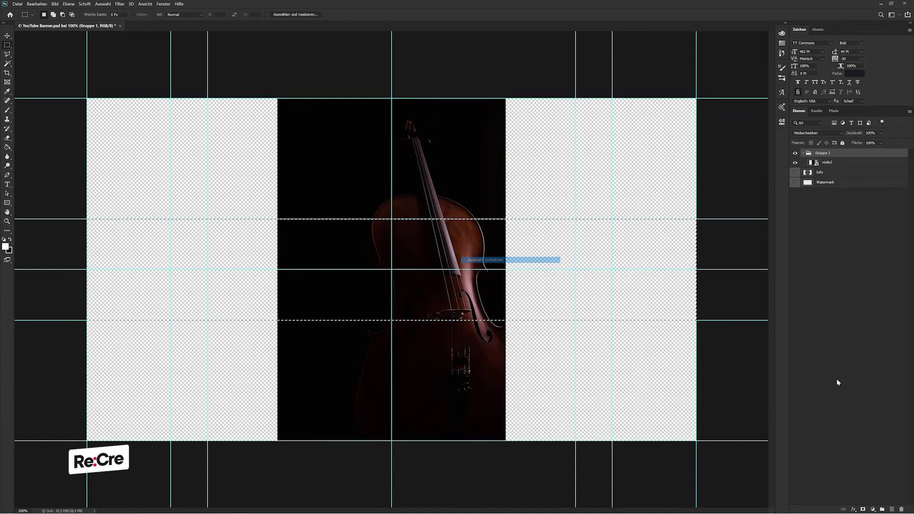
{"action": "left_click", "coordinate": [862, 510]}
Step: Hide the guides and slide the violin2 photo to the strip's left end
{"action": "key", "text": "v"}
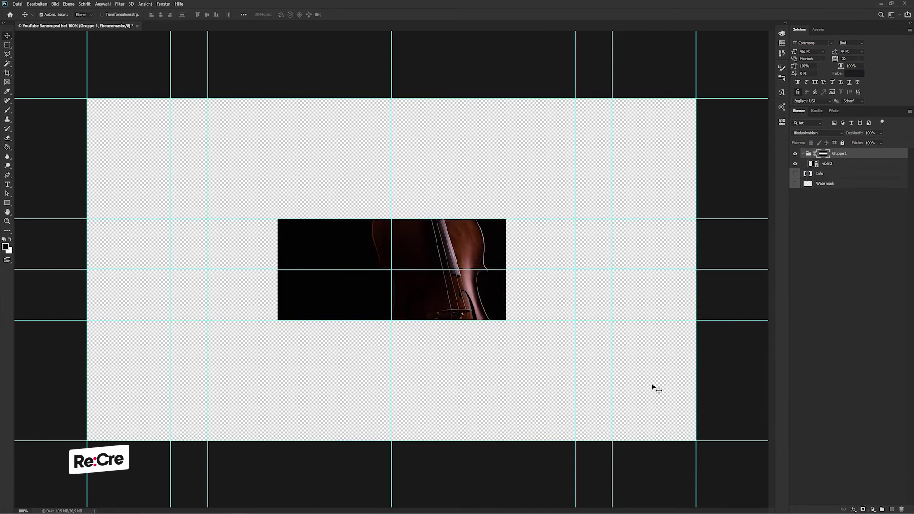
{"action": "key", "text": "ctrl+h"}
{"action": "left_click", "coordinate": [827, 164]}
{"action": "left_click_drag", "start_coordinate": [522, 309], "coordinate": [308, 298]}
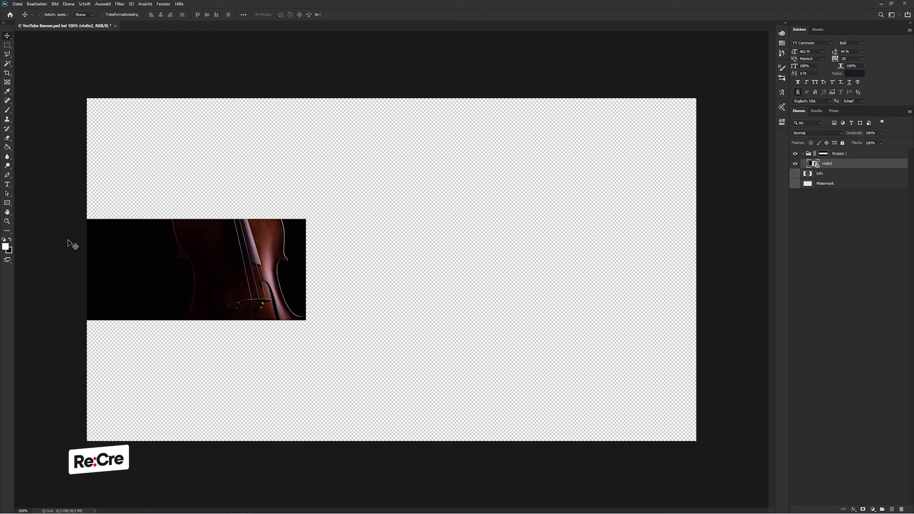
Step: Draw a rectangle over the strip's empty right part and move Rechteck 1 below violin2
{"action": "left_click", "coordinate": [7, 203]}
{"action": "left_click_drag", "start_coordinate": [713, 197], "coordinate": [303, 388]}
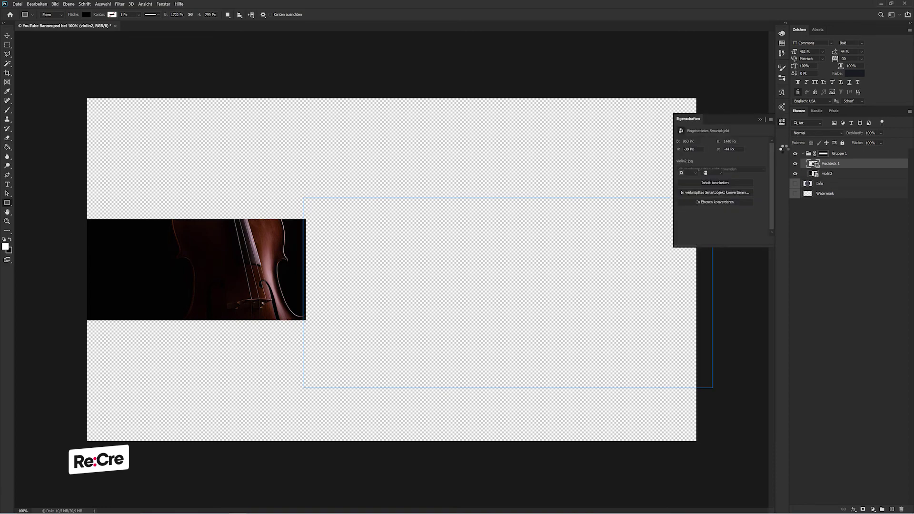
{"action": "left_click", "coordinate": [804, 154]}
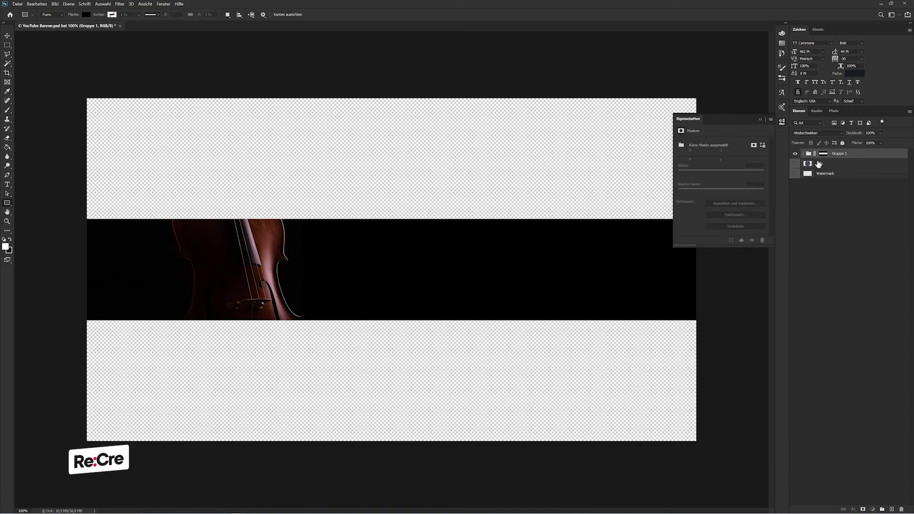
{"action": "left_click", "coordinate": [801, 157]}
{"action": "key", "text": "v"}
{"action": "left_click", "coordinate": [760, 119]}
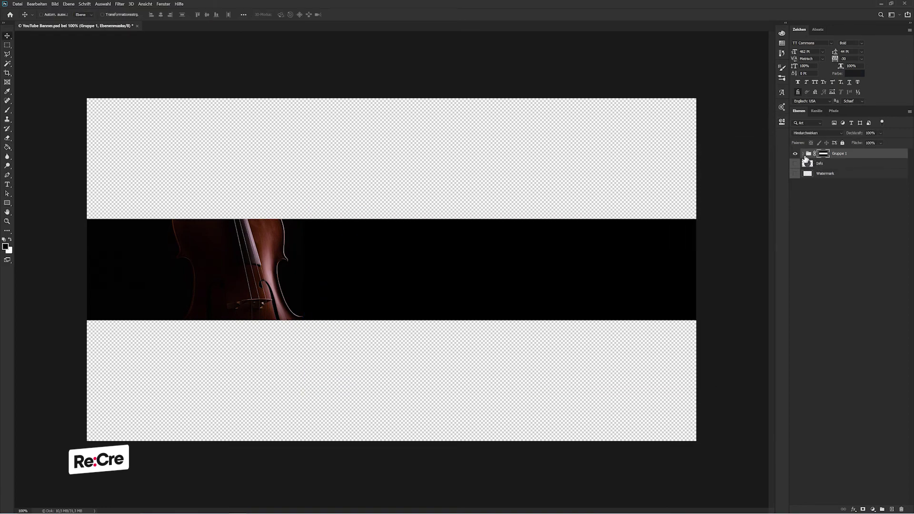
{"action": "left_click", "coordinate": [803, 154]}
{"action": "left_click_drag", "start_coordinate": [831, 163], "coordinate": [835, 177]}
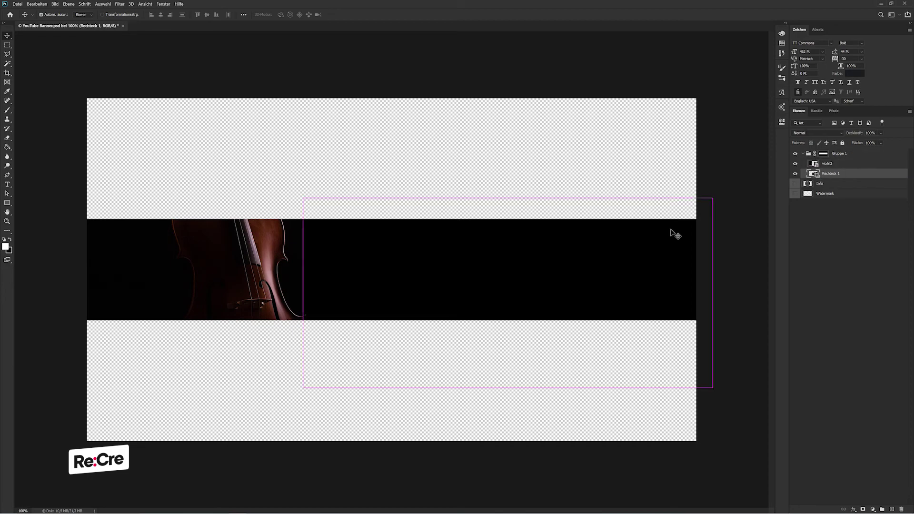
Step: Stretch the black rectangle to the banner's left and right edges, then drag in the violin close-up
{"action": "key", "text": "ctrl+t"}
{"action": "left_click_drag", "start_coordinate": [303, 291], "coordinate": [87, 292]}
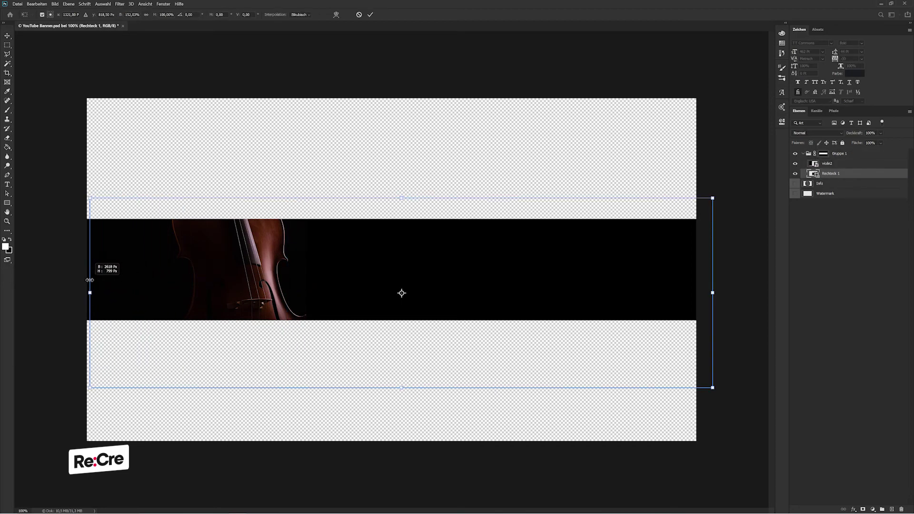
{"action": "left_click_drag", "start_coordinate": [707, 298], "coordinate": [695, 294]}
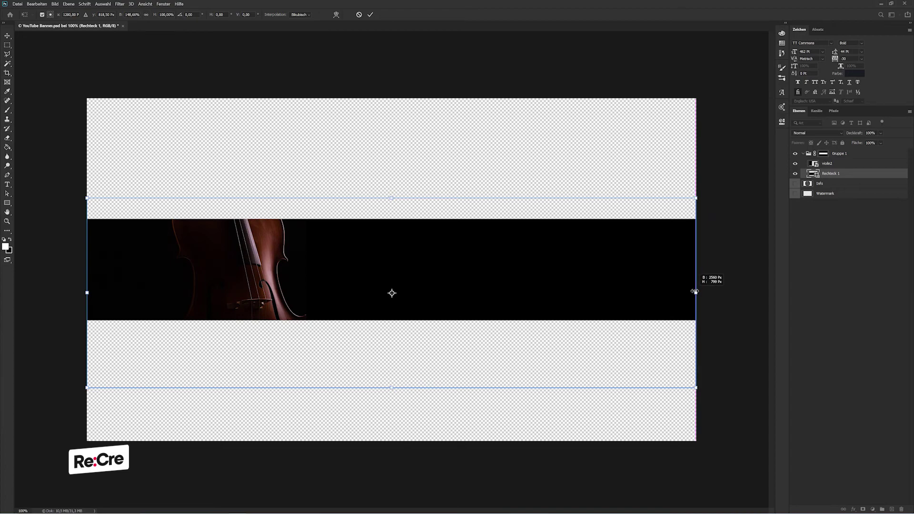
{"action": "key", "text": "Return"}
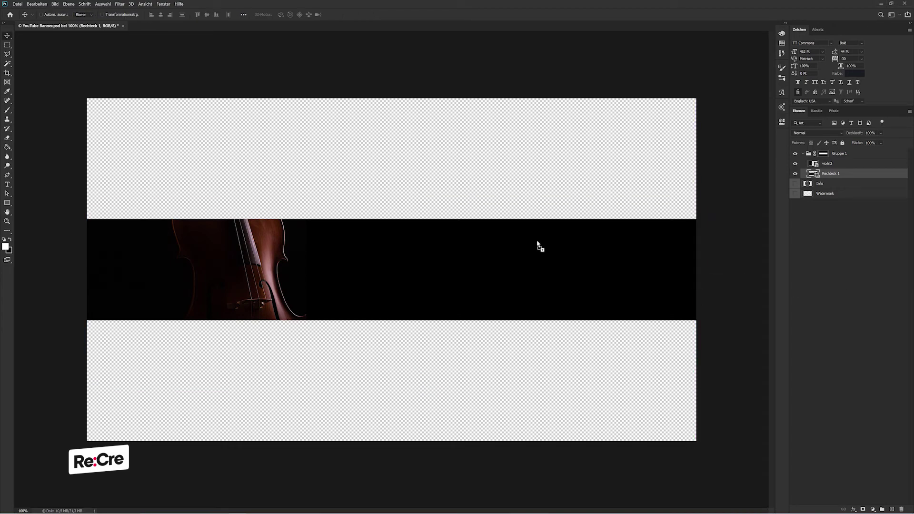
{"action": "left_click_drag", "start_coordinate": [537, 242], "coordinate": [425, 248]}
Step: Rotate the violin close-up 90°, enlarge it, and position it above violin2 in the strip
{"action": "left_click_drag", "start_coordinate": [500, 86], "coordinate": [644, 401]}
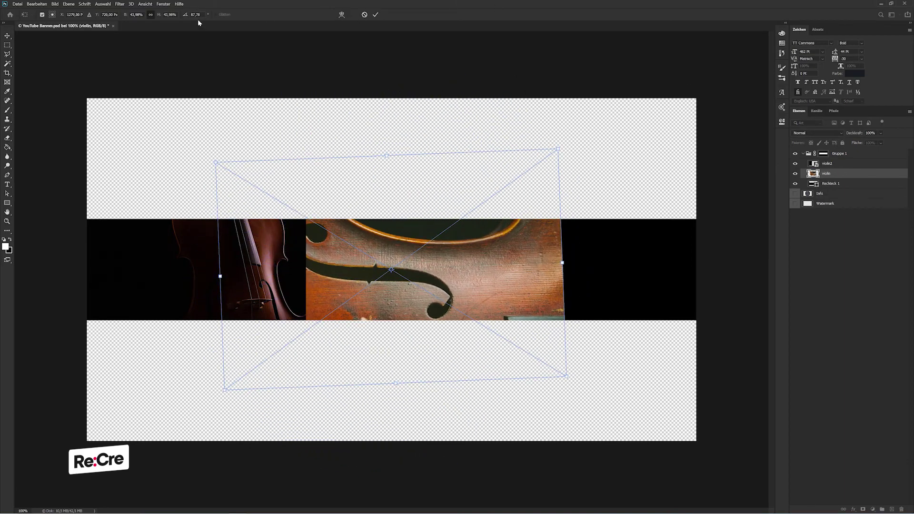
{"action": "type", "text": "90"}
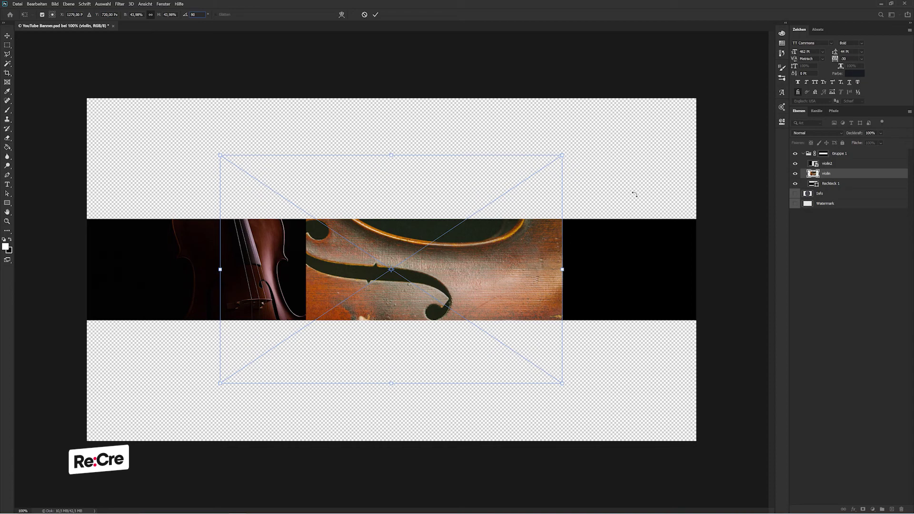
{"action": "left_click_drag", "start_coordinate": [563, 155], "coordinate": [718, 89]}
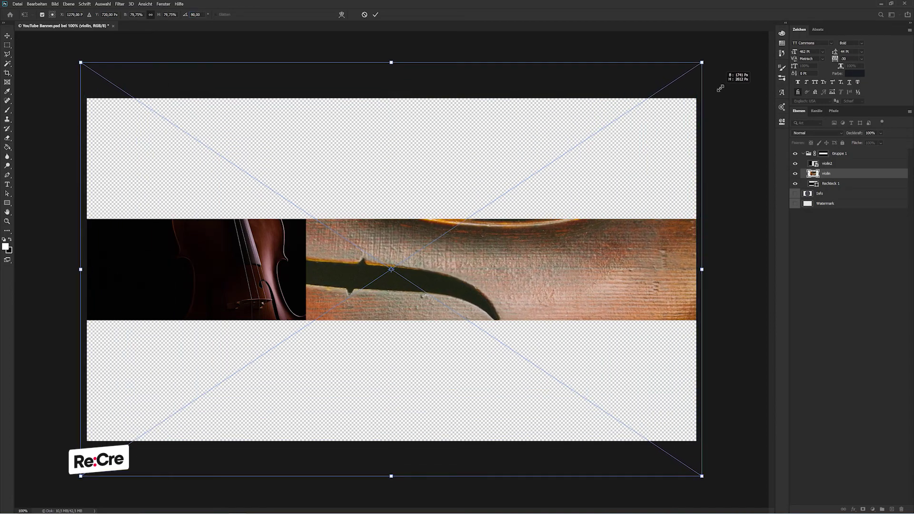
{"action": "key", "text": "Return"}
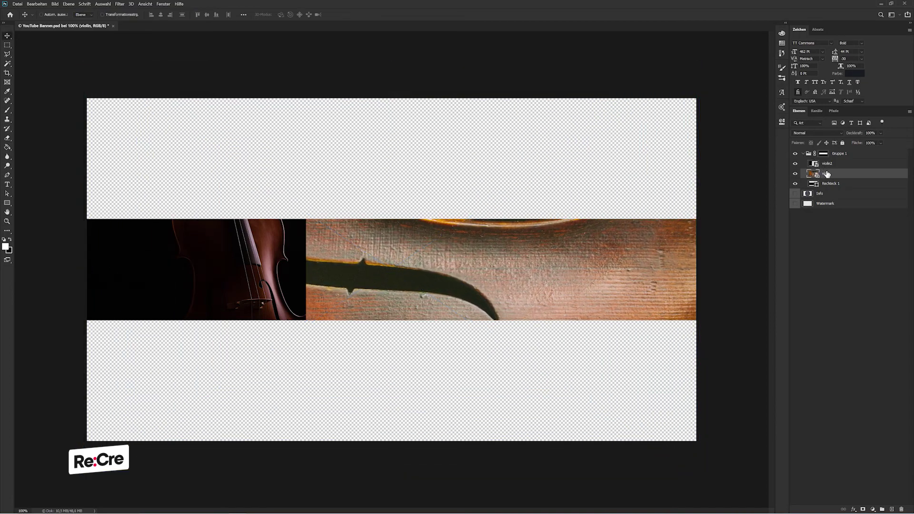
{"action": "left_click_drag", "start_coordinate": [827, 174], "coordinate": [826, 160]}
{"action": "mouse_move", "coordinate": [487, 238]}
{"action": "left_mouse_down"}
{"action": "mouse_move", "coordinate": [497, 330]}
{"action": "mouse_move", "coordinate": [502, 208]}
{"action": "mouse_move", "coordinate": [495, 328]}
{"action": "mouse_move", "coordinate": [508, 373]}
{"action": "left_mouse_up"}
{"action": "left_click_drag", "start_coordinate": [649, 273], "coordinate": [645, 264]}
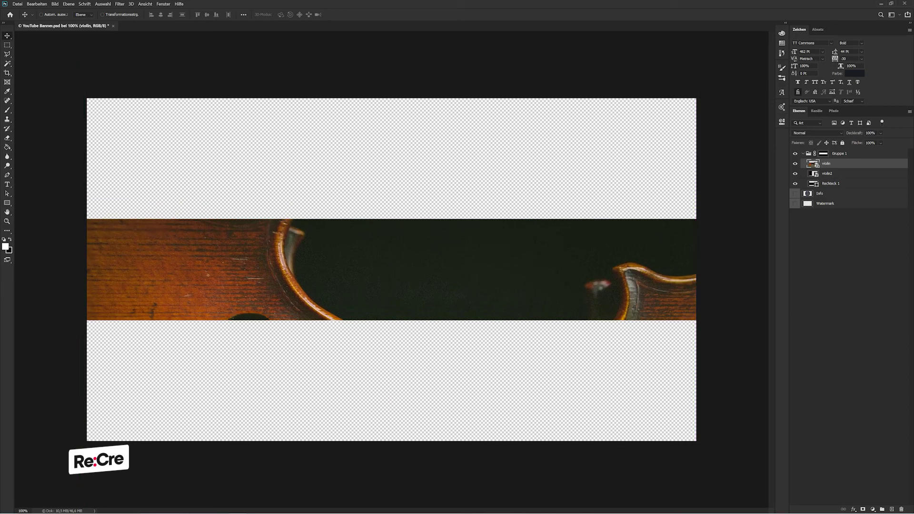
Step: Try blend modes on the violin layer, then return it to Normal
{"action": "scroll", "coordinate": [812, 130], "scroll_direction": "down", "scroll_amount": 7}
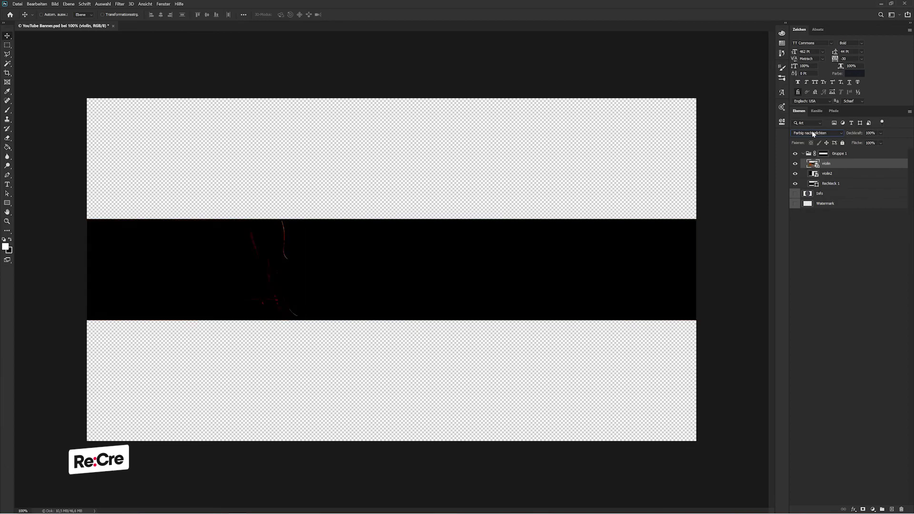
{"action": "scroll", "coordinate": [812, 131], "scroll_direction": "down", "scroll_amount": 1}
{"action": "scroll", "coordinate": [811, 131], "scroll_direction": "down", "scroll_amount": 2}
{"action": "scroll", "coordinate": [812, 130], "scroll_direction": "down", "scroll_amount": 2}
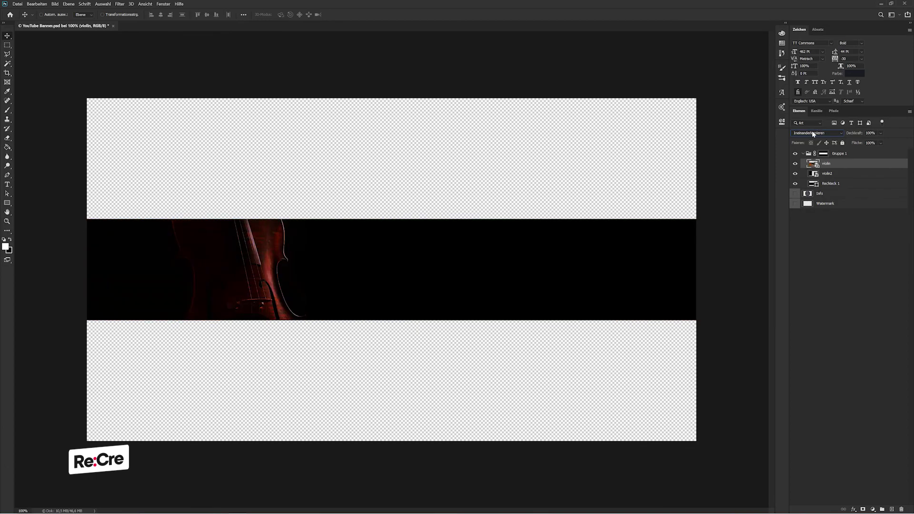
{"action": "scroll", "coordinate": [812, 130], "scroll_direction": "down", "scroll_amount": 2}
{"action": "scroll", "coordinate": [812, 130], "scroll_direction": "down", "scroll_amount": 1}
{"action": "scroll", "coordinate": [812, 131], "scroll_direction": "down", "scroll_amount": 2}
{"action": "scroll", "coordinate": [812, 131], "scroll_direction": "down", "scroll_amount": 2}
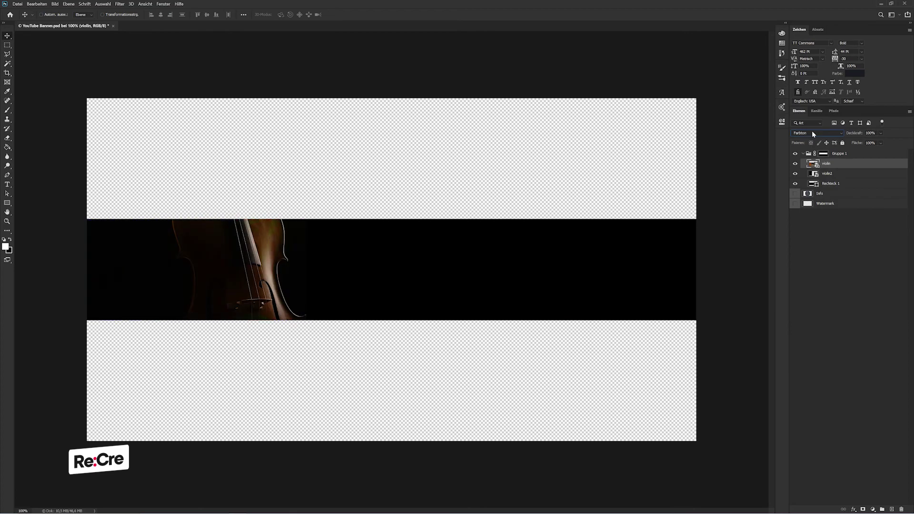
{"action": "scroll", "coordinate": [812, 130], "scroll_direction": "down", "scroll_amount": 1}
{"action": "scroll", "coordinate": [812, 130], "scroll_direction": "up", "scroll_amount": 1}
{"action": "left_click", "coordinate": [812, 133]}
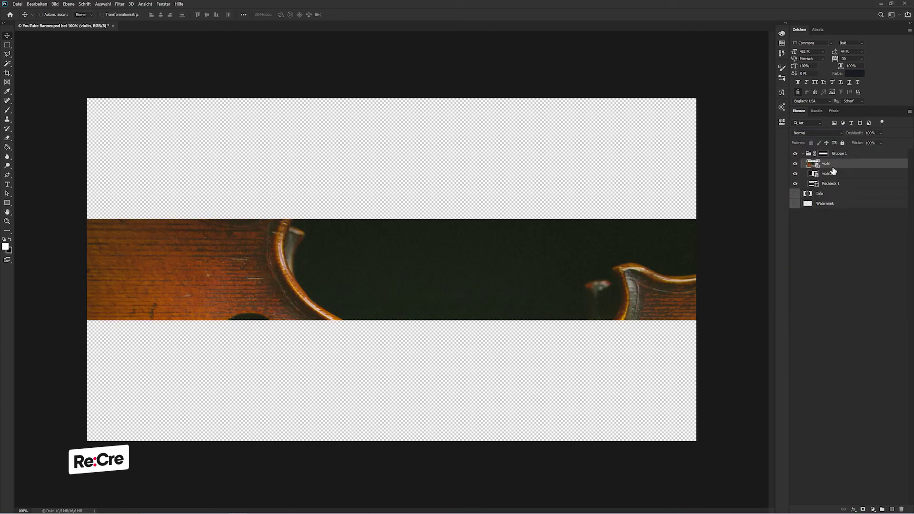
Step: Set the violin layer's opacity to 20% after trying 10% and 35%
{"action": "key", "text": "1"}
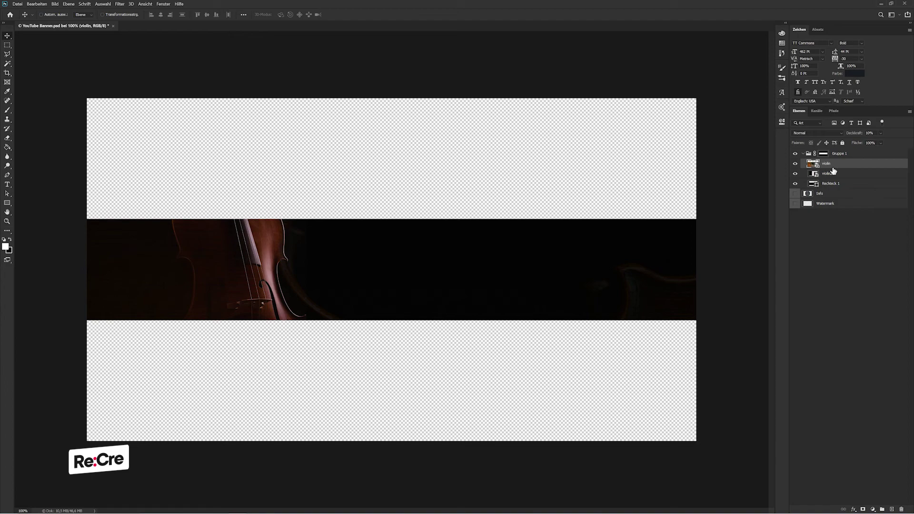
{"action": "key", "text": "2"}
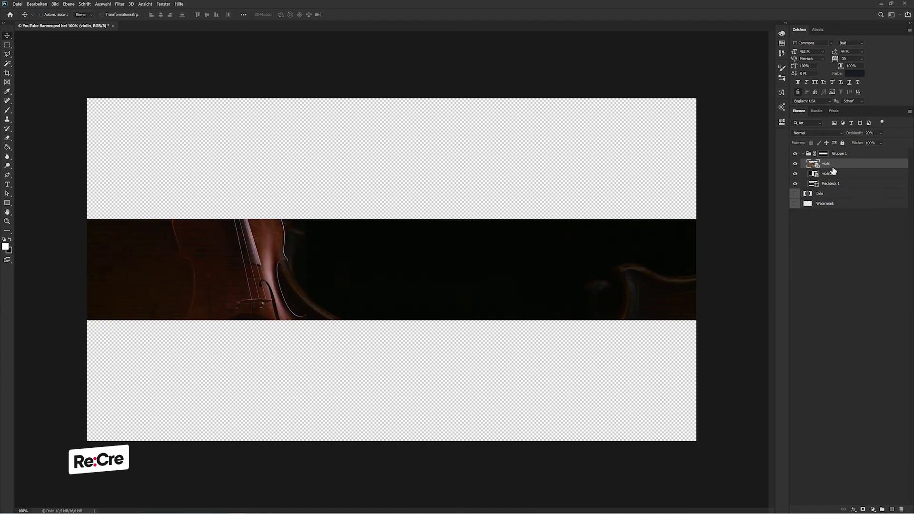
{"action": "key", "text": "3"}
{"action": "key", "text": "5"}
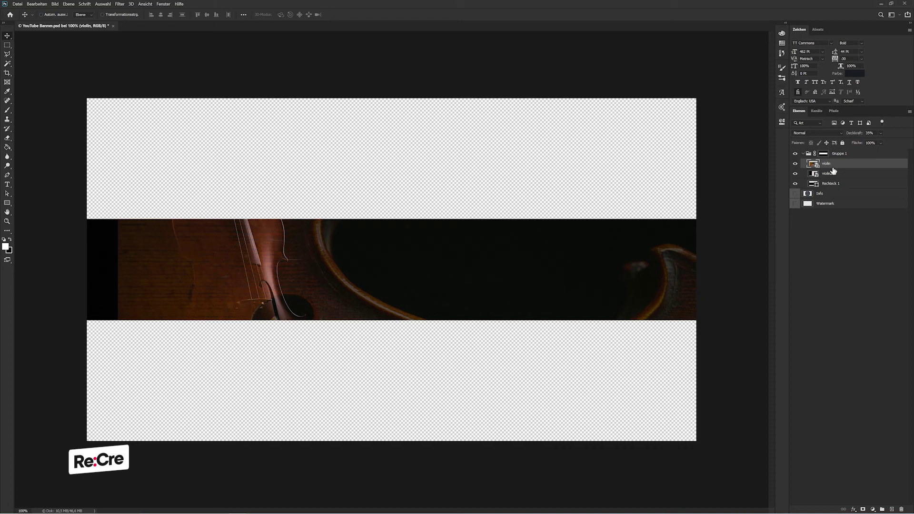
{"action": "key", "text": "2"}
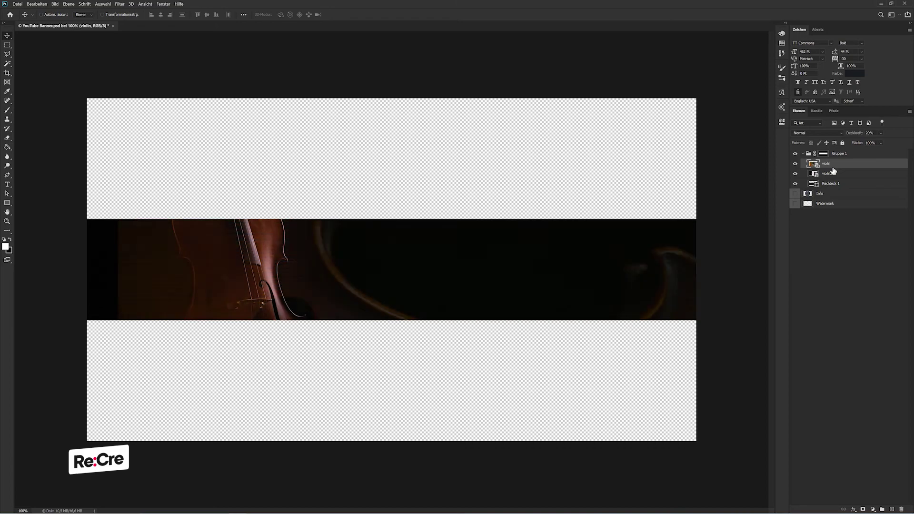
{"action": "key", "text": "l"}
Step: Trace a polygonal selection from the cello's edge around the strip's right side
{"action": "left_click", "coordinate": [278, 208]}
{"action": "left_click", "coordinate": [285, 234]}
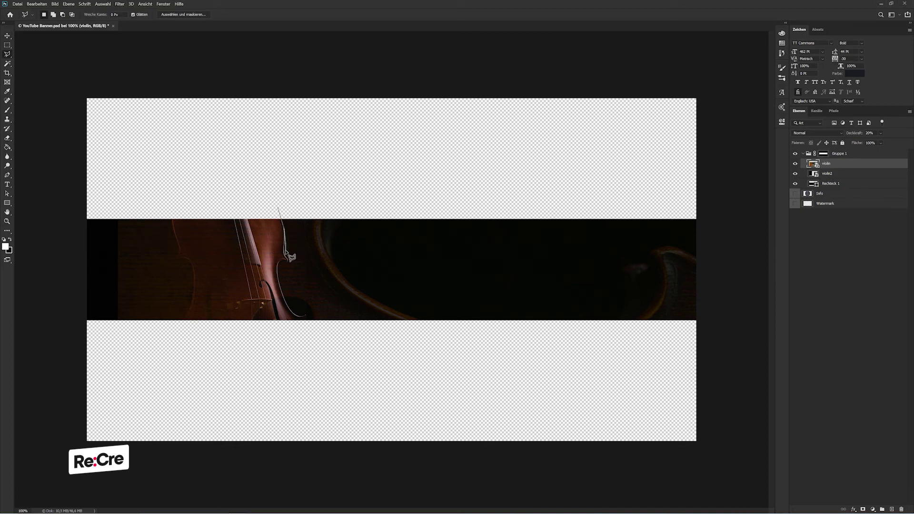
{"action": "left_click", "coordinate": [287, 257]}
{"action": "left_click", "coordinate": [277, 272]}
{"action": "left_click", "coordinate": [284, 309]}
{"action": "left_click", "coordinate": [269, 373]}
{"action": "left_click", "coordinate": [264, 407]}
{"action": "left_click", "coordinate": [578, 450]}
{"action": "left_click", "coordinate": [717, 417]}
{"action": "left_click", "coordinate": [746, 264]}
{"action": "left_click", "coordinate": [509, 168]}
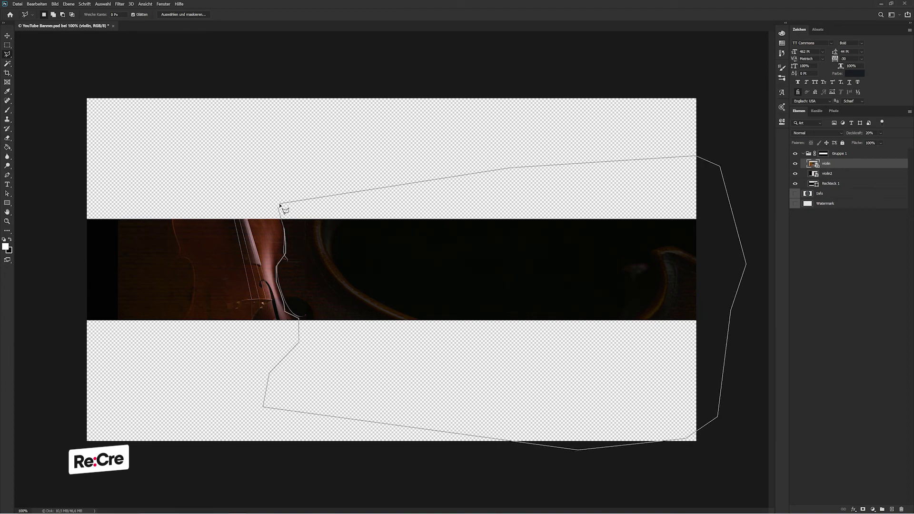
{"action": "left_click", "coordinate": [279, 209]}
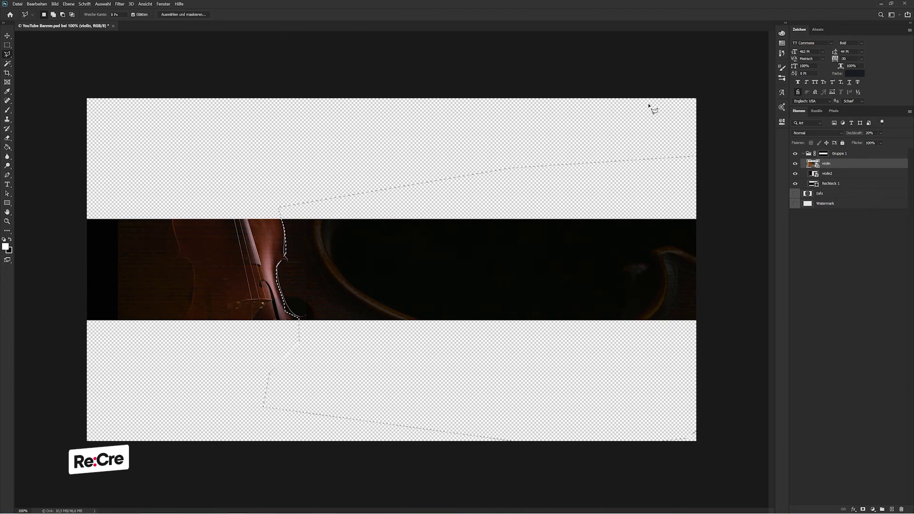
Step: Turn the selection into a mask on the violin layer, testing and undoing one brush stroke
{"action": "left_click", "coordinate": [863, 510]}
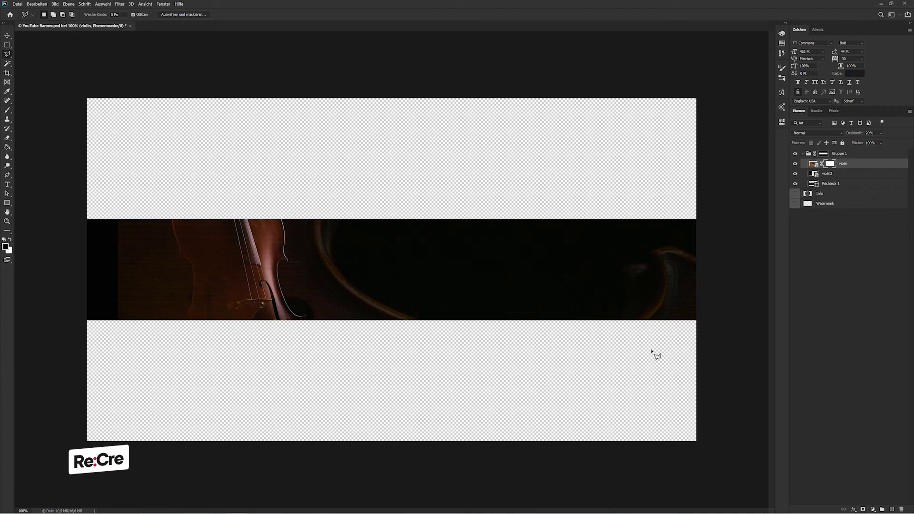
{"action": "key", "text": "b"}
{"action": "key", "text": "x"}
{"action": "key", "text": "bracketright"}
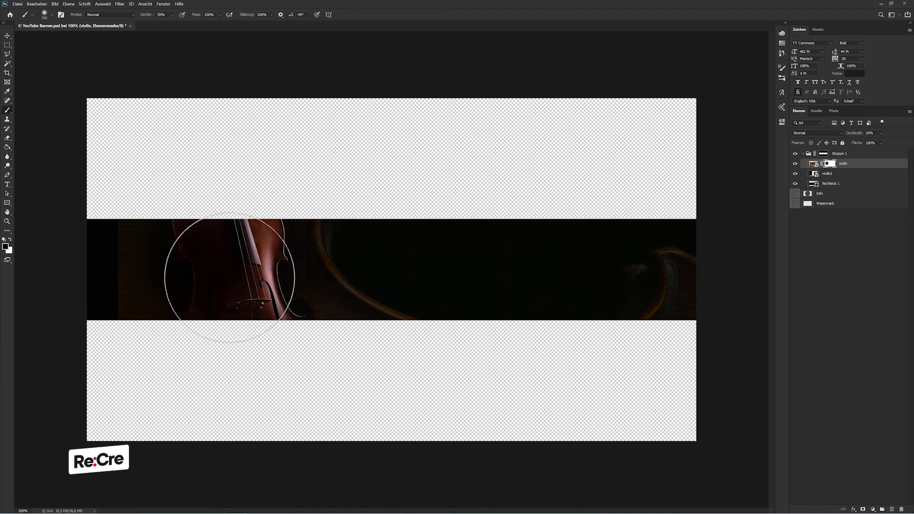
{"action": "left_click_drag", "start_coordinate": [224, 265], "coordinate": [175, 290]}
{"action": "key", "text": "ctrl+z"}
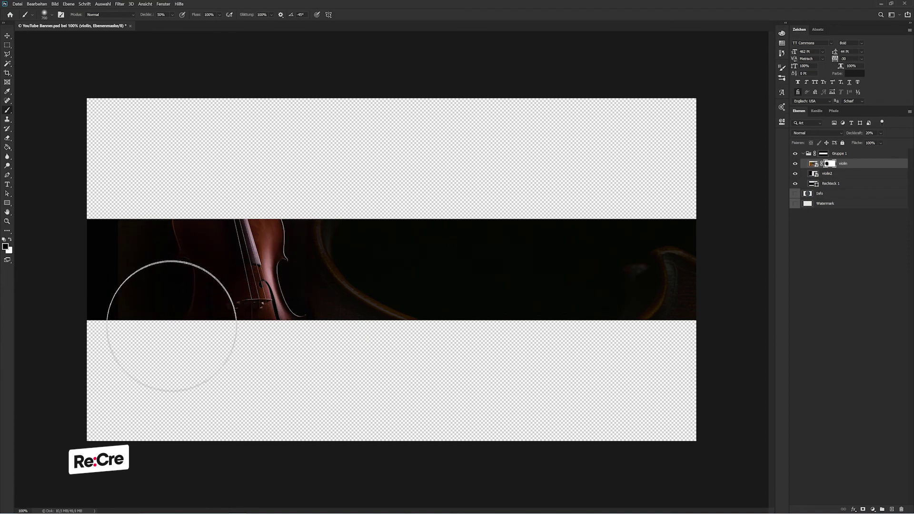
{"action": "key", "text": "v"}
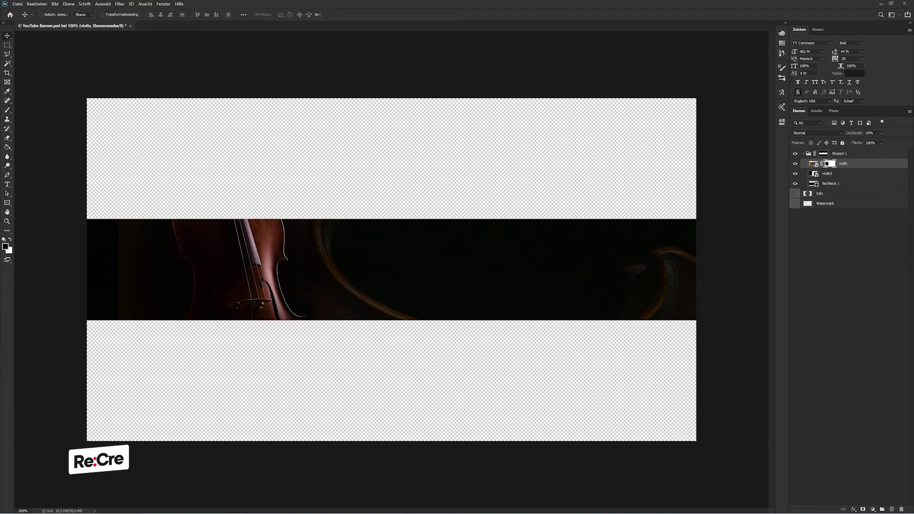
{"action": "left_click_drag", "start_coordinate": [779, 229], "coordinate": [233, 257]}
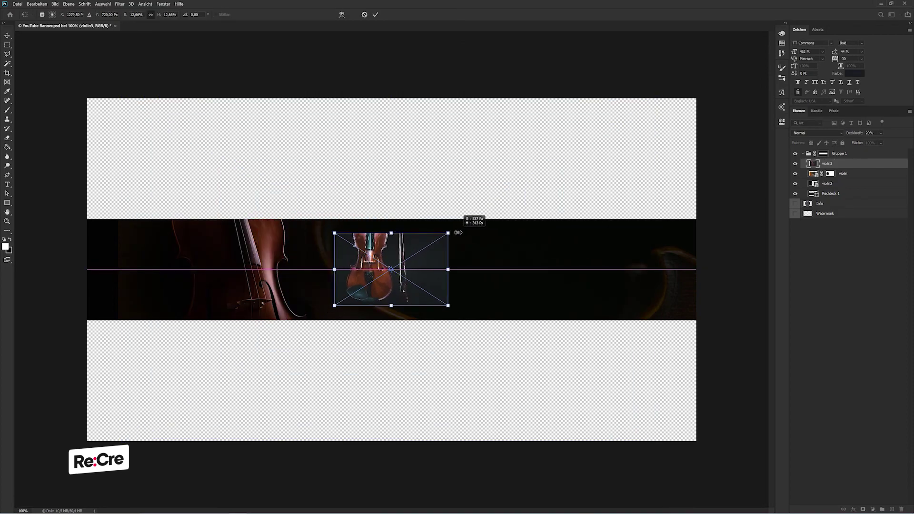
{"action": "left_click_drag", "start_coordinate": [658, 267], "coordinate": [504, 270]}
{"action": "left_click", "coordinate": [38, 4]}
{"action": "mouse_move", "coordinate": [45, 157]}
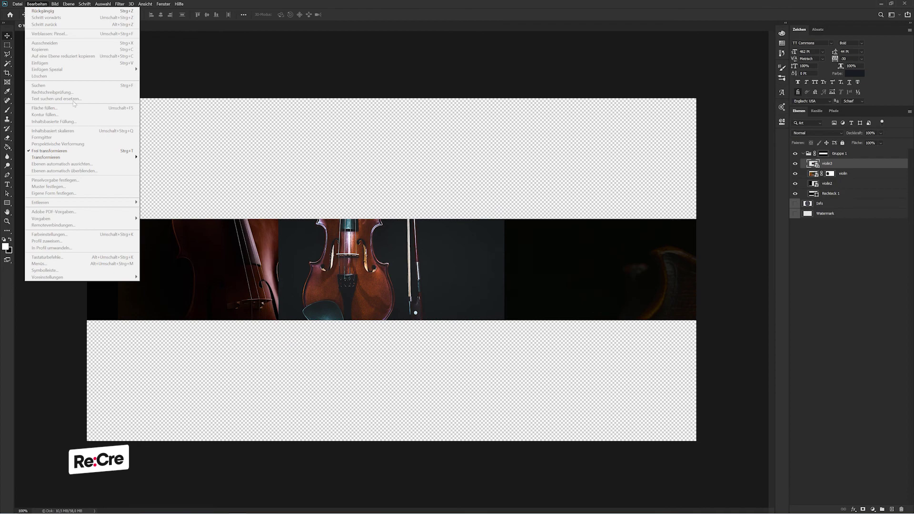
{"action": "left_click", "coordinate": [152, 262]}
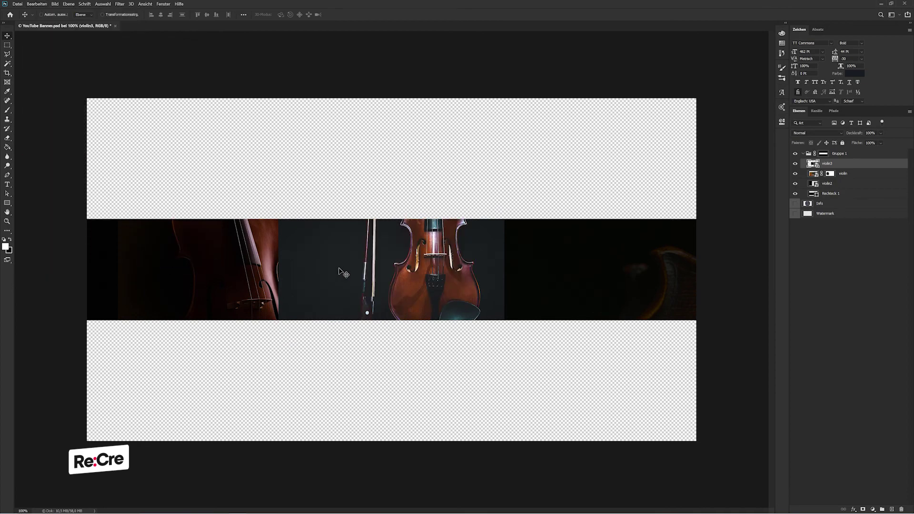
{"action": "left_click_drag", "start_coordinate": [406, 277], "coordinate": [590, 254]}
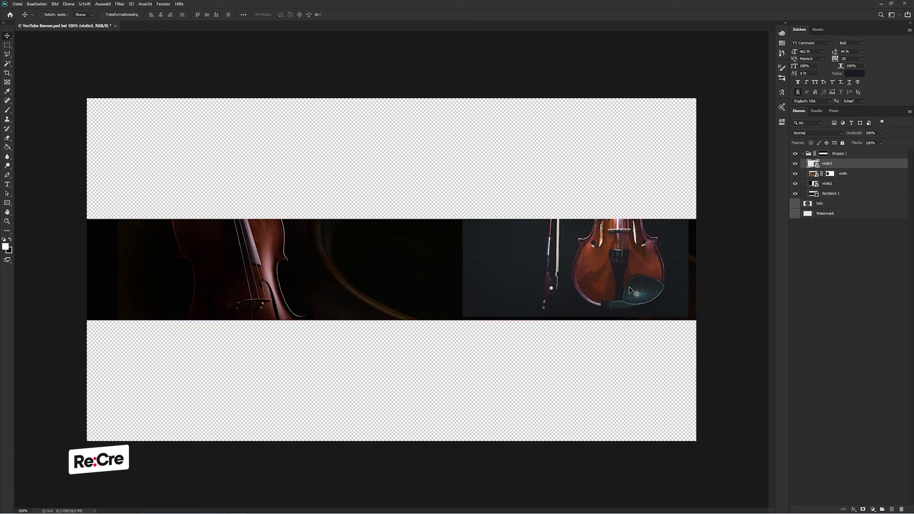
{"action": "key", "text": "Delete"}
{"action": "left_click", "coordinate": [837, 326]}
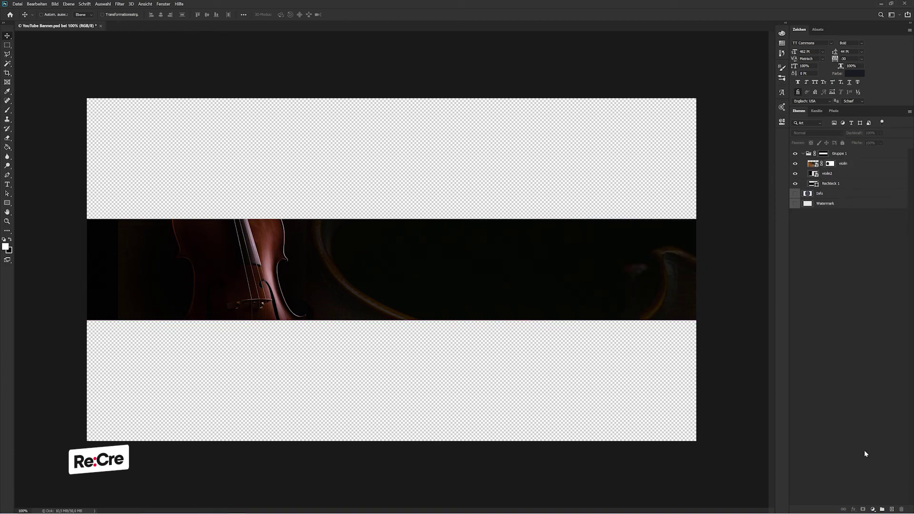
Step: Add a white 'Name' text layer at 50 pt near the banner centre
{"action": "left_click", "coordinate": [891, 508]}
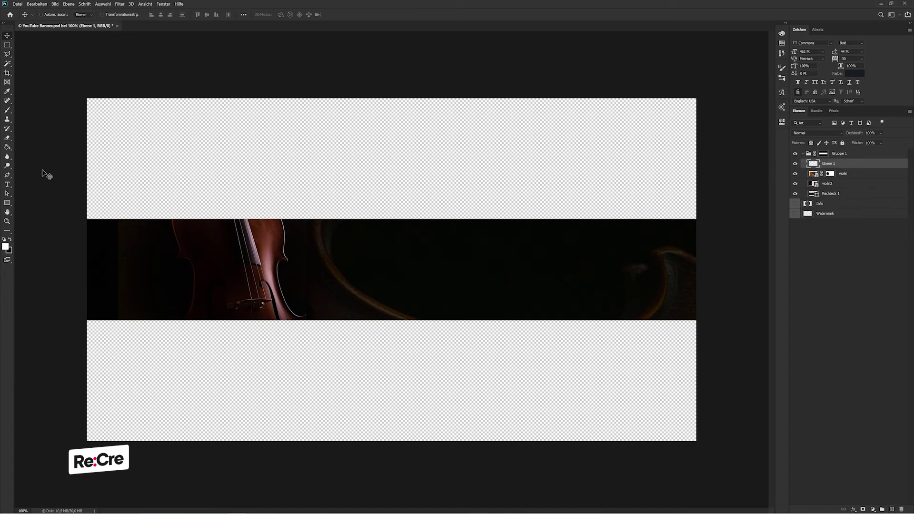
{"action": "left_click", "coordinate": [9, 185]}
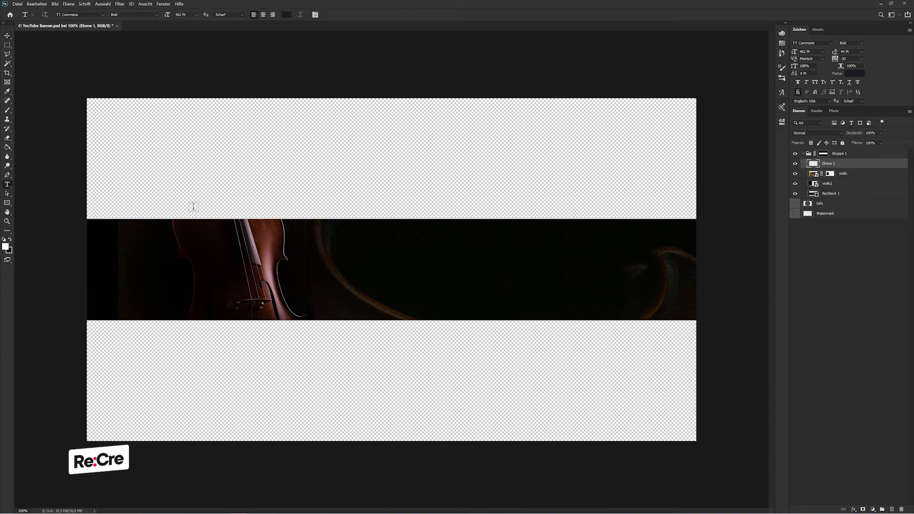
{"action": "left_click", "coordinate": [408, 269]}
{"action": "type", "text": "Nam"}
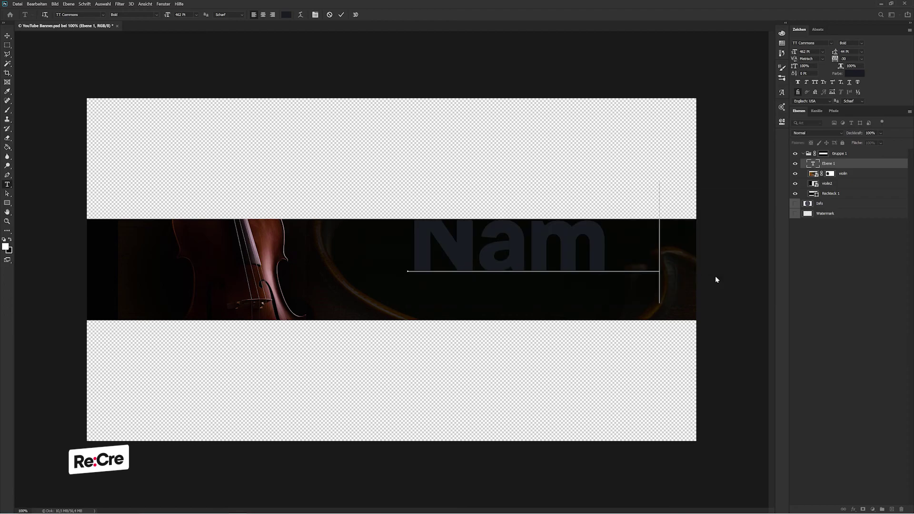
{"action": "type", "text": "e"}
{"action": "left_click", "coordinate": [850, 76]}
{"action": "left_click_drag", "start_coordinate": [666, 133], "coordinate": [648, 108]}
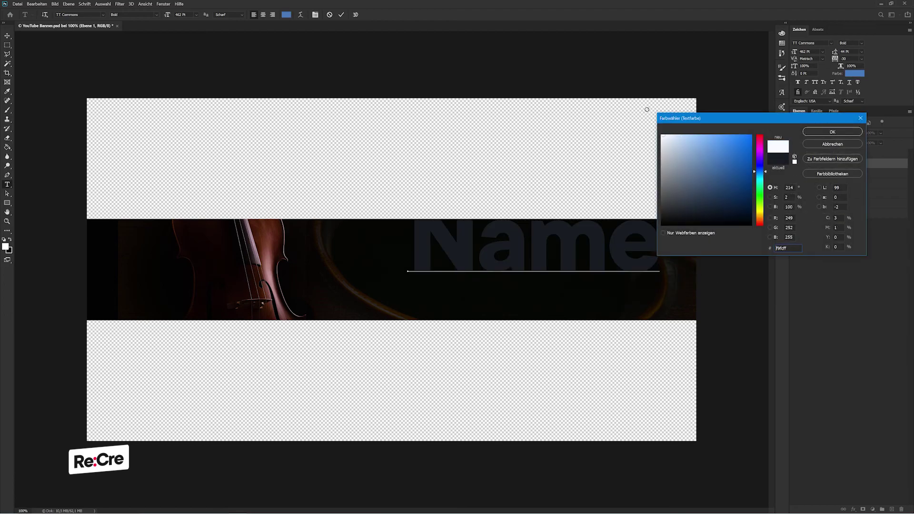
{"action": "key", "text": "Return"}
{"action": "left_click", "coordinate": [8, 37]}
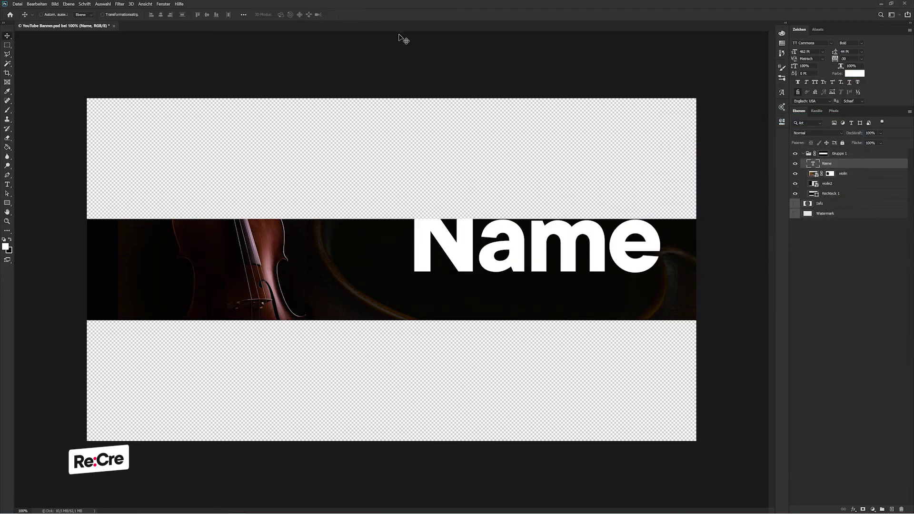
{"action": "type", "text": "50"}
{"action": "key", "text": "Return"}
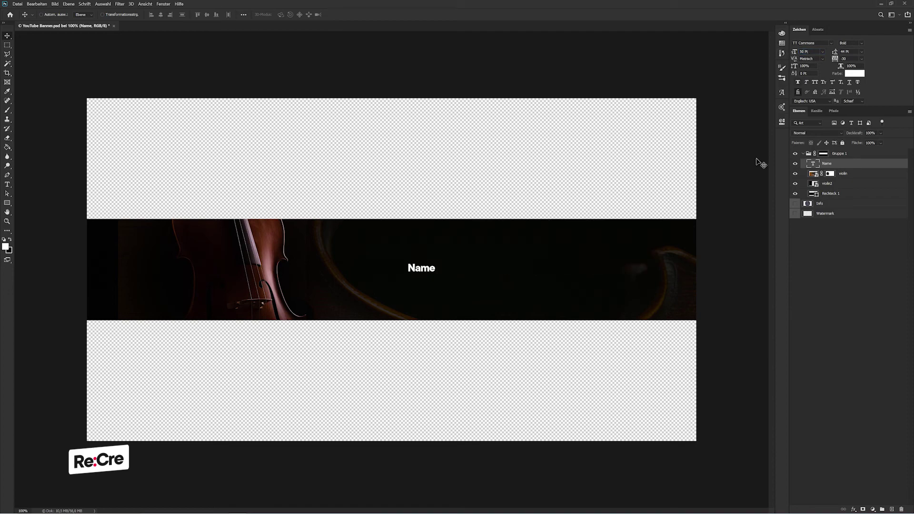
{"action": "left_click_drag", "start_coordinate": [552, 241], "coordinate": [583, 234]}
Step: Preview fonts on the Name title and apply Engravers MT
{"action": "left_click", "coordinate": [831, 43]}
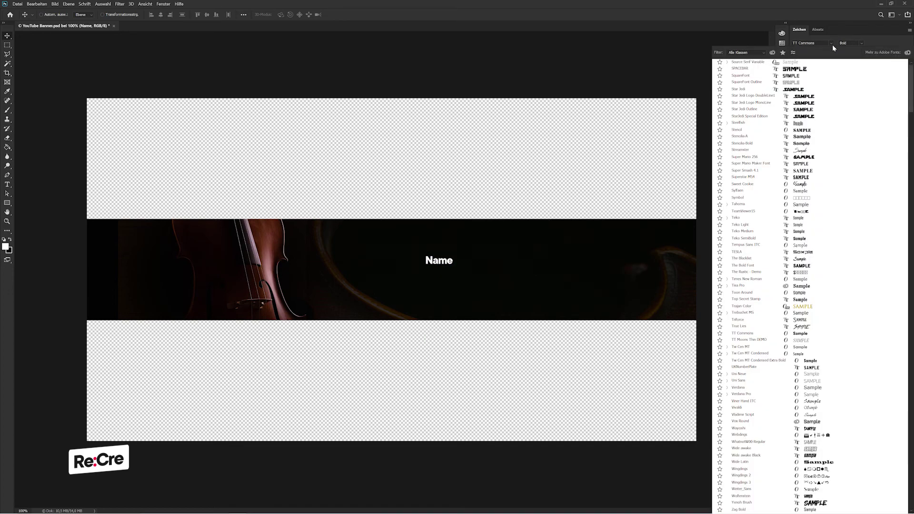
{"action": "scroll", "coordinate": [820, 169], "scroll_direction": "up", "scroll_amount": 10}
{"action": "scroll", "coordinate": [818, 169], "scroll_direction": "down", "scroll_amount": 5}
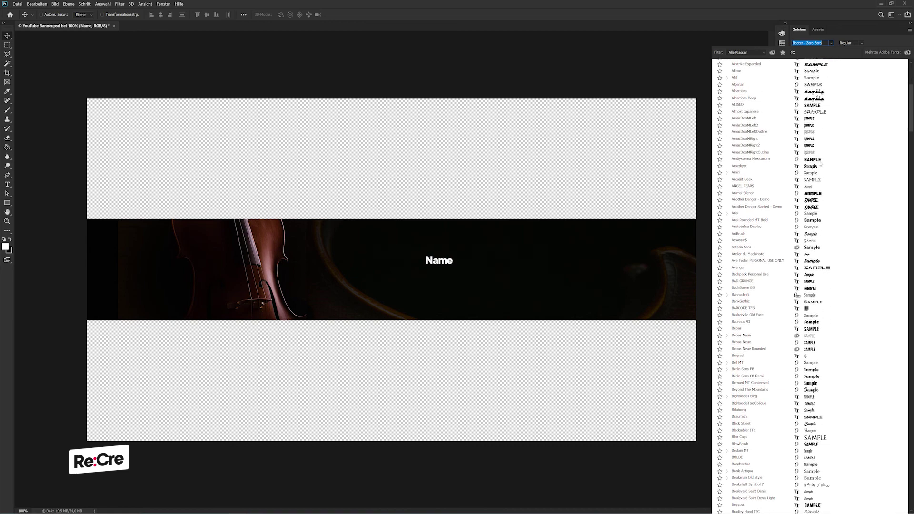
{"action": "key", "text": "Up"}
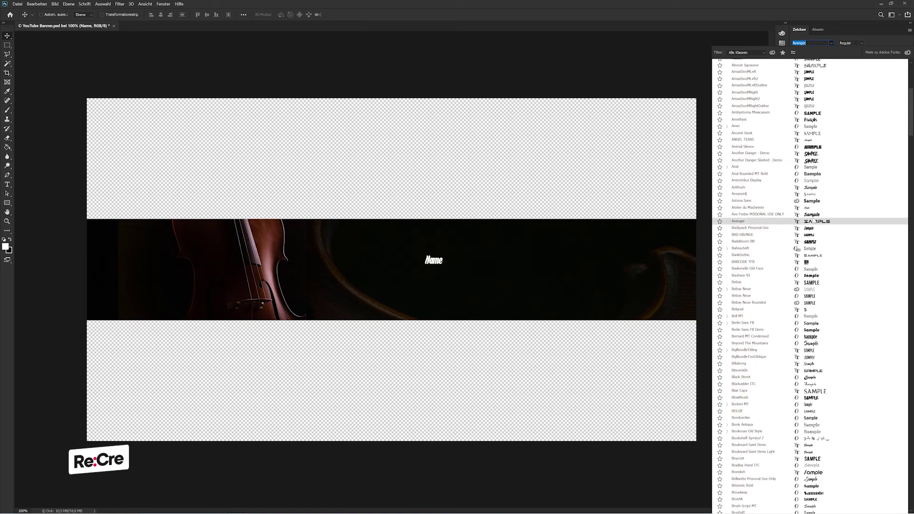
{"action": "key", "text": "Up"}
{"action": "scroll", "coordinate": [809, 286], "scroll_direction": "down", "scroll_amount": 5}
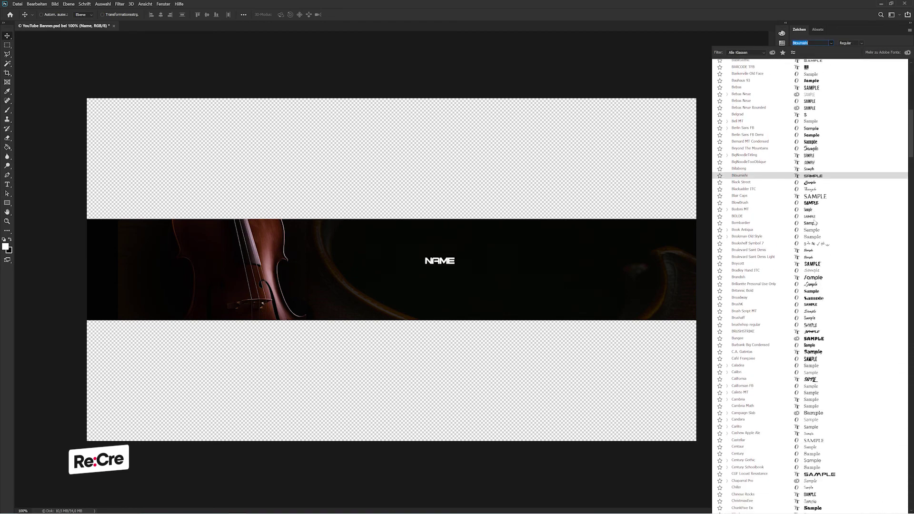
{"action": "scroll", "coordinate": [814, 223], "scroll_direction": "down", "scroll_amount": 4}
{"action": "scroll", "coordinate": [815, 223], "scroll_direction": "down", "scroll_amount": 5}
{"action": "scroll", "coordinate": [814, 222], "scroll_direction": "down", "scroll_amount": 5}
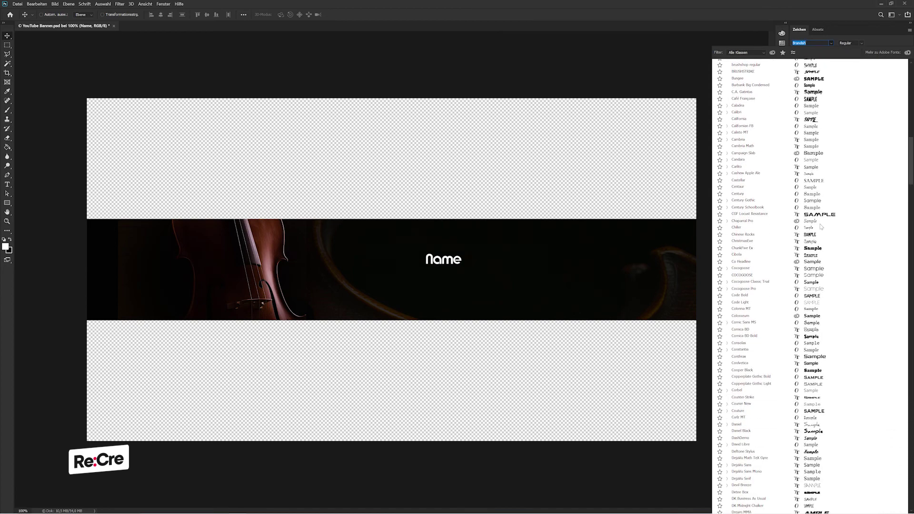
{"action": "scroll", "coordinate": [828, 229], "scroll_direction": "down", "scroll_amount": 2}
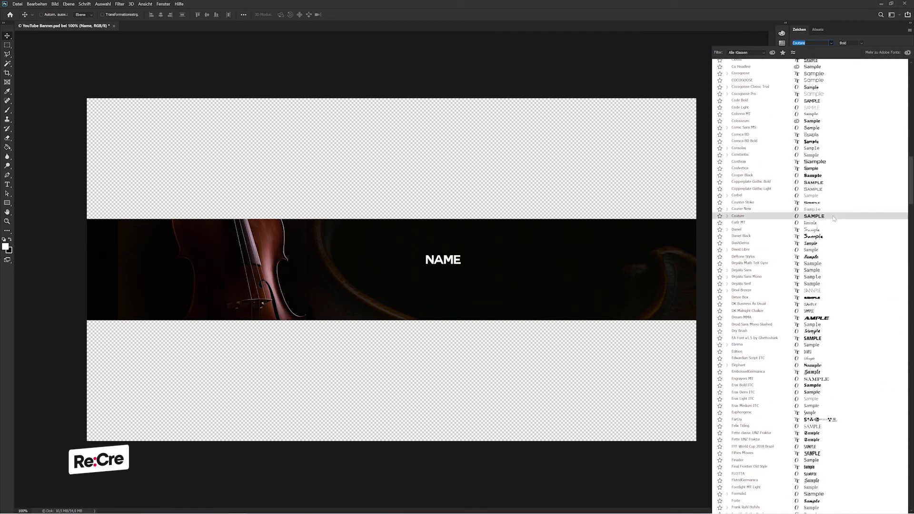
{"action": "scroll", "coordinate": [833, 218], "scroll_direction": "down", "scroll_amount": 2}
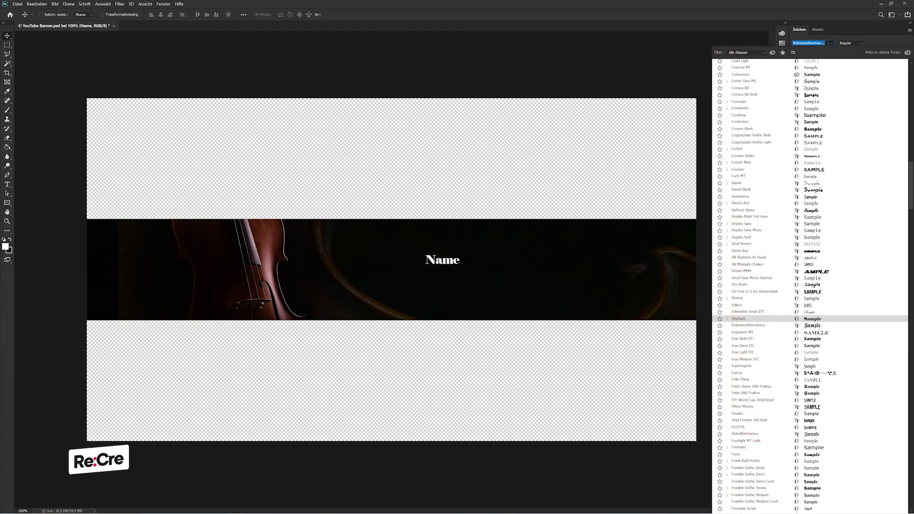
{"action": "scroll", "coordinate": [818, 295], "scroll_direction": "down", "scroll_amount": 3}
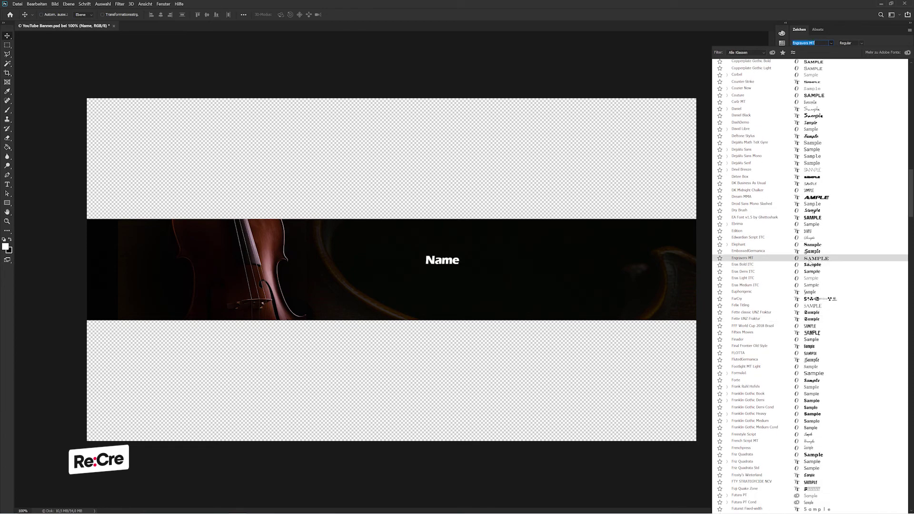
{"action": "left_click", "coordinate": [811, 258]}
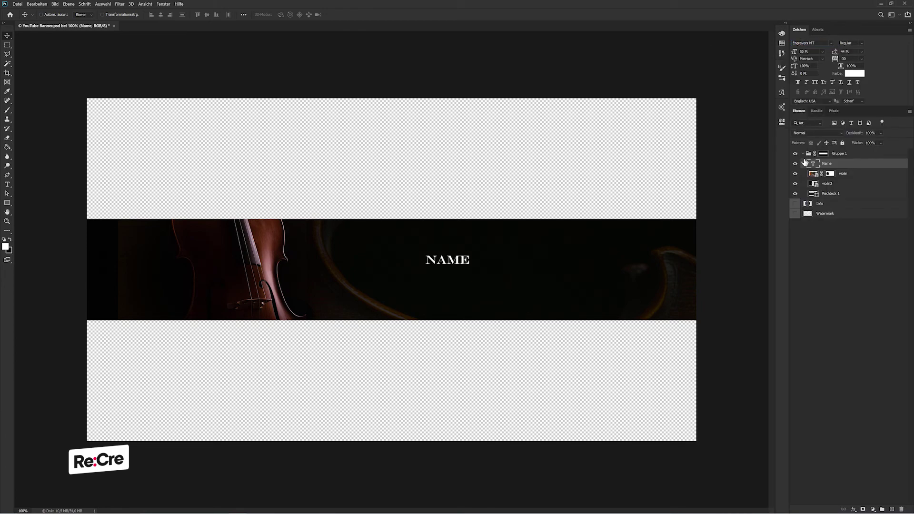
Step: Apply Frank Ruhl Hofshi to the Name title and enter a 200 pt size
{"action": "left_click", "coordinate": [830, 43]}
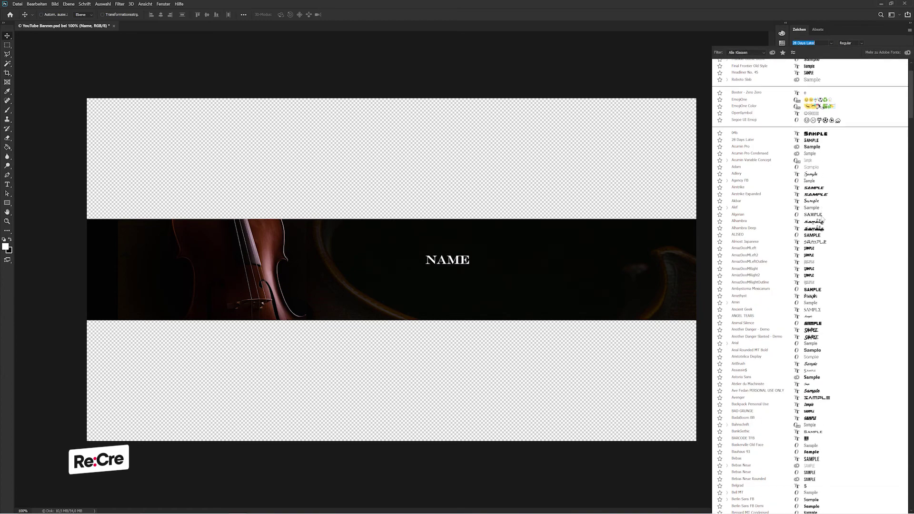
{"action": "scroll", "coordinate": [819, 228], "scroll_direction": "up", "scroll_amount": 10}
{"action": "scroll", "coordinate": [824, 223], "scroll_direction": "down", "scroll_amount": 4}
{"action": "scroll", "coordinate": [826, 229], "scroll_direction": "down", "scroll_amount": 4}
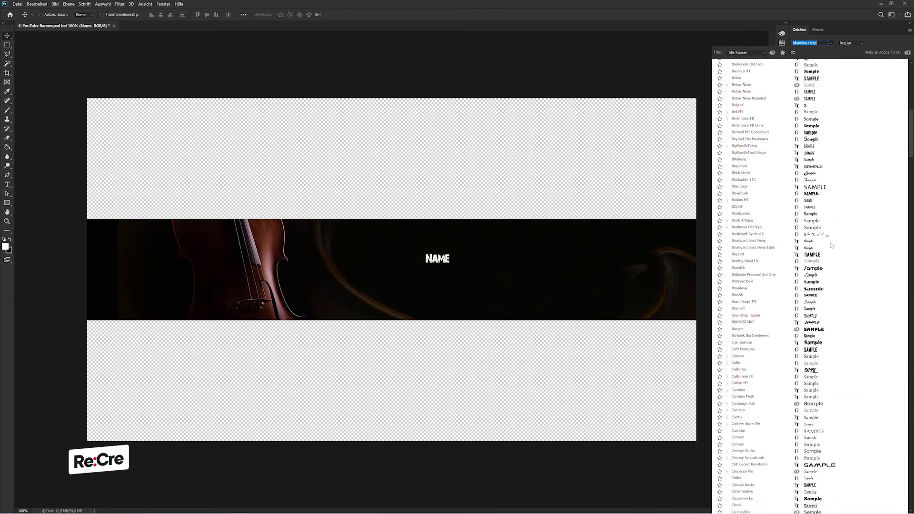
{"action": "scroll", "coordinate": [828, 235], "scroll_direction": "down", "scroll_amount": 4}
{"action": "scroll", "coordinate": [831, 241], "scroll_direction": "down", "scroll_amount": 4}
{"action": "scroll", "coordinate": [832, 245], "scroll_direction": "down", "scroll_amount": 5}
{"action": "scroll", "coordinate": [831, 246], "scroll_direction": "down", "scroll_amount": 5}
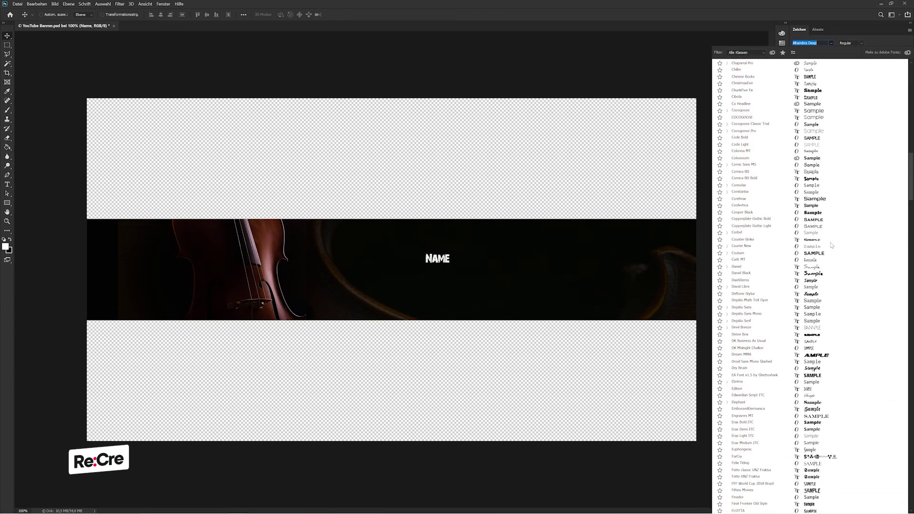
{"action": "scroll", "coordinate": [831, 245], "scroll_direction": "down", "scroll_amount": 5}
{"action": "scroll", "coordinate": [831, 245], "scroll_direction": "down", "scroll_amount": 5}
{"action": "scroll", "coordinate": [832, 245], "scroll_direction": "down", "scroll_amount": 3}
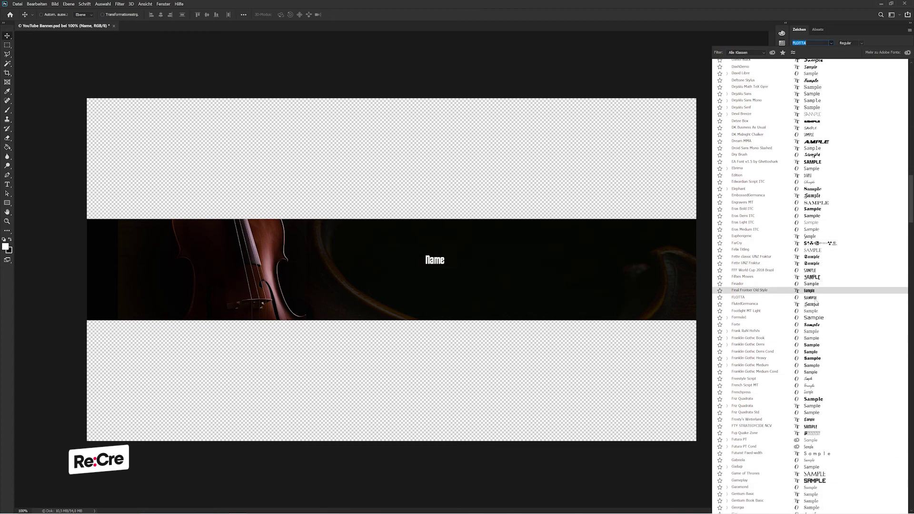
{"action": "scroll", "coordinate": [818, 311], "scroll_direction": "down", "scroll_amount": 7}
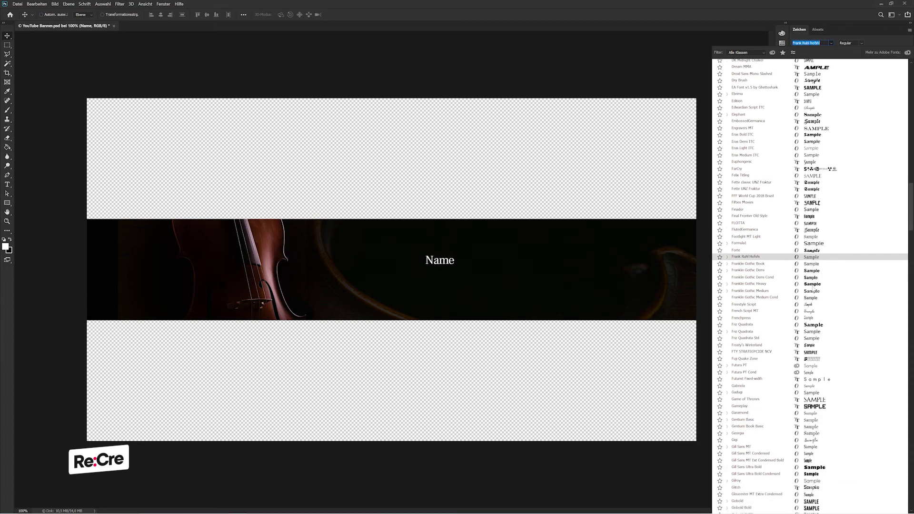
{"action": "scroll", "coordinate": [811, 209], "scroll_direction": "down", "scroll_amount": 12}
{"action": "left_click", "coordinate": [813, 201]}
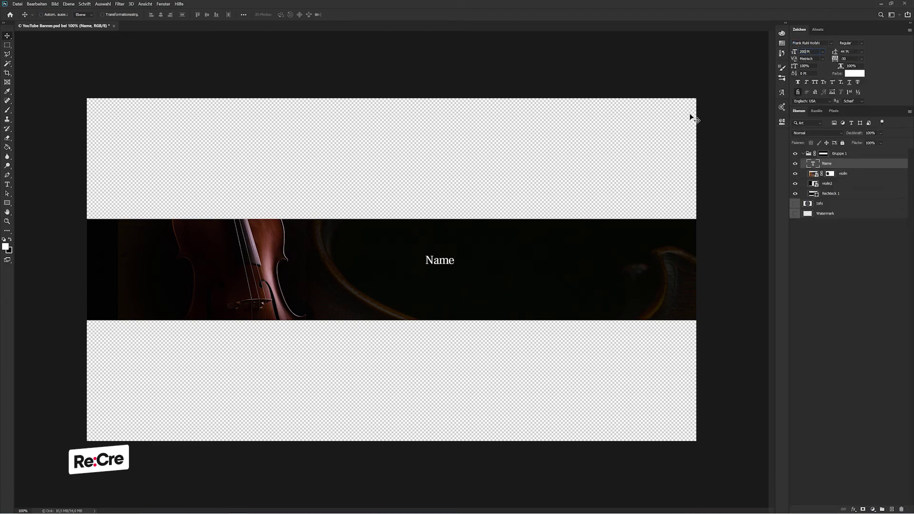
{"action": "key", "text": "Return"}
Step: Shift Name slightly left and add an 'est. 1801' text line below it
{"action": "left_click_drag", "start_coordinate": [457, 267], "coordinate": [408, 286]}
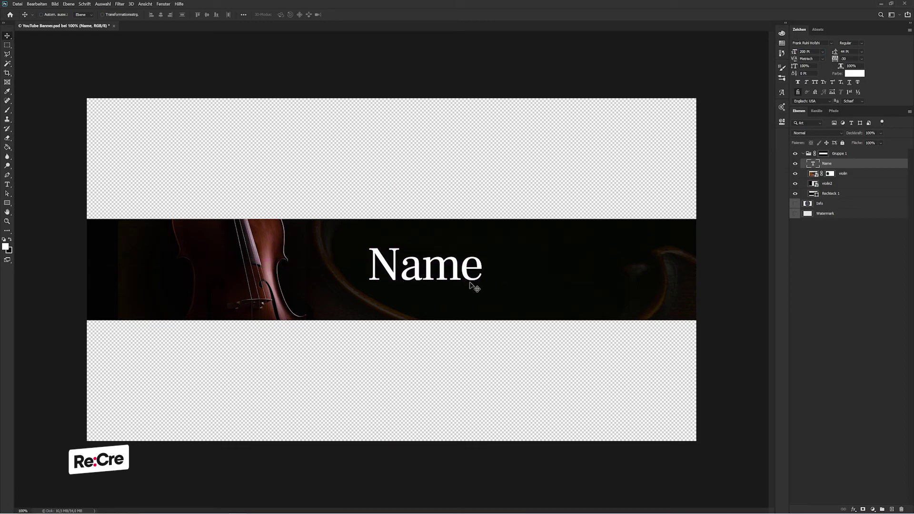
{"action": "key", "text": "ctrl+plus"}
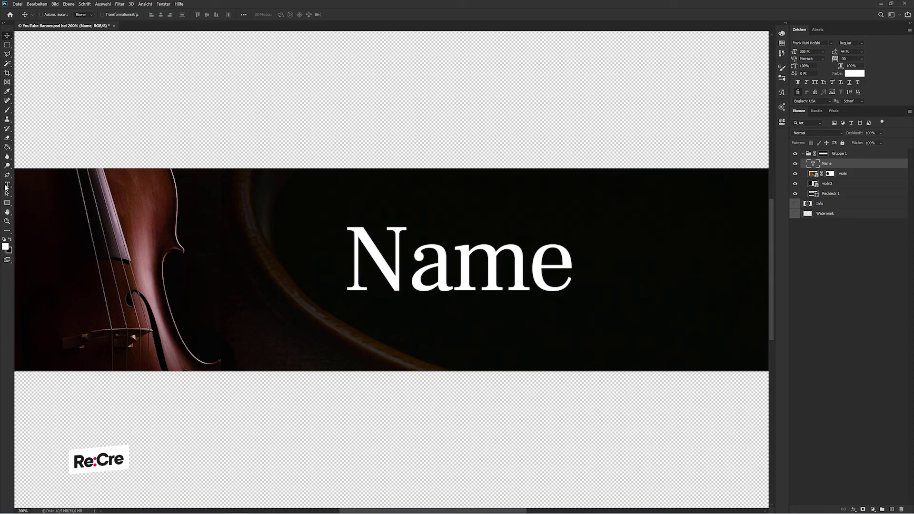
{"action": "left_click", "coordinate": [6, 185]}
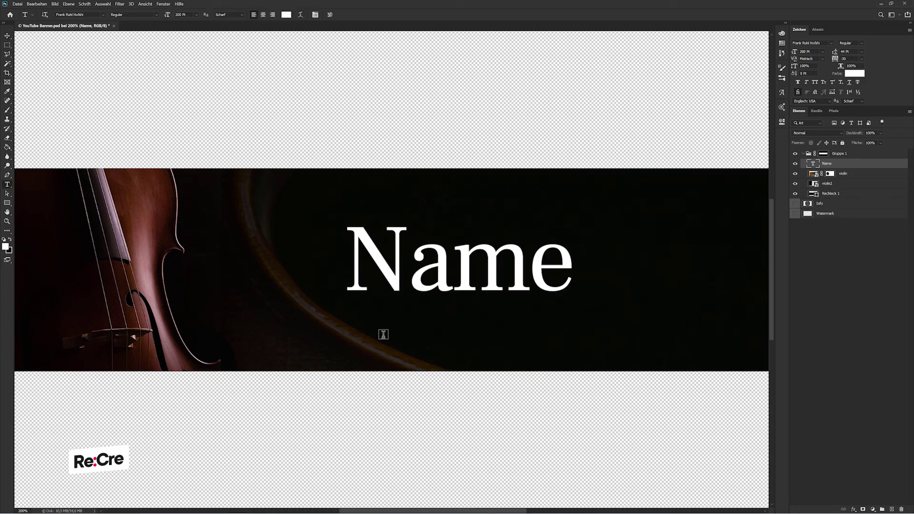
{"action": "left_click", "coordinate": [383, 335]}
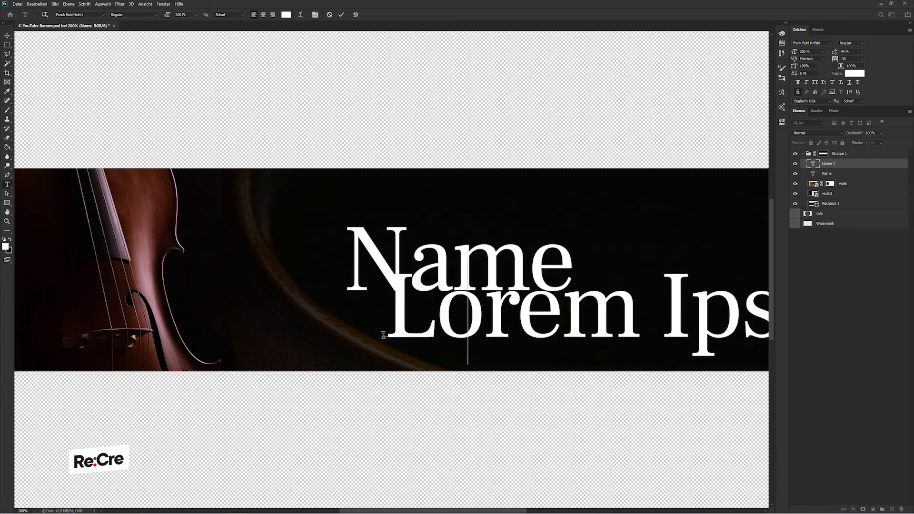
{"action": "type", "text": "est. 180"}
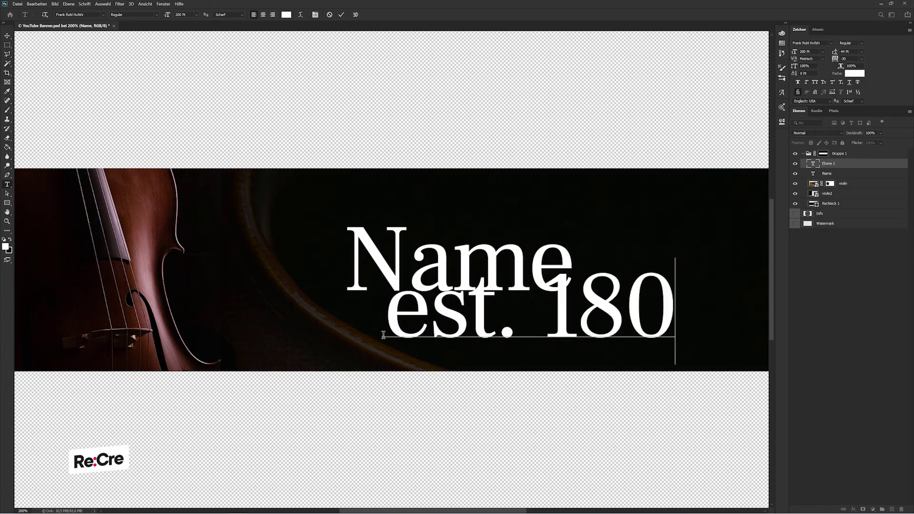
{"action": "type", "text": "1"}
{"action": "key", "text": "ctrl+Return"}
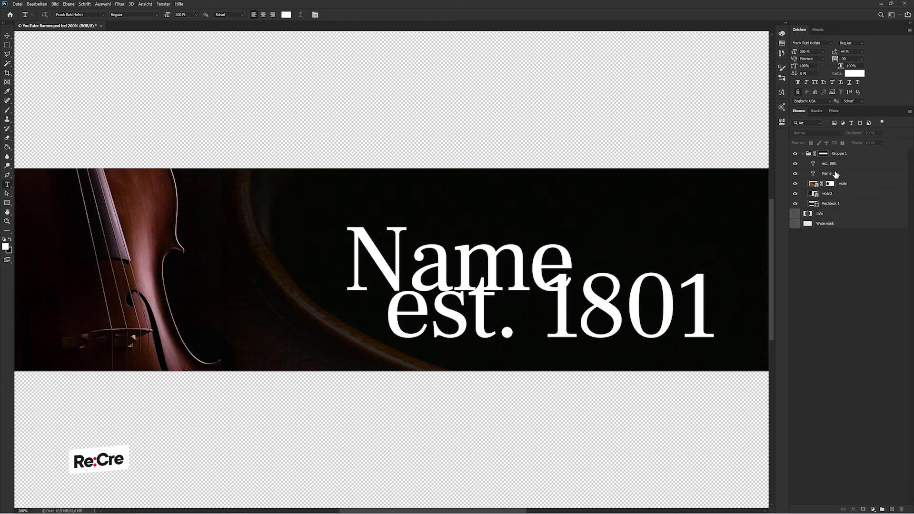
Step: Resize the line to 30 pt, move it above Name, and capitalise it to 'EST. 1801'
{"action": "left_click", "coordinate": [838, 164]}
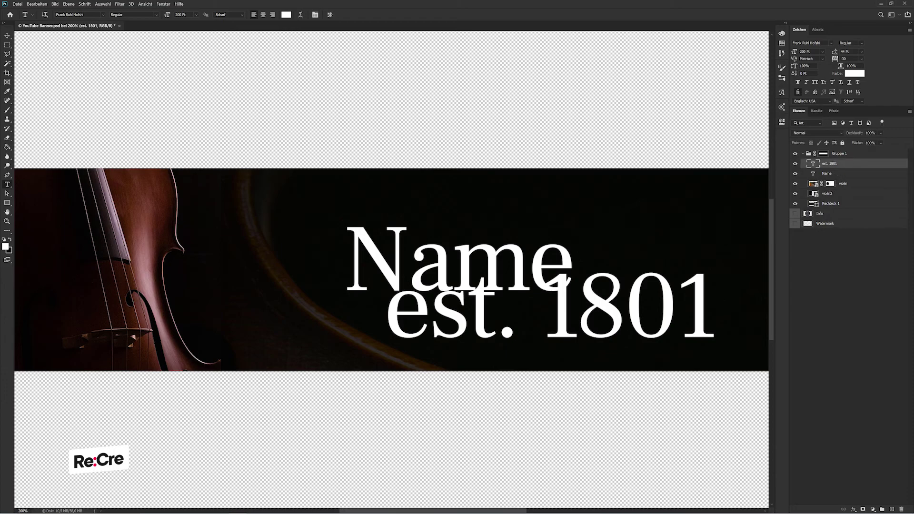
{"action": "type", "text": "58"}
{"action": "type", "text": "50"}
{"action": "key", "text": "Return"}
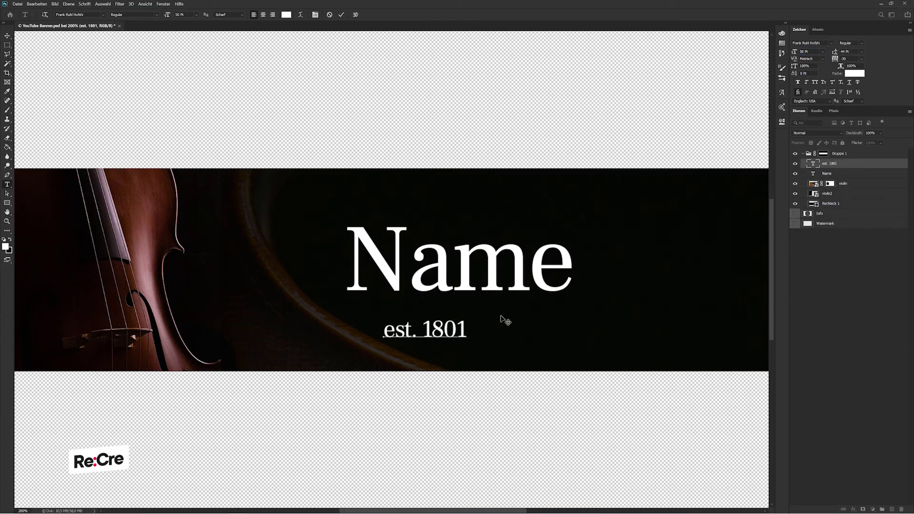
{"action": "key", "text": "v"}
{"action": "mouse_move", "coordinate": [506, 307]}
{"action": "left_mouse_down"}
{"action": "mouse_move", "coordinate": [534, 209]}
{"action": "mouse_move", "coordinate": [496, 202]}
{"action": "left_mouse_up"}
{"action": "key", "text": "Return"}
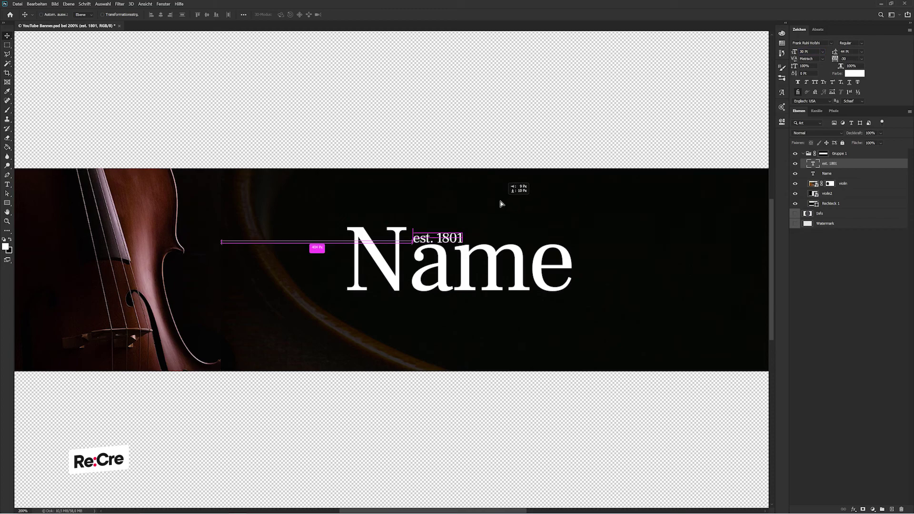
{"action": "double_click", "coordinate": [815, 164]}
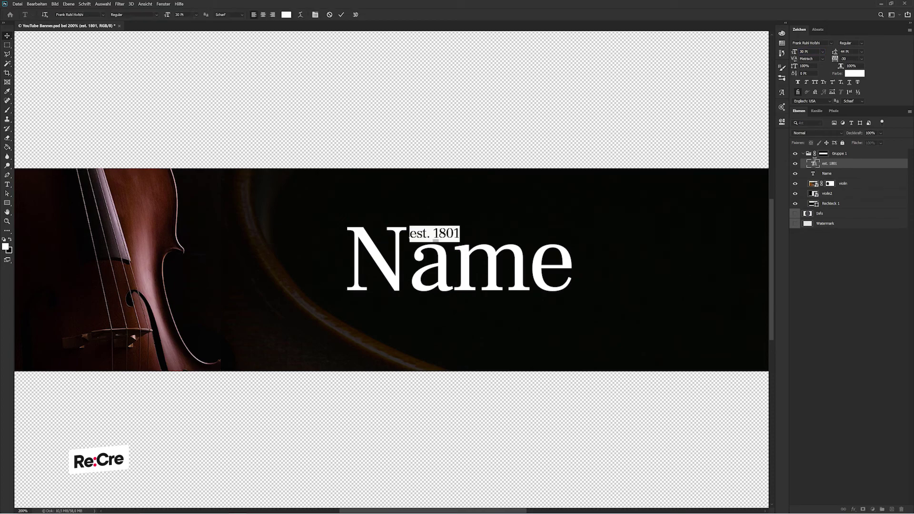
{"action": "type", "text": "EST. 180ß"}
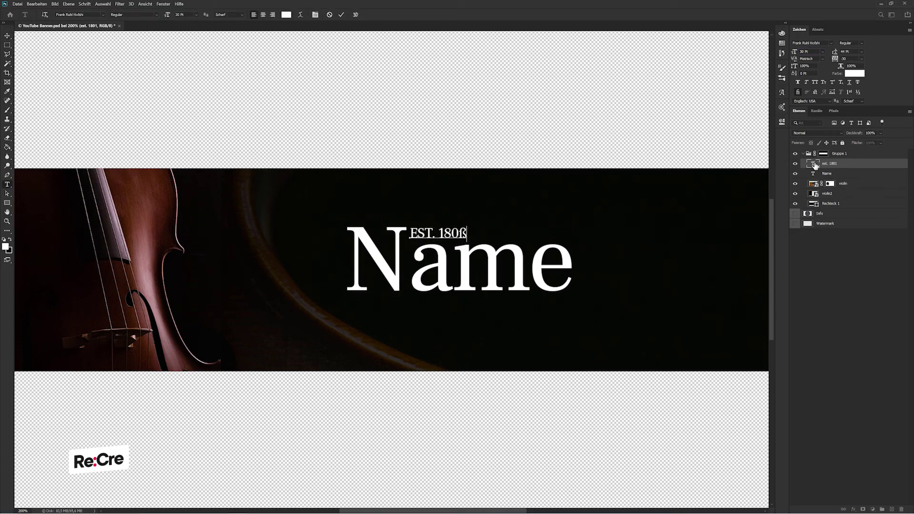
{"action": "left_click", "coordinate": [6, 36]}
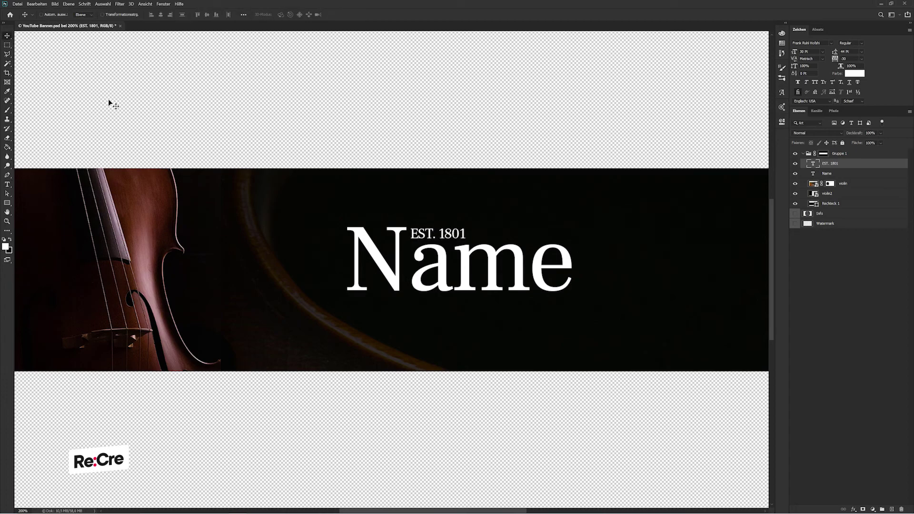
{"action": "key", "text": "Up"}
Step: Group Name and EST. 1801, centre the group vertically on the canvas, and nudge it left
{"action": "left_click", "coordinate": [850, 173], "text": "shift"}
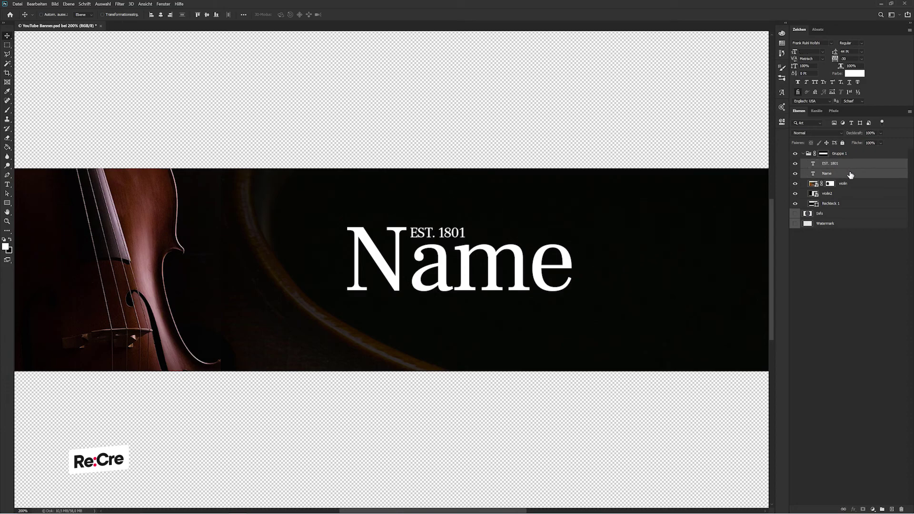
{"action": "key", "text": "ctrl+g"}
{"action": "left_click", "coordinate": [243, 15]}
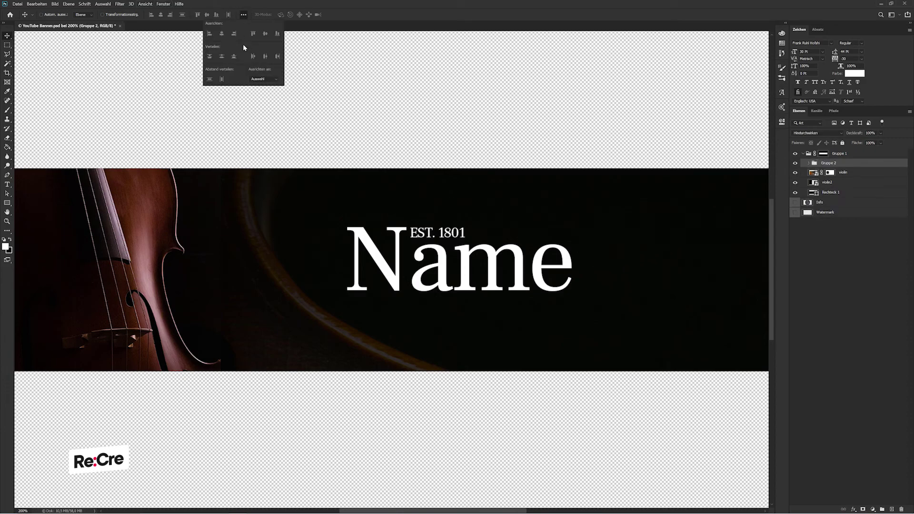
{"action": "left_click", "coordinate": [260, 80]}
{"action": "left_click", "coordinate": [265, 33]}
{"action": "left_click", "coordinate": [567, 232]}
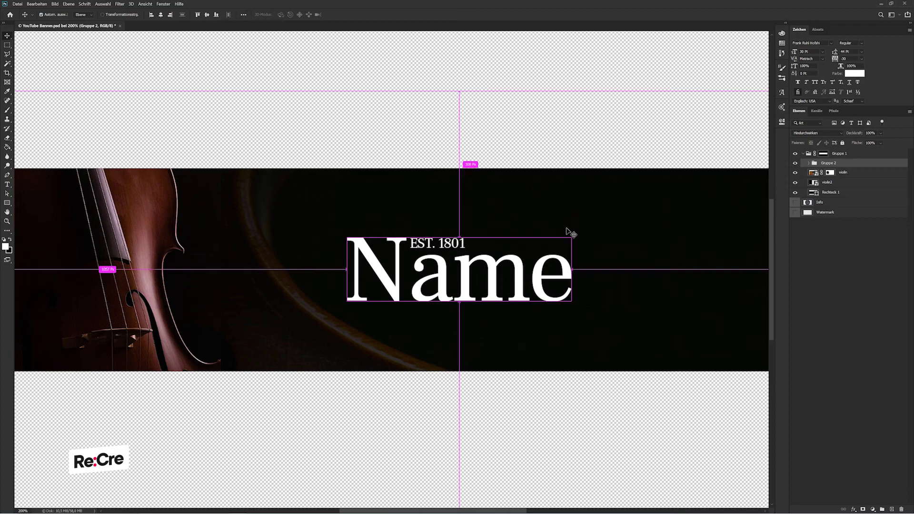
{"action": "key", "text": "ctrl+1"}
{"action": "key", "text": "ctrl+semicolon"}
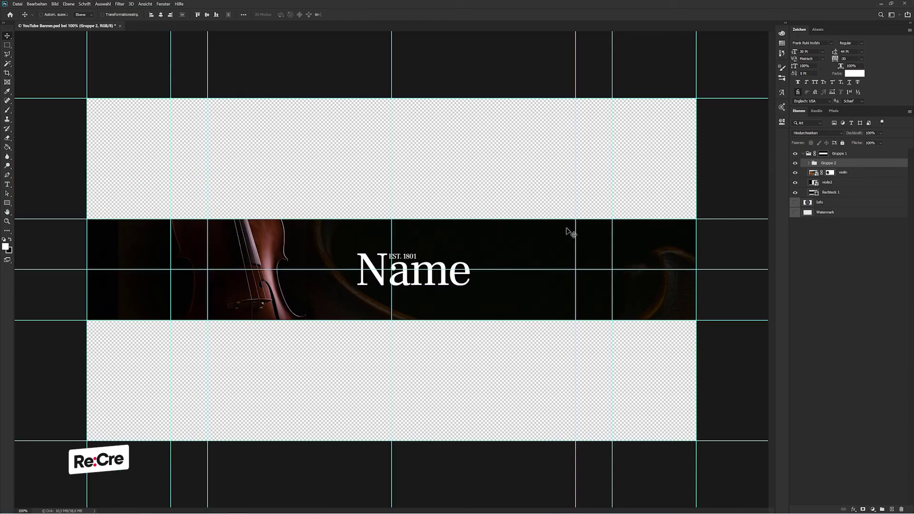
{"action": "key", "text": "Left"}
{"action": "key", "text": "Left"}
{"action": "key", "text": "Left"}
{"action": "key", "text": "Left"}
{"action": "key", "text": "Left"}
{"action": "key", "text": "Left"}
{"action": "key", "text": "Left"}
{"action": "key", "text": "Left"}
{"action": "key", "text": "Left"}
{"action": "key", "text": "Left"}
{"action": "key", "text": "Left"}
{"action": "key", "text": "Left"}
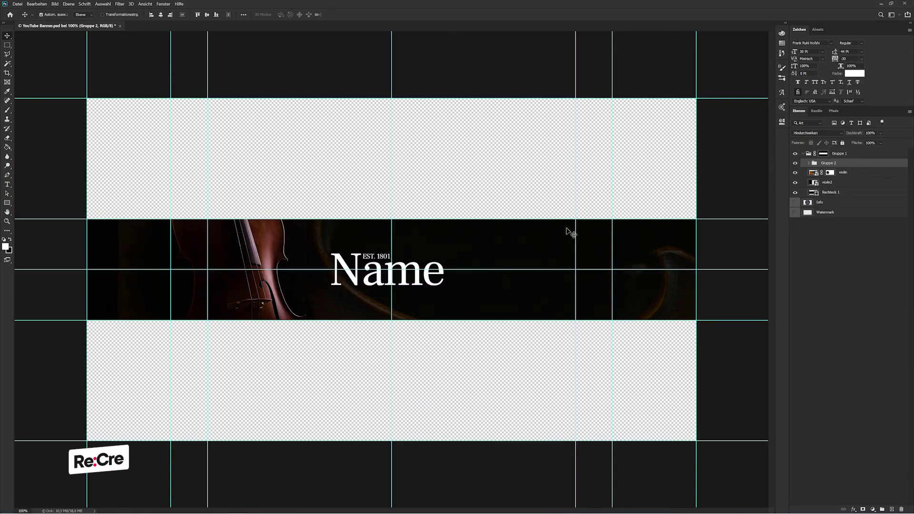
{"action": "key", "text": "ctrl+semicolon"}
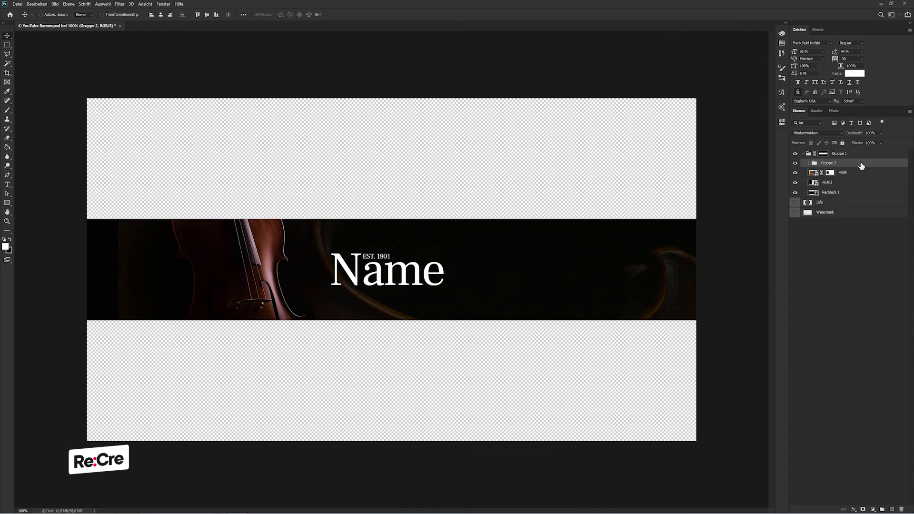
Step: Give the title group a white Outer Glow with choke 0 and 16% opacity
{"action": "double_click", "coordinate": [861, 165]}
{"action": "left_click", "coordinate": [609, 174]}
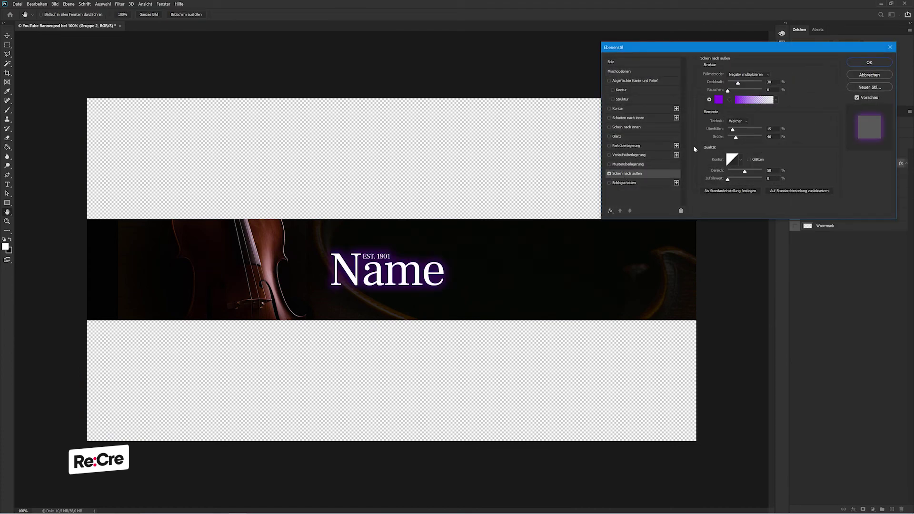
{"action": "left_click", "coordinate": [718, 99]}
{"action": "left_click", "coordinate": [661, 139]}
{"action": "left_click", "coordinate": [826, 133]}
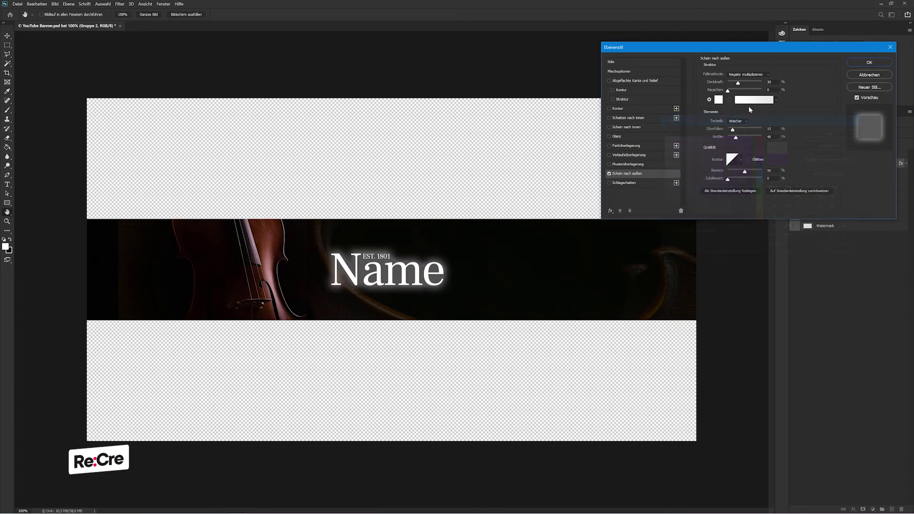
{"action": "left_click_drag", "start_coordinate": [732, 129], "coordinate": [733, 137]}
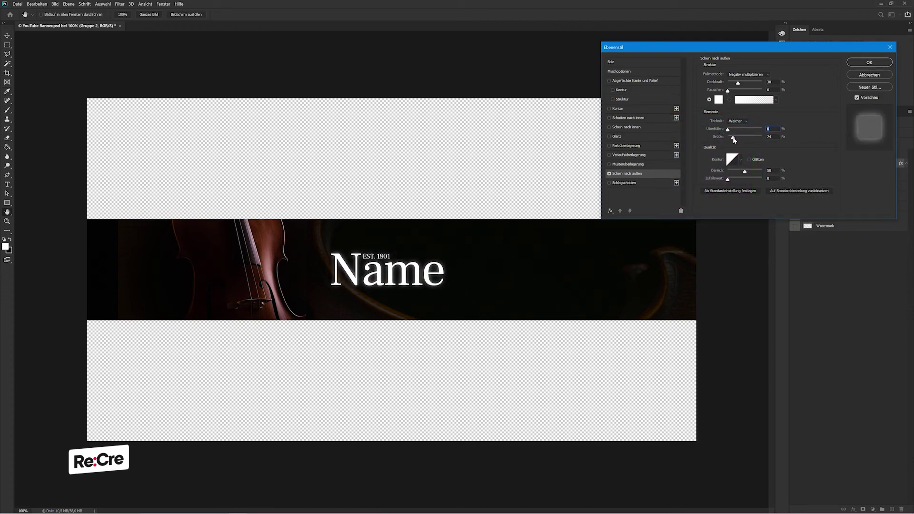
{"action": "left_click_drag", "start_coordinate": [739, 87], "coordinate": [734, 85]}
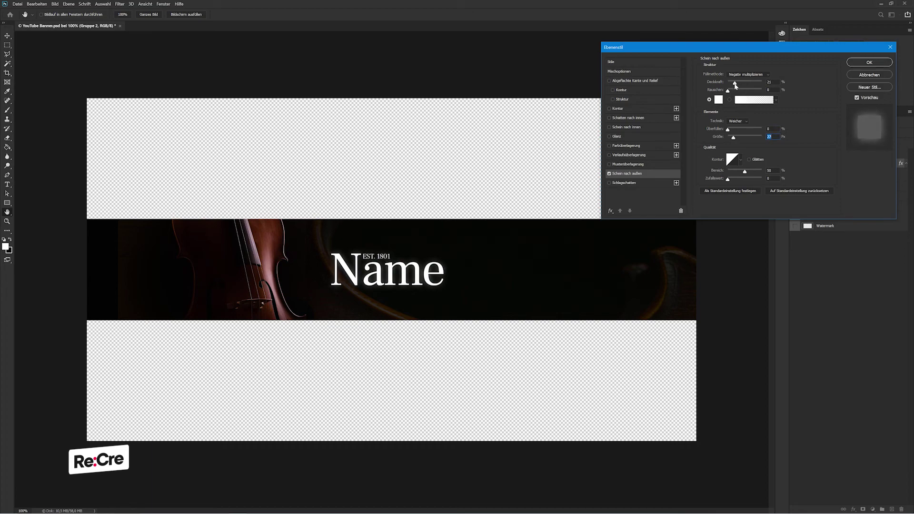
{"action": "key", "text": "Return"}
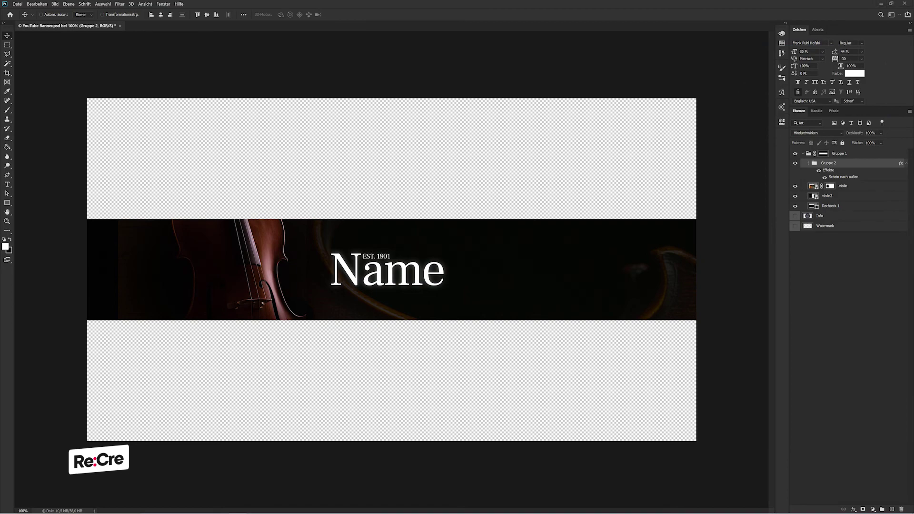
Step: Place the stone texture image and scale it to fill the banner strip
{"action": "left_click_drag", "start_coordinate": [581, 293], "coordinate": [318, 281]}
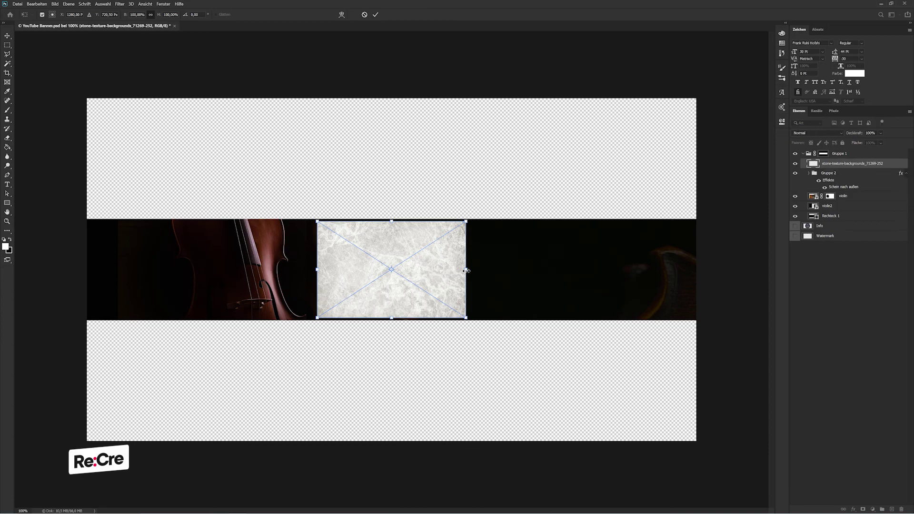
{"action": "left_click_drag", "start_coordinate": [466, 270], "coordinate": [698, 267]}
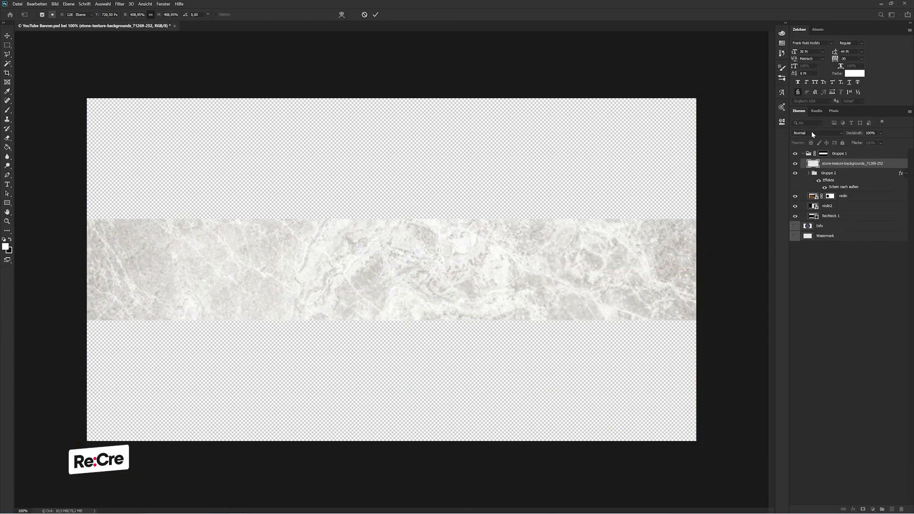
{"action": "key", "text": "Return"}
Step: Set the stone texture to Normal blending and move it below the text group
{"action": "scroll", "coordinate": [809, 132], "scroll_direction": "down", "scroll_amount": 3}
{"action": "scroll", "coordinate": [810, 132], "scroll_direction": "down", "scroll_amount": 3}
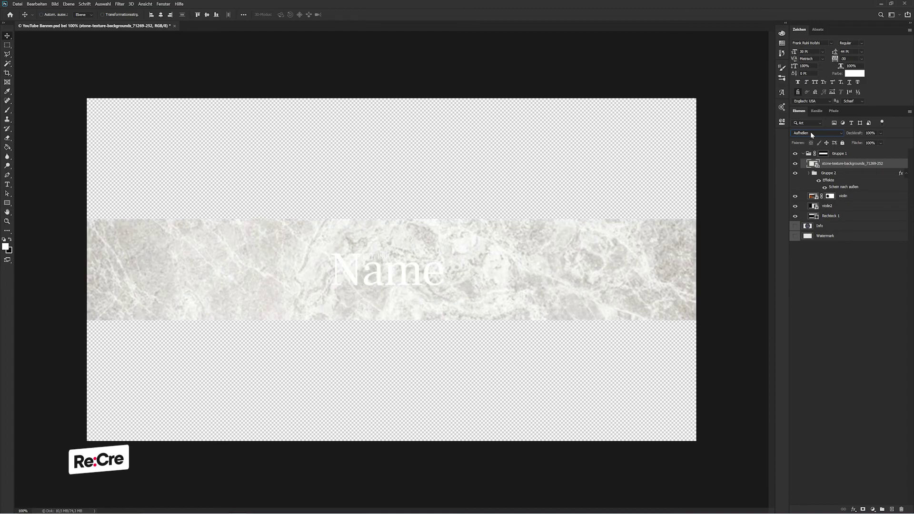
{"action": "scroll", "coordinate": [810, 131], "scroll_direction": "down", "scroll_amount": 2}
{"action": "scroll", "coordinate": [810, 131], "scroll_direction": "down", "scroll_amount": 2}
{"action": "scroll", "coordinate": [810, 132], "scroll_direction": "down", "scroll_amount": 2}
{"action": "scroll", "coordinate": [810, 131], "scroll_direction": "up", "scroll_amount": 1}
{"action": "scroll", "coordinate": [810, 132], "scroll_direction": "down", "scroll_amount": 1}
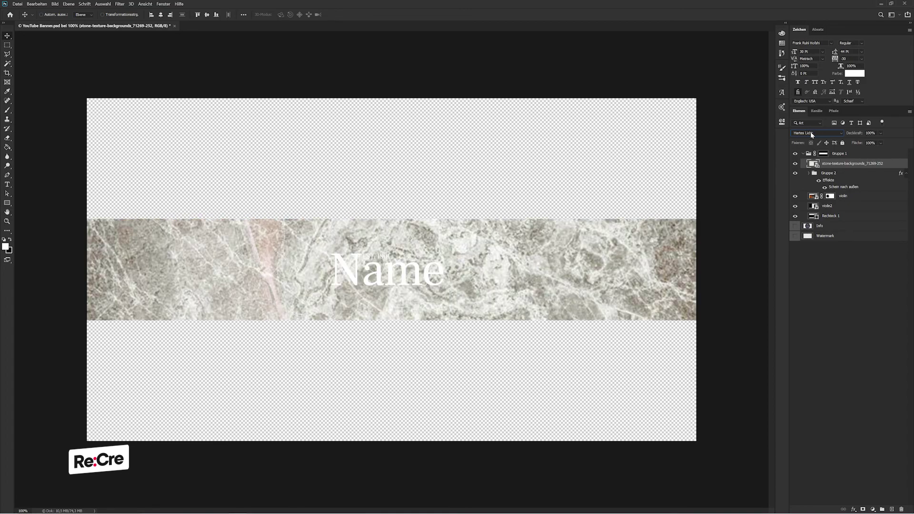
{"action": "scroll", "coordinate": [810, 131], "scroll_direction": "up", "scroll_amount": 1}
{"action": "scroll", "coordinate": [812, 134], "scroll_direction": "down", "scroll_amount": 2}
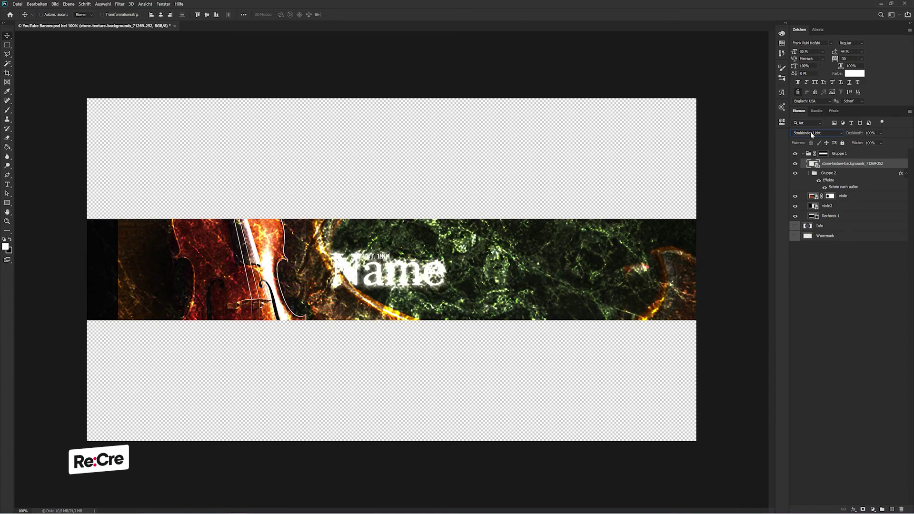
{"action": "scroll", "coordinate": [811, 135], "scroll_direction": "down", "scroll_amount": 3}
{"action": "scroll", "coordinate": [811, 135], "scroll_direction": "down", "scroll_amount": 2}
{"action": "scroll", "coordinate": [810, 131], "scroll_direction": "down", "scroll_amount": 3}
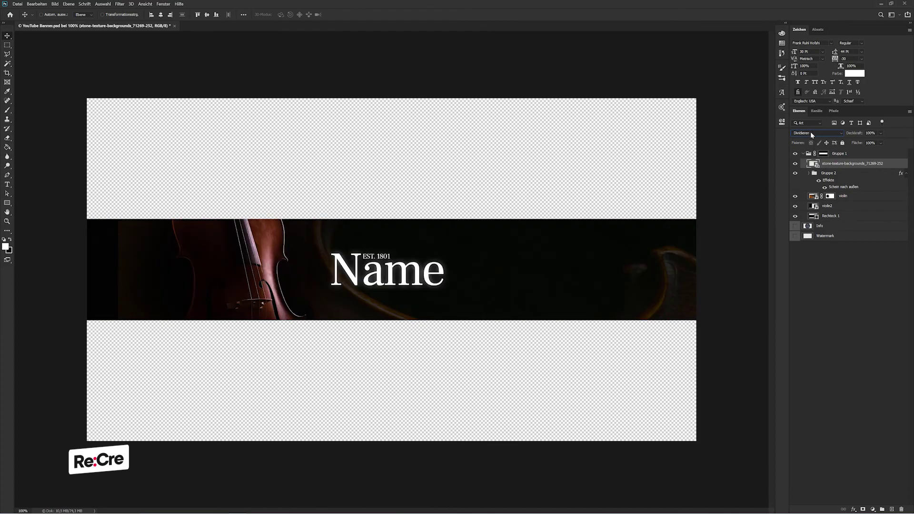
{"action": "scroll", "coordinate": [810, 131], "scroll_direction": "down", "scroll_amount": 1}
{"action": "scroll", "coordinate": [810, 131], "scroll_direction": "down", "scroll_amount": 2}
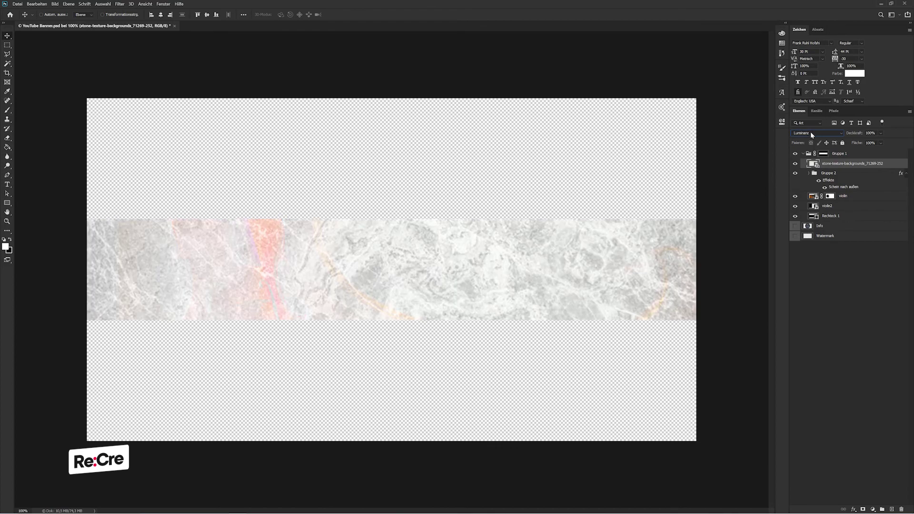
{"action": "left_click", "coordinate": [811, 135]}
{"action": "left_click", "coordinate": [809, 139]}
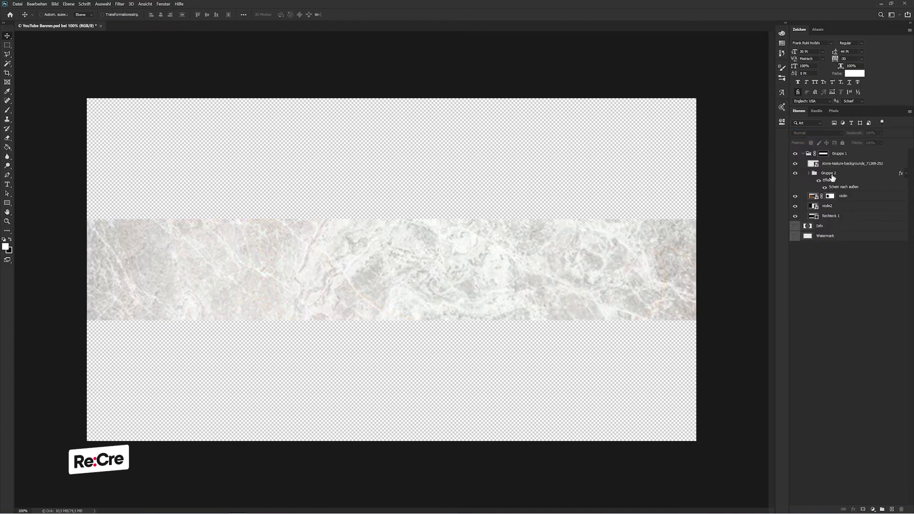
{"action": "left_click_drag", "start_coordinate": [836, 164], "coordinate": [843, 199]}
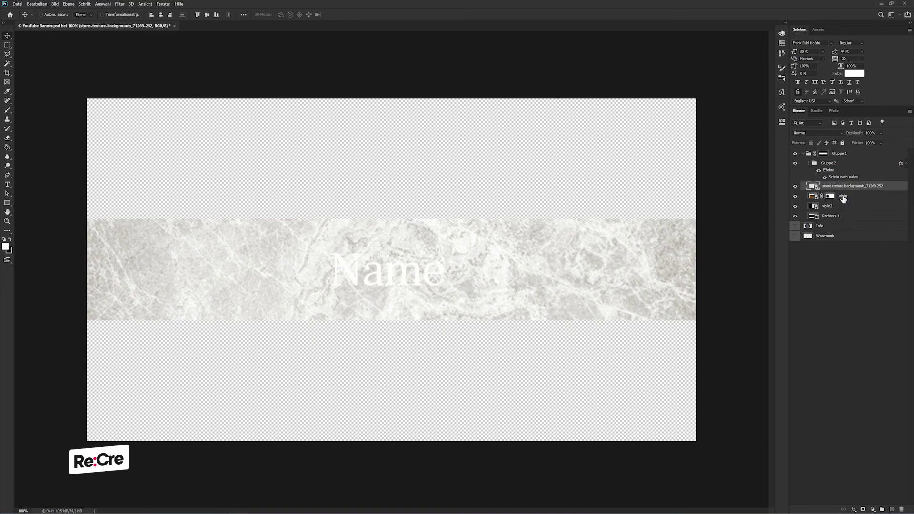
Step: Add an Invert adjustment layer clipped to the stone texture
{"action": "left_click", "coordinate": [873, 509]}
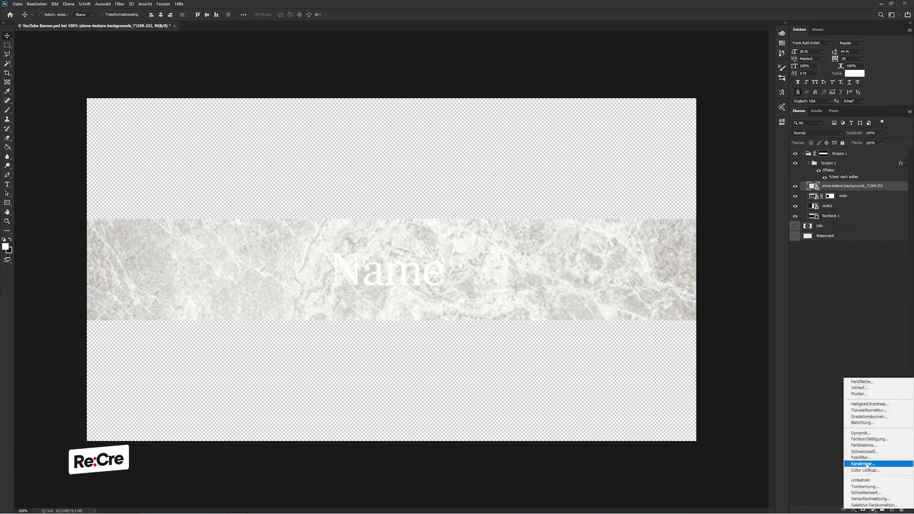
{"action": "left_click", "coordinate": [861, 479]}
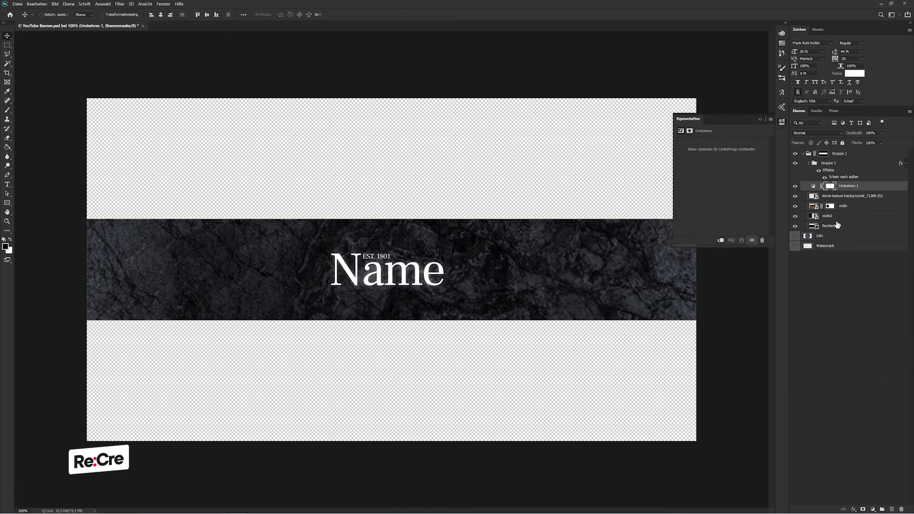
{"action": "right_click", "coordinate": [852, 191]}
{"action": "left_click", "coordinate": [853, 321]}
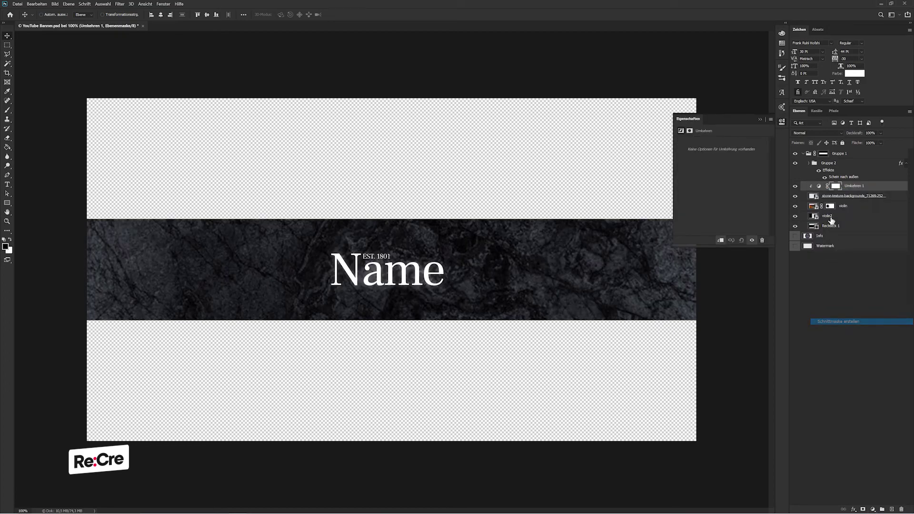
{"action": "left_click", "coordinate": [839, 195]}
Step: Set the stone texture layer's opacity to 15%
{"action": "left_click", "coordinate": [760, 119]}
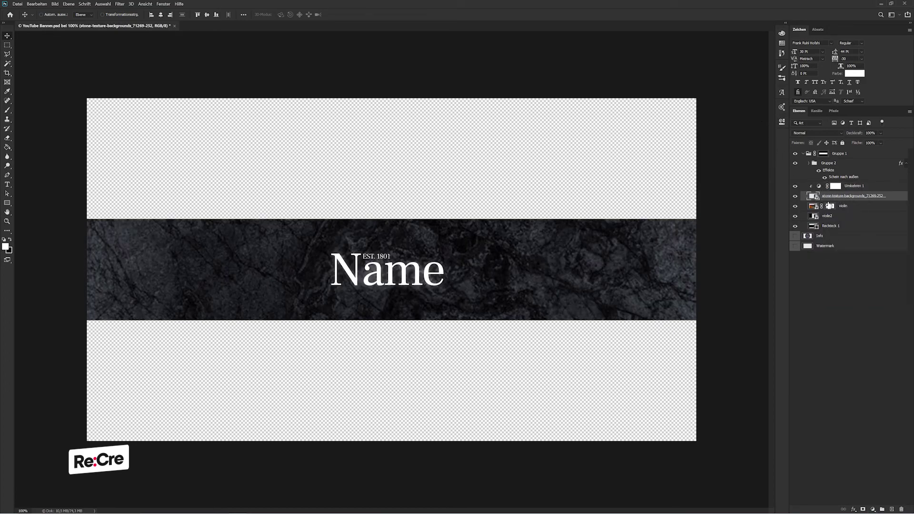
{"action": "key", "text": "1"}
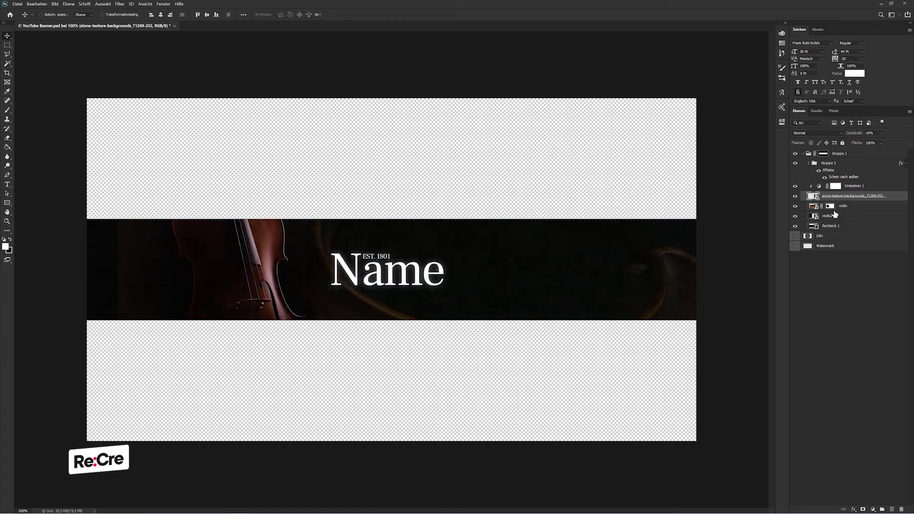
{"action": "key", "text": "2"}
{"action": "key", "text": "5"}
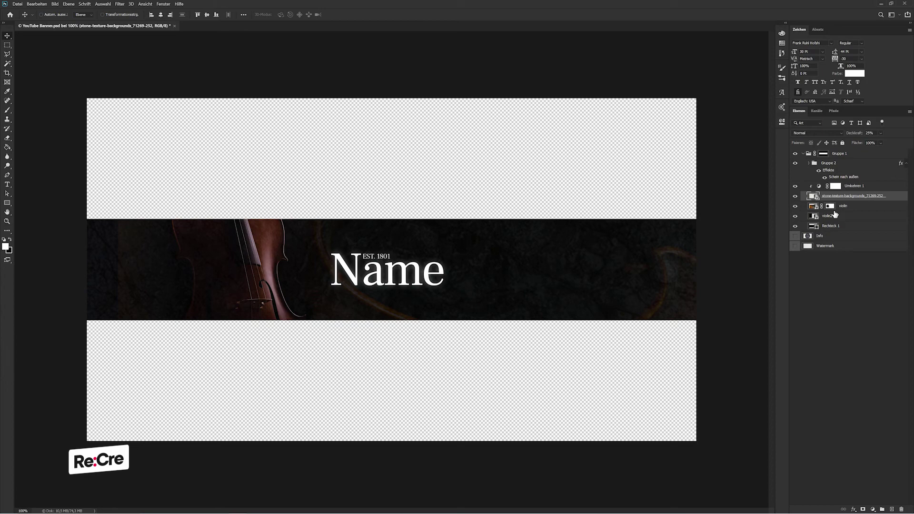
{"action": "key", "text": "1"}
{"action": "key", "text": "5"}
Step: Mask the stone texture off the banner's right side and the violin
{"action": "left_click", "coordinate": [864, 507]}
{"action": "key", "text": "b"}
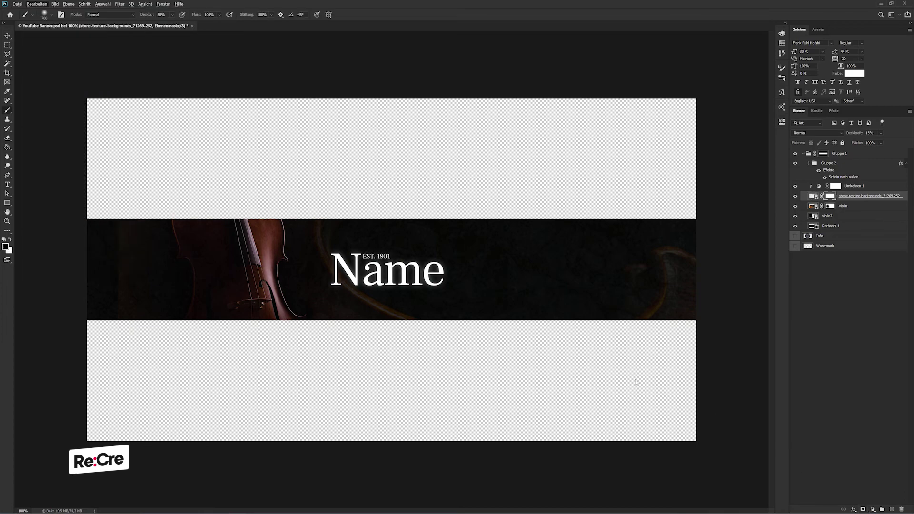
{"action": "left_click_drag", "start_coordinate": [657, 253], "coordinate": [702, 299]}
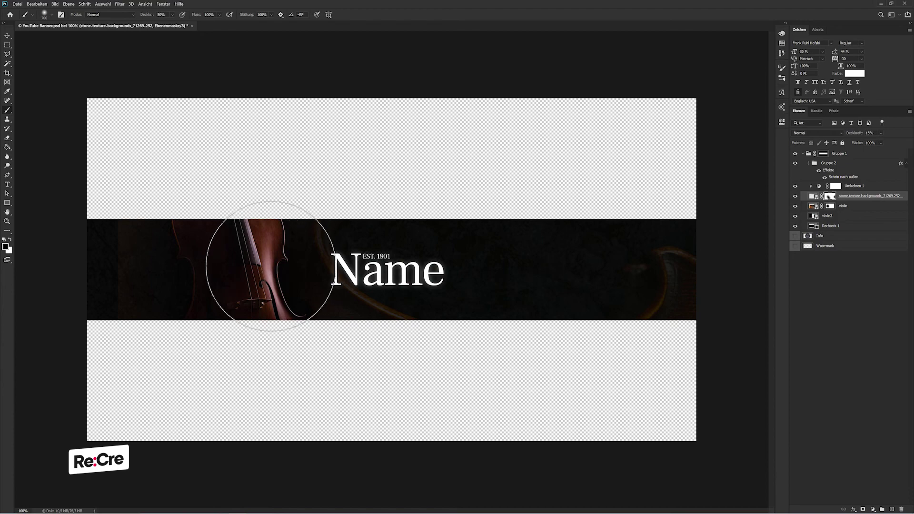
{"action": "left_click_drag", "start_coordinate": [270, 269], "coordinate": [214, 247]}
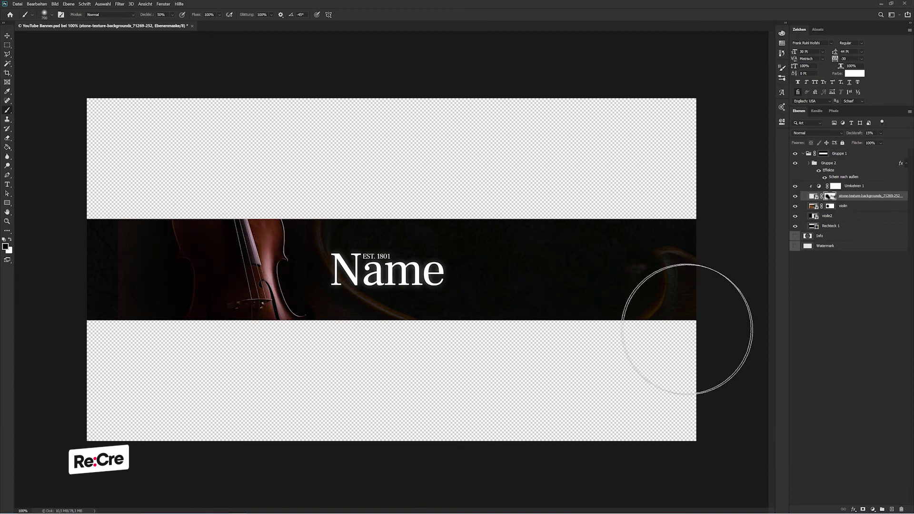
Step: Nudge the Gruppe 2 title group slightly right and down
{"action": "key", "text": "v"}
{"action": "left_click", "coordinate": [824, 256]}
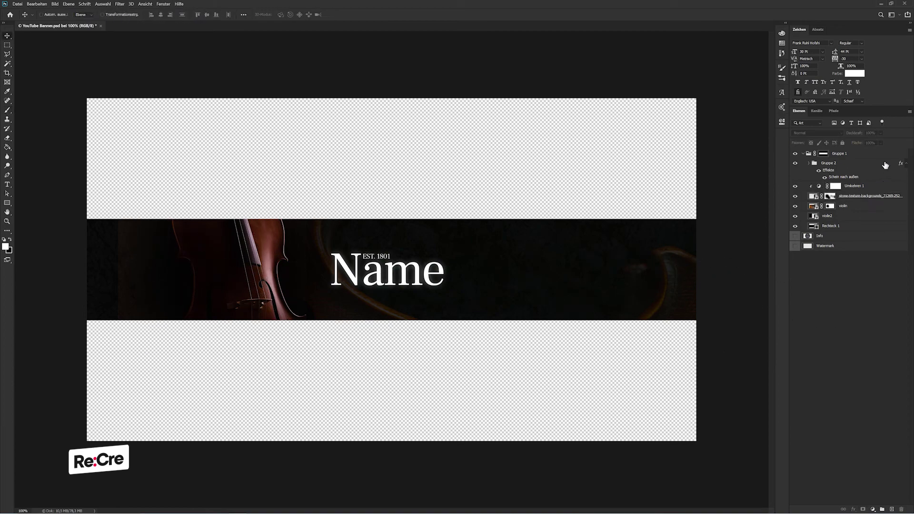
{"action": "left_click", "coordinate": [905, 167]}
{"action": "left_click", "coordinate": [888, 170]}
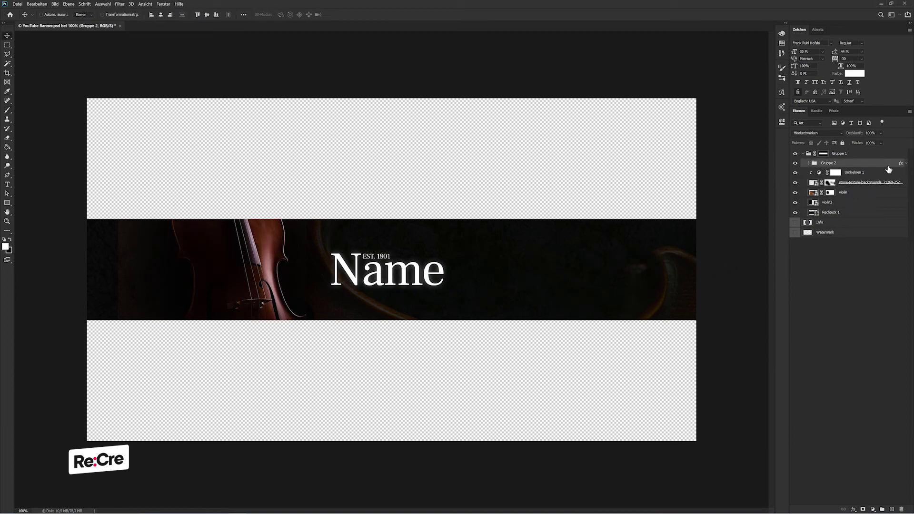
{"action": "key", "text": "Right"}
{"action": "key", "text": "Right"}
{"action": "key", "text": "Right"}
{"action": "key", "text": "Down"}
{"action": "key", "text": "Down"}
{"action": "key", "text": "Down"}
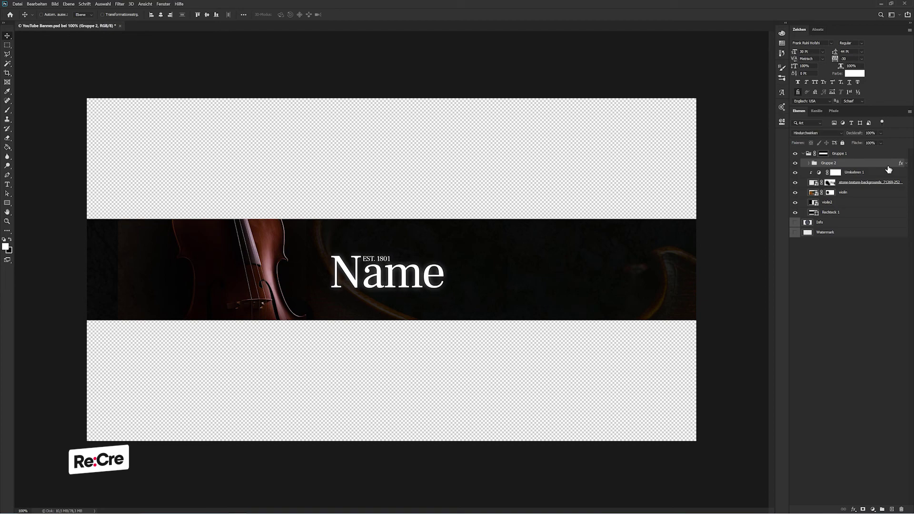
Step: Move the EST. 1801 text below the Name title
{"action": "key", "text": "ctrl+plus"}
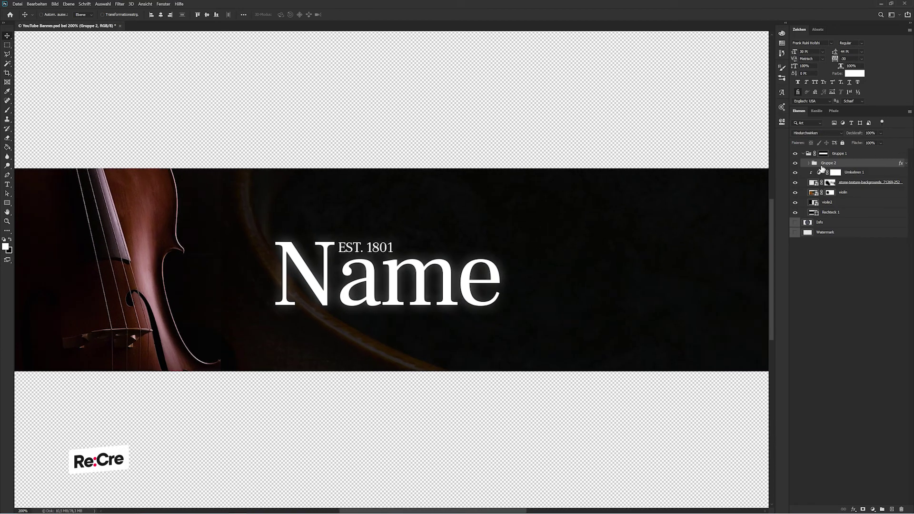
{"action": "left_click", "coordinate": [809, 163]}
{"action": "left_click_drag", "start_coordinate": [836, 173], "coordinate": [836, 187]}
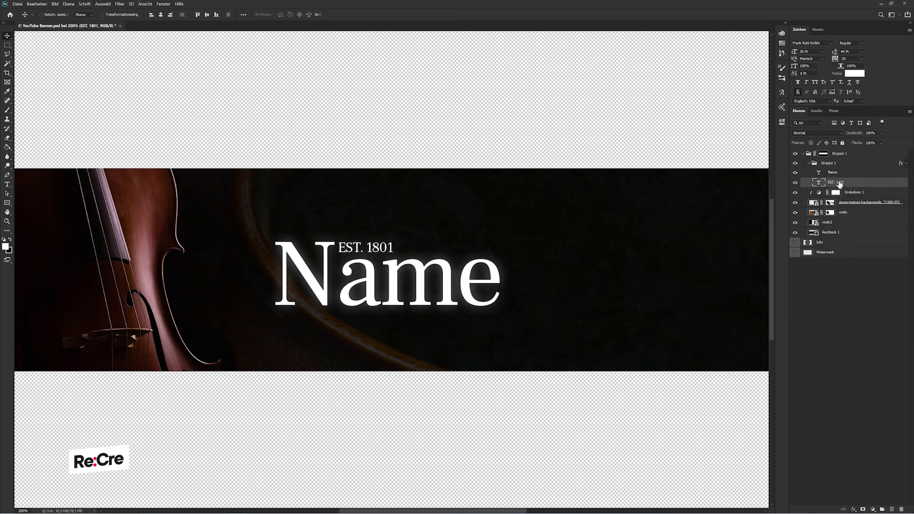
{"action": "left_click_drag", "start_coordinate": [447, 259], "coordinate": [433, 343]}
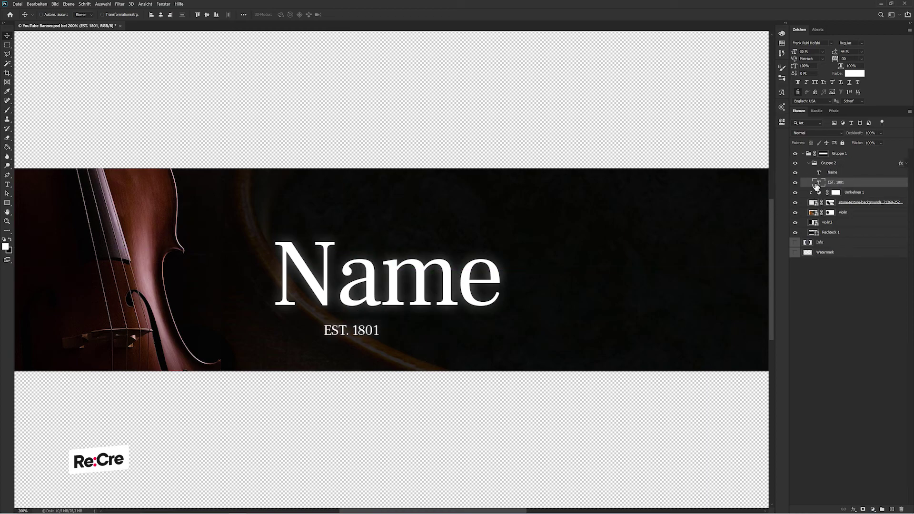
Step: Change the EST. 1801 text to 'YOUR SLOGAN' with 500 letter spacing
{"action": "double_click", "coordinate": [816, 186]}
{"action": "type", "text": "YOU"}
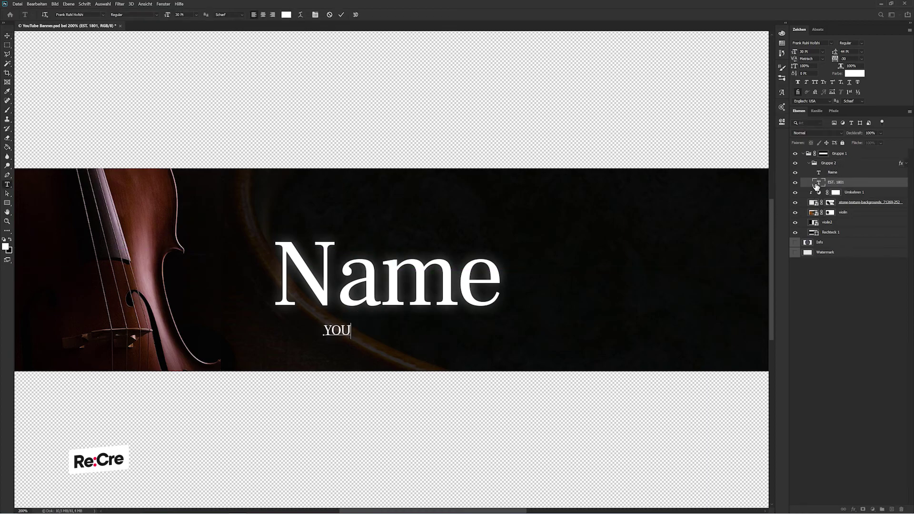
{"action": "type", "text": "R SLOGAN"}
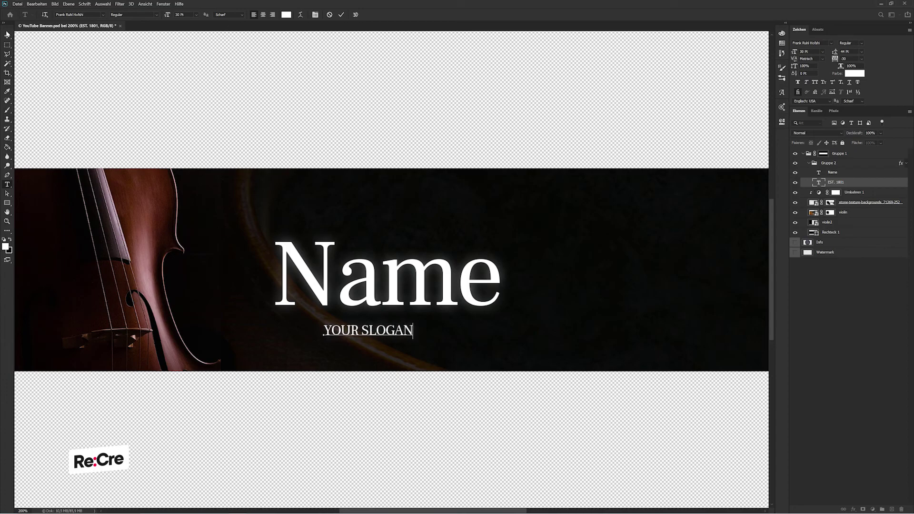
{"action": "left_click", "coordinate": [7, 34]}
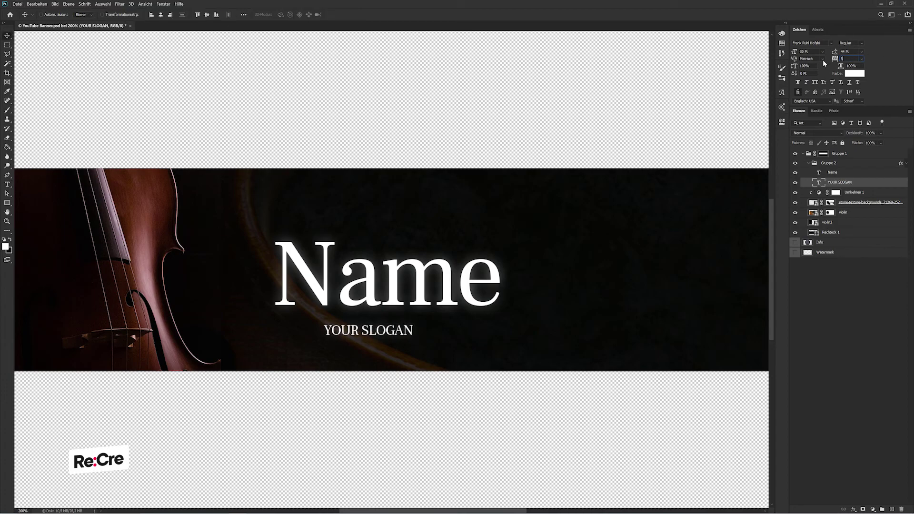
{"action": "type", "text": "00"}
{"action": "key", "text": "Return"}
Step: Tuck the slogan under the title, centre both horizontally, and zoom out to 100%
{"action": "left_click_drag", "start_coordinate": [522, 312], "coordinate": [504, 301]}
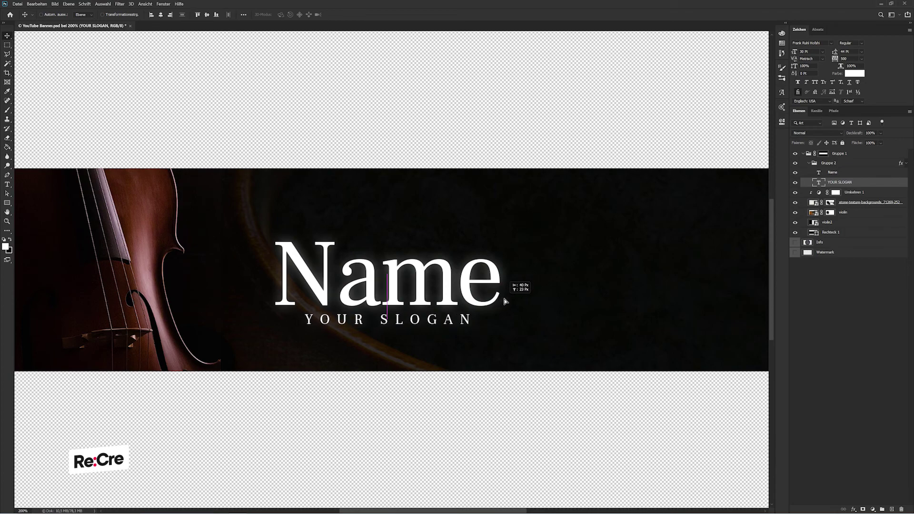
{"action": "left_click", "coordinate": [831, 173], "text": "ctrl"}
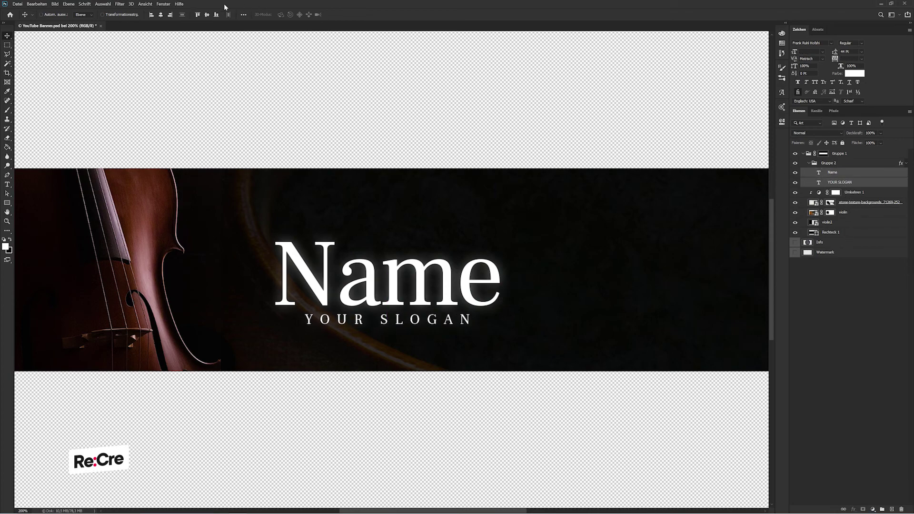
{"action": "left_click", "coordinate": [165, 14]}
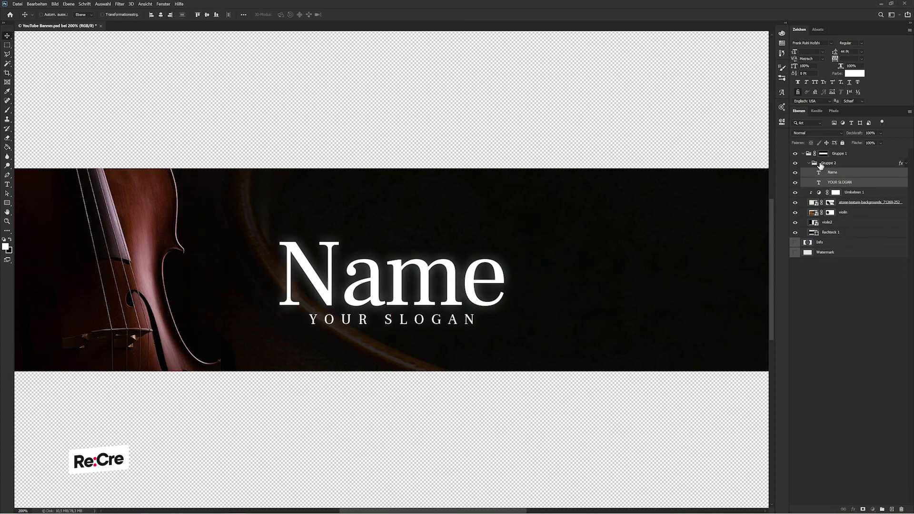
{"action": "left_click", "coordinate": [821, 163]}
{"action": "left_click_drag", "start_coordinate": [571, 224], "coordinate": [578, 215]}
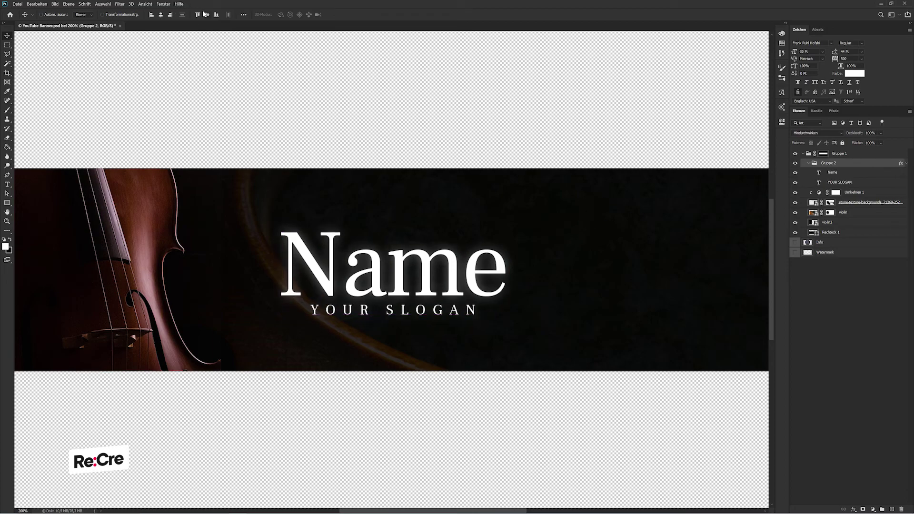
{"action": "key", "text": "ctrl+minus"}
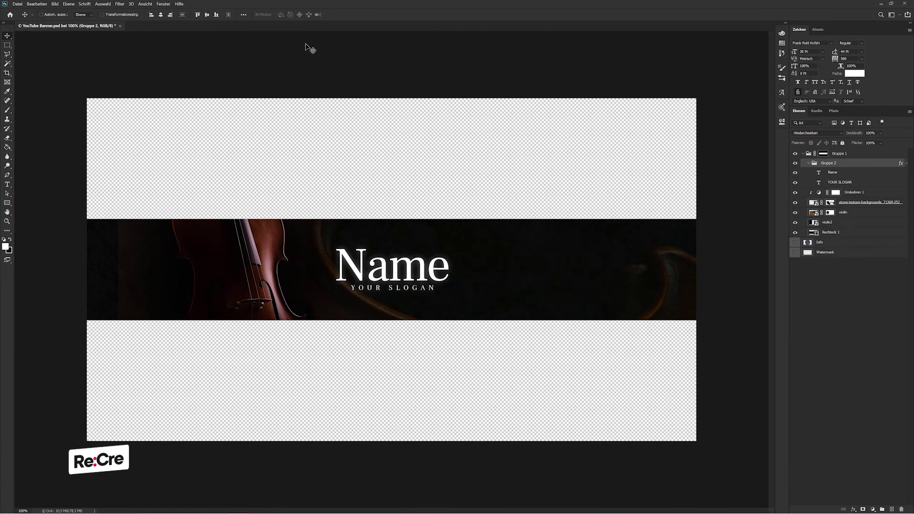
{"action": "key", "text": "ctrl+semicolon"}
{"action": "key", "text": "ctrl+semicolon"}
Step: Duplicate the violin2 layer and move the copy beneath Rechteck 1
{"action": "left_click", "coordinate": [819, 316]}
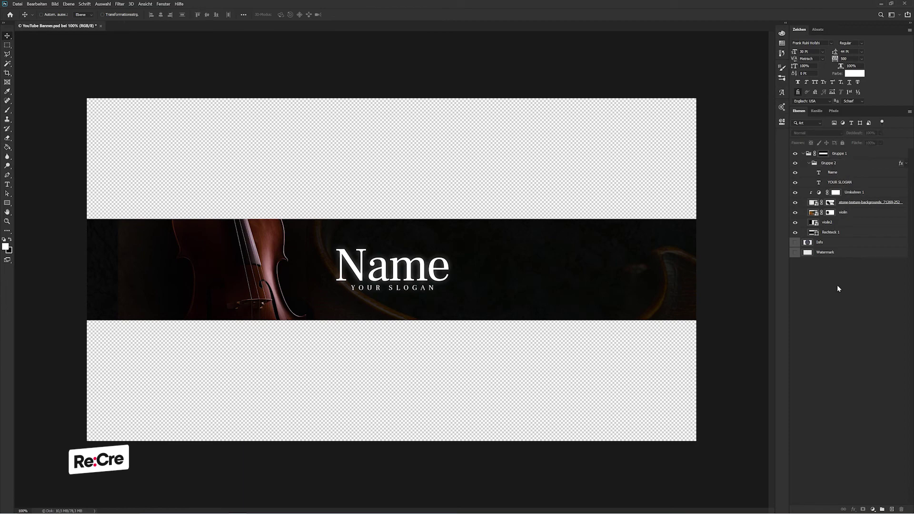
{"action": "left_click", "coordinate": [847, 225]}
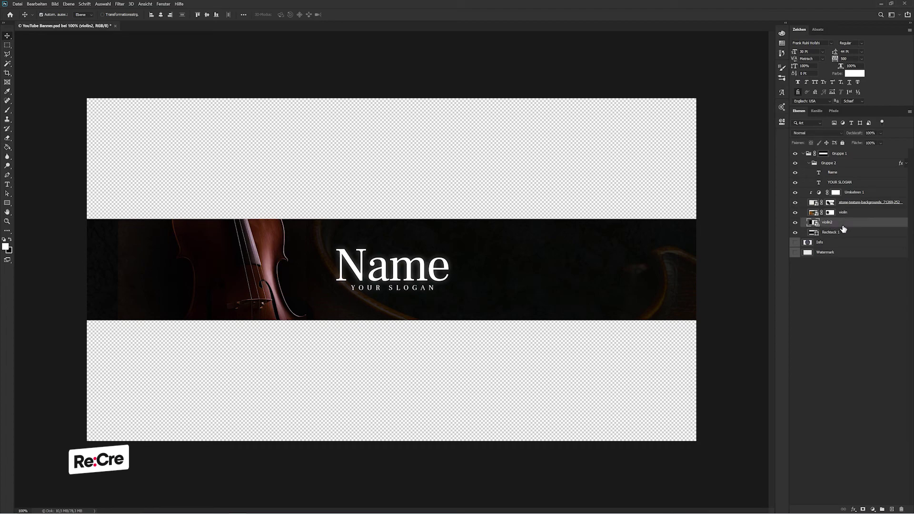
{"action": "key", "text": "ctrl+j"}
{"action": "left_click_drag", "start_coordinate": [841, 225], "coordinate": [840, 252]}
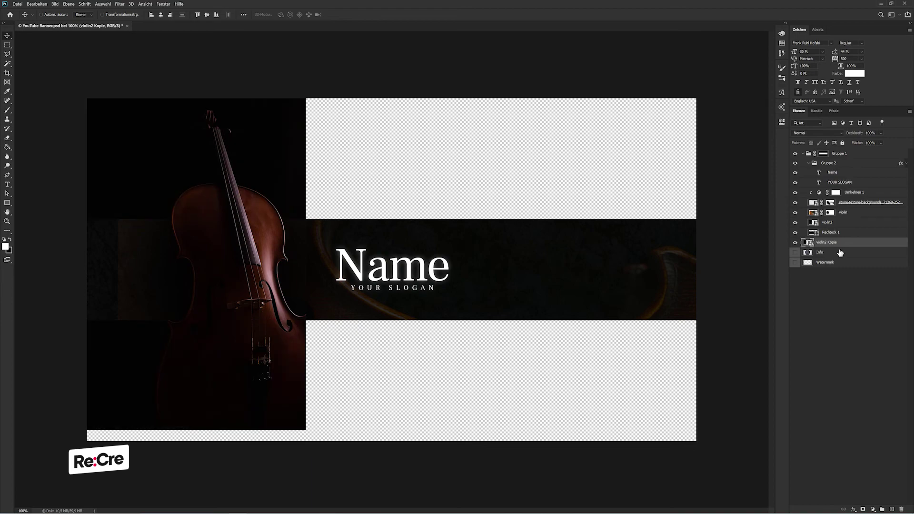
Step: Copy the black Rechteck 1 band underneath and stretch it to full banner height
{"action": "left_click", "coordinate": [836, 233]}
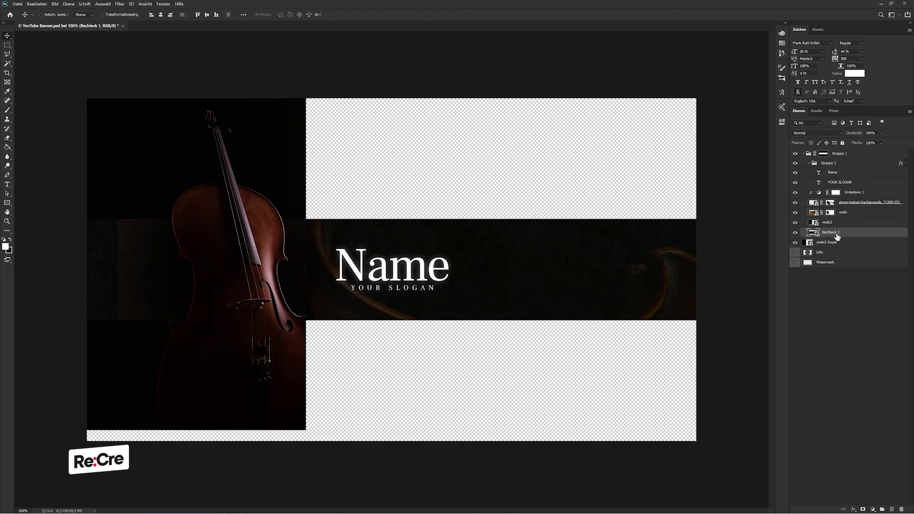
{"action": "left_click_drag", "start_coordinate": [837, 236], "coordinate": [837, 254]}
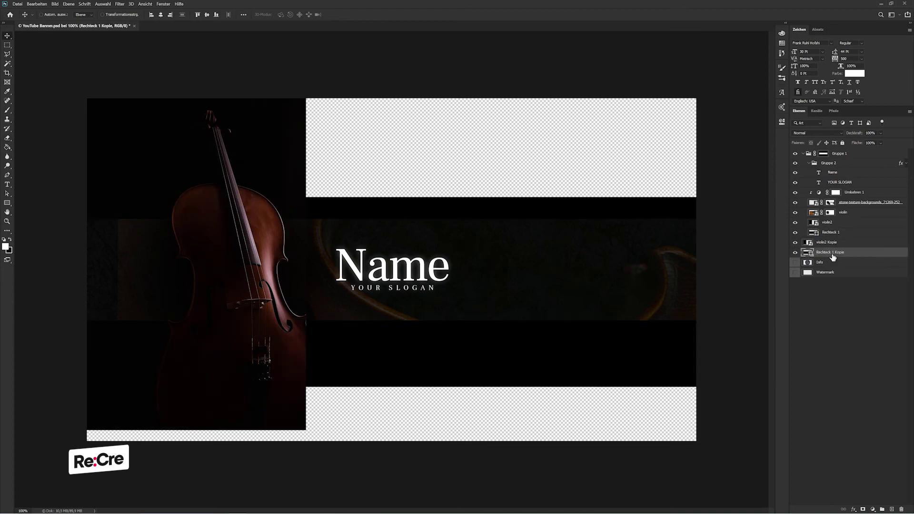
{"action": "key", "text": "ctrl+t"}
{"action": "left_click_drag", "start_coordinate": [396, 188], "coordinate": [396, 99]}
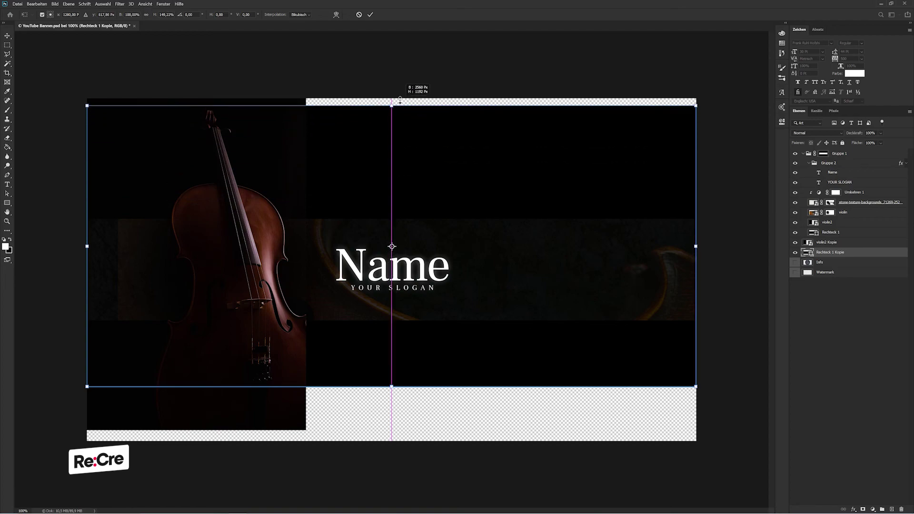
{"action": "left_click_drag", "start_coordinate": [390, 386], "coordinate": [390, 441]}
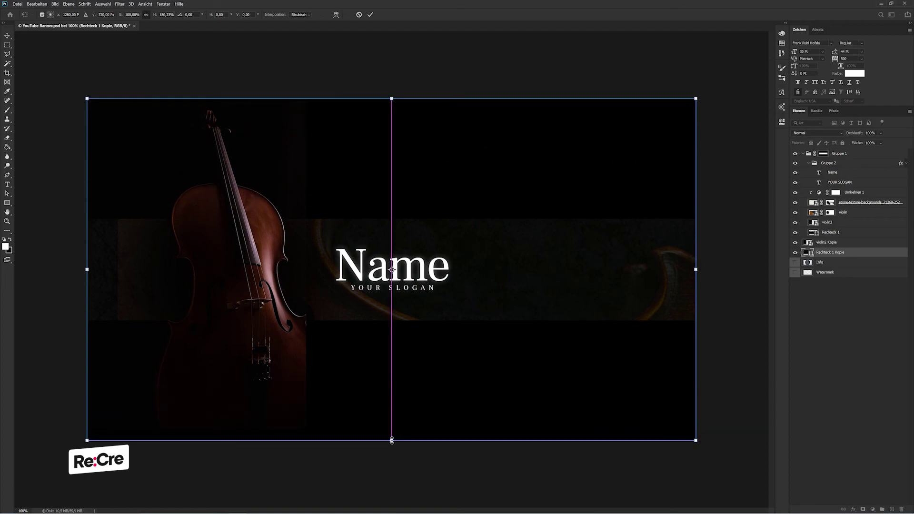
{"action": "key", "text": "Return"}
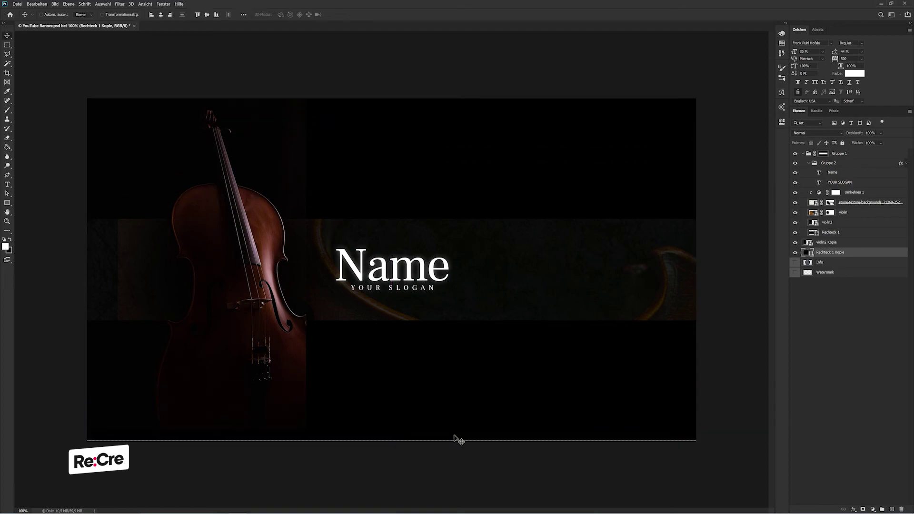
Step: Add a mask to violin2 Kopie and brush along the cello's edge
{"action": "left_click", "coordinate": [825, 243]}
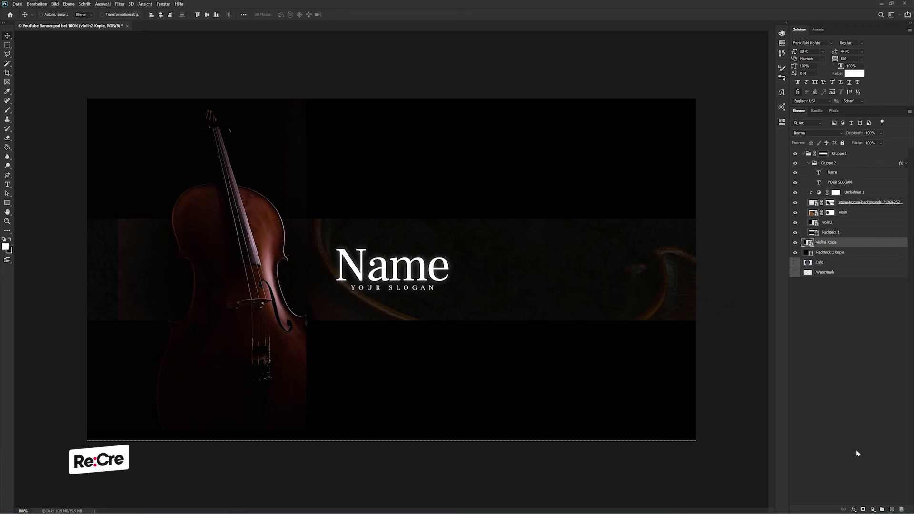
{"action": "left_click", "coordinate": [863, 509]}
{"action": "key", "text": "ctrl+plus"}
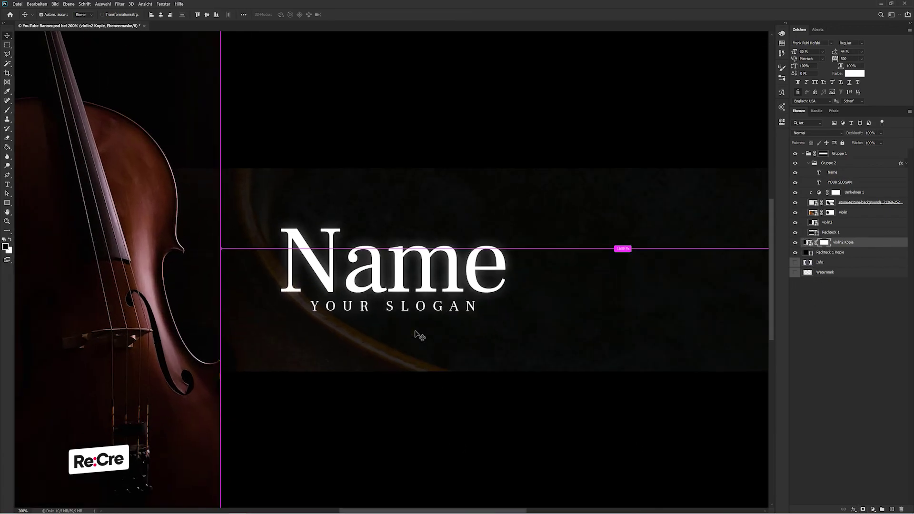
{"action": "left_click_drag", "start_coordinate": [414, 332], "coordinate": [519, 283]}
{"action": "key", "text": "b"}
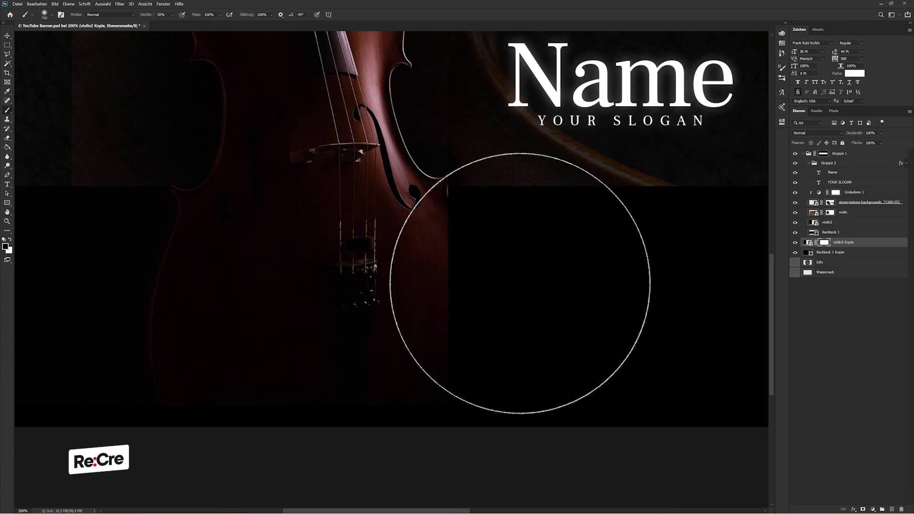
{"action": "key", "text": "bracketleft"}
{"action": "key", "text": "bracketleft"}
{"action": "key", "text": "bracketleft"}
{"action": "key", "text": "bracketleft"}
{"action": "key", "text": "bracketleft"}
{"action": "key", "text": "bracketleft"}
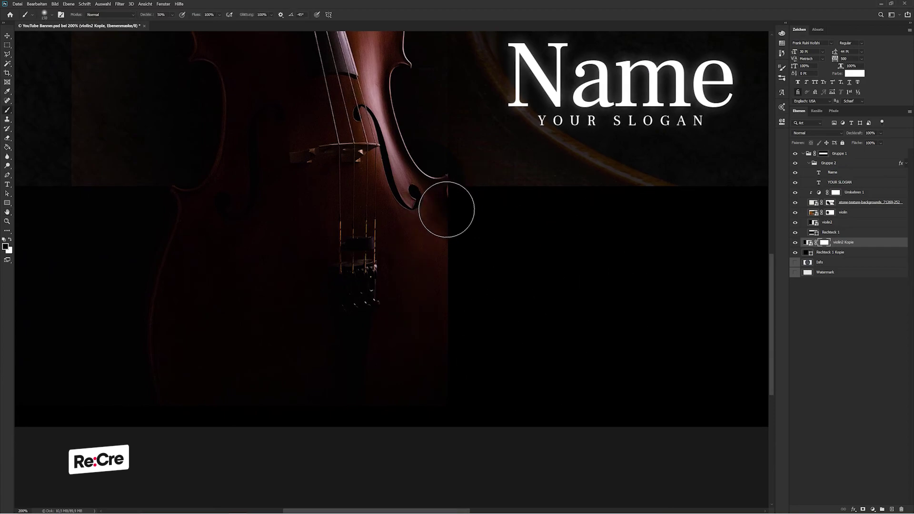
{"action": "left_click_drag", "start_coordinate": [449, 204], "coordinate": [456, 221]}
{"action": "key", "text": "bracketright"}
{"action": "key", "text": "bracketright"}
{"action": "key", "text": "bracketright"}
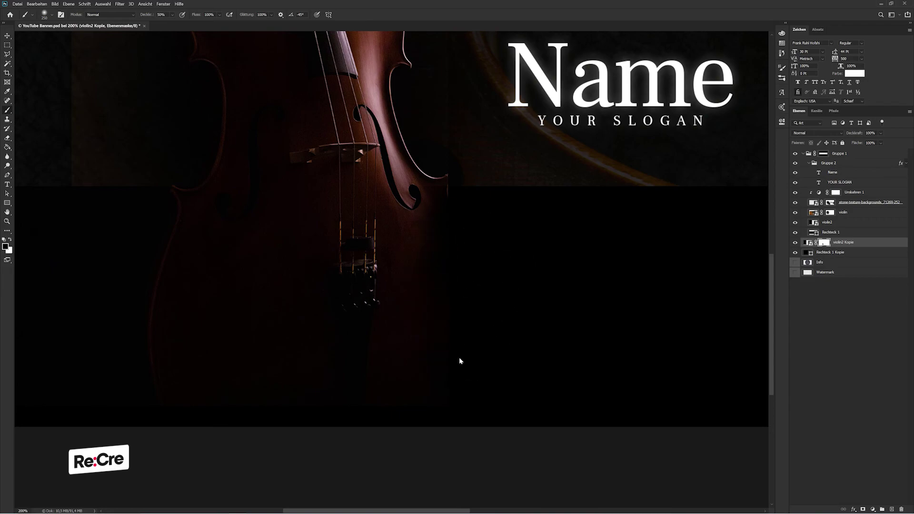
Step: Fade out the bottom of the cello copy on its mask, checking without the backdrop
{"action": "left_click", "coordinate": [794, 252]}
{"action": "mouse_move", "coordinate": [397, 428]}
{"action": "left_mouse_down"}
{"action": "mouse_move", "coordinate": [276, 443]}
{"action": "mouse_move", "coordinate": [183, 432]}
{"action": "mouse_move", "coordinate": [328, 432]}
{"action": "mouse_move", "coordinate": [422, 418]}
{"action": "mouse_move", "coordinate": [285, 422]}
{"action": "mouse_move", "coordinate": [180, 439]}
{"action": "left_mouse_up"}
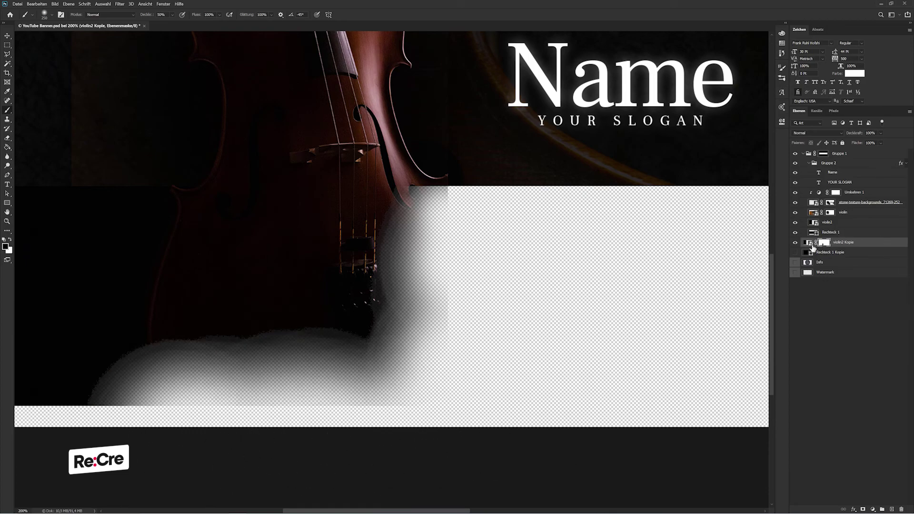
{"action": "left_click", "coordinate": [795, 253]}
{"action": "scroll", "coordinate": [544, 298], "scroll_direction": "up", "scroll_amount": 1}
{"action": "scroll", "coordinate": [538, 305], "scroll_direction": "up", "scroll_amount": 3}
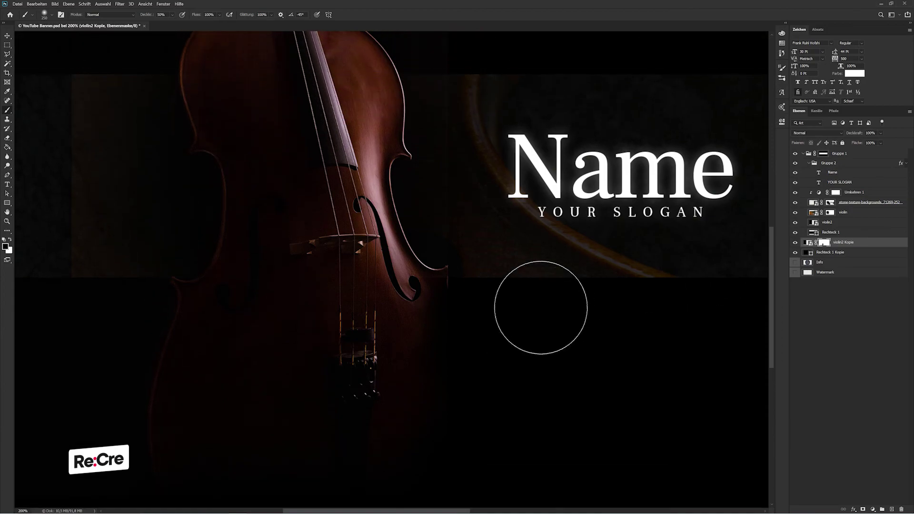
{"action": "key", "text": "x"}
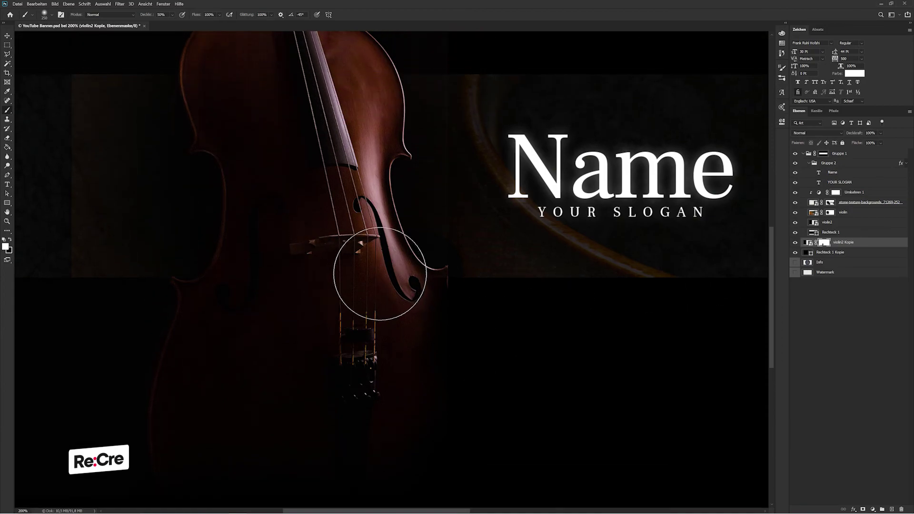
{"action": "key", "text": "v"}
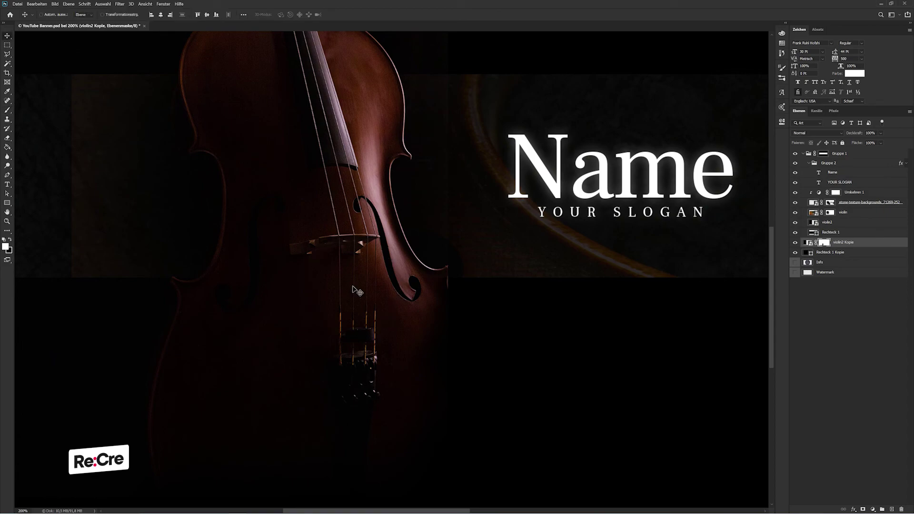
{"action": "key", "text": "ctrl+minus"}
{"action": "key", "text": "ctrl+minus"}
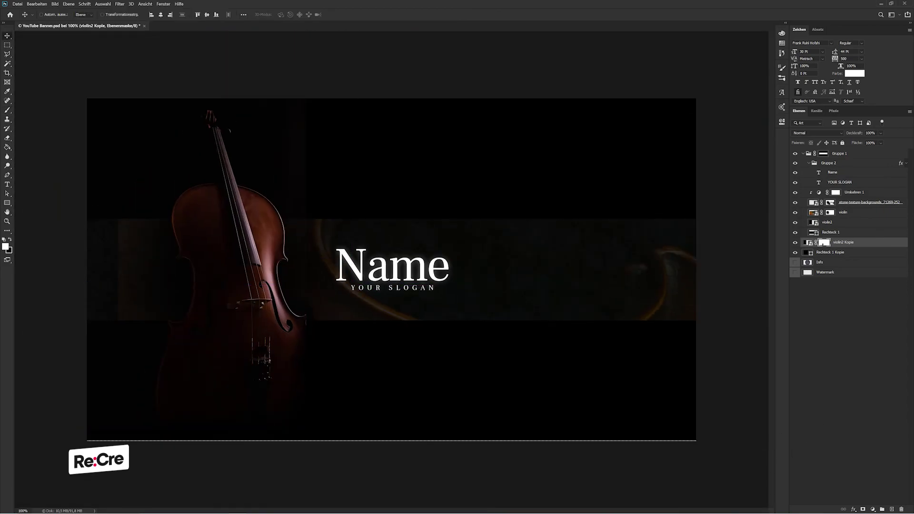
{"action": "left_click", "coordinate": [887, 429]}
{"action": "left_click", "coordinate": [873, 511]}
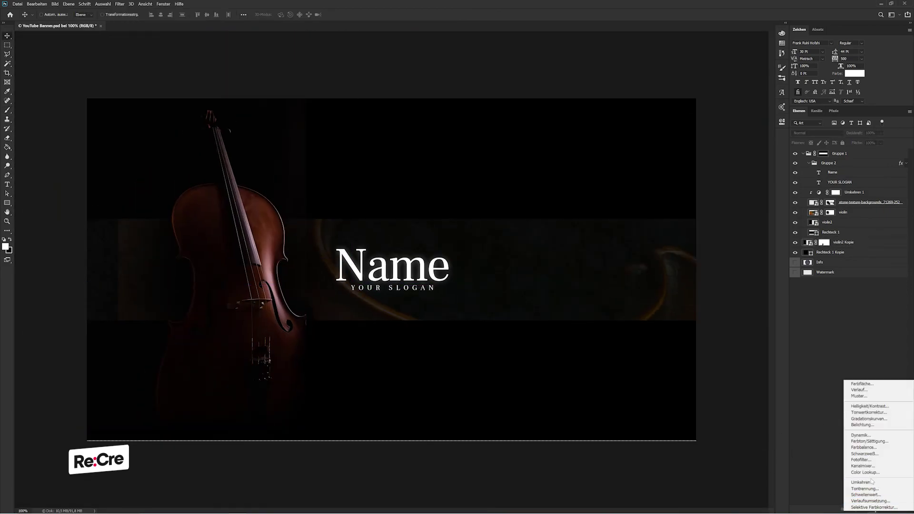
Step: Add a Color Lookup adjustment layer to the banner
{"action": "left_click", "coordinate": [871, 473]}
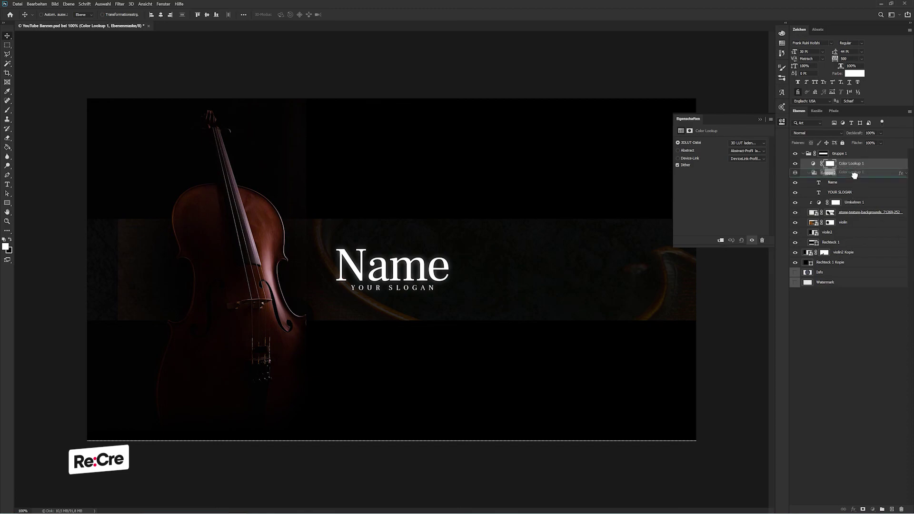
{"action": "left_click_drag", "start_coordinate": [858, 175], "coordinate": [772, 147]}
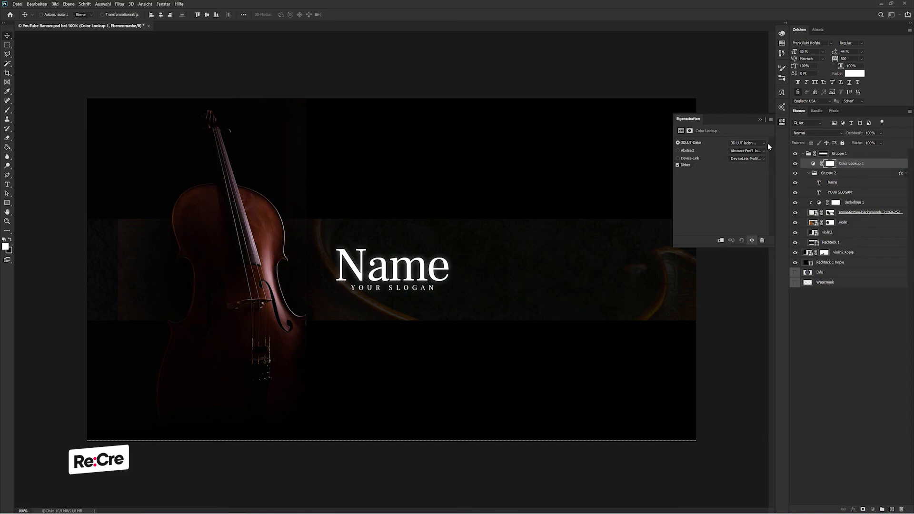
{"action": "scroll", "coordinate": [759, 148], "scroll_direction": "down", "scroll_amount": 1}
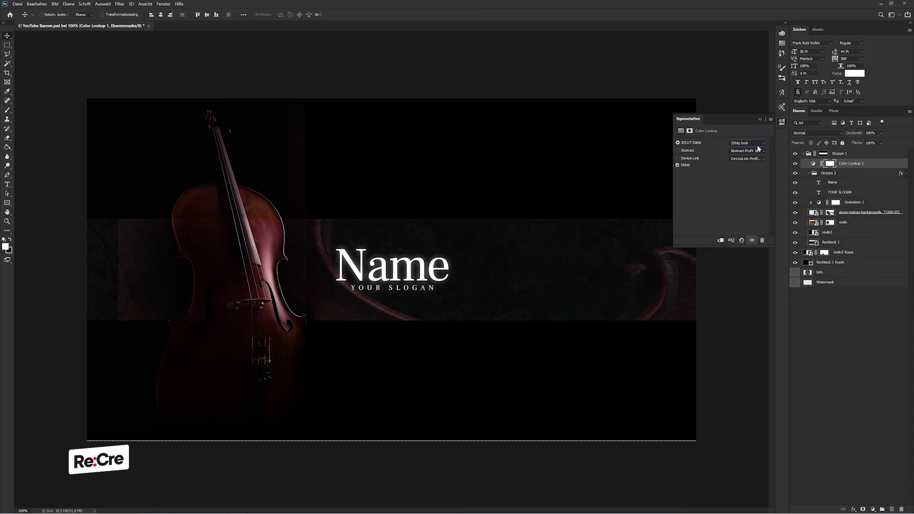
{"action": "scroll", "coordinate": [758, 148], "scroll_direction": "down", "scroll_amount": 1}
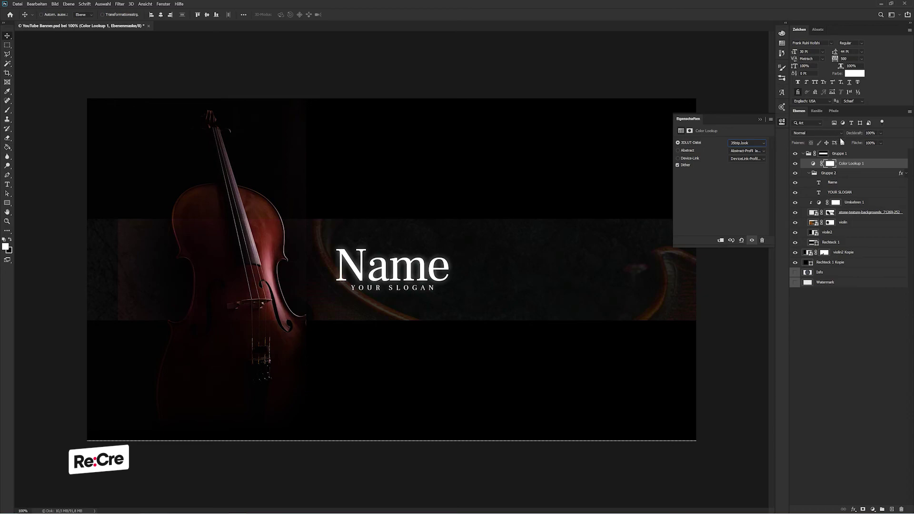
Step: Lower the stone texture to 10% opacity and duplicate the Color Lookup layer
{"action": "left_click", "coordinate": [852, 217]}
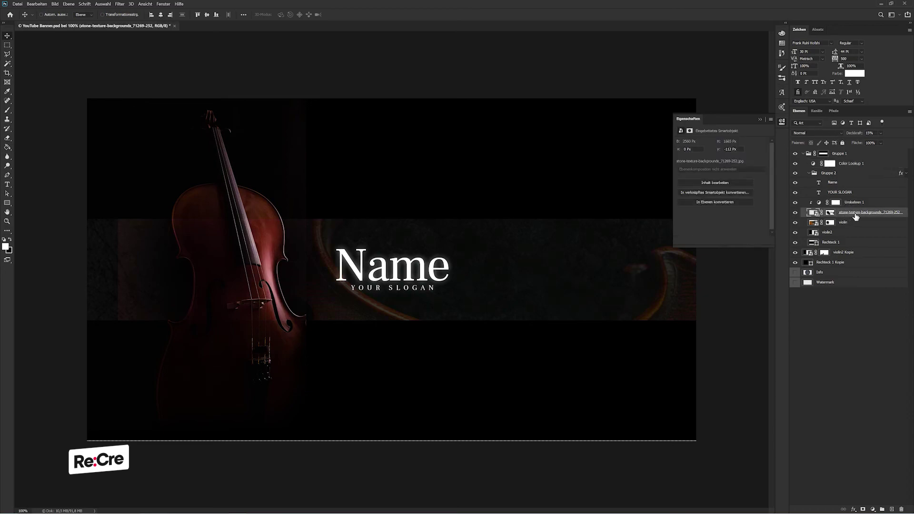
{"action": "key", "text": "1"}
{"action": "left_click", "coordinate": [846, 167]}
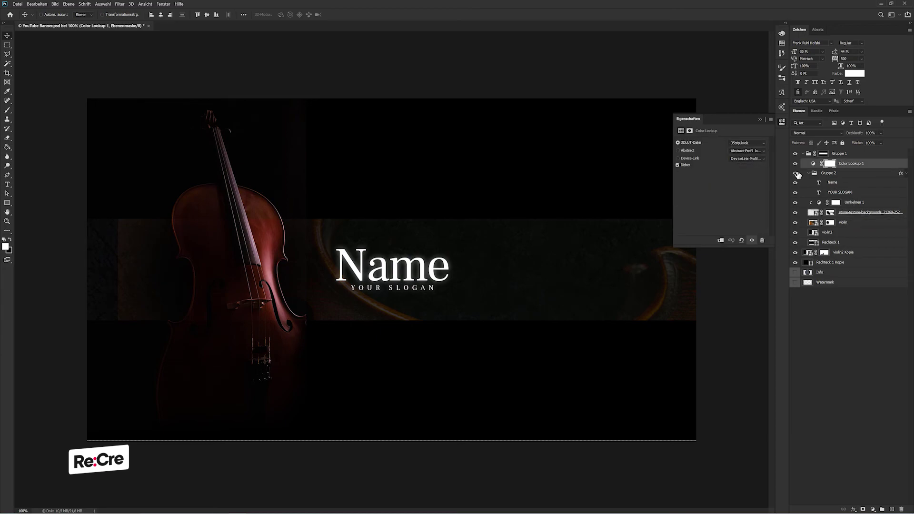
{"action": "key", "text": "ctrl+j"}
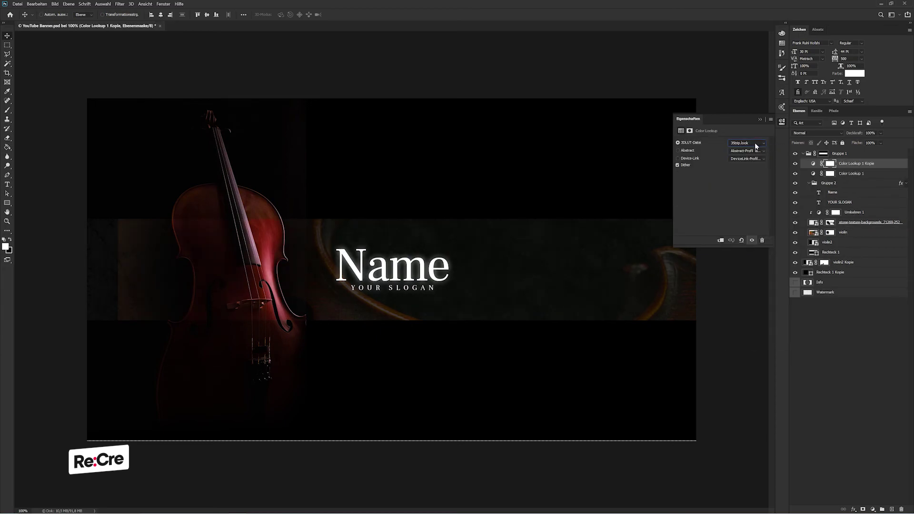
Step: Give the Color Lookup copy a Fuji film look at 50% opacity, then target the violin mask
{"action": "scroll", "coordinate": [755, 142], "scroll_direction": "down", "scroll_amount": 1}
{"action": "scroll", "coordinate": [756, 146], "scroll_direction": "down", "scroll_amount": 1}
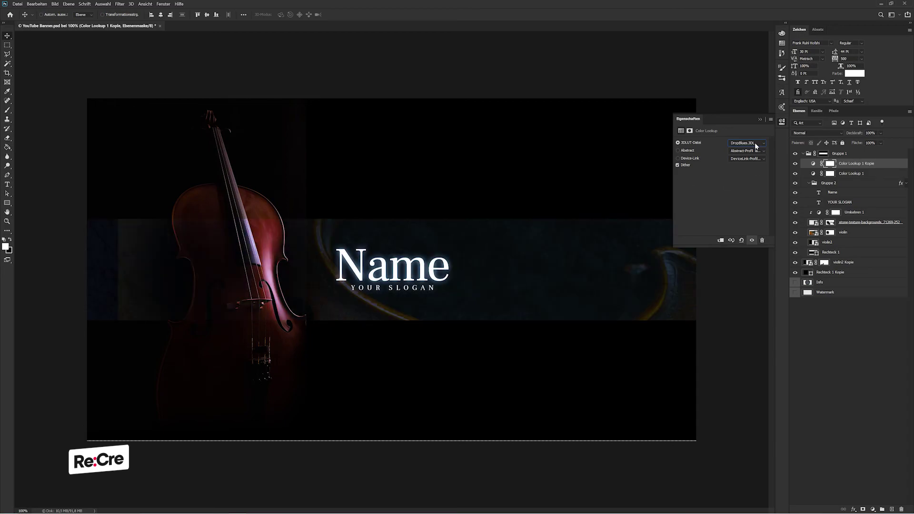
{"action": "scroll", "coordinate": [756, 145], "scroll_direction": "down", "scroll_amount": 1}
{"action": "scroll", "coordinate": [756, 145], "scroll_direction": "down", "scroll_amount": 1}
{"action": "scroll", "coordinate": [757, 146], "scroll_direction": "down", "scroll_amount": 1}
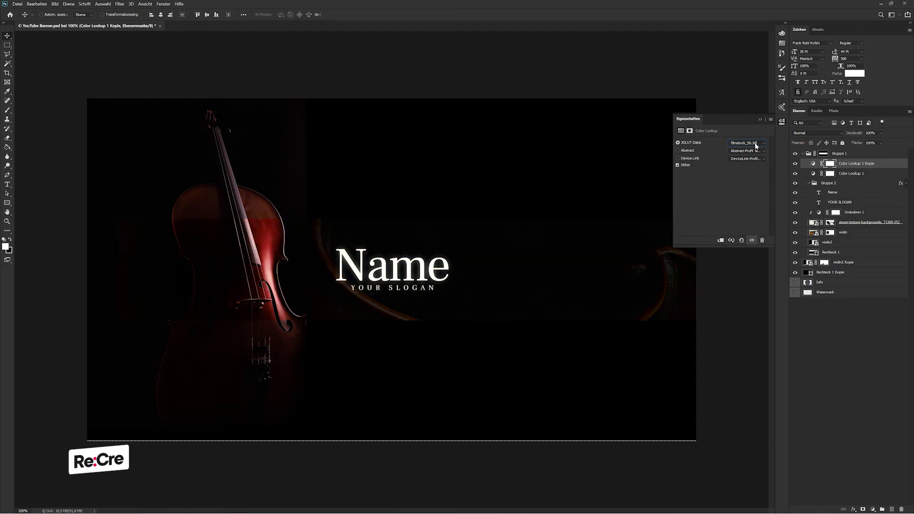
{"action": "scroll", "coordinate": [756, 146], "scroll_direction": "down", "scroll_amount": 1}
{"action": "scroll", "coordinate": [756, 145], "scroll_direction": "down", "scroll_amount": 1}
{"action": "scroll", "coordinate": [757, 146], "scroll_direction": "down", "scroll_amount": 1}
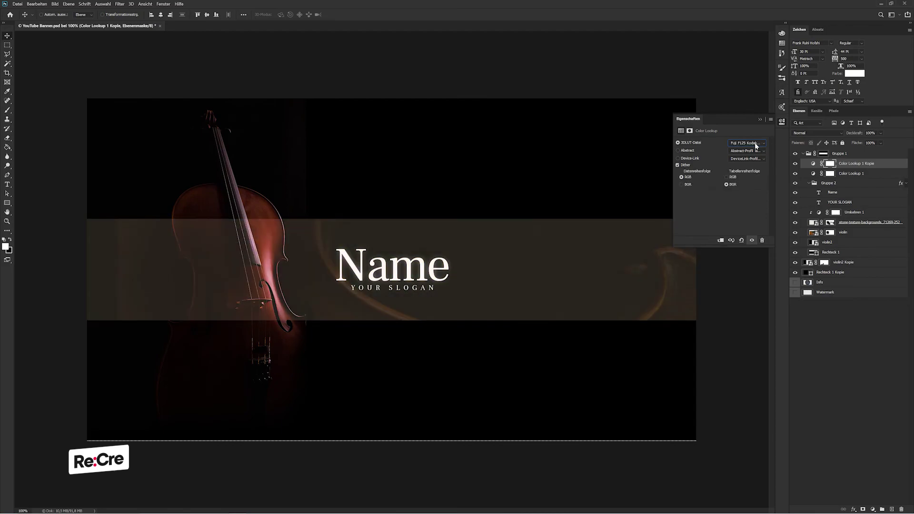
{"action": "scroll", "coordinate": [756, 146], "scroll_direction": "down", "scroll_amount": 1}
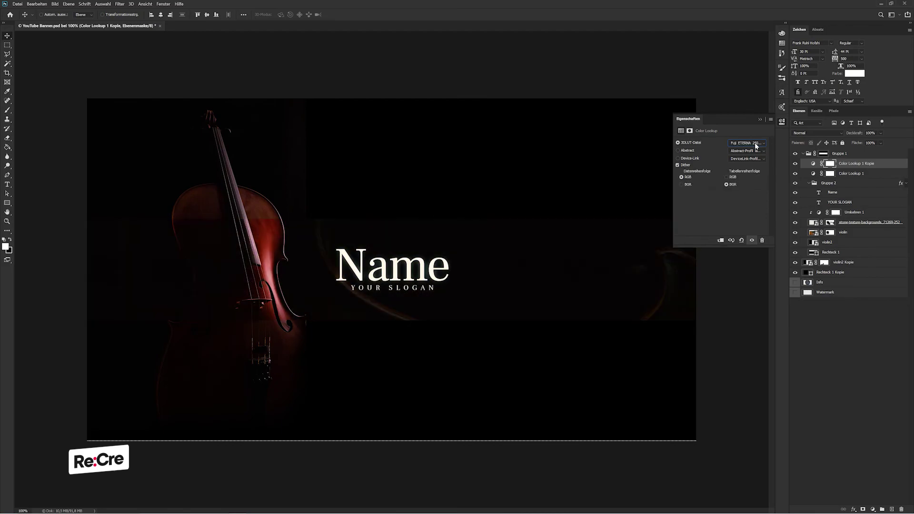
{"action": "left_click", "coordinate": [760, 119]}
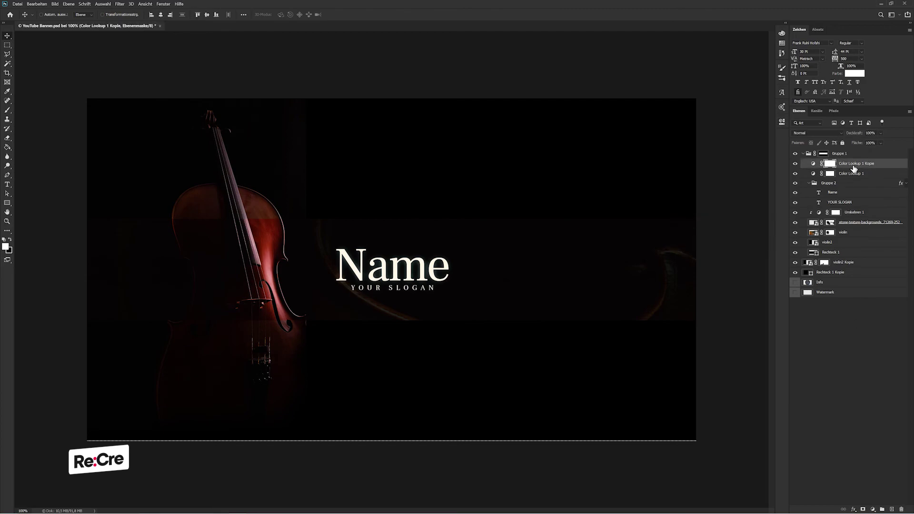
{"action": "key", "text": "2"}
{"action": "key", "text": "5"}
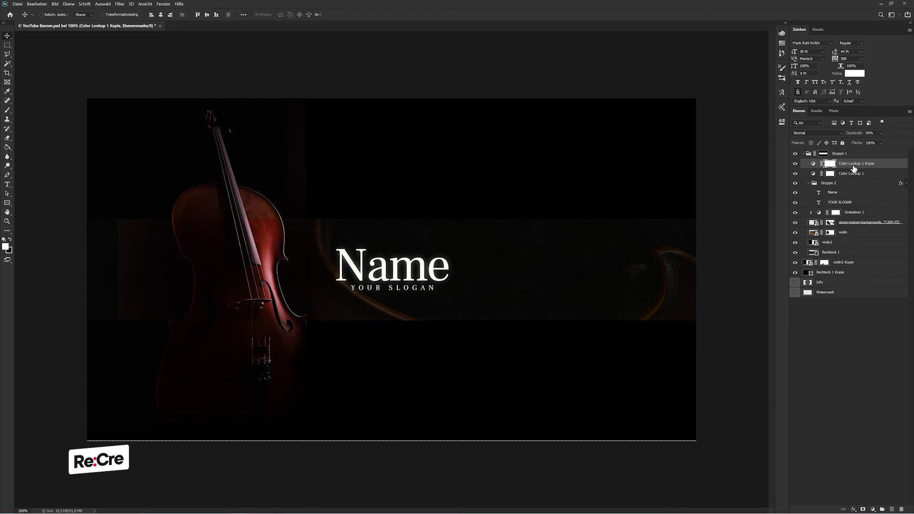
{"action": "left_click", "coordinate": [829, 232]}
Step: Touch up the violin layer's mask over the cello with a large brush
{"action": "key", "text": "b"}
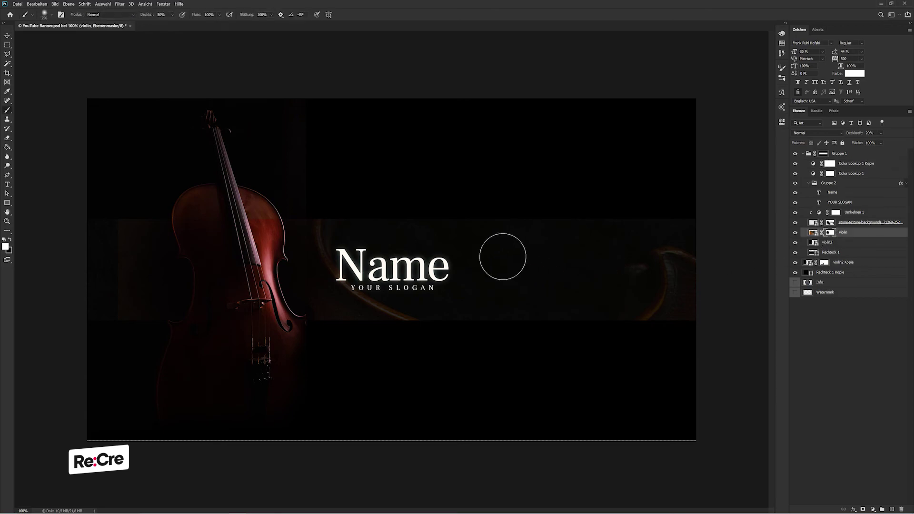
{"action": "key", "text": "bracketright"}
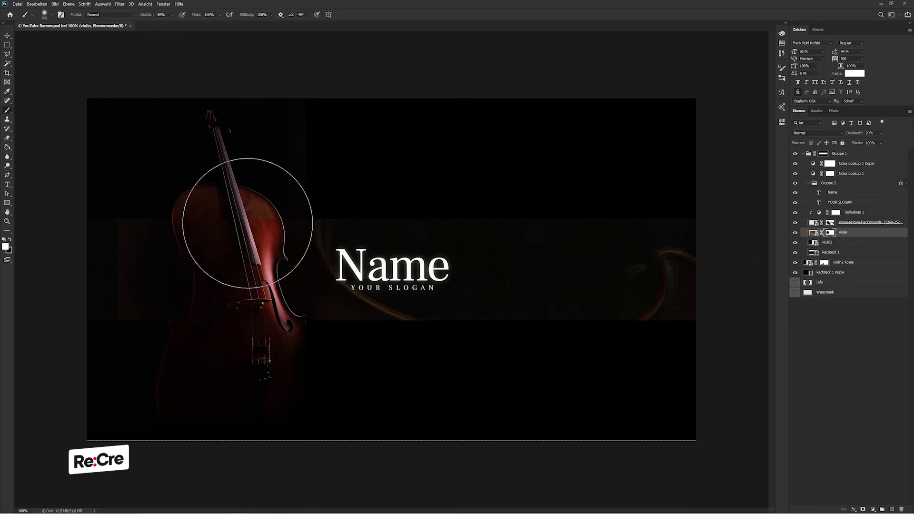
{"action": "left_click_drag", "start_coordinate": [262, 204], "coordinate": [285, 306]}
{"action": "key", "text": "bracketright"}
{"action": "key", "text": "x"}
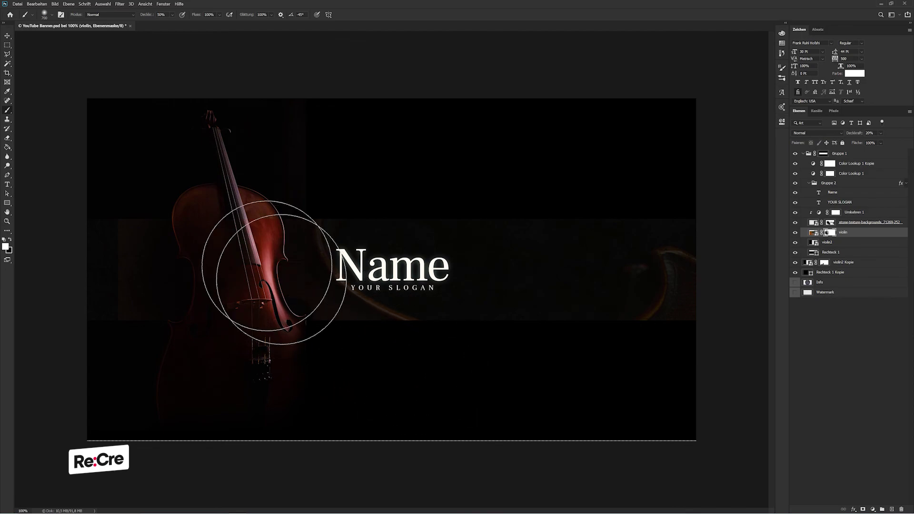
{"action": "mouse_move", "coordinate": [266, 219]}
{"action": "left_mouse_down"}
{"action": "mouse_move", "coordinate": [272, 276]}
{"action": "mouse_move", "coordinate": [331, 310]}
{"action": "left_mouse_up"}
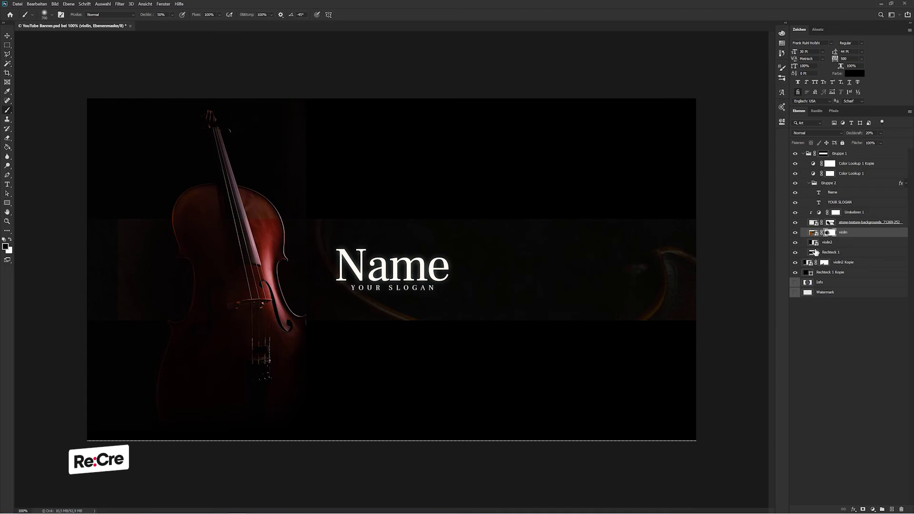
{"action": "left_click", "coordinate": [831, 223]}
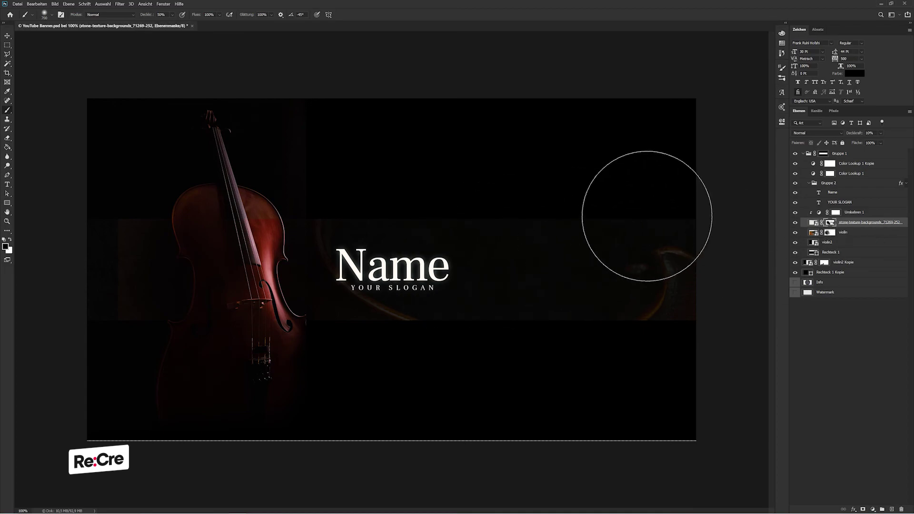
Step: Clip a duplicate of the Color Lookup adjustment below the violin layer at 100% opacity
{"action": "key", "text": "v"}
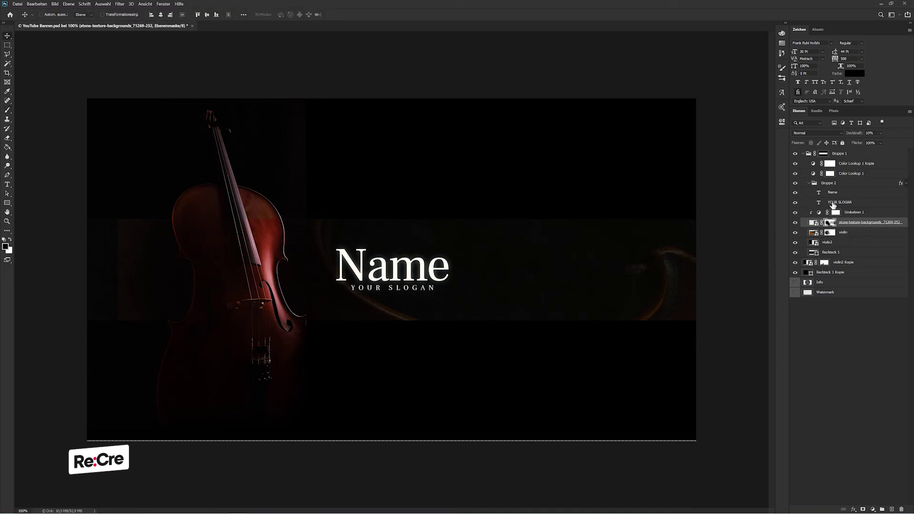
{"action": "left_click", "coordinate": [850, 168]}
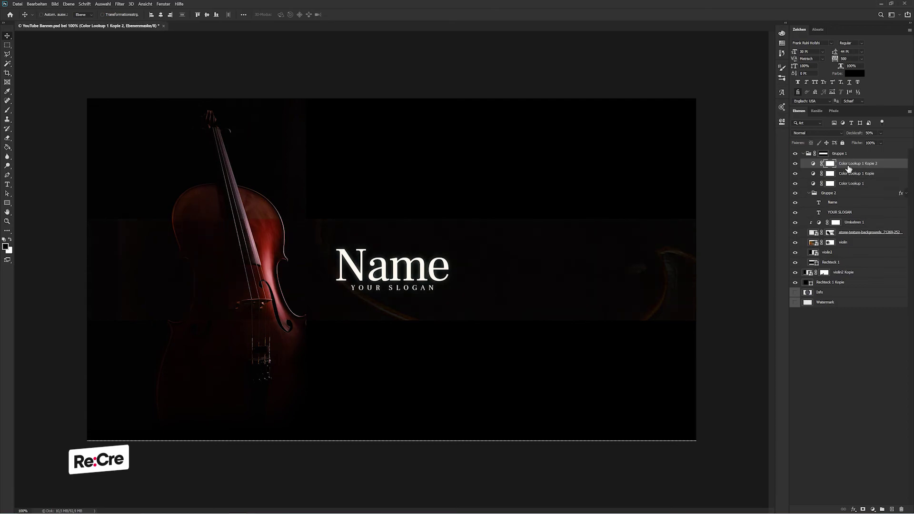
{"action": "key", "text": "ctrl+j"}
{"action": "left_click_drag", "start_coordinate": [850, 170], "coordinate": [850, 247]}
{"action": "right_click", "coordinate": [867, 243]}
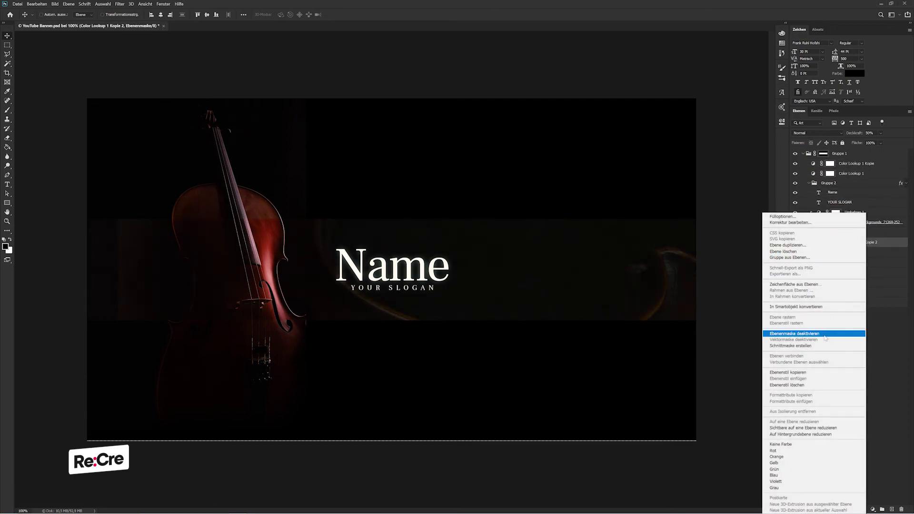
{"action": "left_click", "coordinate": [815, 347]}
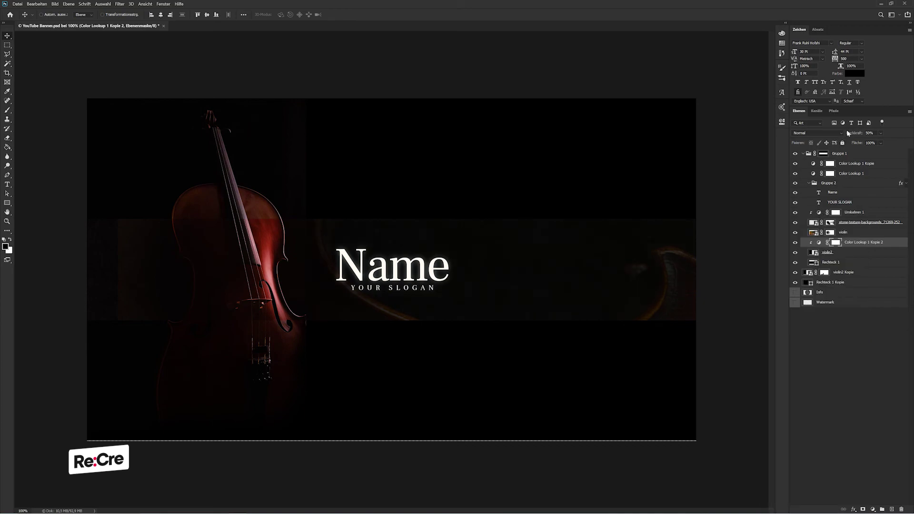
{"action": "left_click_drag", "start_coordinate": [847, 133], "coordinate": [912, 128]}
{"action": "left_click", "coordinate": [881, 325]}
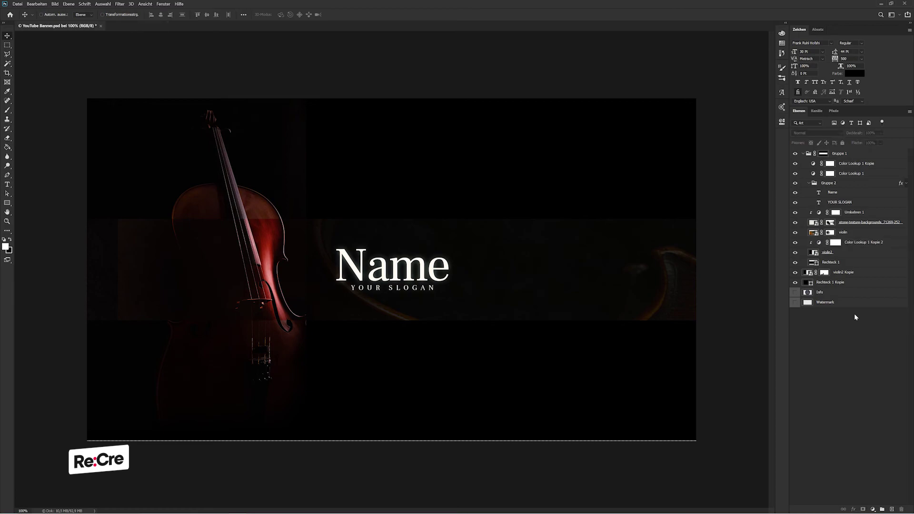
{"action": "left_click", "coordinate": [812, 233]}
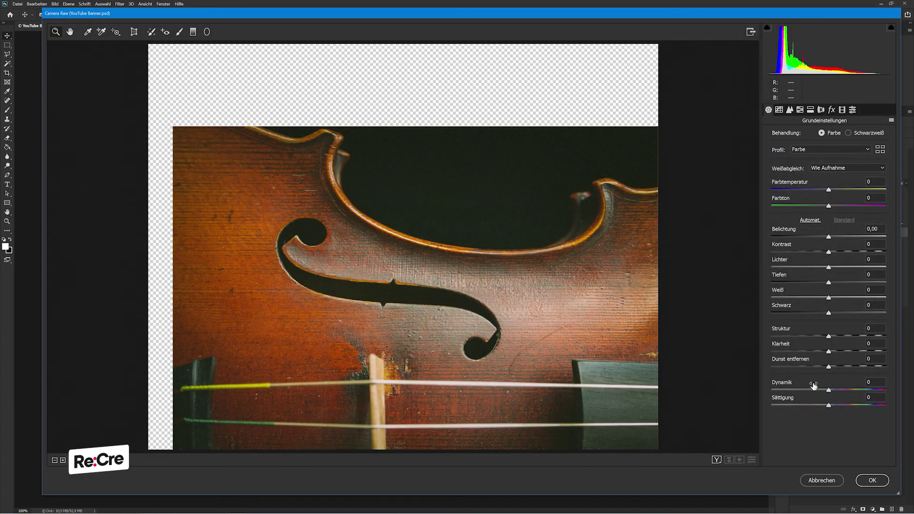
Step: Apply Camera Raw to the violin: vibrance +64, exposure -1.30, tint +18, saturation +37
{"action": "left_click_drag", "start_coordinate": [827, 389], "coordinate": [865, 390]}
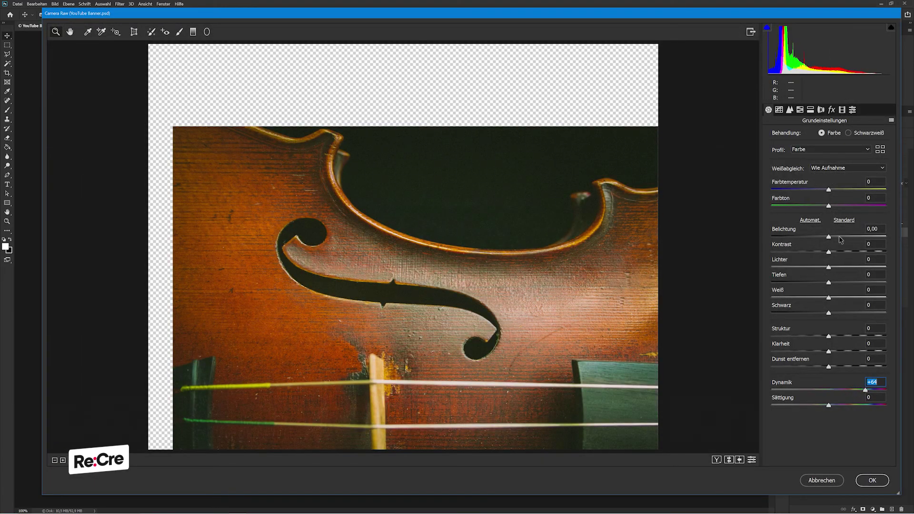
{"action": "mouse_move", "coordinate": [829, 242]}
{"action": "left_mouse_down"}
{"action": "mouse_move", "coordinate": [815, 240]}
{"action": "mouse_move", "coordinate": [851, 251]}
{"action": "left_mouse_up"}
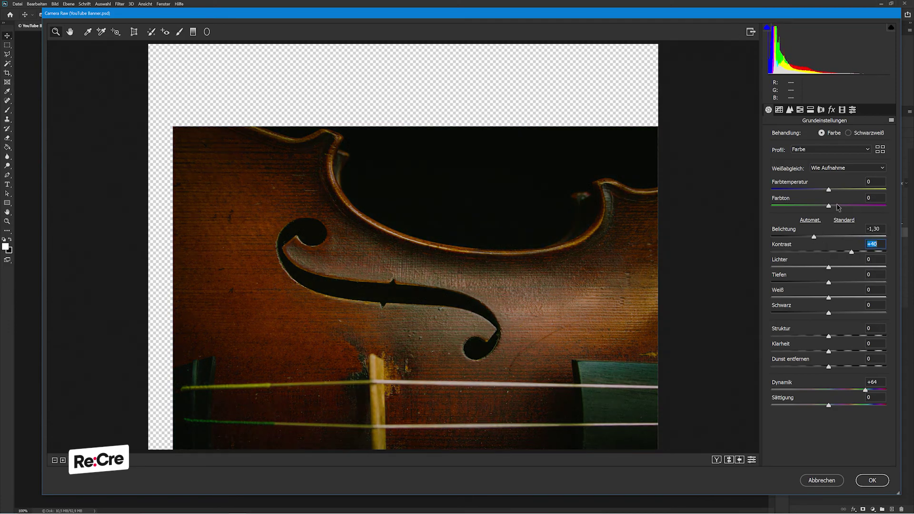
{"action": "left_click_drag", "start_coordinate": [829, 206], "coordinate": [835, 208]}
{"action": "left_click_drag", "start_coordinate": [828, 405], "coordinate": [850, 404]}
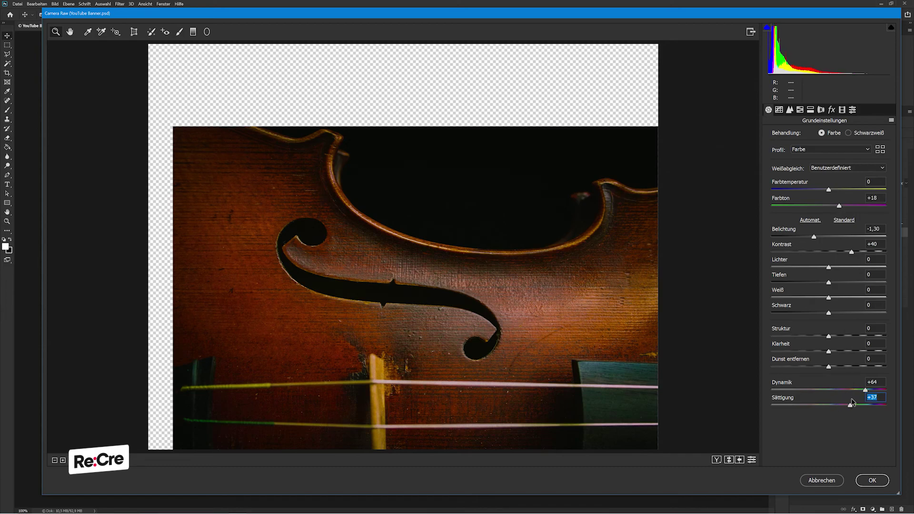
{"action": "left_click", "coordinate": [872, 480]}
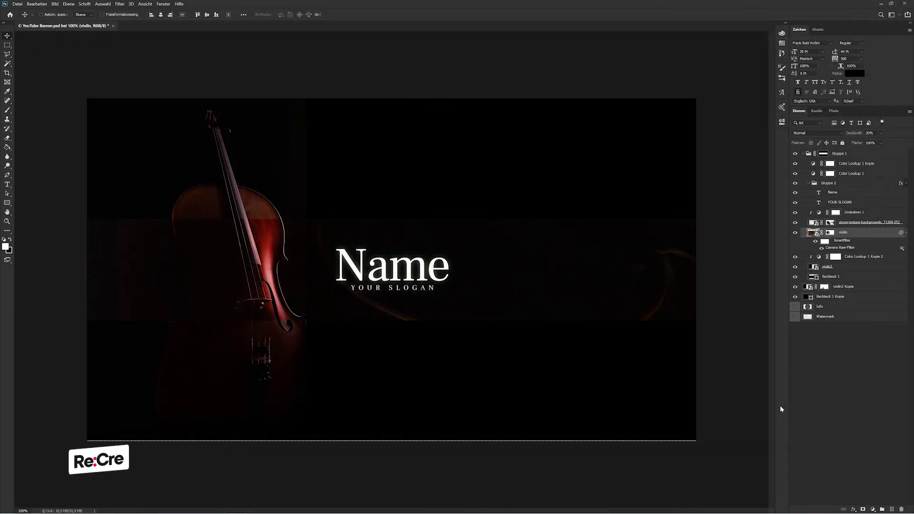
{"action": "left_click", "coordinate": [832, 234]}
{"action": "key", "text": "b"}
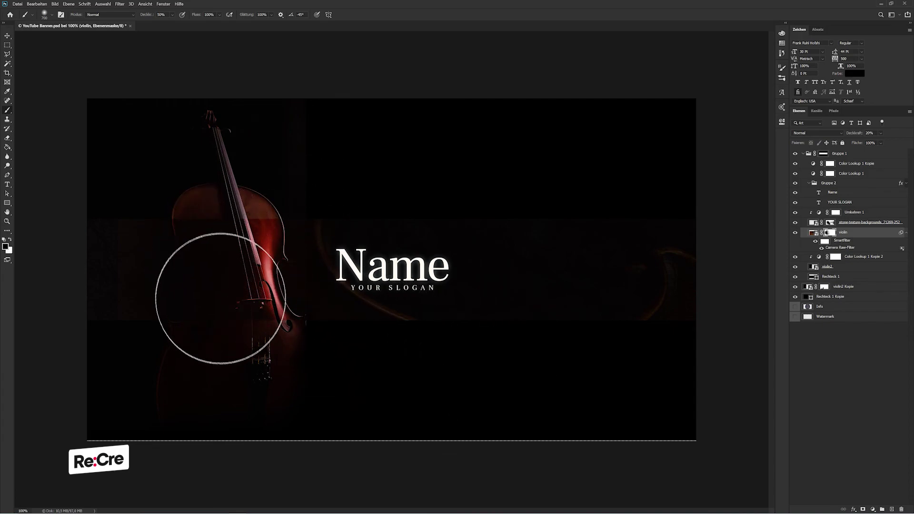
Step: Group the two Color Lookup adjustments and mask that group to the band selection
{"action": "key", "text": "x"}
{"action": "key", "text": "v"}
{"action": "left_click", "coordinate": [850, 342]}
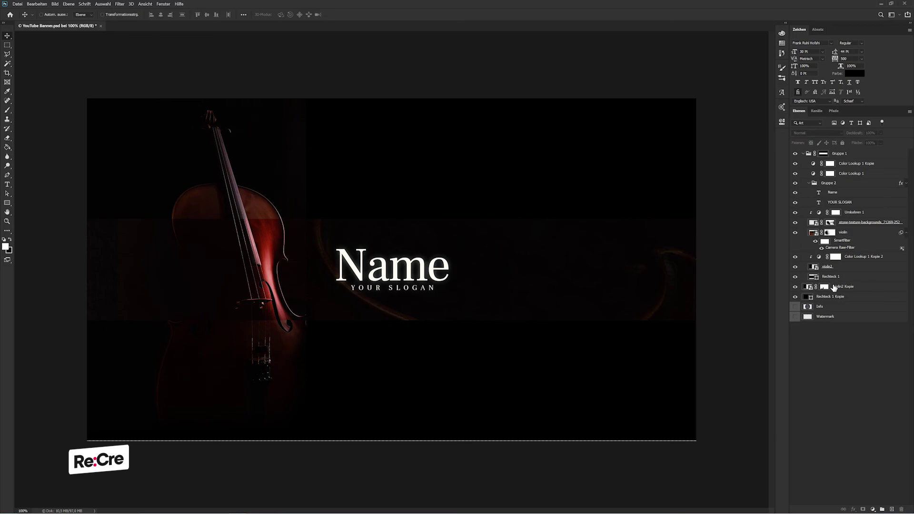
{"action": "left_click", "coordinate": [850, 173]}
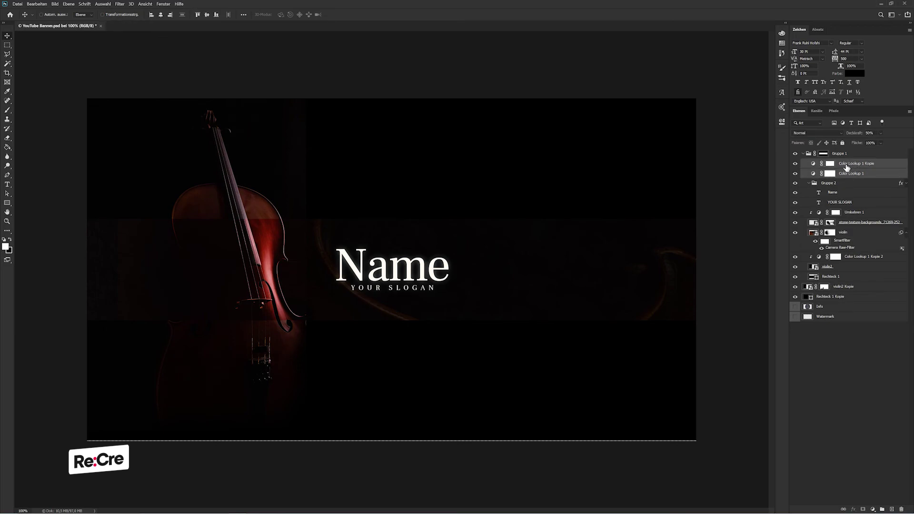
{"action": "key", "text": "ctrl+g"}
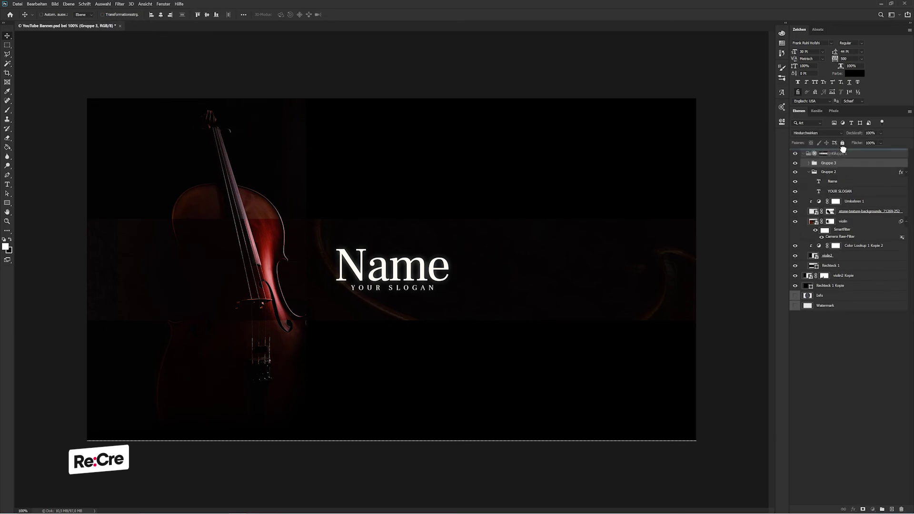
{"action": "left_click_drag", "start_coordinate": [842, 147], "coordinate": [831, 157]}
{"action": "left_click", "coordinate": [836, 154]}
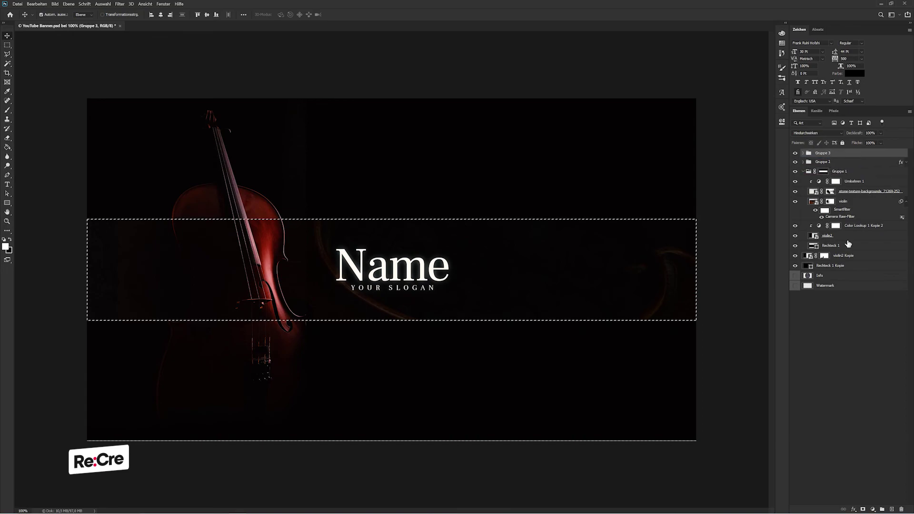
{"action": "left_click", "coordinate": [862, 509]}
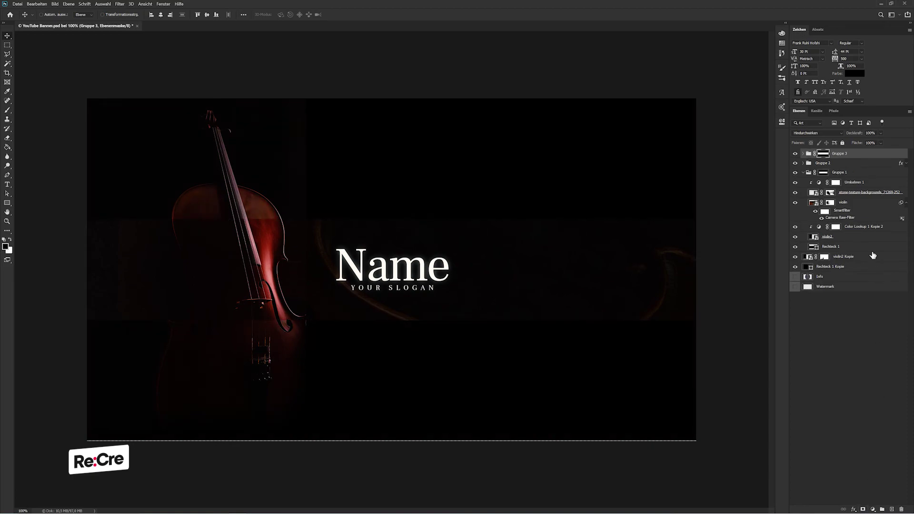
Step: Name the new group CC and its two Color Lookup layers CC 1 and CC 2
{"action": "double_click", "coordinate": [838, 154]}
{"action": "type", "text": "CC"}
{"action": "key", "text": "Return"}
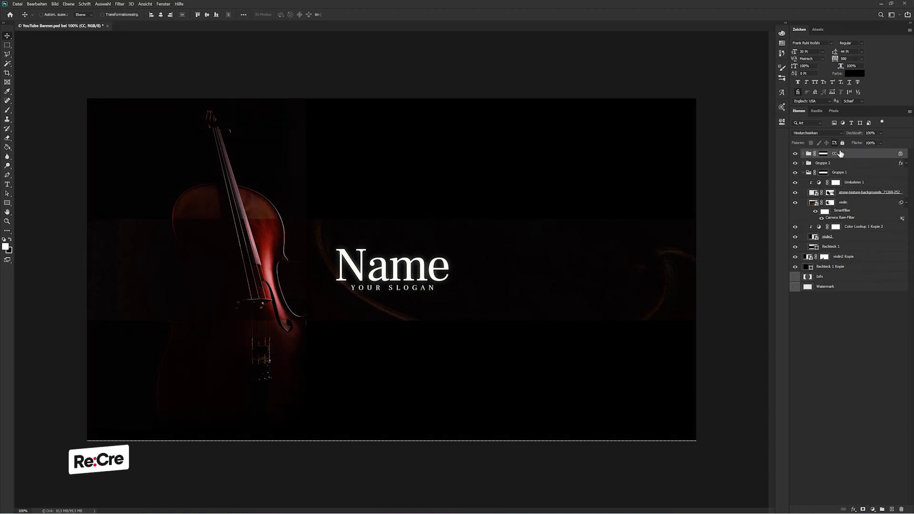
{"action": "left_click", "coordinate": [803, 153]}
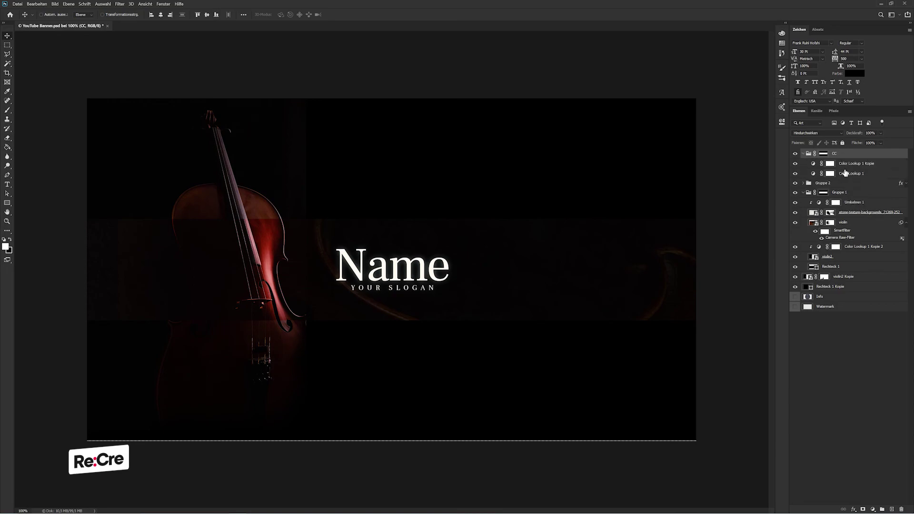
{"action": "double_click", "coordinate": [842, 163]}
{"action": "type", "text": "CC 1"}
{"action": "key", "text": "Tab"}
{"action": "type", "text": "CC"}
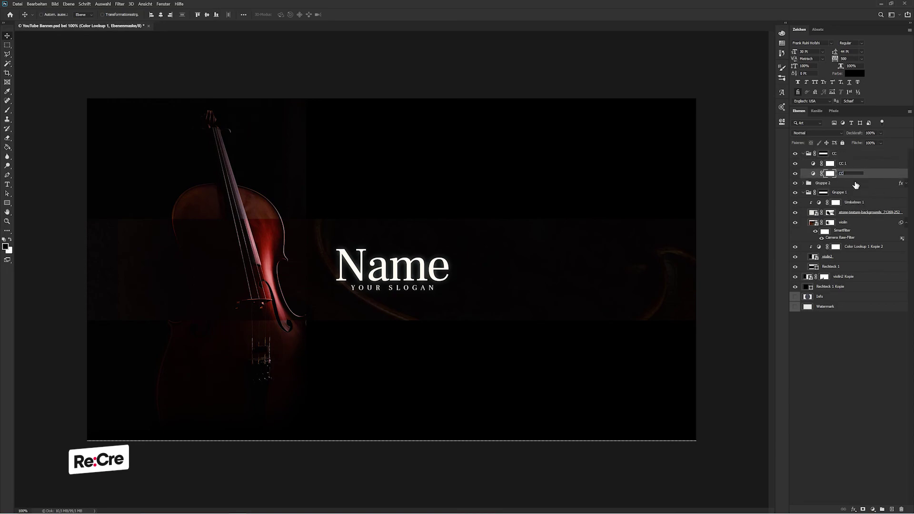
{"action": "type", "text": " 2"}
{"action": "key", "text": "Return"}
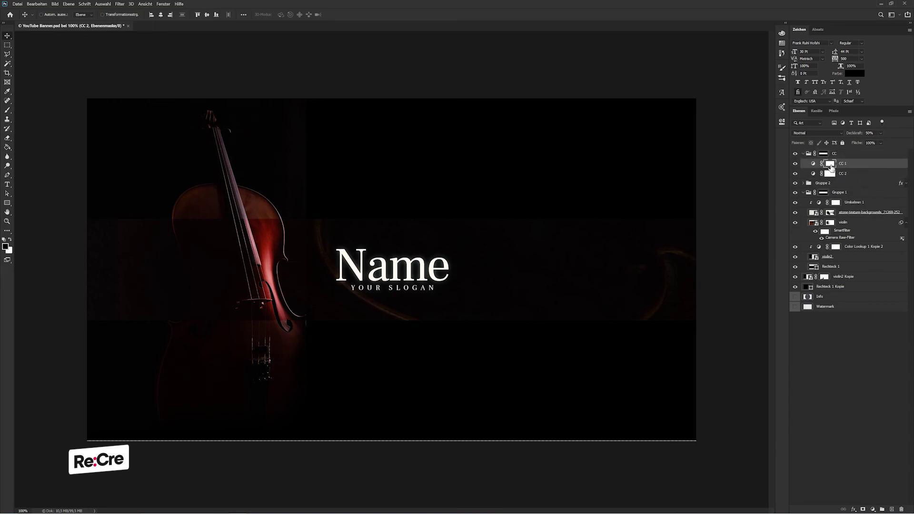
Step: Colour-label the CC group blue and collapse it
{"action": "right_click", "coordinate": [830, 174]}
{"action": "left_click", "coordinate": [822, 154]}
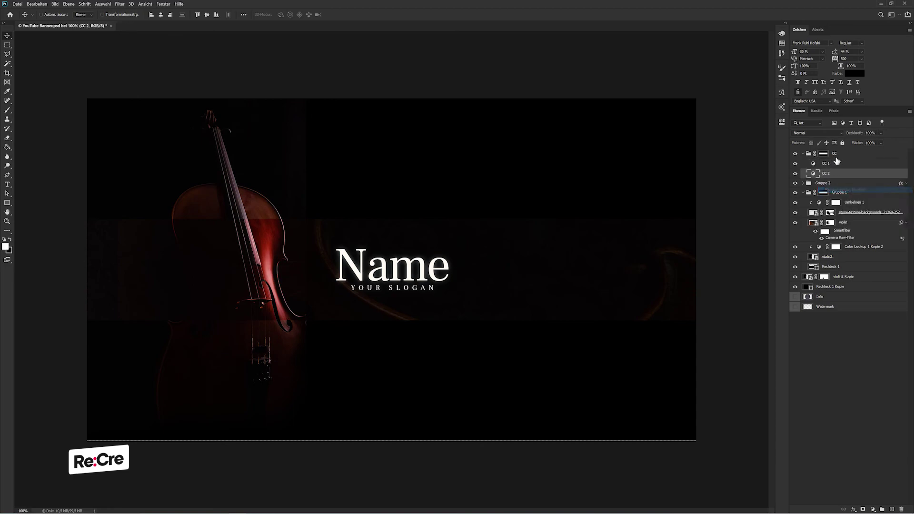
{"action": "right_click", "coordinate": [822, 154]}
{"action": "left_click", "coordinate": [826, 429]}
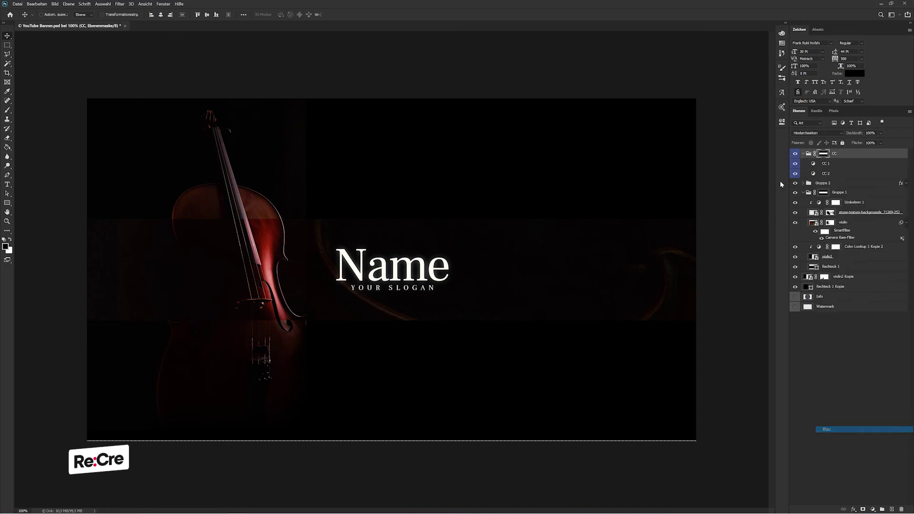
{"action": "left_click", "coordinate": [803, 153]}
Step: Rename Gruppe 2 to Text and colour-label it green
{"action": "double_click", "coordinate": [822, 164]}
{"action": "type", "text": "Text"}
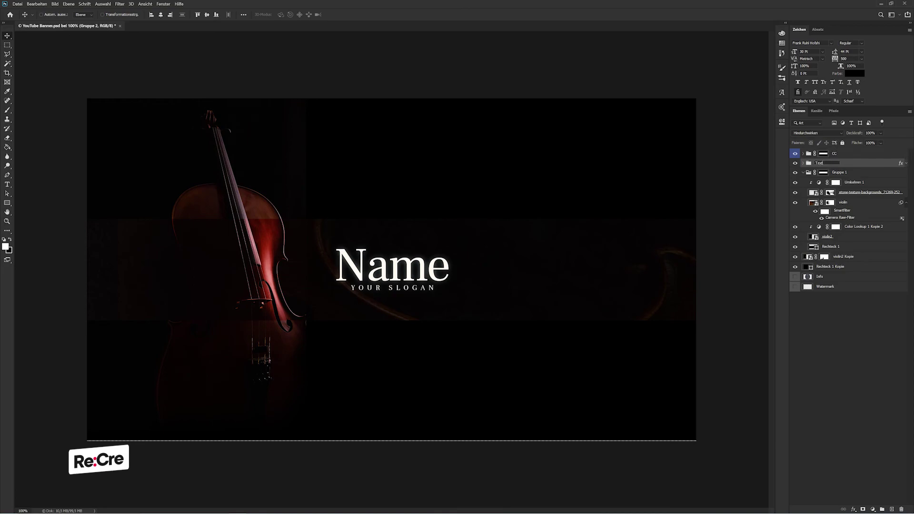
{"action": "key", "text": "Return"}
{"action": "right_click", "coordinate": [821, 166]}
{"action": "left_click", "coordinate": [827, 433]}
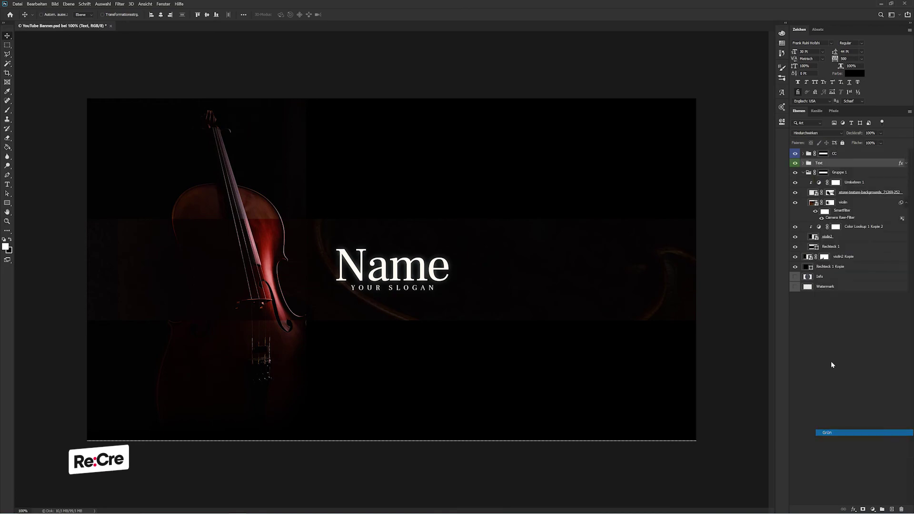
Step: Rename the text layers inside the Text group to Your Name and Your Slogan
{"action": "left_click", "coordinate": [802, 164]}
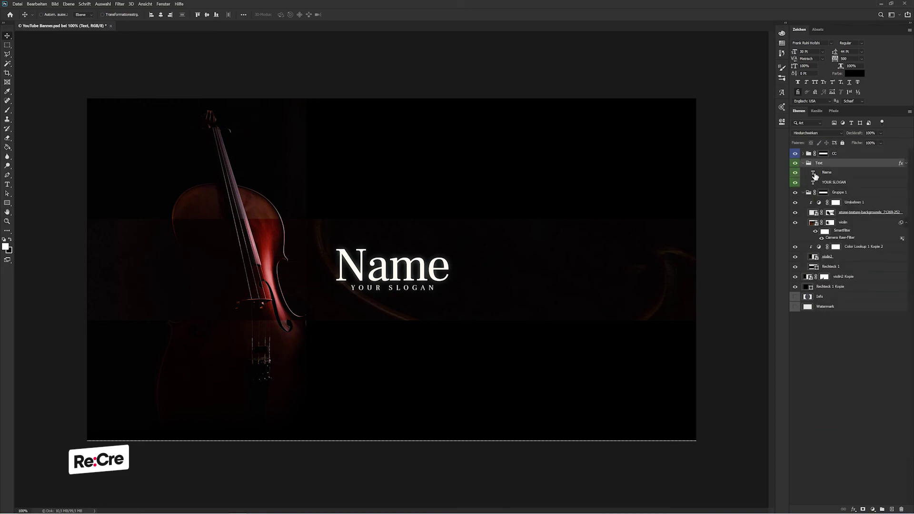
{"action": "double_click", "coordinate": [825, 172]}
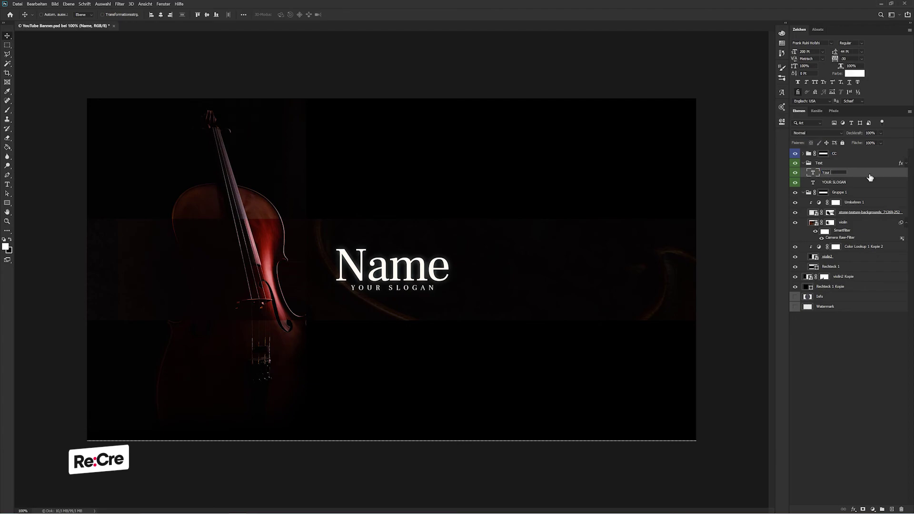
{"action": "type", "text": "Name"}
{"action": "key", "text": "Tab"}
{"action": "type", "text": "Yo"}
{"action": "type", "text": "gan"}
{"action": "key", "text": "Return"}
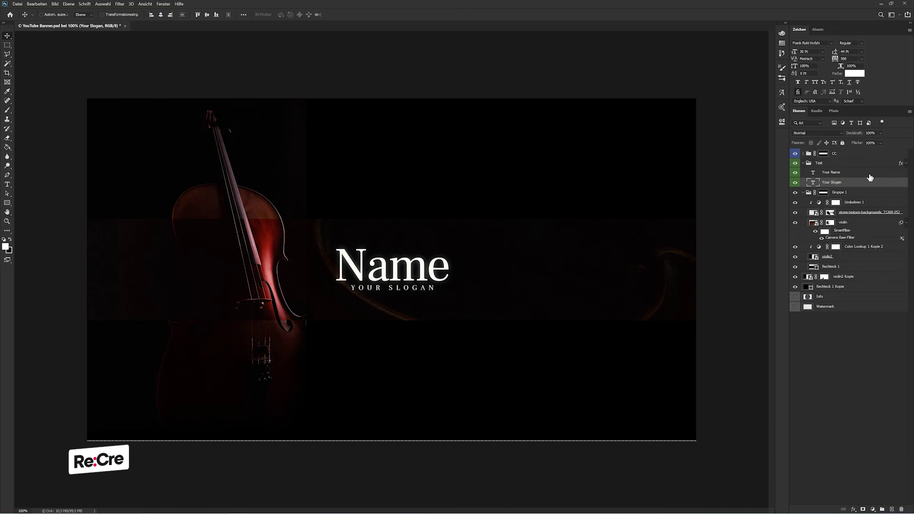
{"action": "left_click", "coordinate": [803, 164]}
Step: Rename the next group and layers to Banner, CC, Texture and Overlay Violin
{"action": "double_click", "coordinate": [839, 173]}
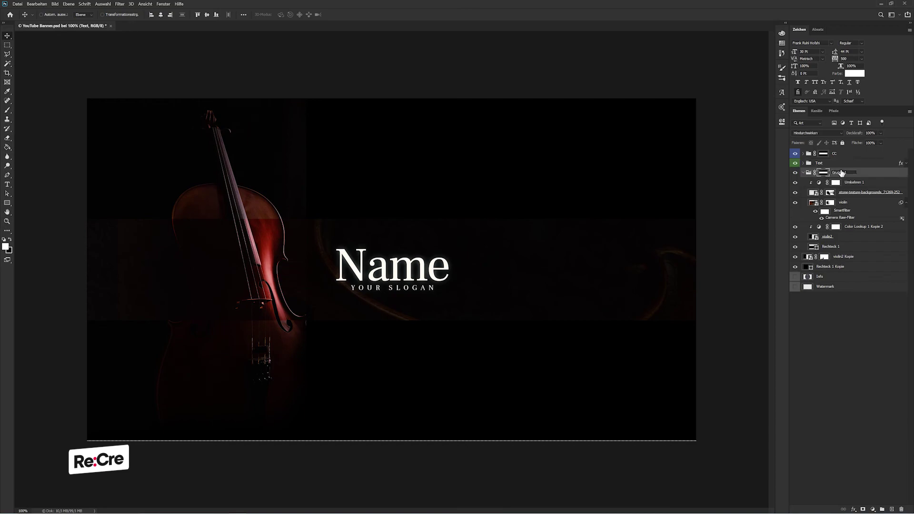
{"action": "type", "text": "Banner"}
{"action": "key", "text": "Tab"}
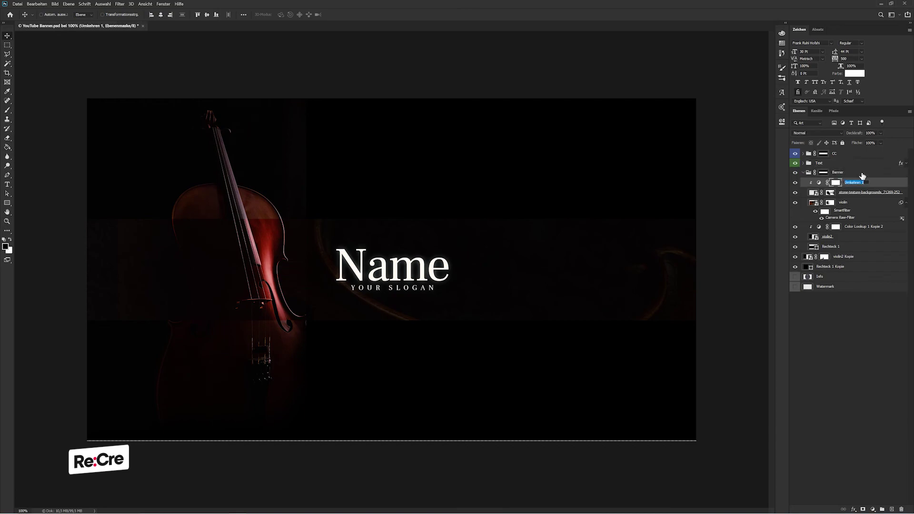
{"action": "type", "text": "CC"}
{"action": "key", "text": "Tab"}
{"action": "type", "text": "Ov"}
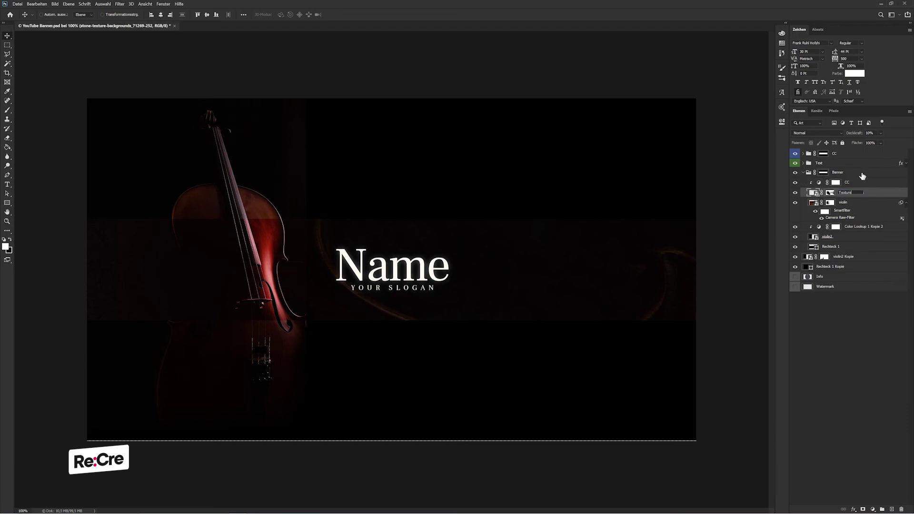
{"action": "key", "text": "Tab"}
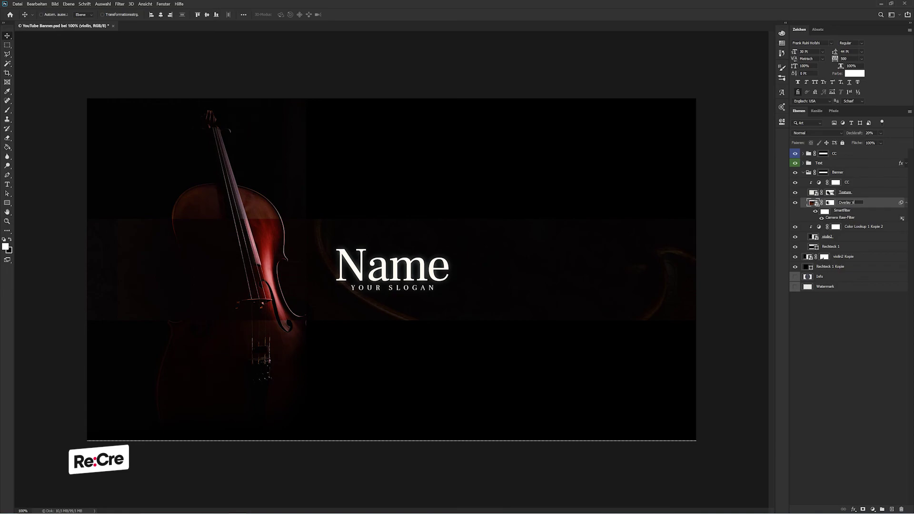
{"action": "type", "text": "iolin"}
{"action": "key", "text": "Tab"}
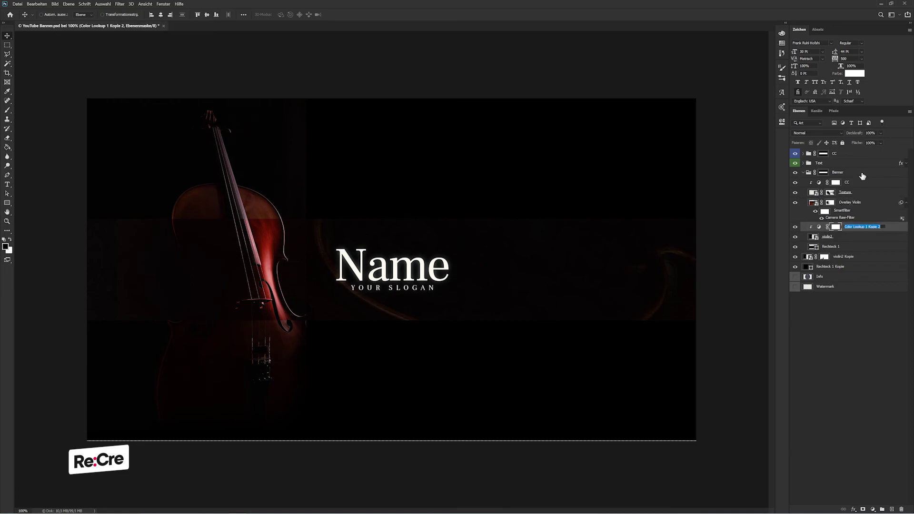
Step: Rename the remaining layers CC, Violin, Banner BG, Violin and BG, then group Violin and BG
{"action": "type", "text": "CC"}
{"action": "key", "text": "Tab"}
{"action": "type", "text": "Vio"}
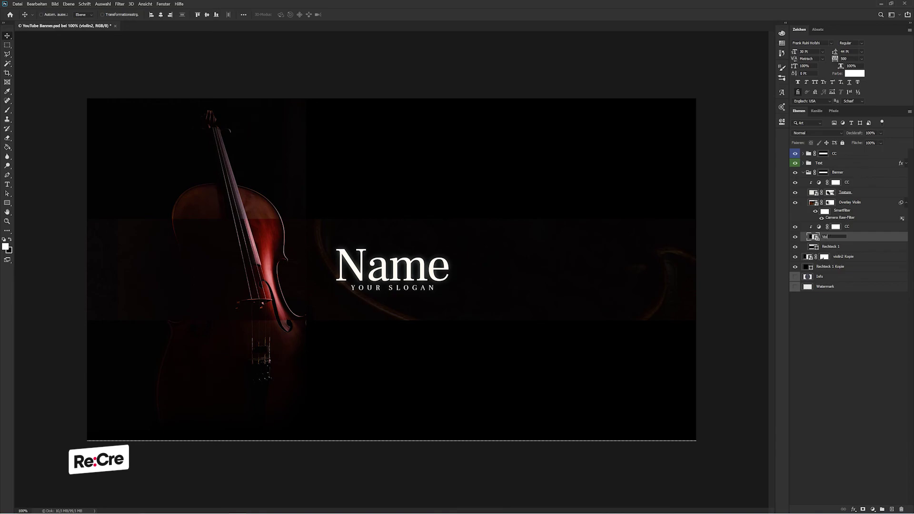
{"action": "type", "text": "in"}
{"action": "key", "text": "Tab"}
{"action": "type", "text": "Banner Bil"}
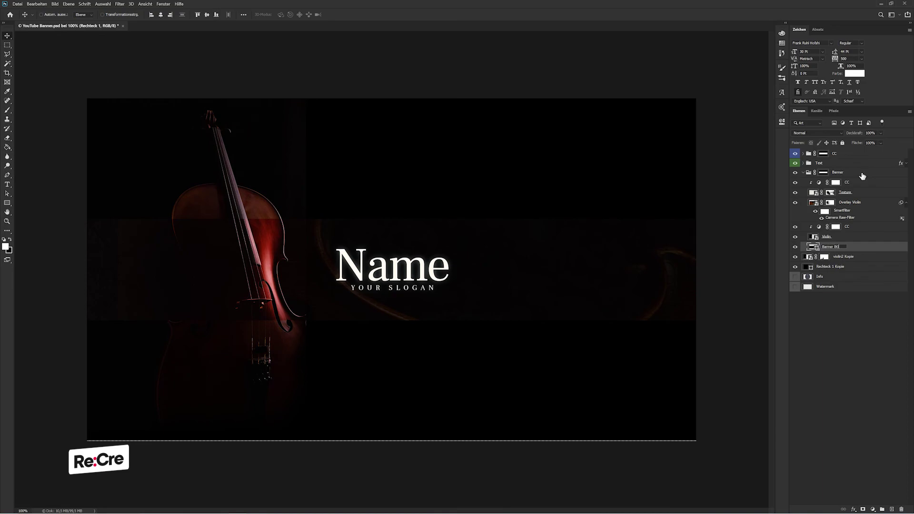
{"action": "key", "text": "Tab"}
{"action": "type", "text": "Violi"}
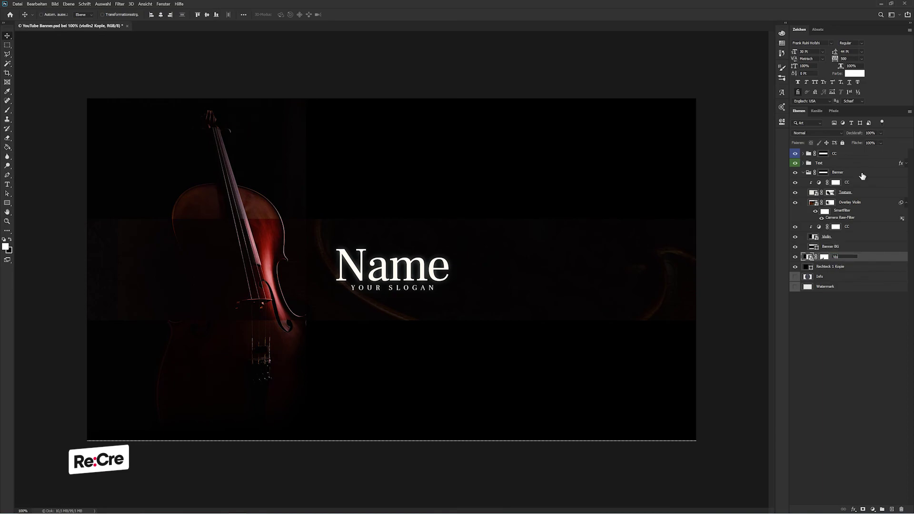
{"action": "type", "text": "n"}
{"action": "key", "text": "Tab"}
{"action": "type", "text": "BG"}
{"action": "key", "text": "Return"}
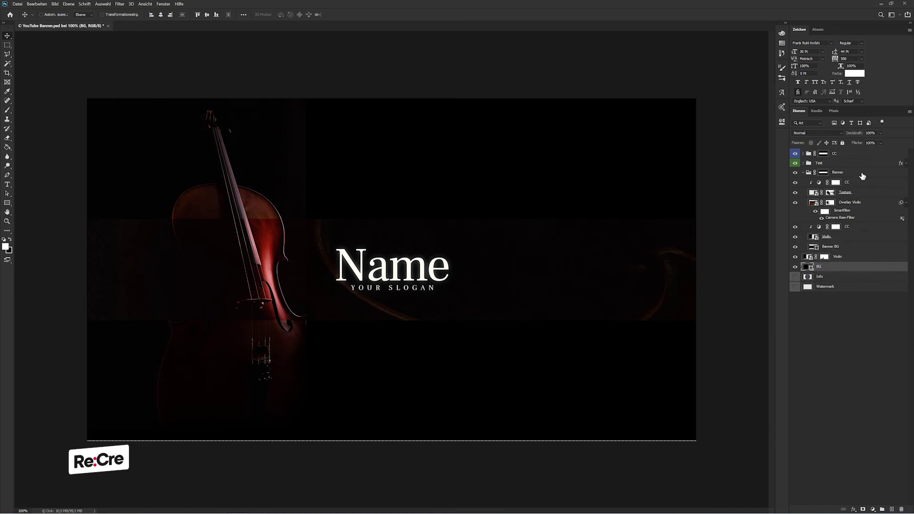
{"action": "left_click", "coordinate": [846, 257], "text": "shift"}
{"action": "key", "text": "ctrl+g"}
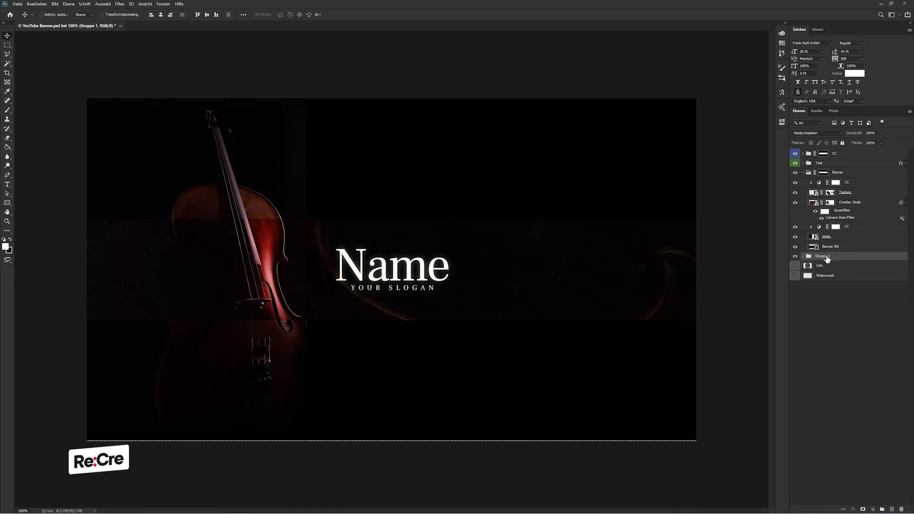
{"action": "double_click", "coordinate": [818, 256]}
Step: Name the new group BG, give it a colour label, and label the Banner group red
{"action": "type", "text": "BG"}
{"action": "key", "text": "Return"}
{"action": "right_click", "coordinate": [828, 256]}
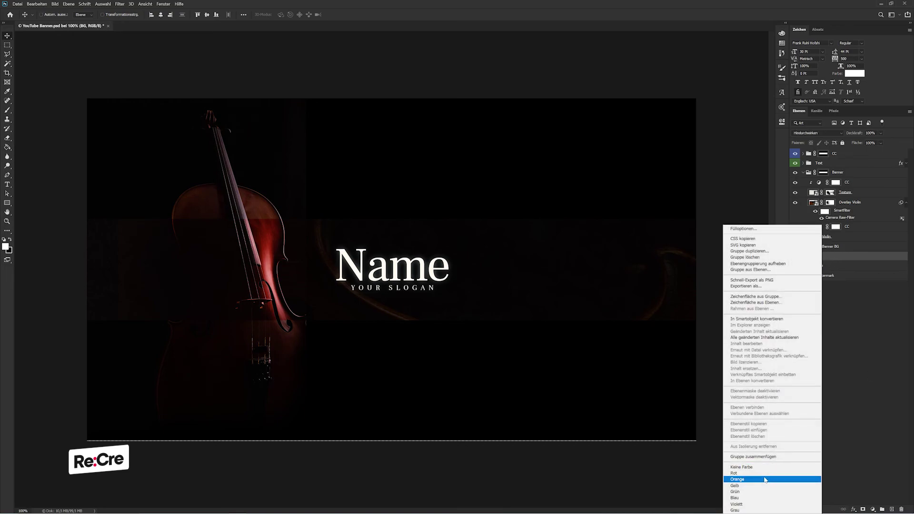
{"action": "left_click", "coordinate": [742, 472]}
{"action": "left_click", "coordinate": [837, 172]}
{"action": "right_click", "coordinate": [837, 175]}
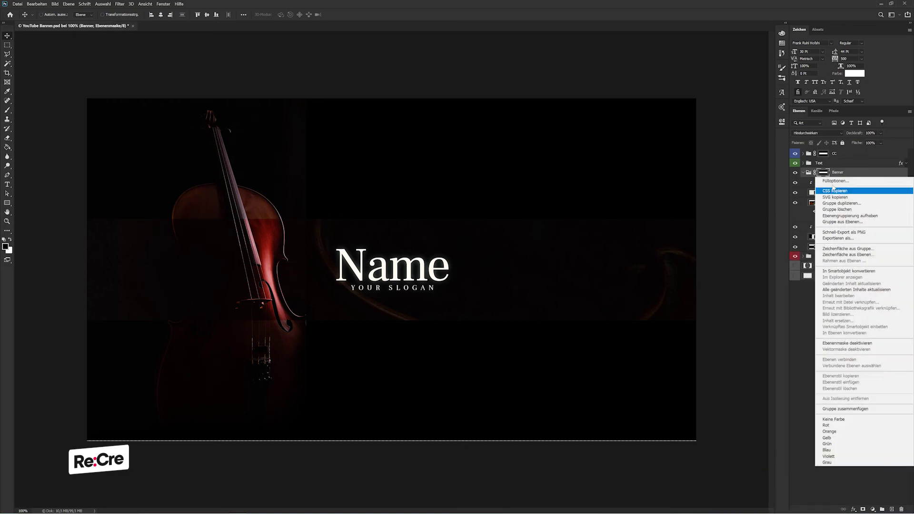
{"action": "left_click", "coordinate": [826, 425]}
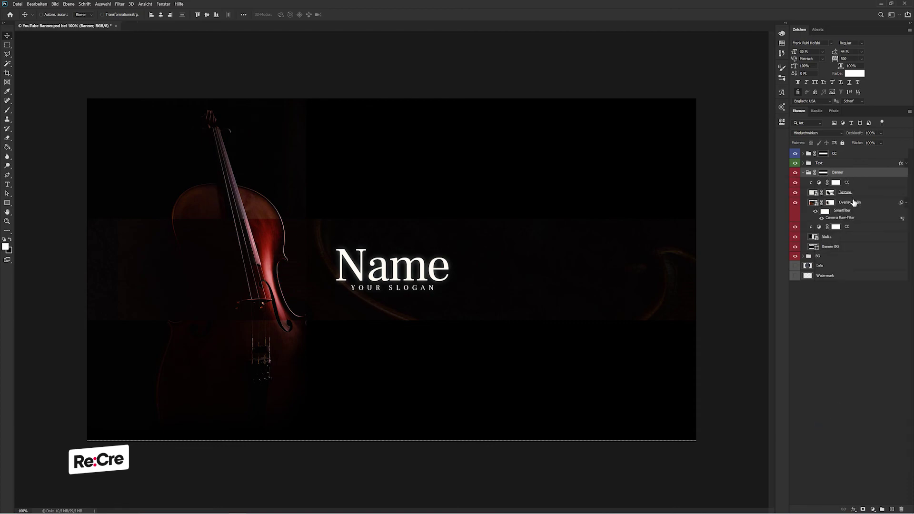
Step: Delete the layer masks from both CC layers and label the CC layers blue
{"action": "right_click", "coordinate": [851, 183]}
{"action": "left_click", "coordinate": [845, 194]}
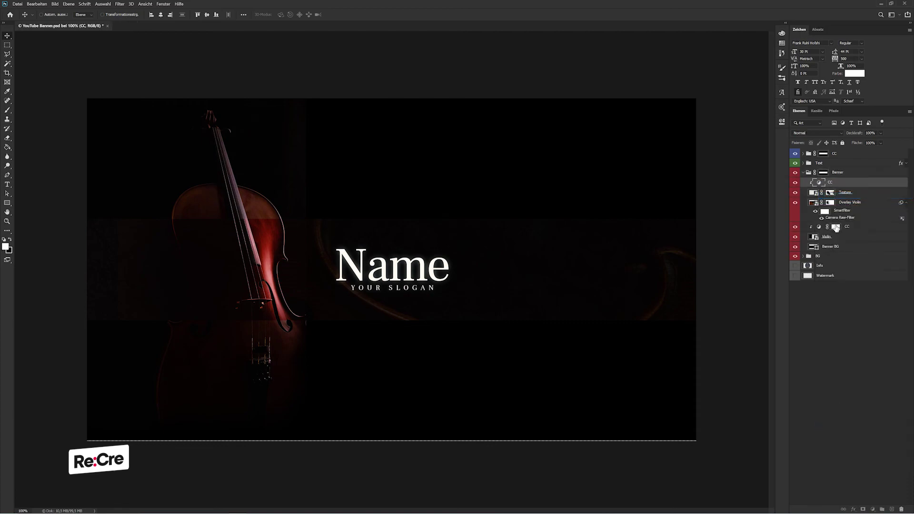
{"action": "right_click", "coordinate": [836, 227]}
{"action": "left_click", "coordinate": [845, 239]}
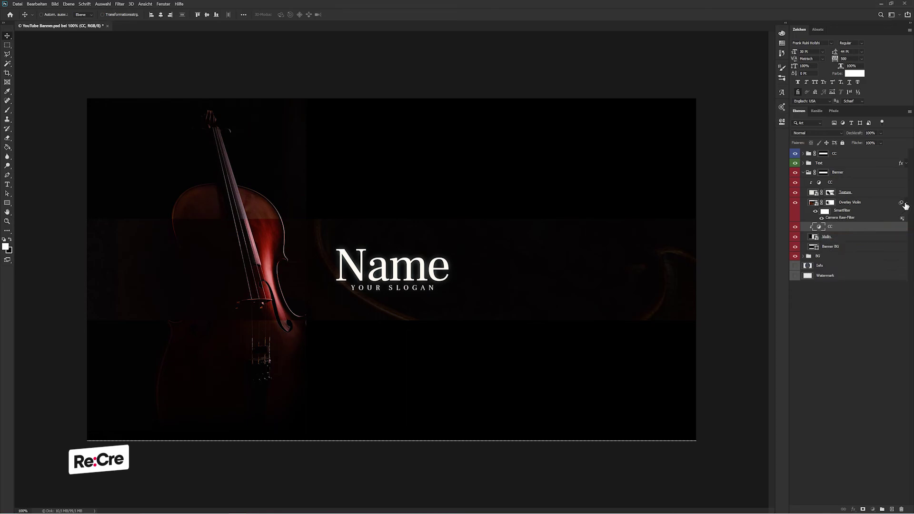
{"action": "left_click", "coordinate": [906, 203]}
{"action": "right_click", "coordinate": [849, 184]}
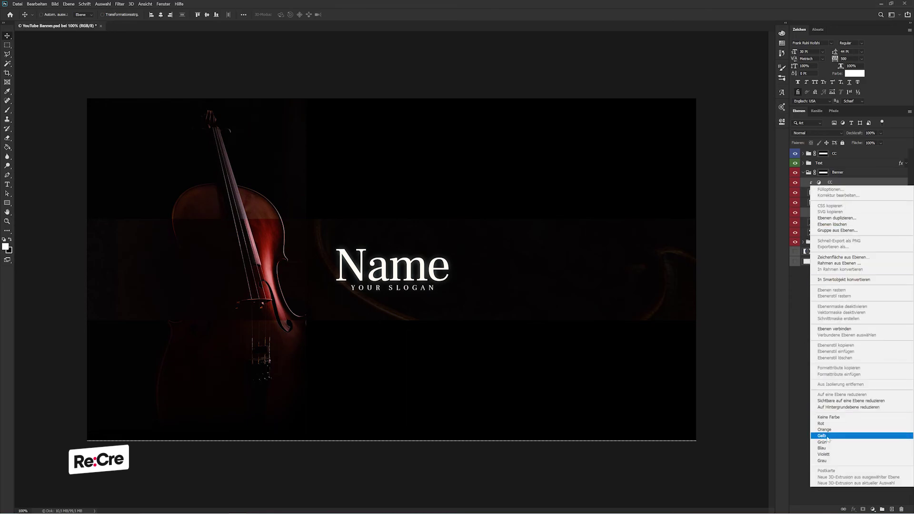
{"action": "left_click", "coordinate": [828, 449]}
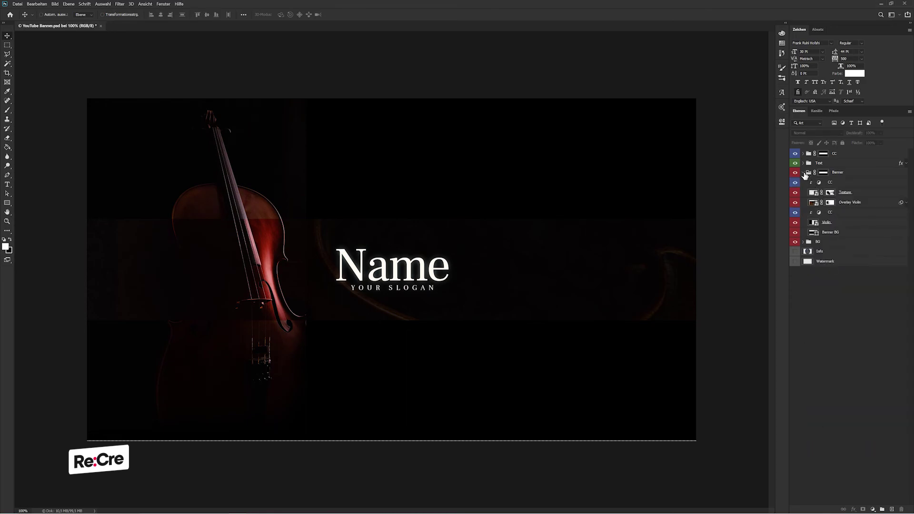
Step: Move the CC, Text, Banner and BG groups below the Watermark layer
{"action": "left_click", "coordinate": [804, 172]}
{"action": "left_click", "coordinate": [835, 153], "text": "shift"}
{"action": "left_click_drag", "start_coordinate": [838, 157], "coordinate": [844, 211]}
Step: Stretch the trumpet photo to the full banner width and put it in a group
{"action": "left_click", "coordinate": [795, 163]}
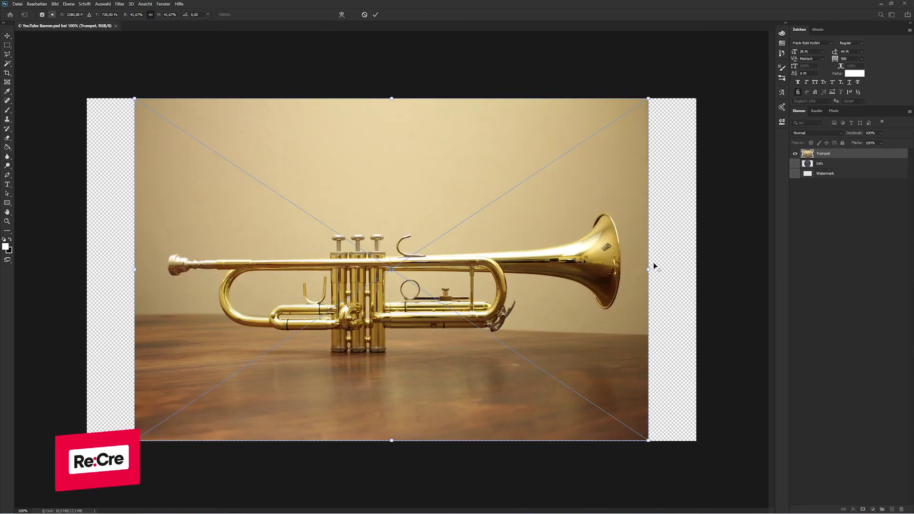
{"action": "left_click_drag", "start_coordinate": [652, 265], "coordinate": [698, 256]}
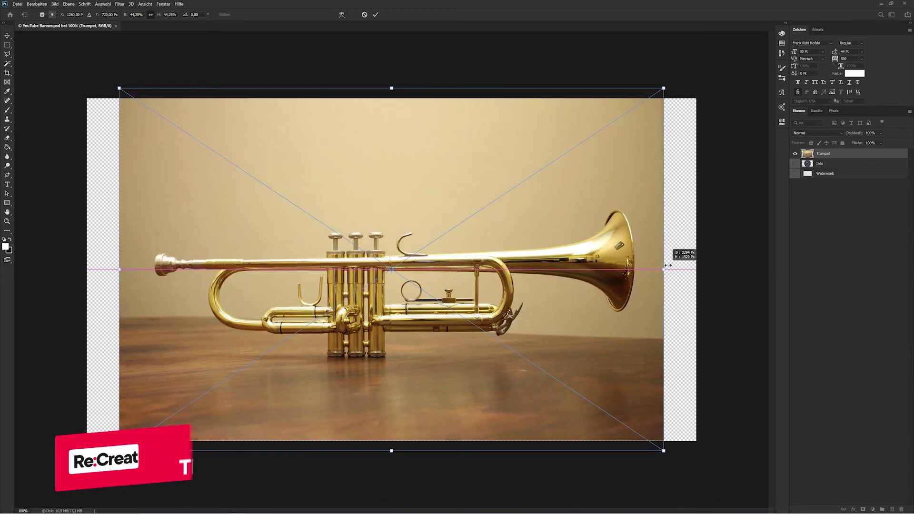
{"action": "key", "text": "Return"}
{"action": "key", "text": "ctrl+semicolon"}
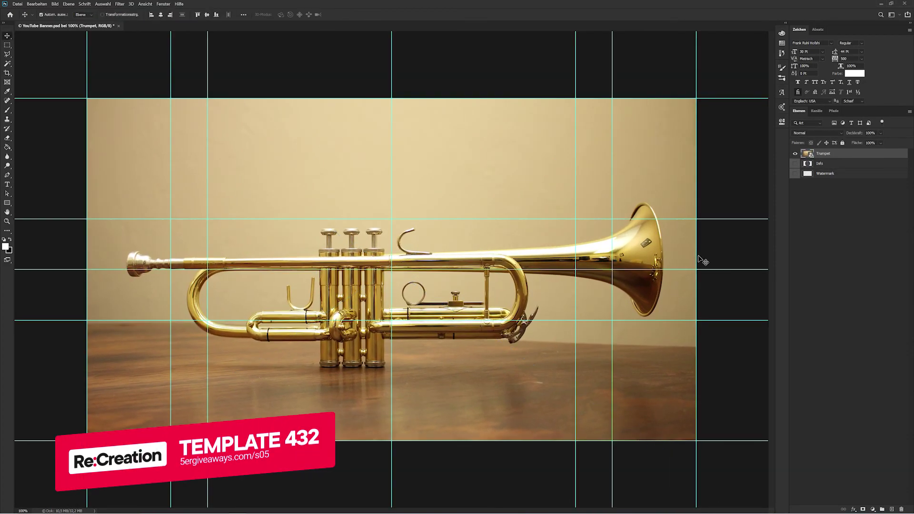
{"action": "key", "text": "ctrl+g"}
Step: Mask the trumpet group to the middle band between the guides
{"action": "key", "text": "m"}
{"action": "mouse_move", "coordinate": [86, 97]}
{"action": "left_mouse_down"}
{"action": "mouse_move", "coordinate": [740, 209]}
{"action": "mouse_move", "coordinate": [741, 219]}
{"action": "left_mouse_up"}
{"action": "left_click_drag", "start_coordinate": [696, 441], "coordinate": [33, 320]}
{"action": "right_click", "coordinate": [320, 250]}
{"action": "left_click", "coordinate": [342, 261]}
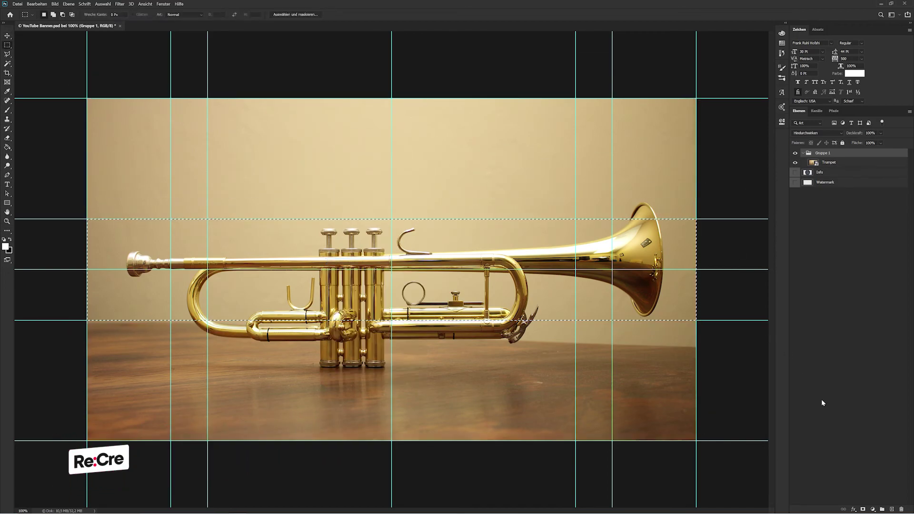
{"action": "left_click", "coordinate": [863, 508]}
{"action": "key", "text": "v"}
{"action": "key", "text": "ctrl+semicolon"}
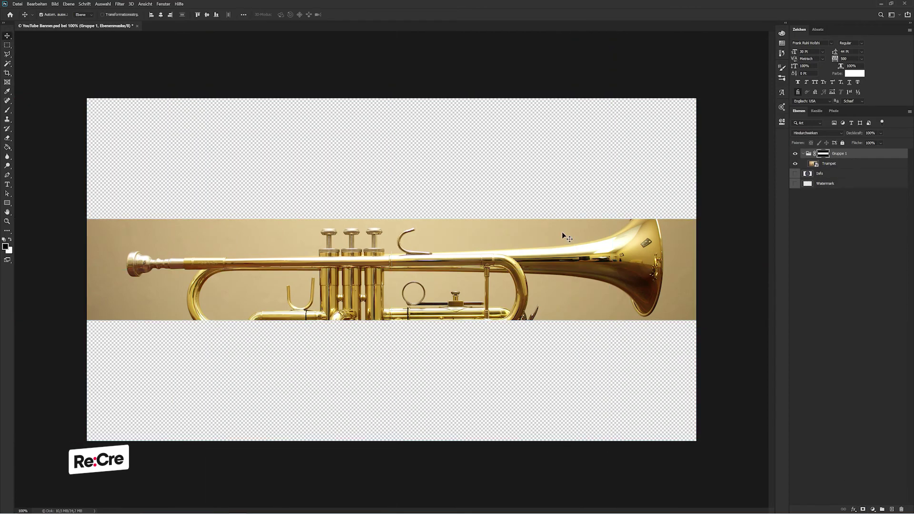
Step: Enlarge the trumpet around its centre and nudge it lower within the band
{"action": "left_click", "coordinate": [869, 164]}
{"action": "key", "text": "ctrl+t"}
{"action": "key", "text": "shift+Down"}
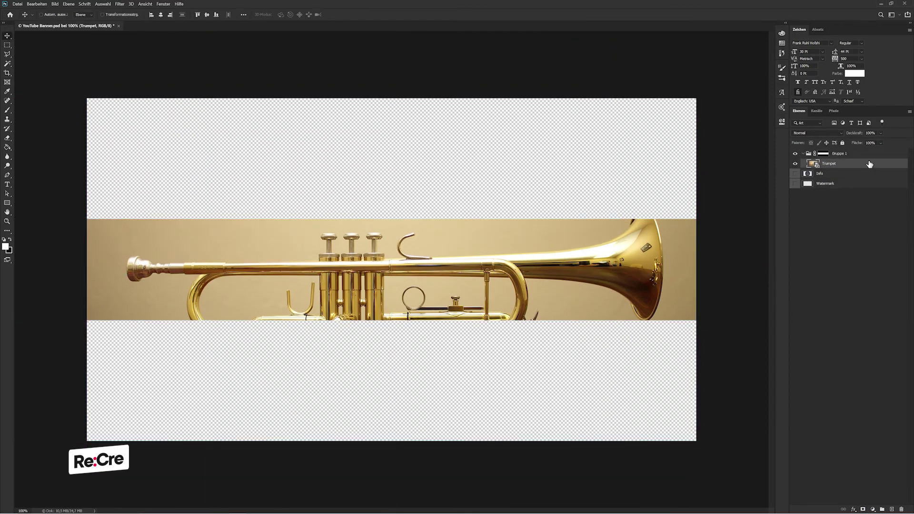
{"action": "key", "text": "shift+Down"}
{"action": "left_click_drag", "start_coordinate": [698, 279], "coordinate": [746, 269]}
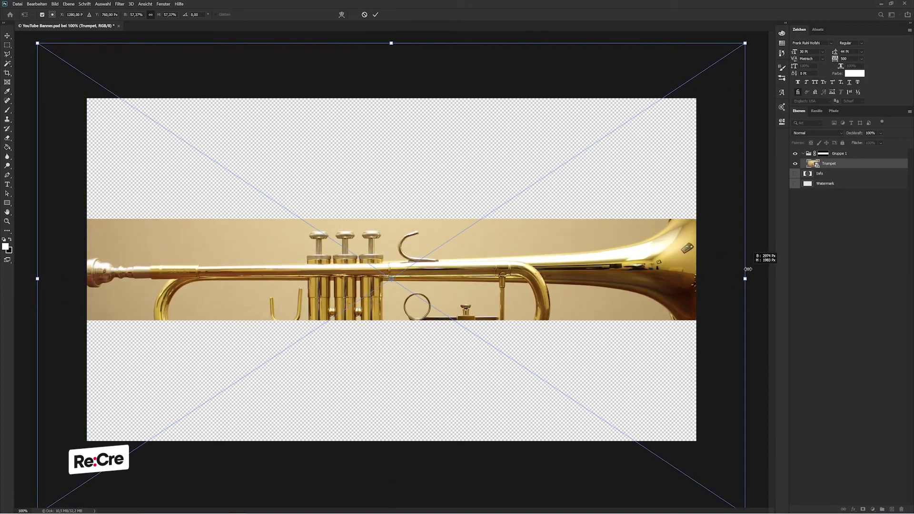
{"action": "key", "text": "Return"}
{"action": "key", "text": "shift+Down"}
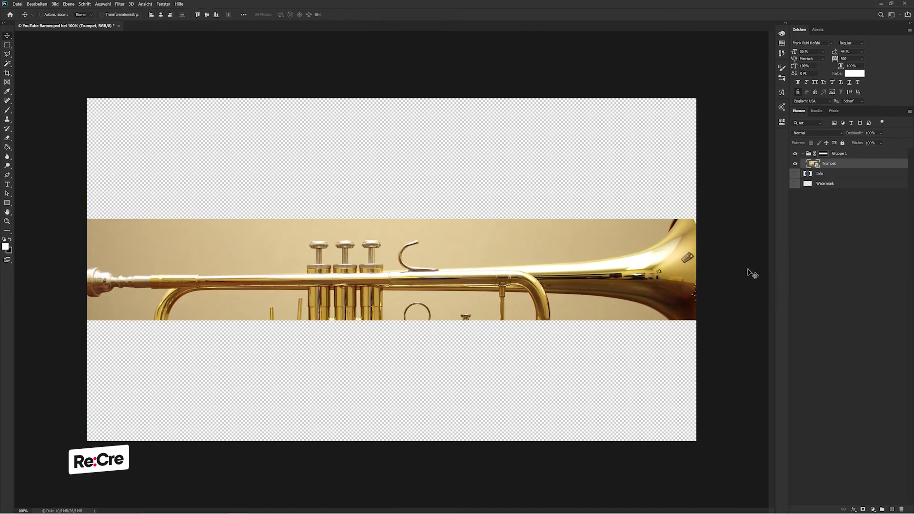
Step: Type 'YOUR NAME' left of the trumpet valves and colour it black
{"action": "left_click", "coordinate": [10, 187]}
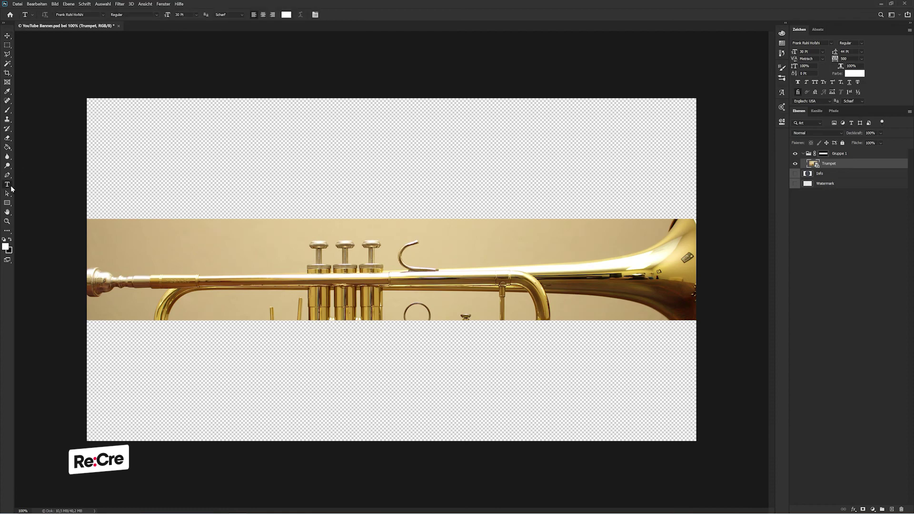
{"action": "left_click", "coordinate": [235, 248]}
{"action": "type", "text": "YOUR ANM"}
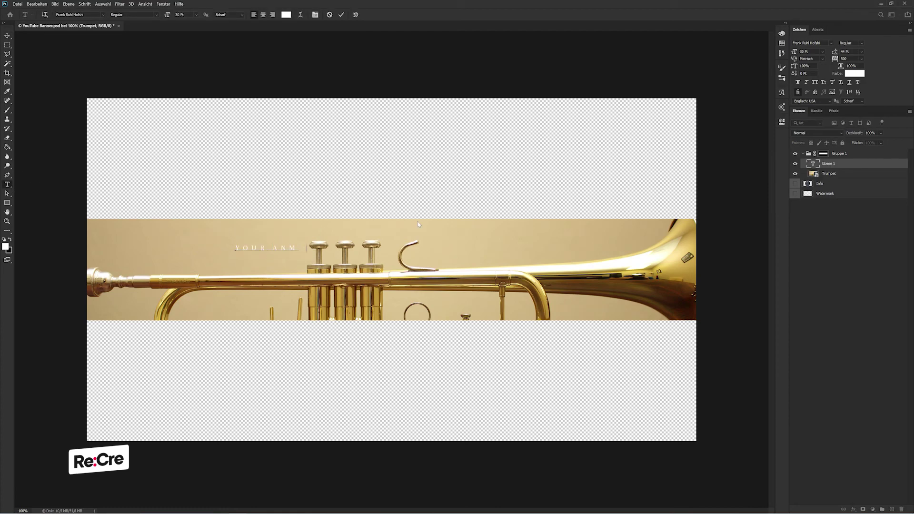
{"action": "key", "text": "BackSpace"}
{"action": "key", "text": "BackSpace"}
{"action": "key", "text": "BackSpace"}
{"action": "type", "text": "NAME"}
{"action": "key", "text": "ctrl+a"}
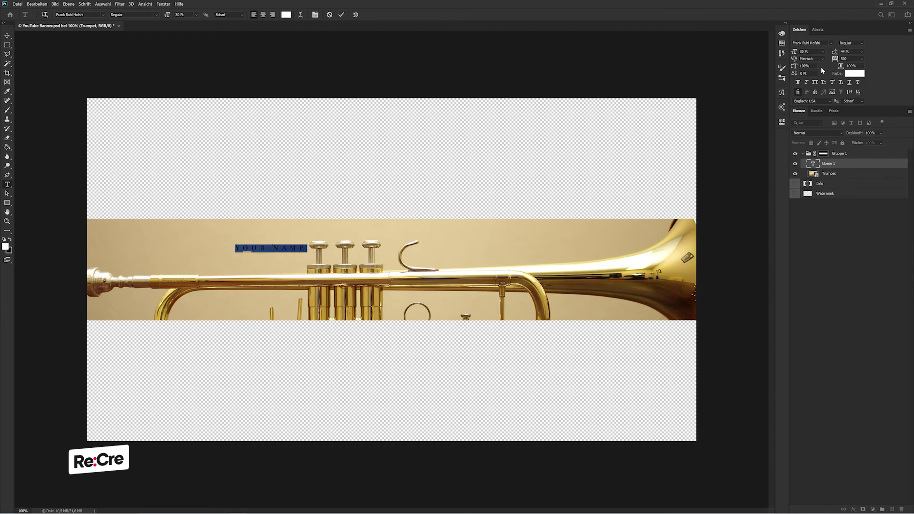
{"action": "left_click", "coordinate": [854, 73]}
{"action": "left_click", "coordinate": [666, 248]}
{"action": "left_click", "coordinate": [858, 118]}
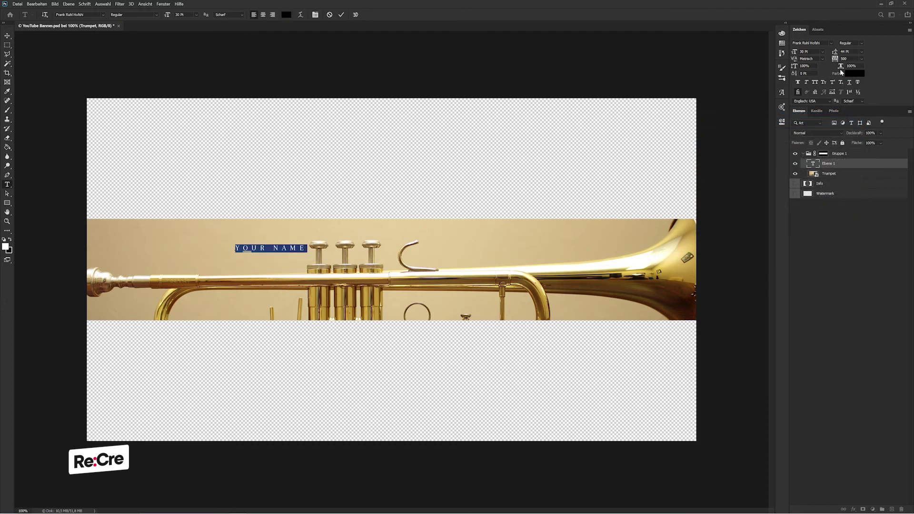
{"action": "key", "text": "Return"}
Step: Set the text to The Bold Font Bold at 200 pt
{"action": "left_click", "coordinate": [831, 43]}
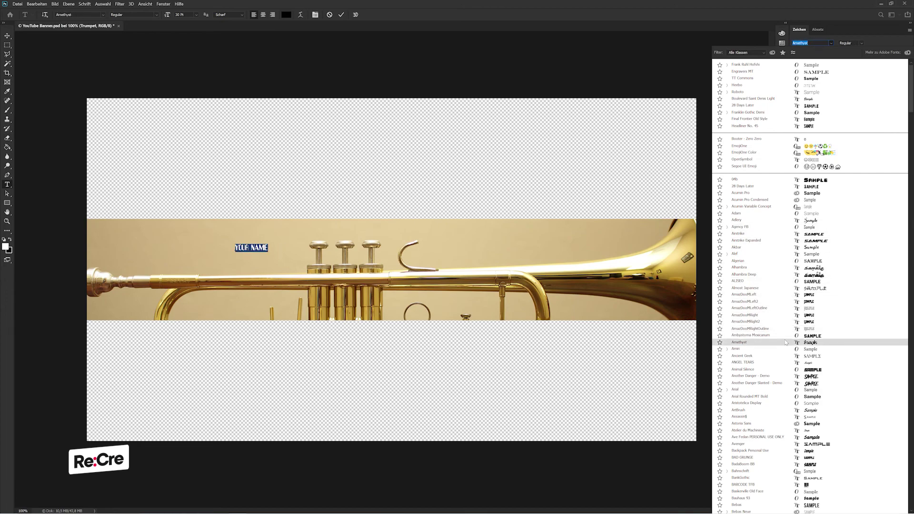
{"action": "type", "text": "Agency FB"}
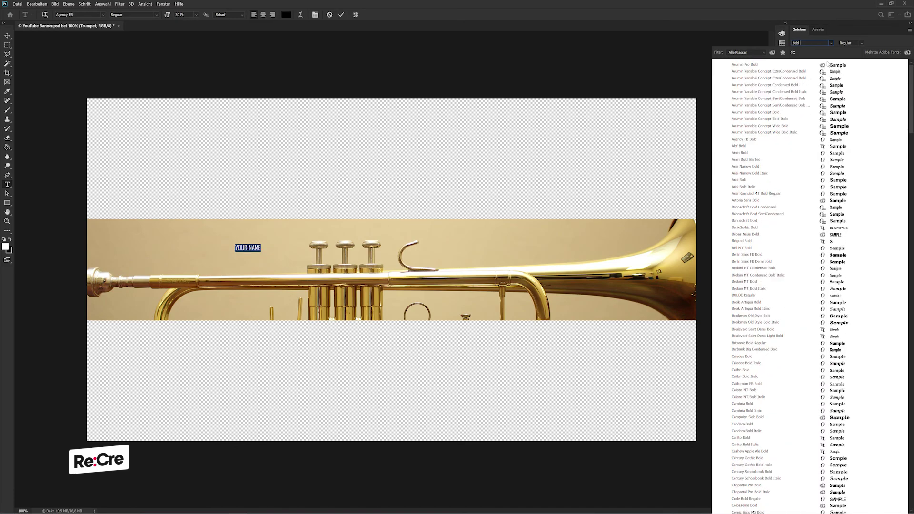
{"action": "type", "text": "bold font"}
{"action": "key", "text": "BackSpace"}
{"action": "key", "text": "BackSpace"}
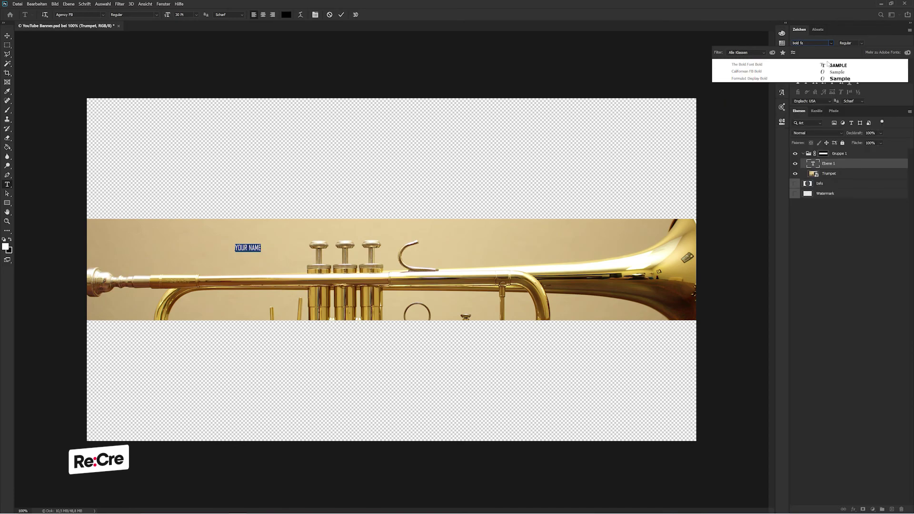
{"action": "left_click", "coordinate": [828, 72]}
{"action": "left_click", "coordinate": [831, 45]}
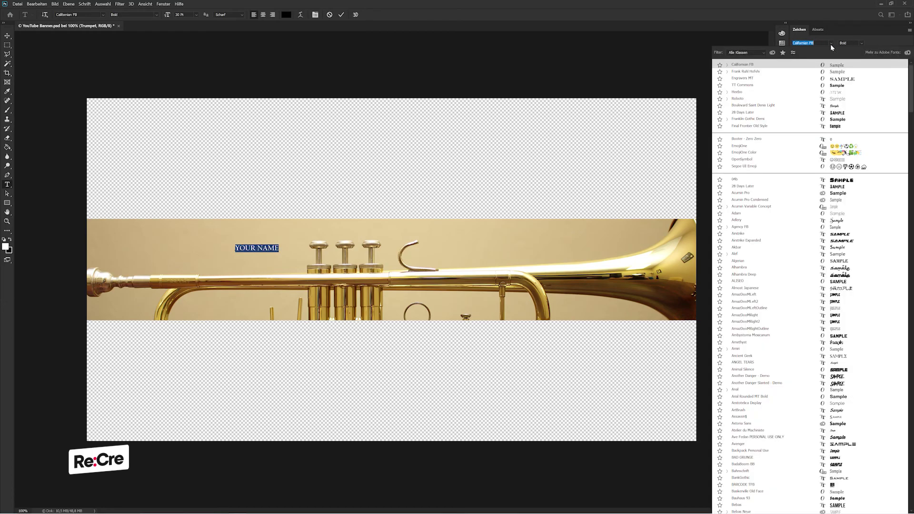
{"action": "type", "text": "bold font"}
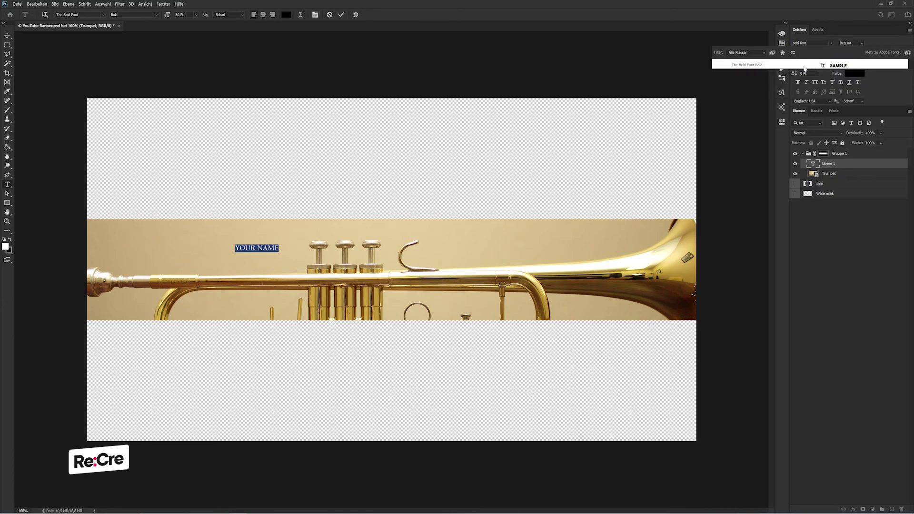
{"action": "left_click", "coordinate": [803, 65]}
{"action": "type", "text": "200 Pt"}
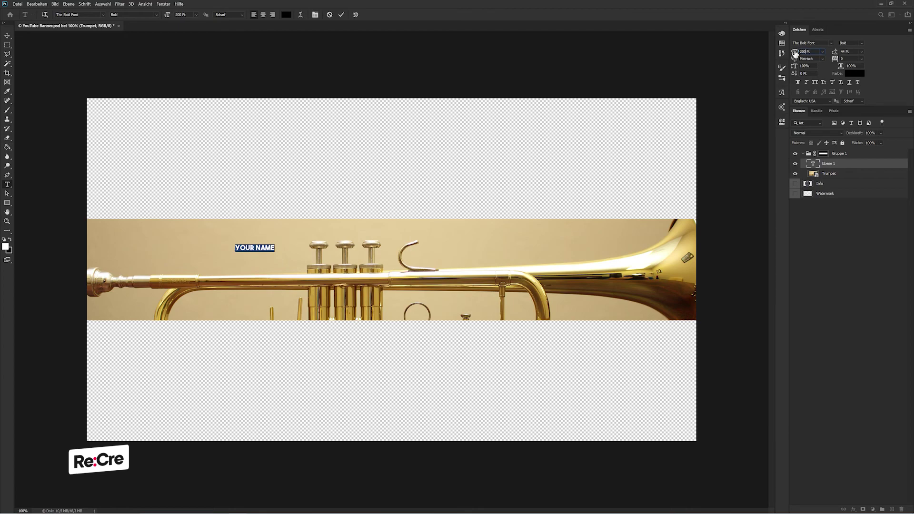
{"action": "key", "text": "Return"}
Step: Centre YOUR NAME on the trumpet, shift it up-left, and tilt it about -0.9°
{"action": "left_click", "coordinate": [8, 35]}
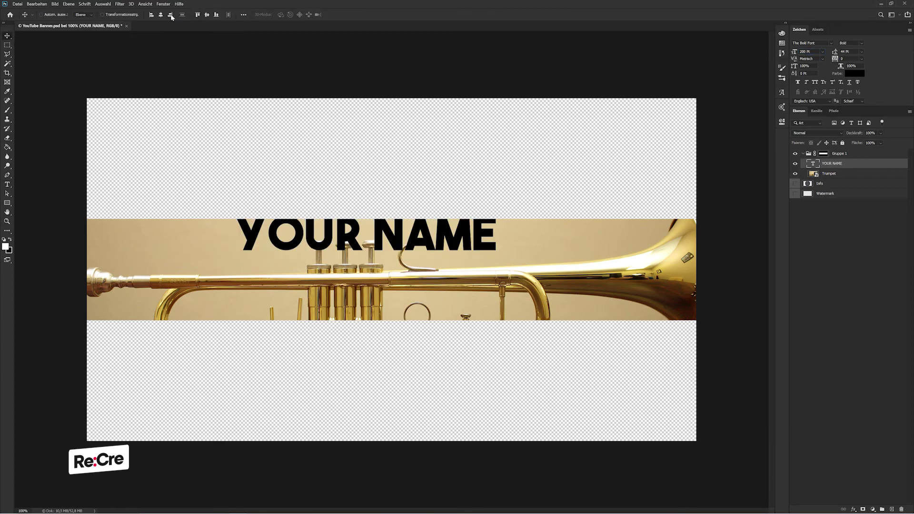
{"action": "left_click", "coordinate": [171, 15]}
{"action": "left_click", "coordinate": [206, 15]}
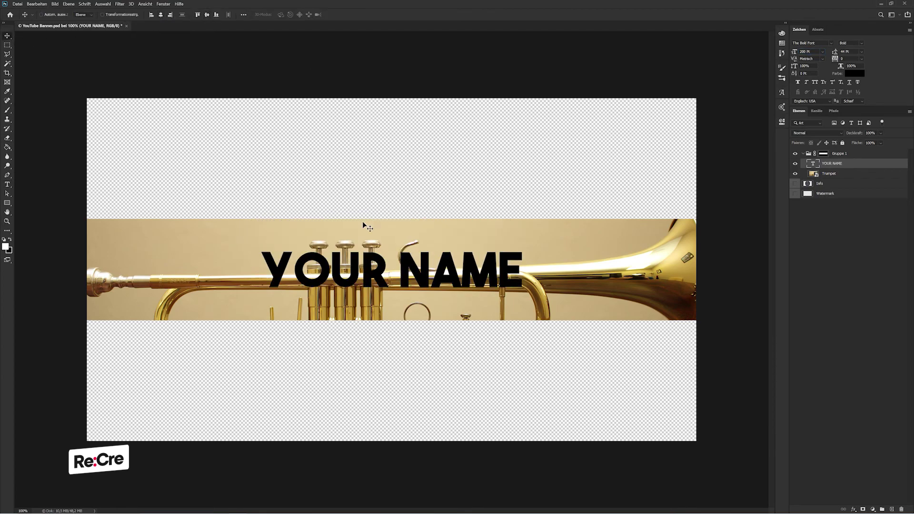
{"action": "left_click_drag", "start_coordinate": [363, 223], "coordinate": [339, 217]}
{"action": "key", "text": "ctrl+t"}
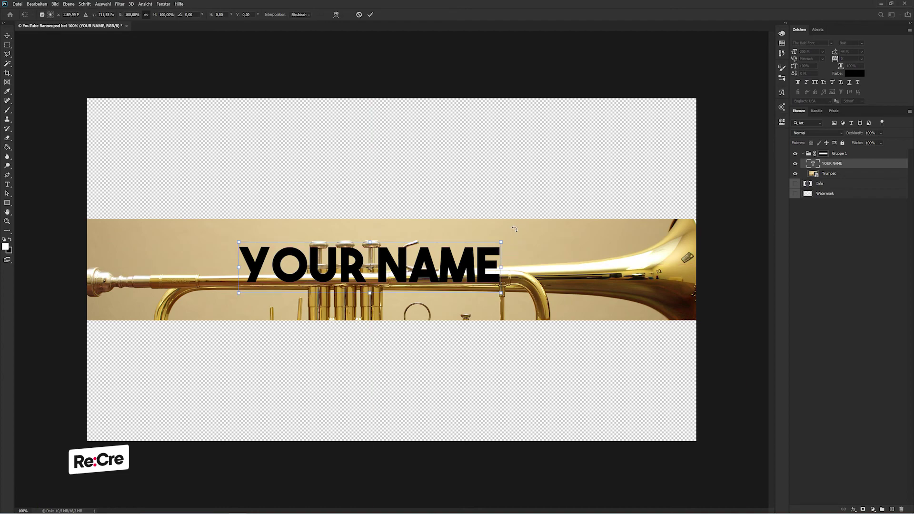
{"action": "left_click_drag", "start_coordinate": [514, 229], "coordinate": [520, 226]}
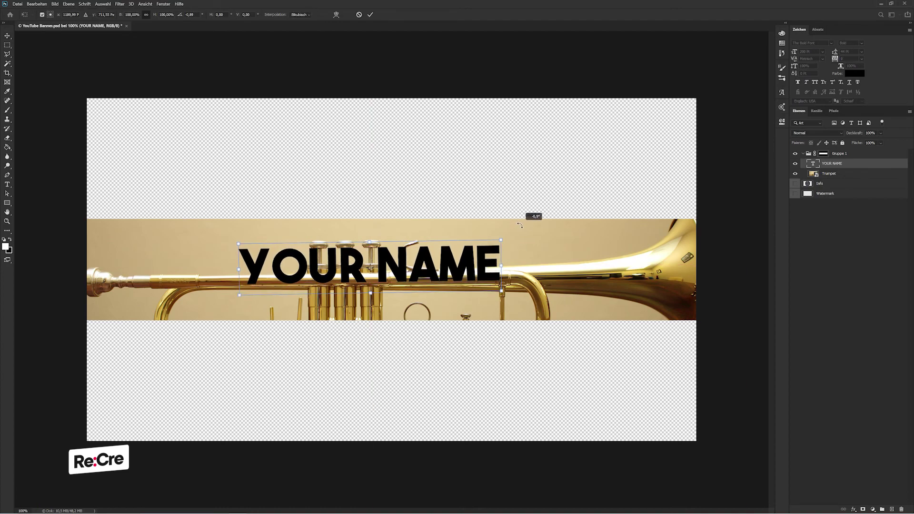
Step: Enlarge YOUR NAME to roughly 264 pt and nudge it down together with the trumpet
{"action": "key", "text": "Return"}
{"action": "mouse_move", "coordinate": [483, 252]}
{"action": "left_mouse_down"}
{"action": "mouse_move", "coordinate": [468, 242]}
{"action": "mouse_move", "coordinate": [506, 221]}
{"action": "left_mouse_up"}
{"action": "key", "text": "ctrl+t"}
{"action": "key", "text": "Return"}
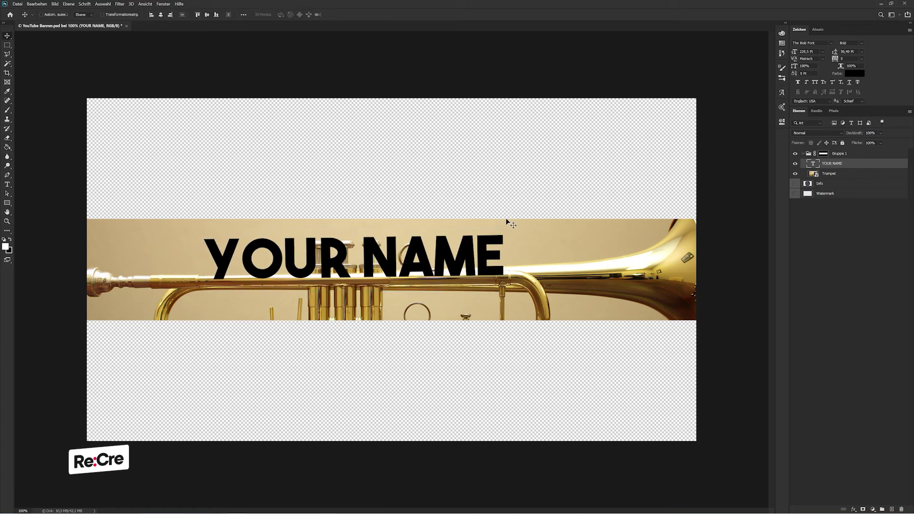
{"action": "left_click", "coordinate": [845, 176], "text": "shift"}
{"action": "key", "text": "shift+Down"}
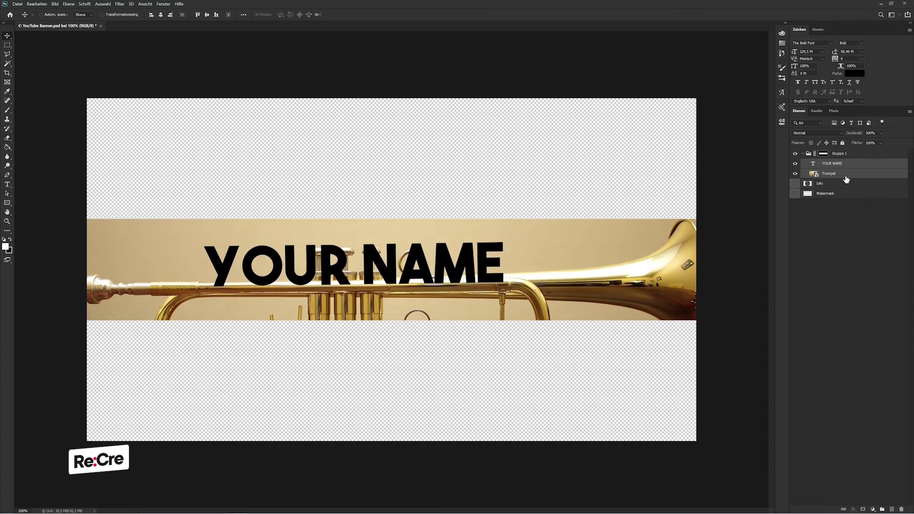
{"action": "key", "text": "shift+Down"}
{"action": "left_click", "coordinate": [857, 165]}
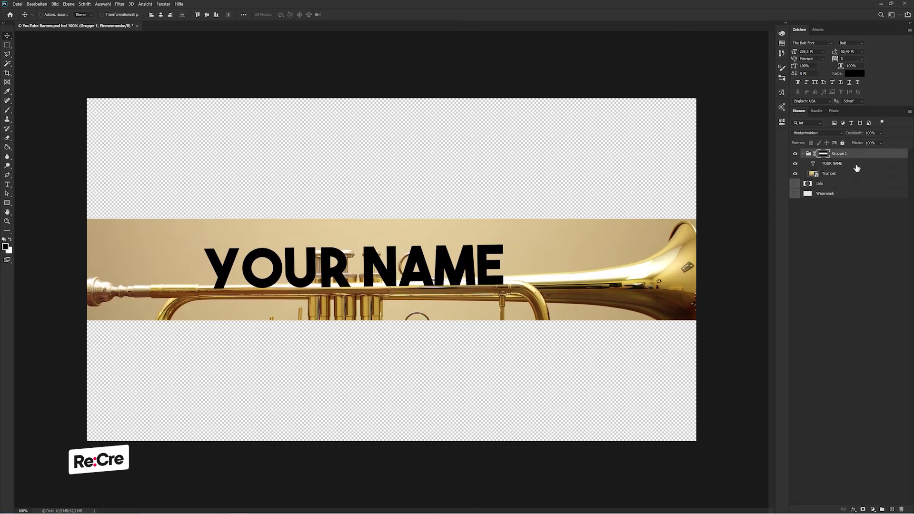
{"action": "key", "text": "ctrl+t"}
{"action": "left_click_drag", "start_coordinate": [505, 269], "coordinate": [526, 256]}
{"action": "key", "text": "Return"}
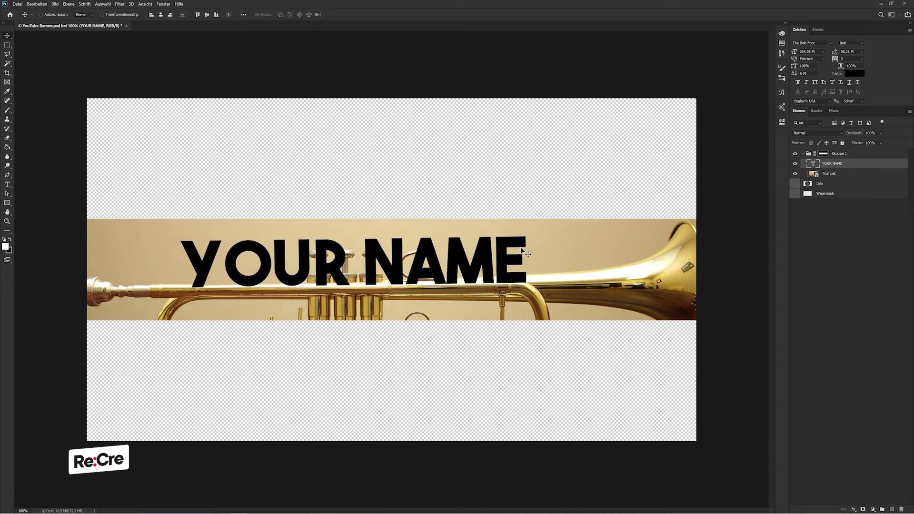
{"action": "left_click", "coordinate": [848, 175]}
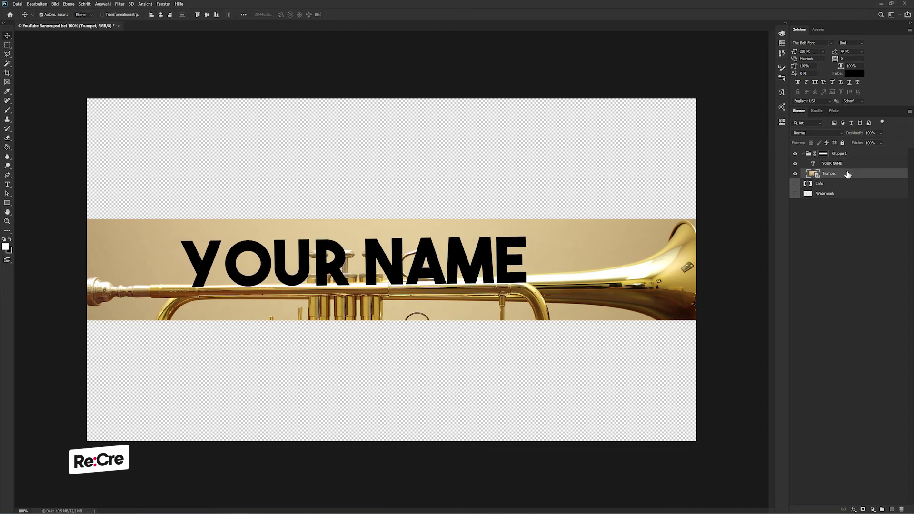
Step: Duplicate the Trumpet layer, move the copy above YOUR NAME, and zoom in on the bell
{"action": "key", "text": "ctrl+j"}
{"action": "left_click_drag", "start_coordinate": [834, 173], "coordinate": [835, 161]}
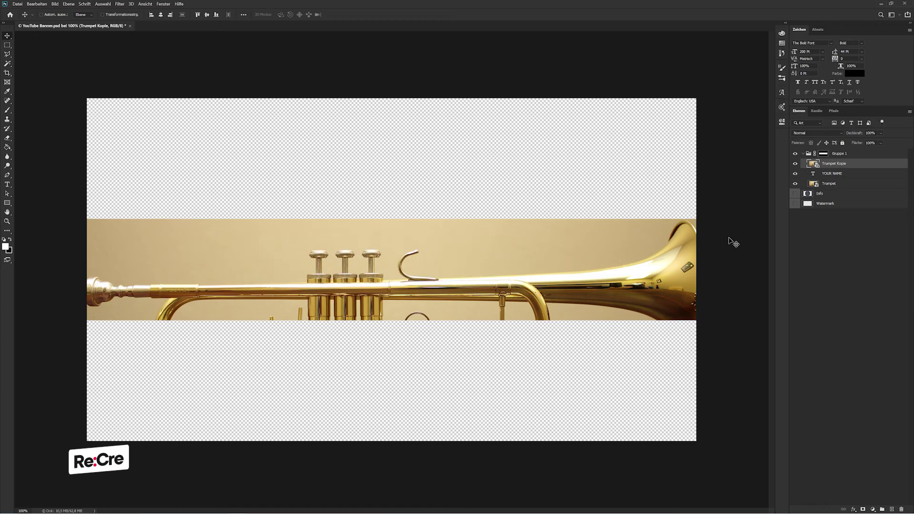
{"action": "key", "text": "ctrl+plus"}
{"action": "key", "text": "ctrl+plus"}
{"action": "key", "text": "ctrl+plus"}
{"action": "mouse_move", "coordinate": [532, 265]}
{"action": "left_mouse_down"}
{"action": "mouse_move", "coordinate": [441, 270]}
{"action": "mouse_move", "coordinate": [352, 256]}
{"action": "left_mouse_up"}
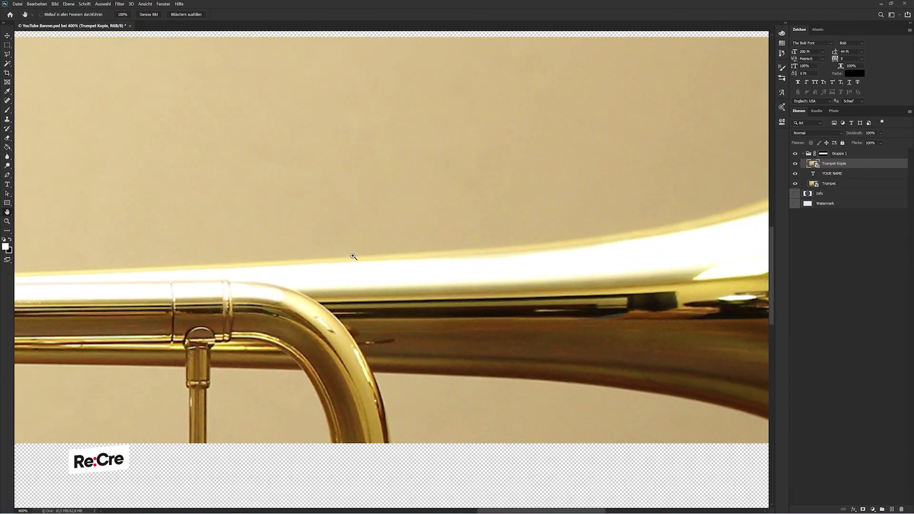
{"action": "scroll", "coordinate": [527, 256], "scroll_direction": "down", "scroll_amount": 1}
Step: Trace the bell's and trumpet's upper edge with the Polygonal Lasso
{"action": "key", "text": "l"}
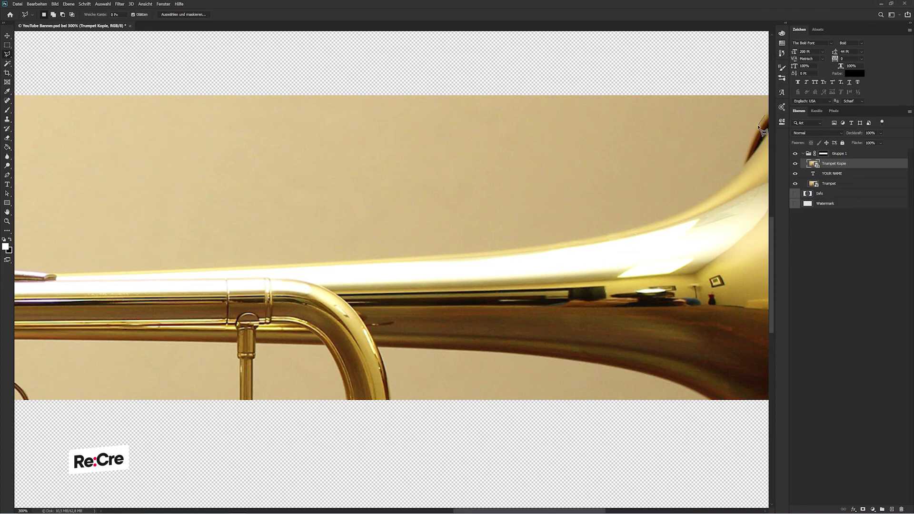
{"action": "left_click", "coordinate": [739, 177]}
{"action": "left_click", "coordinate": [719, 195]}
{"action": "left_click", "coordinate": [690, 209]}
{"action": "left_click", "coordinate": [655, 221]}
{"action": "left_click", "coordinate": [620, 232]}
{"action": "left_click", "coordinate": [472, 252]}
{"action": "left_click", "coordinate": [281, 265]}
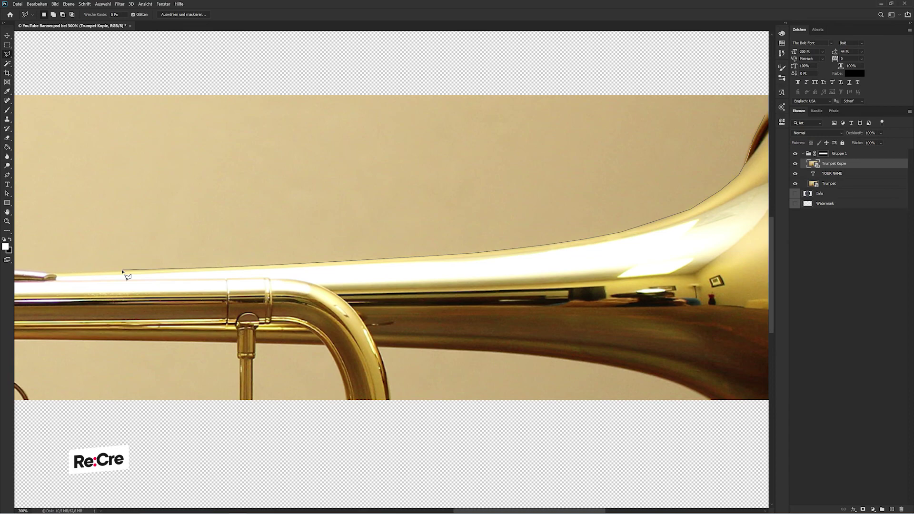
Step: Continue the outline to the mouthpiece, loop around the bell's end, and close the selection
{"action": "left_click_drag", "start_coordinate": [122, 272], "coordinate": [389, 272]}
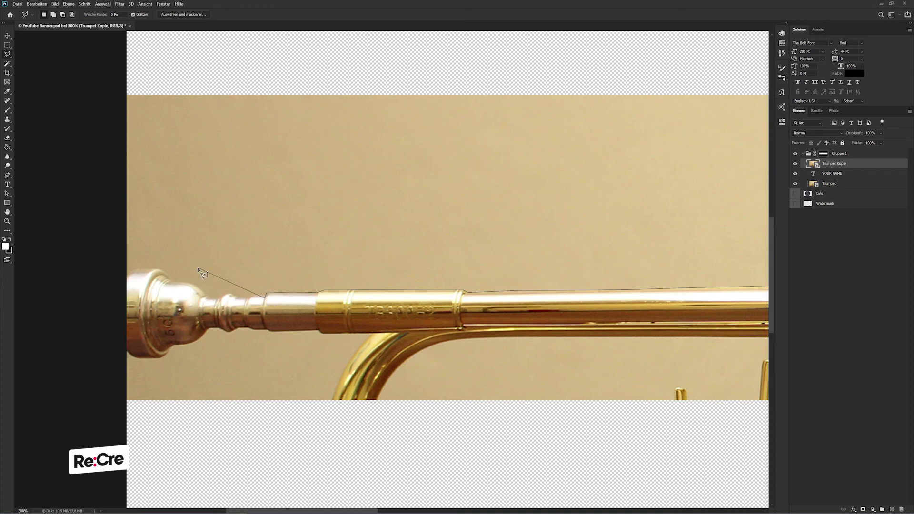
{"action": "left_click", "coordinate": [69, 214]}
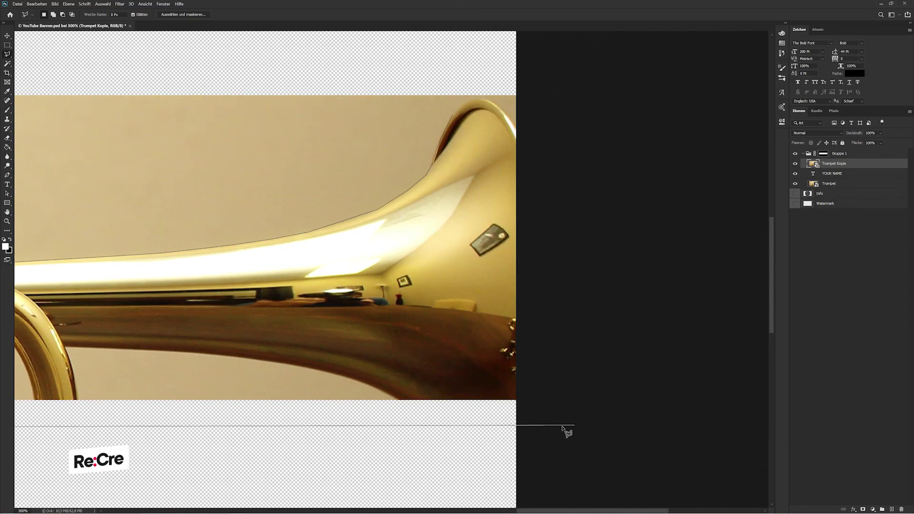
{"action": "left_click", "coordinate": [532, 421]}
{"action": "left_click", "coordinate": [537, 98]}
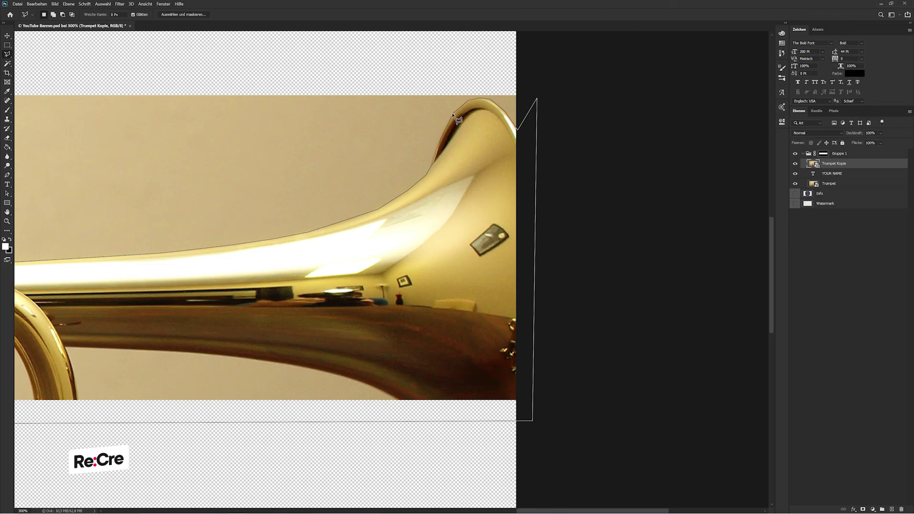
{"action": "key", "text": "Escape"}
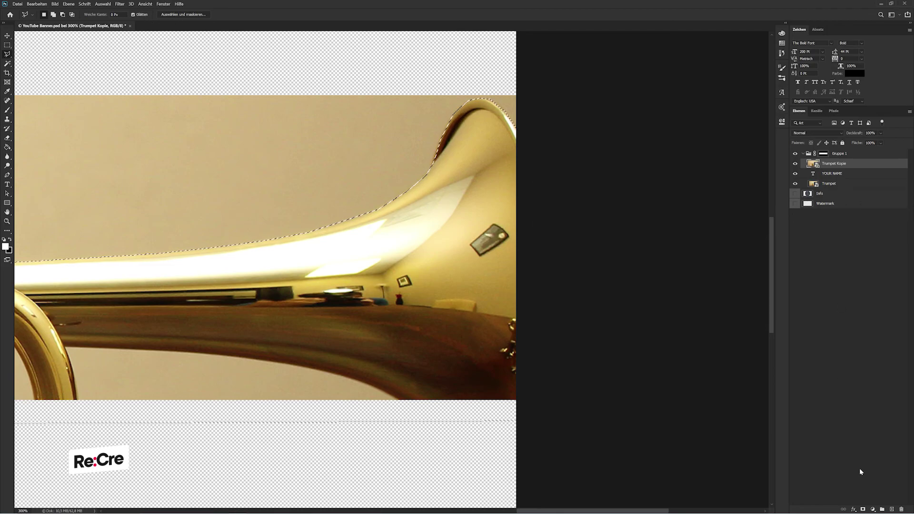
Step: Add a layer mask from the selection to Trumpet Kopie, then scroll to the valves and lettering
{"action": "left_click", "coordinate": [862, 509]}
{"action": "left_click_drag", "start_coordinate": [642, 511], "coordinate": [491, 495]}
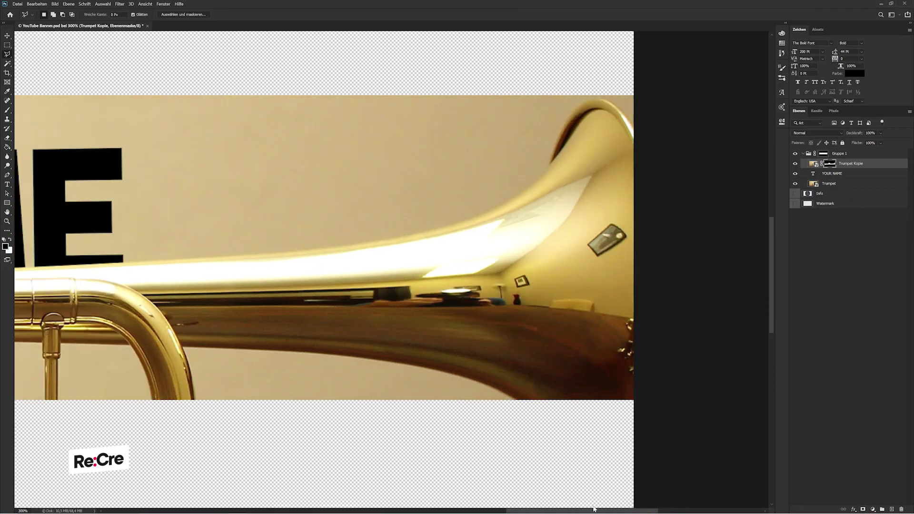
{"action": "scroll", "coordinate": [492, 495], "scroll_direction": "right", "scroll_amount": 10}
{"action": "scroll", "coordinate": [433, 469], "scroll_direction": "left", "scroll_amount": 10}
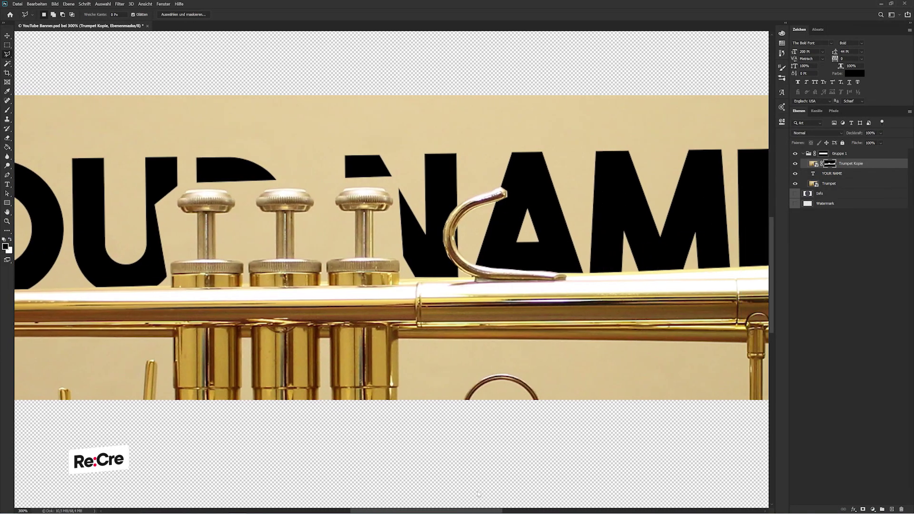
{"action": "scroll", "coordinate": [438, 476], "scroll_direction": "right", "scroll_amount": 2}
{"action": "scroll", "coordinate": [443, 485], "scroll_direction": "left", "scroll_amount": 5}
{"action": "scroll", "coordinate": [447, 493], "scroll_direction": "left", "scroll_amount": 3}
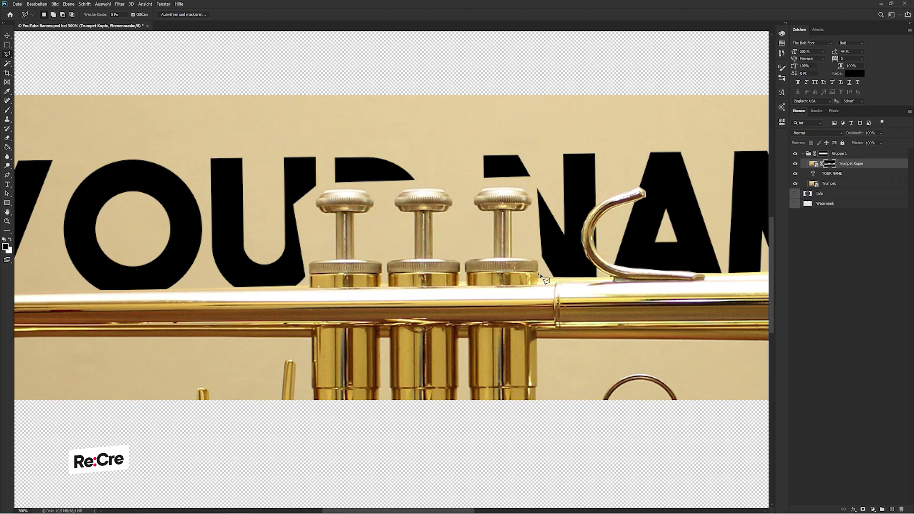
{"action": "scroll", "coordinate": [539, 275], "scroll_direction": "up", "scroll_amount": 4}
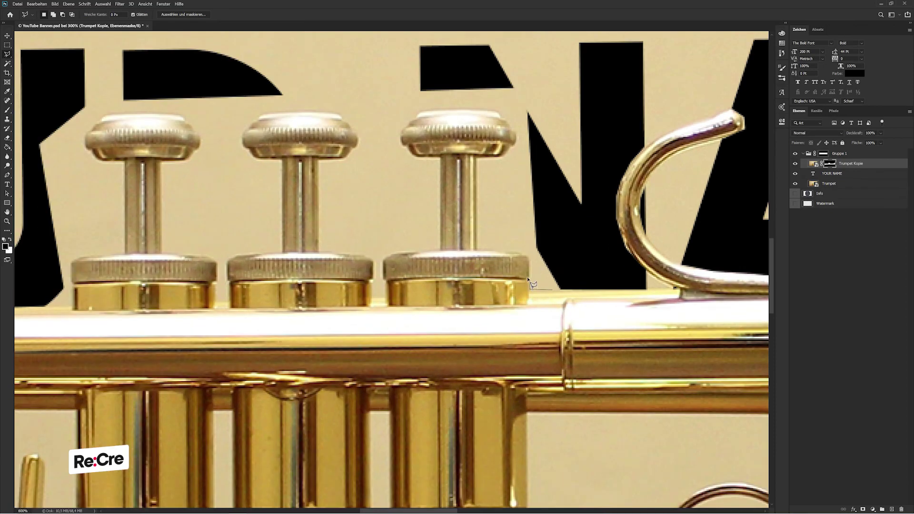
Step: Outline the third valve cap's top, left side and bottom edge with the Polygonal Lasso
{"action": "left_click", "coordinate": [528, 256]}
{"action": "left_click", "coordinate": [500, 249]}
{"action": "left_click", "coordinate": [476, 248]}
{"action": "left_click_drag", "start_coordinate": [498, 111], "coordinate": [426, 110]}
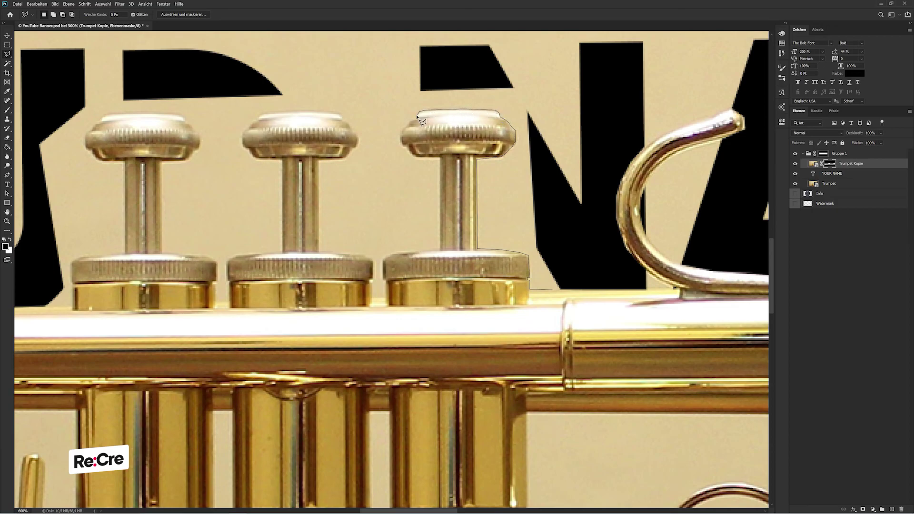
{"action": "left_click_drag", "start_coordinate": [411, 123], "coordinate": [408, 149]}
{"action": "mouse_move", "coordinate": [416, 158]}
{"action": "left_mouse_down"}
{"action": "mouse_move", "coordinate": [434, 157]}
{"action": "mouse_move", "coordinate": [428, 249]}
{"action": "mouse_move", "coordinate": [388, 257]}
{"action": "mouse_move", "coordinate": [386, 305]}
{"action": "mouse_move", "coordinate": [375, 298]}
{"action": "mouse_move", "coordinate": [370, 259]}
{"action": "mouse_move", "coordinate": [322, 252]}
{"action": "mouse_move", "coordinate": [314, 164]}
{"action": "left_mouse_up"}
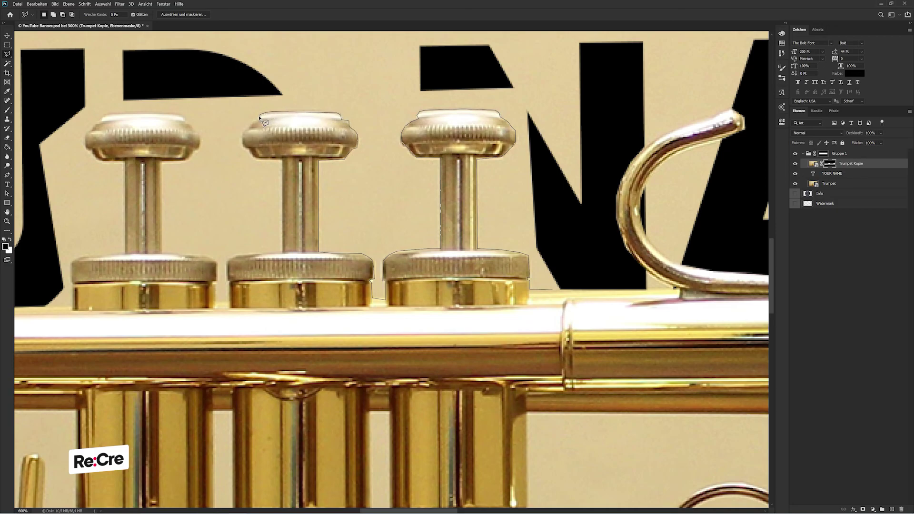
Step: Trace around the third and middle valve stems, rings and caps
{"action": "left_click", "coordinate": [244, 135]}
{"action": "left_click", "coordinate": [281, 160]}
{"action": "left_click", "coordinate": [282, 252]}
{"action": "left_click", "coordinate": [227, 263]}
{"action": "left_click", "coordinate": [230, 282]}
{"action": "left_click", "coordinate": [228, 303]}
{"action": "left_click", "coordinate": [216, 281]}
{"action": "left_click", "coordinate": [214, 257]}
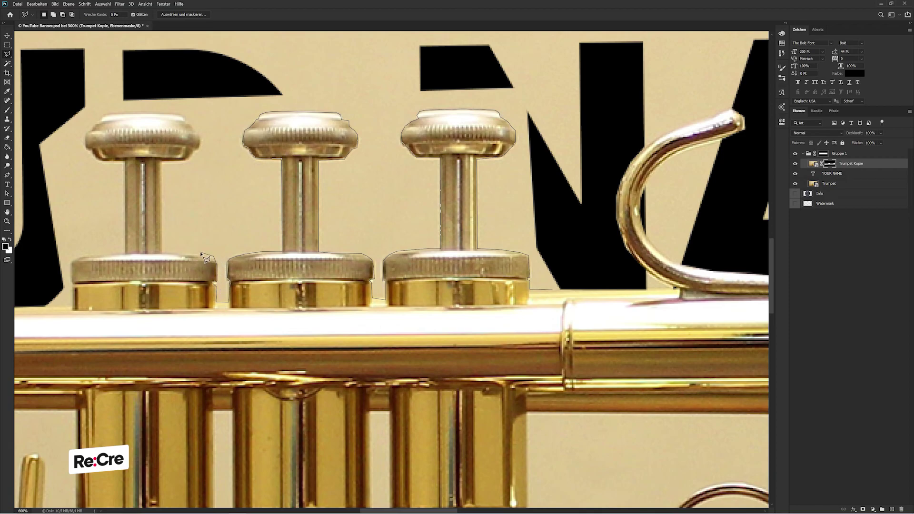
{"action": "left_click", "coordinate": [162, 253]}
{"action": "left_click", "coordinate": [162, 162]}
{"action": "left_click", "coordinate": [182, 116]}
Step: Trace the first valve cap and stem, then extend the outline up the left side and across the top
{"action": "left_click", "coordinate": [86, 136]}
{"action": "left_click", "coordinate": [90, 149]}
{"action": "left_click", "coordinate": [100, 162]}
{"action": "left_click", "coordinate": [123, 164]}
{"action": "left_click", "coordinate": [124, 253]}
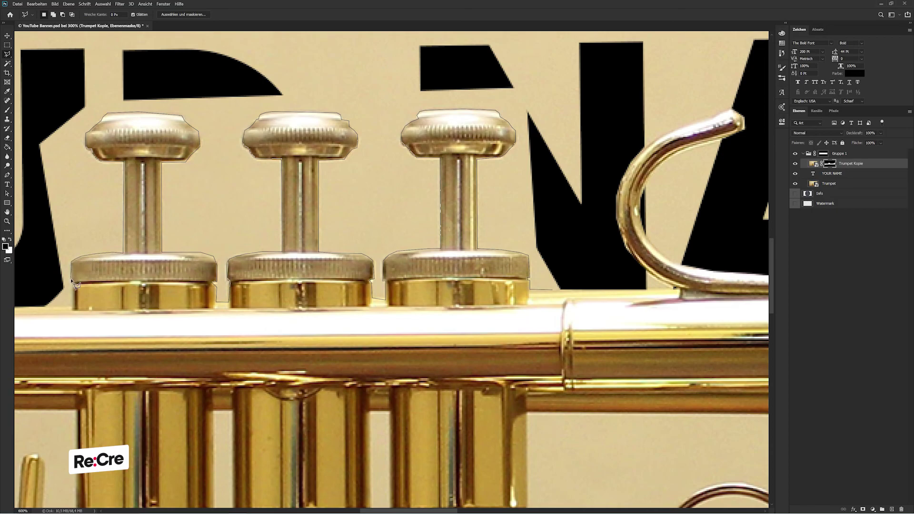
{"action": "left_click", "coordinate": [72, 308]}
{"action": "left_click", "coordinate": [35, 304]}
{"action": "left_click", "coordinate": [19, 125]}
{"action": "left_click", "coordinate": [64, 71]}
{"action": "left_click", "coordinate": [387, 63]}
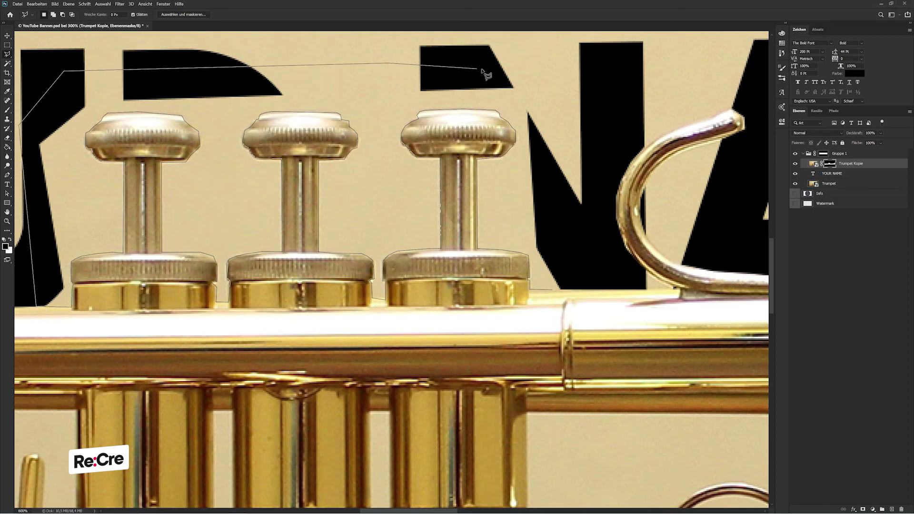
{"action": "left_click", "coordinate": [544, 66]}
Step: Close the valve-area selection and fill it on the mask to reveal the letters
{"action": "left_click", "coordinate": [554, 289]}
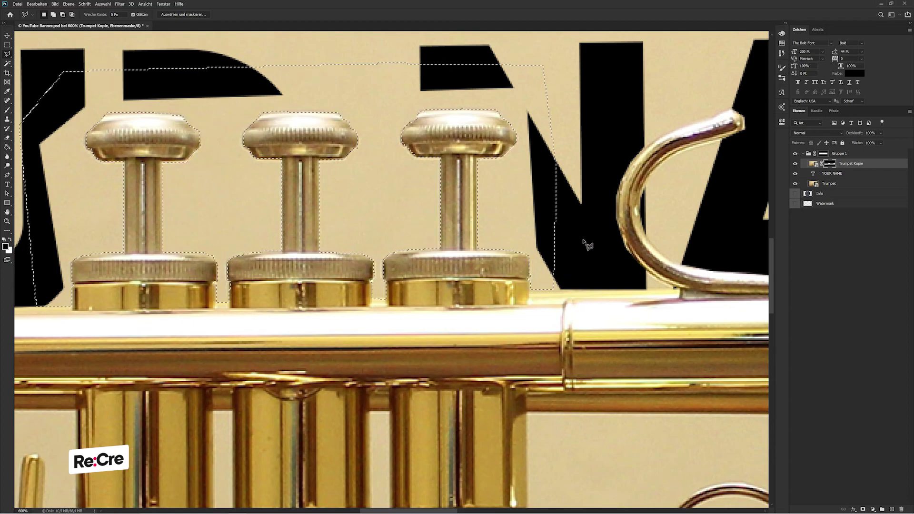
{"action": "key", "text": "g"}
{"action": "left_click", "coordinate": [516, 207]}
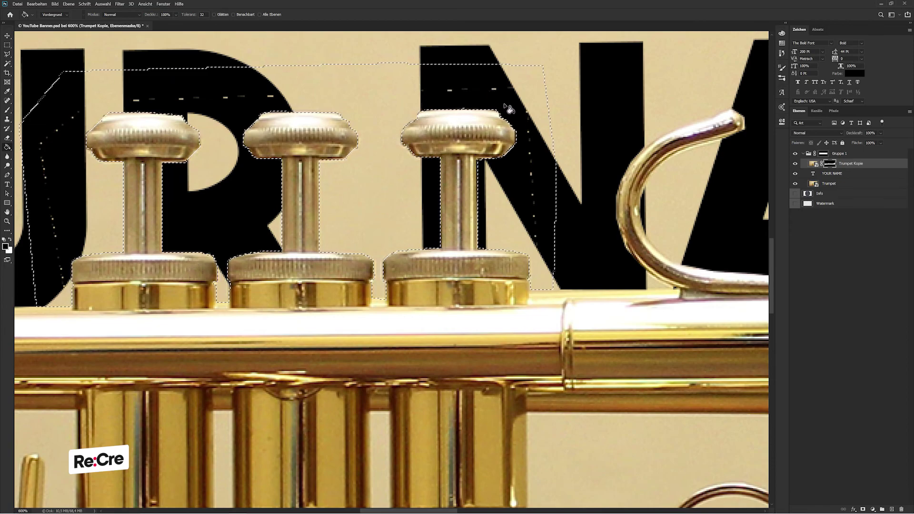
Step: Shrink the brush, deselect, and fit the banner before zooming back toward the trumpet
{"action": "key", "text": "b"}
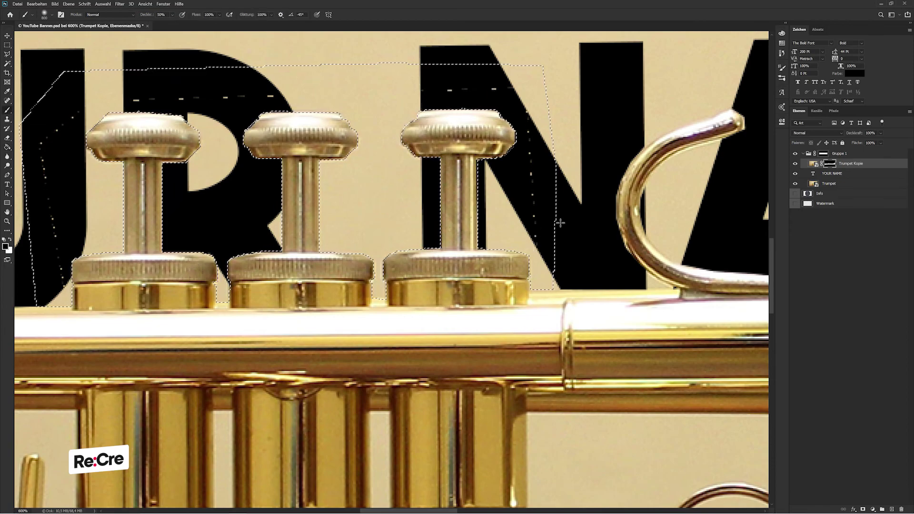
{"action": "key", "text": "bracketleft"}
{"action": "key", "text": "bracketleft"}
{"action": "key", "text": "bracketleft"}
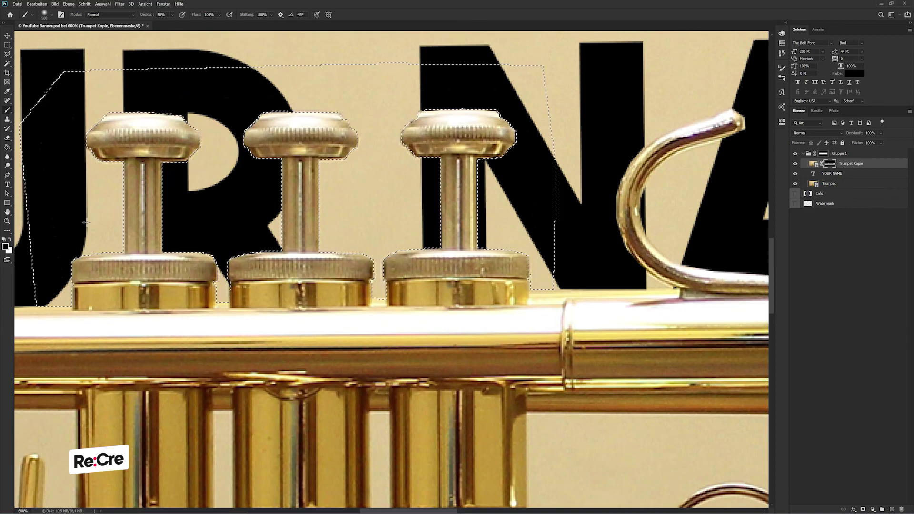
{"action": "key", "text": "ctrl+d"}
{"action": "key", "text": "ctrl+1"}
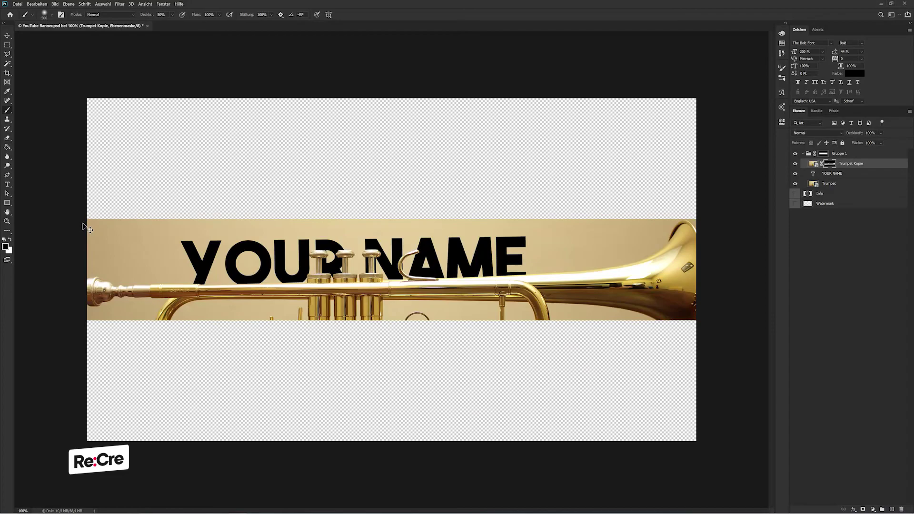
{"action": "key", "text": "ctrl+plus"}
{"action": "key", "text": "ctrl+plus"}
{"action": "key", "text": "ctrl+plus"}
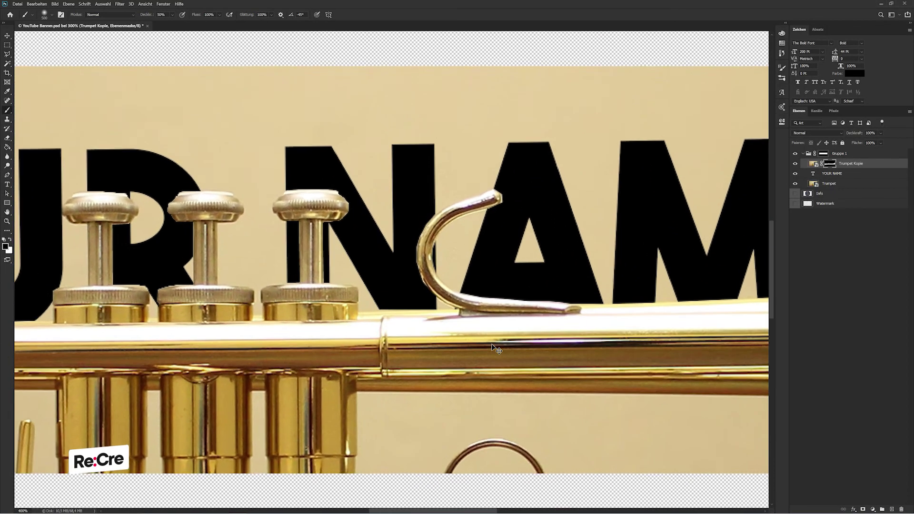
Step: Zoom in on the finger hook, then select and fill the mask area beside its tip
{"action": "left_click", "coordinate": [495, 349], "text": "ctrl"}
{"action": "left_click", "coordinate": [453, 324], "text": "ctrl"}
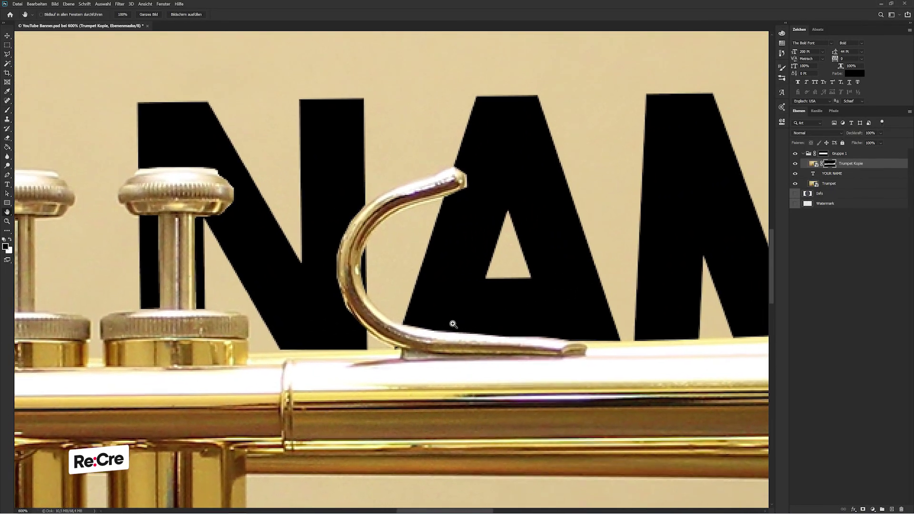
{"action": "left_click", "coordinate": [453, 324], "text": "ctrl"}
{"action": "key", "text": "l"}
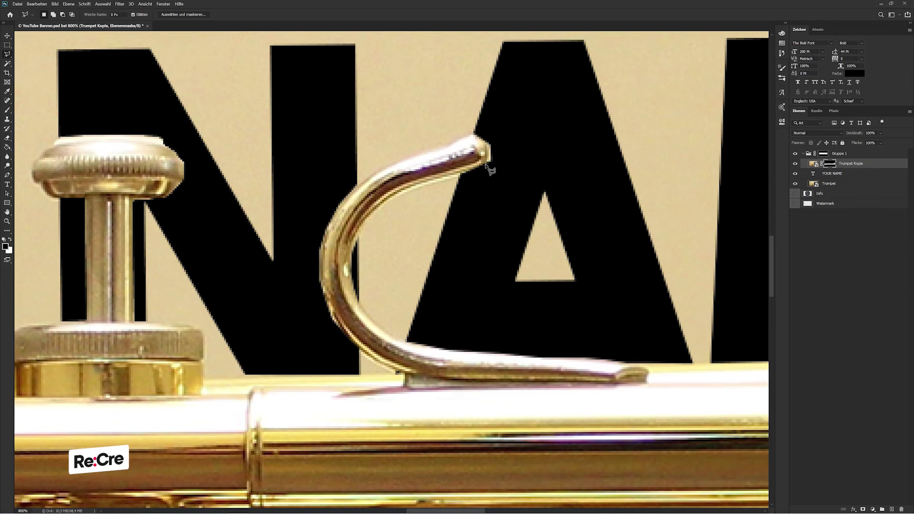
{"action": "left_click", "coordinate": [504, 136]}
{"action": "left_click", "coordinate": [506, 158]}
{"action": "double_click", "coordinate": [486, 168]}
{"action": "key", "text": "g"}
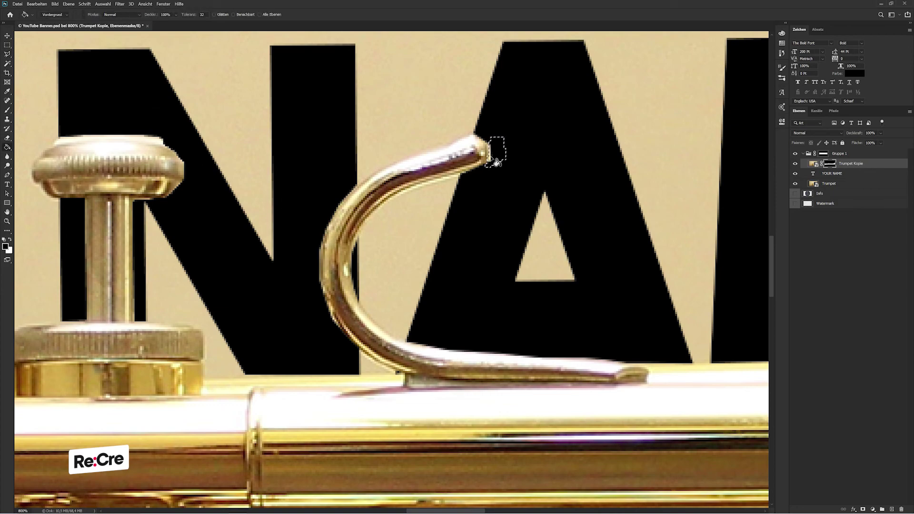
{"action": "key", "text": "b"}
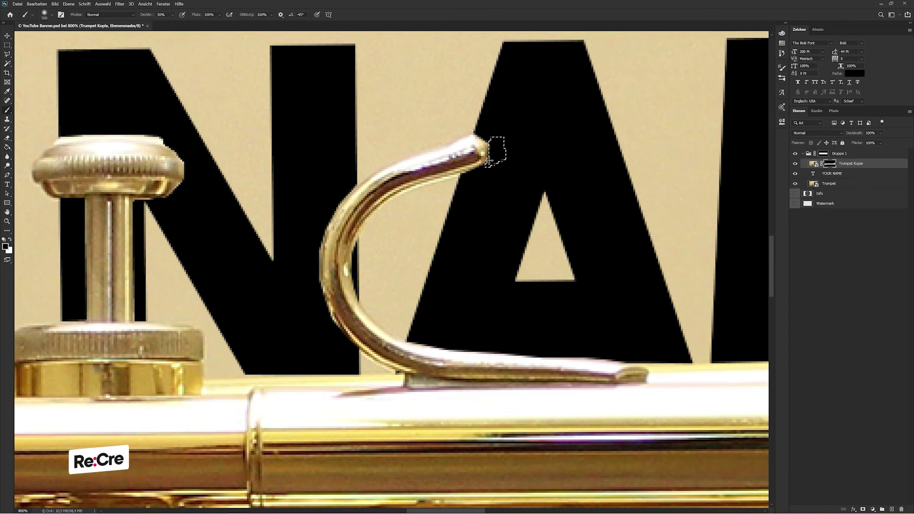
{"action": "key", "text": "ctrl+d"}
Step: Select along the hook's edge and paint the mask there to hide the background
{"action": "key", "text": "l"}
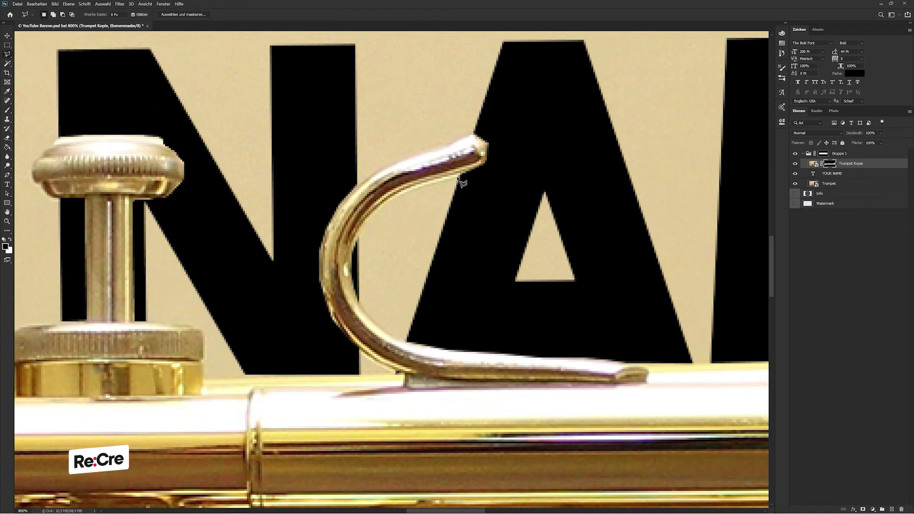
{"action": "left_click", "coordinate": [459, 175]}
{"action": "left_click", "coordinate": [431, 184]}
{"action": "left_click", "coordinate": [402, 195]}
{"action": "left_click", "coordinate": [387, 213]}
{"action": "left_click", "coordinate": [422, 233]}
{"action": "left_click", "coordinate": [471, 187]}
{"action": "key", "text": "b"}
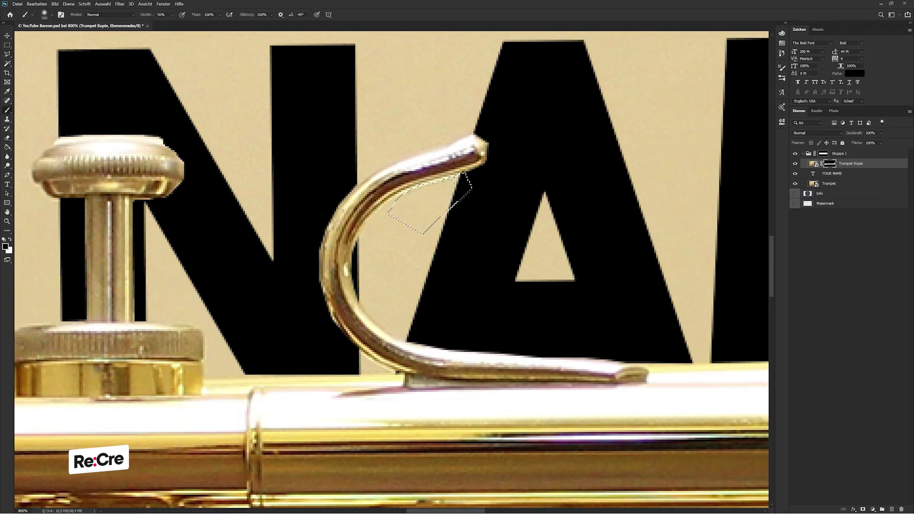
{"action": "left_click_drag", "start_coordinate": [457, 188], "coordinate": [452, 195]}
{"action": "key", "text": "ctrl+d"}
{"action": "key", "text": "ctrl+minus"}
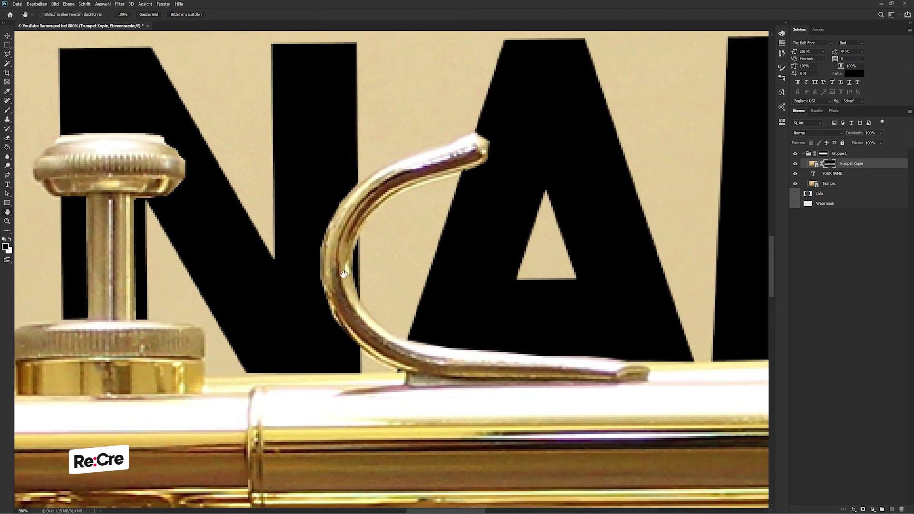
{"action": "left_click", "coordinate": [399, 192], "text": "ctrl"}
Step: Select the area along the hook's outer edge where it crosses the letter
{"action": "key", "text": "l"}
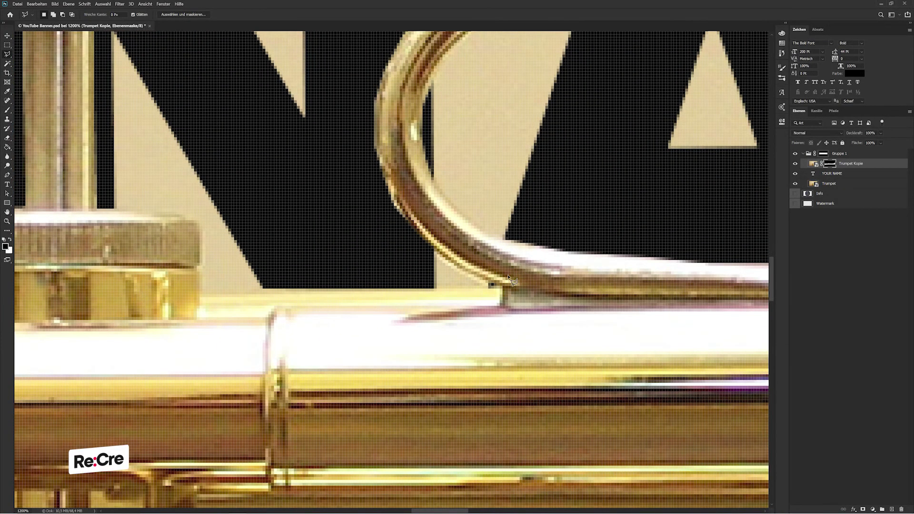
{"action": "left_click", "coordinate": [491, 284]}
{"action": "left_click", "coordinate": [438, 254]}
{"action": "left_click", "coordinate": [411, 222]}
{"action": "left_click", "coordinate": [394, 198]}
{"action": "left_click", "coordinate": [384, 174]}
{"action": "left_click", "coordinate": [351, 85]}
{"action": "left_click", "coordinate": [325, 121]}
{"action": "left_click", "coordinate": [332, 190]}
{"action": "left_click", "coordinate": [379, 239]}
{"action": "left_click", "coordinate": [411, 258]}
{"action": "left_click", "coordinate": [450, 268]}
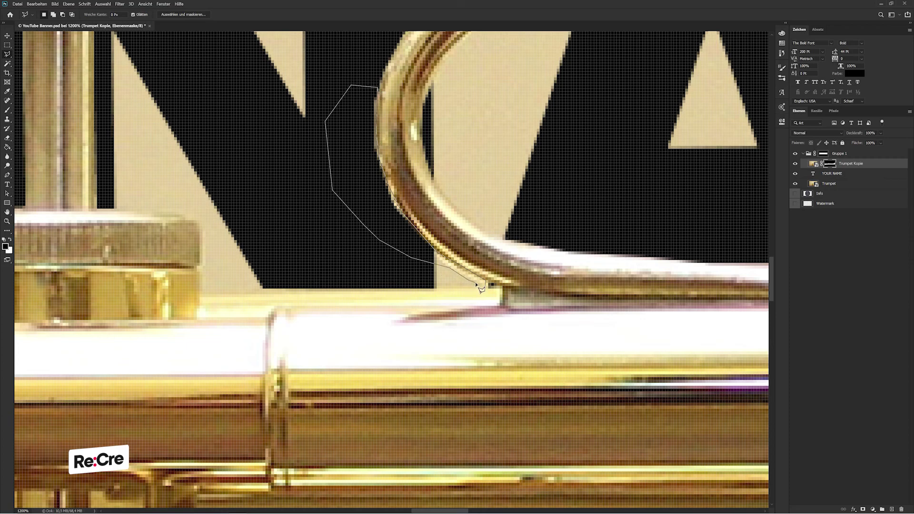
{"action": "left_click", "coordinate": [486, 286]}
{"action": "key", "text": "v"}
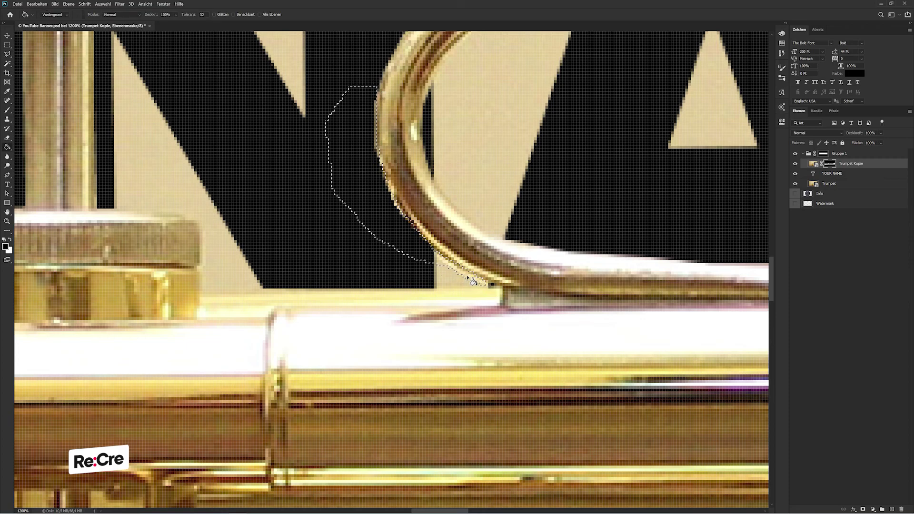
Step: Paint the selected area on the mask, then inspect the valves and the word YOUR up close
{"action": "key", "text": "b"}
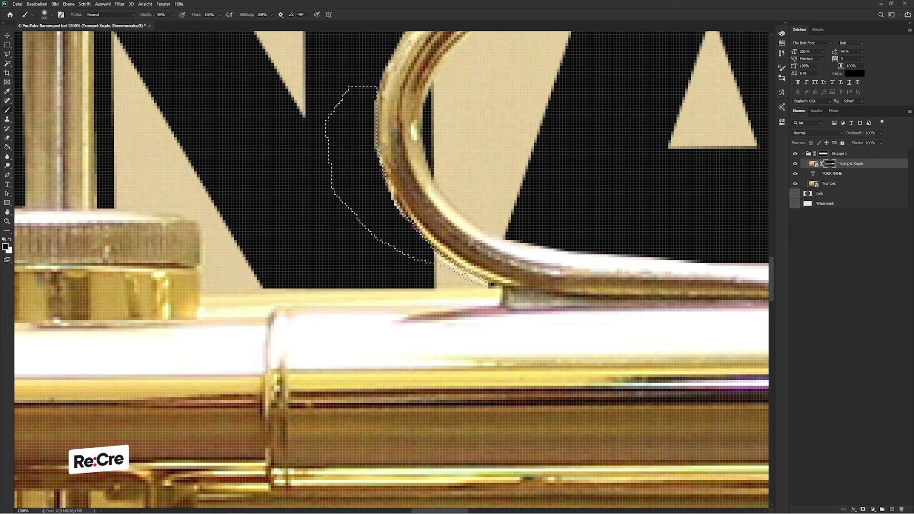
{"action": "key", "text": "ctrl+1"}
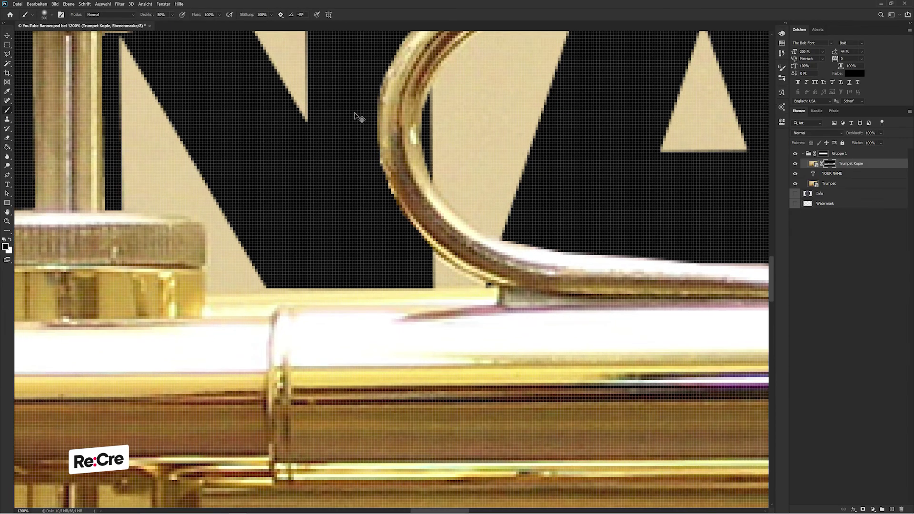
{"action": "key", "text": "ctrl+plus"}
{"action": "key", "text": "ctrl+plus"}
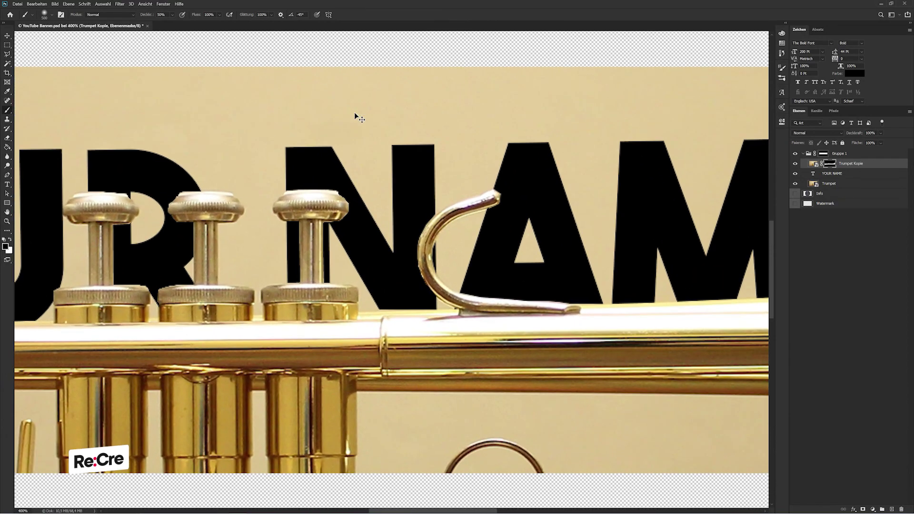
{"action": "left_click_drag", "start_coordinate": [355, 113], "coordinate": [499, 201]}
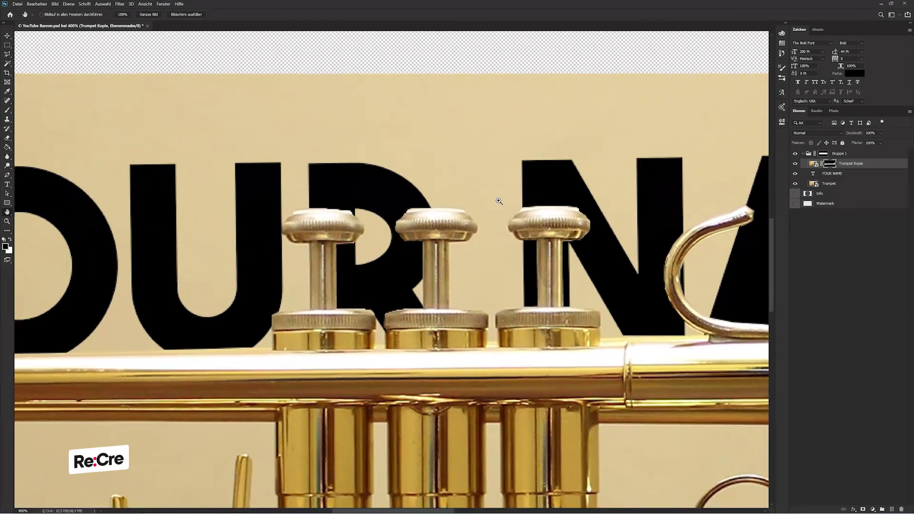
{"action": "key", "text": "ctrl+plus"}
{"action": "key", "text": "ctrl+plus"}
{"action": "key", "text": "l"}
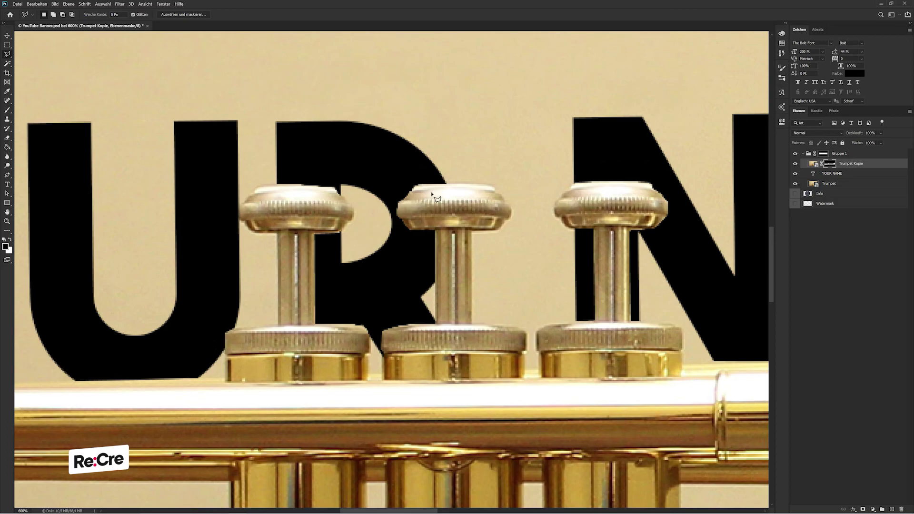
{"action": "key", "text": "ctrl+minus"}
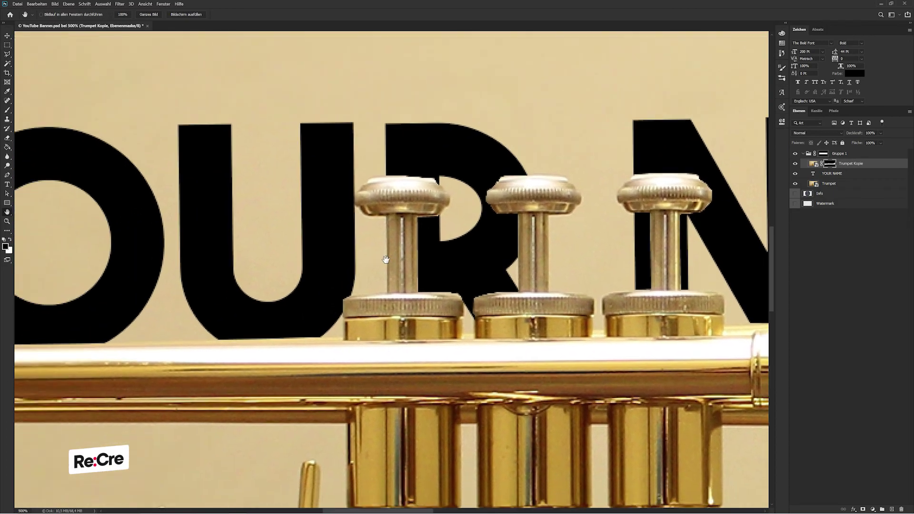
{"action": "left_click_drag", "start_coordinate": [385, 259], "coordinate": [444, 249]}
{"action": "key", "text": "ctrl+minus"}
{"action": "key", "text": "ctrl+1"}
Step: Fit the whole banner in view, deselect the trumpet copy layer, and bring up the adjustment layer list
{"action": "key", "text": "ctrl+minus"}
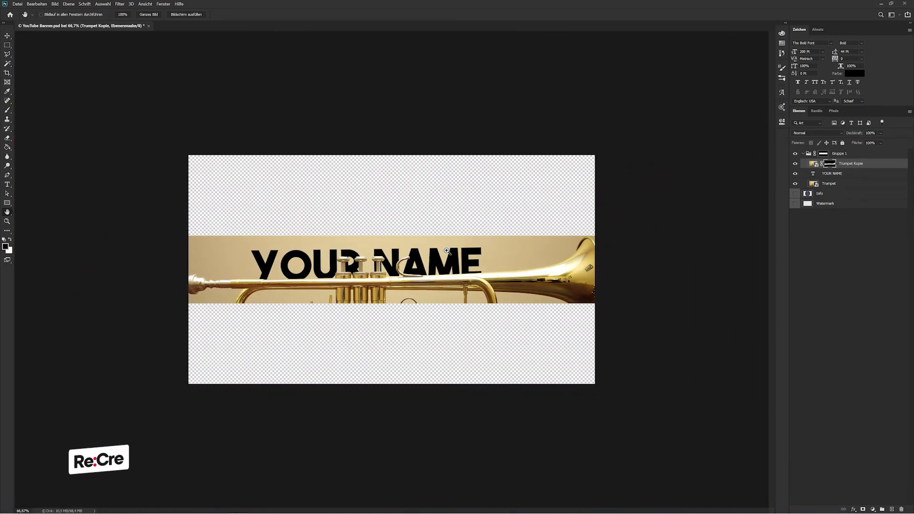
{"action": "key", "text": "ctrl+1"}
{"action": "scroll", "coordinate": [446, 250], "scroll_direction": "up", "scroll_amount": 2}
{"action": "scroll", "coordinate": [446, 250], "scroll_direction": "down", "scroll_amount": 2}
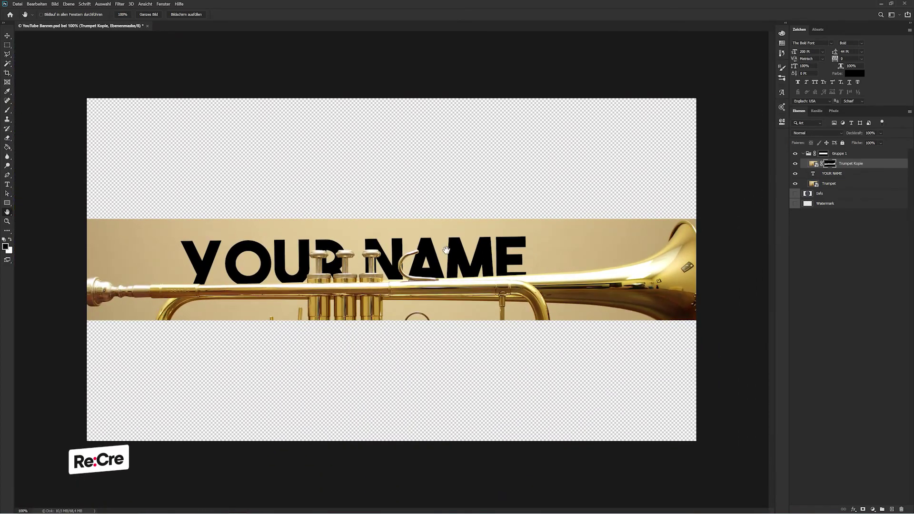
{"action": "scroll", "coordinate": [446, 250], "scroll_direction": "up", "scroll_amount": 5}
{"action": "key", "text": "ctrl+1"}
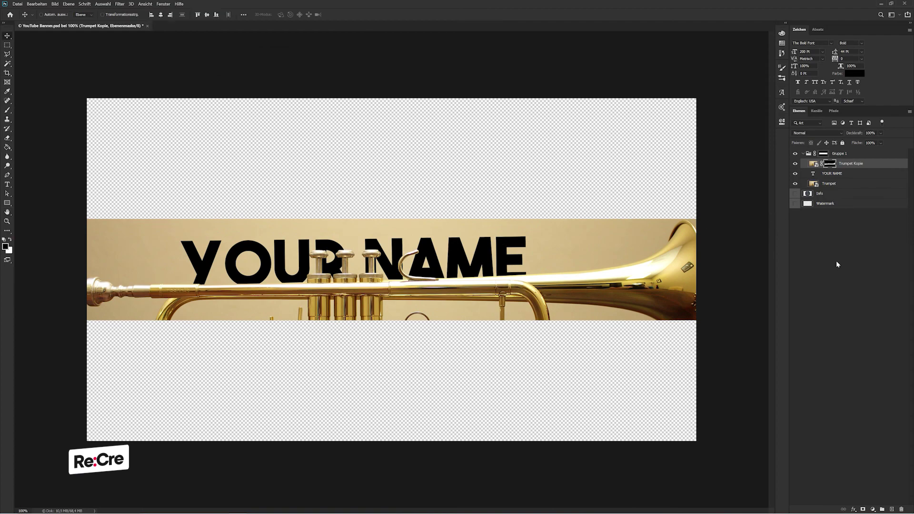
{"action": "left_click", "coordinate": [837, 264]}
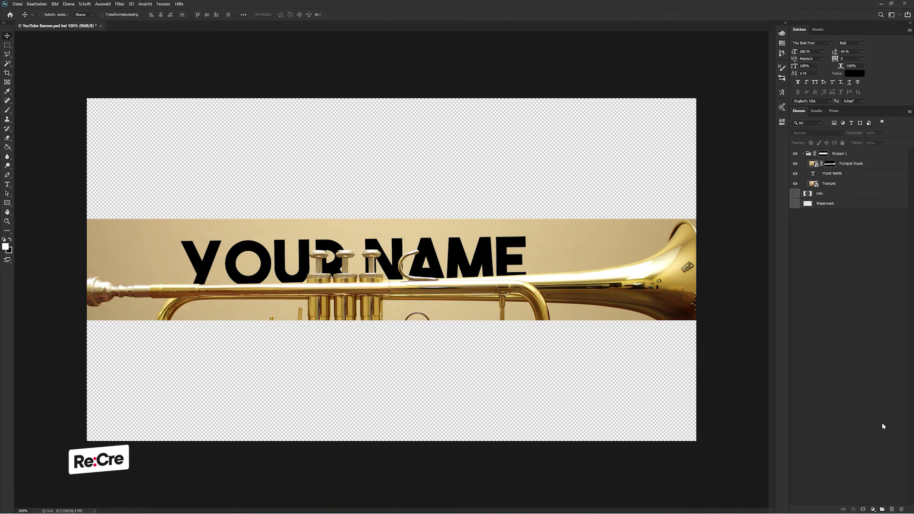
{"action": "left_click", "coordinate": [873, 508]}
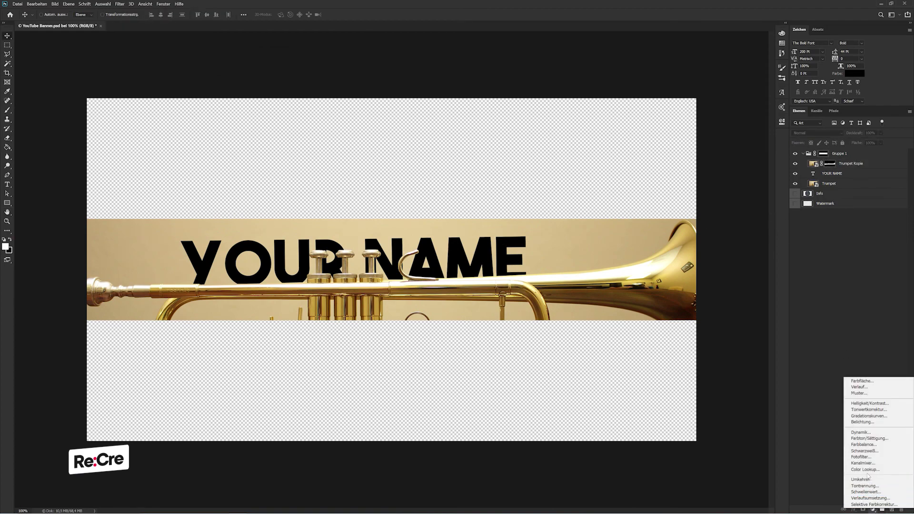
Step: Add a Color Lookup layer and compare Crisp_Warm, DropBlues and filmstock_50 before settling on FallColors
{"action": "left_click", "coordinate": [865, 469]}
{"action": "left_click", "coordinate": [746, 144]}
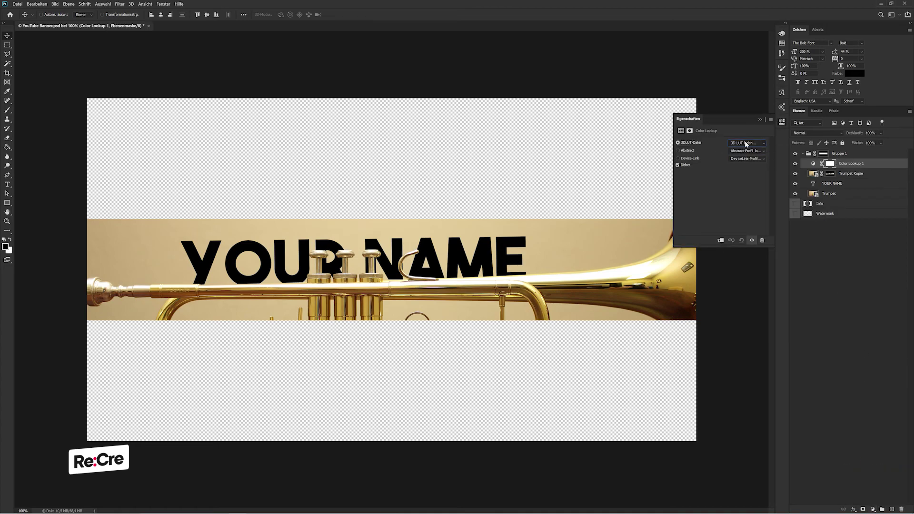
{"action": "key", "text": "Down"}
{"action": "key", "text": "Down"}
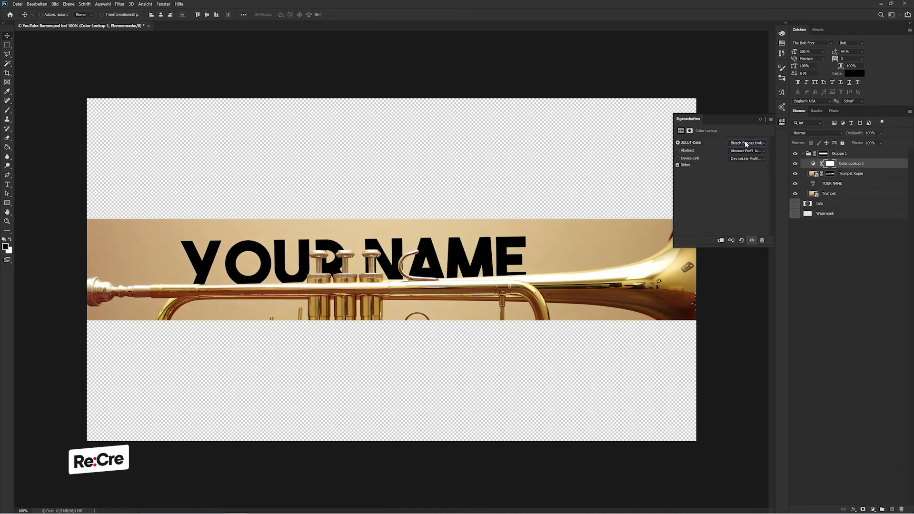
{"action": "key", "text": "Down"}
{"action": "key", "text": "Down"}
{"action": "key", "text": "Down"}
{"action": "key", "text": "Up"}
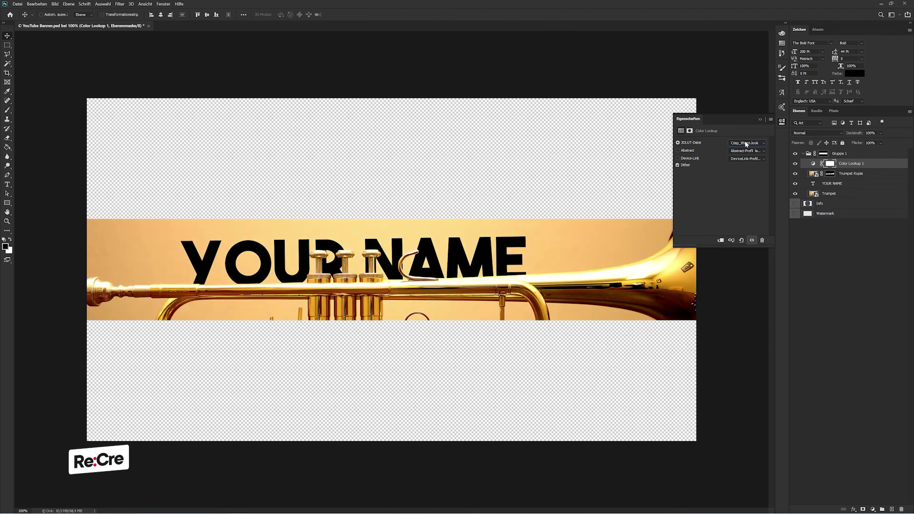
{"action": "key", "text": "Down"}
{"action": "key", "text": "Down"}
{"action": "key", "text": "Down"}
{"action": "key", "text": "Up"}
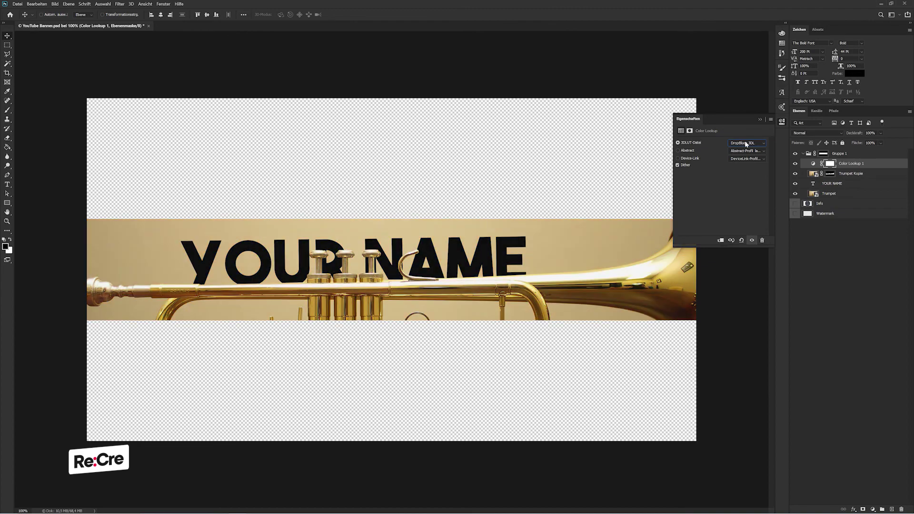
{"action": "key", "text": "Down"}
{"action": "key", "text": "Down"}
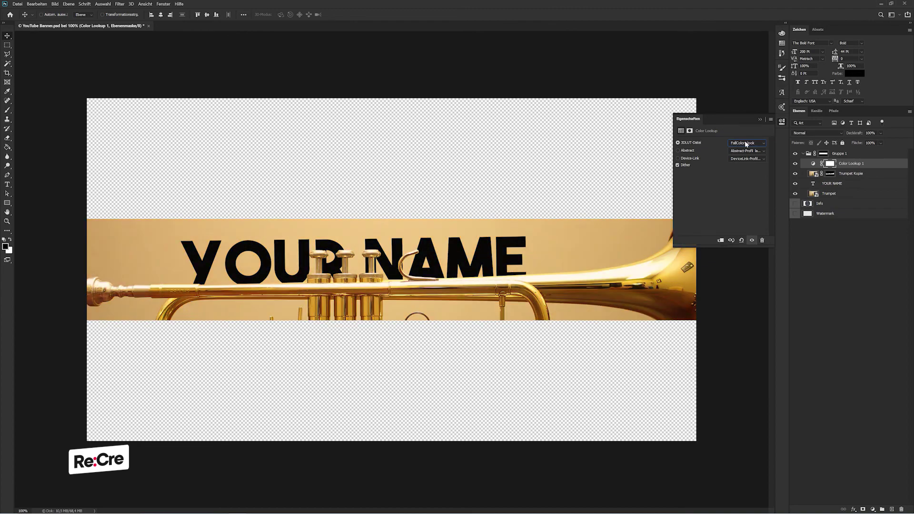
{"action": "key", "text": "Down"}
{"action": "key", "text": "Down"}
{"action": "key", "text": "Up"}
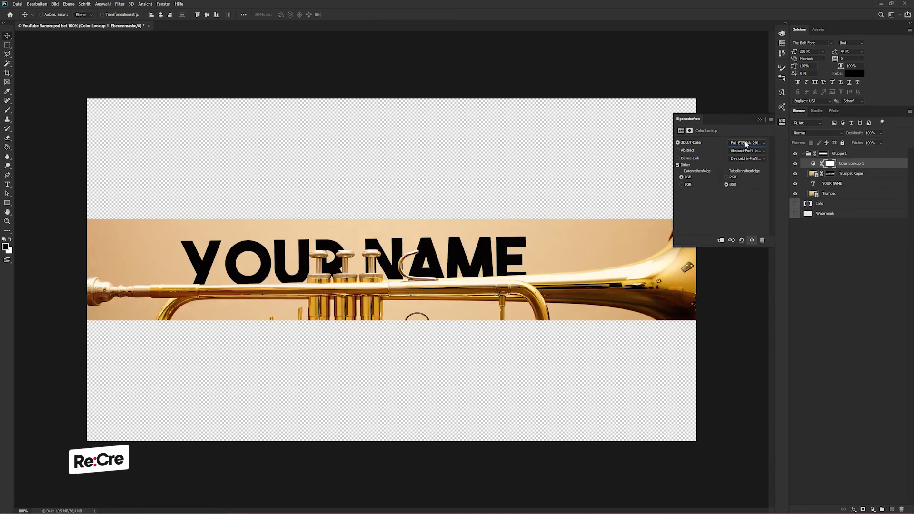
{"action": "key", "text": "Up"}
{"action": "key", "text": "Down"}
{"action": "key", "text": "Up"}
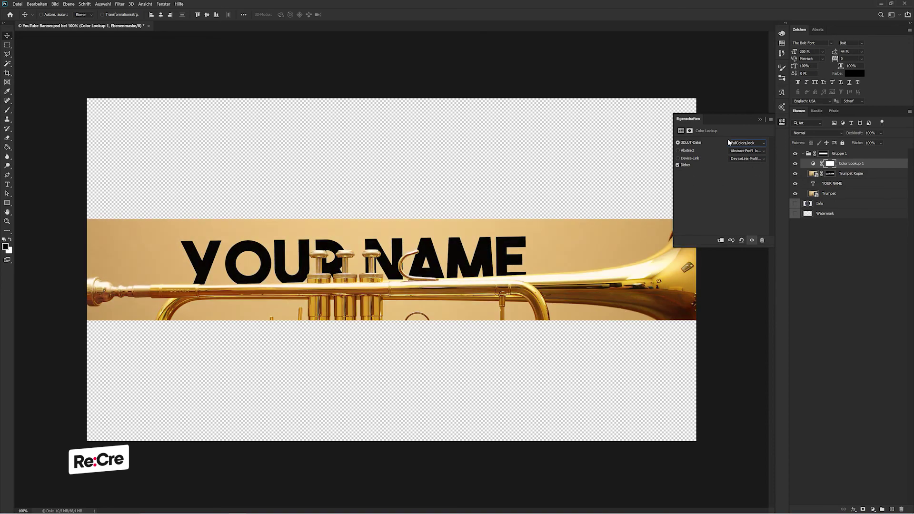
Step: Close the Color Lookup properties, deselect the layer, and bring up the adjustment layer list
{"action": "left_click", "coordinate": [761, 120]}
{"action": "left_click", "coordinate": [864, 322]}
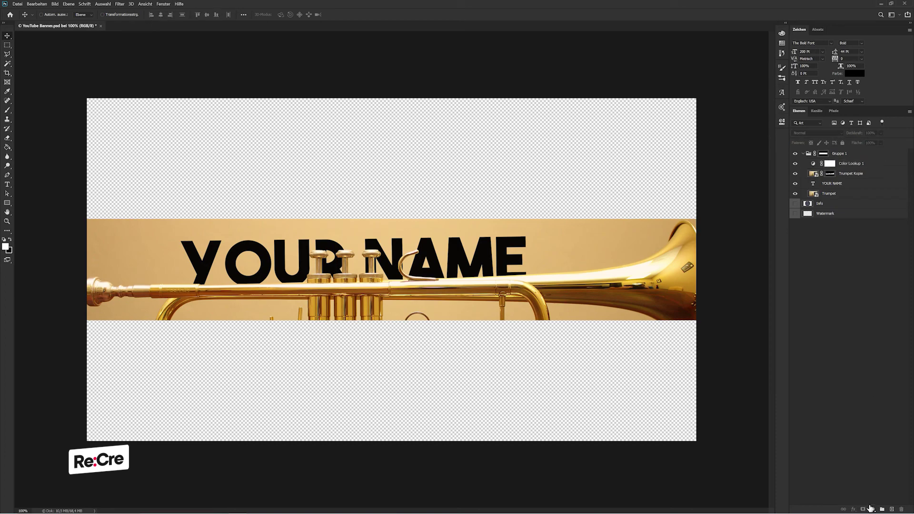
{"action": "left_click", "coordinate": [871, 508]}
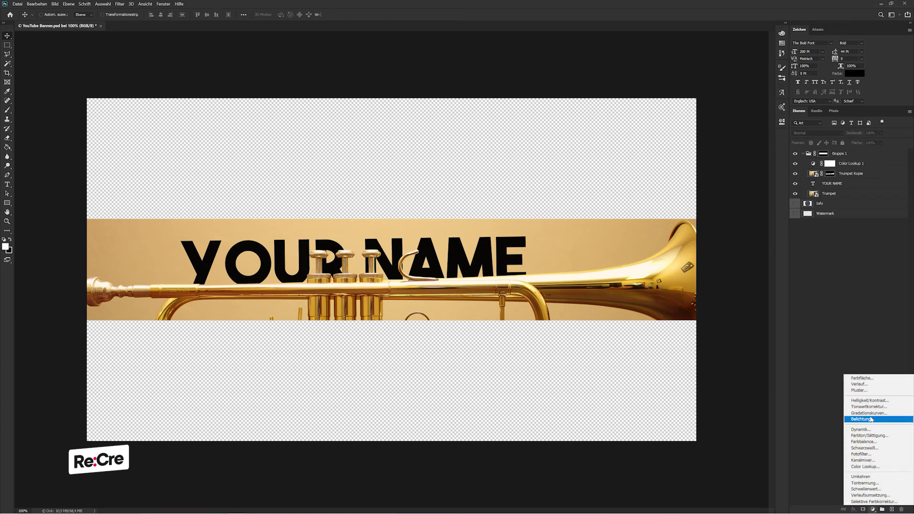
Step: Add a Curves layer that darkens the banner, filling an oval centre area in its mask
{"action": "left_click", "coordinate": [869, 412]}
{"action": "left_click_drag", "start_coordinate": [733, 191], "coordinate": [748, 208]}
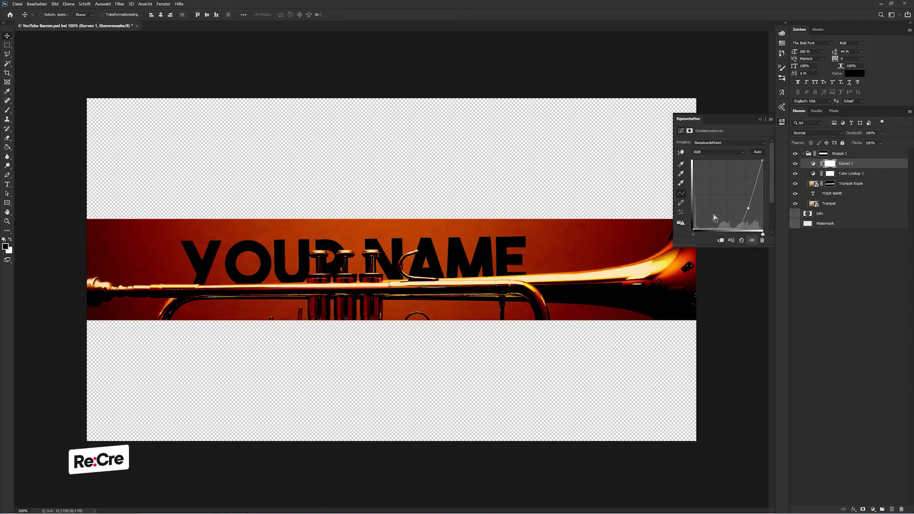
{"action": "key", "text": "m"}
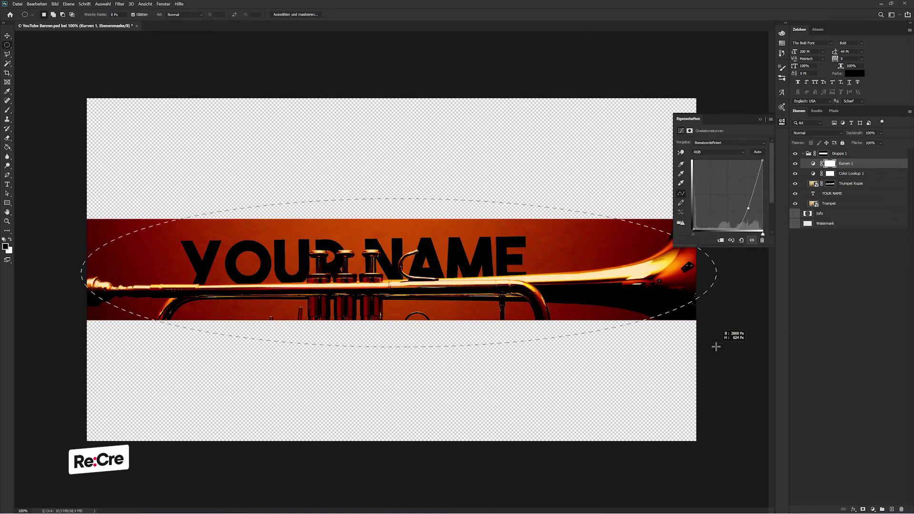
{"action": "left_click_drag", "start_coordinate": [86, 204], "coordinate": [699, 348]}
{"action": "key", "text": "g"}
{"action": "left_click", "coordinate": [434, 286]}
{"action": "key", "text": "ctrl+d"}
Step: Soften the vignette mask with Gaussian Blur and ease the curve into a gentle arc
{"action": "key", "text": "ctrl+alt+f"}
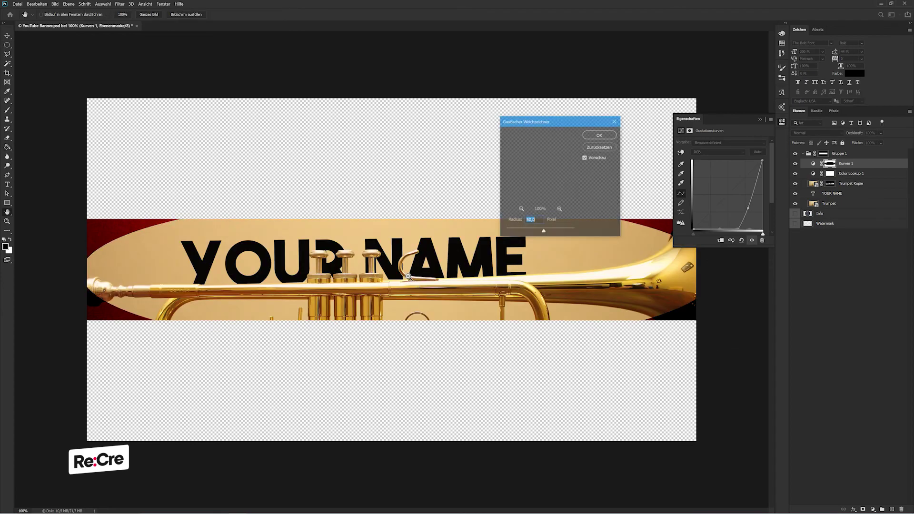
{"action": "type", "text": "00"}
{"action": "key", "text": "Return"}
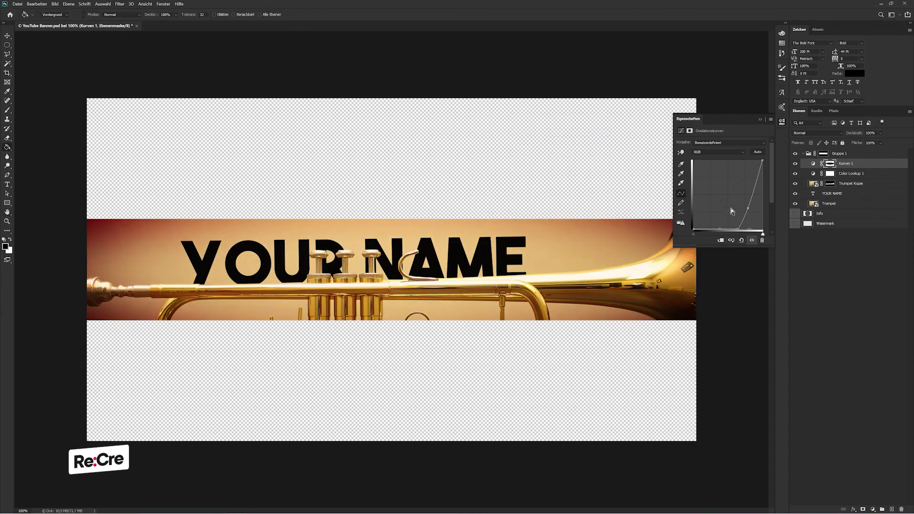
{"action": "left_click_drag", "start_coordinate": [746, 207], "coordinate": [734, 205]}
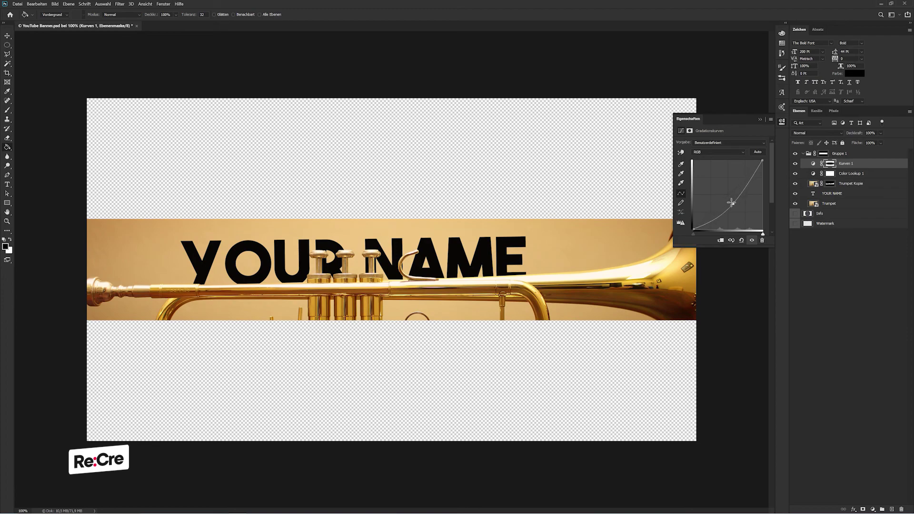
{"action": "left_click", "coordinate": [759, 119]}
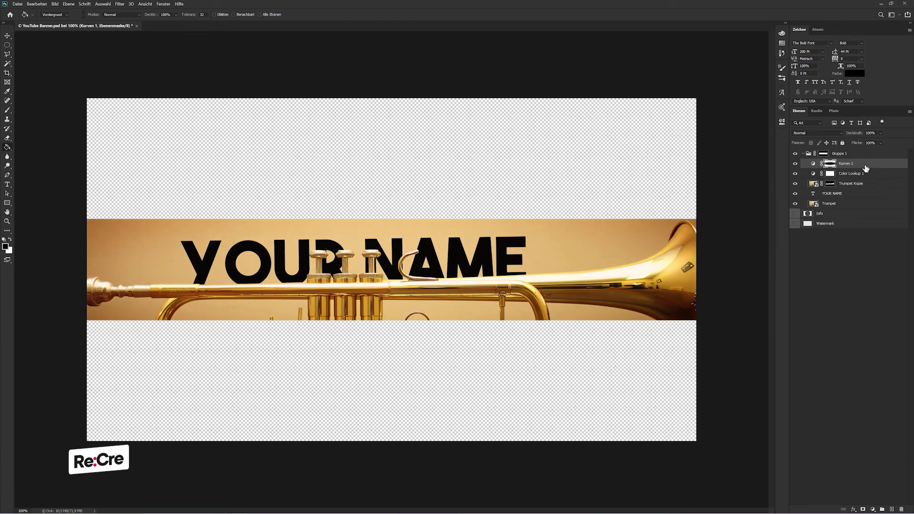
Step: Move Kurven 1 below Trumpet Kopie and back, then select the YOUR NAME layer
{"action": "left_click_drag", "start_coordinate": [870, 166], "coordinate": [866, 188]}
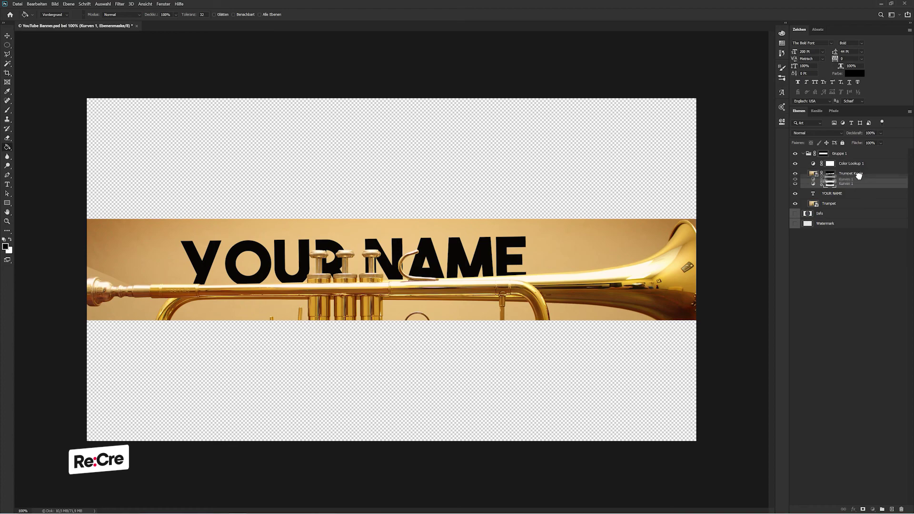
{"action": "left_click_drag", "start_coordinate": [856, 185], "coordinate": [861, 170]}
{"action": "left_click", "coordinate": [820, 271]}
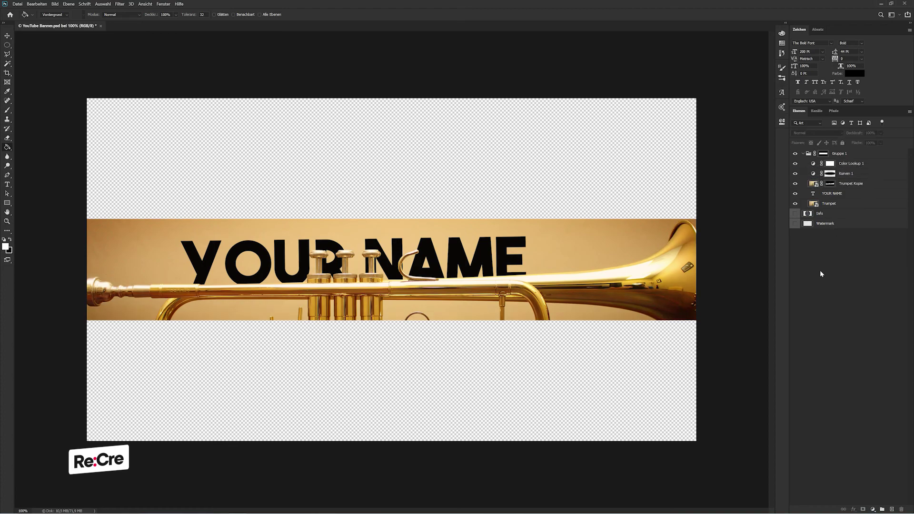
{"action": "left_click", "coordinate": [832, 194]}
{"action": "key", "text": "v"}
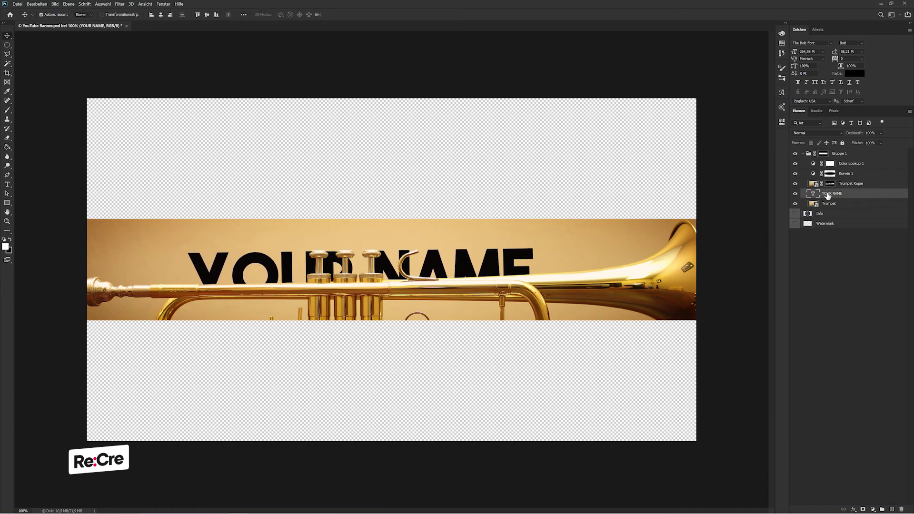
Step: Target Trumpet Kopie's layer mask and zoom in close on the trumpet valves
{"action": "left_click", "coordinate": [830, 184]}
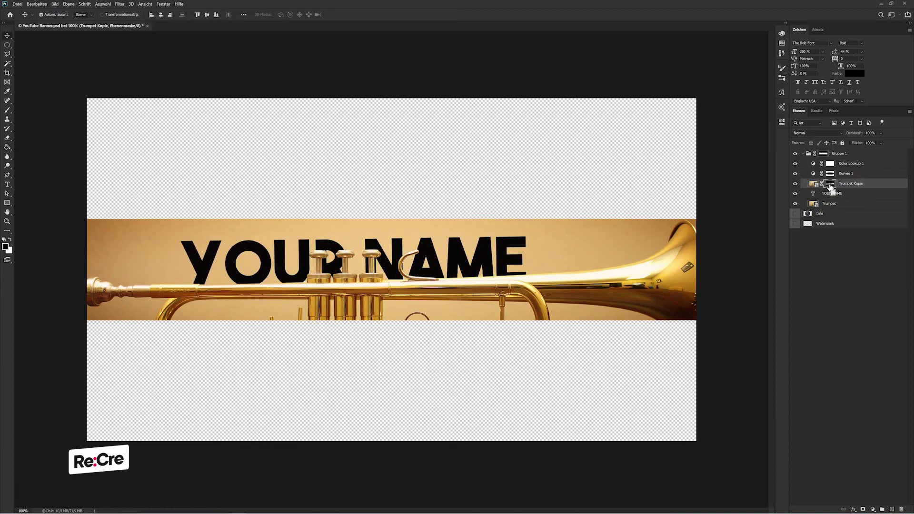
{"action": "key", "text": "ctrl+plus"}
{"action": "key", "text": "ctrl+plus"}
{"action": "left_click_drag", "start_coordinate": [295, 338], "coordinate": [555, 248]}
{"action": "scroll", "coordinate": [473, 275], "scroll_direction": "up", "scroll_amount": 1}
{"action": "key", "text": "l"}
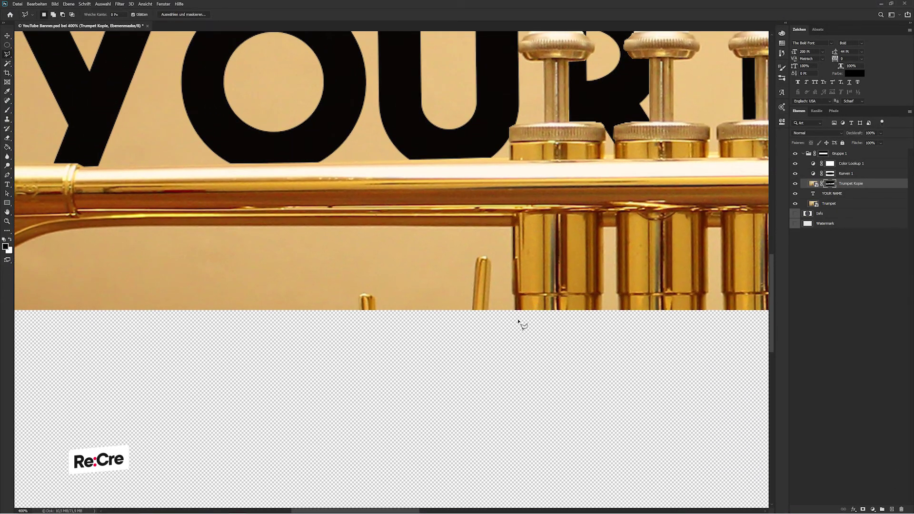
Step: Trace a Polygonal Lasso selection up the valve edge and along the lower tube curve
{"action": "left_click", "coordinate": [514, 295]}
{"action": "left_click", "coordinate": [512, 259]}
{"action": "left_click", "coordinate": [513, 226]}
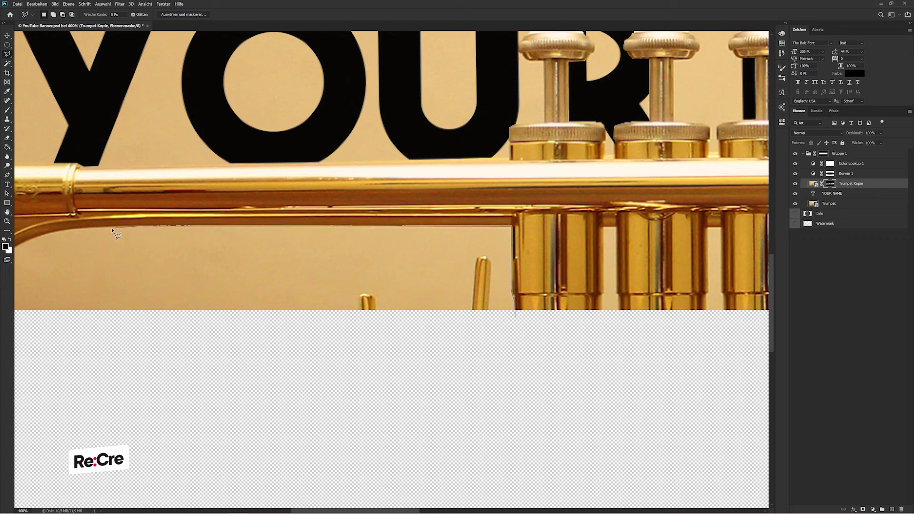
{"action": "left_click", "coordinate": [75, 228]}
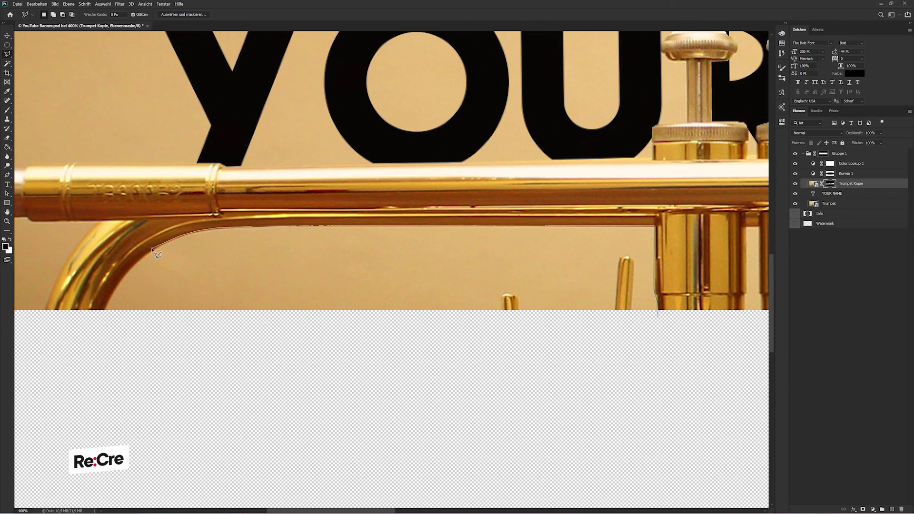
{"action": "left_click", "coordinate": [153, 249]}
{"action": "left_click", "coordinate": [110, 310]}
{"action": "left_click", "coordinate": [382, 314]}
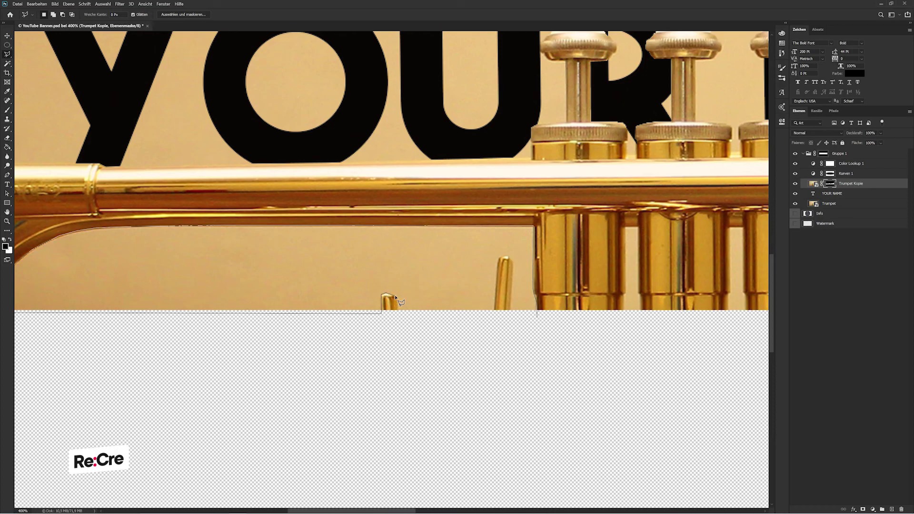
Step: Close the selection around the valve-slide gap and fill it black in the mask
{"action": "left_click", "coordinate": [494, 311]}
{"action": "left_click", "coordinate": [511, 260]}
{"action": "left_click", "coordinate": [511, 313]}
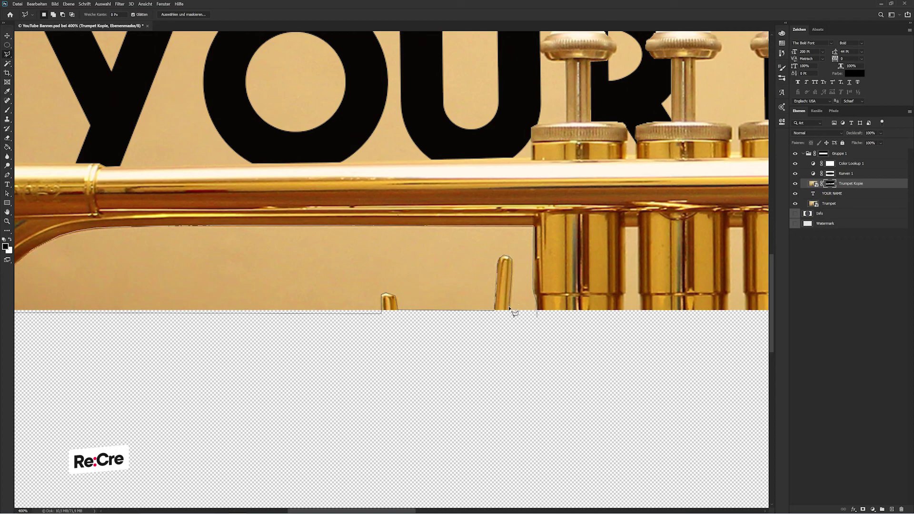
{"action": "double_click", "coordinate": [540, 316]}
{"action": "key", "text": "g"}
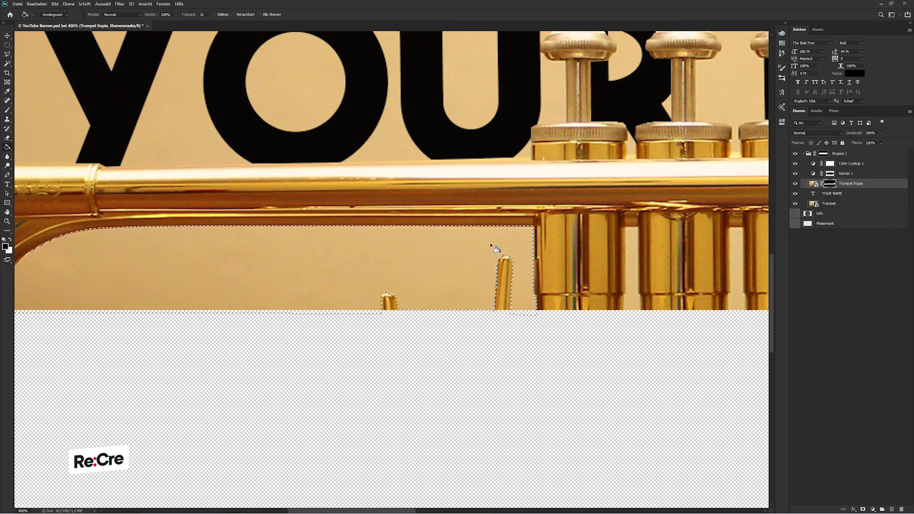
{"action": "left_click", "coordinate": [406, 259]}
{"action": "key", "text": "ctrl+d"}
Step: Nudge the YOUR NAME layer with Shift+Up, then re-target the trumpet copy's mask
{"action": "left_click", "coordinate": [837, 196]}
{"action": "key", "text": "v"}
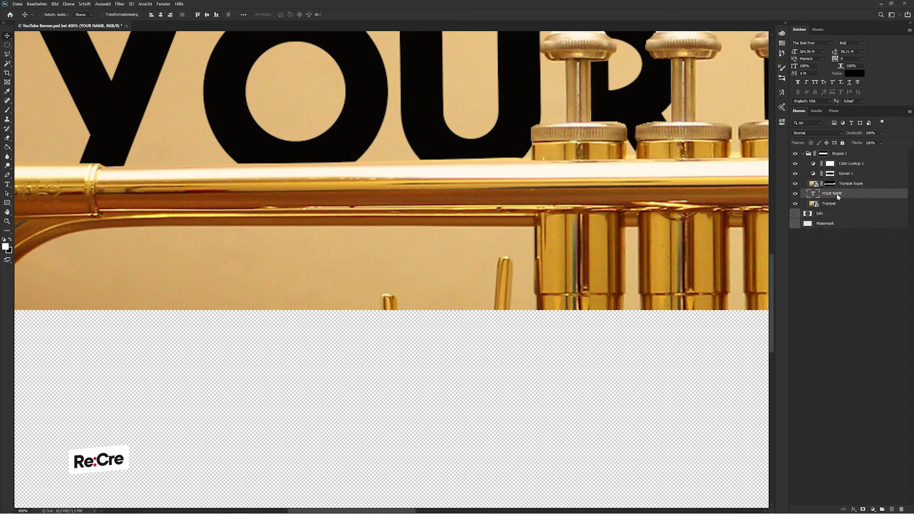
{"action": "key", "text": "shift+Up"}
{"action": "key", "text": "shift+Up"}
{"action": "key", "text": "shift+Up"}
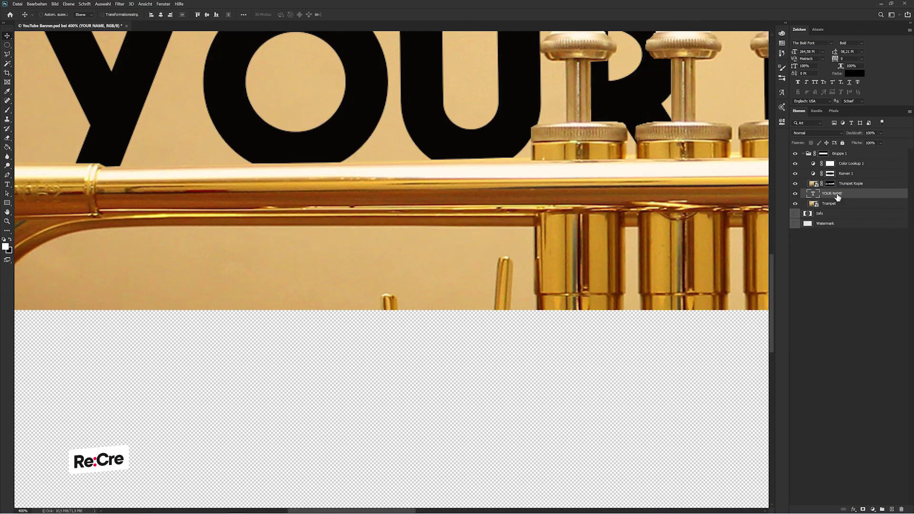
{"action": "left_click_drag", "start_coordinate": [412, 511], "coordinate": [444, 511]}
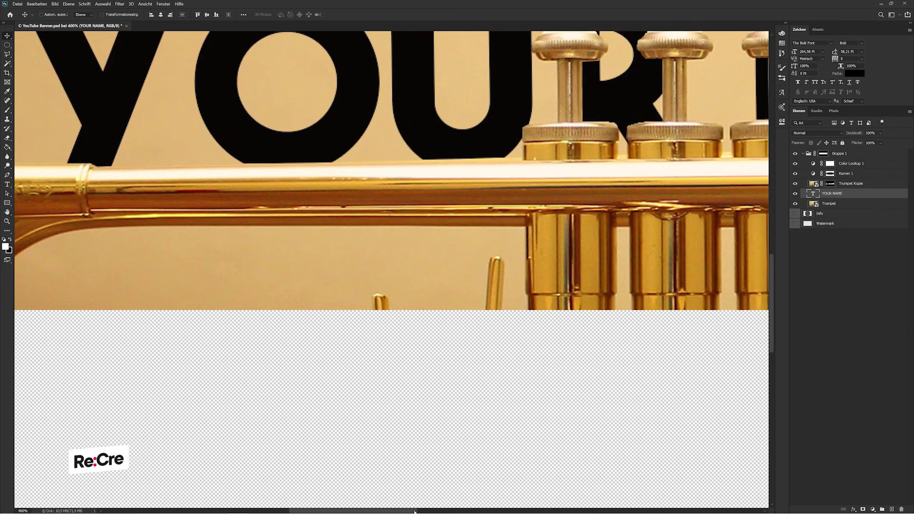
{"action": "left_click", "coordinate": [829, 183]}
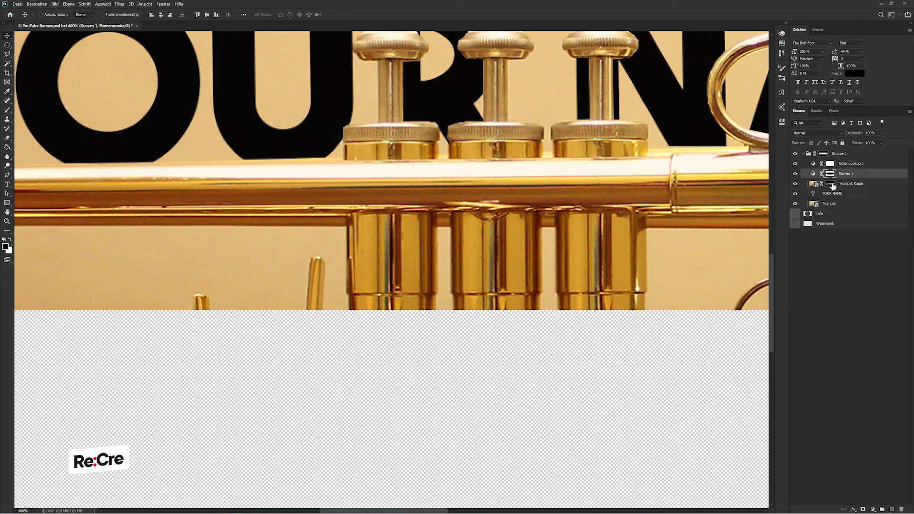
Step: Lasso the background gap right of the valves and fill it in the copy's mask
{"action": "key", "text": "l"}
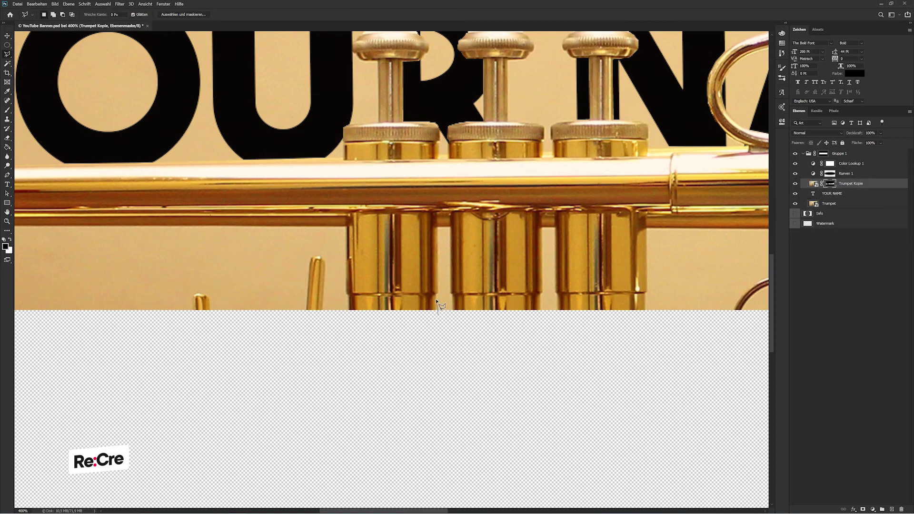
{"action": "left_click_drag", "start_coordinate": [436, 294], "coordinate": [442, 307]}
{"action": "mouse_move", "coordinate": [437, 293]}
{"action": "left_mouse_down"}
{"action": "mouse_move", "coordinate": [438, 229]}
{"action": "mouse_move", "coordinate": [456, 314]}
{"action": "mouse_move", "coordinate": [532, 312]}
{"action": "mouse_move", "coordinate": [555, 227]}
{"action": "mouse_move", "coordinate": [556, 312]}
{"action": "mouse_move", "coordinate": [646, 312]}
{"action": "mouse_move", "coordinate": [647, 227]}
{"action": "mouse_move", "coordinate": [716, 231]}
{"action": "mouse_move", "coordinate": [326, 231]}
{"action": "mouse_move", "coordinate": [540, 233]}
{"action": "mouse_move", "coordinate": [543, 316]}
{"action": "mouse_move", "coordinate": [556, 313]}
{"action": "mouse_move", "coordinate": [565, 240]}
{"action": "mouse_move", "coordinate": [656, 236]}
{"action": "mouse_move", "coordinate": [687, 317]}
{"action": "mouse_move", "coordinate": [326, 384]}
{"action": "mouse_move", "coordinate": [108, 356]}
{"action": "mouse_move", "coordinate": [5, 360]}
{"action": "mouse_move", "coordinate": [196, 336]}
{"action": "mouse_move", "coordinate": [205, 312]}
{"action": "left_mouse_up"}
{"action": "key", "text": "g"}
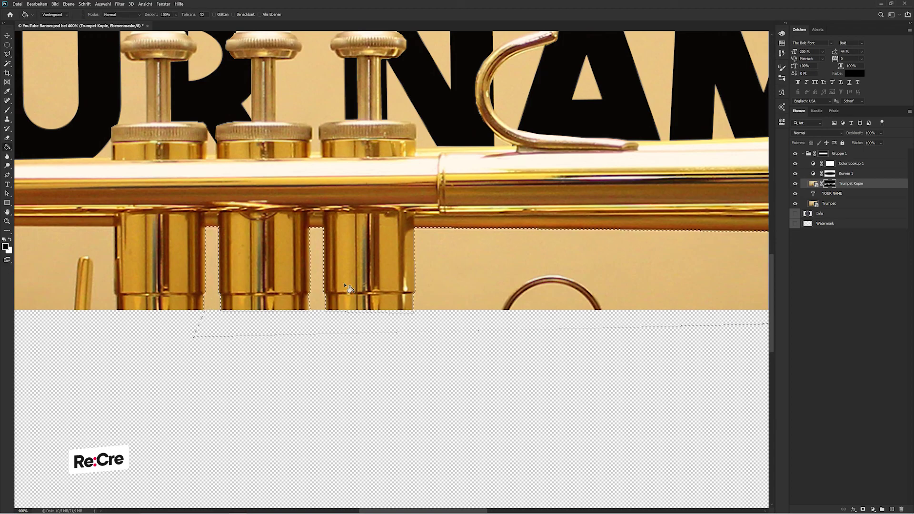
{"action": "left_click_drag", "start_coordinate": [400, 510], "coordinate": [495, 511]}
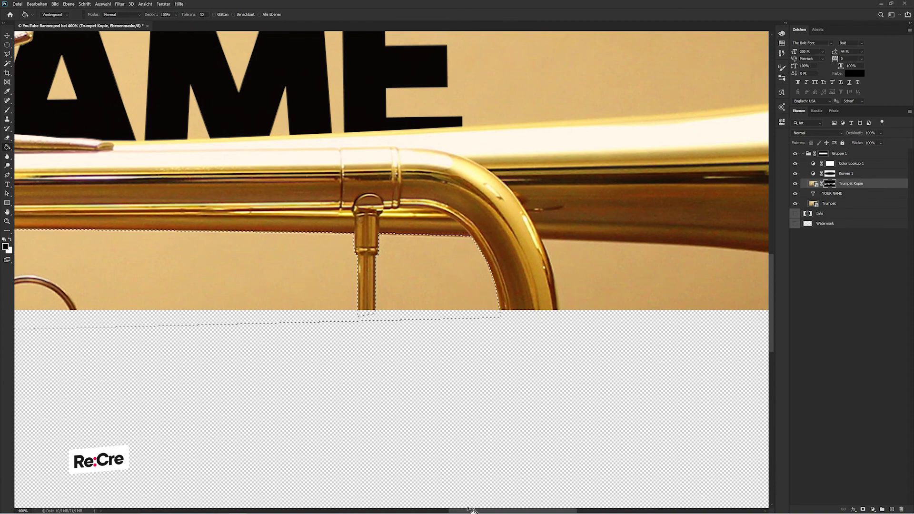
{"action": "scroll", "coordinate": [479, 464], "scroll_direction": "right", "scroll_amount": 5}
{"action": "scroll", "coordinate": [523, 462], "scroll_direction": "right", "scroll_amount": 5}
Step: Lasso the gap under the trumpet bell, fill it in the mask, and view at 100%
{"action": "key", "text": "l"}
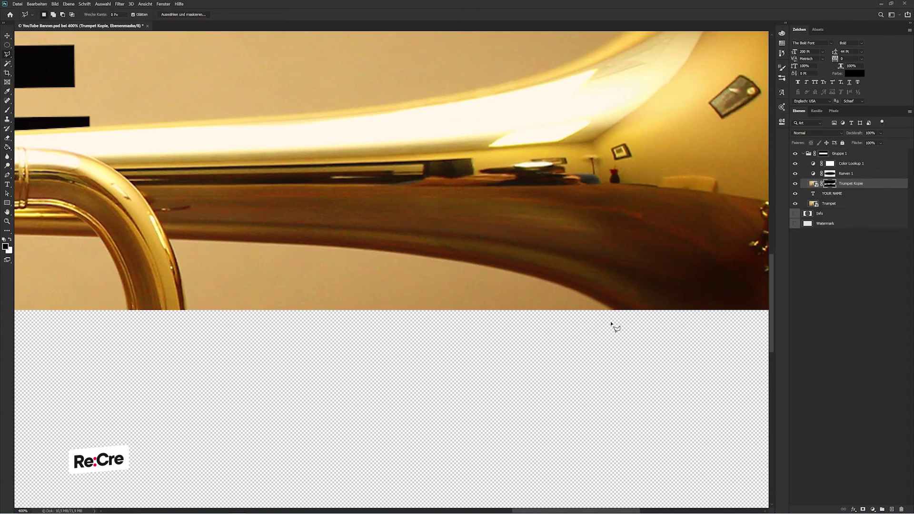
{"action": "mouse_move", "coordinate": [604, 303]}
{"action": "left_mouse_down"}
{"action": "mouse_move", "coordinate": [472, 261]}
{"action": "mouse_move", "coordinate": [291, 244]}
{"action": "mouse_move", "coordinate": [169, 238]}
{"action": "mouse_move", "coordinate": [178, 264]}
{"action": "left_mouse_up"}
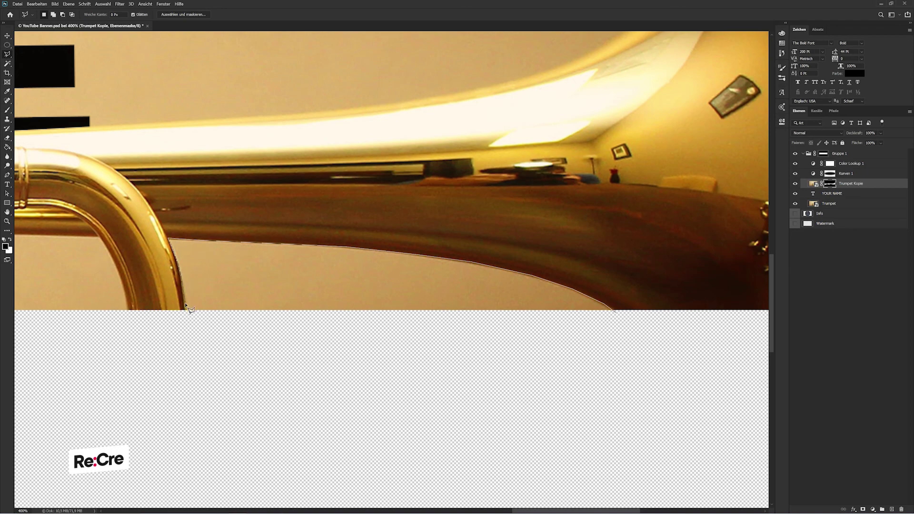
{"action": "mouse_move", "coordinate": [186, 305]}
{"action": "left_mouse_down"}
{"action": "mouse_move", "coordinate": [300, 328]}
{"action": "mouse_move", "coordinate": [627, 331]}
{"action": "mouse_move", "coordinate": [617, 317]}
{"action": "left_mouse_up"}
{"action": "key", "text": "g"}
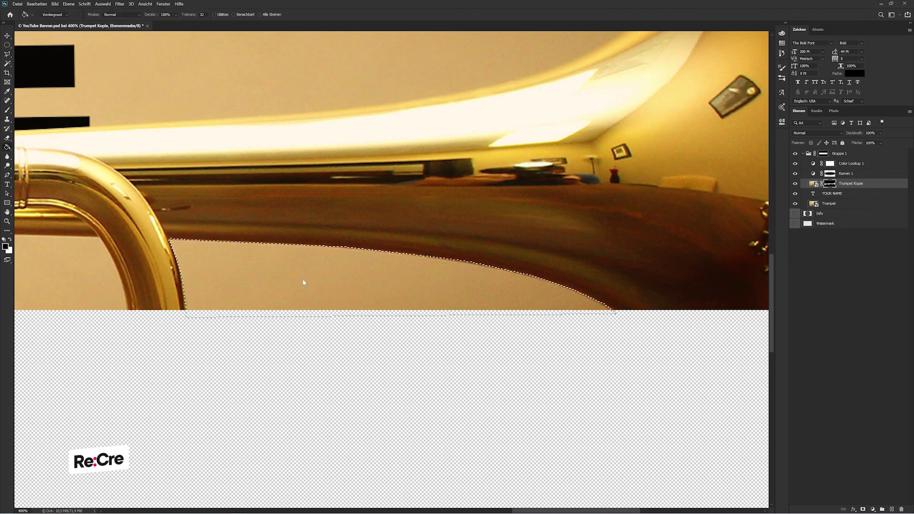
{"action": "key", "text": "ctrl+d"}
{"action": "key", "text": "ctrl+1"}
Step: Group the Color Lookup 1 and Kurven 1 layers together
{"action": "key", "text": "v"}
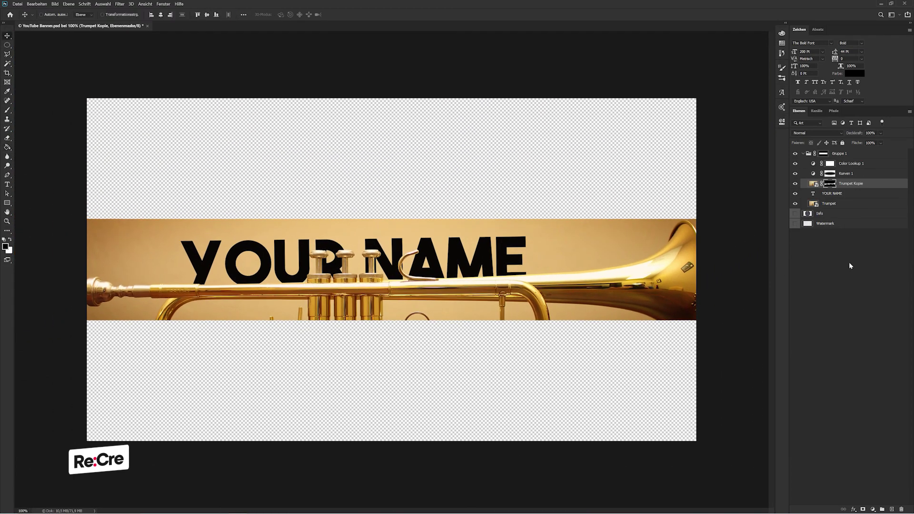
{"action": "left_click", "coordinate": [814, 184]}
{"action": "left_click", "coordinate": [850, 163]}
{"action": "left_click", "coordinate": [845, 173], "text": "shift"}
{"action": "key", "text": "ctrl+g"}
Step: Move the group to the top, name it CC, and mask it to Gruppe 1's banner strip
{"action": "left_click_drag", "start_coordinate": [838, 165], "coordinate": [833, 151]}
{"action": "double_click", "coordinate": [823, 153]}
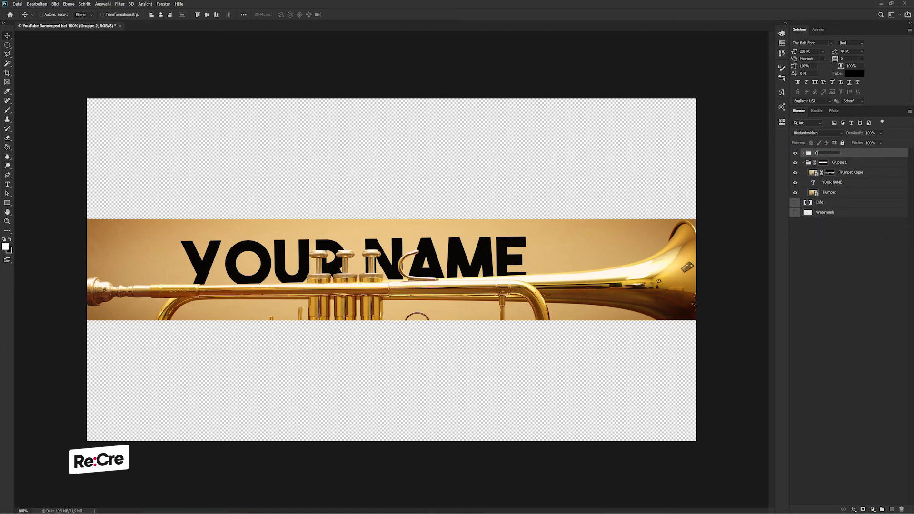
{"action": "type", "text": "C"}
{"action": "key", "text": "Return"}
{"action": "left_click", "coordinate": [823, 163], "text": "ctrl"}
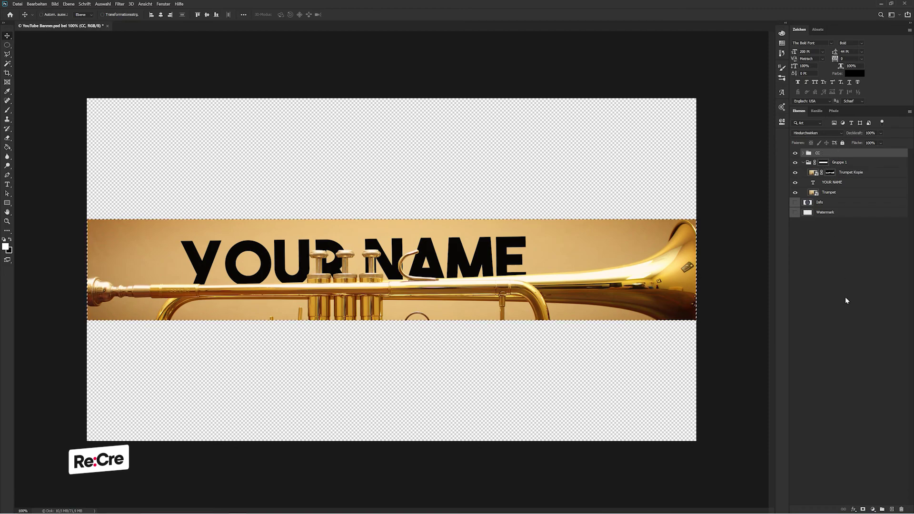
{"action": "left_click", "coordinate": [862, 509]}
Step: Duplicate the Trumpet layer as Trumpet Kopie 2 and move it to the stack's bottom
{"action": "left_click", "coordinate": [836, 193]}
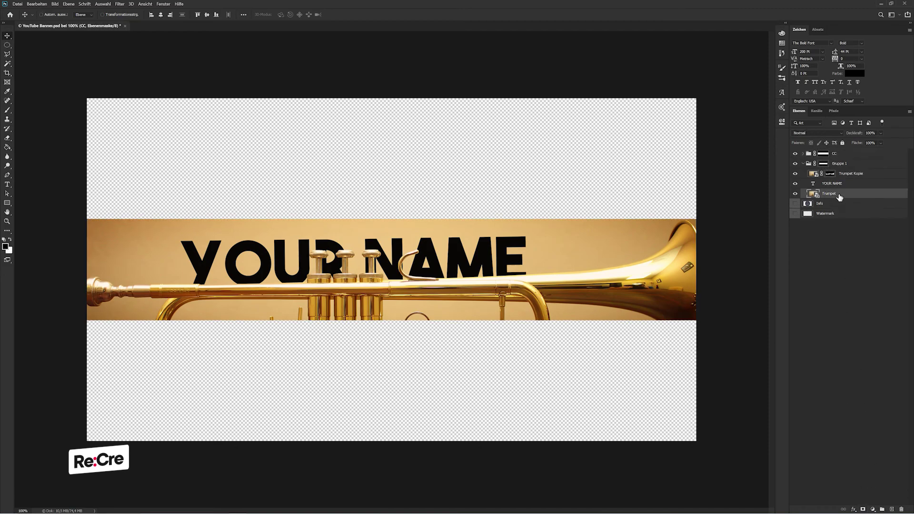
{"action": "key", "text": "ctrl+j"}
{"action": "left_click_drag", "start_coordinate": [836, 195], "coordinate": [838, 229]}
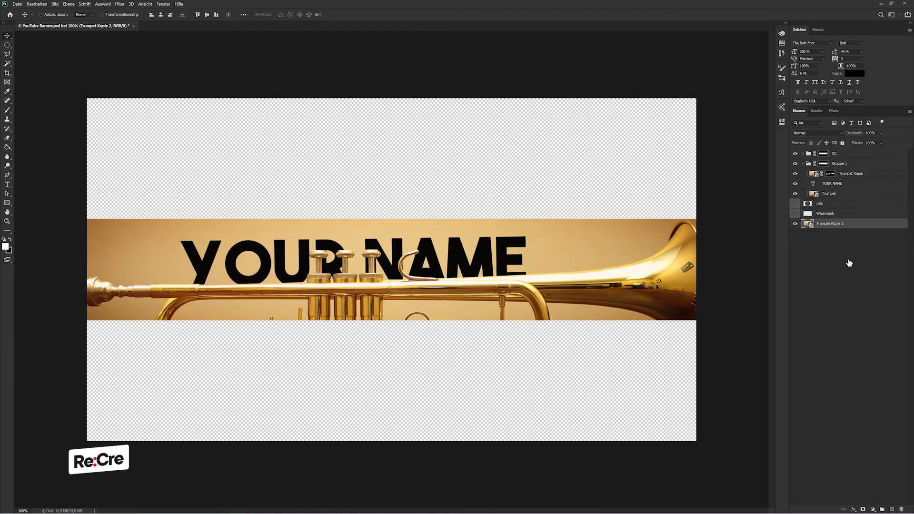
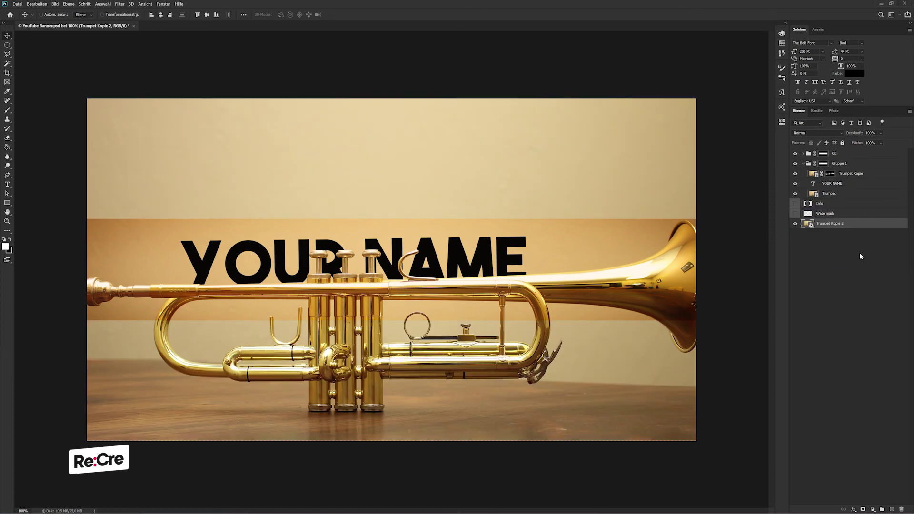
Step: Move Trumpet Kopie and YOUR NAME out of Gruppe 1, and drop Trumpet Kopie into the CC group
{"action": "left_click", "coordinate": [860, 254]}
{"action": "left_click", "coordinate": [840, 164]}
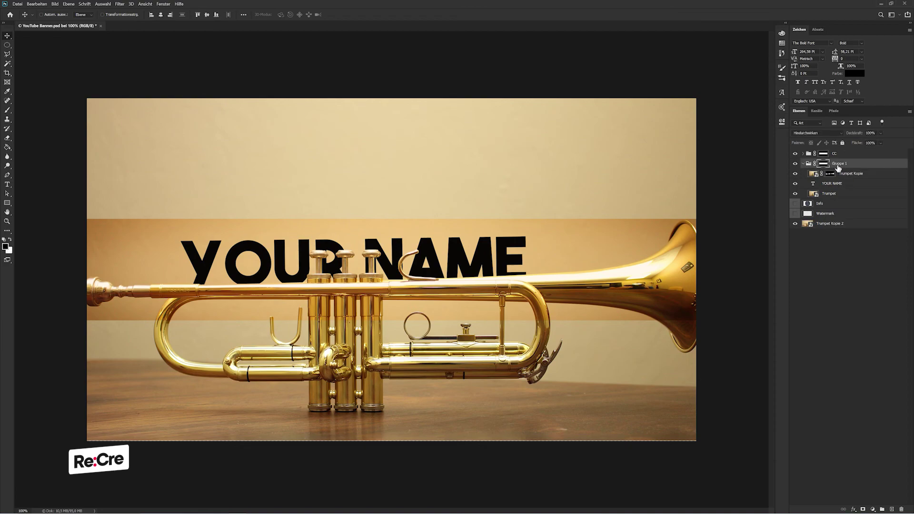
{"action": "left_click_drag", "start_coordinate": [842, 175], "coordinate": [840, 162]}
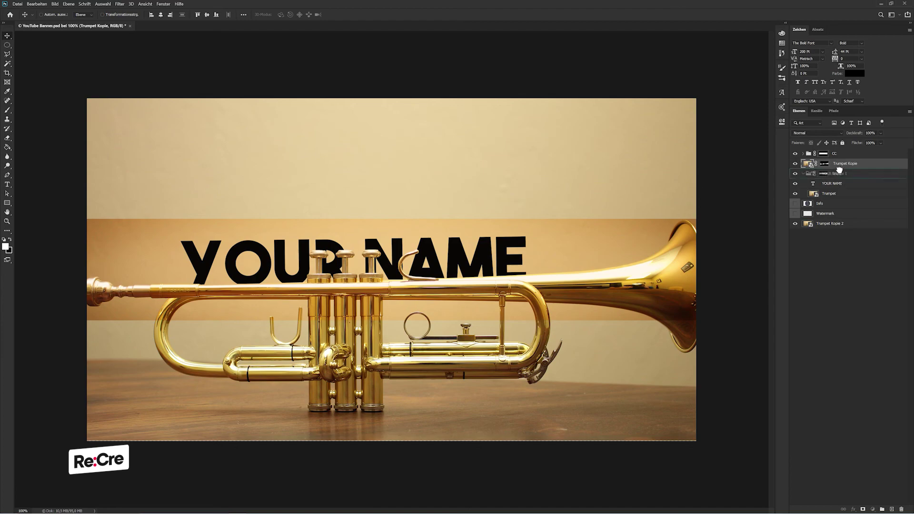
{"action": "left_click_drag", "start_coordinate": [841, 183], "coordinate": [840, 169]}
{"action": "left_click", "coordinate": [810, 155]}
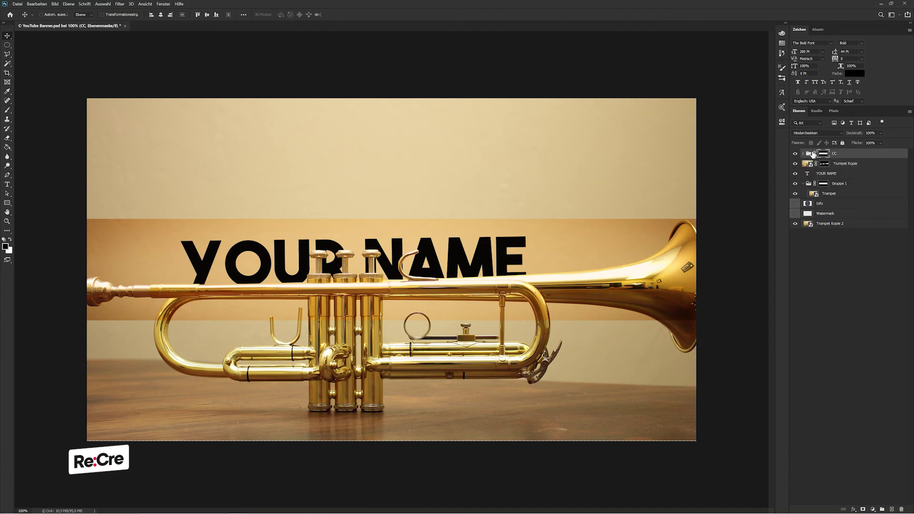
{"action": "left_click", "coordinate": [803, 153]}
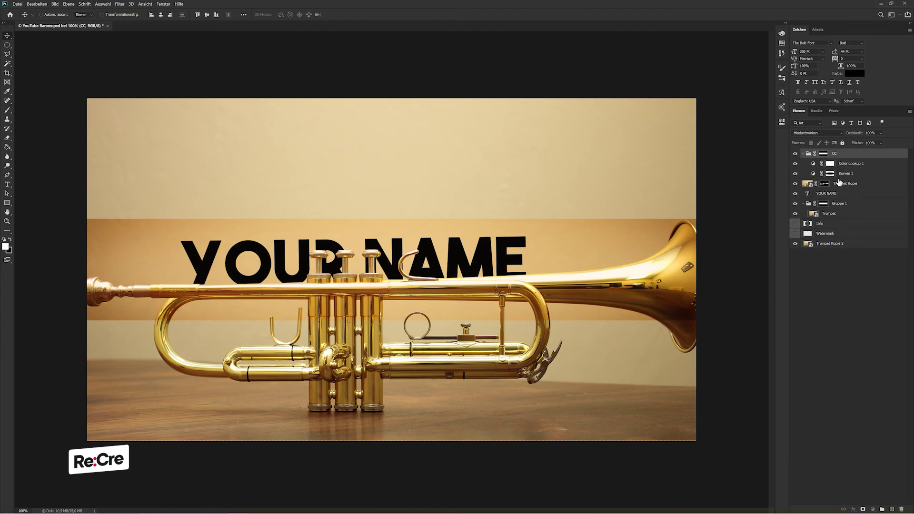
{"action": "left_click_drag", "start_coordinate": [843, 183], "coordinate": [840, 179]}
Step: Label the CC group blue, and rename Trumpet Kopie to Overlay with a red label
{"action": "right_click", "coordinate": [829, 155]}
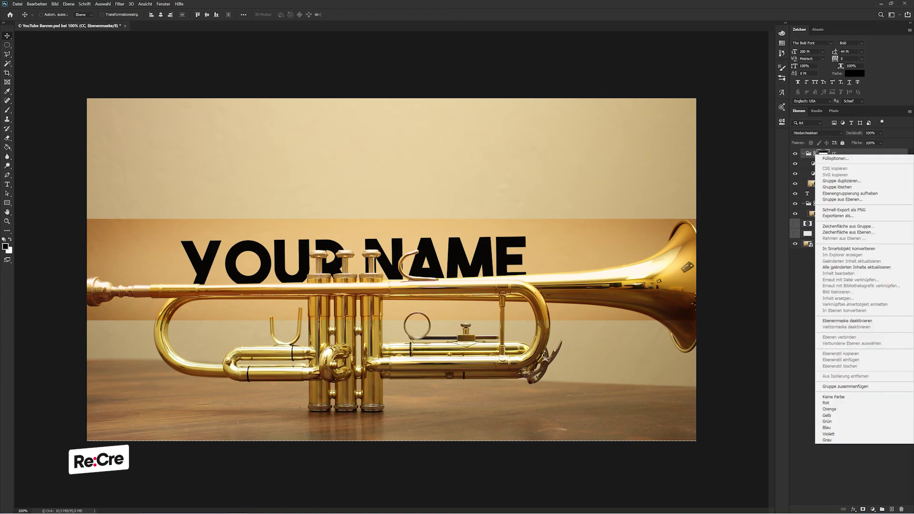
{"action": "left_click", "coordinate": [828, 428]}
{"action": "double_click", "coordinate": [850, 184]}
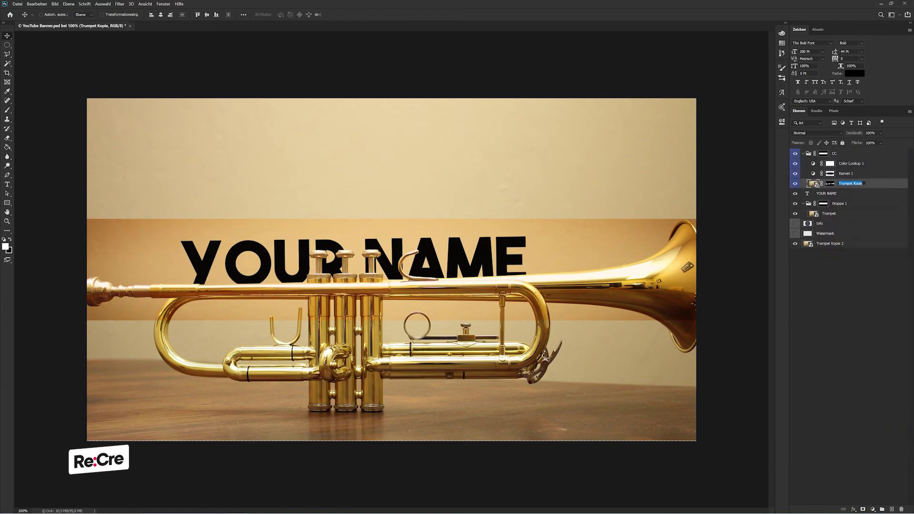
{"action": "type", "text": "y"}
{"action": "key", "text": "Return"}
{"action": "right_click", "coordinate": [811, 184]}
{"action": "left_click", "coordinate": [847, 429]}
Step: Rename Color Lookup 1 to CC 1 and Kurven 1 to CC 2, then reselect the CC group
{"action": "double_click", "coordinate": [850, 164]}
{"action": "type", "text": "1"}
{"action": "key", "text": "Tab"}
{"action": "type", "text": "CC 2"}
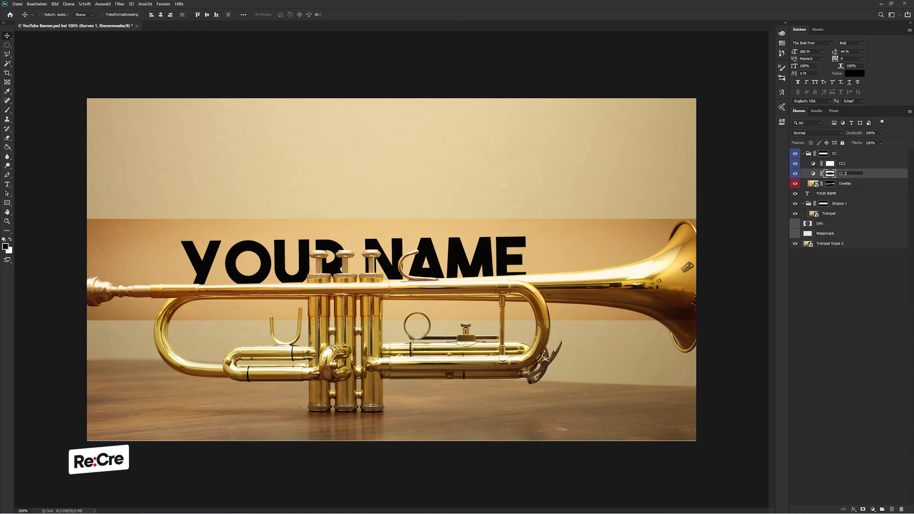
{"action": "key", "text": "shift+Tab"}
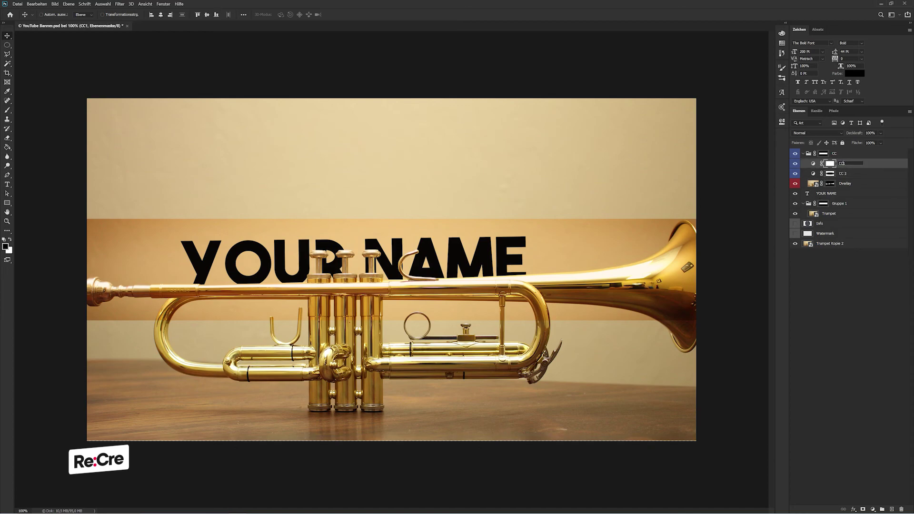
{"action": "left_click_drag", "start_coordinate": [802, 156], "coordinate": [829, 170]}
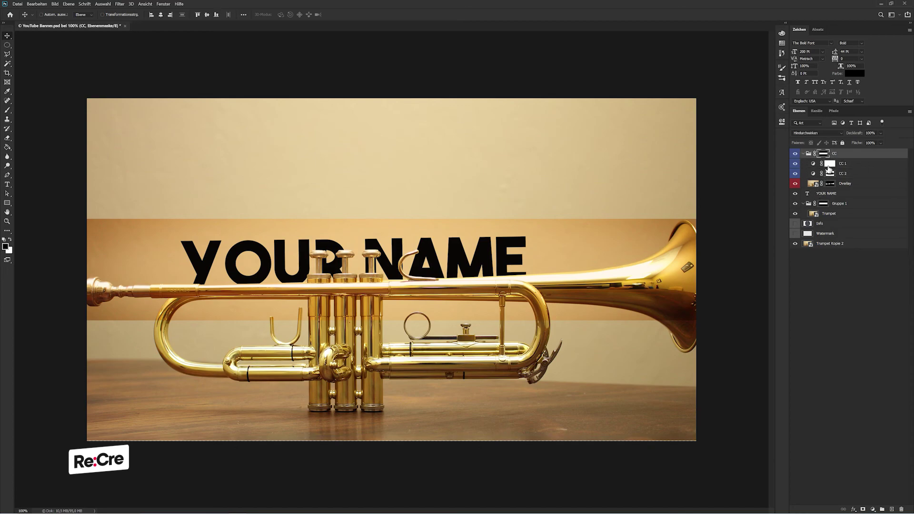
{"action": "left_click", "coordinate": [806, 153]}
{"action": "double_click", "coordinate": [806, 154]}
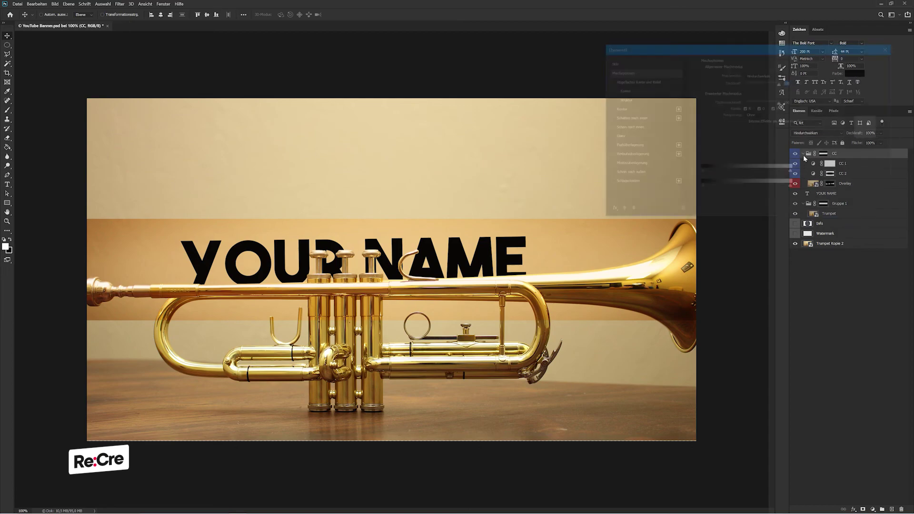
{"action": "key", "text": "Escape"}
Step: Group the YOUR NAME text into a new group named Text, and name the layer Your Name
{"action": "left_click", "coordinate": [803, 153]}
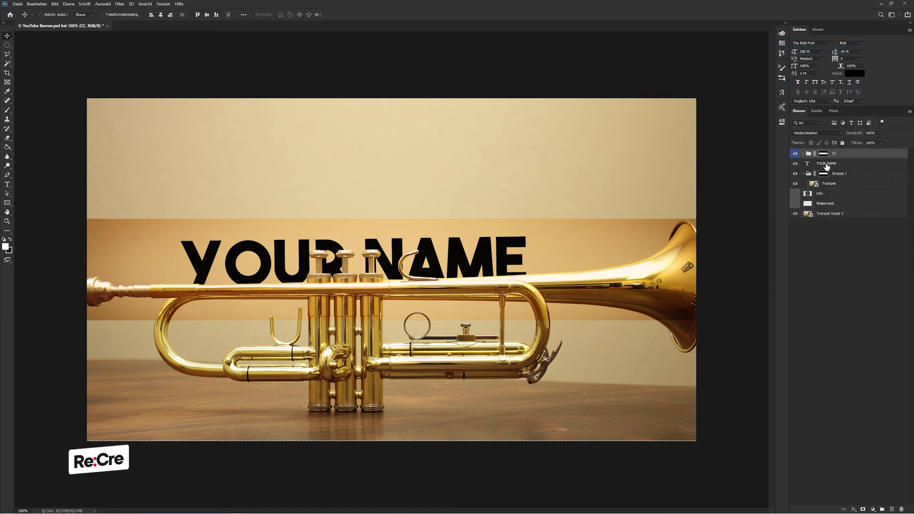
{"action": "left_click", "coordinate": [826, 163]}
{"action": "key", "text": "ctrl+g"}
{"action": "type", "text": "Tex"}
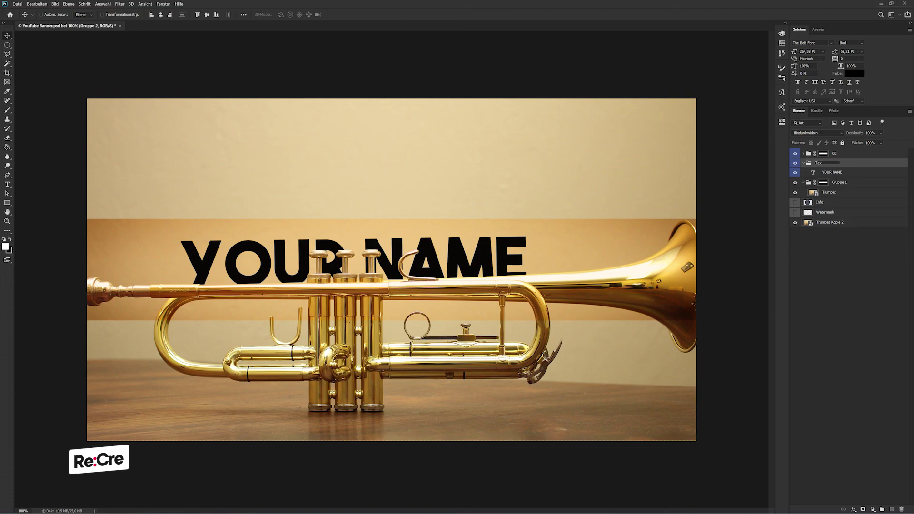
{"action": "type", "text": "t"}
{"action": "key", "text": "Return"}
{"action": "double_click", "coordinate": [840, 174]}
{"action": "type", "text": "Your Name"}
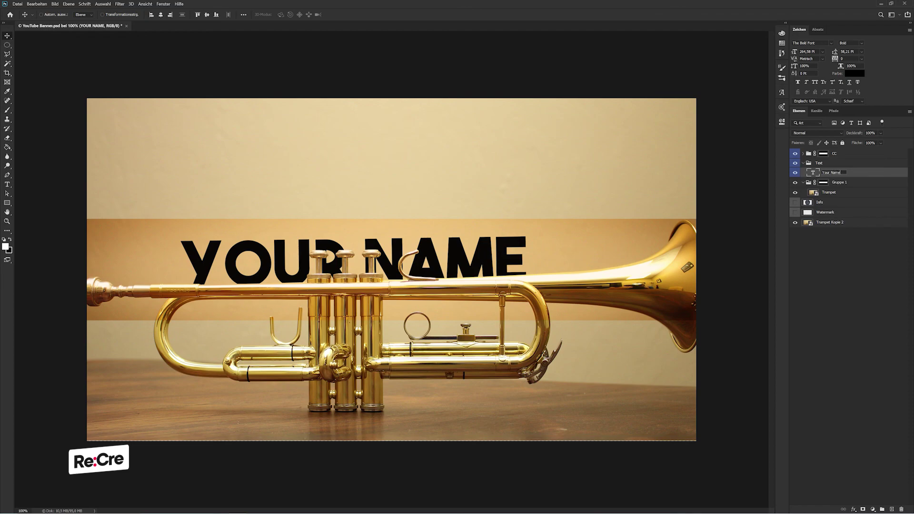
{"action": "key", "text": "Return"}
Step: Give the Text group a green label and rename Gruppe 1 to Banner
{"action": "left_click", "coordinate": [833, 163]}
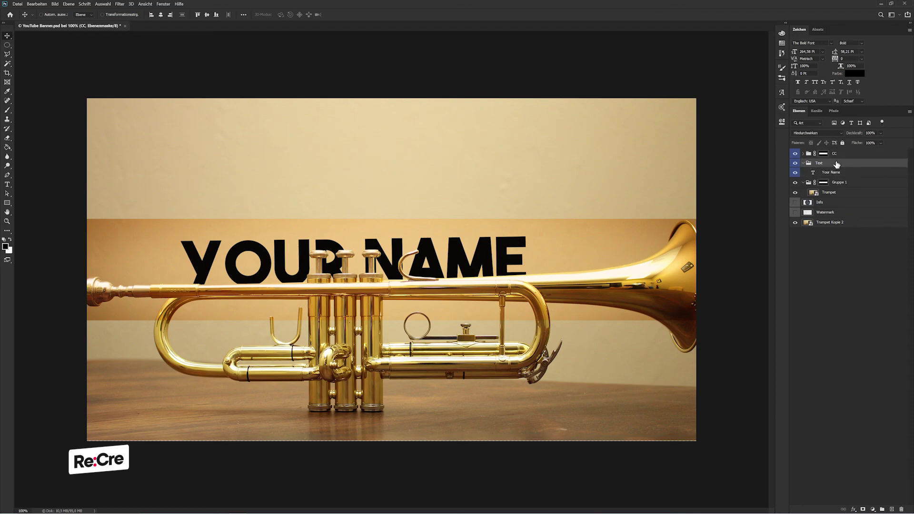
{"action": "right_click", "coordinate": [815, 163]}
{"action": "left_click", "coordinate": [827, 429]}
{"action": "left_click", "coordinate": [803, 163]}
{"action": "double_click", "coordinate": [839, 172]}
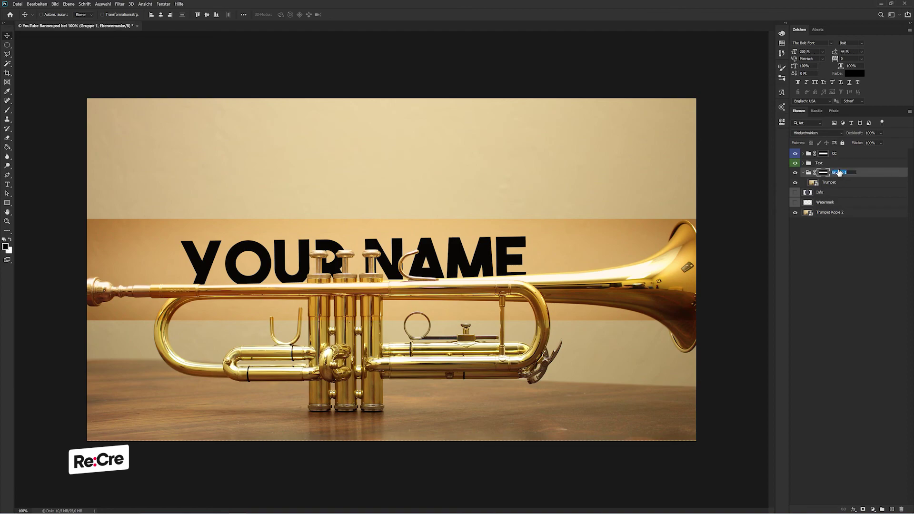
{"action": "type", "text": "Banner"}
{"action": "key", "text": "Return"}
Step: Rename the Trumpet layer Image, and group Trumpet Kopie 2 into BG with its photo named Image
{"action": "double_click", "coordinate": [828, 183]}
{"action": "type", "text": "Image"}
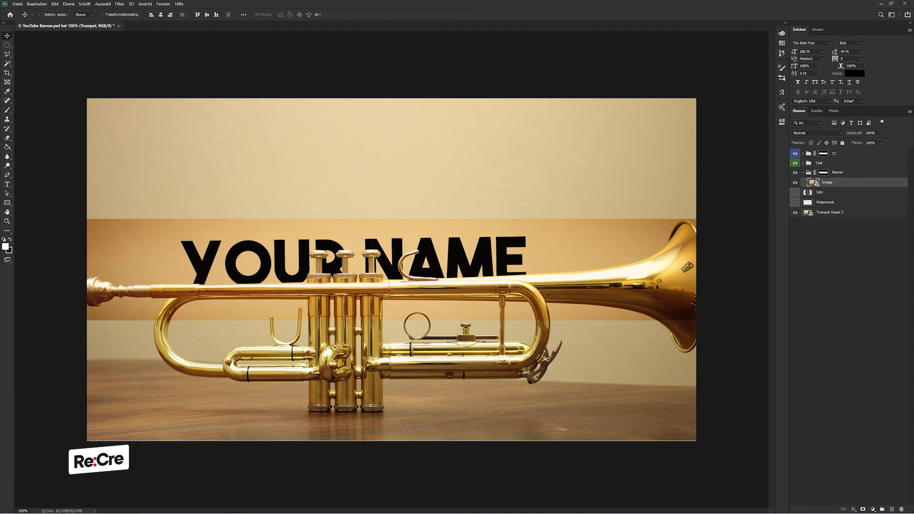
{"action": "key", "text": "Return"}
{"action": "left_click", "coordinate": [833, 217]}
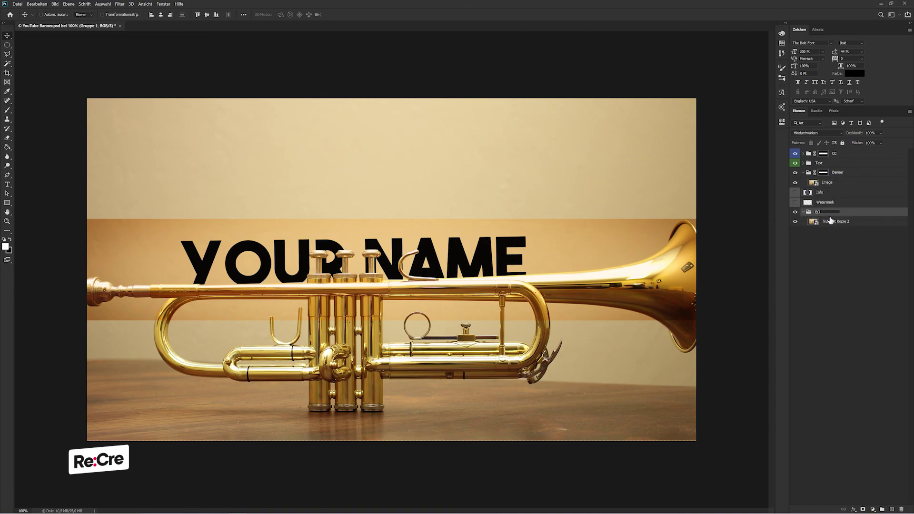
{"action": "key", "text": "ctrl+g"}
{"action": "double_click", "coordinate": [831, 220]}
{"action": "type", "text": "Image"}
{"action": "key", "text": "Return"}
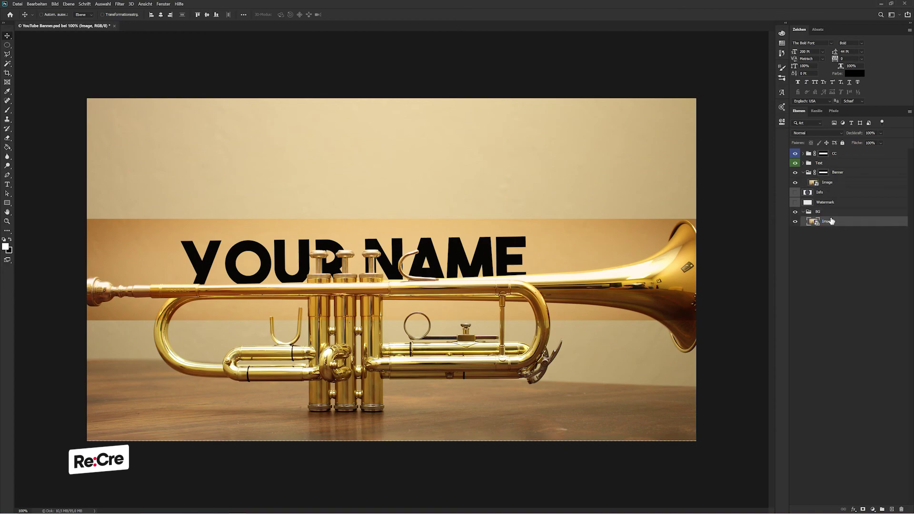
{"action": "left_click", "coordinate": [804, 213]}
{"action": "left_click", "coordinate": [803, 211]}
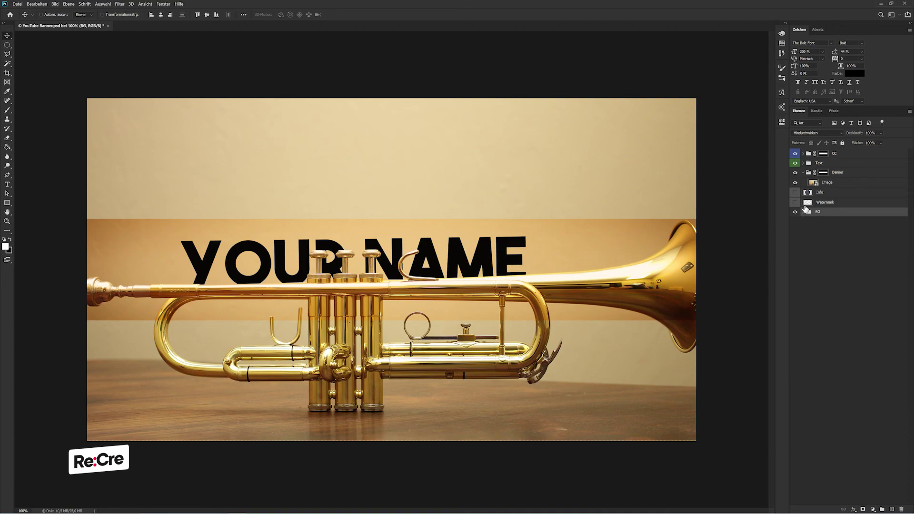
Step: Move CC, Text and Banner below Info and Watermark, and label Banner and BG red
{"action": "left_click", "coordinate": [828, 172]}
{"action": "left_click", "coordinate": [834, 153], "text": "shift"}
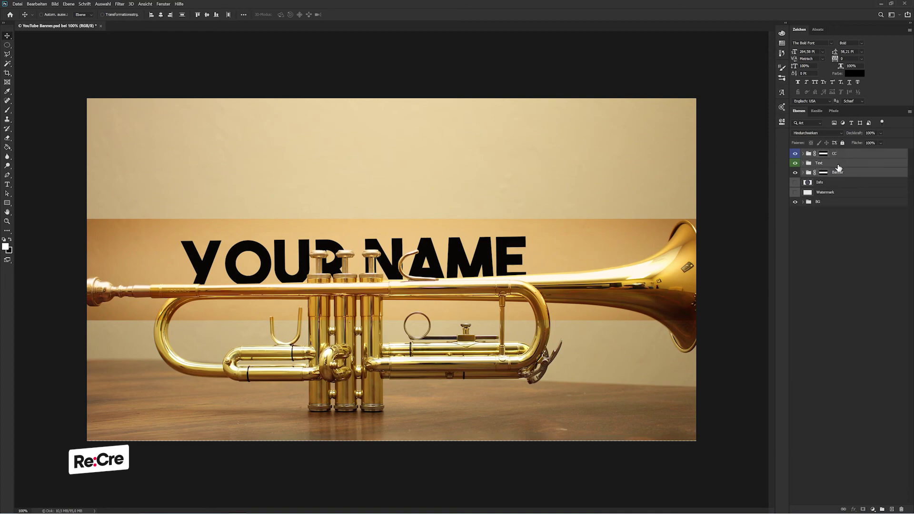
{"action": "left_click_drag", "start_coordinate": [837, 172], "coordinate": [837, 197]}
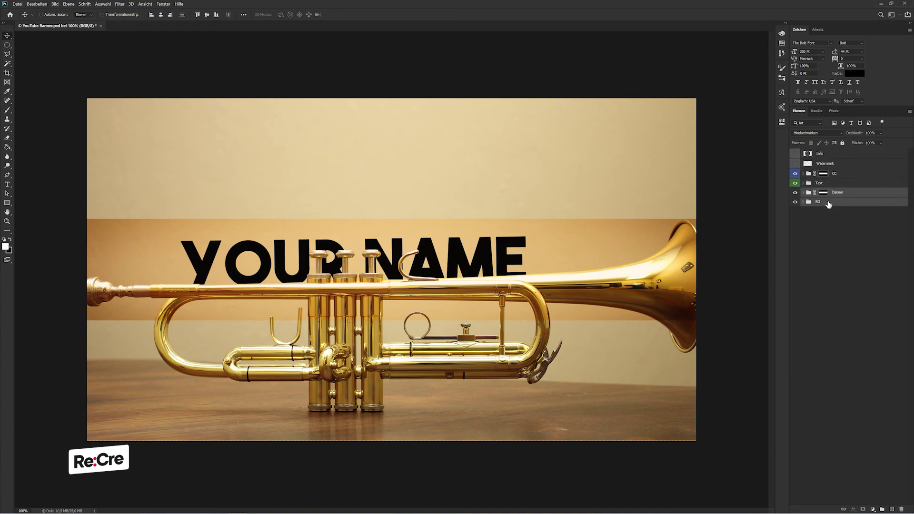
{"action": "right_click", "coordinate": [838, 202]}
{"action": "left_click", "coordinate": [832, 450]}
{"action": "left_click", "coordinate": [819, 268]}
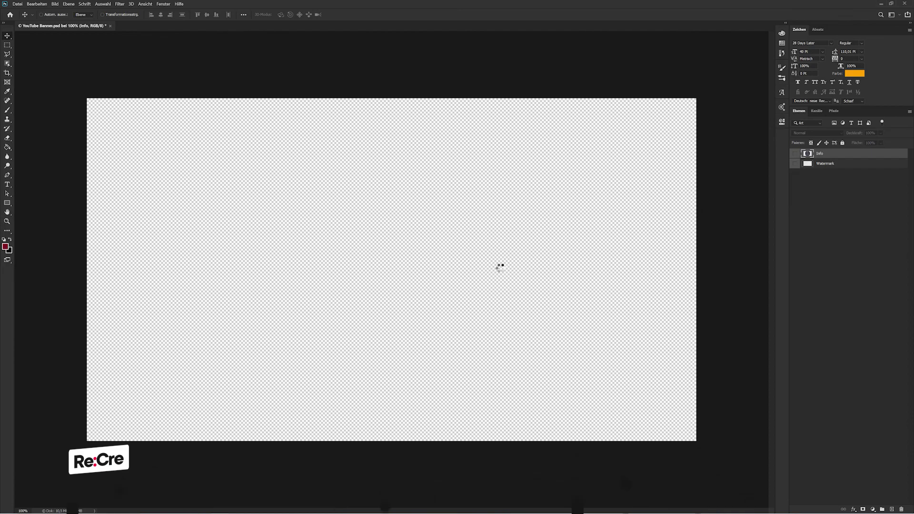
Step: Commit and group the bass photo, then select the middle band between the guides
{"action": "key", "text": "Return"}
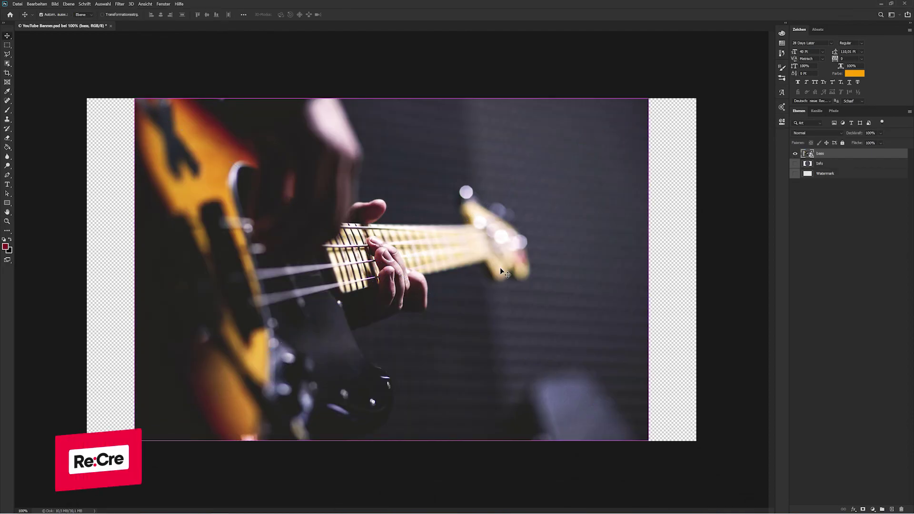
{"action": "key", "text": "ctrl+g"}
{"action": "key", "text": "m"}
{"action": "key", "text": "ctrl+apostrophe"}
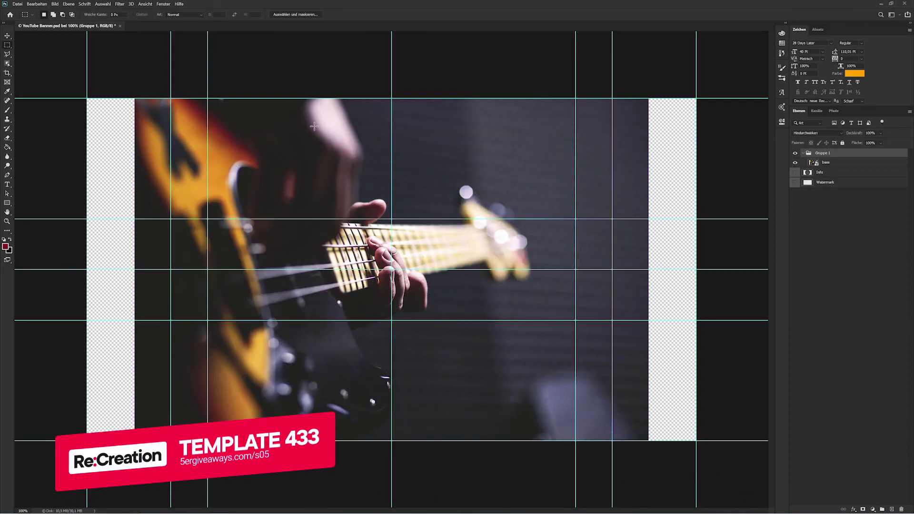
{"action": "left_click_drag", "start_coordinate": [63, 71], "coordinate": [745, 219]}
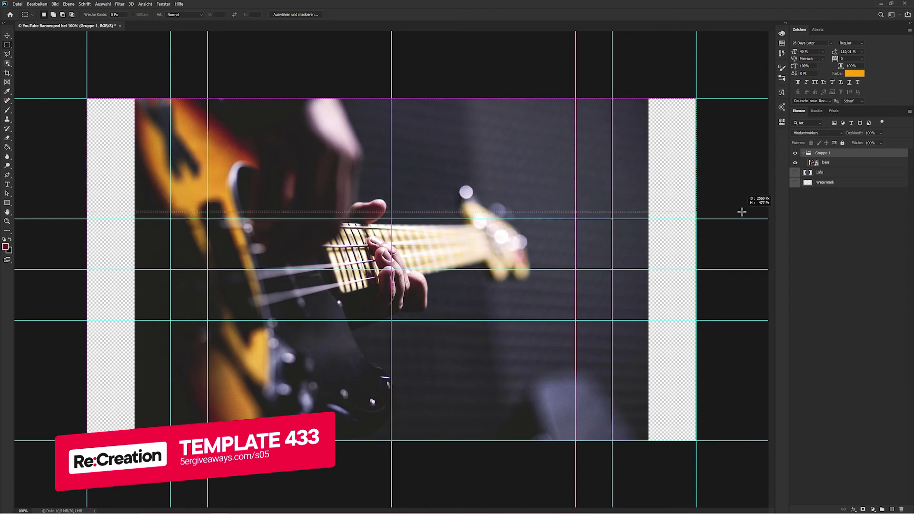
{"action": "left_click_drag", "start_coordinate": [722, 456], "coordinate": [83, 320]}
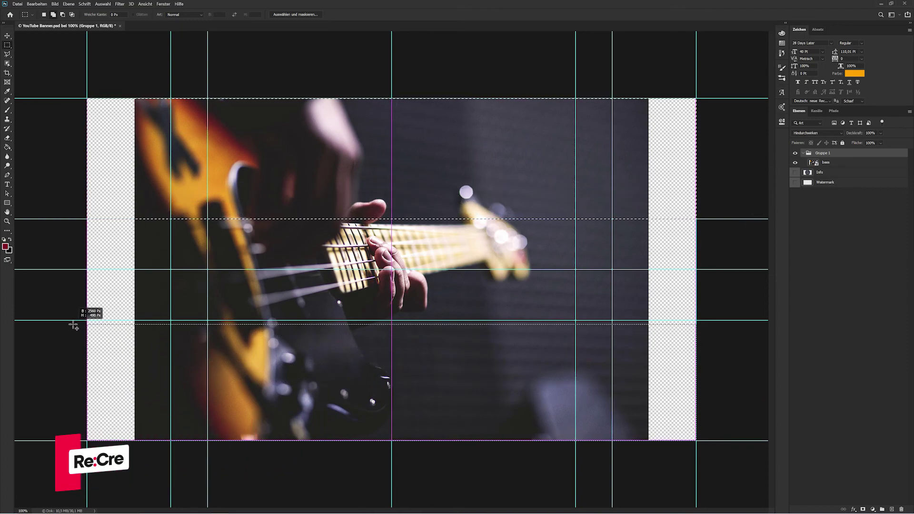
{"action": "right_click", "coordinate": [283, 261]}
{"action": "left_click", "coordinate": [314, 267]}
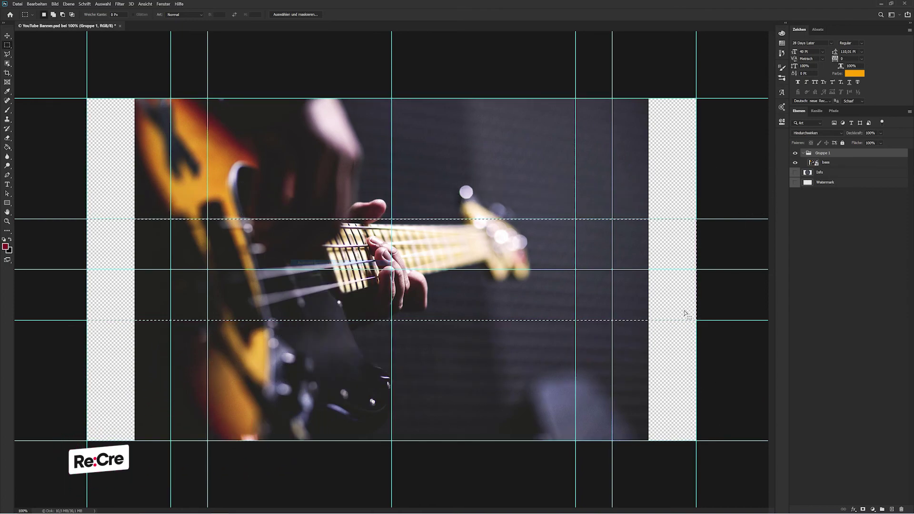
Step: Hide the guides and shift the bass photo left, nudging it into final position
{"action": "key", "text": "v"}
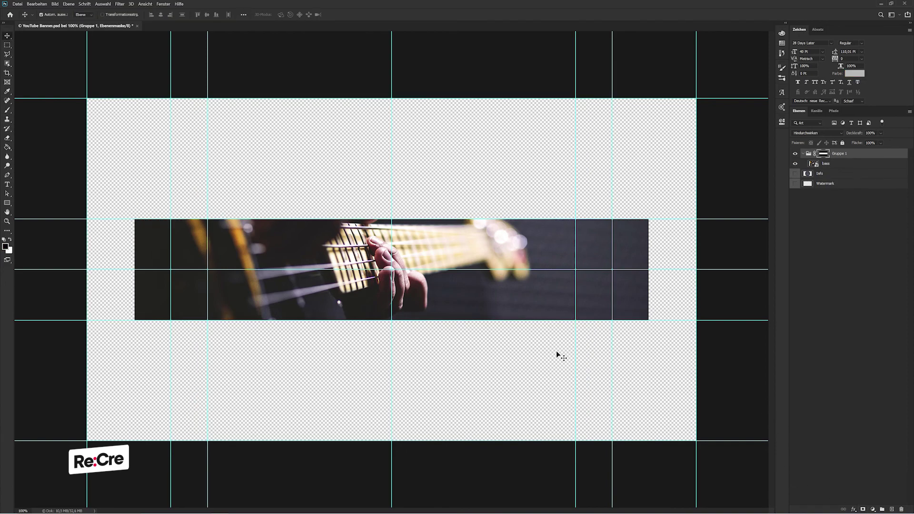
{"action": "key", "text": "ctrl+h"}
{"action": "left_click", "coordinate": [822, 164]}
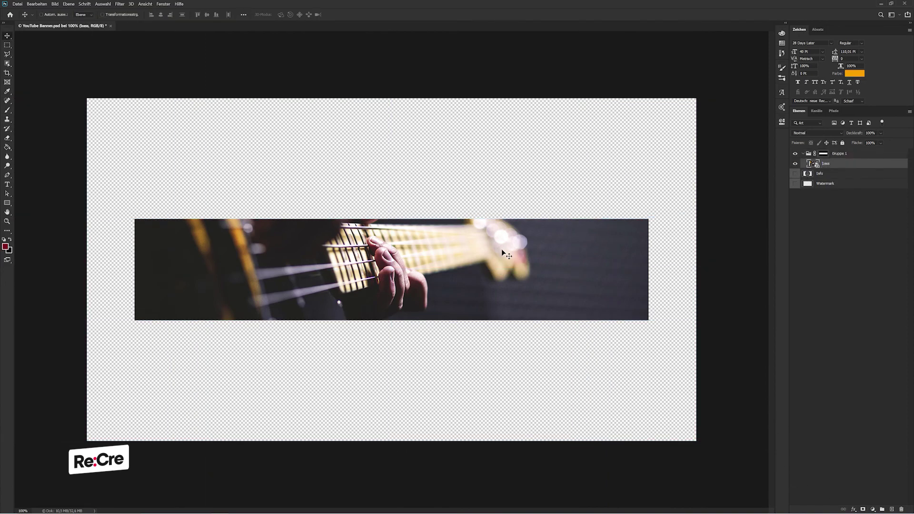
{"action": "left_click_drag", "start_coordinate": [502, 248], "coordinate": [440, 300]}
{"action": "key", "text": "ctrl+h"}
{"action": "key", "text": "ctrl+h"}
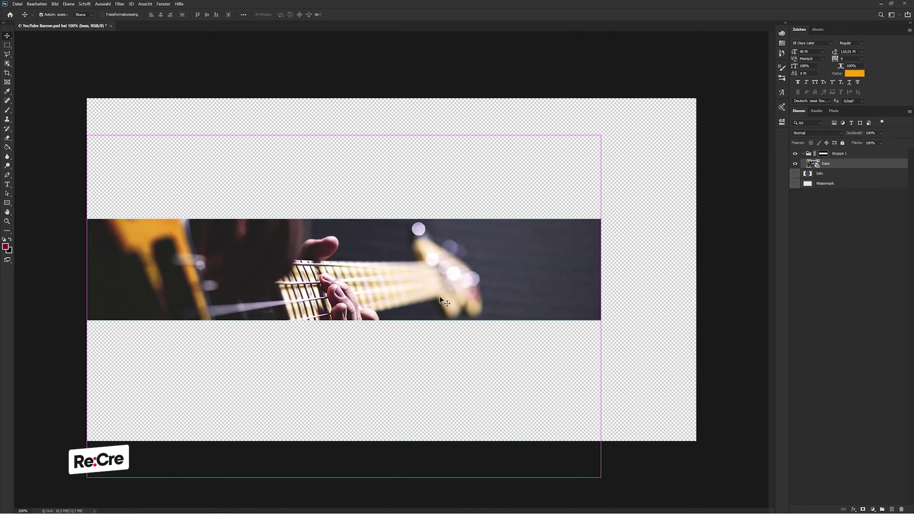
{"action": "key", "text": "Down"}
{"action": "key", "text": "Down"}
{"action": "key", "text": "Down"}
{"action": "key", "text": "Up"}
{"action": "key", "text": "Up"}
{"action": "key", "text": "Up"}
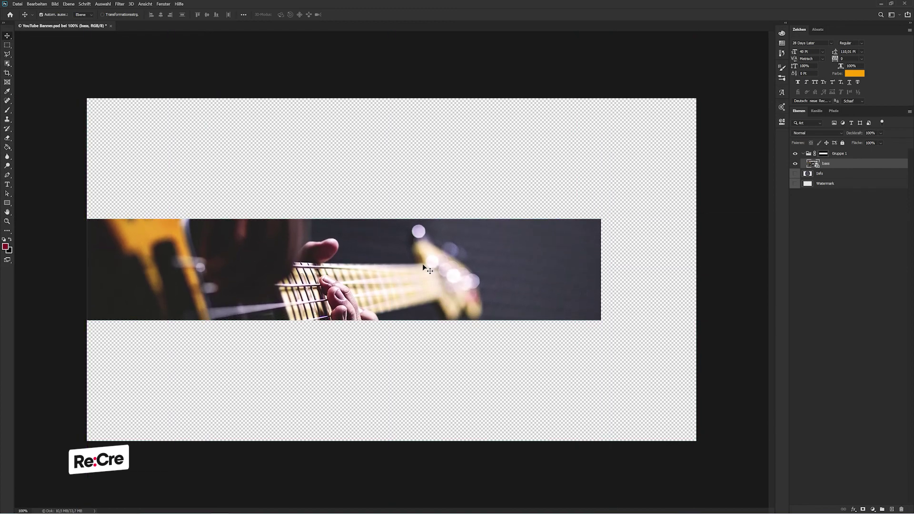
Step: Duplicate the bass photo below the original, moved right and enlarged to fill the strip
{"action": "key", "text": "ctrl+j"}
{"action": "left_click_drag", "start_coordinate": [824, 164], "coordinate": [823, 179]}
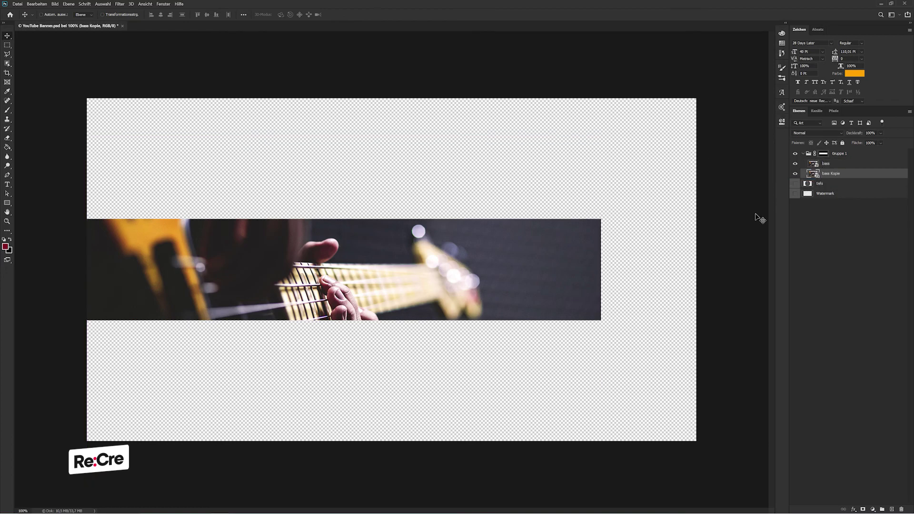
{"action": "left_click_drag", "start_coordinate": [576, 258], "coordinate": [678, 258]}
{"action": "key", "text": "ctrl+t"}
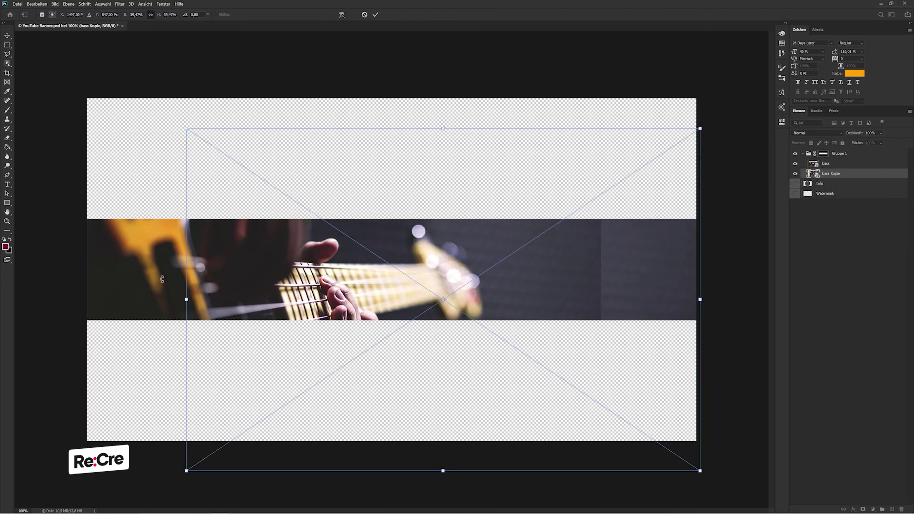
{"action": "left_click_drag", "start_coordinate": [188, 303], "coordinate": [25, 304]}
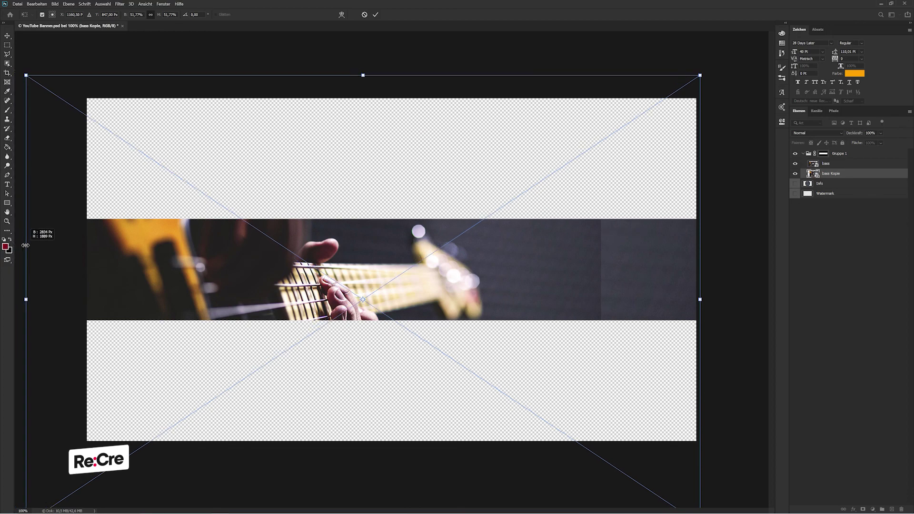
{"action": "left_click_drag", "start_coordinate": [553, 60], "coordinate": [577, 46]}
{"action": "key", "text": "Escape"}
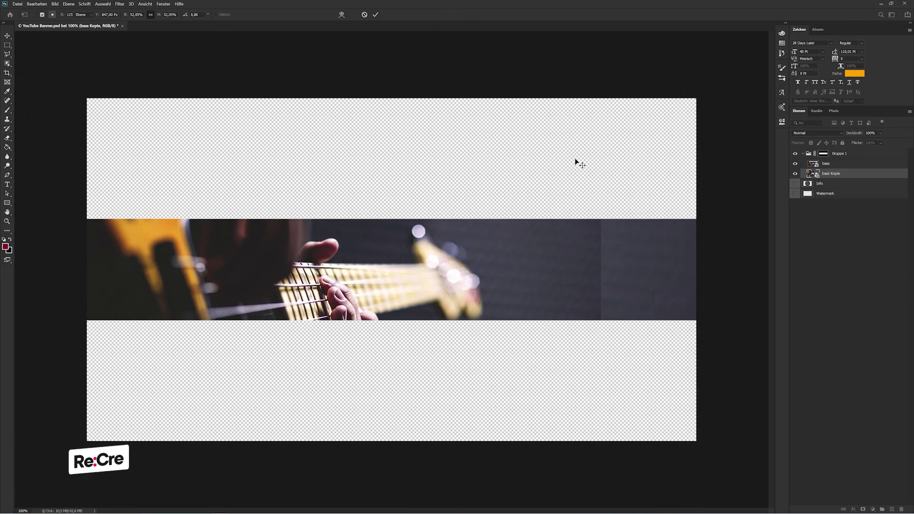
Step: Mask the original bass layer and paint its right-edge seam away with a soft 20% black brush
{"action": "left_click", "coordinate": [841, 165]}
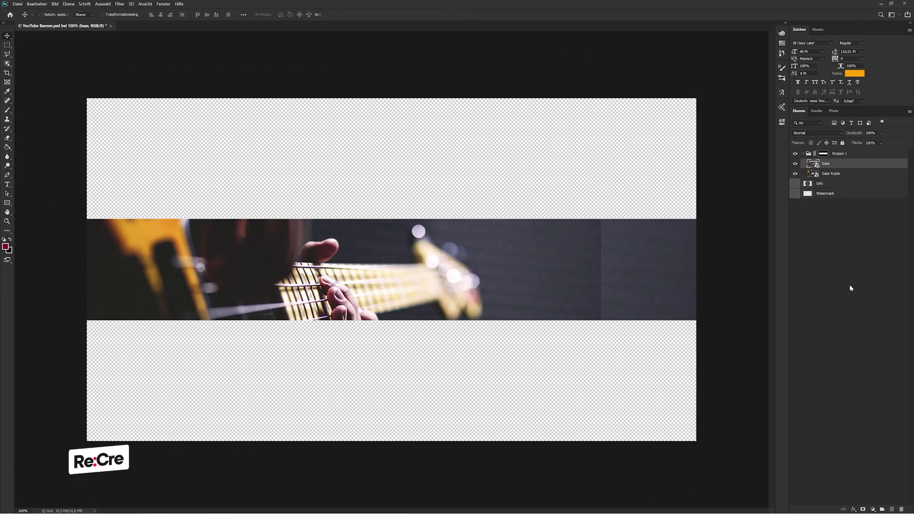
{"action": "left_click", "coordinate": [862, 510]}
{"action": "key", "text": "b"}
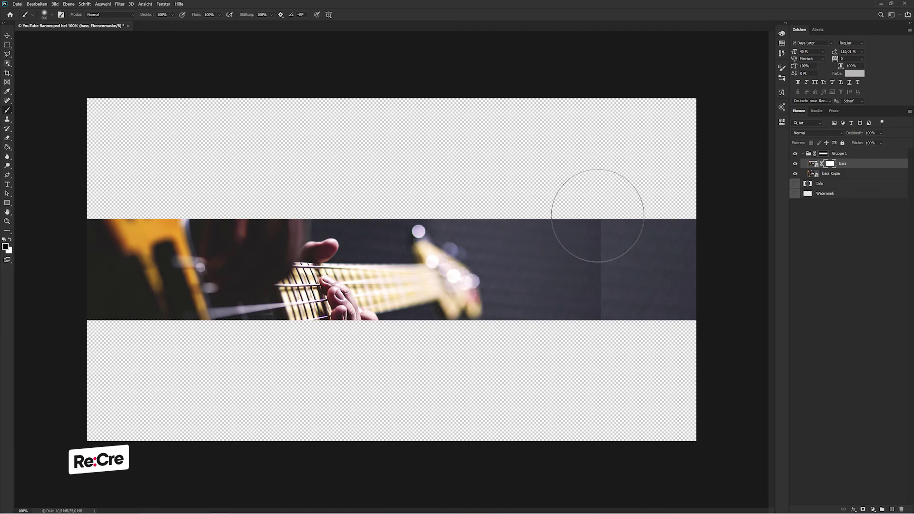
{"action": "left_click_drag", "start_coordinate": [145, 18], "coordinate": [118, 20]}
{"action": "mouse_move", "coordinate": [612, 224]}
{"action": "left_mouse_down"}
{"action": "mouse_move", "coordinate": [595, 248]}
{"action": "mouse_move", "coordinate": [610, 240]}
{"action": "left_mouse_up"}
{"action": "key", "text": "x"}
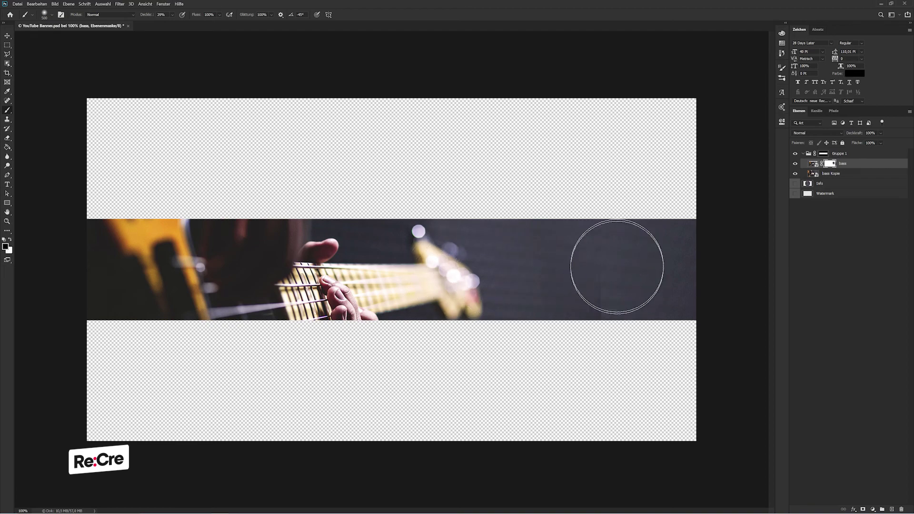
{"action": "key", "text": "x"}
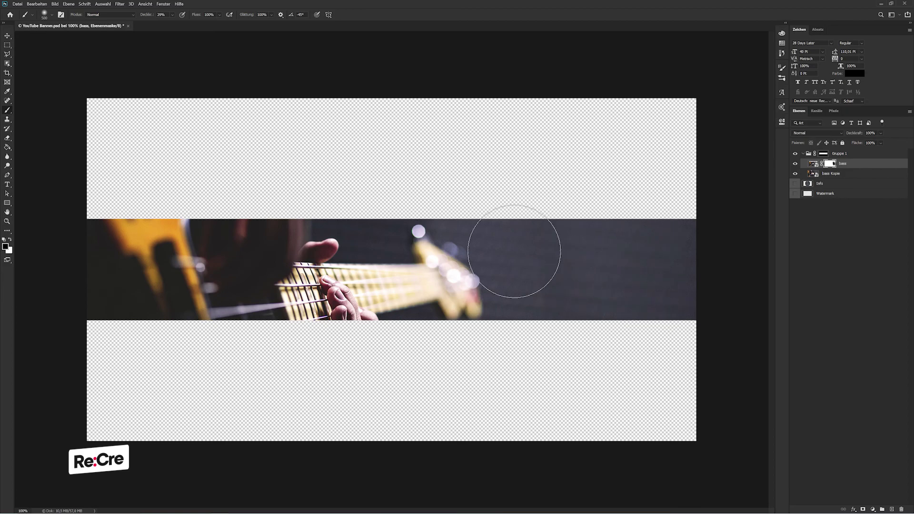
{"action": "key", "text": "bracketleft"}
{"action": "key", "text": "bracketleft"}
{"action": "key", "text": "bracketleft"}
{"action": "key", "text": "bracketleft"}
{"action": "key", "text": "x"}
Step: In Camera Raw on the bass copy, set Contrast +25, Shadows +29, lower Highlights, raise Vibrance
{"action": "key", "text": "v"}
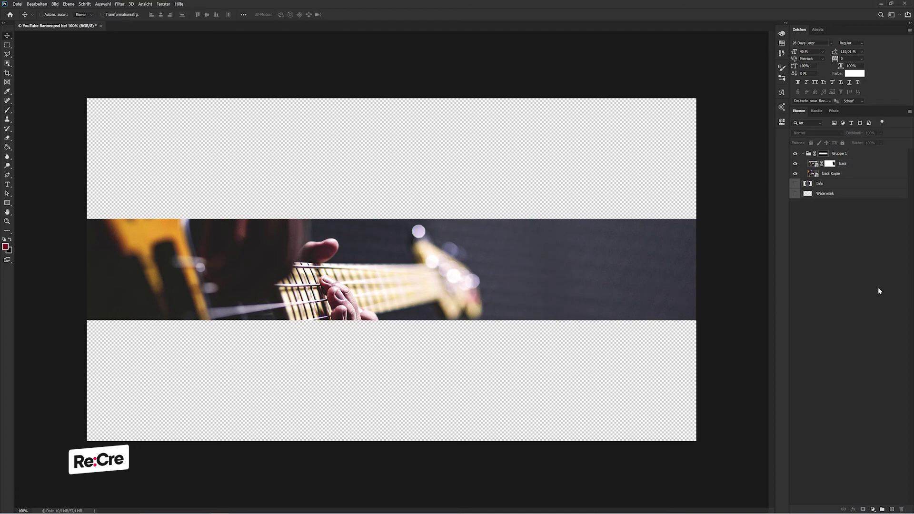
{"action": "left_click", "coordinate": [849, 168]}
{"action": "left_click", "coordinate": [814, 175]}
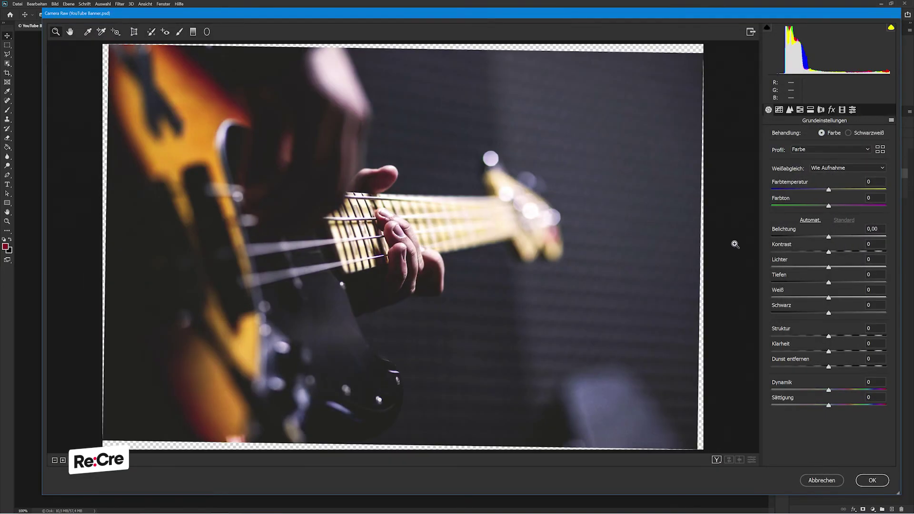
{"action": "left_click_drag", "start_coordinate": [828, 252], "coordinate": [842, 252]}
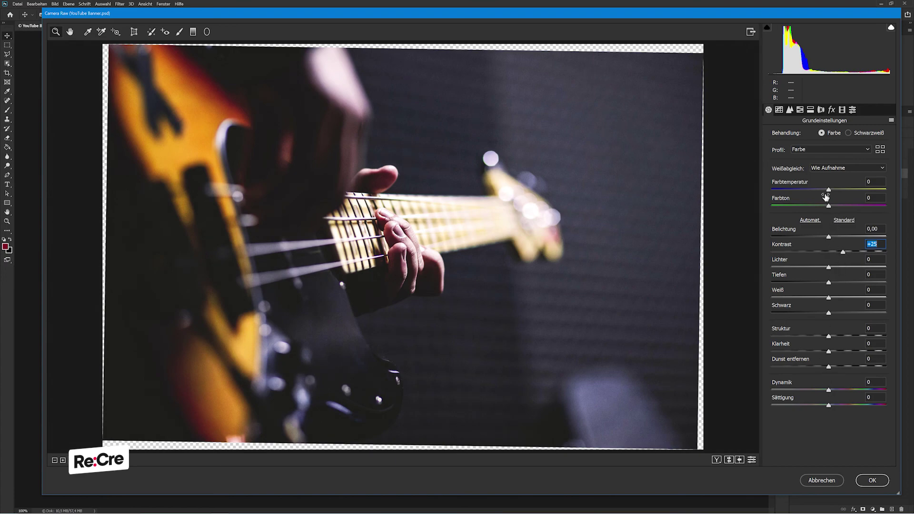
{"action": "left_click_drag", "start_coordinate": [829, 190], "coordinate": [840, 189]}
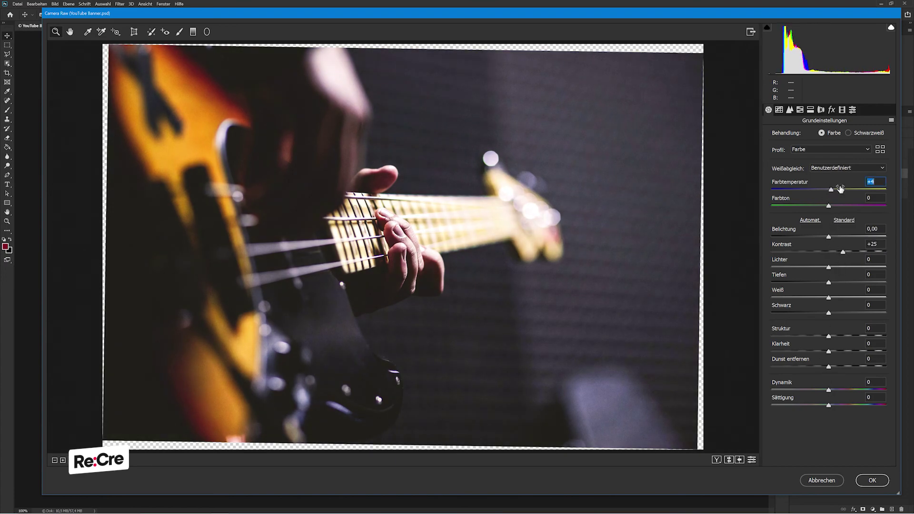
{"action": "type", "text": "0"}
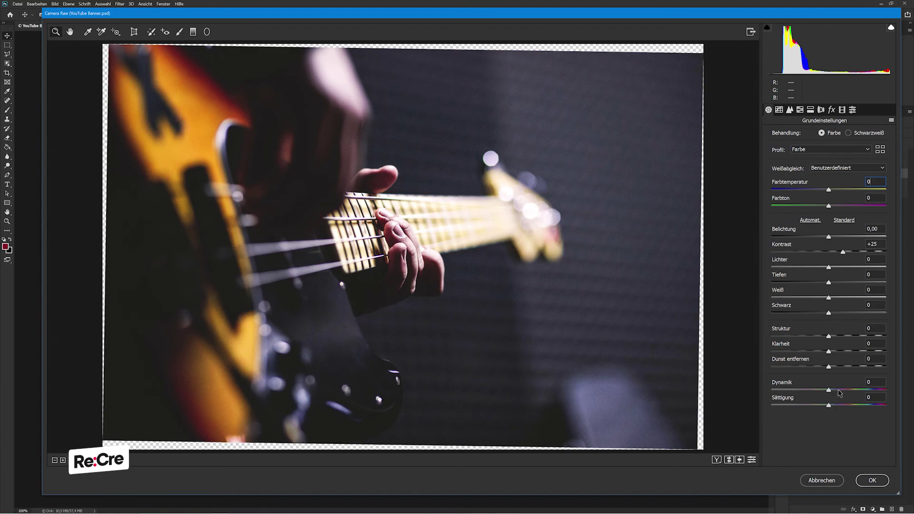
{"action": "mouse_move", "coordinate": [829, 389]}
{"action": "left_mouse_down"}
{"action": "mouse_move", "coordinate": [851, 388]}
{"action": "mouse_move", "coordinate": [838, 378]}
{"action": "left_mouse_up"}
{"action": "mouse_move", "coordinate": [829, 283]}
{"action": "left_mouse_down"}
{"action": "mouse_move", "coordinate": [846, 285]}
{"action": "mouse_move", "coordinate": [823, 314]}
{"action": "left_mouse_up"}
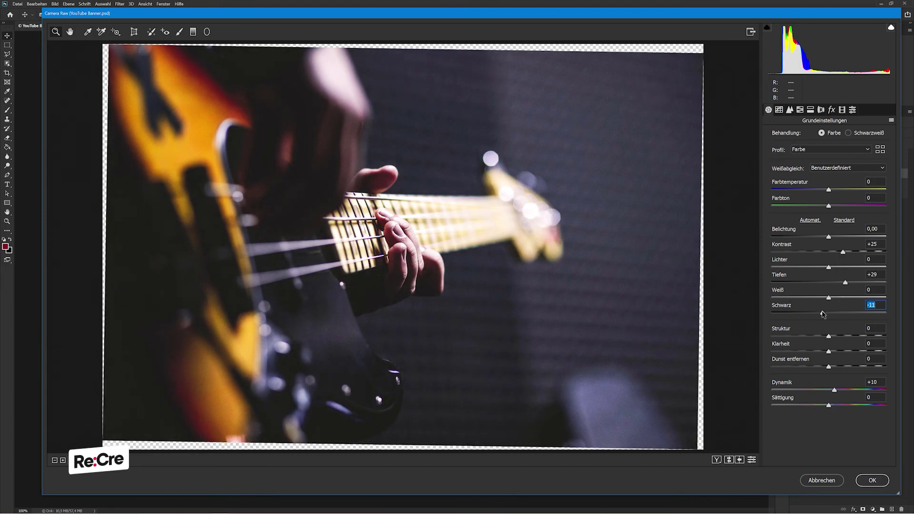
{"action": "left_click_drag", "start_coordinate": [828, 267], "coordinate": [810, 274]}
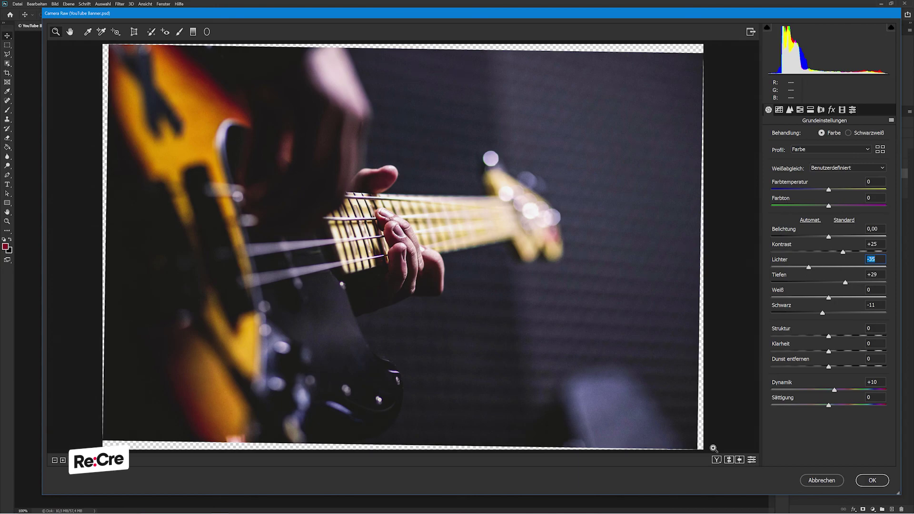
Step: Compare against the original, add Luminance 5 and Color 8 noise reduction, and apply the filter
{"action": "double_click", "coordinate": [729, 459]}
{"action": "left_click", "coordinate": [792, 112]}
{"action": "left_click", "coordinate": [778, 232]}
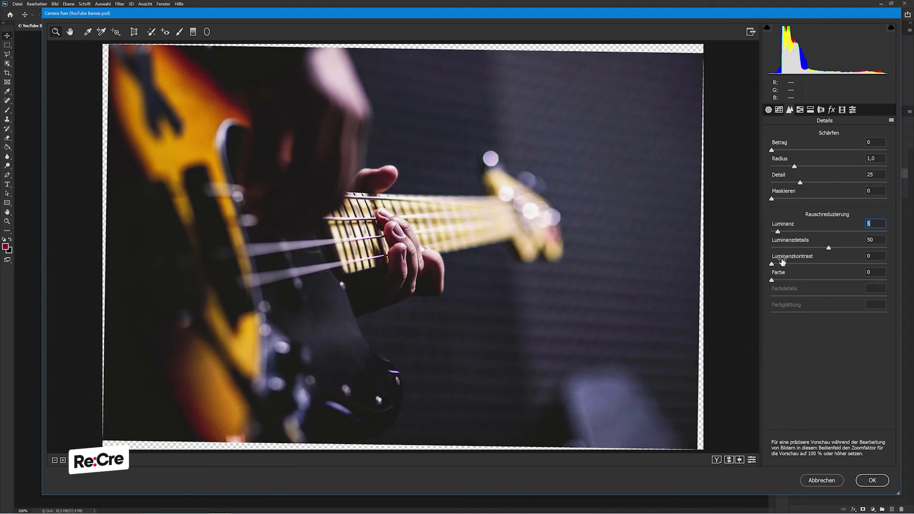
{"action": "left_click", "coordinate": [779, 280]}
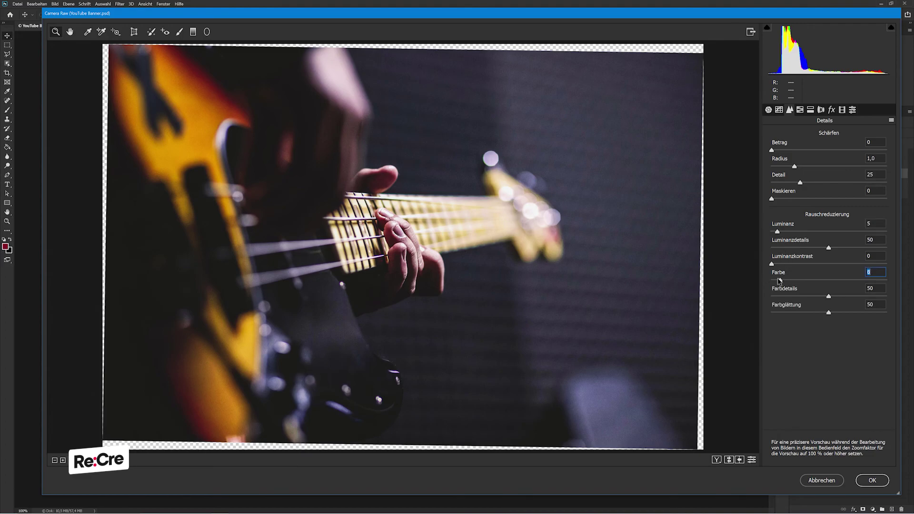
{"action": "left_click", "coordinate": [876, 478]}
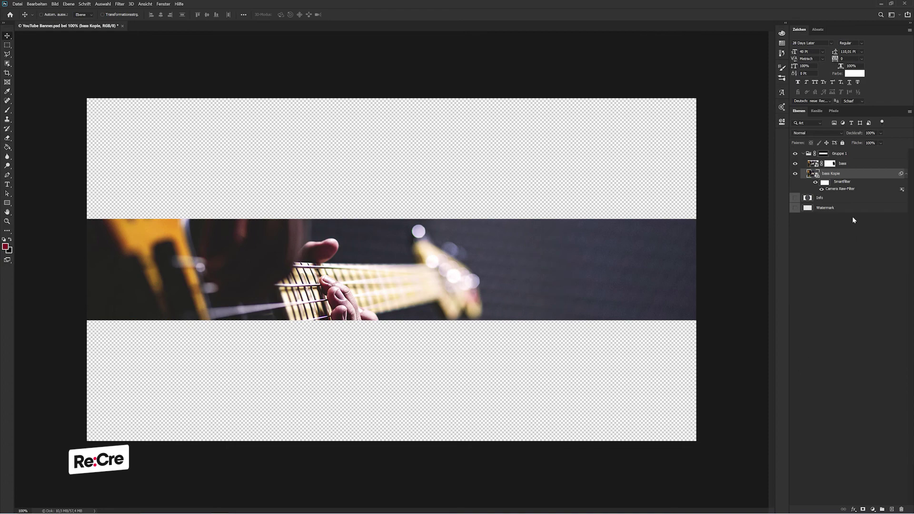
Step: Copy the Camera Raw smart filter onto the bass layer and collapse both filter lists
{"action": "right_click", "coordinate": [842, 183]}
{"action": "key", "text": "Escape"}
{"action": "left_click_drag", "start_coordinate": [843, 166], "coordinate": [845, 168]}
{"action": "left_click", "coordinate": [906, 164]}
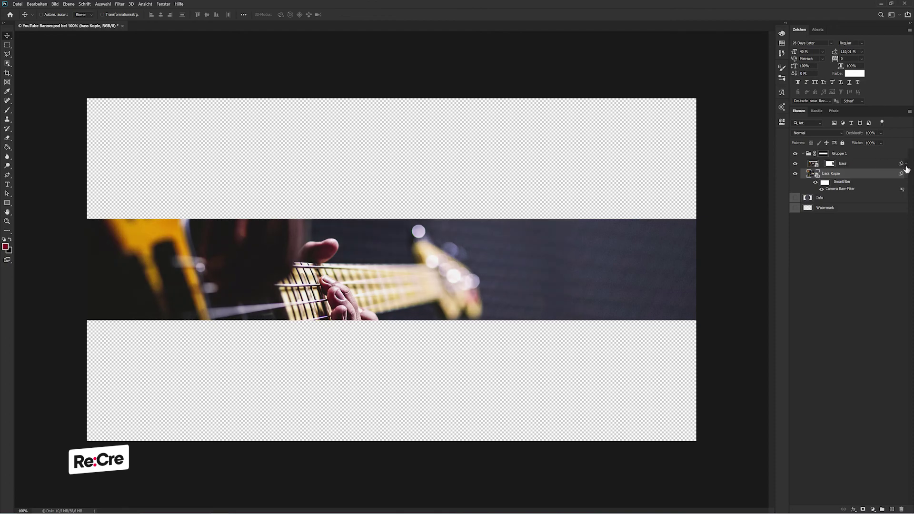
{"action": "left_click", "coordinate": [905, 174]}
{"action": "left_click", "coordinate": [867, 242]}
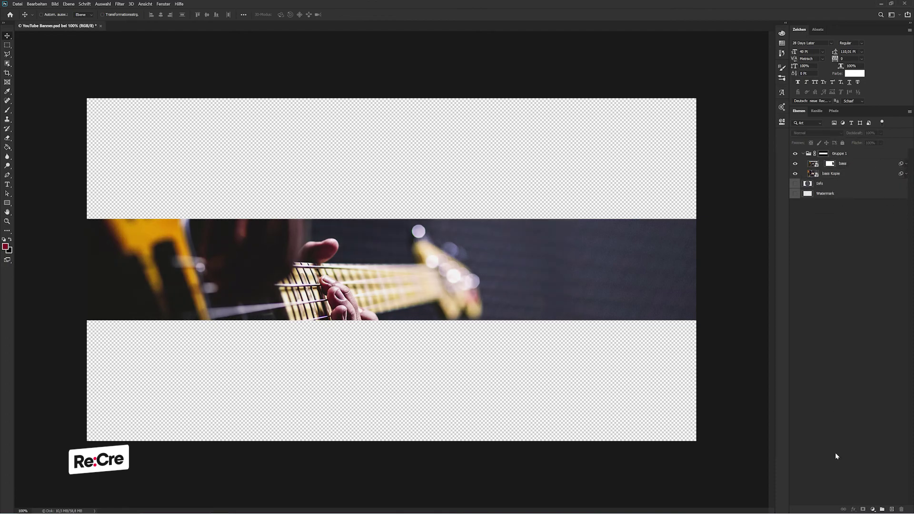
Step: Add a Color Lookup adjustment with a warm film look at 50% opacity
{"action": "left_click", "coordinate": [871, 507]}
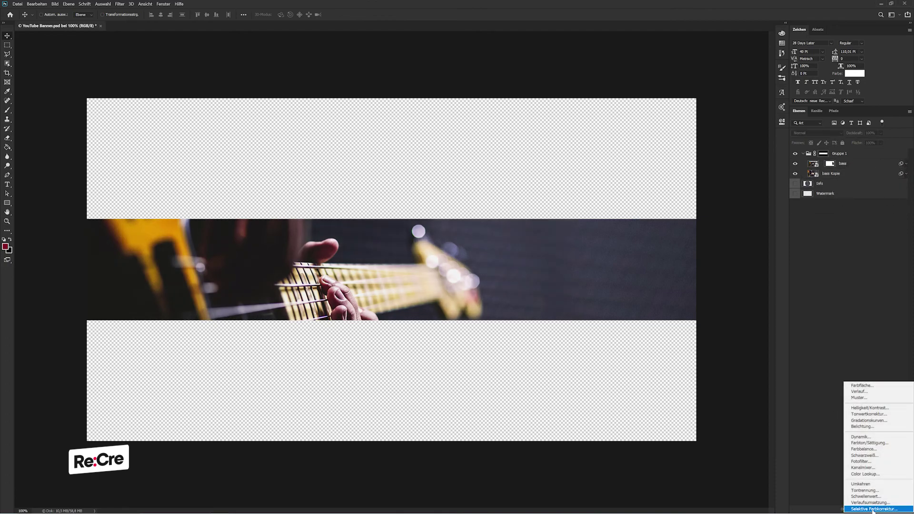
{"action": "left_click", "coordinate": [864, 473]}
{"action": "left_click", "coordinate": [735, 143]}
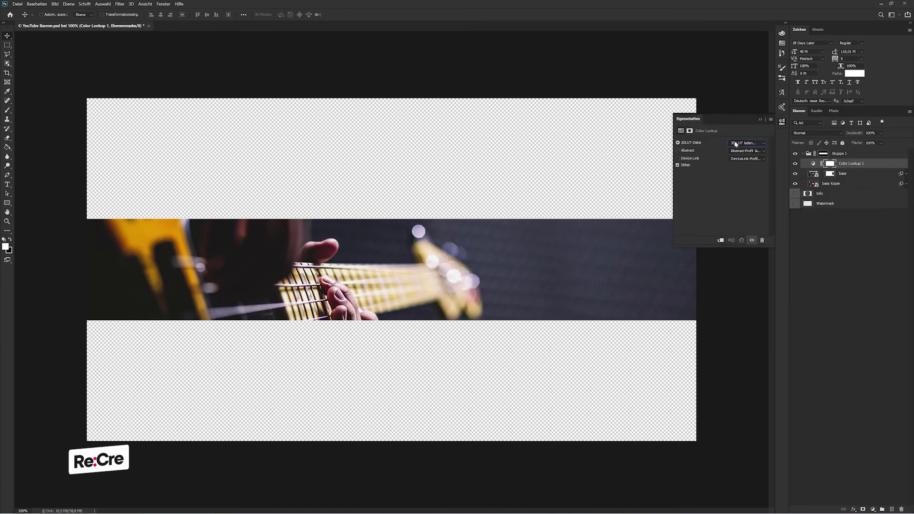
{"action": "key", "text": "Down"}
{"action": "key", "text": "Down"}
{"action": "key", "text": "Down"}
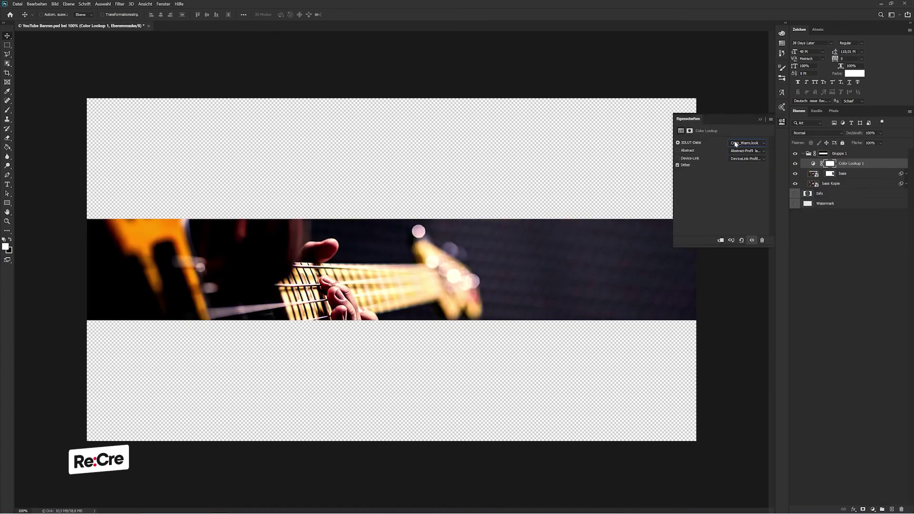
{"action": "key", "text": "Down"}
{"action": "key", "text": "Down"}
{"action": "key", "text": "Down"}
{"action": "key", "text": "Down"}
{"action": "key", "text": "Down"}
{"action": "key", "text": "Down"}
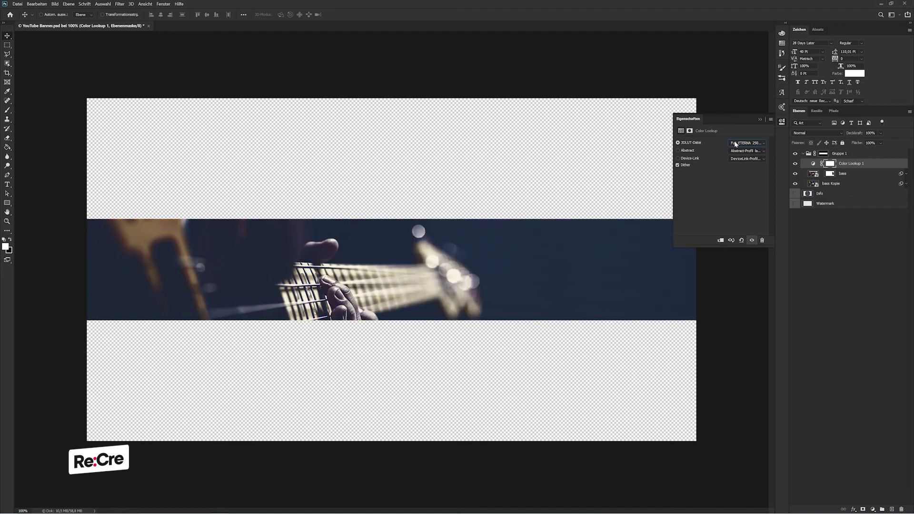
{"action": "key", "text": "Down"}
{"action": "key", "text": "Down"}
{"action": "key", "text": "Down"}
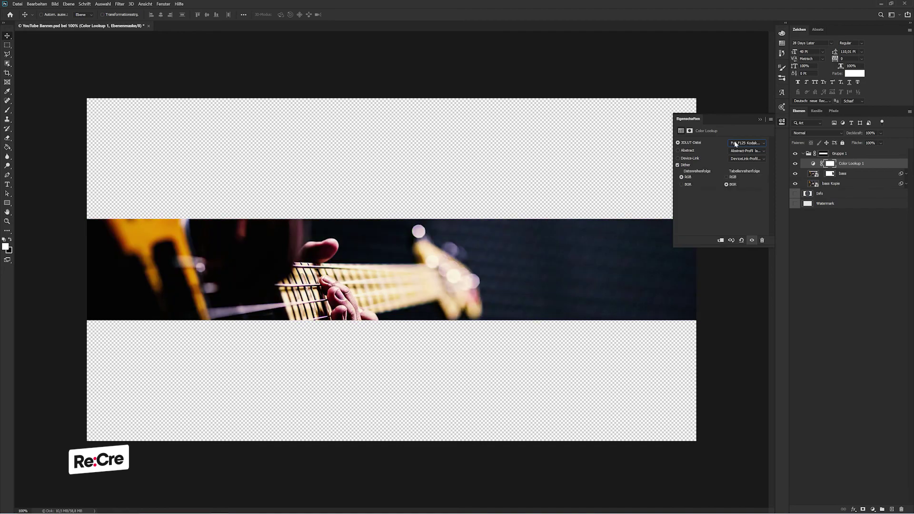
{"action": "key", "text": "Down"}
{"action": "key", "text": "Down"}
{"action": "key", "text": "Down"}
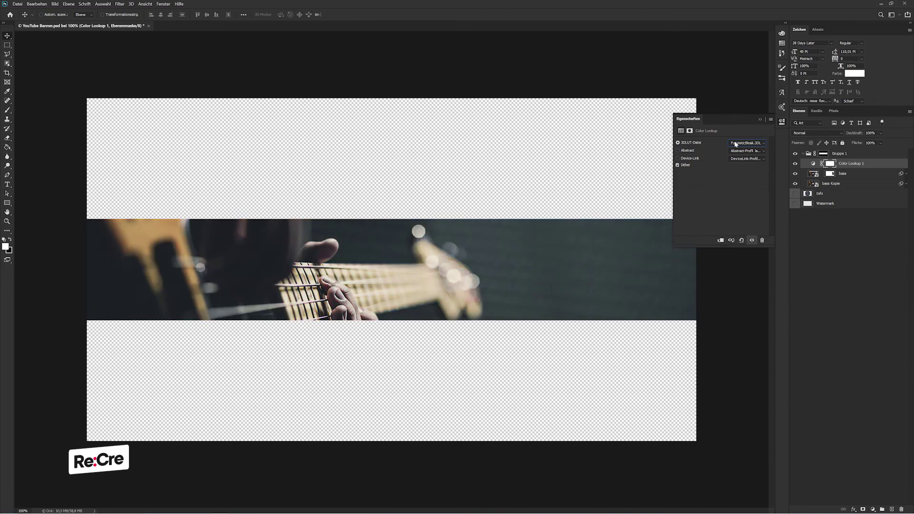
{"action": "key", "text": "Up"}
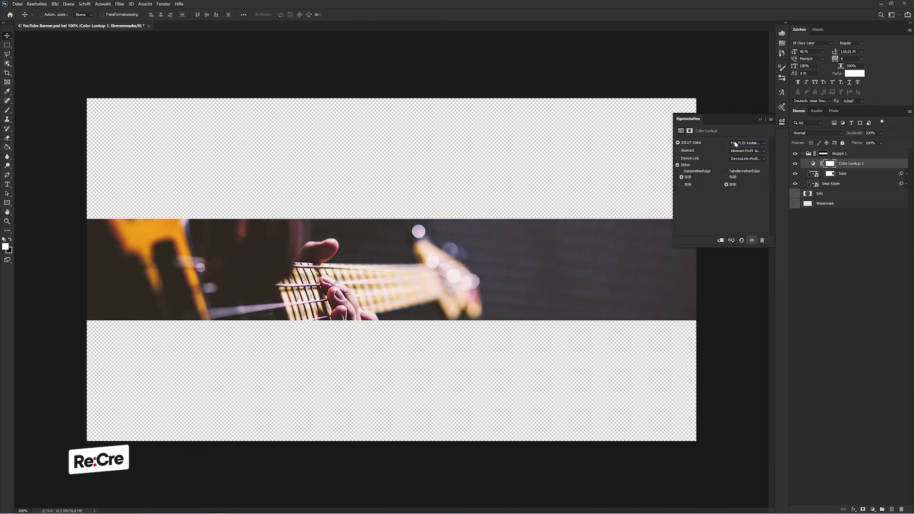
{"action": "key", "text": "Up"}
{"action": "left_click", "coordinate": [760, 119]}
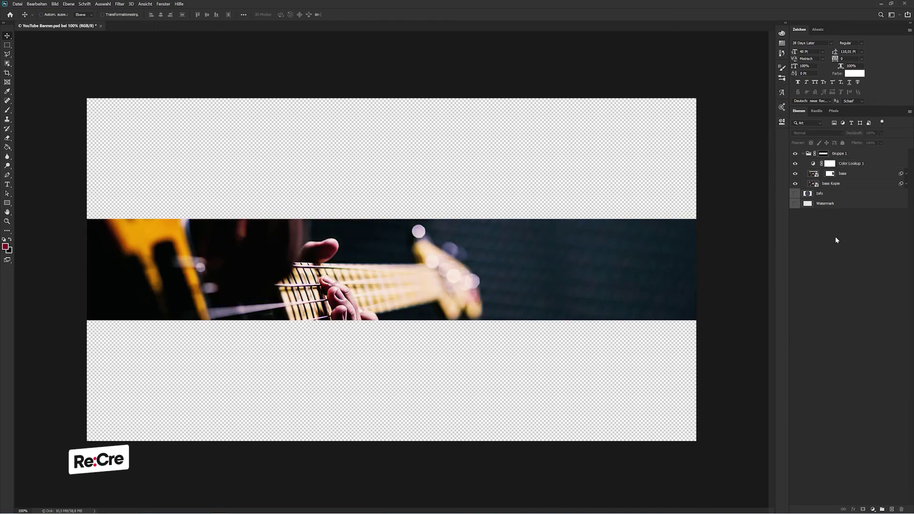
{"action": "key", "text": "5"}
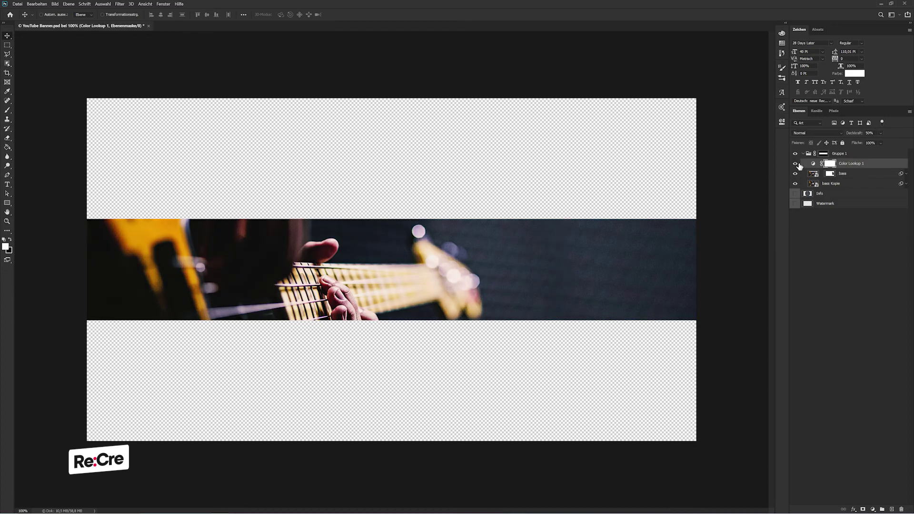
Step: Select both bass layers and zoom in on the banner
{"action": "left_click", "coordinate": [848, 175]}
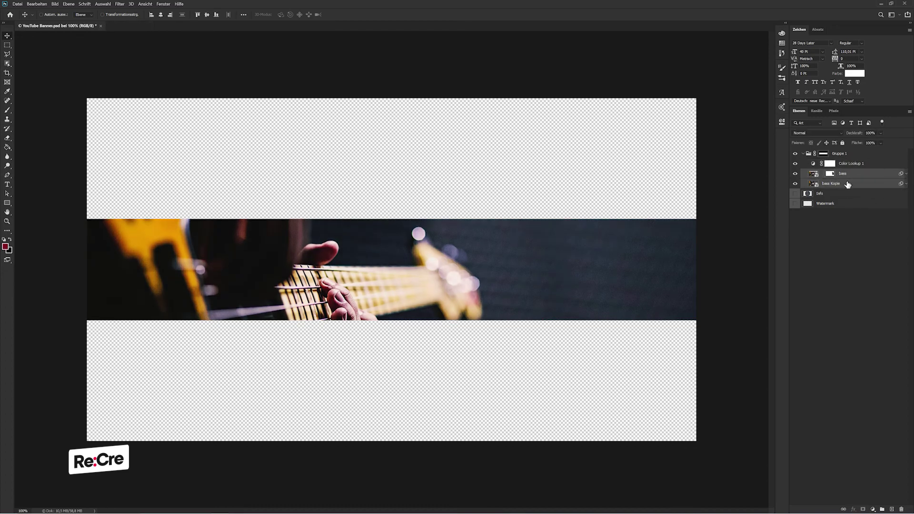
{"action": "key", "text": "Down"}
{"action": "key", "text": "Down"}
{"action": "key", "text": "Down"}
{"action": "key", "text": "ctrl+plus"}
{"action": "key", "text": "ctrl+plus"}
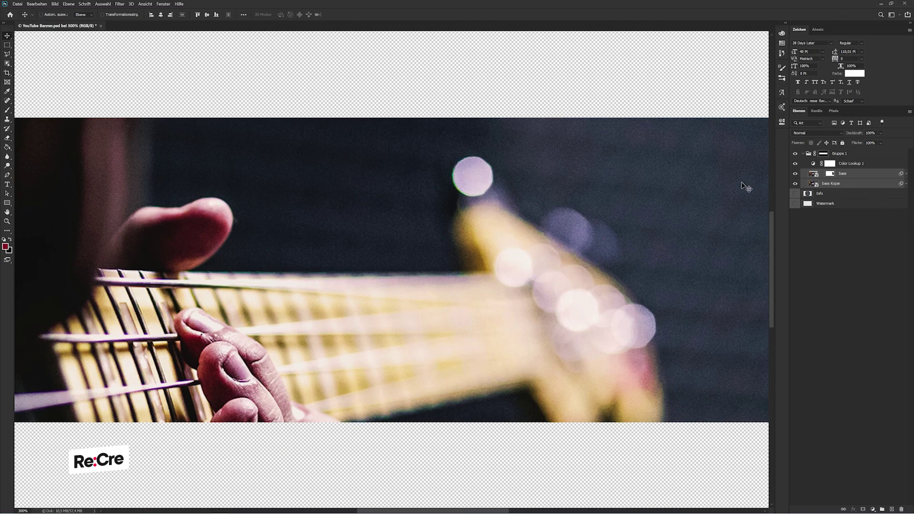
Step: Type a YourName title above the thumb in the ALISEO font
{"action": "key", "text": "t"}
{"action": "left_click", "coordinate": [338, 208]}
{"action": "type", "text": "Y"}
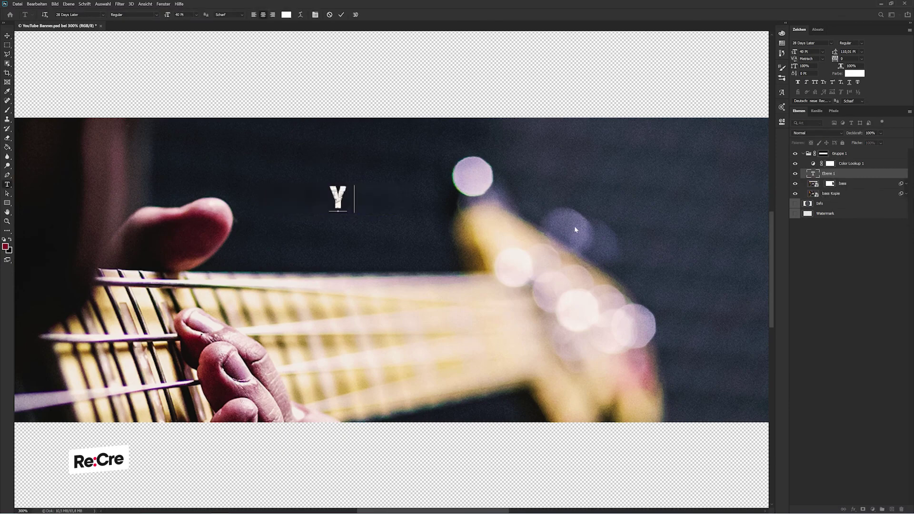
{"action": "type", "text": "ourName"}
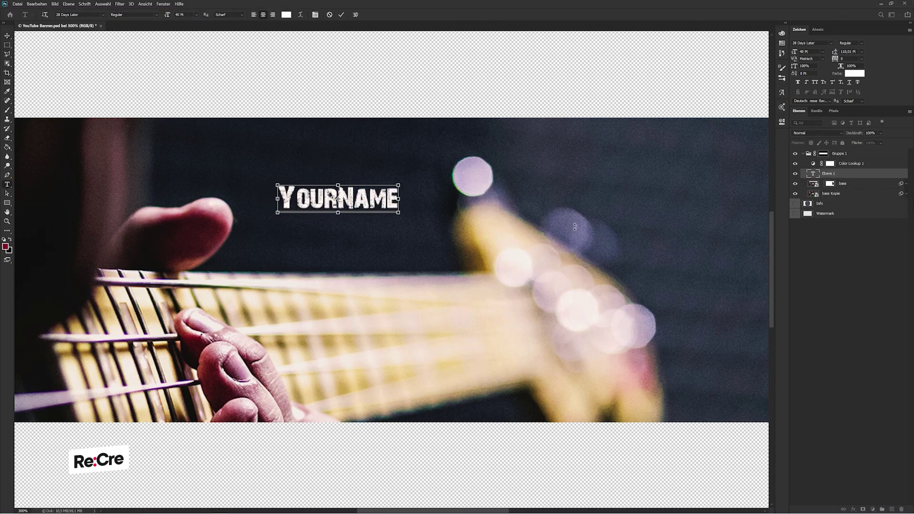
{"action": "key", "text": "ctrl+a"}
{"action": "left_click", "coordinate": [829, 42]}
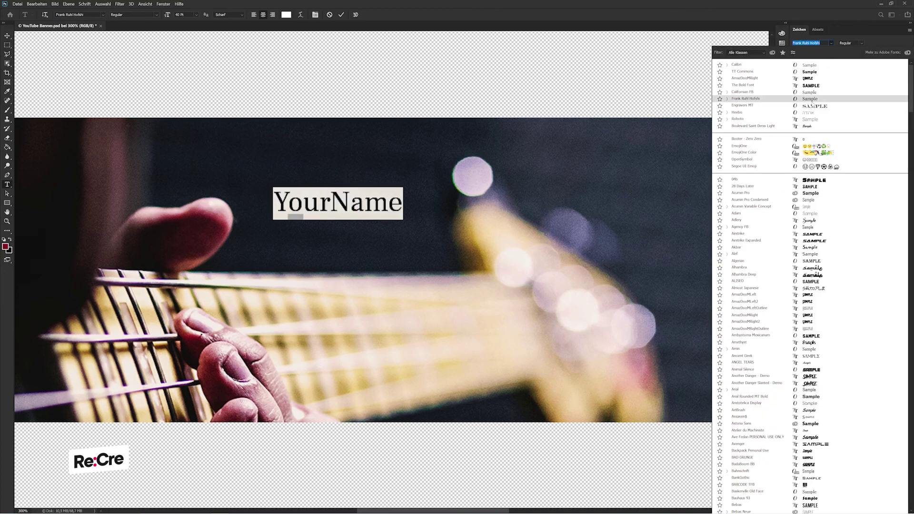
{"action": "left_click", "coordinate": [829, 282]}
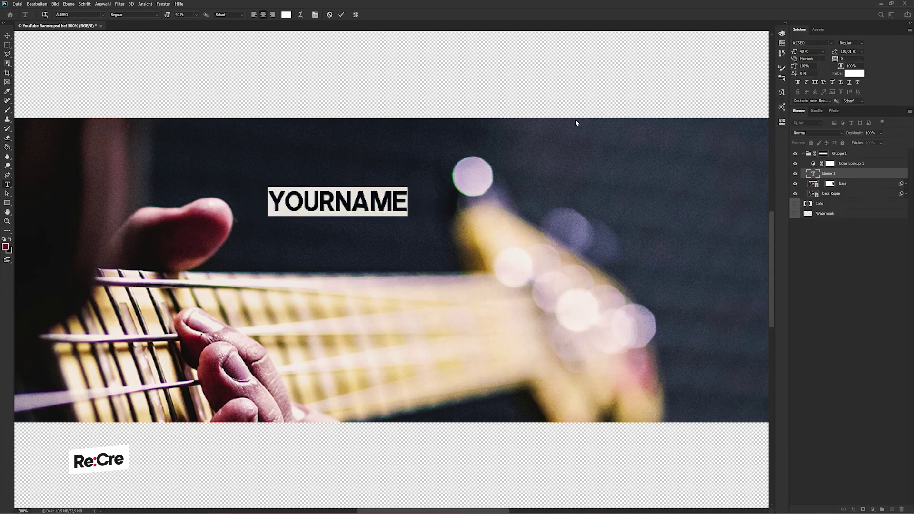
{"action": "left_click", "coordinate": [8, 36]}
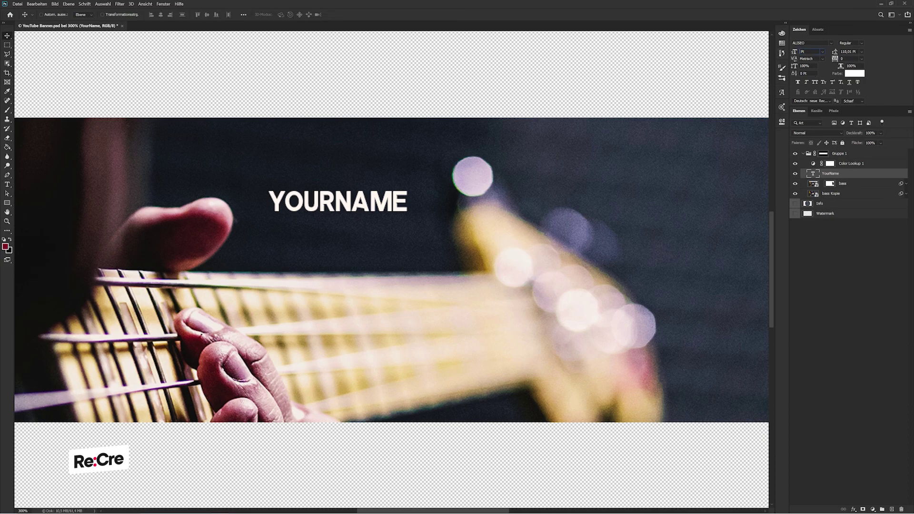
{"action": "left_click", "coordinate": [800, 52]}
{"action": "type", "text": "75"}
Step: Enlarge and reposition the title, change its text to NAME, and set it to 100 pt
{"action": "key", "text": "Return"}
{"action": "left_click_drag", "start_coordinate": [326, 146], "coordinate": [362, 191]}
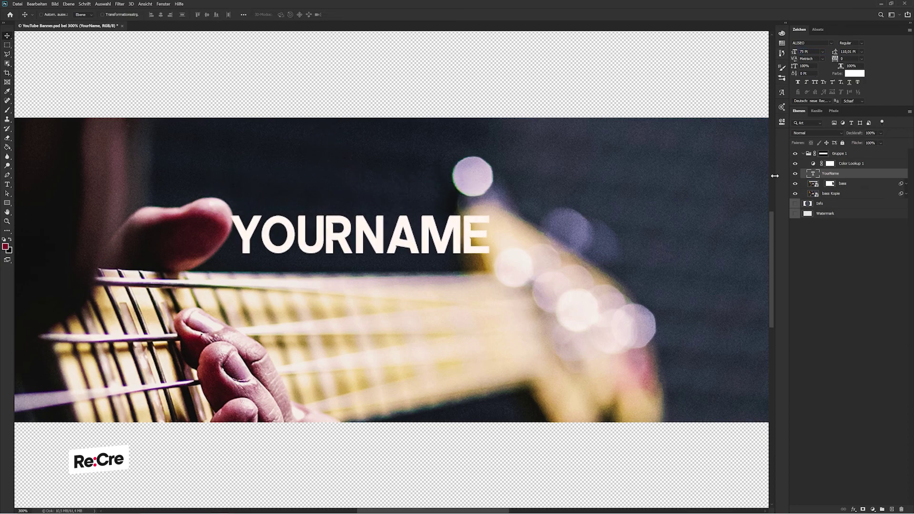
{"action": "double_click", "coordinate": [812, 174]}
{"action": "type", "text": "NAME"}
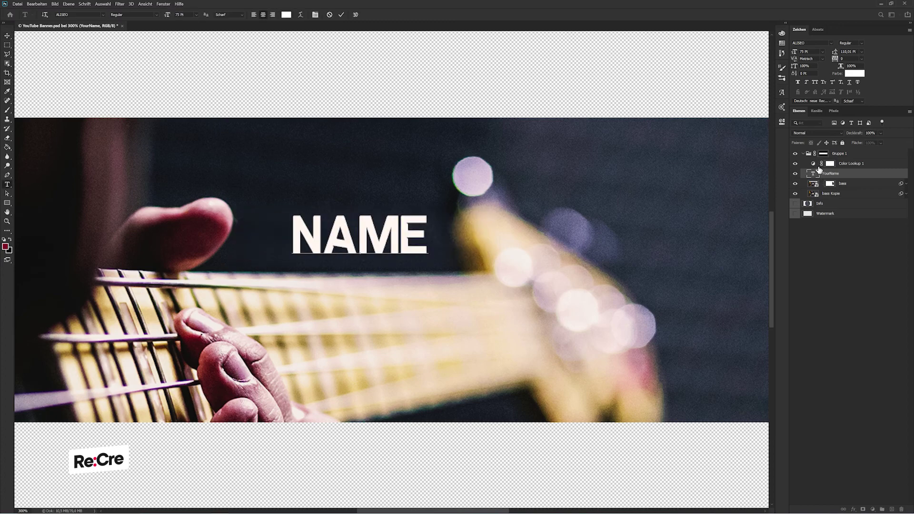
{"action": "key", "text": "ctrl+Return"}
{"action": "key", "text": "v"}
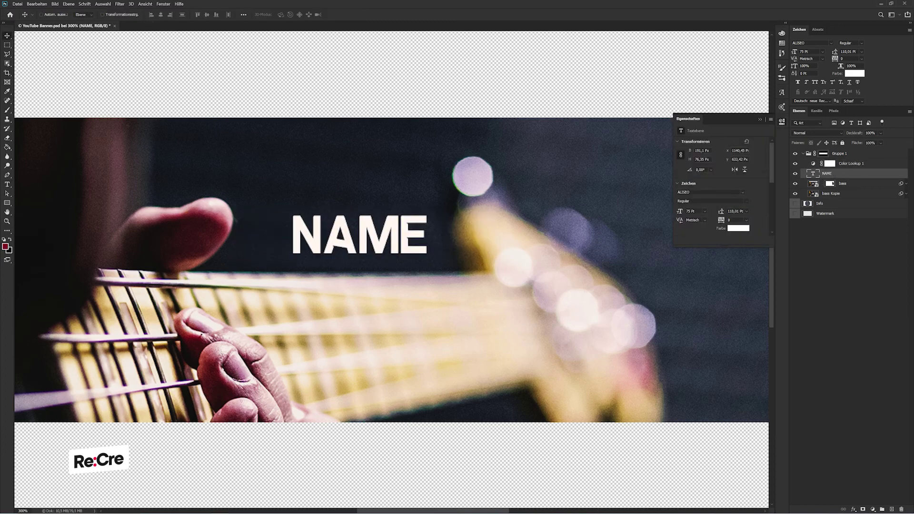
{"action": "type", "text": "0"}
{"action": "key", "text": "Return"}
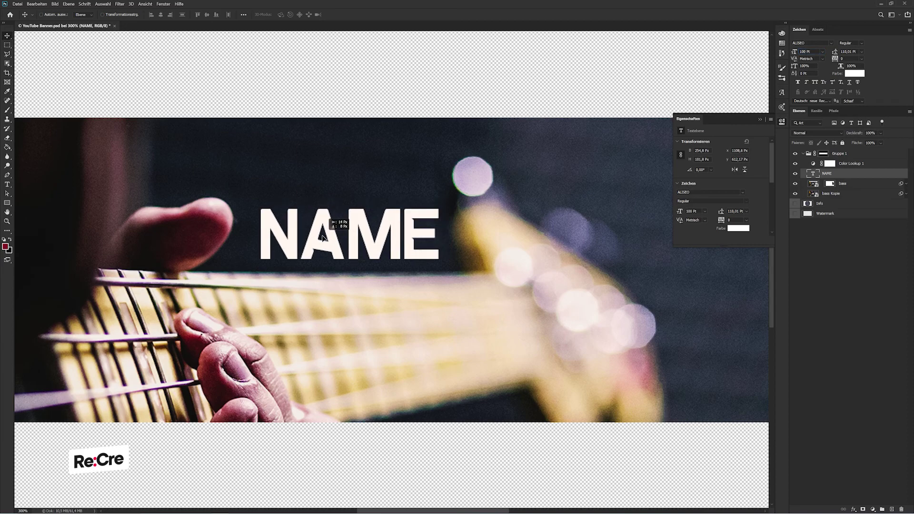
{"action": "left_click", "coordinate": [760, 119]}
Step: Convert NAME to a smart object and crop outward to enlarge its canvas
{"action": "right_click", "coordinate": [843, 174]}
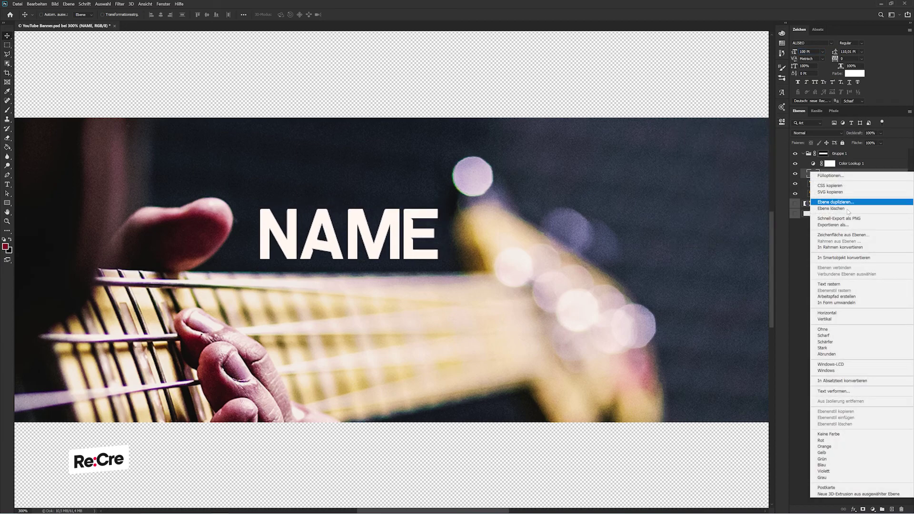
{"action": "left_click", "coordinate": [843, 258]}
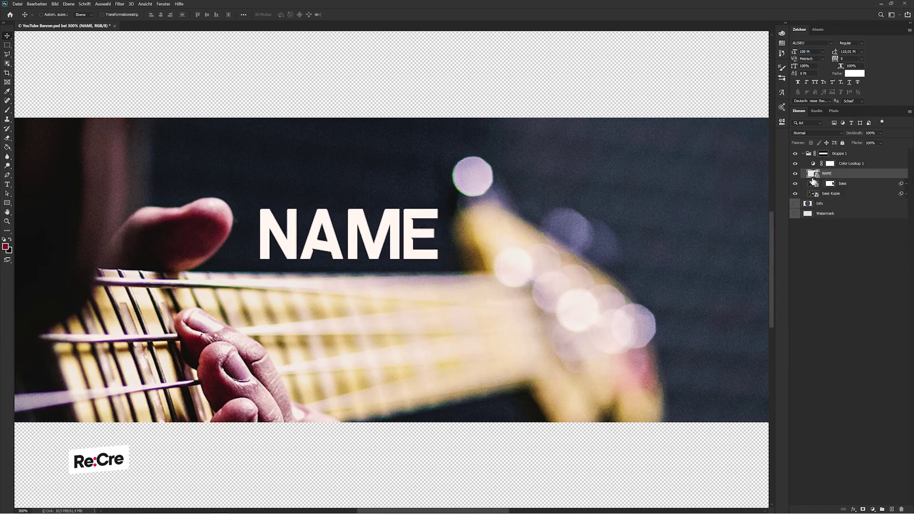
{"action": "double_click", "coordinate": [811, 174]}
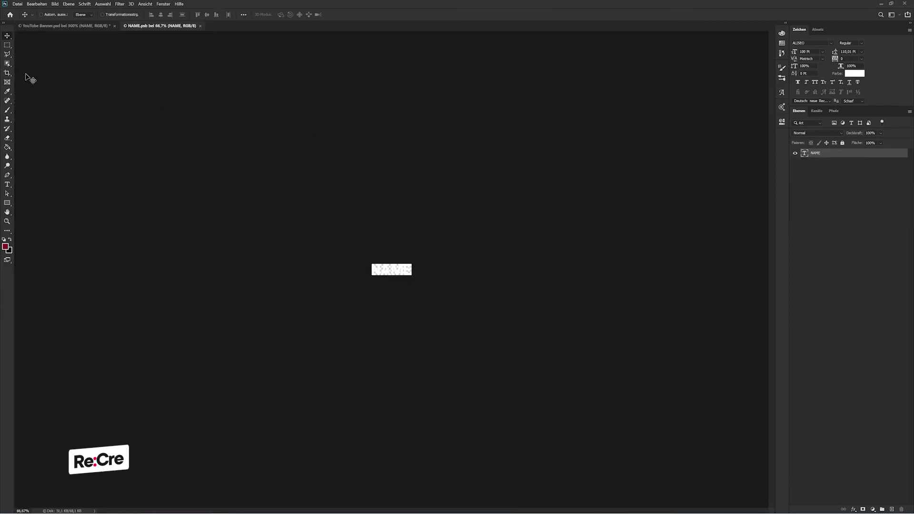
{"action": "left_click", "coordinate": [8, 74]}
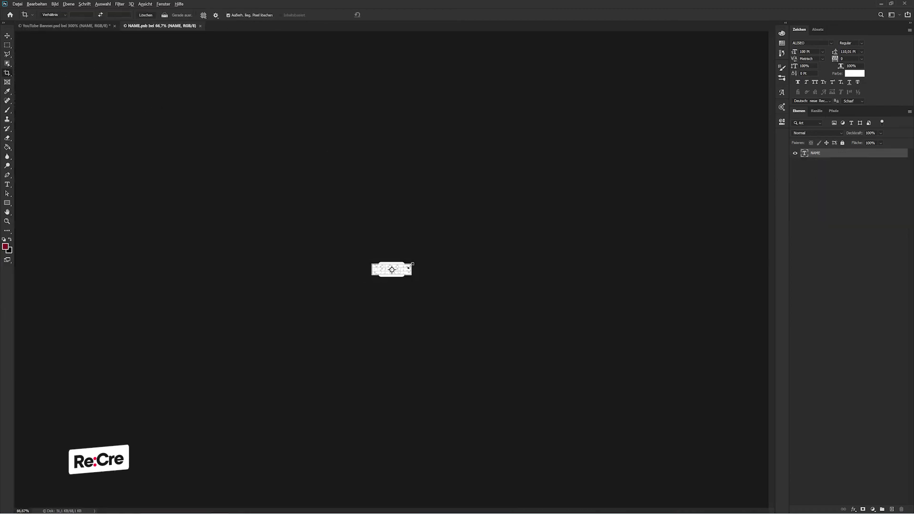
{"action": "left_click_drag", "start_coordinate": [409, 268], "coordinate": [553, 187]}
{"action": "key", "text": "Return"}
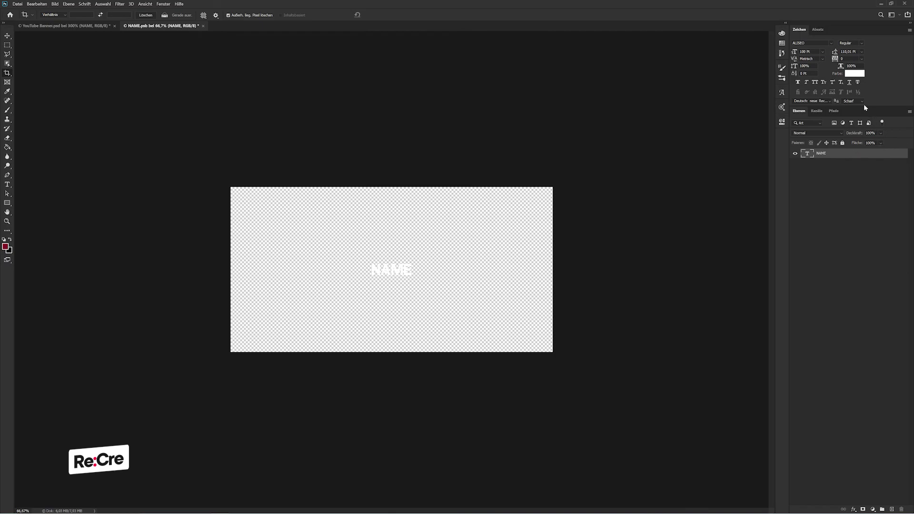
Step: Set the NAME text colour to black, then save and close the .psb
{"action": "key", "text": "v"}
{"action": "left_click", "coordinate": [855, 72]}
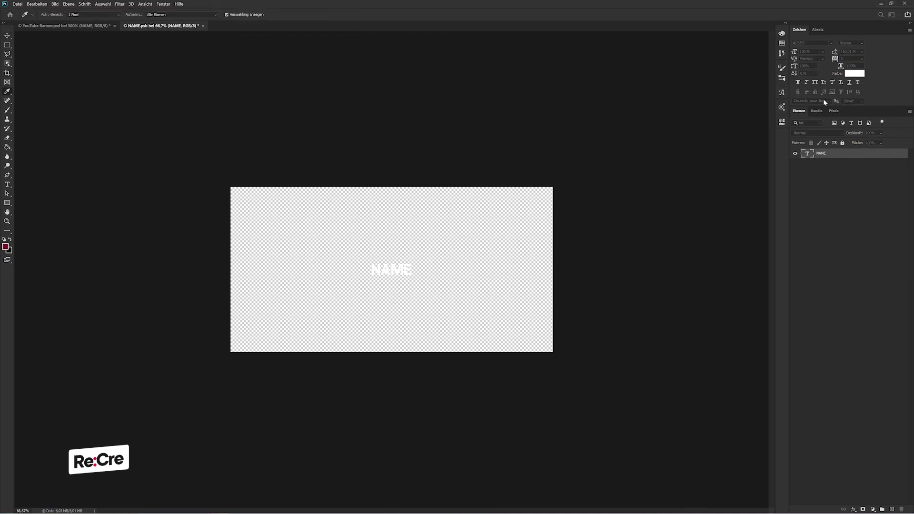
{"action": "key", "text": "Return"}
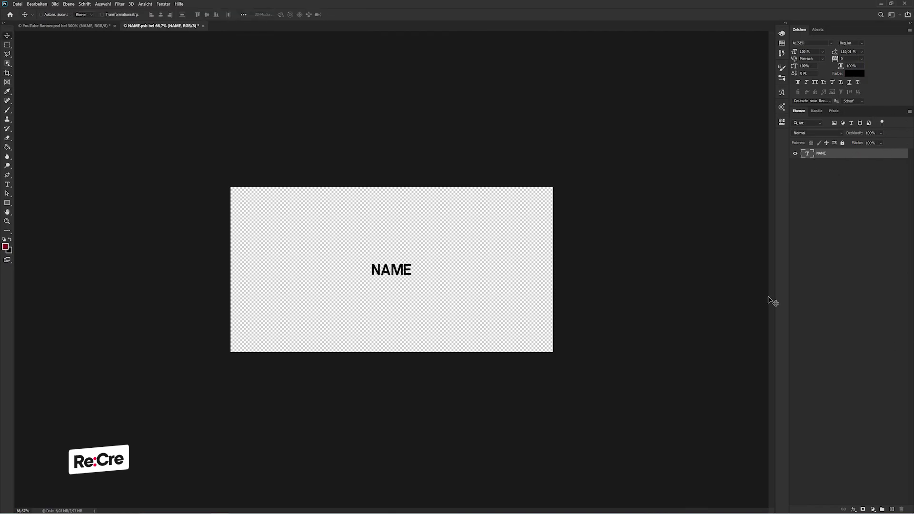
{"action": "left_click", "coordinate": [204, 26]}
{"action": "key", "text": "Return"}
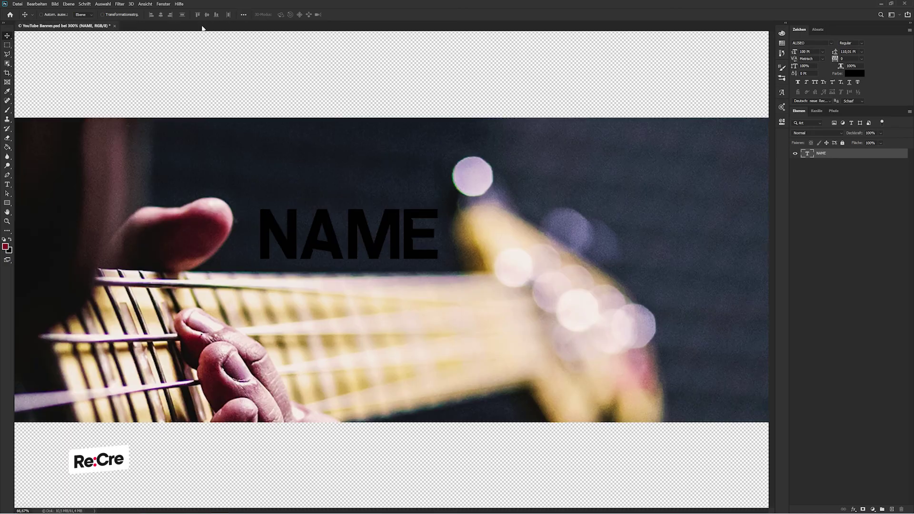
Step: Add a Color Overlay to NAME using an off-white sampled from the photo
{"action": "double_click", "coordinate": [882, 178]}
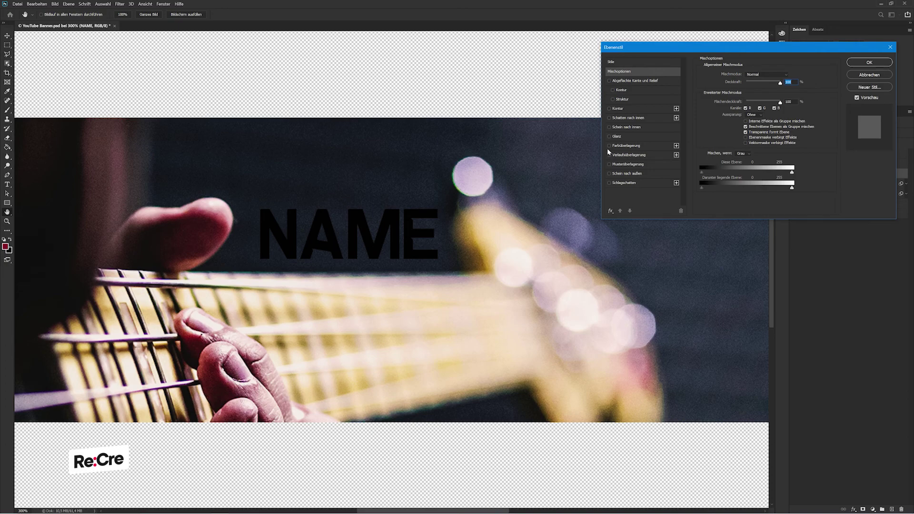
{"action": "left_click", "coordinate": [609, 145]}
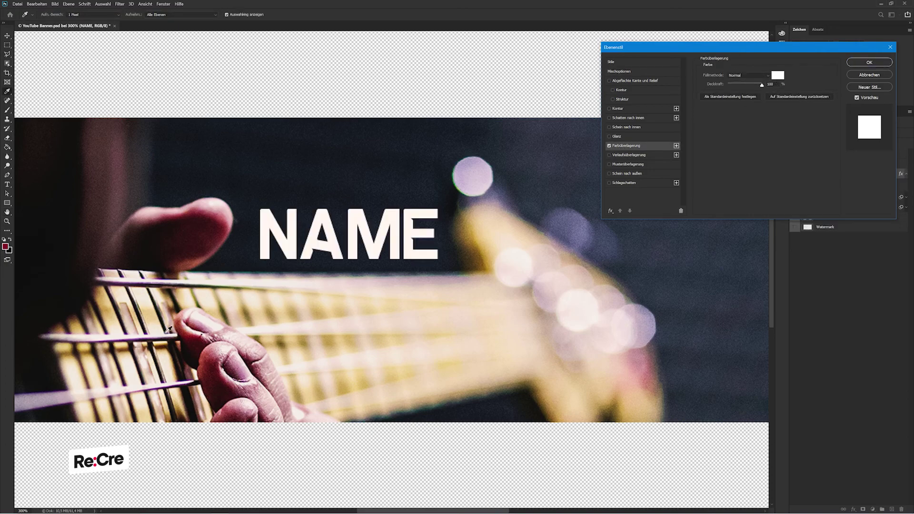
{"action": "left_click_drag", "start_coordinate": [170, 329], "coordinate": [169, 332]}
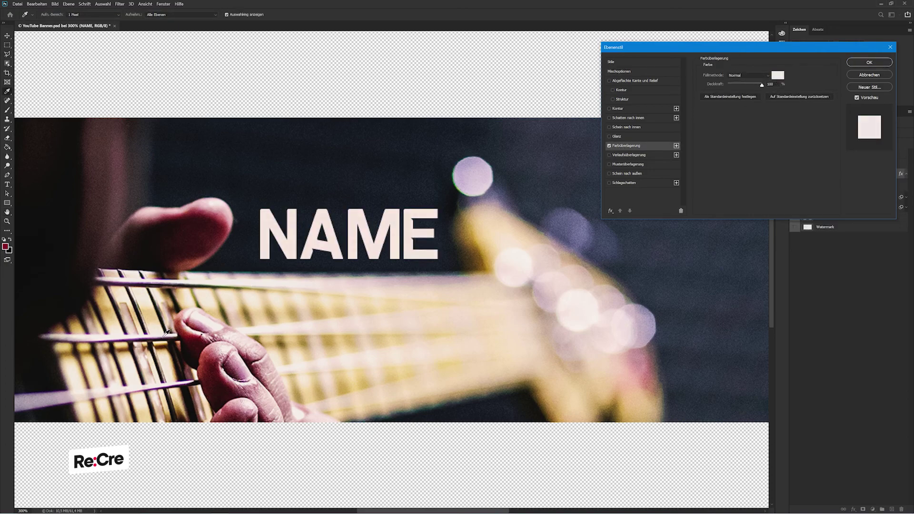
{"action": "left_click", "coordinate": [164, 335]}
{"action": "left_click", "coordinate": [162, 334]}
{"action": "key", "text": "space"}
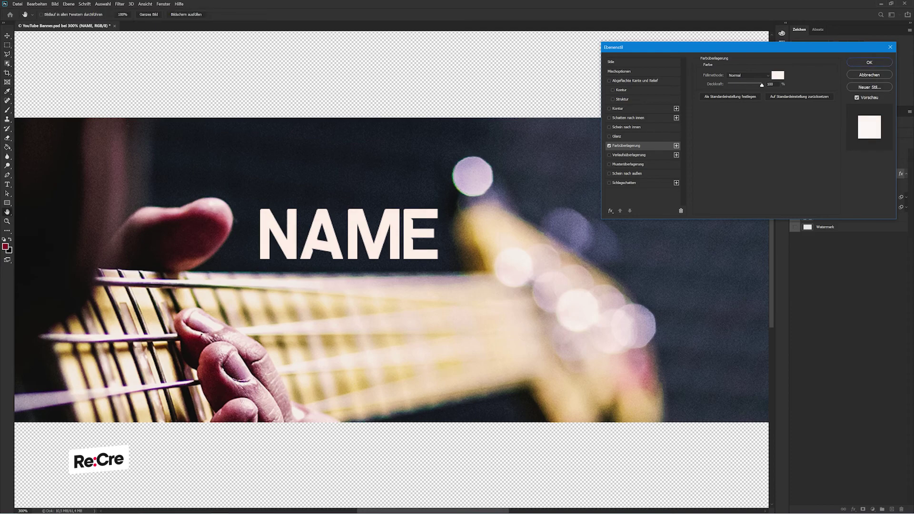
{"action": "key", "text": "Return"}
Step: Nudge the NAME title slightly right and select the bass Kopie layer
{"action": "left_click_drag", "start_coordinate": [342, 240], "coordinate": [341, 245]}
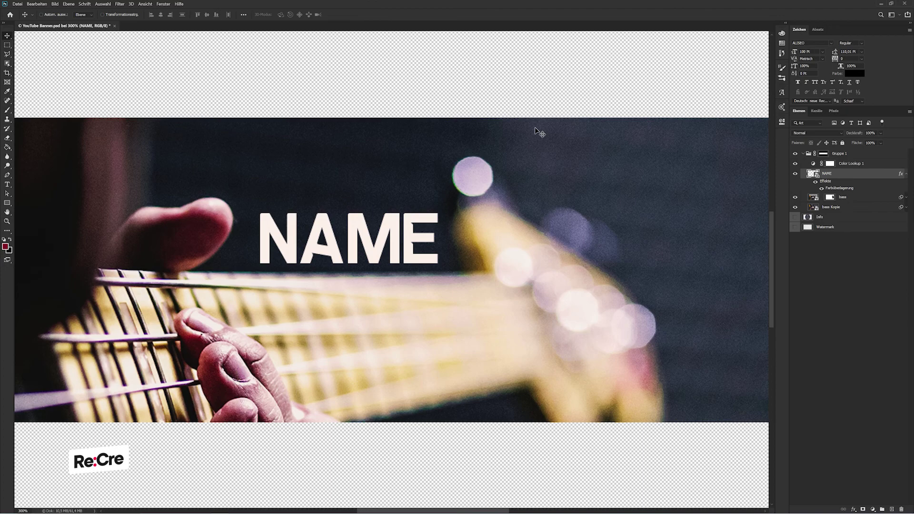
{"action": "left_click", "coordinate": [853, 199]}
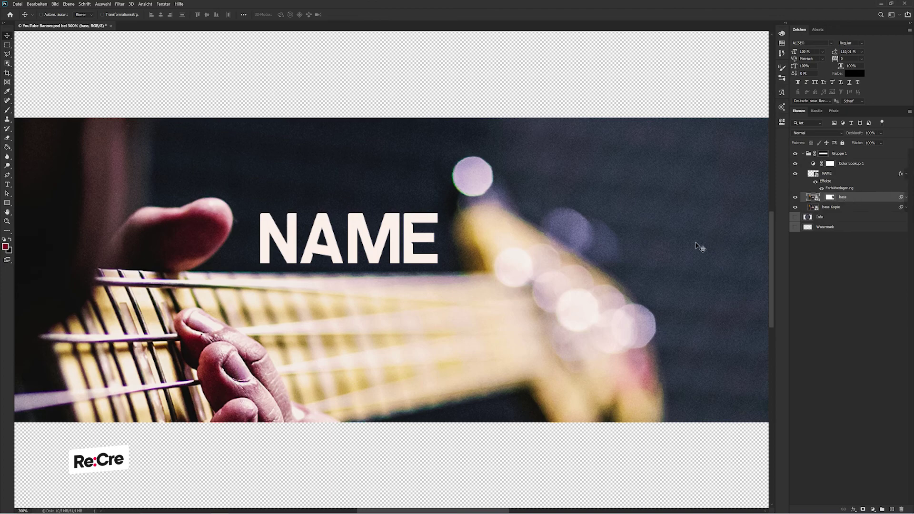
{"action": "left_click", "coordinate": [845, 208]}
Step: Outline the fretting hand with the Polygonal Lasso and copy it to a new layer
{"action": "key", "text": "l"}
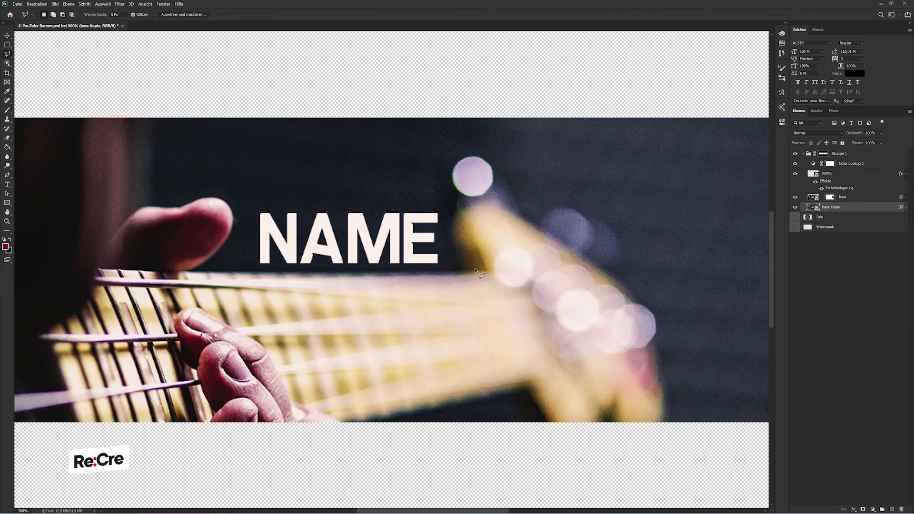
{"action": "left_click", "coordinate": [487, 274]}
{"action": "left_click", "coordinate": [188, 272]}
{"action": "left_click", "coordinate": [214, 440]}
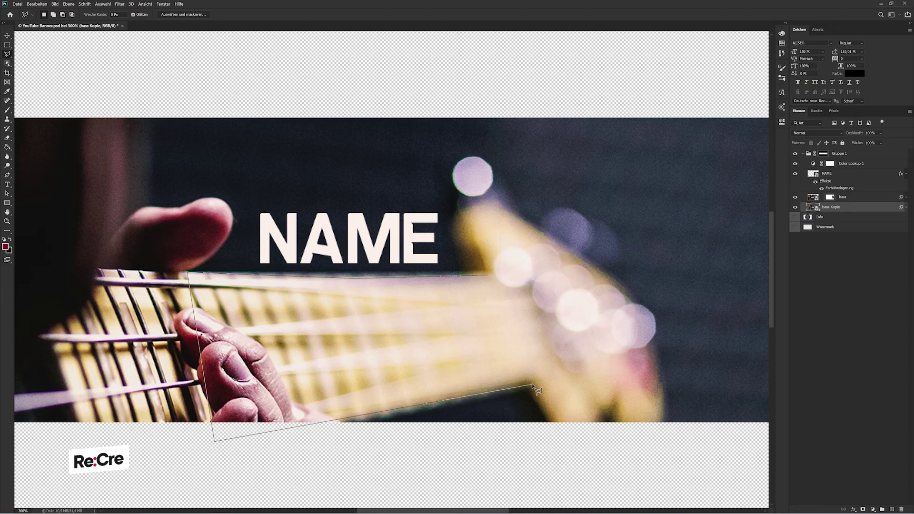
{"action": "left_click", "coordinate": [532, 384]}
{"action": "left_click", "coordinate": [489, 277]}
{"action": "key", "text": "ctrl+j"}
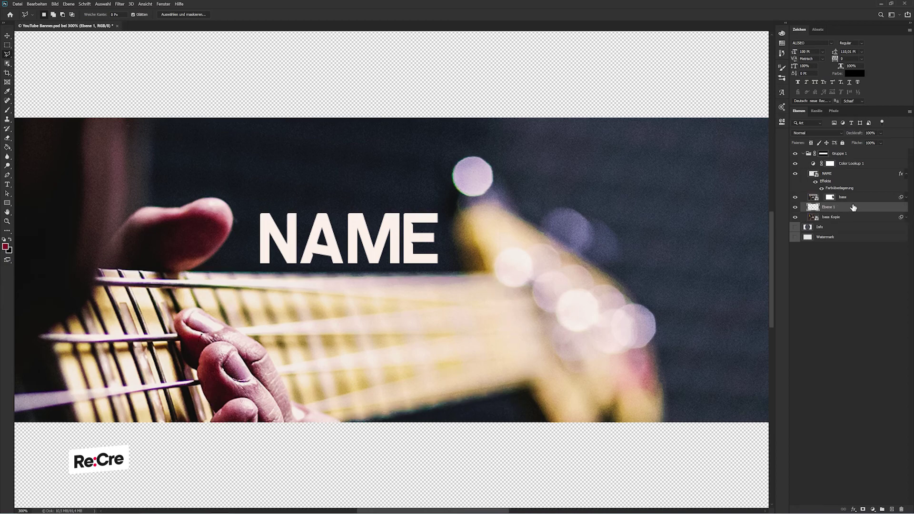
Step: Try the hand copy at several stack positions, then delete it
{"action": "key", "text": "v"}
{"action": "left_click_drag", "start_coordinate": [854, 207], "coordinate": [852, 177]}
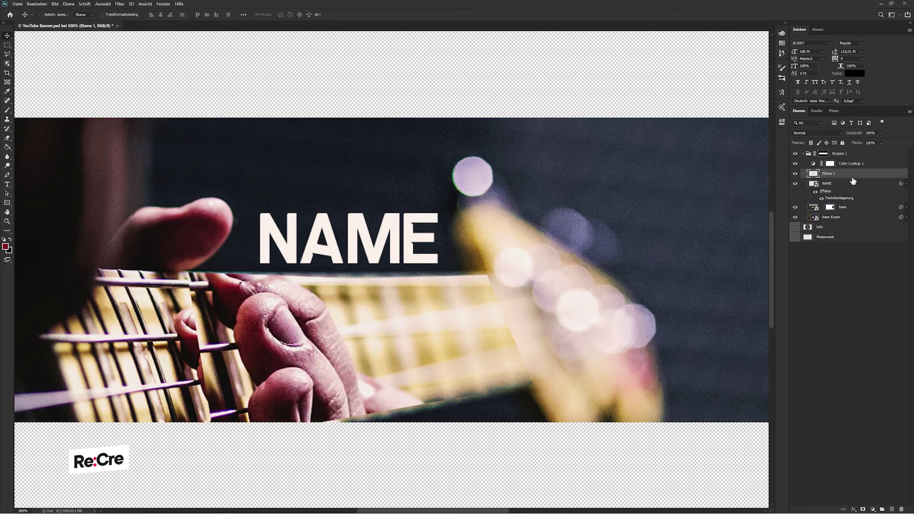
{"action": "left_click_drag", "start_coordinate": [845, 178], "coordinate": [839, 224]}
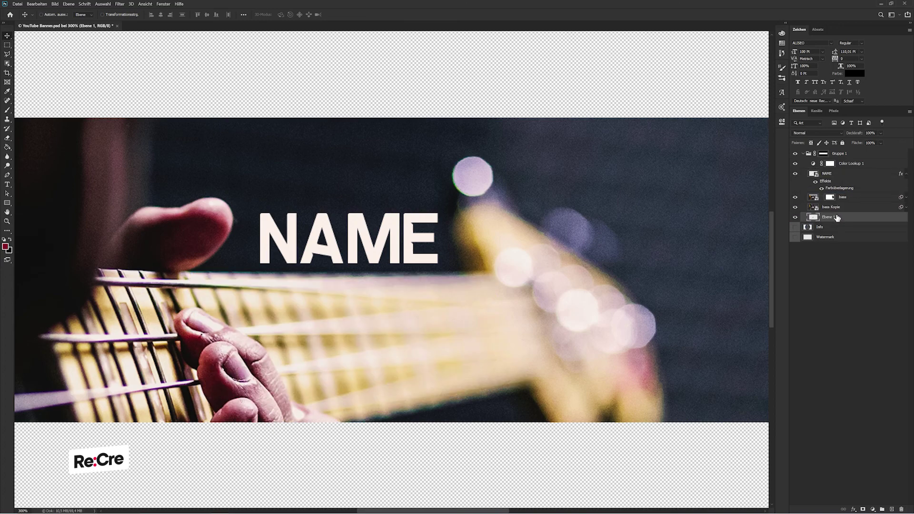
{"action": "left_click_drag", "start_coordinate": [837, 217], "coordinate": [837, 195]}
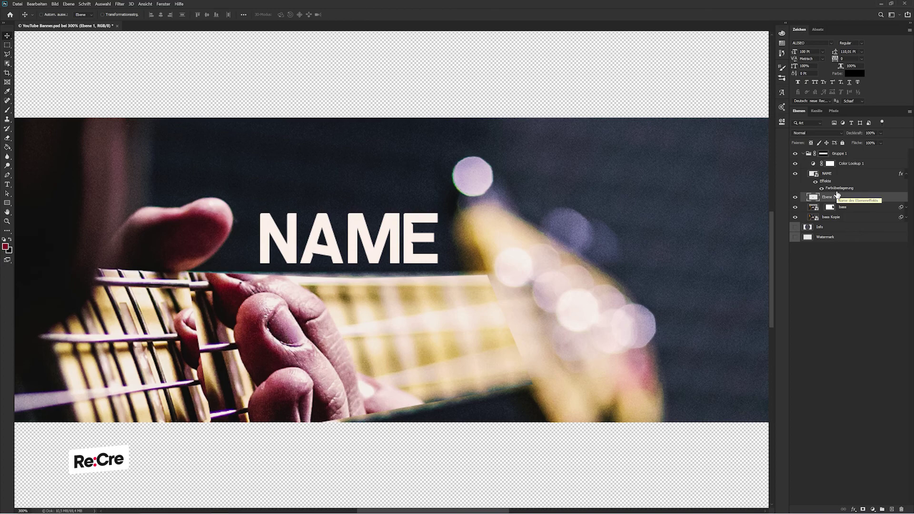
{"action": "key", "text": "Delete"}
Step: Toggle the bass layer to compare, then start a polygonal selection along the top string
{"action": "left_click", "coordinate": [794, 196]}
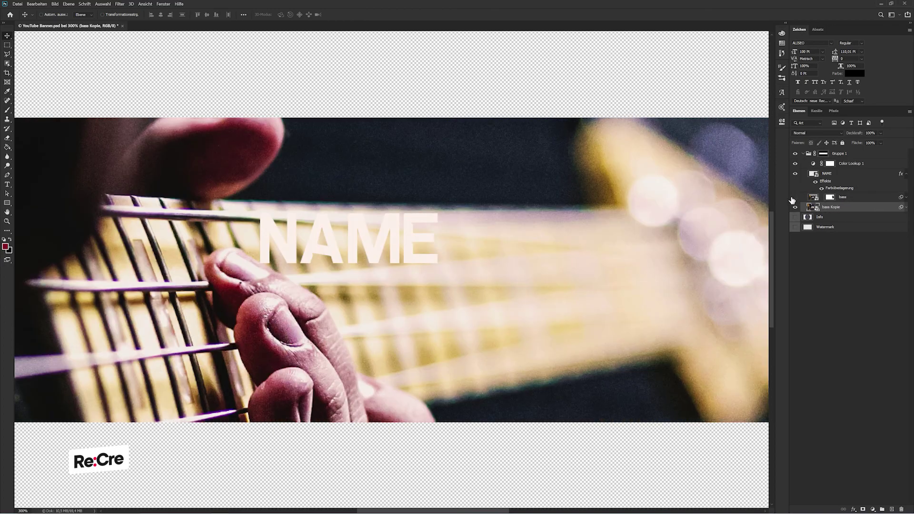
{"action": "left_click", "coordinate": [793, 197]}
{"action": "left_click", "coordinate": [794, 197]}
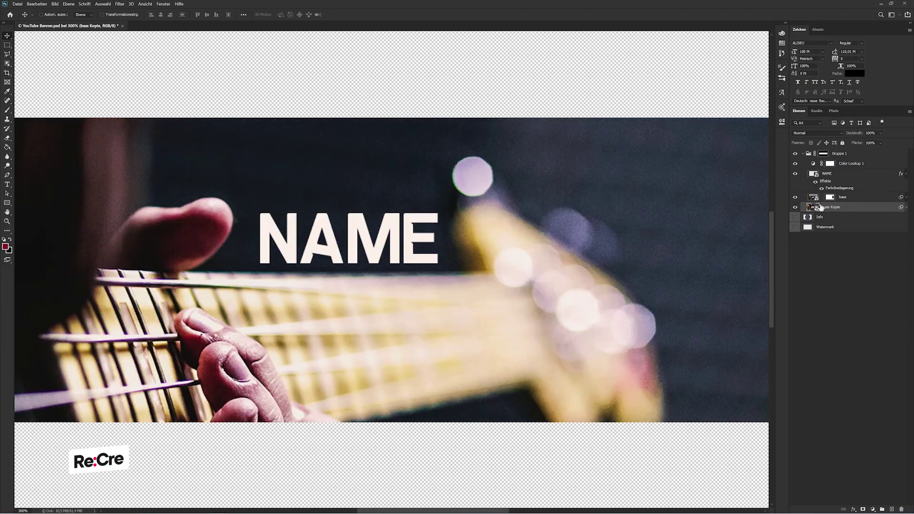
{"action": "key", "text": "l"}
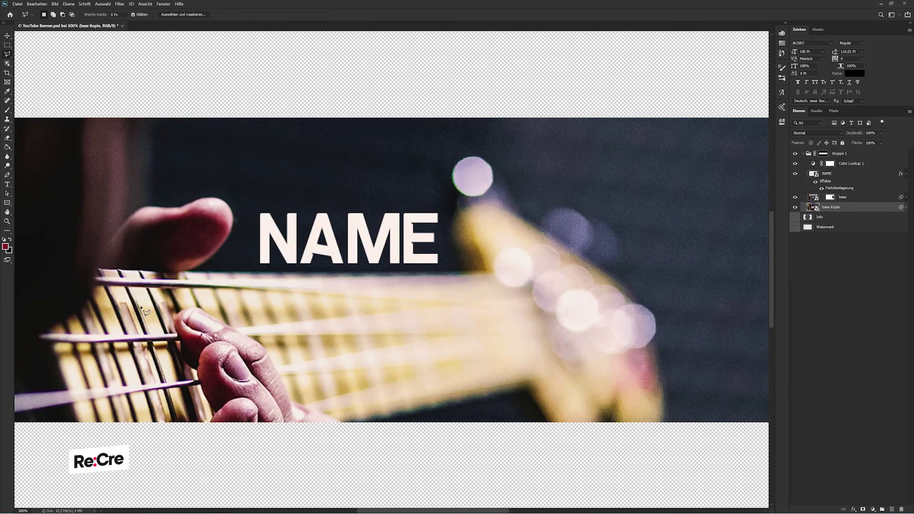
{"action": "left_click", "coordinate": [138, 272]}
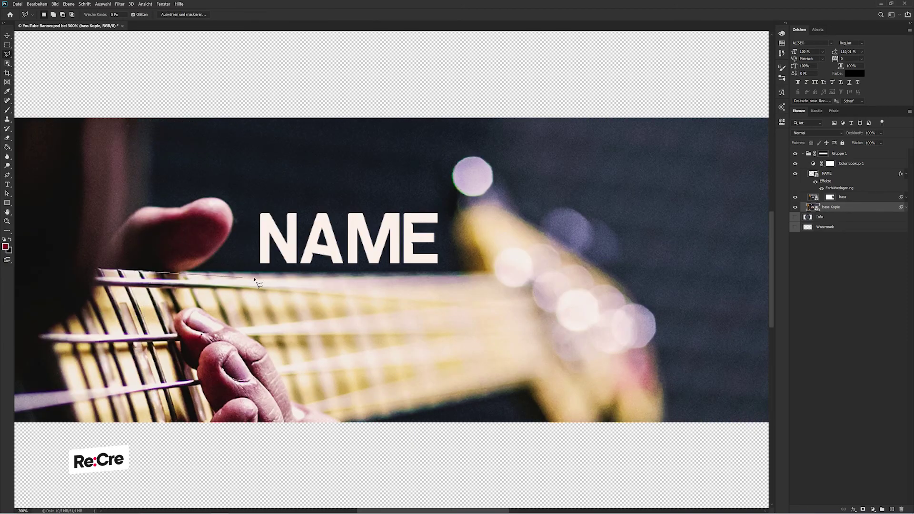
{"action": "left_click", "coordinate": [290, 282]}
Step: Close the fretboard selection and copy it to a layer, then undo the copy
{"action": "left_click", "coordinate": [480, 275]}
{"action": "left_click", "coordinate": [517, 476]}
{"action": "left_click", "coordinate": [189, 486]}
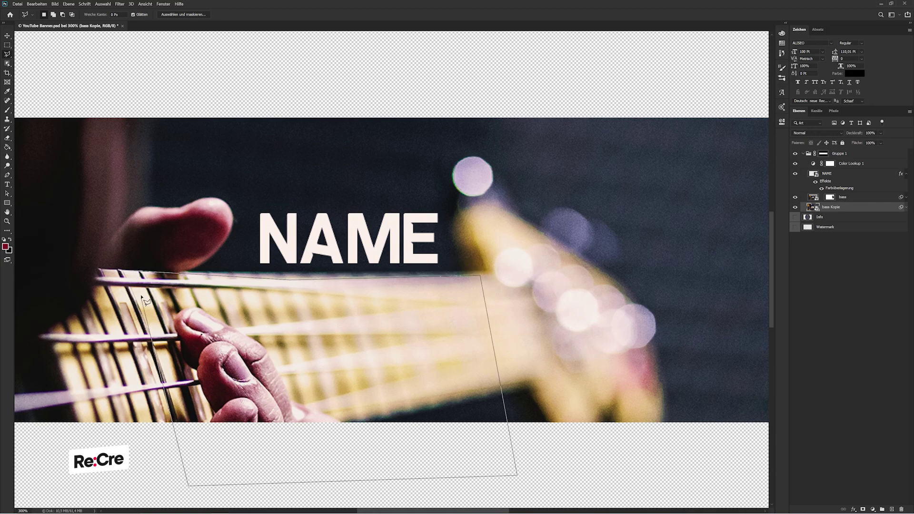
{"action": "left_click", "coordinate": [138, 272]}
{"action": "key", "text": "ctrl+j"}
{"action": "key", "text": "v"}
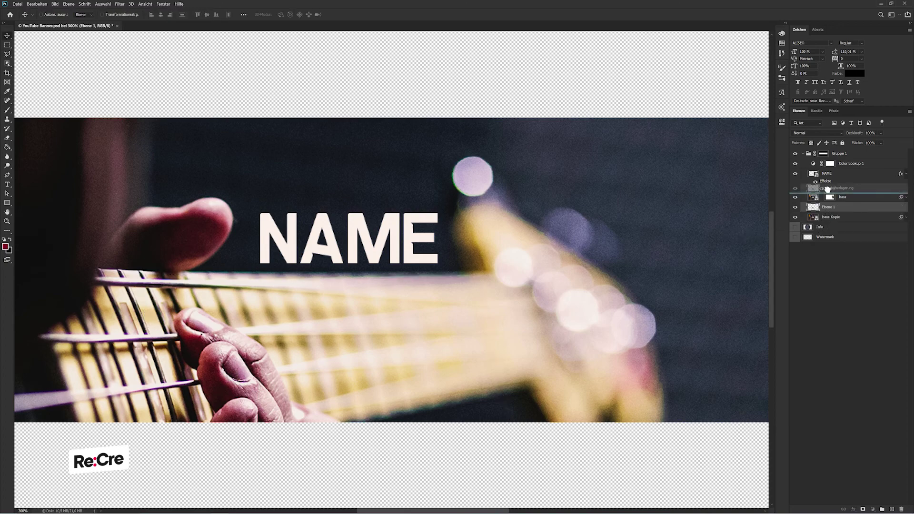
{"action": "left_click_drag", "start_coordinate": [830, 180], "coordinate": [831, 180]}
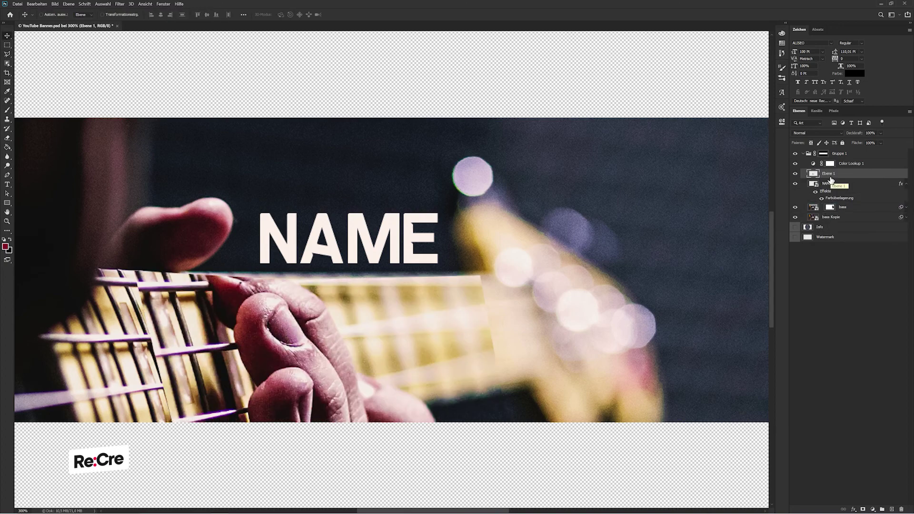
{"action": "key", "text": "ctrl+z"}
{"action": "key", "text": "ctrl+z"}
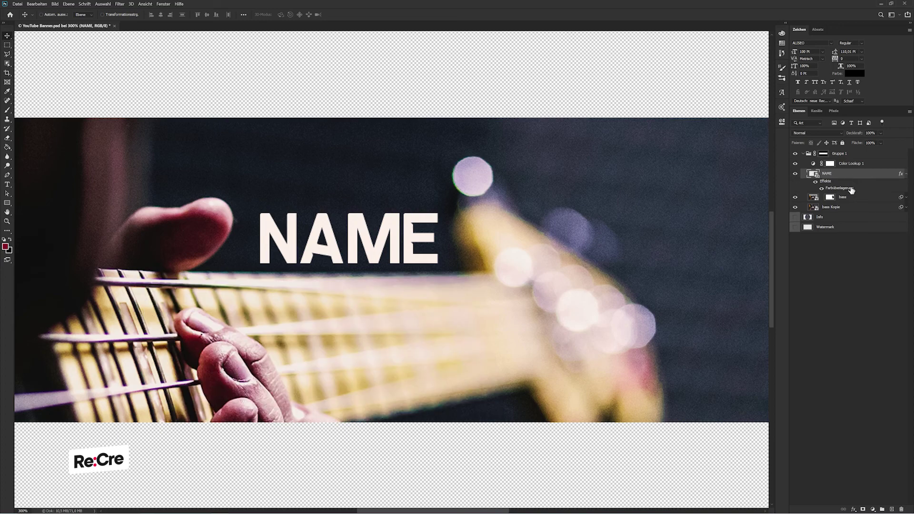
Step: Reselect the fretboard below the top string, copy it to Ebene 1 above NAME
{"action": "key", "text": "l"}
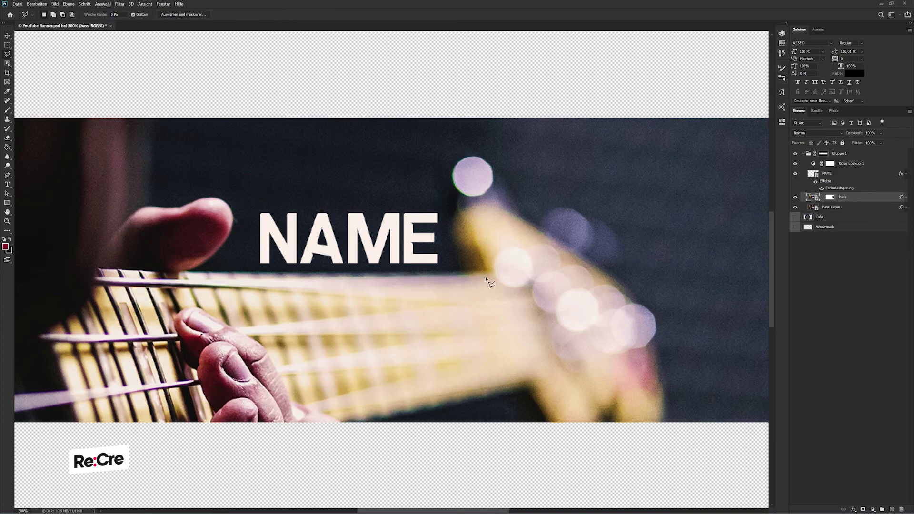
{"action": "mouse_move", "coordinate": [470, 280]}
{"action": "left_mouse_down"}
{"action": "mouse_move", "coordinate": [154, 273]}
{"action": "mouse_move", "coordinate": [204, 482]}
{"action": "mouse_move", "coordinate": [495, 414]}
{"action": "mouse_move", "coordinate": [489, 274]}
{"action": "left_mouse_up"}
{"action": "key", "text": "ctrl+j"}
{"action": "key", "text": "v"}
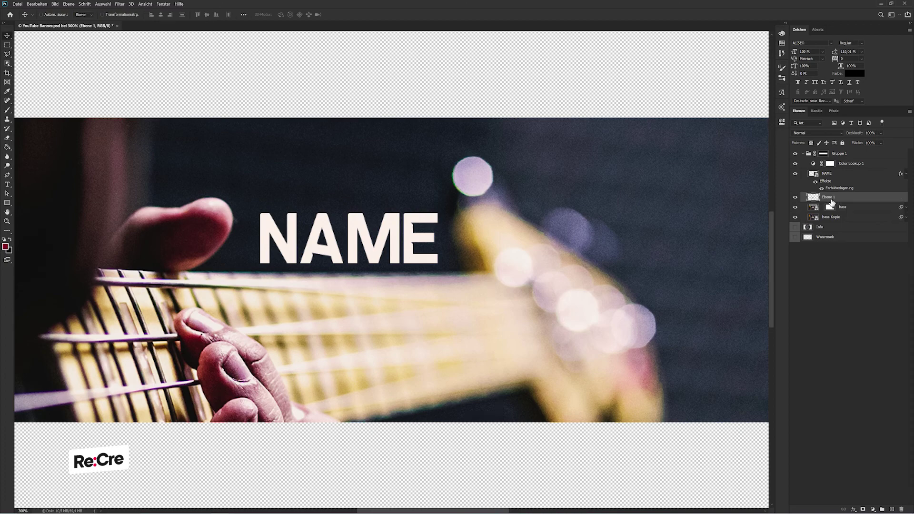
{"action": "left_click_drag", "start_coordinate": [830, 195], "coordinate": [834, 179]}
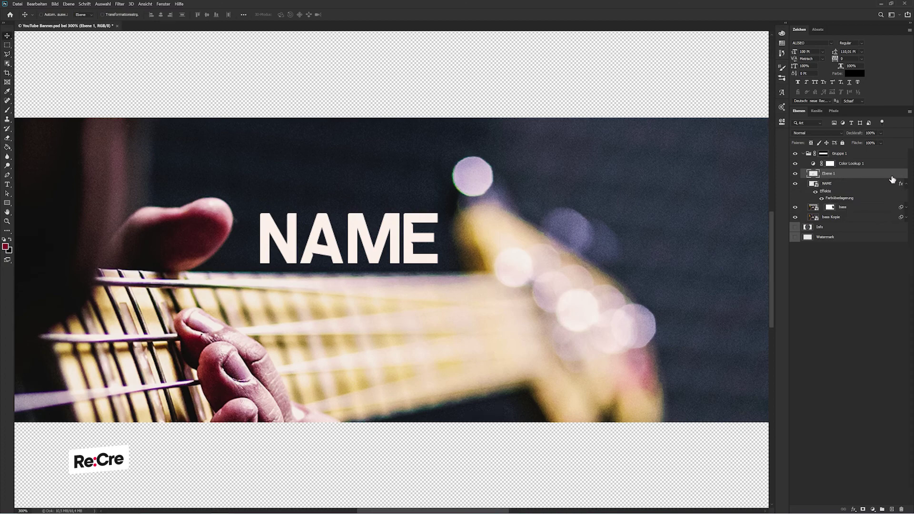
Step: Nudge NAME down slightly and duplicate the Ebene 1 fretboard layer
{"action": "left_click", "coordinate": [906, 184]}
{"action": "left_click", "coordinate": [872, 187]}
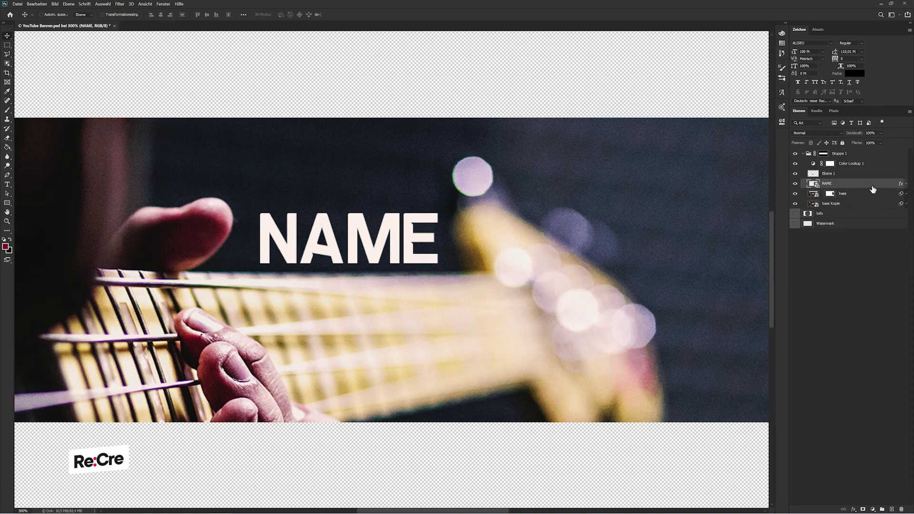
{"action": "key", "text": "Down"}
{"action": "key", "text": "Down"}
{"action": "key", "text": "Down"}
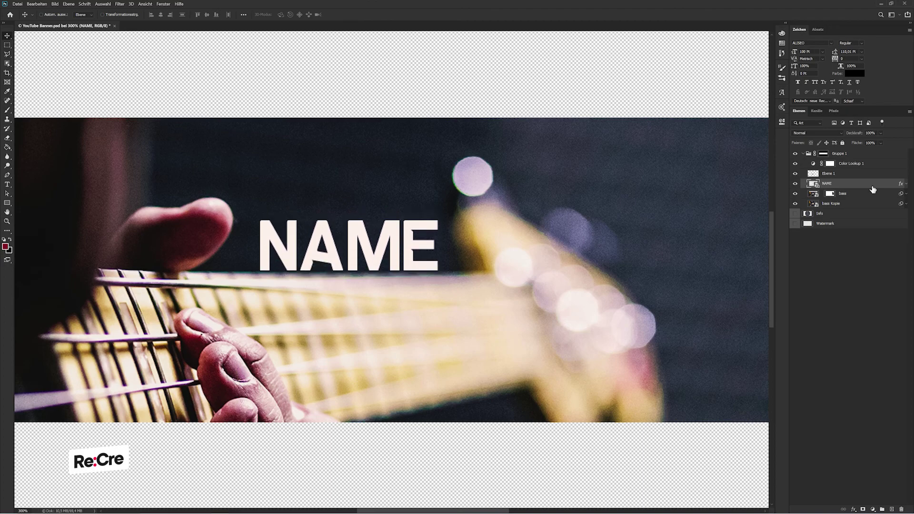
{"action": "left_click", "coordinate": [843, 175]}
{"action": "key", "text": "ctrl+j"}
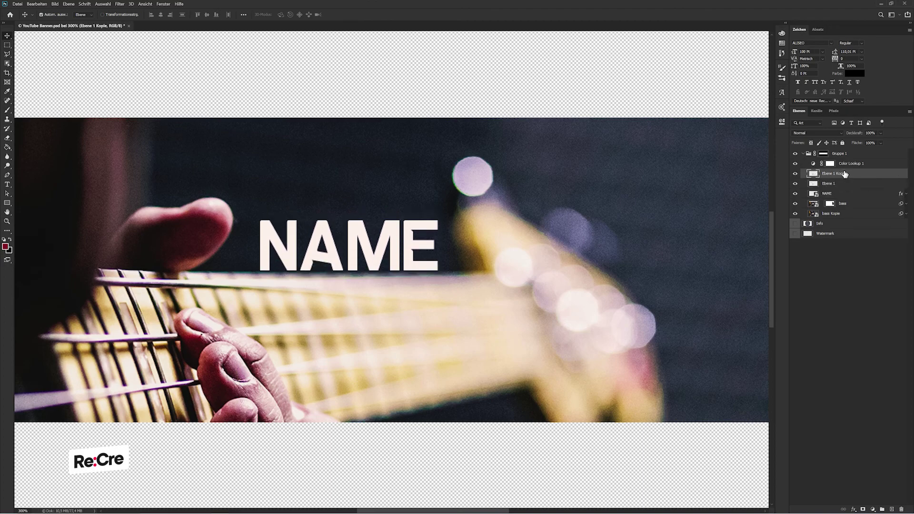
Step: Gaussian-blur Ebene 1 Kopie at about 5,4 px and move it below Ebene 1
{"action": "key", "text": "ctrl+alt+f"}
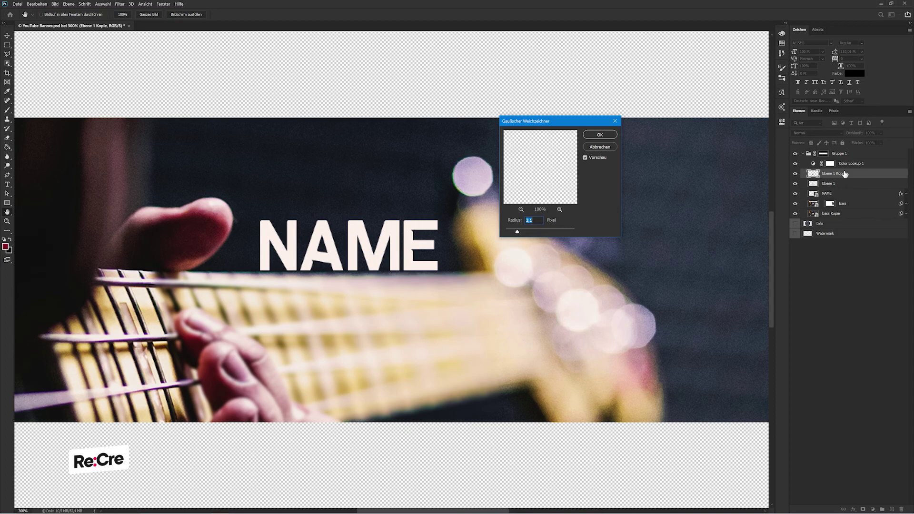
{"action": "key", "text": "Up"}
{"action": "key", "text": "Up"}
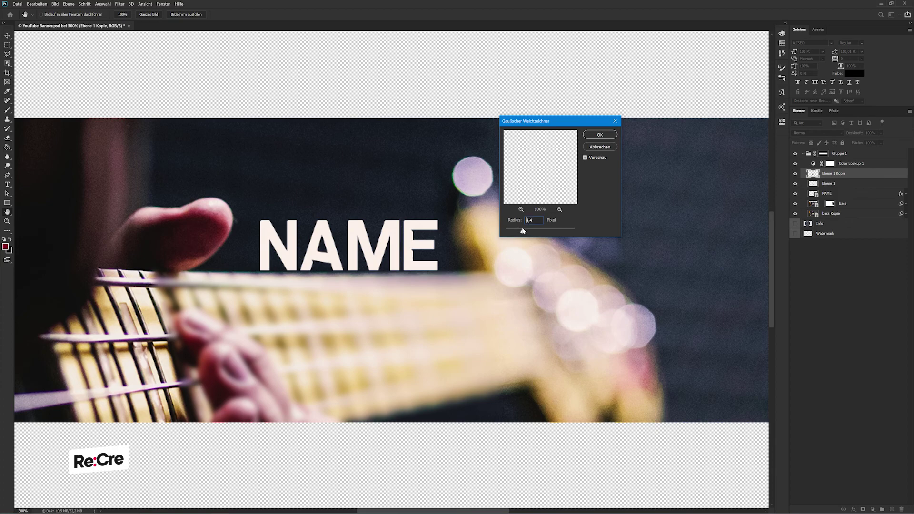
{"action": "left_click_drag", "start_coordinate": [523, 231], "coordinate": [525, 232]}
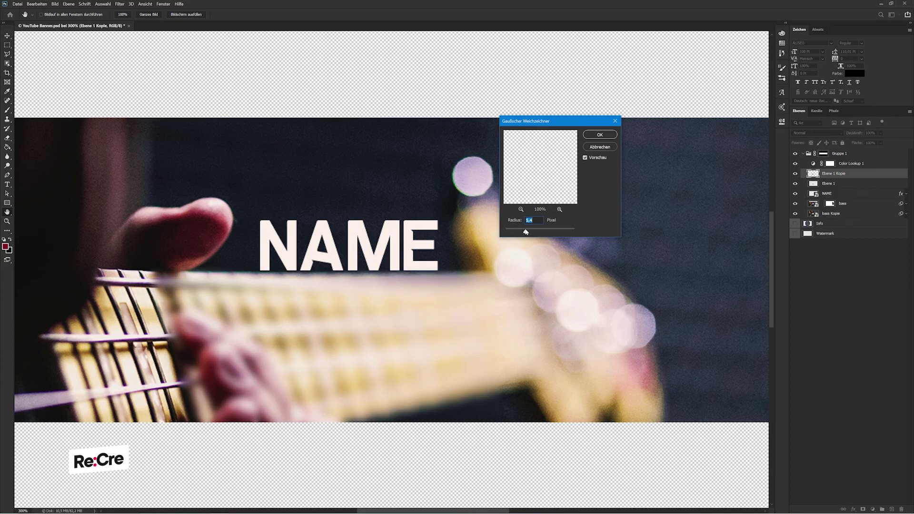
{"action": "left_click", "coordinate": [600, 135]}
{"action": "left_click_drag", "start_coordinate": [862, 174], "coordinate": [853, 182]}
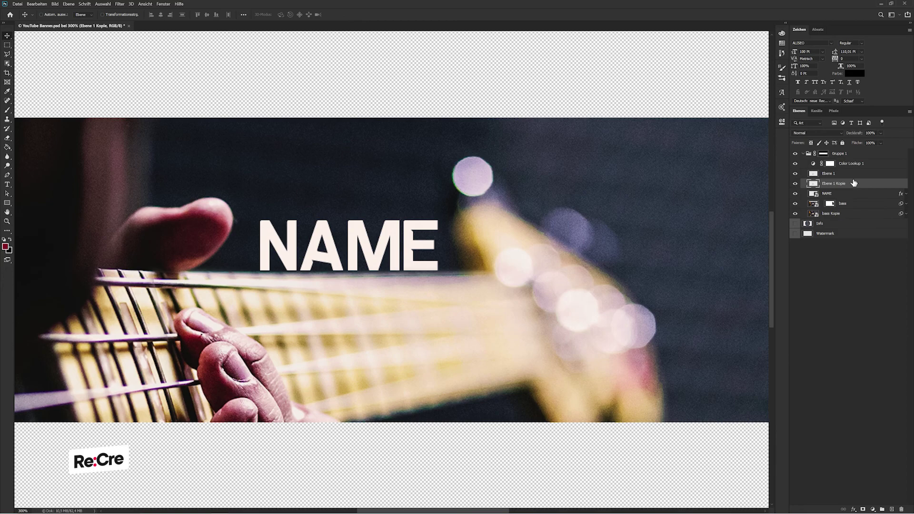
{"action": "left_click", "coordinate": [843, 193]}
Step: Nudge NAME down behind the string and the blurred copy up into position
{"action": "key", "text": "shift+Down"}
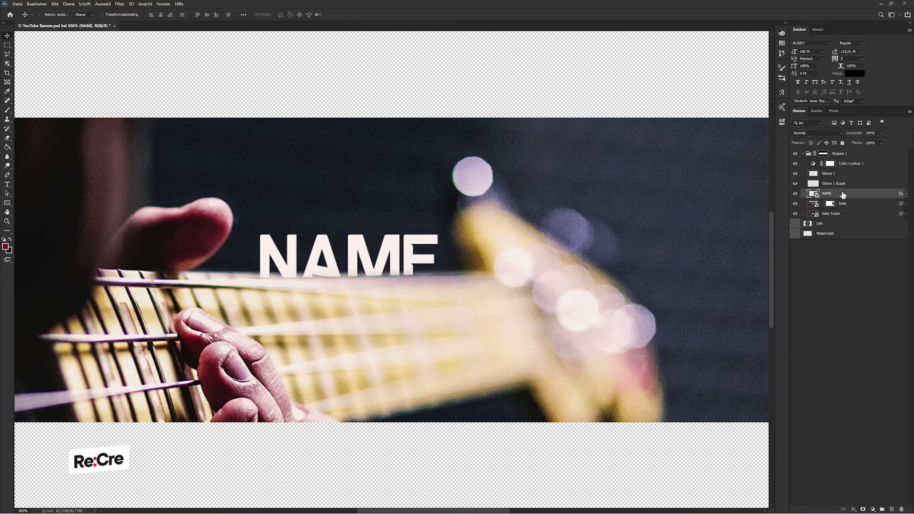
{"action": "key", "text": "Down"}
{"action": "key", "text": "Down"}
{"action": "key", "text": "Down"}
{"action": "key", "text": "shift+Up"}
{"action": "key", "text": "shift+Up"}
{"action": "left_click", "coordinate": [837, 185]}
{"action": "key", "text": "Up"}
{"action": "key", "text": "Up"}
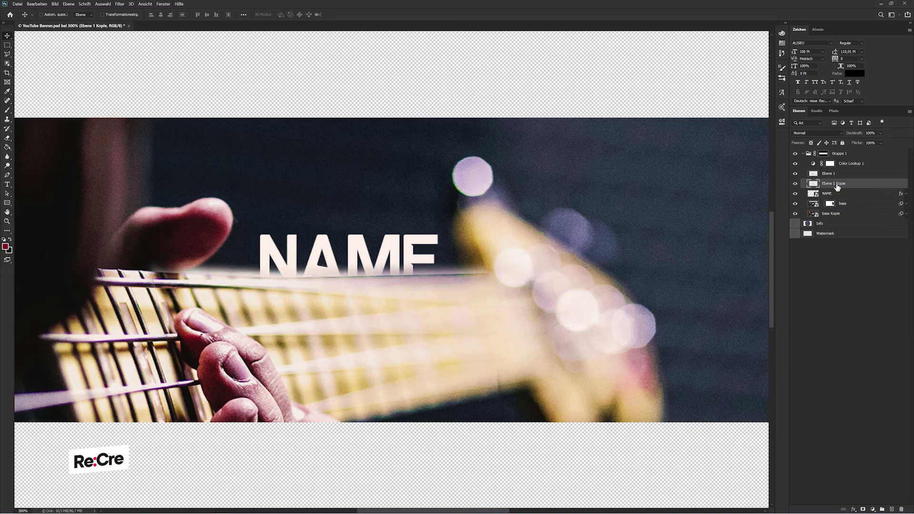
Step: Draw a polygonal selection around the NAME area above the string
{"action": "key", "text": "l"}
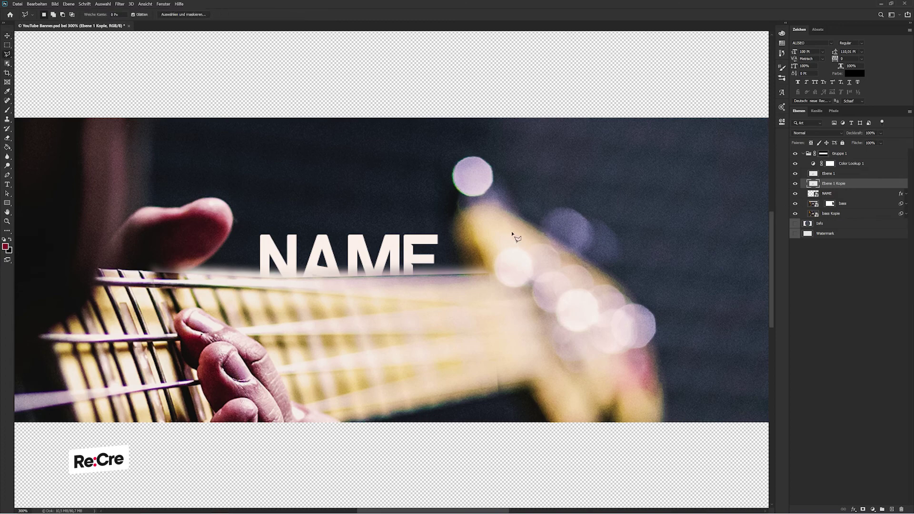
{"action": "left_click", "coordinate": [500, 227]}
{"action": "left_click", "coordinate": [481, 282]}
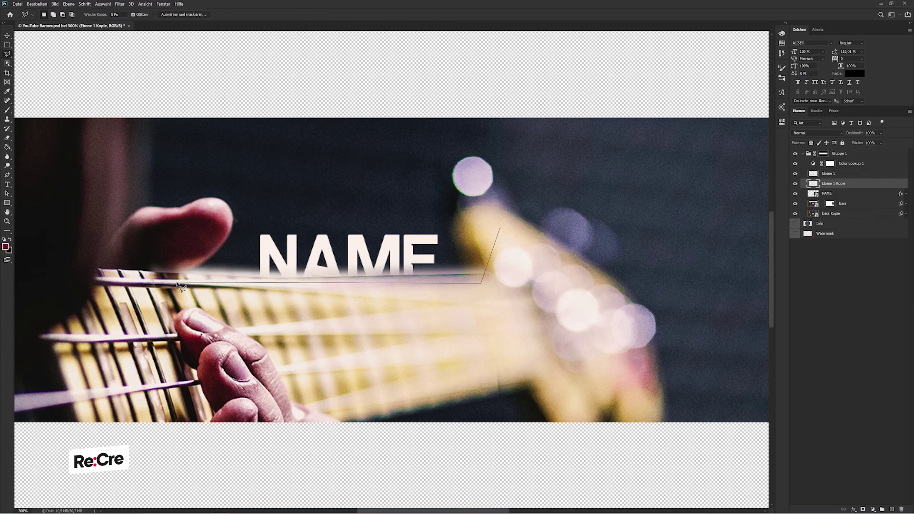
{"action": "left_click", "coordinate": [177, 283]}
{"action": "left_click", "coordinate": [173, 208]}
{"action": "left_click", "coordinate": [513, 208]}
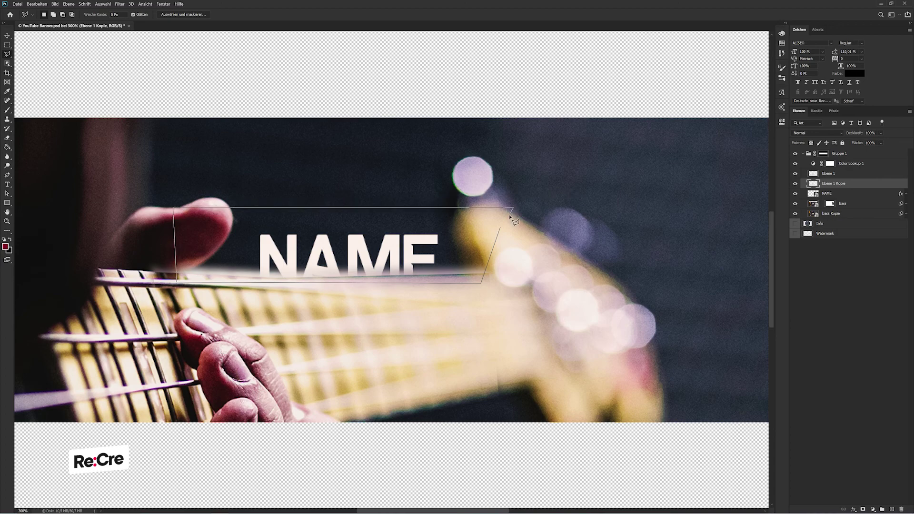
{"action": "left_click", "coordinate": [500, 229]}
Step: Feather the selection to 5,5 px in Select and Mask and mask Ebene 1 Kopie with it
{"action": "left_click", "coordinate": [170, 15]}
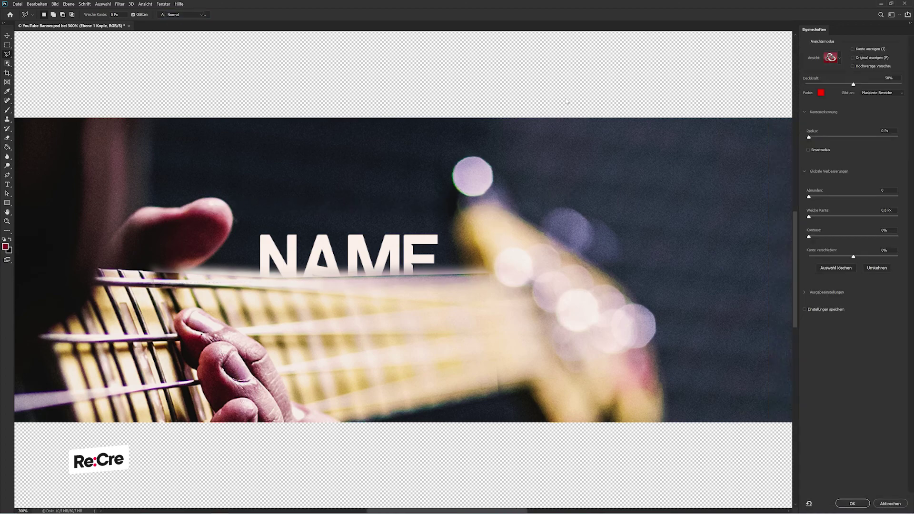
{"action": "left_click_drag", "start_coordinate": [810, 217], "coordinate": [834, 215]}
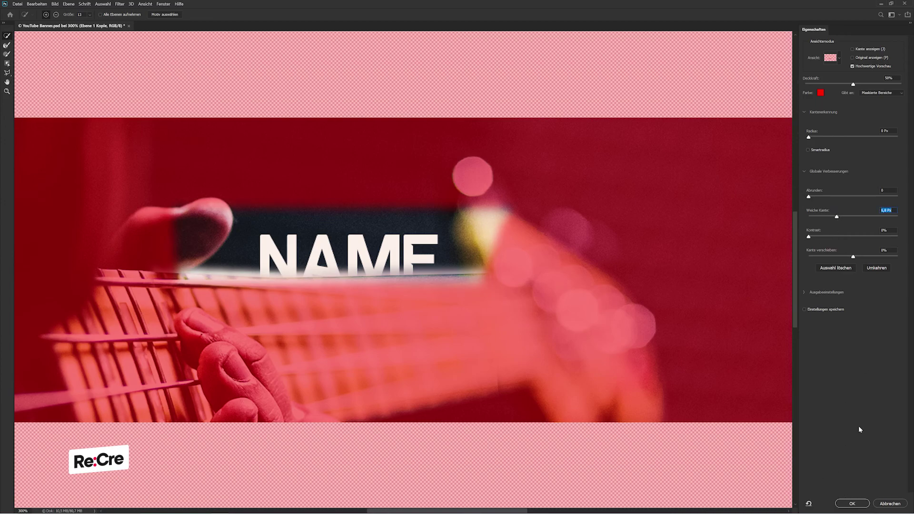
{"action": "left_click", "coordinate": [848, 503]}
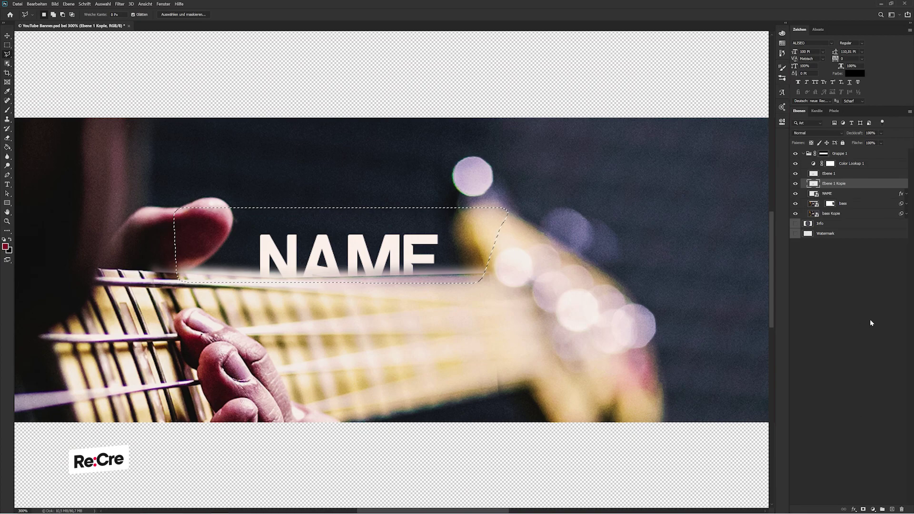
{"action": "left_click", "coordinate": [863, 509]}
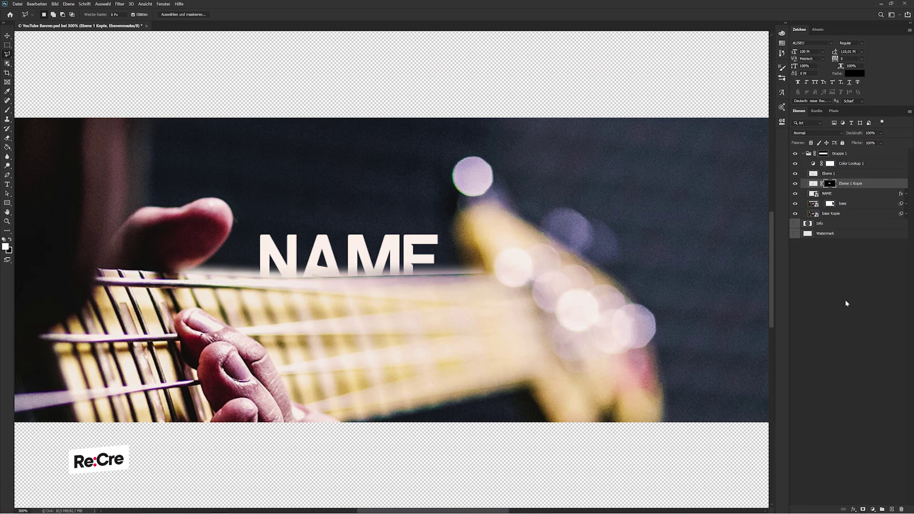
Step: Select the NAME layer and nudge it upward
{"action": "key", "text": "v"}
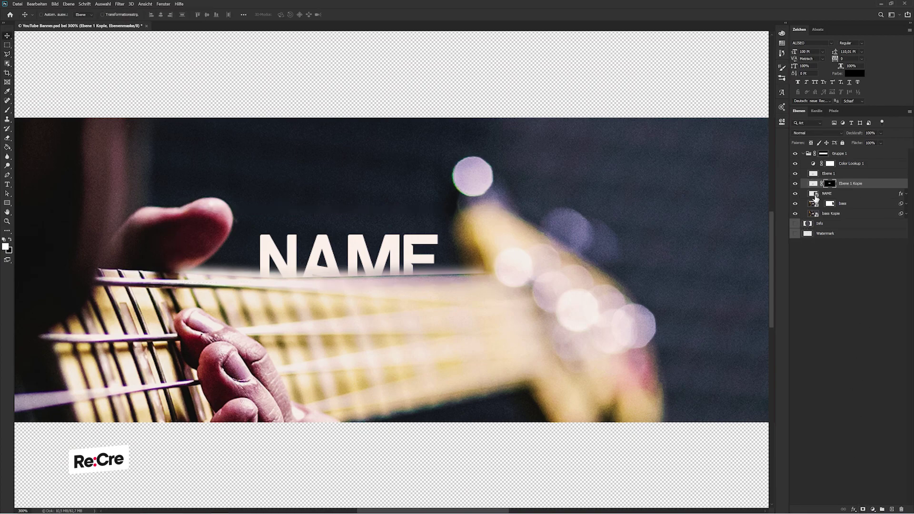
{"action": "left_click", "coordinate": [825, 193]}
{"action": "key", "text": "Up"}
{"action": "key", "text": "Up"}
{"action": "key", "text": "Up"}
{"action": "key", "text": "Up"}
{"action": "key", "text": "Up"}
{"action": "key", "text": "Up"}
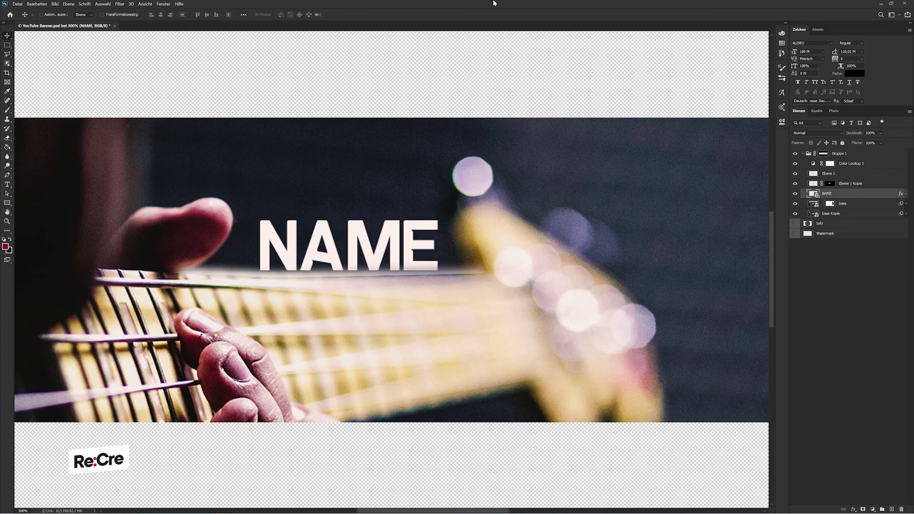
Step: Try distorting NAME to rise toward the right, then cancel the distortion
{"action": "left_click", "coordinate": [36, 3]}
{"action": "mouse_move", "coordinate": [47, 157]}
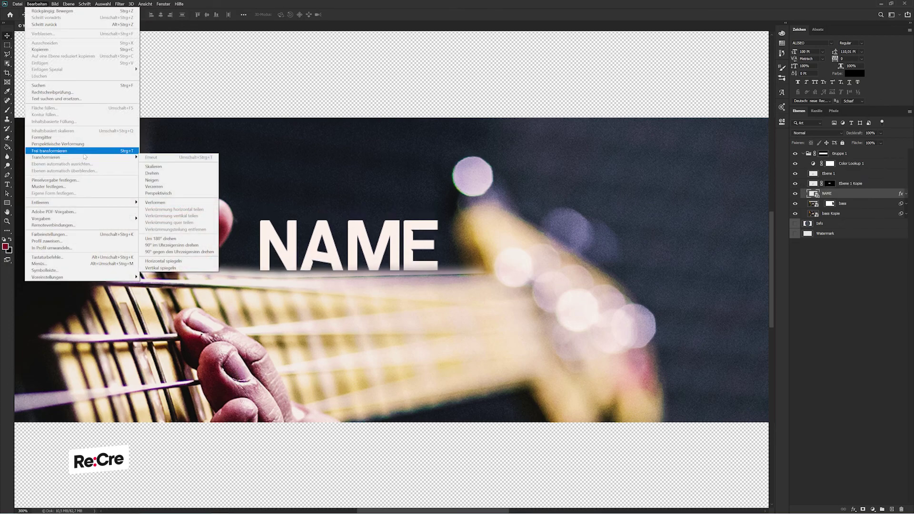
{"action": "left_click", "coordinate": [164, 187]}
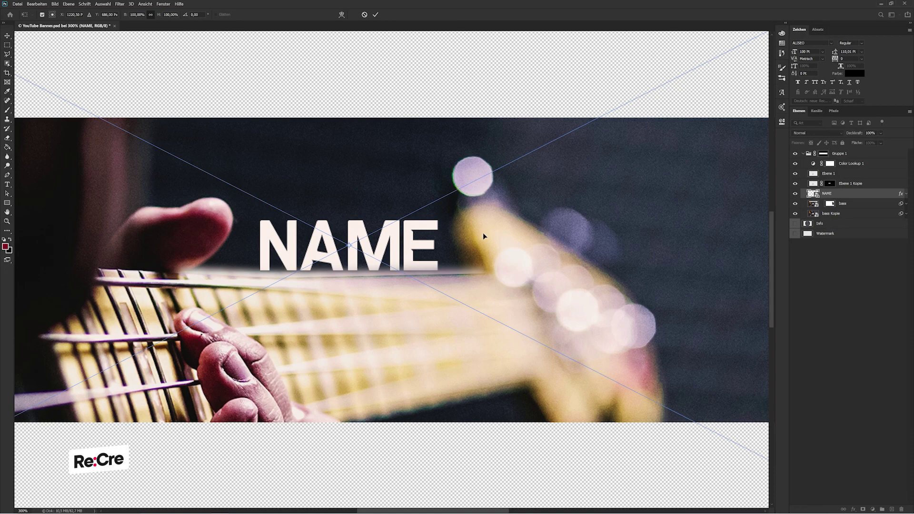
{"action": "key", "text": "ctrl+minus"}
{"action": "key", "text": "ctrl+minus"}
{"action": "key", "text": "ctrl+minus"}
{"action": "key", "text": "ctrl+minus"}
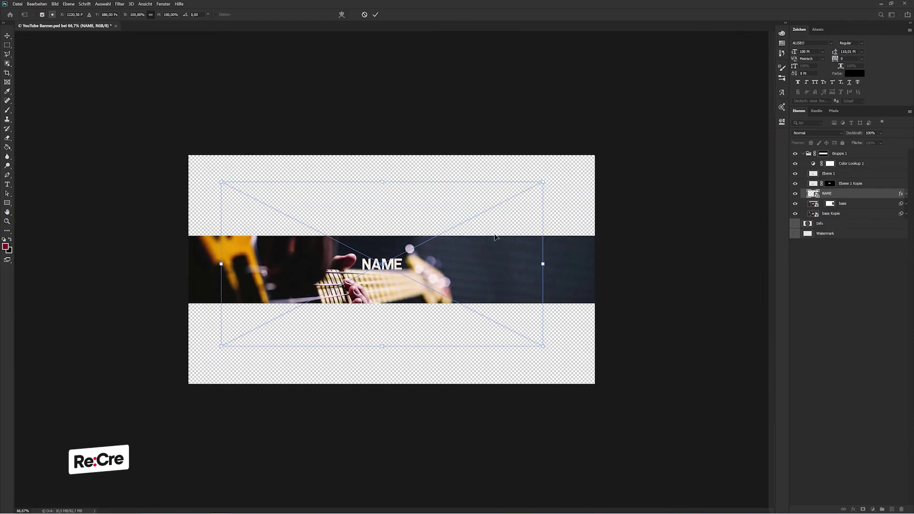
{"action": "left_click_drag", "start_coordinate": [544, 264], "coordinate": [548, 249]}
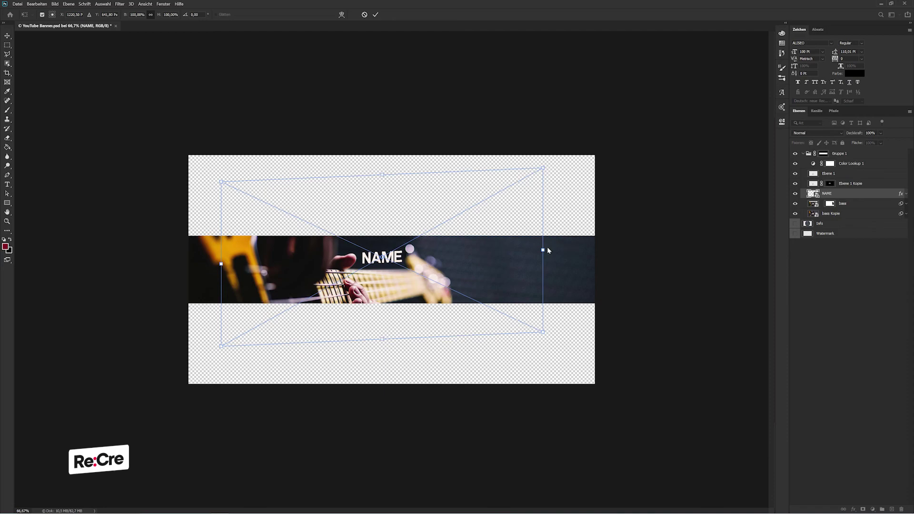
{"action": "left_click_drag", "start_coordinate": [547, 250], "coordinate": [547, 221]}
{"action": "left_click_drag", "start_coordinate": [431, 278], "coordinate": [428, 292]}
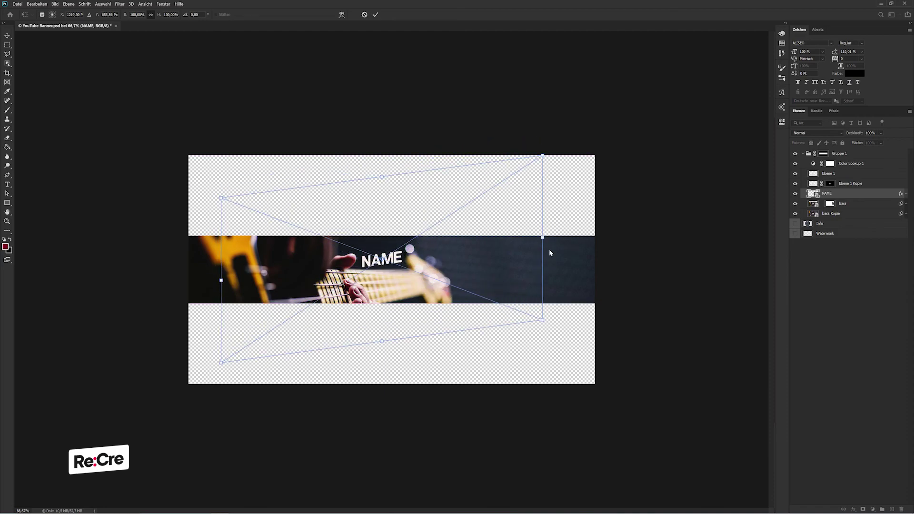
{"action": "left_click_drag", "start_coordinate": [542, 236], "coordinate": [543, 256]}
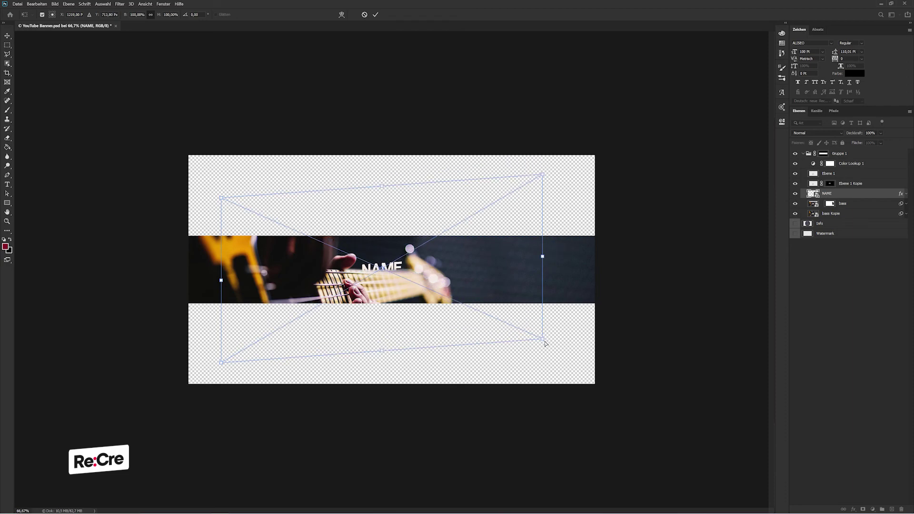
{"action": "left_click_drag", "start_coordinate": [545, 343], "coordinate": [524, 290]}
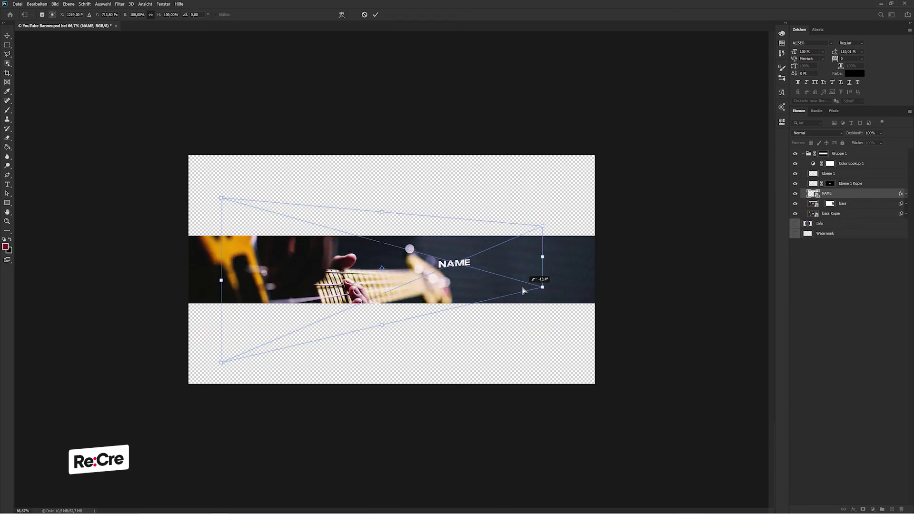
{"action": "left_click_drag", "start_coordinate": [523, 291], "coordinate": [480, 281]}
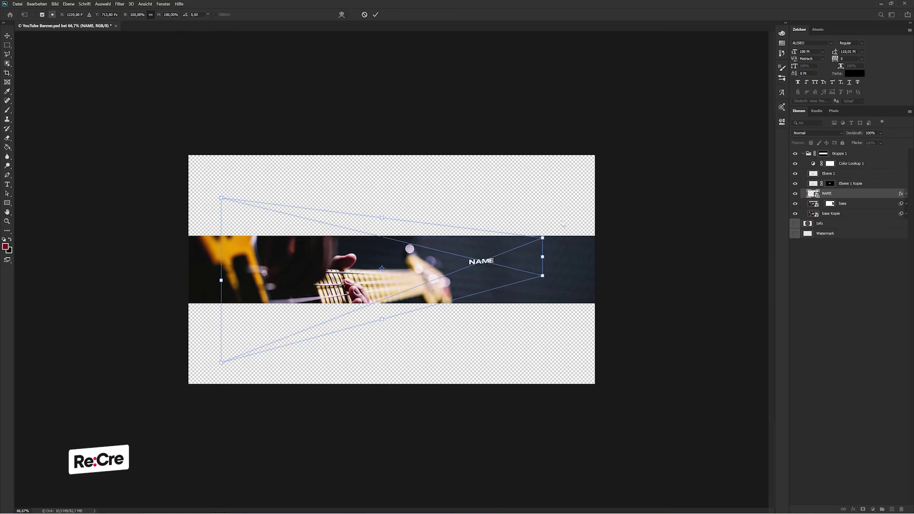
{"action": "mouse_move", "coordinate": [541, 249]}
{"action": "left_mouse_down"}
{"action": "mouse_move", "coordinate": [524, 234]}
{"action": "mouse_move", "coordinate": [542, 241]}
{"action": "left_mouse_up"}
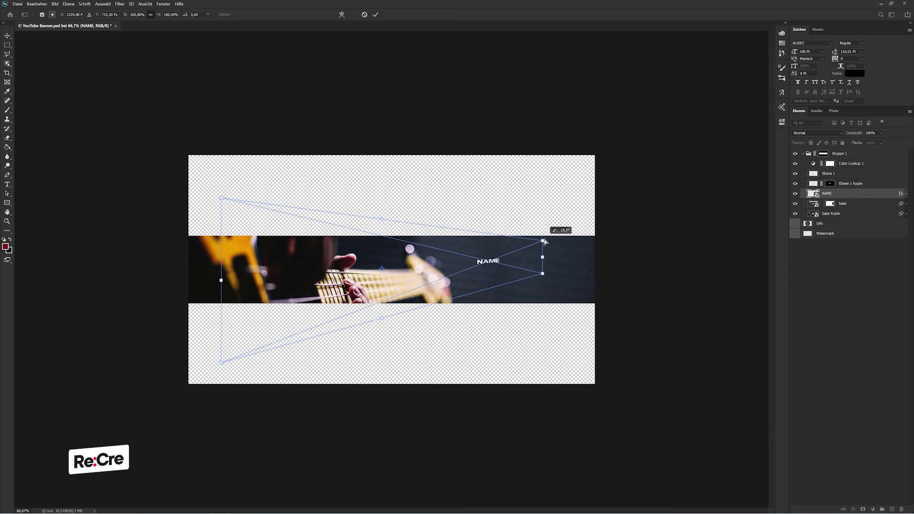
{"action": "mouse_move", "coordinate": [543, 273]}
{"action": "left_mouse_down"}
{"action": "mouse_move", "coordinate": [542, 251]}
{"action": "mouse_move", "coordinate": [511, 258]}
{"action": "left_mouse_up"}
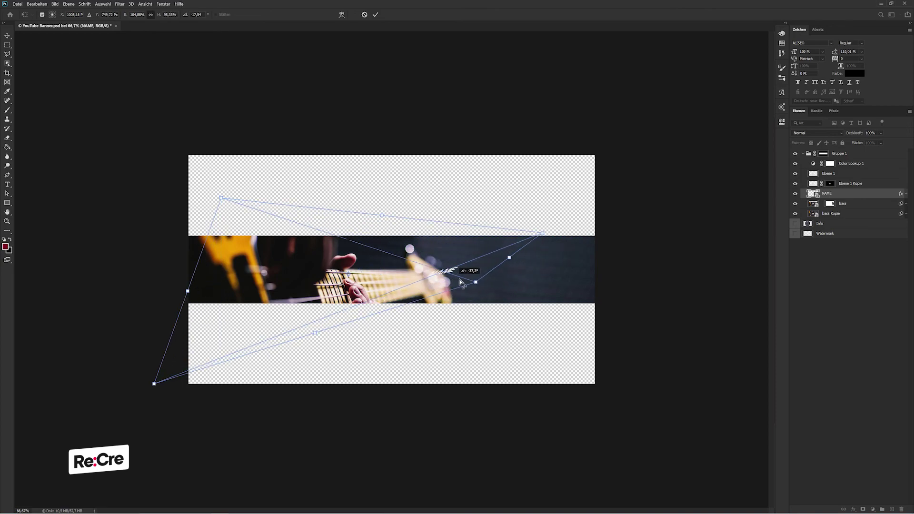
{"action": "key", "text": "Escape"}
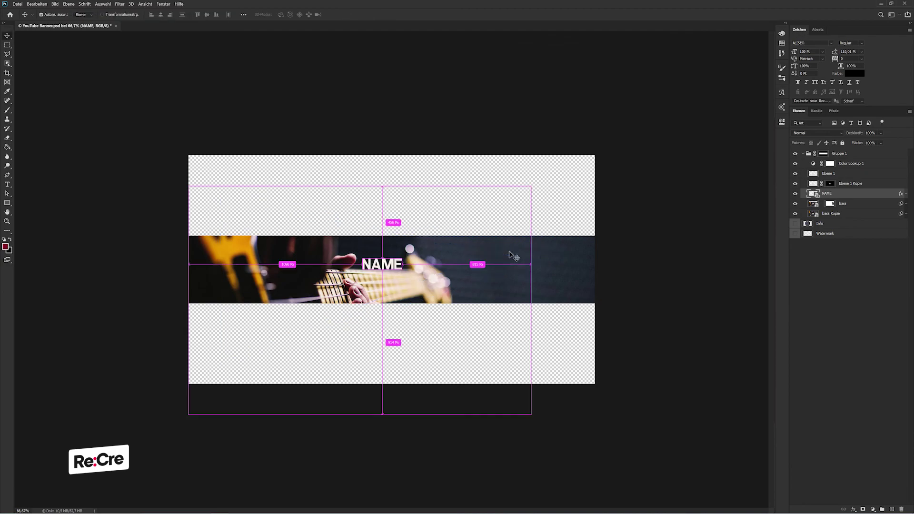
Step: Skew NAME so its right side slants upward like the bass neck
{"action": "left_click", "coordinate": [36, 3]}
{"action": "mouse_move", "coordinate": [54, 157]}
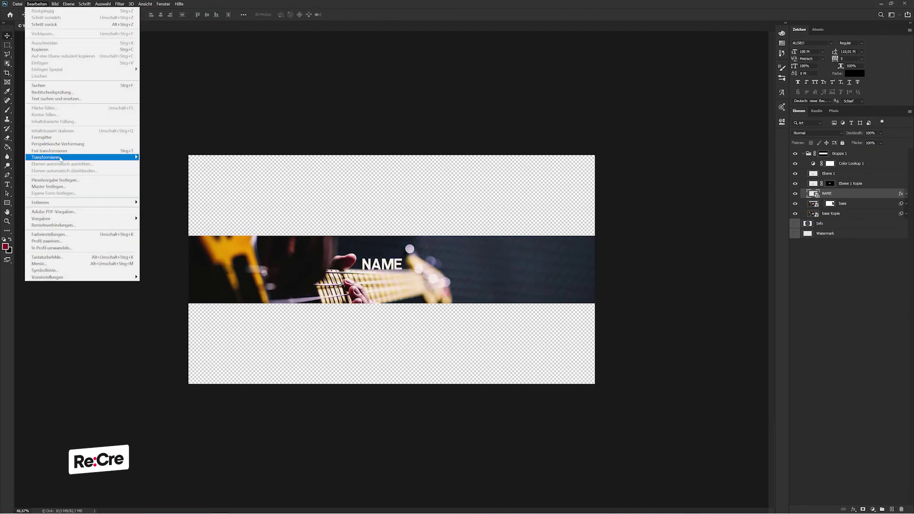
{"action": "left_click", "coordinate": [162, 193]}
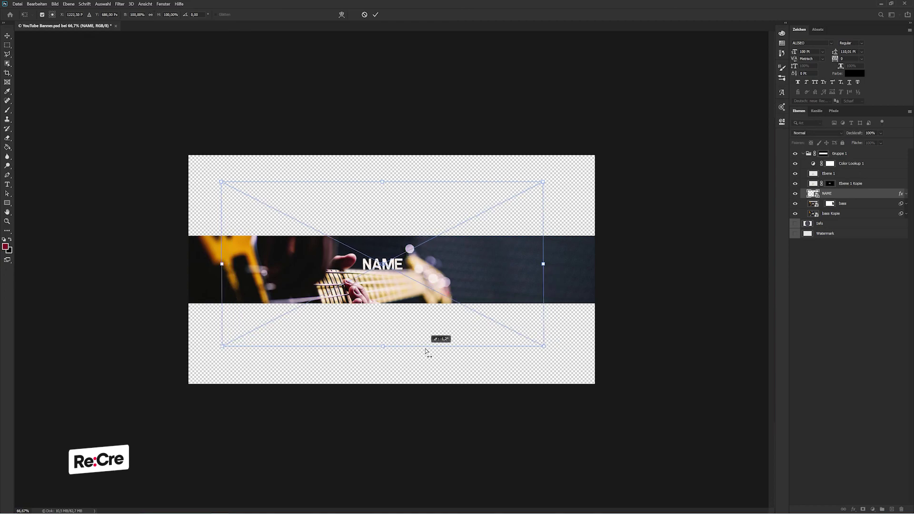
{"action": "left_click_drag", "start_coordinate": [430, 352], "coordinate": [430, 351]}
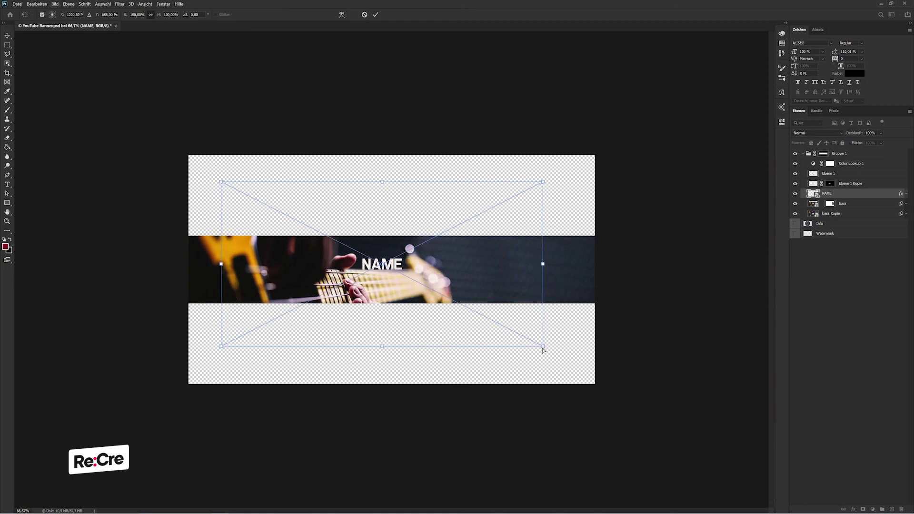
{"action": "mouse_move", "coordinate": [542, 350]}
{"action": "left_mouse_down"}
{"action": "mouse_move", "coordinate": [488, 346]}
{"action": "mouse_move", "coordinate": [593, 319]}
{"action": "mouse_move", "coordinate": [558, 347]}
{"action": "mouse_move", "coordinate": [535, 348]}
{"action": "mouse_move", "coordinate": [531, 316]}
{"action": "mouse_move", "coordinate": [564, 296]}
{"action": "mouse_move", "coordinate": [512, 308]}
{"action": "mouse_move", "coordinate": [524, 297]}
{"action": "mouse_move", "coordinate": [514, 309]}
{"action": "mouse_move", "coordinate": [491, 301]}
{"action": "mouse_move", "coordinate": [508, 296]}
{"action": "mouse_move", "coordinate": [499, 295]}
{"action": "mouse_move", "coordinate": [518, 319]}
{"action": "left_mouse_up"}
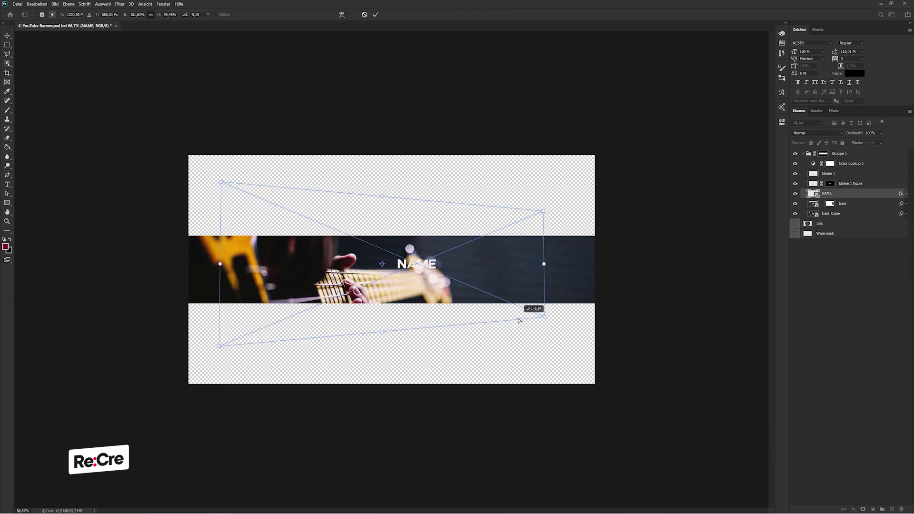
Step: Apply the slant and move NAME left over the bass neck
{"action": "key", "text": "Return"}
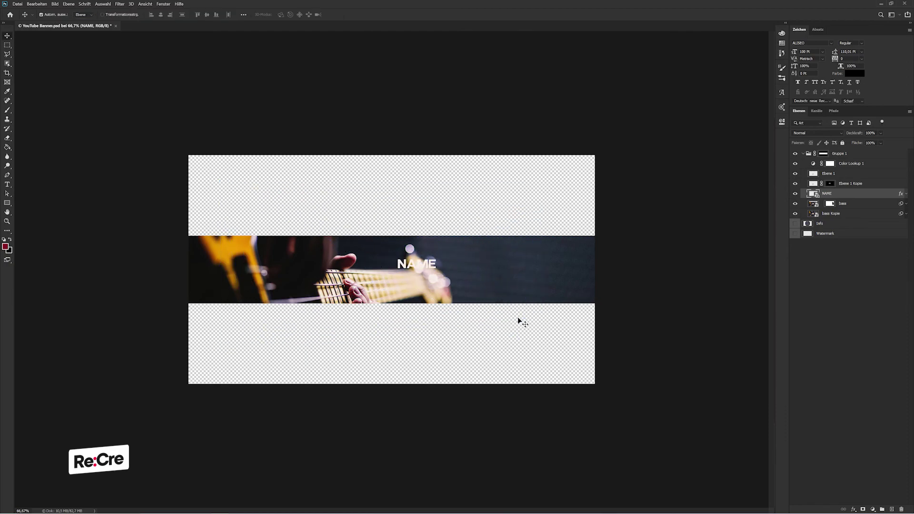
{"action": "key", "text": "ctrl+plus"}
{"action": "key", "text": "ctrl+plus"}
{"action": "key", "text": "ctrl+plus"}
{"action": "mouse_move", "coordinate": [556, 240]}
{"action": "left_mouse_down"}
{"action": "mouse_move", "coordinate": [427, 240]}
{"action": "mouse_move", "coordinate": [425, 250]}
{"action": "left_mouse_up"}
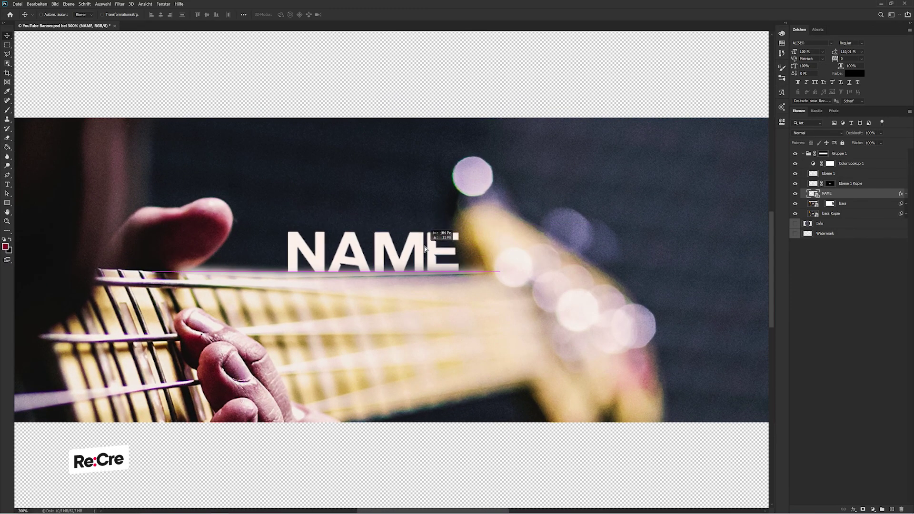
{"action": "key", "text": "ctrl+t"}
{"action": "key", "text": "Return"}
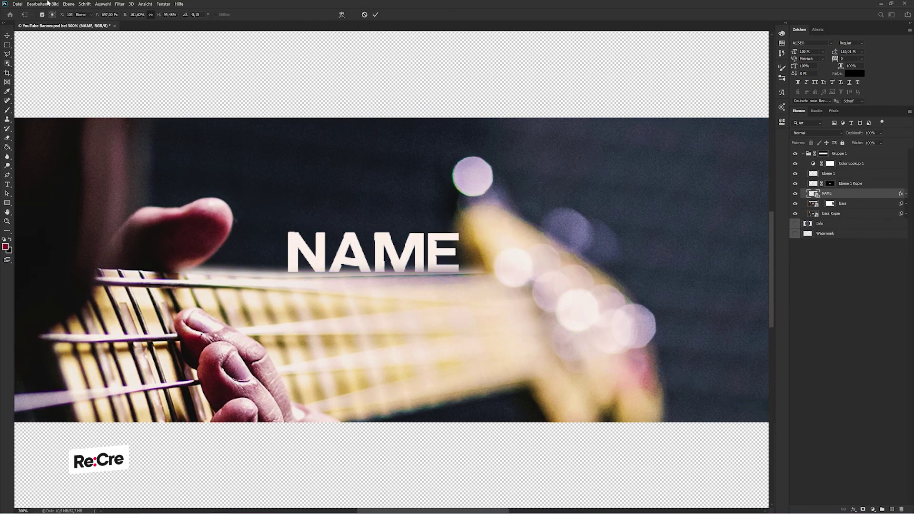
Step: Try another distort on NAME, then cancel it
{"action": "left_click", "coordinate": [37, 4]}
{"action": "mouse_move", "coordinate": [50, 157]}
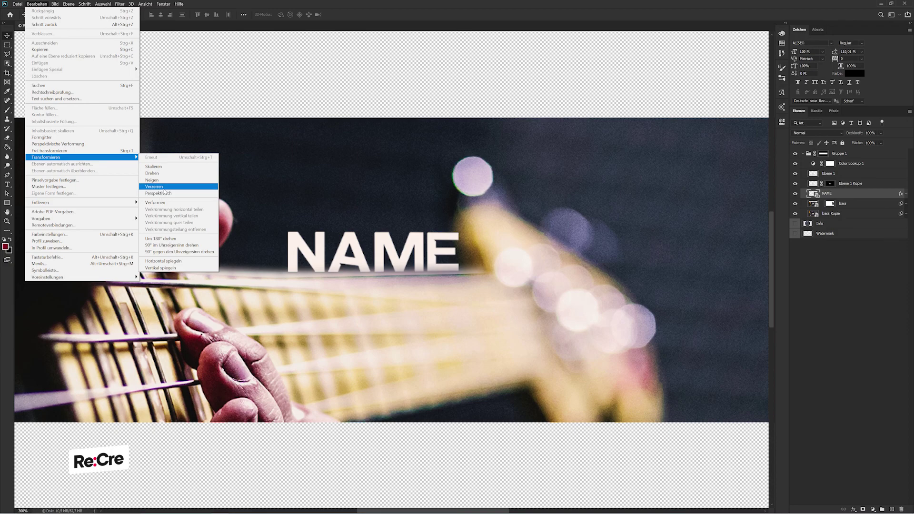
{"action": "left_click", "coordinate": [164, 189]}
{"action": "key", "text": "ctrl+minus"}
{"action": "key", "text": "ctrl+minus"}
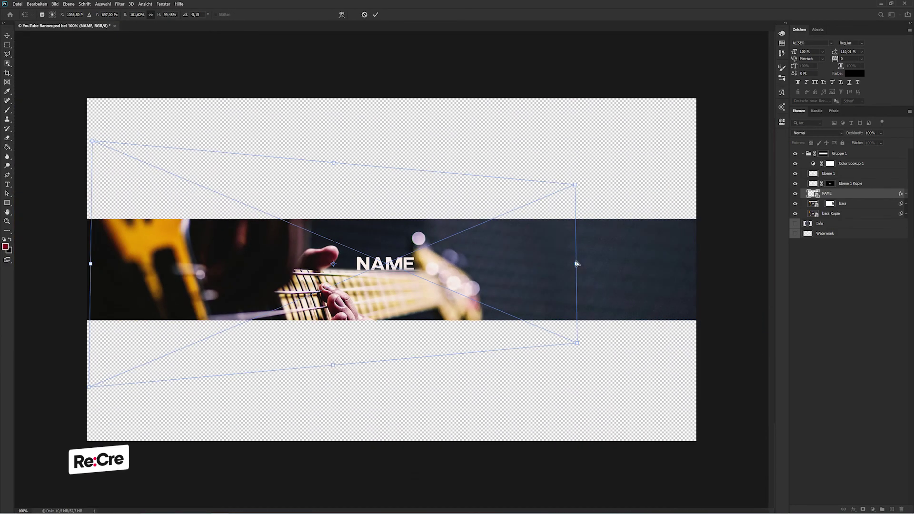
{"action": "left_click_drag", "start_coordinate": [577, 263], "coordinate": [577, 248]}
{"action": "key", "text": "Escape"}
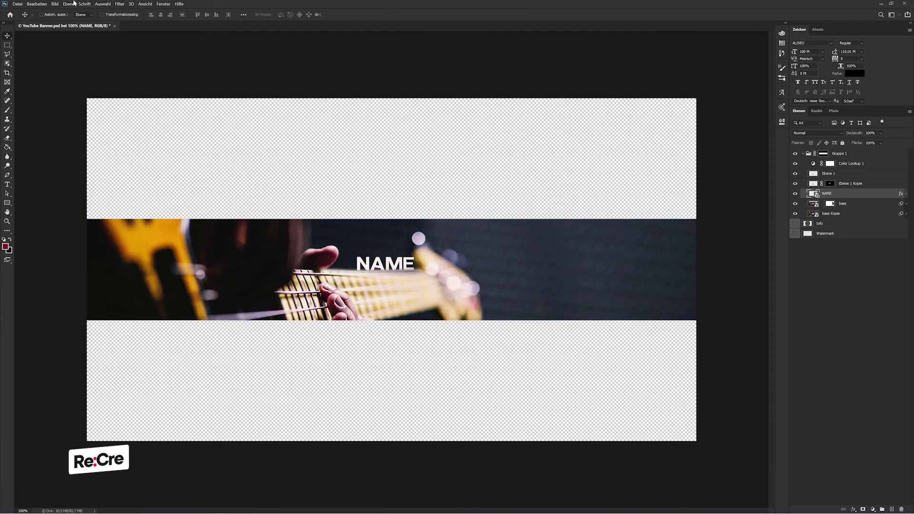
Step: Skew NAME more strongly by raising its right side, and apply it
{"action": "left_click", "coordinate": [37, 4]}
{"action": "mouse_move", "coordinate": [71, 157]}
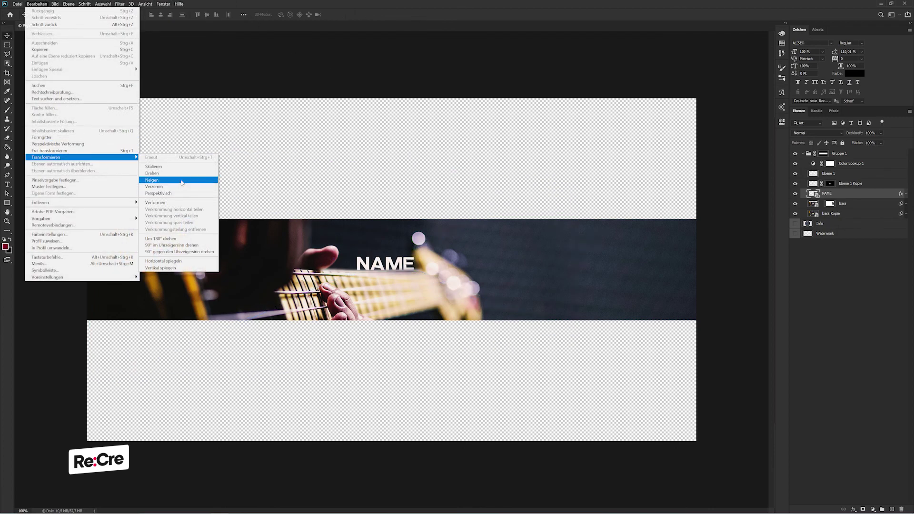
{"action": "left_click", "coordinate": [182, 183]}
{"action": "left_click_drag", "start_coordinate": [577, 264], "coordinate": [576, 247]}
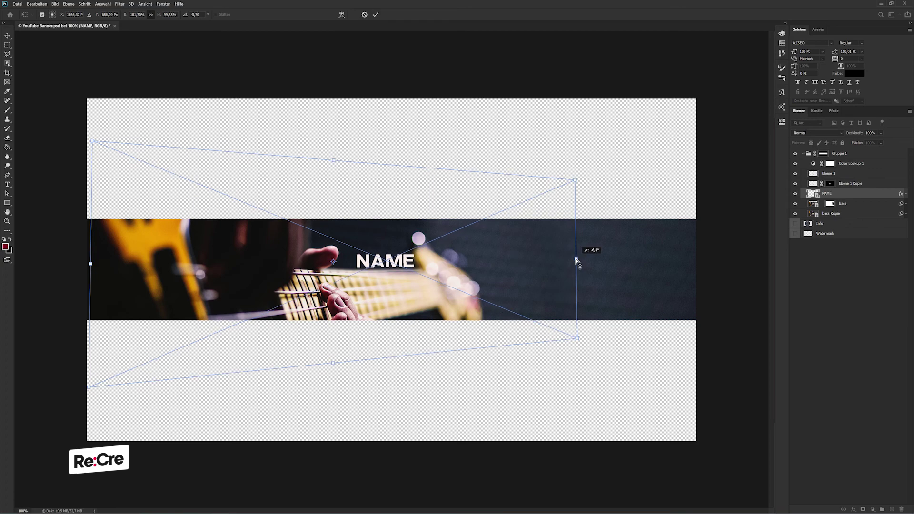
{"action": "left_click_drag", "start_coordinate": [505, 257], "coordinate": [505, 268]}
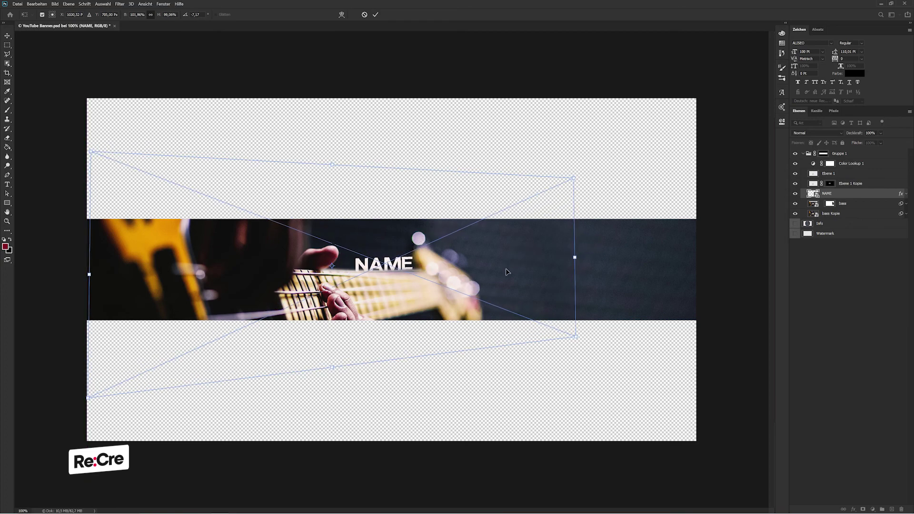
{"action": "left_click_drag", "start_coordinate": [574, 257], "coordinate": [577, 261]}
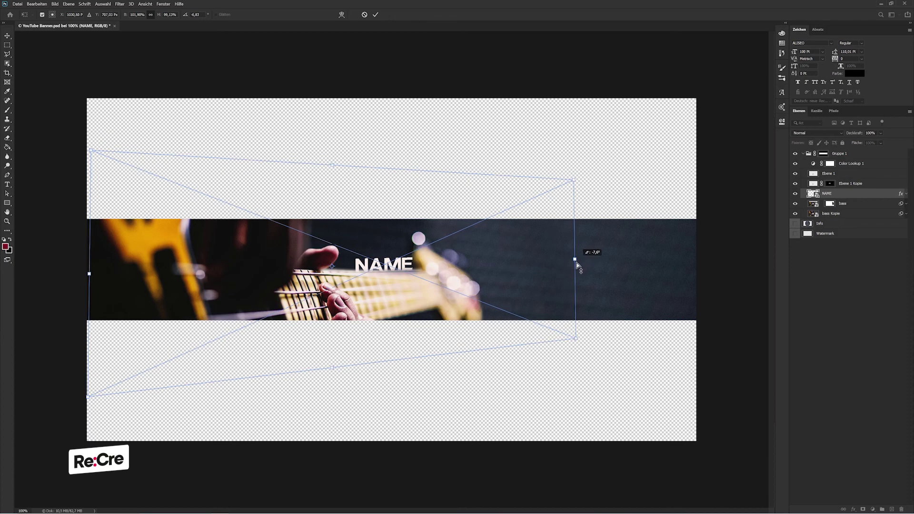
{"action": "key", "text": "Return"}
Step: Nudge NAME left and up above the neck, then group it into Gruppe 2
{"action": "key", "text": "ctrl+plus"}
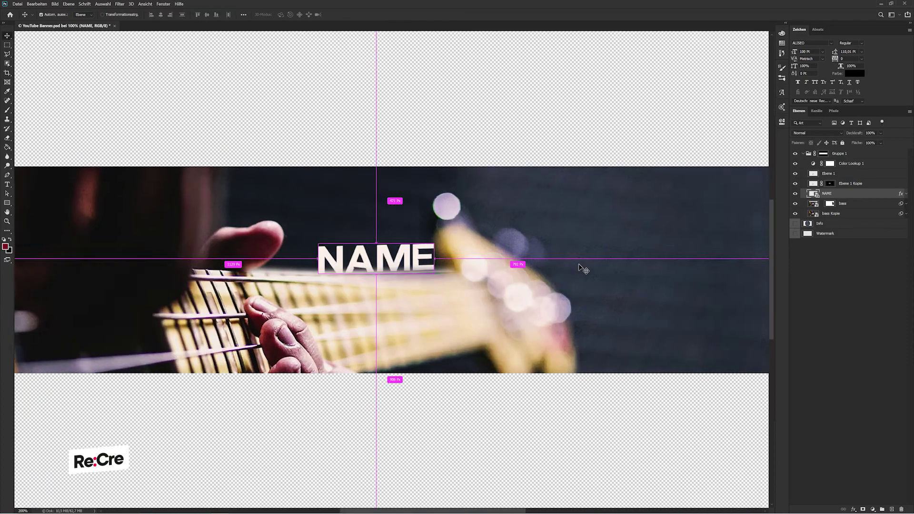
{"action": "key", "text": "ctrl+plus"}
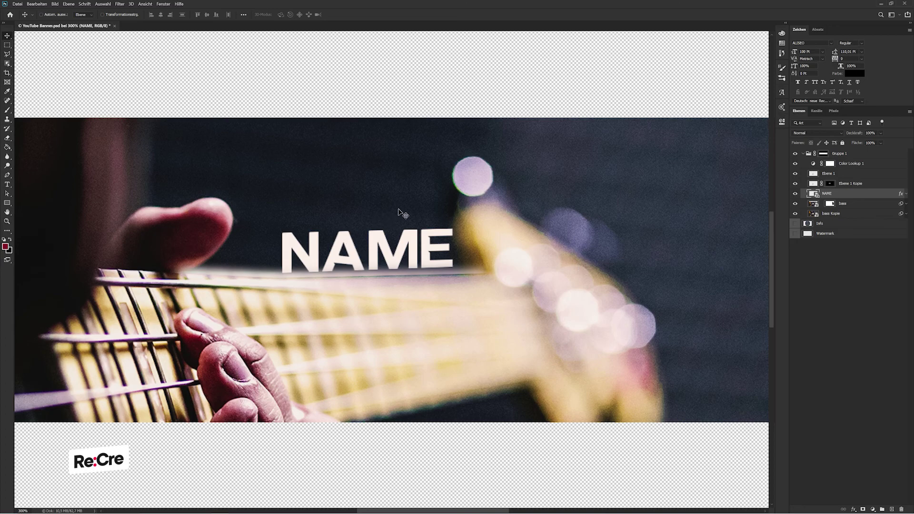
{"action": "key", "text": "ctrl+t"}
{"action": "key", "text": "ctrl+minus"}
{"action": "key", "text": "ctrl+minus"}
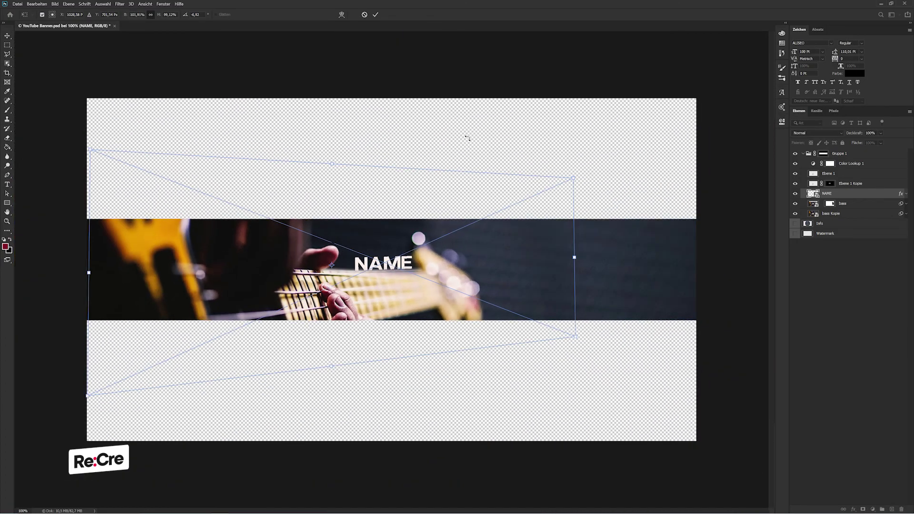
{"action": "key", "text": "Return"}
{"action": "key", "text": "Left"}
{"action": "key", "text": "Left"}
{"action": "key", "text": "Left"}
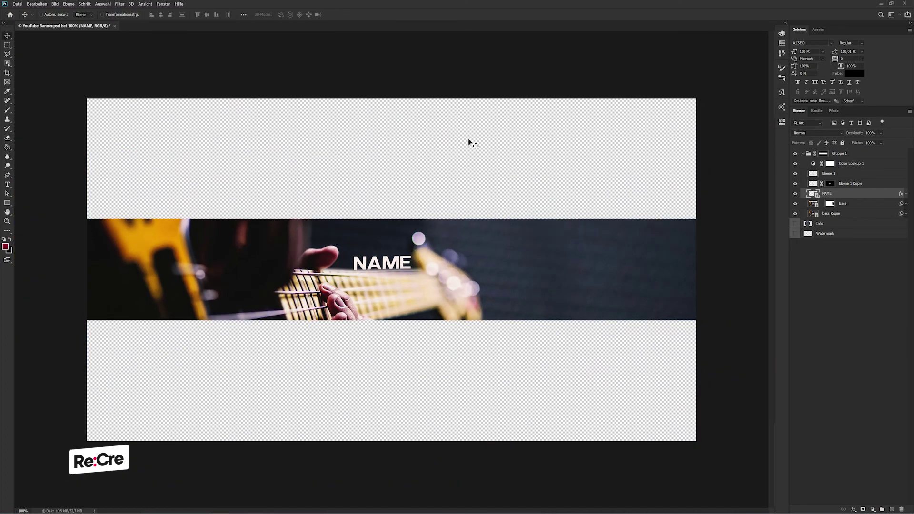
{"action": "key", "text": "Up"}
{"action": "key", "text": "Up"}
{"action": "key", "text": "Up"}
{"action": "key", "text": "ctrl+plus"}
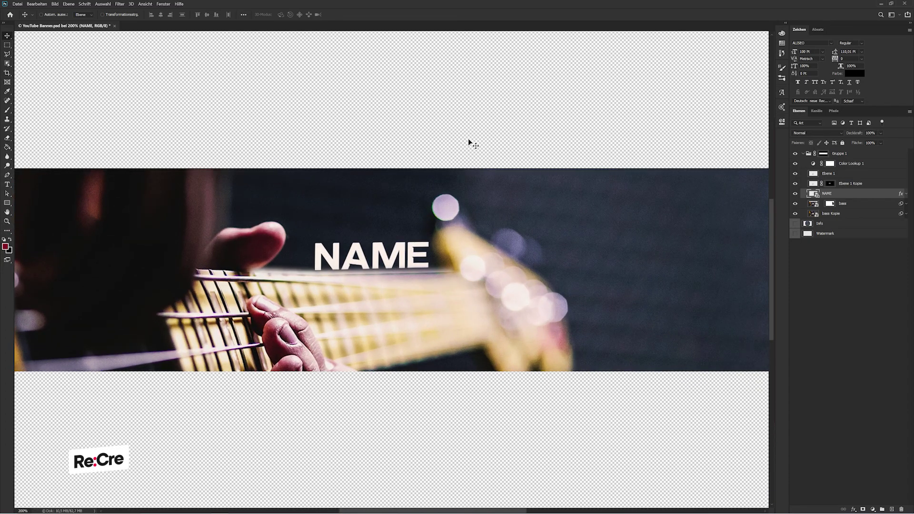
{"action": "key", "text": "ctrl+g"}
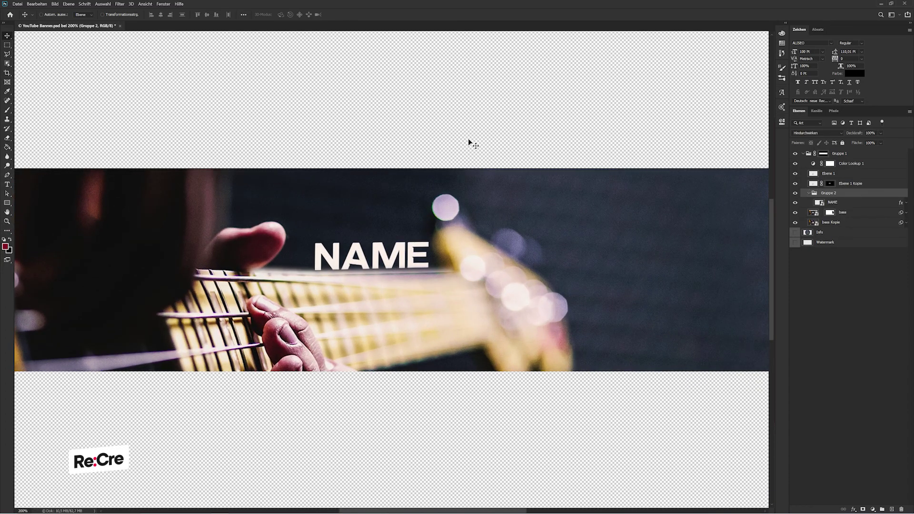
Step: Ungroup NAME, duplicate it as NAME Kopie, and open the Filter menu for Blur Gallery
{"action": "key", "text": "ctrl+shift+g"}
{"action": "key", "text": "ctrl+j"}
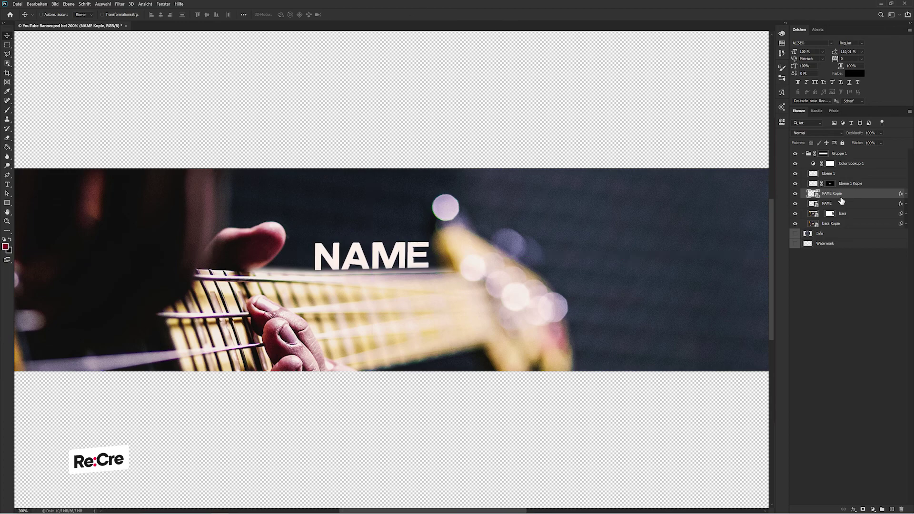
{"action": "left_click", "coordinate": [122, 4]}
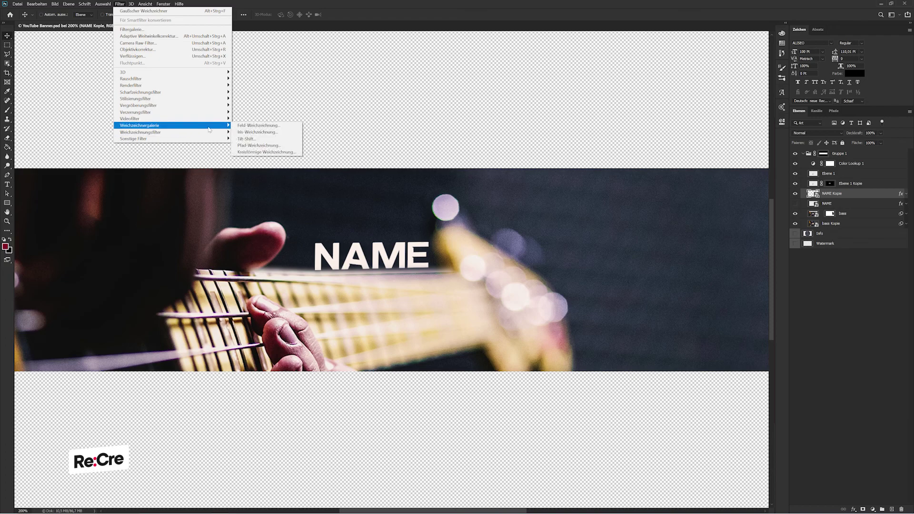
Step: Place iris blur pins over NAME, shrinking the sharp zone so the final E blurs
{"action": "mouse_move", "coordinate": [140, 124]}
{"action": "left_click", "coordinate": [253, 132]}
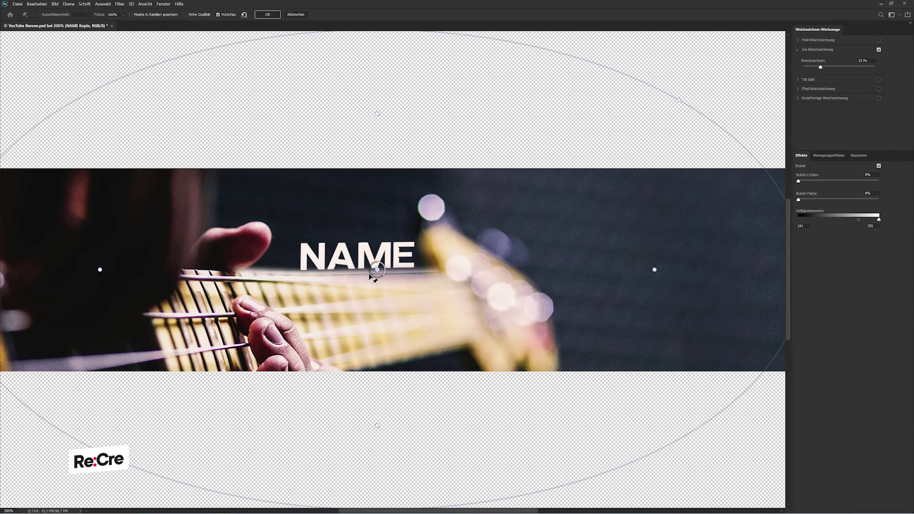
{"action": "left_click_drag", "start_coordinate": [371, 276], "coordinate": [325, 259]}
{"action": "left_click", "coordinate": [305, 260]}
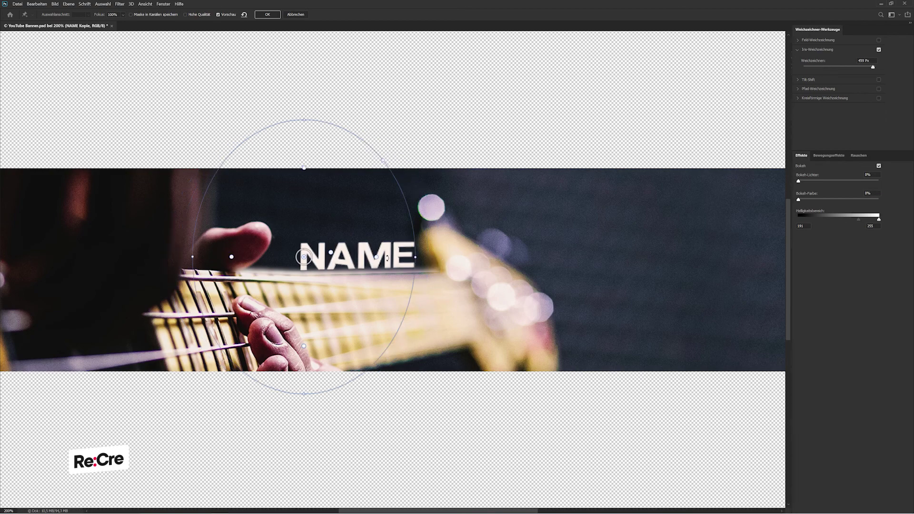
{"action": "left_click_drag", "start_coordinate": [441, 256], "coordinate": [340, 257]}
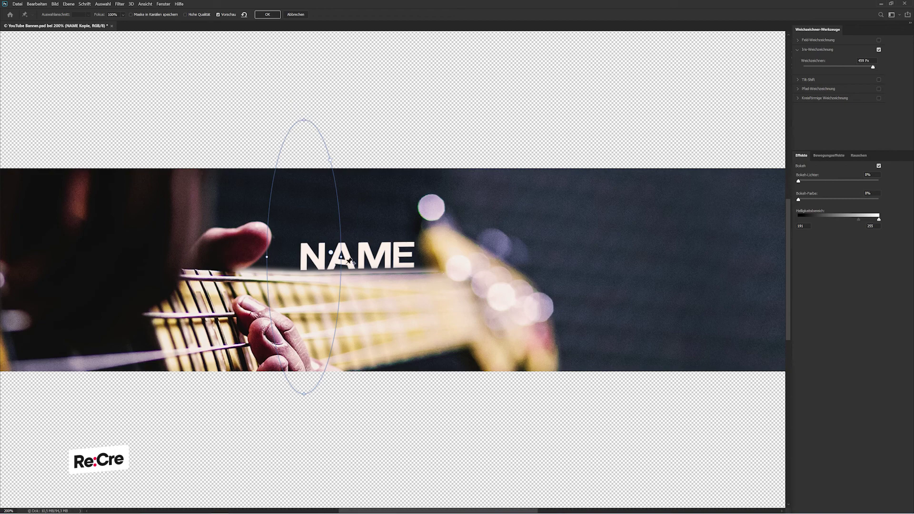
{"action": "left_click", "coordinate": [331, 252]}
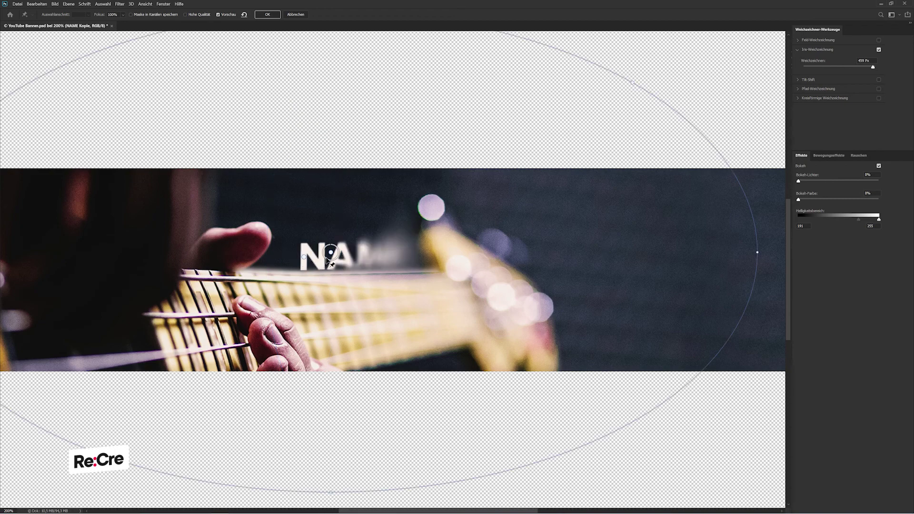
{"action": "mouse_move", "coordinate": [387, 254]}
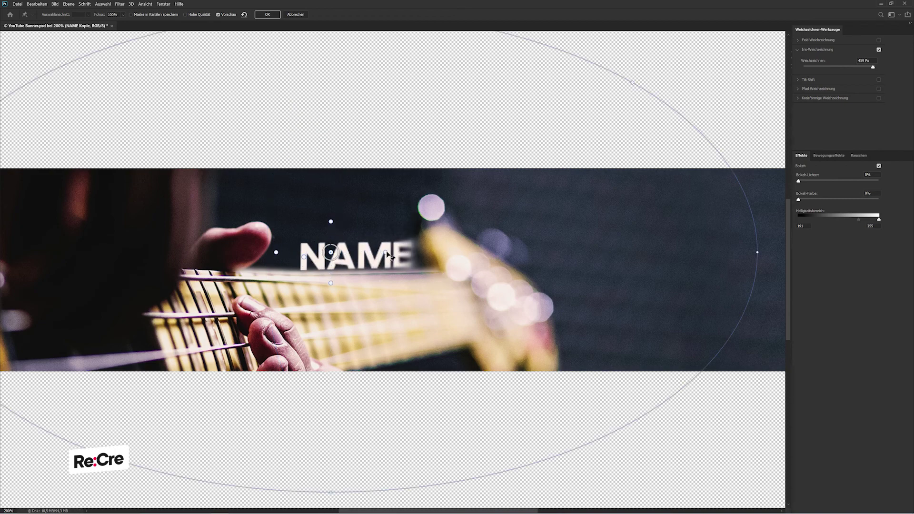
{"action": "left_click_drag", "start_coordinate": [386, 253], "coordinate": [374, 256]}
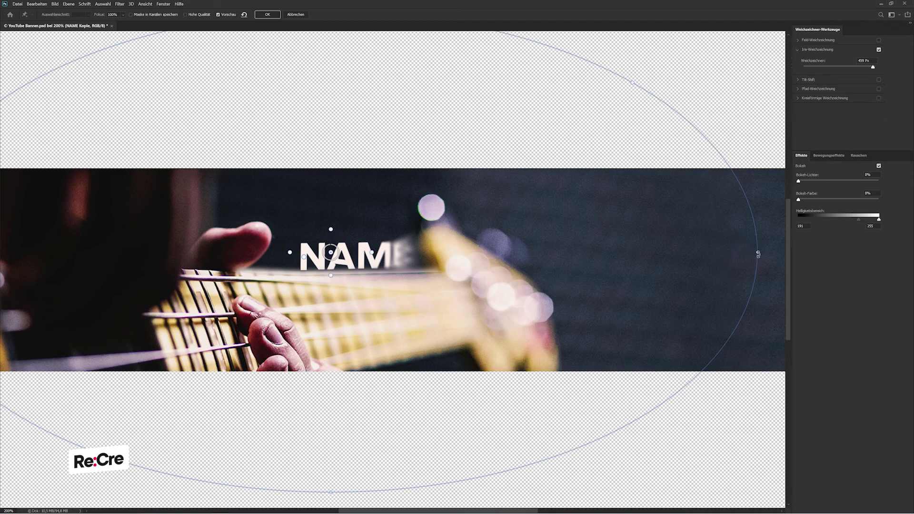
Step: Rotate, enlarge and narrow the iris blur ellipse around the title, then apply it
{"action": "mouse_move", "coordinate": [758, 254]}
{"action": "left_mouse_down"}
{"action": "mouse_move", "coordinate": [701, 37]}
{"action": "mouse_move", "coordinate": [705, 210]}
{"action": "left_mouse_up"}
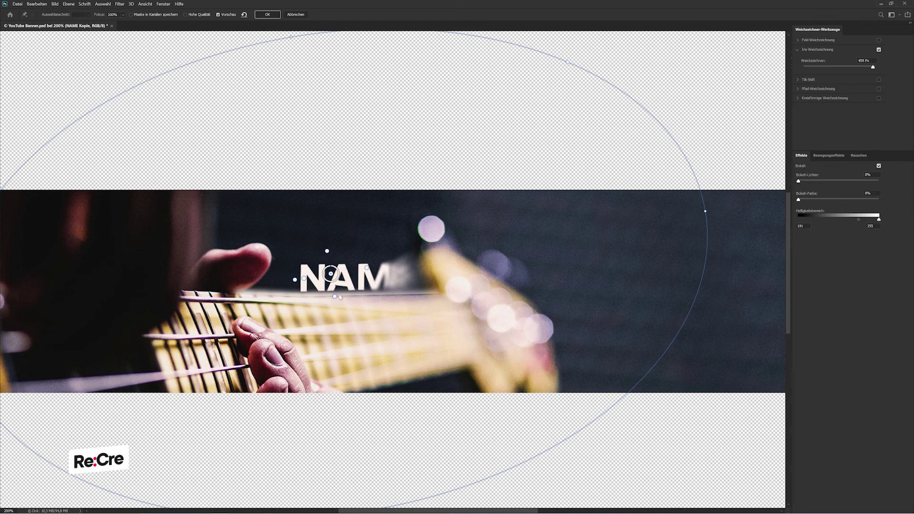
{"action": "left_click_drag", "start_coordinate": [334, 297], "coordinate": [333, 286]}
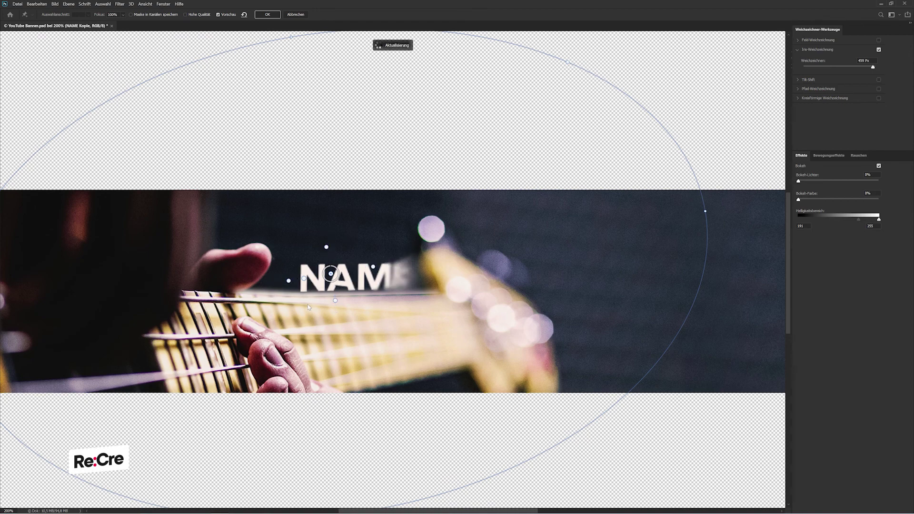
{"action": "key", "text": "ctrl+z"}
{"action": "mouse_move", "coordinate": [335, 270]}
{"action": "left_mouse_down"}
{"action": "mouse_move", "coordinate": [296, 255]}
{"action": "mouse_move", "coordinate": [313, 286]}
{"action": "left_mouse_up"}
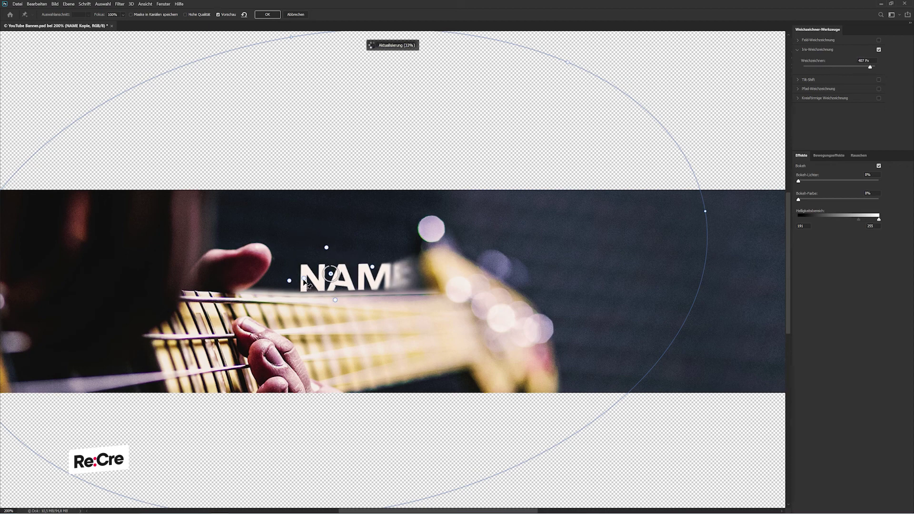
{"action": "key", "text": "ctrl+z"}
{"action": "mouse_move", "coordinate": [309, 275]}
{"action": "left_mouse_down"}
{"action": "mouse_move", "coordinate": [396, 281]}
{"action": "mouse_move", "coordinate": [588, 357]}
{"action": "mouse_move", "coordinate": [368, 248]}
{"action": "mouse_move", "coordinate": [389, 261]}
{"action": "mouse_move", "coordinate": [202, 283]}
{"action": "left_mouse_up"}
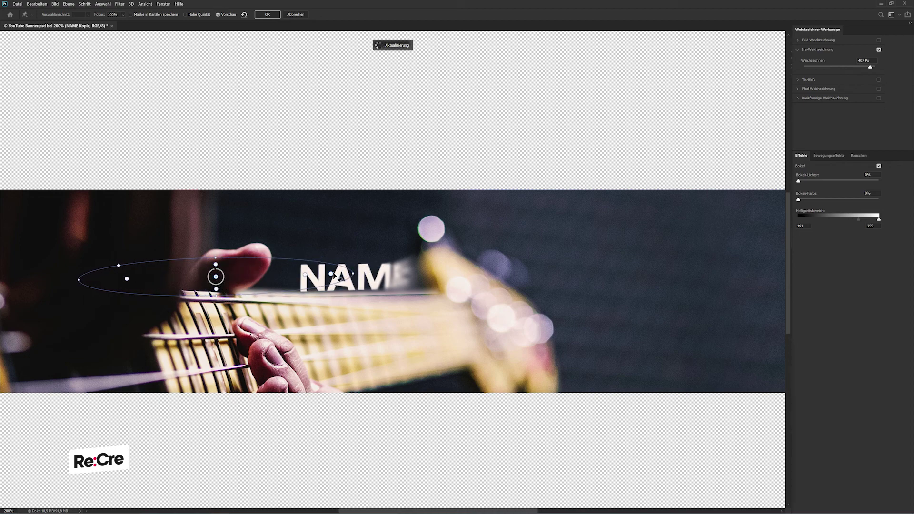
{"action": "left_click_drag", "start_coordinate": [352, 273], "coordinate": [686, 215]}
{"action": "mouse_move", "coordinate": [323, 280]}
{"action": "left_mouse_down"}
{"action": "mouse_move", "coordinate": [263, 284]}
{"action": "mouse_move", "coordinate": [371, 264]}
{"action": "mouse_move", "coordinate": [380, 300]}
{"action": "left_mouse_up"}
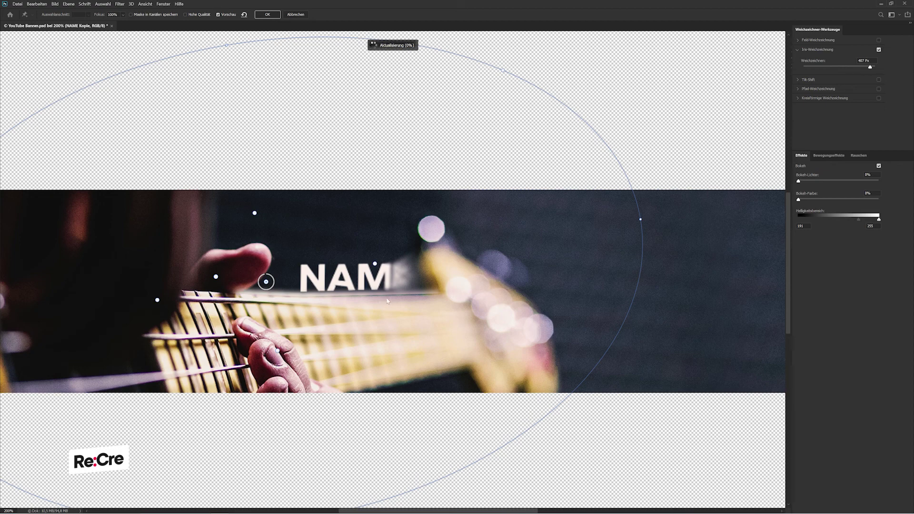
{"action": "mouse_move", "coordinate": [640, 217]}
{"action": "left_mouse_down"}
{"action": "mouse_move", "coordinate": [603, 247]}
{"action": "mouse_move", "coordinate": [615, 268]}
{"action": "left_mouse_up"}
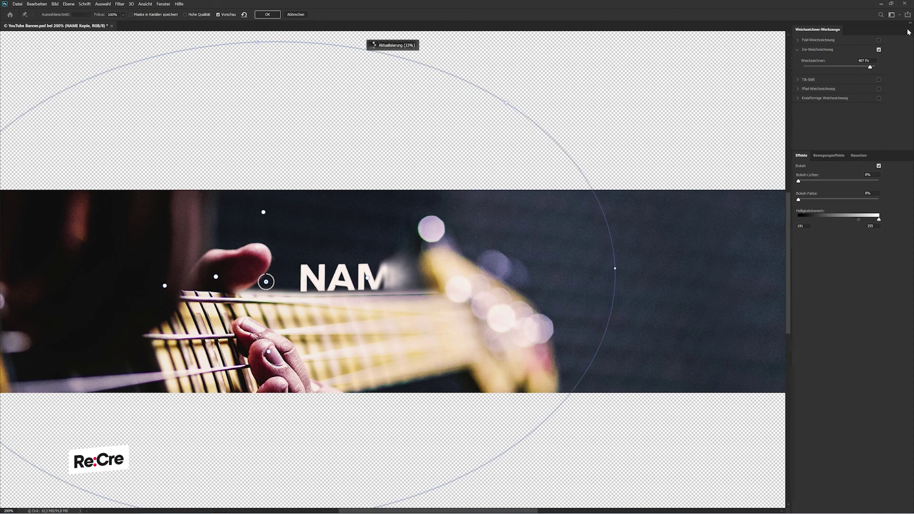
{"action": "left_click", "coordinate": [265, 17]}
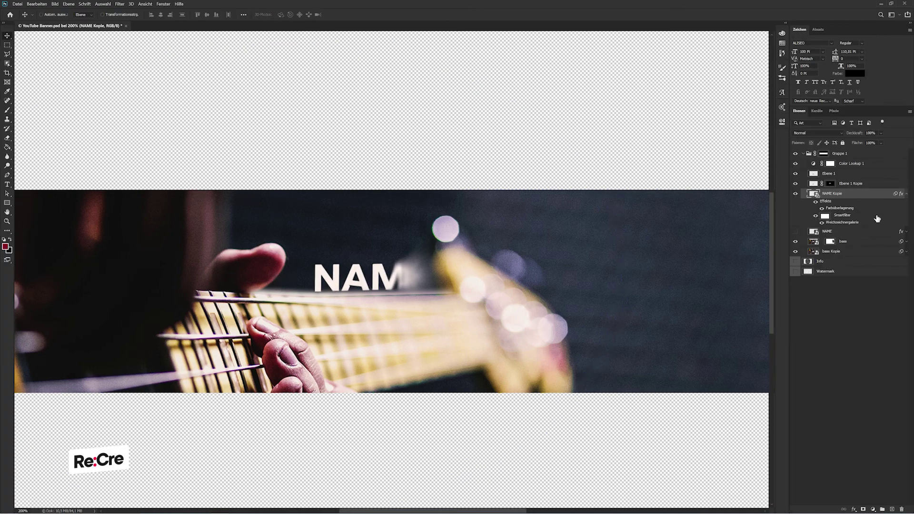
Step: Drag NAME Kopie below NAME in the Layers panel and turn NAME's visibility back on
{"action": "left_click", "coordinate": [905, 196]}
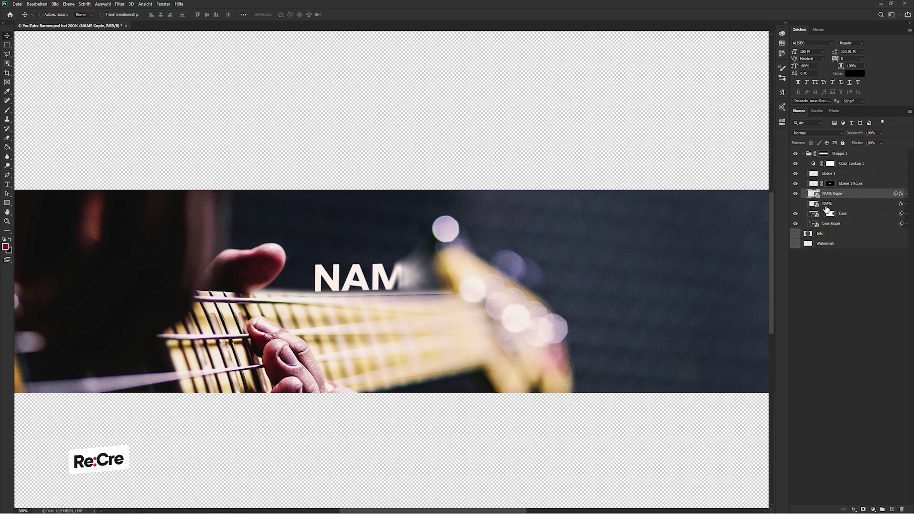
{"action": "left_click_drag", "start_coordinate": [826, 198], "coordinate": [828, 208]}
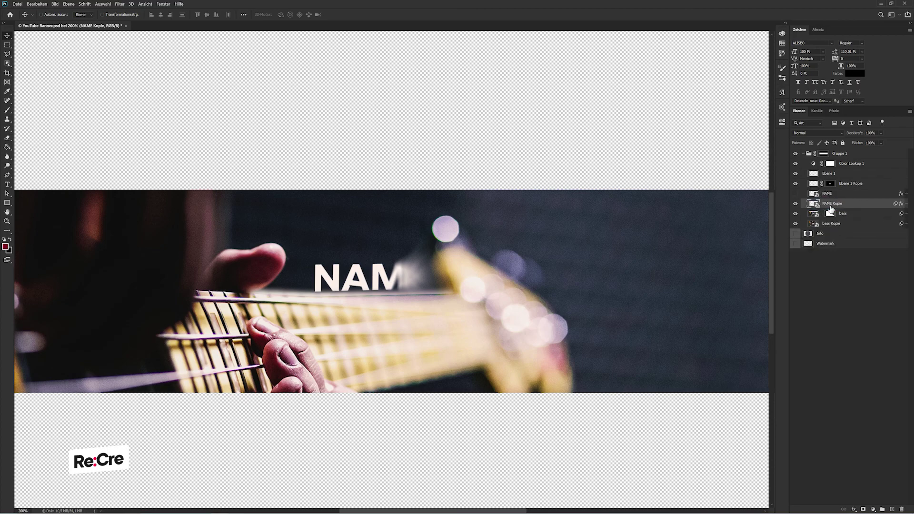
{"action": "key", "text": "ctrl+t"}
{"action": "key", "text": "Return"}
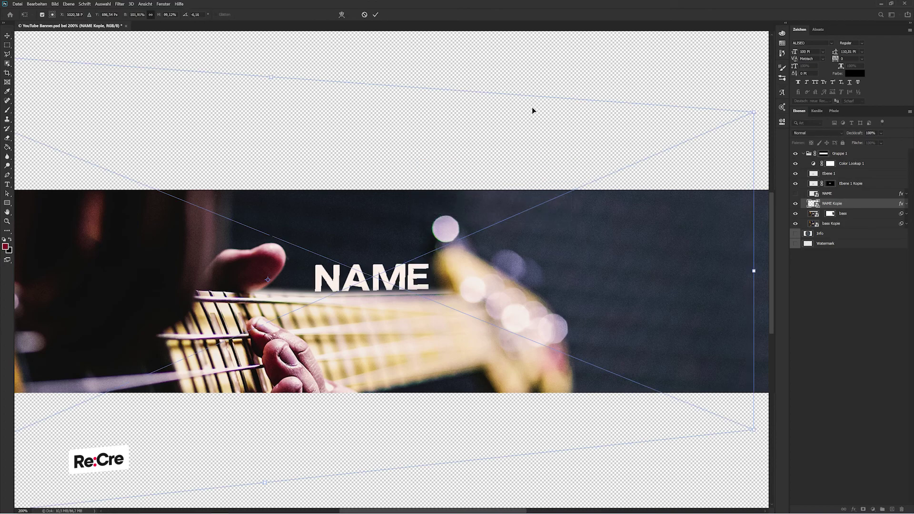
{"action": "left_click_drag", "start_coordinate": [532, 107], "coordinate": [543, 84]}
{"action": "key", "text": "Escape"}
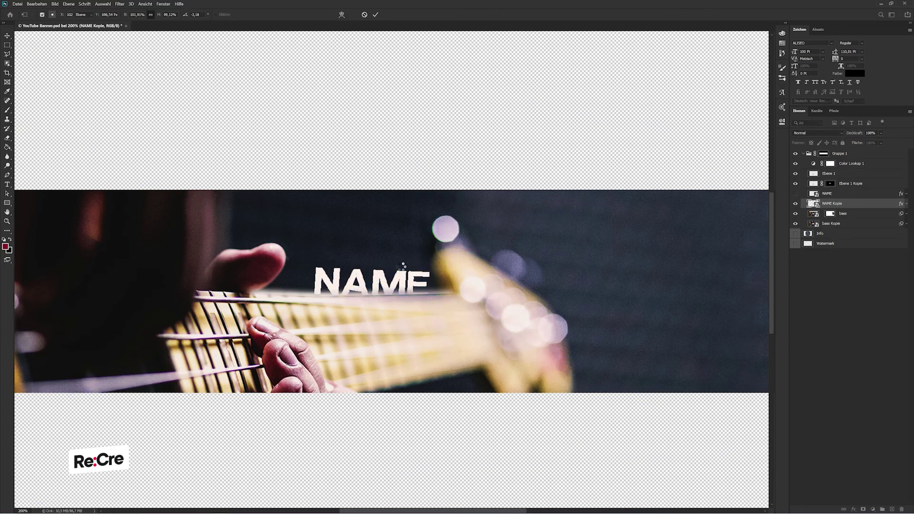
{"action": "left_click_drag", "start_coordinate": [367, 279], "coordinate": [368, 280]}
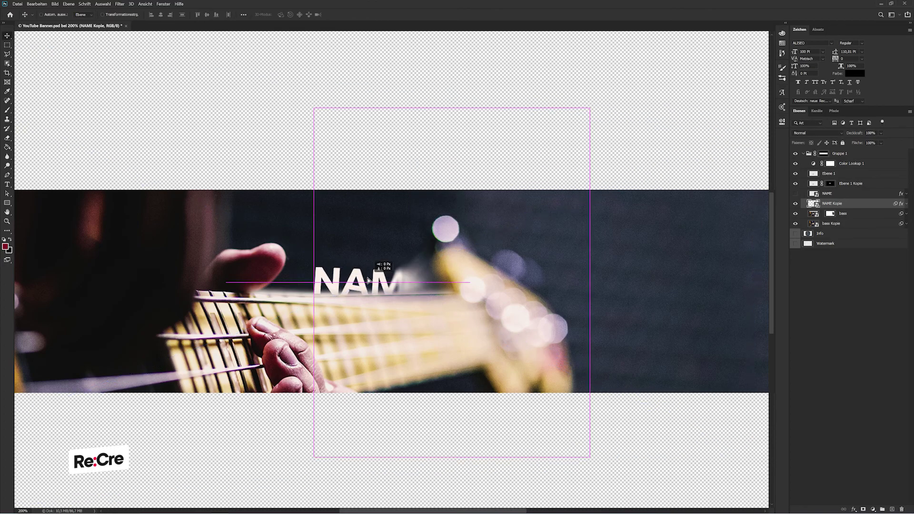
{"action": "left_click", "coordinate": [795, 193]}
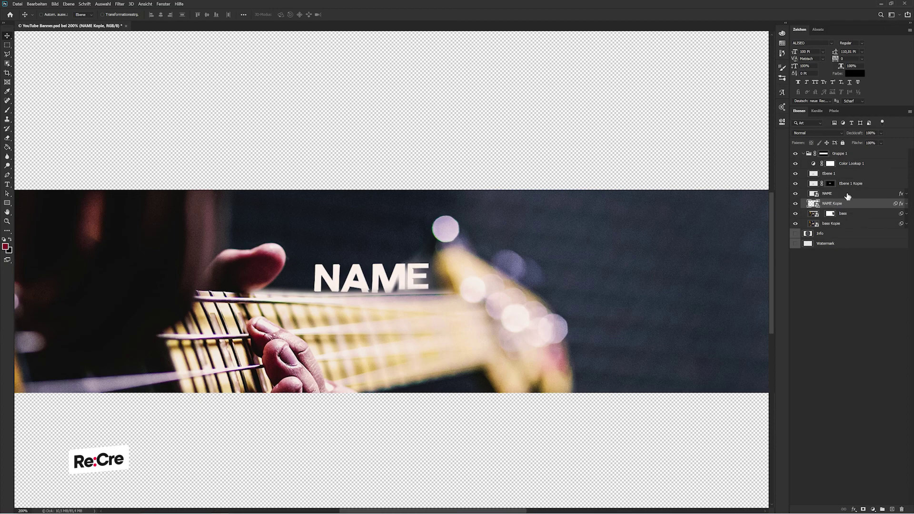
Step: Delete the blurred NAME Kopie layer
{"action": "left_click", "coordinate": [848, 196]}
{"action": "left_click", "coordinate": [848, 204]}
{"action": "key", "text": "Delete"}
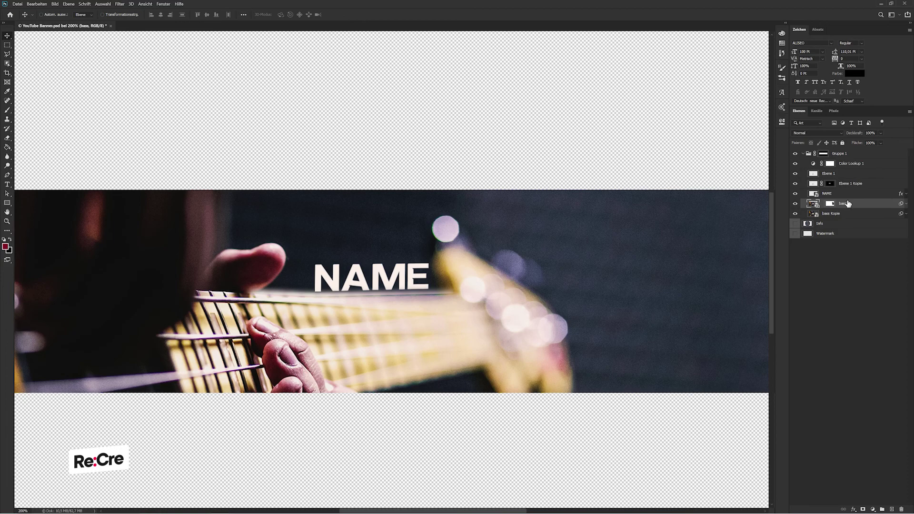
Step: Try rotating the NAME title with Free Transform, cancel it, and zoom out
{"action": "left_click", "coordinate": [846, 197]}
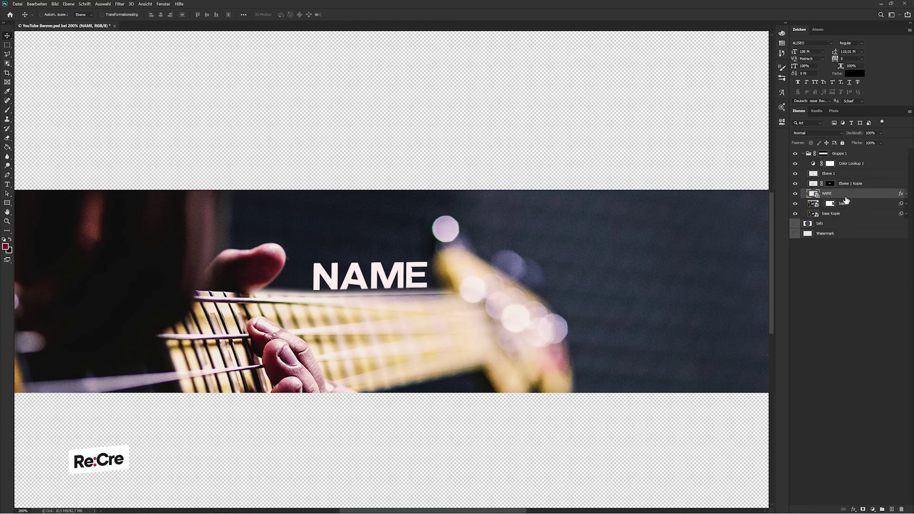
{"action": "key", "text": "ctrl+t"}
{"action": "left_click_drag", "start_coordinate": [707, 152], "coordinate": [527, 63]}
{"action": "key", "text": "Return"}
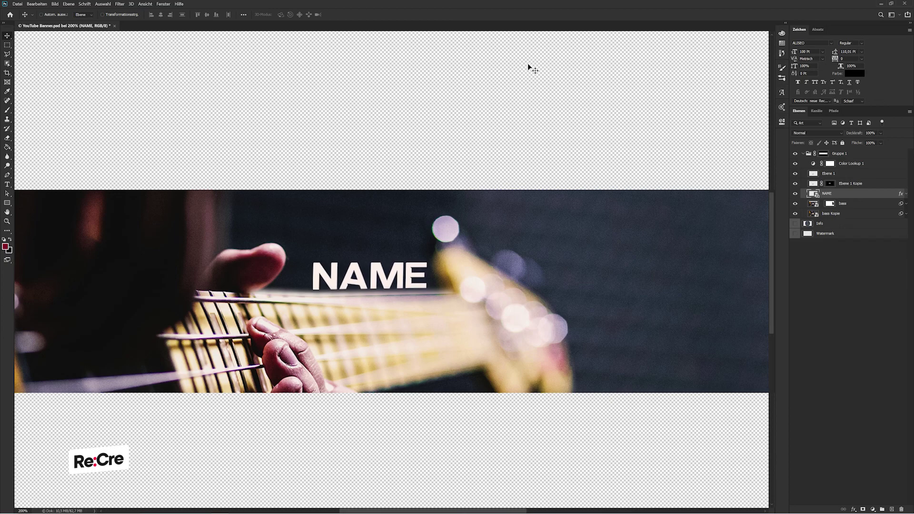
{"action": "key", "text": "ctrl+minus"}
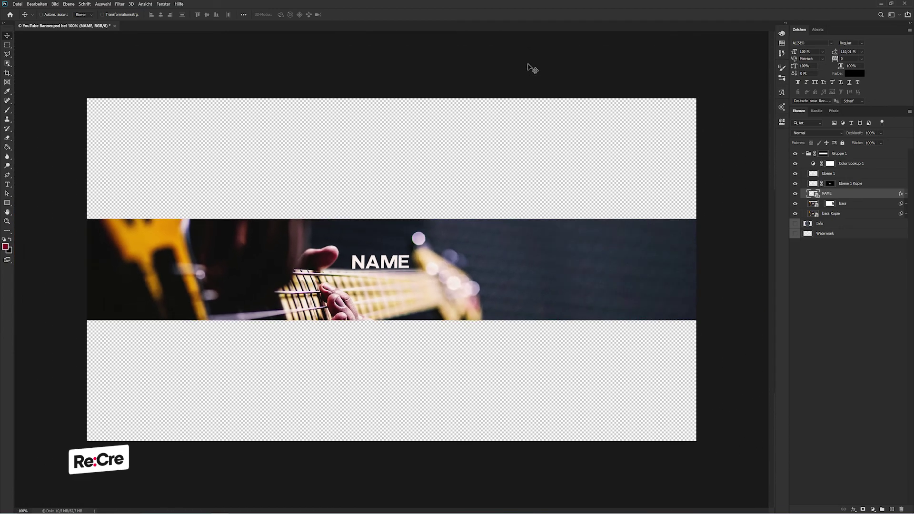
{"action": "left_click", "coordinate": [906, 194]}
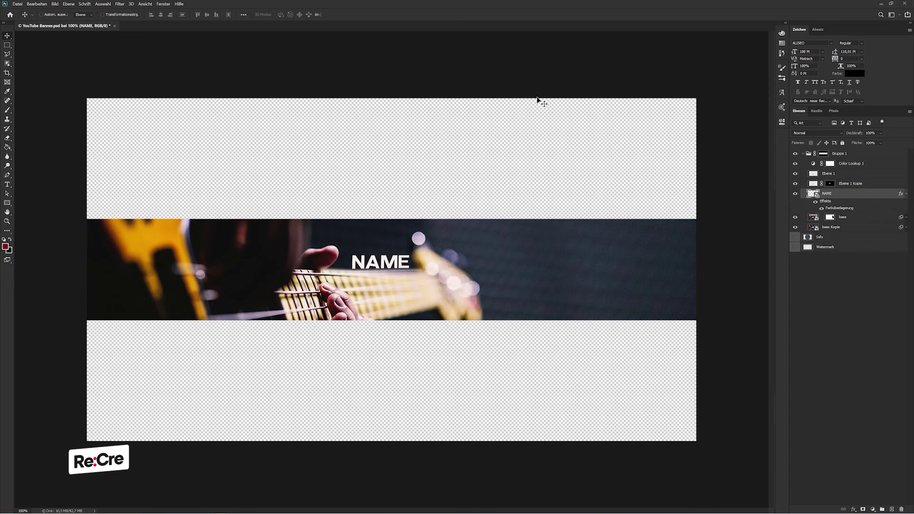
Step: Try a perspective transform on NAME at 0° angle and 100% scale, then cancel
{"action": "left_click", "coordinate": [44, 4]}
{"action": "mouse_move", "coordinate": [50, 157]}
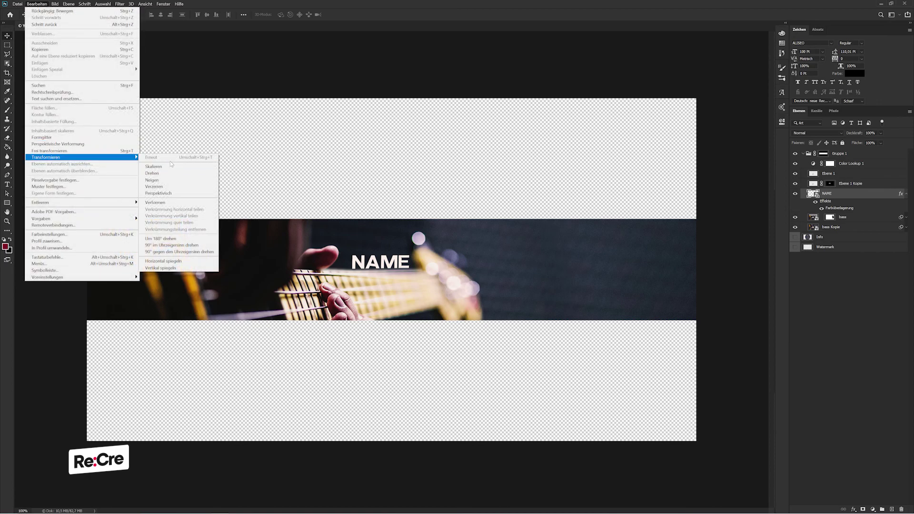
{"action": "left_click", "coordinate": [158, 193]}
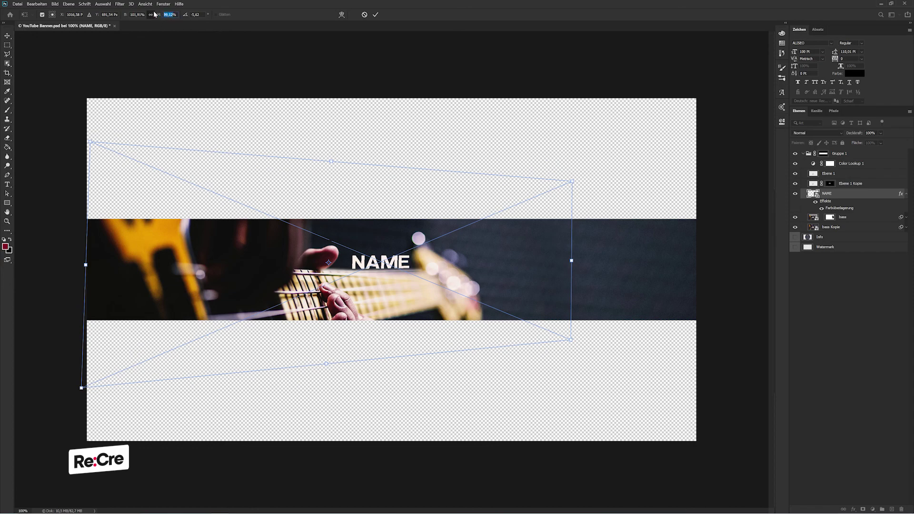
{"action": "key", "text": "Tab"}
{"action": "type", "text": "0"}
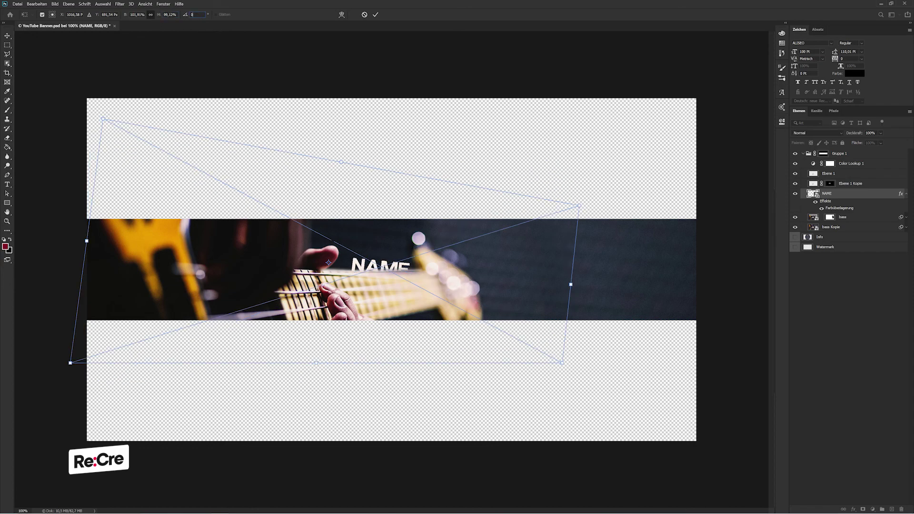
{"action": "left_click", "coordinate": [155, 14]}
{"action": "type", "text": "100"}
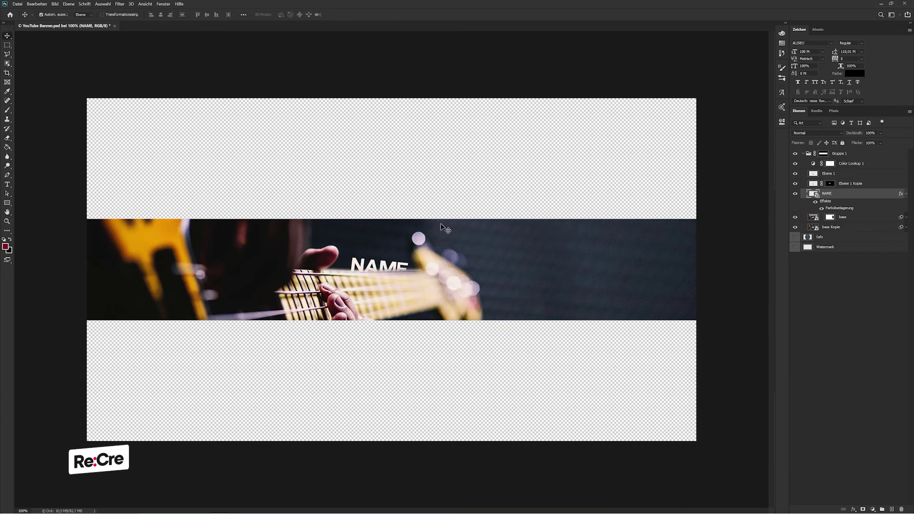
{"action": "left_click_drag", "start_coordinate": [449, 147], "coordinate": [439, 145]}
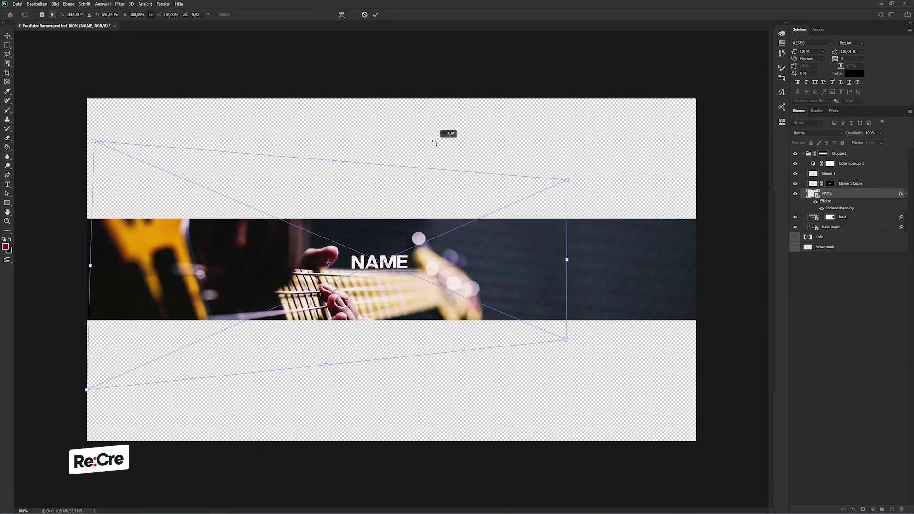
{"action": "key", "text": "Escape"}
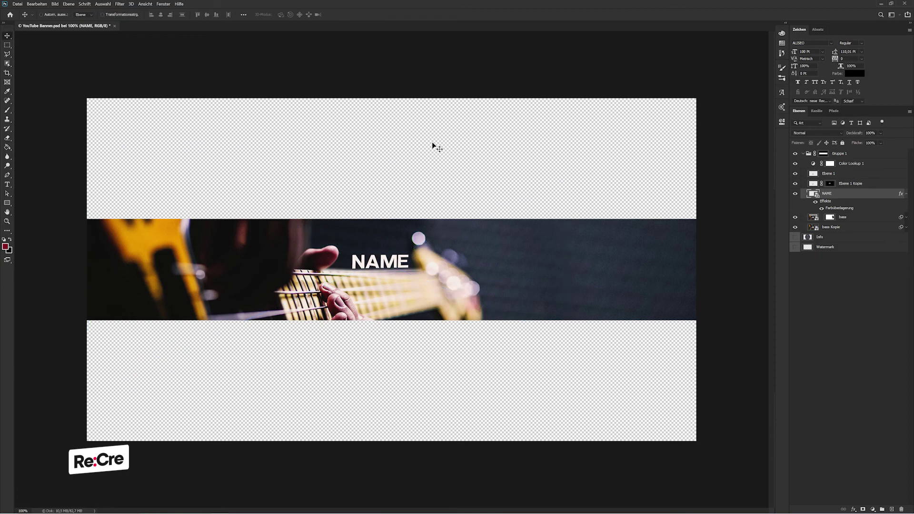
Step: Nudge NAME one step up and right, then duplicate the layer for blurring
{"action": "key", "text": "Up"}
{"action": "key", "text": "Up"}
{"action": "key", "text": "Up"}
{"action": "key", "text": "Right"}
{"action": "key", "text": "Right"}
{"action": "key", "text": "ctrl+t"}
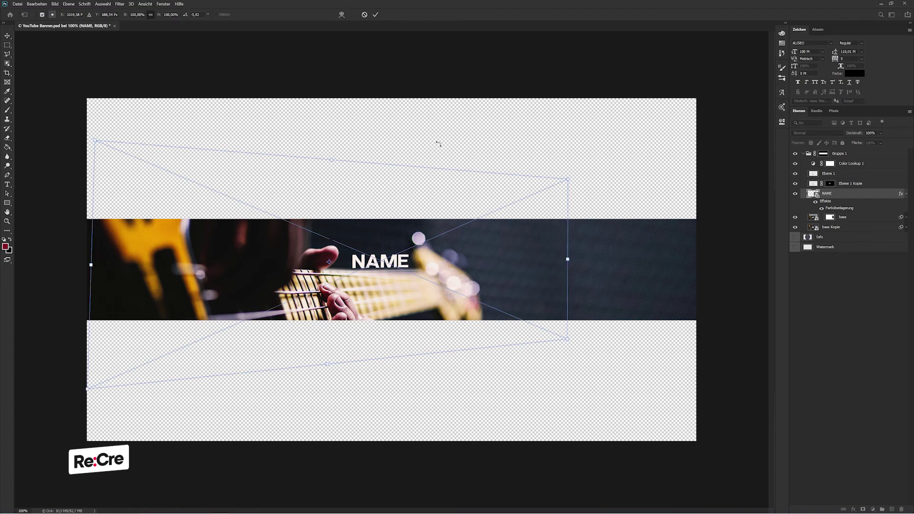
{"action": "key", "text": "Escape"}
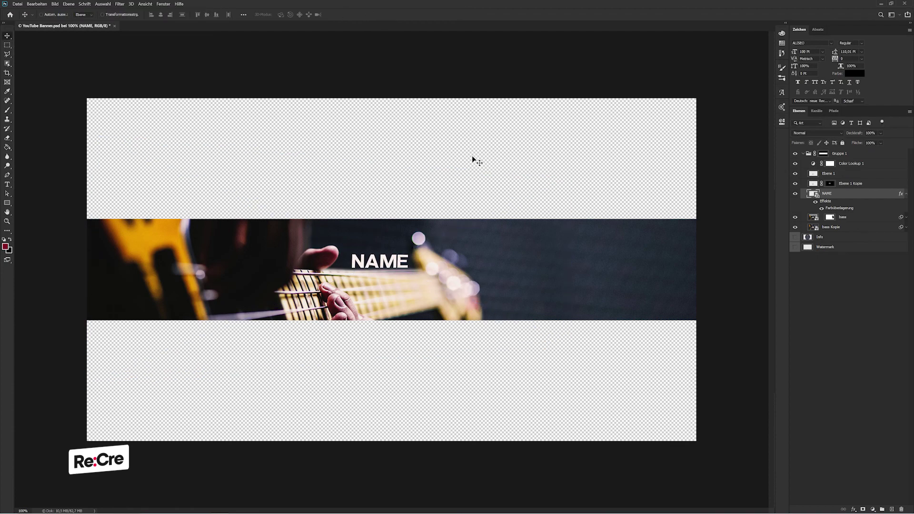
{"action": "key", "text": "ctrl+j"}
{"action": "key", "text": "ctrl+alt+f"}
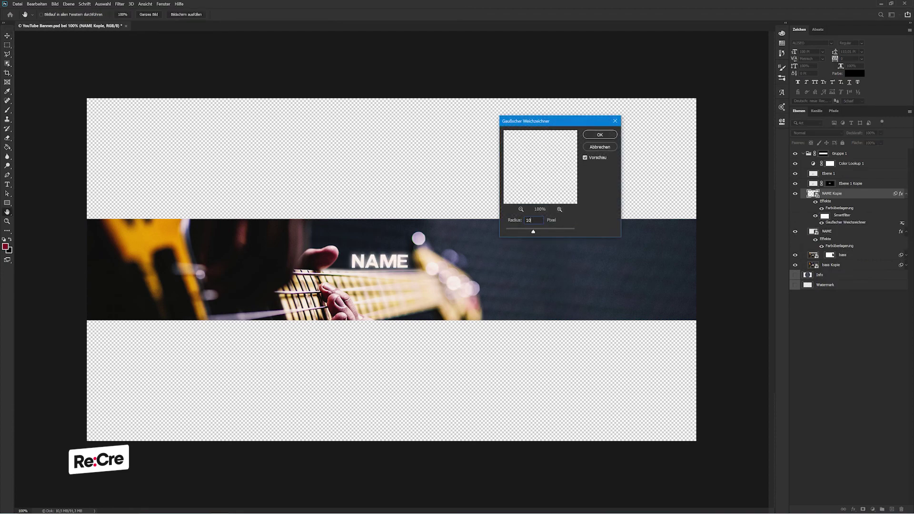
{"action": "type", "text": "1"}
Step: Apply a 5 px Gaussian blur to NAME Kopie and hide NAME, leaving only the blurred copy visible
{"action": "key", "text": "BackSpace"}
{"action": "type", "text": "5"}
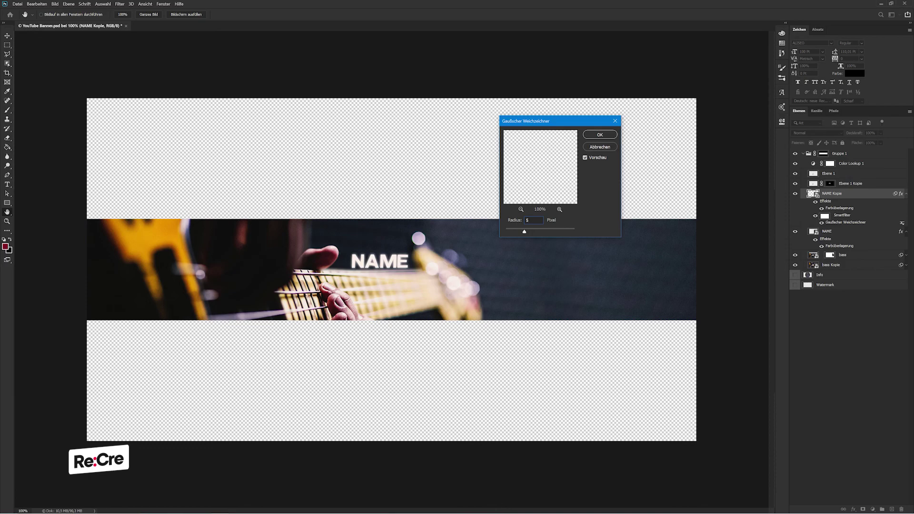
{"action": "key", "text": "Return"}
{"action": "left_click", "coordinate": [905, 193]}
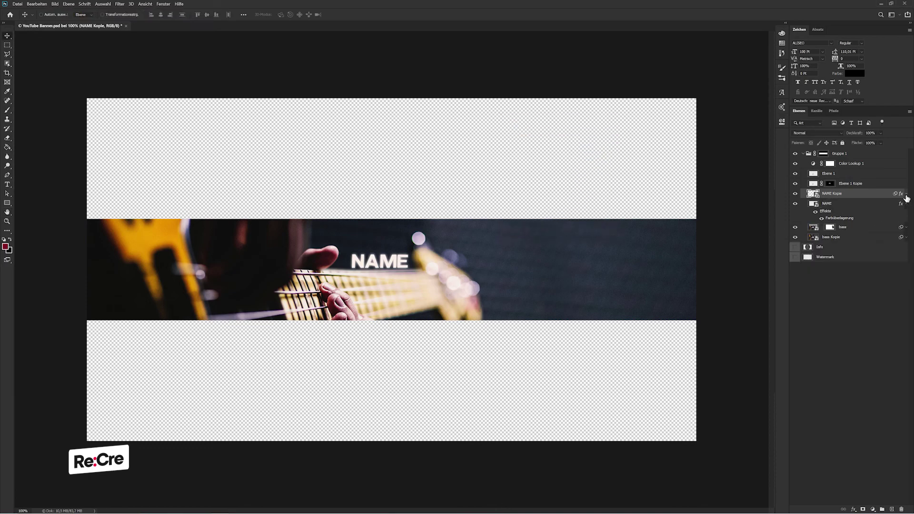
{"action": "key", "text": "ctrl+plus"}
{"action": "left_click", "coordinate": [794, 195]}
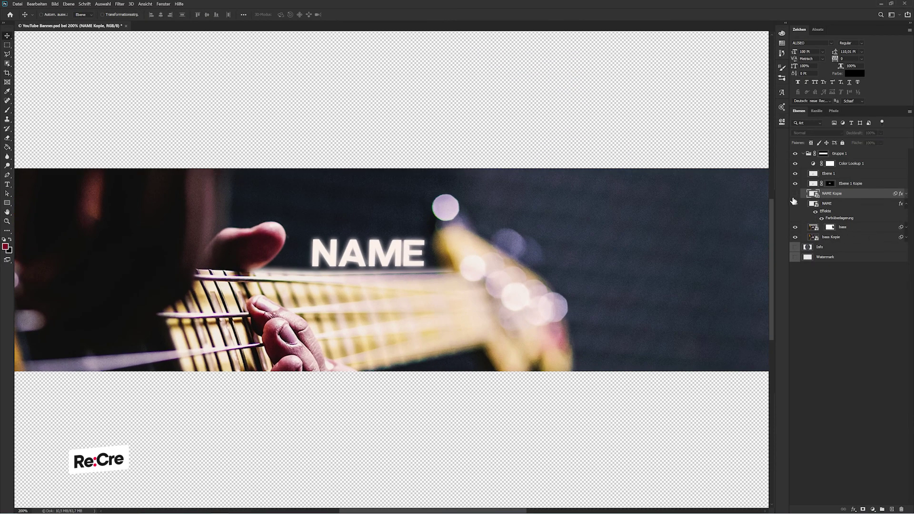
{"action": "left_click", "coordinate": [794, 193]}
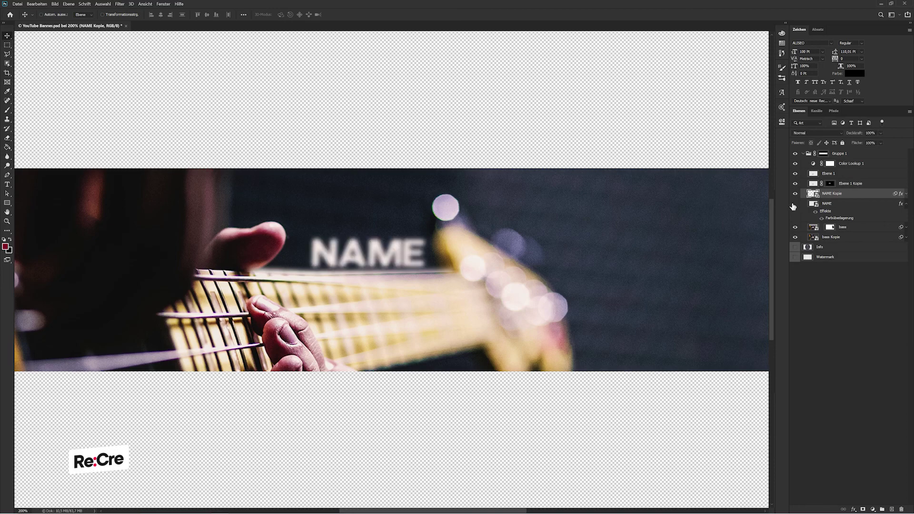
Step: Draw a four-corner Polygonal Lasso selection over NAME along the bass neck
{"action": "key", "text": "l"}
{"action": "left_click", "coordinate": [404, 216]}
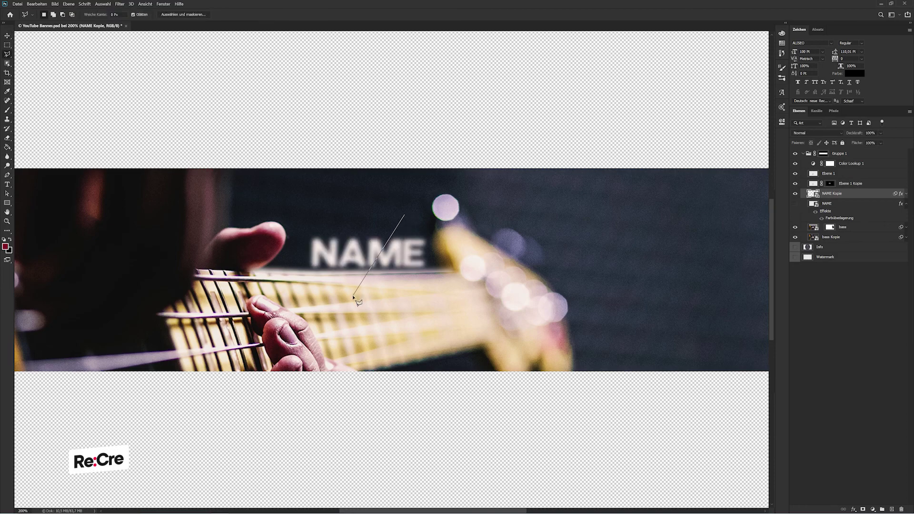
{"action": "left_click", "coordinate": [336, 308]}
{"action": "left_click", "coordinate": [566, 315]}
{"action": "left_click", "coordinate": [569, 210]}
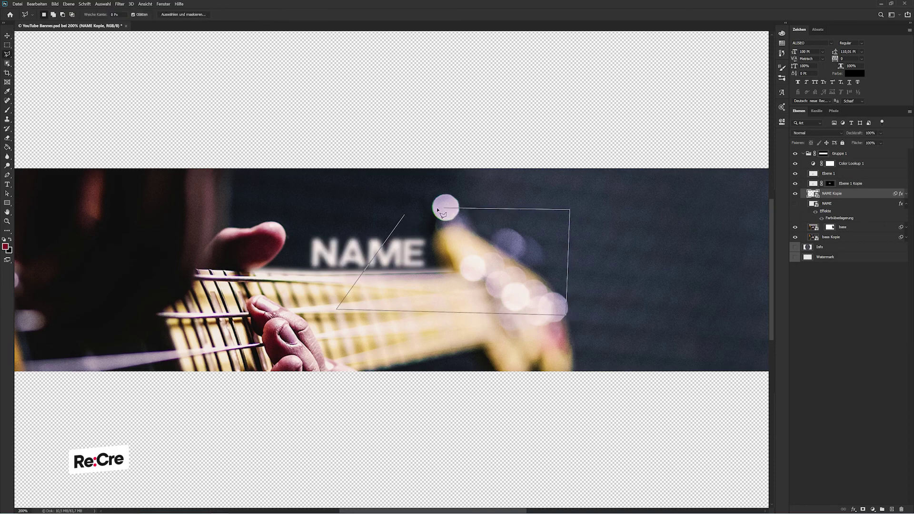
{"action": "left_click", "coordinate": [404, 215]}
Step: Refine the selection with about 31 px feather and an outward edge shift, then mask NAME Kopie
{"action": "left_click", "coordinate": [172, 14]}
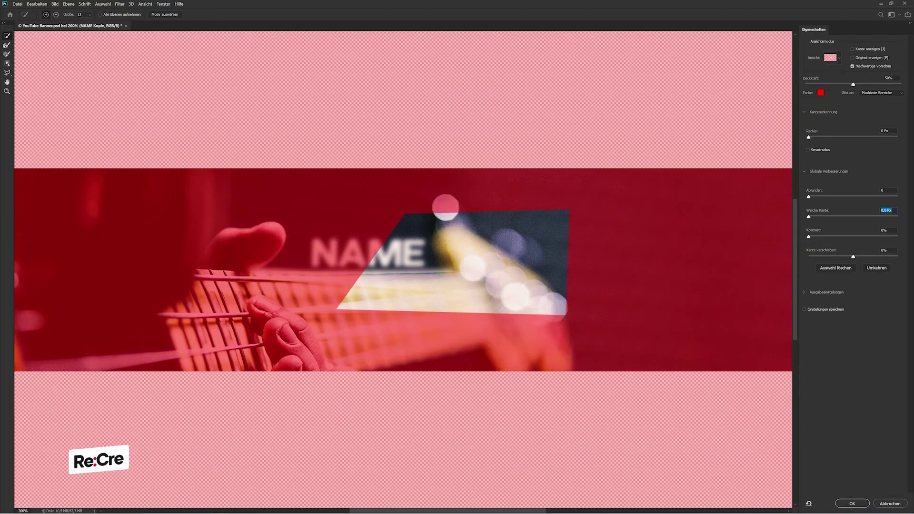
{"action": "left_click_drag", "start_coordinate": [808, 217], "coordinate": [852, 218]}
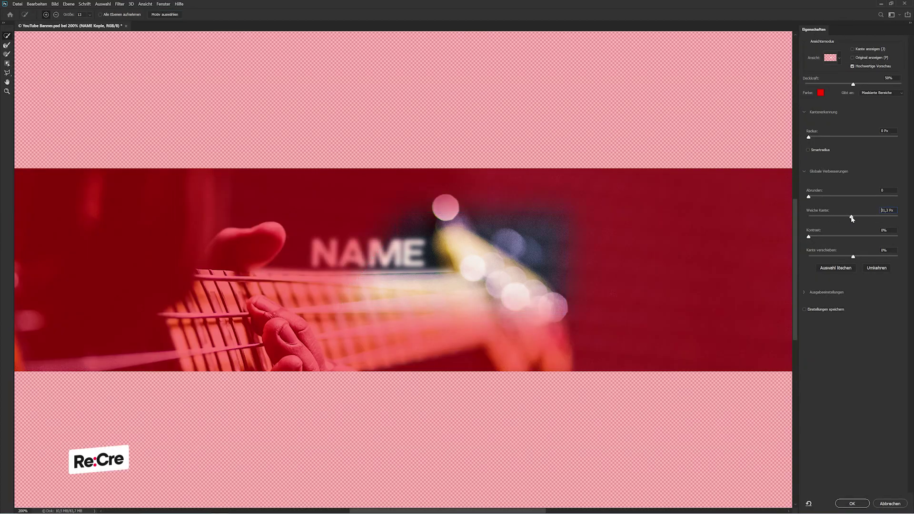
{"action": "left_click_drag", "start_coordinate": [852, 257], "coordinate": [868, 257]}
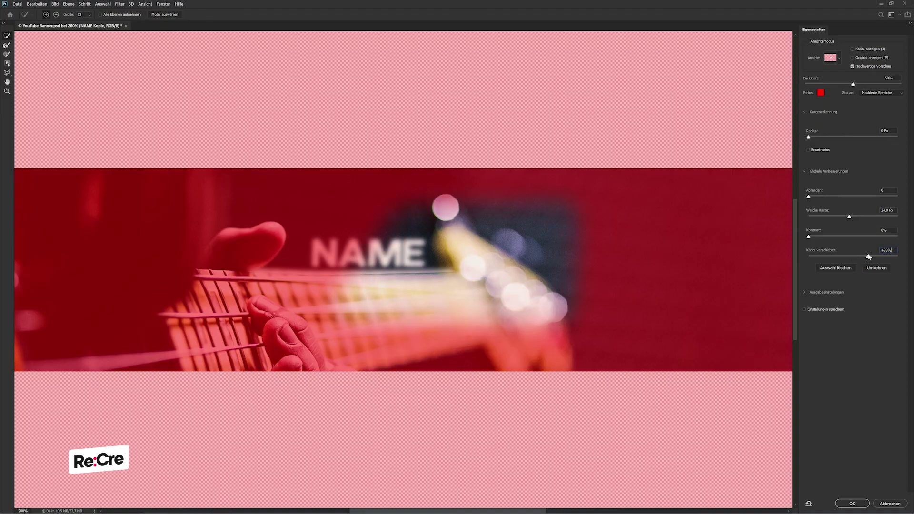
{"action": "left_click", "coordinate": [851, 502]}
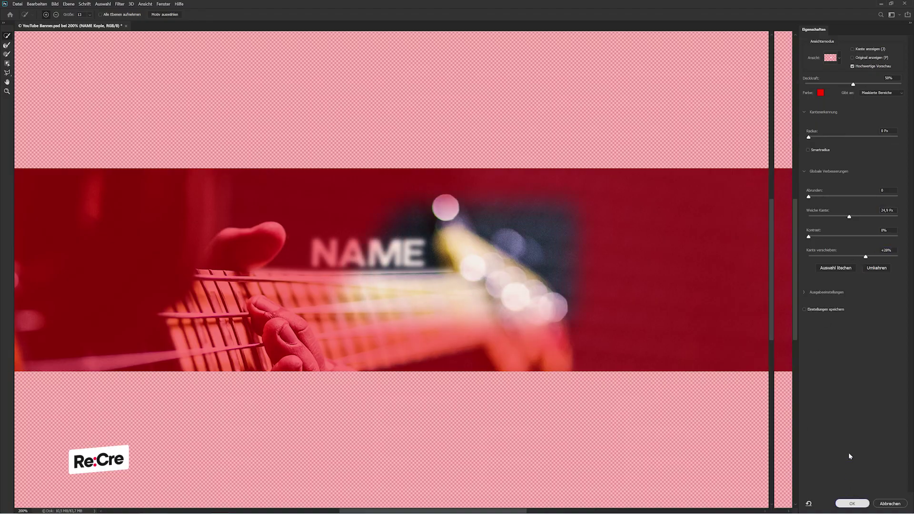
{"action": "left_click", "coordinate": [863, 508]}
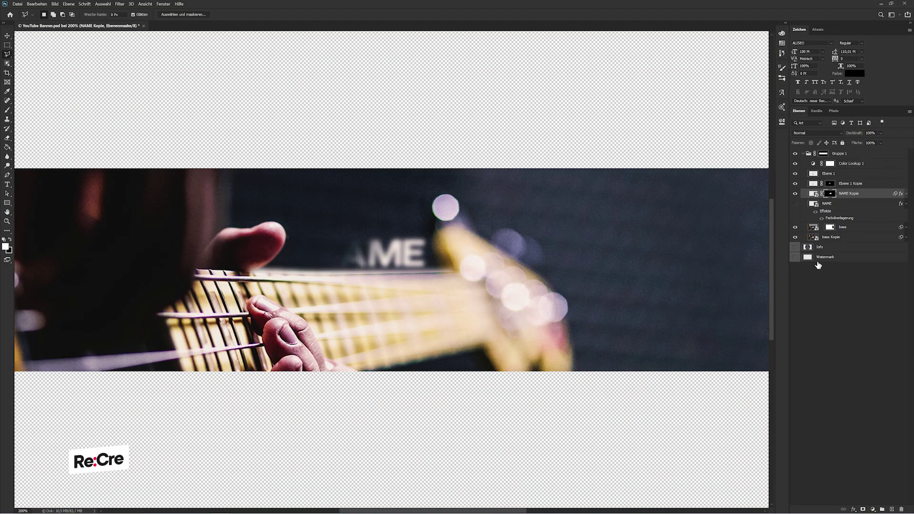
Step: Show NAME again and mask it using a selection loaded from the copy's mask
{"action": "left_click", "coordinate": [794, 205]}
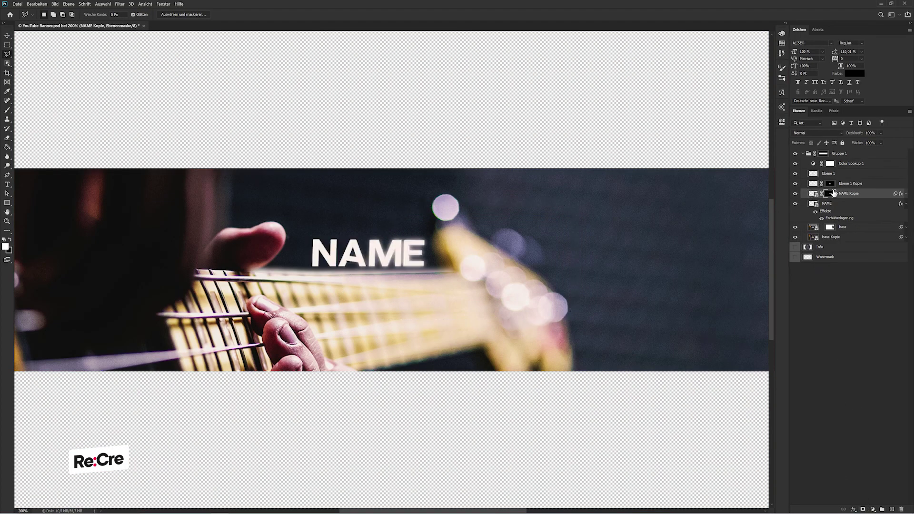
{"action": "left_click", "coordinate": [829, 193], "text": "ctrl"}
{"action": "left_click", "coordinate": [828, 204]}
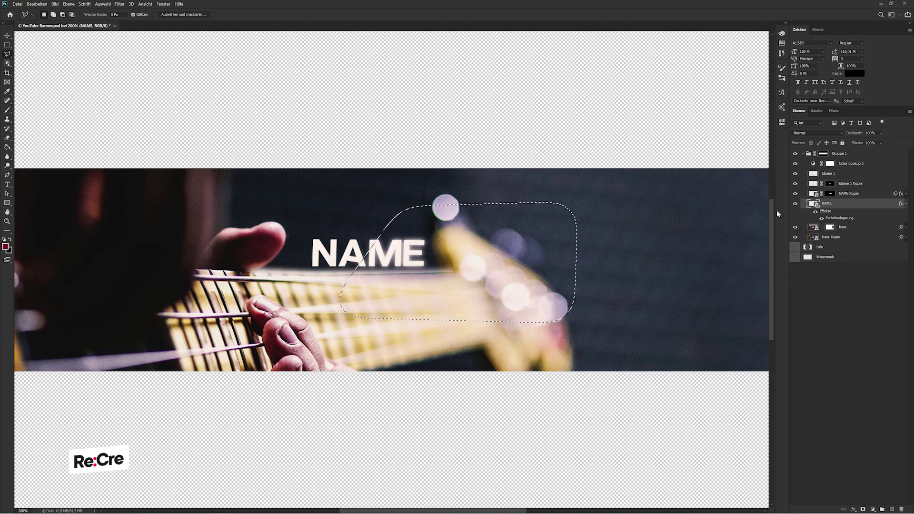
{"action": "right_click", "coordinate": [414, 121]}
{"action": "left_click", "coordinate": [457, 128]}
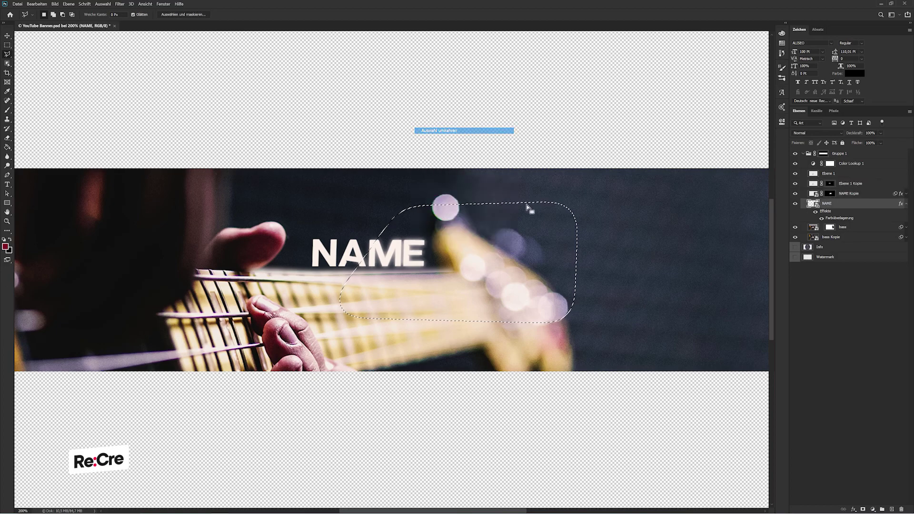
{"action": "left_click", "coordinate": [861, 509]}
{"action": "key", "text": "v"}
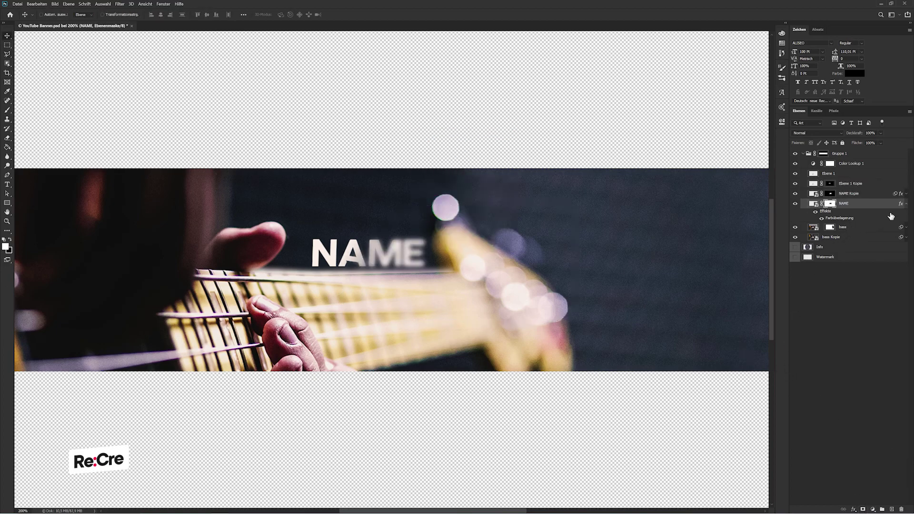
{"action": "left_click", "coordinate": [906, 194]}
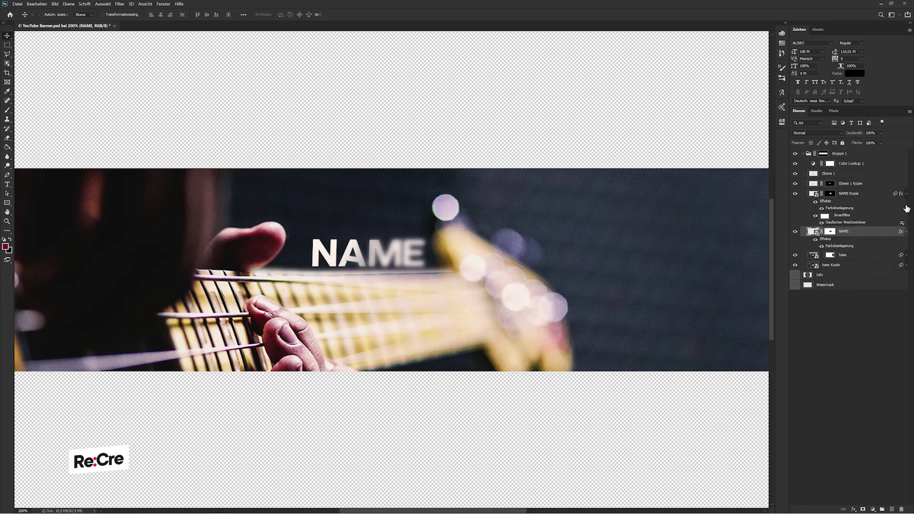
Step: Reduce the NAME Kopie Gaussian Blur radius to about 2.3 px
{"action": "left_click", "coordinate": [906, 232]}
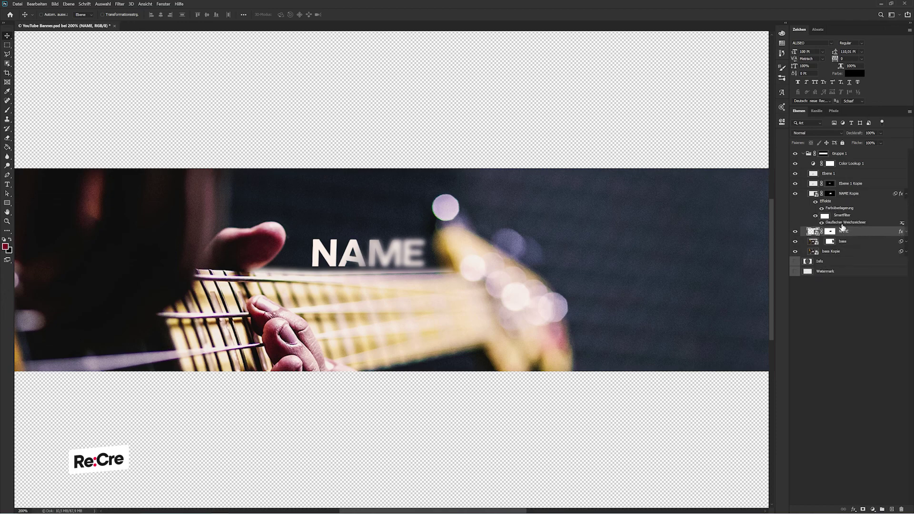
{"action": "double_click", "coordinate": [842, 223]}
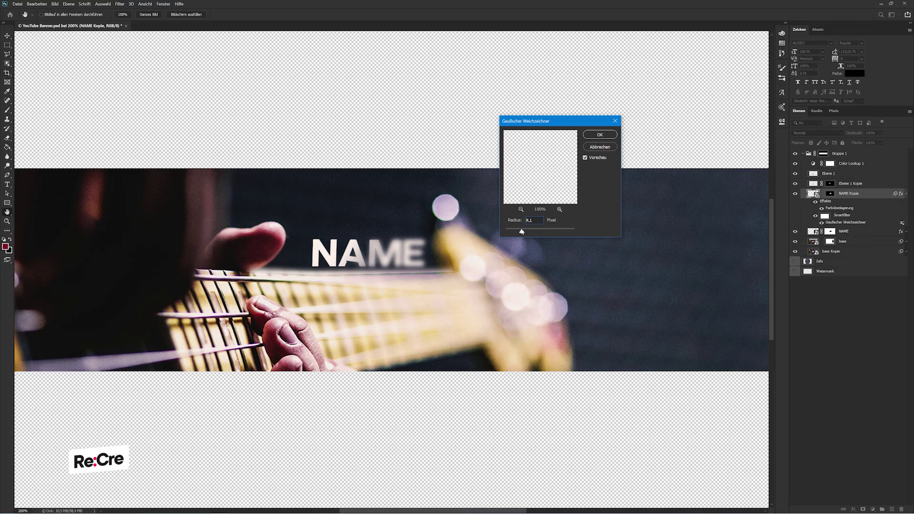
{"action": "left_click_drag", "start_coordinate": [522, 232], "coordinate": [519, 233]}
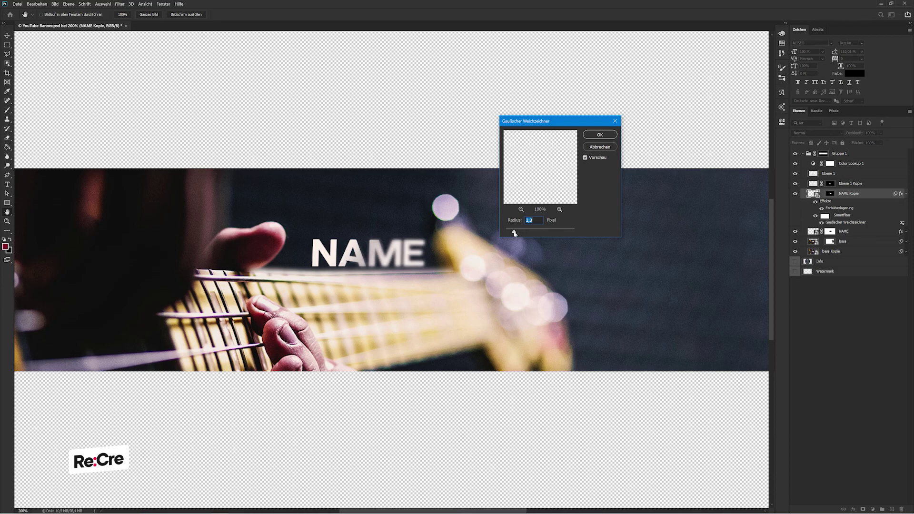
{"action": "left_click_drag", "start_coordinate": [514, 233], "coordinate": [512, 232]}
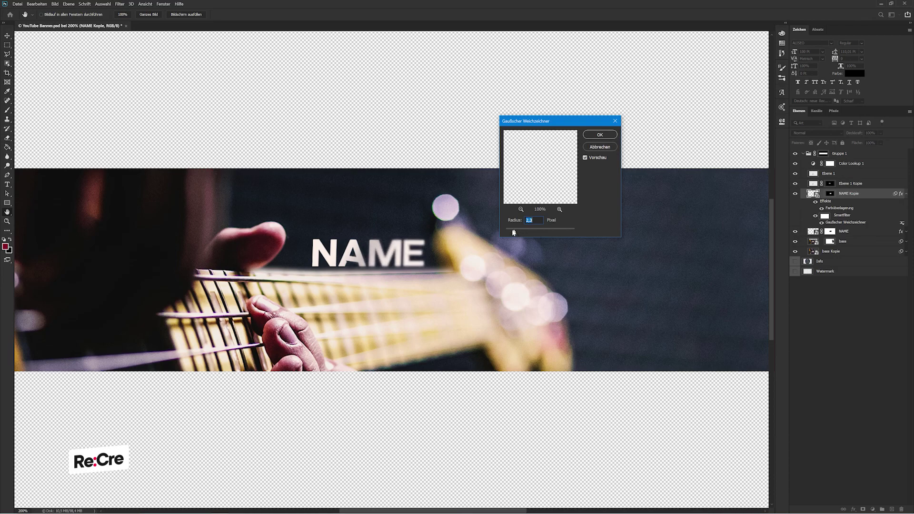
{"action": "left_click", "coordinate": [600, 135]}
Step: Select the NAME copy layer and confirm a Free Transform on it
{"action": "left_click", "coordinate": [903, 196]}
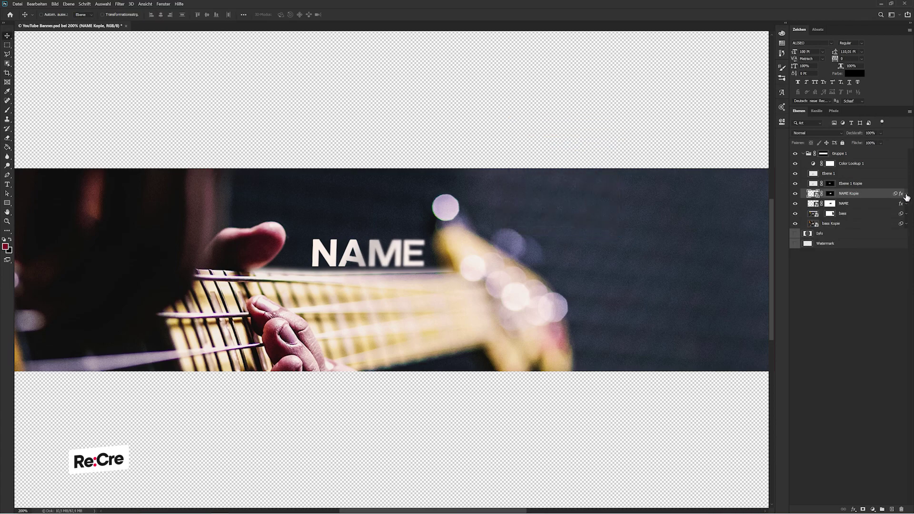
{"action": "left_click", "coordinate": [874, 205], "text": "shift"}
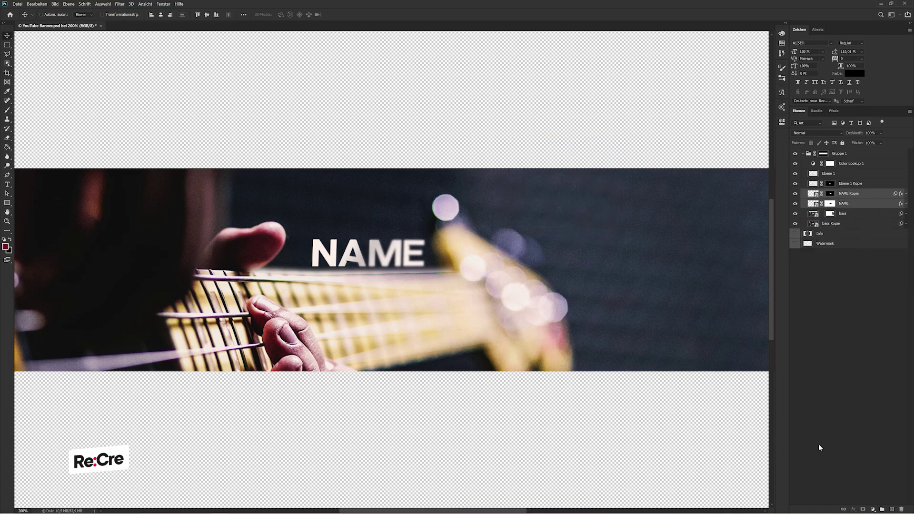
{"action": "left_click", "coordinate": [849, 195]}
{"action": "key", "text": "ctrl+t"}
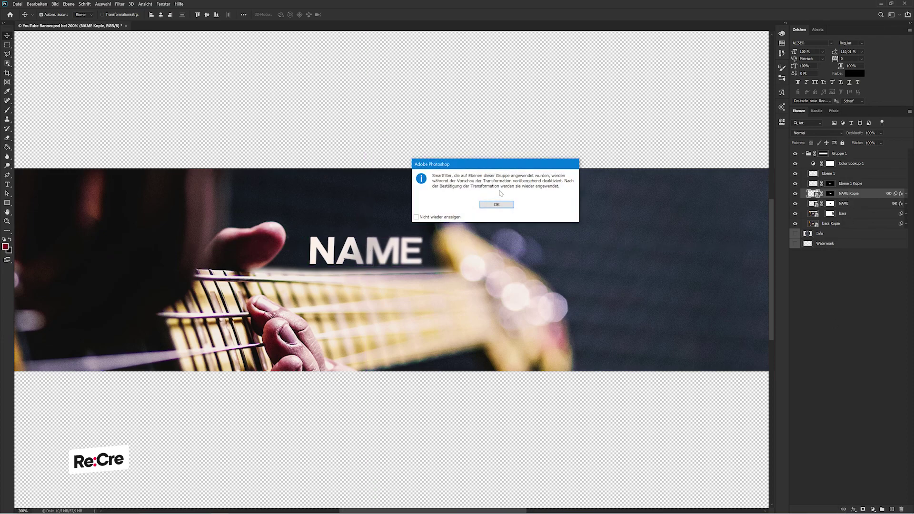
{"action": "left_click", "coordinate": [496, 205]}
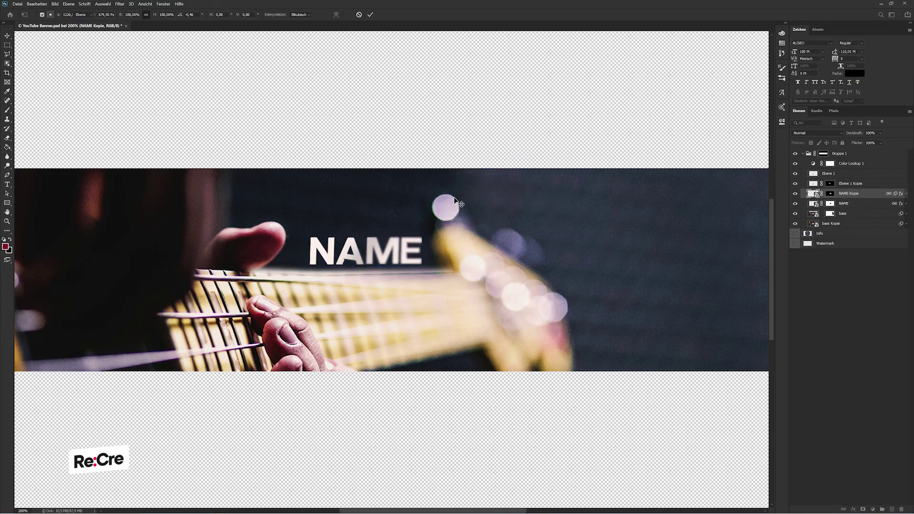
{"action": "key", "text": "Return"}
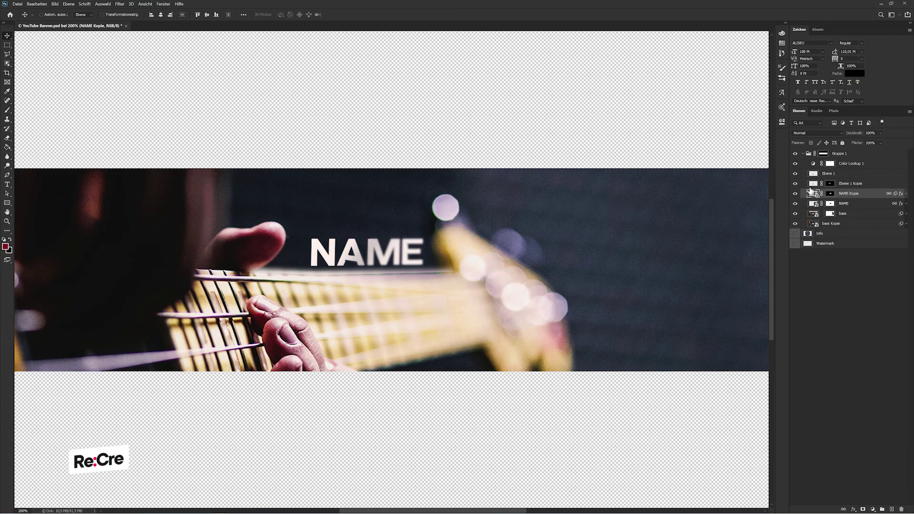
Step: Paint on NAME Kopie's mask with the brush to hide more blur over the A
{"action": "left_click", "coordinate": [832, 194]}
{"action": "key", "text": "ctrl+plus"}
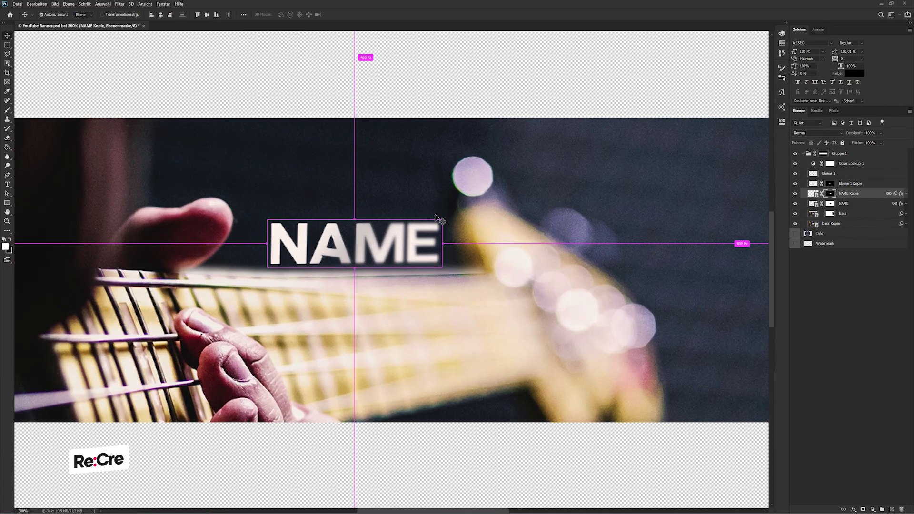
{"action": "key", "text": "b"}
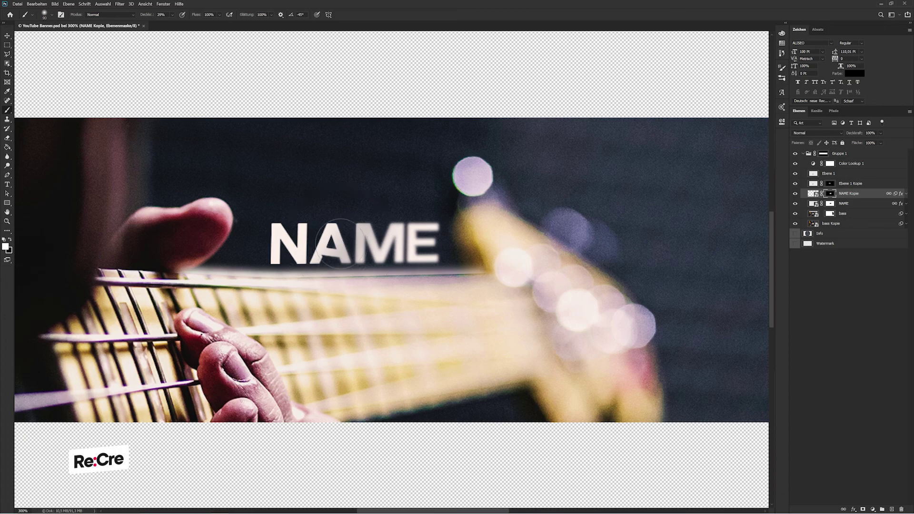
{"action": "left_click_drag", "start_coordinate": [340, 243], "coordinate": [340, 252]}
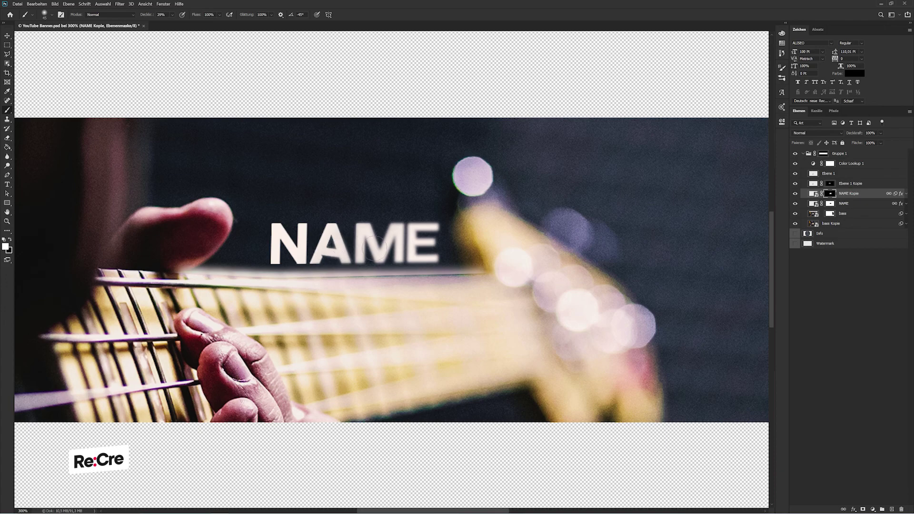
Step: Zoom in on the title and switch between the Ebene 1 Kopie and NAME Kopie layers
{"action": "key", "text": "ctrl+minus"}
{"action": "key", "text": "ctrl+minus"}
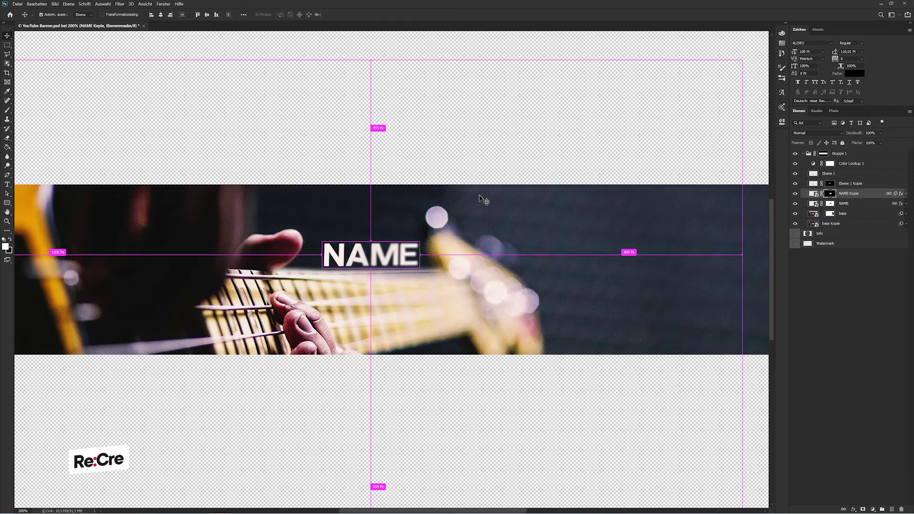
{"action": "key", "text": "ctrl+plus"}
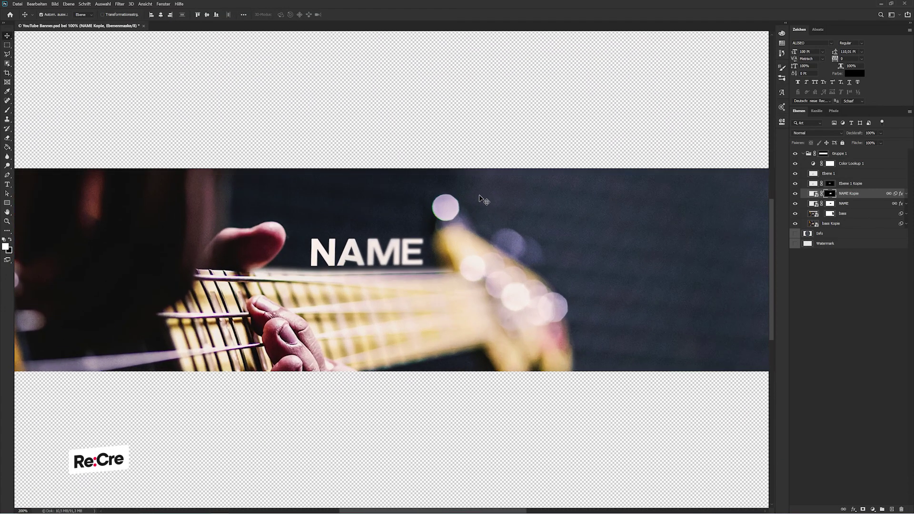
{"action": "left_click", "coordinate": [851, 185]}
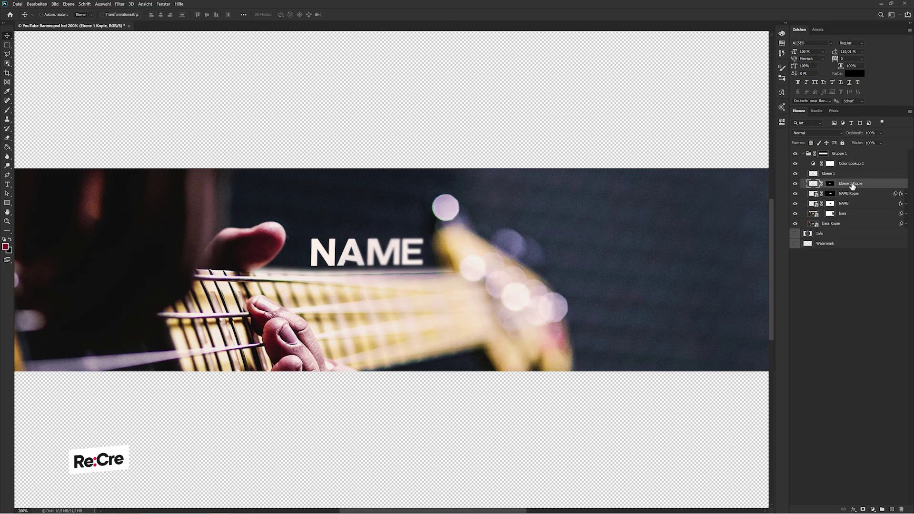
{"action": "left_click", "coordinate": [858, 194]}
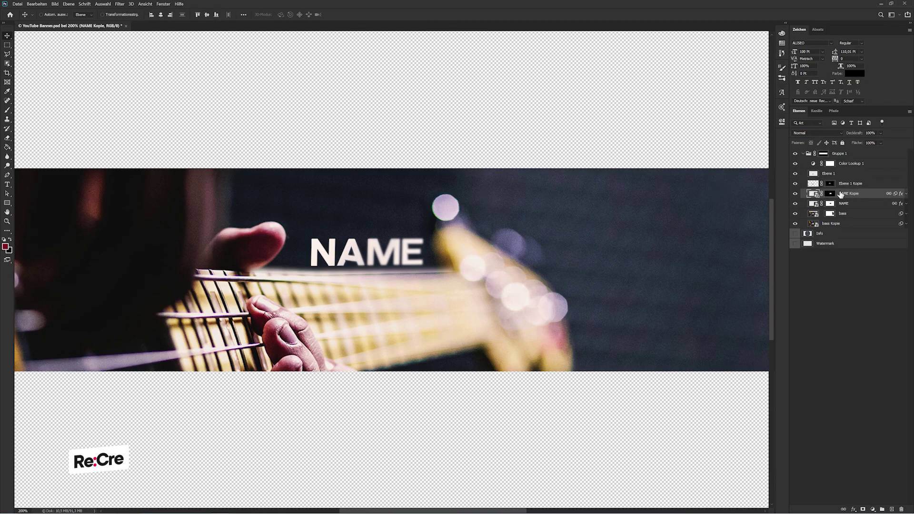
Step: Try rotating and skewing the NAME Kopie title, then cancel the transform
{"action": "left_click", "coordinate": [29, 4]}
{"action": "mouse_move", "coordinate": [47, 157]}
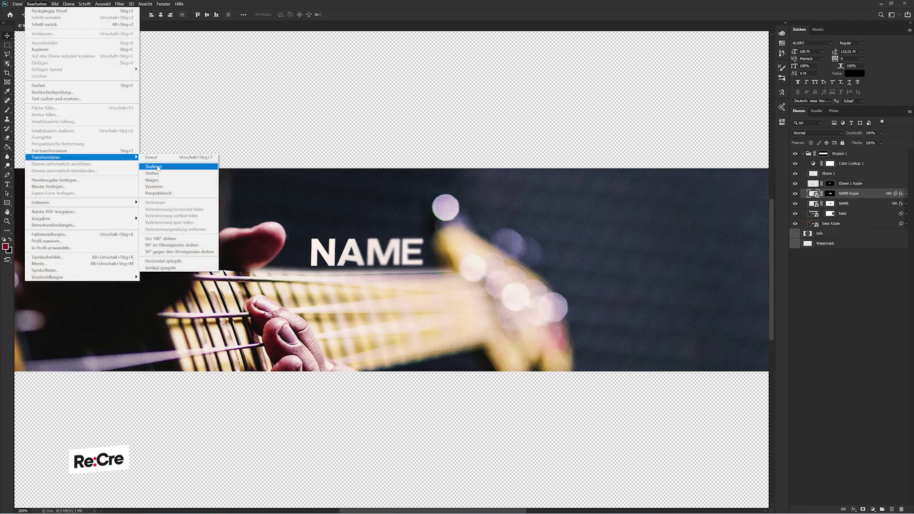
{"action": "left_click", "coordinate": [157, 192]}
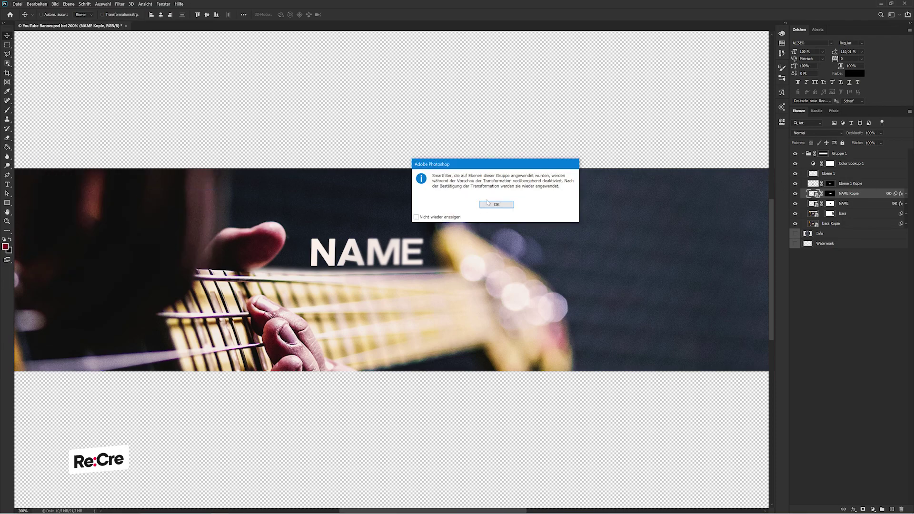
{"action": "key", "text": "Return"}
{"action": "left_click_drag", "start_coordinate": [431, 262], "coordinate": [497, 243]}
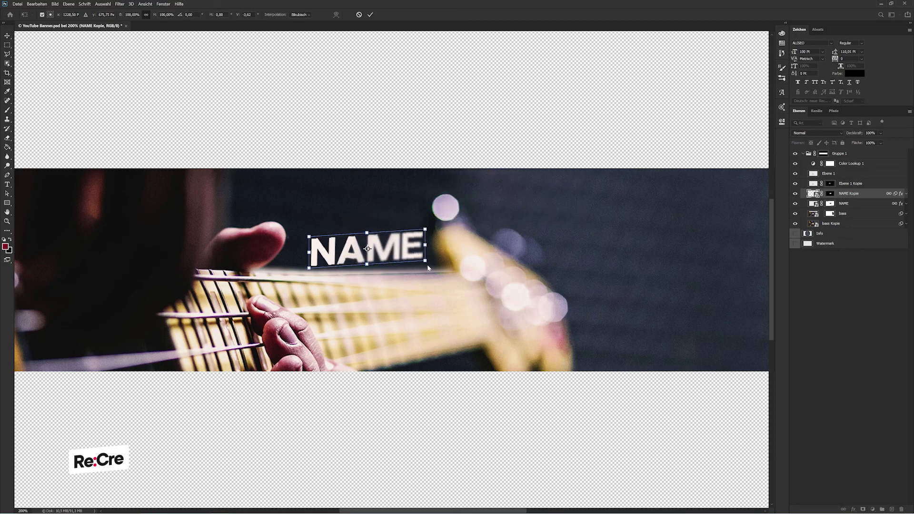
{"action": "mouse_move", "coordinate": [426, 263]}
{"action": "left_mouse_down"}
{"action": "mouse_move", "coordinate": [472, 267]}
{"action": "mouse_move", "coordinate": [464, 282]}
{"action": "left_mouse_up"}
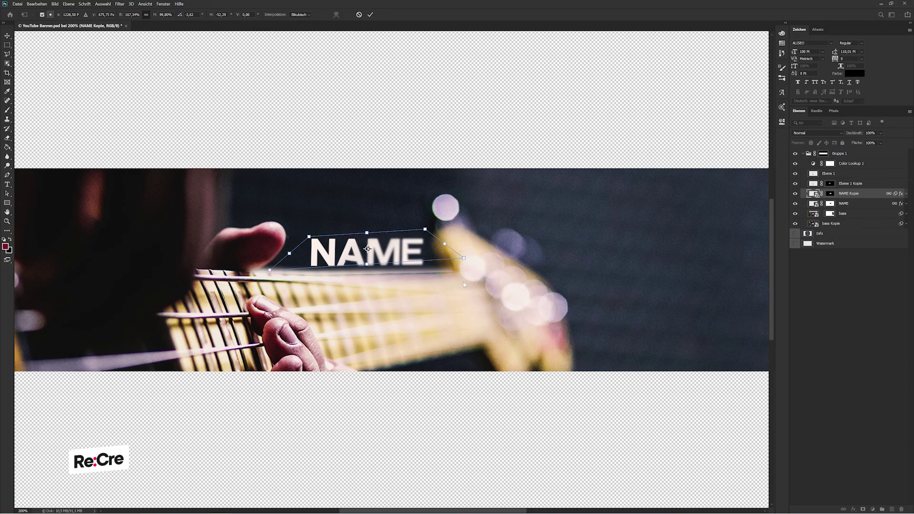
{"action": "key", "text": "Escape"}
Step: Toggle visibility of the Ebene 1 Kopie and NAME Kopie layers to compare
{"action": "left_click", "coordinate": [796, 183]}
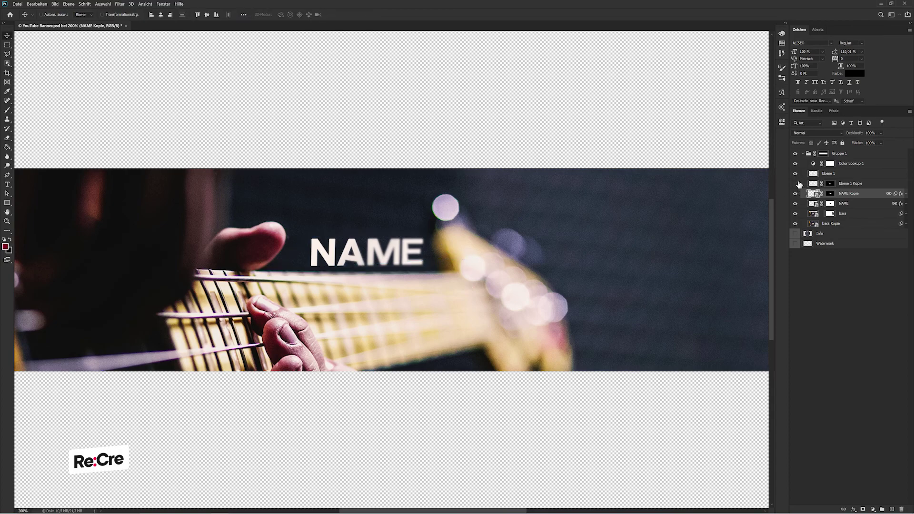
{"action": "left_click", "coordinate": [795, 193]}
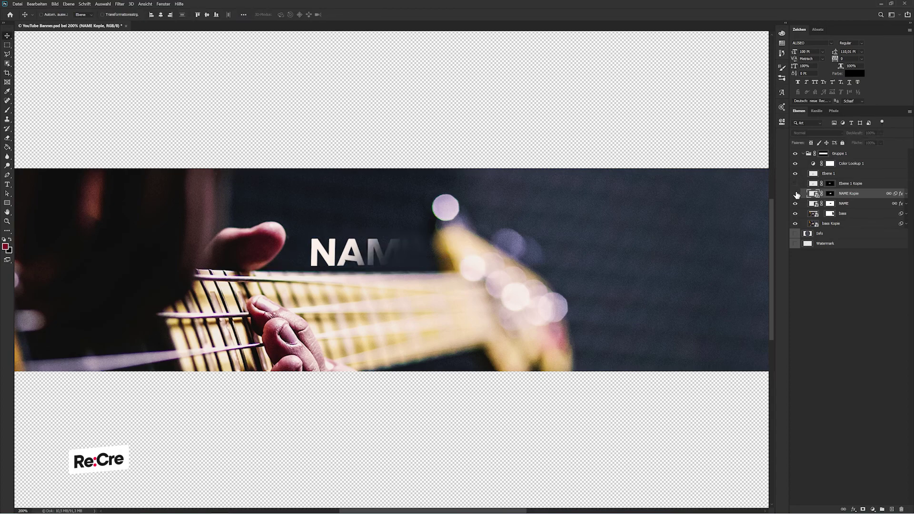
{"action": "left_click", "coordinate": [795, 173]}
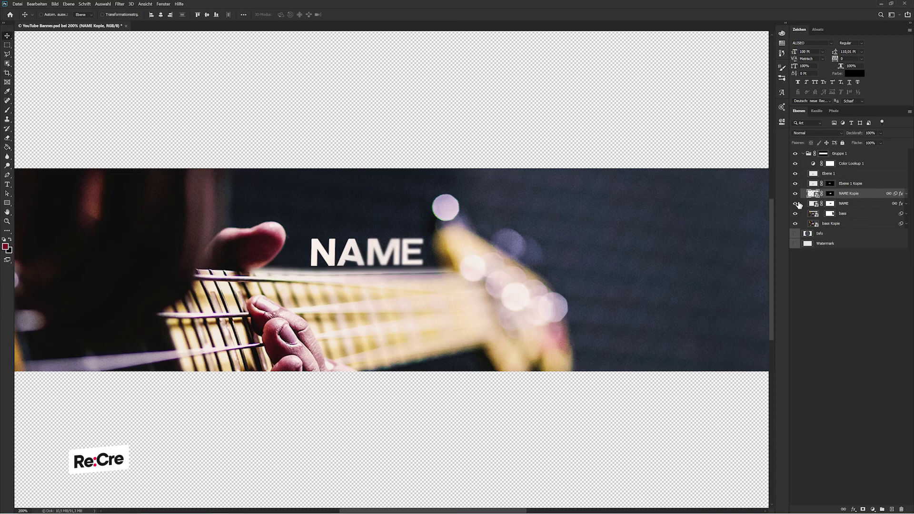
{"action": "left_click", "coordinate": [795, 203]}
{"action": "left_click", "coordinate": [795, 193]}
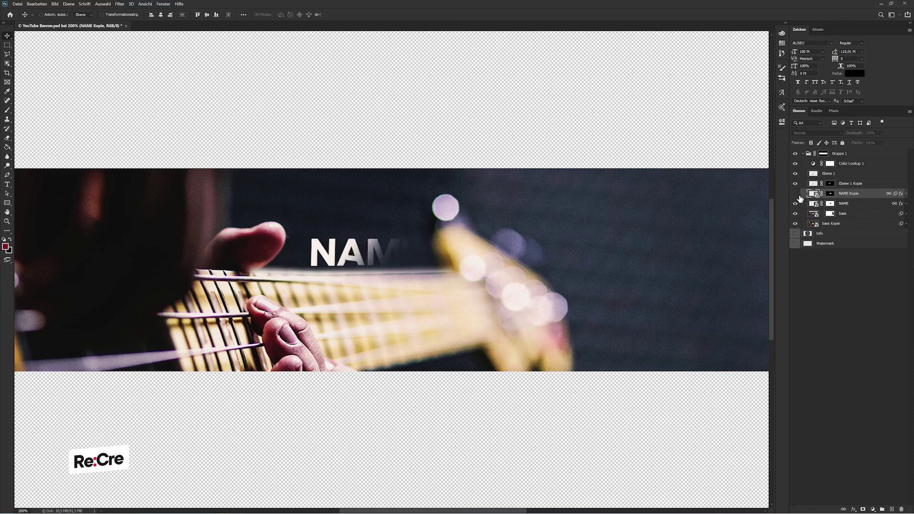
Step: Hide the original NAME layer and reselect the visible NAME Kopie layer
{"action": "left_click", "coordinate": [840, 204]}
{"action": "left_click", "coordinate": [37, 3]}
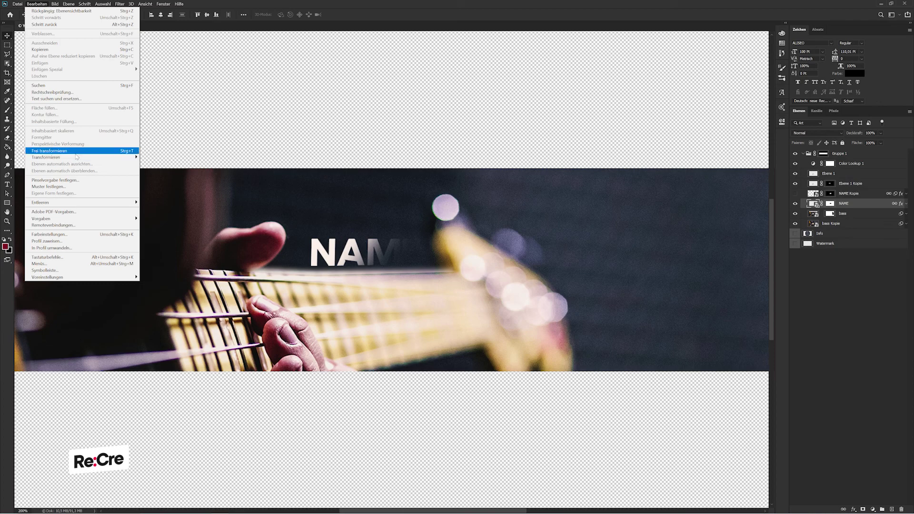
{"action": "left_click", "coordinate": [795, 193]}
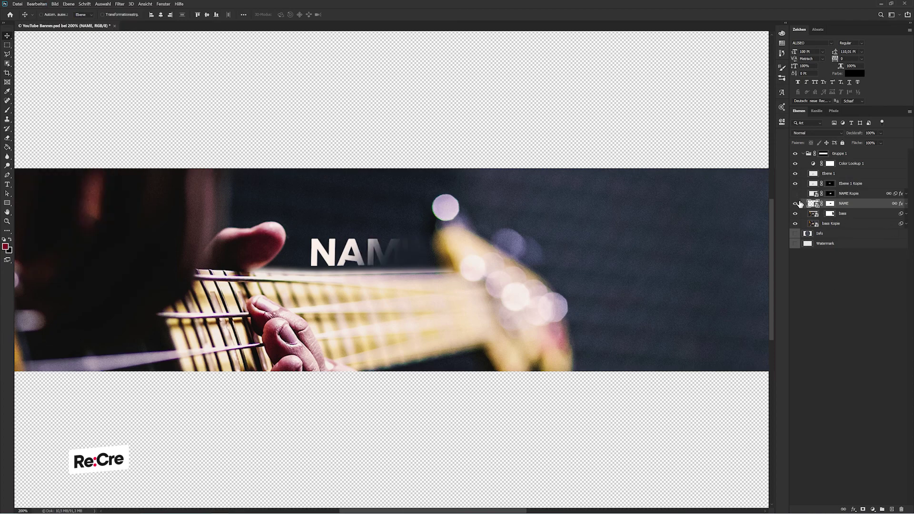
{"action": "left_click", "coordinate": [795, 203]}
{"action": "left_click", "coordinate": [847, 194]}
{"action": "left_click", "coordinate": [794, 194]}
Step: Attempt a perspective tilt and skew on the NAME Kopie title
{"action": "left_click", "coordinate": [37, 4]}
{"action": "mouse_move", "coordinate": [46, 157]}
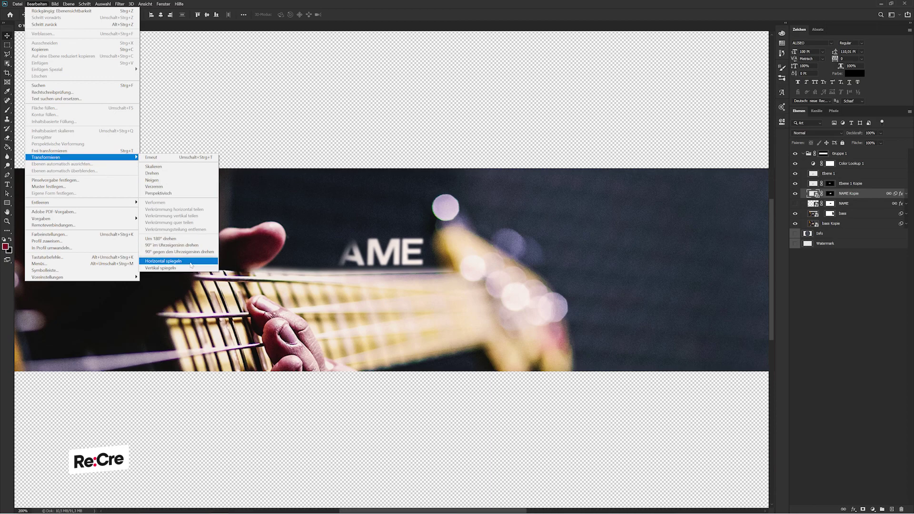
{"action": "left_click", "coordinate": [188, 194]}
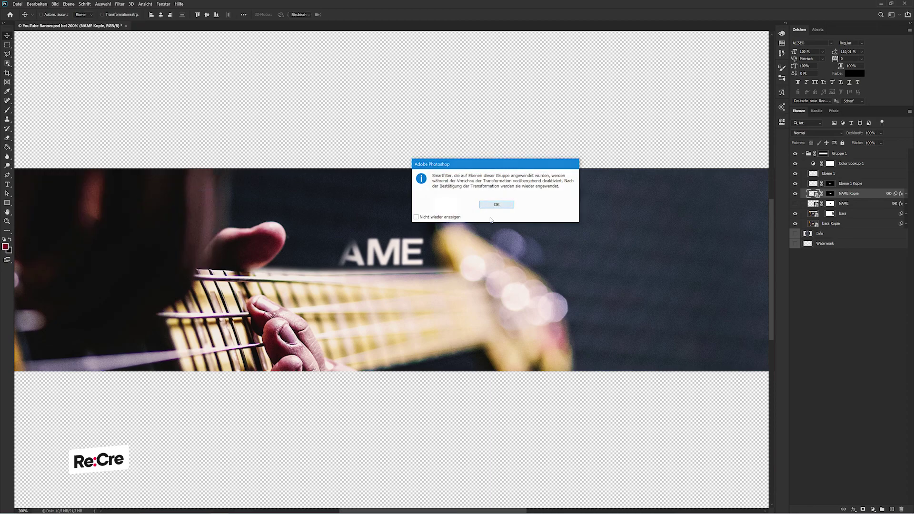
{"action": "left_click", "coordinate": [497, 204]}
{"action": "left_click_drag", "start_coordinate": [429, 249], "coordinate": [480, 251]}
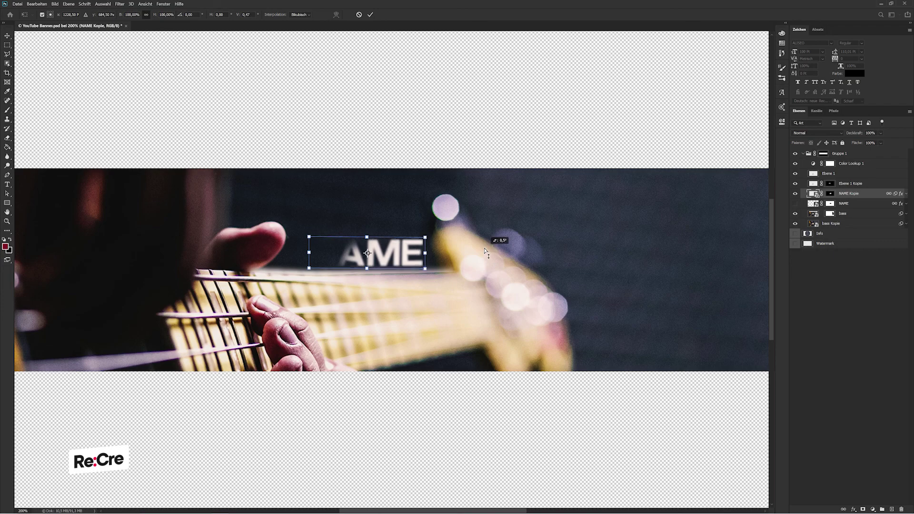
{"action": "key", "text": "ctrl+z"}
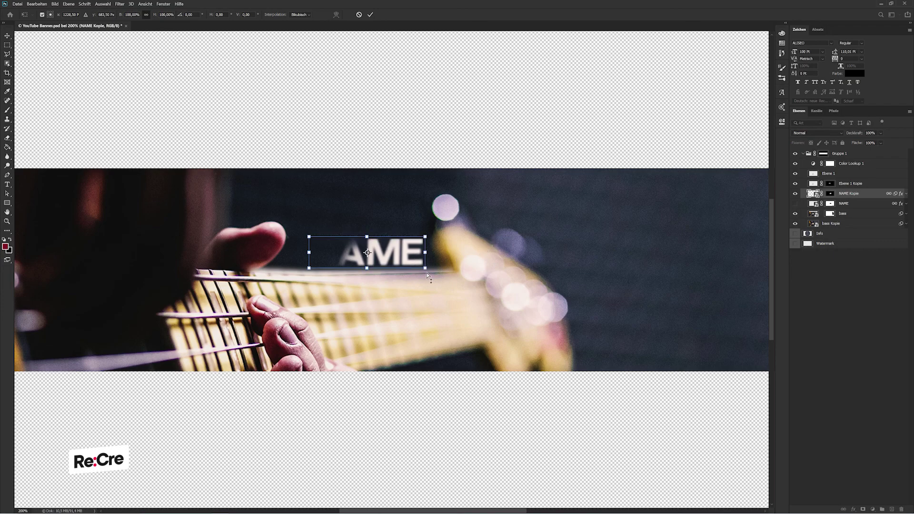
{"action": "mouse_move", "coordinate": [427, 267]}
{"action": "left_mouse_down"}
{"action": "mouse_move", "coordinate": [484, 269]}
{"action": "mouse_move", "coordinate": [393, 98]}
{"action": "left_mouse_up"}
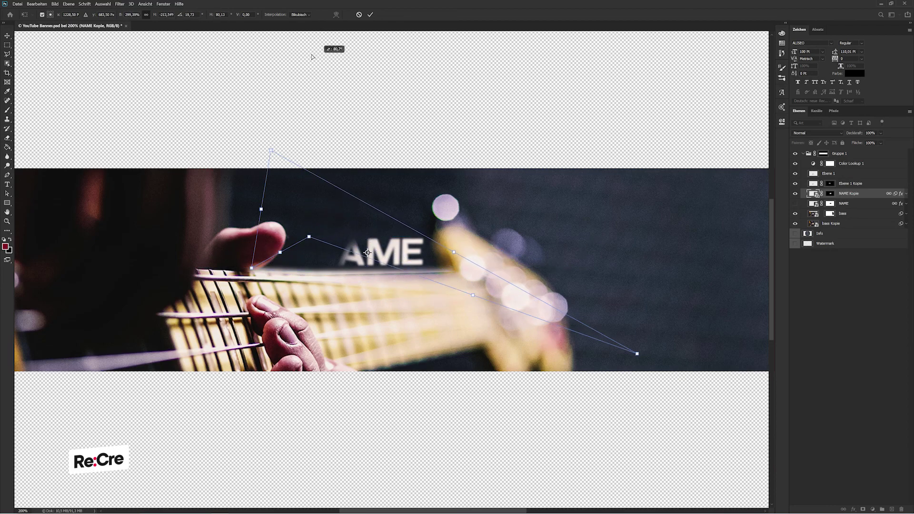
{"action": "key", "text": "Return"}
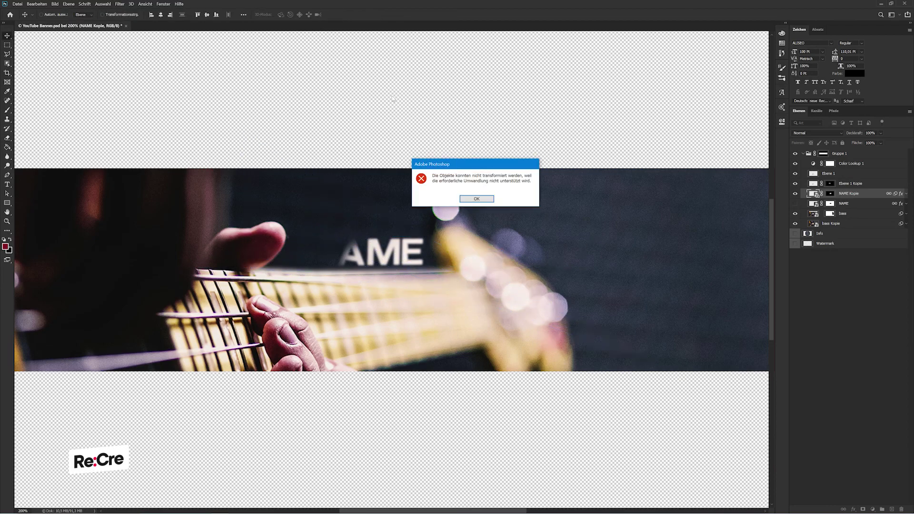
{"action": "key", "text": "Return"}
Step: Reshow the original NAME layer and nudge NAME Kopie left and up
{"action": "left_click", "coordinate": [795, 204]}
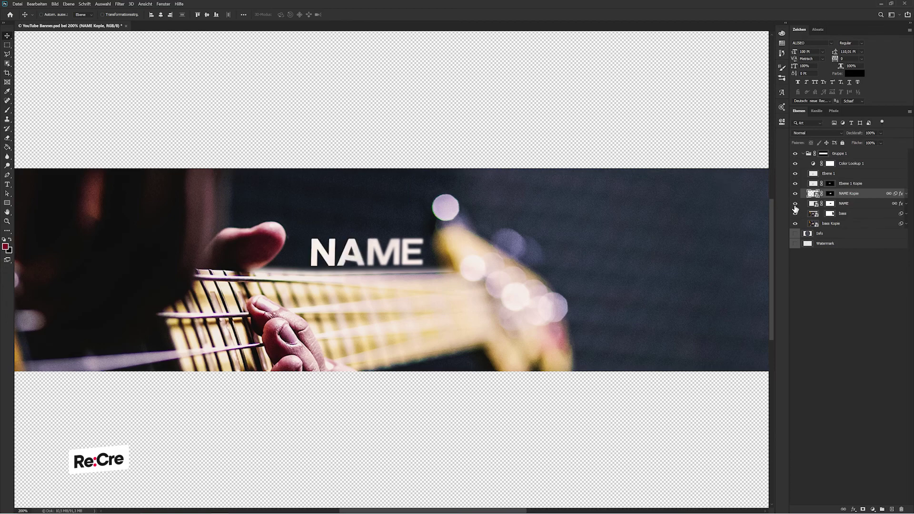
{"action": "left_click", "coordinate": [819, 309]}
{"action": "key", "text": "ctrl+minus"}
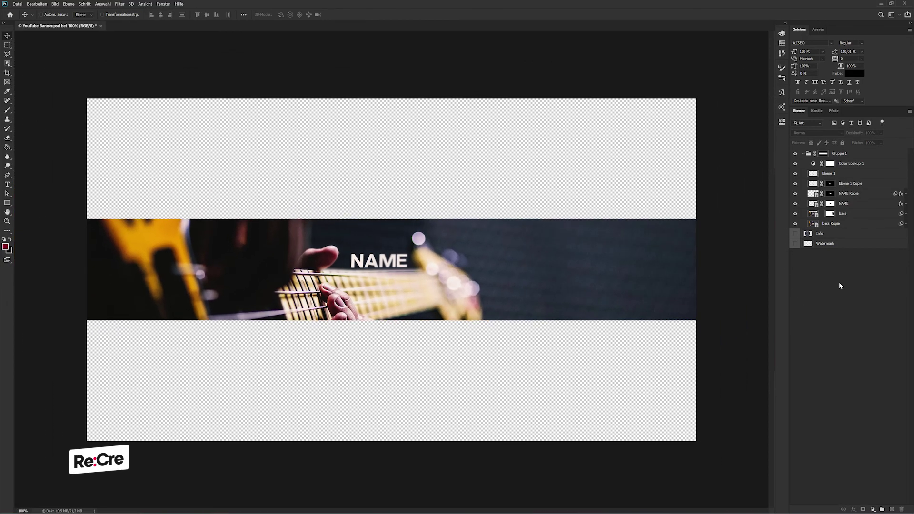
{"action": "left_click", "coordinate": [850, 196]}
{"action": "key", "text": "Left"}
{"action": "key", "text": "Left"}
{"action": "key", "text": "Up"}
{"action": "key", "text": "Up"}
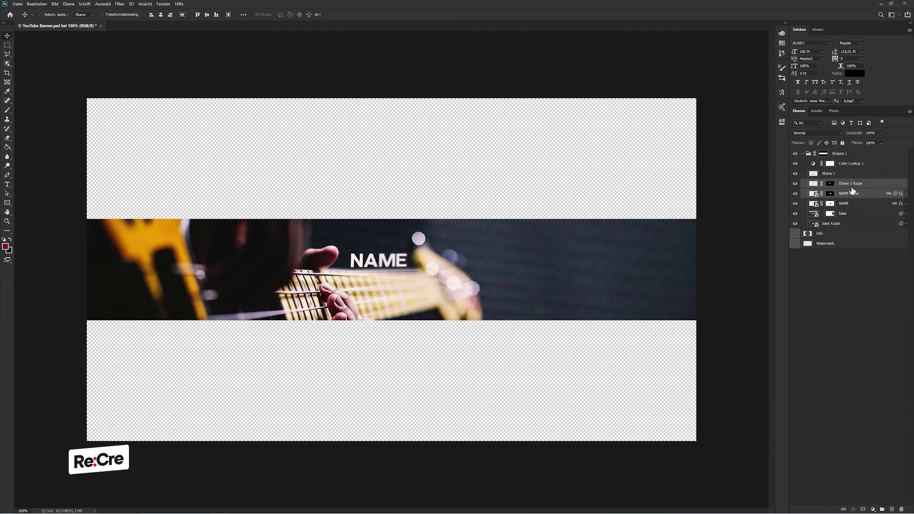
{"action": "key", "text": "Up"}
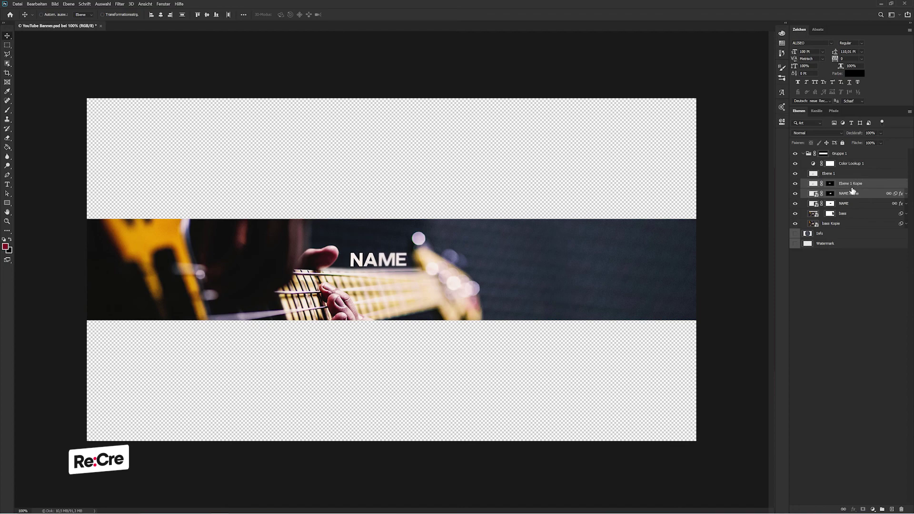
{"action": "key", "text": "Up"}
{"action": "key", "text": "Up"}
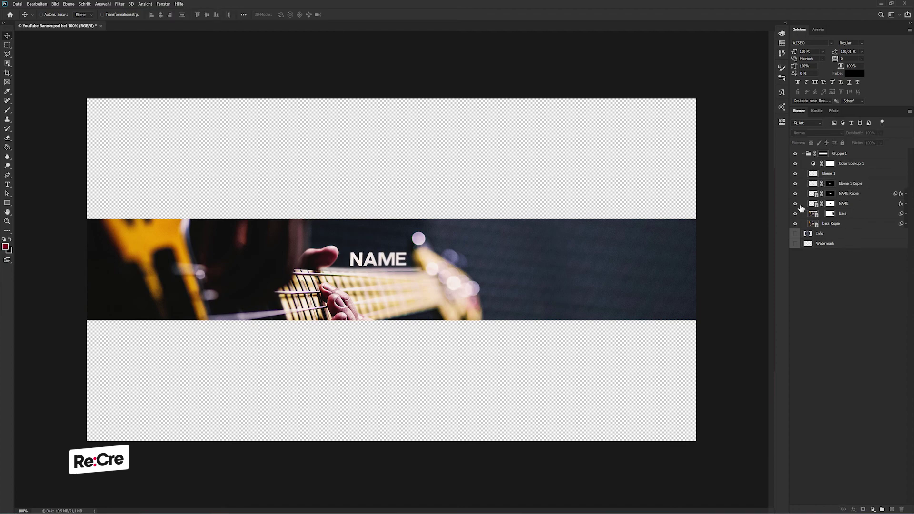
Step: Inspect the NAME Kopie smart object contents, then select both NAME layers
{"action": "double_click", "coordinate": [813, 193]}
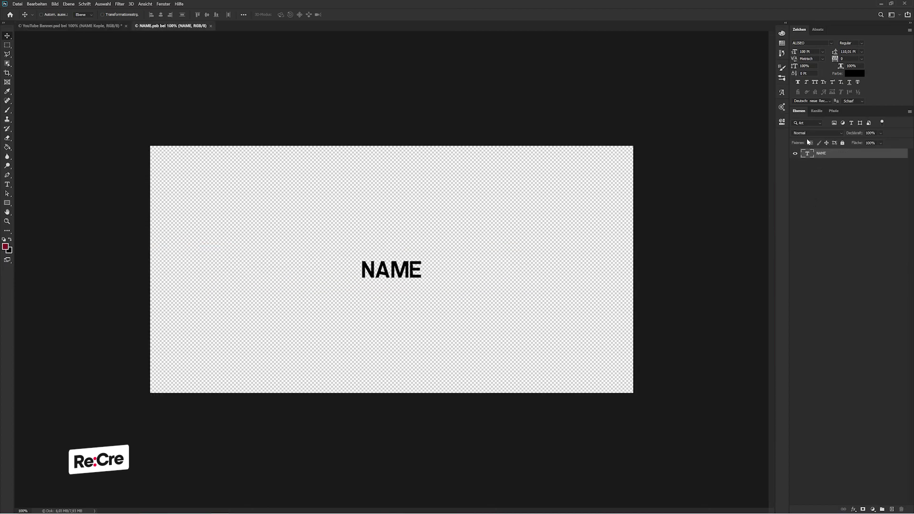
{"action": "left_click", "coordinate": [210, 26]}
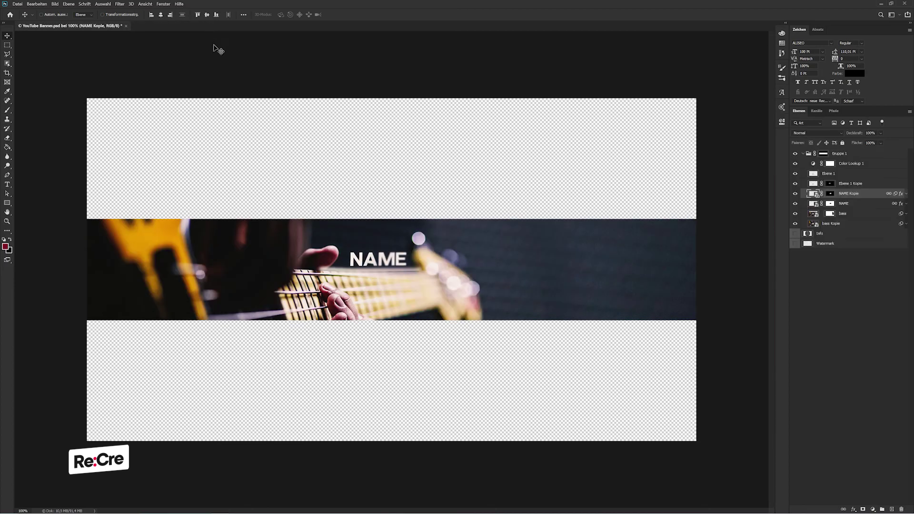
{"action": "key", "text": "ctrl+plus"}
{"action": "key", "text": "ctrl+plus"}
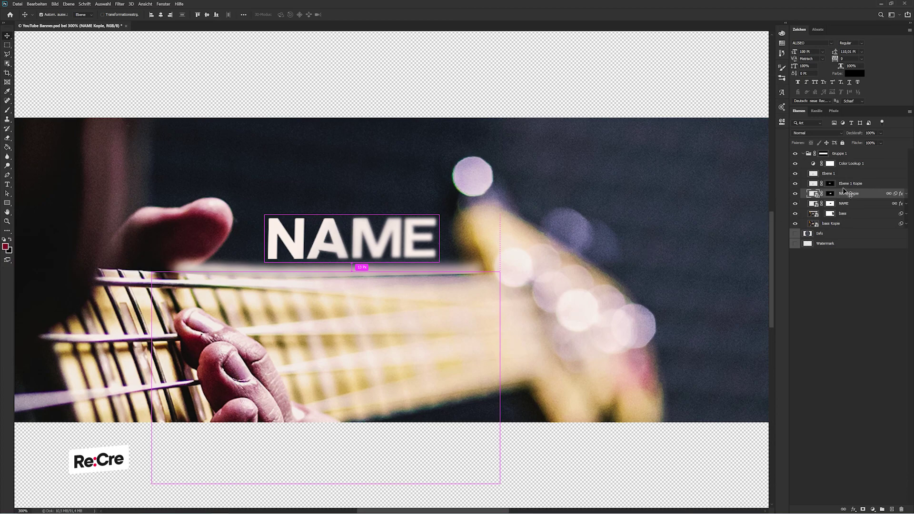
{"action": "left_click", "coordinate": [863, 203], "text": "ctrl"}
Step: Narrow both title layers from the right and nudge the title down and left
{"action": "key", "text": "ctrl+t"}
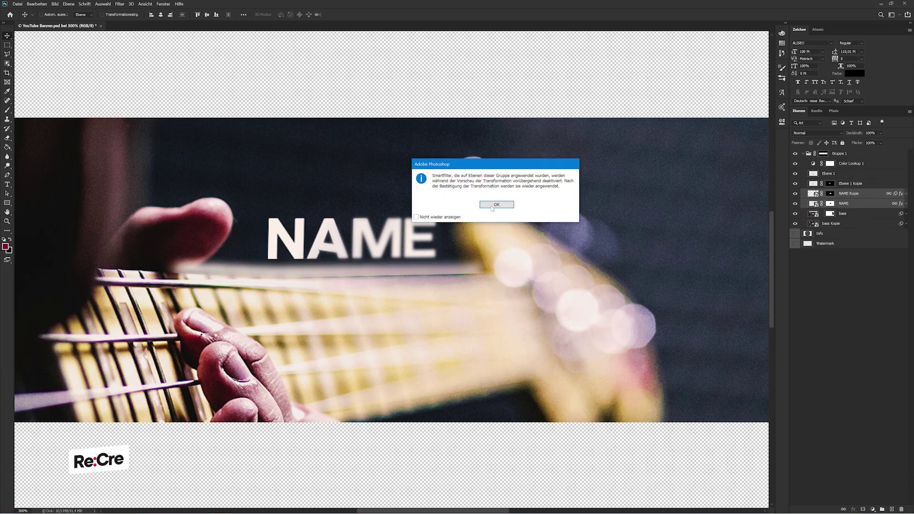
{"action": "left_click", "coordinate": [496, 205]}
{"action": "left_click_drag", "start_coordinate": [438, 236], "coordinate": [404, 255]}
{"action": "key", "text": "Return"}
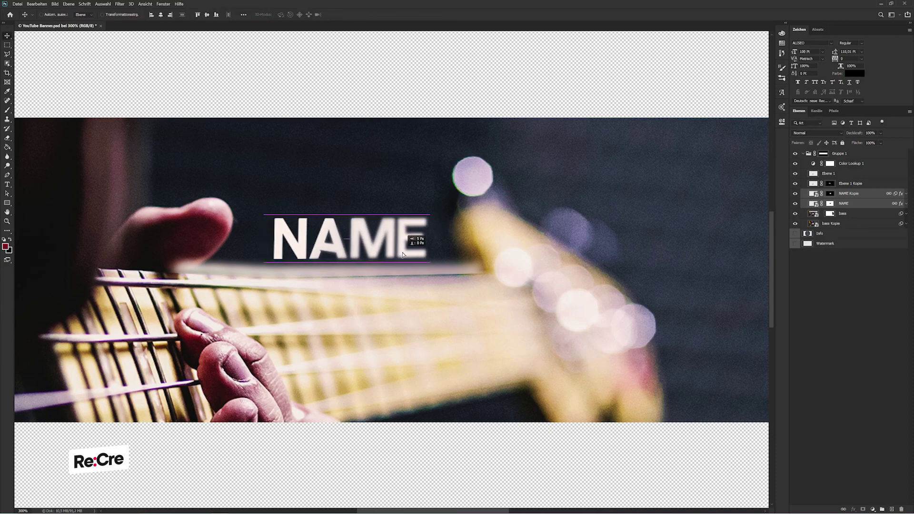
{"action": "key", "text": "Down"}
{"action": "key", "text": "Left"}
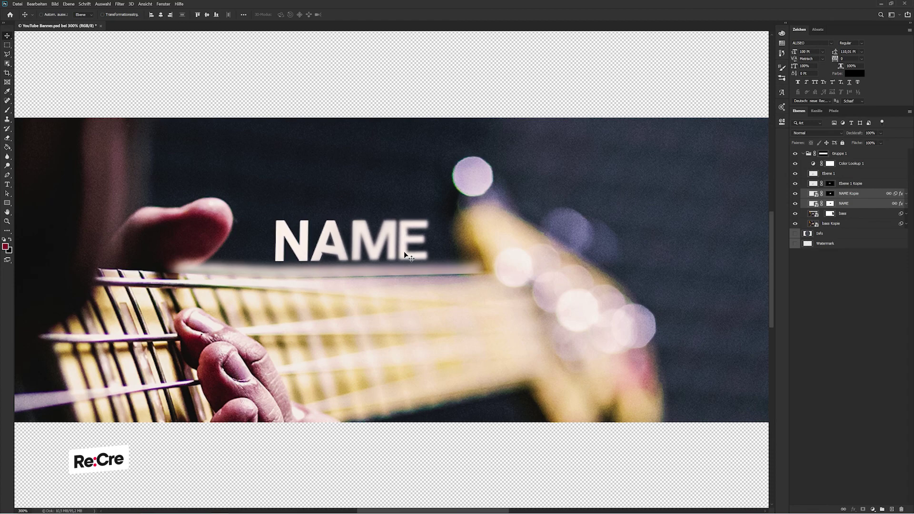
{"action": "key", "text": "Down"}
{"action": "key", "text": "Left"}
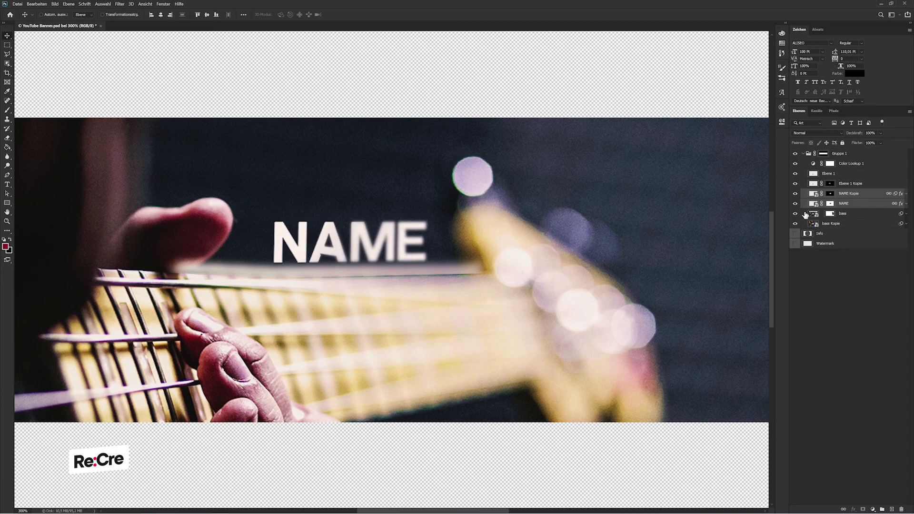
Step: Reposition the blurred light strip (Ebene 1 Kopie) beneath the NAME title
{"action": "left_click", "coordinate": [794, 183]}
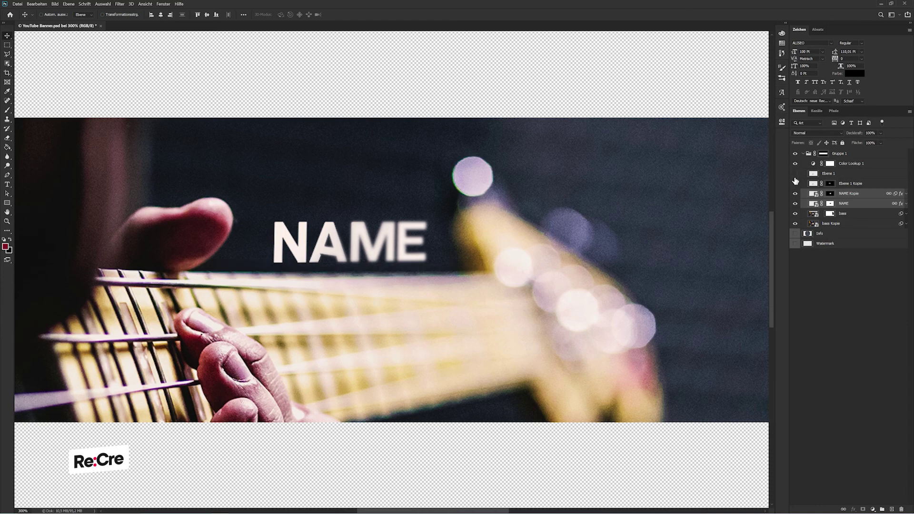
{"action": "left_click", "coordinate": [794, 184]}
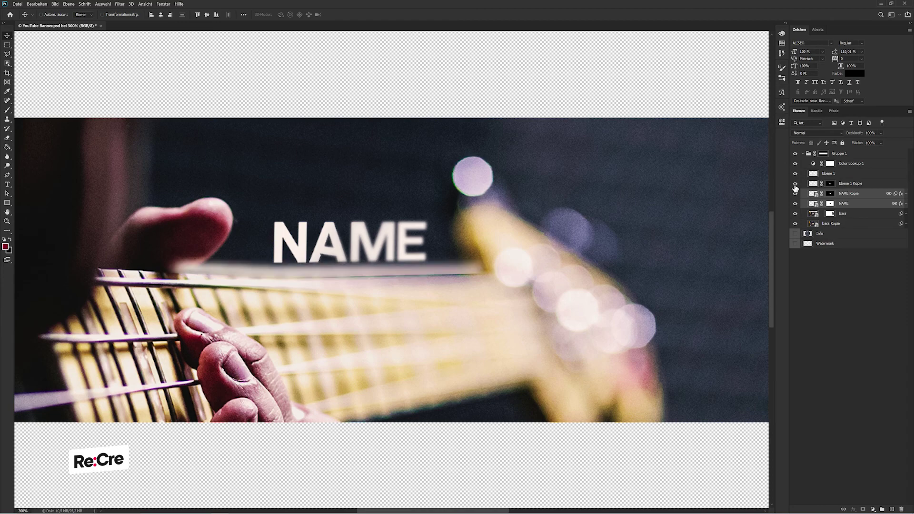
{"action": "double_click", "coordinate": [795, 184]}
{"action": "left_click", "coordinate": [842, 185]}
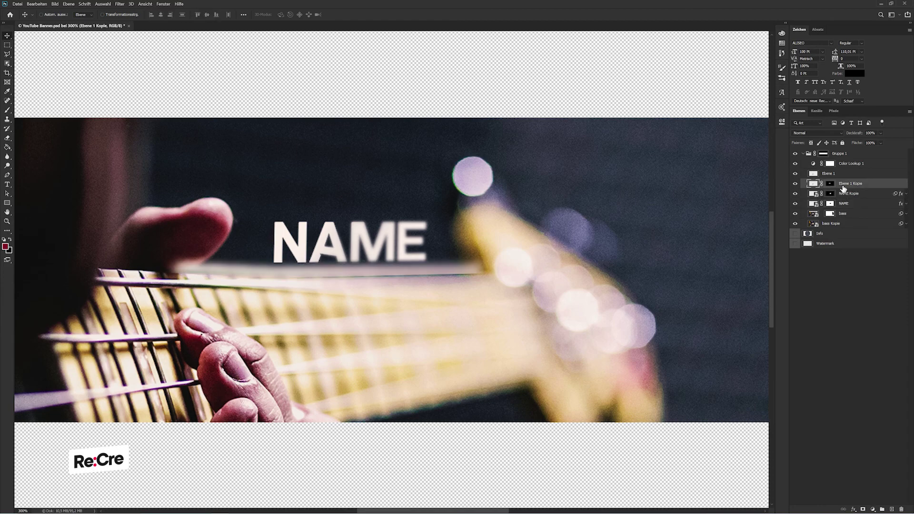
{"action": "key", "text": "Down"}
{"action": "key", "text": "Down"}
{"action": "key", "text": "Down"}
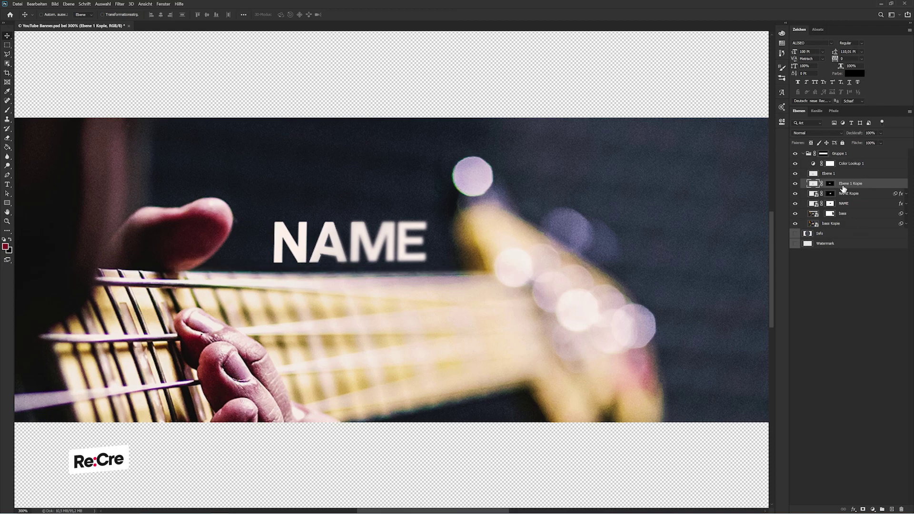
{"action": "key", "text": "Up"}
{"action": "key", "text": "Up"}
{"action": "key", "text": "Up"}
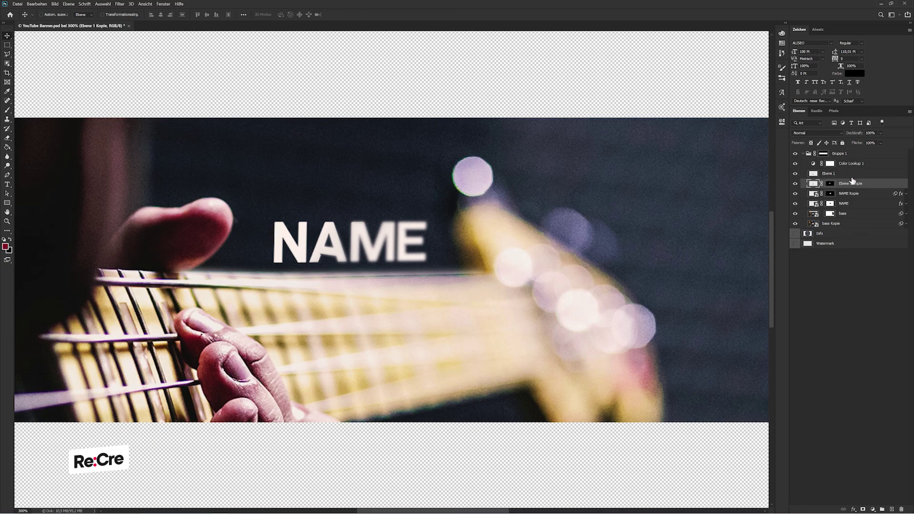
Step: Move NAME Kopie down and rotate it by about 0.3°
{"action": "left_click", "coordinate": [851, 177]}
{"action": "left_click", "coordinate": [858, 193]}
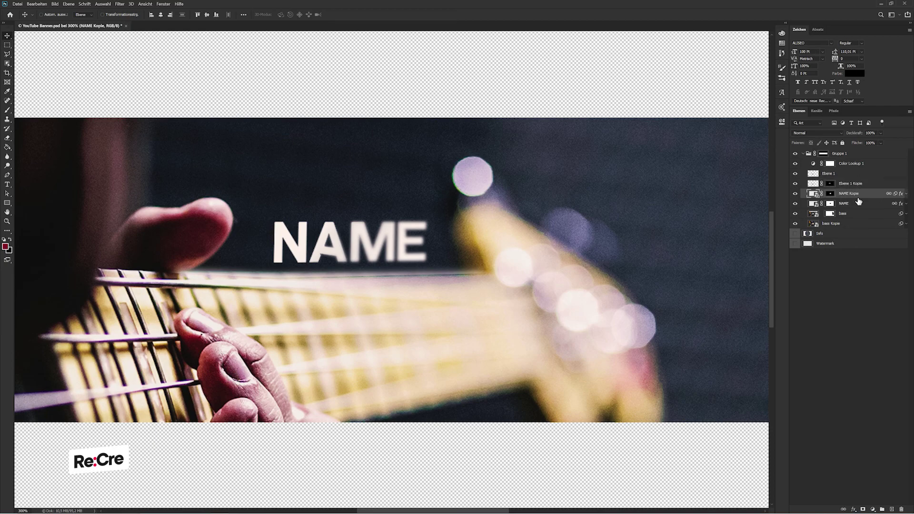
{"action": "key", "text": "Down"}
{"action": "key", "text": "Down"}
{"action": "key", "text": "Down"}
{"action": "key", "text": "Down"}
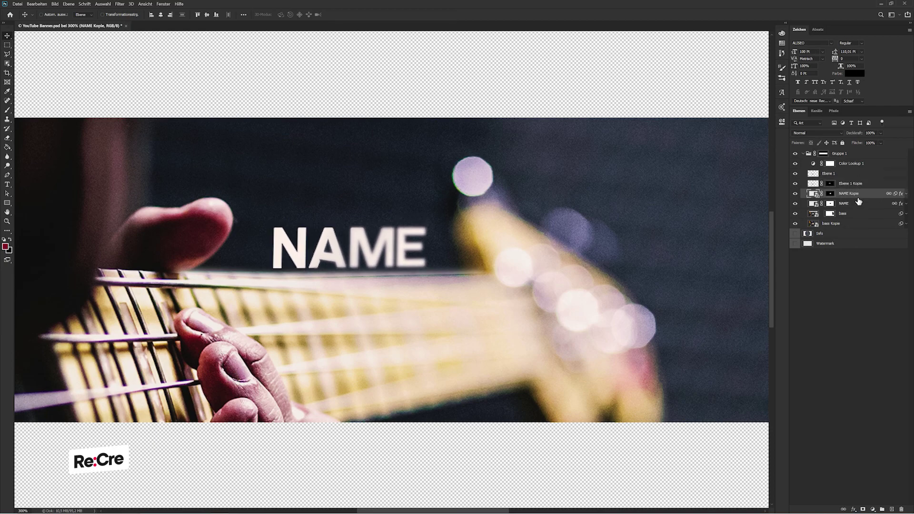
{"action": "key", "text": "ctrl+t"}
{"action": "key", "text": "Return"}
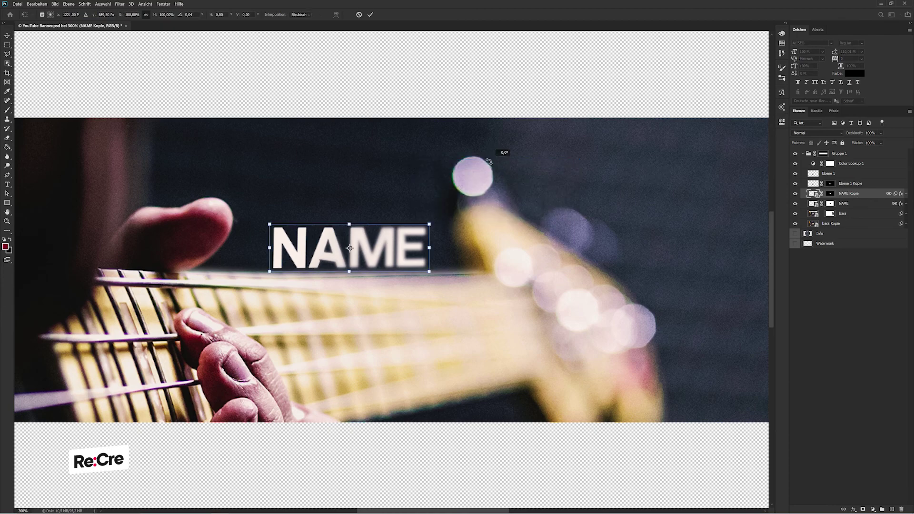
{"action": "left_click_drag", "start_coordinate": [489, 157], "coordinate": [491, 162]}
{"action": "key", "text": "Return"}
Step: Zoom out to view the whole banner and clear the layer selection
{"action": "key", "text": "ctrl+0"}
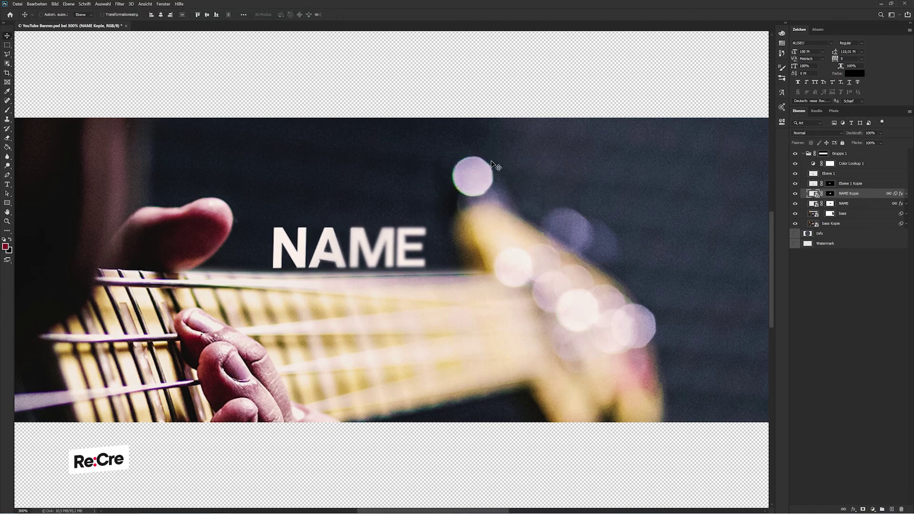
{"action": "key", "text": "ctrl+1"}
{"action": "key", "text": "ctrl+minus"}
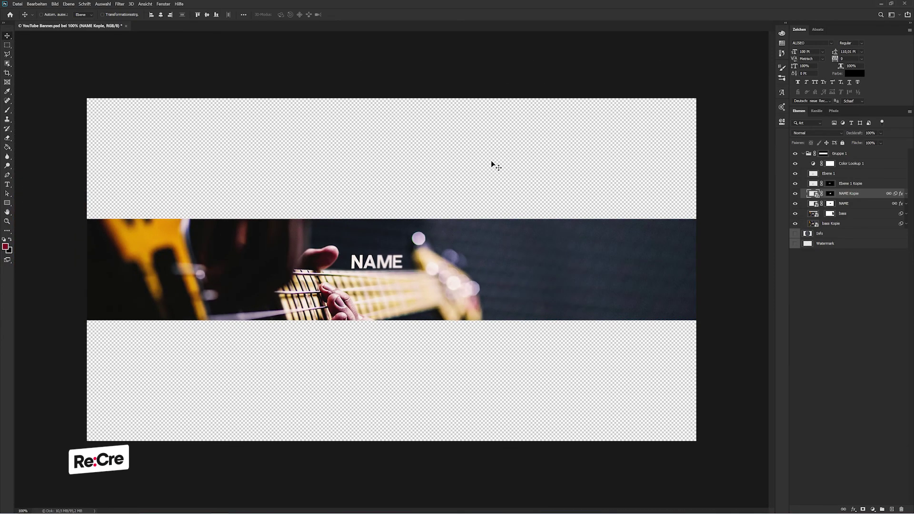
{"action": "left_click", "coordinate": [814, 302]}
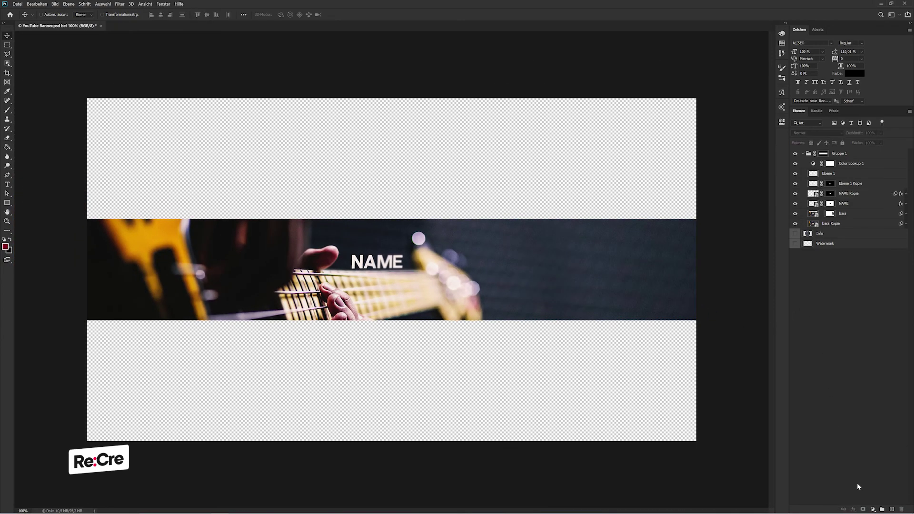
{"action": "left_click", "coordinate": [873, 509]}
Step: Add a Curves adjustment layer, darken its curve, and draw an elliptical selection across the banner
{"action": "left_click", "coordinate": [862, 417]}
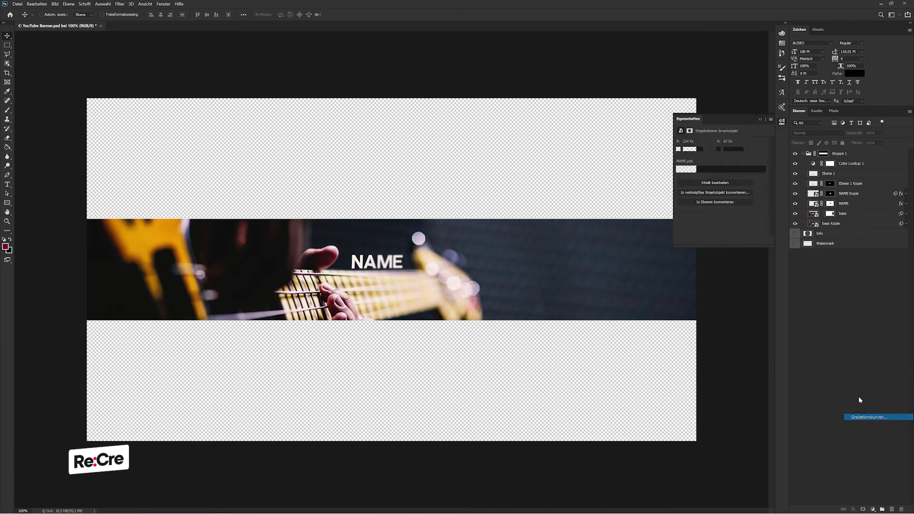
{"action": "left_click_drag", "start_coordinate": [724, 198], "coordinate": [733, 204]}
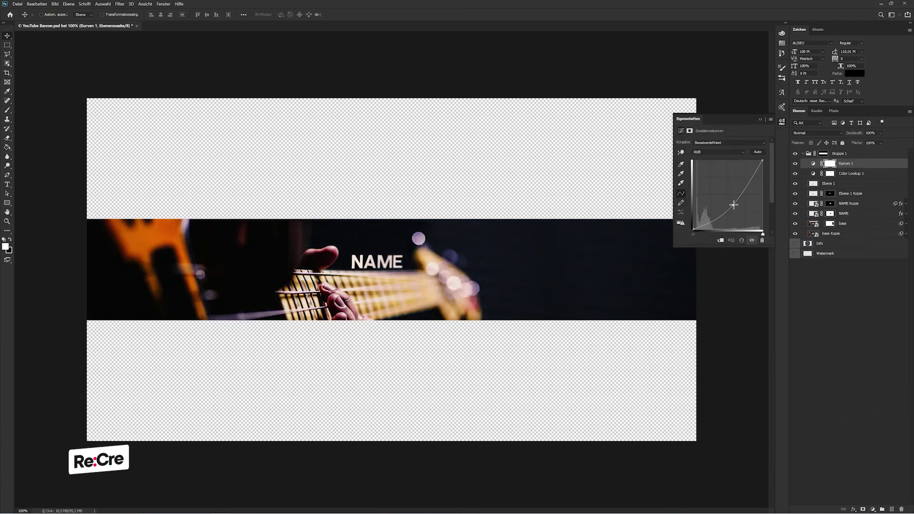
{"action": "key", "text": "m"}
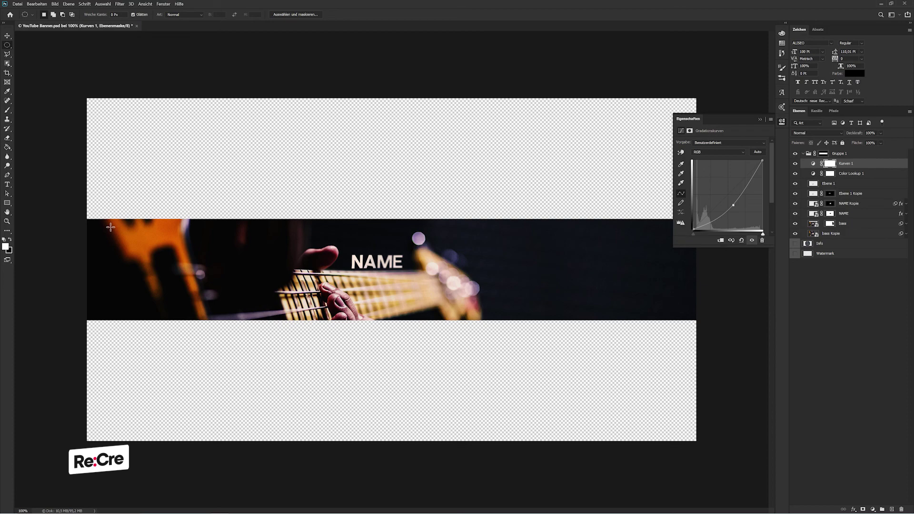
{"action": "left_click_drag", "start_coordinate": [87, 211], "coordinate": [696, 336]}
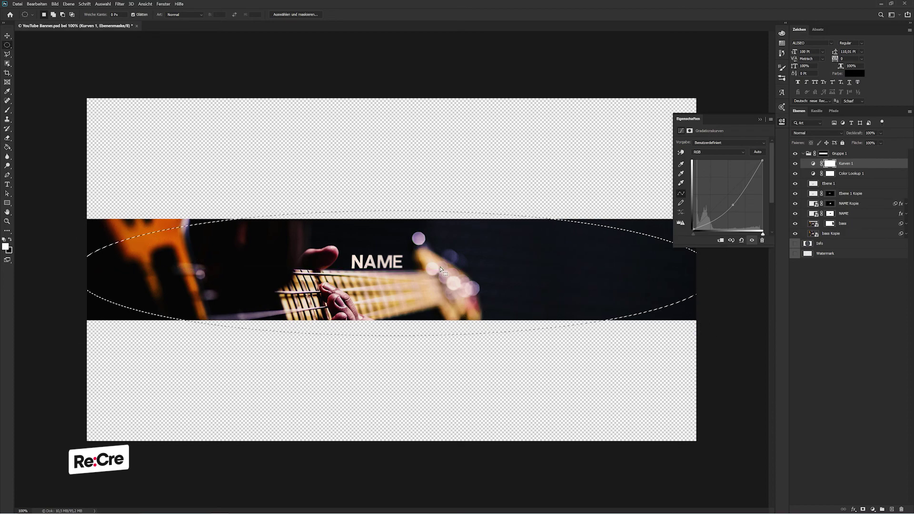
{"action": "key", "text": "y"}
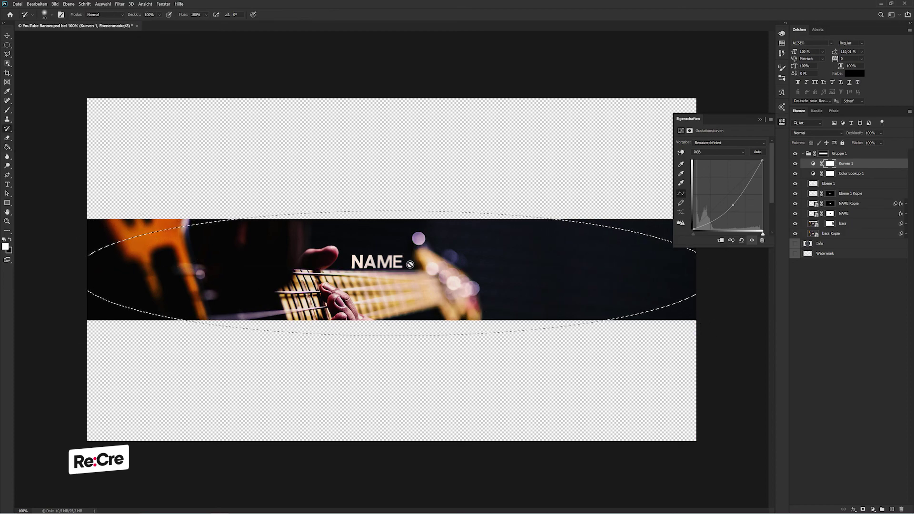
Step: Fill the oval on the curves mask and straighten the curve almost back to linear
{"action": "key", "text": "BackSpace"}
{"action": "key", "text": "ctrl+d"}
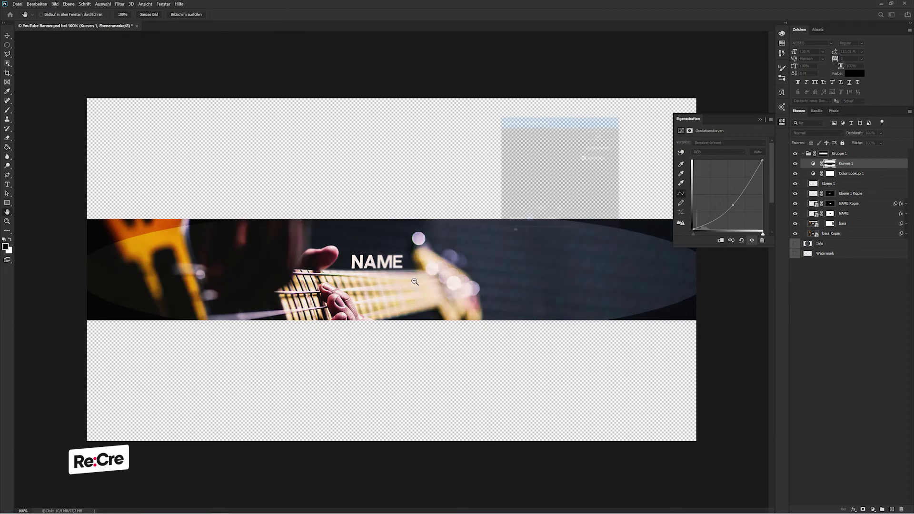
{"action": "key", "text": "Return"}
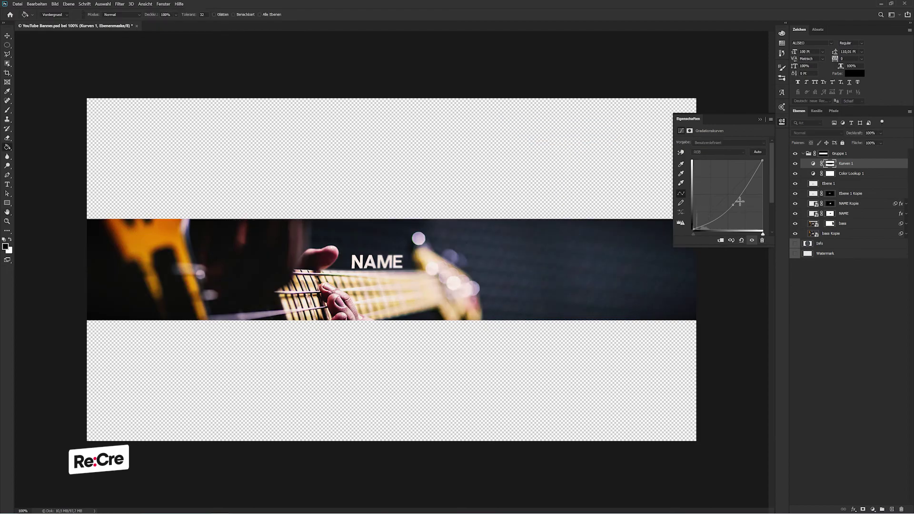
{"action": "left_click_drag", "start_coordinate": [733, 205], "coordinate": [722, 207]}
{"action": "left_click", "coordinate": [760, 120]}
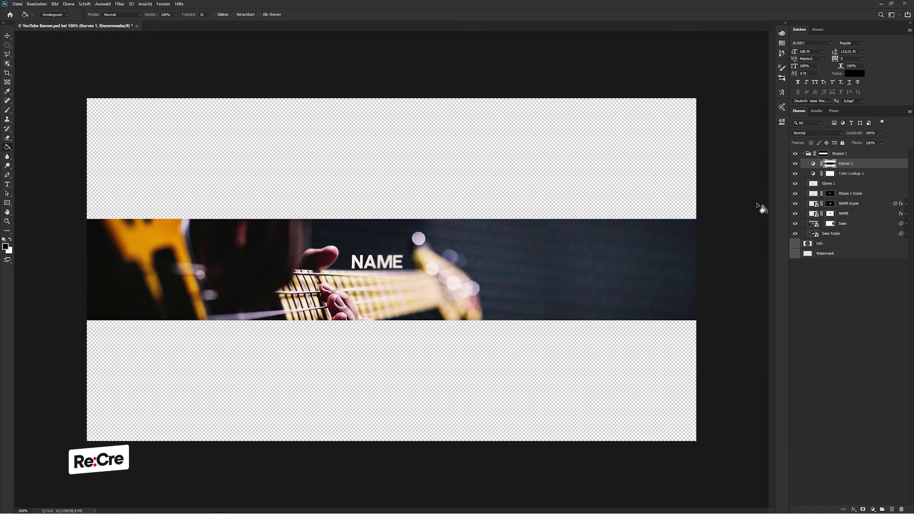
{"action": "left_click", "coordinate": [832, 305]}
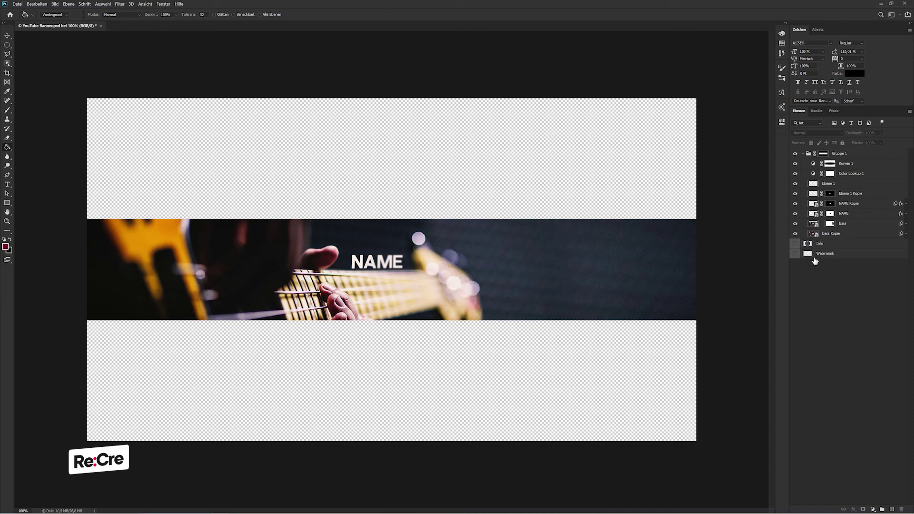
Step: Duplicate the bass photo layer and delete the copy's layer mask
{"action": "mouse_move", "coordinate": [833, 234]}
{"action": "left_mouse_down"}
{"action": "mouse_move", "coordinate": [851, 229]}
{"action": "mouse_move", "coordinate": [838, 184]}
{"action": "left_mouse_up"}
{"action": "left_click", "coordinate": [831, 226]}
{"action": "right_click", "coordinate": [831, 226]}
{"action": "left_click", "coordinate": [842, 241]}
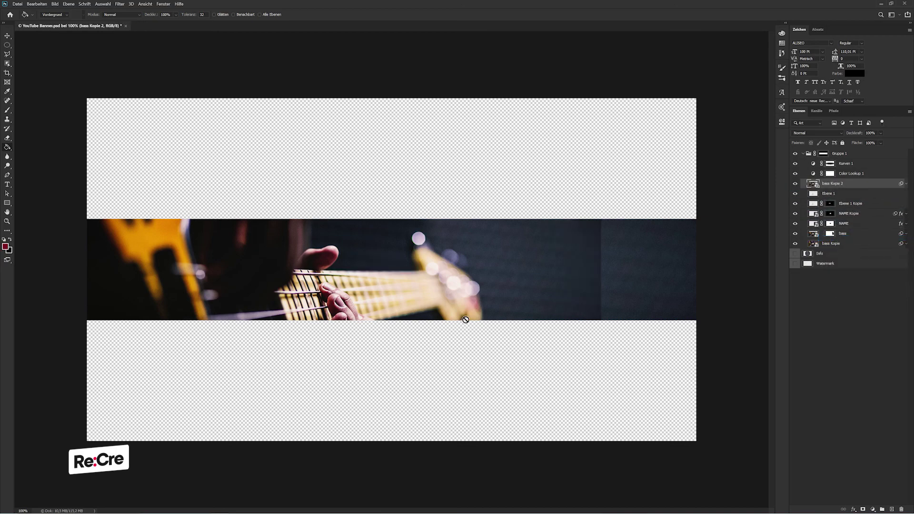
Step: Slide the bass copy right across the banner at 5% opacity
{"action": "key", "text": "v"}
{"action": "mouse_move", "coordinate": [249, 286]}
{"action": "left_mouse_down"}
{"action": "mouse_move", "coordinate": [566, 312]}
{"action": "mouse_move", "coordinate": [469, 309]}
{"action": "left_mouse_up"}
{"action": "key", "text": "1"}
{"action": "key", "text": "0"}
{"action": "key", "text": "5"}
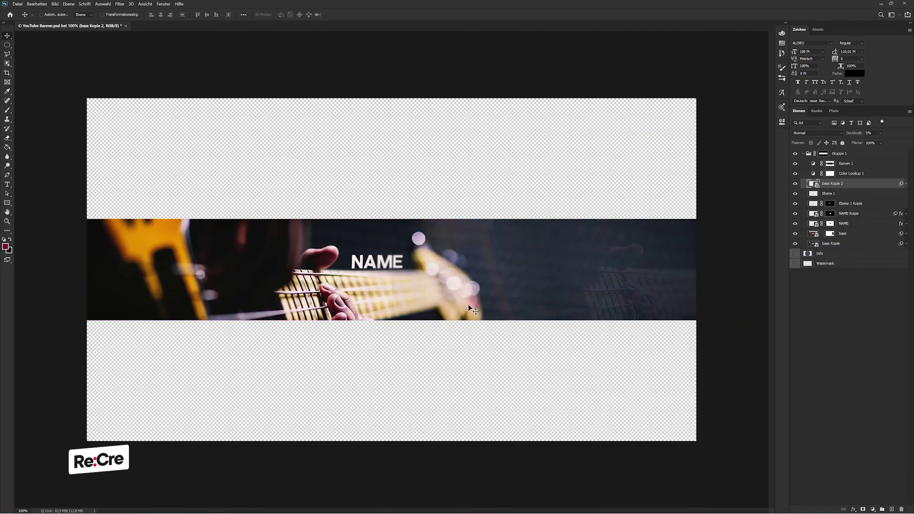
{"action": "mouse_move", "coordinate": [469, 309]}
{"action": "left_mouse_down"}
{"action": "mouse_move", "coordinate": [523, 308]}
{"action": "mouse_move", "coordinate": [521, 295]}
{"action": "left_mouse_up"}
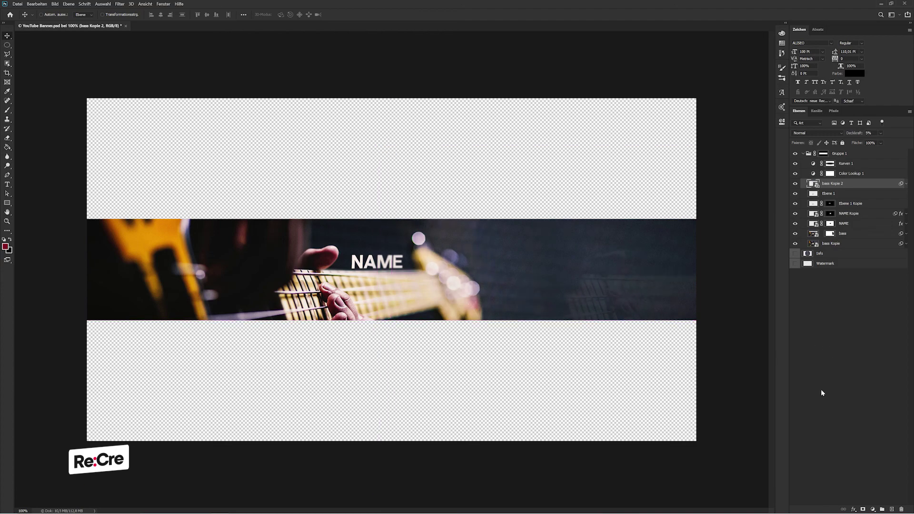
Step: Add a mask to baas Kopie 2 and brush black over the guitar area with a large brush
{"action": "left_click", "coordinate": [862, 508]}
{"action": "key", "text": "b"}
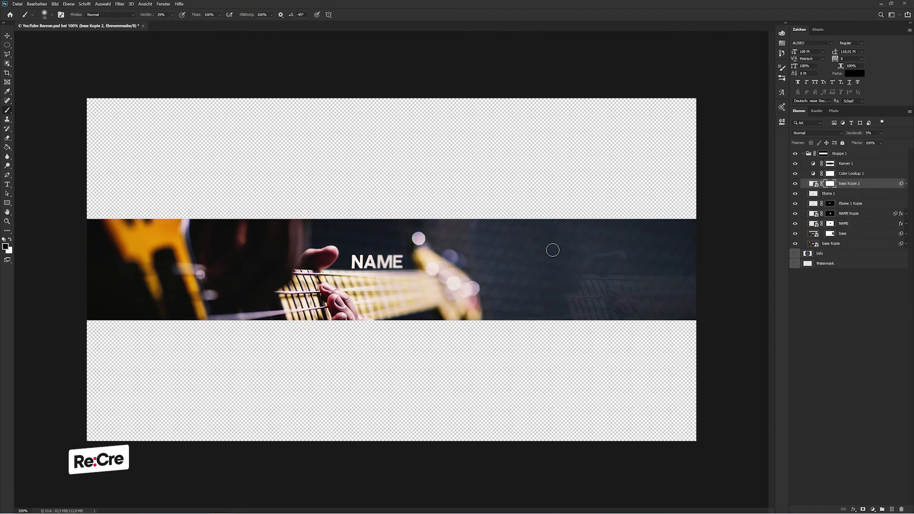
{"action": "key", "text": "d"}
{"action": "key", "text": "x"}
{"action": "key", "text": "bracketright"}
{"action": "key", "text": "bracketright"}
{"action": "key", "text": "bracketright"}
{"action": "key", "text": "bracketright"}
{"action": "key", "text": "bracketright"}
{"action": "left_click_drag", "start_coordinate": [525, 252], "coordinate": [526, 247]}
{"action": "key", "text": "v"}
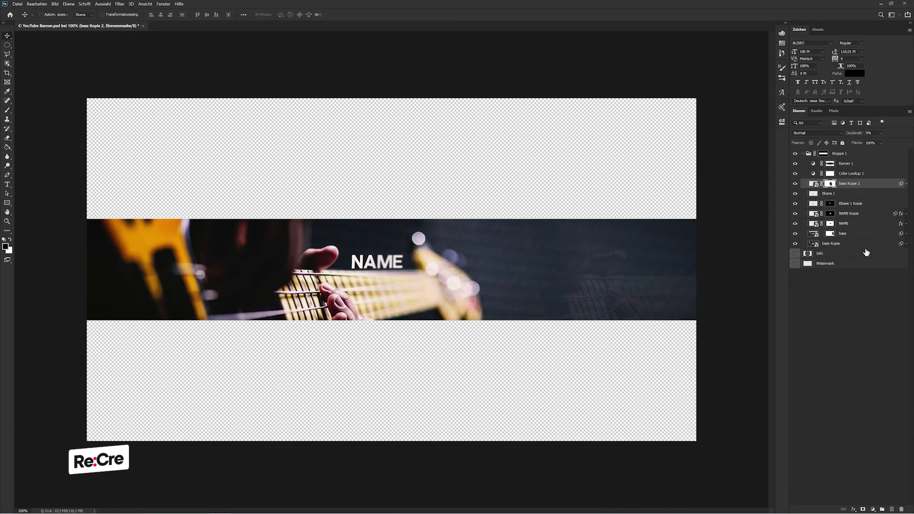
{"action": "left_click", "coordinate": [869, 296]}
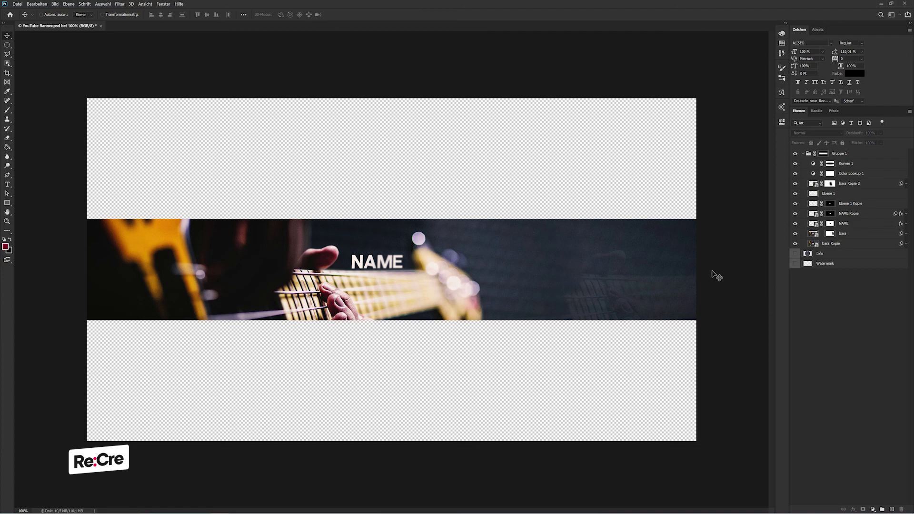
Step: Collapse Gruppe 1 and move it below the Info and Watermark layers
{"action": "left_click", "coordinate": [837, 155]}
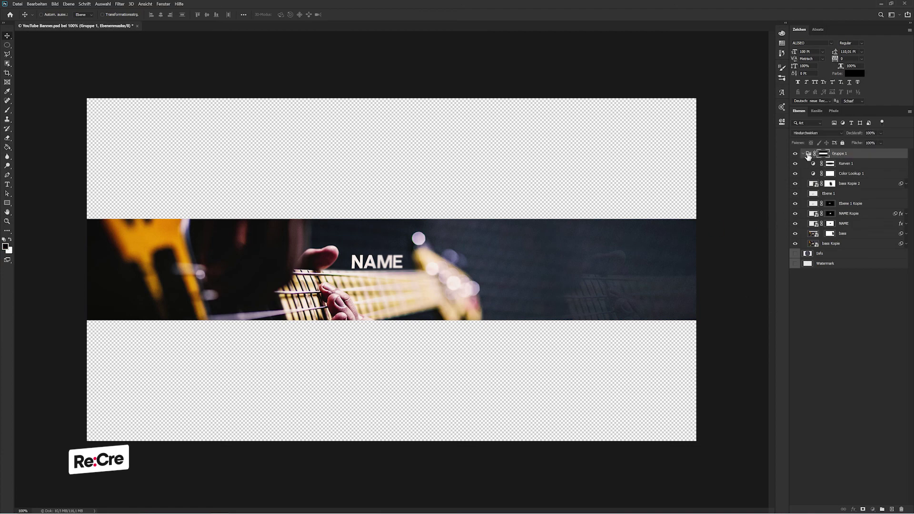
{"action": "left_click", "coordinate": [803, 153]}
{"action": "left_click_drag", "start_coordinate": [809, 154], "coordinate": [803, 179]}
{"action": "left_click", "coordinate": [802, 175]}
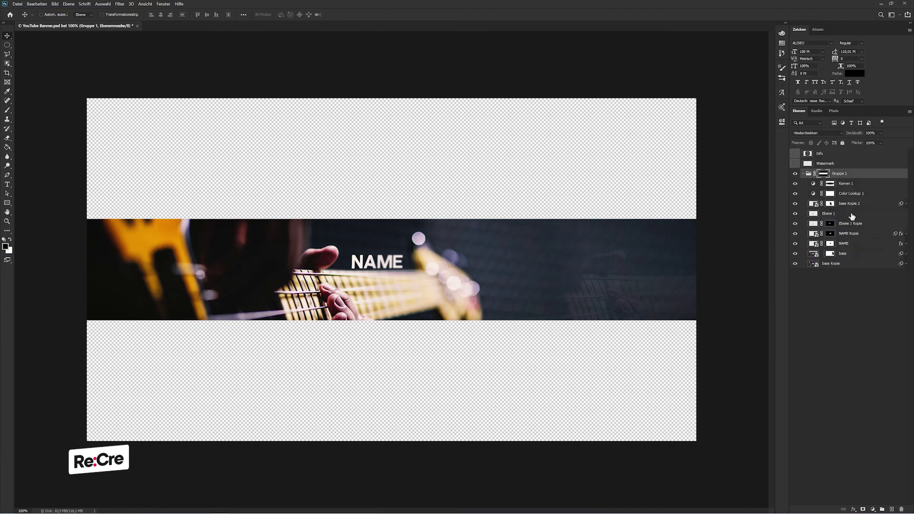
Step: Group the NAME Kopie and NAME layers and move the group above Gruppe 1
{"action": "left_click", "coordinate": [851, 216]}
{"action": "left_click", "coordinate": [851, 233]}
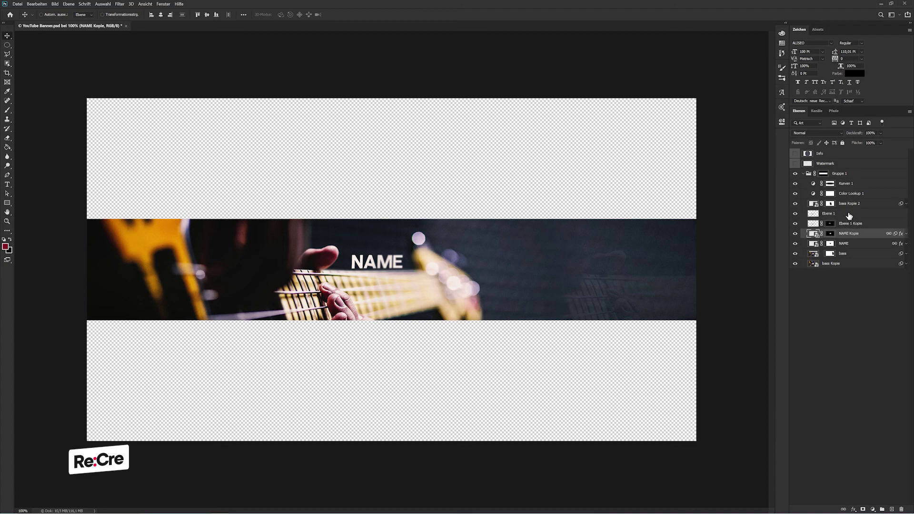
{"action": "left_click", "coordinate": [855, 242], "text": "shift"}
{"action": "key", "text": "ctrl+g"}
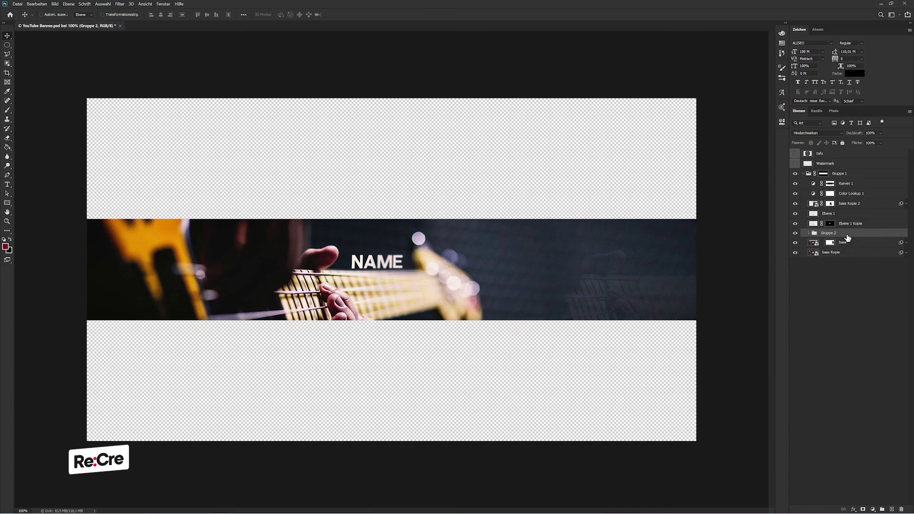
{"action": "left_click_drag", "start_coordinate": [846, 235], "coordinate": [845, 170]}
Step: Group Kurven 1, Color Lookup 1, Ebene 1 and Ebene 1 Kopie into a top group named CC
{"action": "left_click", "coordinate": [846, 194]}
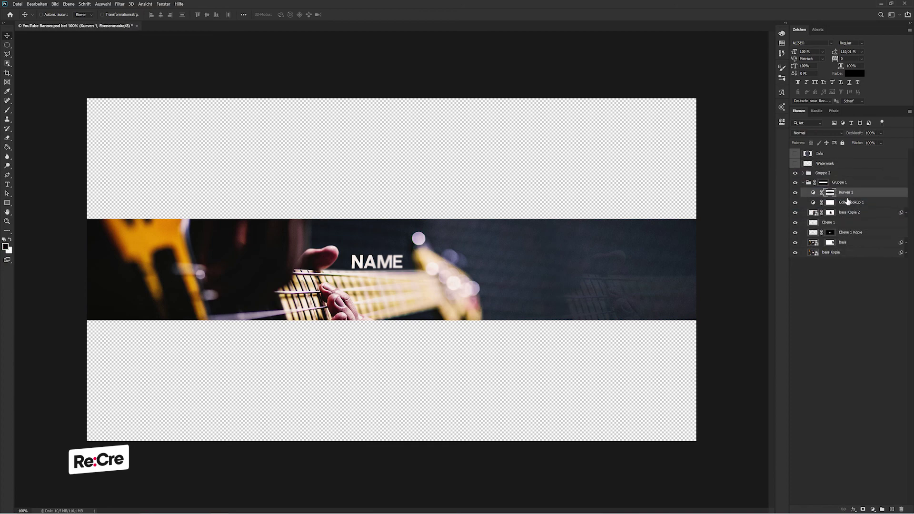
{"action": "left_click", "coordinate": [846, 205], "text": "shift"}
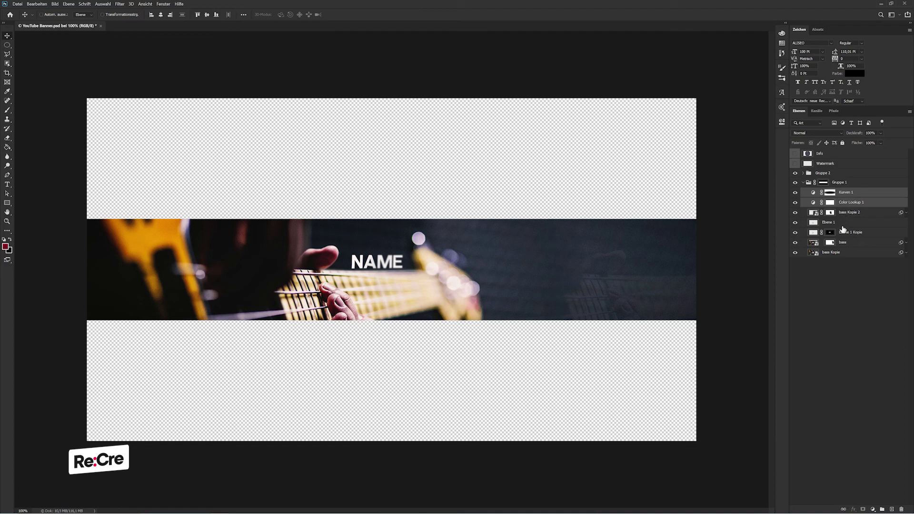
{"action": "left_click", "coordinate": [847, 223], "text": "ctrl"}
{"action": "left_click", "coordinate": [854, 232], "text": "ctrl"}
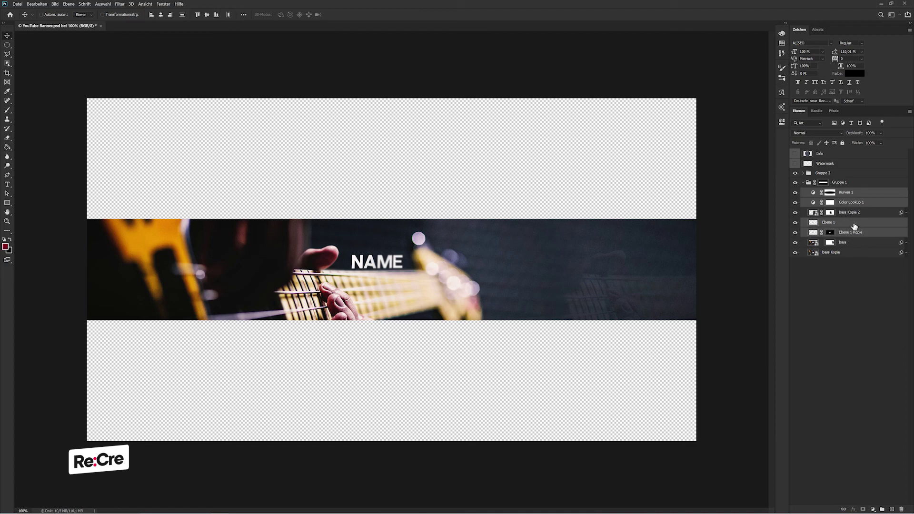
{"action": "key", "text": "ctrl+g"}
{"action": "left_click_drag", "start_coordinate": [841, 193], "coordinate": [838, 171]}
{"action": "double_click", "coordinate": [822, 172]}
{"action": "type", "text": "CC"}
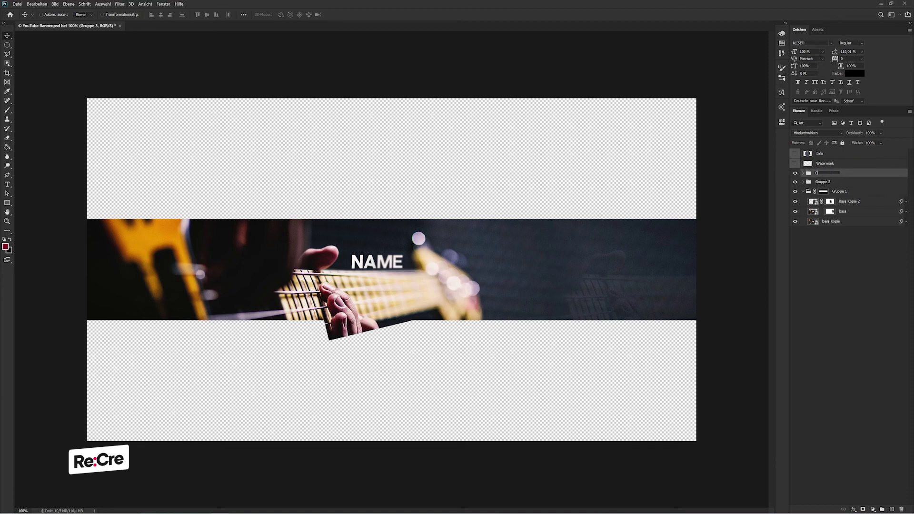
{"action": "key", "text": "Return"}
Step: Mask Ebene 1 to the banner outline selection
{"action": "left_click", "coordinate": [802, 173]}
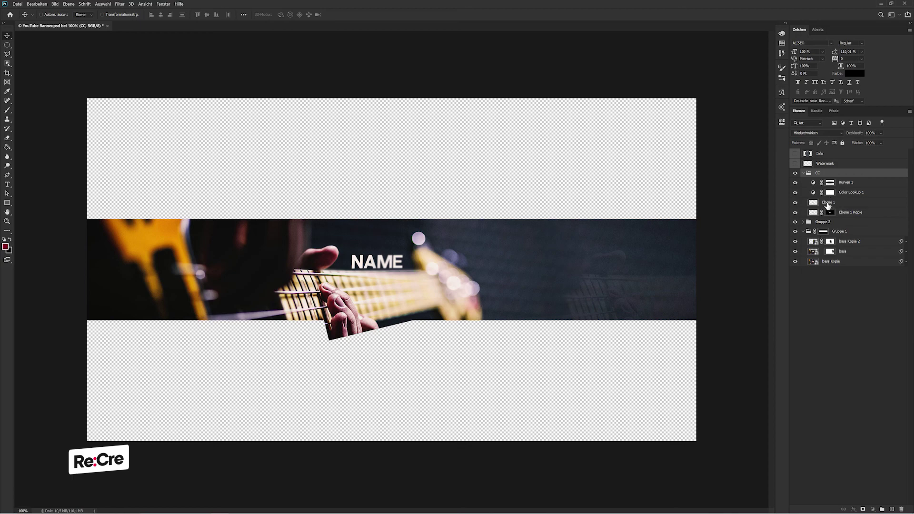
{"action": "left_click", "coordinate": [829, 200]}
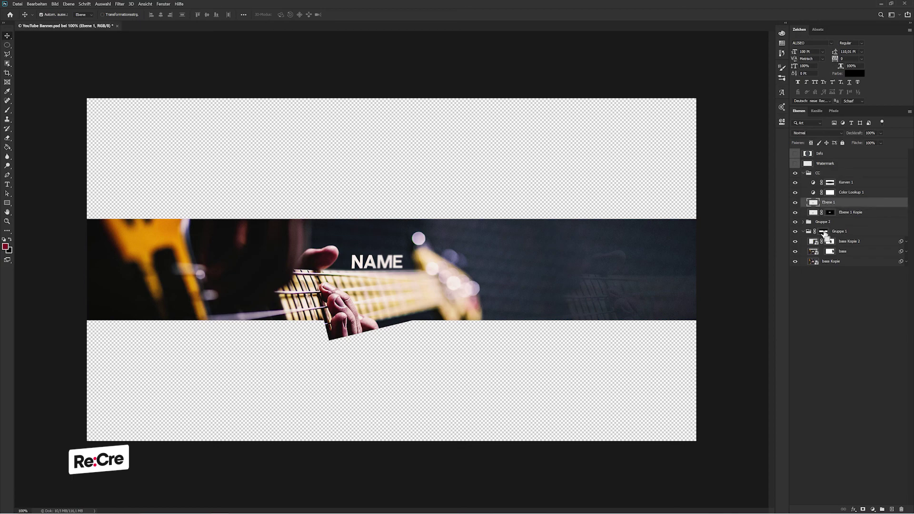
{"action": "left_click", "coordinate": [863, 508]}
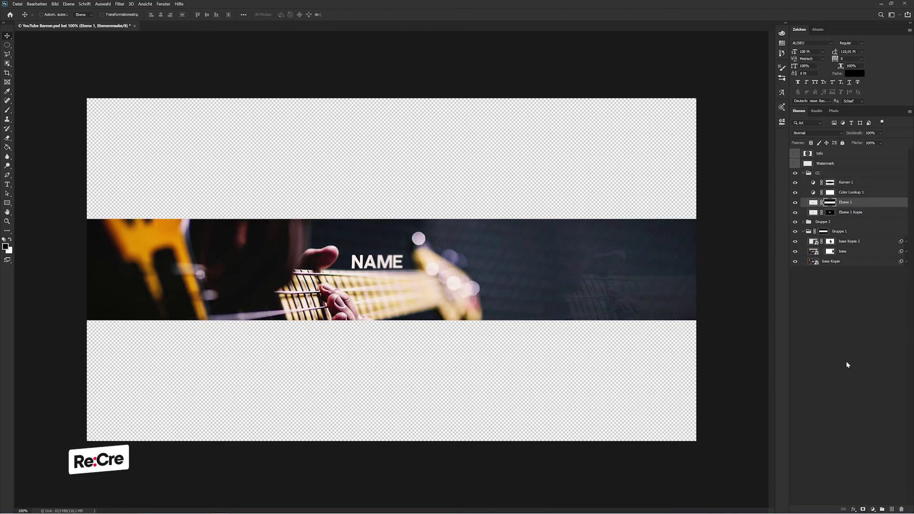
Step: Rename the CC group's layers CC 1, CC 2, Overlay 1 and Overlay 2
{"action": "double_click", "coordinate": [846, 183]}
{"action": "type", "text": "CC"}
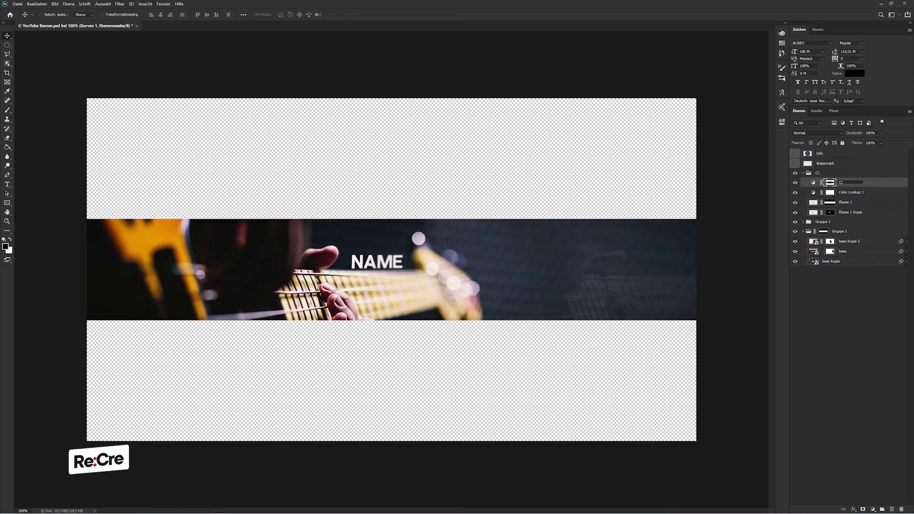
{"action": "type", "text": "1"}
{"action": "key", "text": "Tab"}
{"action": "type", "text": "CC 2"}
{"action": "key", "text": "Tab"}
{"action": "type", "text": "Overla"}
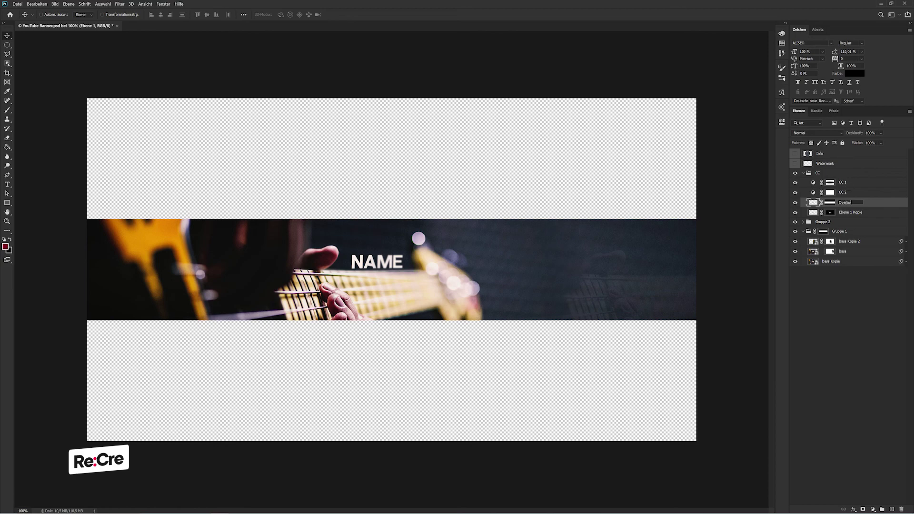
{"action": "type", "text": "1"}
{"action": "key", "text": "Tab"}
{"action": "type", "text": "Ov"}
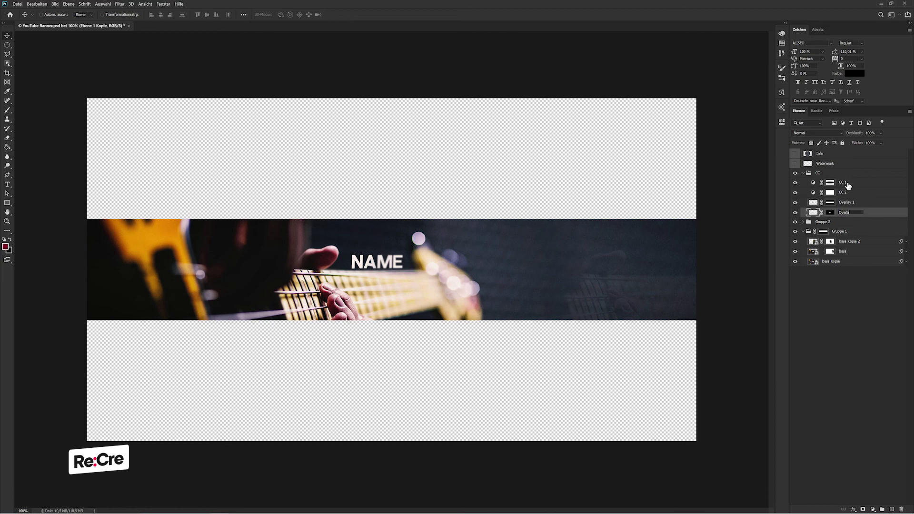
{"action": "key", "text": "Return"}
Step: Colour-label the CC group blue and the Overlay 1 and Overlay 2 layers orange
{"action": "right_click", "coordinate": [842, 173]}
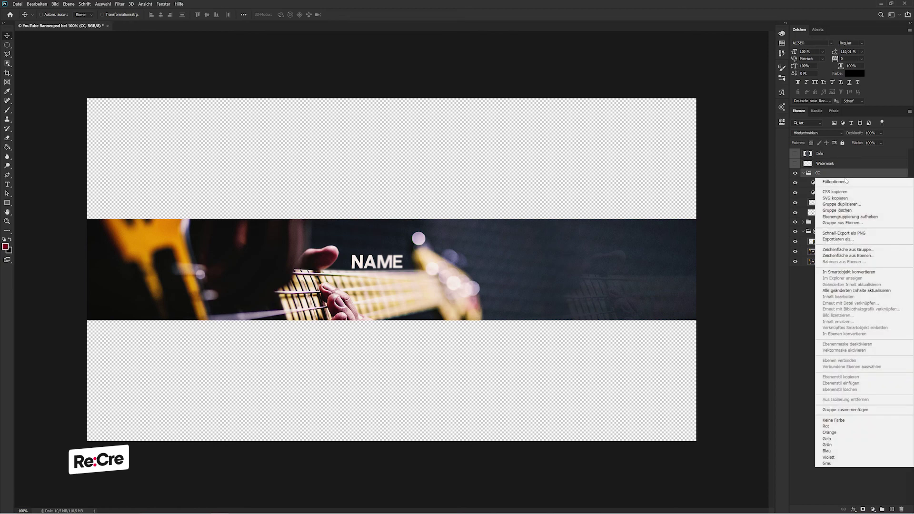
{"action": "left_click", "coordinate": [833, 450]}
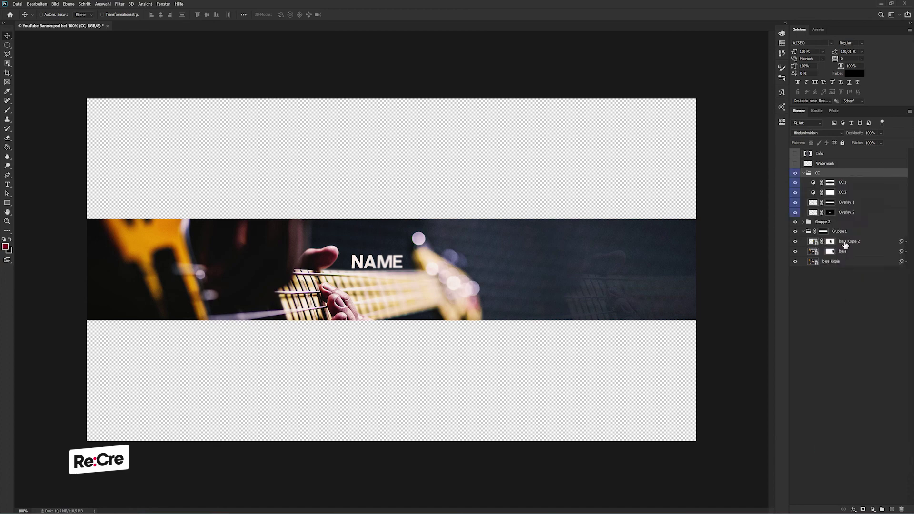
{"action": "left_click", "coordinate": [847, 202]}
{"action": "left_click", "coordinate": [848, 212], "text": "shift"}
{"action": "right_click", "coordinate": [847, 212]}
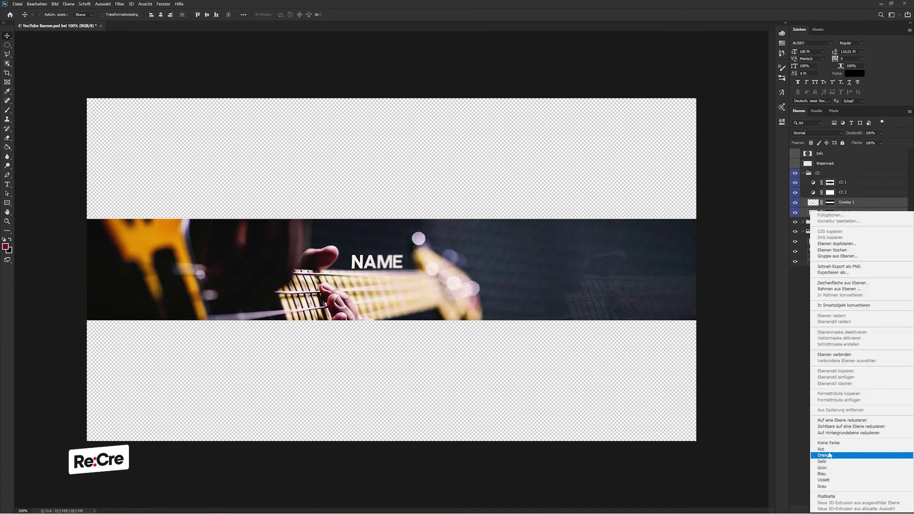
{"action": "left_click", "coordinate": [829, 455]}
{"action": "left_click", "coordinate": [803, 173]}
{"action": "left_click", "coordinate": [851, 344]}
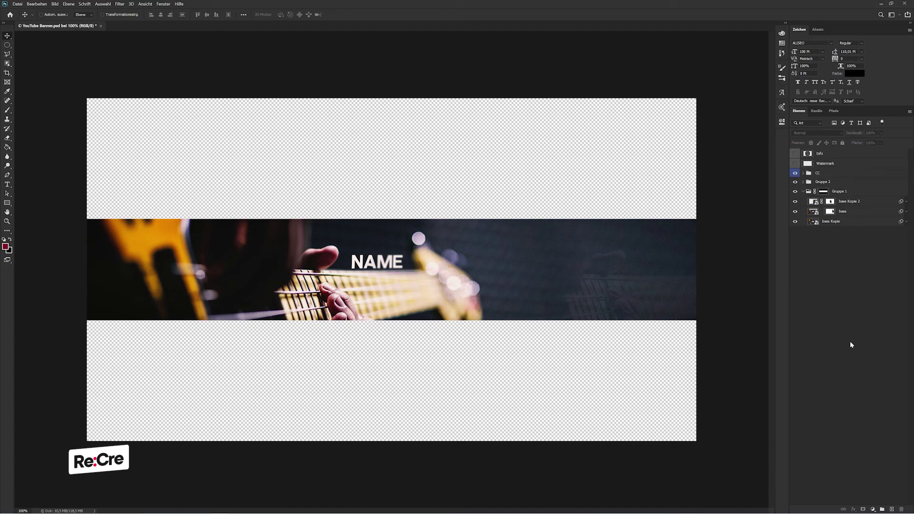
Step: Rename group Gruppe 2 to 'Text' and give it a green colour label
{"action": "left_click", "coordinate": [815, 183]}
{"action": "double_click", "coordinate": [822, 183]}
{"action": "type", "text": "Text"}
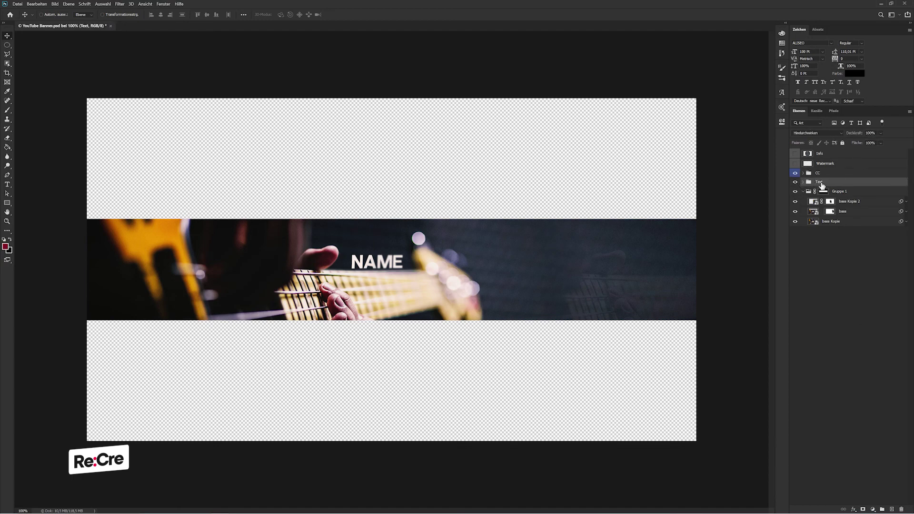
{"action": "key", "text": "Return"}
{"action": "right_click", "coordinate": [814, 182]}
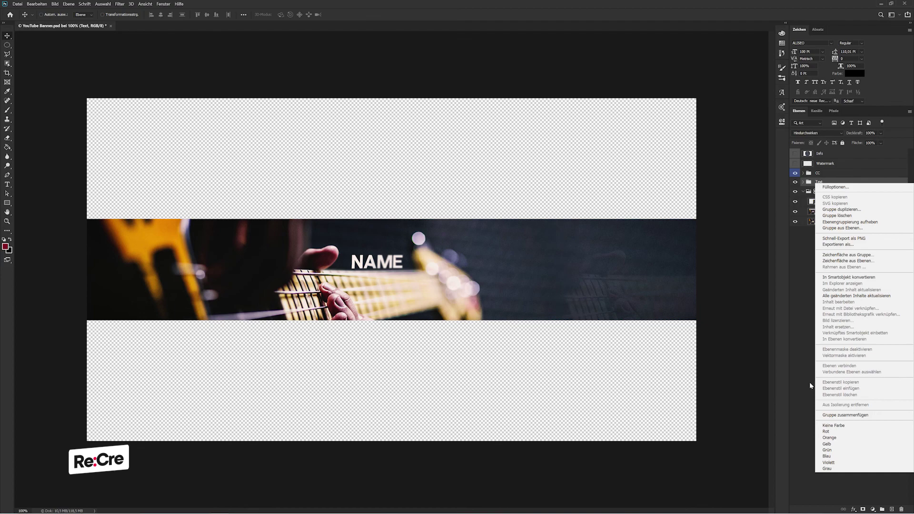
{"action": "left_click", "coordinate": [828, 449]}
{"action": "double_click", "coordinate": [801, 186]}
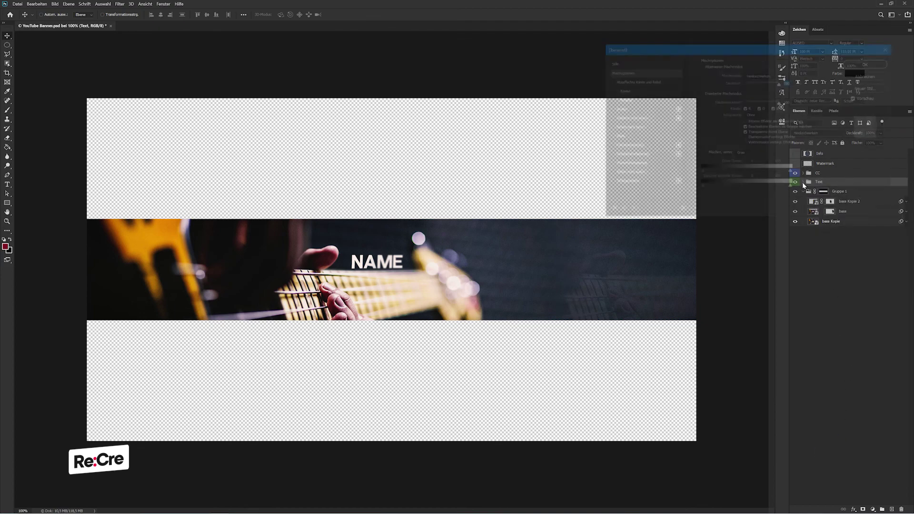
{"action": "key", "text": "Escape"}
{"action": "left_click", "coordinate": [803, 183]}
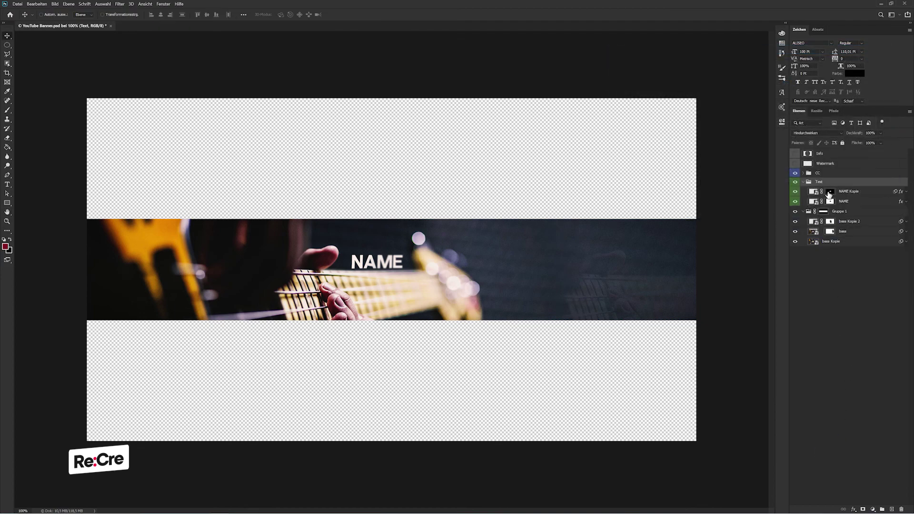
Step: Rename the two NAME layers in the Text group, labelling the '(Text)' layer red
{"action": "double_click", "coordinate": [845, 193]}
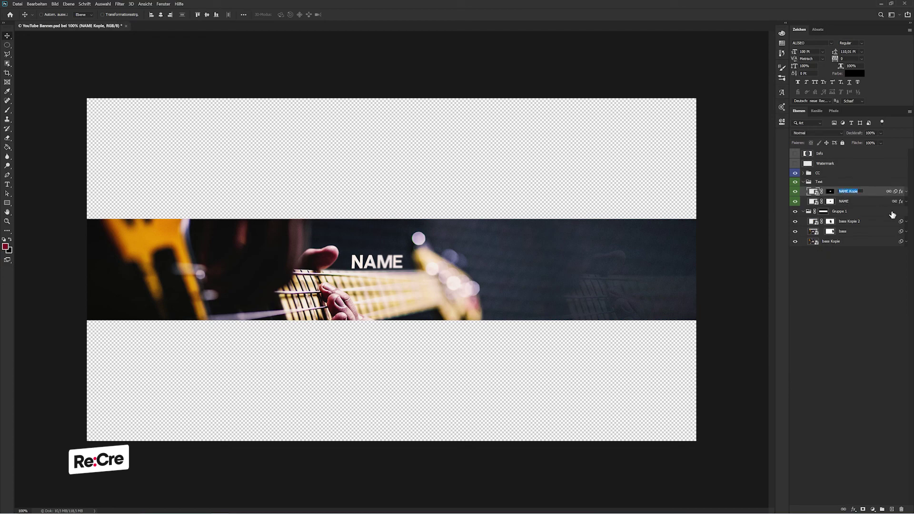
{"action": "type", "text": "Click 'edit smart object"}
{"action": "type", "text": "'edit smart object"}
{"action": "key", "text": "Return"}
{"action": "double_click", "coordinate": [850, 201]}
{"action": "key", "text": "BackSpace"}
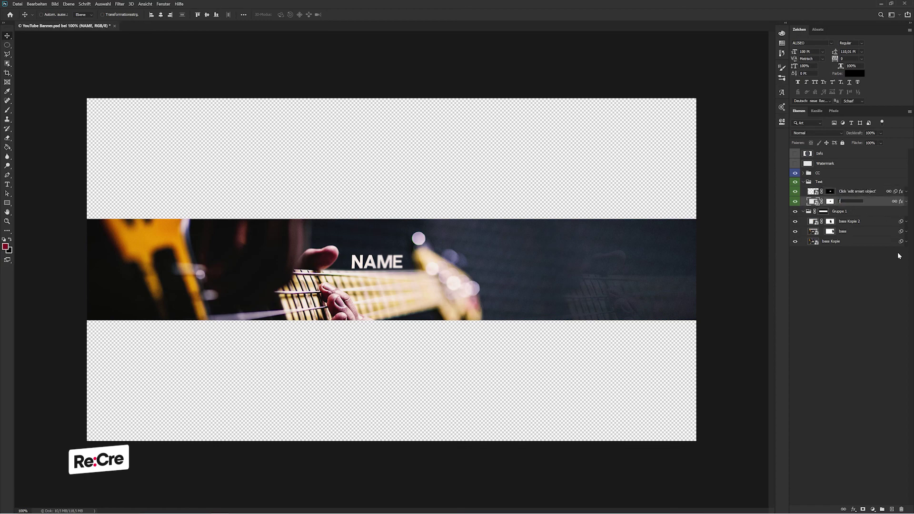
{"action": "type", "text": "(Text)"}
{"action": "key", "text": "Return"}
{"action": "right_click", "coordinate": [850, 202]}
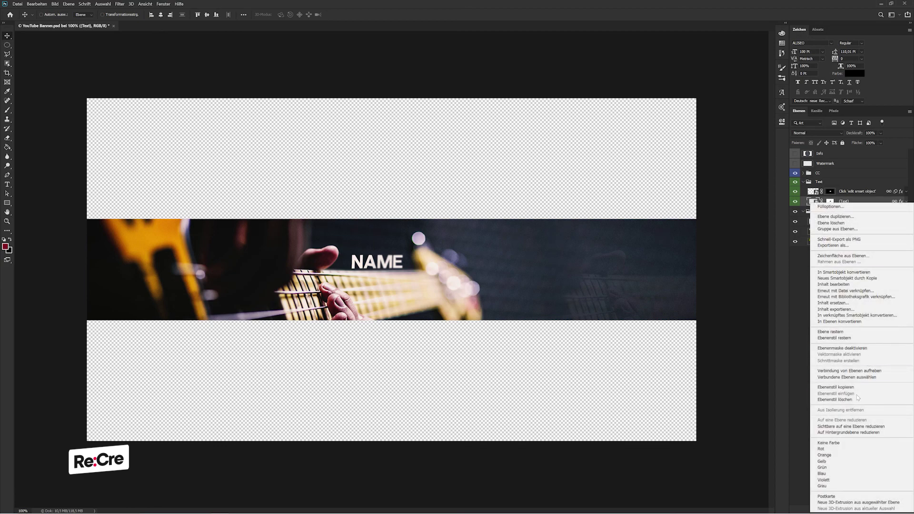
{"action": "left_click", "coordinate": [831, 443]}
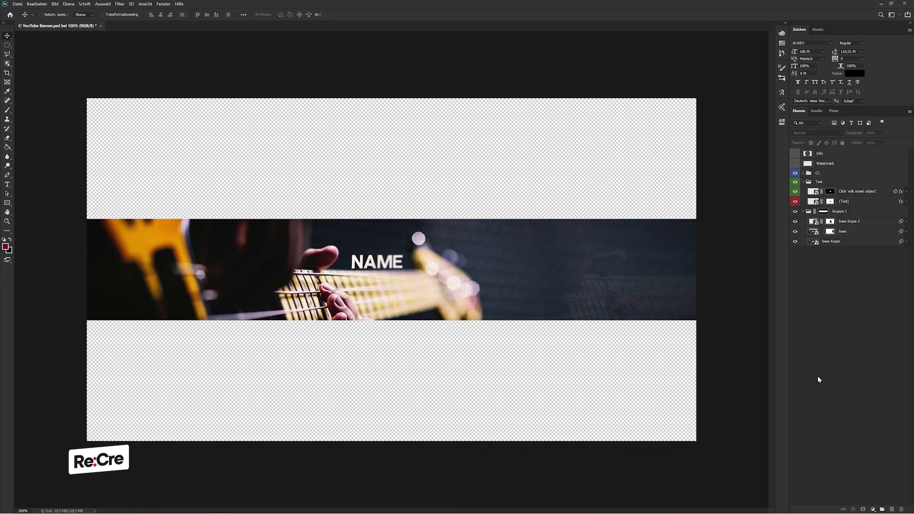
{"action": "left_click", "coordinate": [803, 182]}
Step: Rename Gruppe 1 to 'Banner' and its top layer to 'Image 12'
{"action": "double_click", "coordinate": [839, 191]}
{"action": "type", "text": "Bann"}
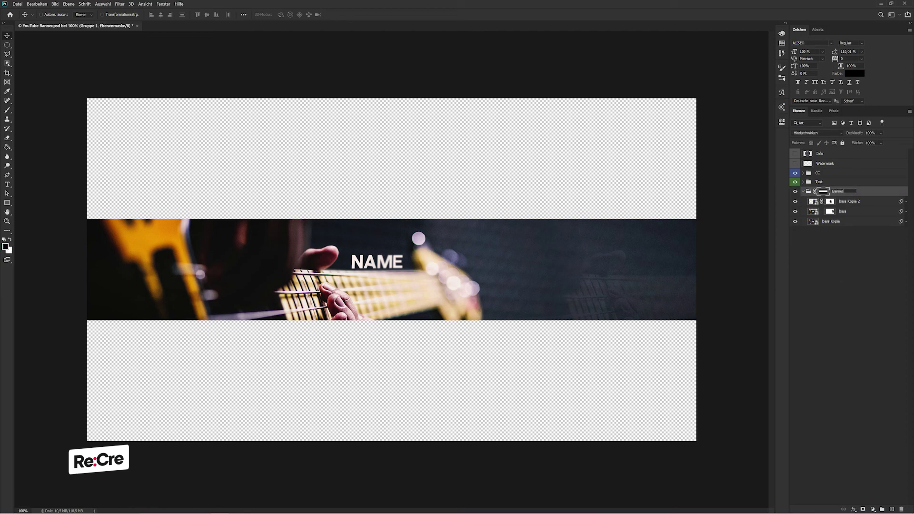
{"action": "type", "text": "er"}
{"action": "key", "text": "Tab"}
{"action": "type", "text": "Image 1"}
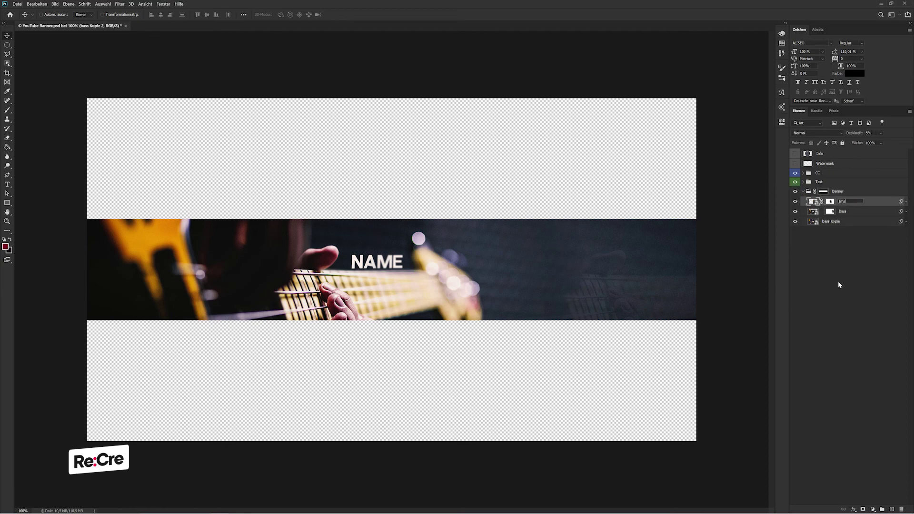
{"action": "type", "text": "2"}
{"action": "key", "text": "Tab"}
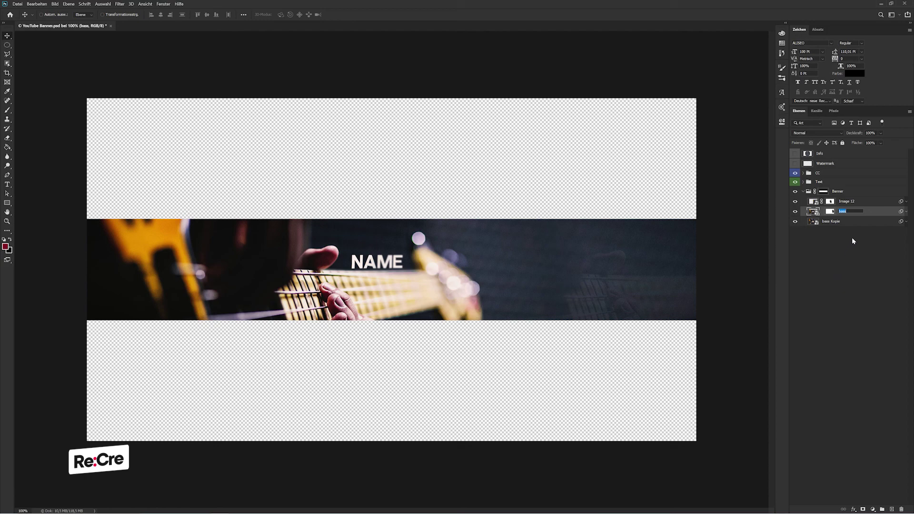
{"action": "key", "text": "Return"}
Step: Rename 'Image 12' to 'Overlay' and the bass copy layer to 'Image BG'
{"action": "double_click", "coordinate": [846, 201]}
{"action": "type", "text": "Overla"}
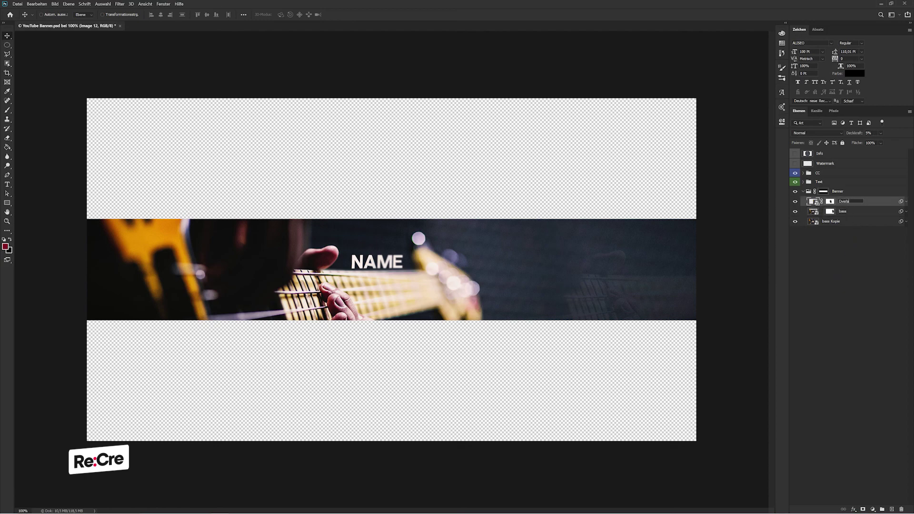
{"action": "type", "text": "y"}
{"action": "key", "text": "Tab"}
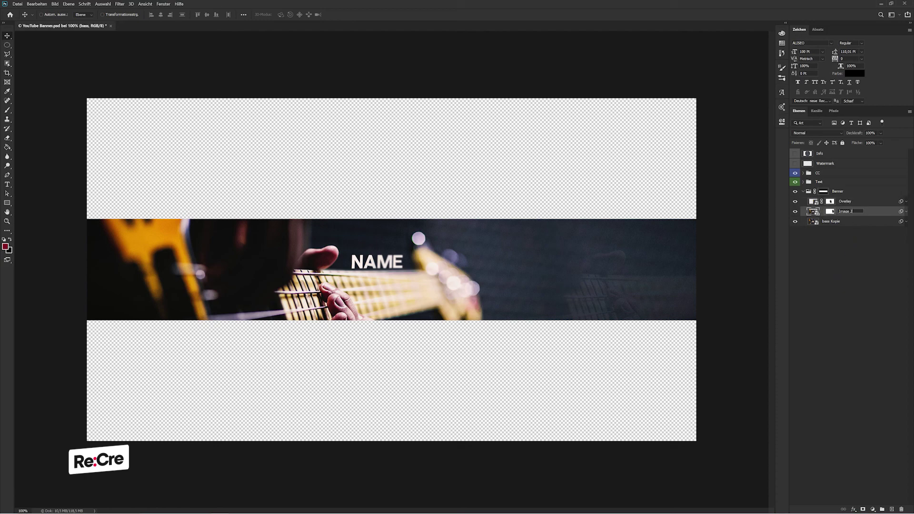
{"action": "key", "text": "Tab"}
{"action": "key", "text": "BackSpace"}
{"action": "type", "text": "Image"}
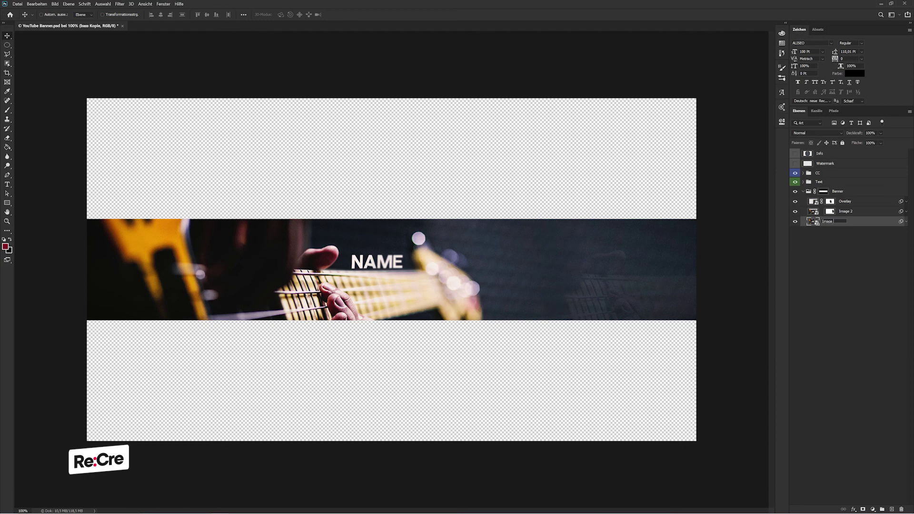
{"action": "type", "text": "BG"}
{"action": "key", "text": "Return"}
Step: Rename Image 2 to 'Image' and duplicate Image BG into a new group below Banner
{"action": "double_click", "coordinate": [853, 214]}
{"action": "key", "text": "Return"}
{"action": "left_click", "coordinate": [847, 222]}
{"action": "key", "text": "ctrl+j"}
{"action": "left_click_drag", "start_coordinate": [847, 222], "coordinate": [849, 290]}
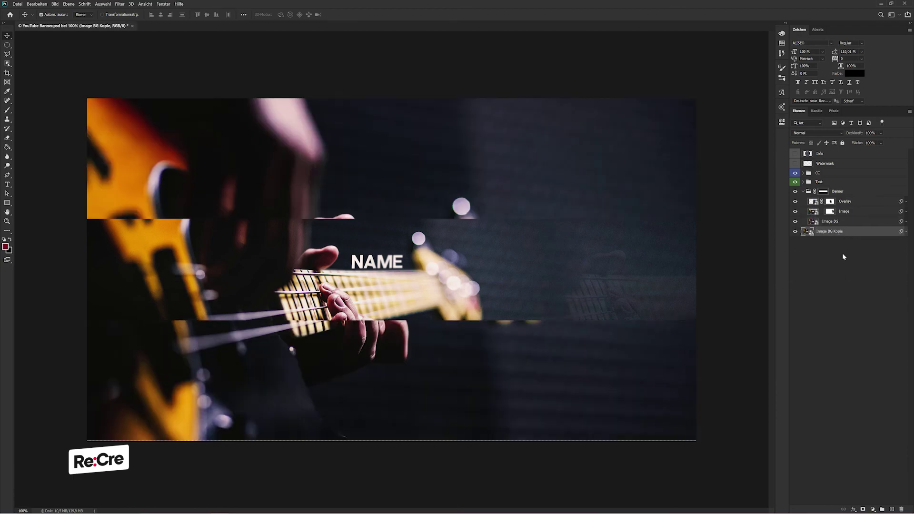
{"action": "key", "text": "ctrl+g"}
Step: Apply a 30-pixel Gaussian Blur to the Image BG Kopie layer
{"action": "left_click", "coordinate": [832, 242]}
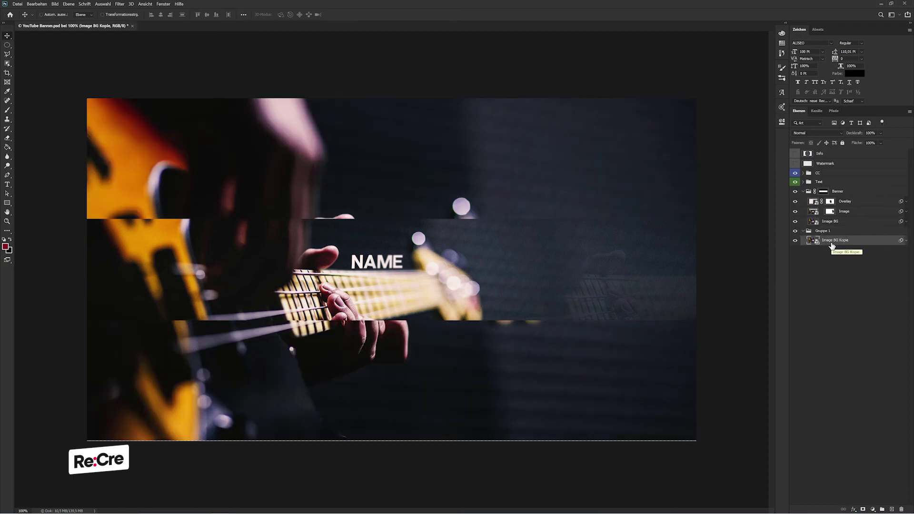
{"action": "key", "text": "ctrl+alt+f"}
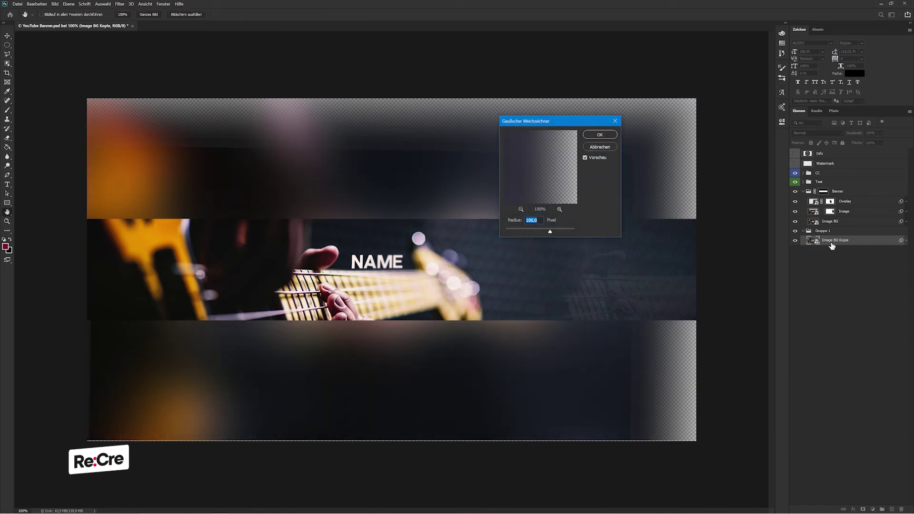
{"action": "type", "text": "10"}
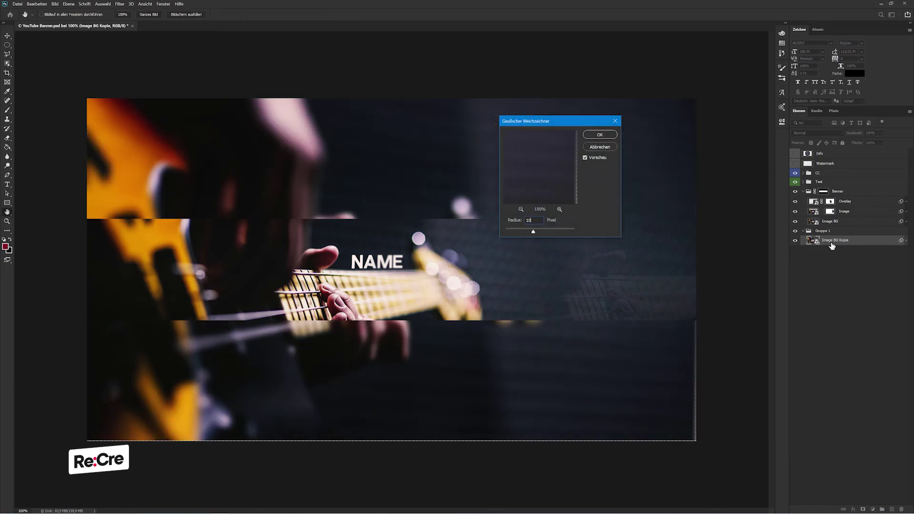
{"action": "key", "text": "BackSpace"}
{"action": "key", "text": "BackSpace"}
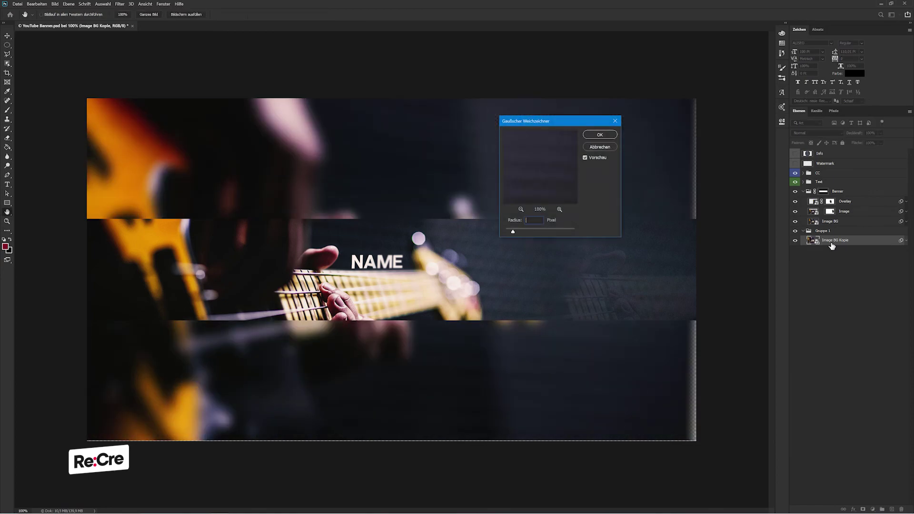
{"action": "type", "text": "30"}
{"action": "key", "text": "Return"}
{"action": "key", "text": "ctrl+t"}
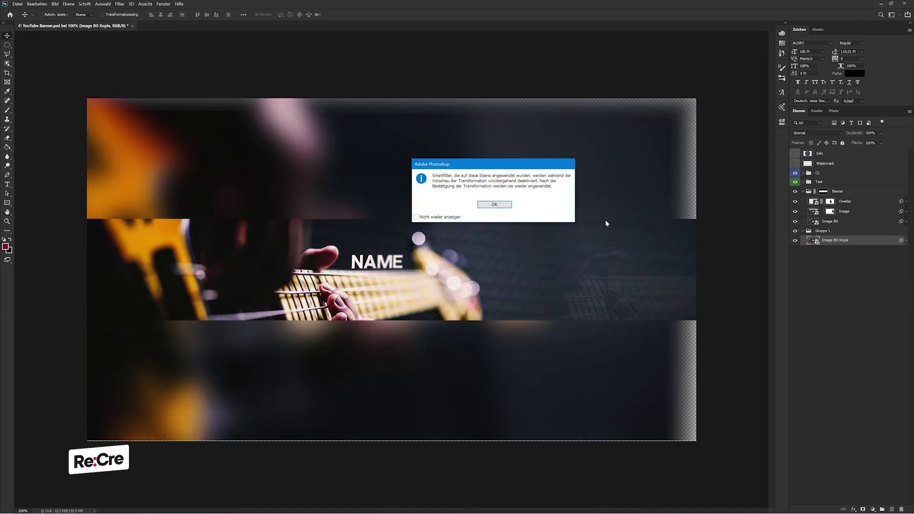
Step: Enlarge the blurred background slightly and darken it with Hue/Saturation Lightness
{"action": "left_click", "coordinate": [504, 205]}
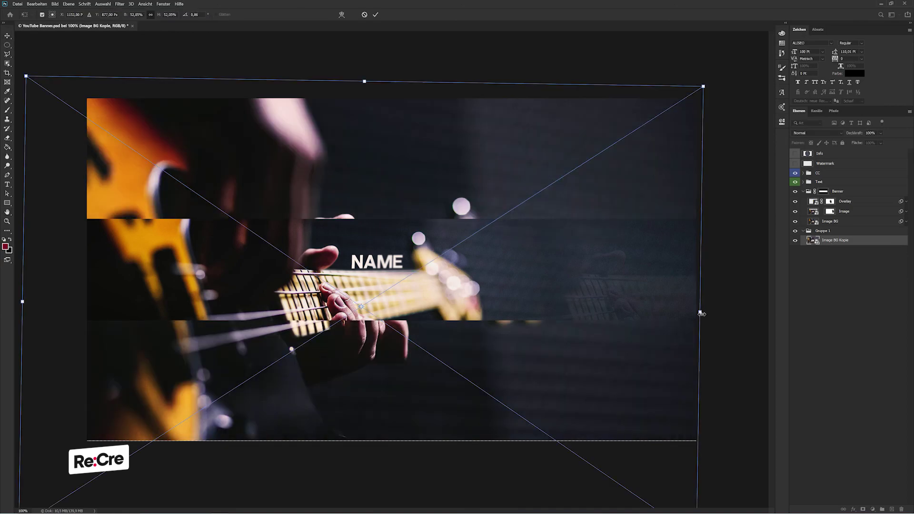
{"action": "left_click_drag", "start_coordinate": [774, 302], "coordinate": [782, 299]}
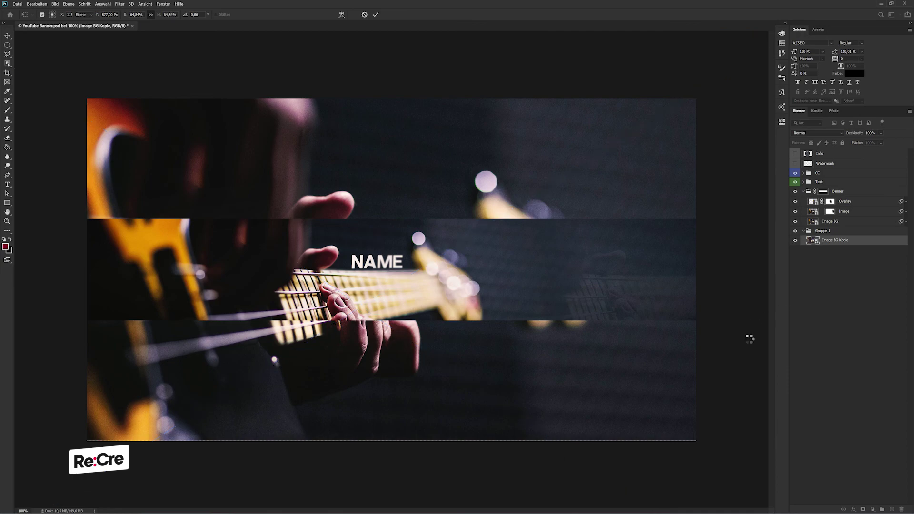
{"action": "key", "text": "Return"}
{"action": "key", "text": "ctrl+u"}
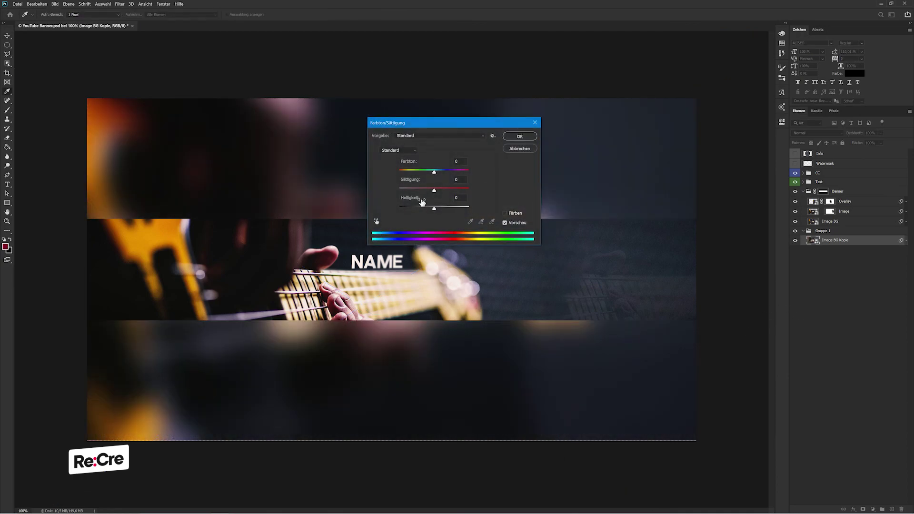
{"action": "left_click_drag", "start_coordinate": [435, 208], "coordinate": [423, 209]}
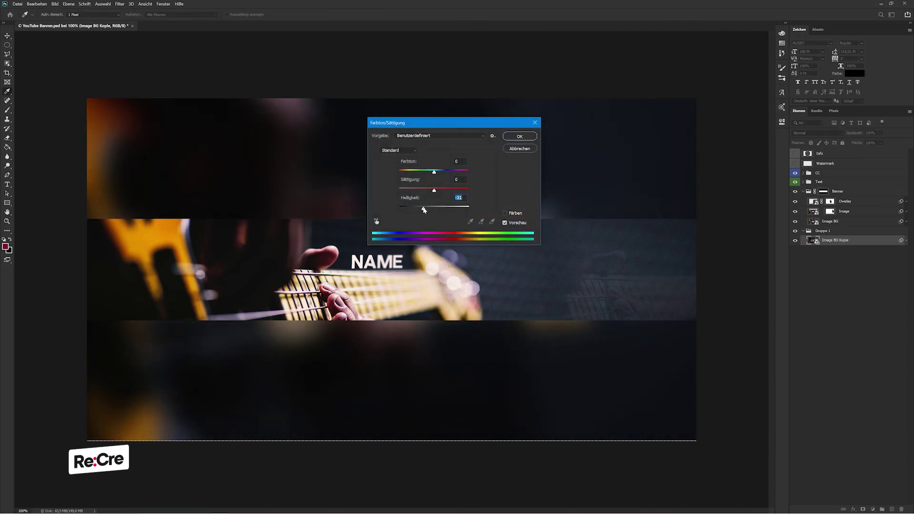
{"action": "left_click", "coordinate": [518, 135]}
Step: Name the new group 'BG' and its blurred layer 'Image'
{"action": "double_click", "coordinate": [817, 230]}
{"action": "type", "text": "BG"}
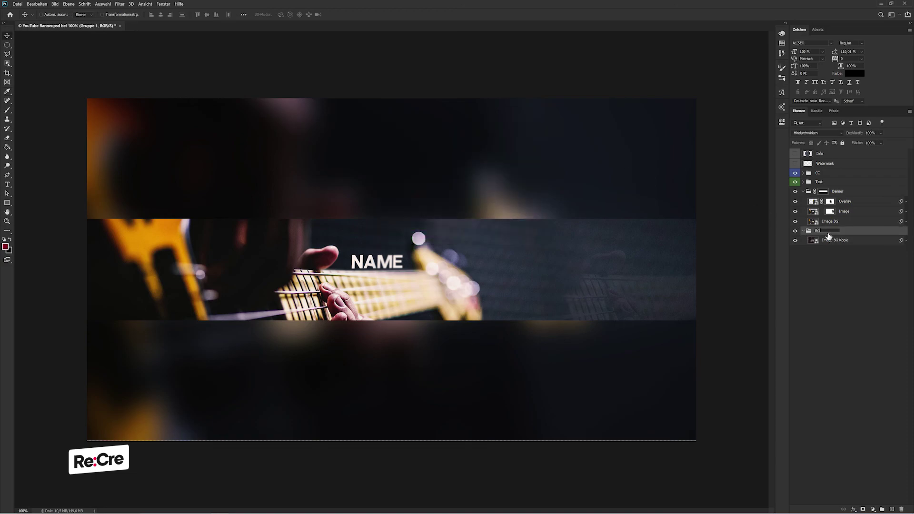
{"action": "double_click", "coordinate": [833, 240]}
{"action": "type", "text": "B"}
{"action": "key", "text": "BackSpace"}
{"action": "key", "text": "BackSpace"}
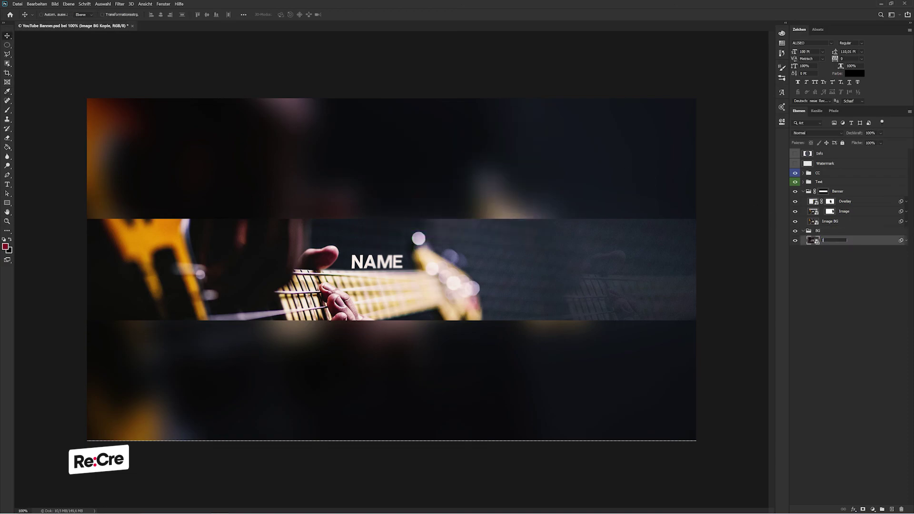
{"action": "type", "text": "Image"}
{"action": "key", "text": "Return"}
Step: Label Banner and BG red, collapse both groups, hide Watermark and show the Info overlay
{"action": "left_click", "coordinate": [837, 193]}
{"action": "left_click", "coordinate": [837, 232], "text": "shift"}
{"action": "right_click", "coordinate": [837, 231]}
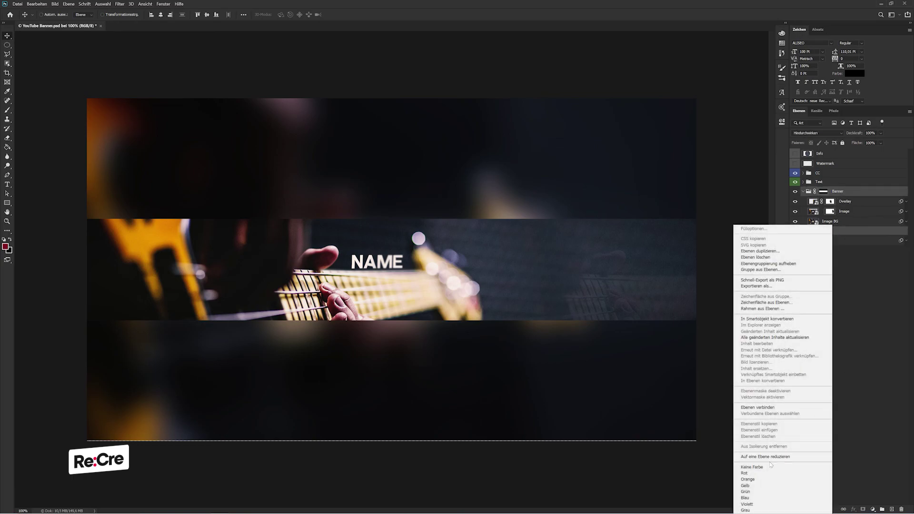
{"action": "left_click", "coordinate": [761, 473]}
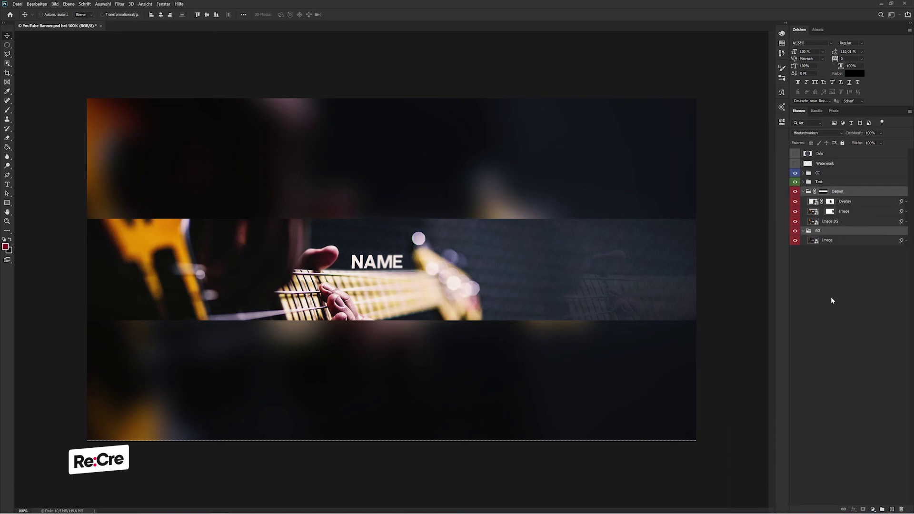
{"action": "left_click", "coordinate": [802, 231]}
{"action": "left_click", "coordinate": [803, 191]}
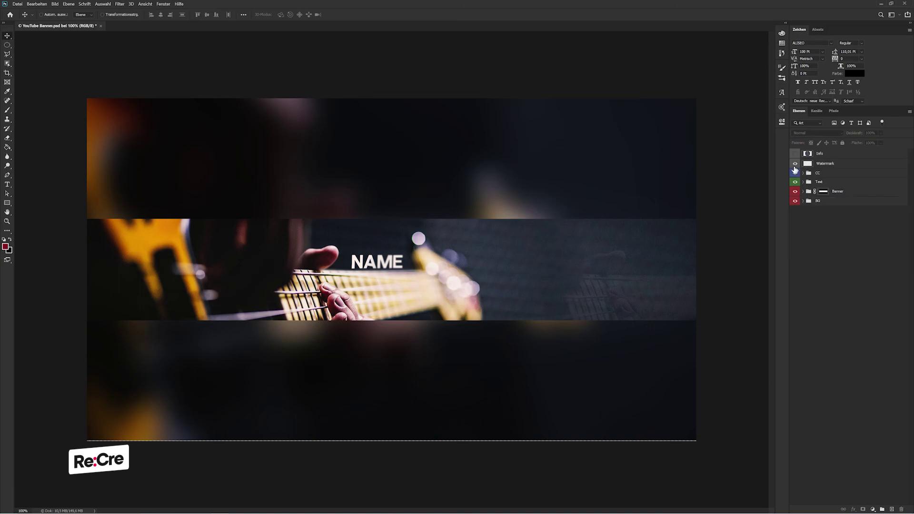
{"action": "left_click", "coordinate": [795, 165]}
{"action": "left_click", "coordinate": [795, 154]}
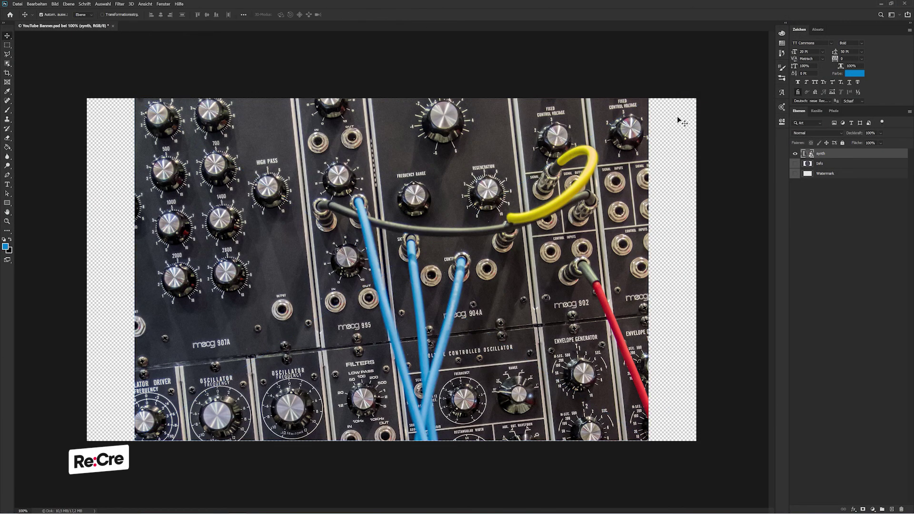
Step: Shrink the synth photo to about 80 percent and put it in a new group
{"action": "key", "text": "ctrl+t"}
{"action": "mouse_move", "coordinate": [747, 31]}
{"action": "left_mouse_down"}
{"action": "mouse_move", "coordinate": [676, 82]}
{"action": "mouse_move", "coordinate": [701, 74]}
{"action": "left_mouse_up"}
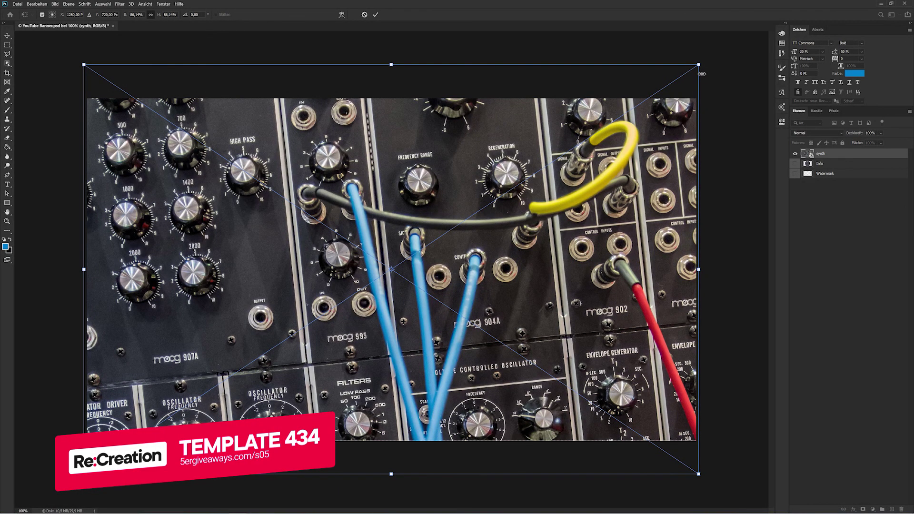
{"action": "key", "text": "Return"}
{"action": "key", "text": "ctrl+g"}
Step: Select the top and bottom bands along the guides, invert, and mask the group to the middle strip
{"action": "key", "text": "m"}
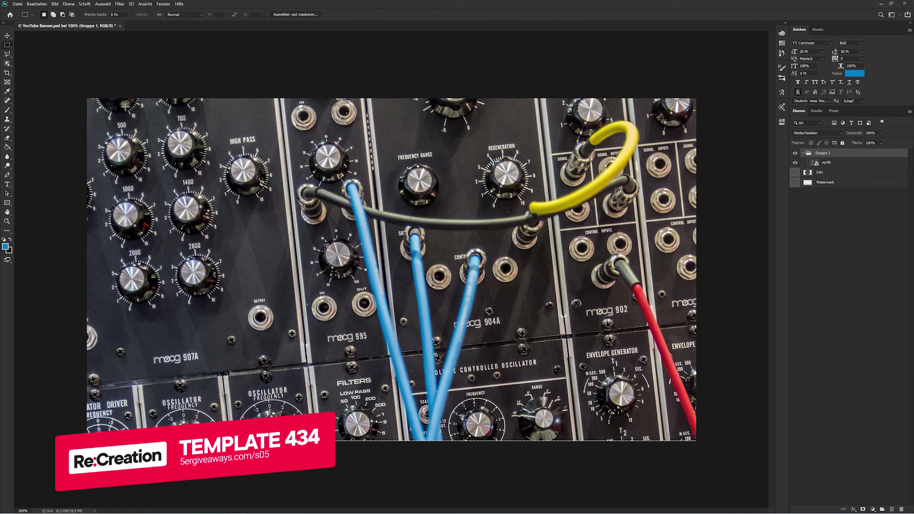
{"action": "key", "text": "ctrl+semicolon"}
{"action": "mouse_move", "coordinate": [87, 99]}
{"action": "left_mouse_down"}
{"action": "mouse_move", "coordinate": [702, 187]}
{"action": "mouse_move", "coordinate": [704, 220]}
{"action": "left_mouse_up"}
{"action": "mouse_move", "coordinate": [733, 404]}
{"action": "left_mouse_down"}
{"action": "mouse_move", "coordinate": [515, 394]}
{"action": "mouse_move", "coordinate": [87, 320]}
{"action": "left_mouse_up"}
{"action": "right_click", "coordinate": [232, 266]}
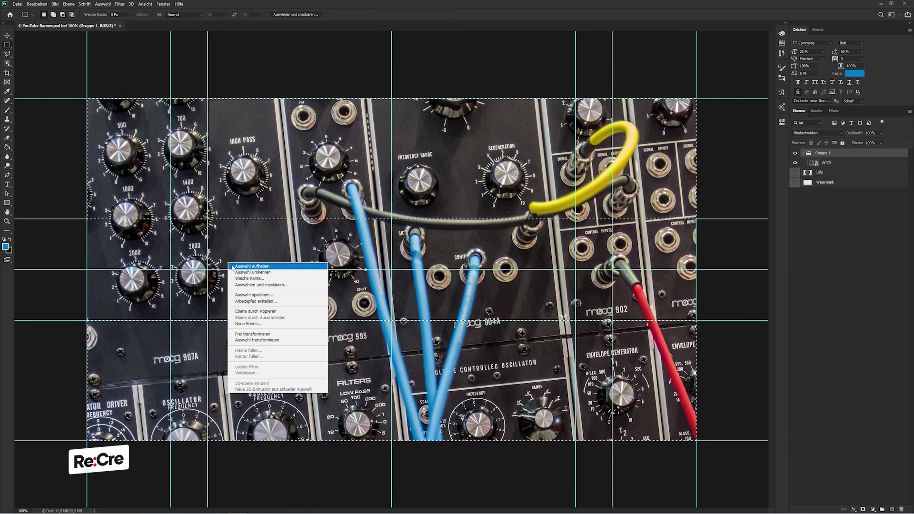
{"action": "left_click", "coordinate": [253, 272]}
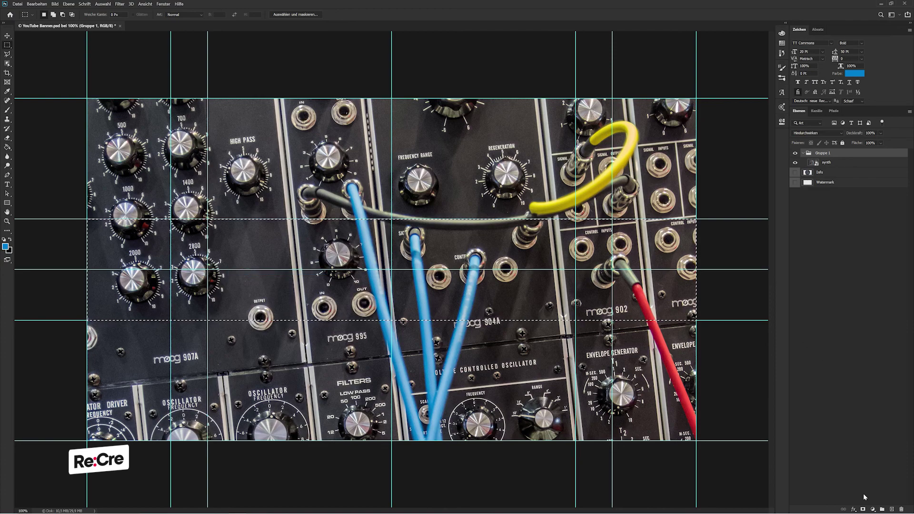
{"action": "left_click", "coordinate": [862, 510]}
Step: Toggle the guides and delete the top and bottom bands to transparency
{"action": "key", "text": "v"}
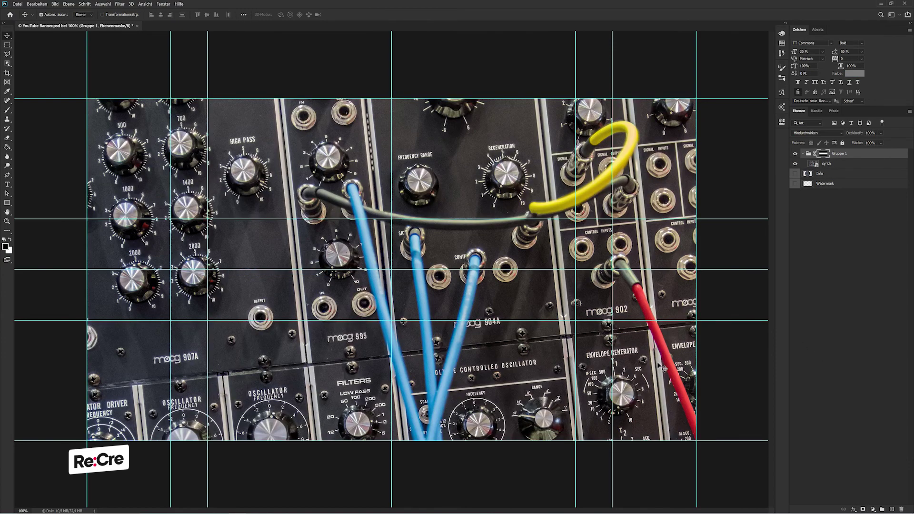
{"action": "key", "text": "ctrl+h"}
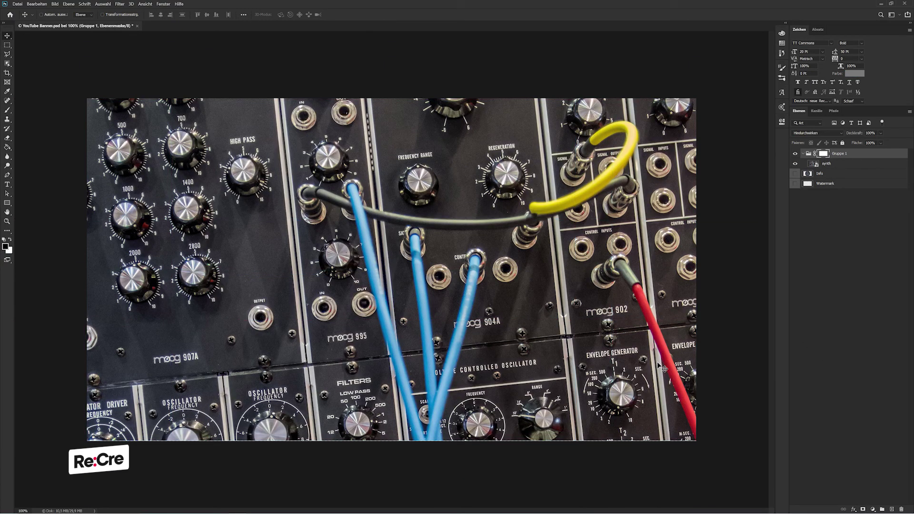
{"action": "key", "text": "ctrl+h"}
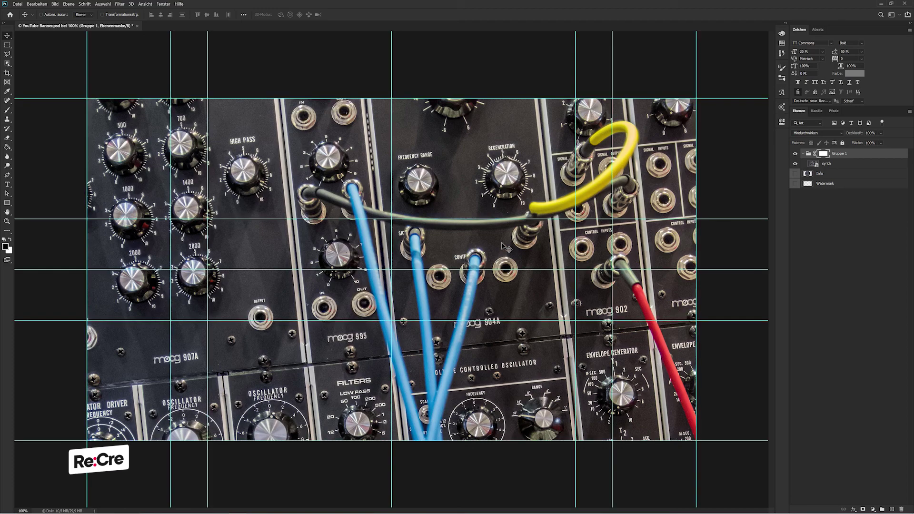
{"action": "key", "text": "m"}
{"action": "key", "text": "Delete"}
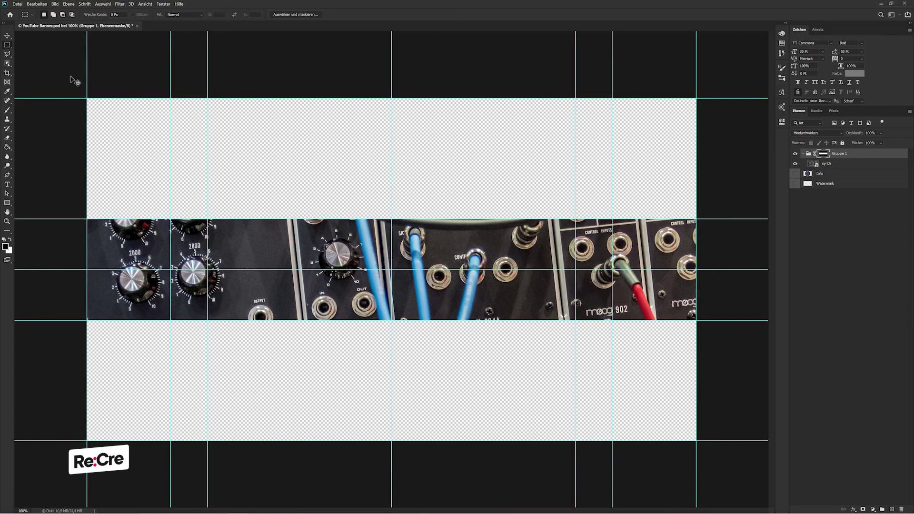
Step: Inspect the group's layer mask on its own, then select the synth layer
{"action": "key", "text": "g"}
{"action": "key", "text": "shift+g"}
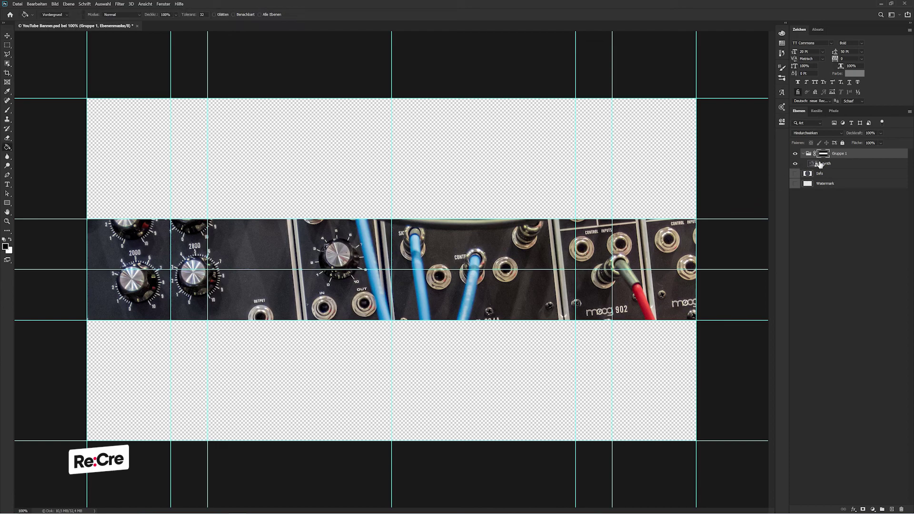
{"action": "left_click", "coordinate": [823, 154], "text": "alt"}
{"action": "left_click", "coordinate": [823, 154], "text": "alt"}
{"action": "key", "text": "ctrl+h"}
{"action": "left_click", "coordinate": [824, 154], "text": "alt"}
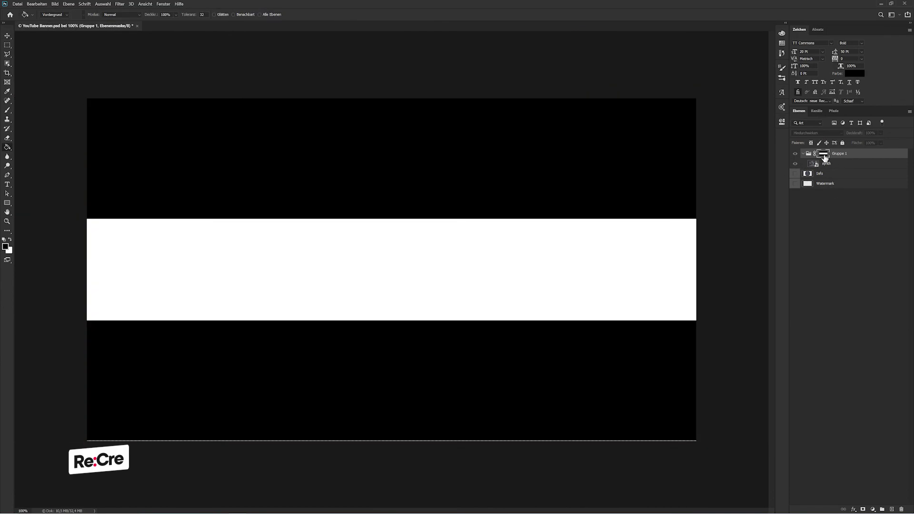
{"action": "key", "text": "v"}
{"action": "left_click", "coordinate": [874, 165]}
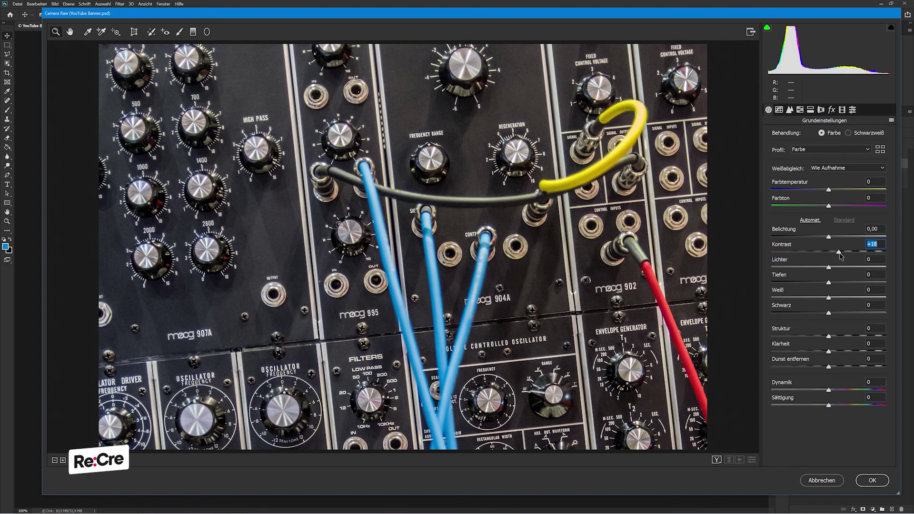
Step: In Camera Raw, set Contrast +32, Blacks -45, Vibrance +30 and Texture -78
{"action": "left_click_drag", "start_coordinate": [829, 253], "coordinate": [847, 253]}
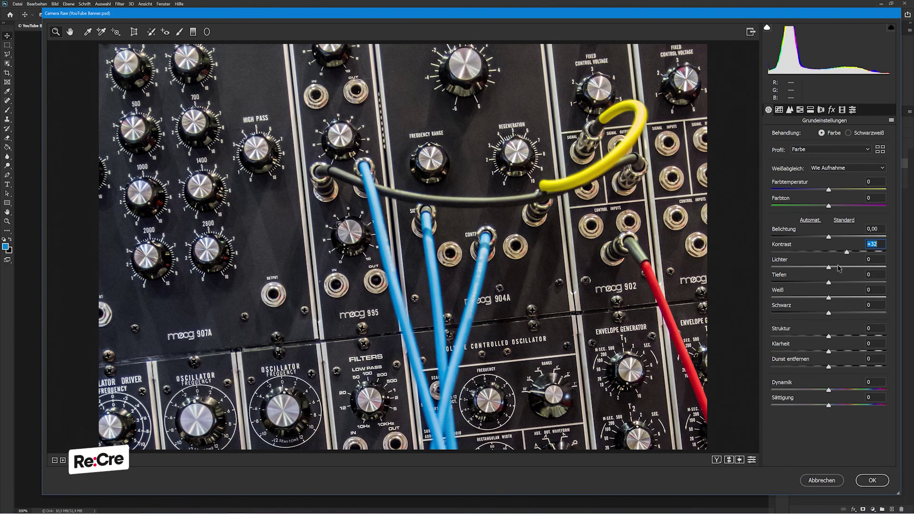
{"action": "mouse_move", "coordinate": [829, 314]}
{"action": "left_mouse_down"}
{"action": "mouse_move", "coordinate": [787, 319]}
{"action": "mouse_move", "coordinate": [803, 320]}
{"action": "left_mouse_up"}
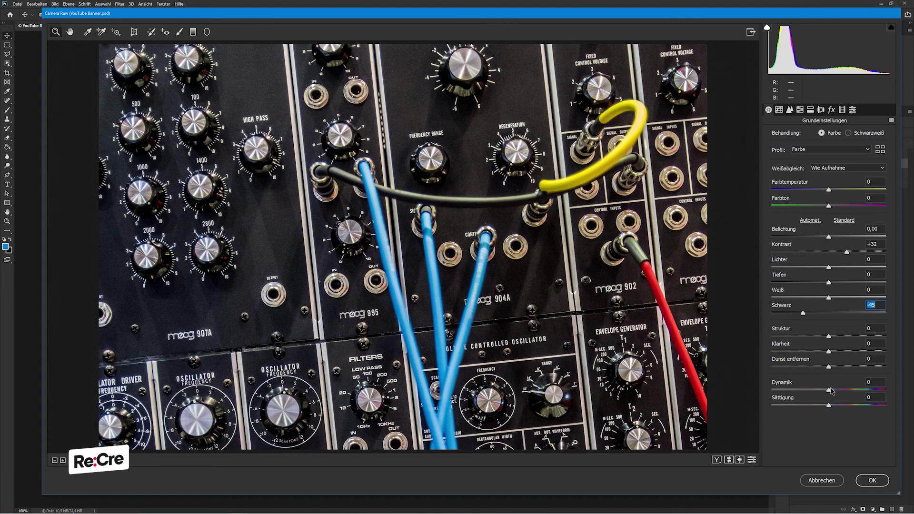
{"action": "mouse_move", "coordinate": [828, 388]}
{"action": "left_mouse_down"}
{"action": "mouse_move", "coordinate": [846, 388]}
{"action": "mouse_move", "coordinate": [830, 380]}
{"action": "left_mouse_up"}
{"action": "type", "text": "0"}
{"action": "mouse_move", "coordinate": [829, 336]}
{"action": "left_mouse_down"}
{"action": "mouse_move", "coordinate": [784, 342]}
{"action": "mouse_move", "coordinate": [816, 337]}
{"action": "mouse_move", "coordinate": [811, 321]}
{"action": "left_mouse_up"}
{"action": "type", "text": "-33"}
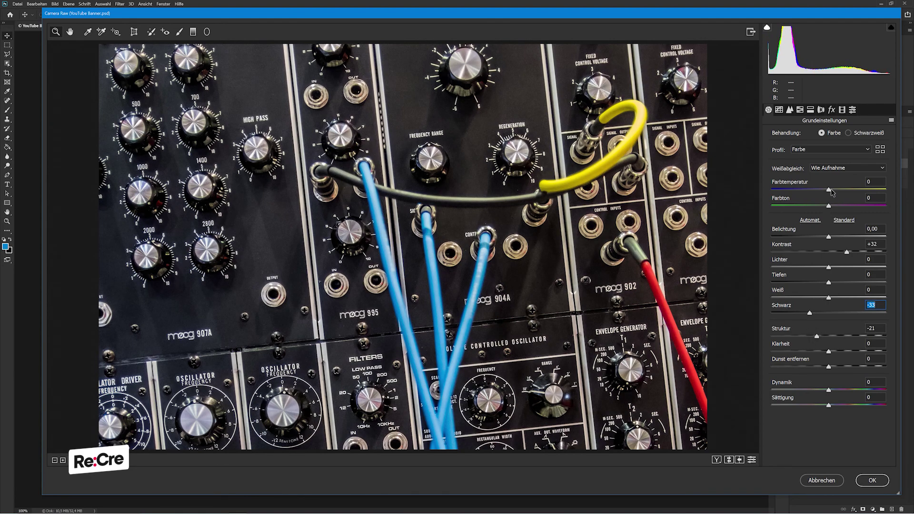
Step: Cool Temperature to -5, compare before/after, set Color Noise Reduction to 8 and apply
{"action": "left_click_drag", "start_coordinate": [830, 191], "coordinate": [826, 192]}
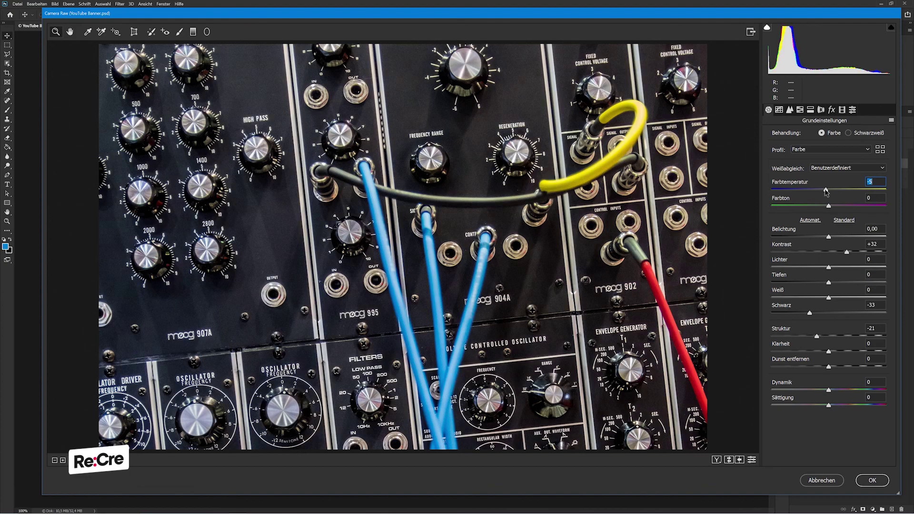
{"action": "left_click", "coordinate": [730, 460]}
{"action": "left_click", "coordinate": [789, 109]}
{"action": "mouse_move", "coordinate": [777, 281]}
{"action": "left_mouse_down"}
{"action": "mouse_move", "coordinate": [870, 275]}
{"action": "mouse_move", "coordinate": [803, 291]}
{"action": "mouse_move", "coordinate": [781, 243]}
{"action": "mouse_move", "coordinate": [886, 232]}
{"action": "mouse_move", "coordinate": [796, 249]}
{"action": "left_mouse_up"}
{"action": "left_click", "coordinate": [876, 481]}
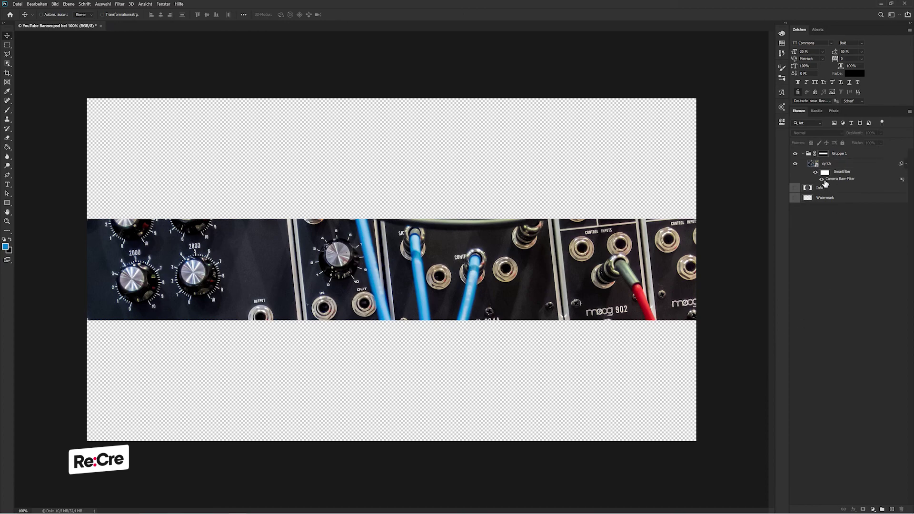
Step: Duplicate the synth layer to create the synth Kopie copy
{"action": "left_click", "coordinate": [905, 164]}
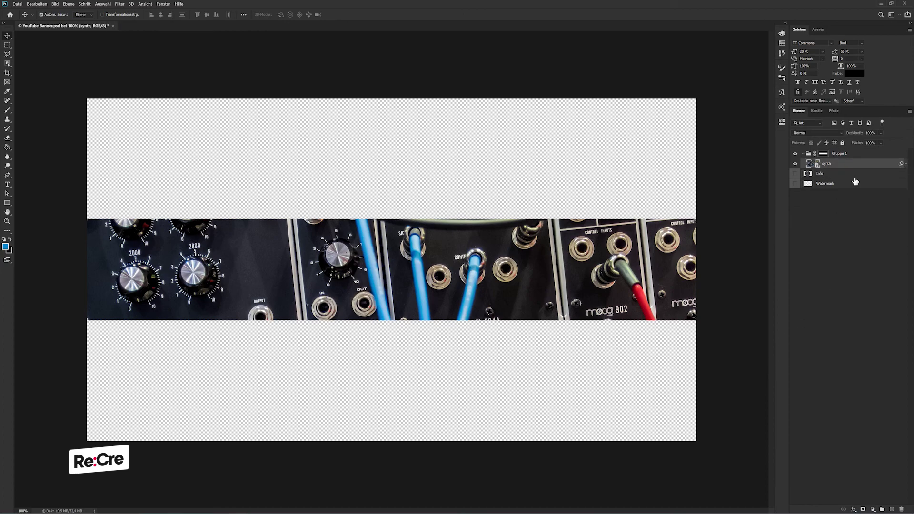
{"action": "key", "text": "ctrl+j"}
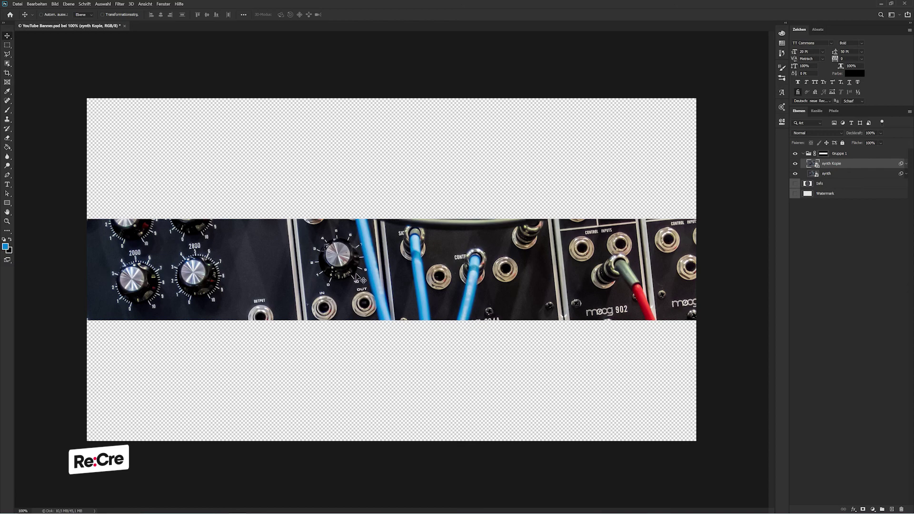
{"action": "scroll", "coordinate": [356, 274], "scroll_direction": "up", "scroll_amount": 1}
{"action": "scroll", "coordinate": [356, 274], "scroll_direction": "up", "scroll_amount": 1}
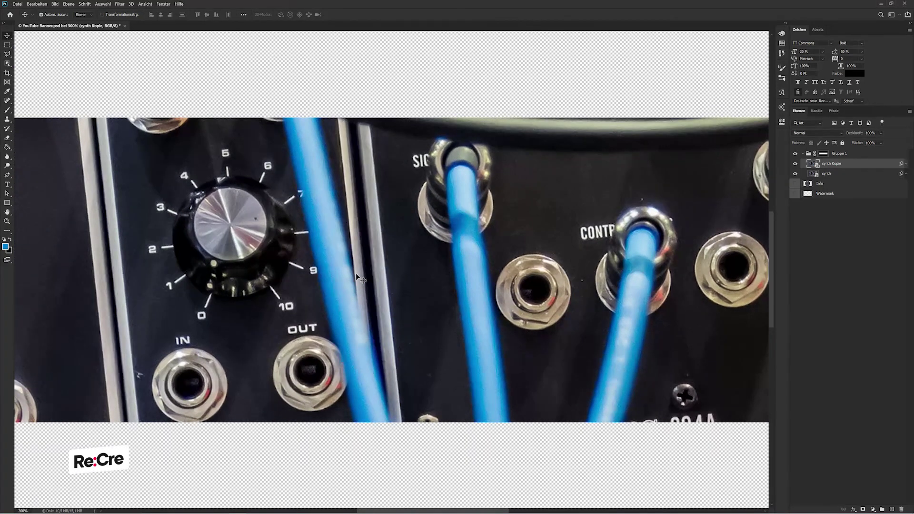
Step: Trace a polygonal selection around the leftmost blue cable
{"action": "key", "text": "l"}
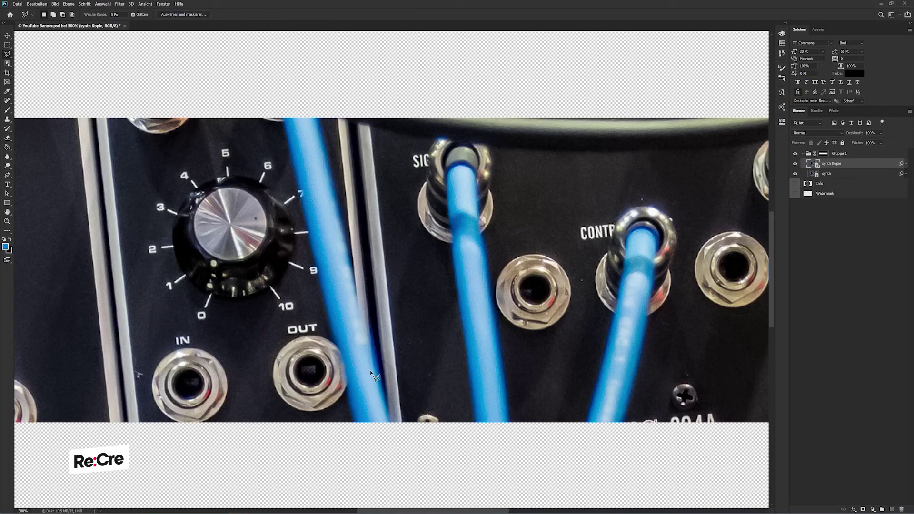
{"action": "left_click", "coordinate": [404, 430]}
{"action": "left_click", "coordinate": [318, 96]}
{"action": "left_click", "coordinate": [270, 102]}
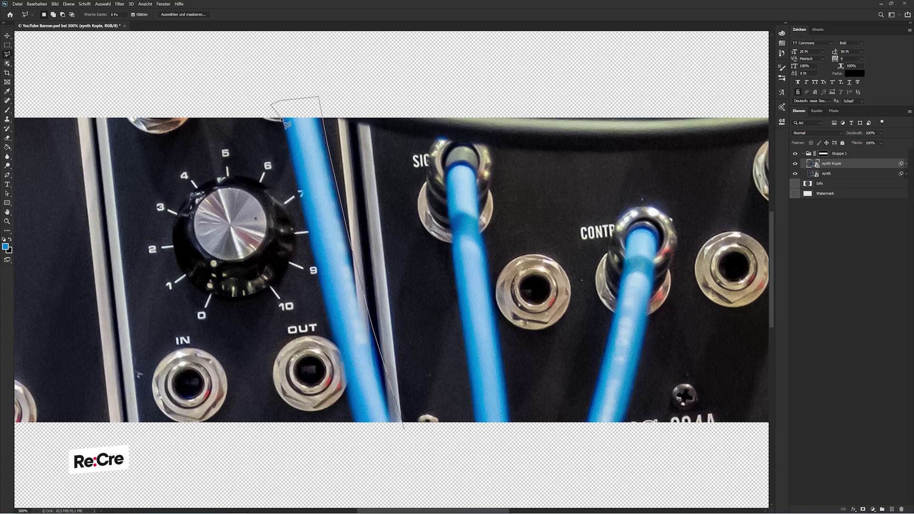
{"action": "left_click", "coordinate": [281, 119]}
{"action": "left_click", "coordinate": [293, 175]}
{"action": "left_click", "coordinate": [352, 422]}
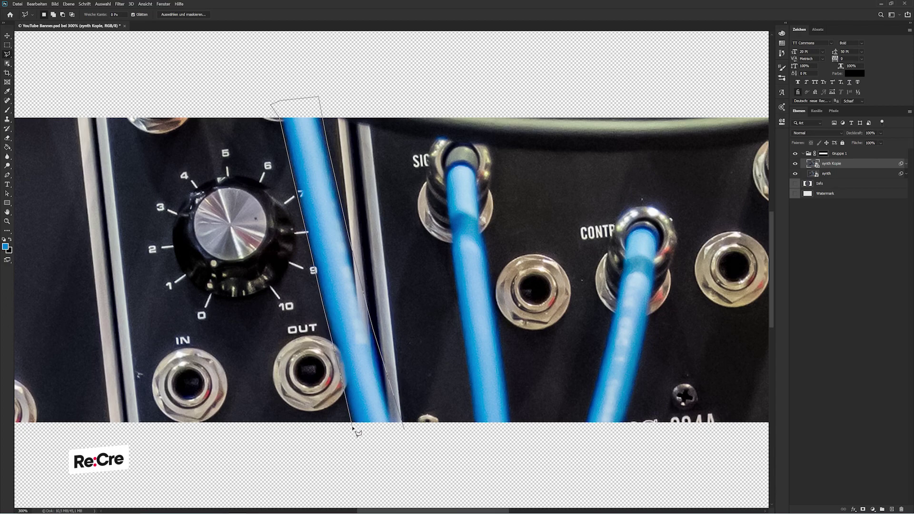
{"action": "double_click", "coordinate": [405, 434]}
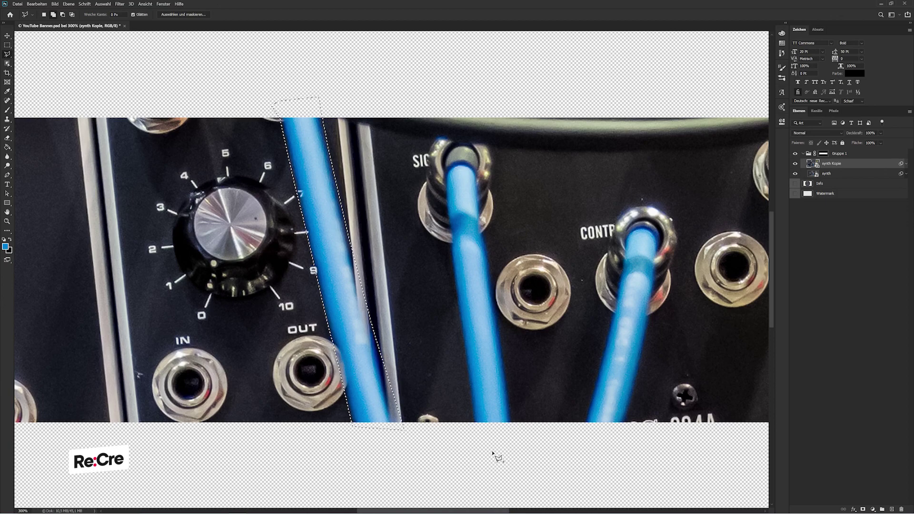
Step: Outline the second blue cable and its plug in the selection
{"action": "left_click", "coordinate": [472, 429]}
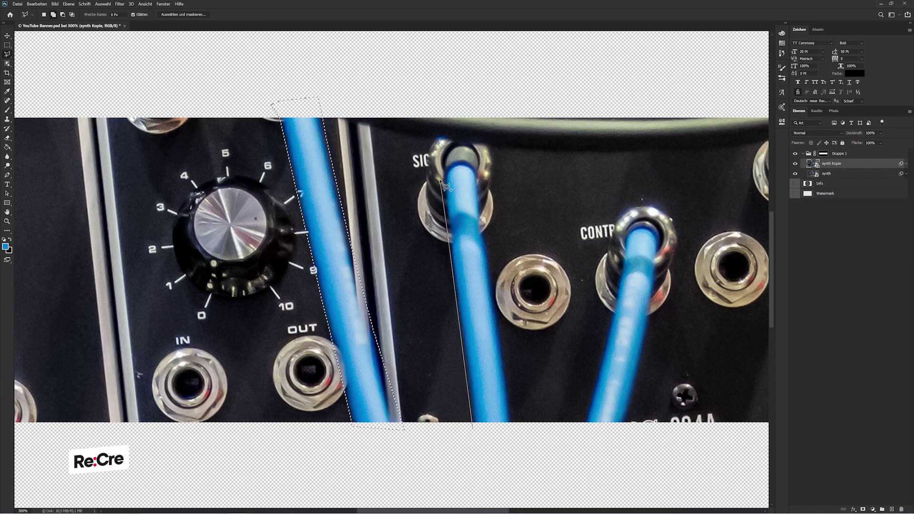
{"action": "left_click", "coordinate": [447, 224]}
{"action": "left_click", "coordinate": [425, 209]}
{"action": "left_click", "coordinate": [421, 176]}
{"action": "left_click", "coordinate": [427, 135]}
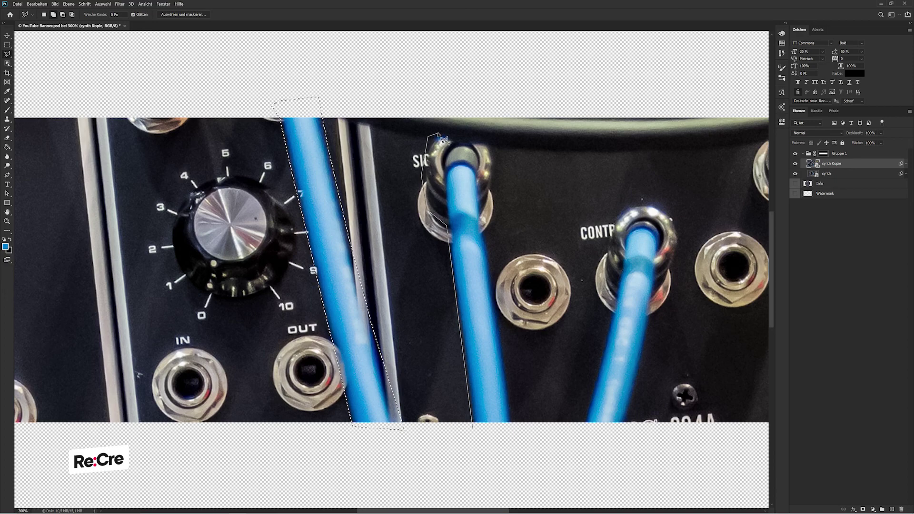
{"action": "left_click", "coordinate": [492, 136]}
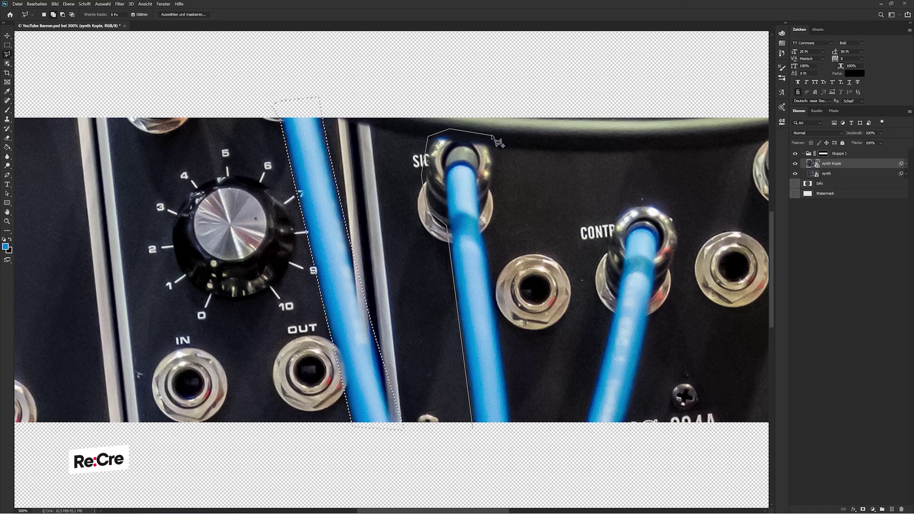
{"action": "left_click", "coordinate": [485, 226]}
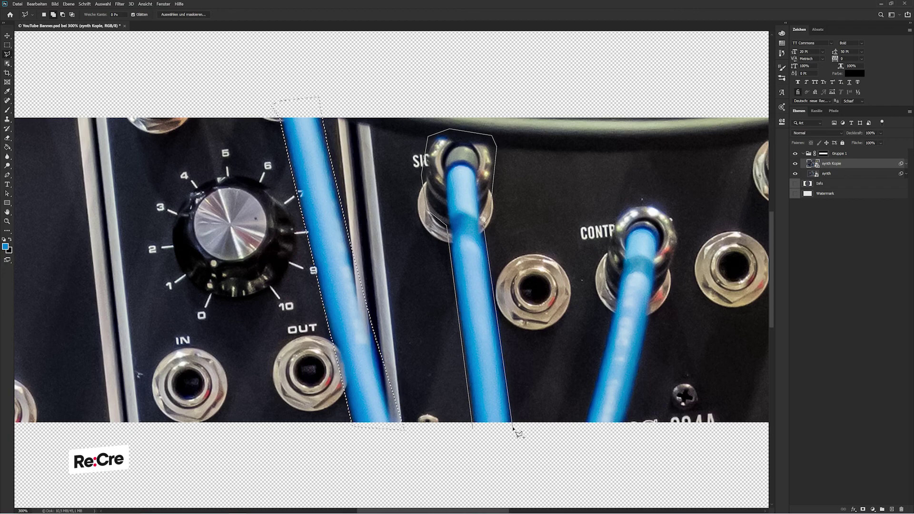
{"action": "left_click", "coordinate": [512, 426]}
{"action": "left_click", "coordinate": [472, 428]}
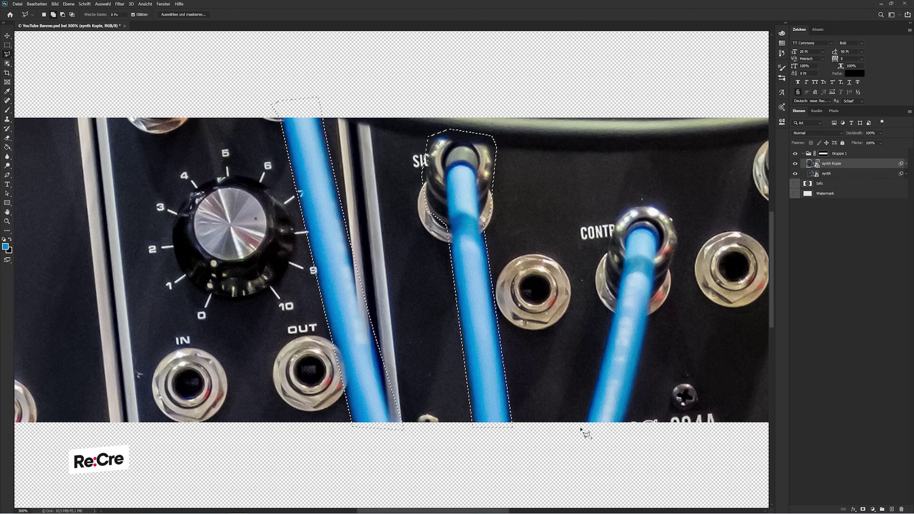
Step: Outline the third blue cable and its plug in the selection
{"action": "left_click", "coordinate": [581, 428]}
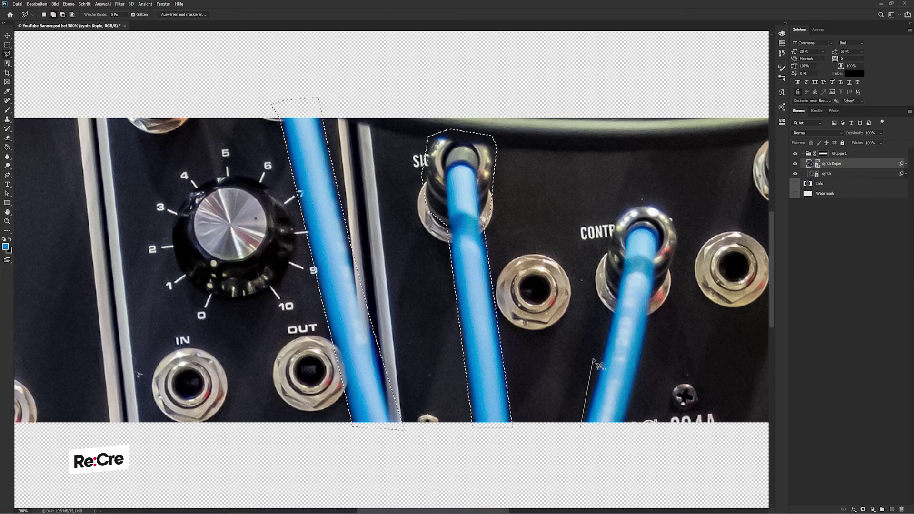
{"action": "left_click", "coordinate": [614, 303]}
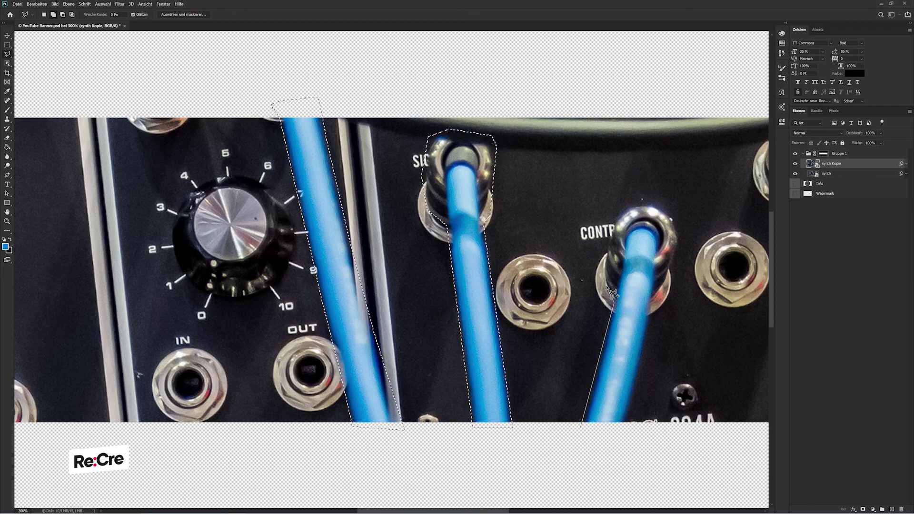
{"action": "left_click", "coordinate": [628, 202]}
{"action": "left_click", "coordinate": [682, 241]}
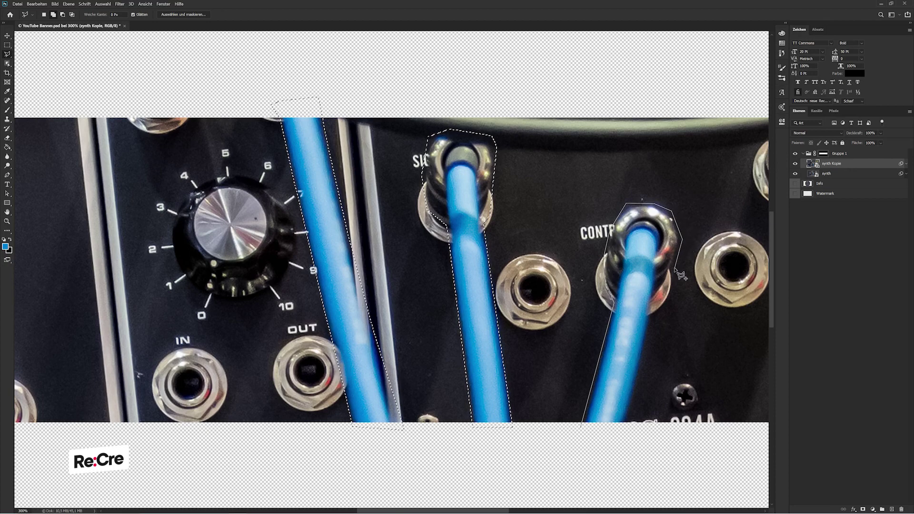
{"action": "left_click", "coordinate": [676, 270]}
{"action": "left_click", "coordinate": [669, 287]}
{"action": "left_click", "coordinate": [652, 312]}
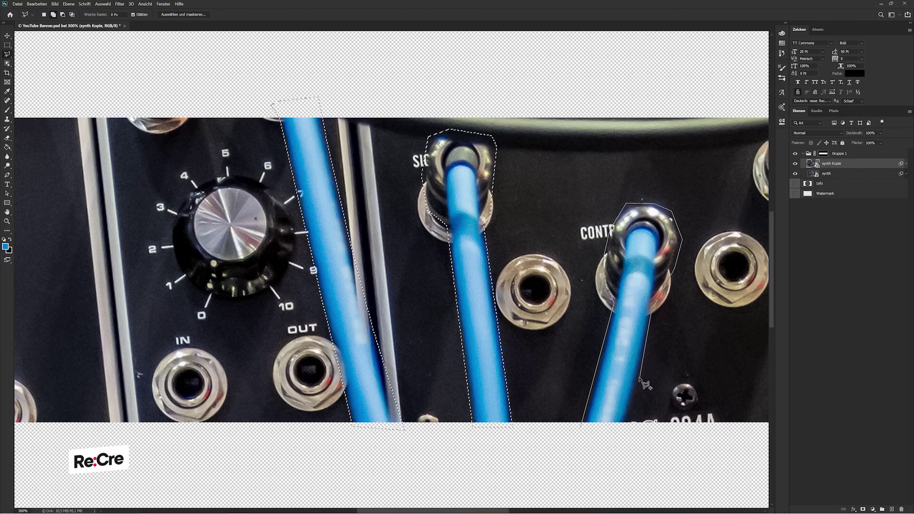
{"action": "left_click", "coordinate": [582, 430]}
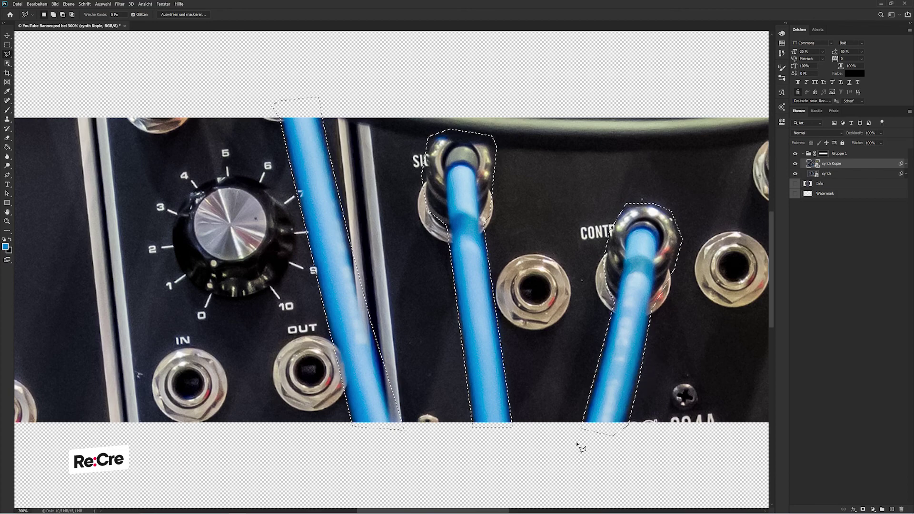
Step: Trace around the red cable's plug nut
{"action": "scroll", "coordinate": [573, 496], "scroll_direction": "right", "scroll_amount": 5}
{"action": "scroll", "coordinate": [574, 496], "scroll_direction": "right", "scroll_amount": 3}
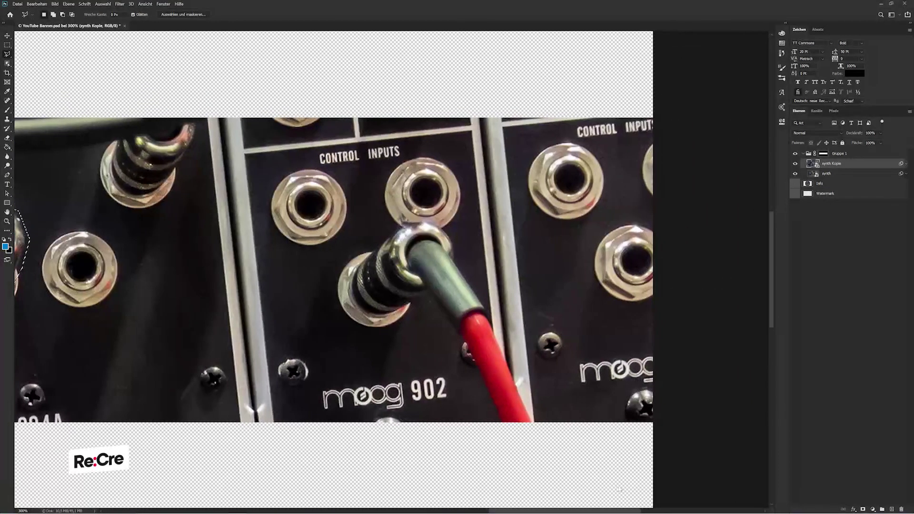
{"action": "left_click", "coordinate": [361, 253]}
{"action": "left_click", "coordinate": [345, 268]}
{"action": "left_click", "coordinate": [339, 292]}
{"action": "left_click", "coordinate": [353, 320]}
{"action": "left_click", "coordinate": [381, 322]}
{"action": "left_click", "coordinate": [407, 314]}
{"action": "left_click", "coordinate": [431, 296]}
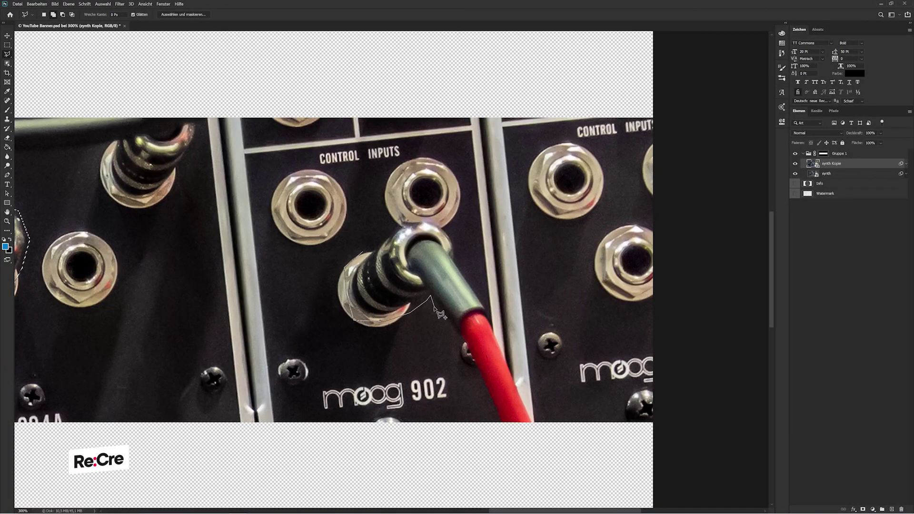
Step: Extend the red cable outline to the image bottom and close it
{"action": "left_click", "coordinate": [464, 347]}
{"action": "left_click", "coordinate": [498, 426]}
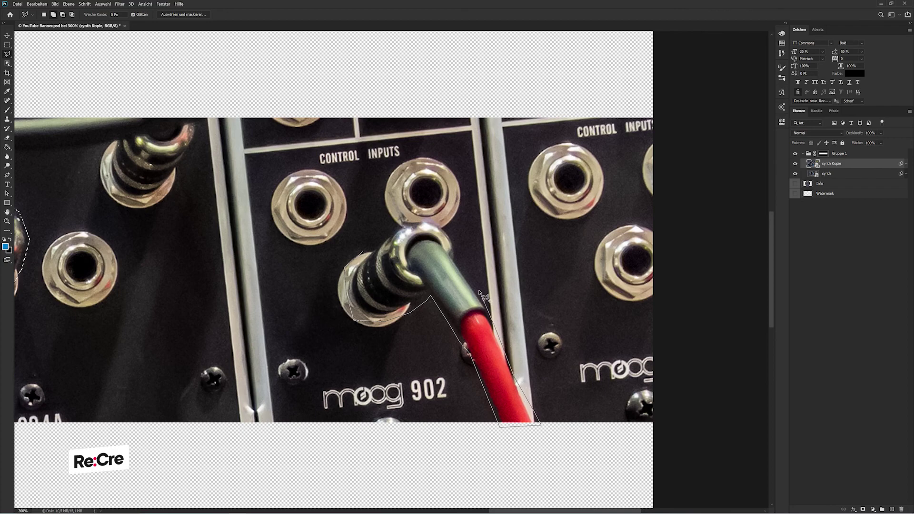
{"action": "left_click", "coordinate": [458, 260]}
{"action": "left_click", "coordinate": [453, 236]}
{"action": "left_click", "coordinate": [442, 221]}
{"action": "left_click", "coordinate": [402, 215]}
{"action": "left_click", "coordinate": [363, 256]}
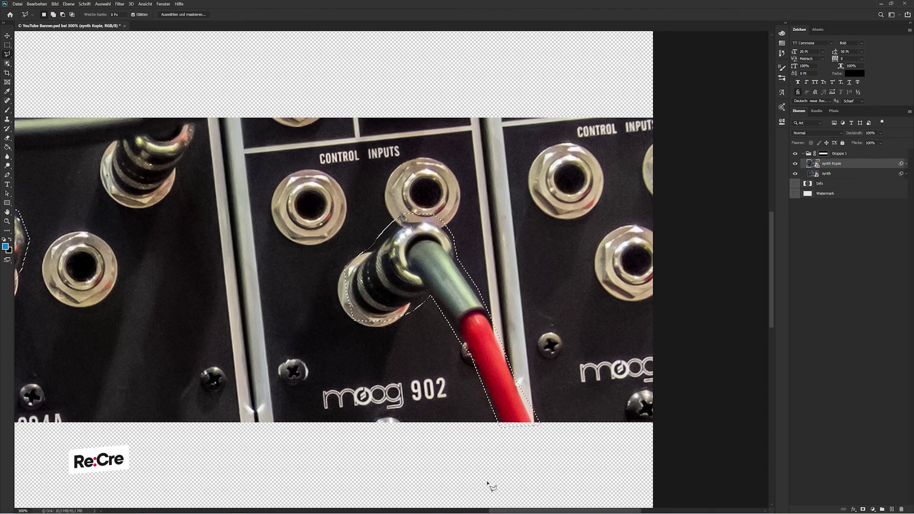
Step: Briefly disable and re-enable the group mask to view the full photo
{"action": "left_click_drag", "start_coordinate": [503, 508], "coordinate": [345, 496]}
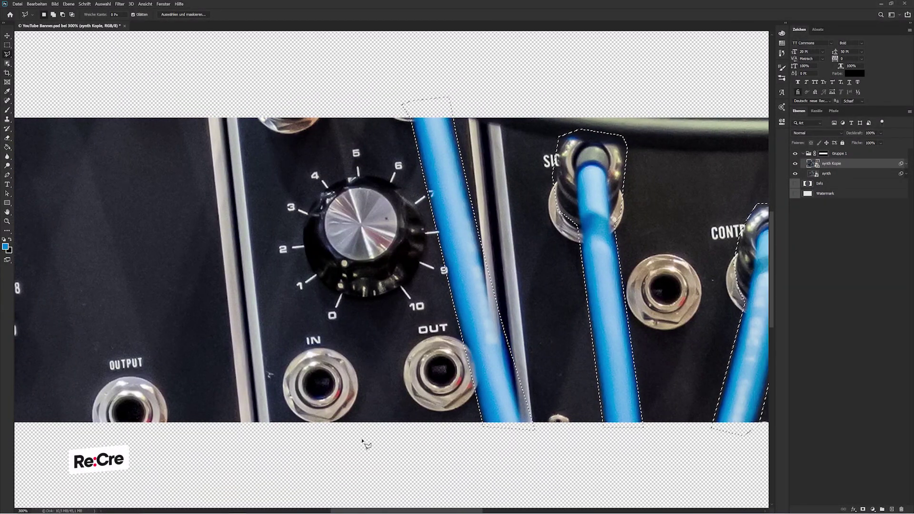
{"action": "key", "text": "ctrl+minus"}
{"action": "key", "text": "ctrl+minus"}
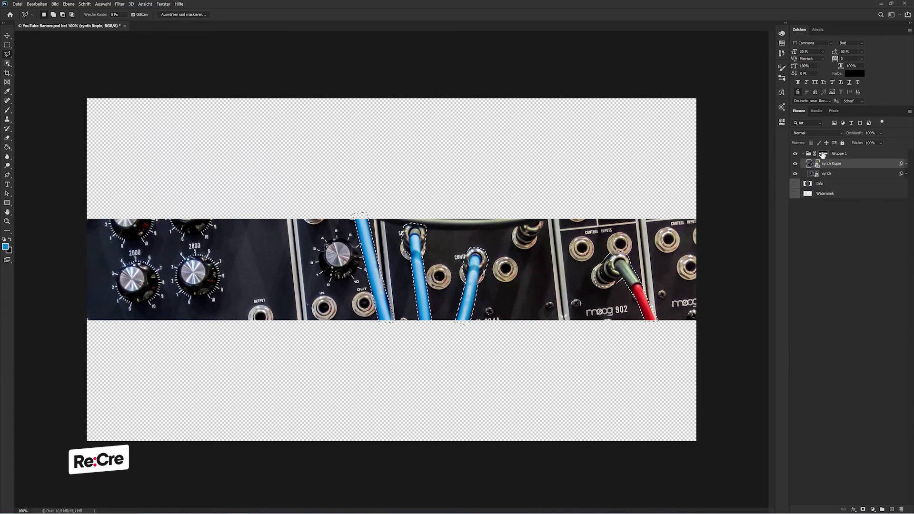
{"action": "right_click", "coordinate": [819, 153]}
{"action": "left_click", "coordinate": [819, 155]}
{"action": "right_click", "coordinate": [818, 155]}
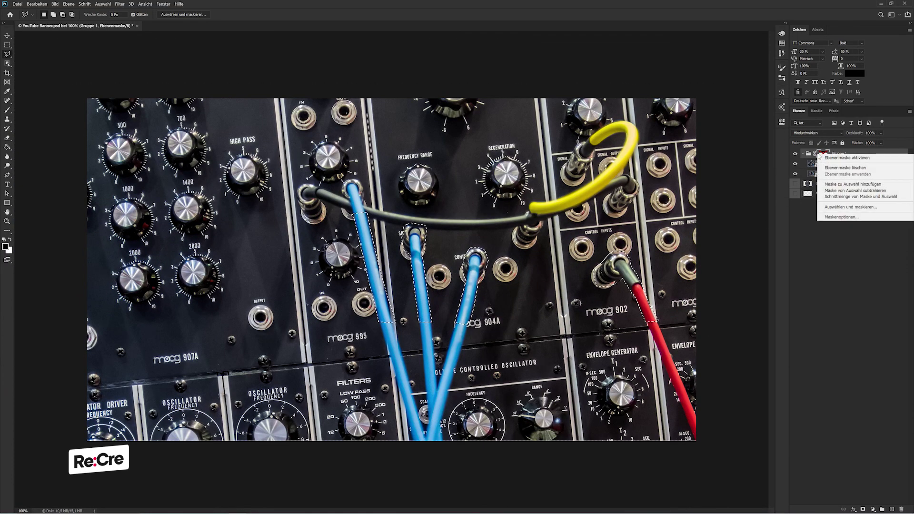
{"action": "left_click", "coordinate": [826, 157]}
{"action": "key", "text": "ctrl+plus"}
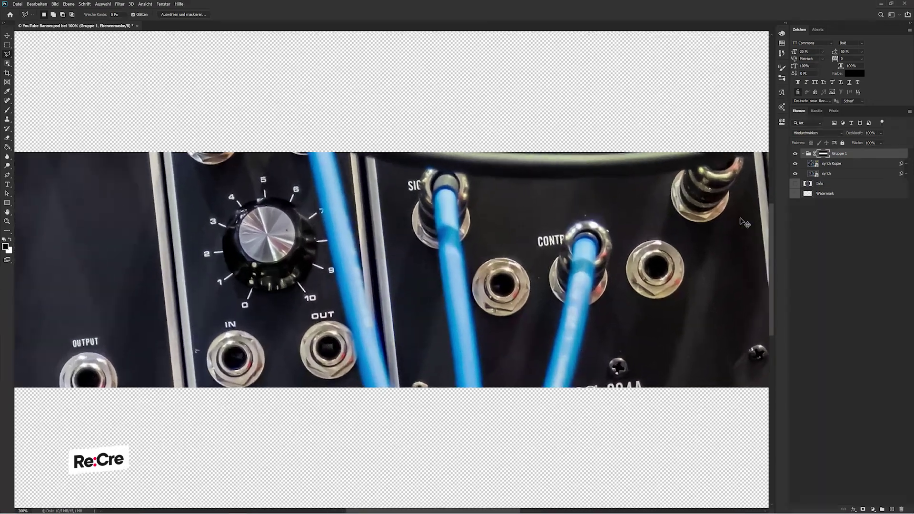
{"action": "key", "text": "ctrl+plus"}
Step: Outline the black cable area along the top and target synth Kopie
{"action": "left_click", "coordinate": [328, 120]}
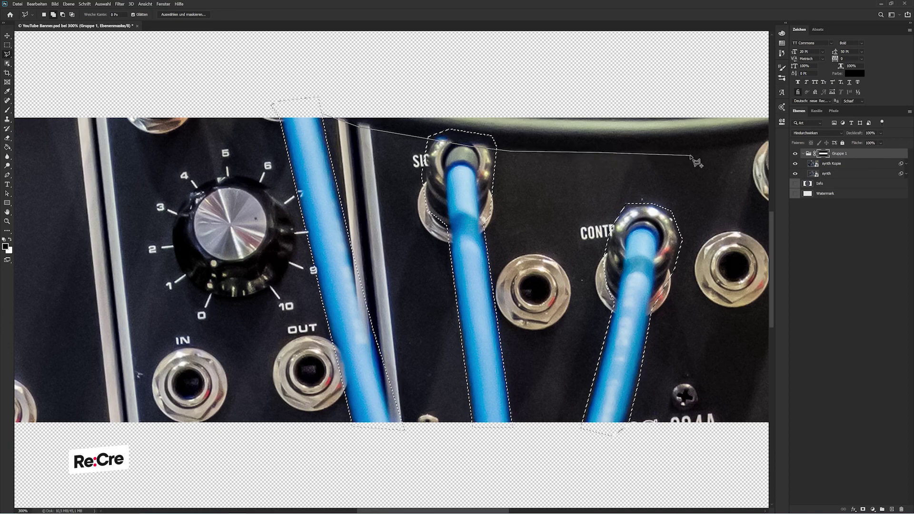
{"action": "scroll", "coordinate": [732, 166], "scroll_direction": "down", "scroll_amount": 1}
{"action": "scroll", "coordinate": [733, 169], "scroll_direction": "down", "scroll_amount": 1}
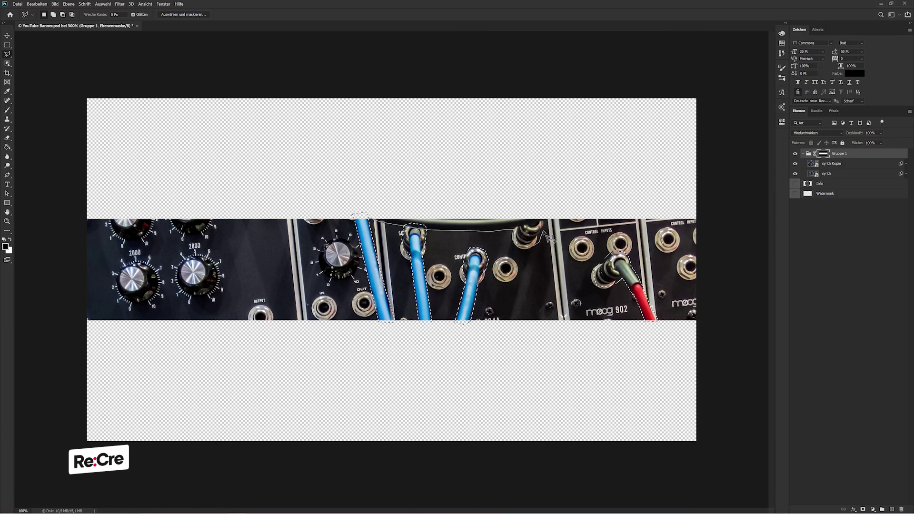
{"action": "left_click", "coordinate": [370, 217]}
{"action": "left_click", "coordinate": [831, 164]}
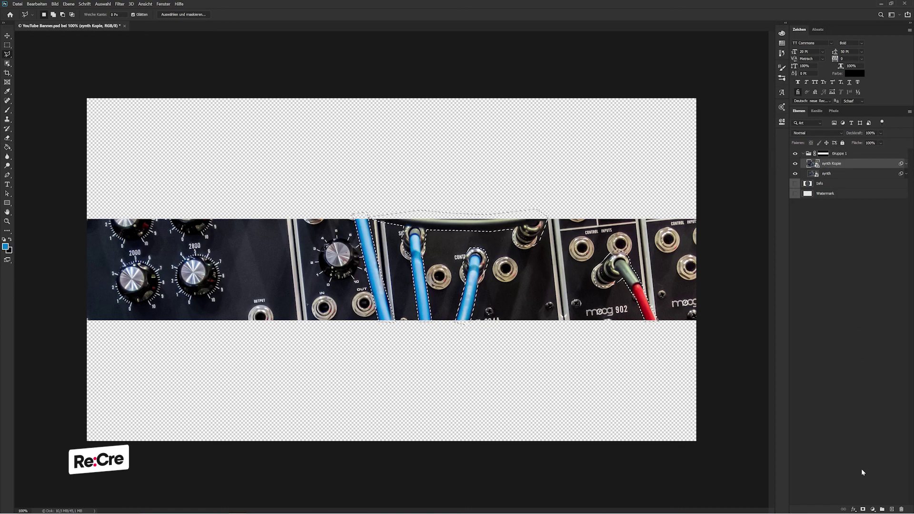
Step: Mask synth Kopie to the cable selection and inspect the cutout edges
{"action": "left_click", "coordinate": [862, 509]}
{"action": "left_click", "coordinate": [794, 173]}
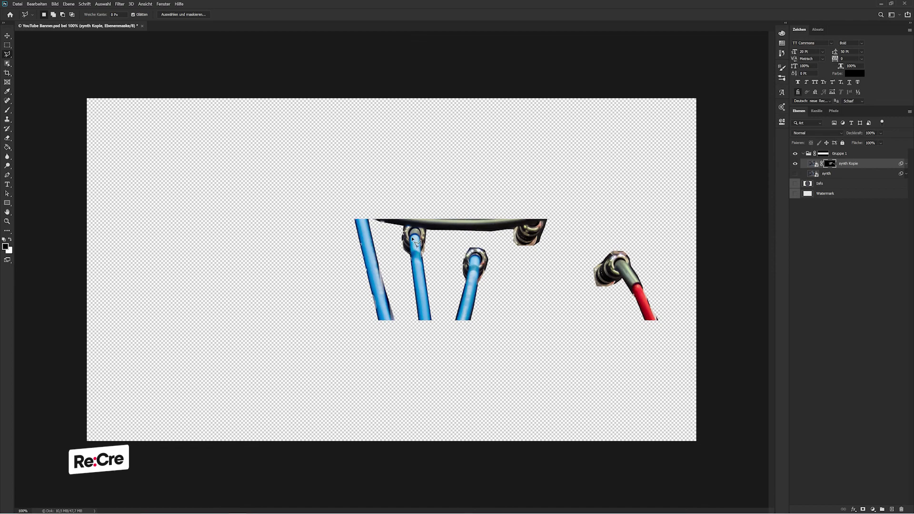
{"action": "key", "text": "v"}
{"action": "key", "text": "ctrl+plus"}
{"action": "key", "text": "ctrl+plus"}
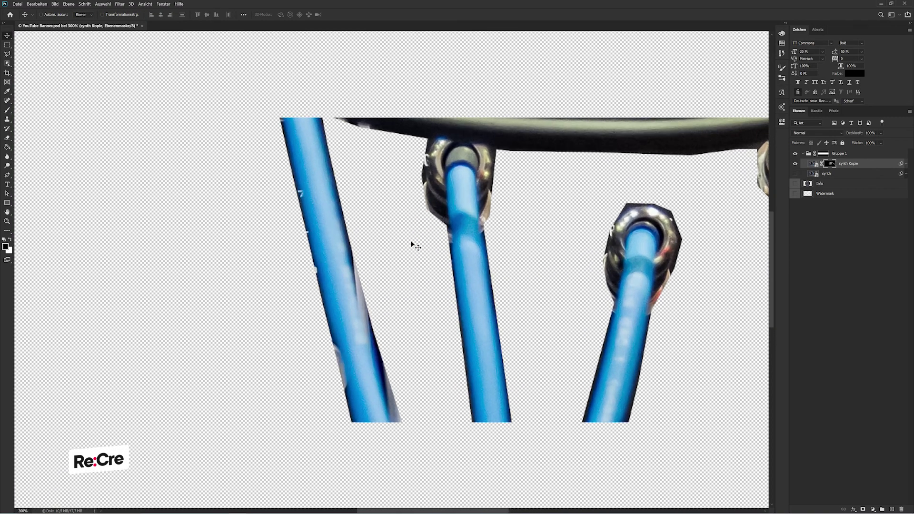
{"action": "left_click", "coordinate": [794, 173]}
{"action": "key", "text": "ctrl+minus"}
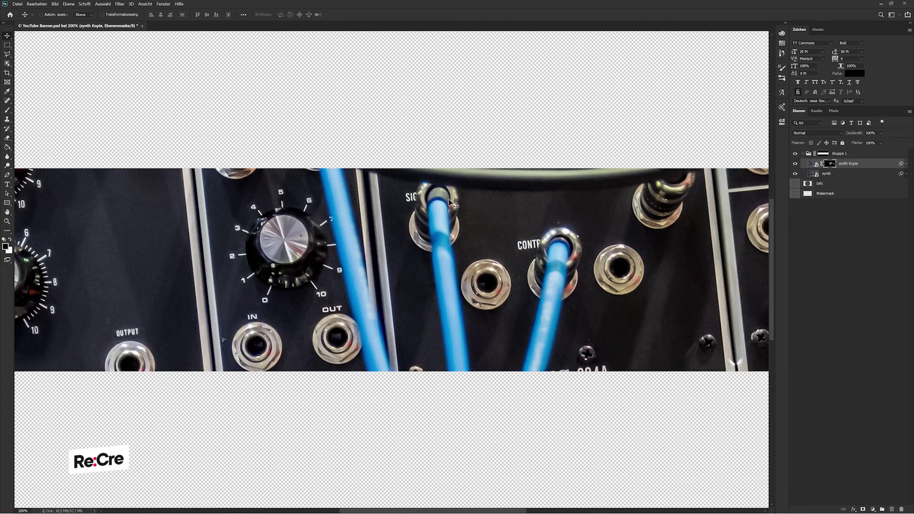
{"action": "key", "text": "t"}
Step: Place a placeholder text layer on the banner
{"action": "key", "text": "ctrl+minus"}
{"action": "left_click", "coordinate": [280, 282]}
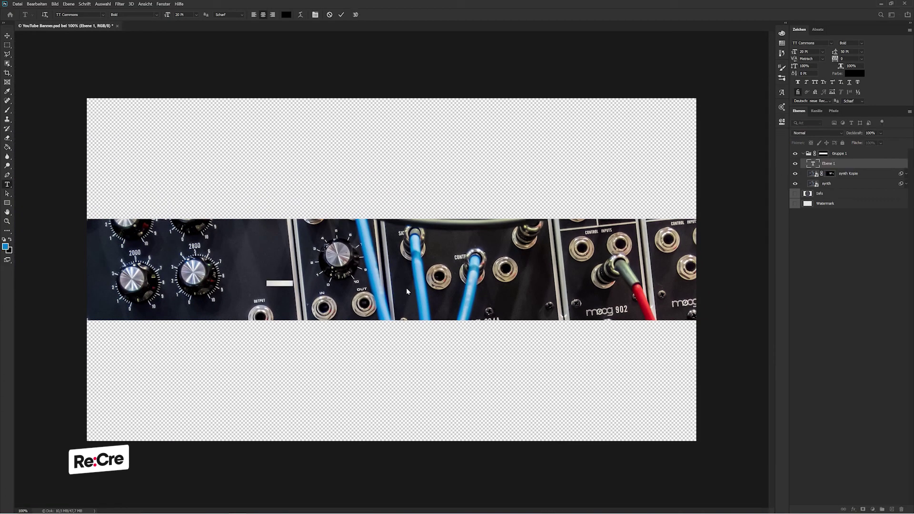
{"action": "key", "text": "Escape"}
{"action": "key", "text": "v"}
Step: Add a Dynamik vibrance adjustment layer above synth Kopie
{"action": "left_click", "coordinate": [857, 175]}
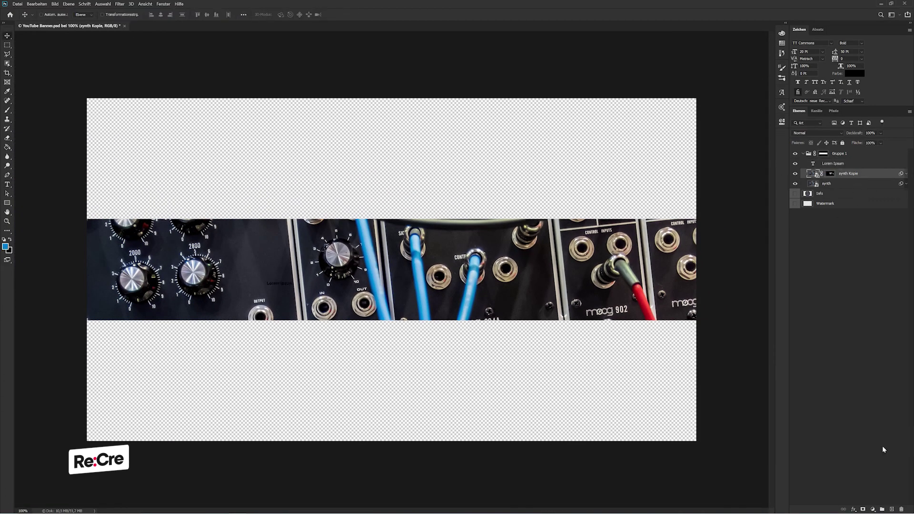
{"action": "left_click", "coordinate": [872, 509]}
{"action": "left_click", "coordinate": [861, 434]}
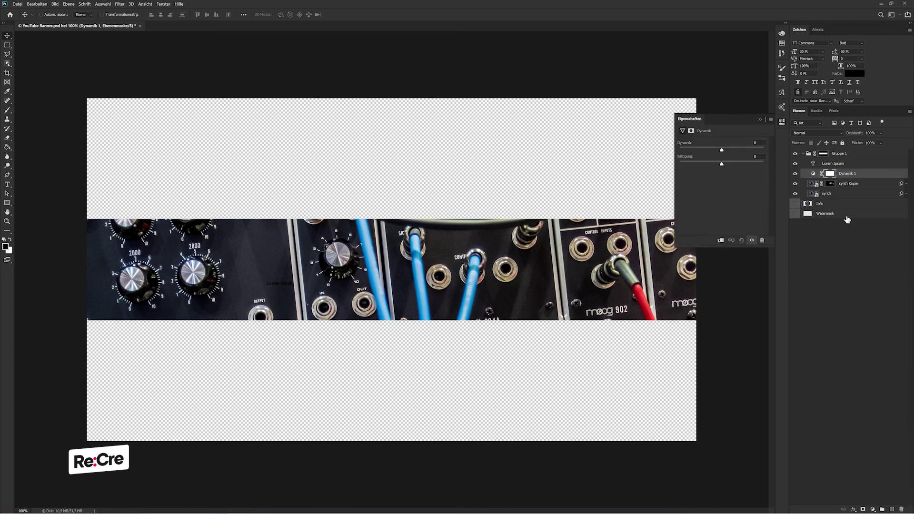
{"action": "right_click", "coordinate": [843, 175]}
{"action": "left_click", "coordinate": [838, 266]}
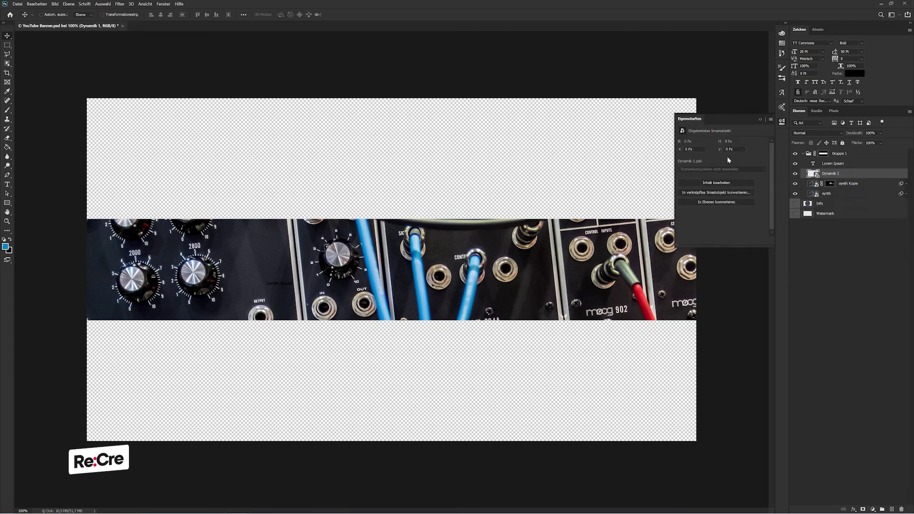
{"action": "key", "text": "ctrl+z"}
{"action": "right_click", "coordinate": [816, 174]}
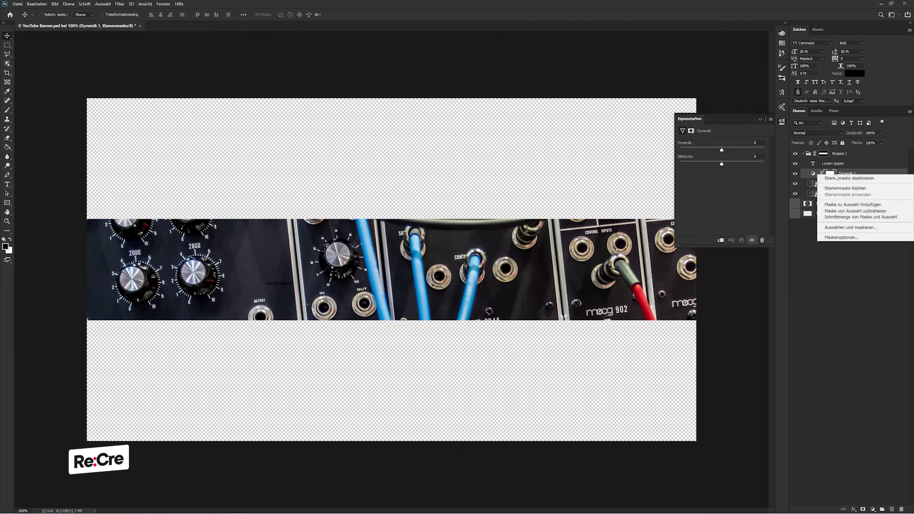
{"action": "key", "text": "Escape"}
Step: Clip Dynamik 1 to synth Kopie, delete its mask, and boost the vibrance
{"action": "right_click", "coordinate": [866, 175]}
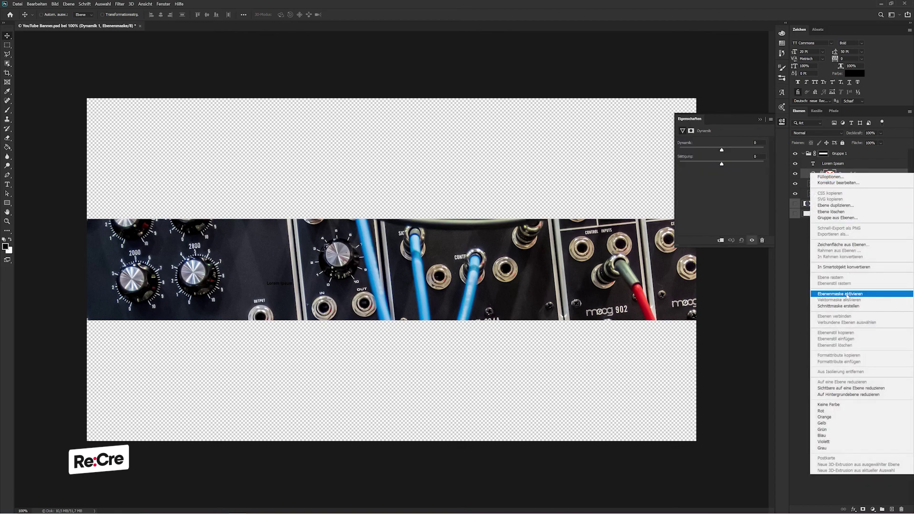
{"action": "left_click", "coordinate": [835, 307]}
{"action": "right_click", "coordinate": [836, 176]}
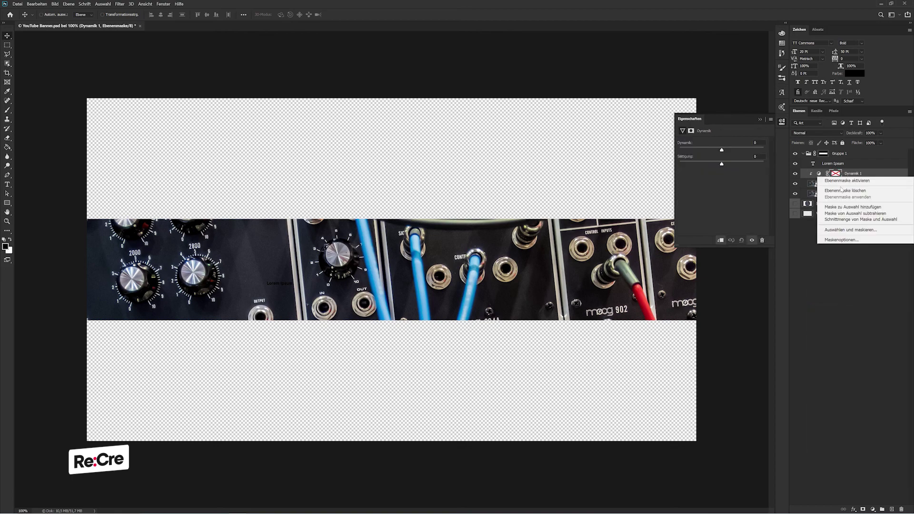
{"action": "left_click", "coordinate": [842, 190]}
{"action": "left_click_drag", "start_coordinate": [724, 150], "coordinate": [737, 158]}
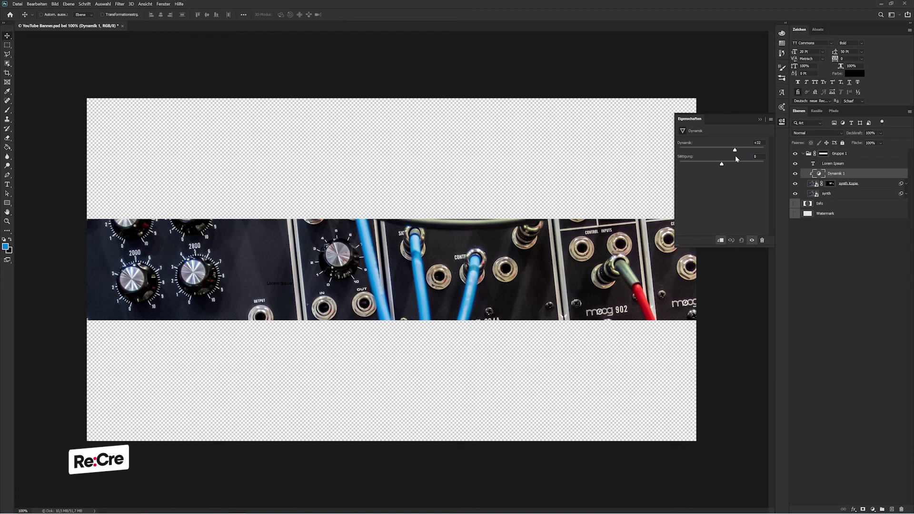
{"action": "left_click", "coordinate": [771, 114]}
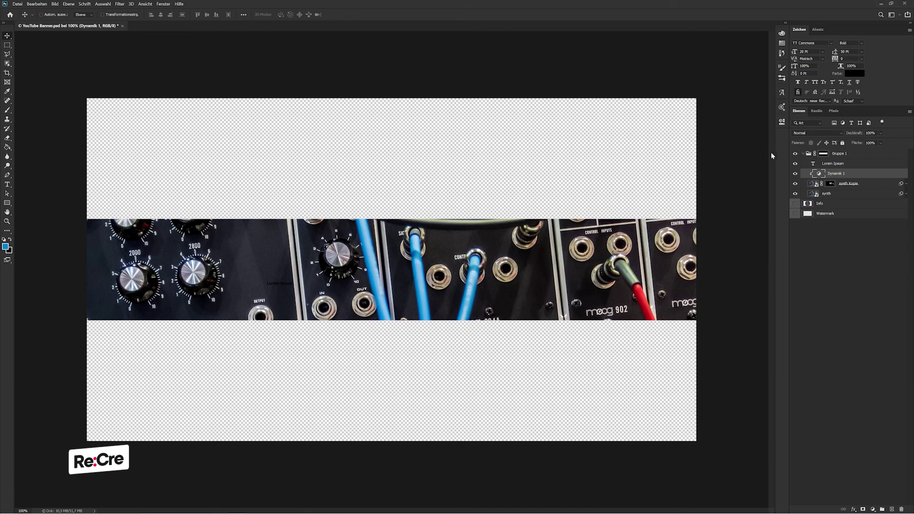
{"action": "left_click", "coordinate": [795, 174]}
Step: Set the Lorem Ipsum test text to white, then delete that layer
{"action": "left_click", "coordinate": [858, 183]}
{"action": "left_click", "coordinate": [815, 165]}
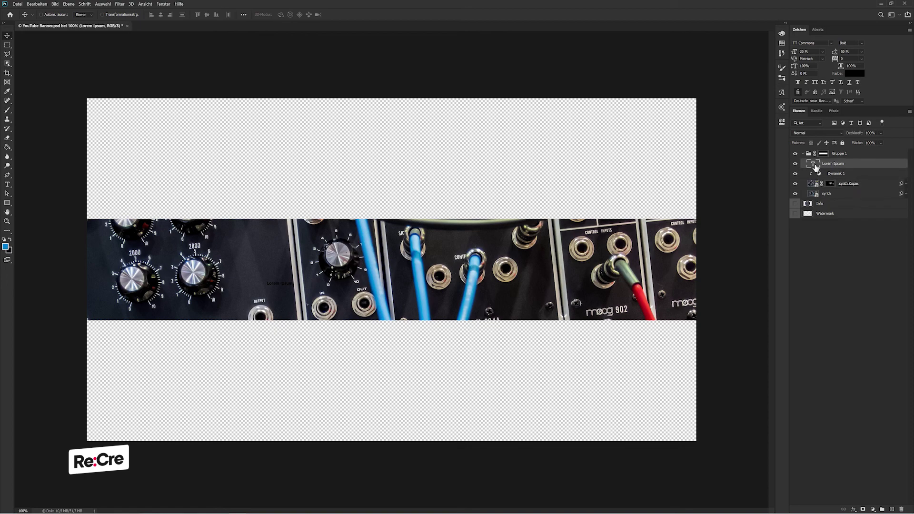
{"action": "left_click", "coordinate": [855, 74]}
{"action": "left_click_drag", "start_coordinate": [619, 214], "coordinate": [535, 147]}
{"action": "key", "text": "Return"}
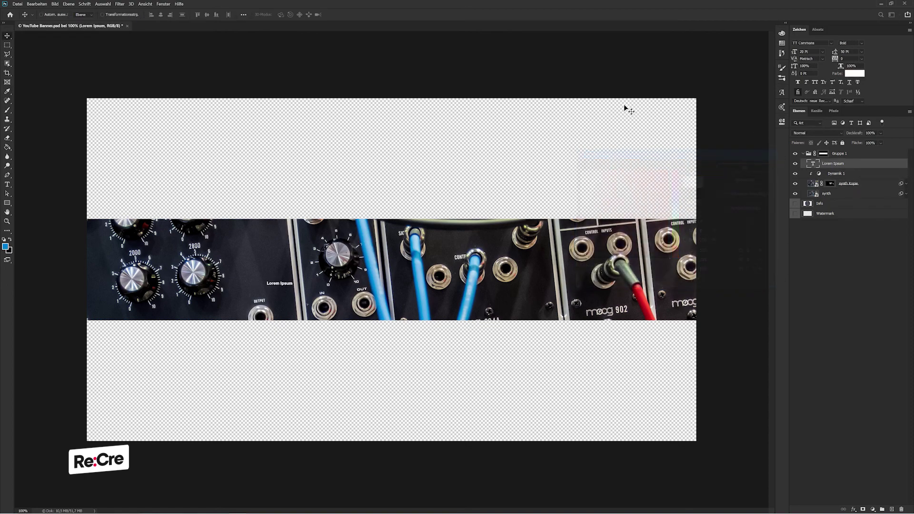
{"action": "key", "text": "Delete"}
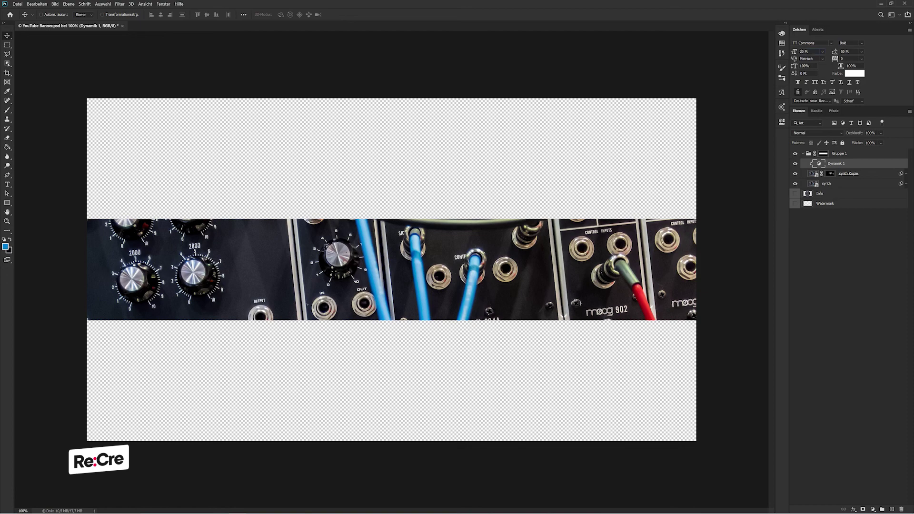
{"action": "left_click", "coordinate": [848, 158]}
Step: Type the title 'YOUR NAME' and drag it down into the synth strip
{"action": "key", "text": "t"}
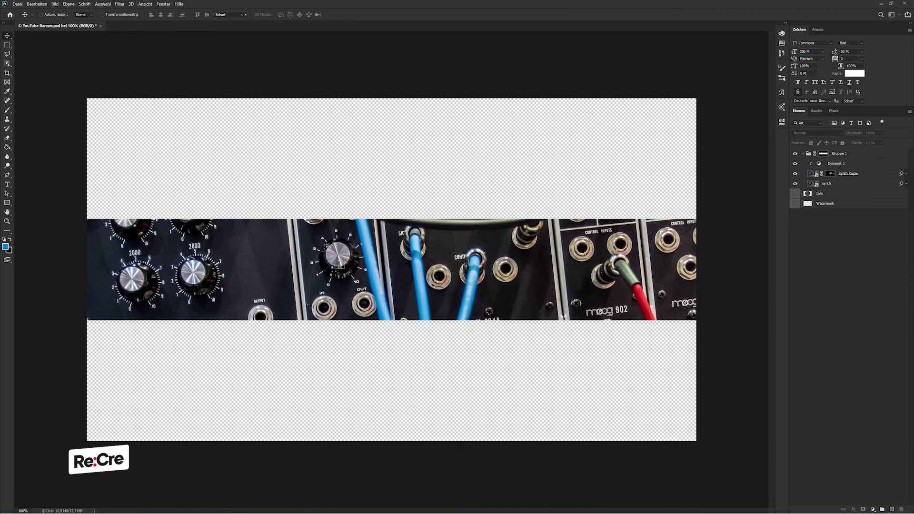
{"action": "left_click", "coordinate": [169, 278]}
{"action": "type", "text": "YOUr"}
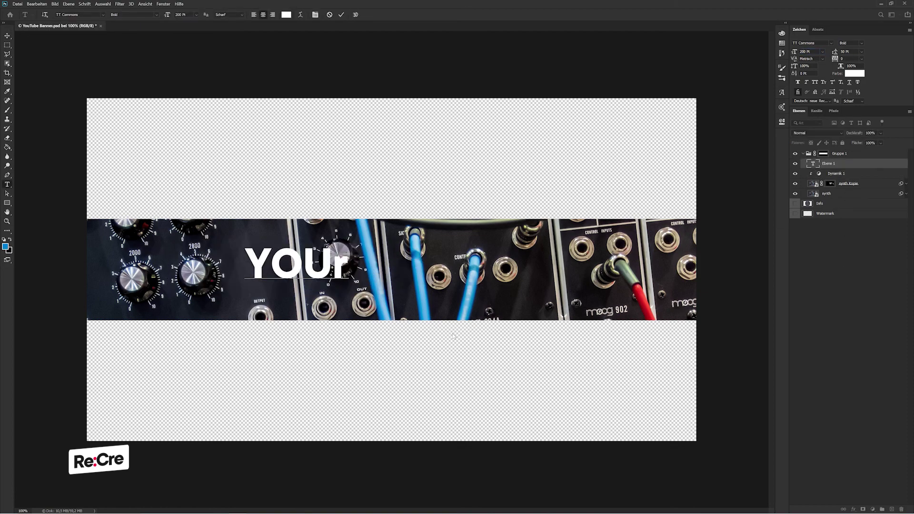
{"action": "key", "text": "BackSpace"}
{"action": "type", "text": "R NA"}
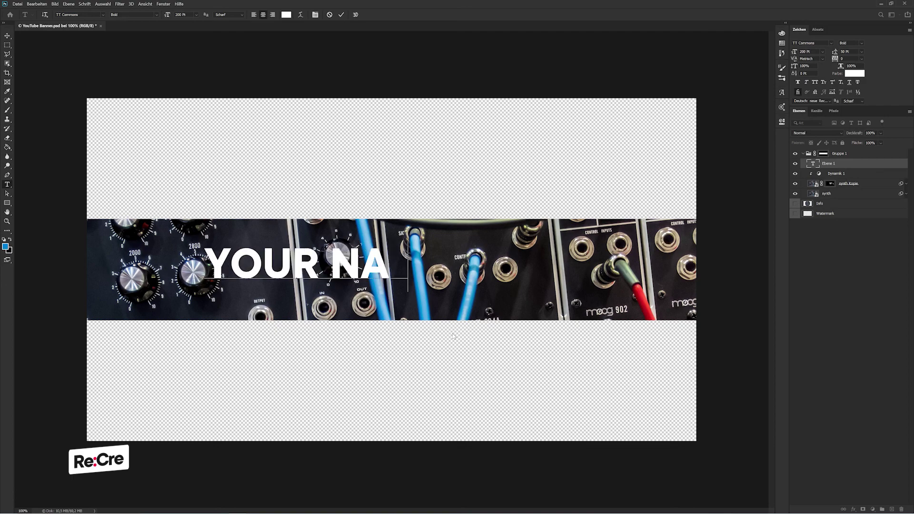
{"action": "type", "text": "ME"}
{"action": "left_click", "coordinate": [7, 46]}
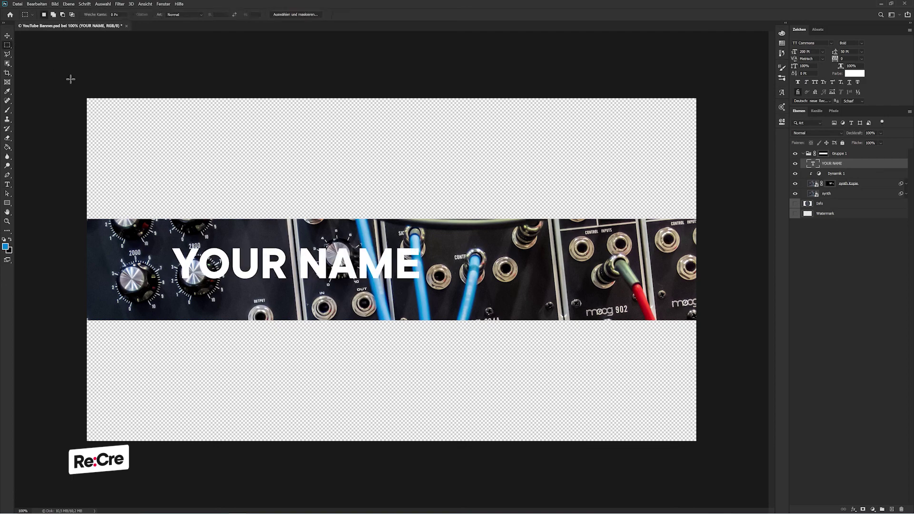
{"action": "left_click", "coordinate": [8, 36]}
{"action": "left_click_drag", "start_coordinate": [162, 175], "coordinate": [236, 210]}
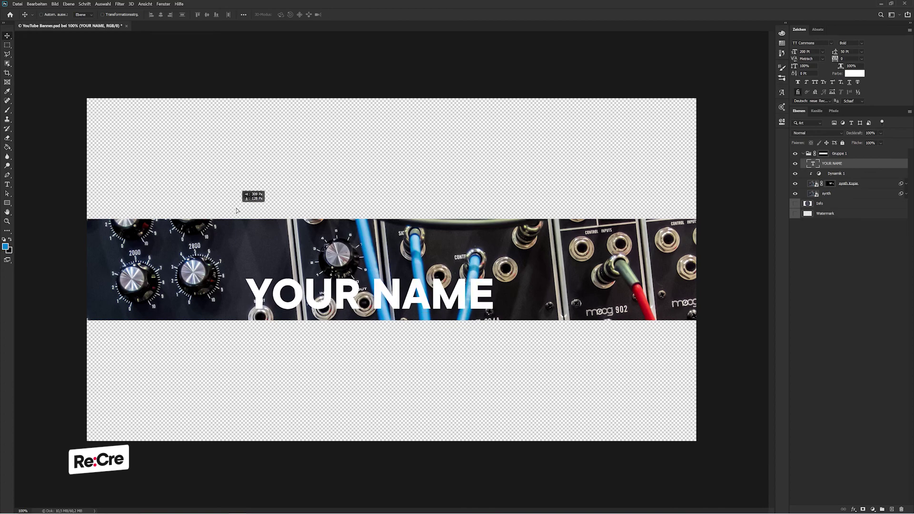
Step: Toggle the full synth photo to check overlap and disable the synth Kopie mask
{"action": "left_click", "coordinate": [846, 188]}
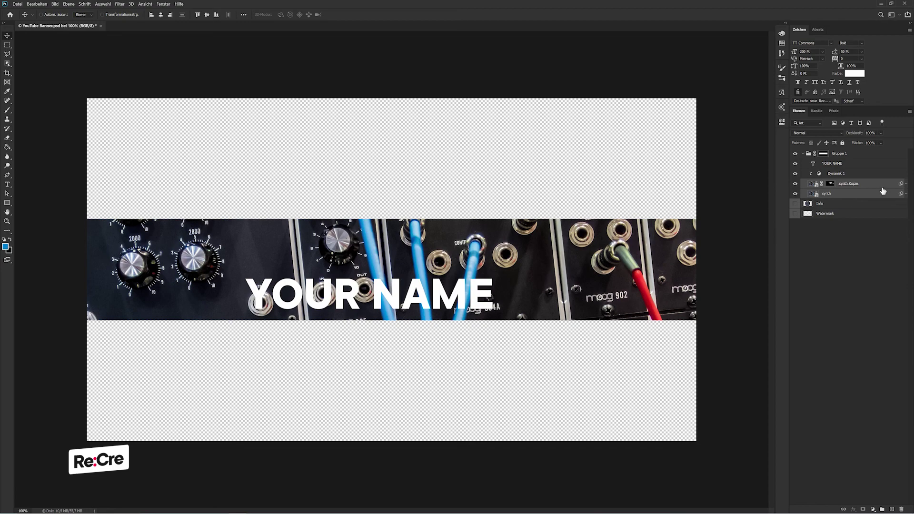
{"action": "left_click", "coordinate": [856, 184]}
{"action": "left_click", "coordinate": [796, 194]}
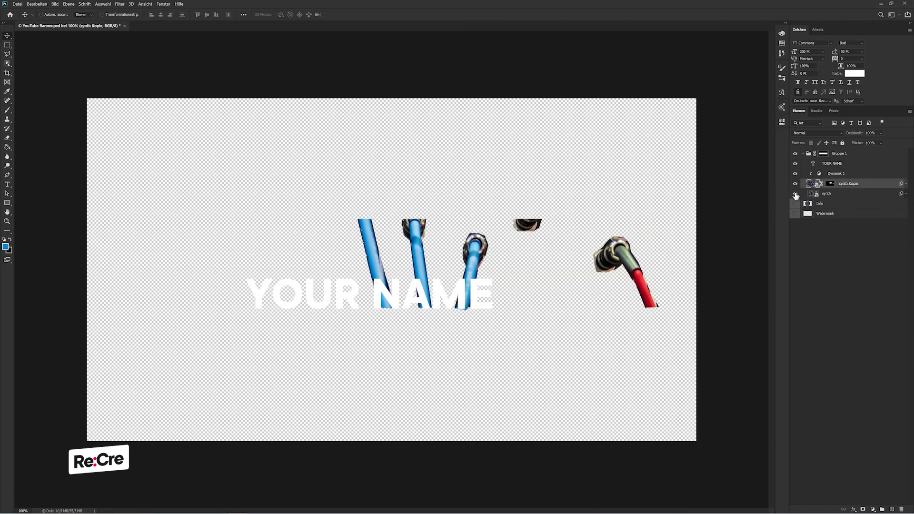
{"action": "left_click", "coordinate": [795, 194]}
{"action": "right_click", "coordinate": [832, 185]}
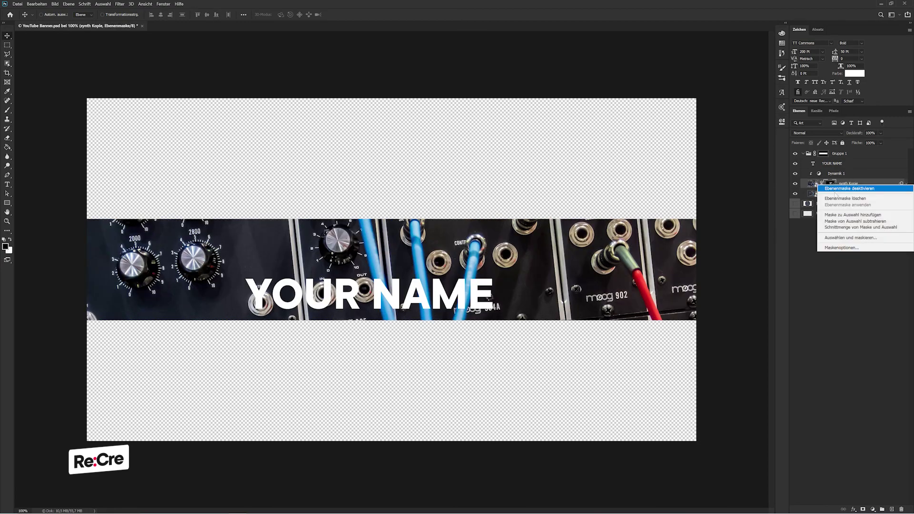
{"action": "left_click", "coordinate": [843, 189]}
Step: Nudge the YOUR NAME title right and up with Shift+arrow keys
{"action": "left_click", "coordinate": [841, 170]}
{"action": "key", "text": "shift+Right"}
{"action": "key", "text": "shift+Up"}
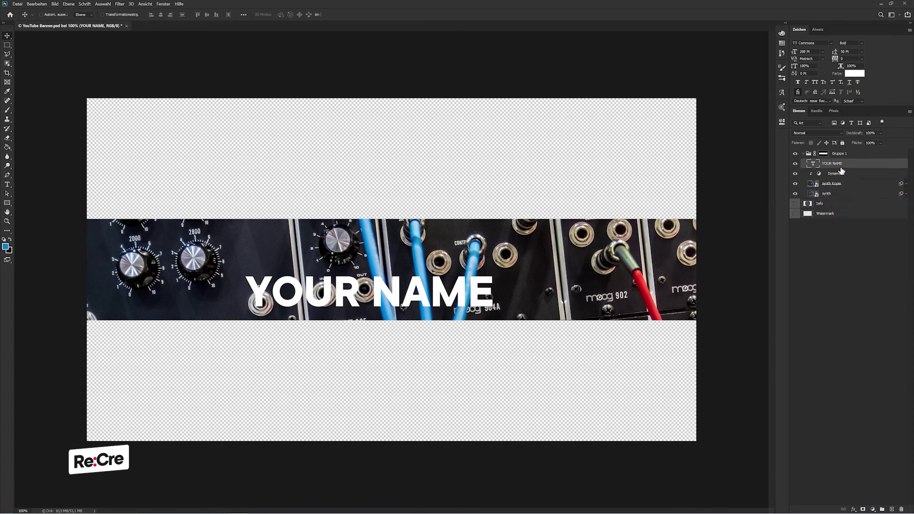
{"action": "key", "text": "shift+Right"}
{"action": "key", "text": "shift+Right"}
{"action": "key", "text": "shift+Up"}
{"action": "key", "text": "shift+Right"}
{"action": "key", "text": "shift+Right"}
{"action": "key", "text": "shift+Up"}
{"action": "key", "text": "shift+Right"}
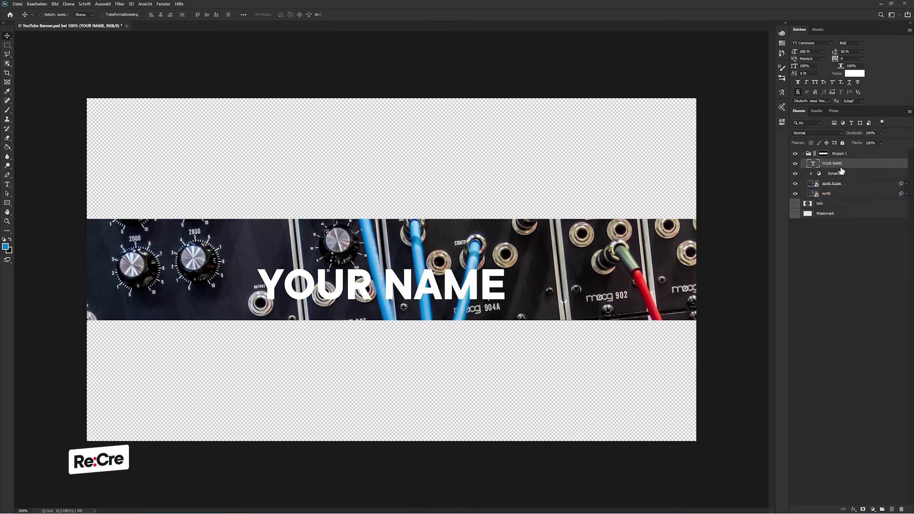
{"action": "key", "text": "shift+Up"}
{"action": "key", "text": "shift+Right"}
{"action": "key", "text": "shift+Up"}
{"action": "key", "text": "shift+Right"}
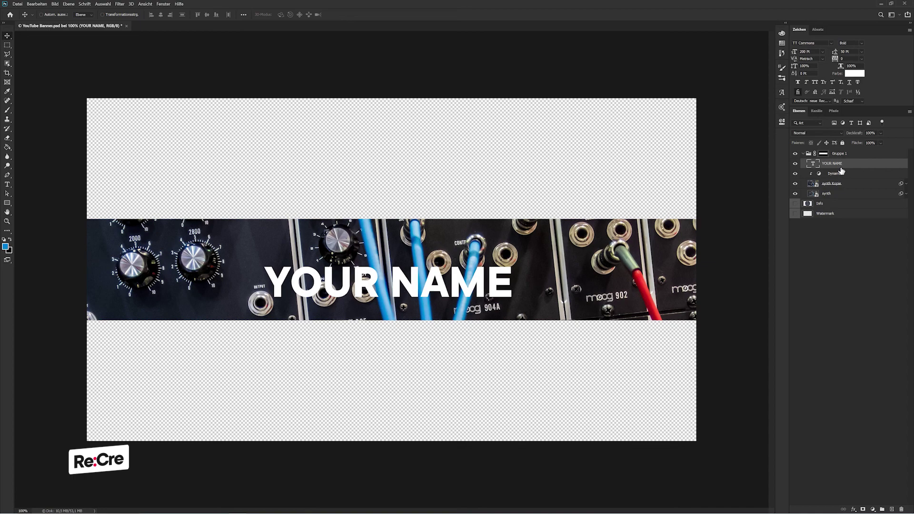
Step: Align YOUR NAME to the canvas horizontal centre
{"action": "left_click", "coordinate": [243, 15]}
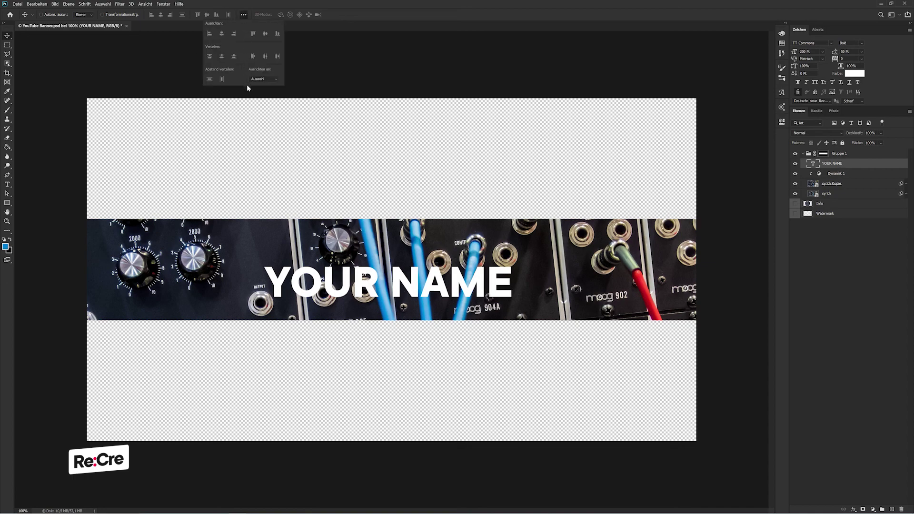
{"action": "left_click", "coordinate": [260, 79]}
{"action": "left_click", "coordinate": [222, 34]}
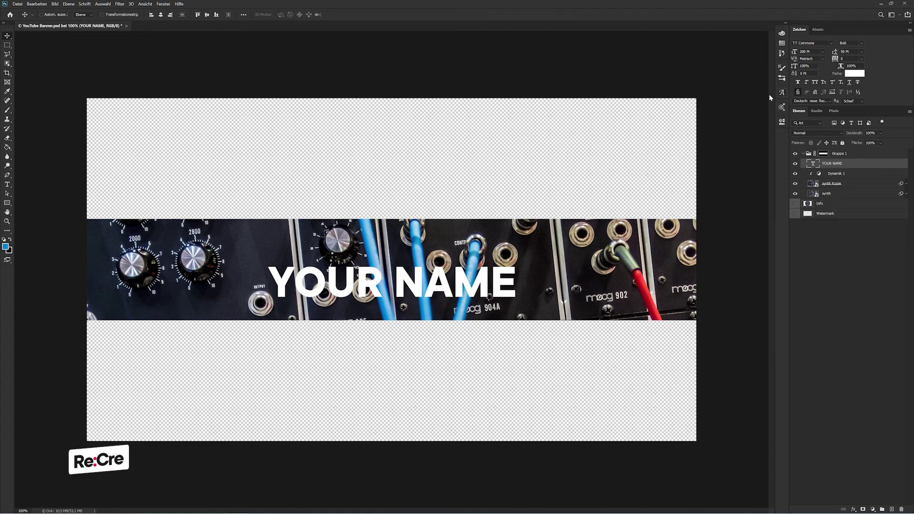
Step: Set the YOUR NAME title to the Heebo font with Faux Bold
{"action": "left_click", "coordinate": [833, 43]}
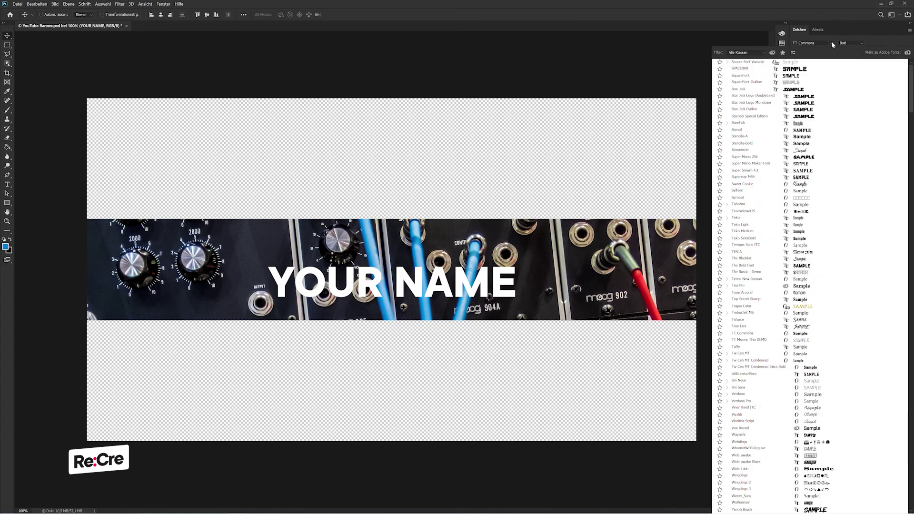
{"action": "key", "text": "Escape"}
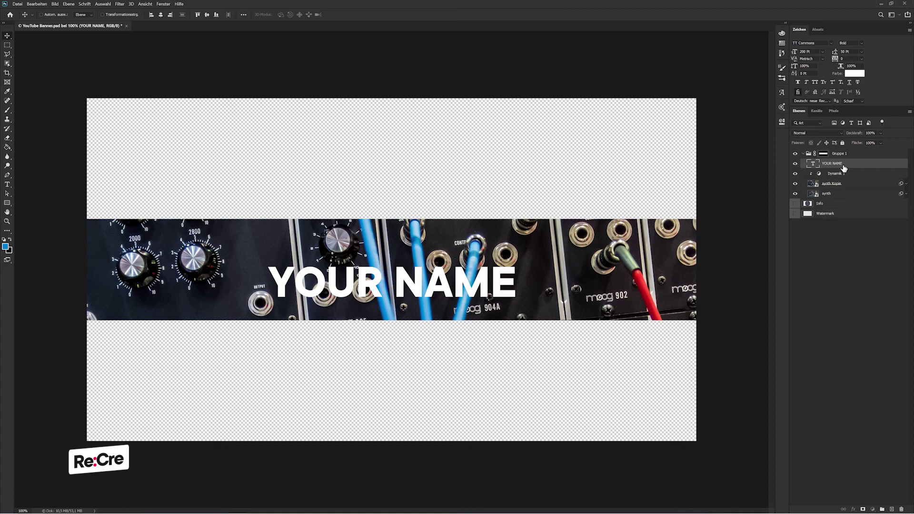
{"action": "type", "text": "He"}
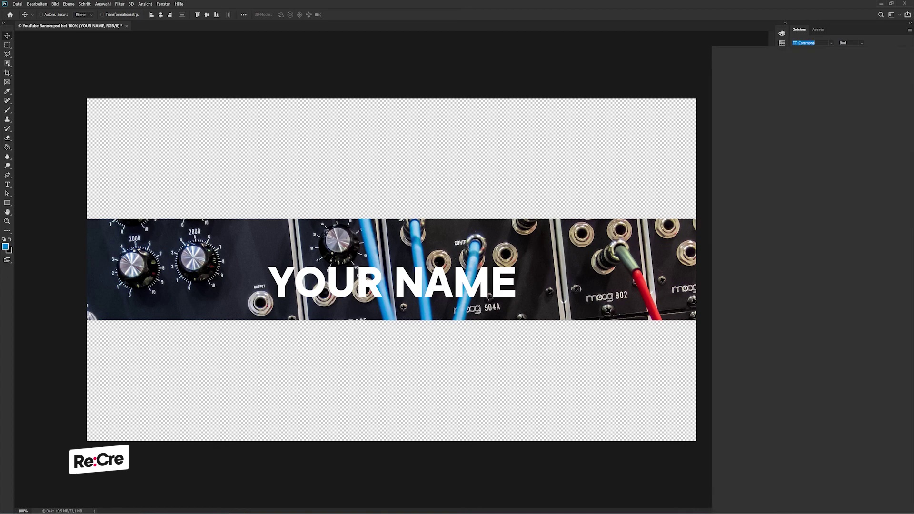
{"action": "type", "text": "e"}
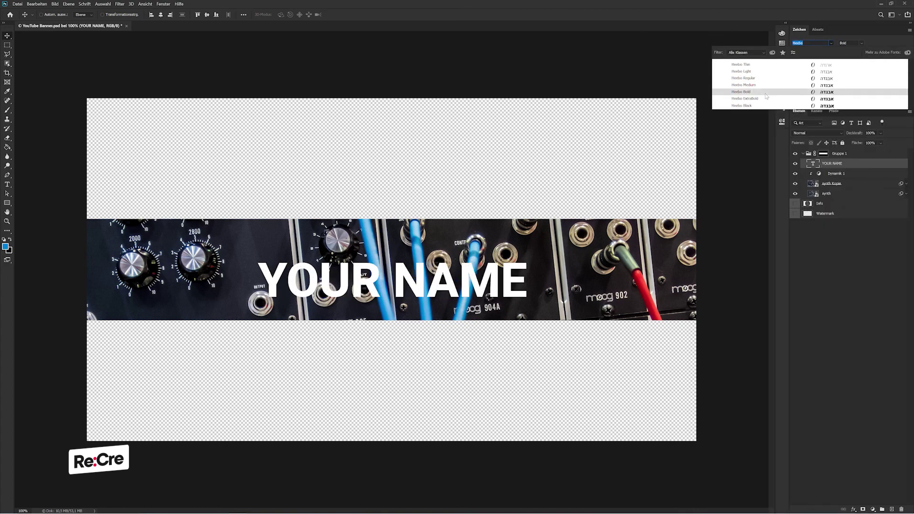
{"action": "left_click", "coordinate": [766, 96]}
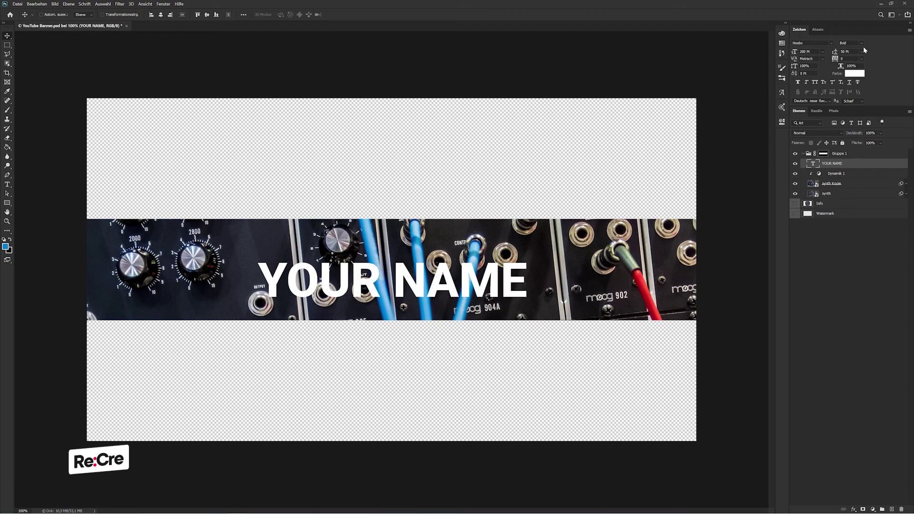
{"action": "left_click", "coordinate": [798, 82]}
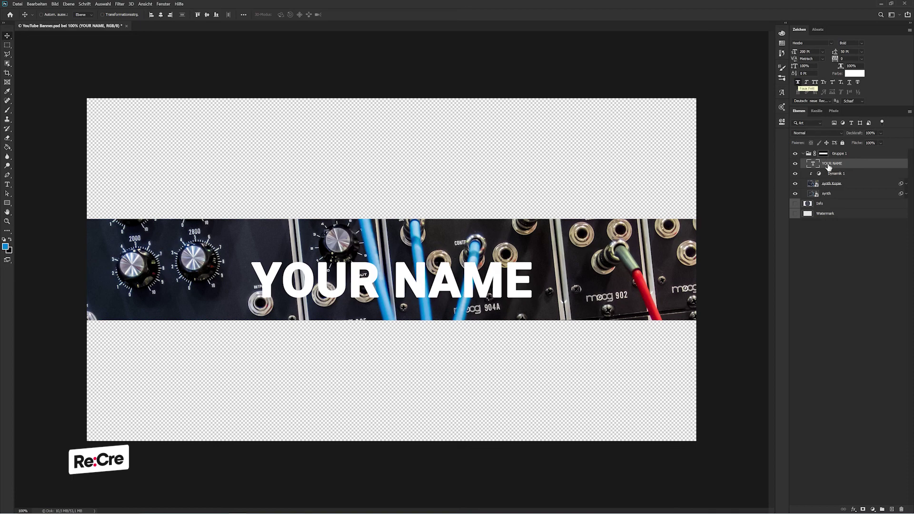
Step: Move synth Kopie above YOUR NAME and give it a black-filled layer mask
{"action": "left_click", "coordinate": [841, 184]}
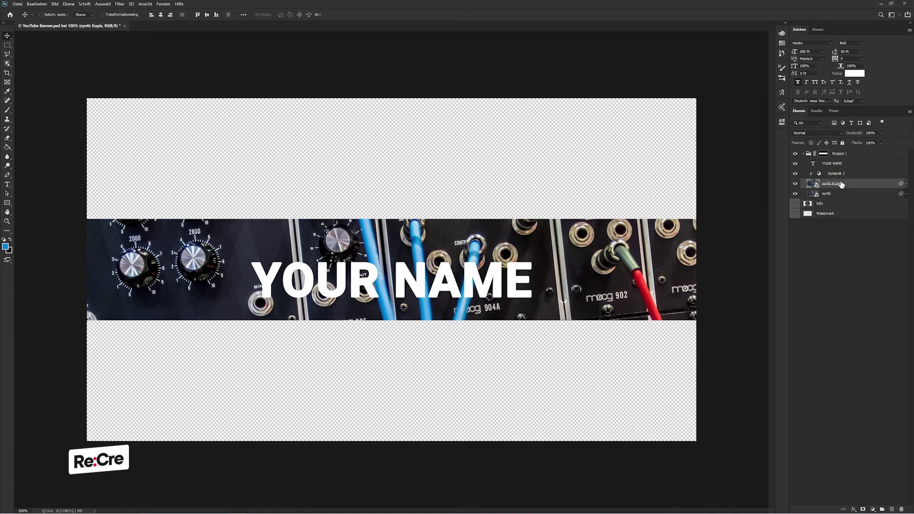
{"action": "left_click_drag", "start_coordinate": [842, 183], "coordinate": [840, 159]}
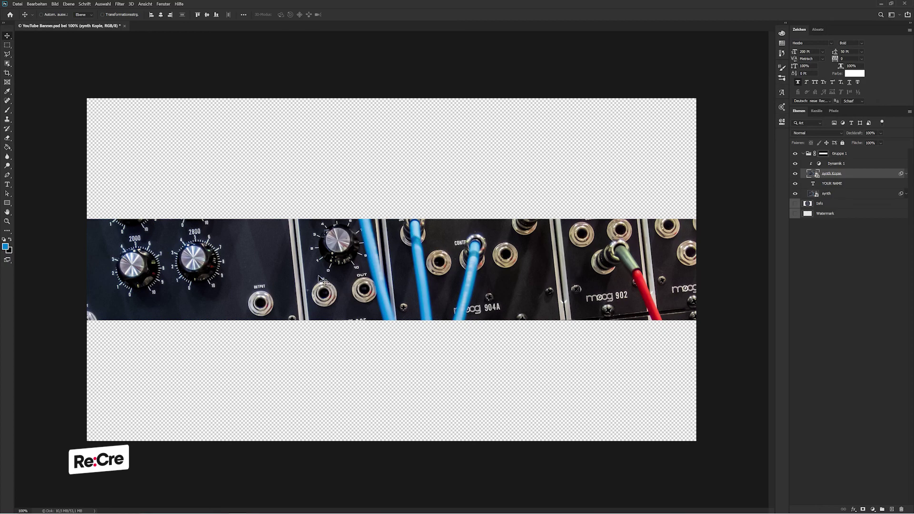
{"action": "left_click", "coordinate": [862, 510]}
{"action": "key", "text": "g"}
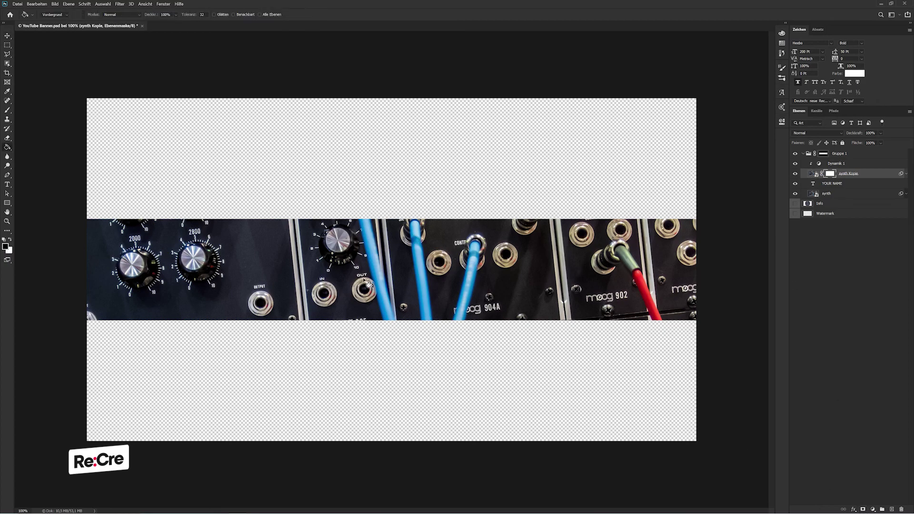
{"action": "left_click", "coordinate": [366, 281]}
{"action": "key", "text": "ctrl+plus"}
{"action": "key", "text": "ctrl+plus"}
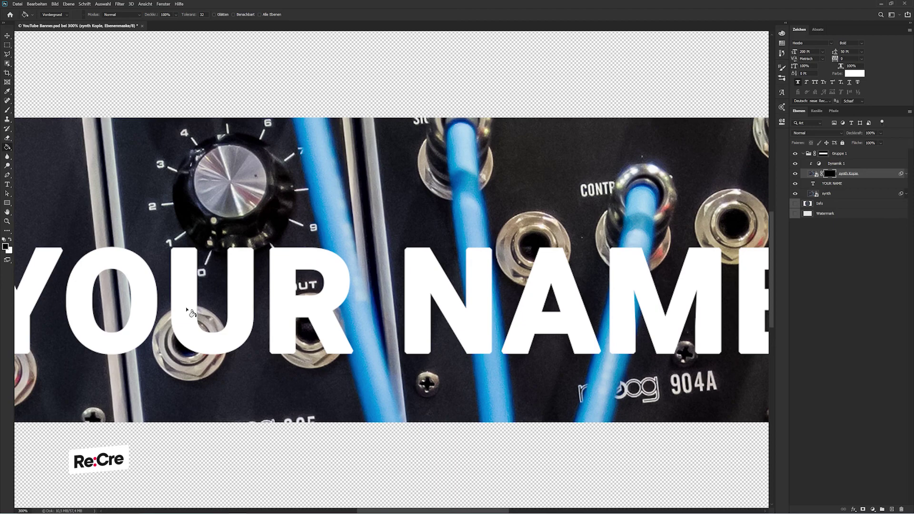
Step: Outline the blue cable crossing the R with Polygonal Lasso and fill the mask selection white
{"action": "key", "text": "l"}
{"action": "left_click", "coordinate": [297, 181]}
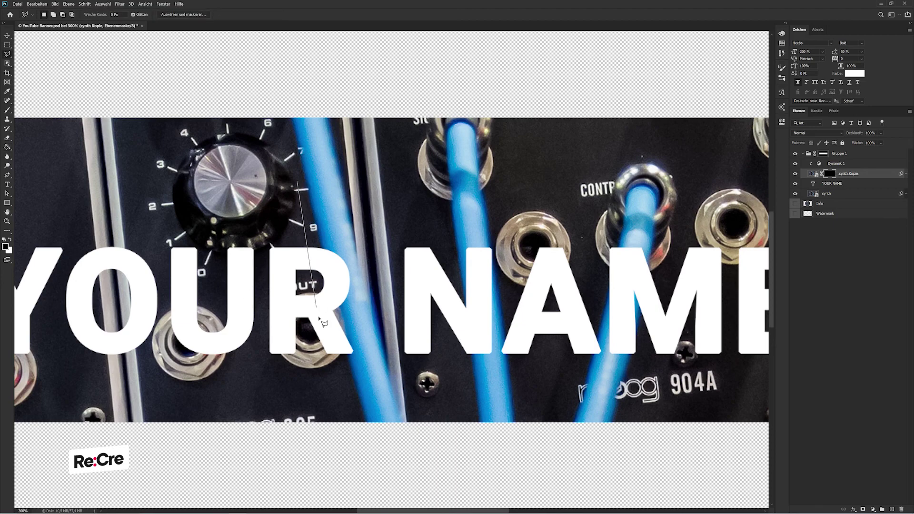
{"action": "left_click", "coordinate": [336, 392]}
{"action": "left_click", "coordinate": [404, 376]}
{"action": "left_click", "coordinate": [357, 173]}
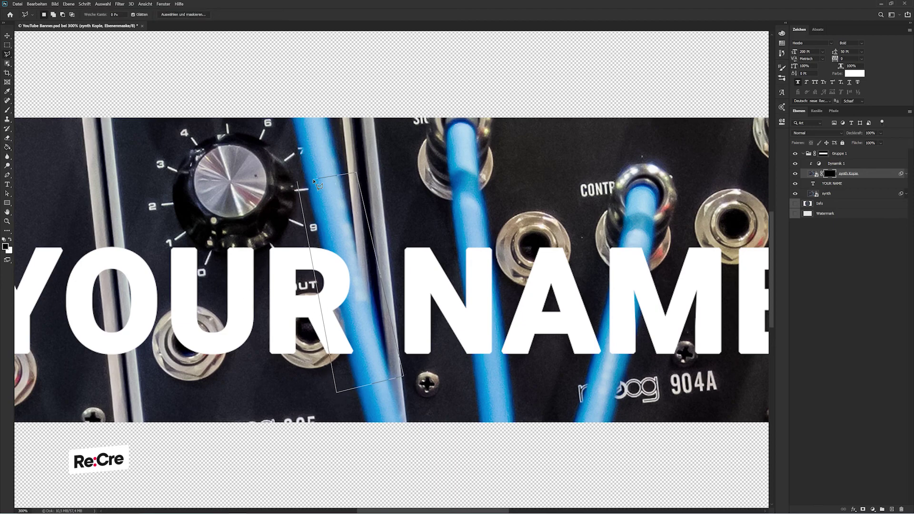
{"action": "left_click", "coordinate": [297, 181]}
{"action": "key", "text": "g"}
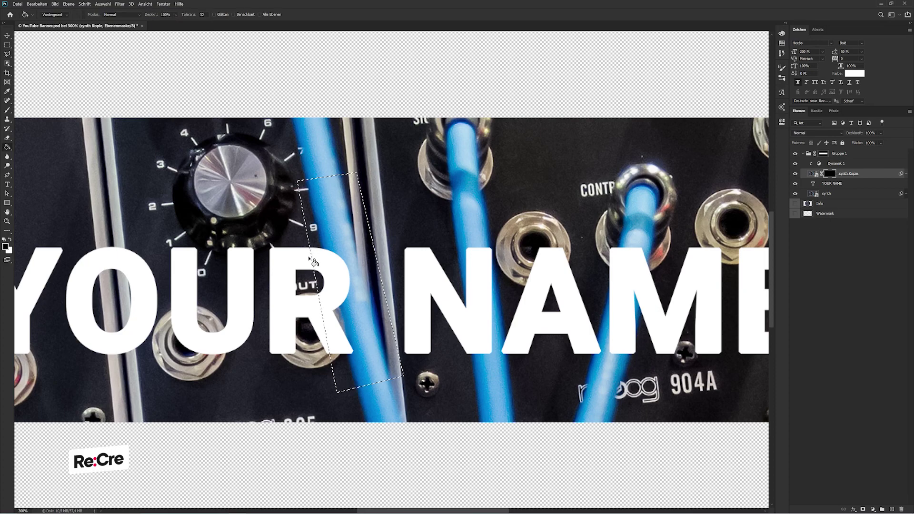
{"action": "key", "text": "x"}
{"action": "left_click", "coordinate": [329, 261]}
Step: Deselect, then restore the R's edges and diagonal leg with a small black soft brush
{"action": "key", "text": "b"}
{"action": "key", "text": "ctrl+d"}
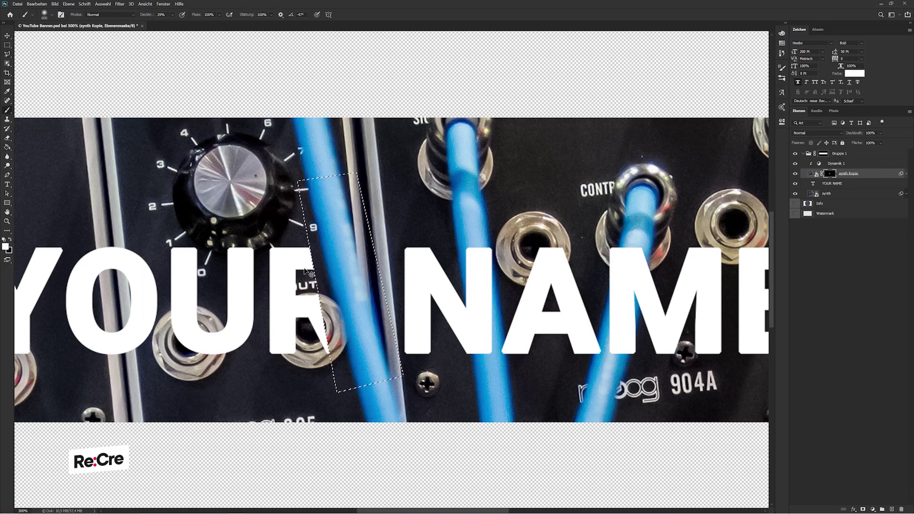
{"action": "key", "text": "bracketleft"}
{"action": "key", "text": "bracketleft"}
{"action": "key", "text": "bracketleft"}
{"action": "key", "text": "x"}
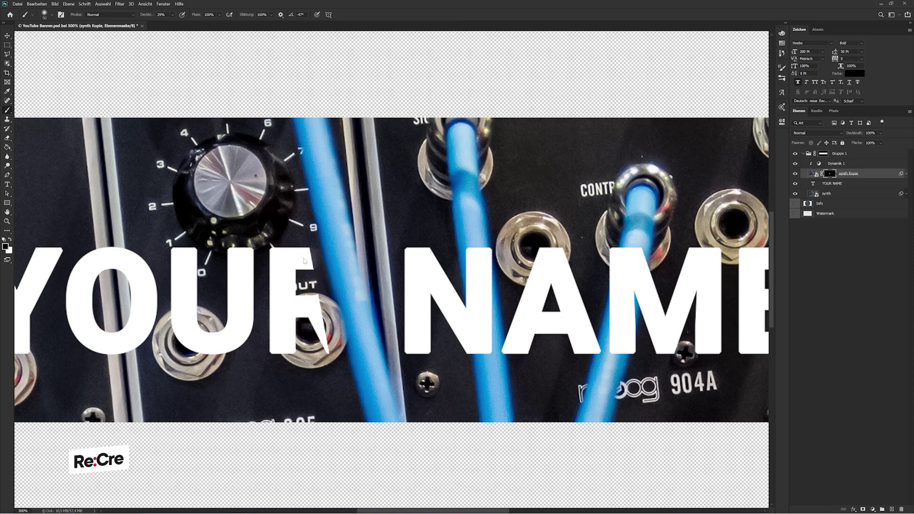
{"action": "right_click", "coordinate": [310, 258]}
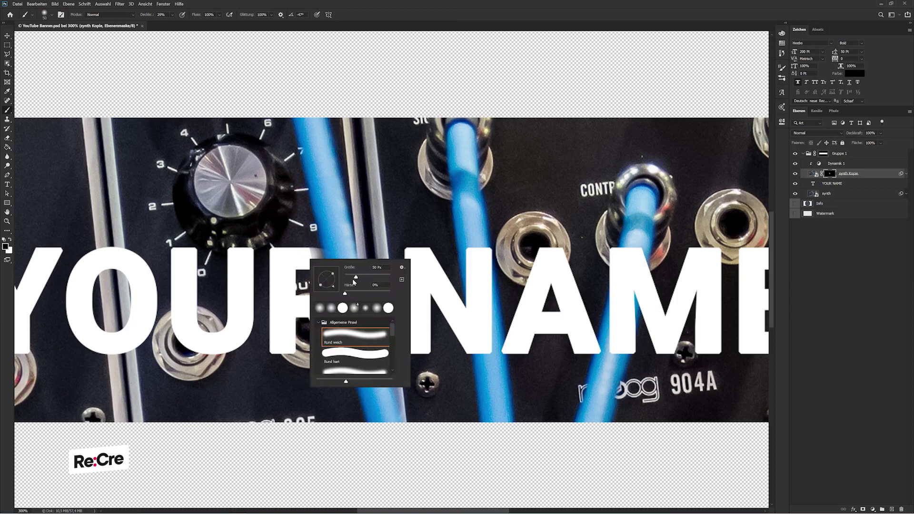
{"action": "key", "text": "Return"}
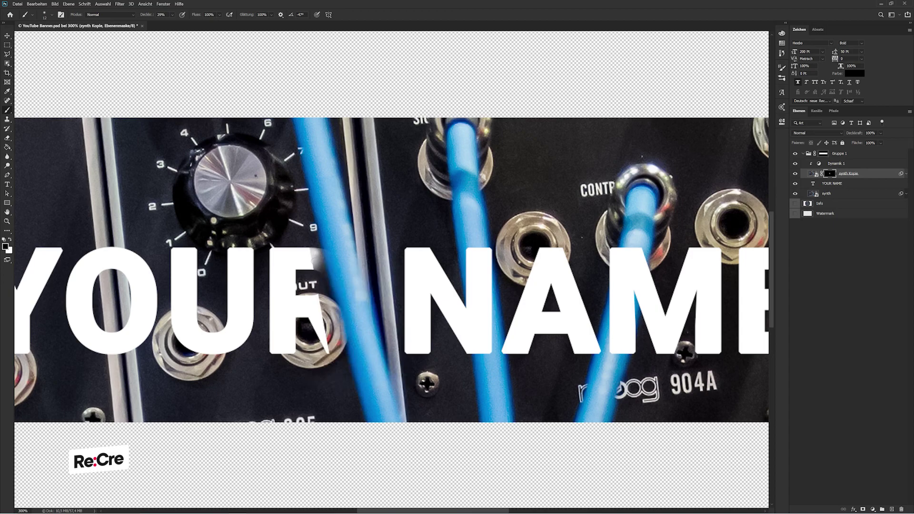
{"action": "mouse_move", "coordinate": [310, 265]}
{"action": "left_mouse_down"}
{"action": "mouse_move", "coordinate": [324, 282]}
{"action": "mouse_move", "coordinate": [314, 269]}
{"action": "left_mouse_up"}
{"action": "left_click_drag", "start_coordinate": [313, 300], "coordinate": [330, 357]}
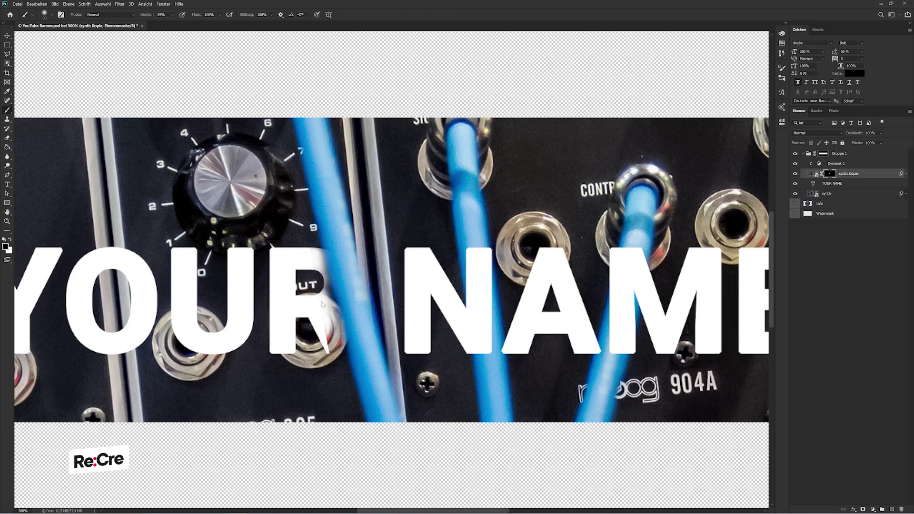
{"action": "left_click_drag", "start_coordinate": [324, 300], "coordinate": [318, 275]}
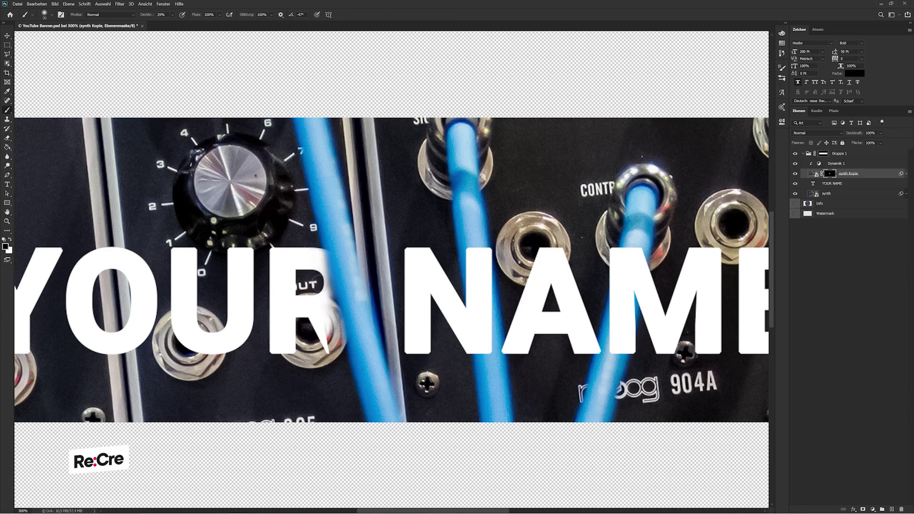
{"action": "left_click_drag", "start_coordinate": [327, 310], "coordinate": [329, 320]}
Step: Paint the mask white at full opacity so the synth photo covers the R and N
{"action": "key", "text": "g"}
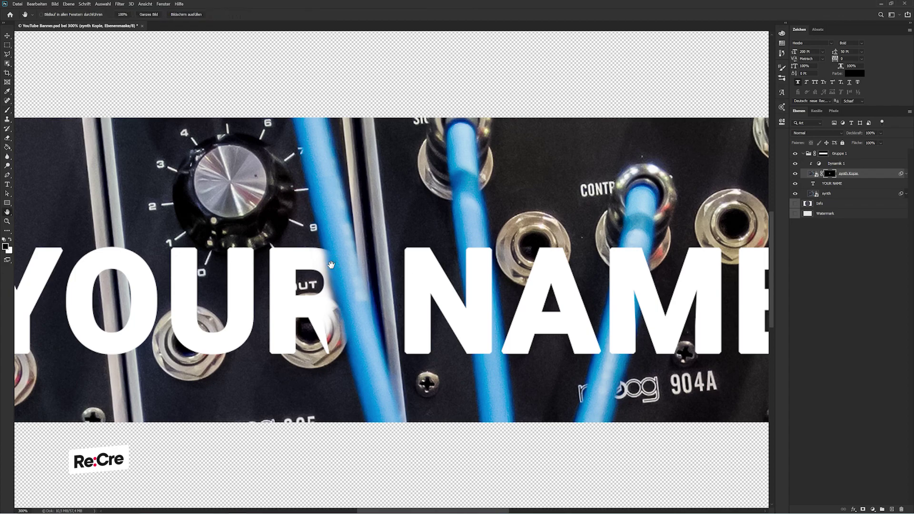
{"action": "key", "text": "x"}
{"action": "key", "text": "x"}
{"action": "key", "text": "x"}
{"action": "key", "text": "x"}
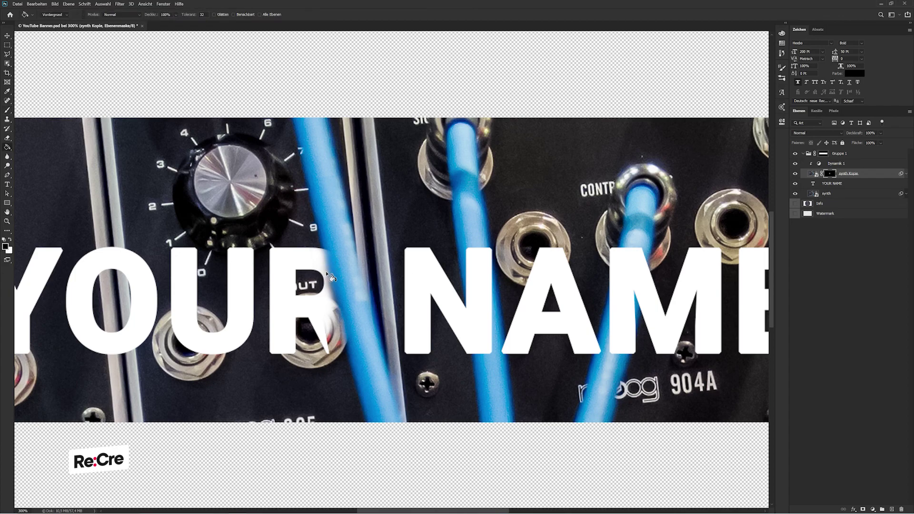
{"action": "left_click", "coordinate": [330, 277]}
{"action": "left_click", "coordinate": [334, 279]}
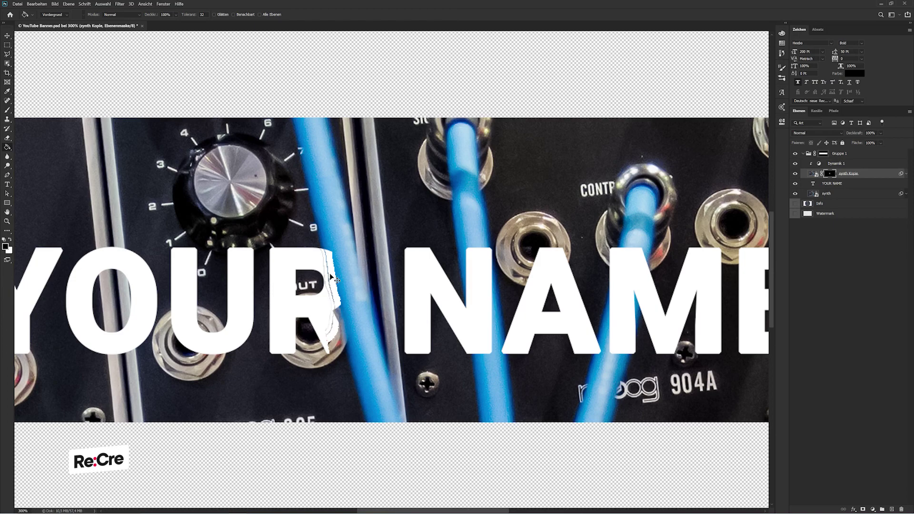
{"action": "key", "text": "b"}
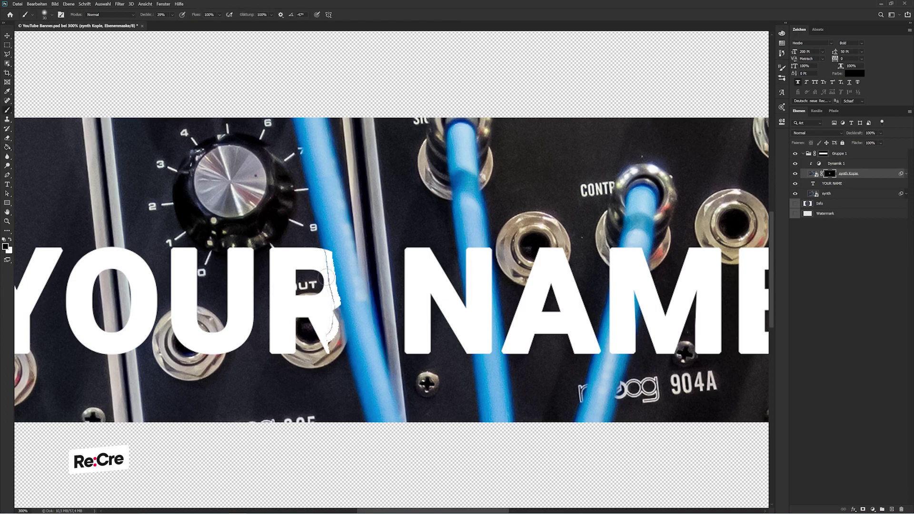
{"action": "key", "text": "x"}
{"action": "key", "text": "x"}
{"action": "key", "text": "bracketright"}
{"action": "key", "text": "bracketright"}
{"action": "key", "text": "bracketright"}
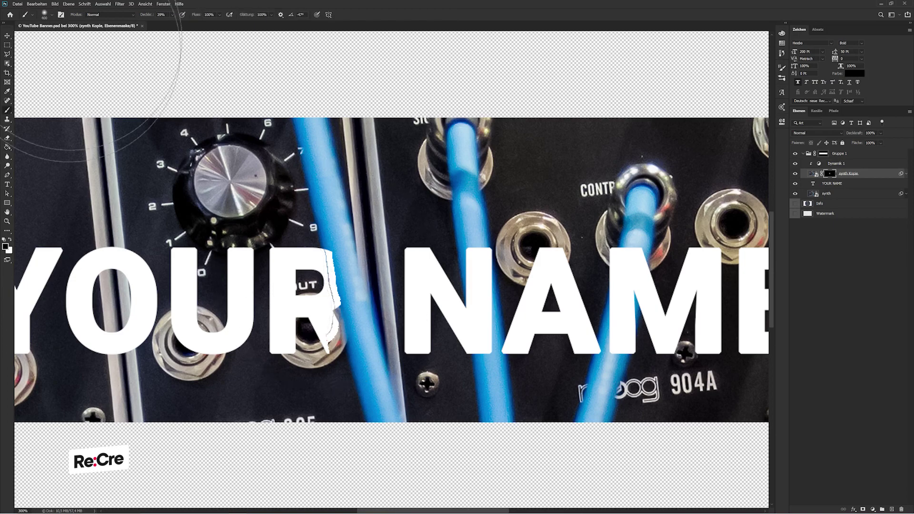
{"action": "key", "text": "0"}
{"action": "left_click", "coordinate": [373, 249]}
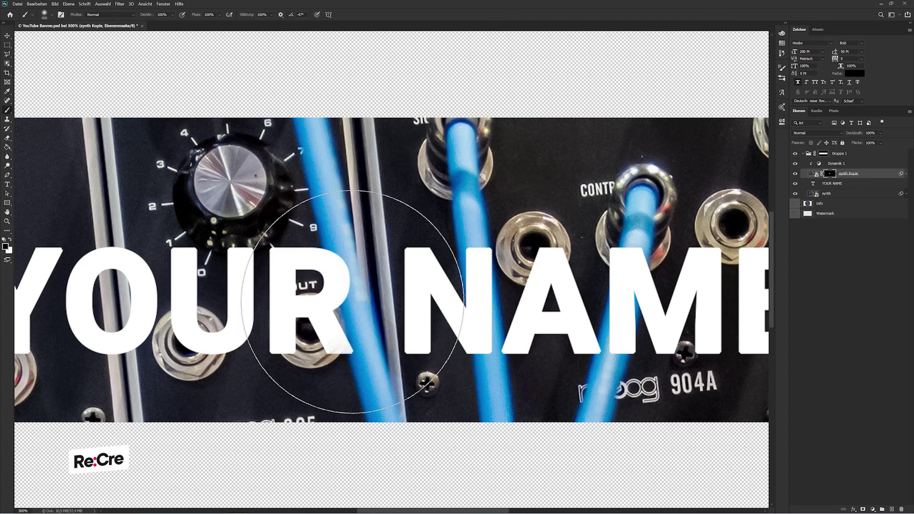
{"action": "key", "text": "x"}
{"action": "mouse_move", "coordinate": [438, 286]}
{"action": "left_mouse_down"}
{"action": "mouse_move", "coordinate": [338, 278]}
{"action": "mouse_move", "coordinate": [306, 265]}
{"action": "left_mouse_up"}
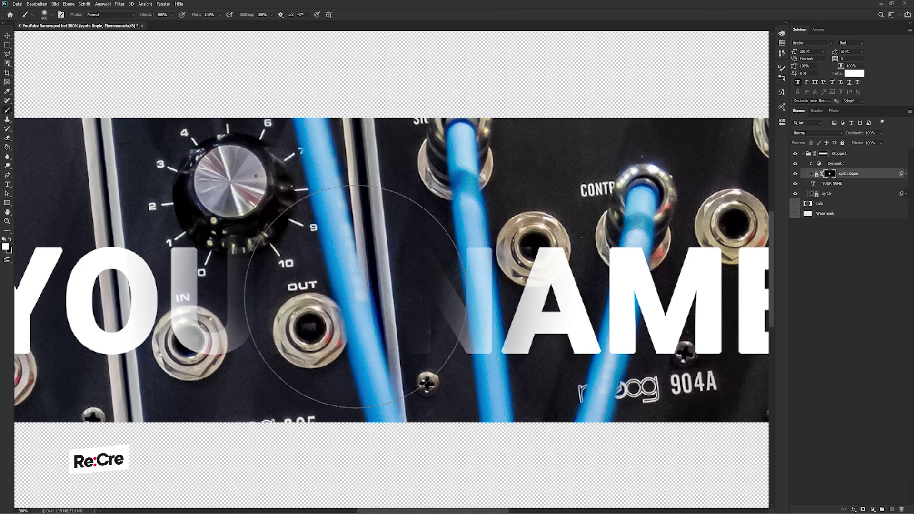
Step: Draw a Polygonal Lasso selection around the blue cable between the R and N
{"action": "key", "text": "l"}
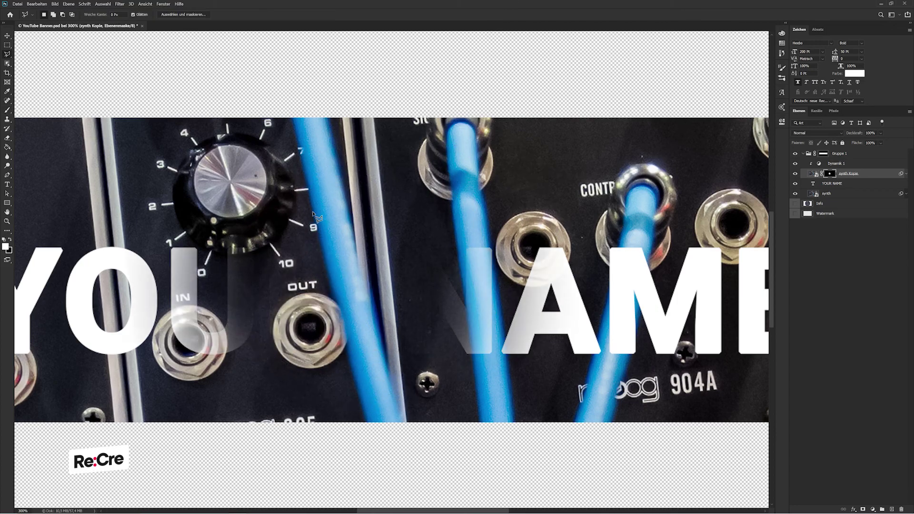
{"action": "left_click", "coordinate": [312, 211]}
{"action": "left_click", "coordinate": [360, 401]}
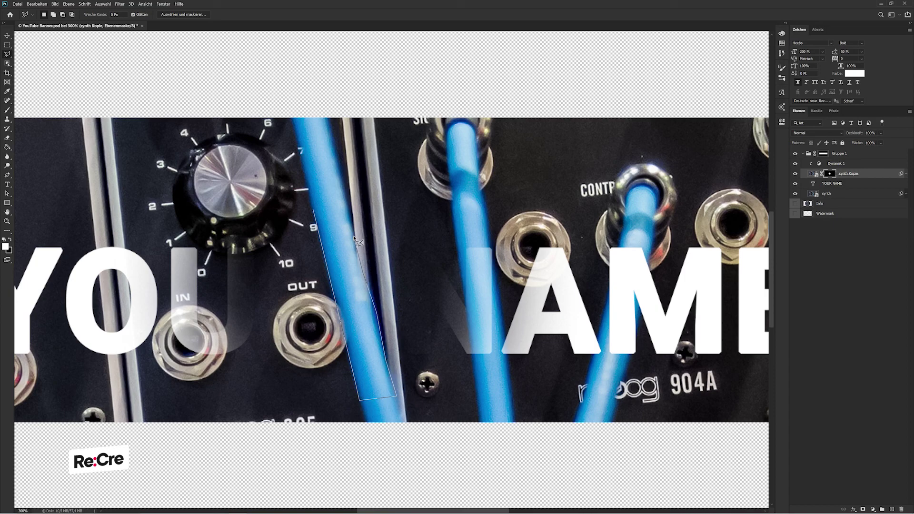
{"action": "left_click", "coordinate": [336, 154]}
{"action": "left_click", "coordinate": [302, 162]}
{"action": "left_click", "coordinate": [313, 209]}
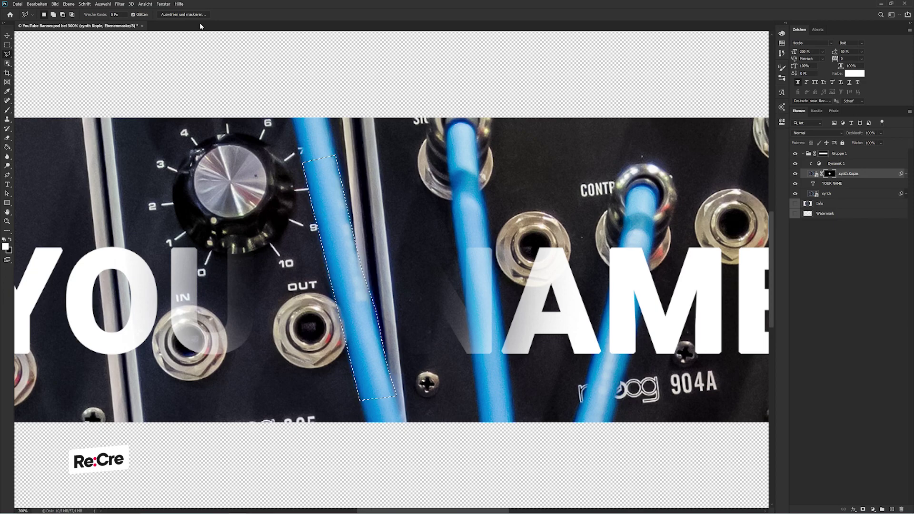
{"action": "left_click", "coordinate": [201, 15]}
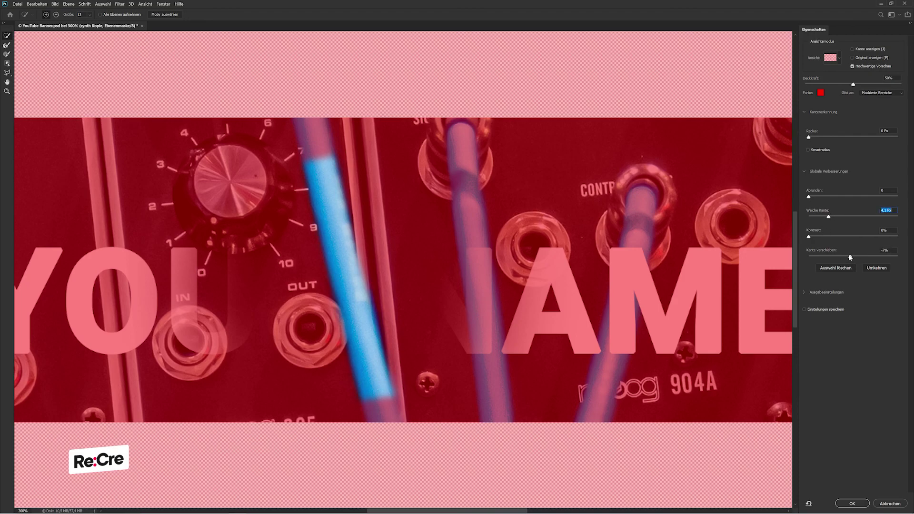
Step: In Select and Mask, feather the cable selection about 4.9 px and shift the edge -23%
{"action": "left_click_drag", "start_coordinate": [850, 257], "coordinate": [837, 255]}
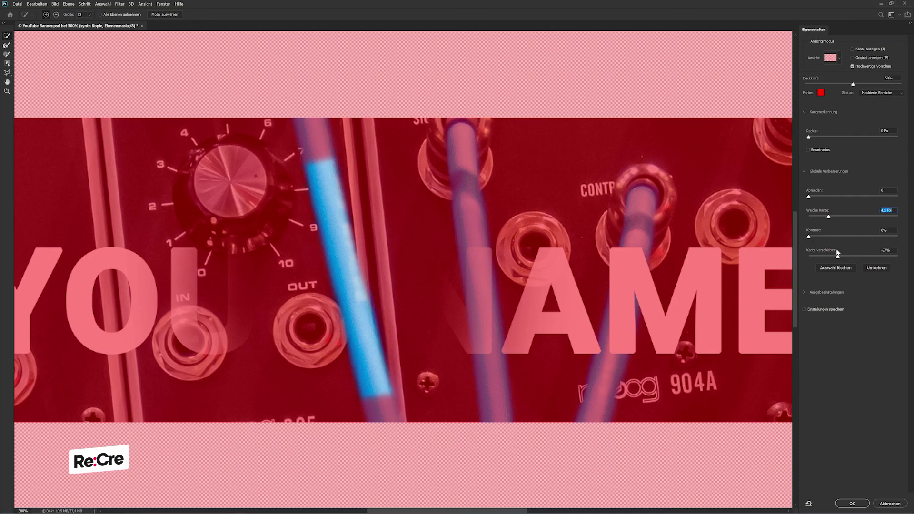
{"action": "left_click_drag", "start_coordinate": [829, 219], "coordinate": [832, 241]}
{"action": "left_click", "coordinate": [843, 255]}
{"action": "left_click", "coordinate": [852, 503]}
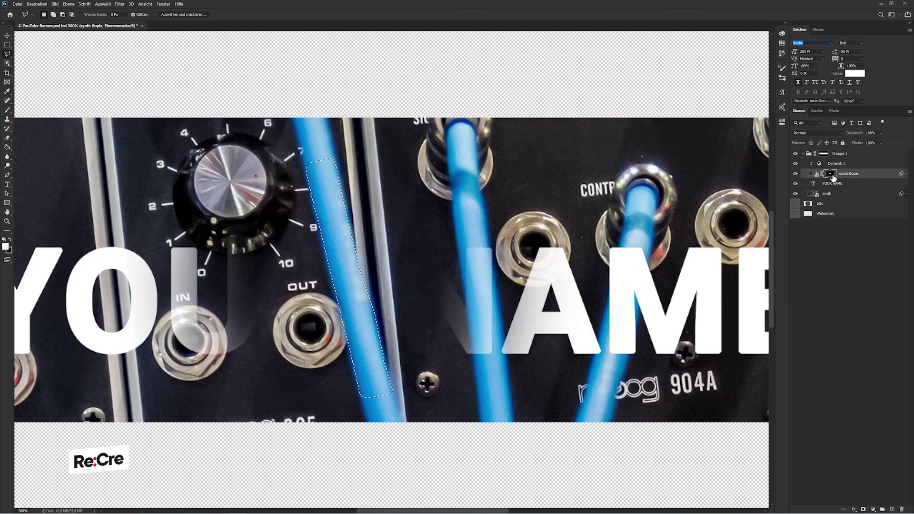
Step: Delete the old synth Kopie mask, add a new mask from the cable selection, and reselect the layer
{"action": "right_click", "coordinate": [831, 174]}
{"action": "left_click", "coordinate": [838, 187]}
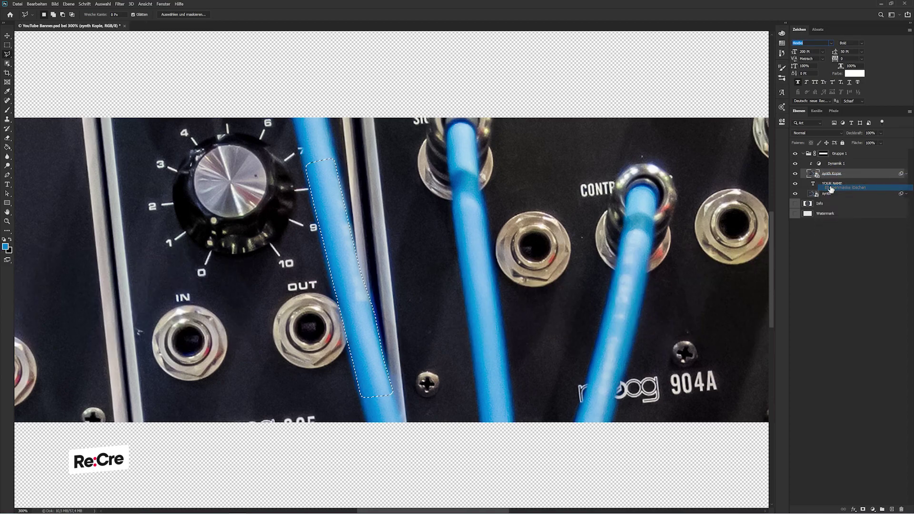
{"action": "left_click", "coordinate": [862, 509]}
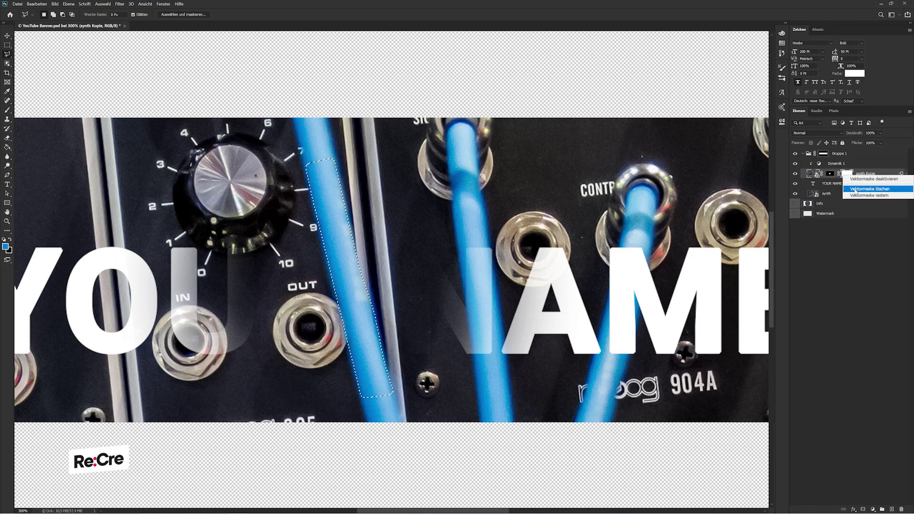
{"action": "right_click", "coordinate": [847, 174]}
{"action": "left_click", "coordinate": [835, 187]}
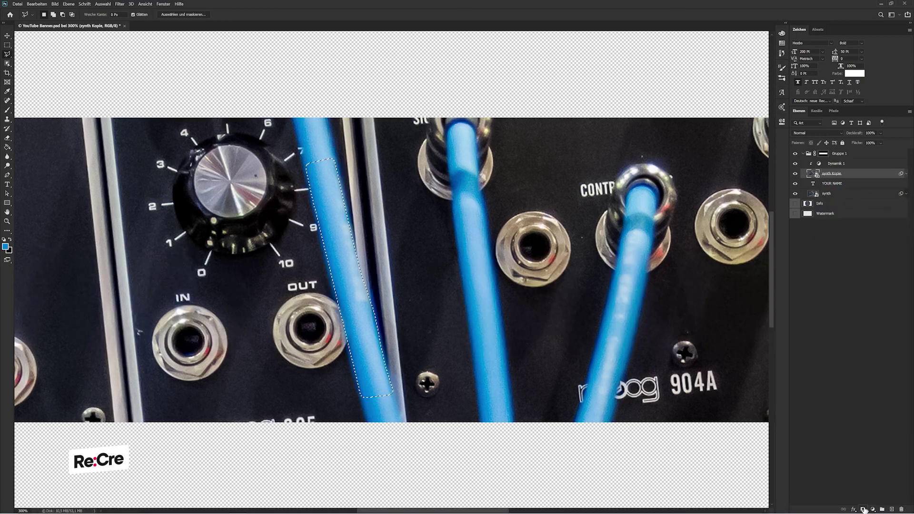
{"action": "left_click", "coordinate": [862, 509]}
{"action": "left_click", "coordinate": [819, 354]}
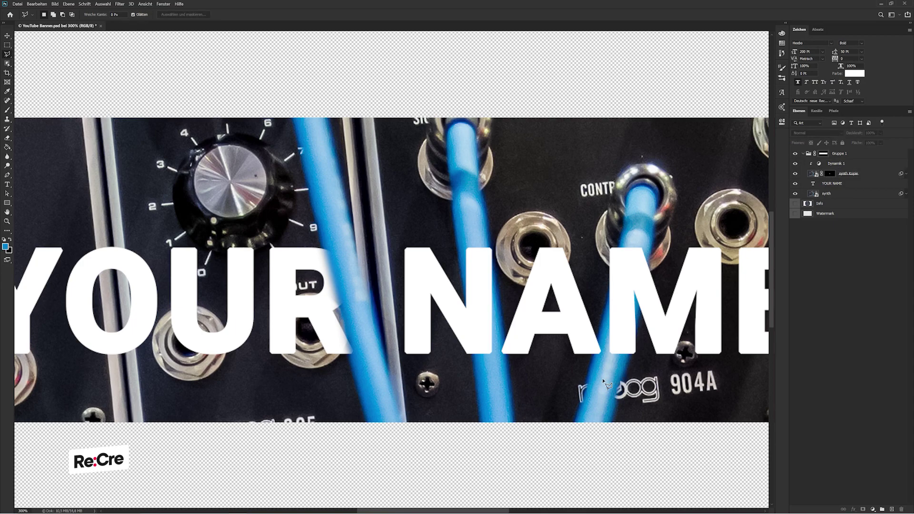
{"action": "left_click", "coordinate": [827, 174]}
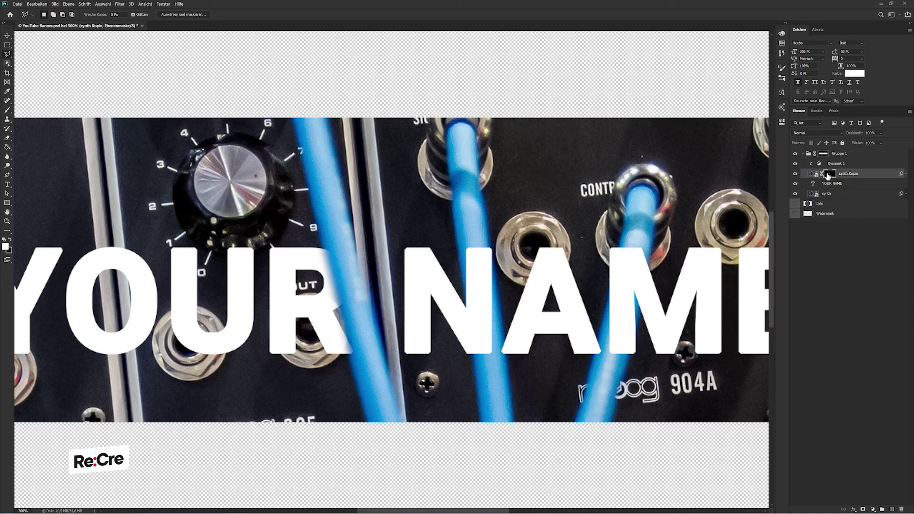
Step: Zoom in and paint the synth Kopie mask with a small black brush along the R's right edge
{"action": "key", "text": "v"}
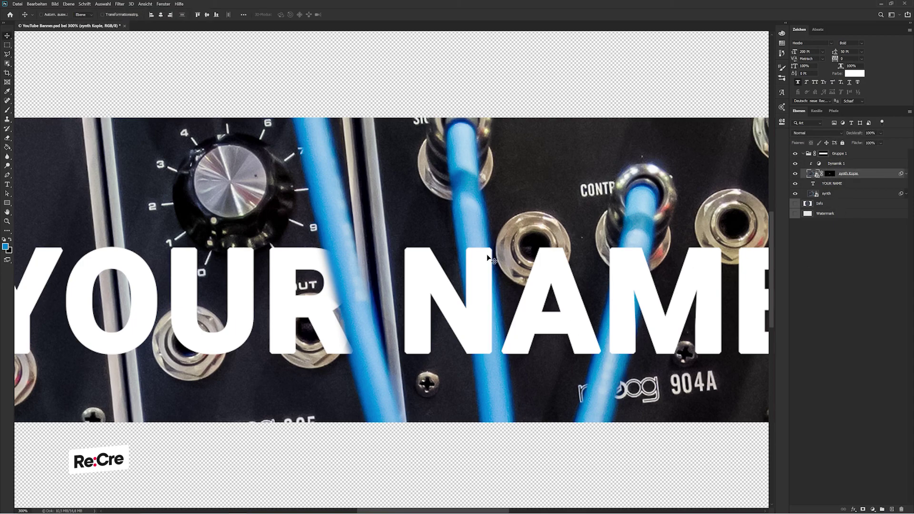
{"action": "key", "text": "ctrl+plus"}
{"action": "key", "text": "ctrl+plus"}
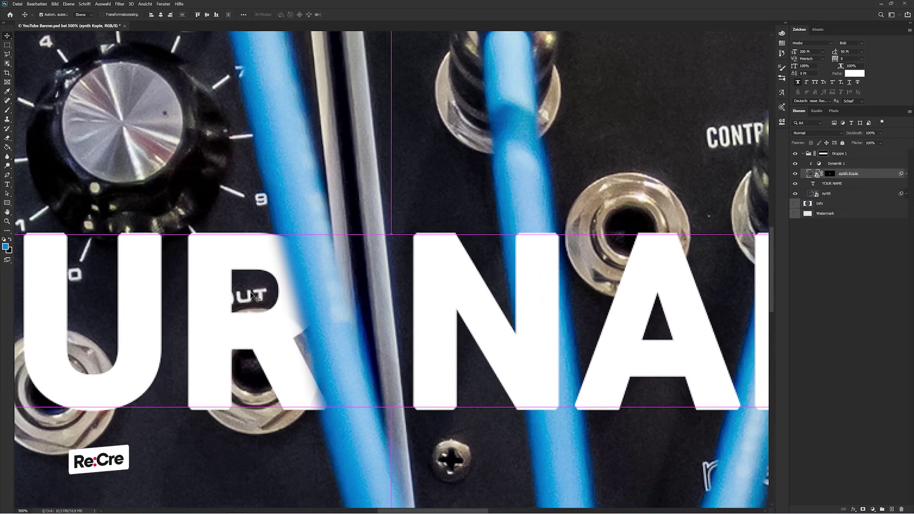
{"action": "left_click_drag", "start_coordinate": [256, 297], "coordinate": [322, 252]}
{"action": "key", "text": "b"}
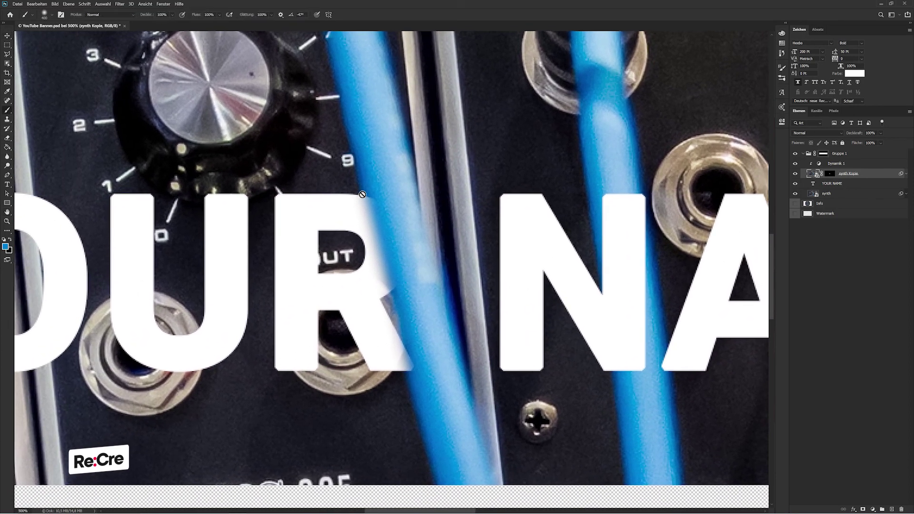
{"action": "left_click", "coordinate": [829, 173]}
{"action": "key", "text": "d"}
{"action": "key", "text": "bracketleft"}
{"action": "key", "text": "bracketleft"}
{"action": "key", "text": "bracketleft"}
{"action": "key", "text": "bracketleft"}
{"action": "key", "text": "bracketleft"}
{"action": "key", "text": "bracketleft"}
{"action": "key", "text": "bracketleft"}
{"action": "key", "text": "bracketleft"}
{"action": "key", "text": "bracketleft"}
{"action": "key", "text": "bracketleft"}
{"action": "left_click_drag", "start_coordinate": [371, 212], "coordinate": [387, 279]}
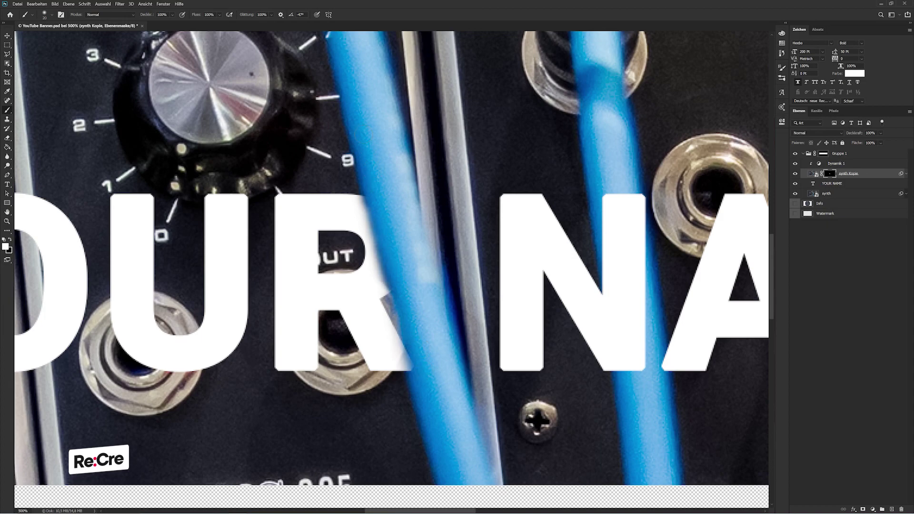
Step: Check the whole banner, then reveal more cable along the R leg's lower edge
{"action": "key", "text": "ctrl+minus"}
{"action": "key", "text": "ctrl+minus"}
{"action": "key", "text": "ctrl+minus"}
{"action": "key", "text": "ctrl+minus"}
{"action": "key", "text": "ctrl+minus"}
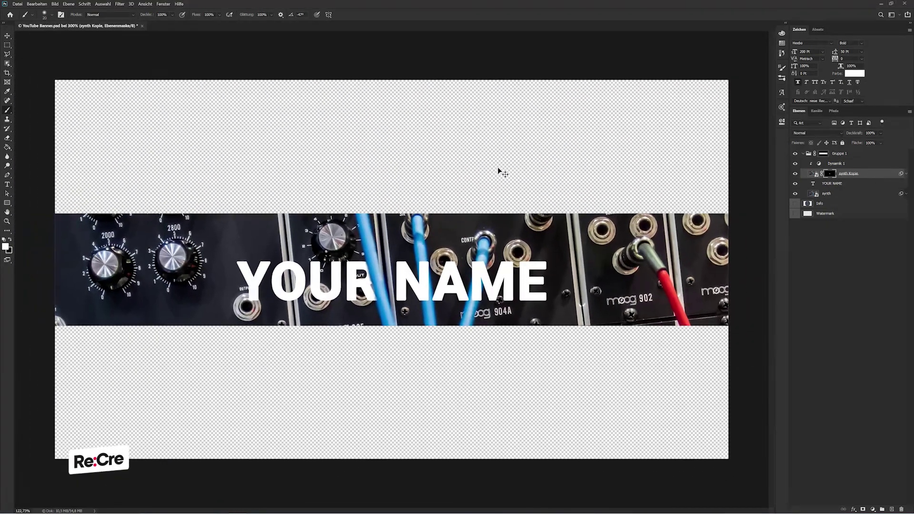
{"action": "key", "text": "ctrl+minus"}
{"action": "key", "text": "ctrl+plus"}
{"action": "key", "text": "ctrl+plus"}
{"action": "key", "text": "ctrl+plus"}
{"action": "key", "text": "ctrl+plus"}
{"action": "key", "text": "ctrl+plus"}
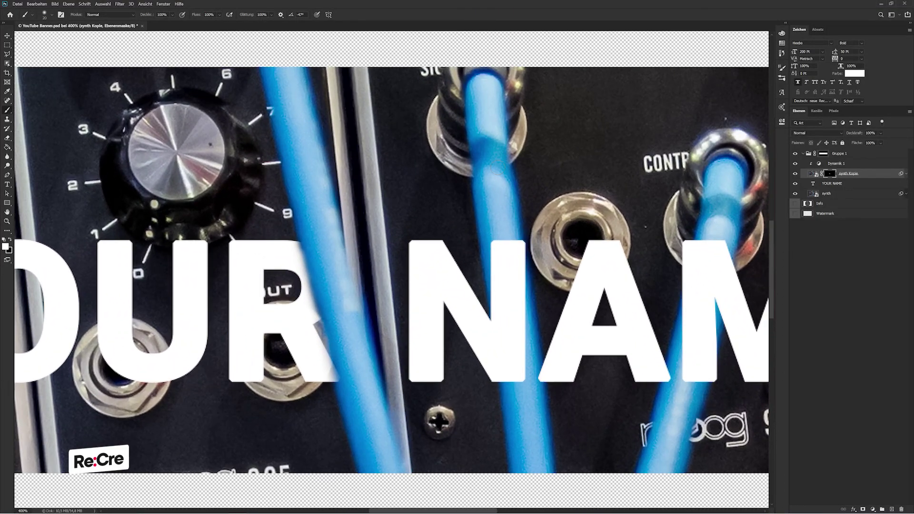
{"action": "left_click", "coordinate": [334, 375]}
{"action": "left_click_drag", "start_coordinate": [315, 302], "coordinate": [316, 313]}
{"action": "left_click_drag", "start_coordinate": [333, 384], "coordinate": [352, 436]}
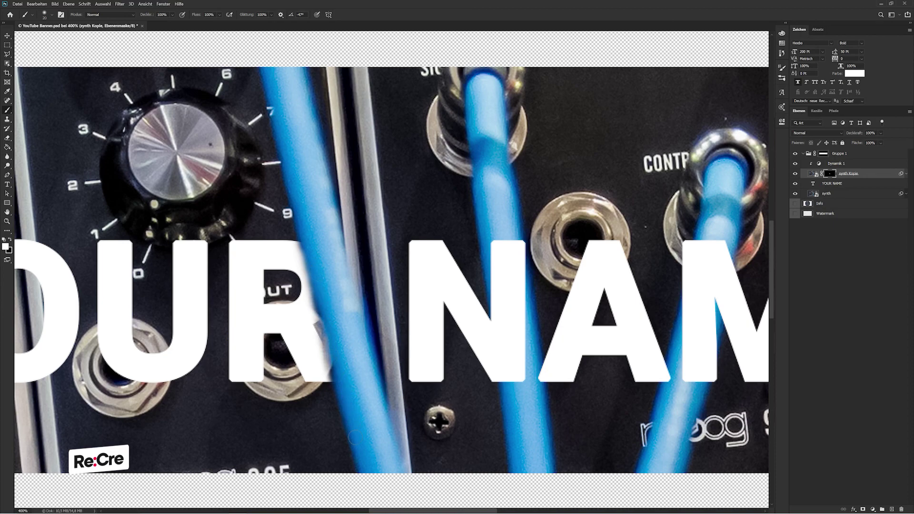
Step: Scroll around to inspect the result and target the synth Kopie layer's pixels instead of its mask
{"action": "scroll", "coordinate": [374, 396], "scroll_direction": "down", "scroll_amount": 2}
{"action": "scroll", "coordinate": [374, 396], "scroll_direction": "down", "scroll_amount": 2}
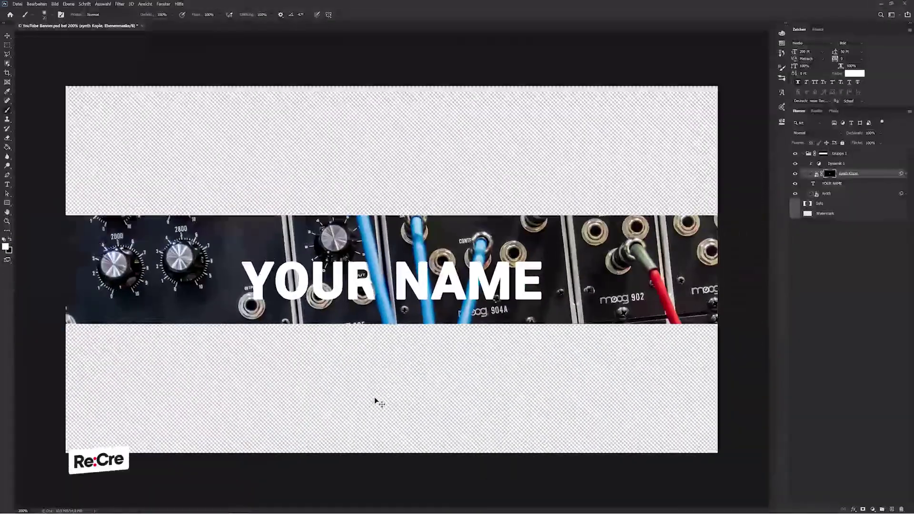
{"action": "scroll", "coordinate": [377, 402], "scroll_direction": "up", "scroll_amount": 1}
{"action": "scroll", "coordinate": [376, 402], "scroll_direction": "down", "scroll_amount": 1}
{"action": "scroll", "coordinate": [377, 403], "scroll_direction": "up", "scroll_amount": 2}
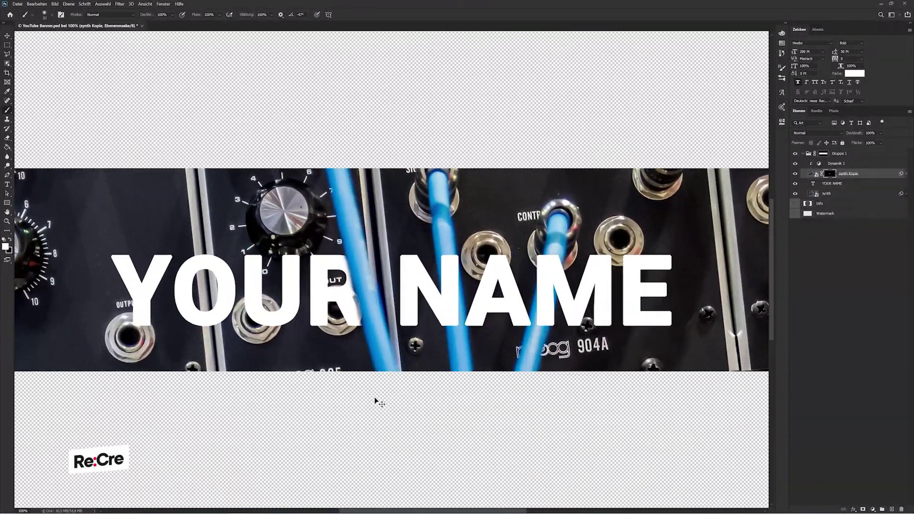
{"action": "scroll", "coordinate": [375, 399], "scroll_direction": "up", "scroll_amount": 1}
{"action": "scroll", "coordinate": [375, 399], "scroll_direction": "up", "scroll_amount": 1}
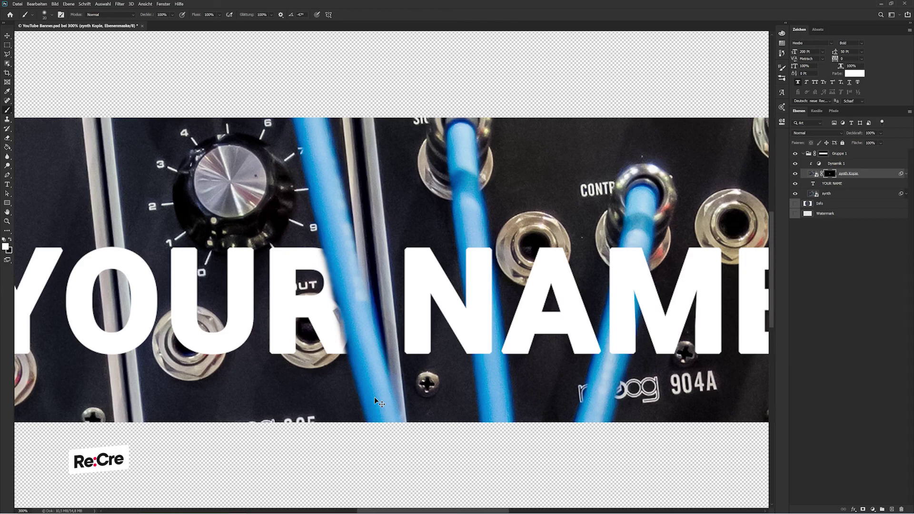
{"action": "scroll", "coordinate": [375, 399], "scroll_direction": "up", "scroll_amount": 1}
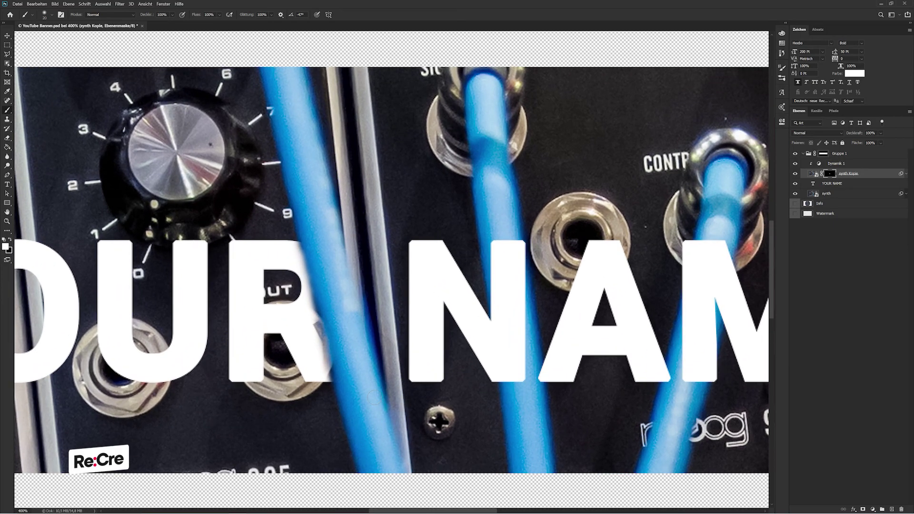
{"action": "scroll", "coordinate": [374, 396], "scroll_direction": "down", "scroll_amount": 1}
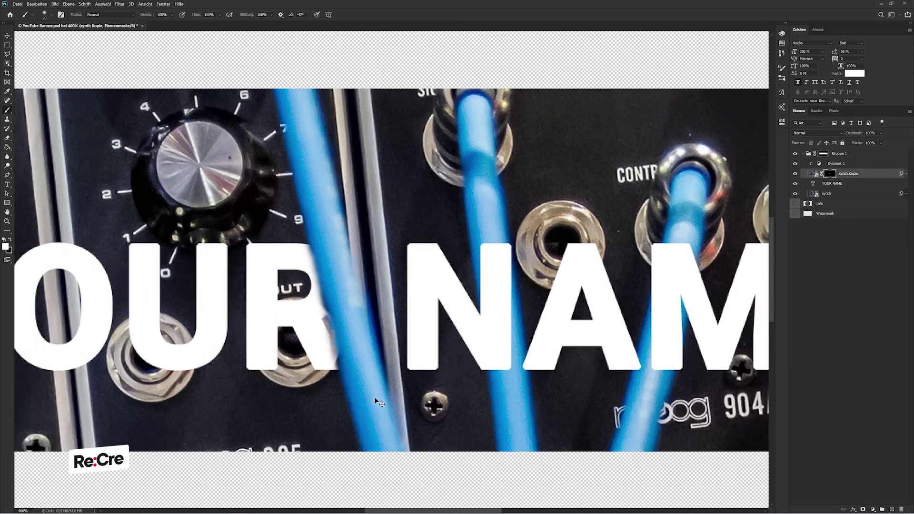
{"action": "left_click", "coordinate": [811, 174]}
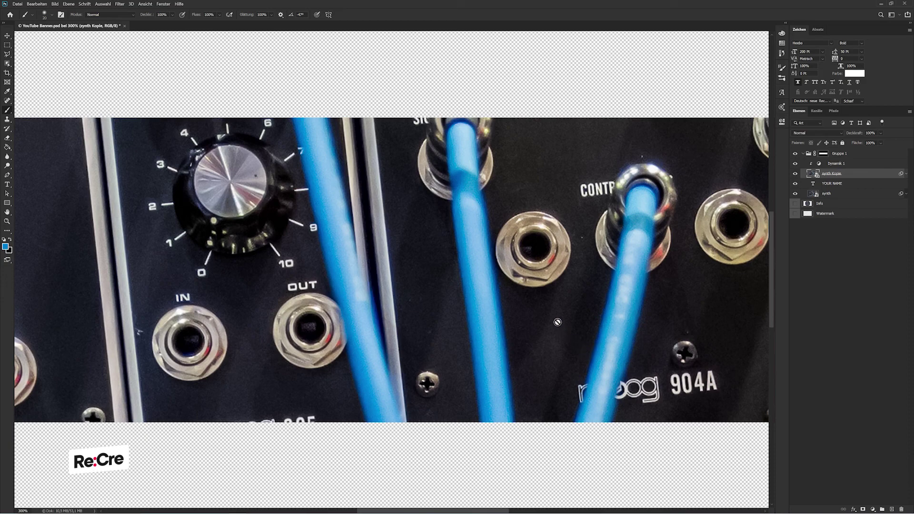
Step: Outline the middle blue cable with a Polygonal Lasso selection
{"action": "key", "text": "l"}
{"action": "left_click", "coordinate": [453, 207]}
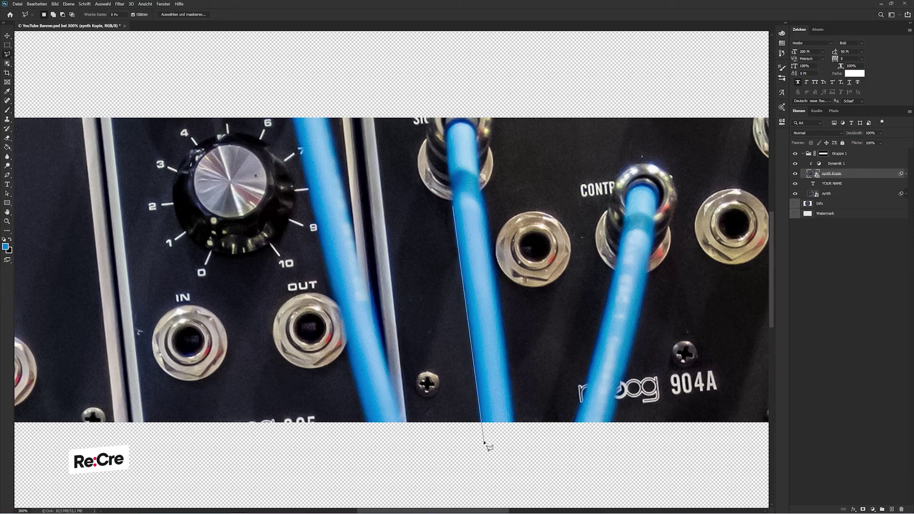
{"action": "left_click", "coordinate": [482, 440]}
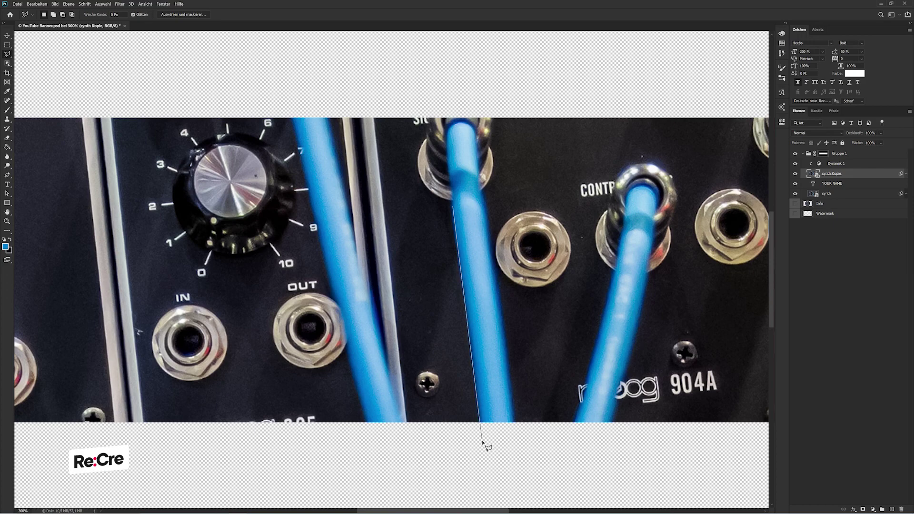
{"action": "left_click", "coordinate": [515, 432]}
{"action": "left_click", "coordinate": [485, 203]}
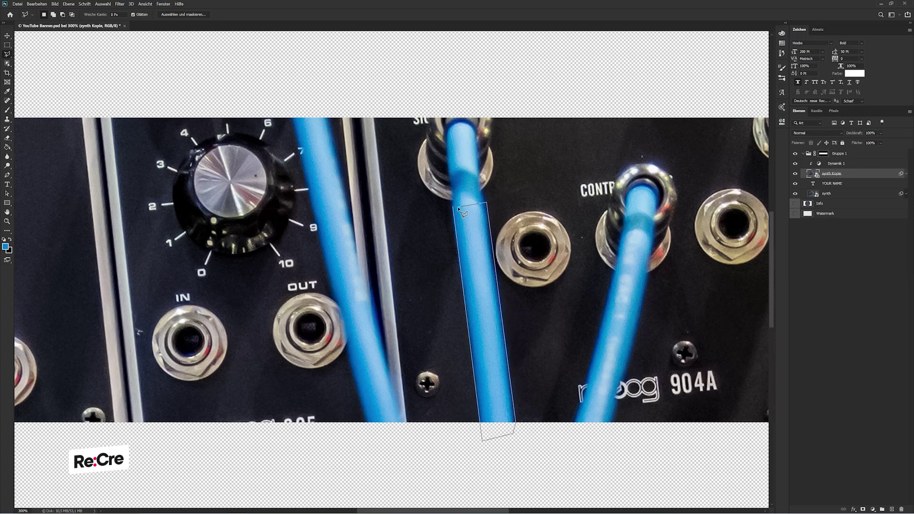
{"action": "left_click", "coordinate": [453, 207]}
Step: In Select and Mask, feather the selection 4.4 px and shift the edge -69%
{"action": "left_click", "coordinate": [183, 14]}
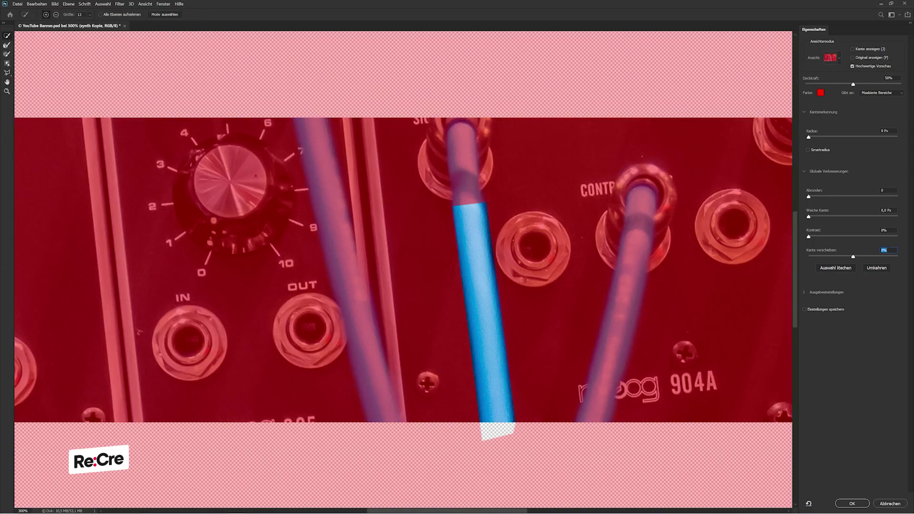
{"action": "left_click_drag", "start_coordinate": [817, 216], "coordinate": [829, 217]}
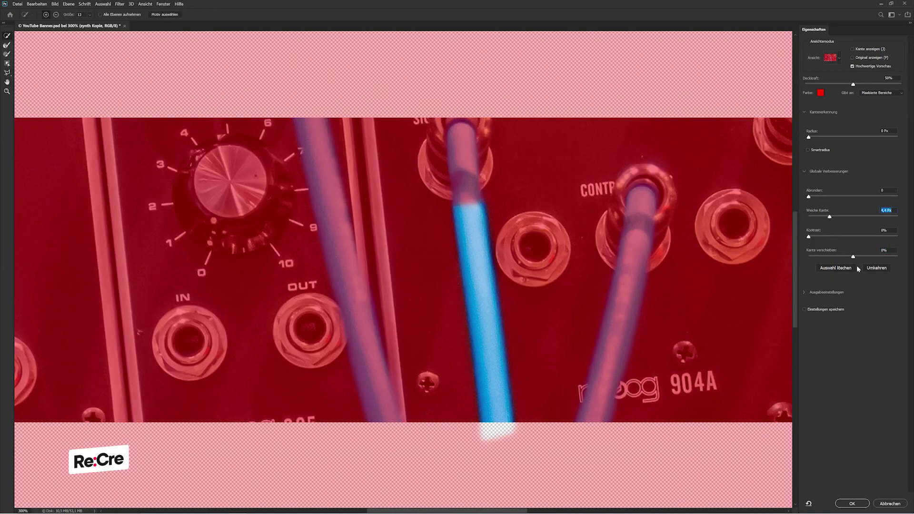
{"action": "mouse_move", "coordinate": [852, 258]}
{"action": "left_mouse_down"}
{"action": "mouse_move", "coordinate": [822, 257]}
{"action": "mouse_move", "coordinate": [832, 255]}
{"action": "left_mouse_up"}
{"action": "left_click", "coordinate": [852, 503]}
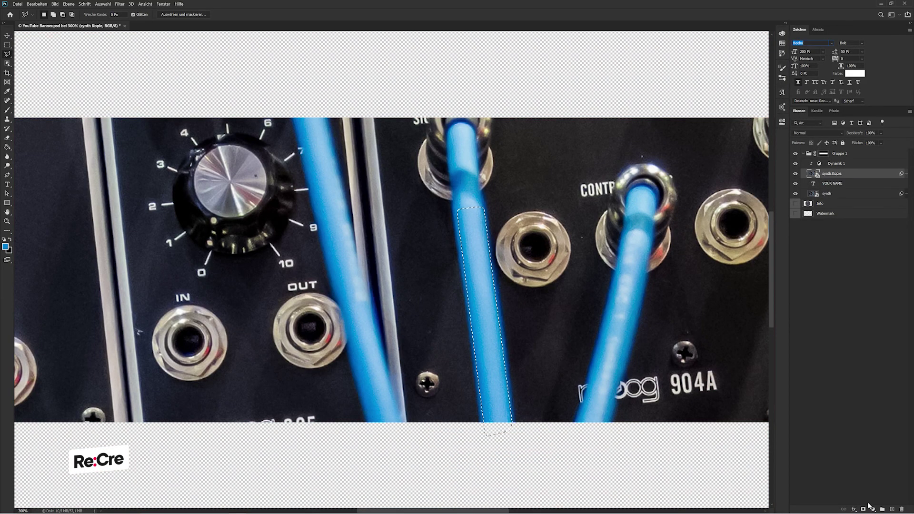
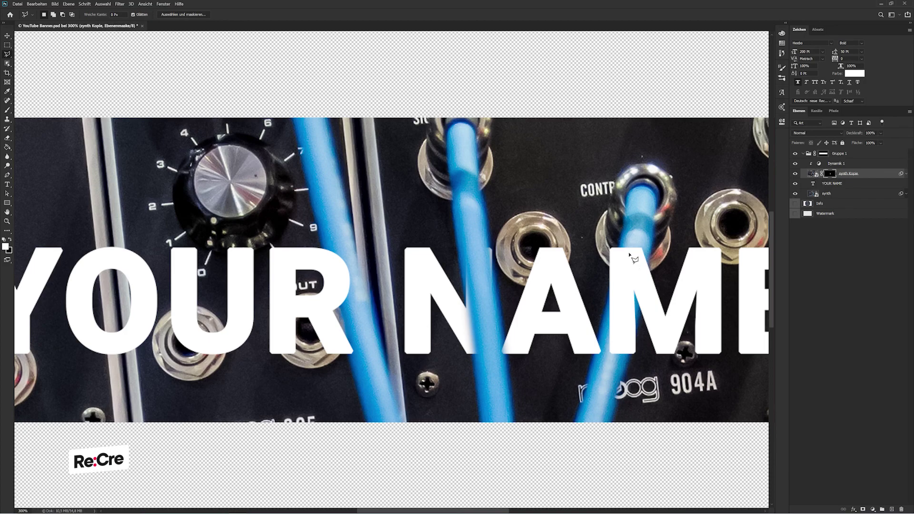
Step: Hide the YOUR NAME text and trace a Polygonal Lasso selection around the right blue cable
{"action": "left_click", "coordinate": [794, 184]}
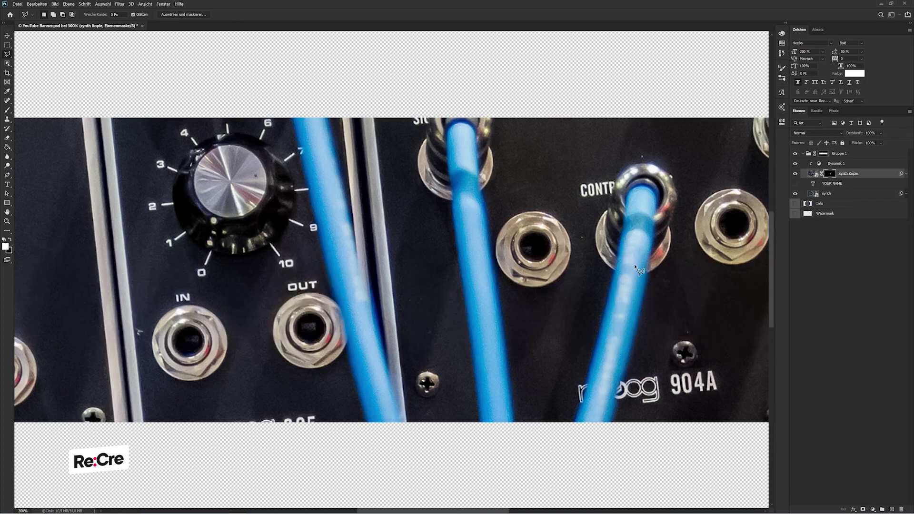
{"action": "left_click", "coordinate": [619, 240]}
{"action": "left_click", "coordinate": [572, 432]}
{"action": "left_click", "coordinate": [612, 427]}
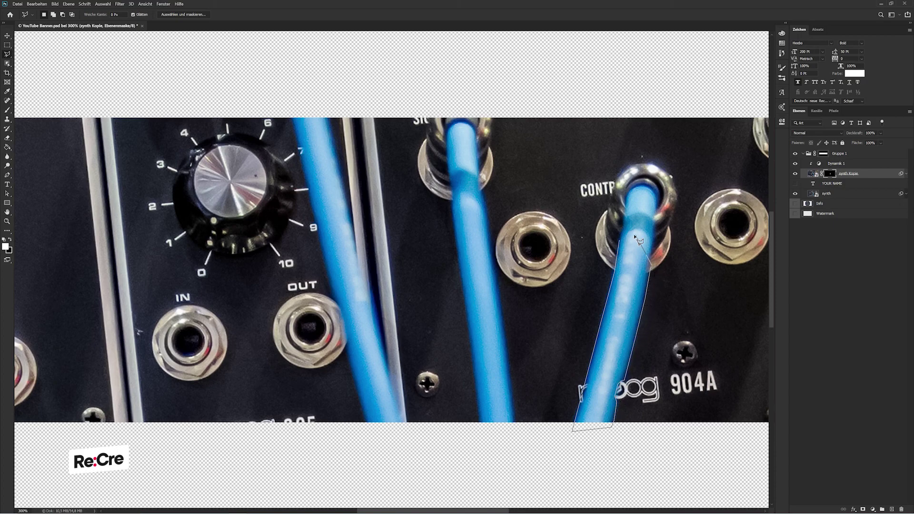
{"action": "left_click", "coordinate": [651, 248]}
{"action": "left_click", "coordinate": [619, 244]}
{"action": "left_click", "coordinate": [794, 183]}
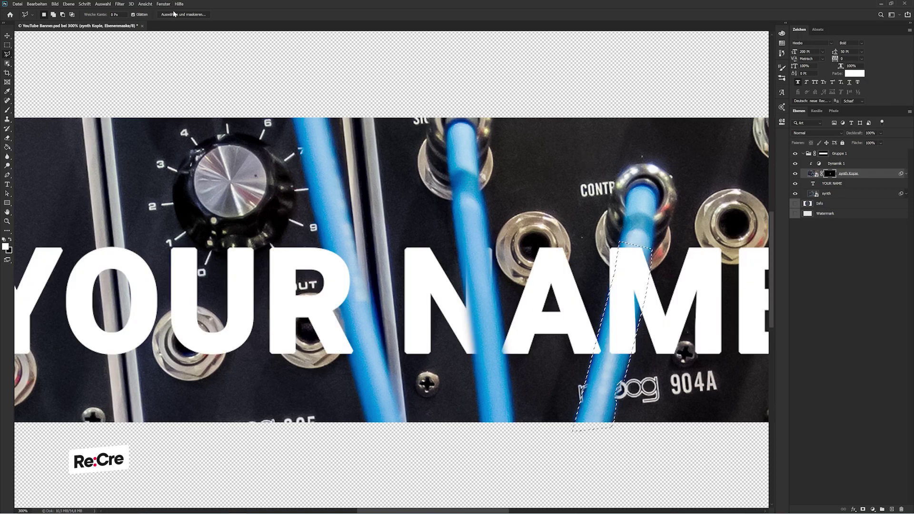
Step: Feather the cable selection and shift its edge inward in Select and Mask
{"action": "left_click", "coordinate": [183, 14]}
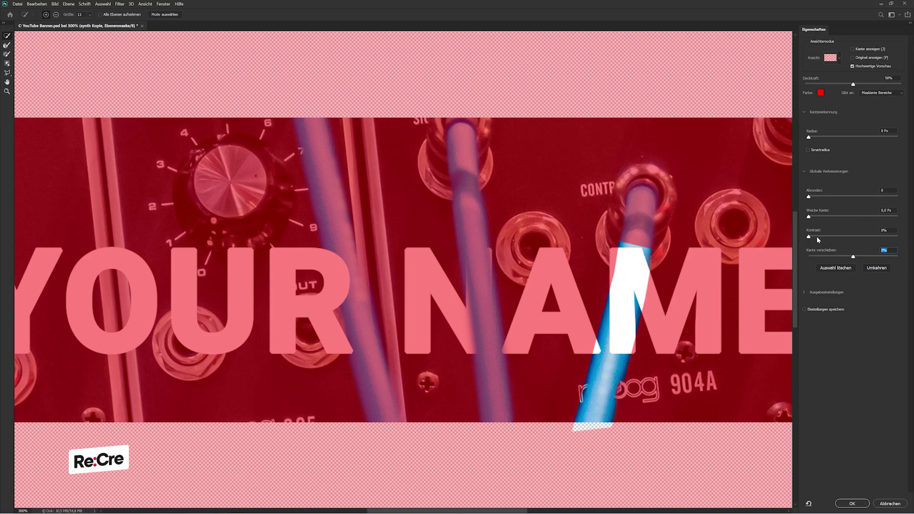
{"action": "left_click_drag", "start_coordinate": [812, 218], "coordinate": [825, 217]}
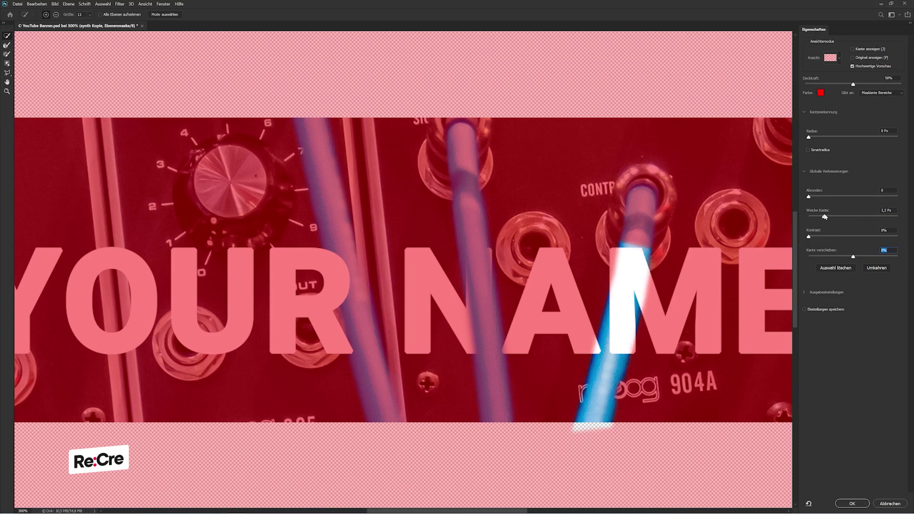
{"action": "left_click_drag", "start_coordinate": [851, 257], "coordinate": [836, 254]}
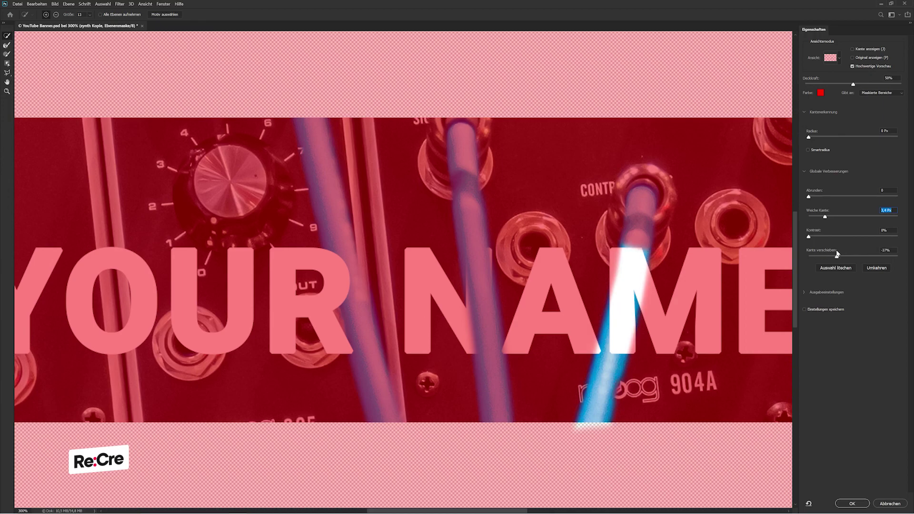
{"action": "left_click", "coordinate": [852, 503]}
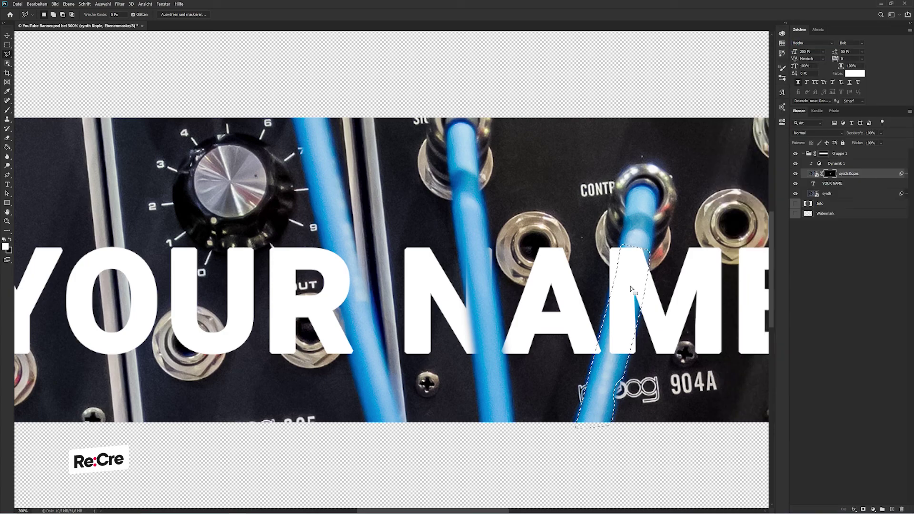
Step: Fill the selection in the mask to bring the cable over the M, then deselect
{"action": "key", "text": "g"}
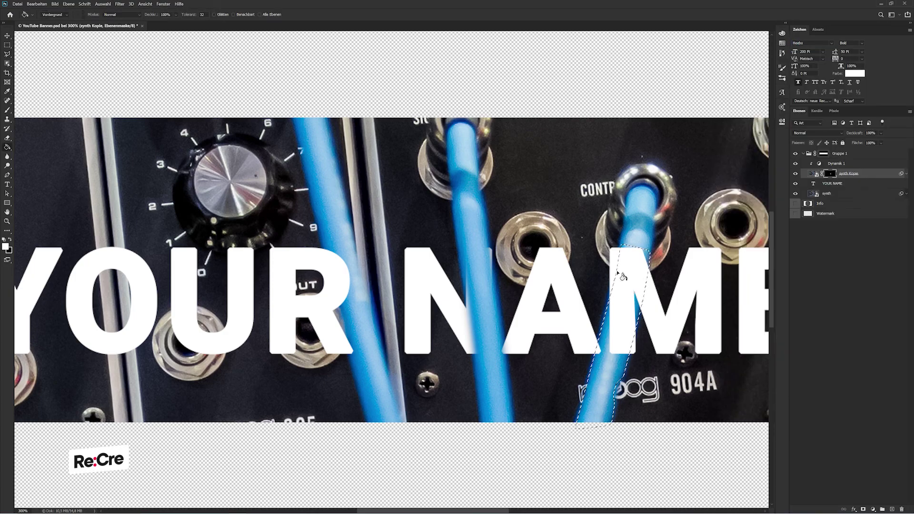
{"action": "left_click", "coordinate": [623, 276]}
{"action": "key", "text": "ctrl+d"}
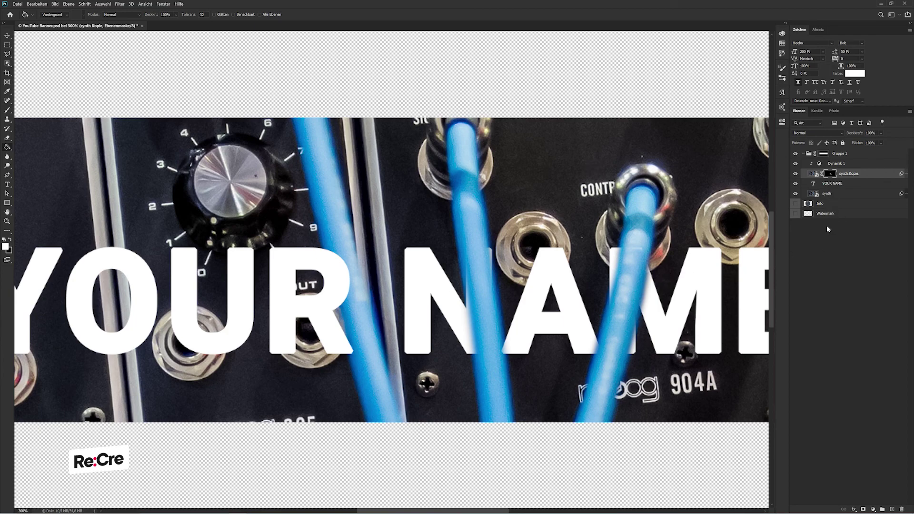
{"action": "left_click", "coordinate": [795, 184]}
Step: Trace a Polygonal Lasso outline around the full length of the left blue cable
{"action": "key", "text": "l"}
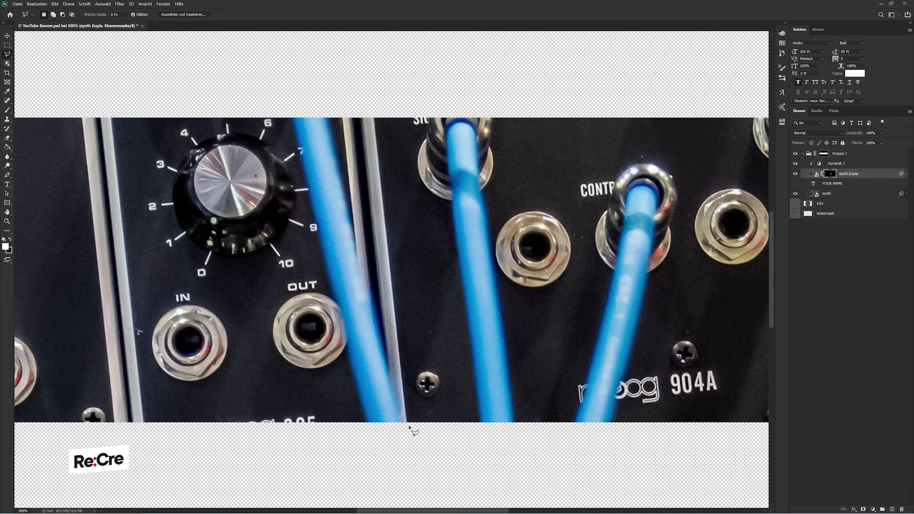
{"action": "left_click", "coordinate": [407, 422]}
{"action": "left_click", "coordinate": [387, 364]}
{"action": "left_click", "coordinate": [378, 314]}
{"action": "left_click", "coordinate": [366, 284]}
{"action": "left_click", "coordinate": [356, 251]}
{"action": "left_click", "coordinate": [346, 209]}
{"action": "left_click", "coordinate": [334, 128]}
{"action": "left_click", "coordinate": [295, 133]}
{"action": "left_click", "coordinate": [309, 196]}
{"action": "left_click", "coordinate": [328, 265]}
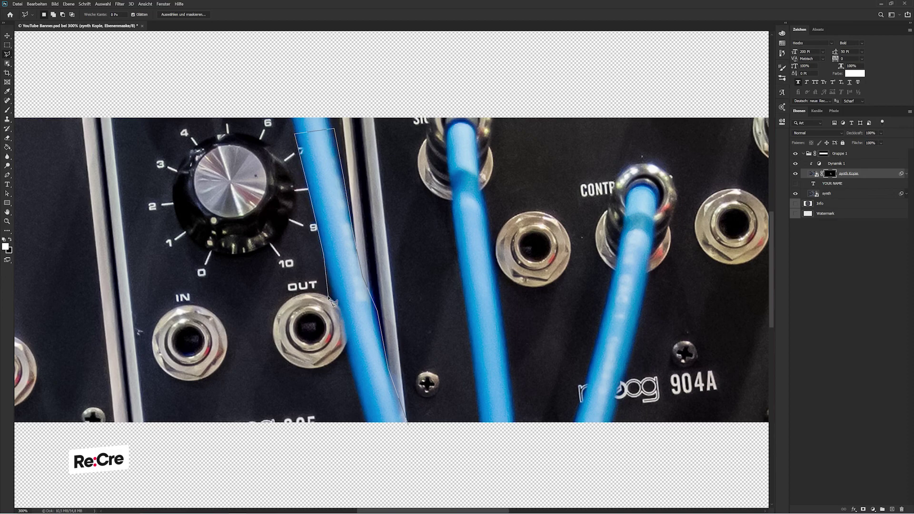
{"action": "left_click", "coordinate": [344, 314]}
{"action": "left_click", "coordinate": [348, 354]}
{"action": "left_click", "coordinate": [361, 405]}
{"action": "left_click", "coordinate": [367, 431]}
{"action": "double_click", "coordinate": [410, 426]}
Step: Refine the selection in Select and Mask with about 3.9 px feather and negative Shift Edge
{"action": "left_click", "coordinate": [795, 183]}
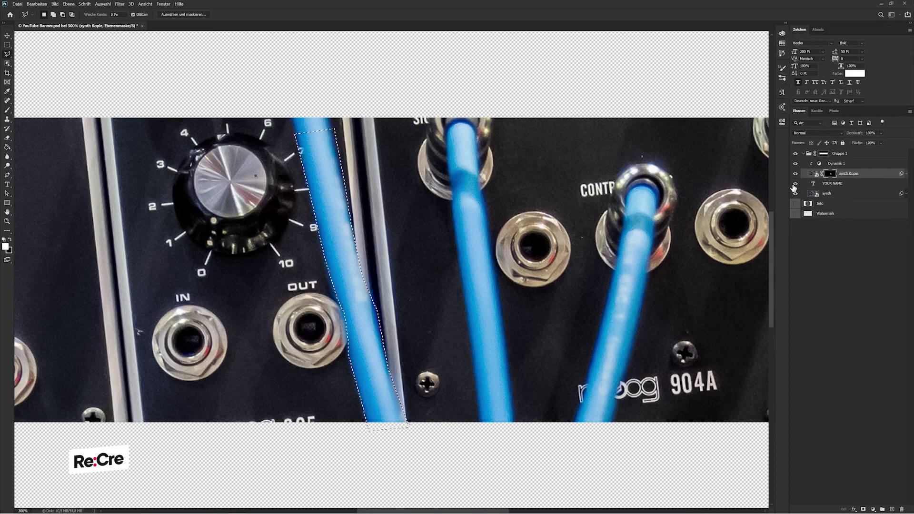
{"action": "left_click", "coordinate": [183, 14]}
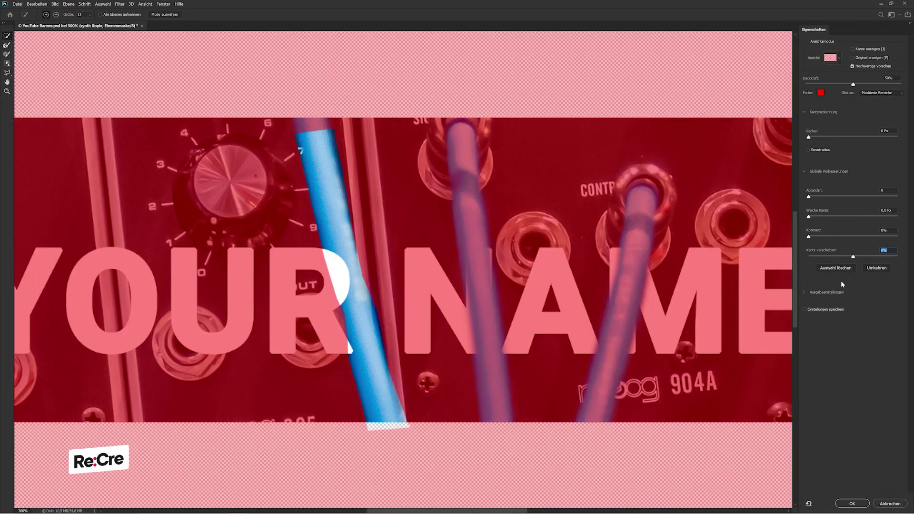
{"action": "left_click_drag", "start_coordinate": [812, 218], "coordinate": [820, 217]}
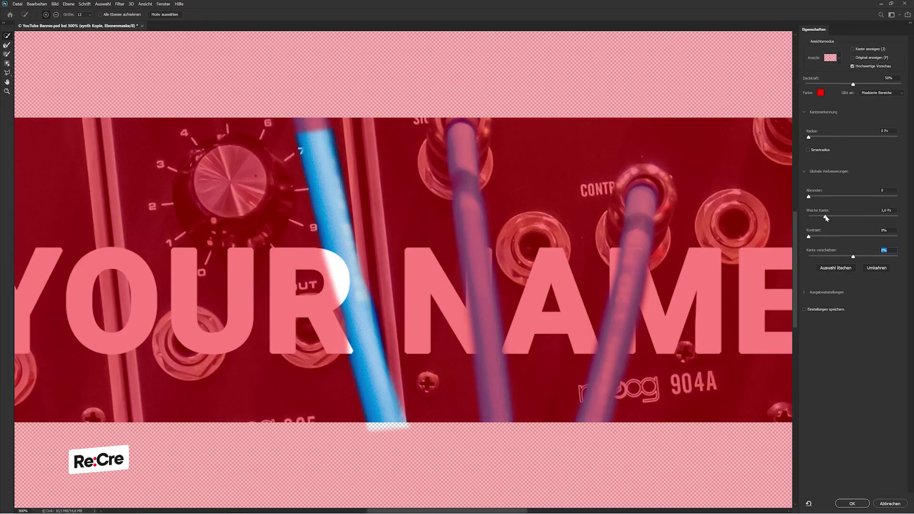
{"action": "left_click_drag", "start_coordinate": [854, 257], "coordinate": [832, 256]}
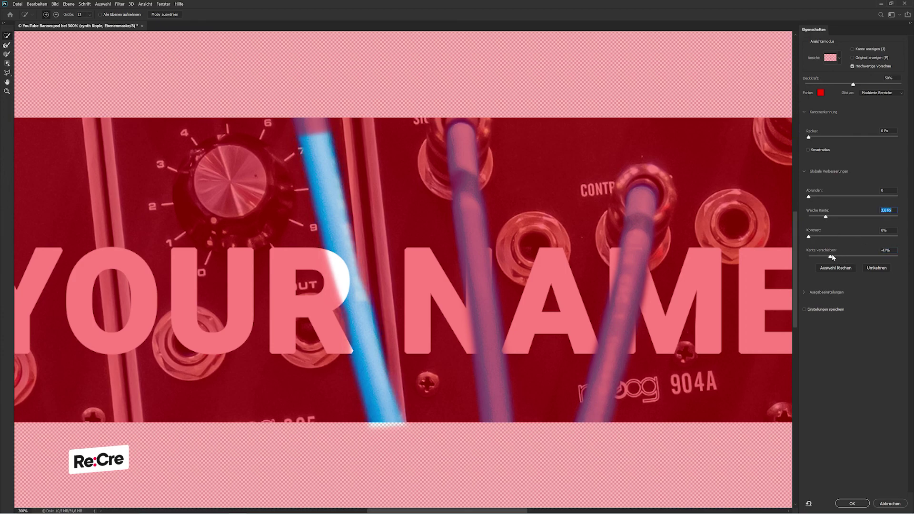
{"action": "left_click", "coordinate": [837, 257]}
{"action": "left_click_drag", "start_coordinate": [826, 218], "coordinate": [829, 219]}
{"action": "left_click", "coordinate": [828, 218]}
{"action": "left_click_drag", "start_coordinate": [834, 258], "coordinate": [843, 257]}
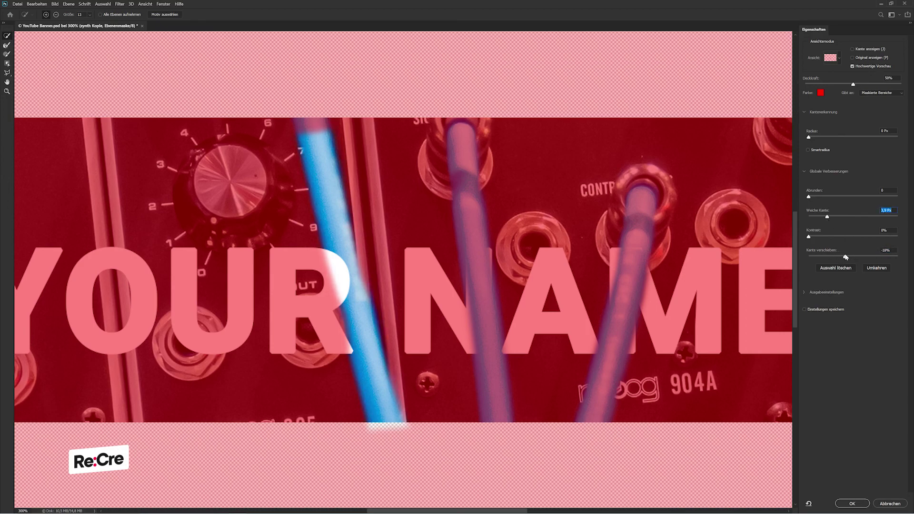
{"action": "left_click", "coordinate": [852, 504]}
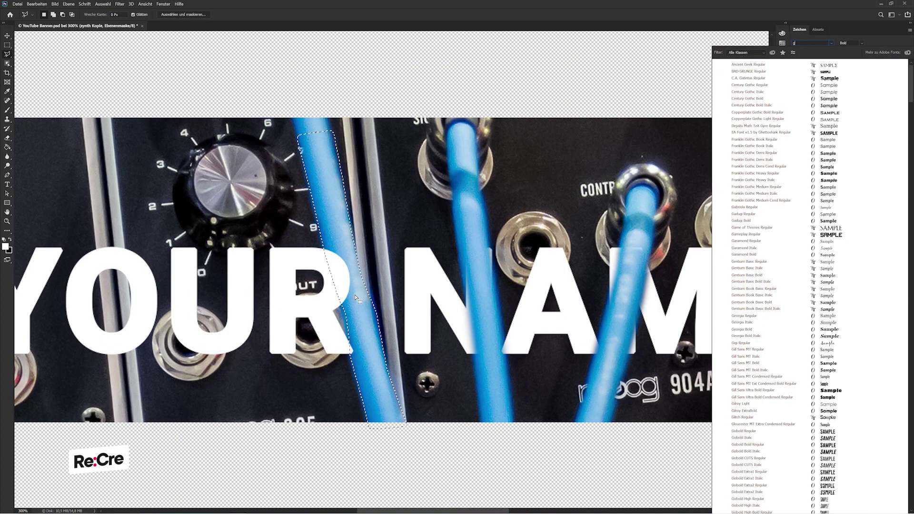
Step: Fill the text mask so the left cable passes in front of the R
{"action": "key", "text": "g"}
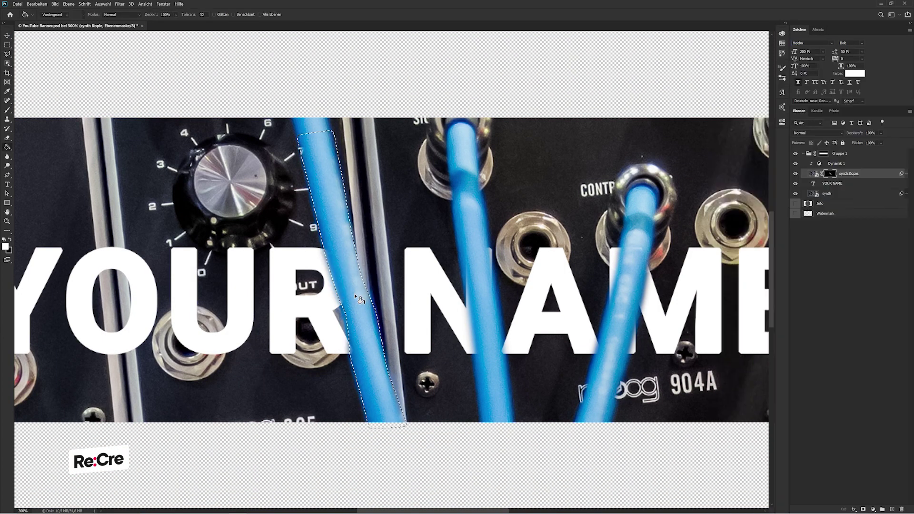
{"action": "key", "text": "ctrl+d"}
{"action": "scroll", "coordinate": [566, 307], "scroll_direction": "down", "scroll_amount": 3}
{"action": "scroll", "coordinate": [565, 307], "scroll_direction": "up", "scroll_amount": 2}
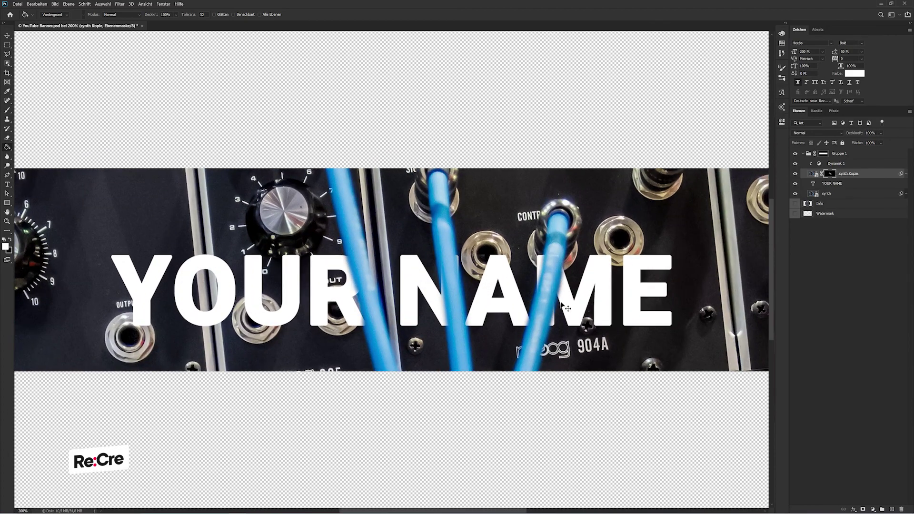
{"action": "scroll", "coordinate": [565, 307], "scroll_direction": "down", "scroll_amount": 1}
{"action": "scroll", "coordinate": [563, 305], "scroll_direction": "up", "scroll_amount": 1}
{"action": "key", "text": "b"}
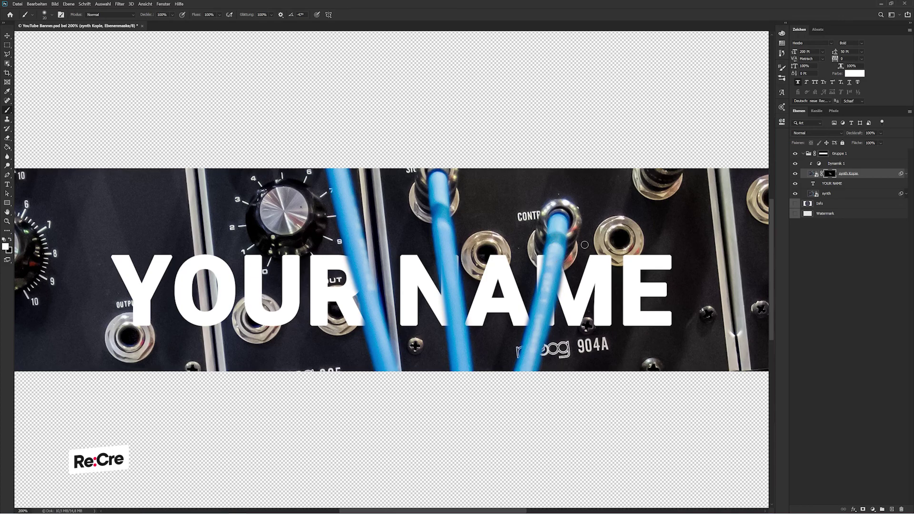
{"action": "key", "text": "ctrl+1"}
{"action": "key", "text": "v"}
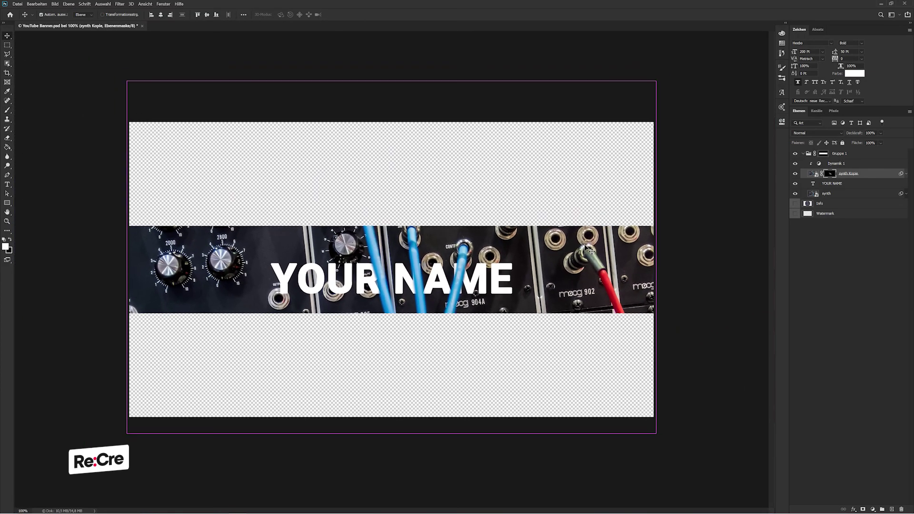
{"action": "key", "text": "ctrl+0"}
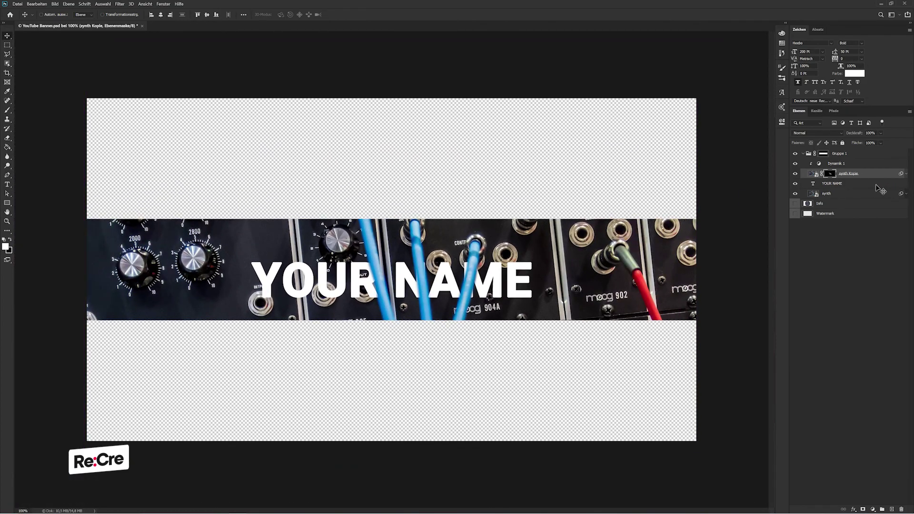
{"action": "left_click", "coordinate": [857, 185]}
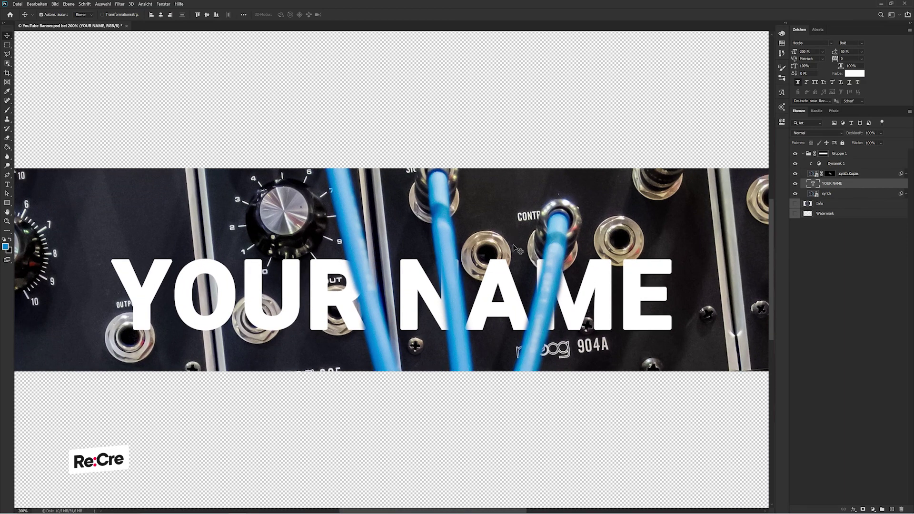
{"action": "key", "text": "ctrl+minus"}
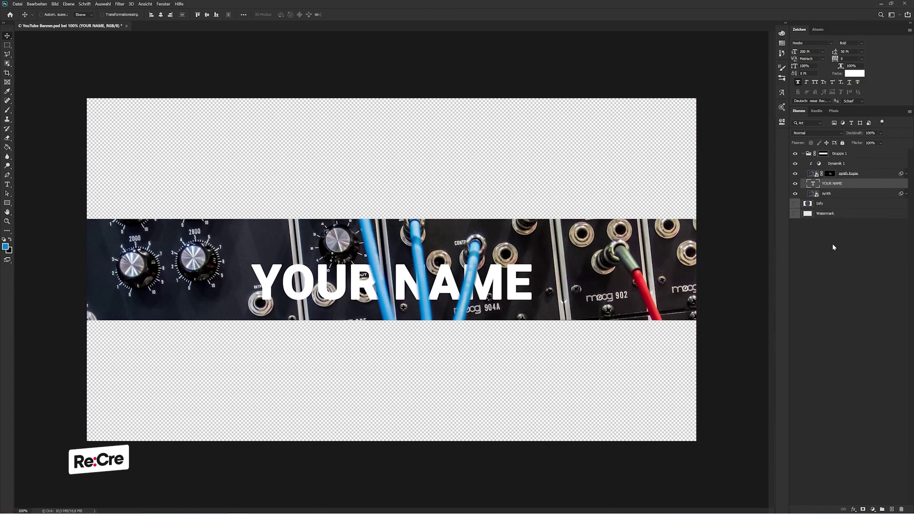
{"action": "left_click", "coordinate": [840, 447]}
Step: Add a Color Lookup adjustment layer and open its 3DLUT file list
{"action": "left_click", "coordinate": [872, 508]}
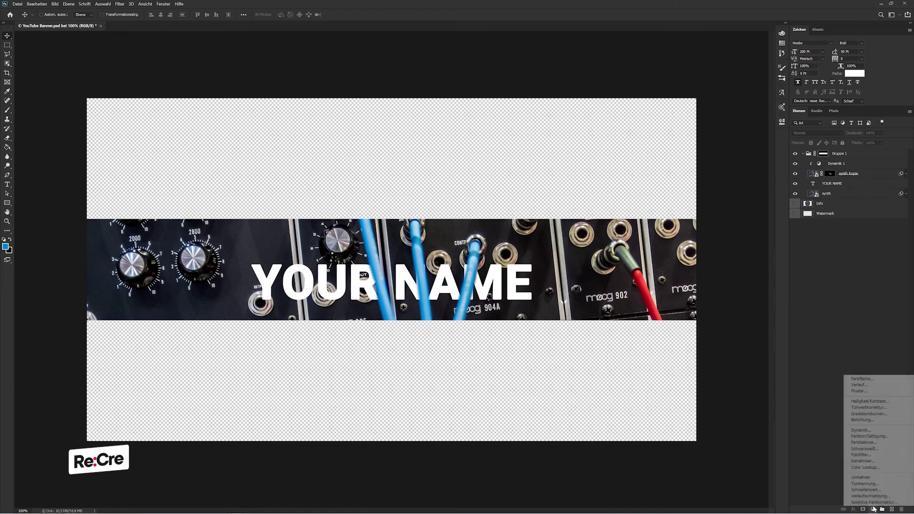
{"action": "left_click", "coordinate": [871, 471]}
{"action": "left_click", "coordinate": [747, 142]}
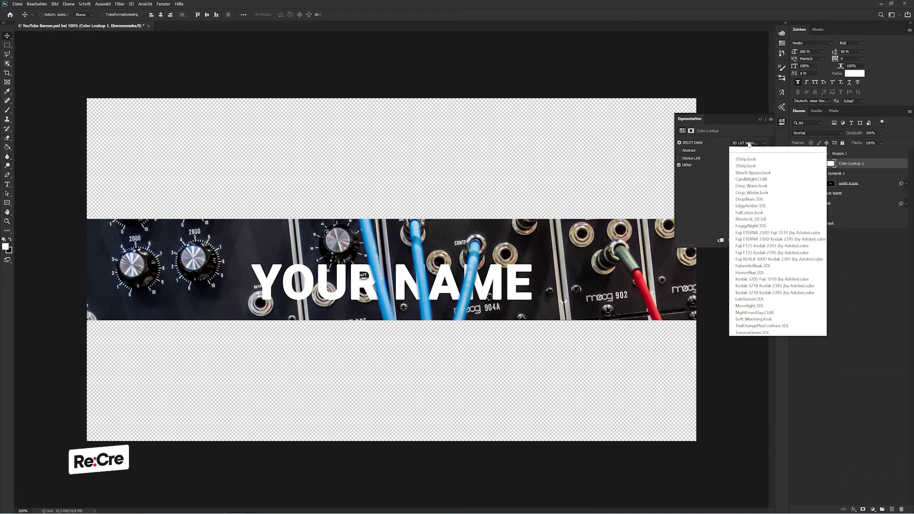
Step: Preview the 3DLUT looks, from filmstock_50, Fuji and HorrorBlue to LateSunset, Kodak and bleach bypass
{"action": "key", "text": "Down"}
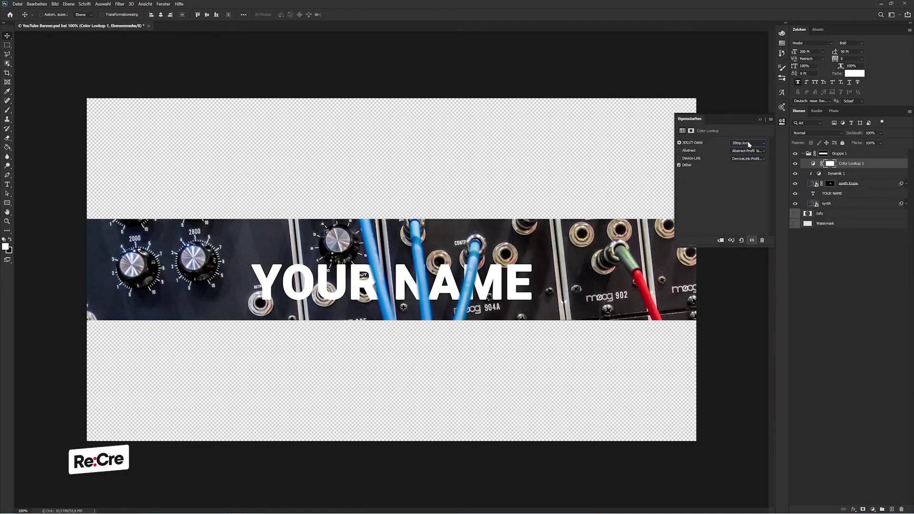
{"action": "key", "text": "Down"}
{"action": "key", "text": "Down"}
{"action": "key", "text": "Down"}
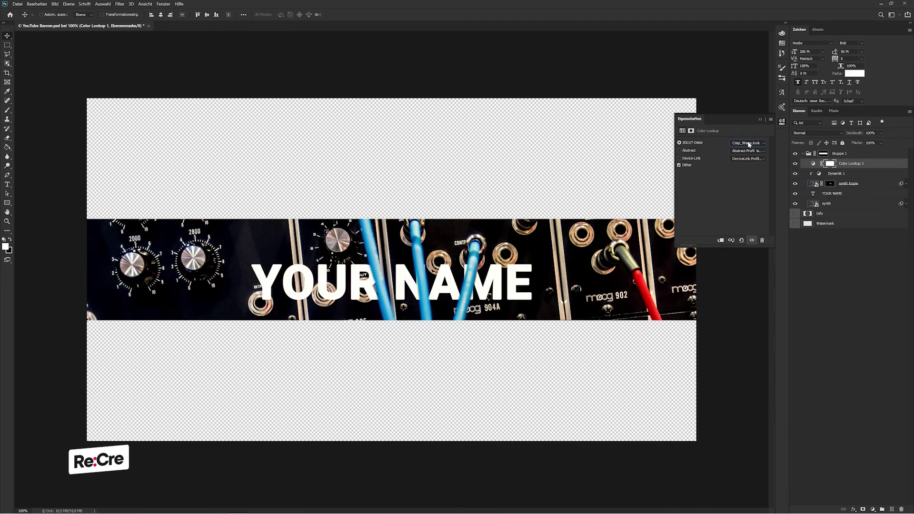
{"action": "key", "text": "Down"}
{"action": "key", "text": "Down"}
{"action": "key", "text": "Down"}
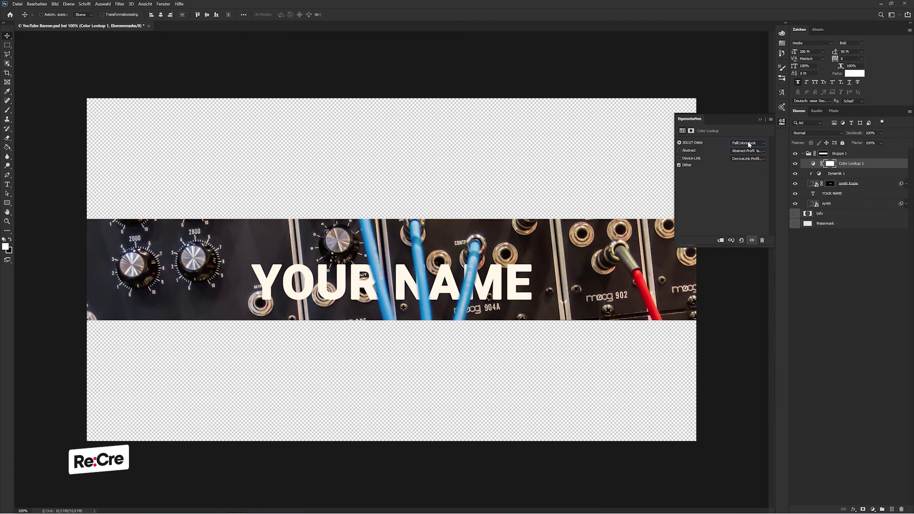
{"action": "key", "text": "Down"}
{"action": "key", "text": "Down"}
{"action": "key", "text": "Up"}
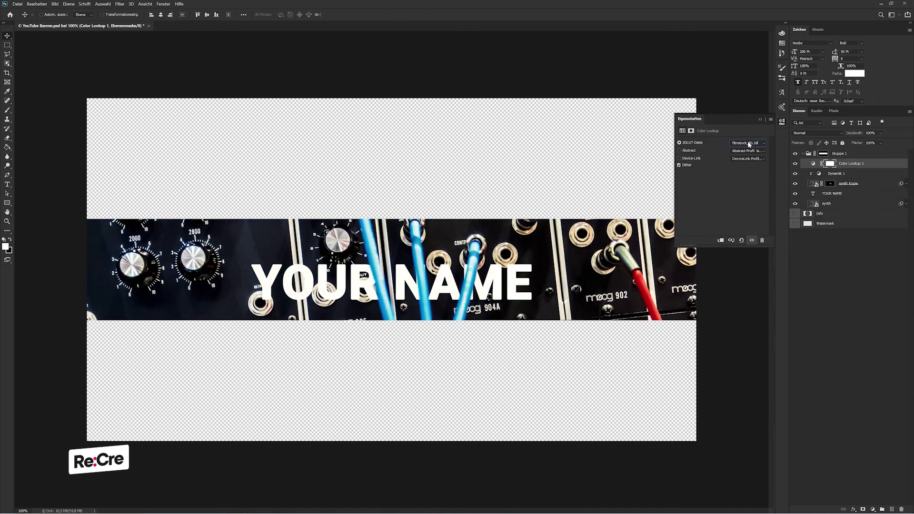
{"action": "key", "text": "Down"}
{"action": "key", "text": "Down"}
{"action": "key", "text": "Down"}
{"action": "key", "text": "Down"}
{"action": "key", "text": "Down"}
{"action": "key", "text": "Up"}
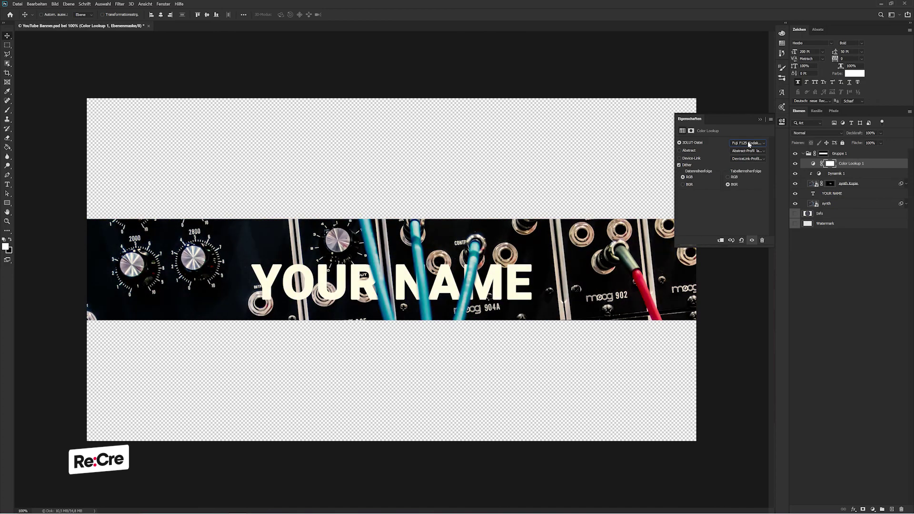
{"action": "key", "text": "Down"}
{"action": "key", "text": "Down"}
{"action": "key", "text": "Down"}
{"action": "key", "text": "Down"}
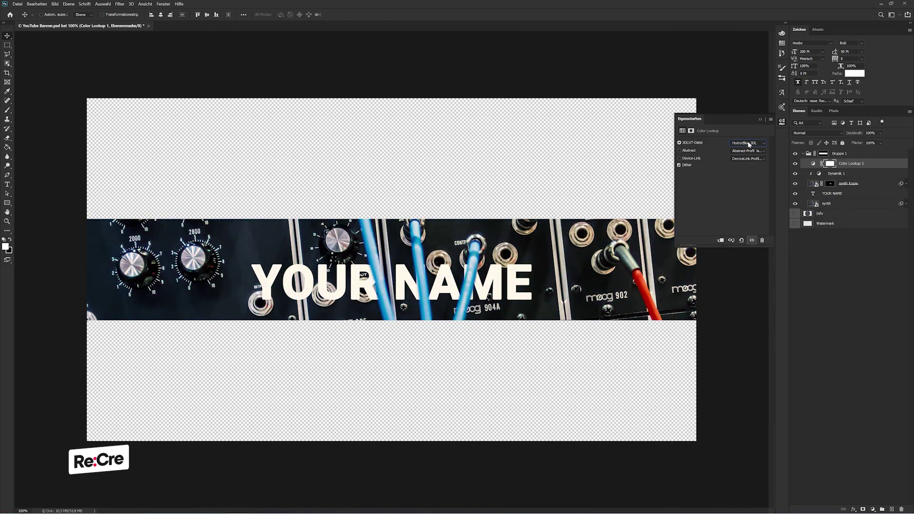
{"action": "key", "text": "Down"}
{"action": "key", "text": "Down"}
{"action": "key", "text": "Down"}
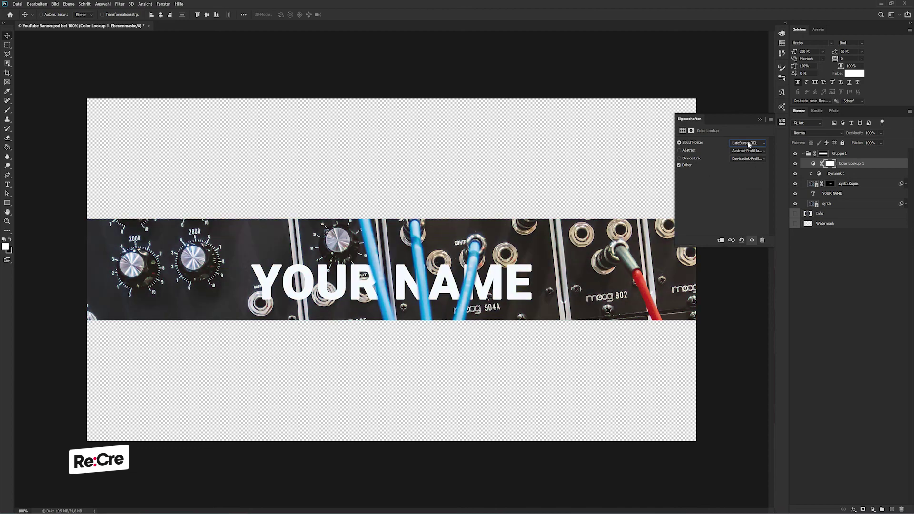
{"action": "key", "text": "Down"}
{"action": "key", "text": "Down"}
{"action": "key", "text": "Down"}
{"action": "key", "text": "Down"}
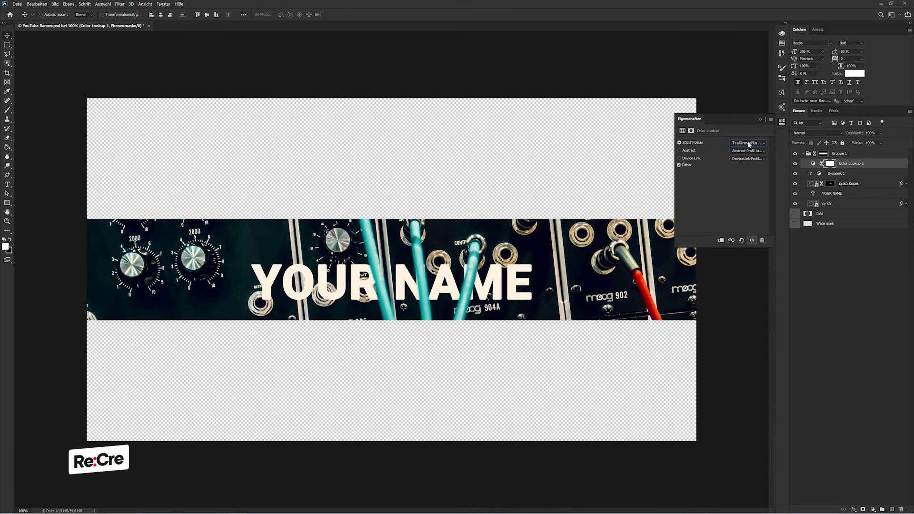
{"action": "key", "text": "Down"}
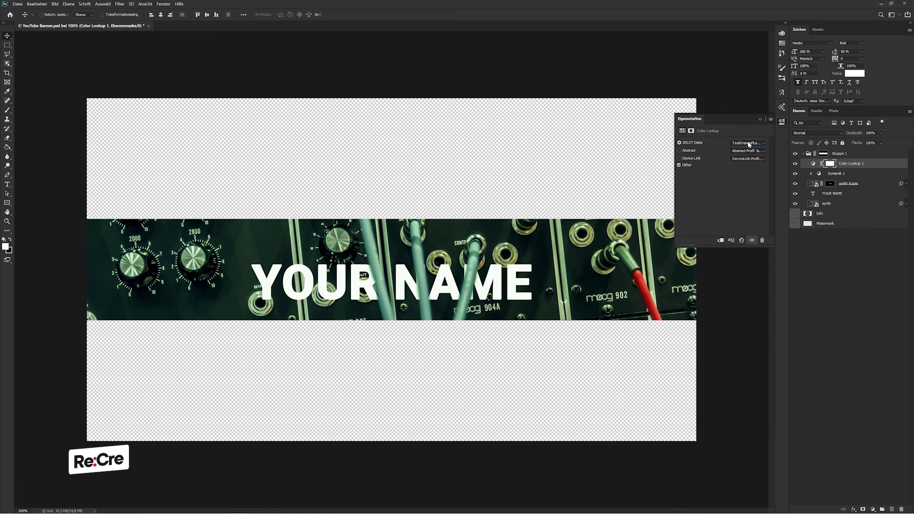
{"action": "key", "text": "Up"}
{"action": "key", "text": "Up"}
{"action": "key", "text": "Up"}
{"action": "key", "text": "Up"}
{"action": "key", "text": "Up"}
{"action": "key", "text": "Up"}
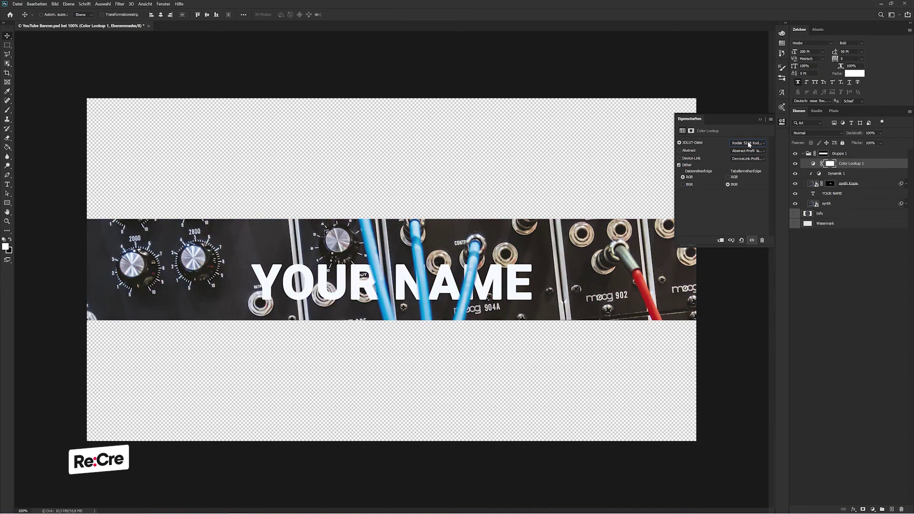
{"action": "key", "text": "Up"}
{"action": "key", "text": "Up"}
{"action": "key", "text": "Up"}
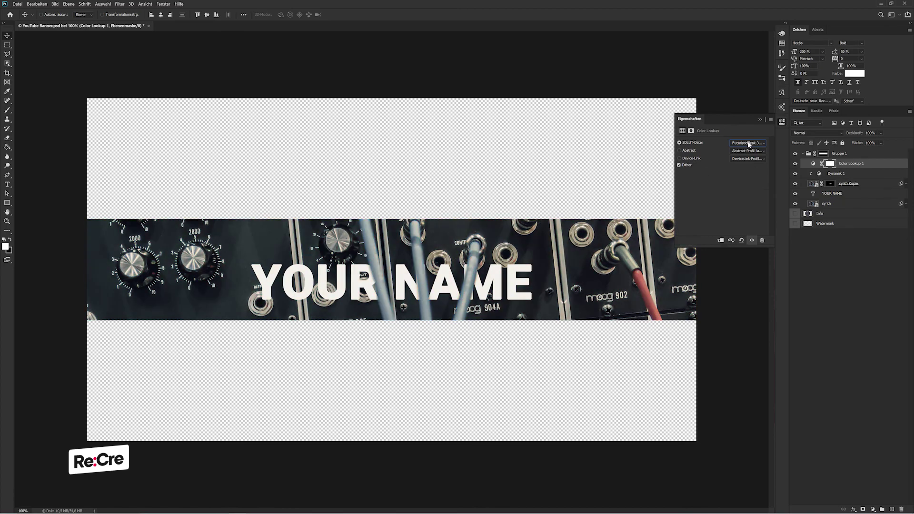
{"action": "key", "text": "Up"}
{"action": "key", "text": "Up"}
{"action": "key", "text": "Up"}
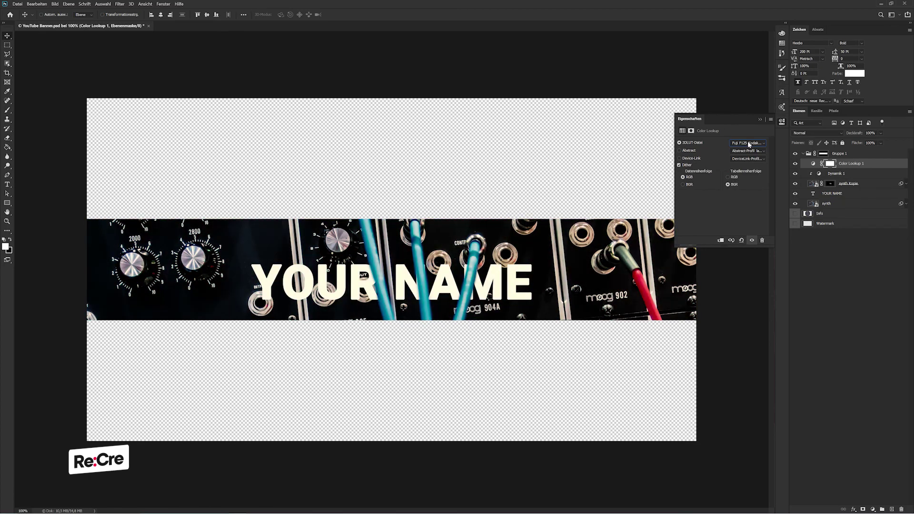
{"action": "key", "text": "Up"}
{"action": "key", "text": "Up"}
{"action": "key", "text": "Up"}
{"action": "key", "text": "Up"}
{"action": "key", "text": "Up"}
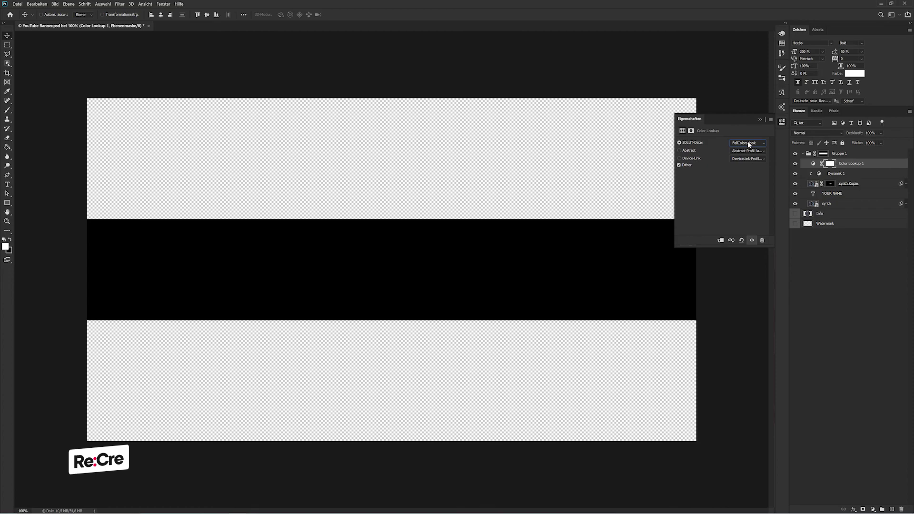
{"action": "key", "text": "Up"}
{"action": "key", "text": "Up"}
{"action": "key", "text": "Up"}
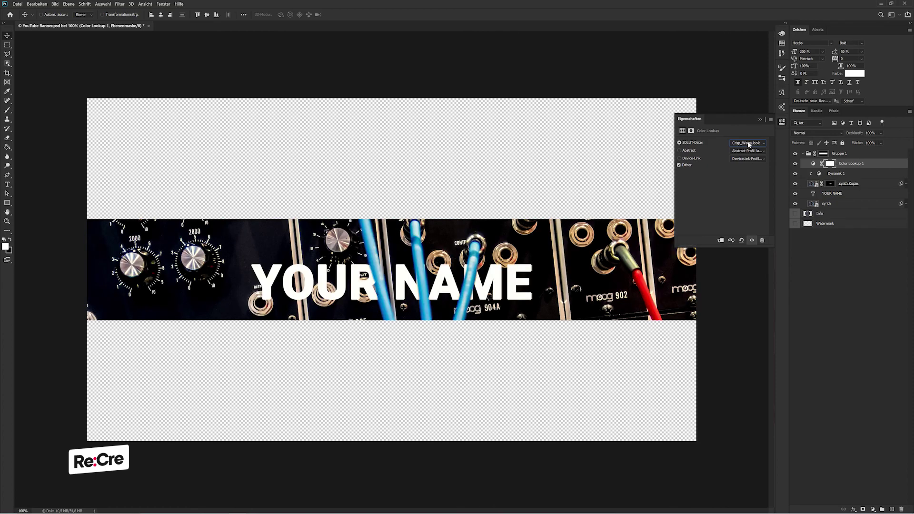
{"action": "key", "text": "Up"}
{"action": "key", "text": "Up"}
{"action": "key", "text": "Up"}
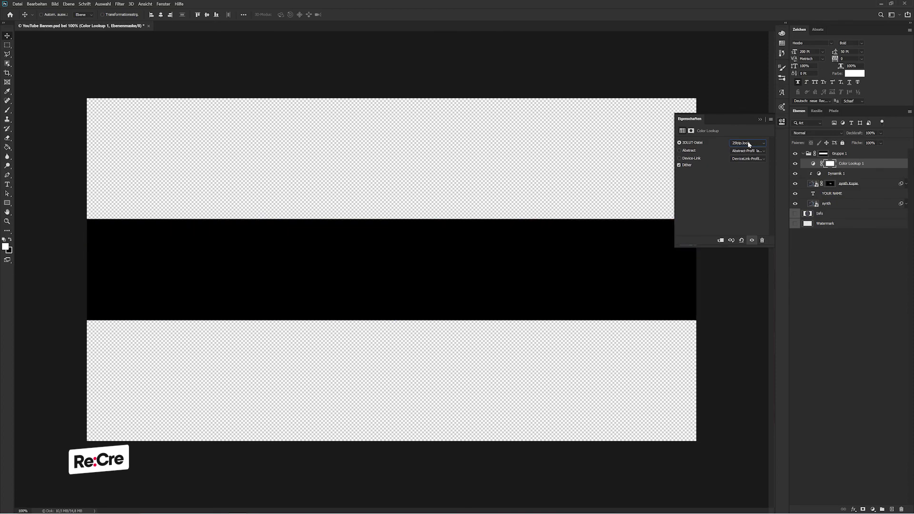
{"action": "key", "text": "Up"}
{"action": "key", "text": "Up"}
Step: Settle on the 2Strip look, close the Properties panel and deselect the layer
{"action": "left_click", "coordinate": [748, 142]}
{"action": "left_click", "coordinate": [747, 176]}
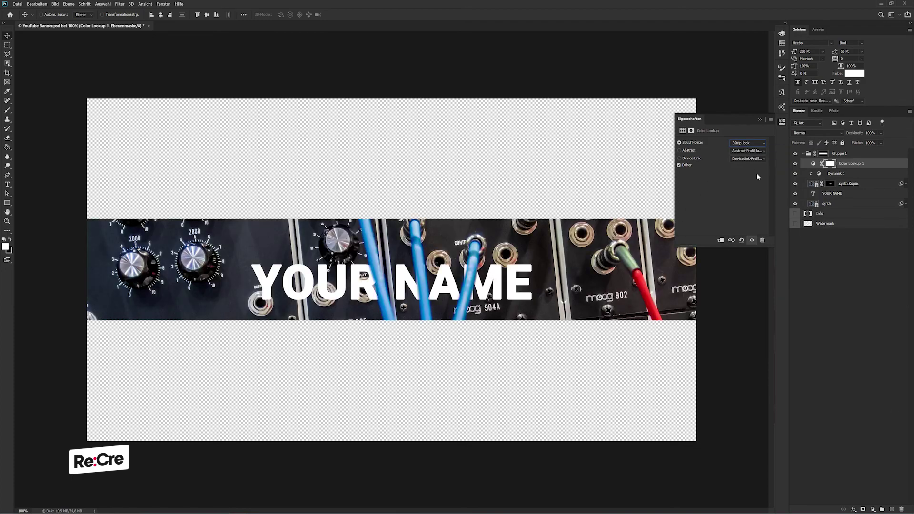
{"action": "key", "text": "Up"}
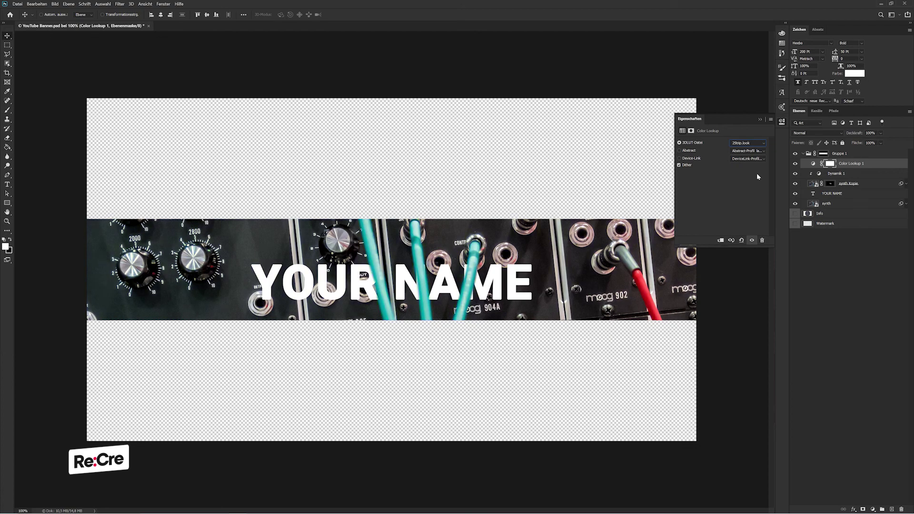
{"action": "left_click", "coordinate": [758, 120]}
{"action": "left_click", "coordinate": [828, 257]}
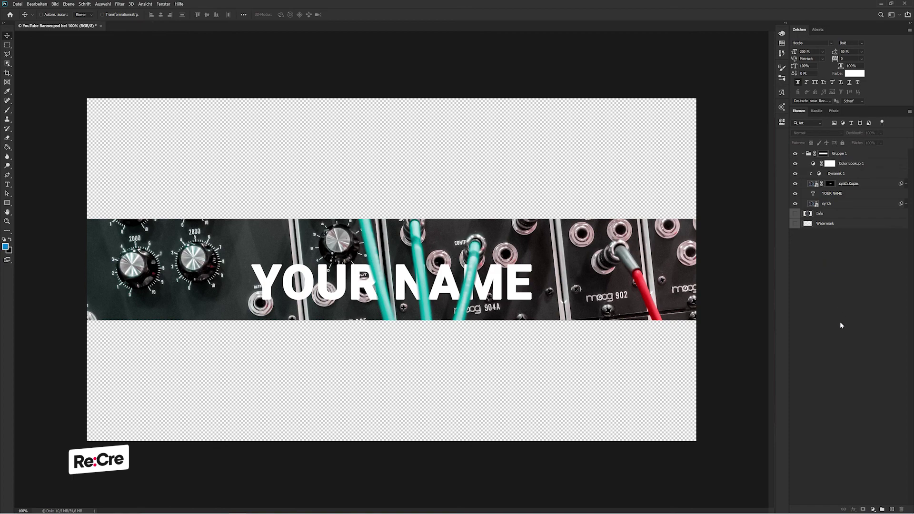
Step: Add a Curves layer with an S-curve deepening shadows and lifting highlights
{"action": "left_click", "coordinate": [874, 508]}
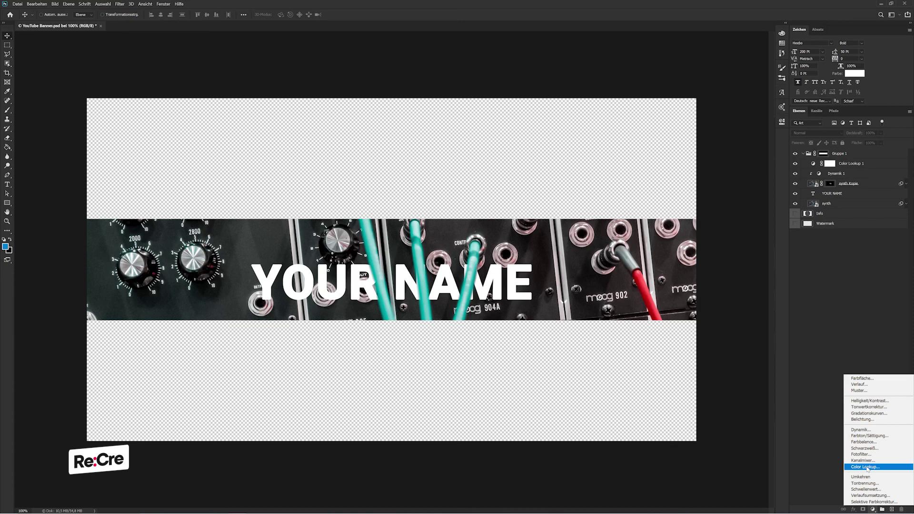
{"action": "left_click", "coordinate": [869, 413]}
{"action": "mouse_move", "coordinate": [733, 186]}
{"action": "left_mouse_down"}
{"action": "mouse_move", "coordinate": [738, 196]}
{"action": "mouse_move", "coordinate": [717, 214]}
{"action": "left_mouse_up"}
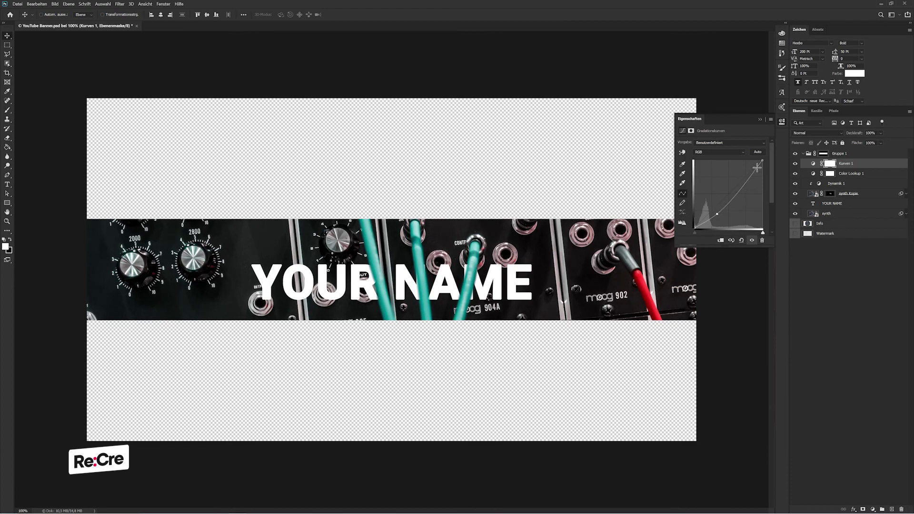
{"action": "mouse_move", "coordinate": [745, 182]}
{"action": "left_mouse_down"}
{"action": "mouse_move", "coordinate": [743, 170]}
{"action": "mouse_move", "coordinate": [751, 172]}
{"action": "left_mouse_up"}
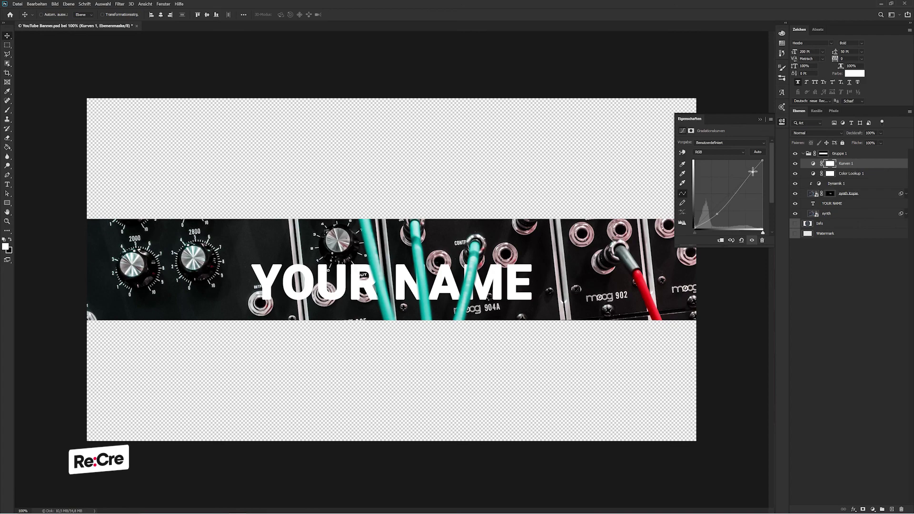
{"action": "left_click", "coordinate": [839, 347]}
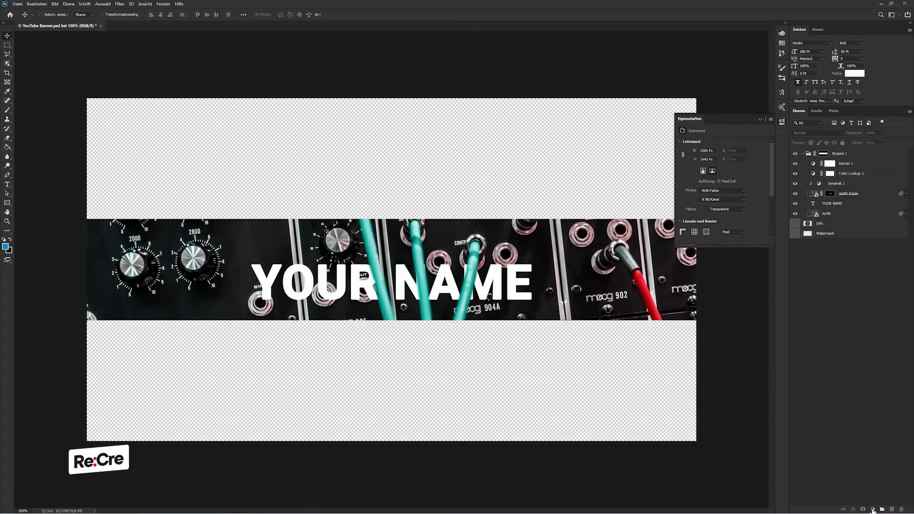
Step: Add a second Curves layer pulled down to darken the banner
{"action": "left_click", "coordinate": [872, 509]}
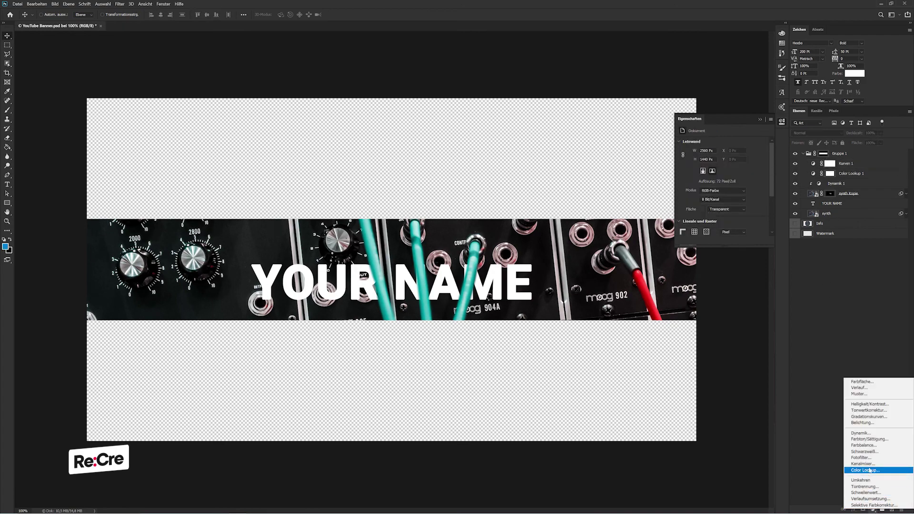
{"action": "left_click", "coordinate": [869, 417]}
{"action": "left_click_drag", "start_coordinate": [724, 200], "coordinate": [746, 217]}
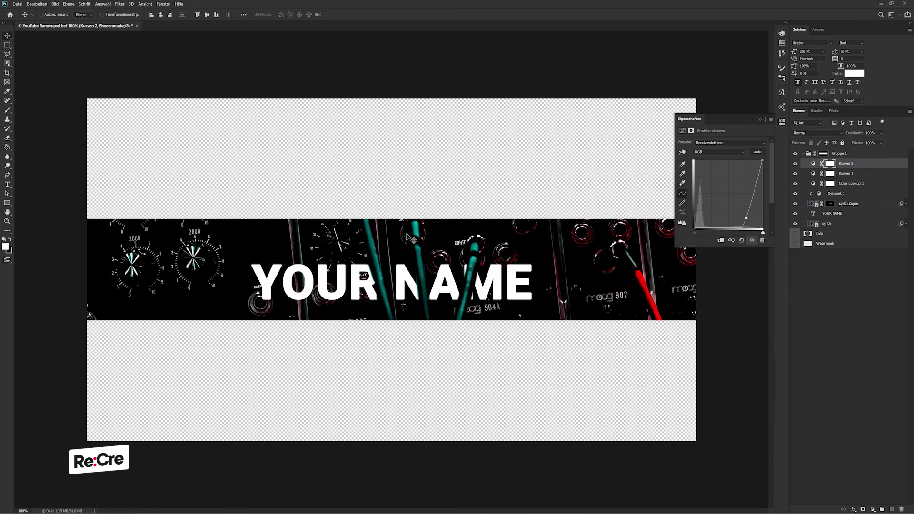
Step: Black-fill an elliptical centre area in its mask, Gaussian-blur the mask and ease the curve
{"action": "key", "text": "m"}
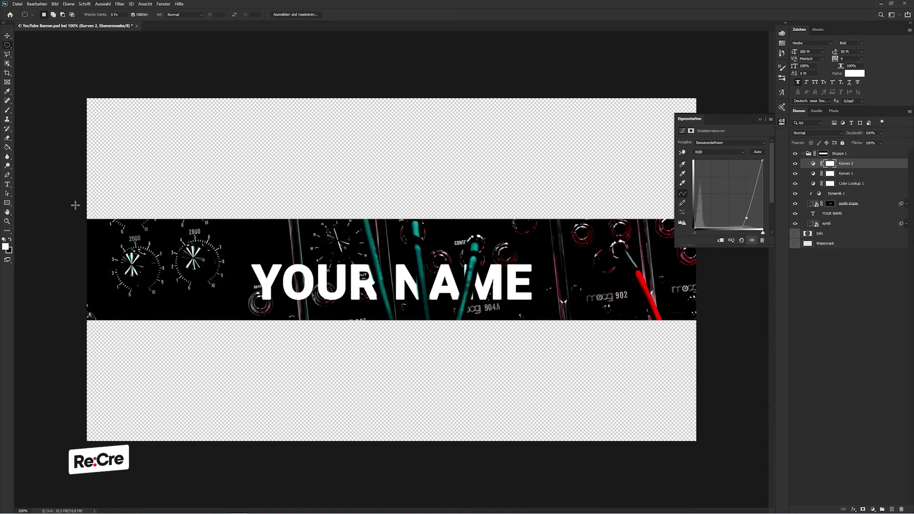
{"action": "left_click_drag", "start_coordinate": [75, 205], "coordinate": [713, 333]}
{"action": "key", "text": "g"}
{"action": "key", "text": "x"}
{"action": "left_click", "coordinate": [408, 279]}
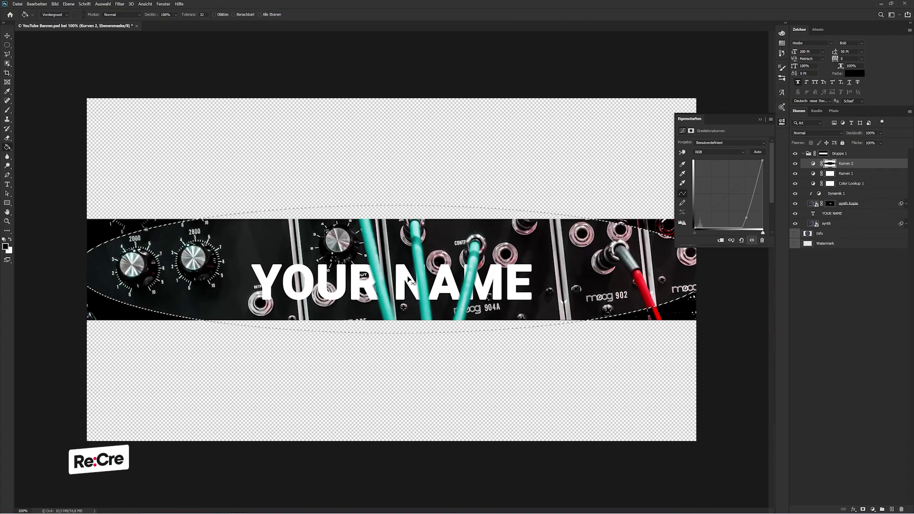
{"action": "key", "text": "ctrl+d"}
{"action": "key", "text": "ctrl+alt+f"}
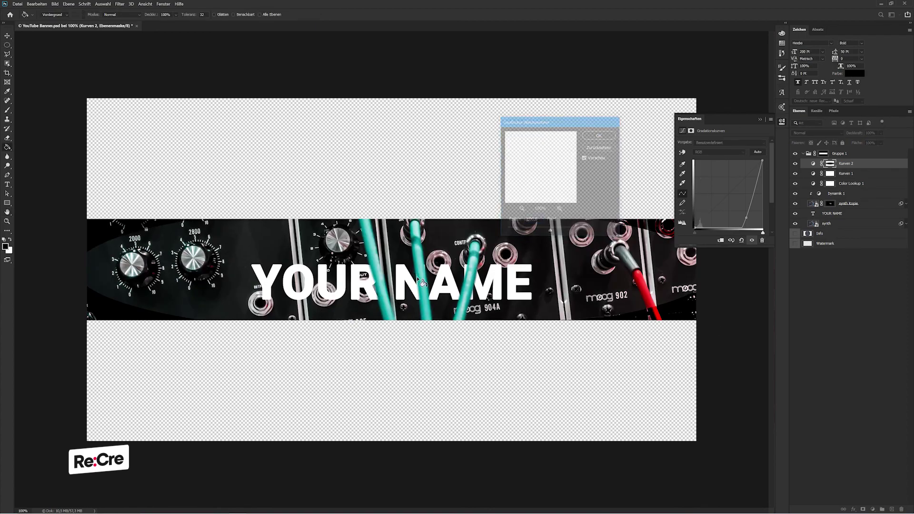
{"action": "key", "text": "Return"}
{"action": "mouse_move", "coordinate": [746, 217]}
{"action": "left_mouse_down"}
{"action": "mouse_move", "coordinate": [727, 201]}
{"action": "mouse_move", "coordinate": [728, 209]}
{"action": "left_mouse_up"}
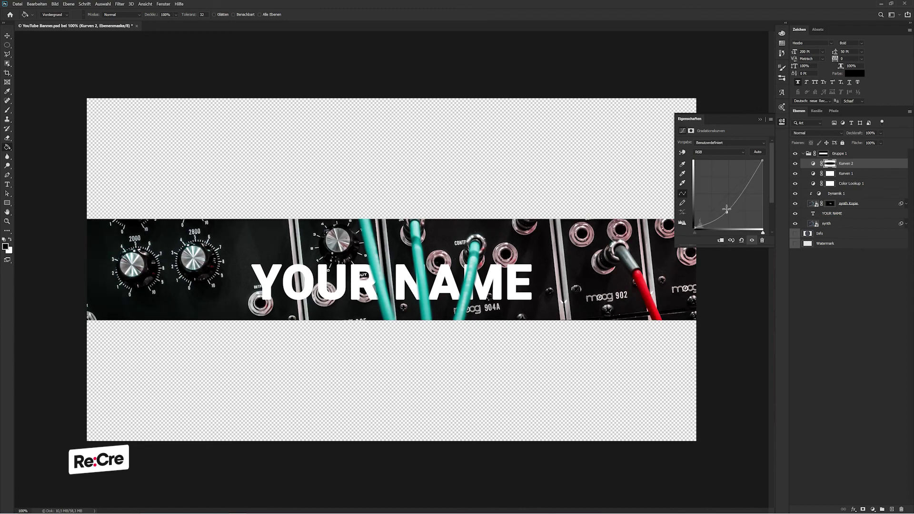
Step: Set the first Curves layer's opacity to 75%
{"action": "left_click", "coordinate": [862, 175]}
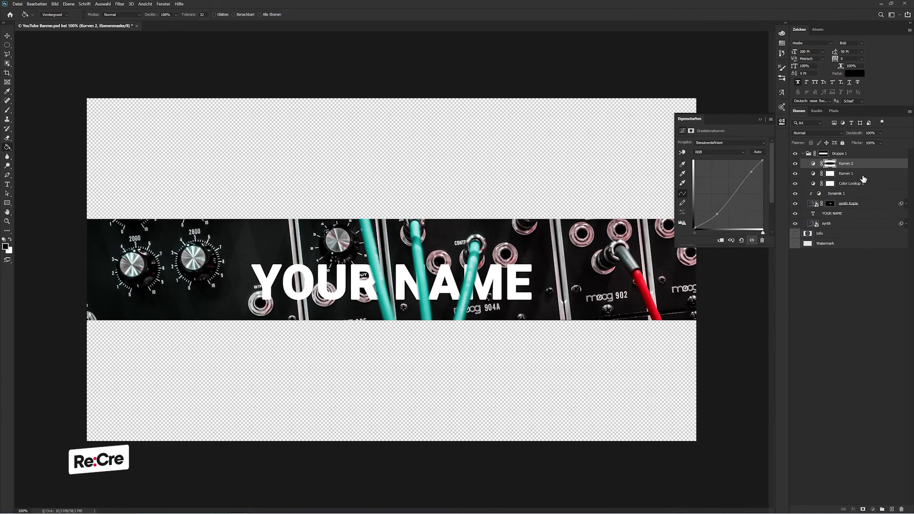
{"action": "left_click", "coordinate": [760, 119]}
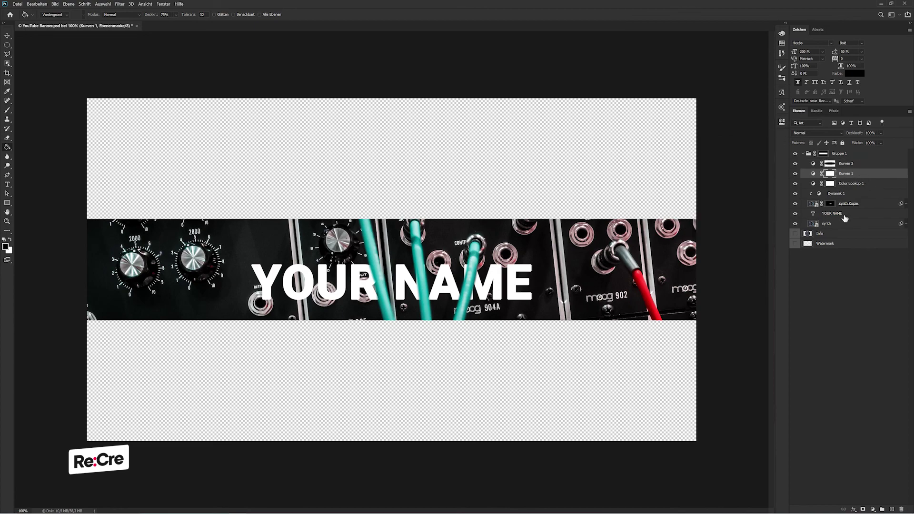
{"action": "key", "text": "v"}
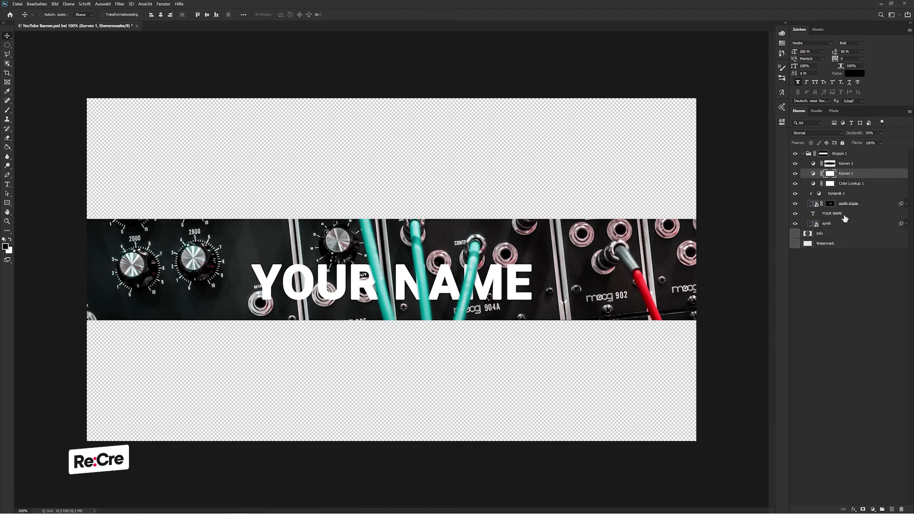
{"action": "key", "text": "7"}
{"action": "key", "text": "5"}
Step: Alt-drag a copy of the synth photo below and release its clipping mask
{"action": "left_click", "coordinate": [851, 291]}
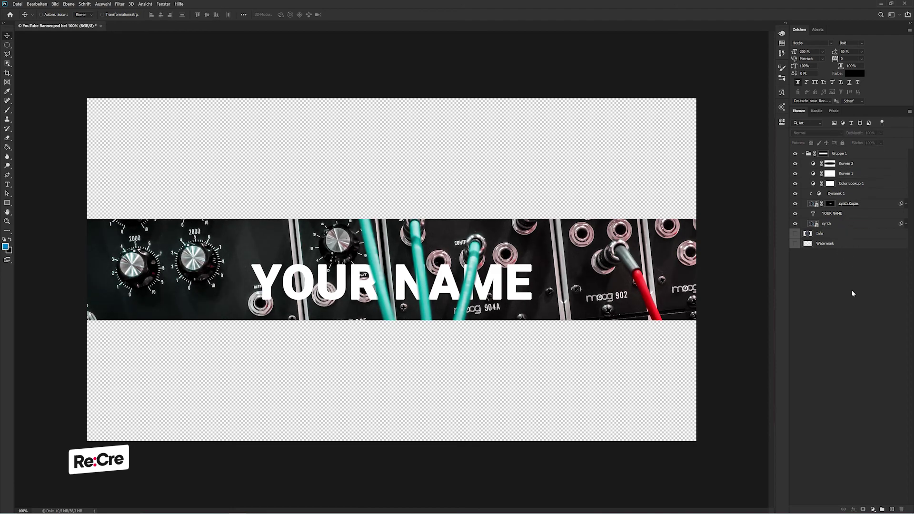
{"action": "left_click", "coordinate": [846, 213]}
{"action": "left_click", "coordinate": [831, 43]}
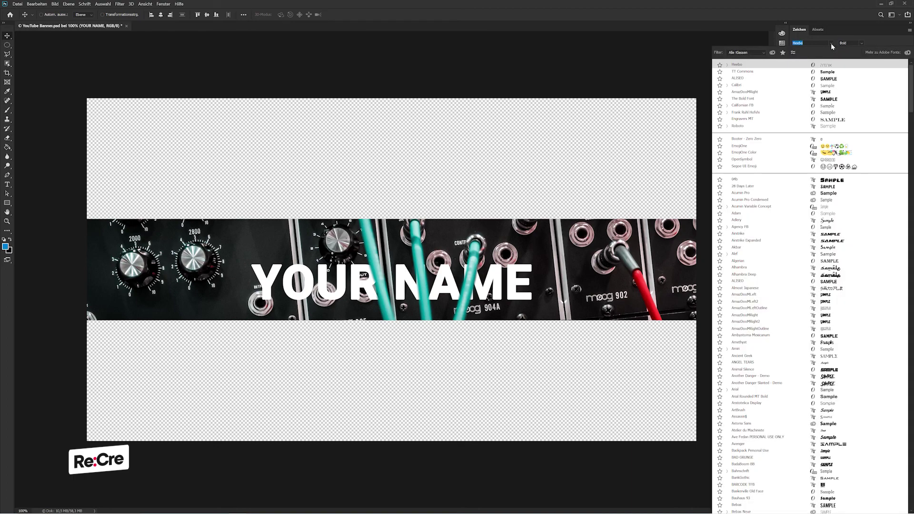
{"action": "left_click", "coordinate": [830, 43]}
{"action": "left_click", "coordinate": [824, 254]}
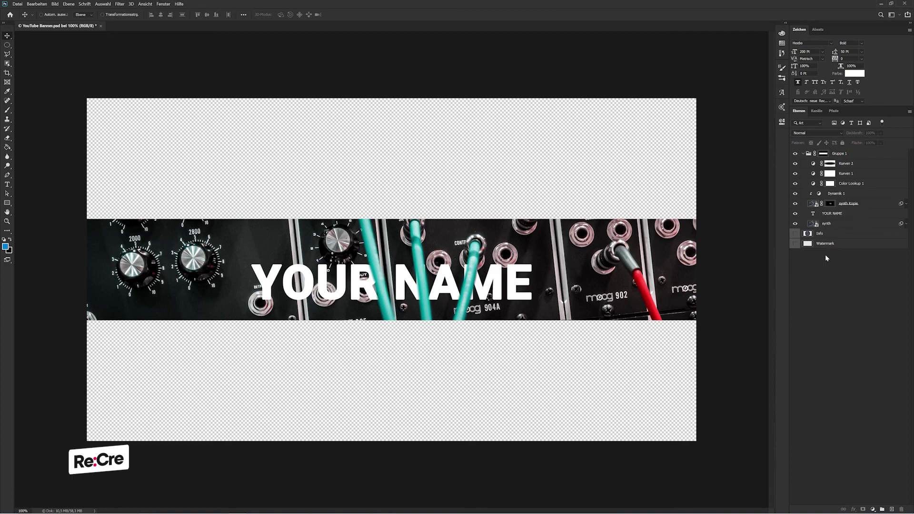
{"action": "left_click", "coordinate": [833, 217]}
{"action": "left_click_drag", "start_coordinate": [833, 222], "coordinate": [843, 239]}
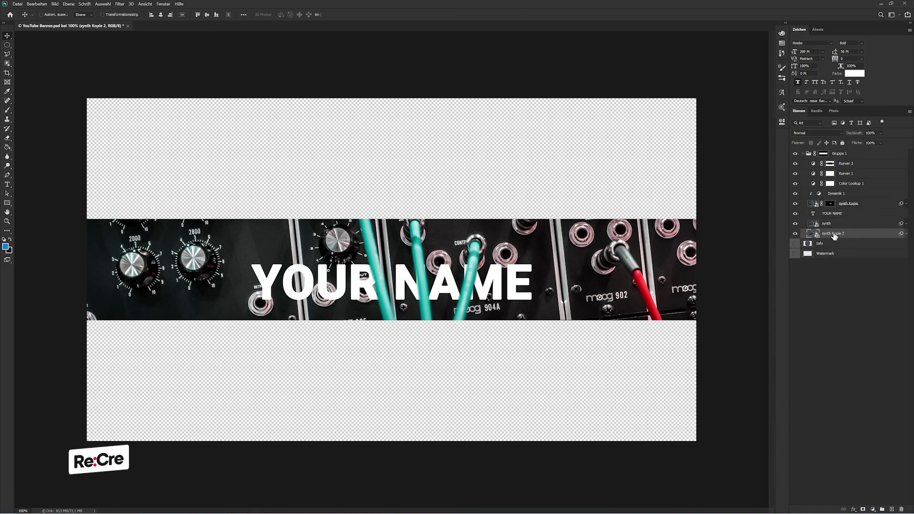
{"action": "left_click", "coordinate": [838, 239], "text": "alt"}
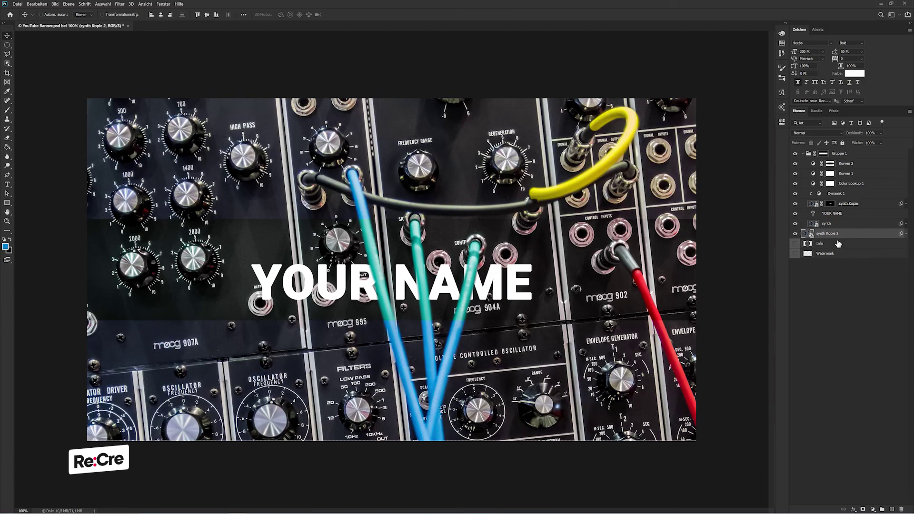
Step: Duplicate Color Lookup 1 and Kurven 1 and place the copies above the photo copy
{"action": "left_click", "coordinate": [852, 185]}
{"action": "key", "text": "ctrl+j"}
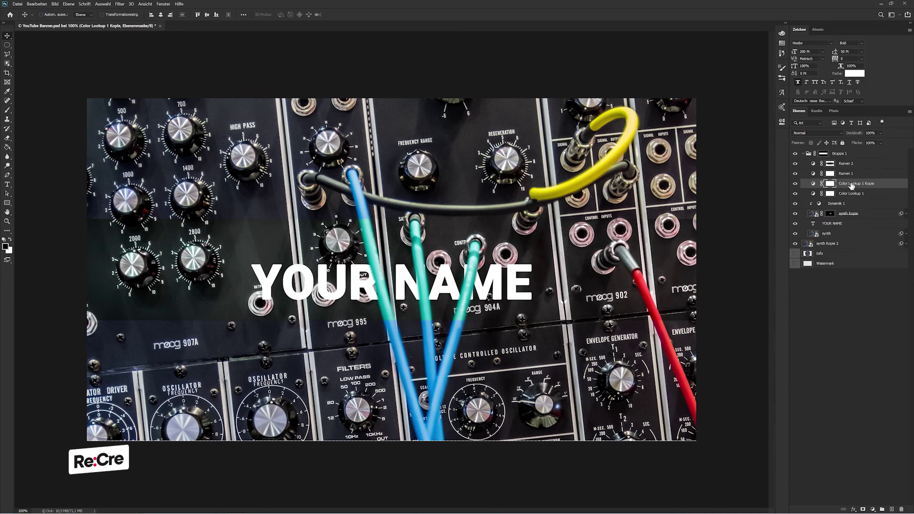
{"action": "left_click_drag", "start_coordinate": [852, 185], "coordinate": [850, 245]}
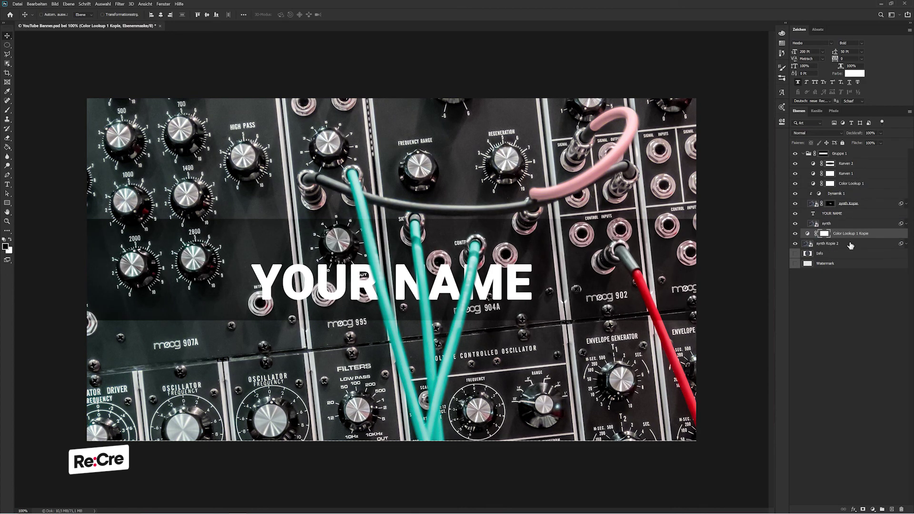
{"action": "left_click", "coordinate": [853, 176]}
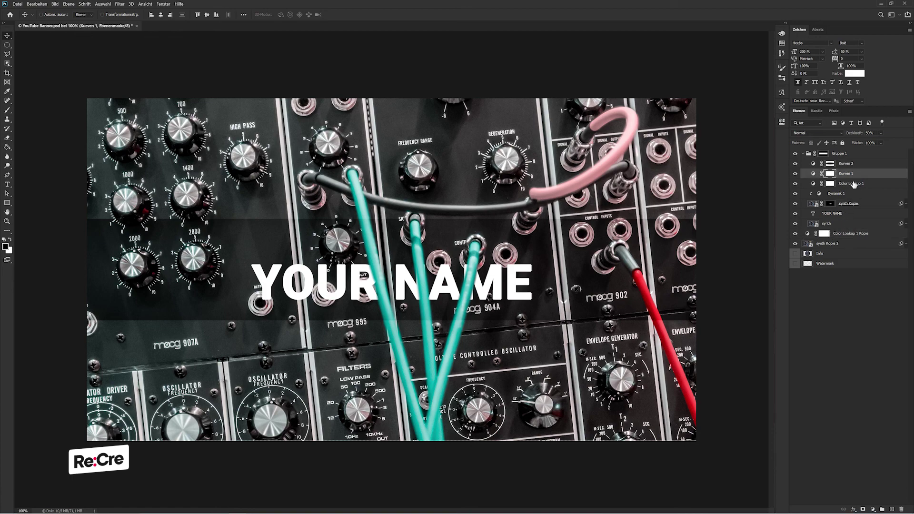
{"action": "key", "text": "ctrl+j"}
{"action": "left_click_drag", "start_coordinate": [847, 174], "coordinate": [841, 239]}
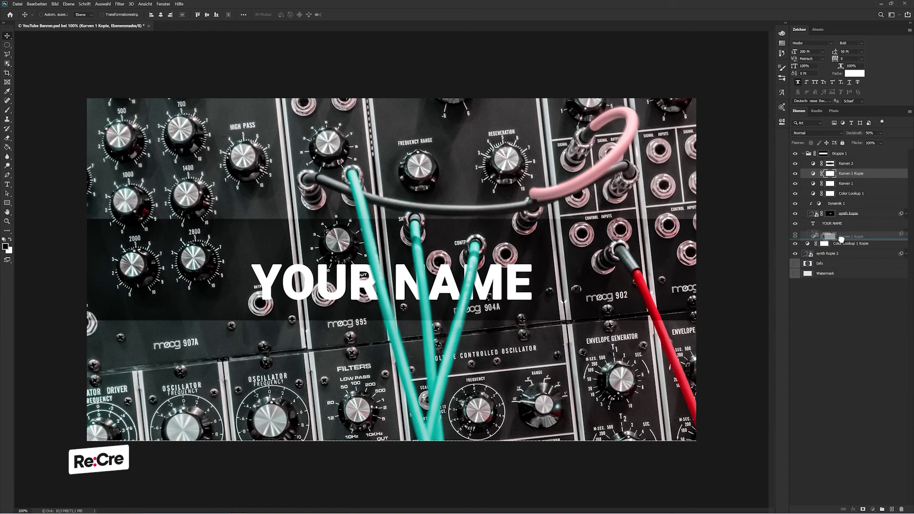
{"action": "left_click_drag", "start_coordinate": [840, 239], "coordinate": [844, 238]}
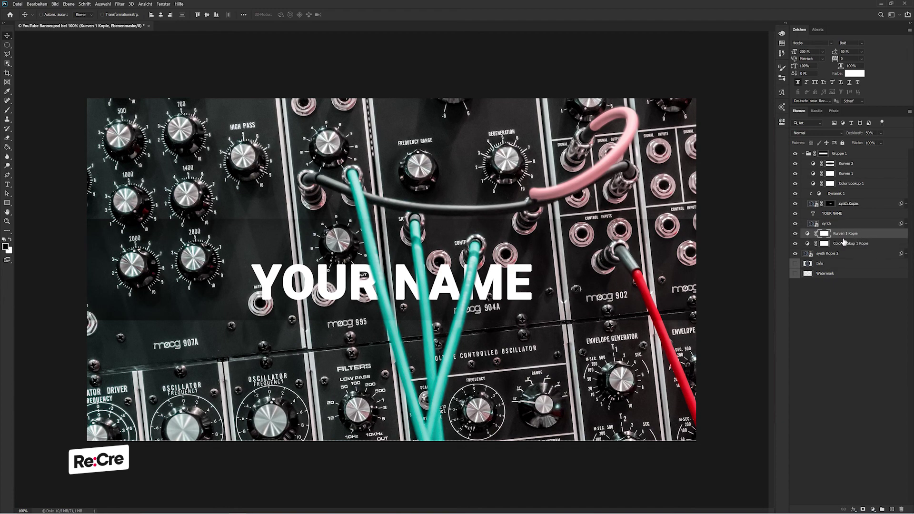
Step: Darken synth Kopie 2 with Hue/Saturation lightness -54 and compare with the curves copy
{"action": "left_click", "coordinate": [837, 254]}
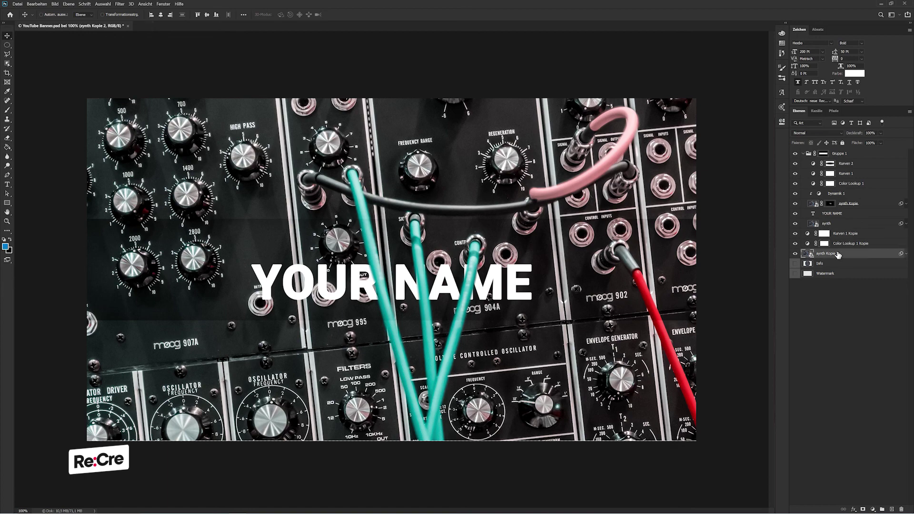
{"action": "key", "text": "ctrl+u"}
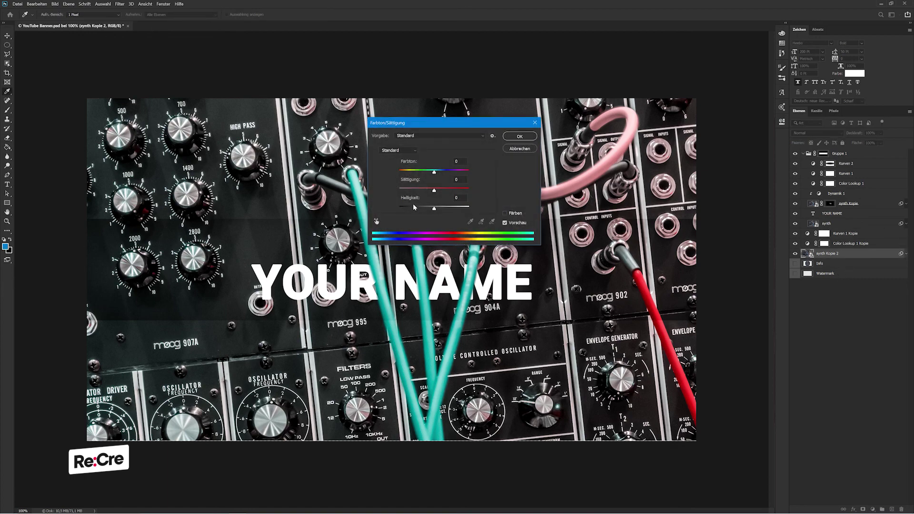
{"action": "left_click_drag", "start_coordinate": [433, 209], "coordinate": [413, 210]}
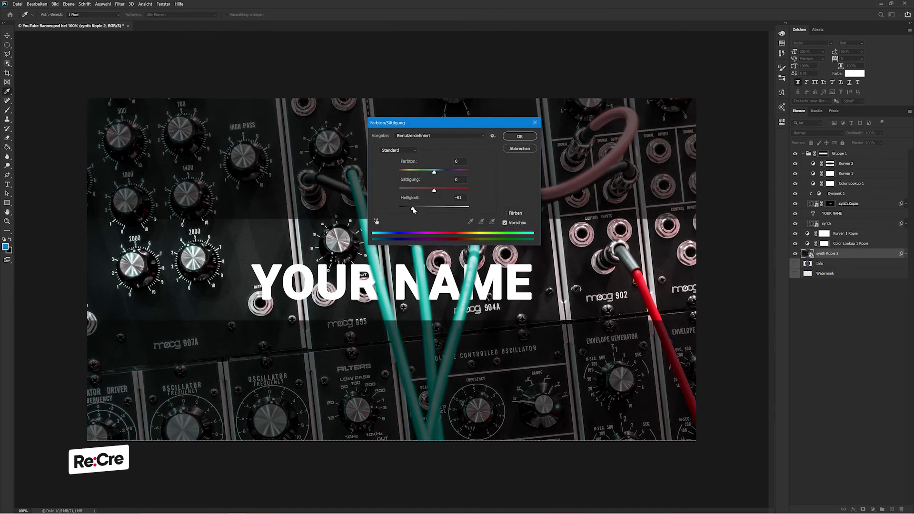
{"action": "left_click_drag", "start_coordinate": [413, 210], "coordinate": [416, 211]}
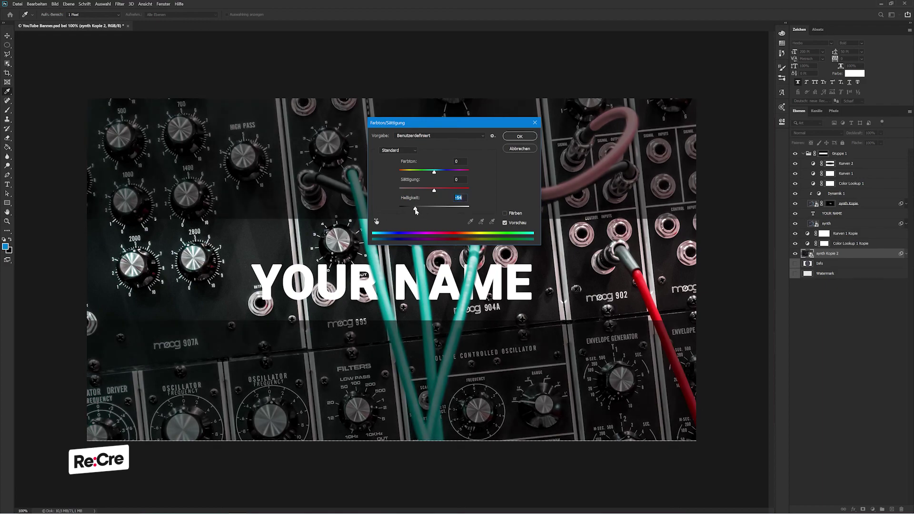
{"action": "key", "text": "Return"}
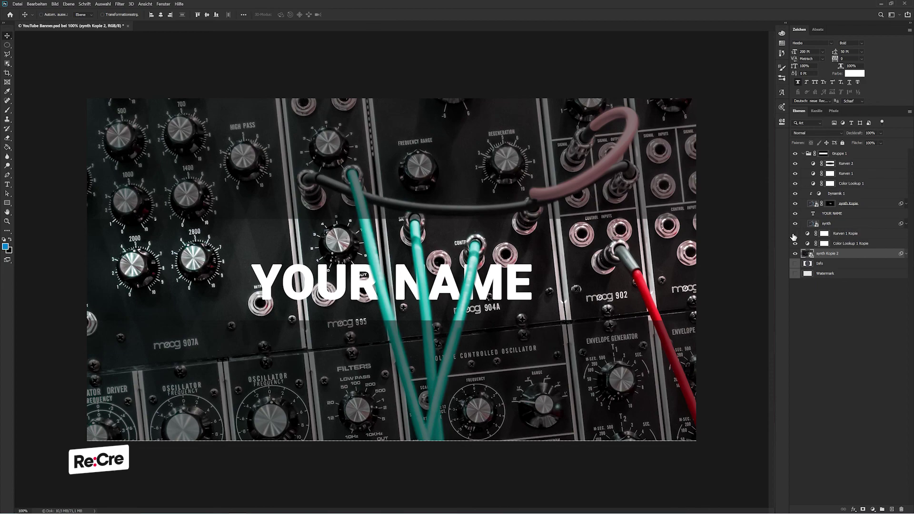
{"action": "left_click", "coordinate": [794, 234]}
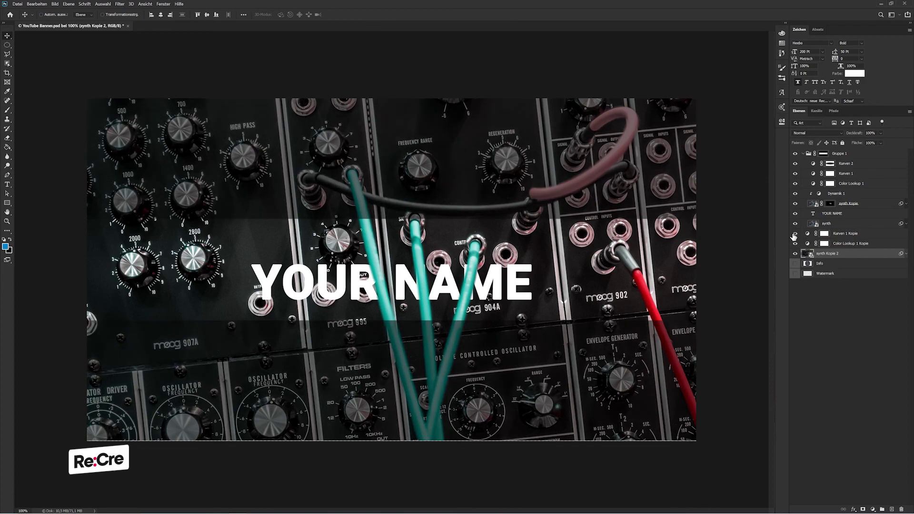
{"action": "left_click", "coordinate": [839, 307]}
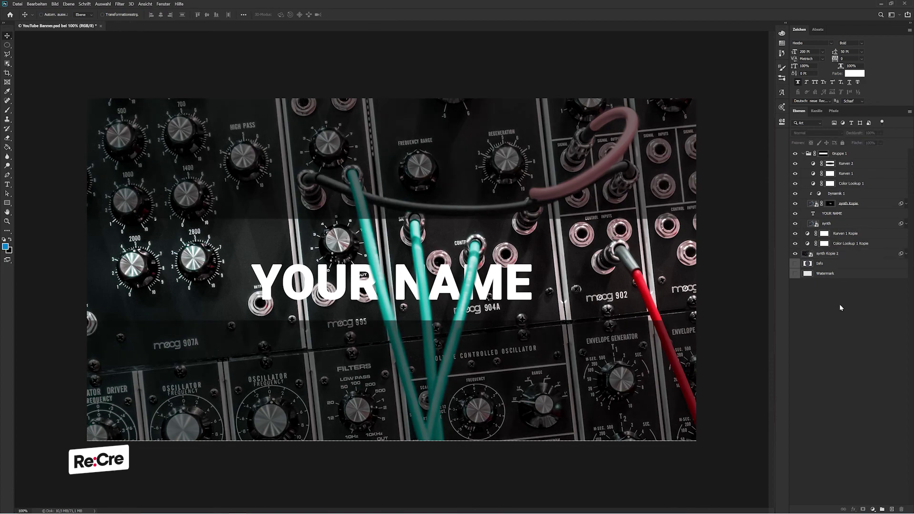
Step: Group Kurven 2 and the two adjustments above it into a group named CC at the top of the stack
{"action": "left_click", "coordinate": [838, 164]}
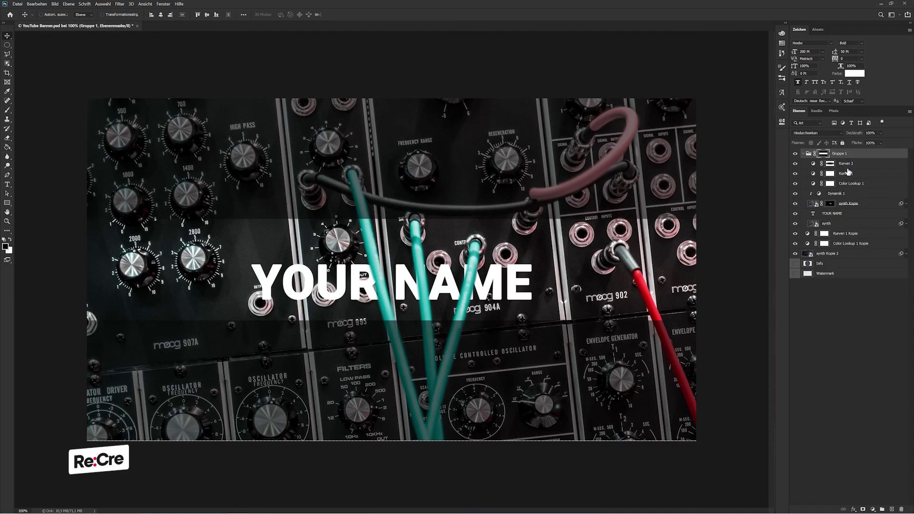
{"action": "left_click", "coordinate": [847, 185], "text": "shift"}
{"action": "key", "text": "ctrl+g"}
{"action": "double_click", "coordinate": [828, 164]}
{"action": "type", "text": "CC"}
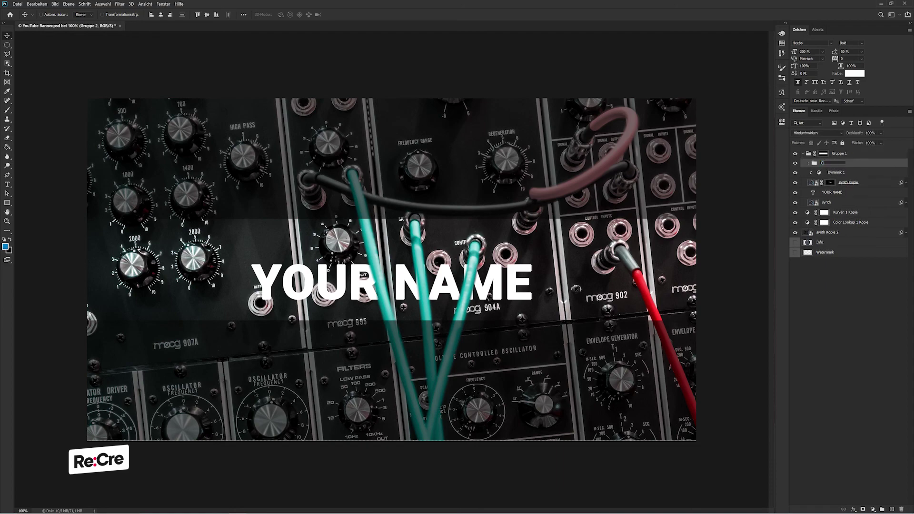
{"action": "key", "text": "Return"}
{"action": "left_click_drag", "start_coordinate": [828, 168], "coordinate": [831, 153]}
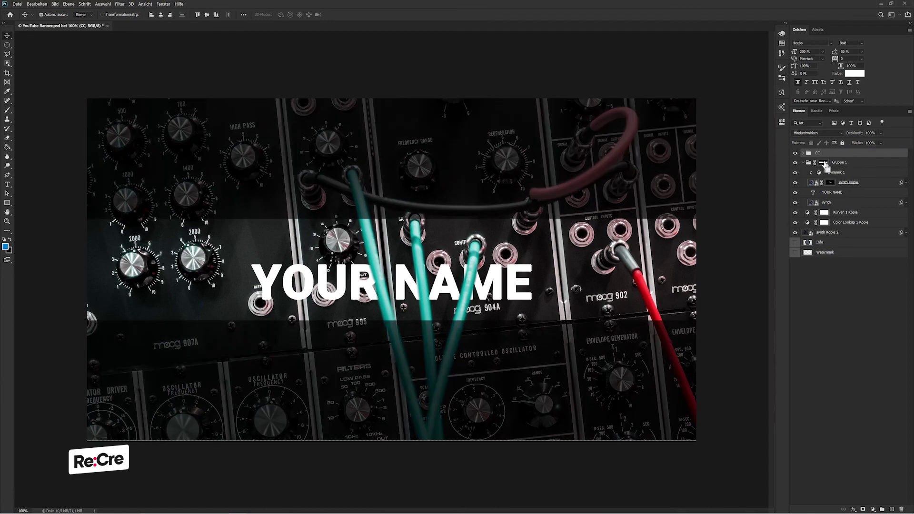
{"action": "left_click", "coordinate": [821, 200], "text": "ctrl"}
{"action": "key", "text": "ctrl+d"}
{"action": "left_click", "coordinate": [822, 287]}
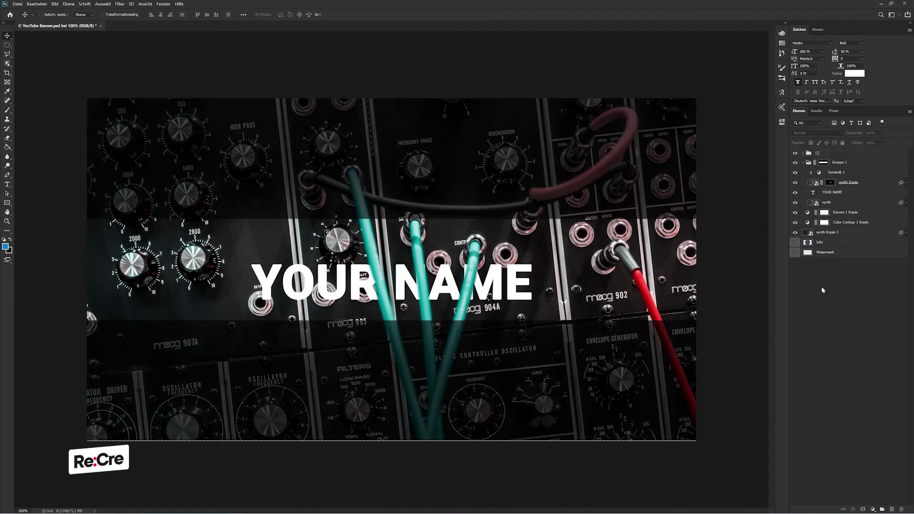
Step: Colour-label the CC group and rename its layers CC 1, CC 2 and CC 3
{"action": "right_click", "coordinate": [830, 154]}
{"action": "left_click", "coordinate": [828, 425]}
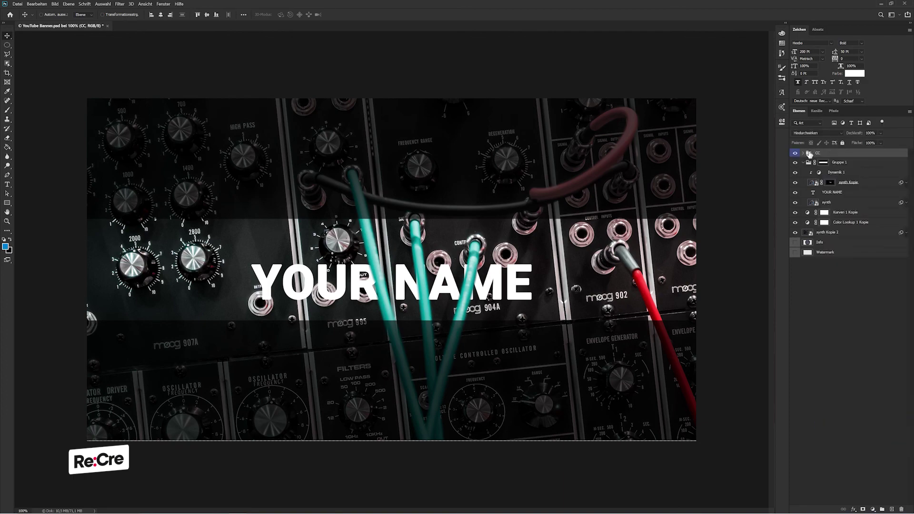
{"action": "left_click", "coordinate": [803, 153]}
{"action": "double_click", "coordinate": [845, 162]}
{"action": "type", "text": "CC"}
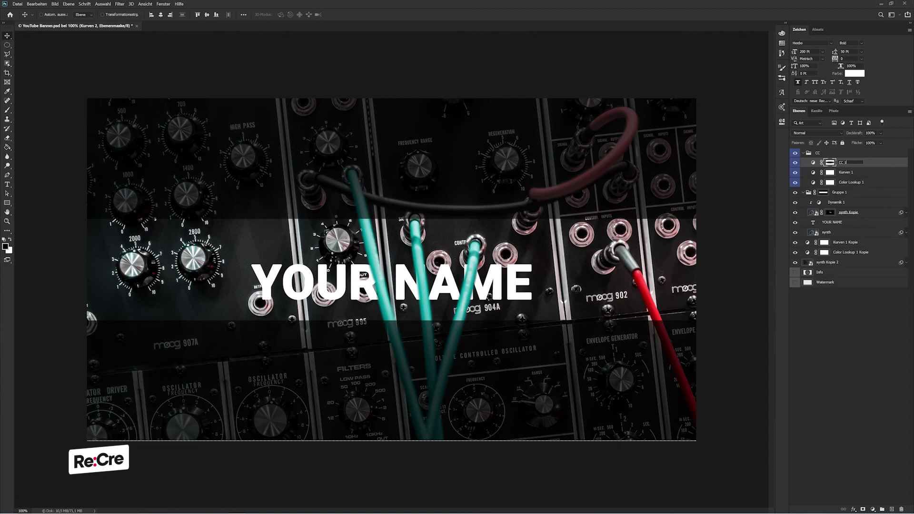
{"action": "key", "text": "Tab"}
{"action": "type", "text": "C"}
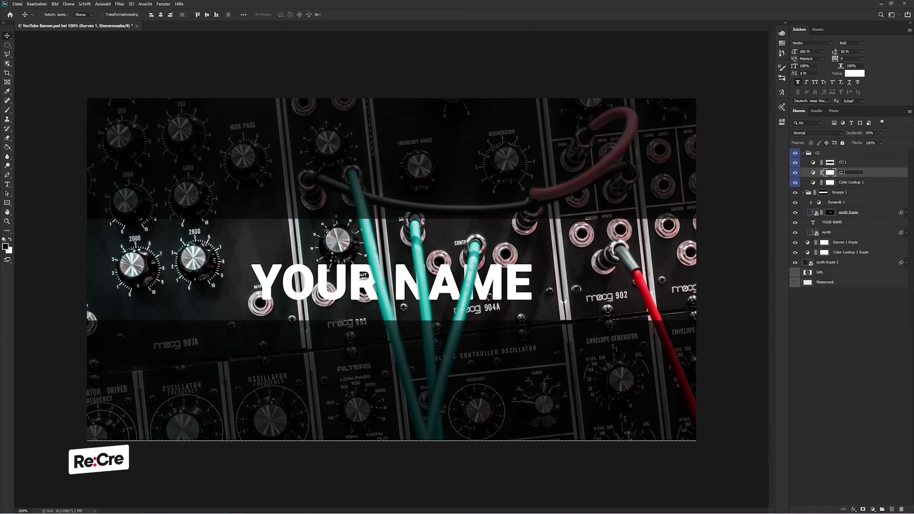
{"action": "type", "text": " 2"}
{"action": "key", "text": "Tab"}
{"action": "type", "text": "C"}
{"action": "key", "text": "Return"}
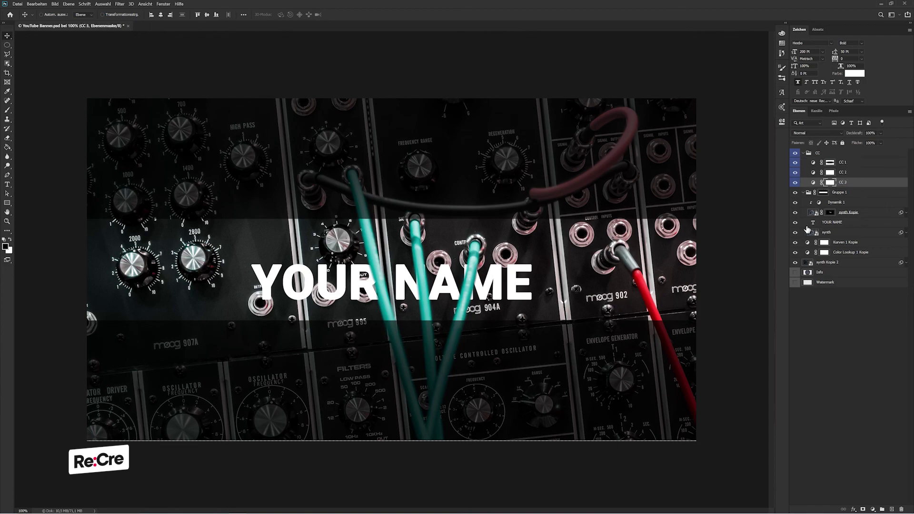
{"action": "left_click", "coordinate": [803, 153]}
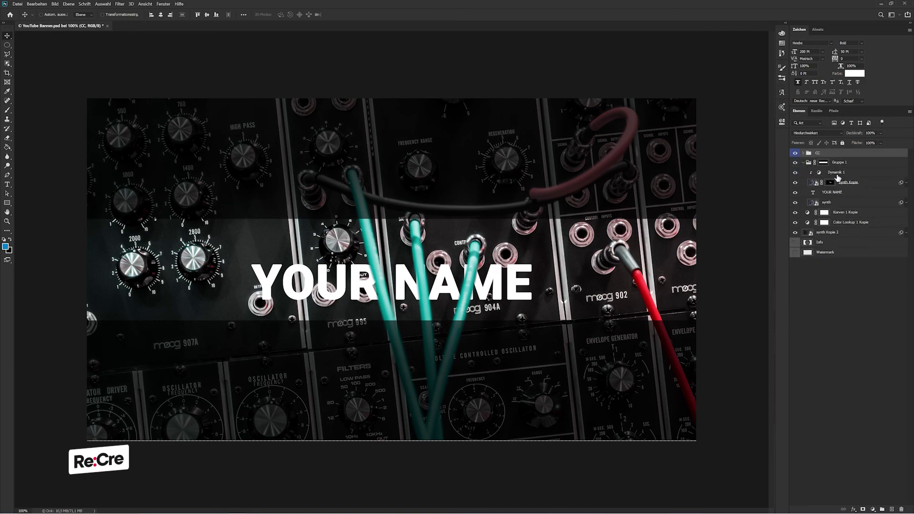
Step: Group Dynamik 1 with synth Kopie into a group named Overlay
{"action": "left_click", "coordinate": [838, 175]}
{"action": "left_click", "coordinate": [847, 184], "text": "ctrl"}
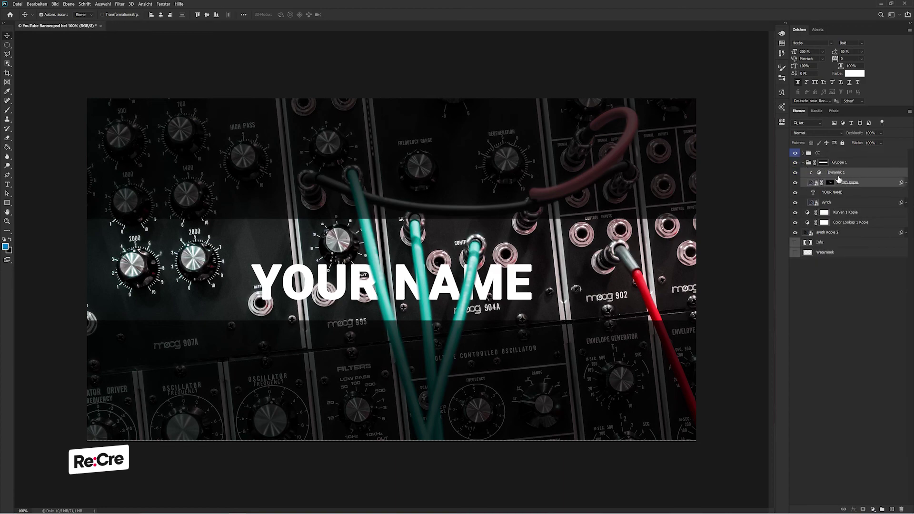
{"action": "key", "text": "ctrl+g"}
{"action": "double_click", "coordinate": [822, 162]}
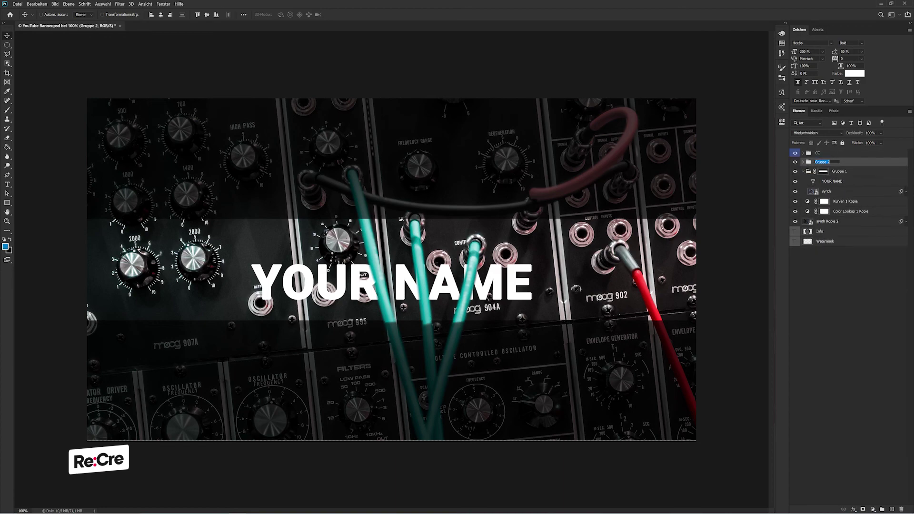
{"action": "type", "text": "y"}
{"action": "key", "text": "Return"}
Step: Put the YOUR NAME text layer into its own group named Text
{"action": "left_click", "coordinate": [827, 185]}
{"action": "key", "text": "ctrl+g"}
{"action": "double_click", "coordinate": [821, 171]}
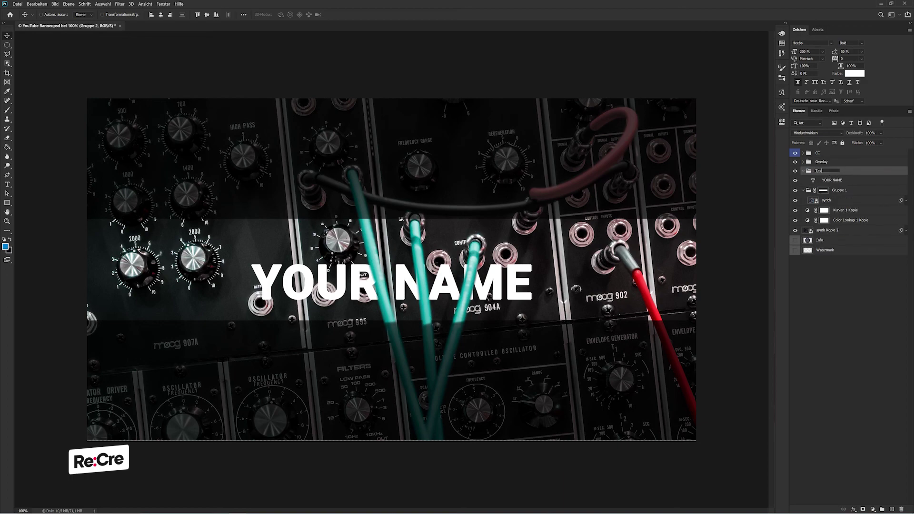
{"action": "type", "text": "t"}
{"action": "key", "text": "Return"}
{"action": "left_click", "coordinate": [828, 183]}
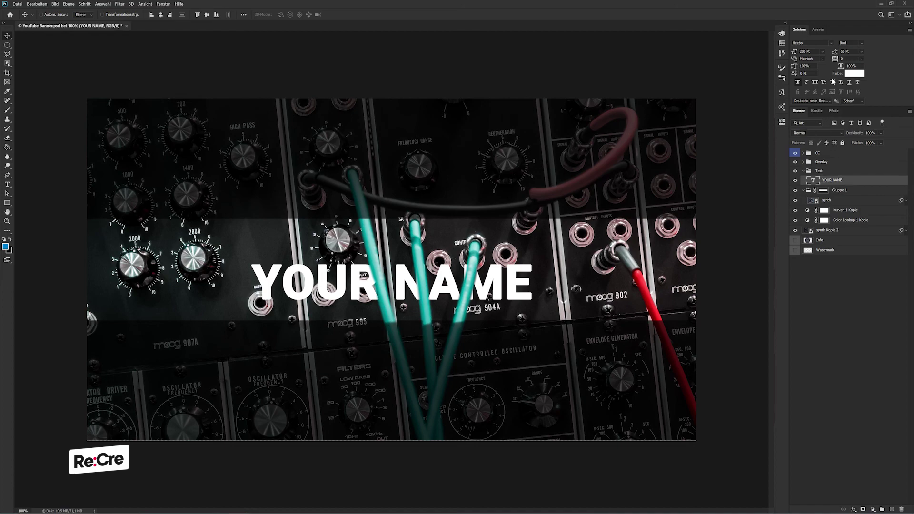
{"action": "left_click", "coordinate": [810, 43]}
Step: Label the Text group green and the Overlay group red
{"action": "right_click", "coordinate": [823, 171]}
{"action": "left_click", "coordinate": [835, 433]}
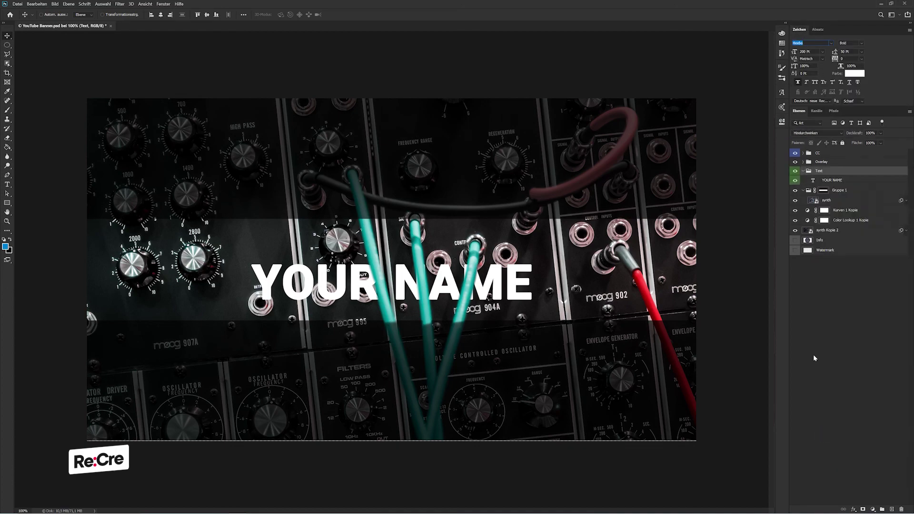
{"action": "double_click", "coordinate": [836, 181]}
{"action": "type", "text": "Your Name"}
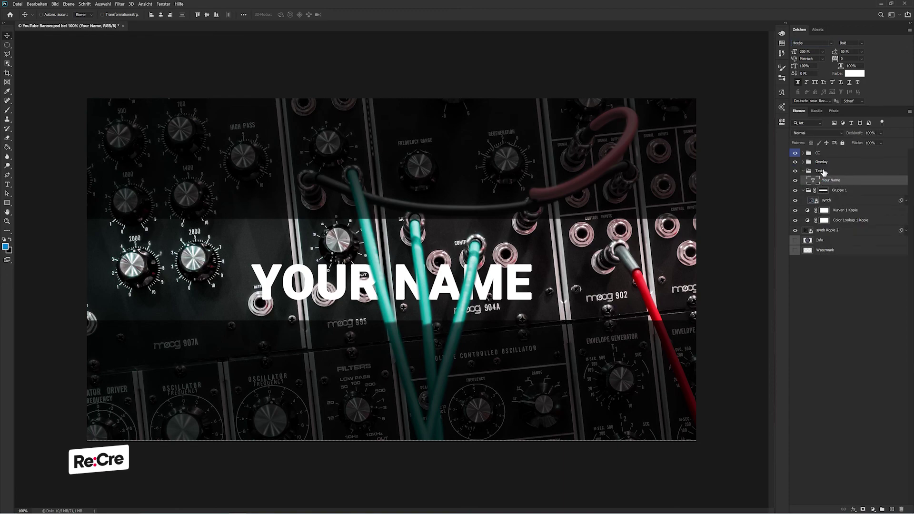
{"action": "right_click", "coordinate": [830, 171]}
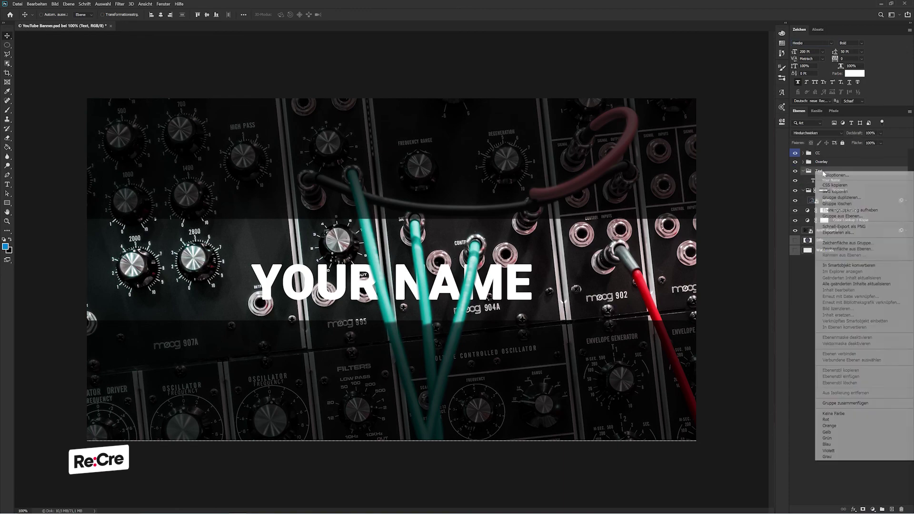
{"action": "left_click", "coordinate": [846, 433]}
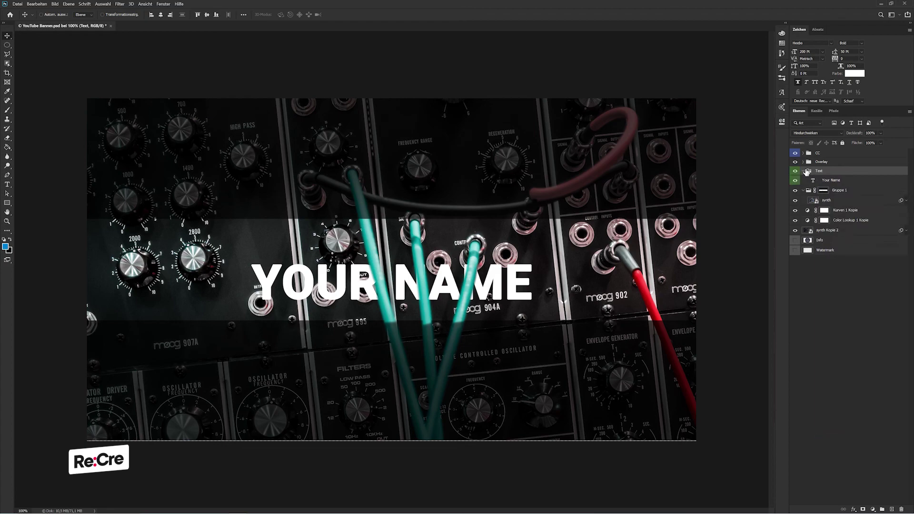
{"action": "right_click", "coordinate": [819, 164]}
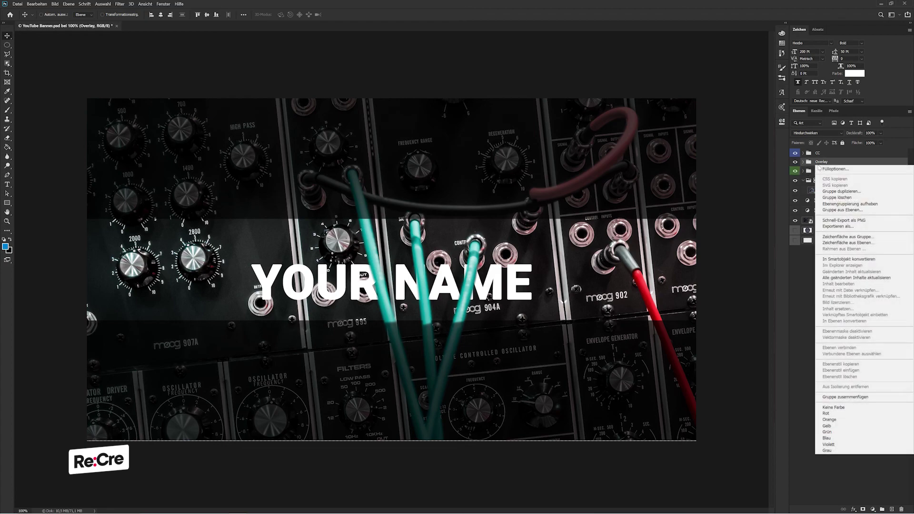
{"action": "left_click", "coordinate": [826, 413]}
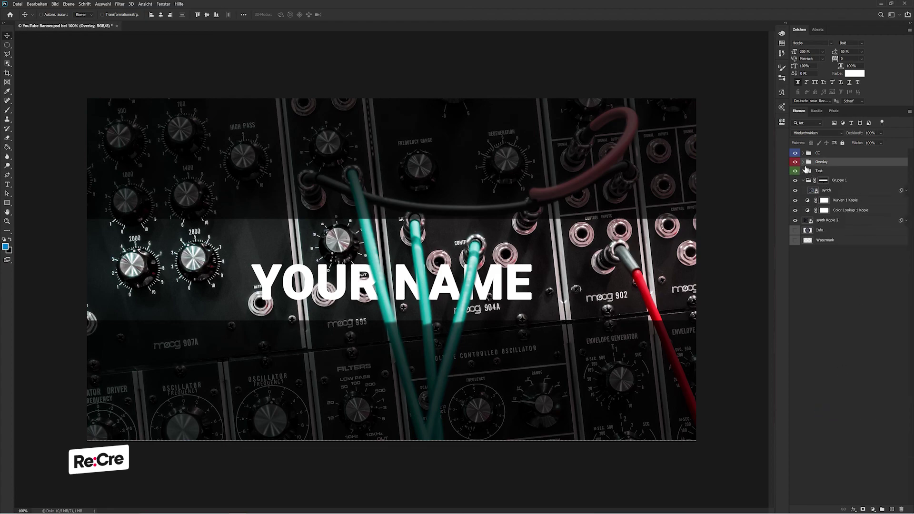
Step: Rename Dynamik 1 inside the Overlay group to CC and give it a blue label
{"action": "left_click", "coordinate": [803, 162]}
{"action": "double_click", "coordinate": [836, 172]}
{"action": "type", "text": "CC"}
{"action": "key", "text": "Tab"}
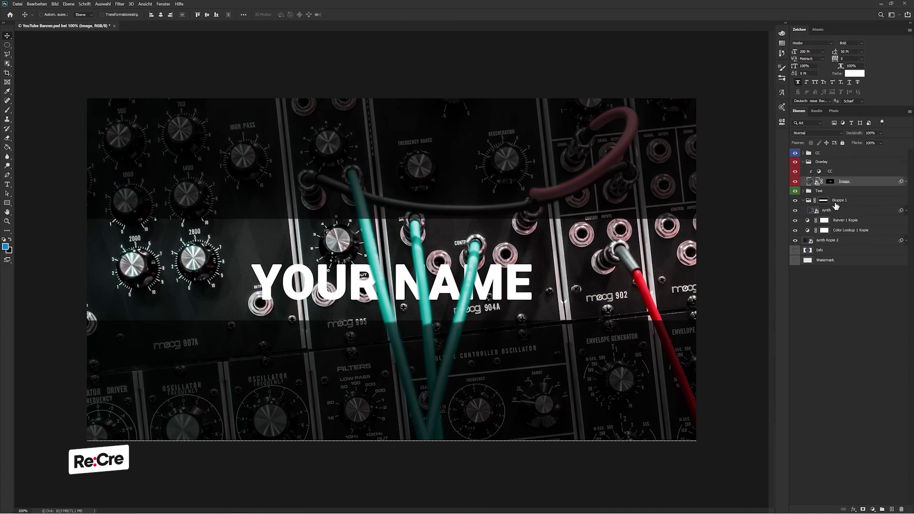
{"action": "right_click", "coordinate": [839, 172]}
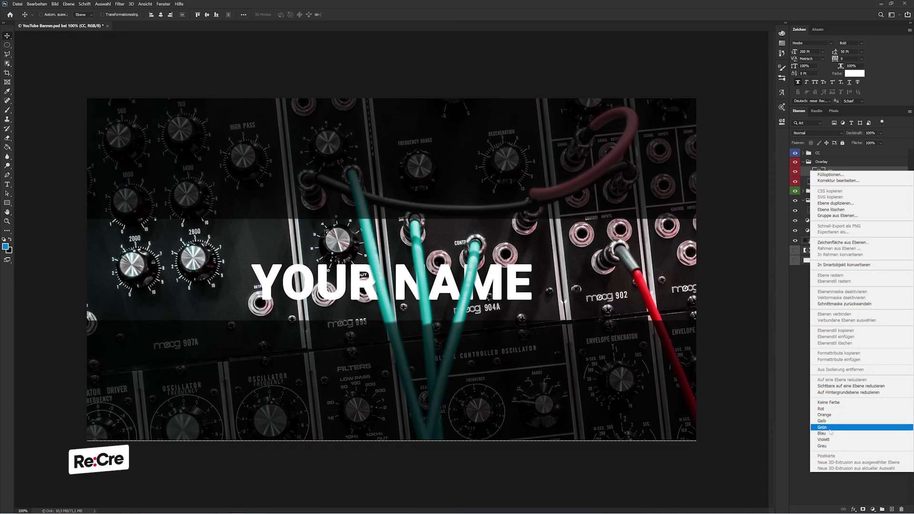
{"action": "left_click", "coordinate": [821, 433]}
Step: Rename Gruppe 1 to Banner and label it red
{"action": "left_click", "coordinate": [804, 162]}
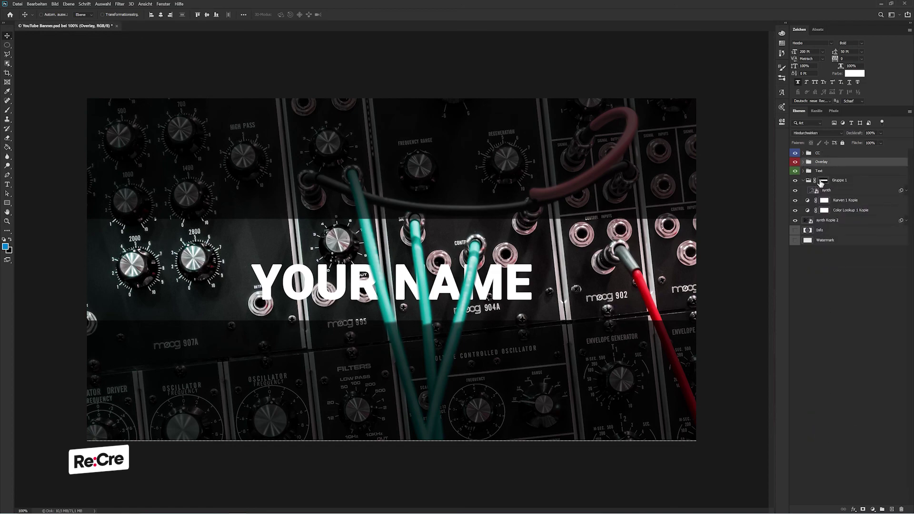
{"action": "double_click", "coordinate": [839, 180]}
{"action": "type", "text": "Banner"}
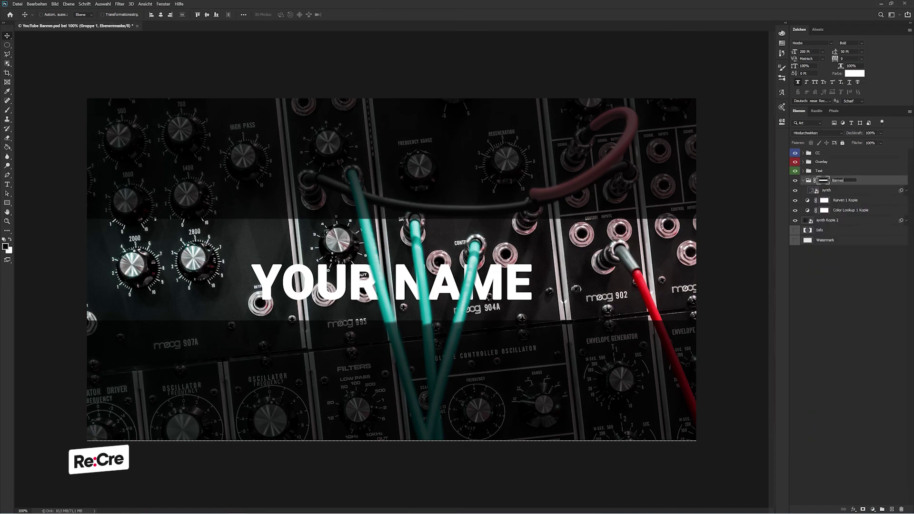
{"action": "key", "text": "Tab"}
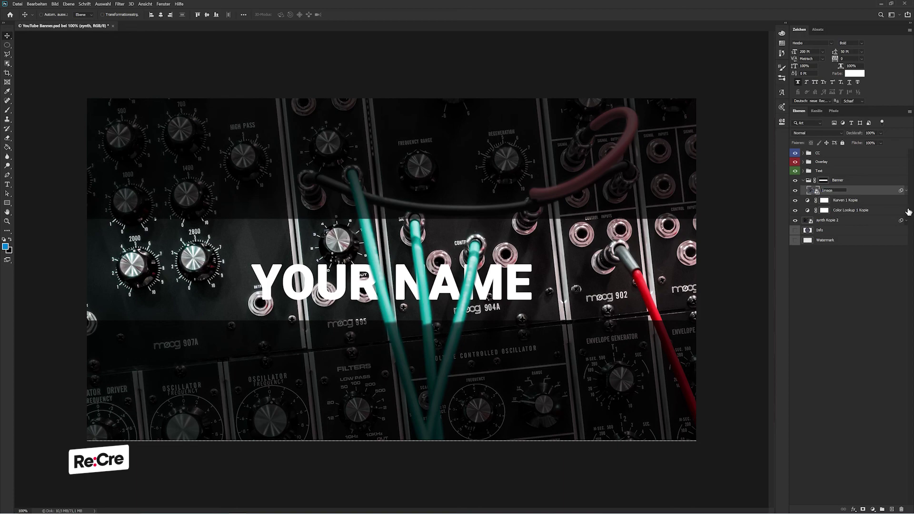
{"action": "right_click", "coordinate": [816, 180]}
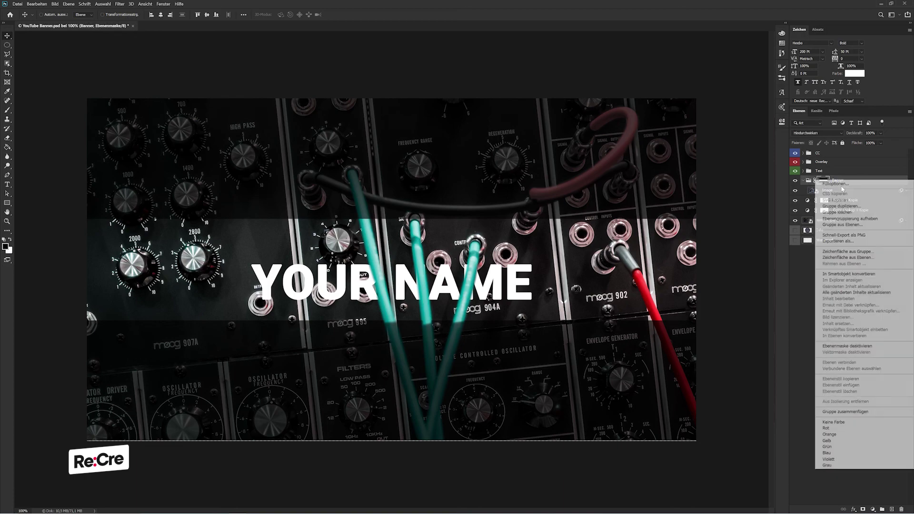
{"action": "left_click", "coordinate": [828, 427]}
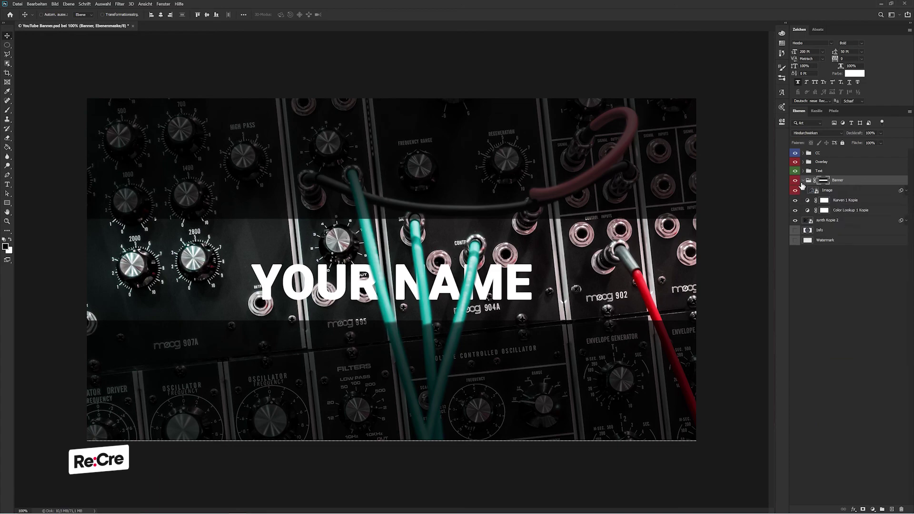
{"action": "left_click", "coordinate": [803, 181]}
Step: Group the loose background layers into a red-labelled group named BG
{"action": "left_click", "coordinate": [831, 190]}
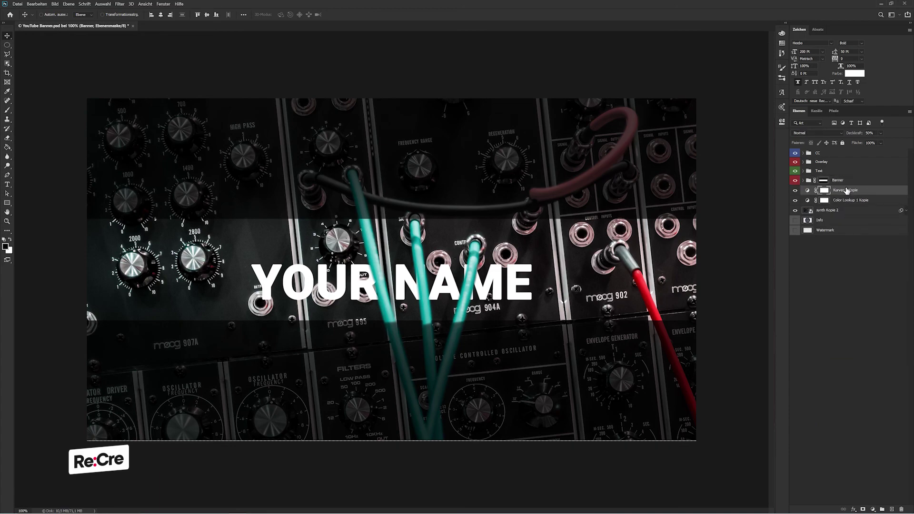
{"action": "left_click", "coordinate": [838, 210], "text": "shift"}
{"action": "key", "text": "ctrl+g"}
{"action": "type", "text": "G"}
{"action": "key", "text": "Return"}
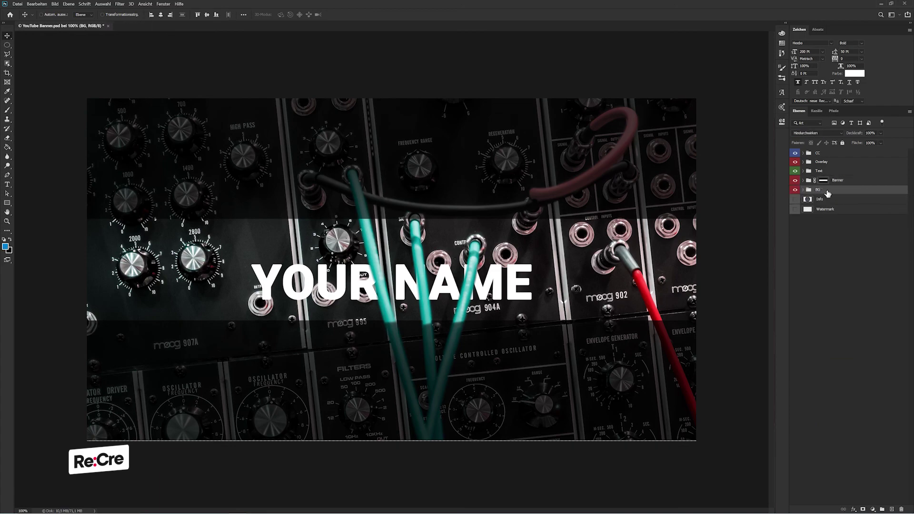
{"action": "right_click", "coordinate": [815, 190]}
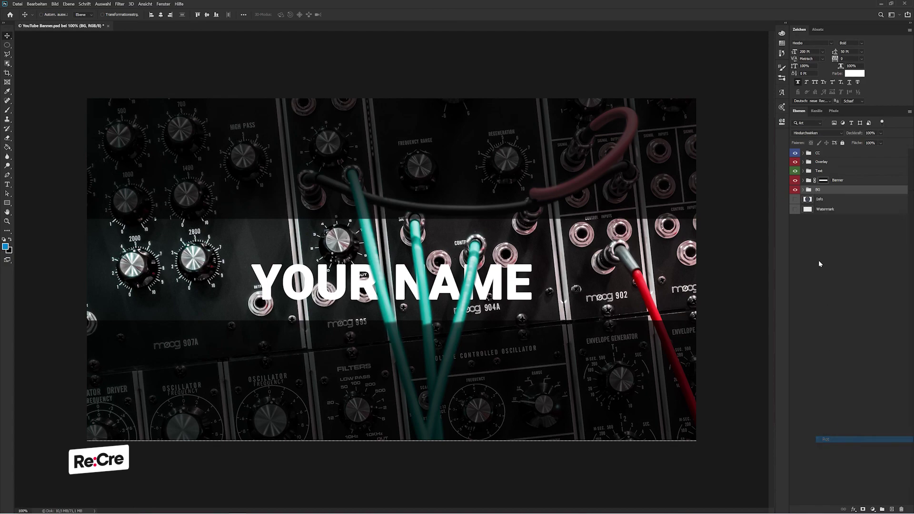
{"action": "left_click", "coordinate": [824, 440]}
Step: Rename Kurven 1 Kopie and the next BG layer to CC 1 and CC 2
{"action": "left_click", "coordinate": [803, 190]}
{"action": "double_click", "coordinate": [856, 199]}
{"action": "type", "text": "d"}
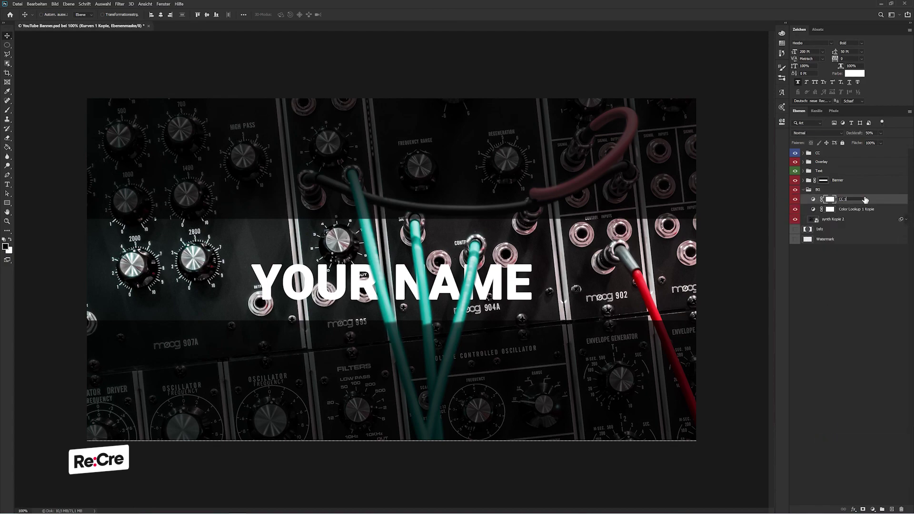
{"action": "key", "text": "Tab"}
{"action": "type", "text": "CC 2"}
{"action": "key", "text": "Return"}
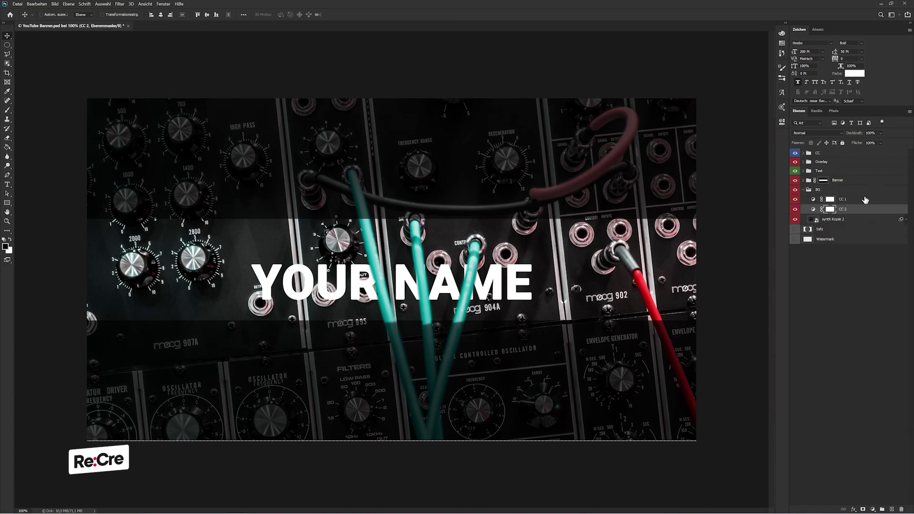
Step: Delete the layer masks from CC 1 and CC 2 and rename synth Kopie 2 to Image
{"action": "right_click", "coordinate": [829, 200]}
{"action": "left_click", "coordinate": [838, 213]}
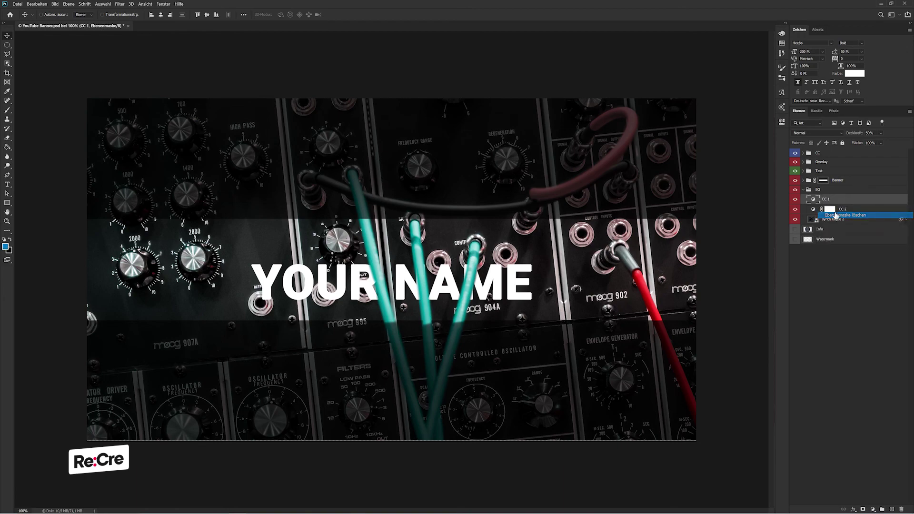
{"action": "right_click", "coordinate": [829, 209]}
{"action": "left_click", "coordinate": [837, 221]}
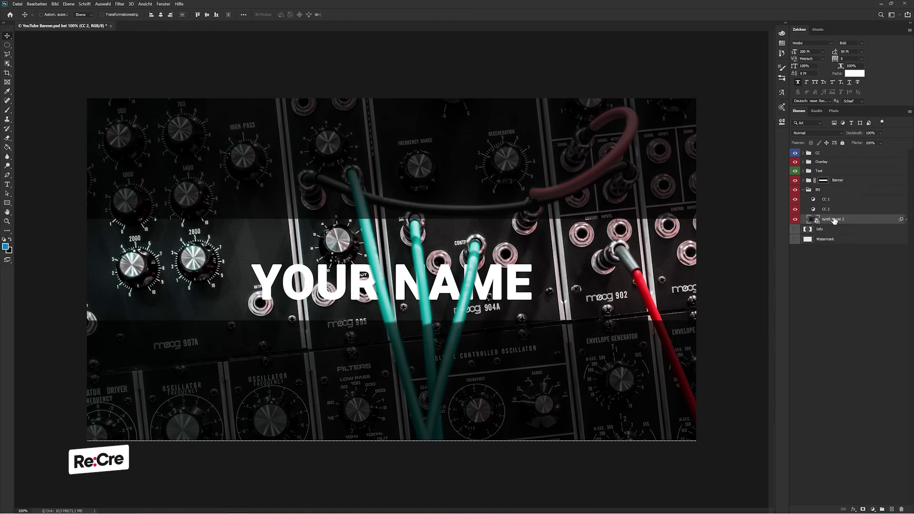
{"action": "double_click", "coordinate": [833, 219]}
{"action": "type", "text": "age"}
{"action": "key", "text": "Return"}
Step: Label CC 1 and CC 2 blue and move Info and Watermark to the top
{"action": "right_click", "coordinate": [835, 203]}
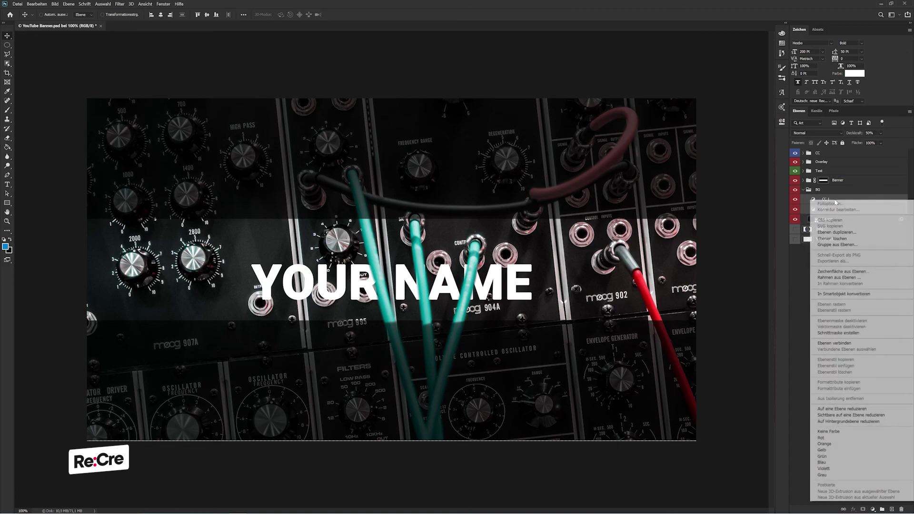
{"action": "left_click", "coordinate": [822, 462]}
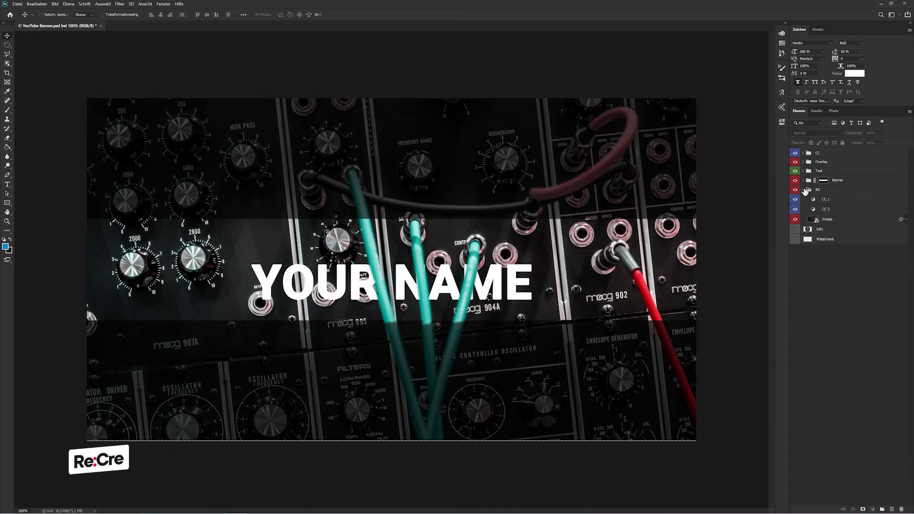
{"action": "left_click", "coordinate": [803, 190]}
{"action": "left_click_drag", "start_coordinate": [819, 200], "coordinate": [819, 152]}
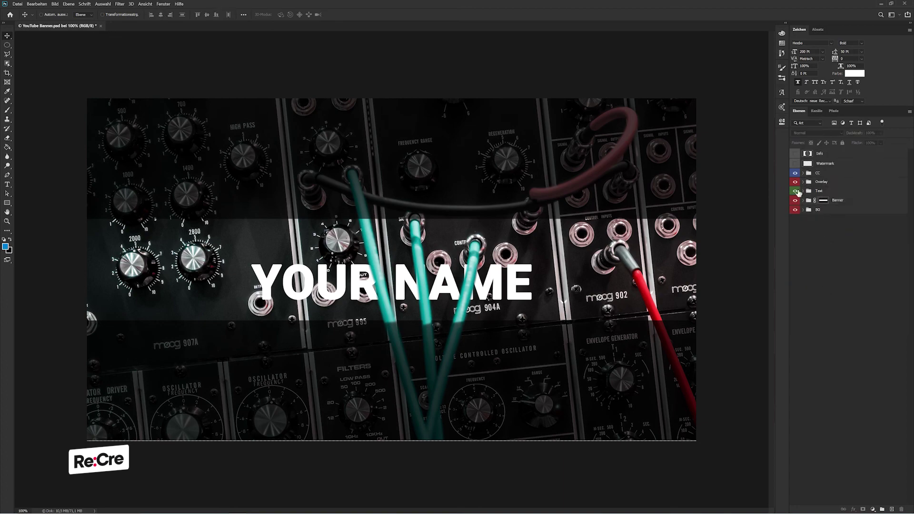
Step: Mask the ukulele photo group to a horizontal band across the canvas middle and hide the guides
{"action": "left_click", "coordinate": [795, 154]}
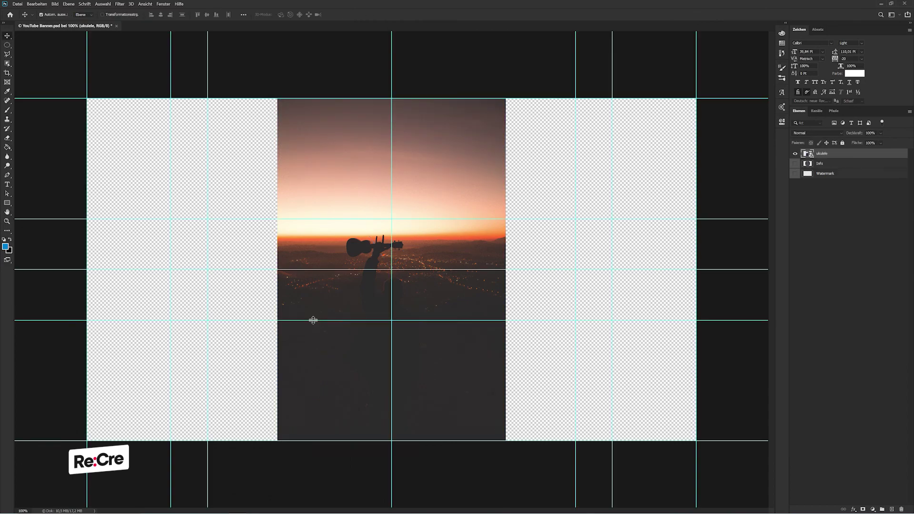
{"action": "key", "text": "m"}
{"action": "left_click_drag", "start_coordinate": [117, 64], "coordinate": [255, 95]}
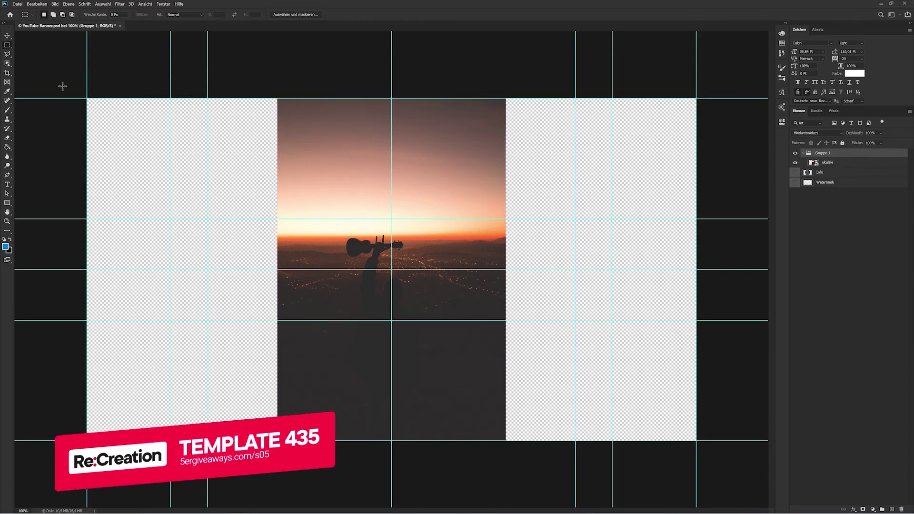
{"action": "left_click_drag", "start_coordinate": [695, 440], "coordinate": [75, 316]}
{"action": "right_click", "coordinate": [248, 252]}
{"action": "left_click", "coordinate": [274, 261]}
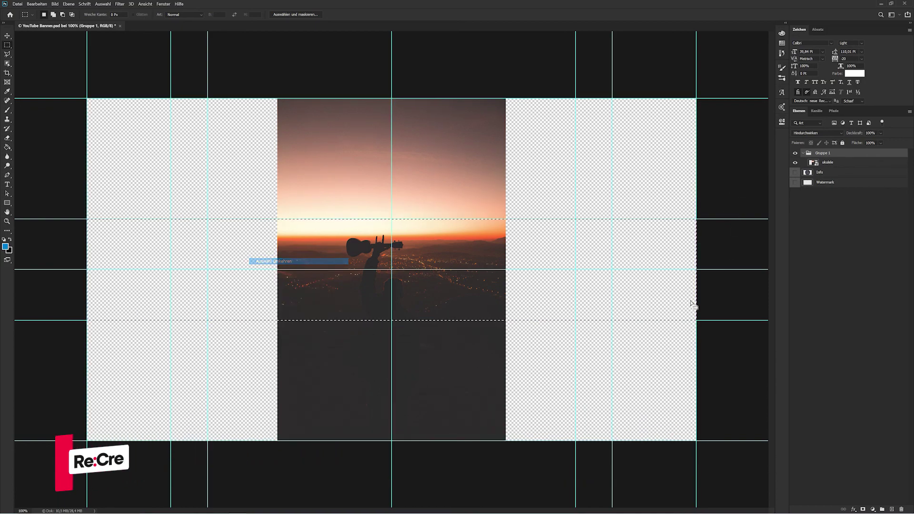
{"action": "left_click", "coordinate": [863, 508]}
{"action": "key", "text": "v"}
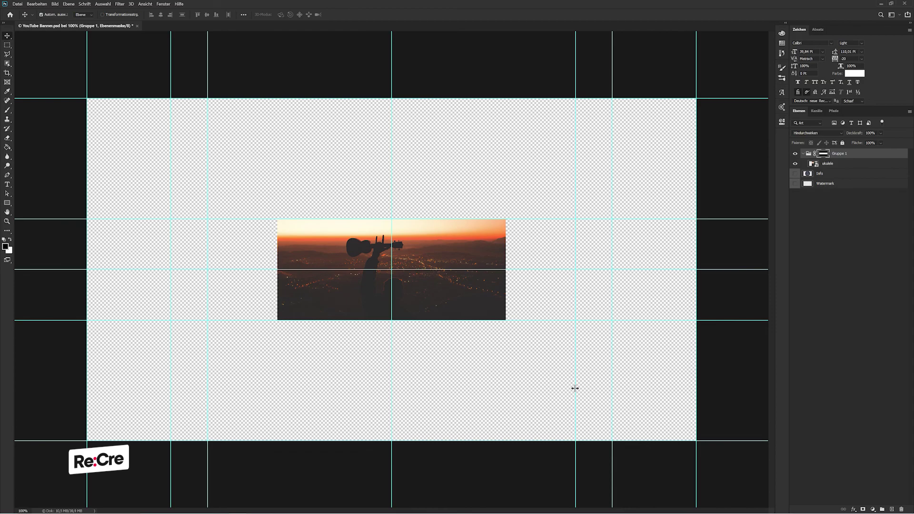
{"action": "key", "text": "ctrl+h"}
{"action": "left_click", "coordinate": [827, 167]}
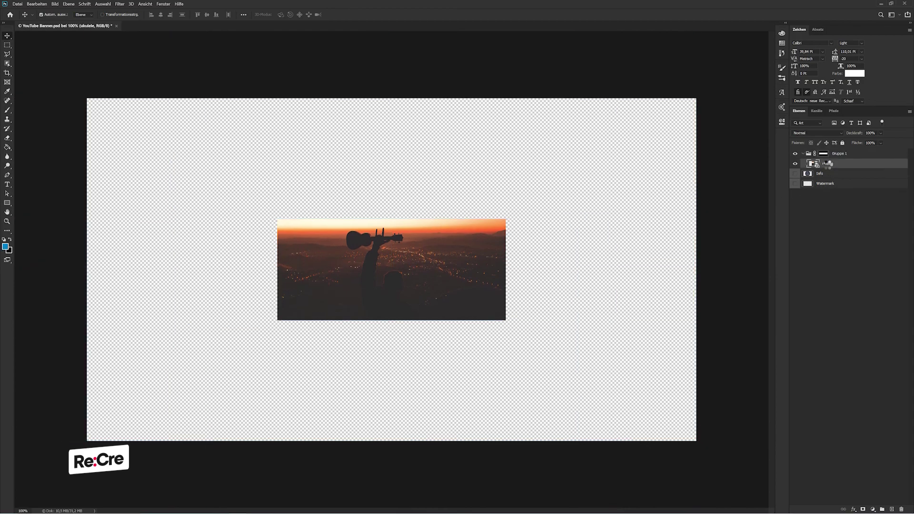
{"action": "key", "text": "ctrl+shift+a"}
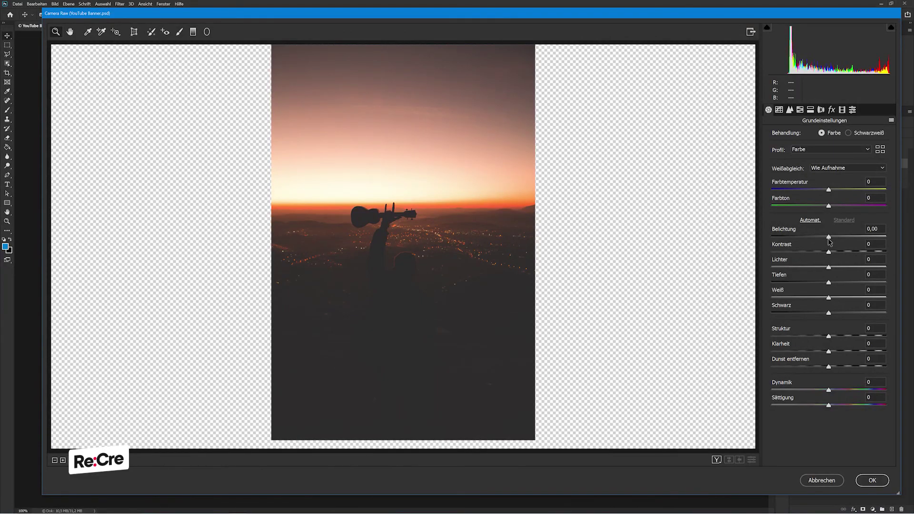
Step: In Camera Raw, set Struktur +82, Farbtemperatur -7 and Dynamik +67
{"action": "left_click_drag", "start_coordinate": [828, 237], "coordinate": [837, 237]}
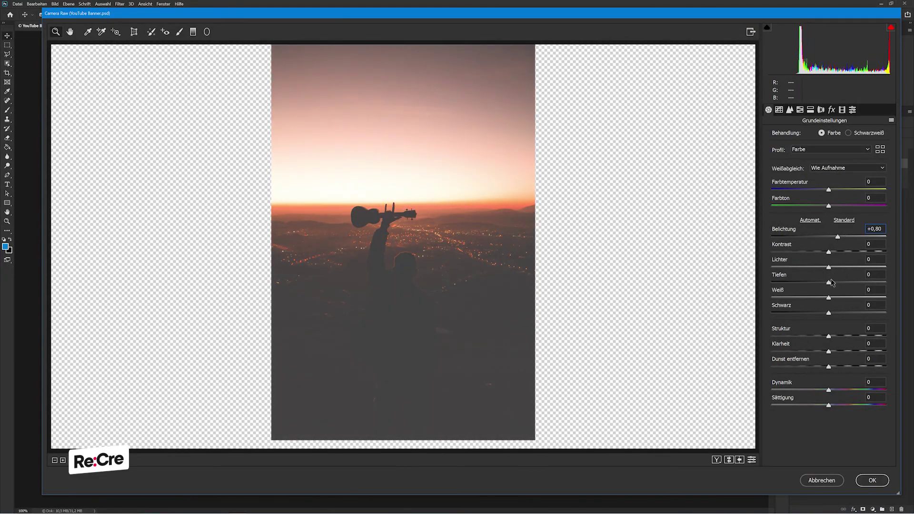
{"action": "double_click", "coordinate": [837, 236]}
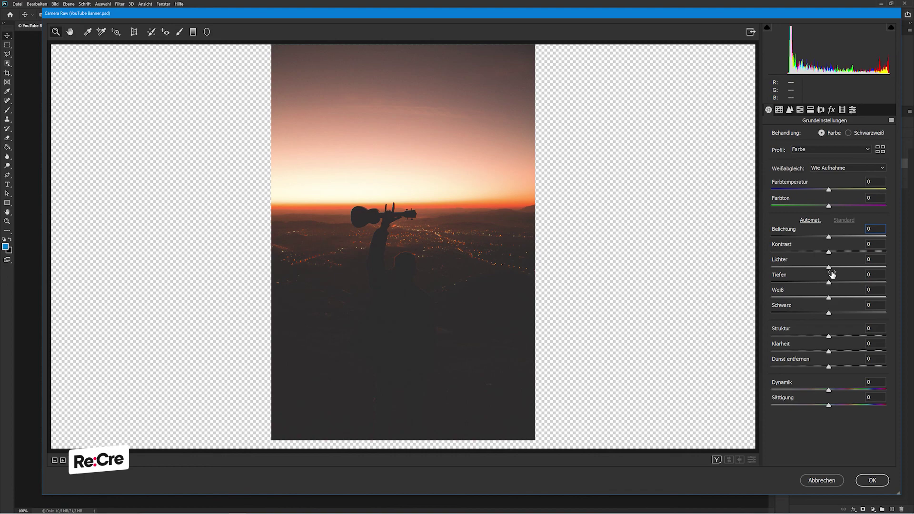
{"action": "left_click_drag", "start_coordinate": [830, 284], "coordinate": [852, 283]}
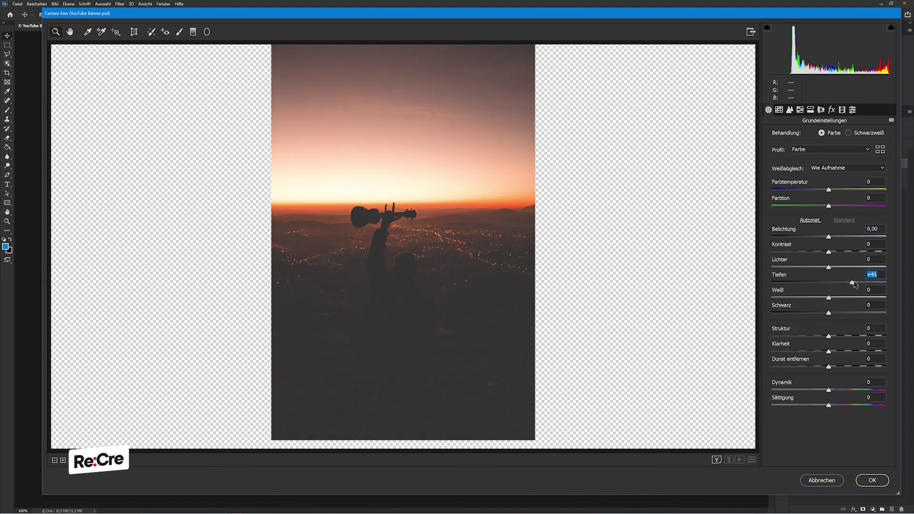
{"action": "left_click_drag", "start_coordinate": [829, 252], "coordinate": [861, 252]}
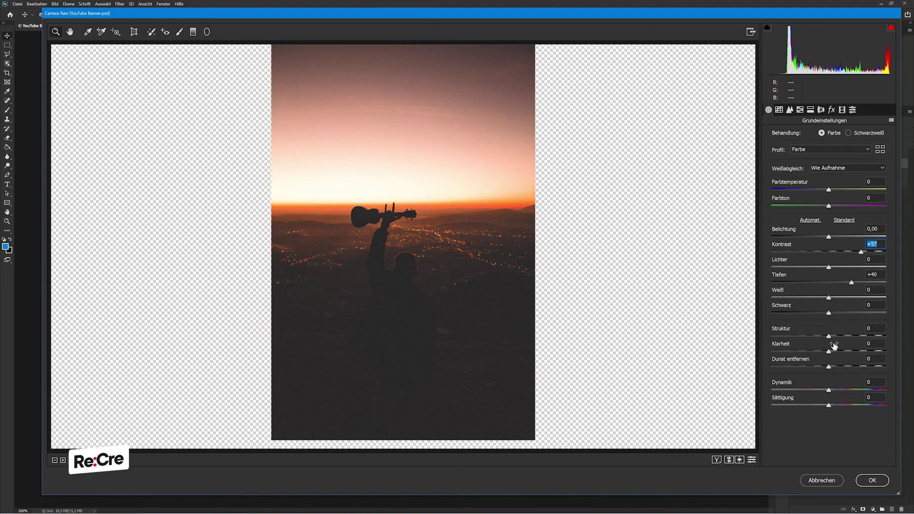
{"action": "left_click_drag", "start_coordinate": [831, 336], "coordinate": [880, 335]}
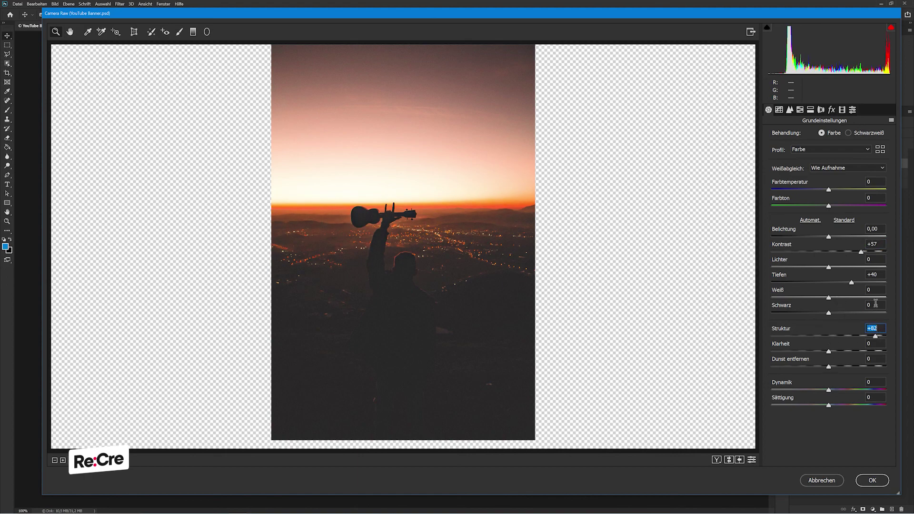
{"action": "left_click_drag", "start_coordinate": [829, 192], "coordinate": [825, 192]}
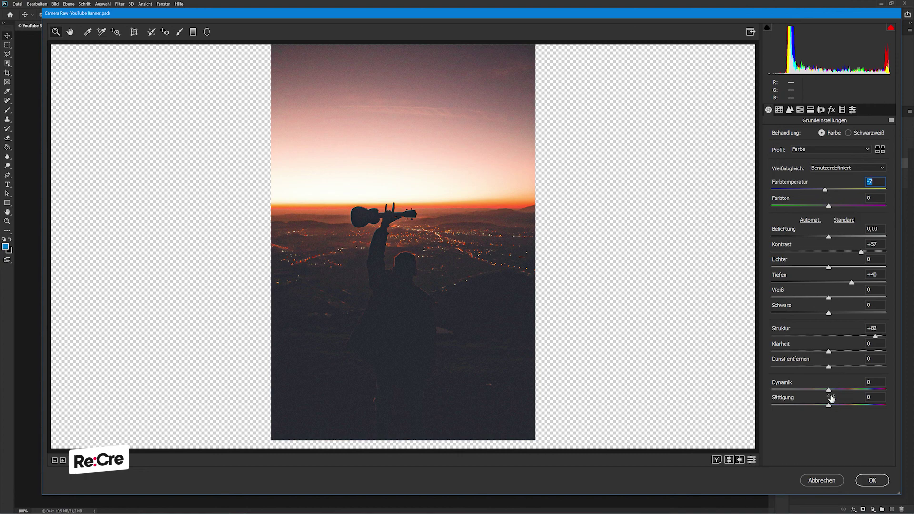
{"action": "left_click_drag", "start_coordinate": [829, 390], "coordinate": [885, 390]}
{"action": "key", "text": "Up"}
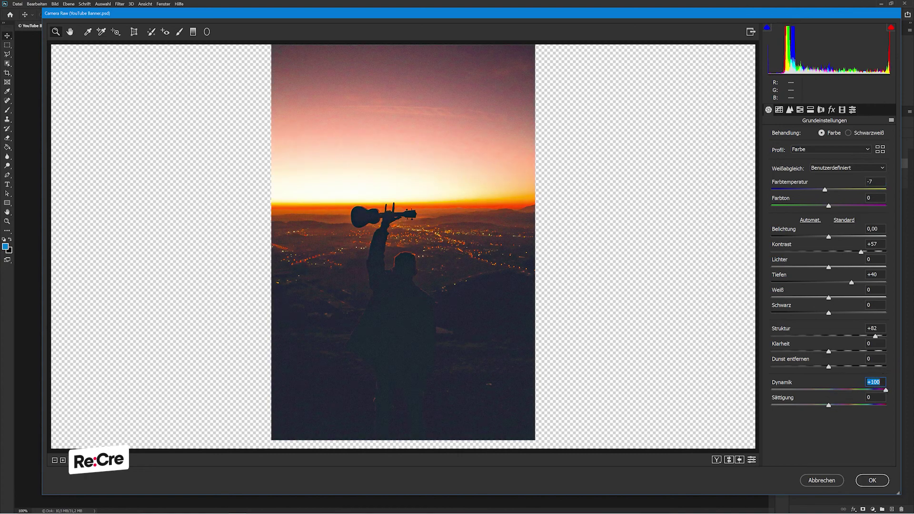
{"action": "key", "text": "shift+Down"}
{"action": "key", "text": "shift+Down"}
{"action": "key", "text": "shift+Down"}
{"action": "key", "text": "Down"}
{"action": "key", "text": "Down"}
{"action": "key", "text": "Down"}
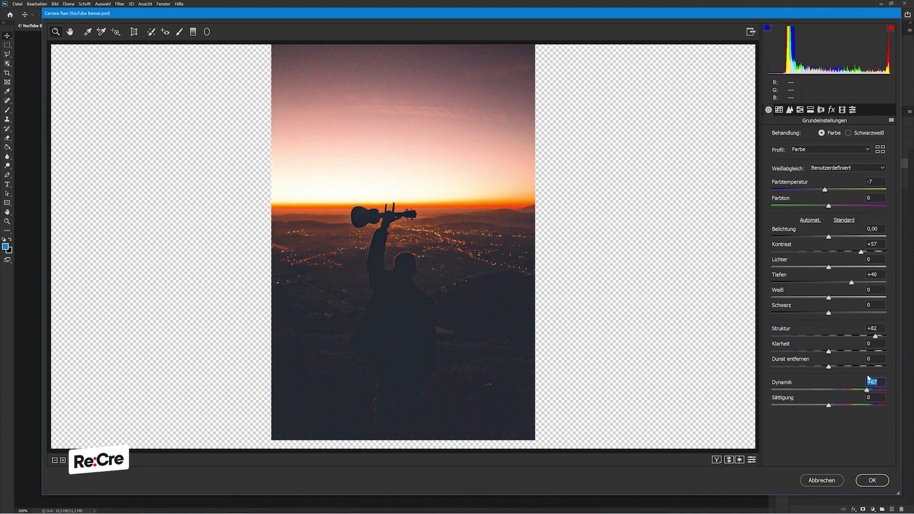
Step: Set noise reduction Luminanz 20 and Farbe 10, Schwarz -28, and apply the filter
{"action": "left_click", "coordinate": [789, 110]}
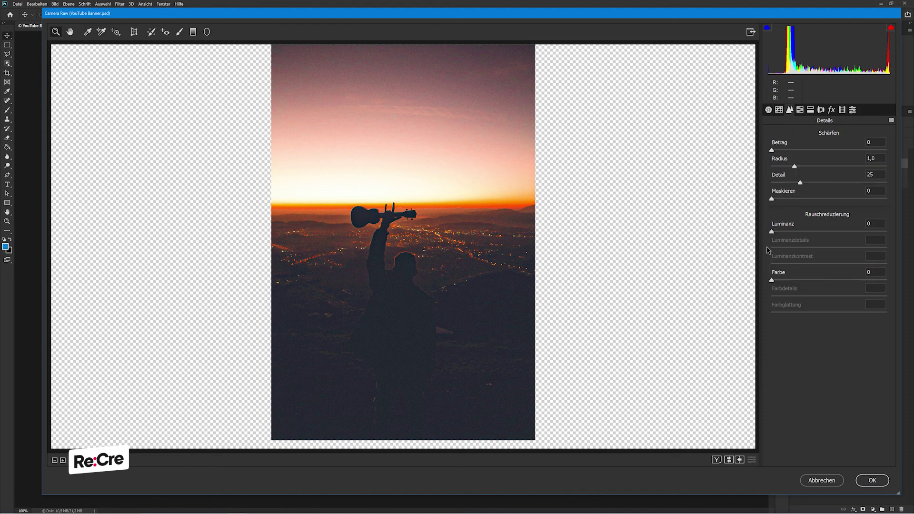
{"action": "mouse_move", "coordinate": [772, 233]}
{"action": "left_mouse_down"}
{"action": "mouse_move", "coordinate": [816, 237]}
{"action": "mouse_move", "coordinate": [793, 233]}
{"action": "left_mouse_up"}
{"action": "left_click_drag", "start_coordinate": [771, 280], "coordinate": [782, 281]}
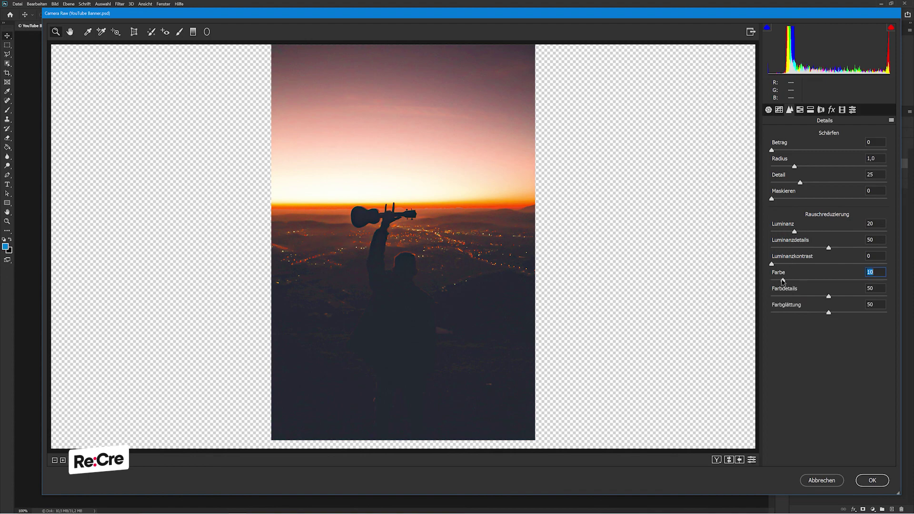
{"action": "left_click", "coordinate": [769, 113]}
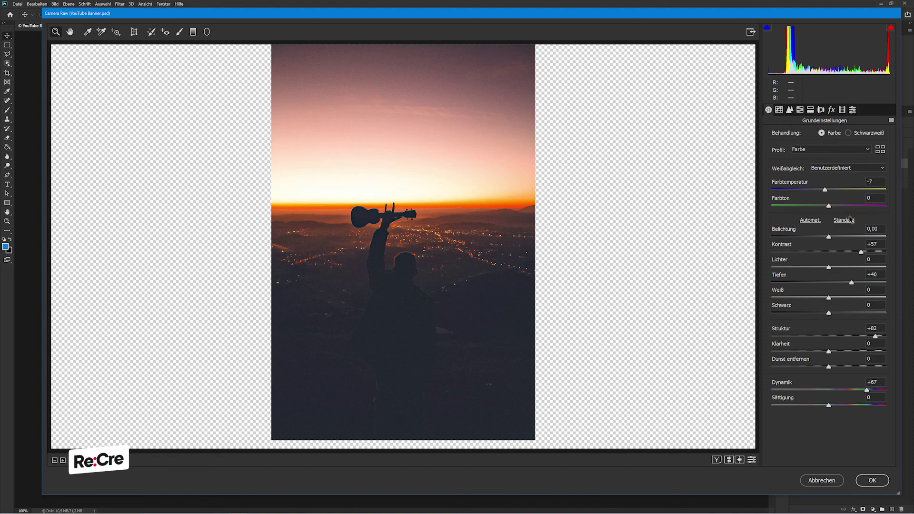
{"action": "left_click_drag", "start_coordinate": [831, 314], "coordinate": [813, 318]}
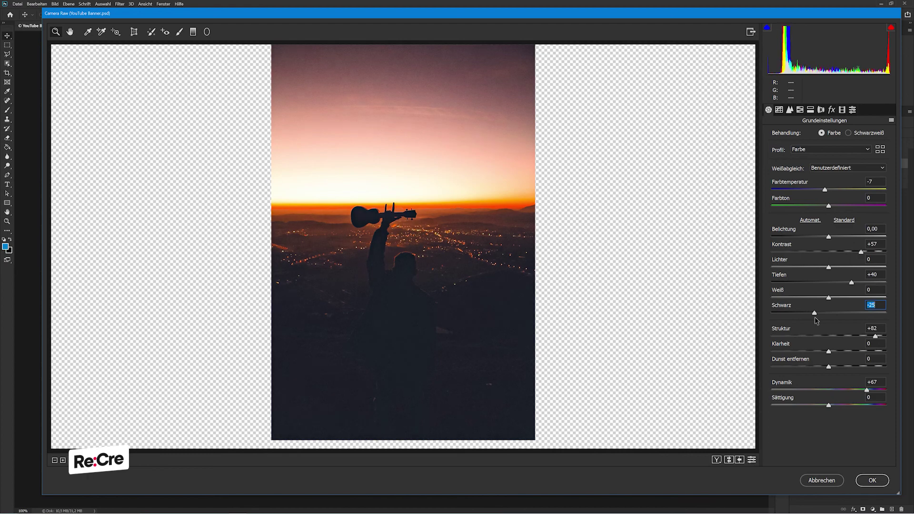
{"action": "left_click", "coordinate": [737, 460]}
{"action": "left_click", "coordinate": [737, 460]}
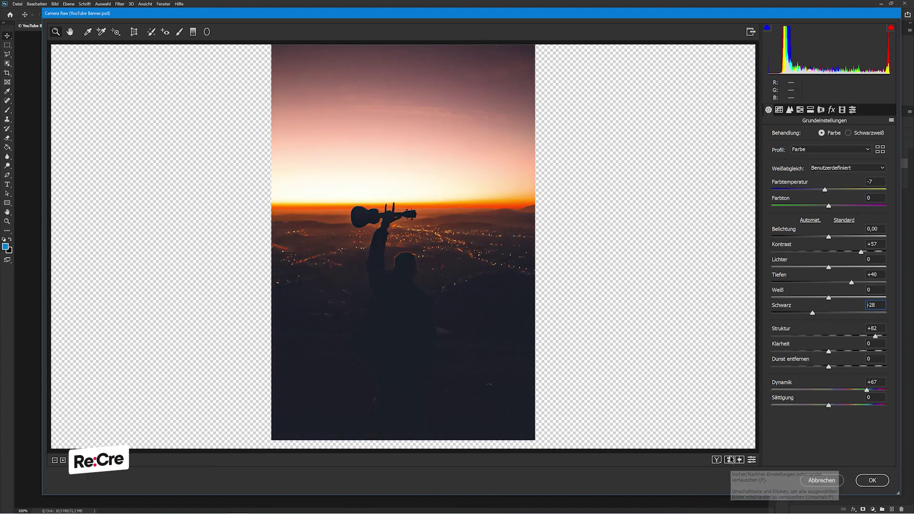
{"action": "left_click", "coordinate": [861, 482]}
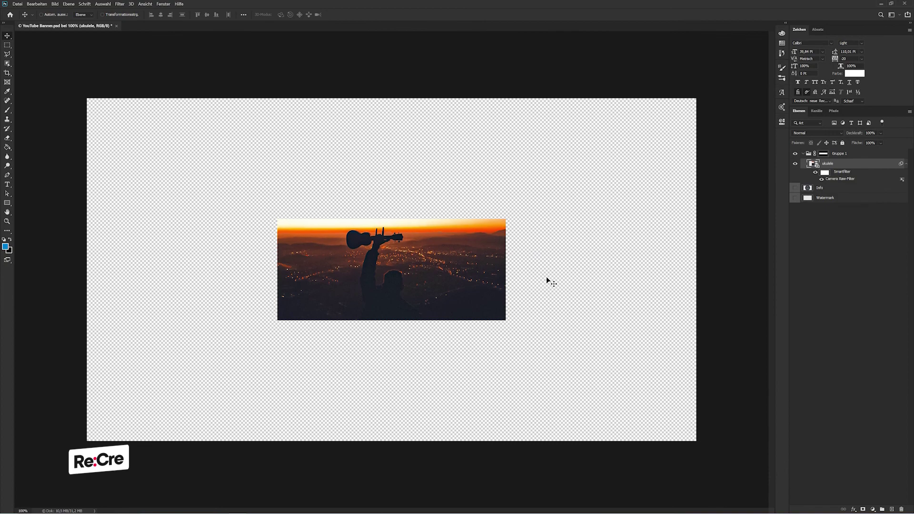
Step: Nudge the ukulele photo slightly to the left
{"action": "key", "text": "ctrl+semicolon"}
{"action": "key", "text": "shift+Left"}
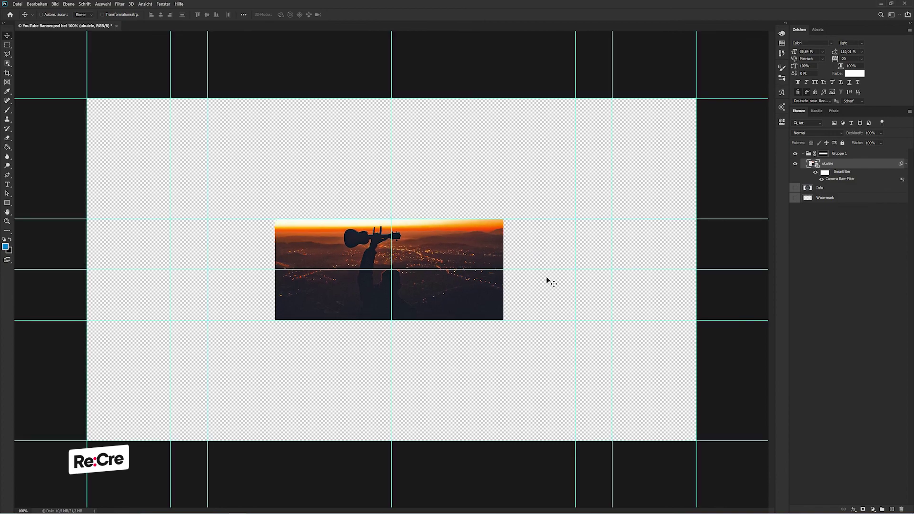
{"action": "key", "text": "shift+Left"}
{"action": "key", "text": "shift+Left"}
{"action": "key", "text": "shift+Left"}
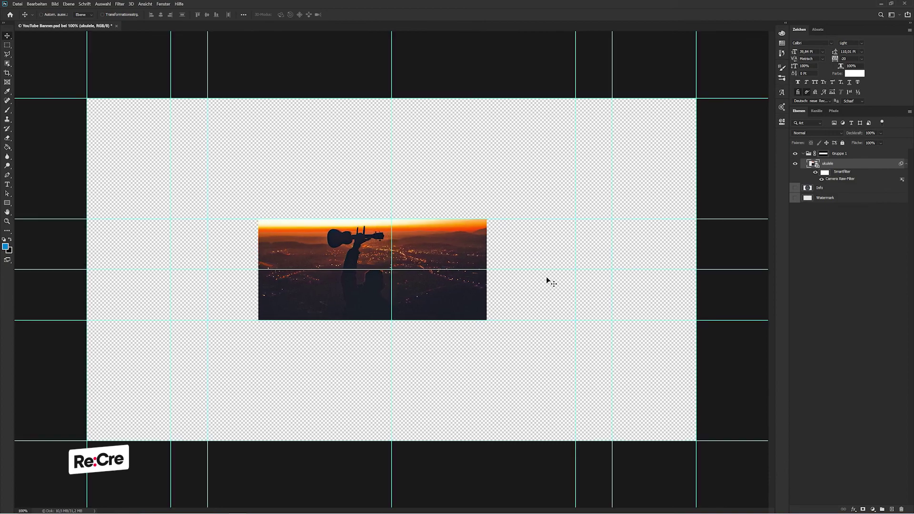
{"action": "key", "text": "shift+Right"}
{"action": "key", "text": "ctrl+semicolon"}
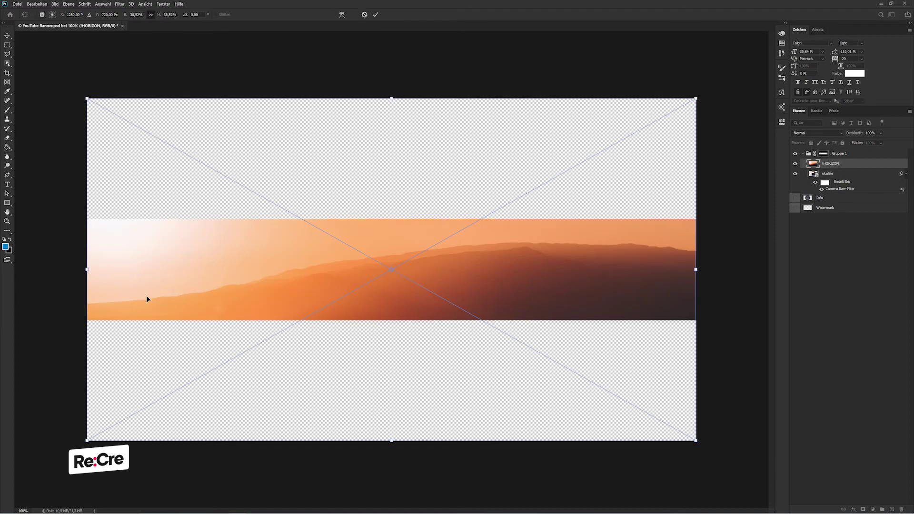
Step: Scale and horizontally mirror the HORIZON image beside the ukulele strip, then delete it
{"action": "left_click_drag", "start_coordinate": [86, 268], "coordinate": [476, 242]}
{"action": "left_click", "coordinate": [37, 4]}
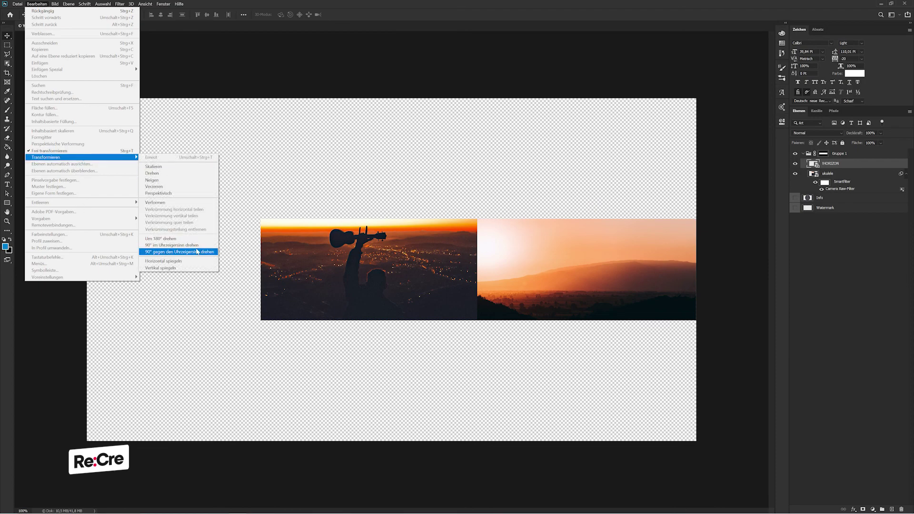
{"action": "left_click", "coordinate": [205, 261]}
{"action": "left_click_drag", "start_coordinate": [567, 275], "coordinate": [577, 245]}
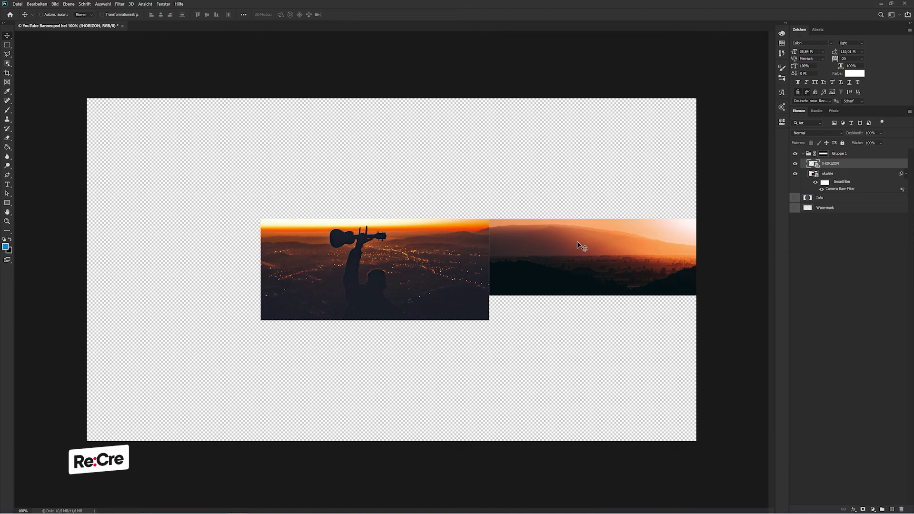
{"action": "key", "text": "ctrl+t"}
{"action": "key", "text": "ctrl+semicolon"}
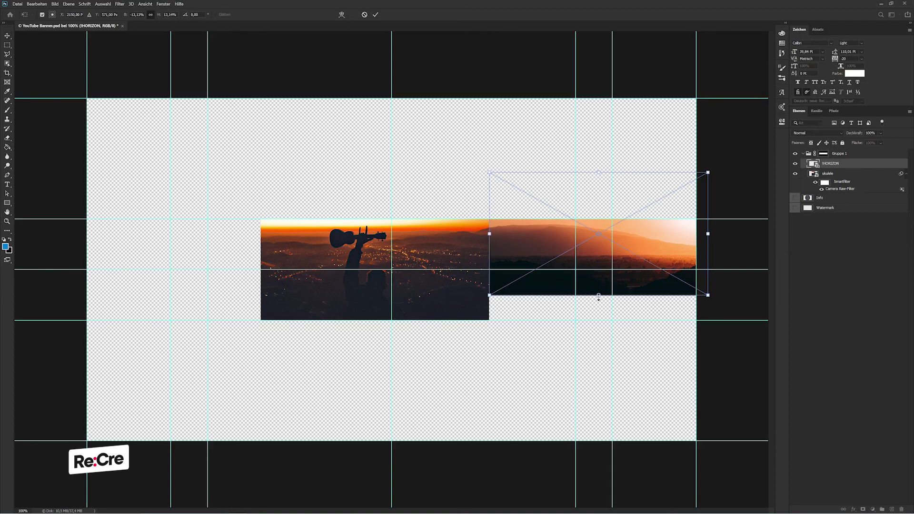
{"action": "left_click_drag", "start_coordinate": [598, 296], "coordinate": [602, 387]}
{"action": "mouse_move", "coordinate": [467, 311]}
{"action": "left_mouse_down"}
{"action": "mouse_move", "coordinate": [540, 295]}
{"action": "mouse_move", "coordinate": [557, 276]}
{"action": "mouse_move", "coordinate": [548, 260]}
{"action": "left_mouse_up"}
{"action": "key", "text": "Return"}
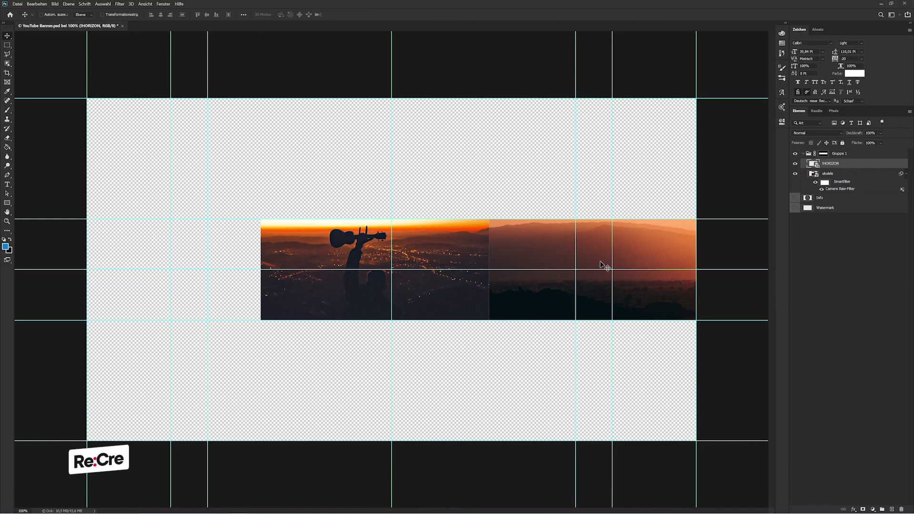
{"action": "key", "text": "Delete"}
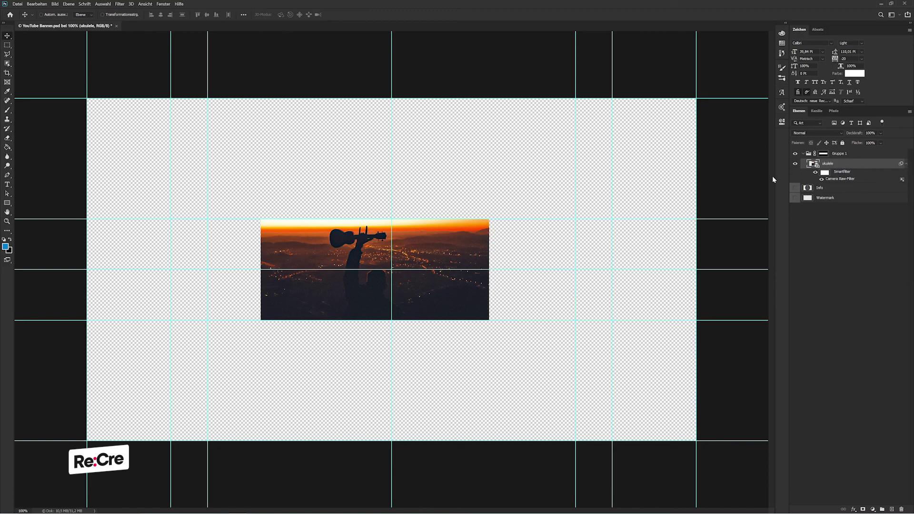
Step: Duplicate the ukulele layer, enlarge the copy rightward and place it below the original
{"action": "key", "text": "ctrl+j"}
{"action": "key", "text": "ctrl+t"}
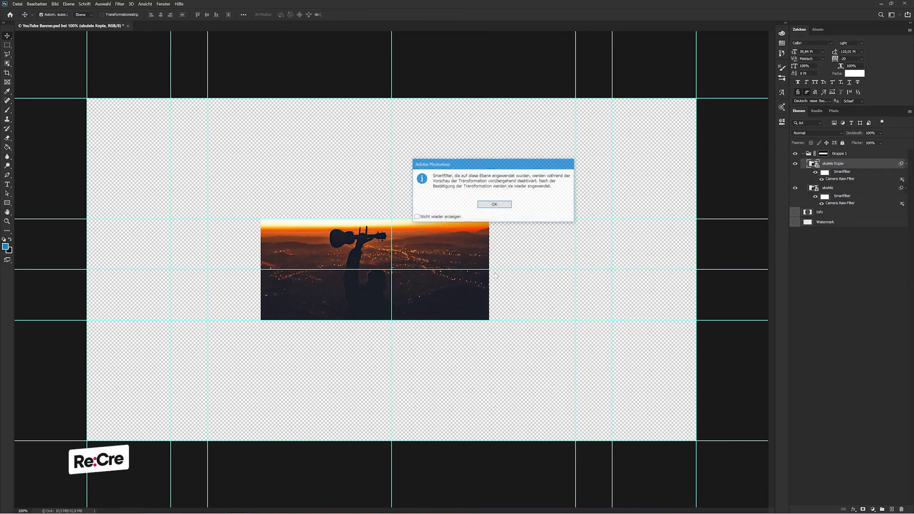
{"action": "key", "text": "Return"}
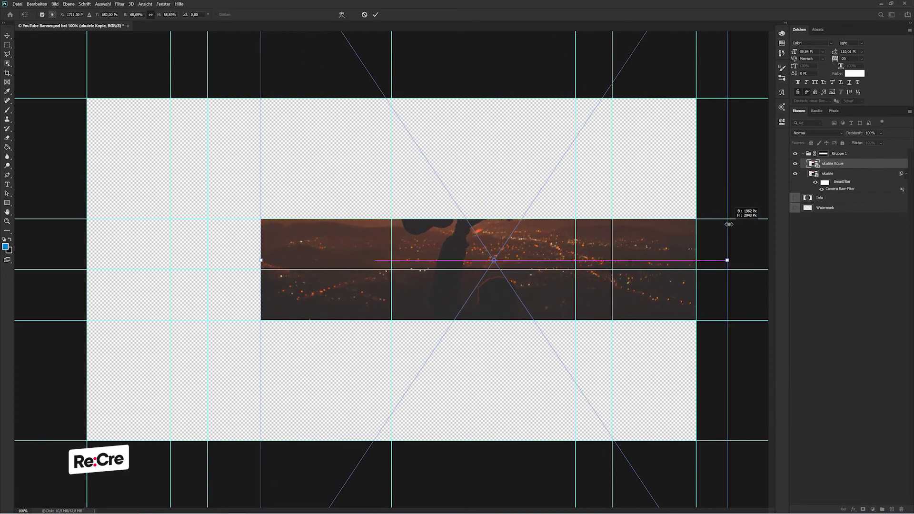
{"action": "left_click_drag", "start_coordinate": [503, 257], "coordinate": [685, 257]}
{"action": "key", "text": "Return"}
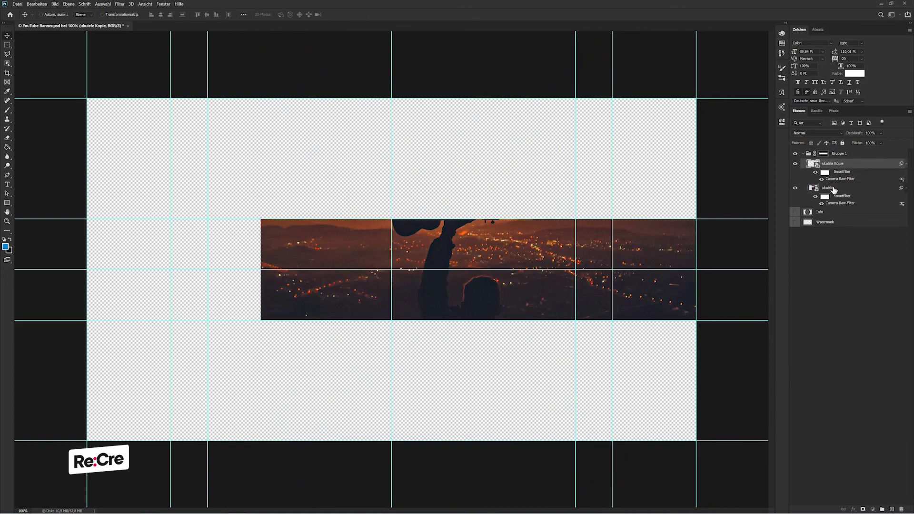
{"action": "key", "text": "ctrl+bracketleft"}
{"action": "left_click", "coordinate": [905, 164]}
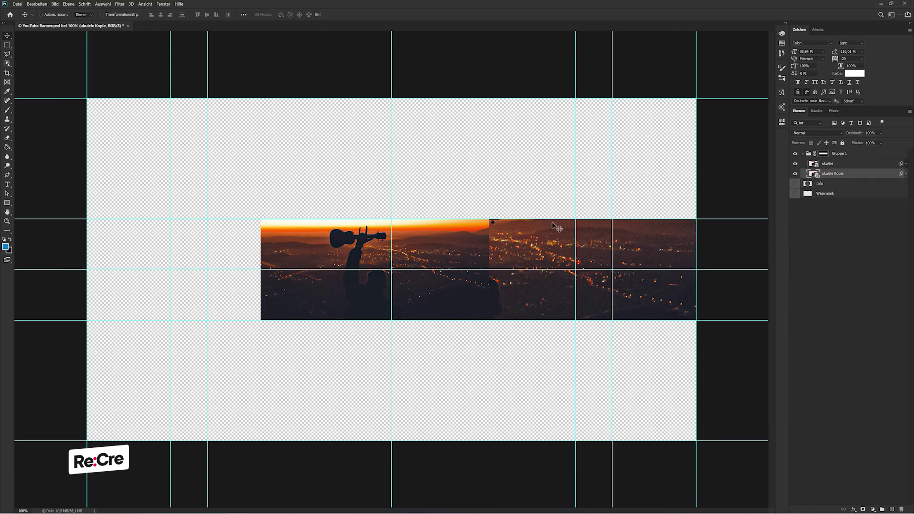
Step: Align the ukulele copy with the canvas's right edge and widen it leftward across the strip
{"action": "mouse_move", "coordinate": [548, 224]}
{"action": "left_mouse_down"}
{"action": "mouse_move", "coordinate": [555, 264]}
{"action": "mouse_move", "coordinate": [542, 257]}
{"action": "left_mouse_up"}
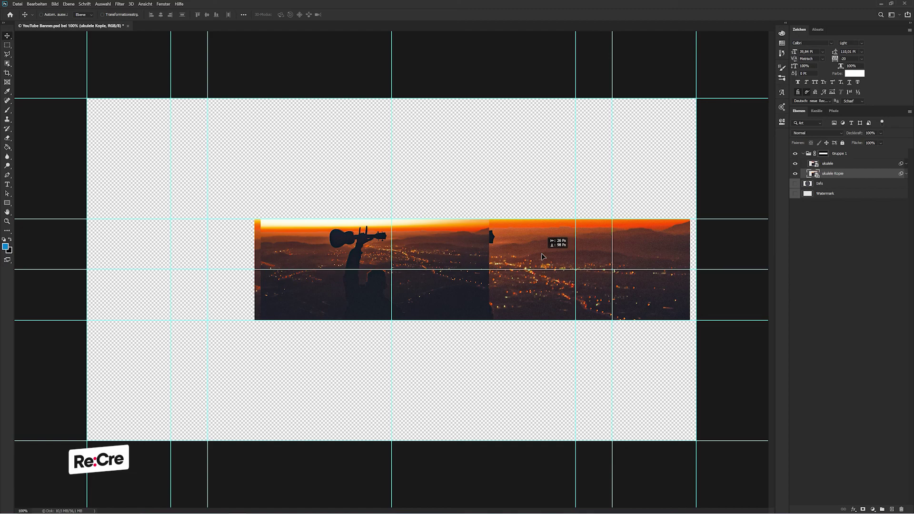
{"action": "left_click_drag", "start_coordinate": [542, 257], "coordinate": [547, 257]}
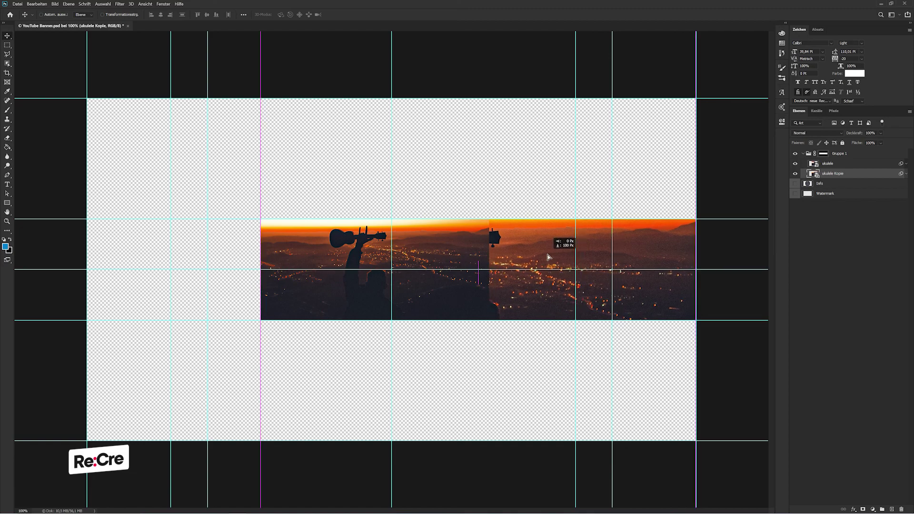
{"action": "key", "text": "ctrl+t"}
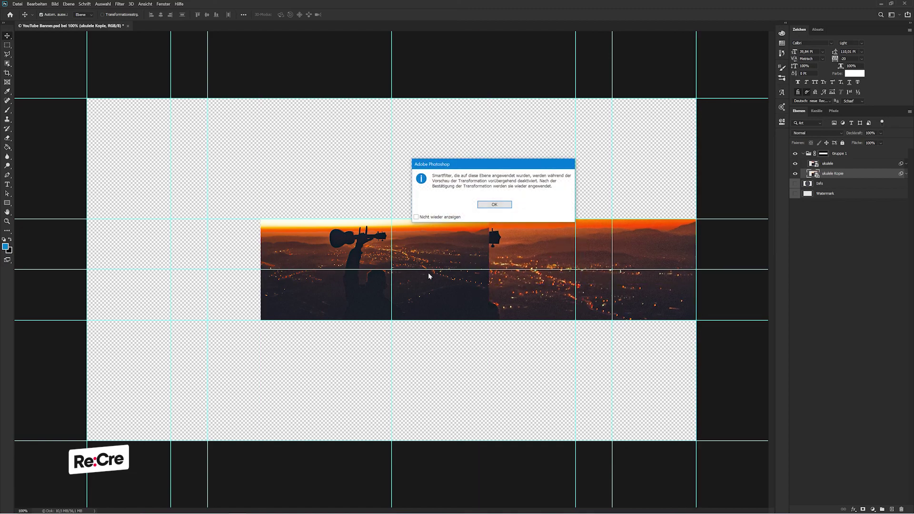
{"action": "key", "text": "Return"}
{"action": "left_click_drag", "start_coordinate": [261, 284], "coordinate": [113, 284]}
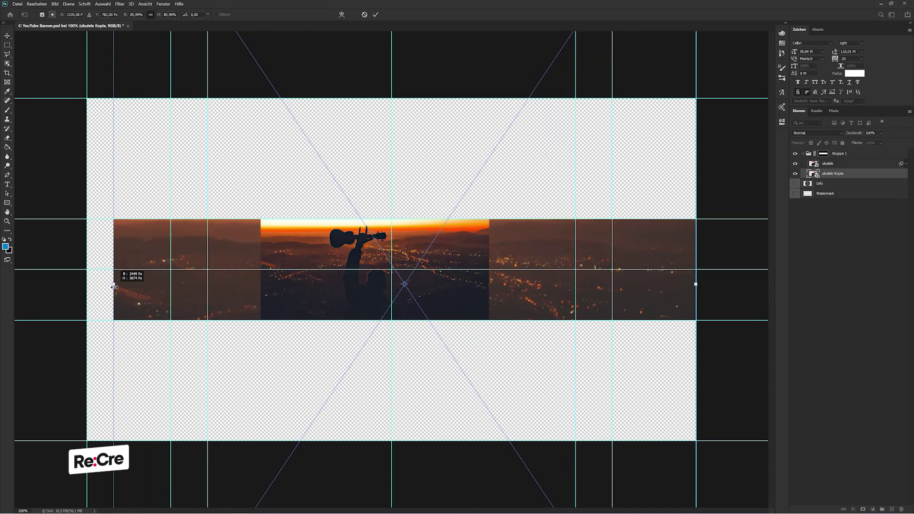
{"action": "key", "text": "Return"}
{"action": "mouse_move", "coordinate": [514, 249]}
{"action": "left_mouse_down"}
{"action": "mouse_move", "coordinate": [520, 274]}
{"action": "mouse_move", "coordinate": [522, 259]}
{"action": "left_mouse_up"}
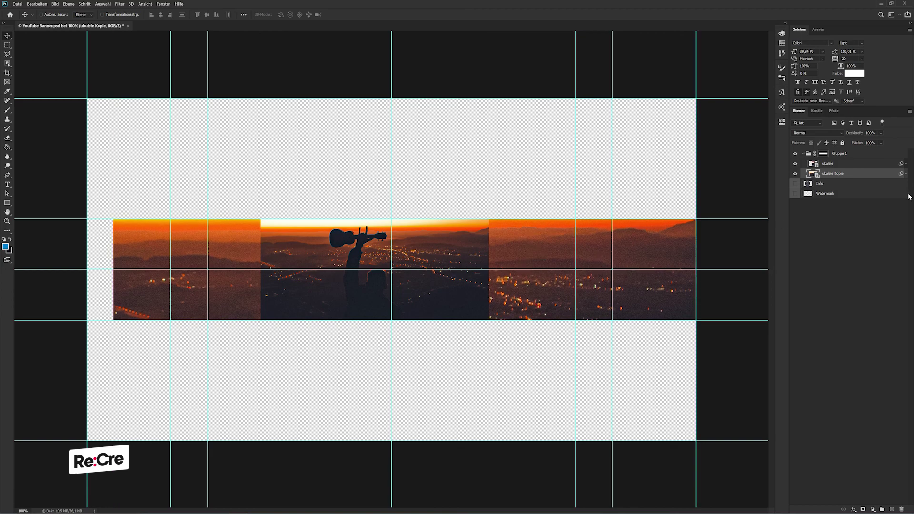
{"action": "left_click", "coordinate": [838, 163]}
{"action": "key", "text": "ctrl+t"}
Step: Enlarge the original ukulele photo around its centre, then open Camera Raw on ukulele Kopie
{"action": "left_click", "coordinate": [518, 217]}
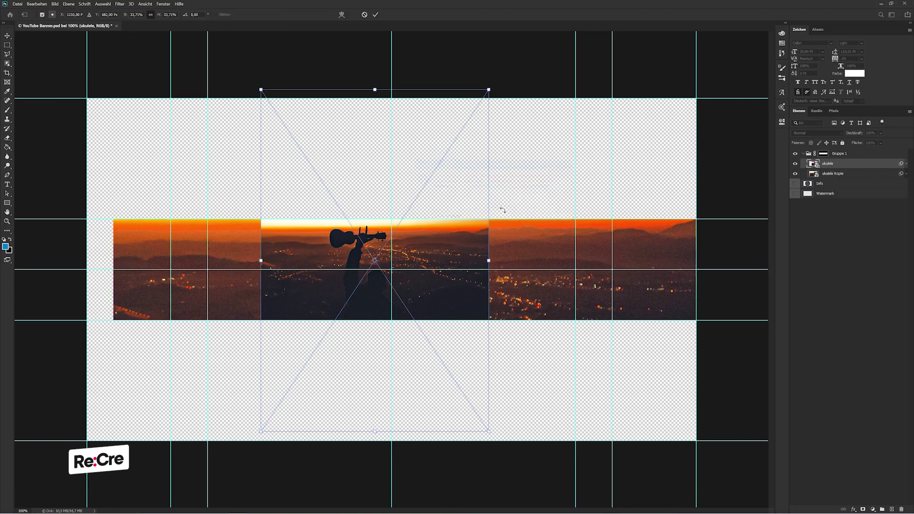
{"action": "left_click_drag", "start_coordinate": [495, 265], "coordinate": [554, 256]}
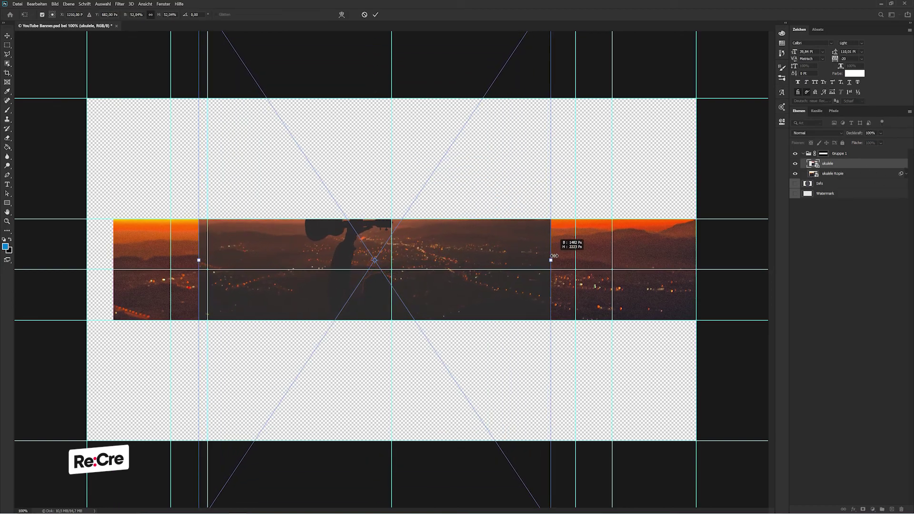
{"action": "key", "text": "Return"}
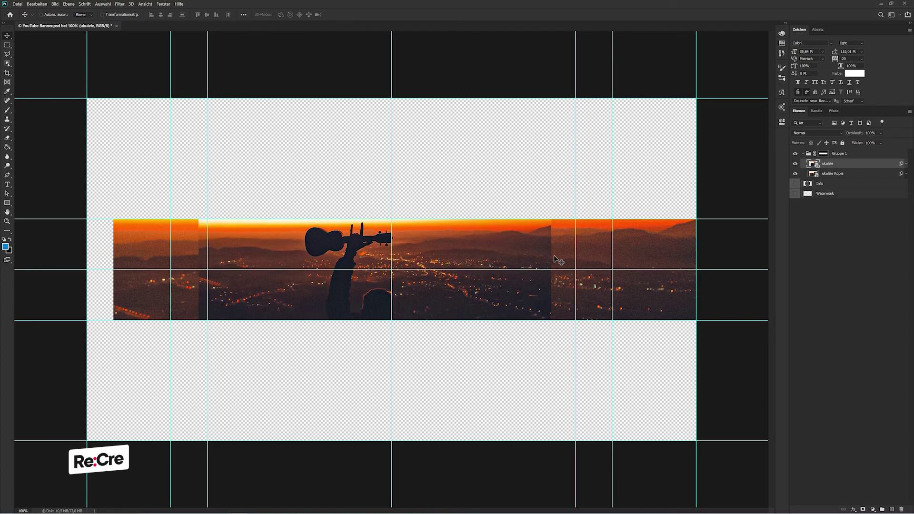
{"action": "left_click", "coordinate": [850, 175]}
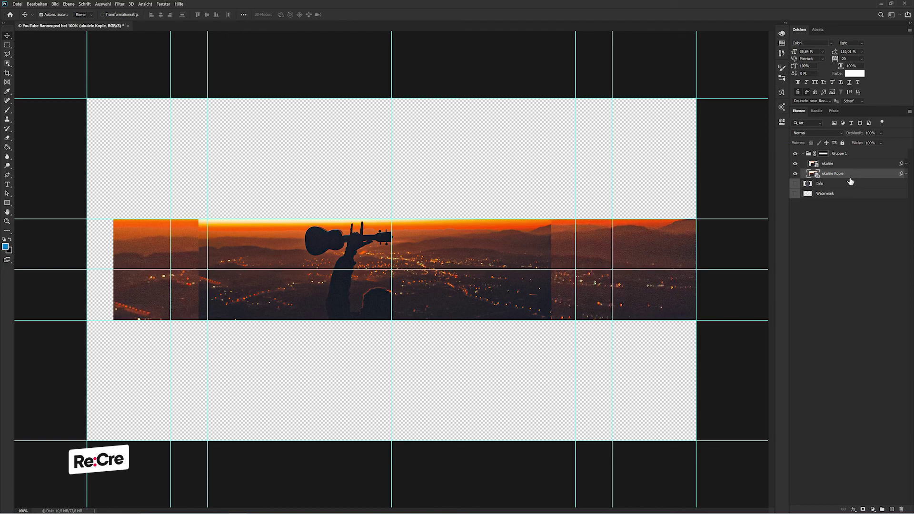
{"action": "key", "text": "ctrl+shift+a"}
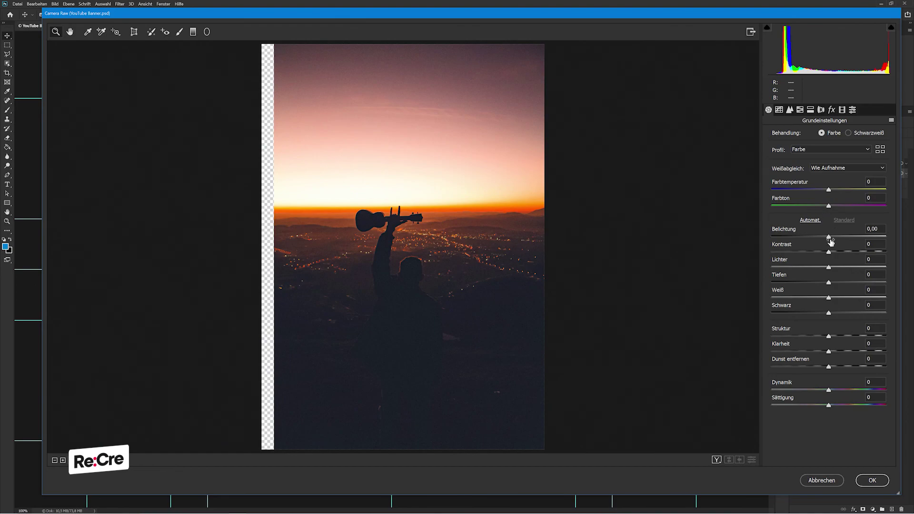
Step: Apply a first Camera Raw pass to ukulele Kopie with Kontrast +72 and Belichtung -0,65
{"action": "left_click_drag", "start_coordinate": [830, 242], "coordinate": [829, 243]}
{"action": "type", "text": "91"}
{"action": "key", "text": "Return"}
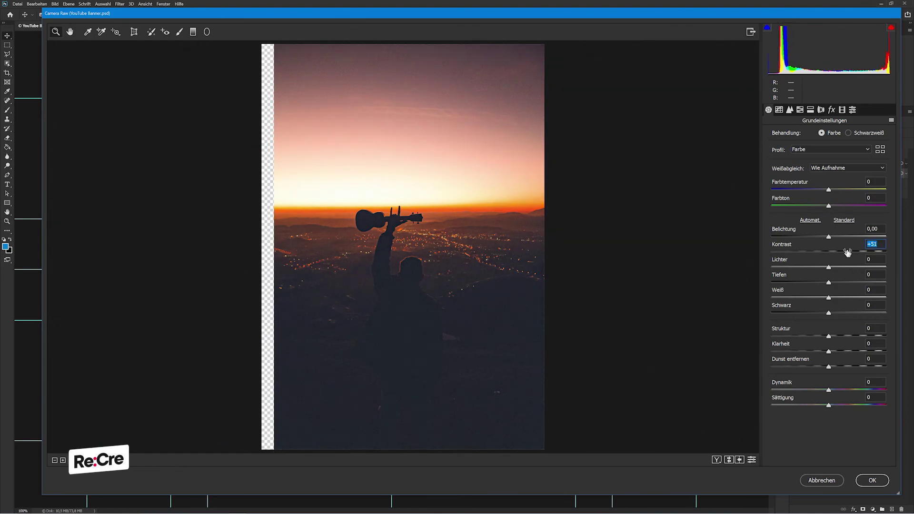
{"action": "left_click_drag", "start_coordinate": [829, 237], "coordinate": [822, 238]}
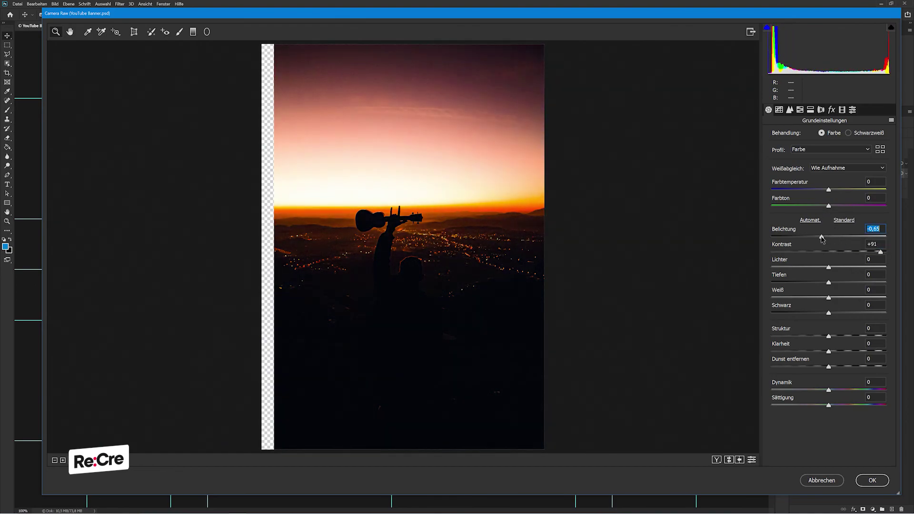
{"action": "left_click_drag", "start_coordinate": [881, 252], "coordinate": [869, 252]}
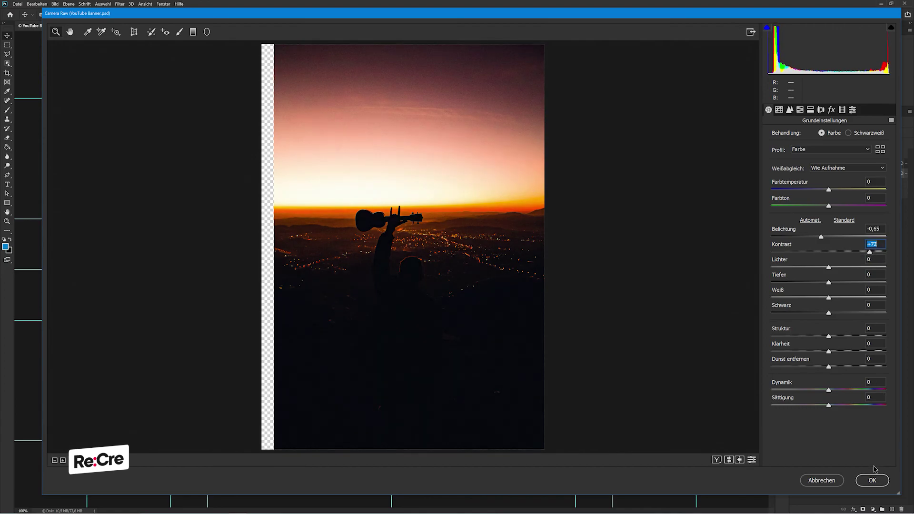
{"action": "left_click", "coordinate": [873, 481]}
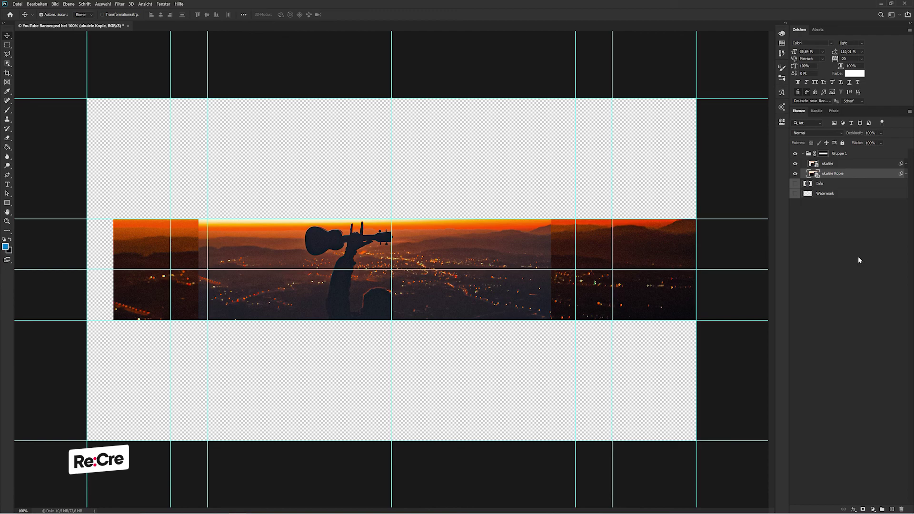
Step: Apply a second Camera Raw pass with Belichtung +0,60 and Kontrast -17
{"action": "key", "text": "ctrl+shift+a"}
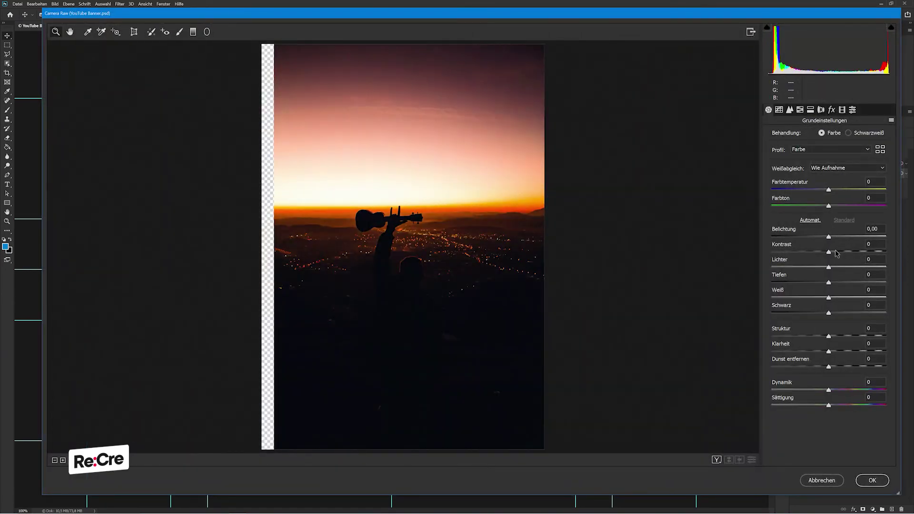
{"action": "left_click_drag", "start_coordinate": [832, 238], "coordinate": [819, 253]}
{"action": "left_click", "coordinate": [831, 252]}
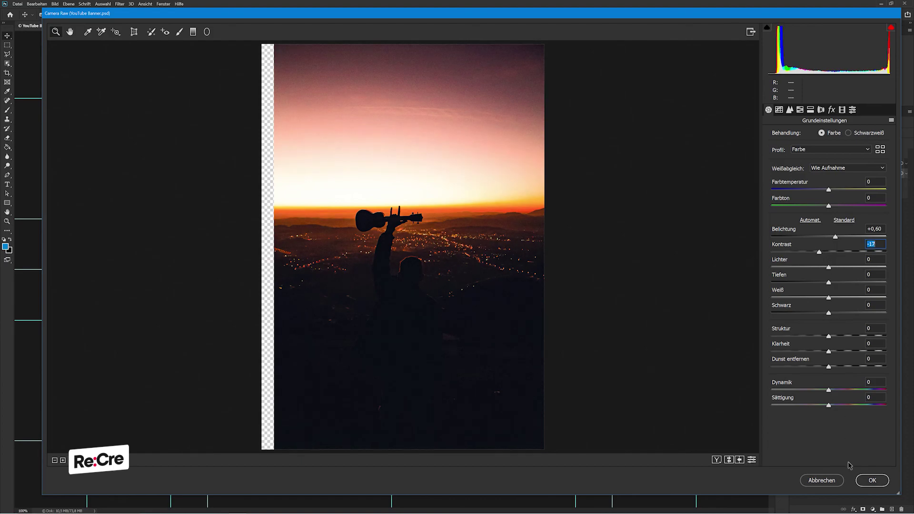
{"action": "left_click", "coordinate": [863, 481]}
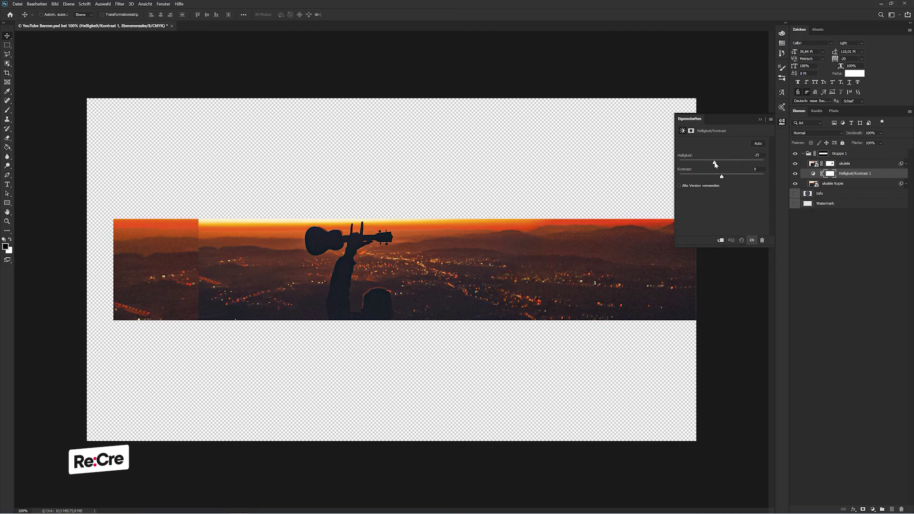
Step: Duplicate the ukulele Kopie layer and move the new copy toward the banner's left end
{"action": "left_click", "coordinate": [760, 119]}
{"action": "right_click", "coordinate": [855, 179]}
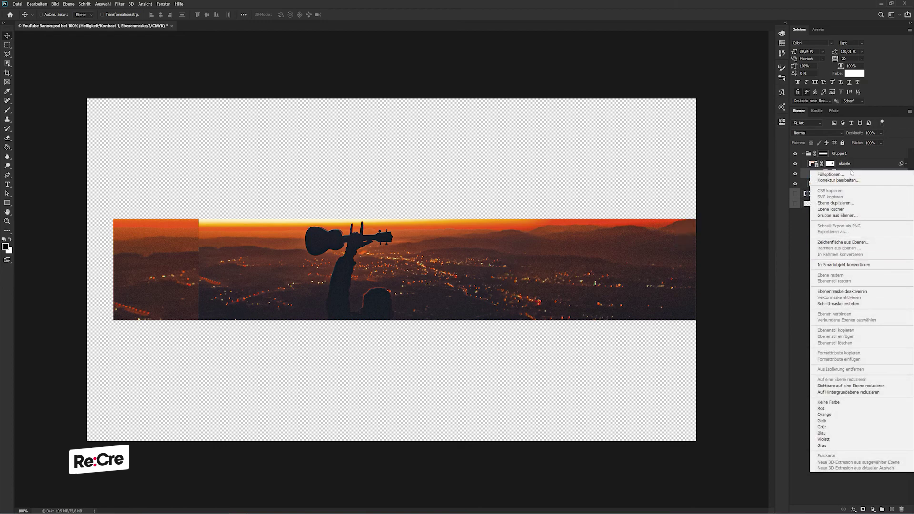
{"action": "left_click", "coordinate": [851, 172]}
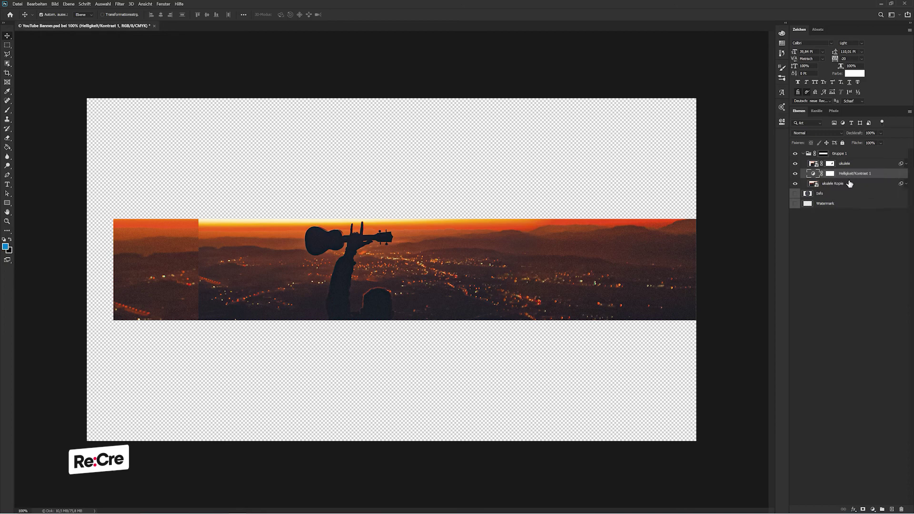
{"action": "left_click", "coordinate": [849, 184]}
{"action": "left_click_drag", "start_coordinate": [524, 270], "coordinate": [451, 270]}
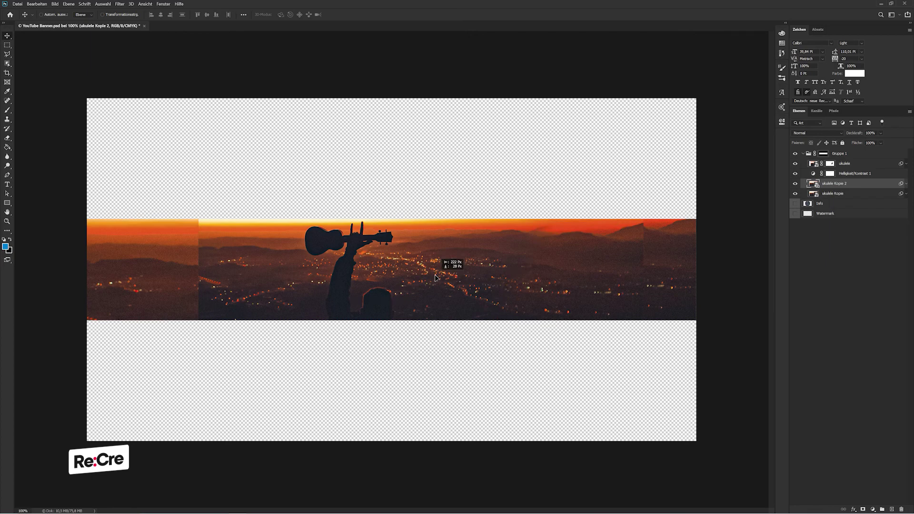
{"action": "left_click_drag", "start_coordinate": [451, 270], "coordinate": [435, 275]}
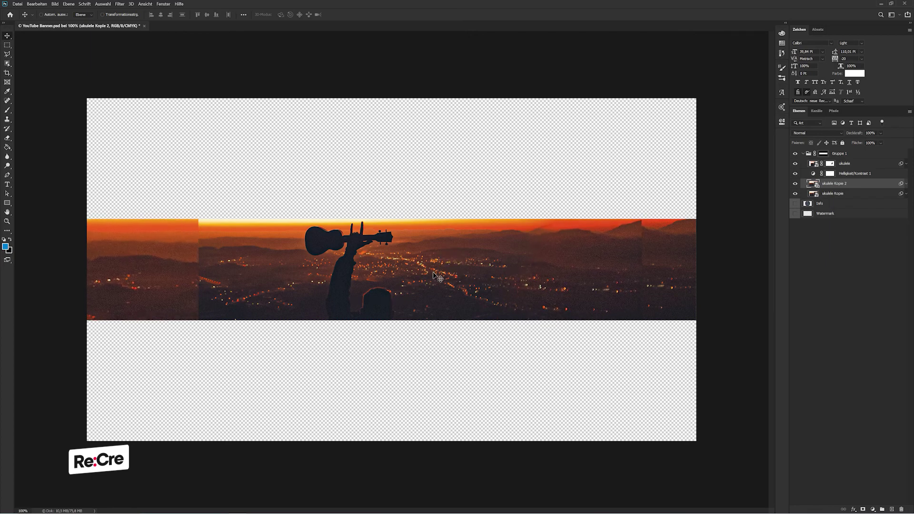
Step: Scale the new copy down to about 73% and commit the transform
{"action": "key", "text": "ctrl+t"}
{"action": "left_click", "coordinate": [503, 205]}
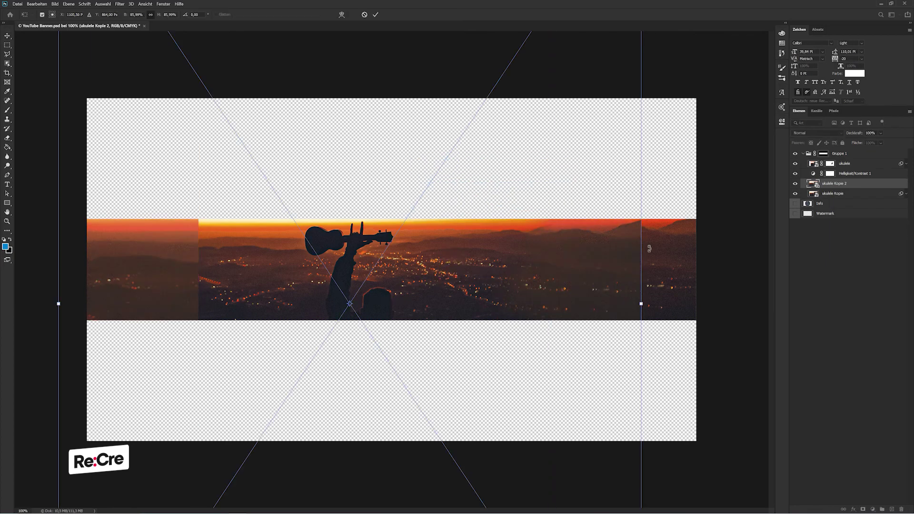
{"action": "left_click_drag", "start_coordinate": [640, 305], "coordinate": [551, 295]}
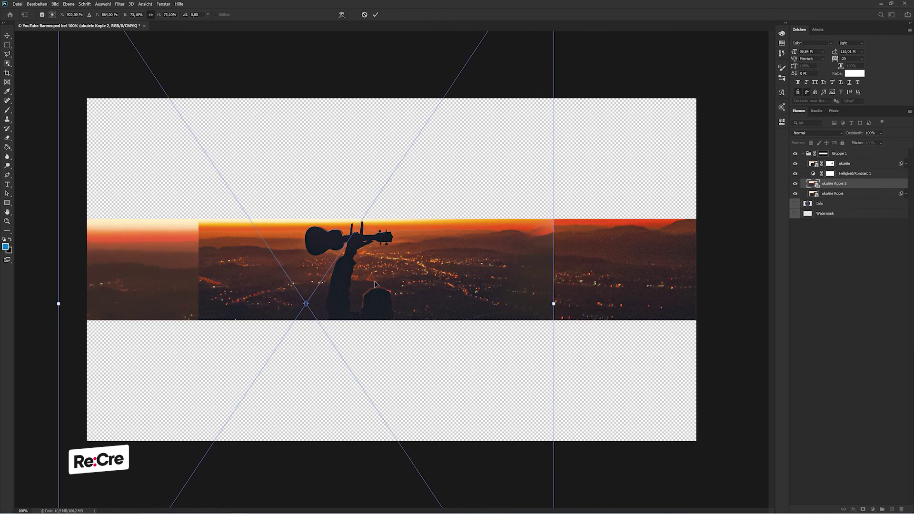
{"action": "left_click_drag", "start_coordinate": [167, 246], "coordinate": [170, 243]}
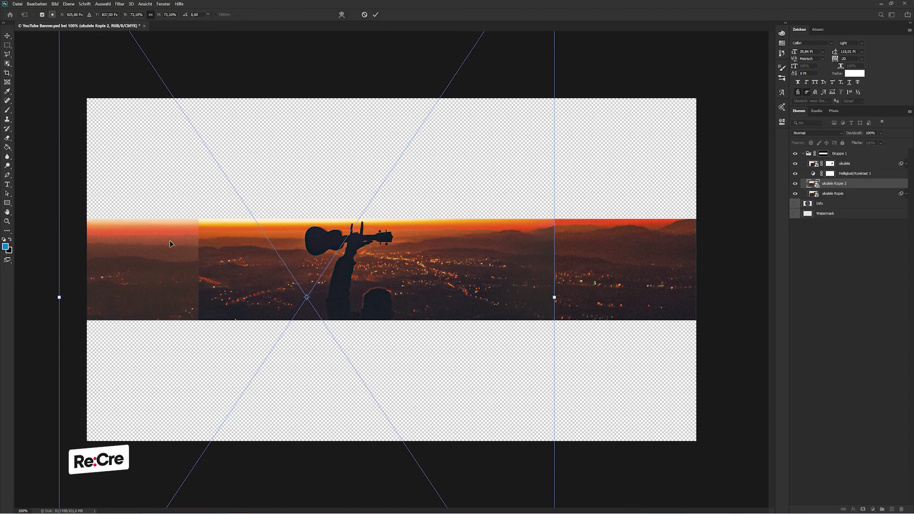
{"action": "key", "text": "Return"}
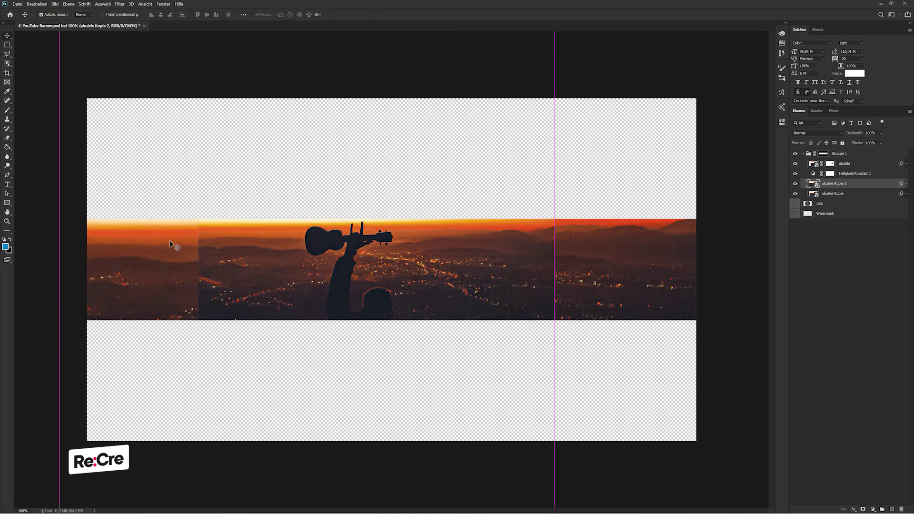
Step: Move ukulele Kopie 2 above the Helligkeit/Kontrast 1 layer
{"action": "key", "text": "ctrl+plus"}
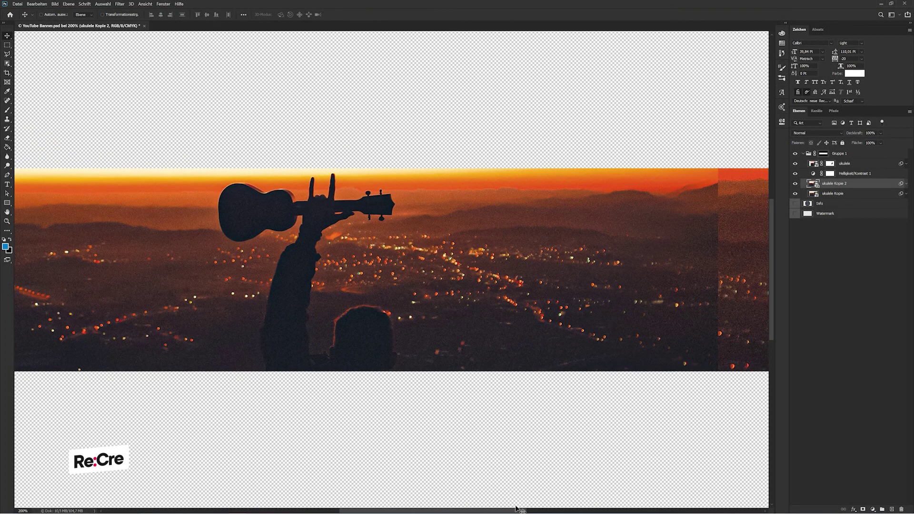
{"action": "left_click_drag", "start_coordinate": [517, 509], "coordinate": [676, 216]}
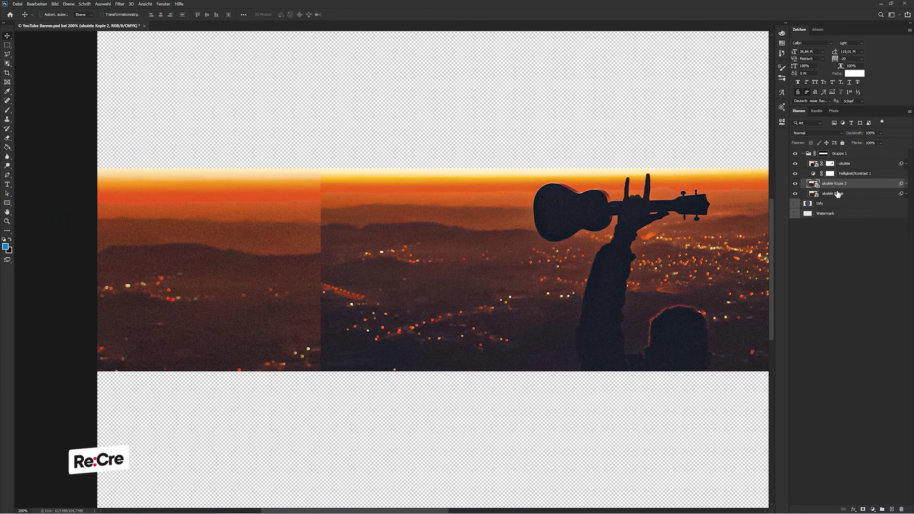
{"action": "left_click_drag", "start_coordinate": [837, 184], "coordinate": [838, 169]}
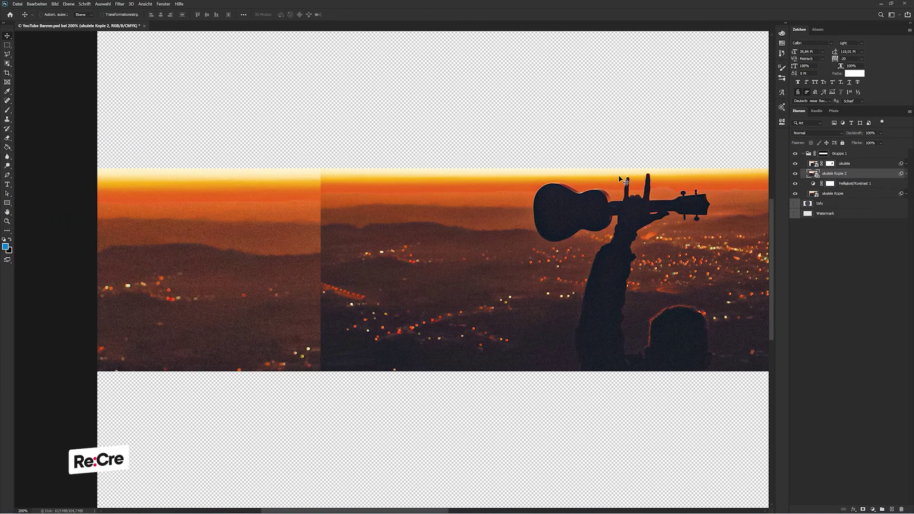
{"action": "key", "text": "ctrl+minus"}
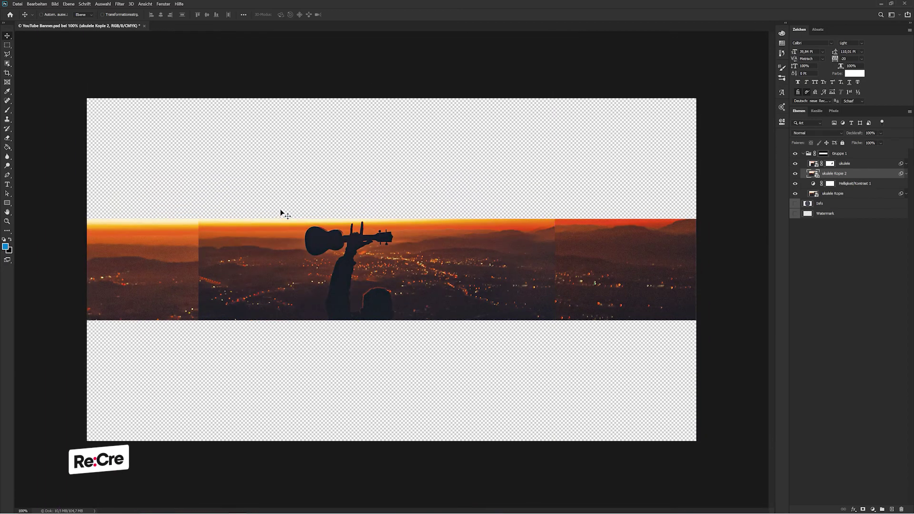
Step: Reposition the left strip and shrink it further to about 67%
{"action": "left_click_drag", "start_coordinate": [169, 275], "coordinate": [145, 282]}
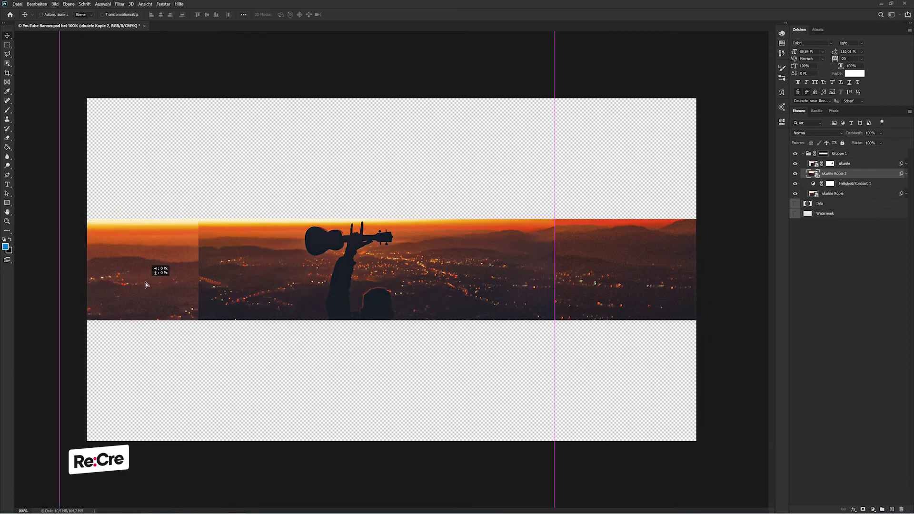
{"action": "key", "text": "ctrl+t"}
{"action": "left_click", "coordinate": [498, 204]}
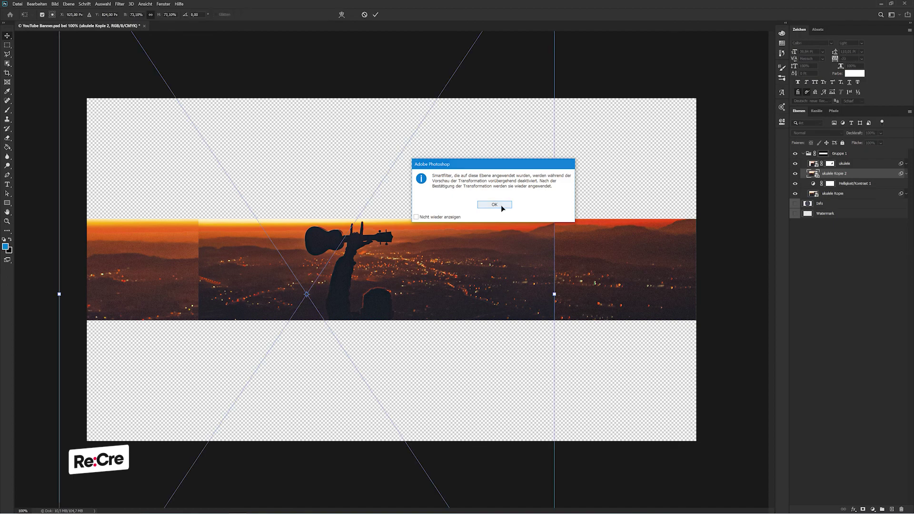
{"action": "left_click_drag", "start_coordinate": [520, 296], "coordinate": [521, 277]}
{"action": "key", "text": "Return"}
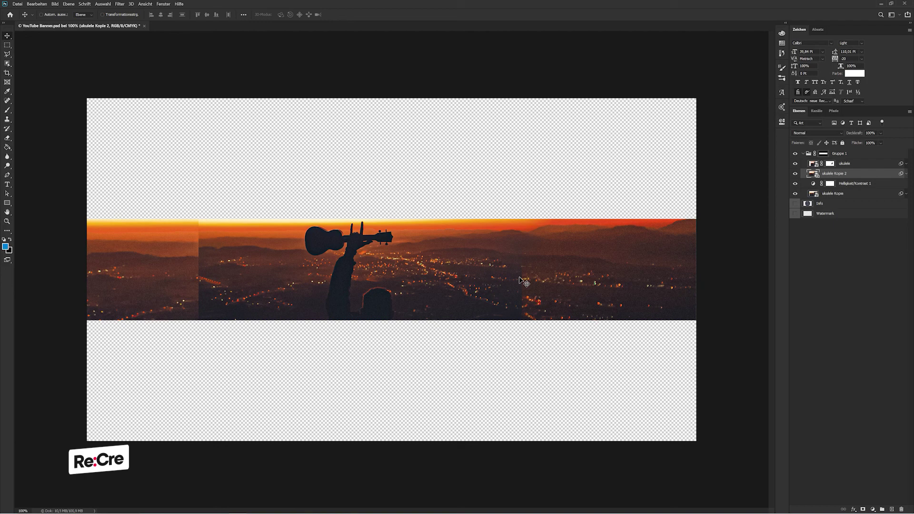
Step: Zoom in on the left seam and try a mask stroke on the ukulele layer, then undo it
{"action": "key", "text": "ctrl+plus"}
{"action": "key", "text": "ctrl+plus"}
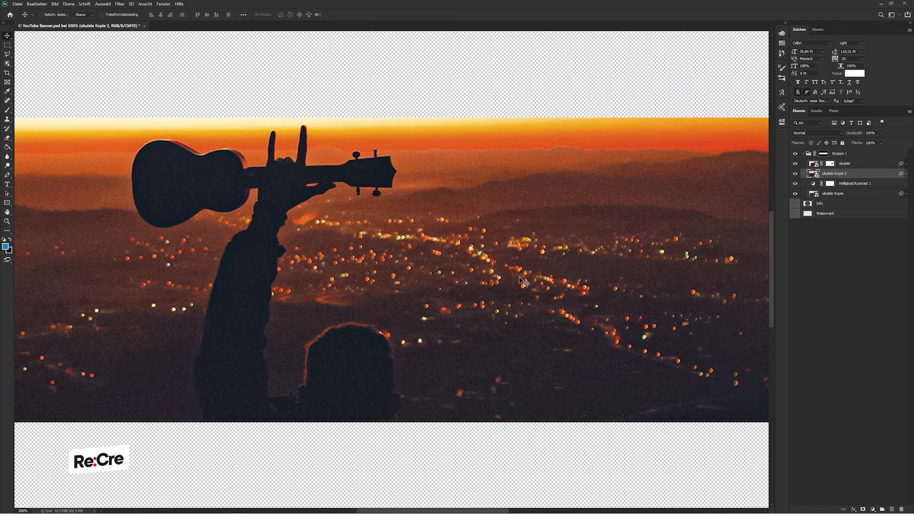
{"action": "left_click_drag", "start_coordinate": [264, 268], "coordinate": [595, 254]}
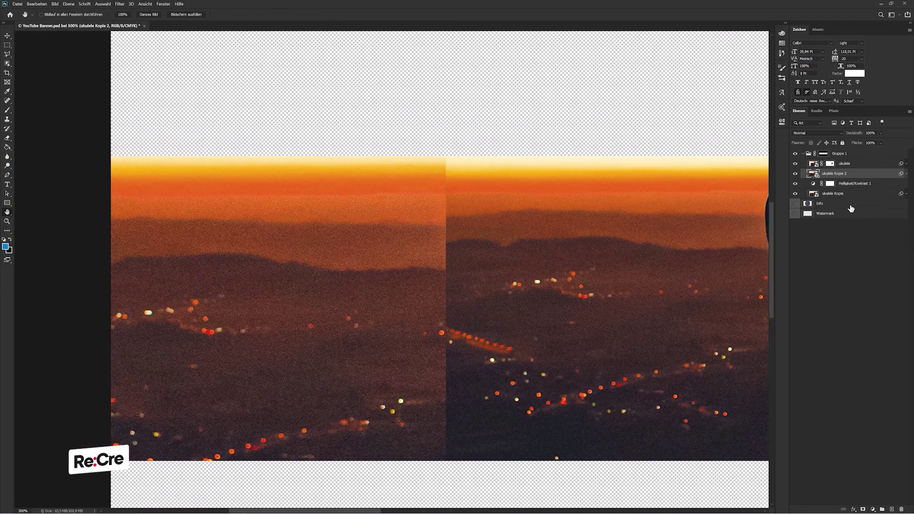
{"action": "left_click", "coordinate": [828, 165]}
{"action": "key", "text": "b"}
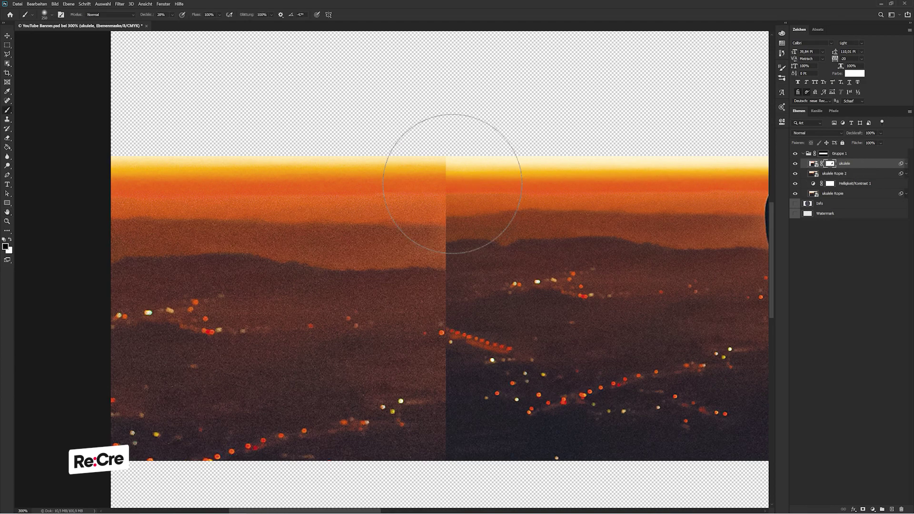
{"action": "left_click_drag", "start_coordinate": [430, 134], "coordinate": [435, 151]}
{"action": "key", "text": "ctrl+z"}
Step: Nudge ukulele Kopie 2 with the arrow keys to close the gap at the seam
{"action": "key", "text": "v"}
{"action": "left_click", "coordinate": [828, 174]}
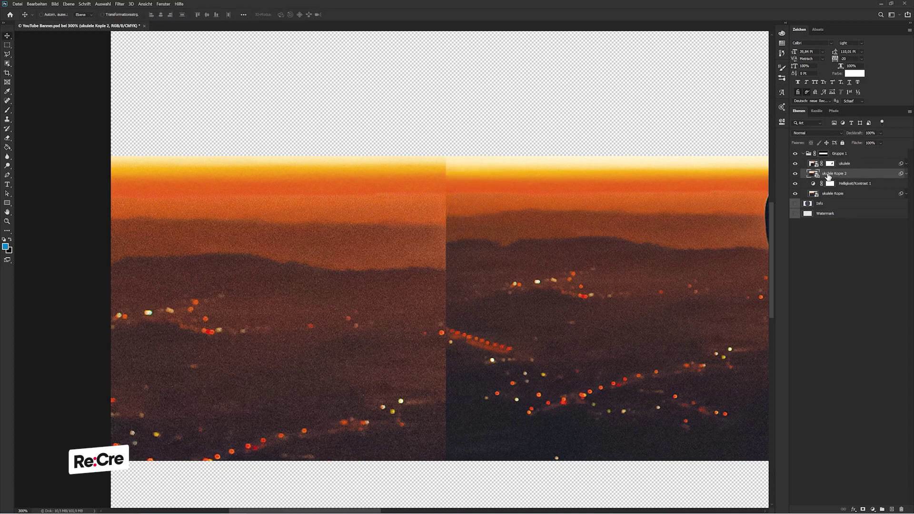
{"action": "key", "text": "Right"}
{"action": "key", "text": "Right"}
{"action": "key", "text": "Right"}
{"action": "key", "text": "Right"}
{"action": "key", "text": "Right"}
{"action": "key", "text": "Right"}
{"action": "key", "text": "Right"}
{"action": "key", "text": "Right"}
{"action": "key", "text": "Right"}
{"action": "key", "text": "Right"}
{"action": "key", "text": "Right"}
{"action": "key", "text": "Right"}
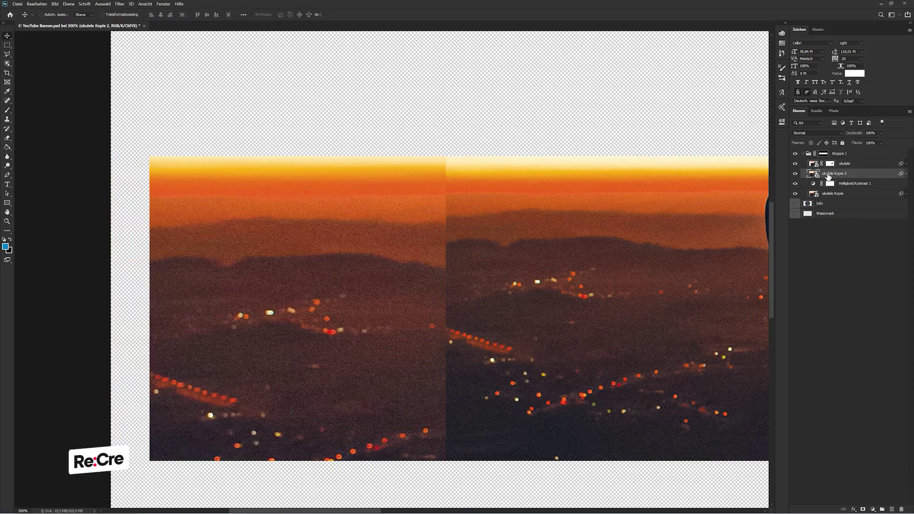
{"action": "key", "text": "Left"}
{"action": "key", "text": "Left"}
{"action": "key", "text": "Left"}
{"action": "key", "text": "Left"}
{"action": "key", "text": "Left"}
{"action": "key", "text": "Left"}
{"action": "key", "text": "Left"}
{"action": "key", "text": "Left"}
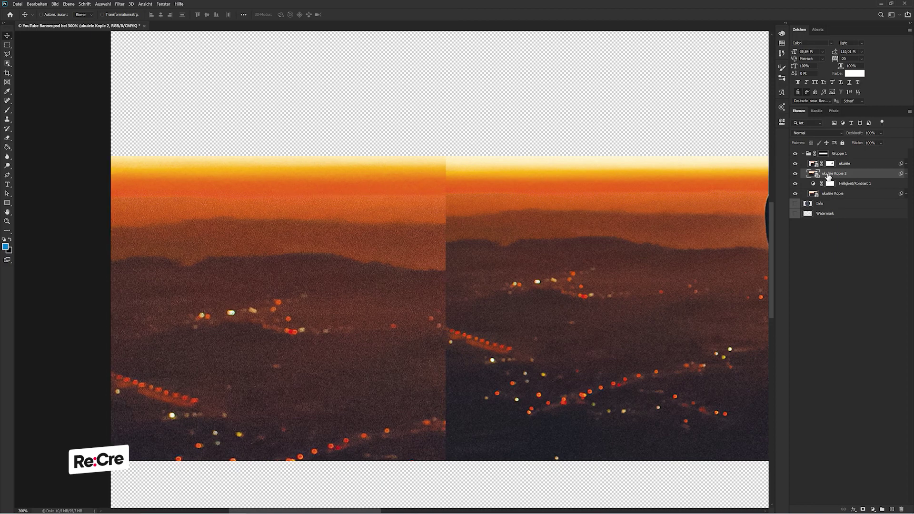
Step: Paint the ukulele layer mask with a soft brush to blend the vertical seam
{"action": "left_click", "coordinate": [830, 164]}
{"action": "key", "text": "b"}
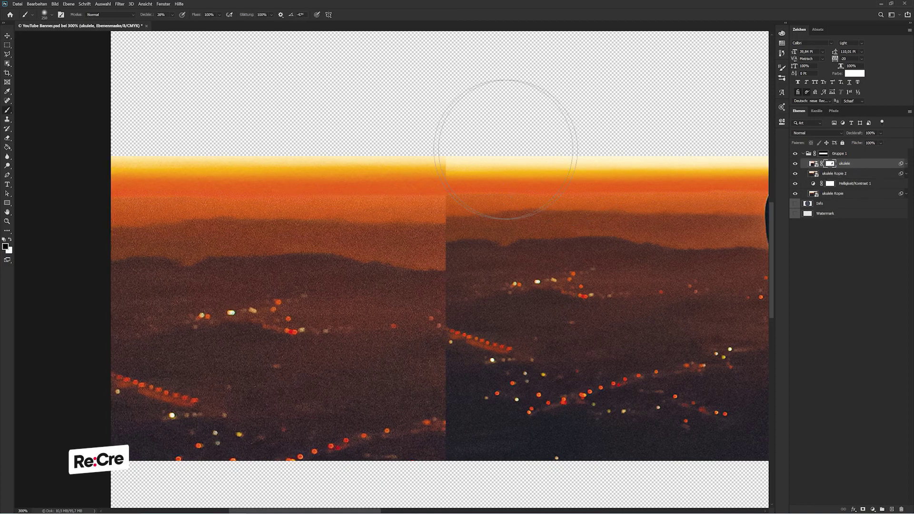
{"action": "left_click_drag", "start_coordinate": [416, 179], "coordinate": [396, 240]}
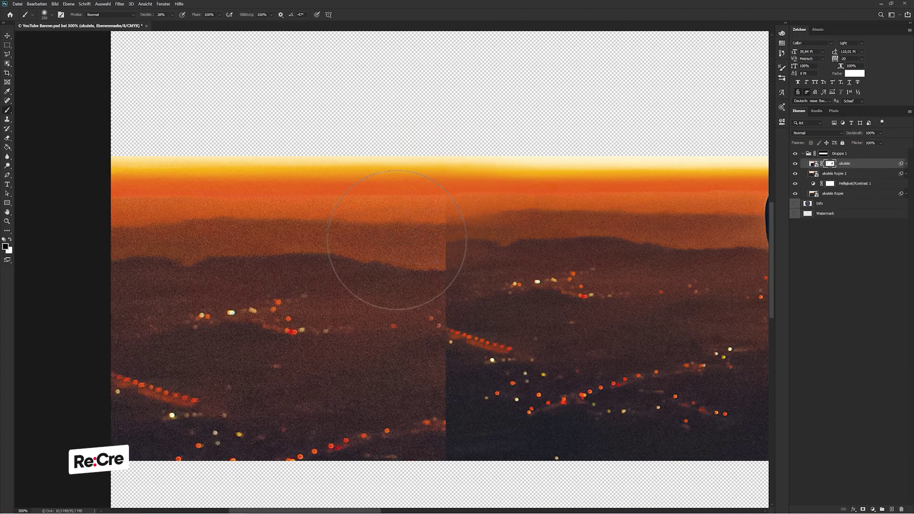
{"action": "mouse_move", "coordinate": [403, 306]}
{"action": "left_mouse_down"}
{"action": "mouse_move", "coordinate": [499, 449]}
{"action": "mouse_move", "coordinate": [581, 235]}
{"action": "left_mouse_up"}
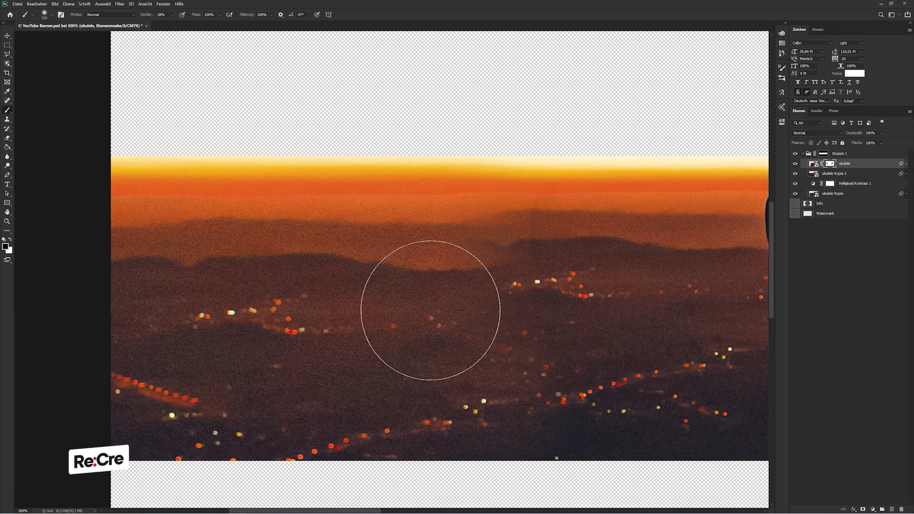
{"action": "key", "text": "x"}
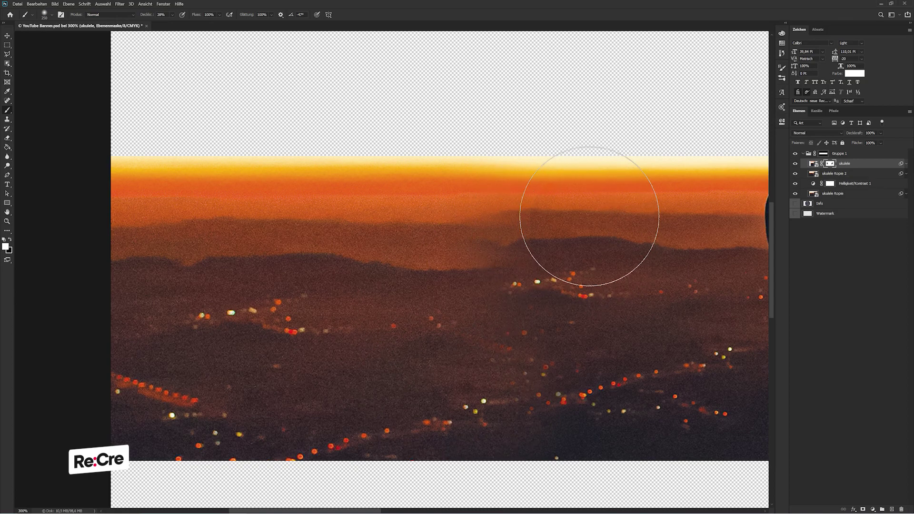
{"action": "key", "text": "x"}
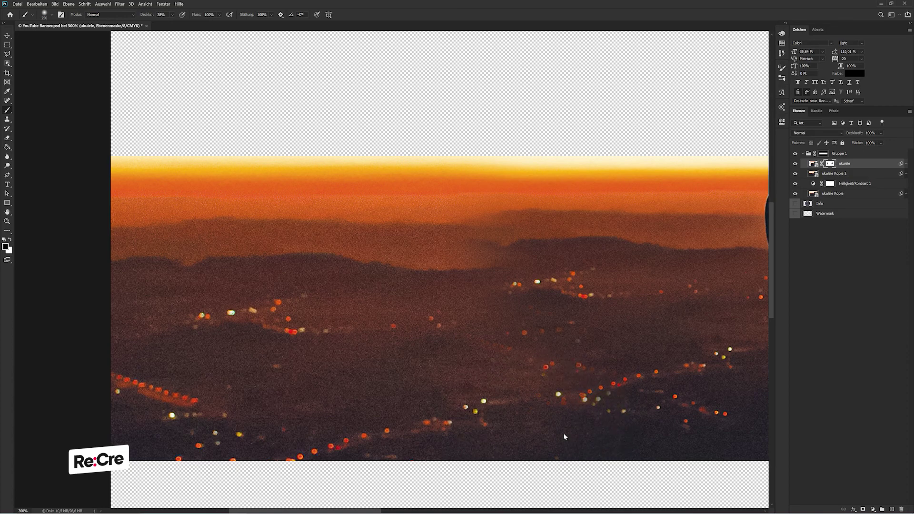
{"action": "key", "text": "v"}
{"action": "key", "text": "ctrl+1"}
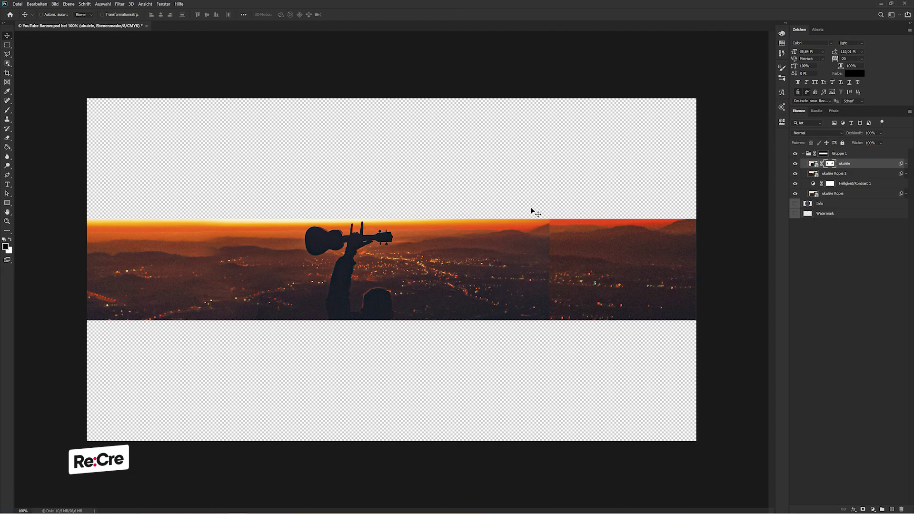
Step: Select the left part of the banner and ukulele Kopie 2, then zoom to the seam
{"action": "key", "text": "m"}
{"action": "left_click_drag", "start_coordinate": [87, 155], "coordinate": [385, 406]}
{"action": "left_click", "coordinate": [831, 174]}
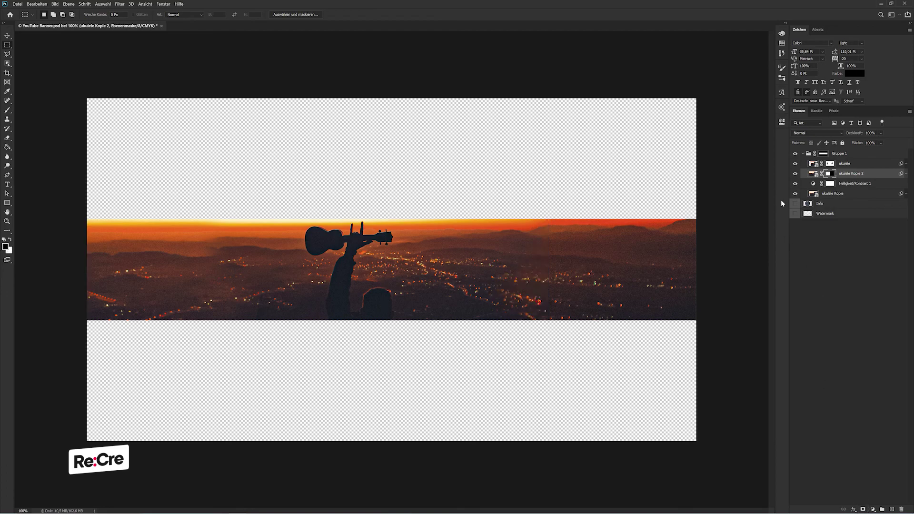
{"action": "scroll", "coordinate": [355, 232], "scroll_direction": "up", "scroll_amount": 4}
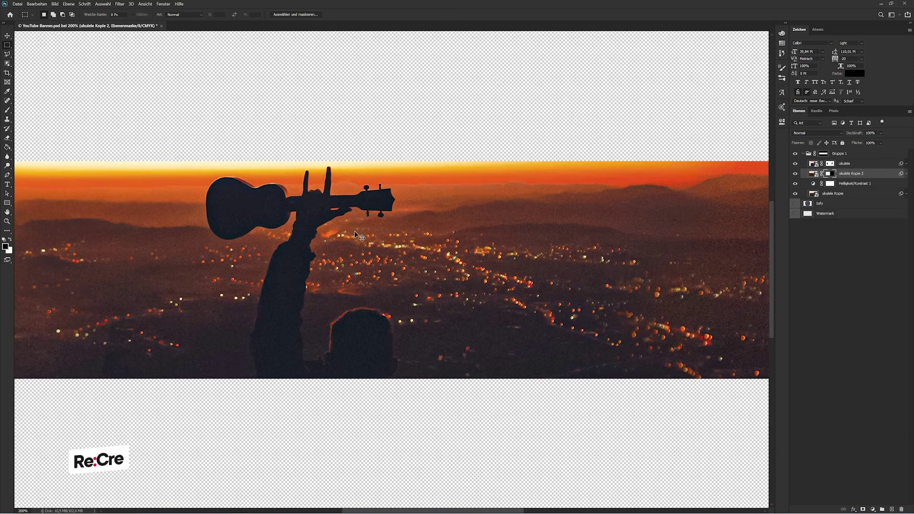
{"action": "left_click_drag", "start_coordinate": [39, 211], "coordinate": [518, 234]}
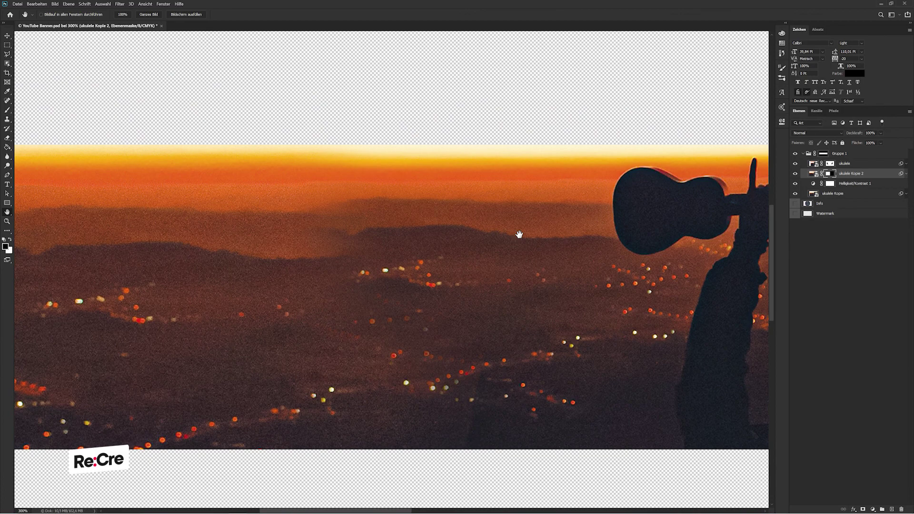
Step: Brush the ukulele layer mask to blend the sky seam
{"action": "left_click", "coordinate": [831, 164]}
{"action": "key", "text": "b"}
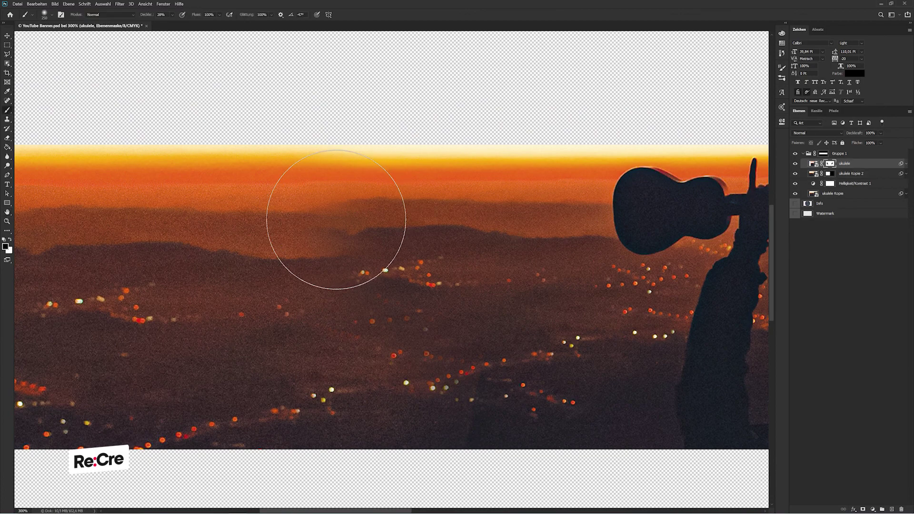
{"action": "left_click_drag", "start_coordinate": [299, 191], "coordinate": [316, 184]}
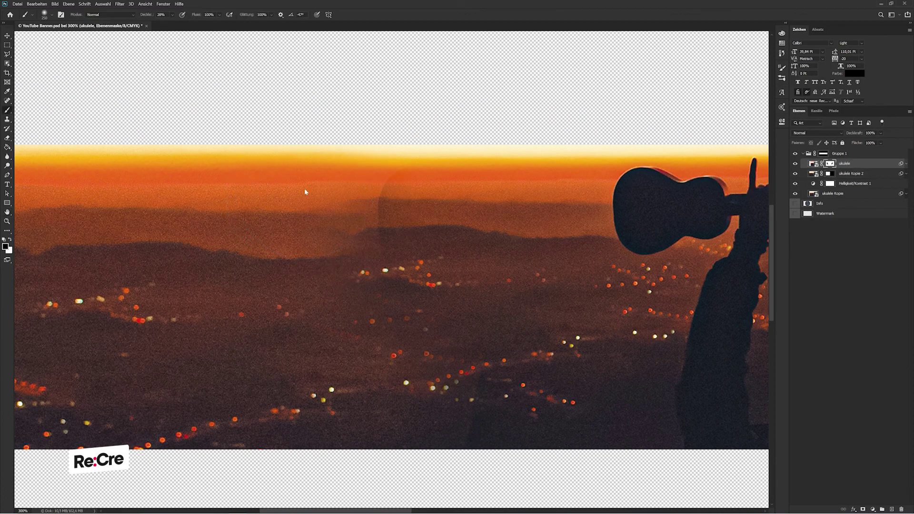
{"action": "key", "text": "x"}
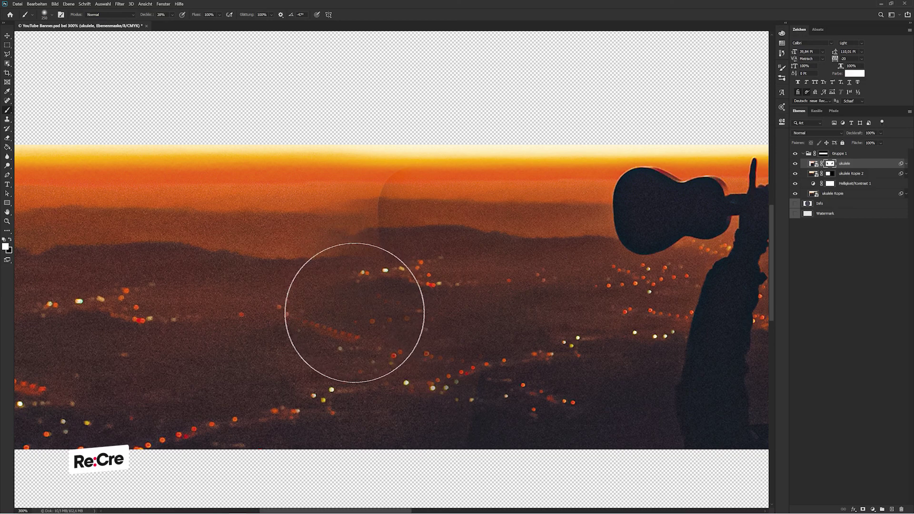
{"action": "key", "text": "x"}
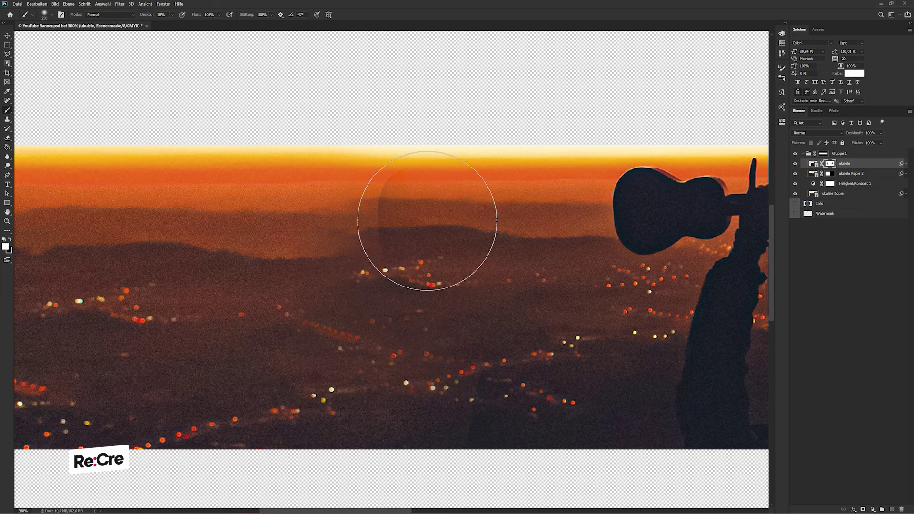
{"action": "key", "text": "x"}
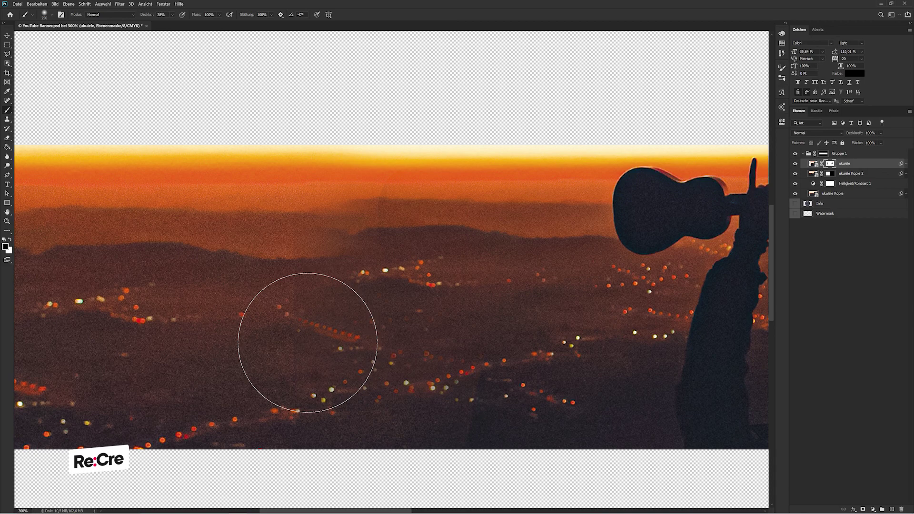
Step: Mask out the duplicated row of bokeh lights, restoring some lights with white
{"action": "left_click_drag", "start_coordinate": [307, 342], "coordinate": [324, 345]}
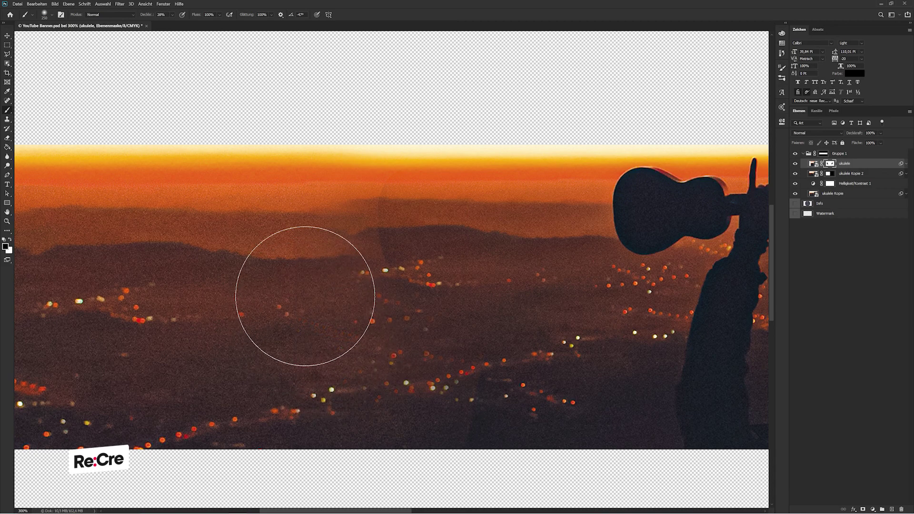
{"action": "key", "text": "x"}
{"action": "mouse_move", "coordinate": [298, 292]}
{"action": "left_mouse_down"}
{"action": "mouse_move", "coordinate": [290, 342]}
{"action": "mouse_move", "coordinate": [263, 302]}
{"action": "left_mouse_up"}
{"action": "key", "text": "x"}
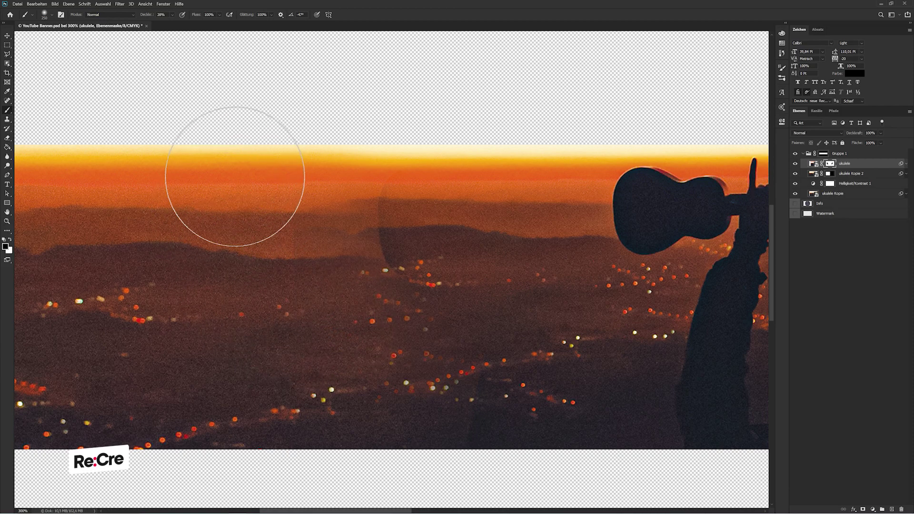
Step: Repaint the hills and seam area white on the mask and view the whole banner
{"action": "key", "text": "x"}
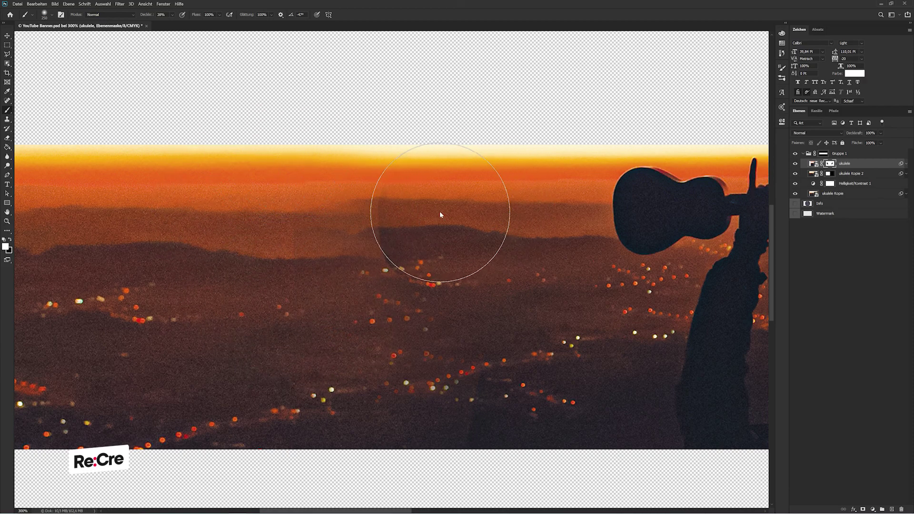
{"action": "mouse_move", "coordinate": [440, 215]}
{"action": "left_mouse_down"}
{"action": "mouse_move", "coordinate": [474, 251]}
{"action": "mouse_move", "coordinate": [446, 289]}
{"action": "mouse_move", "coordinate": [549, 303]}
{"action": "mouse_move", "coordinate": [516, 371]}
{"action": "mouse_move", "coordinate": [457, 447]}
{"action": "mouse_move", "coordinate": [504, 248]}
{"action": "left_mouse_up"}
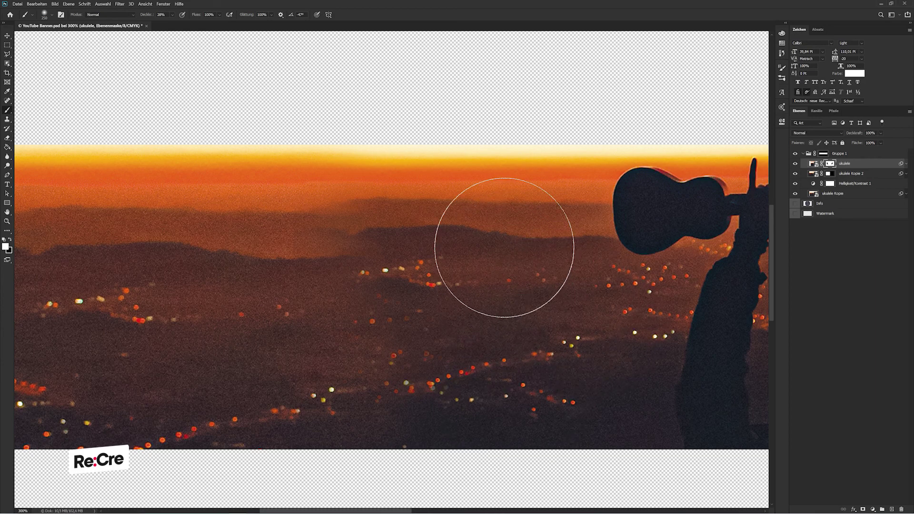
{"action": "key", "text": "v"}
{"action": "key", "text": "ctrl+1"}
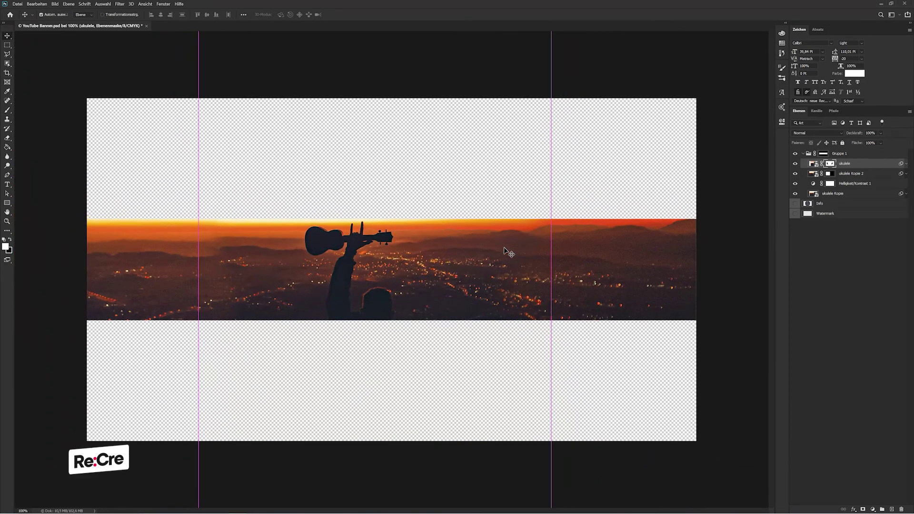
Step: Hide the guides and rotate ukulele Kopie 2 about -0.8° to level the horizon
{"action": "key", "text": "ctrl+h"}
{"action": "left_click", "coordinate": [849, 174]}
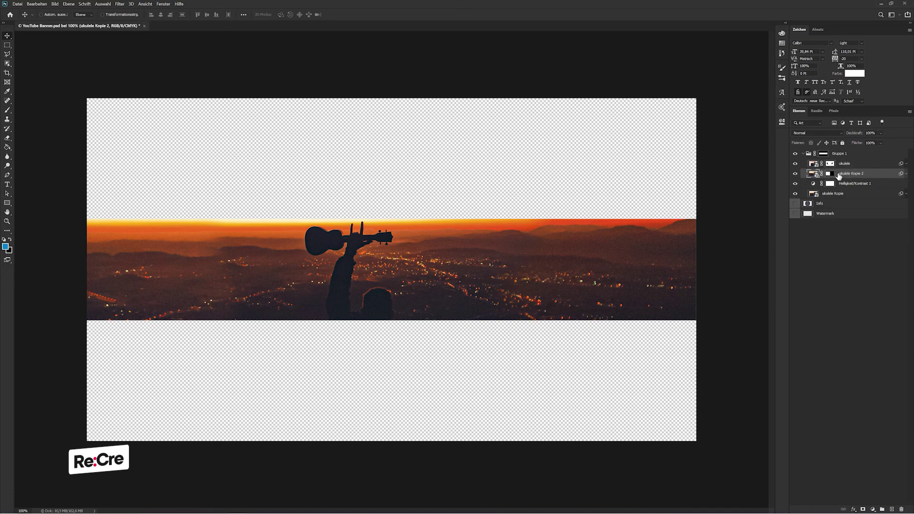
{"action": "key", "text": "ctrl+t"}
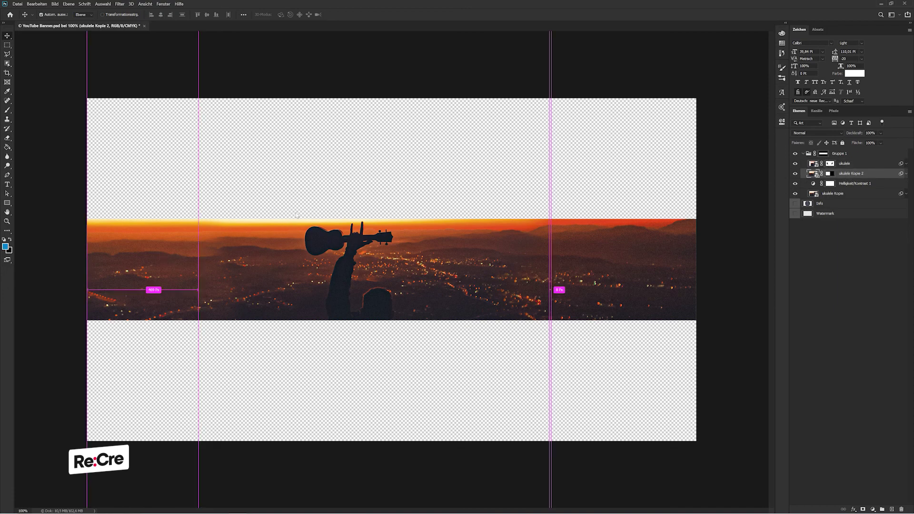
{"action": "key", "text": "Return"}
{"action": "left_click_drag", "start_coordinate": [601, 185], "coordinate": [594, 180]}
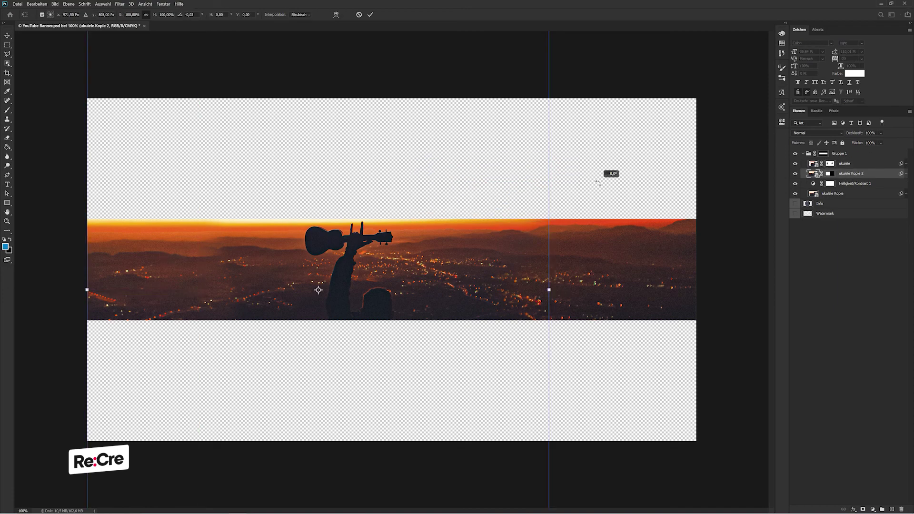
{"action": "key", "text": "Return"}
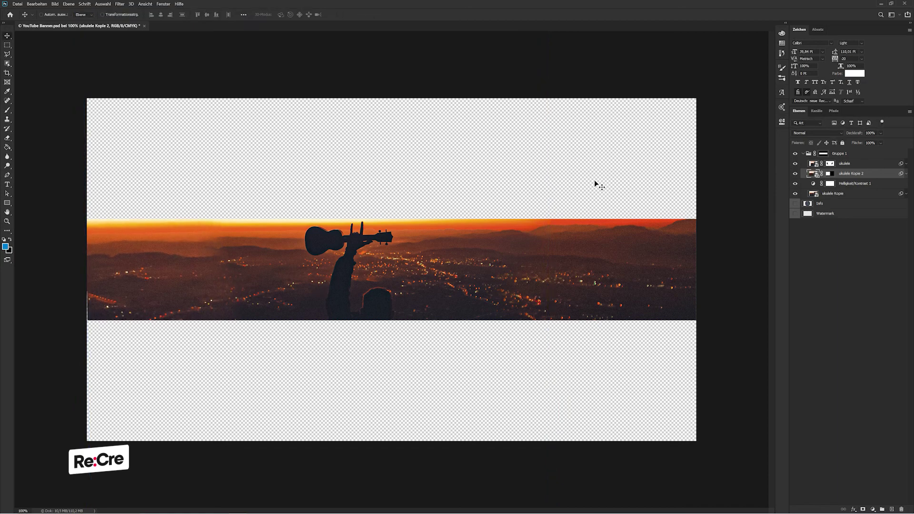
Step: Squash ukulele Kopie 2 vertically to about 95% height
{"action": "key", "text": "ctrl+t"}
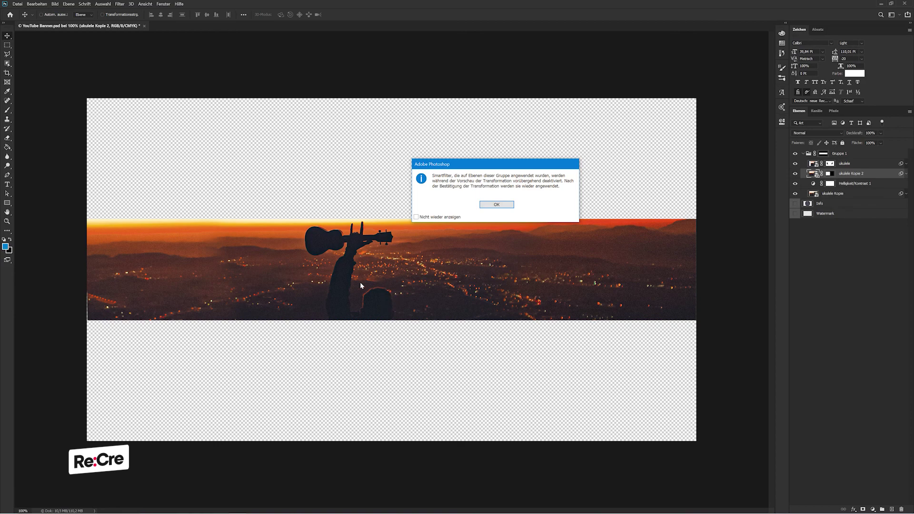
{"action": "key", "text": "Return"}
{"action": "key", "text": "ctrl+minus"}
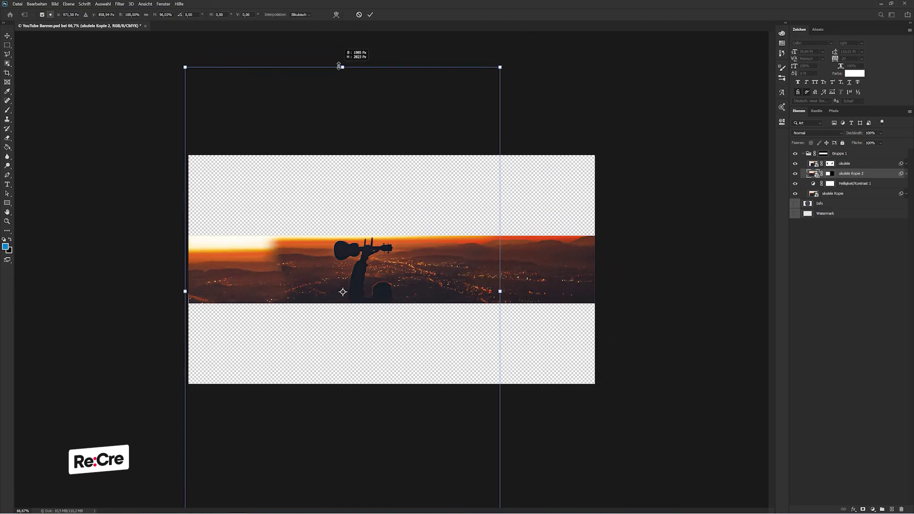
{"action": "left_click_drag", "start_coordinate": [341, 47], "coordinate": [342, 75]}
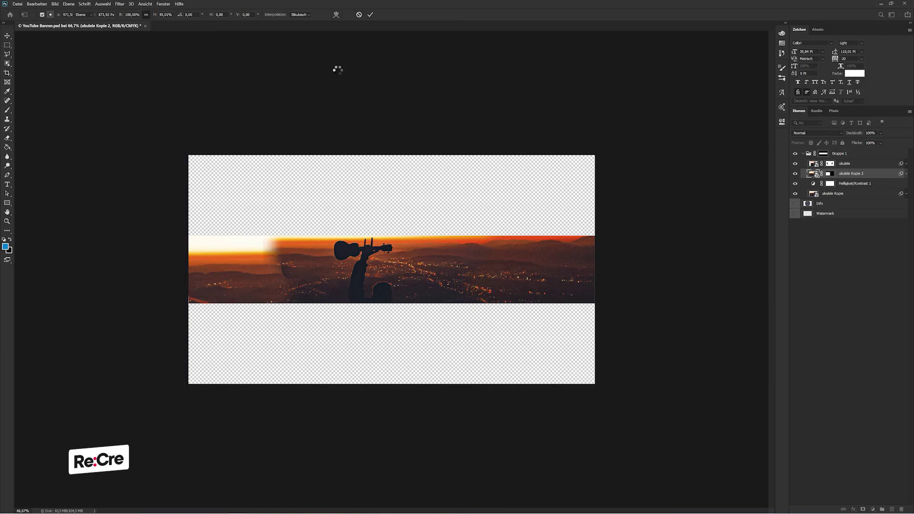
{"action": "key", "text": "ctrl+plus"}
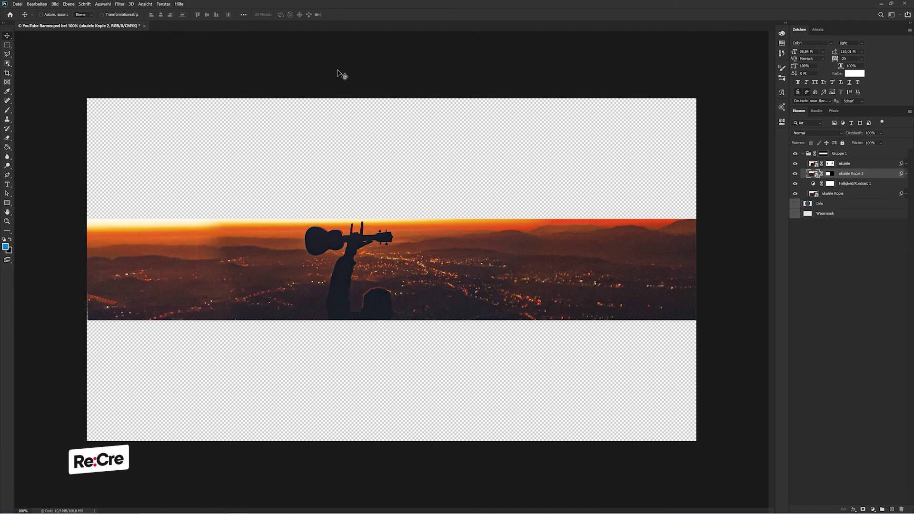
Step: Stretch ukulele Kopie 2 to about 105% width so the sunset city reaches the right edge
{"action": "key", "text": "ctrl+plus"}
{"action": "key", "text": "ctrl+plus"}
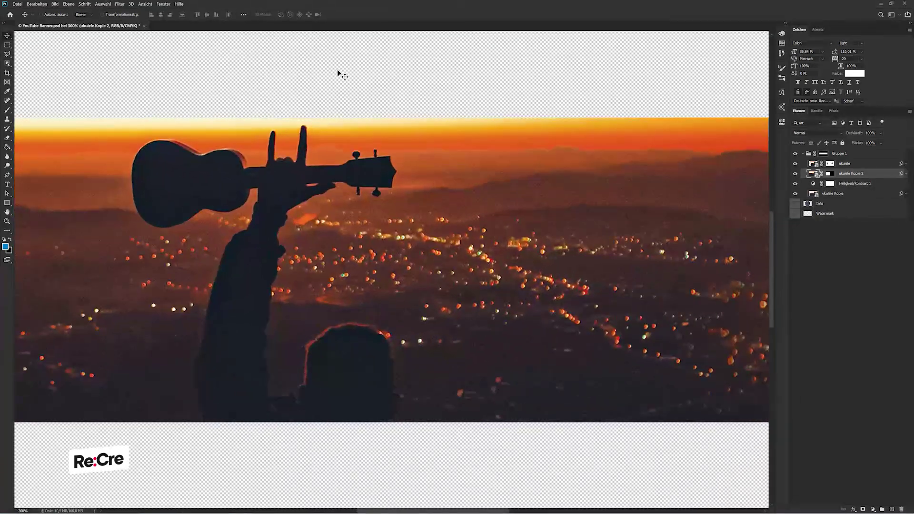
{"action": "key", "text": "h"}
{"action": "mouse_move", "coordinate": [337, 73]}
{"action": "left_mouse_down"}
{"action": "mouse_move", "coordinate": [332, 233]}
{"action": "mouse_move", "coordinate": [432, 259]}
{"action": "left_mouse_up"}
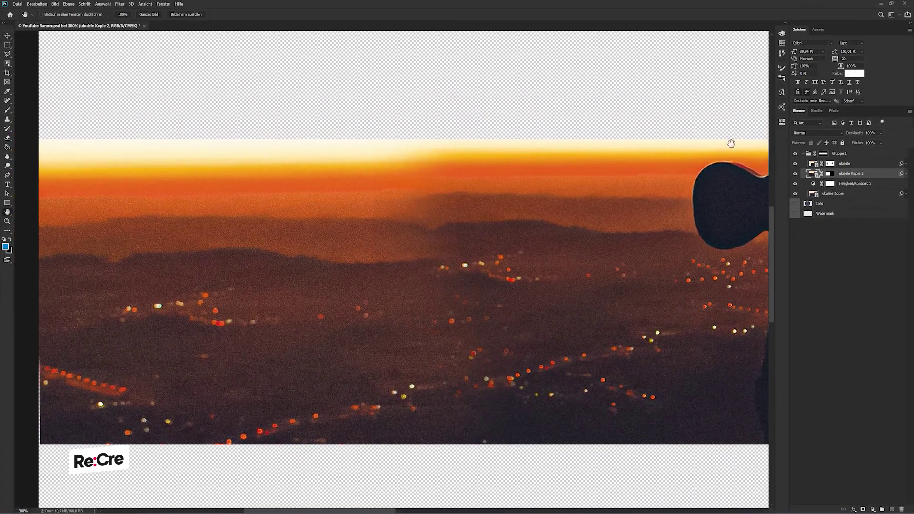
{"action": "key", "text": "ctrl+t"}
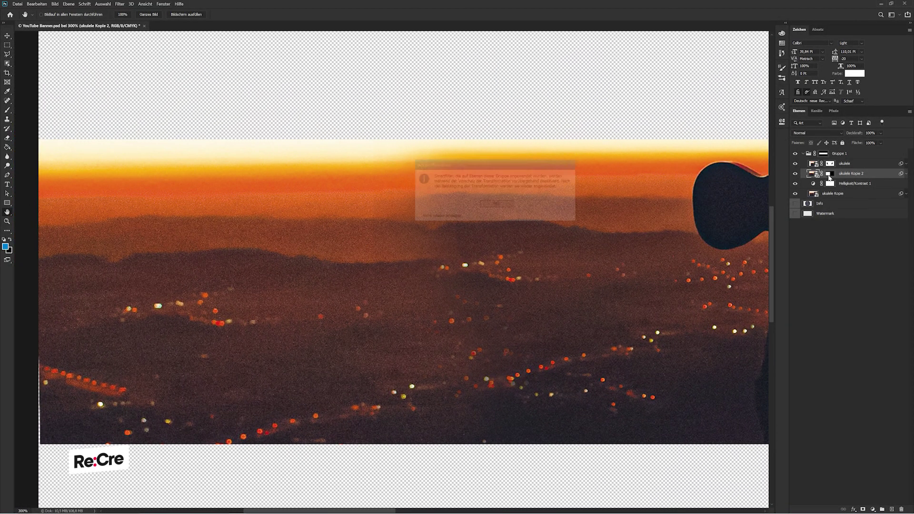
{"action": "key", "text": "Return"}
{"action": "key", "text": "ctrl+minus"}
{"action": "key", "text": "ctrl+minus"}
{"action": "key", "text": "ctrl+minus"}
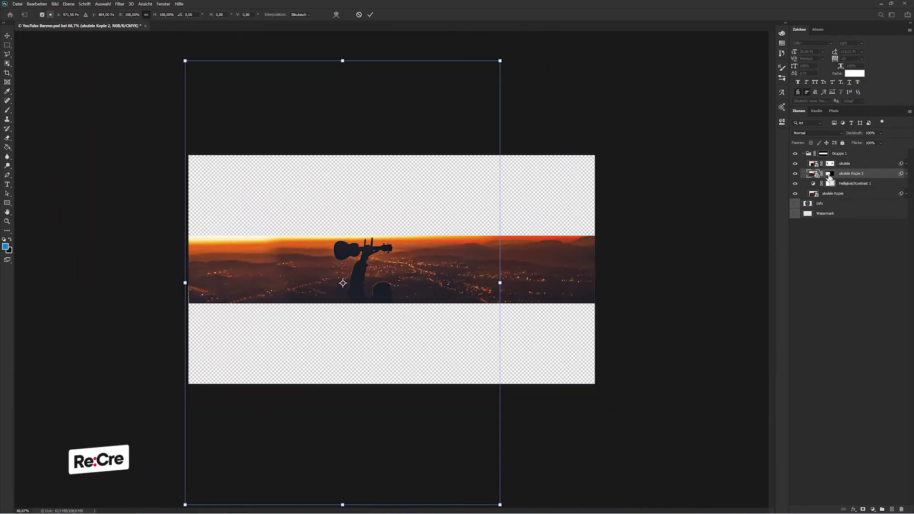
{"action": "left_click_drag", "start_coordinate": [501, 283], "coordinate": [517, 284]}
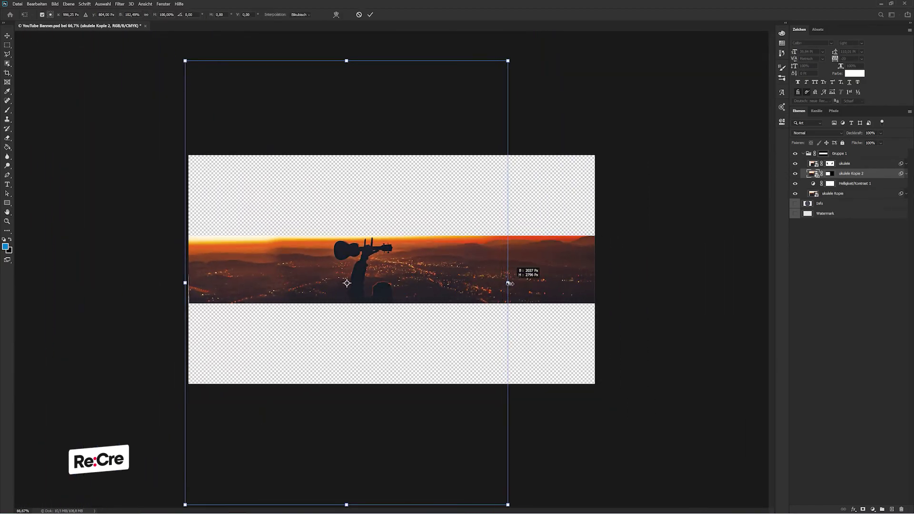
{"action": "key", "text": "Return"}
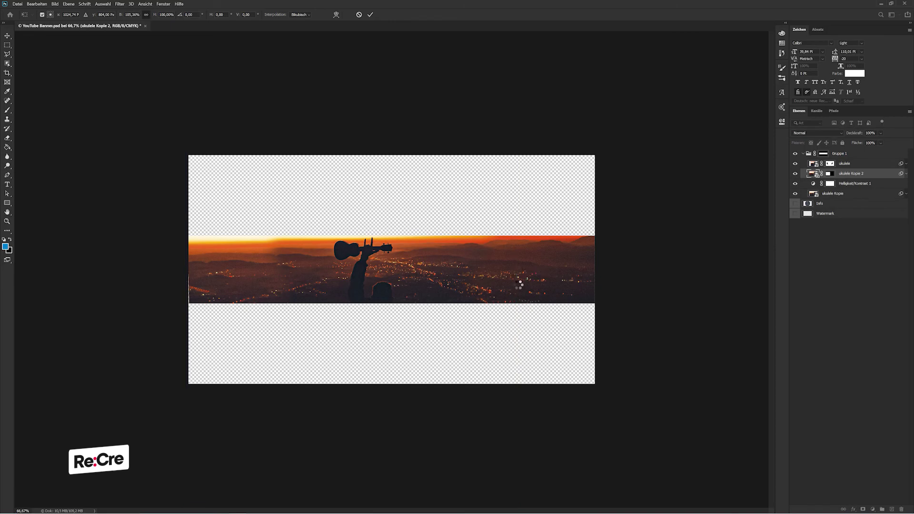
{"action": "left_click_drag", "start_coordinate": [518, 285], "coordinate": [571, 285]}
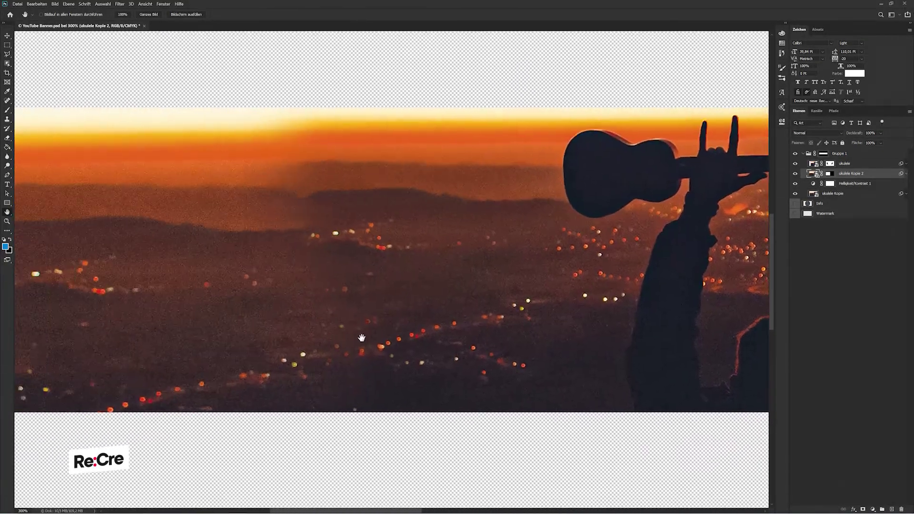
{"action": "mouse_move", "coordinate": [315, 306]}
{"action": "left_mouse_down"}
{"action": "mouse_move", "coordinate": [331, 316]}
{"action": "mouse_move", "coordinate": [377, 320]}
{"action": "left_mouse_up"}
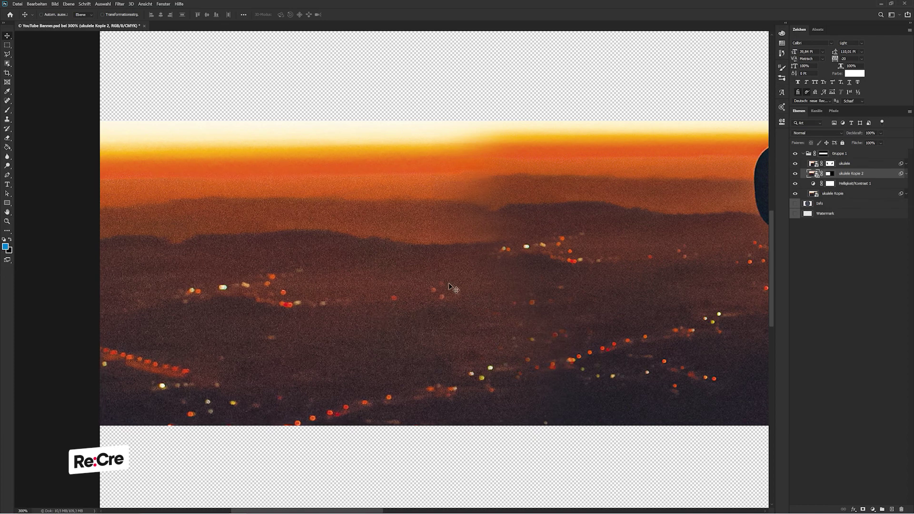
Step: On the ukulele layer mask, hide the hills in black and reveal the right photo and city lights in white
{"action": "left_click", "coordinate": [830, 164]}
{"action": "key", "text": "b"}
{"action": "key", "text": "d"}
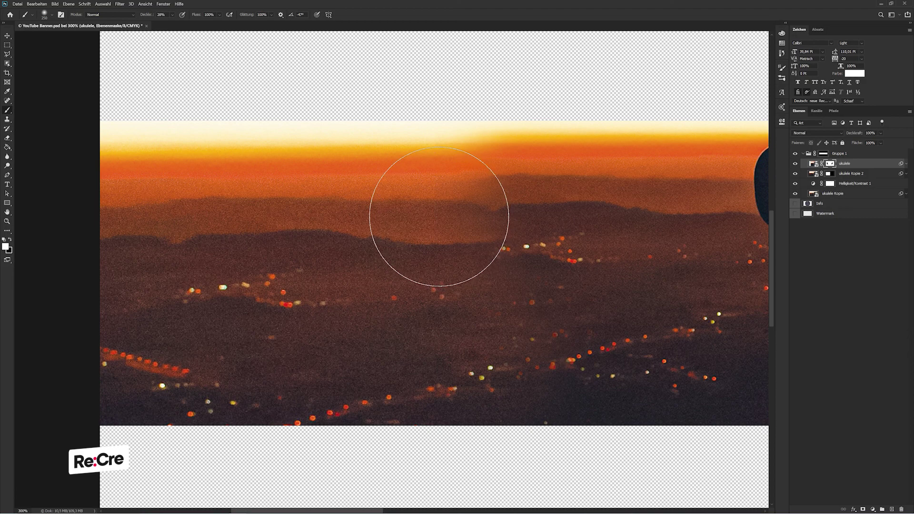
{"action": "key", "text": "x"}
{"action": "left_click_drag", "start_coordinate": [434, 215], "coordinate": [554, 251]}
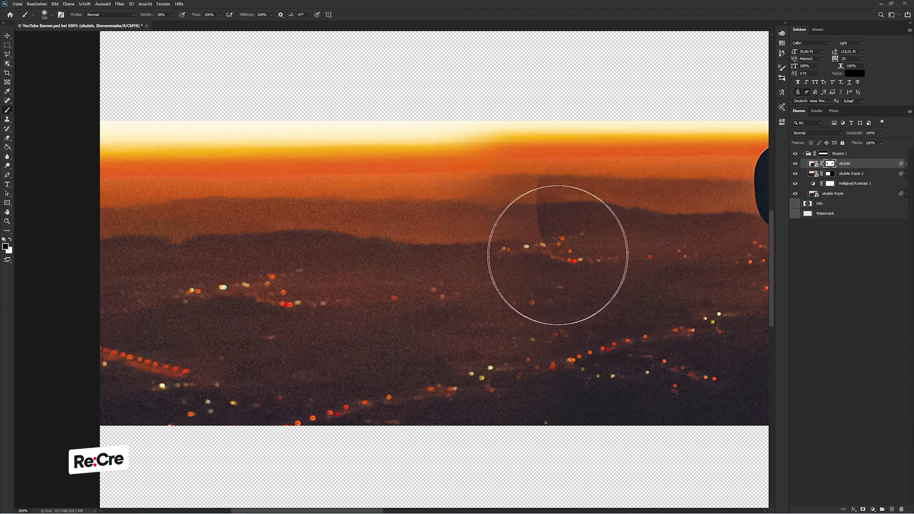
{"action": "key", "text": "x"}
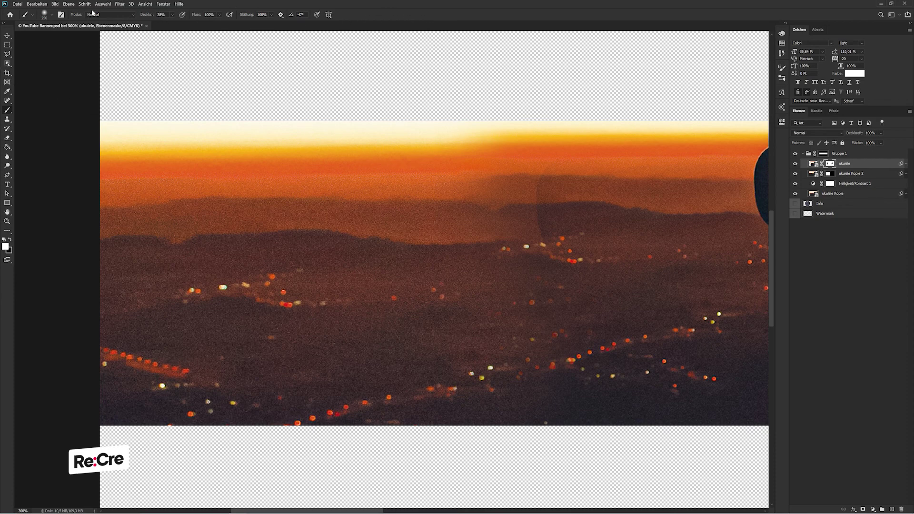
{"action": "type", "text": "92"}
{"action": "left_click_drag", "start_coordinate": [476, 138], "coordinate": [650, 204]}
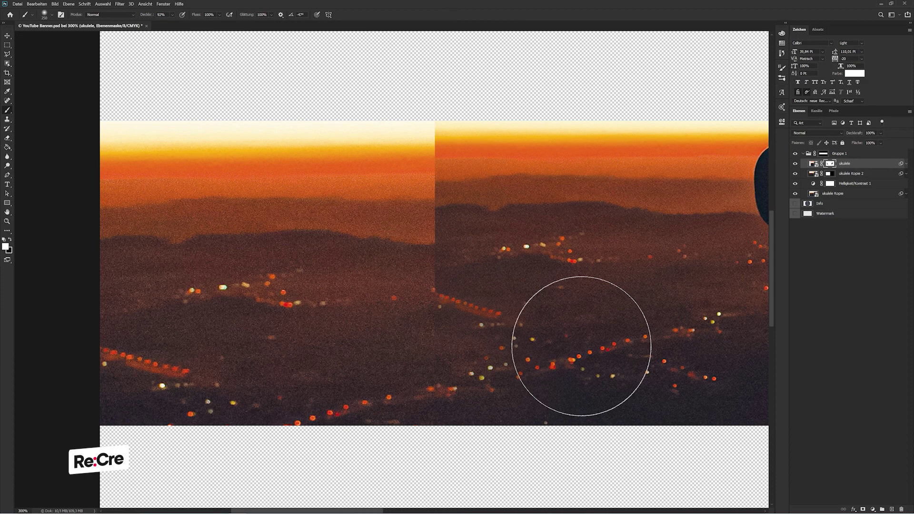
{"action": "left_click_drag", "start_coordinate": [612, 295], "coordinate": [445, 419]}
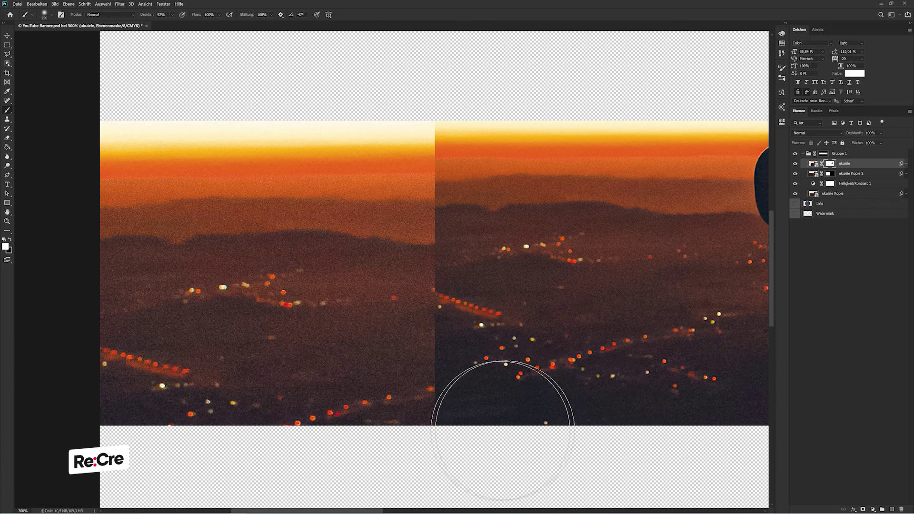
Step: Nudge ukulele Kopie 2 up four steps to line up the horizon
{"action": "key", "text": "v"}
{"action": "left_click", "coordinate": [855, 178]}
{"action": "key", "text": "Up"}
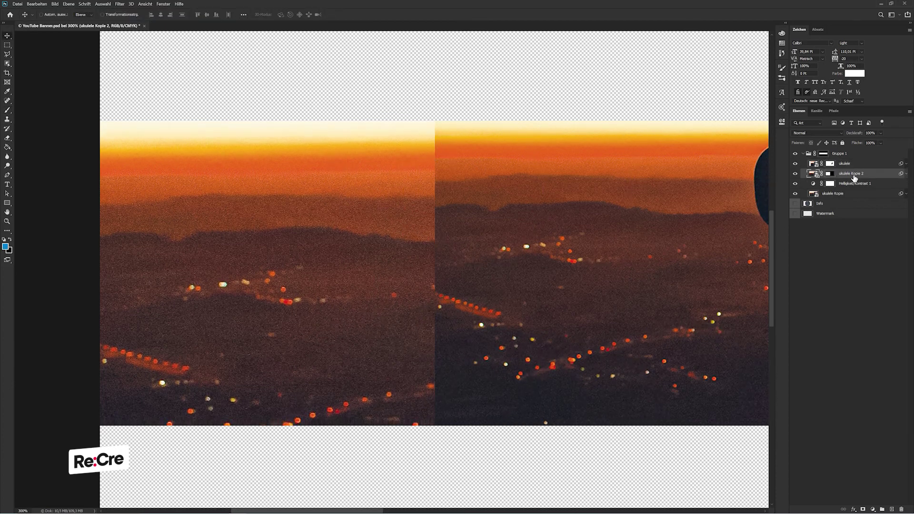
{"action": "key", "text": "Up"}
{"action": "key", "text": "Up"}
{"action": "key", "text": "Up"}
{"action": "key", "text": "Up"}
{"action": "key", "text": "Up"}
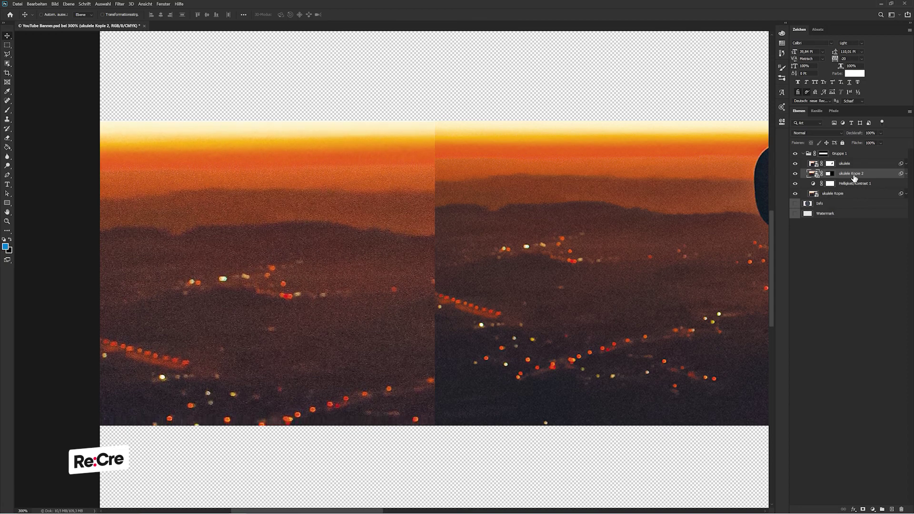
{"action": "key", "text": "Up"}
{"action": "key", "text": "Up"}
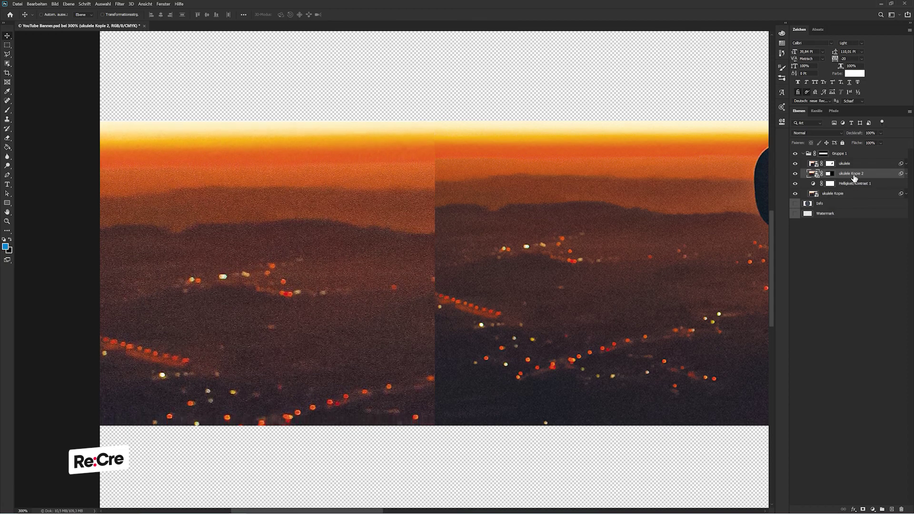
{"action": "key", "text": "Up"}
Step: Soften the seam on the ukulele mask, from the horizon down through the hills
{"action": "left_click", "coordinate": [829, 165]}
{"action": "key", "text": "b"}
{"action": "key", "text": "d"}
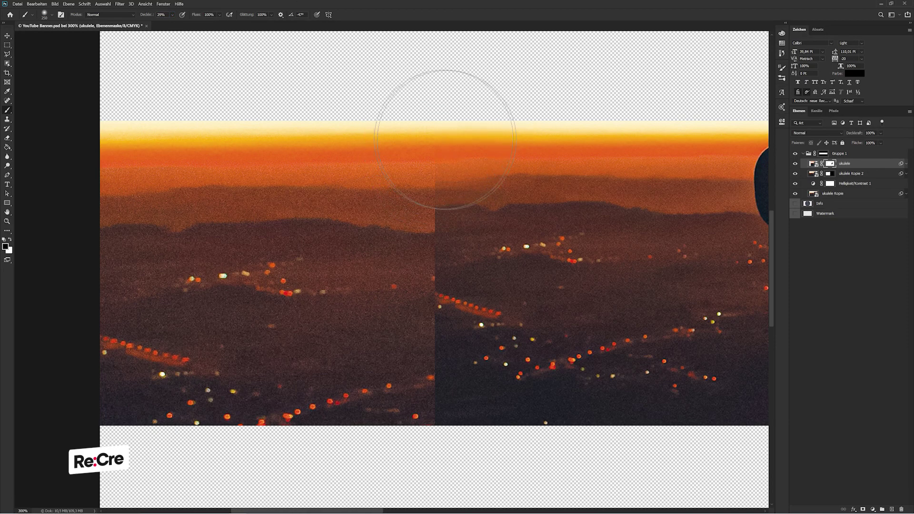
{"action": "left_click_drag", "start_coordinate": [443, 138], "coordinate": [467, 140]}
{"action": "key", "text": "x"}
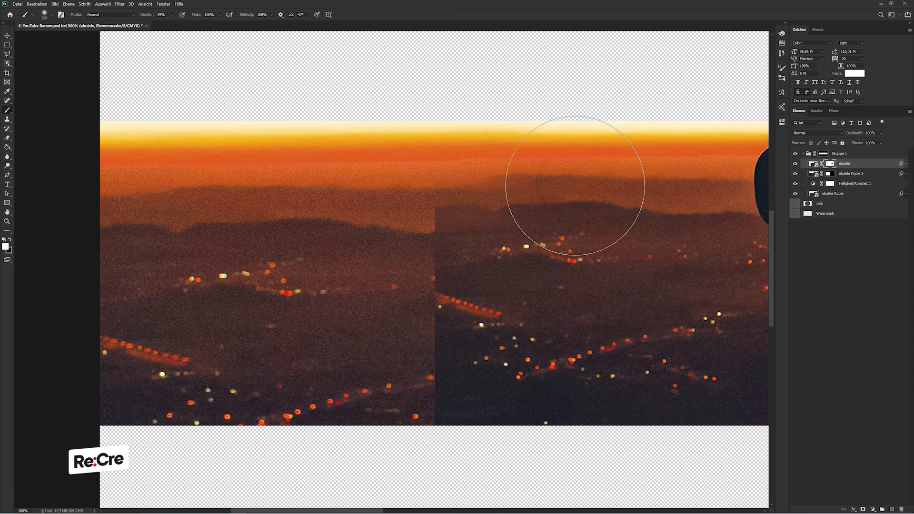
{"action": "key", "text": "x"}
{"action": "mouse_move", "coordinate": [392, 154]}
{"action": "left_mouse_down"}
{"action": "mouse_move", "coordinate": [408, 316]}
{"action": "mouse_move", "coordinate": [433, 367]}
{"action": "mouse_move", "coordinate": [456, 380]}
{"action": "mouse_move", "coordinate": [449, 383]}
{"action": "mouse_move", "coordinate": [482, 384]}
{"action": "left_mouse_up"}
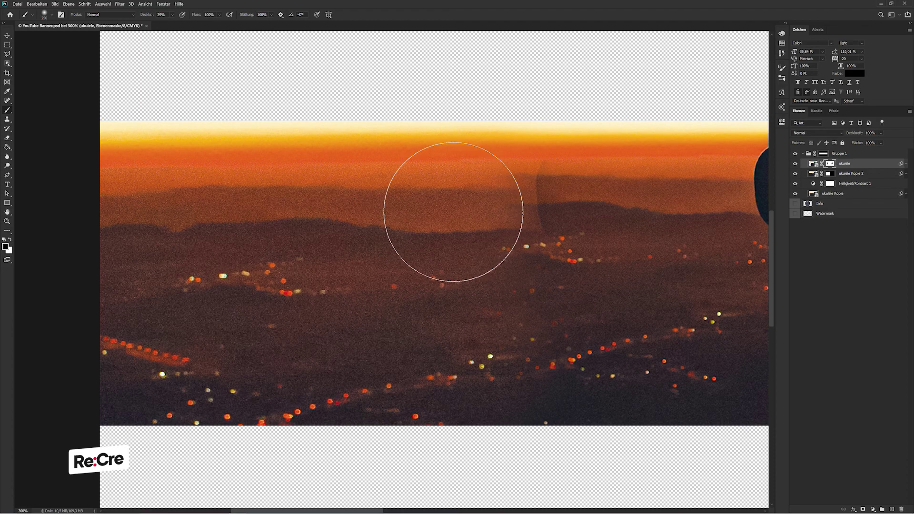
Step: Fix a dark dab on the right hills by painting it back in white on the mask
{"action": "left_click", "coordinate": [584, 184]}
{"action": "key", "text": "x"}
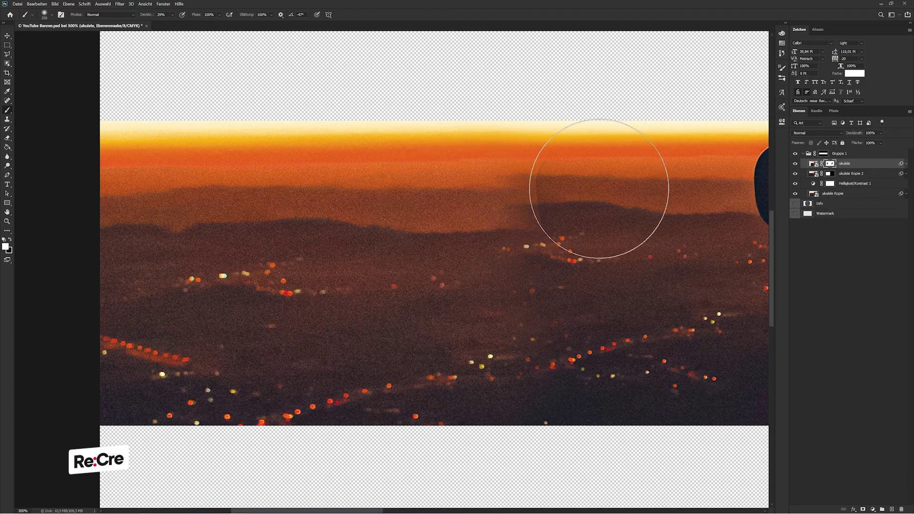
{"action": "left_click_drag", "start_coordinate": [595, 186], "coordinate": [607, 196]}
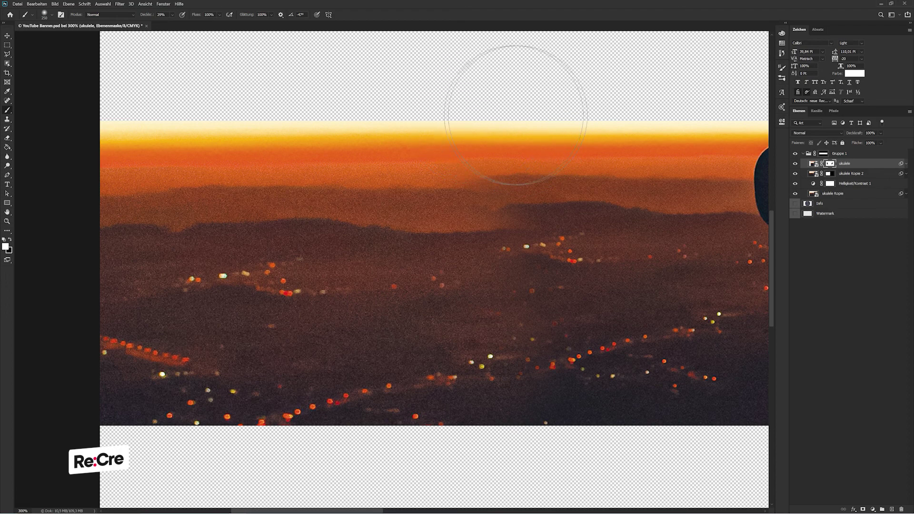
{"action": "key", "text": "x"}
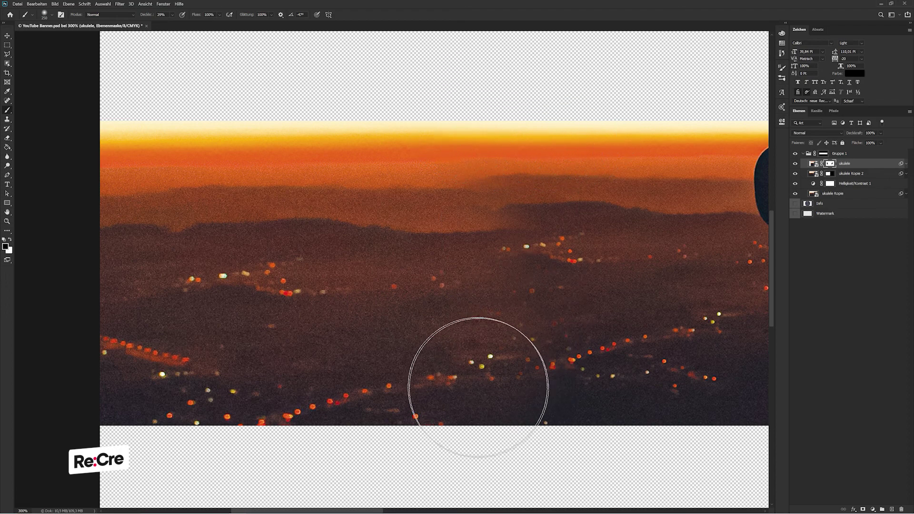
{"action": "key", "text": "v"}
{"action": "scroll", "coordinate": [523, 410], "scroll_direction": "down", "scroll_amount": 5}
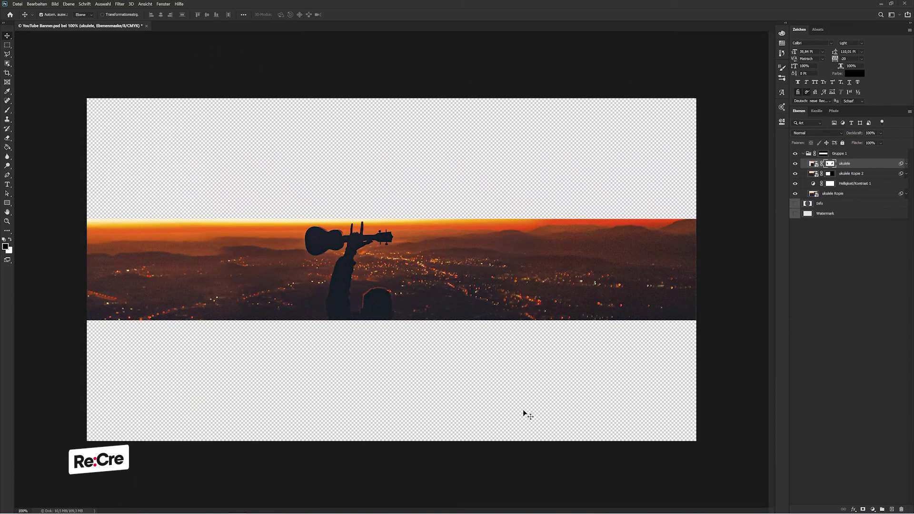
Step: Zoom in on the left hills and target the ukulele layer's pixels instead of its mask
{"action": "key", "text": "ctrl+plus"}
{"action": "key", "text": "h"}
{"action": "left_click_drag", "start_coordinate": [81, 248], "coordinate": [195, 251]}
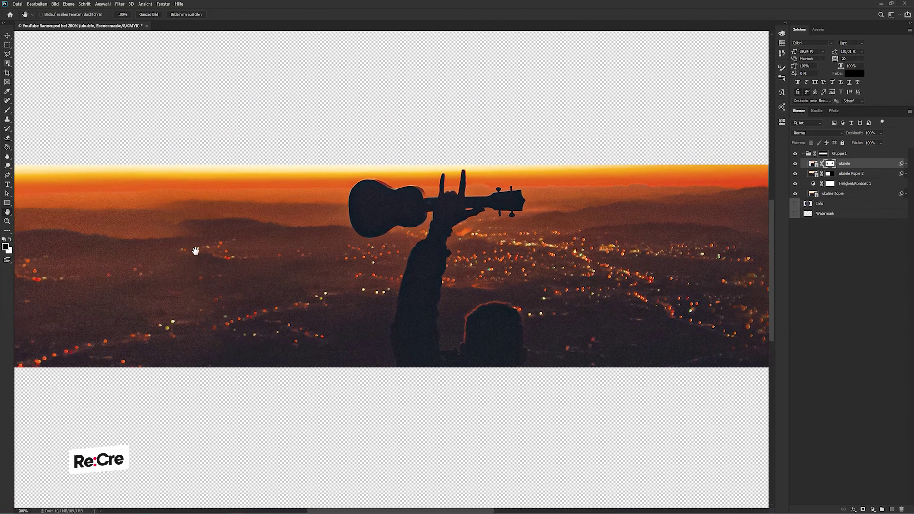
{"action": "key", "text": "ctrl+plus"}
{"action": "key", "text": "ctrl+plus"}
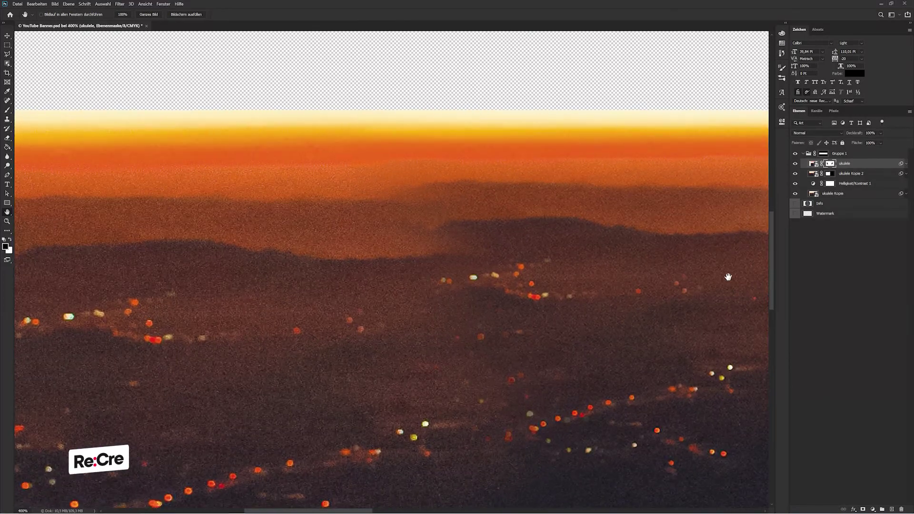
{"action": "left_click", "coordinate": [800, 162]}
{"action": "left_click", "coordinate": [811, 164]}
Step: Lasso a patch of the hills and copy it onto a new layer, Ebene 1
{"action": "key", "text": "l"}
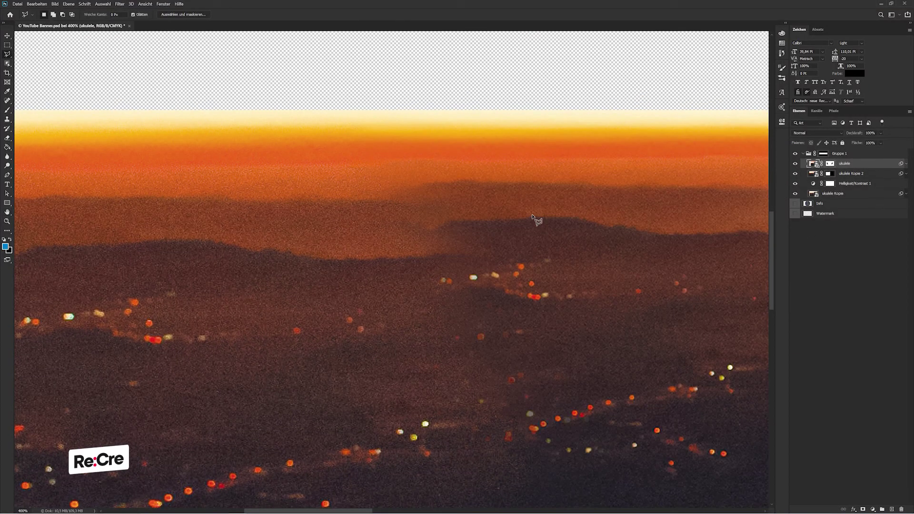
{"action": "left_click", "coordinate": [536, 212]}
{"action": "left_click", "coordinate": [429, 215]}
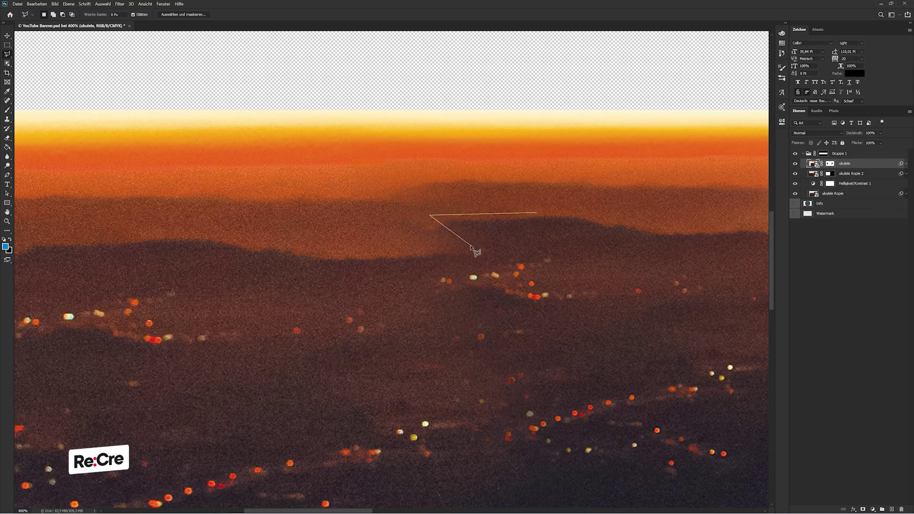
{"action": "left_click", "coordinate": [436, 268]}
{"action": "left_click", "coordinate": [563, 255]}
{"action": "left_click", "coordinate": [537, 212]}
{"action": "key", "text": "ctrl+j"}
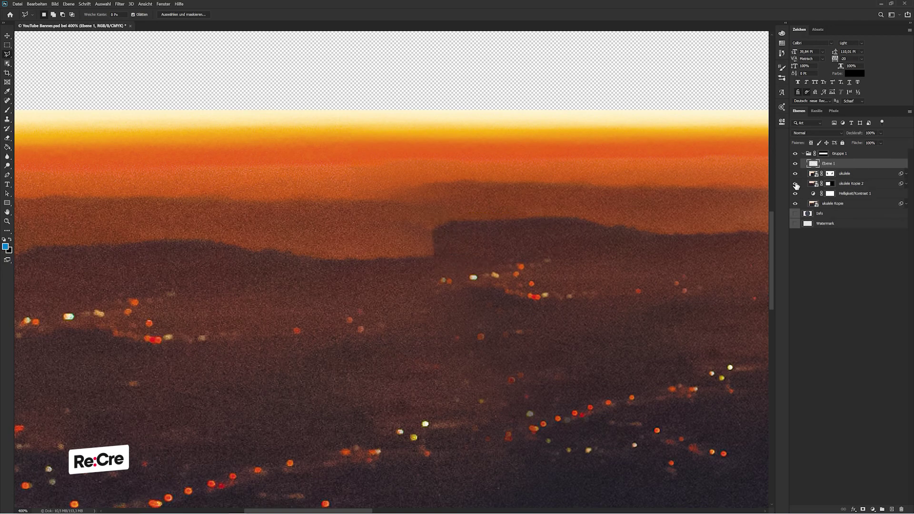
Step: Move Ebene 1 below the ukulele layer and nudge the mountain patch into place
{"action": "key", "text": "v"}
{"action": "key", "text": "shift+Left"}
{"action": "key", "text": "shift+Left"}
{"action": "key", "text": "shift+Left"}
{"action": "key", "text": "shift+Left"}
{"action": "key", "text": "shift+Left"}
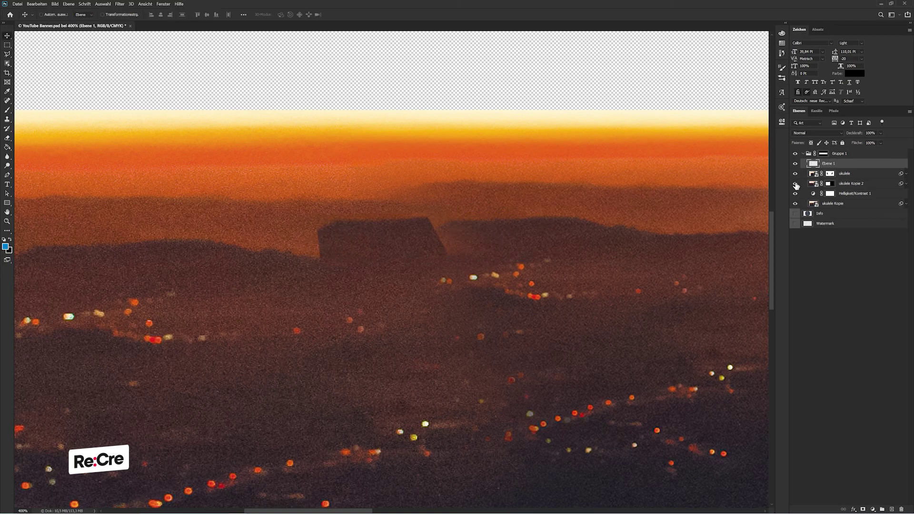
{"action": "key", "text": "shift+Right"}
{"action": "key", "text": "shift+Right"}
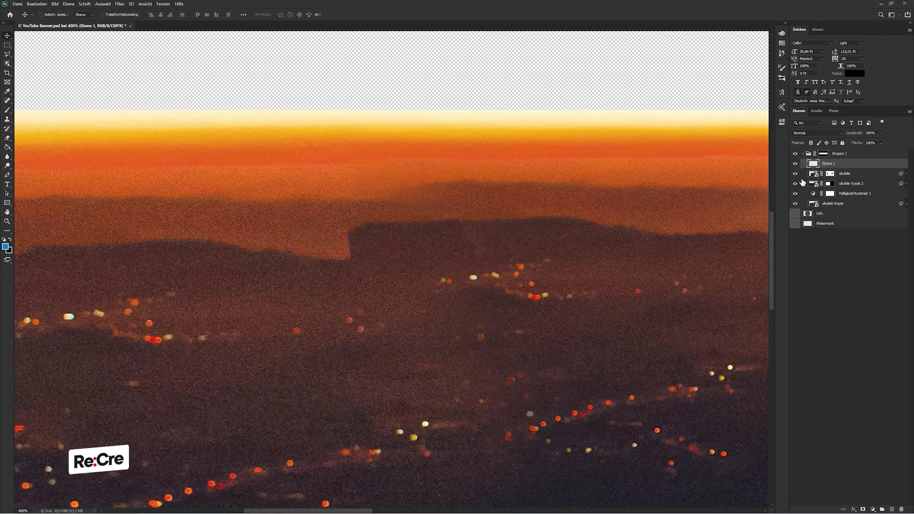
{"action": "left_click_drag", "start_coordinate": [834, 165], "coordinate": [836, 182]}
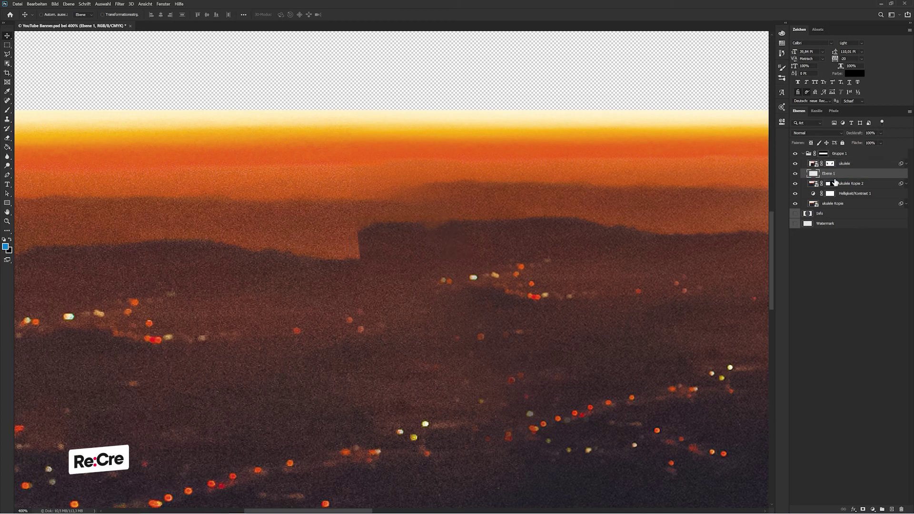
{"action": "key", "text": "shift+Right"}
{"action": "key", "text": "Right"}
{"action": "key", "text": "Right"}
{"action": "key", "text": "Right"}
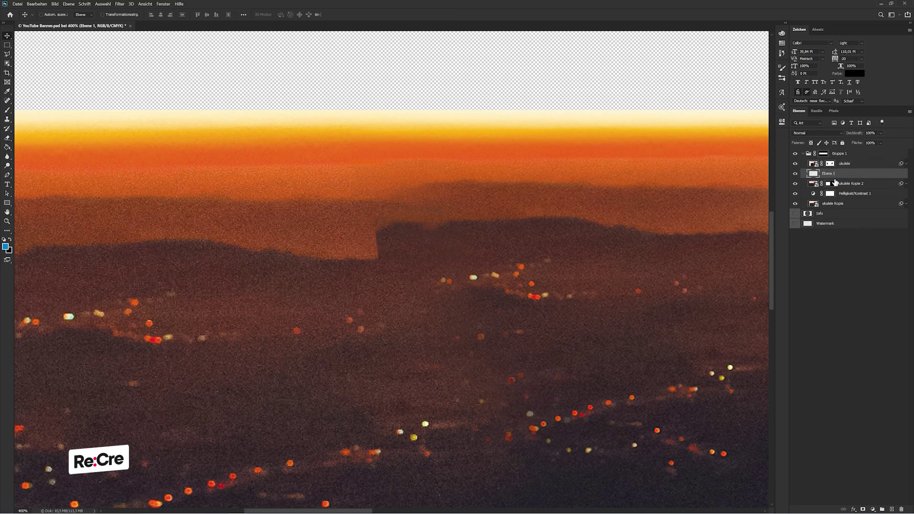
Step: Make two leftward-shifted copies of the mountain patch and group all three layers
{"action": "key", "text": "ctrl+j"}
{"action": "key", "text": "Left"}
{"action": "key", "text": "Left"}
{"action": "key", "text": "Left"}
{"action": "key", "text": "Left"}
{"action": "key", "text": "Left"}
{"action": "key", "text": "Left"}
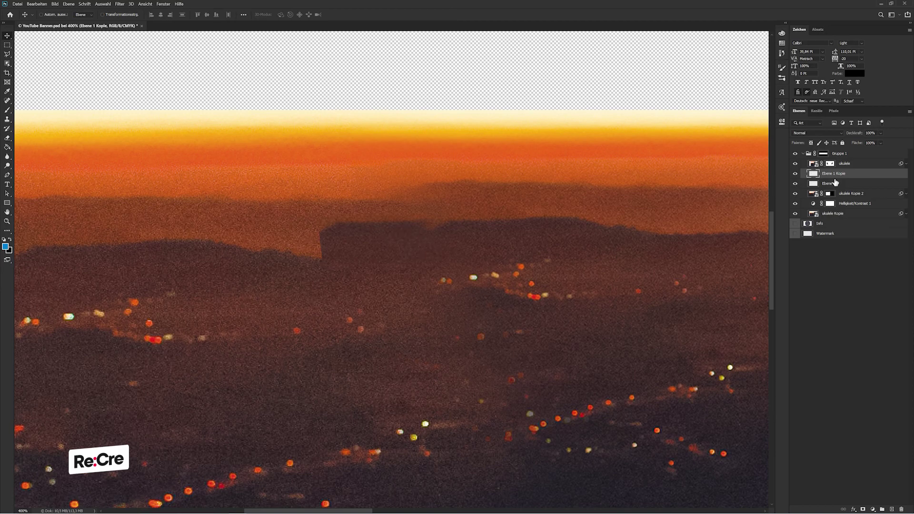
{"action": "key", "text": "Left"}
{"action": "key", "text": "Left"}
{"action": "key", "text": "Left"}
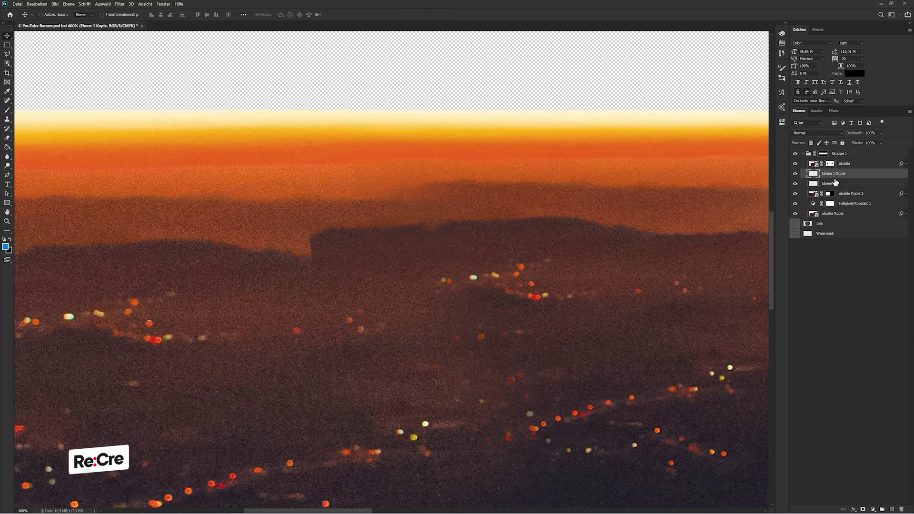
{"action": "key", "text": "ctrl+j"}
{"action": "key", "text": "Left"}
{"action": "key", "text": "Left"}
{"action": "key", "text": "Left"}
{"action": "key", "text": "Left"}
{"action": "key", "text": "Left"}
{"action": "key", "text": "Left"}
{"action": "key", "text": "Left"}
{"action": "key", "text": "Left"}
{"action": "key", "text": "Left"}
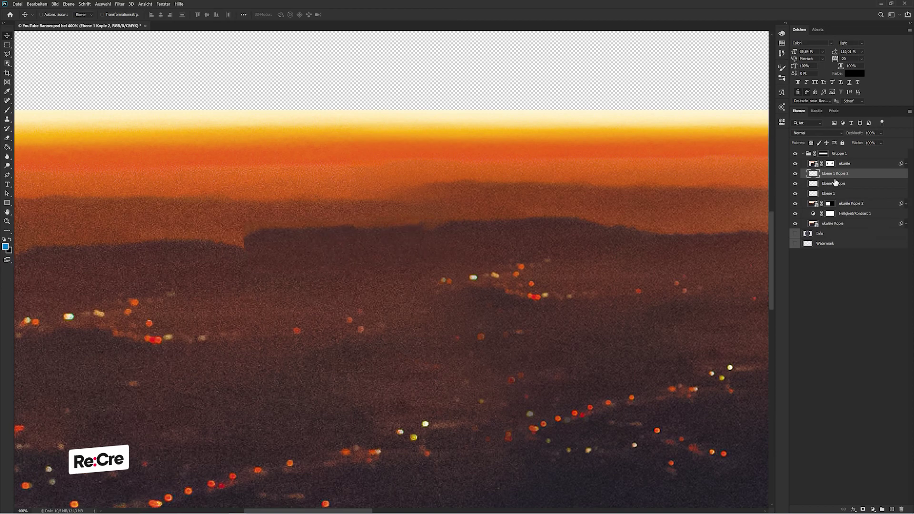
{"action": "key", "text": "Left"}
{"action": "key", "text": "Left"}
{"action": "key", "text": "Left"}
{"action": "key", "text": "Left"}
{"action": "key", "text": "Left"}
{"action": "key", "text": "Left"}
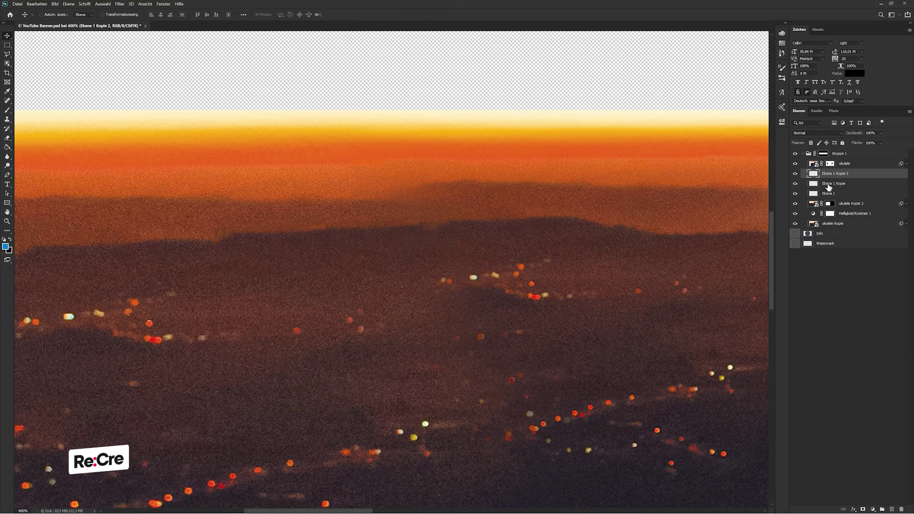
{"action": "left_click", "coordinate": [831, 193], "text": "shift"}
{"action": "key", "text": "ctrl+g"}
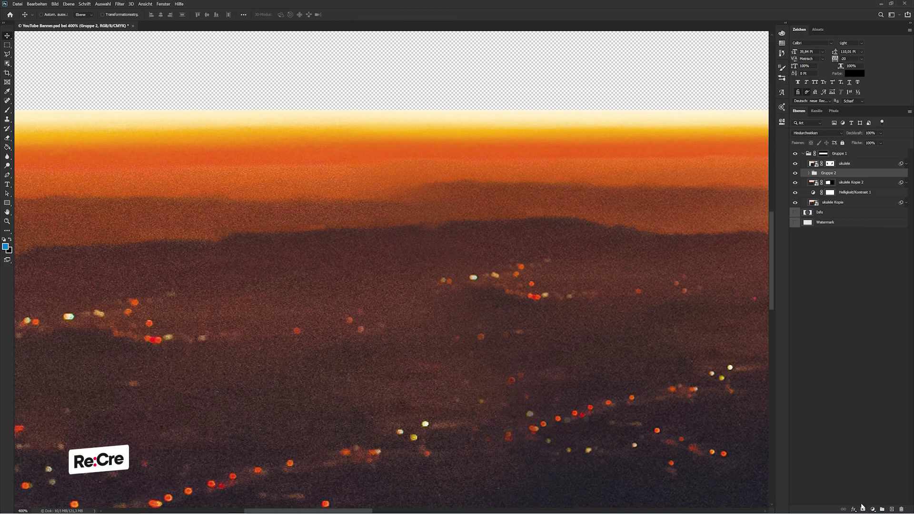
Step: Add a mask to Gruppe 2 and paint black over the patch edges with a smaller brush
{"action": "left_click", "coordinate": [863, 509]}
{"action": "key", "text": "b"}
{"action": "key", "text": "bracketleft"}
{"action": "key", "text": "bracketleft"}
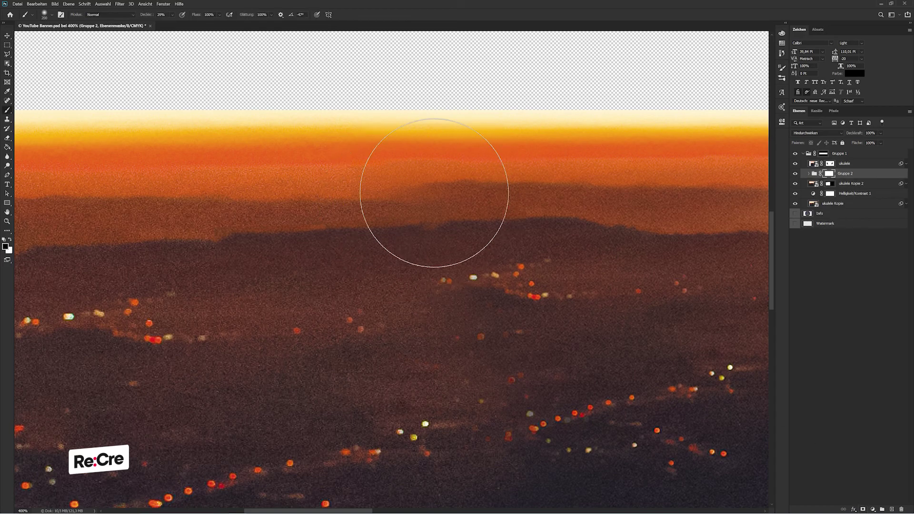
{"action": "key", "text": "bracketleft"}
{"action": "key", "text": "bracketleft"}
{"action": "key", "text": "bracketleft"}
{"action": "key", "text": "bracketleft"}
{"action": "key", "text": "bracketleft"}
{"action": "key", "text": "bracketleft"}
{"action": "key", "text": "bracketleft"}
{"action": "key", "text": "bracketleft"}
{"action": "key", "text": "bracketleft"}
{"action": "key", "text": "bracketleft"}
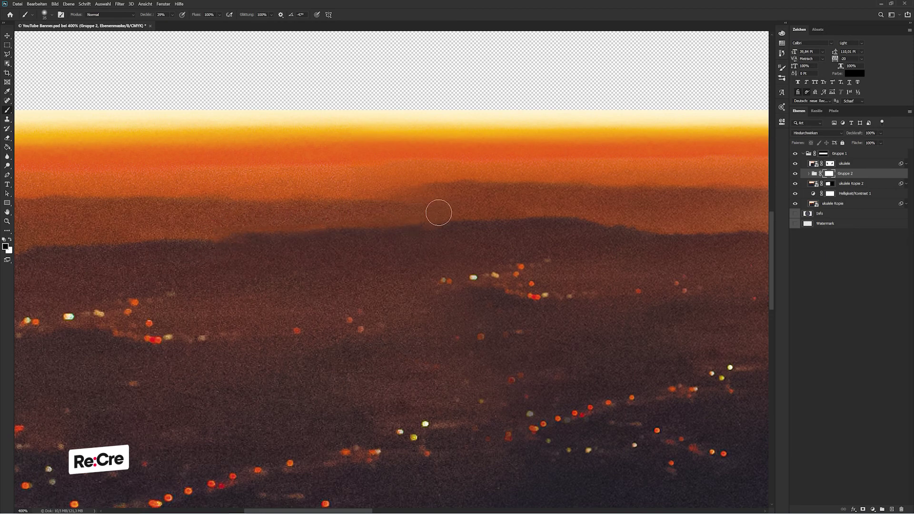
{"action": "key", "text": "v"}
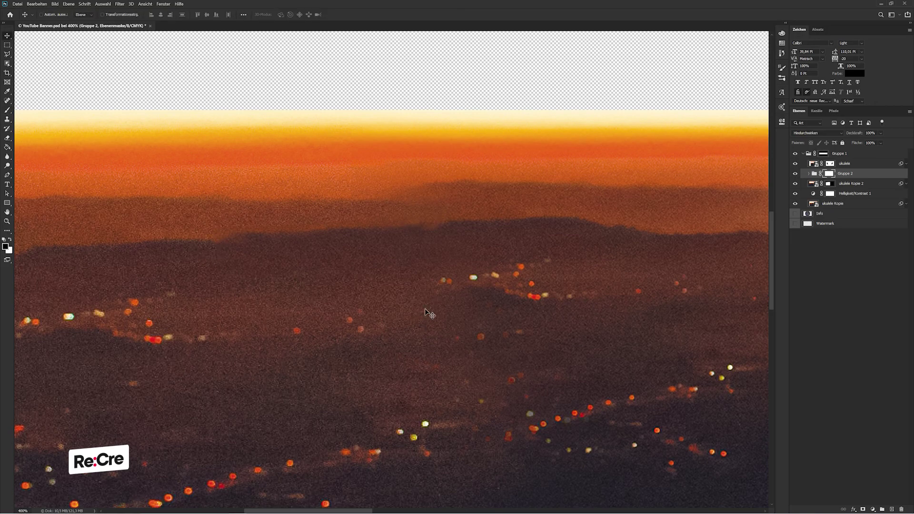
{"action": "key", "text": "ctrl+minus"}
{"action": "key", "text": "ctrl+minus"}
{"action": "key", "text": "ctrl+minus"}
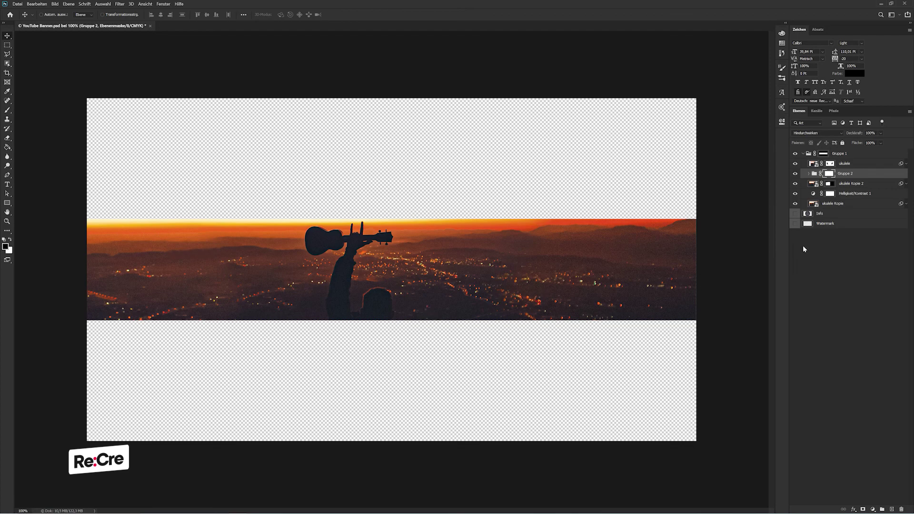
Step: Duplicate Helligkeit/Kontrast 1 and clip it to Gruppe 3, which groups Gruppe 2 with ukulele Kopie 2
{"action": "left_click", "coordinate": [852, 193]}
{"action": "key", "text": "ctrl+j"}
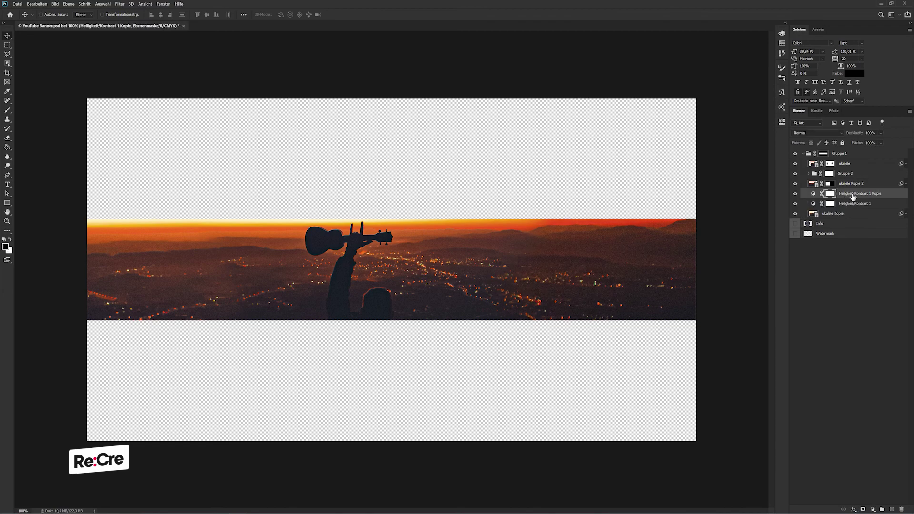
{"action": "left_click_drag", "start_coordinate": [851, 196], "coordinate": [855, 170]}
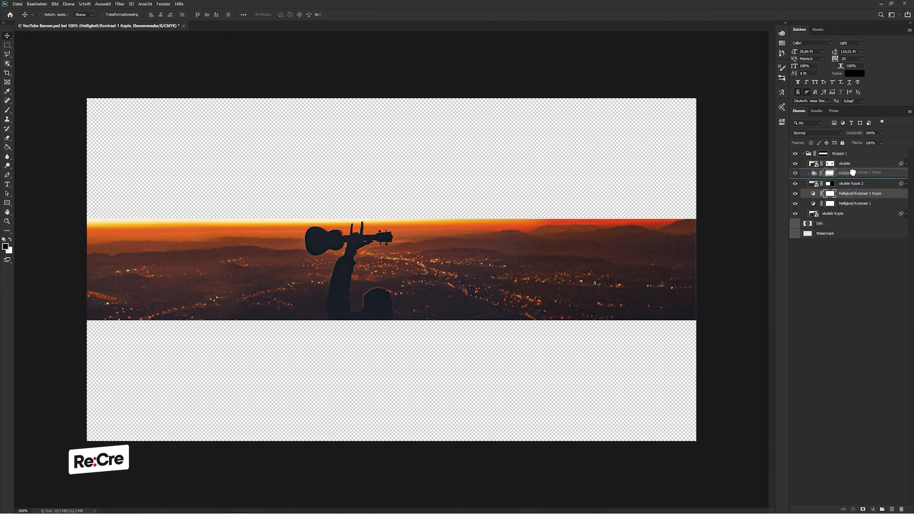
{"action": "left_click", "coordinate": [858, 205]}
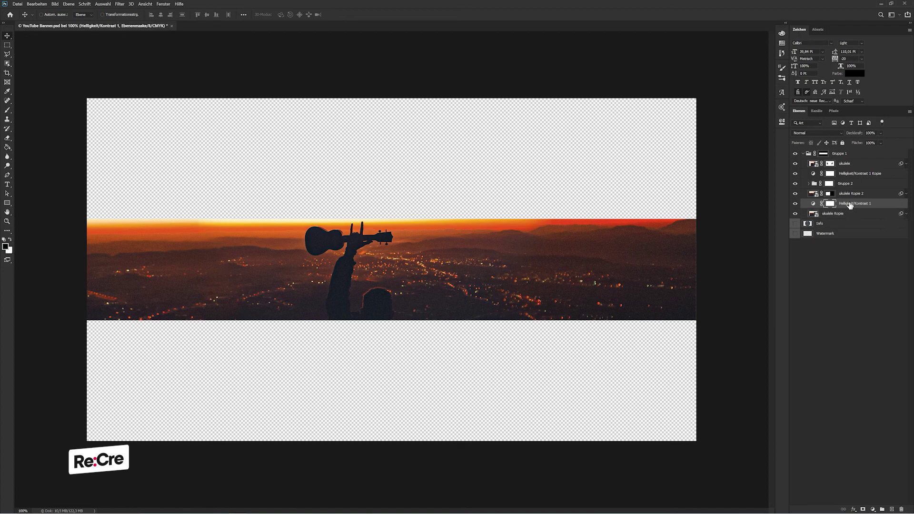
{"action": "left_click", "coordinate": [848, 193]}
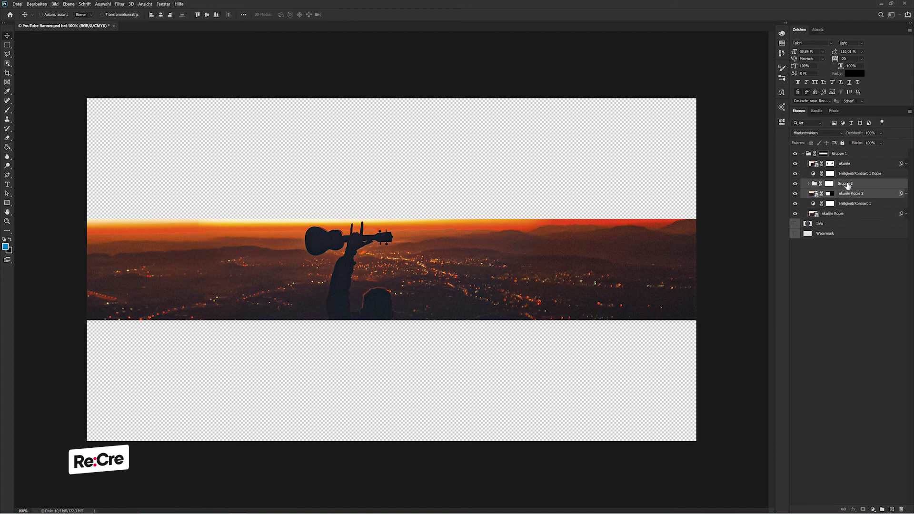
{"action": "key", "text": "ctrl+g"}
{"action": "right_click", "coordinate": [845, 176]}
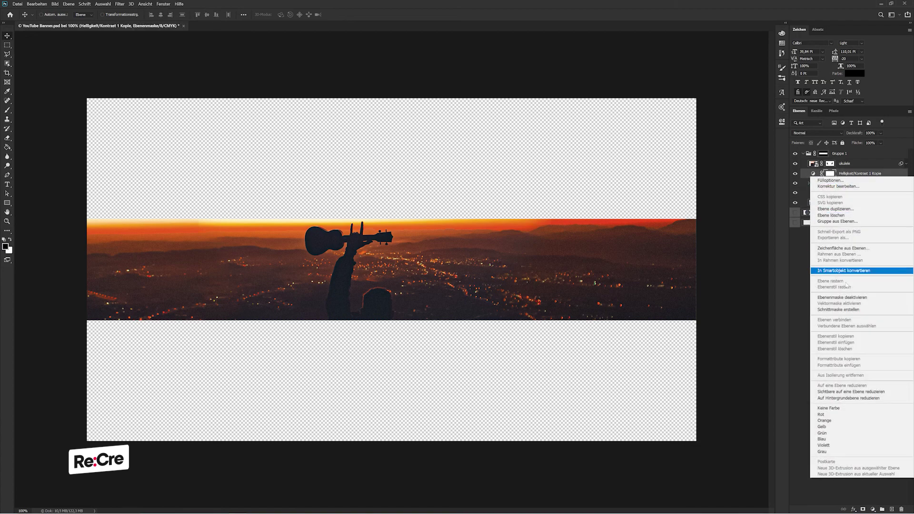
{"action": "left_click", "coordinate": [852, 310]}
Step: Check the copy's brightness/contrast settings and compare the result with the ukulele layer toggled
{"action": "left_click", "coordinate": [783, 123]}
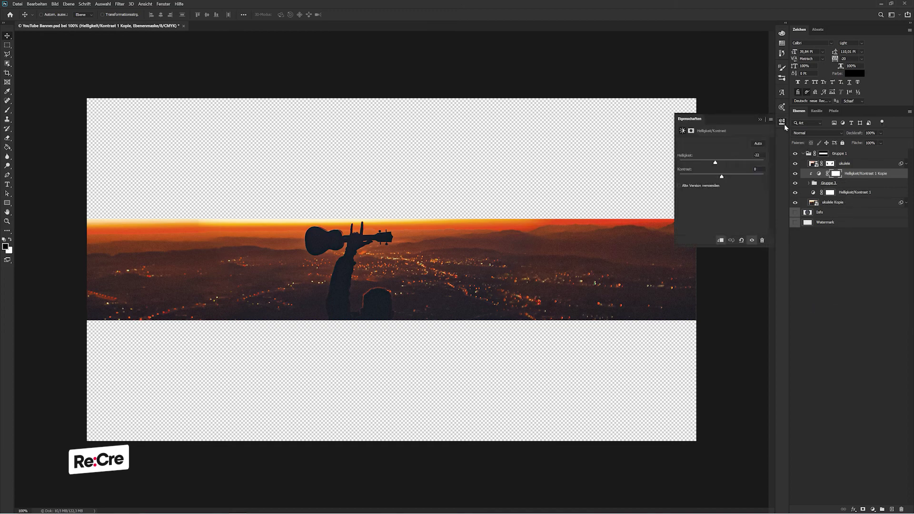
{"action": "left_click", "coordinate": [794, 234]}
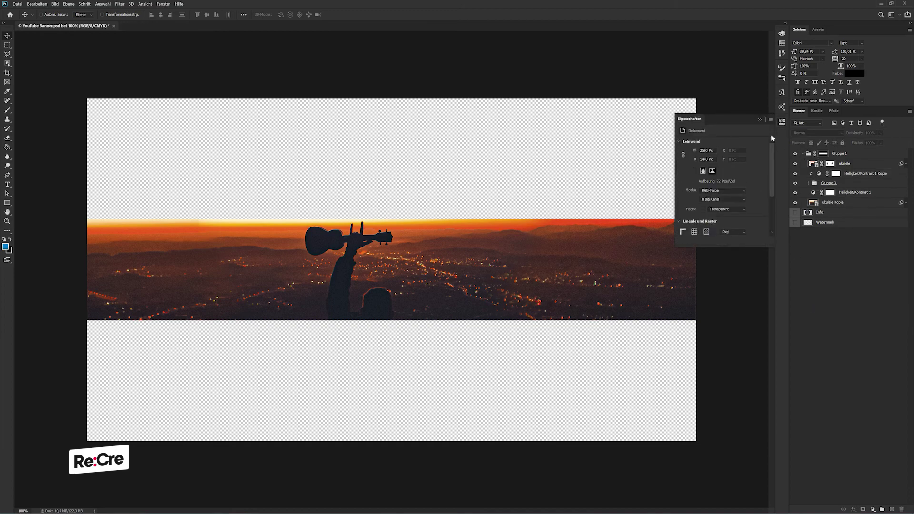
{"action": "left_click", "coordinate": [761, 120]}
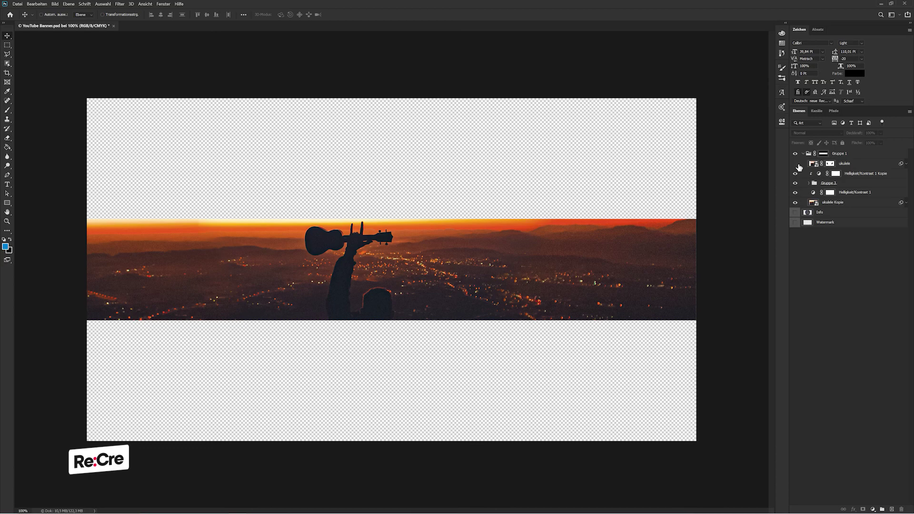
{"action": "left_click", "coordinate": [795, 163]}
{"action": "left_click", "coordinate": [829, 164]}
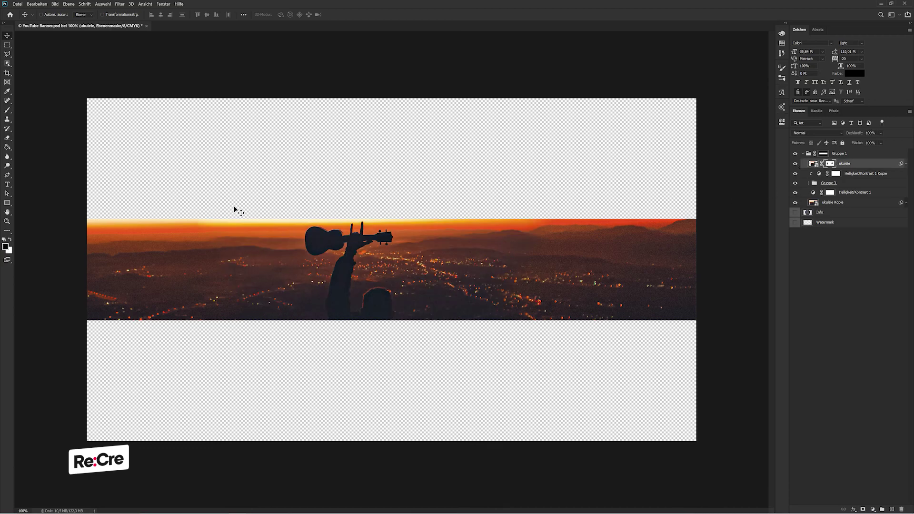
{"action": "key", "text": "b"}
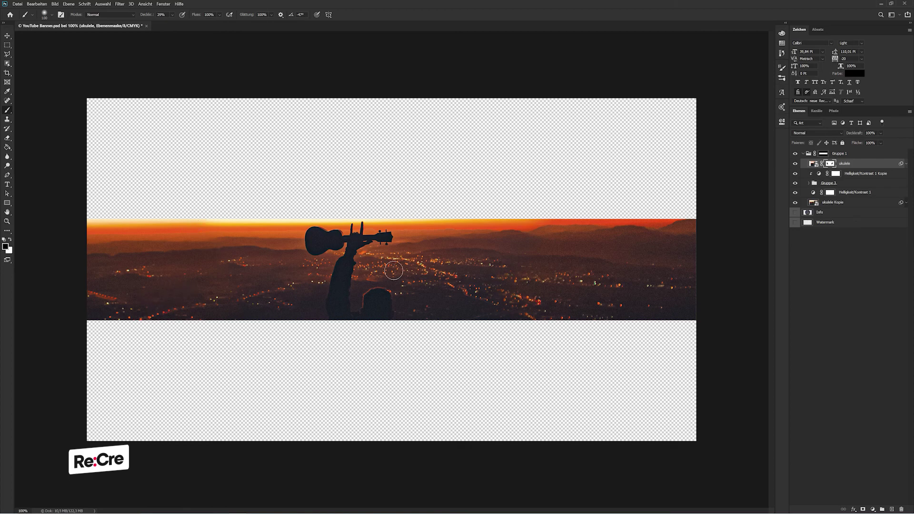
{"action": "key", "text": "v"}
{"action": "left_click", "coordinate": [826, 258]}
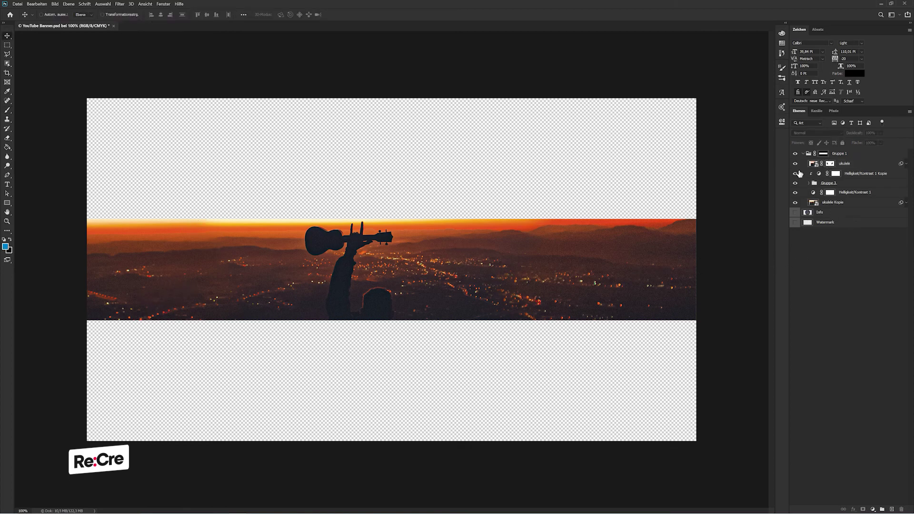
{"action": "left_click", "coordinate": [795, 164]}
Step: Duplicate Helligkeit/Kontrast 1, fill the copy's mask black, and paint brightening onto the city lights
{"action": "left_click", "coordinate": [842, 194]}
{"action": "key", "text": "ctrl+j"}
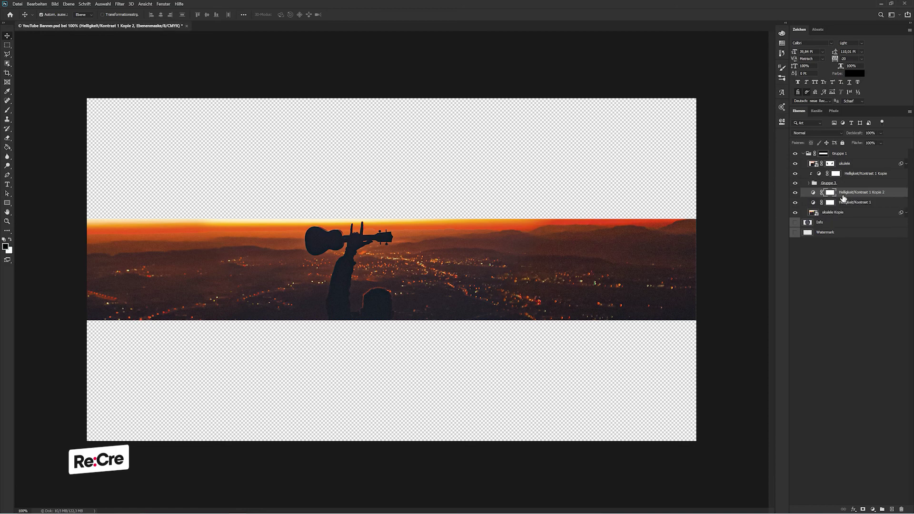
{"action": "double_click", "coordinate": [812, 192]}
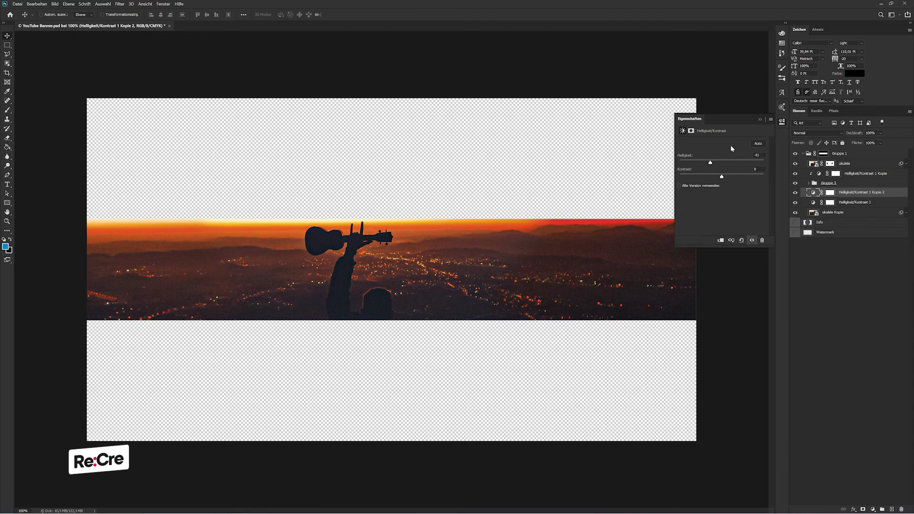
{"action": "left_click", "coordinate": [759, 119]}
{"action": "key", "text": "g"}
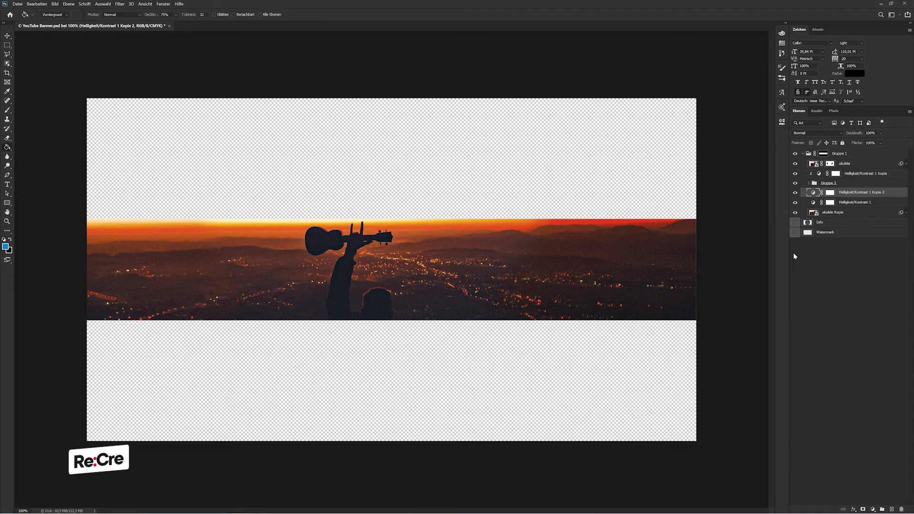
{"action": "left_click", "coordinate": [829, 193]}
{"action": "left_click", "coordinate": [519, 292]}
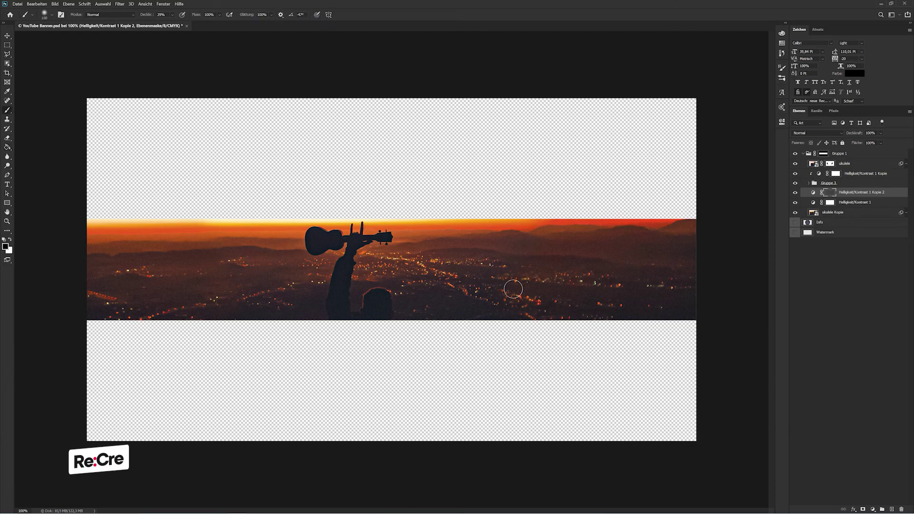
{"action": "key", "text": "b"}
{"action": "key", "text": "bracketright"}
{"action": "key", "text": "bracketright"}
{"action": "key", "text": "bracketright"}
{"action": "key", "text": "x"}
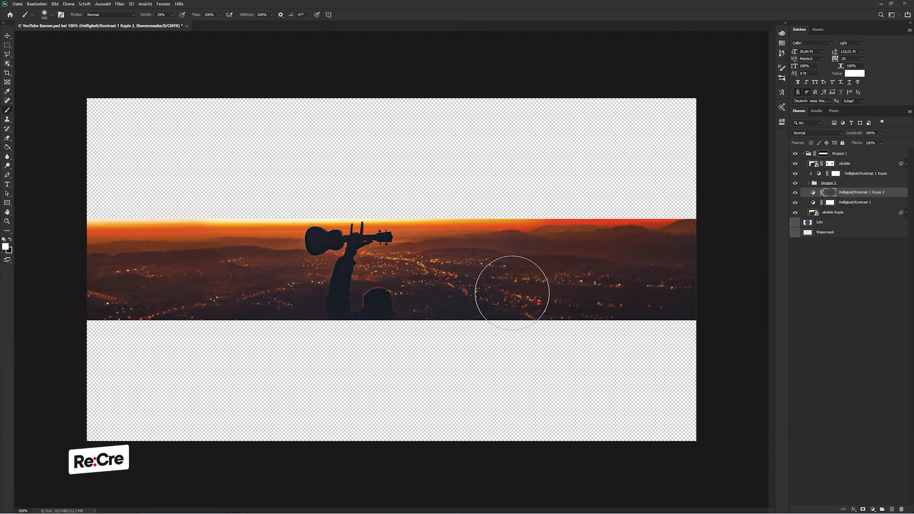
{"action": "left_click_drag", "start_coordinate": [513, 289], "coordinate": [523, 296]}
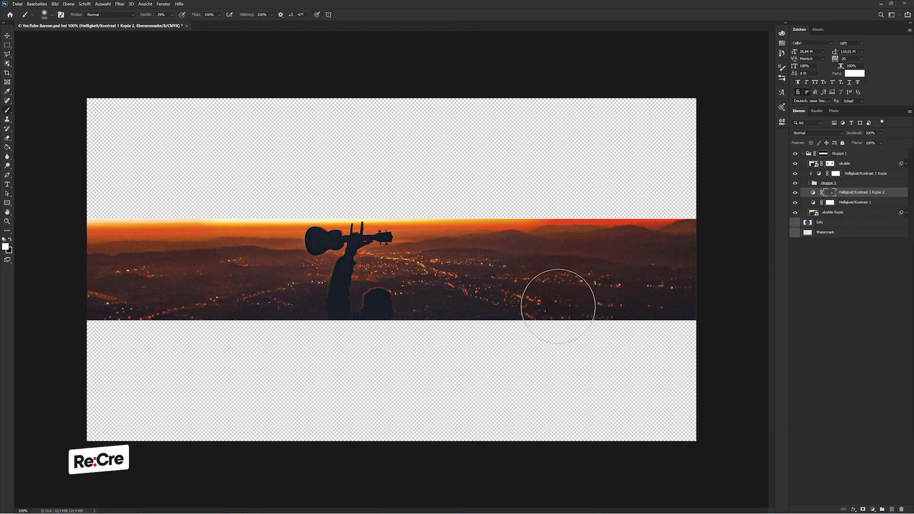
Step: Compare Helligkeit/Kontrast 1 Kopie 2 on and off, then delete its existing mask
{"action": "key", "text": "v"}
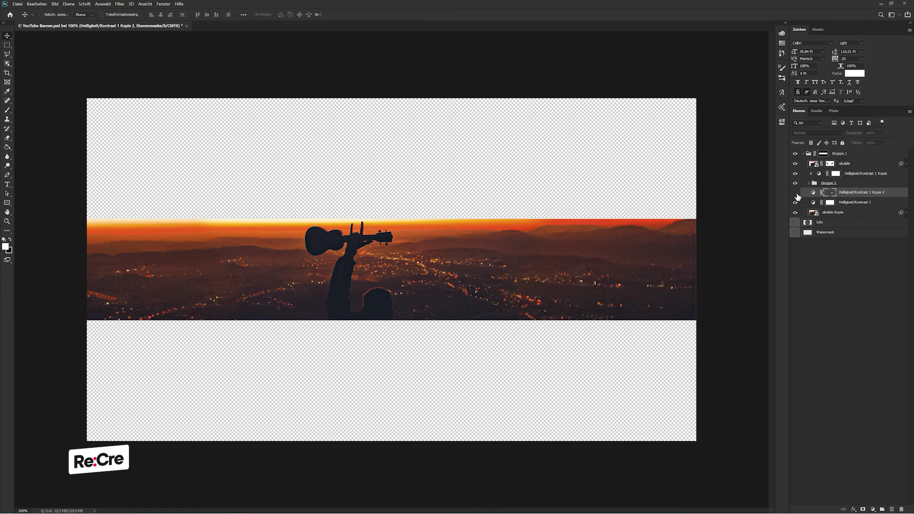
{"action": "left_click", "coordinate": [794, 193]}
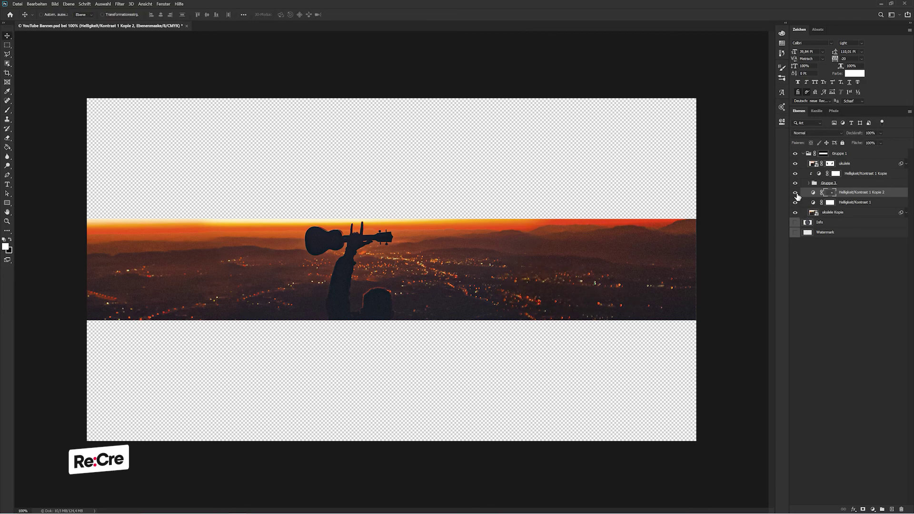
{"action": "left_click", "coordinate": [795, 193]}
{"action": "left_click", "coordinate": [795, 193]}
{"action": "right_click", "coordinate": [830, 198]}
{"action": "left_click", "coordinate": [844, 206]}
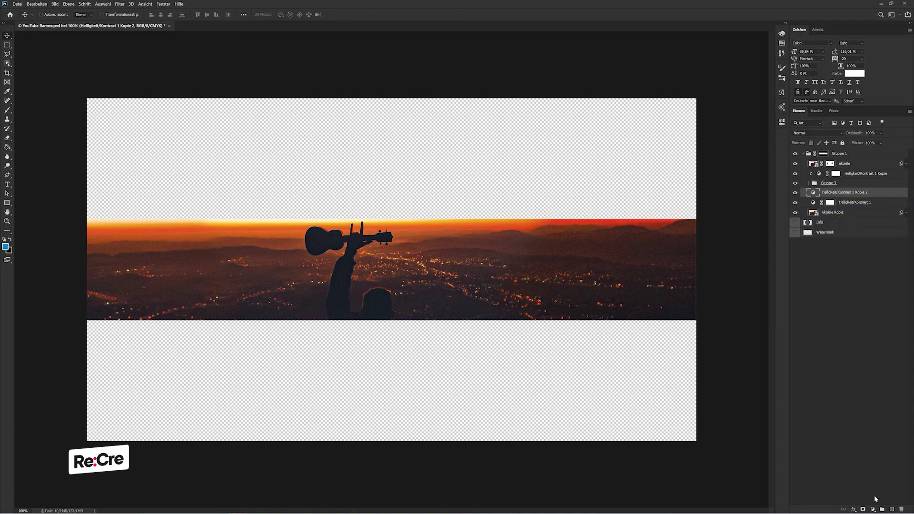
Step: Add a fresh mask, fill it black, and paint white over some city lights
{"action": "left_click", "coordinate": [862, 510]}
{"action": "key", "text": "d"}
{"action": "key", "text": "g"}
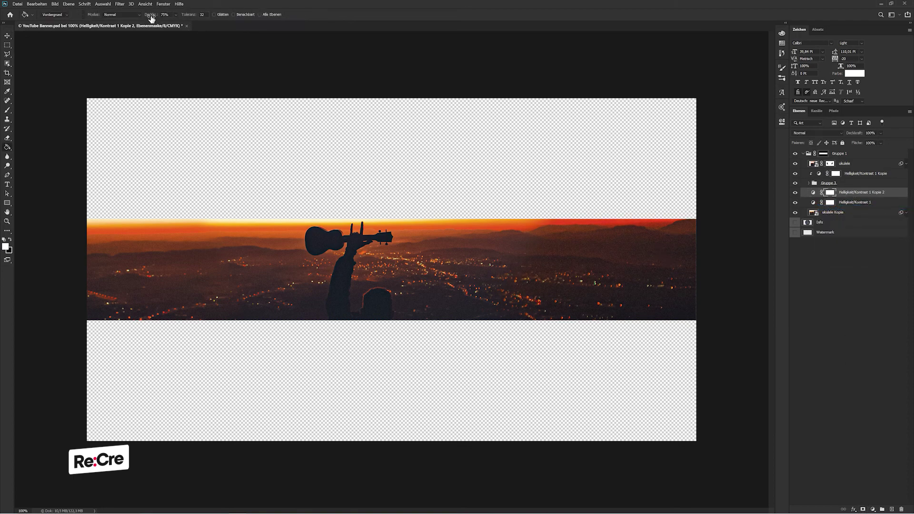
{"action": "key", "text": "x"}
{"action": "left_click", "coordinate": [541, 275]}
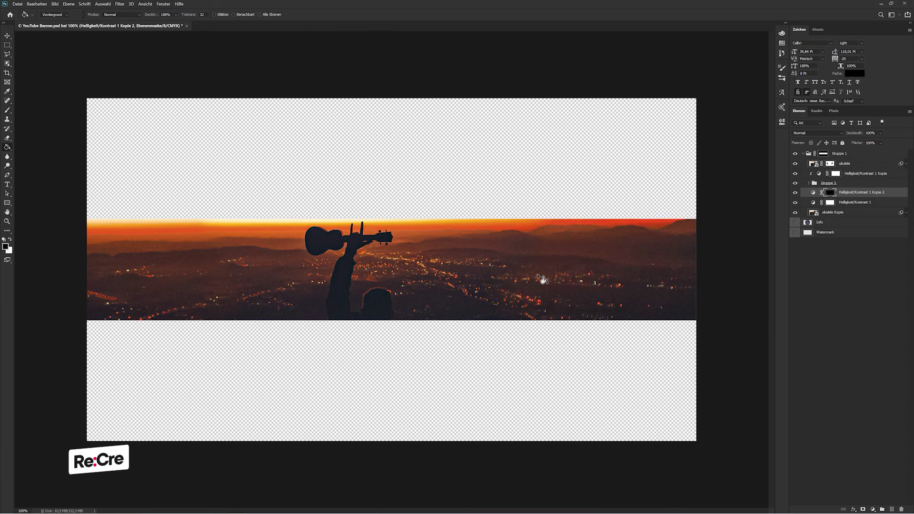
{"action": "key", "text": "b"}
{"action": "key", "text": "x"}
{"action": "mouse_move", "coordinate": [514, 283]}
{"action": "left_mouse_down"}
{"action": "mouse_move", "coordinate": [527, 285]}
{"action": "mouse_move", "coordinate": [510, 290]}
{"action": "mouse_move", "coordinate": [563, 310]}
{"action": "left_mouse_up"}
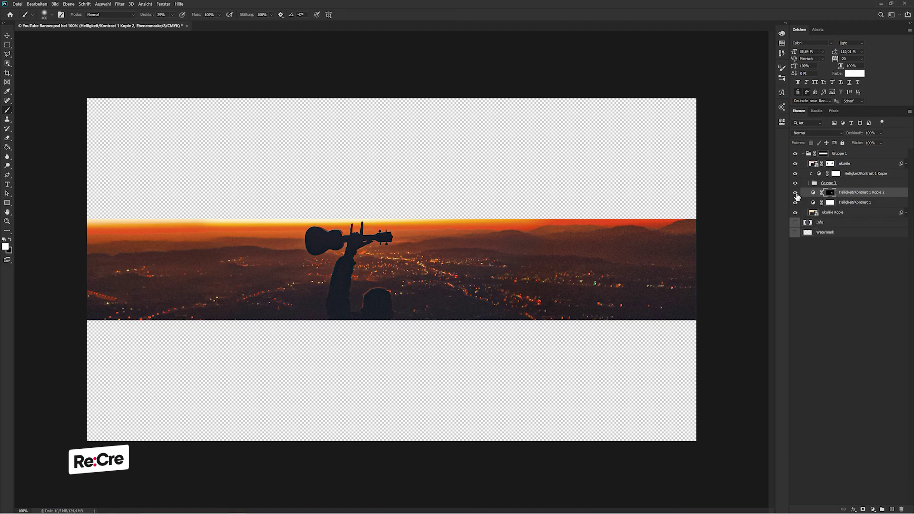
Step: Toggle the adjustment to compare, then deselect the layers
{"action": "left_click", "coordinate": [795, 192]}
{"action": "left_click", "coordinate": [821, 331]}
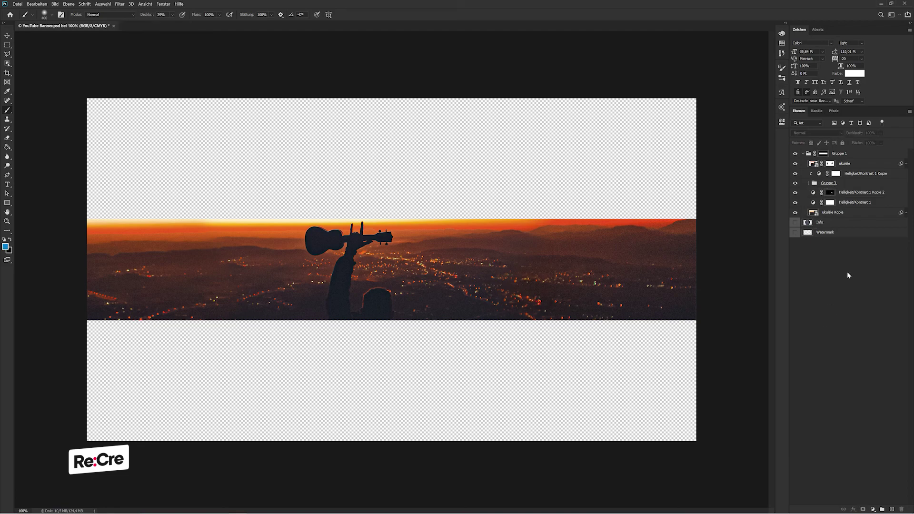
{"action": "left_click", "coordinate": [849, 237]}
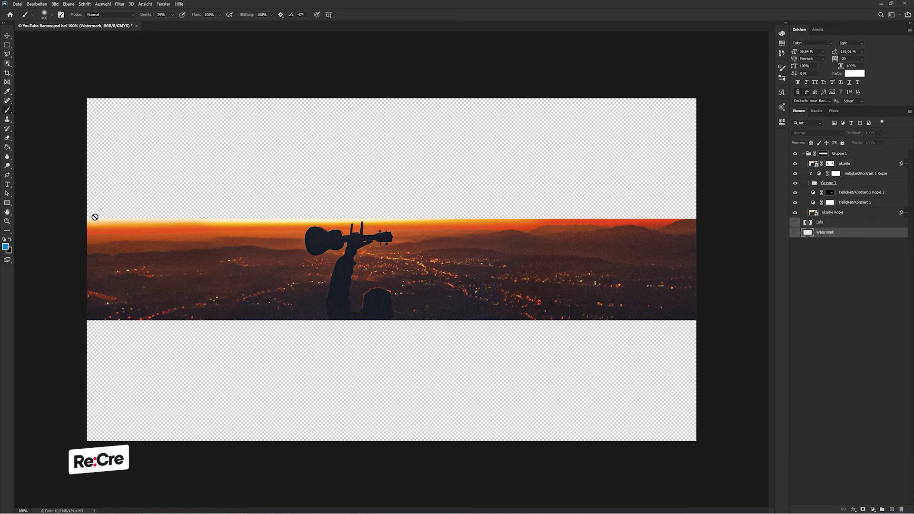
{"action": "left_click", "coordinate": [837, 298]}
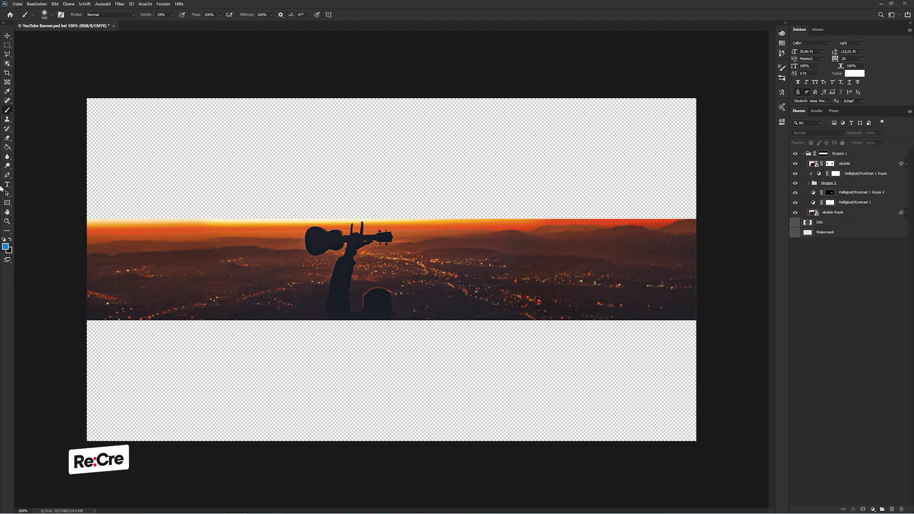
Step: Add a Brightness/Contrast adjustment above Gruppe 1 and raise brightness to 38
{"action": "key", "text": "ctrl+plus"}
{"action": "key", "text": "ctrl+plus"}
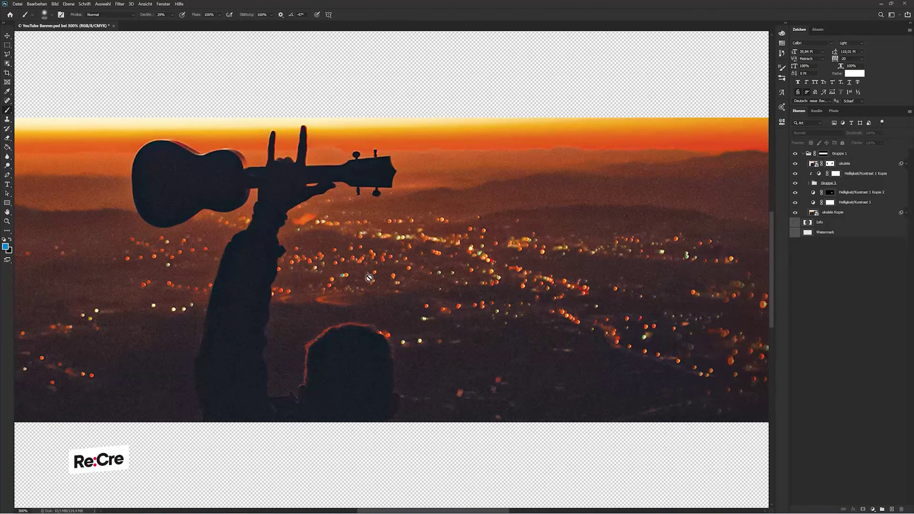
{"action": "left_click_drag", "start_coordinate": [369, 278], "coordinate": [526, 297]}
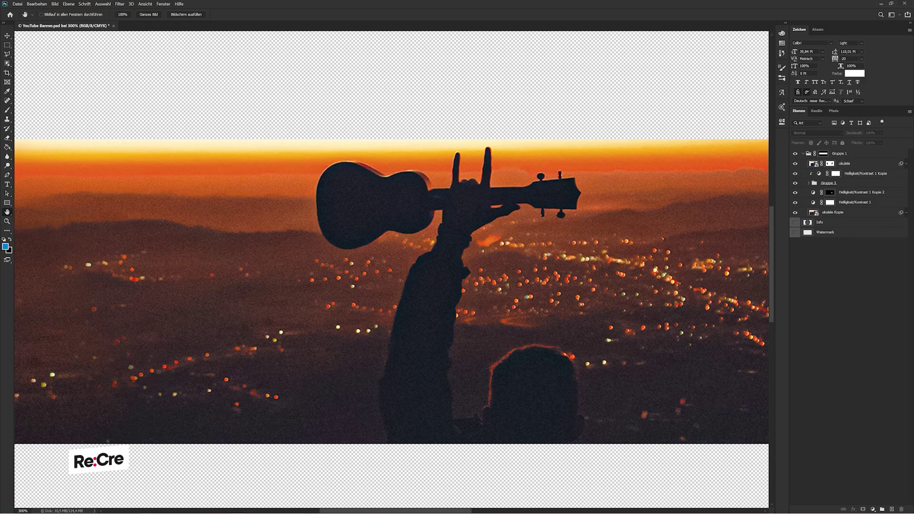
{"action": "left_click", "coordinate": [878, 154]}
{"action": "left_click", "coordinate": [873, 508]}
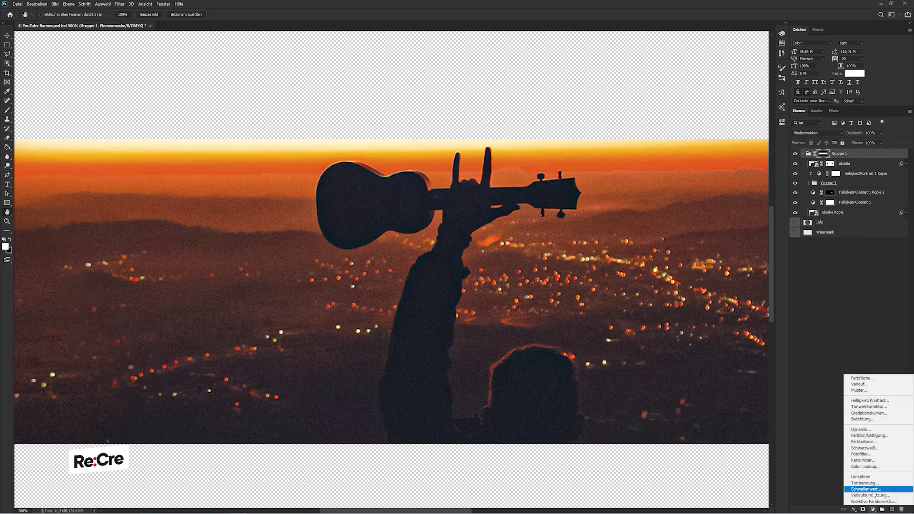
{"action": "left_click", "coordinate": [869, 400]}
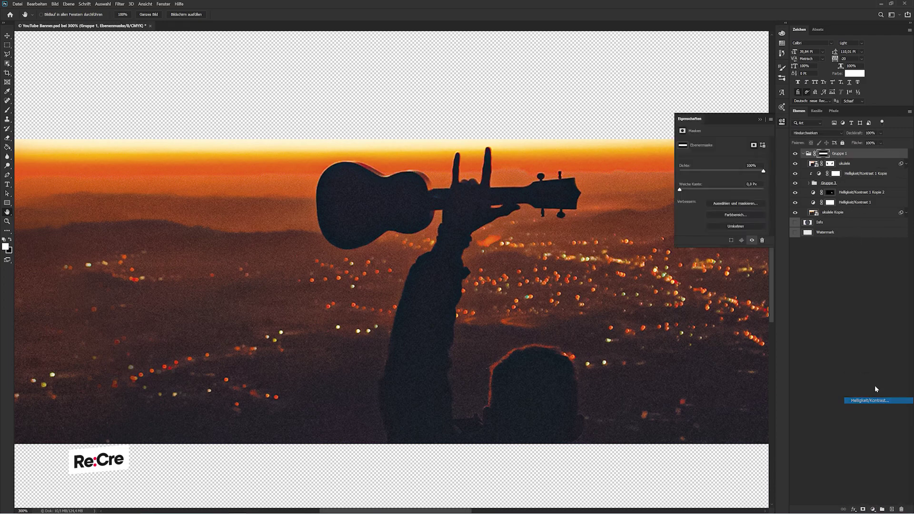
{"action": "left_click_drag", "start_coordinate": [721, 164], "coordinate": [732, 166]}
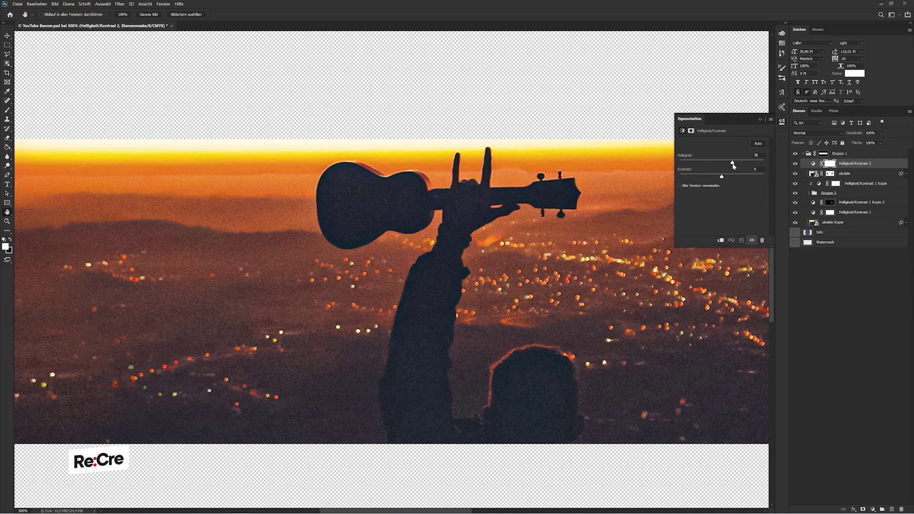
Step: Fill the new adjustment's mask black and set up a smaller white brush
{"action": "key", "text": "g"}
{"action": "key", "text": "x"}
{"action": "left_click", "coordinate": [572, 258]}
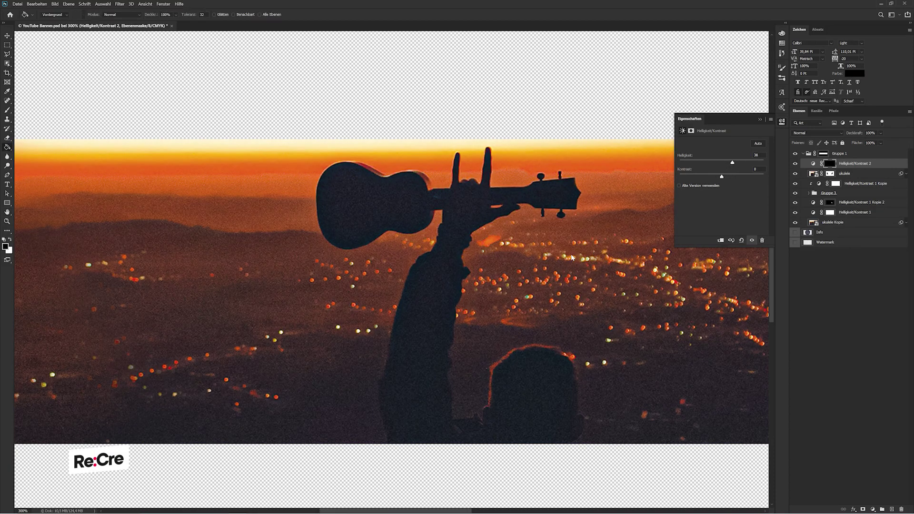
{"action": "key", "text": "b"}
{"action": "key", "text": "bracketleft"}
{"action": "key", "text": "bracketleft"}
{"action": "key", "text": "bracketleft"}
{"action": "key", "text": "bracketleft"}
{"action": "key", "text": "bracketleft"}
{"action": "key", "text": "bracketleft"}
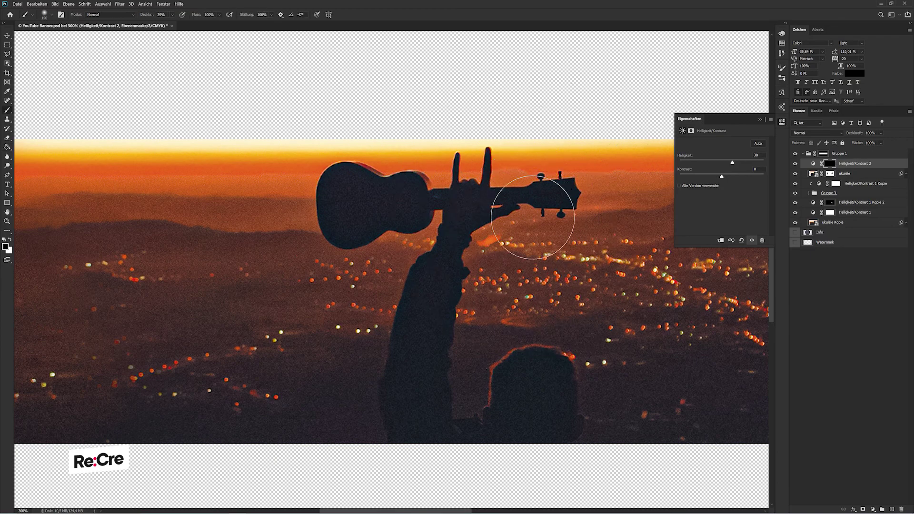
{"action": "key", "text": "bracketleft"}
{"action": "key", "text": "bracketleft"}
{"action": "key", "text": "bracketleft"}
{"action": "key", "text": "bracketleft"}
{"action": "key", "text": "x"}
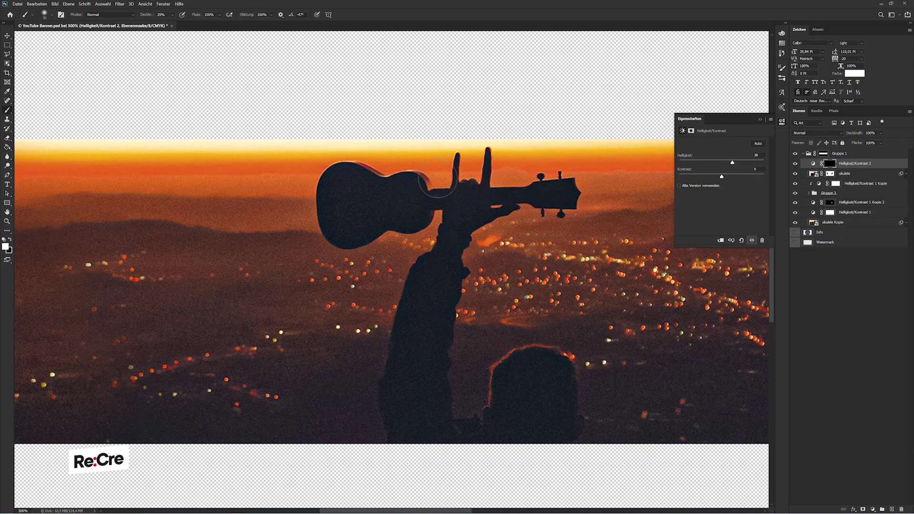
Step: Paint light along the ukulele's top edge, neck, lower body and left outline
{"action": "mouse_move", "coordinate": [390, 174]}
{"action": "left_mouse_down"}
{"action": "mouse_move", "coordinate": [333, 169]}
{"action": "mouse_move", "coordinate": [388, 231]}
{"action": "mouse_move", "coordinate": [431, 228]}
{"action": "mouse_move", "coordinate": [457, 169]}
{"action": "mouse_move", "coordinate": [471, 181]}
{"action": "left_mouse_up"}
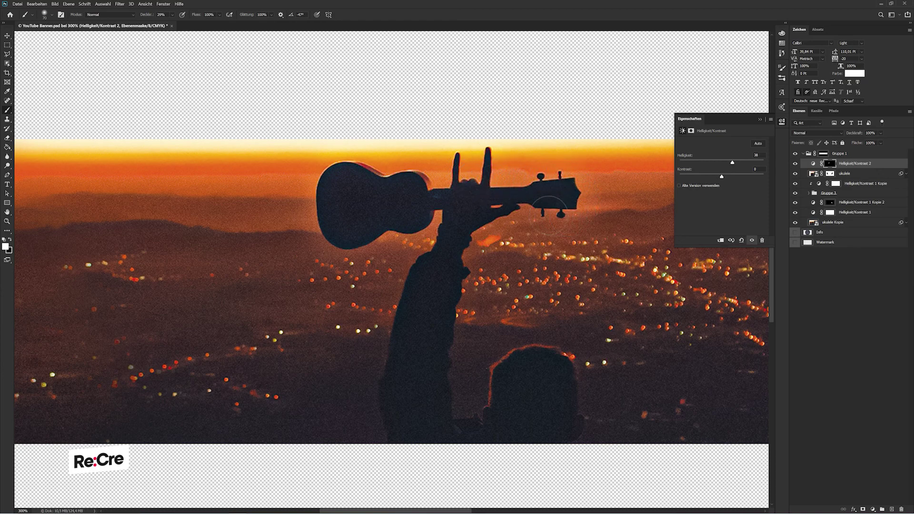
{"action": "mouse_move", "coordinate": [549, 214]}
{"action": "left_mouse_down"}
{"action": "mouse_move", "coordinate": [490, 204]}
{"action": "mouse_move", "coordinate": [445, 210]}
{"action": "left_mouse_up"}
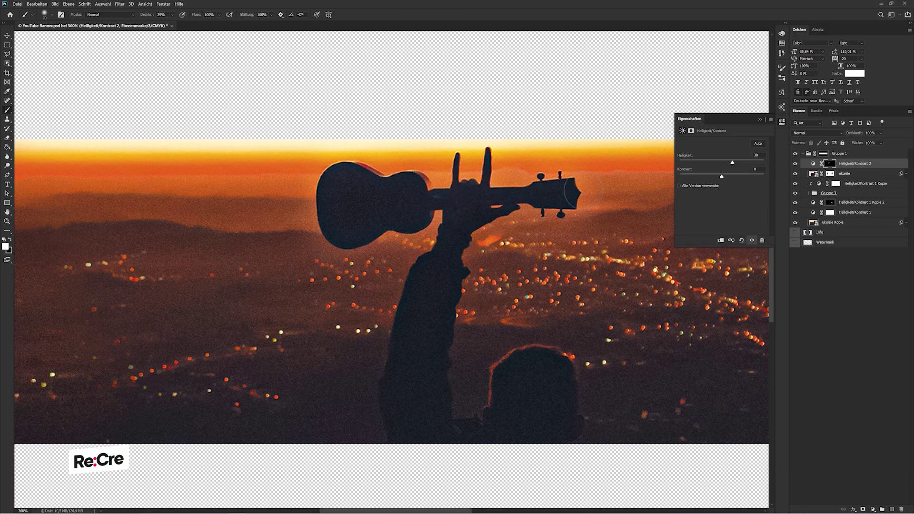
{"action": "scroll", "coordinate": [583, 190], "scroll_direction": "down", "scroll_amount": 3}
{"action": "scroll", "coordinate": [583, 190], "scroll_direction": "up", "scroll_amount": 2}
{"action": "scroll", "coordinate": [583, 191], "scroll_direction": "up", "scroll_amount": 1}
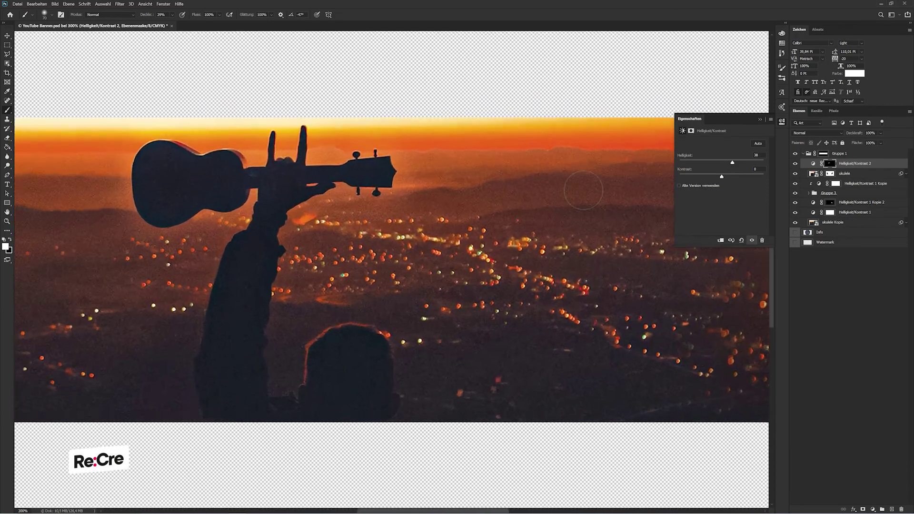
{"action": "mouse_move", "coordinate": [142, 193]}
{"action": "left_mouse_down"}
{"action": "mouse_move", "coordinate": [149, 210]}
{"action": "mouse_move", "coordinate": [186, 213]}
{"action": "mouse_move", "coordinate": [310, 173]}
{"action": "mouse_move", "coordinate": [332, 181]}
{"action": "mouse_move", "coordinate": [387, 173]}
{"action": "mouse_move", "coordinate": [387, 153]}
{"action": "mouse_move", "coordinate": [346, 163]}
{"action": "mouse_move", "coordinate": [276, 146]}
{"action": "left_mouse_up"}
{"action": "mouse_move", "coordinate": [258, 164]}
{"action": "left_mouse_down"}
{"action": "mouse_move", "coordinate": [162, 151]}
{"action": "mouse_move", "coordinate": [138, 166]}
{"action": "mouse_move", "coordinate": [132, 204]}
{"action": "mouse_move", "coordinate": [163, 229]}
{"action": "left_mouse_up"}
{"action": "key", "text": "ctrl+minus"}
{"action": "key", "text": "ctrl+minus"}
{"action": "key", "text": "ctrl+plus"}
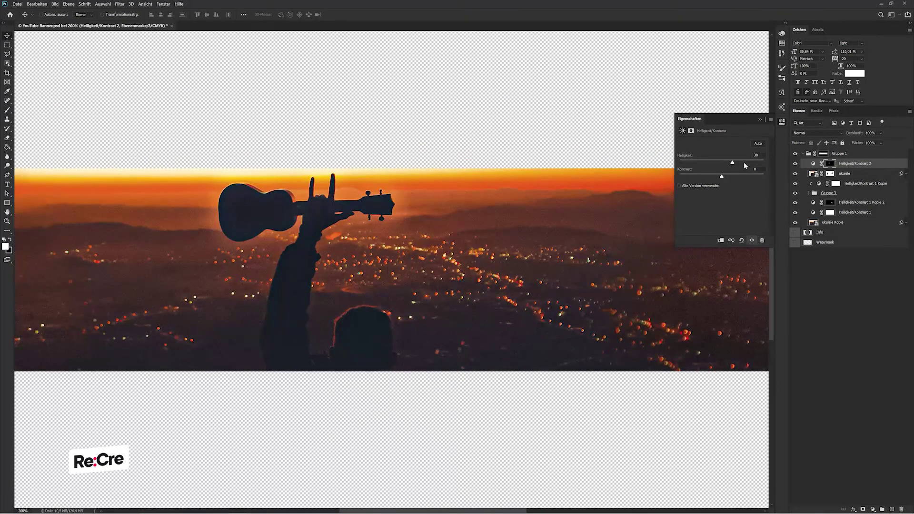
Step: Add a Color Lookup adjustment layer and choose a preset to grade the sunset
{"action": "left_click", "coordinate": [752, 115]}
{"action": "left_click", "coordinate": [873, 356]}
{"action": "key", "text": "ctrl+0"}
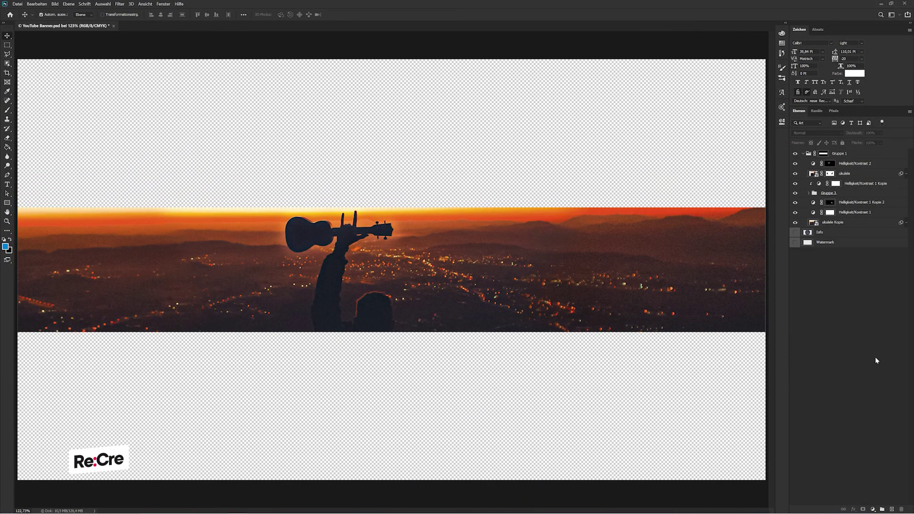
{"action": "left_click", "coordinate": [872, 509]}
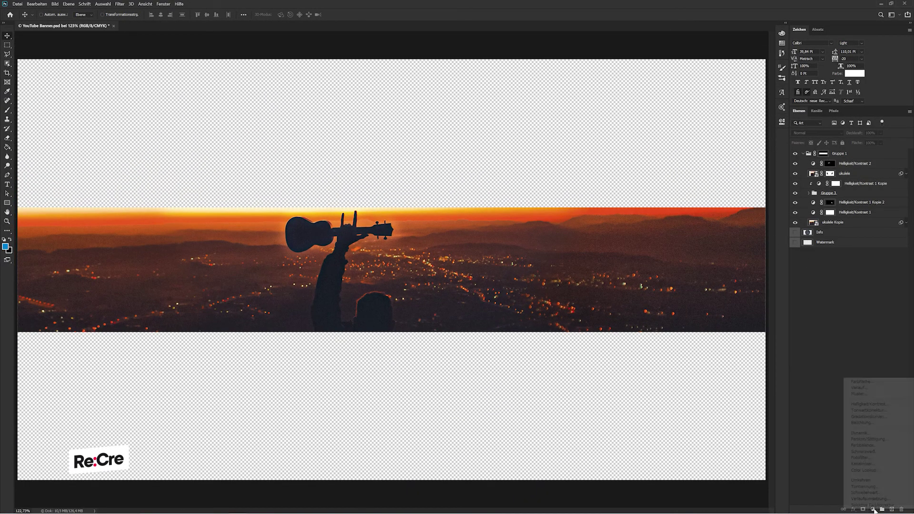
{"action": "left_click", "coordinate": [871, 470]}
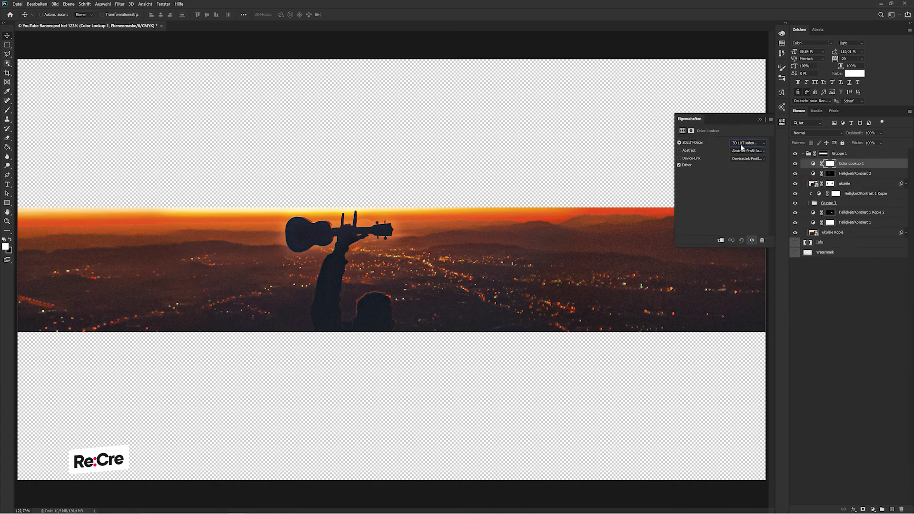
{"action": "key", "text": "Down"}
{"action": "key", "text": "Down"}
{"action": "key", "text": "Down"}
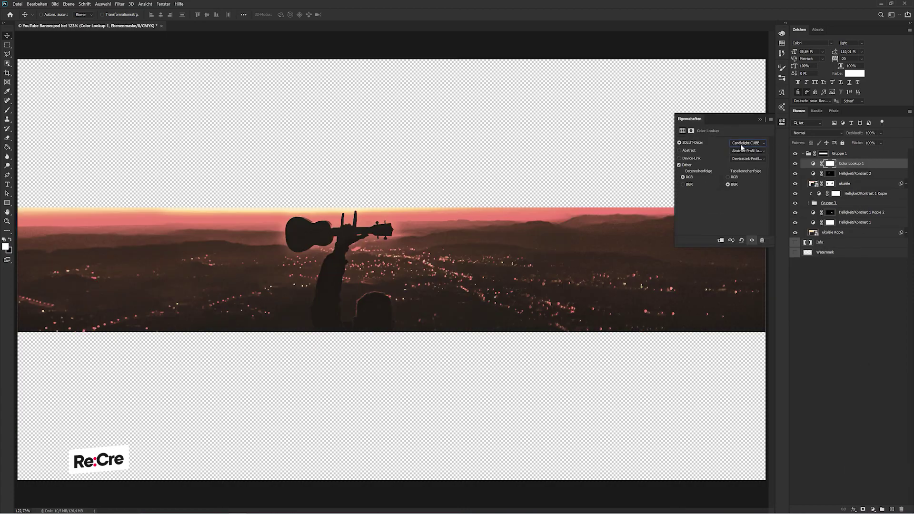
{"action": "key", "text": "Down"}
{"action": "key", "text": "Down"}
{"action": "key", "text": "Down"}
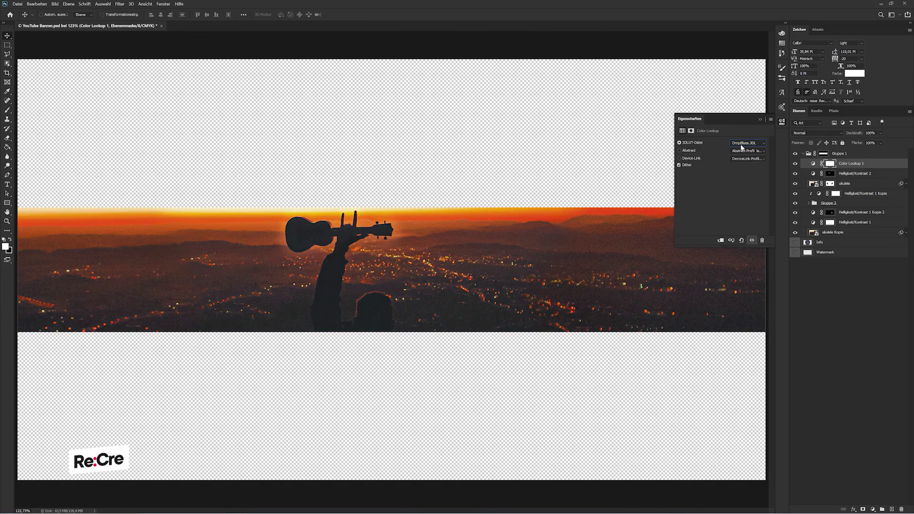
{"action": "left_click", "coordinate": [760, 119]}
Step: Select the Helligkeit/Kontrast 2 adjustment and zoom the banner to 200%
{"action": "left_click", "coordinate": [820, 310]}
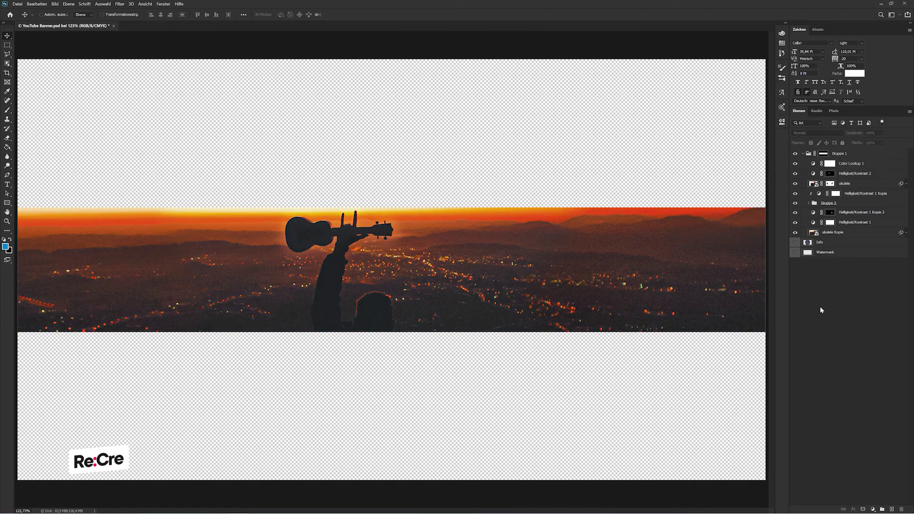
{"action": "left_click", "coordinate": [857, 174]}
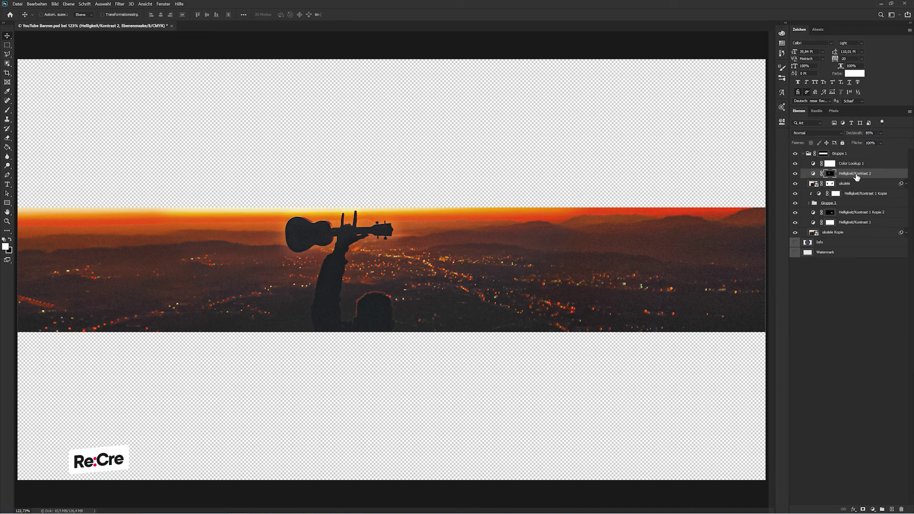
{"action": "key", "text": "ctrl+plus"}
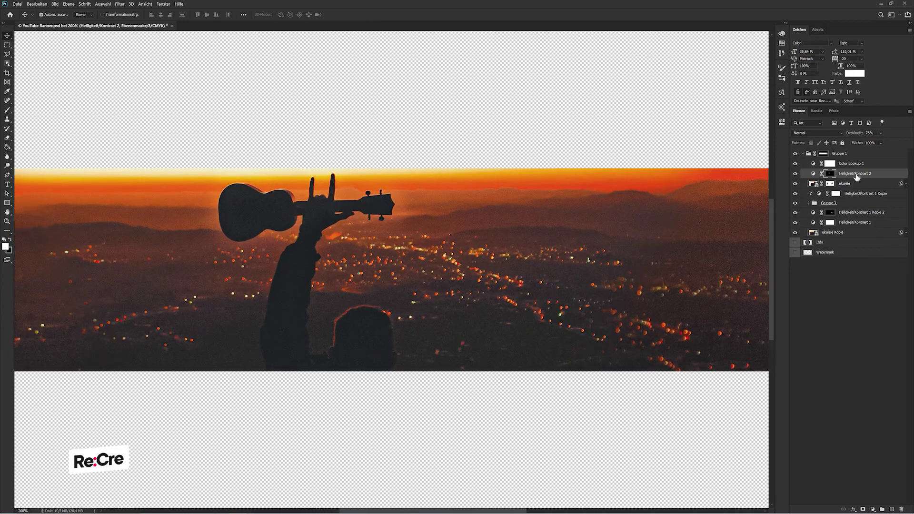
Step: Place a new text layer on the banner reading 'Ukulele'
{"action": "left_click", "coordinate": [8, 185]}
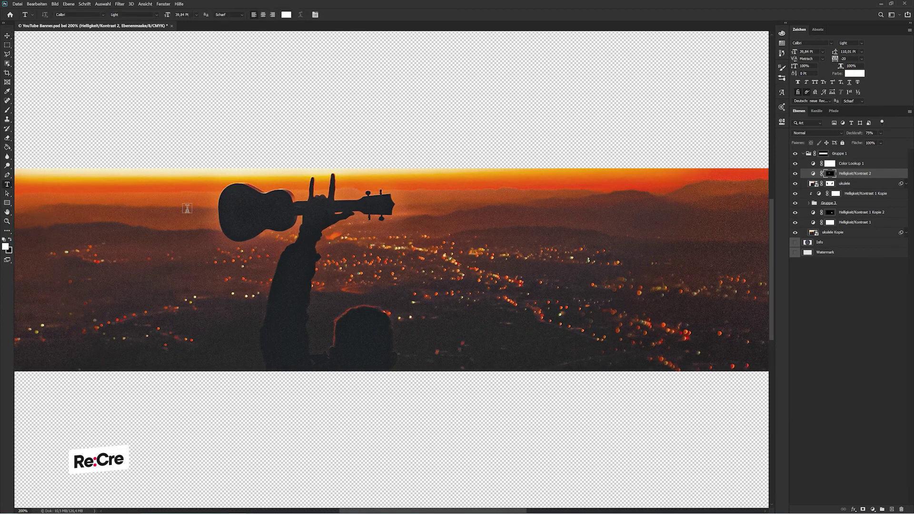
{"action": "left_click", "coordinate": [486, 257]}
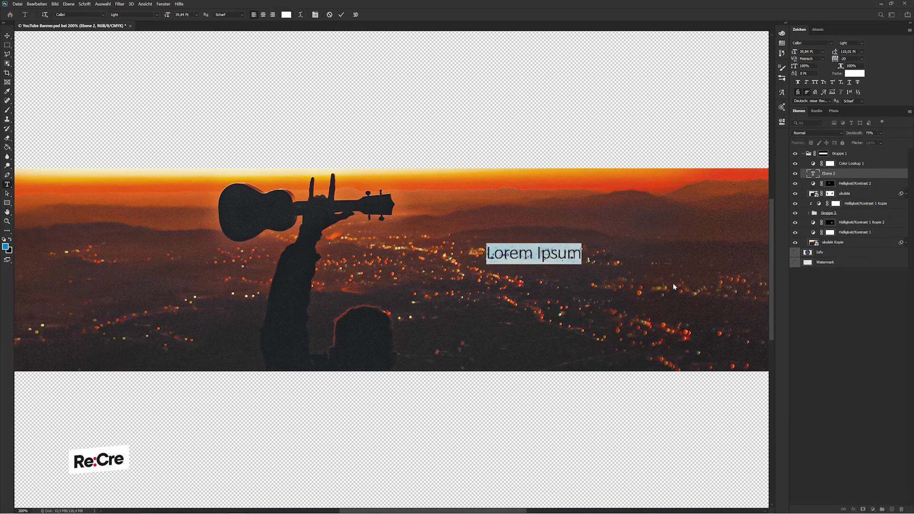
{"action": "type", "text": "Ukulele"}
{"action": "key", "text": "ctrl+a"}
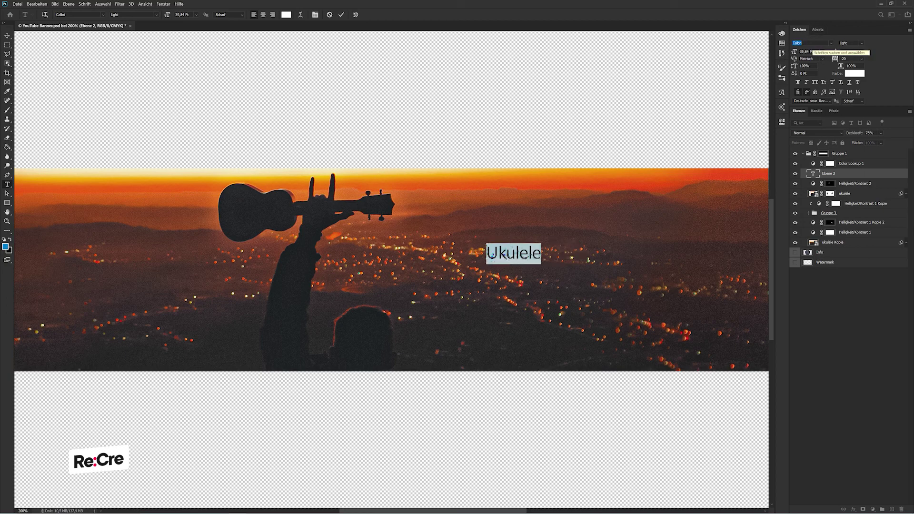
{"action": "type", "text": "ca"}
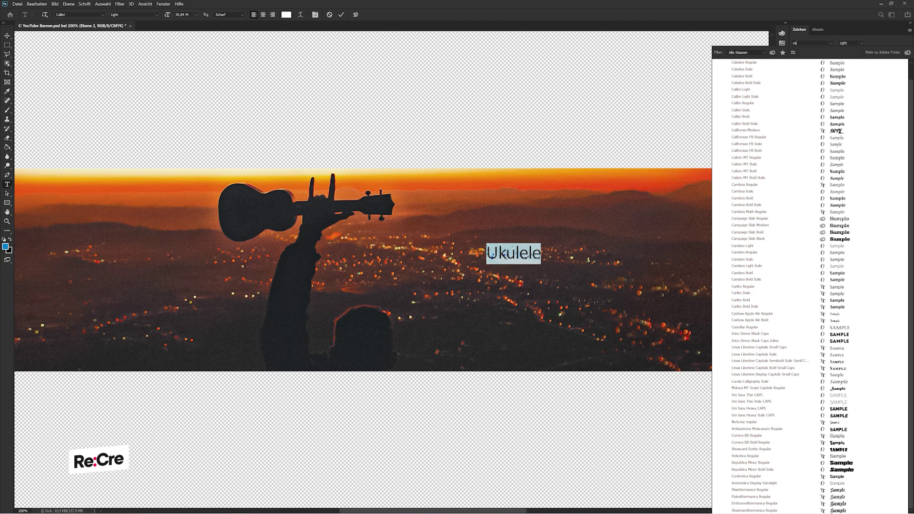
{"action": "type", "text": "nd"}
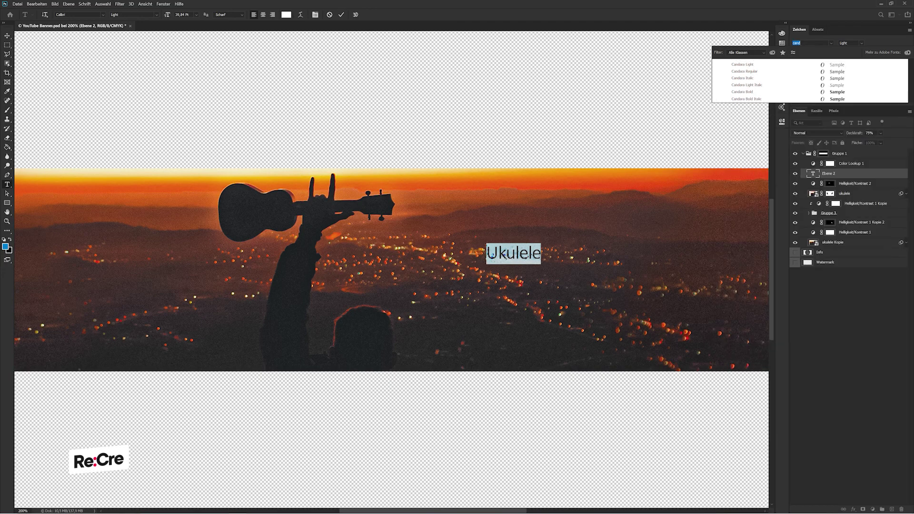
{"action": "key", "text": "Escape"}
{"action": "type", "text": "b"}
{"action": "key", "text": "ctrl+z"}
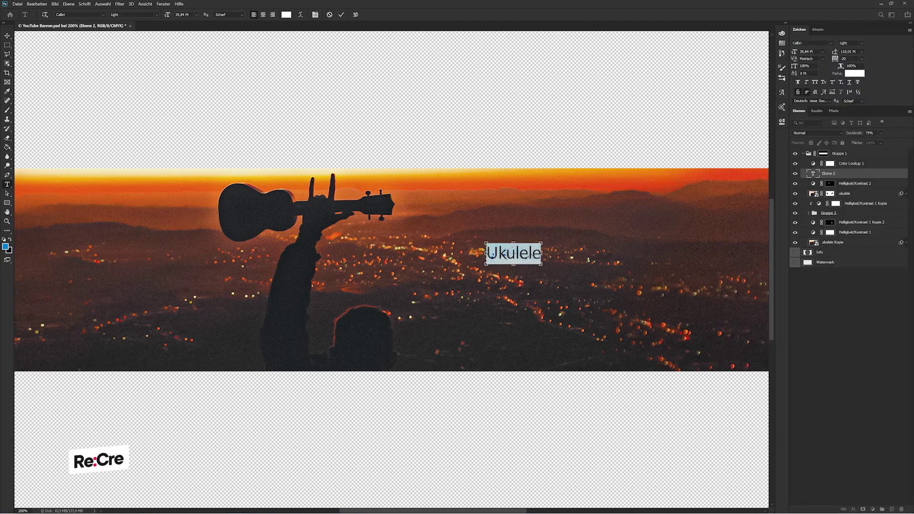
Step: Set the title in Brighly Crush Shine at 100 pt and commit it
{"action": "type", "text": "brig"}
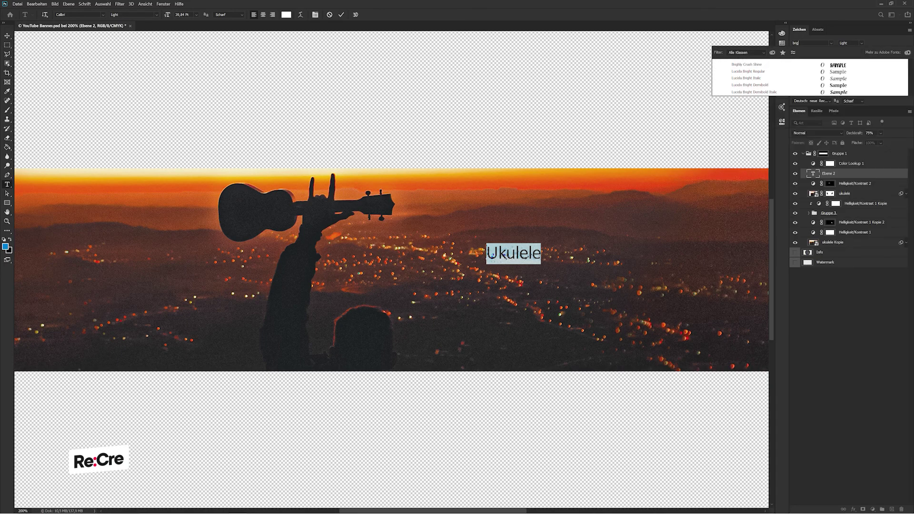
{"action": "left_click", "coordinate": [785, 64]}
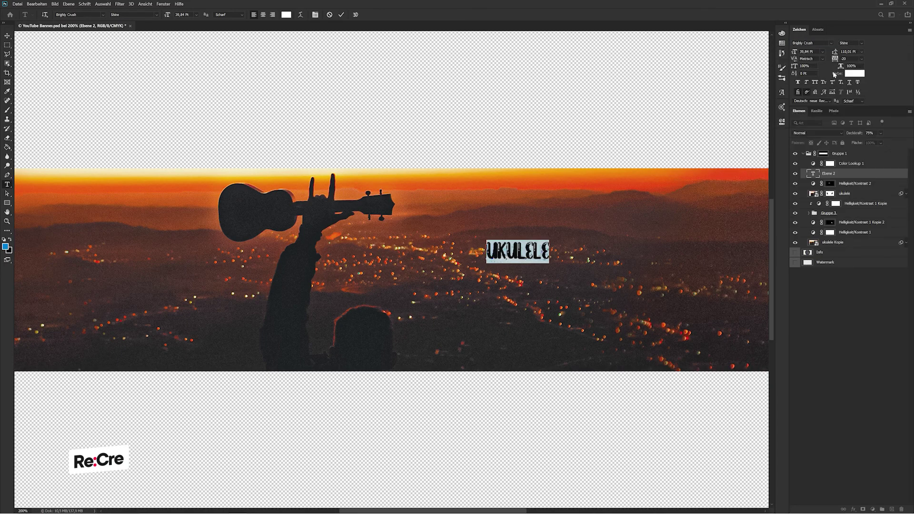
{"action": "type", "text": "100"}
{"action": "key", "text": "Return"}
{"action": "left_click", "coordinate": [7, 36]}
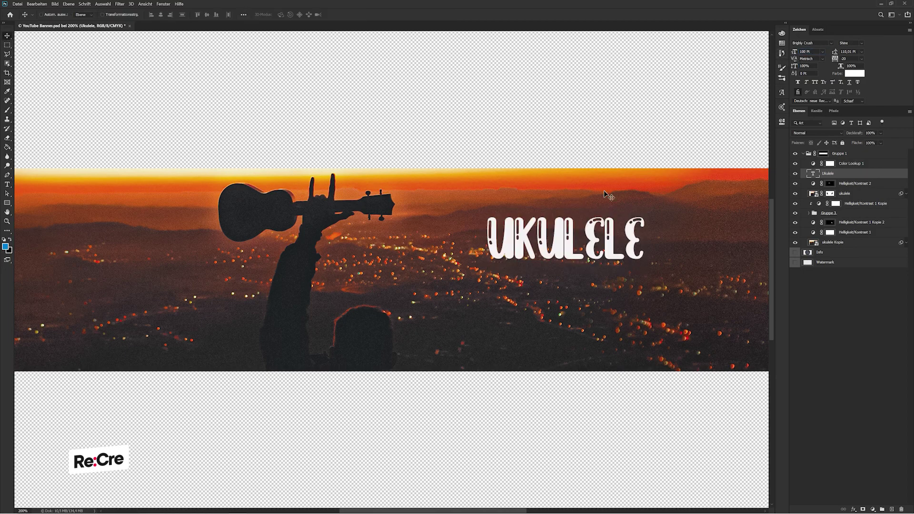
{"action": "key", "text": "Escape"}
Step: Move the title, centre it vertically on the canvas, and duplicate the layer
{"action": "left_click_drag", "start_coordinate": [590, 193], "coordinate": [543, 217]}
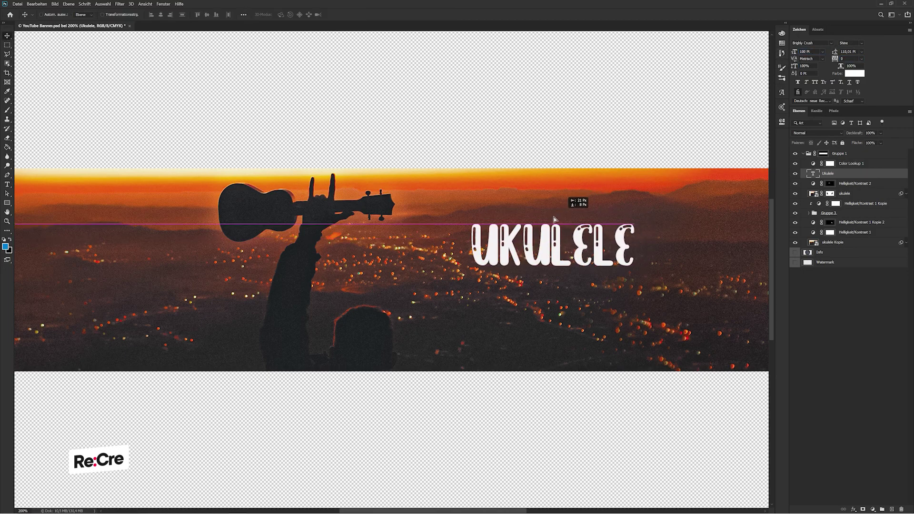
{"action": "left_click", "coordinate": [243, 14]}
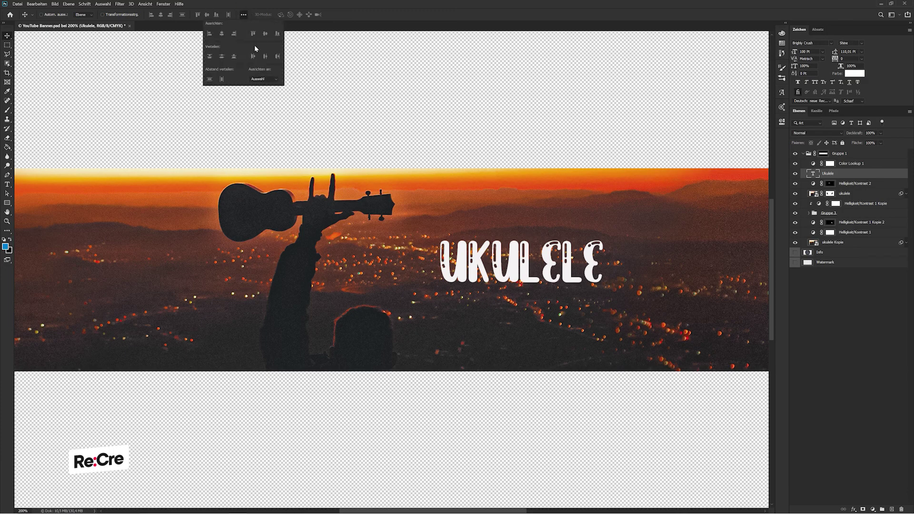
{"action": "left_click", "coordinate": [265, 79]}
{"action": "left_click", "coordinate": [263, 87]}
{"action": "left_click", "coordinate": [266, 33]}
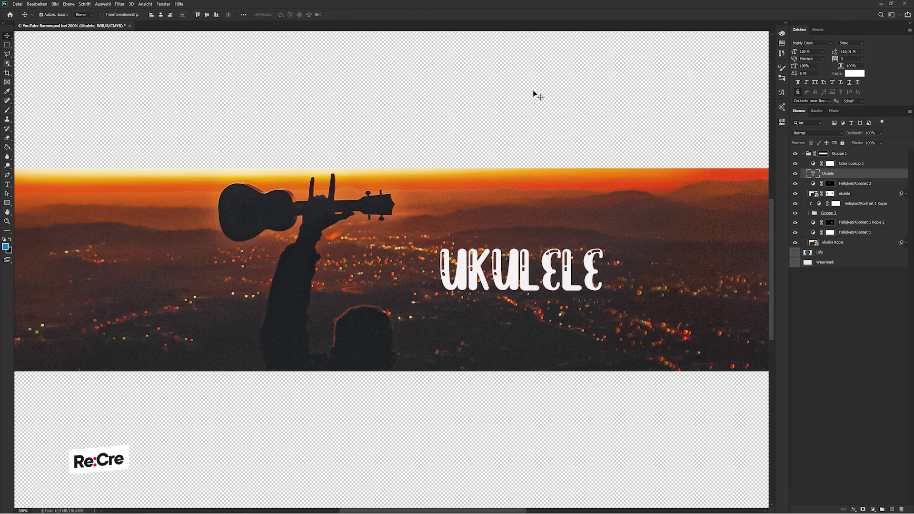
{"action": "key", "text": "ctrl+j"}
Step: Turn the copy into a 25 pt 'THE VERY BEST INSTRUMENT' subtitle below the title
{"action": "key", "text": "shift+Down"}
{"action": "key", "text": "shift+Down"}
{"action": "key", "text": "shift+Down"}
{"action": "key", "text": "shift+Down"}
{"action": "key", "text": "shift+Down"}
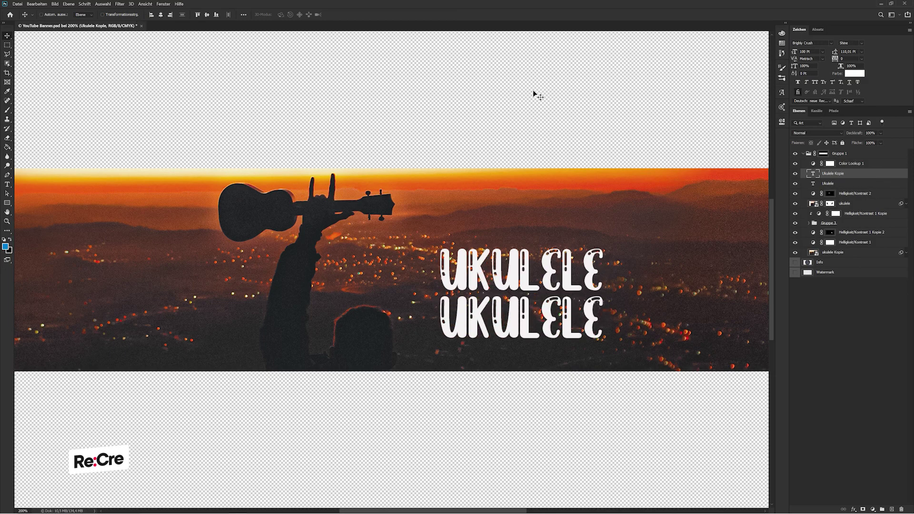
{"action": "double_click", "coordinate": [815, 178]}
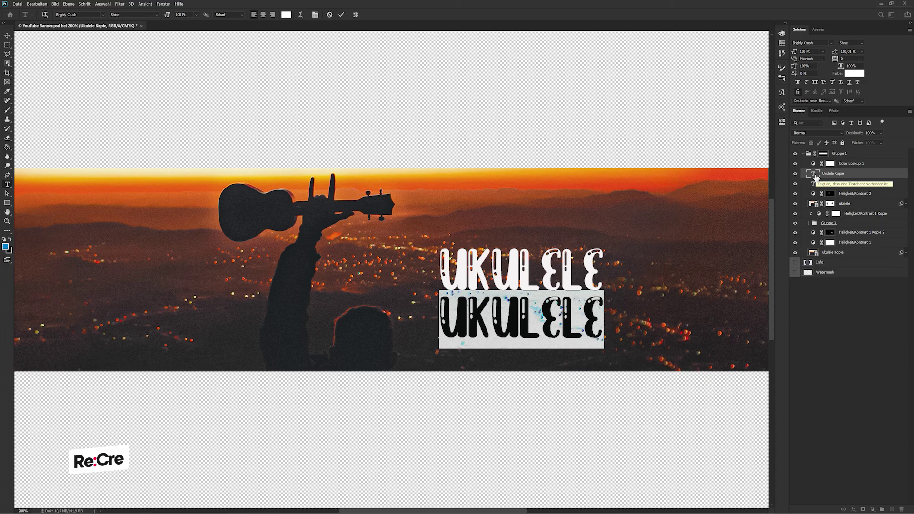
{"action": "type", "text": "THE "}
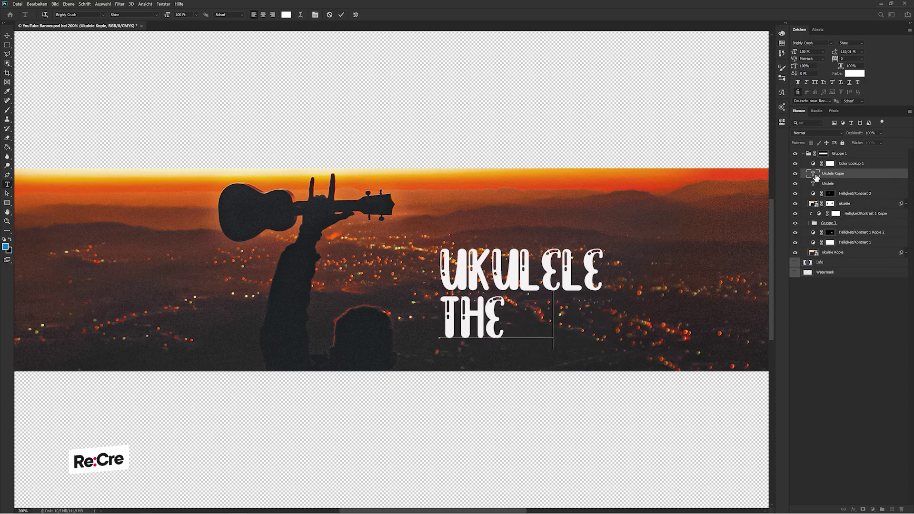
{"action": "type", "text": "VERY BEST "}
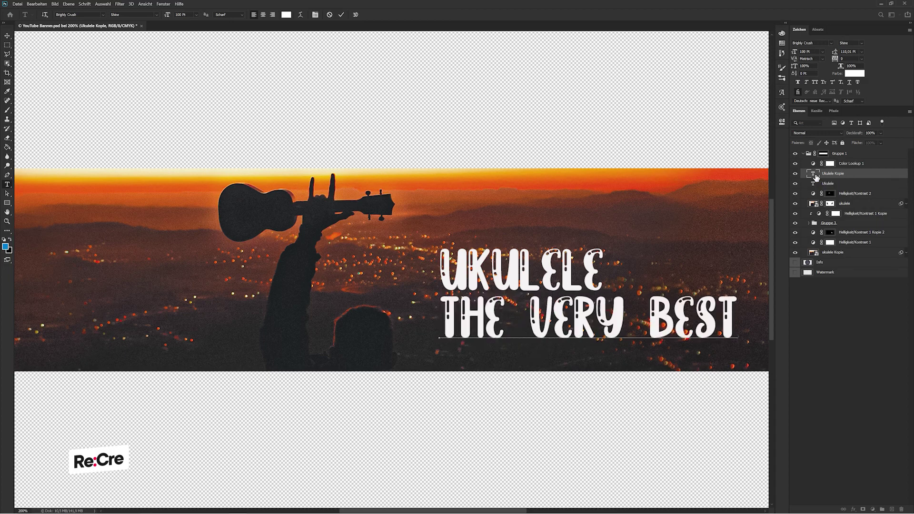
{"action": "type", "text": "I"}
{"action": "double_click", "coordinate": [814, 174]}
{"action": "left_click", "coordinate": [799, 51]}
{"action": "type", "text": "25"}
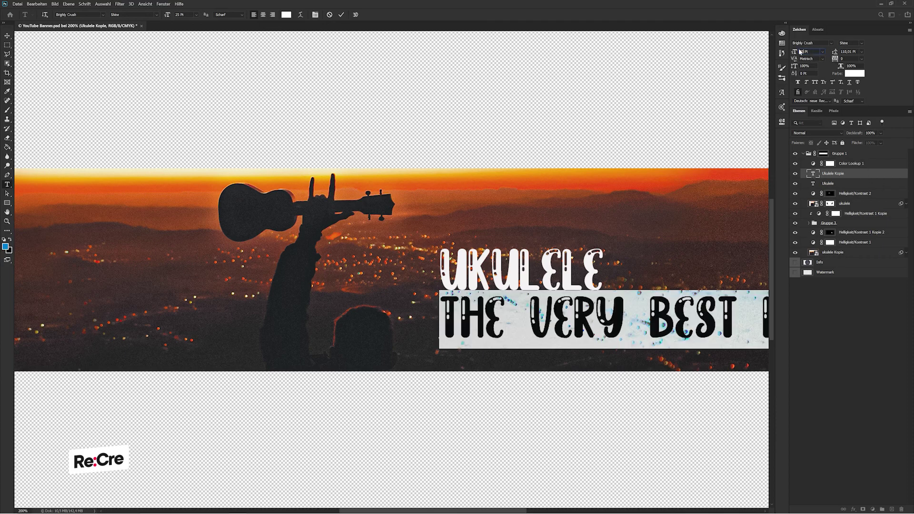
{"action": "key", "text": "Return"}
{"action": "key", "text": "ctrl+Return"}
Step: Nudge the subtitle up, left-align both lines right of the silhouette, and group them
{"action": "key", "text": "v"}
{"action": "key", "text": "Up"}
{"action": "key", "text": "Up"}
{"action": "key", "text": "Up"}
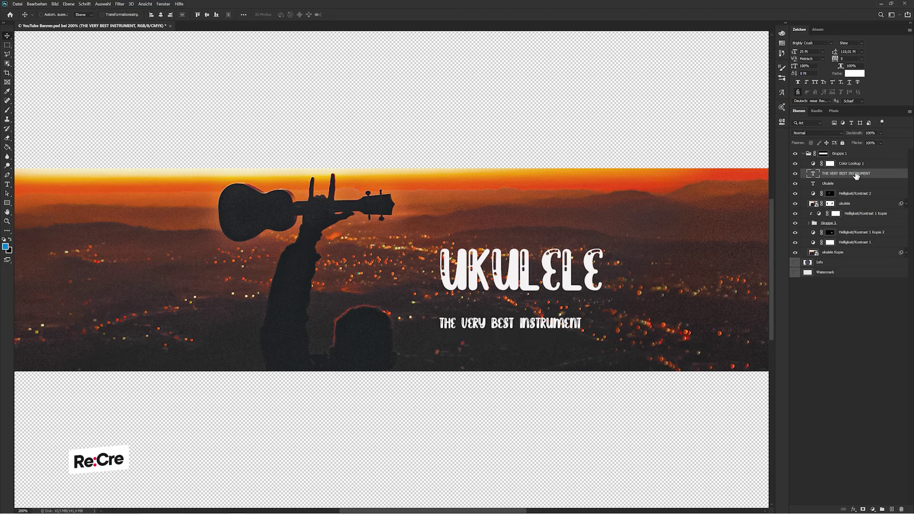
{"action": "key", "text": "Up"}
{"action": "key", "text": "Up"}
{"action": "key", "text": "Up"}
{"action": "key", "text": "Up"}
{"action": "key", "text": "Up"}
{"action": "key", "text": "Up"}
{"action": "key", "text": "Up"}
{"action": "key", "text": "Up"}
{"action": "key", "text": "Up"}
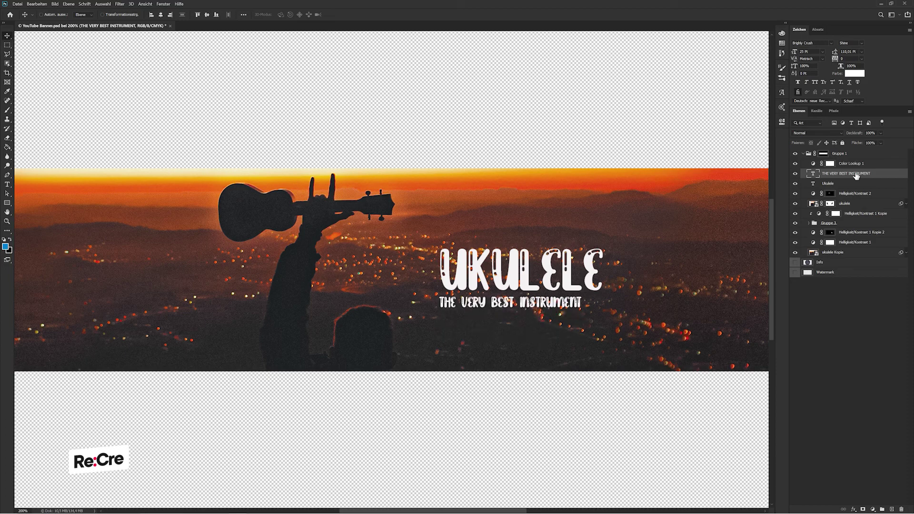
{"action": "key", "text": "Up"}
{"action": "left_click", "coordinate": [851, 184], "text": "shift"}
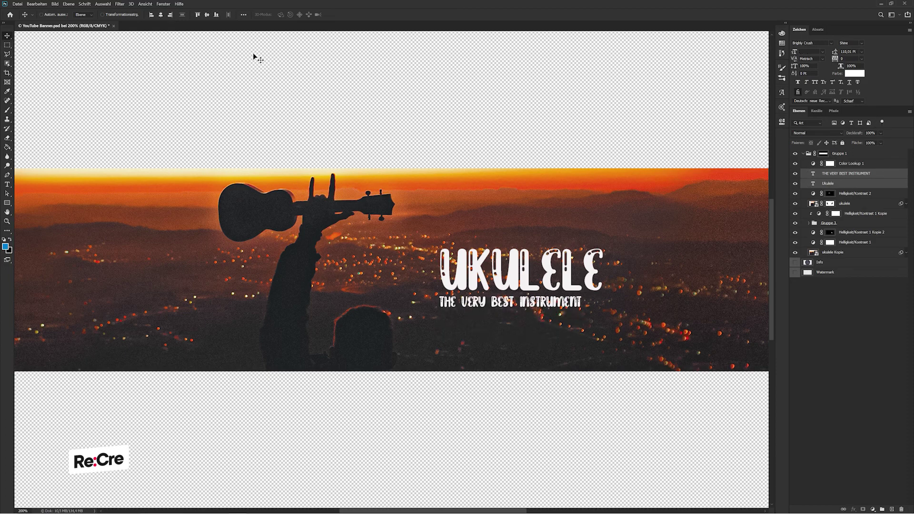
{"action": "left_click", "coordinate": [154, 15]}
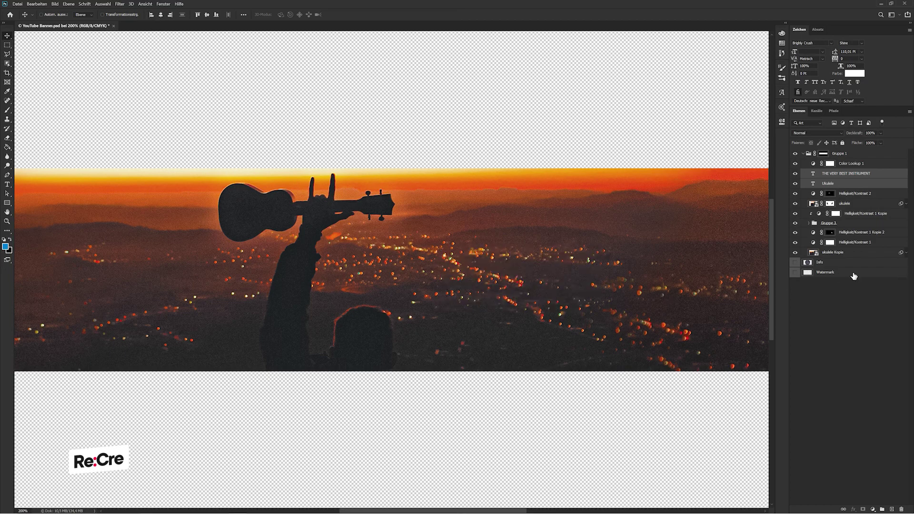
{"action": "left_click_drag", "start_coordinate": [76, 285], "coordinate": [464, 242]}
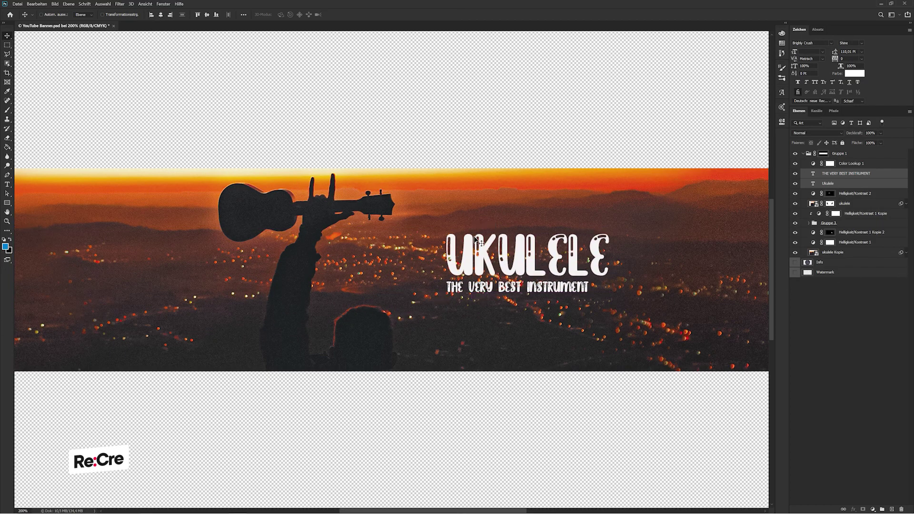
{"action": "key", "text": "ctrl+g"}
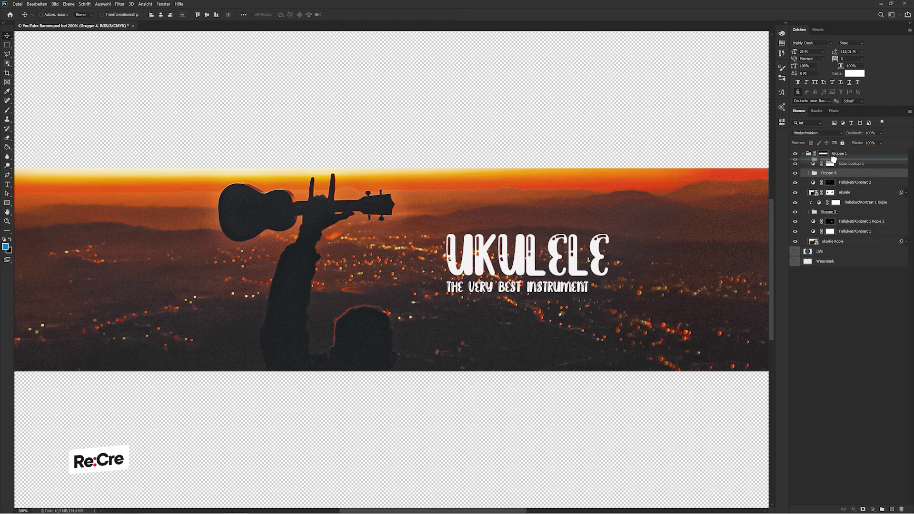
Step: Centre the text group vertically, nudge it left, and stretch it wider
{"action": "left_click", "coordinate": [206, 15]}
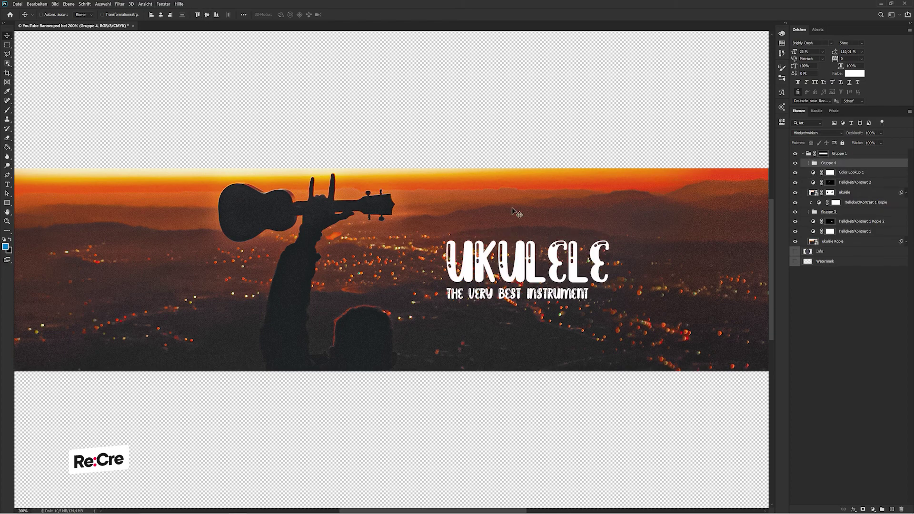
{"action": "key", "text": "shift+Left"}
{"action": "key", "text": "ctrl+t"}
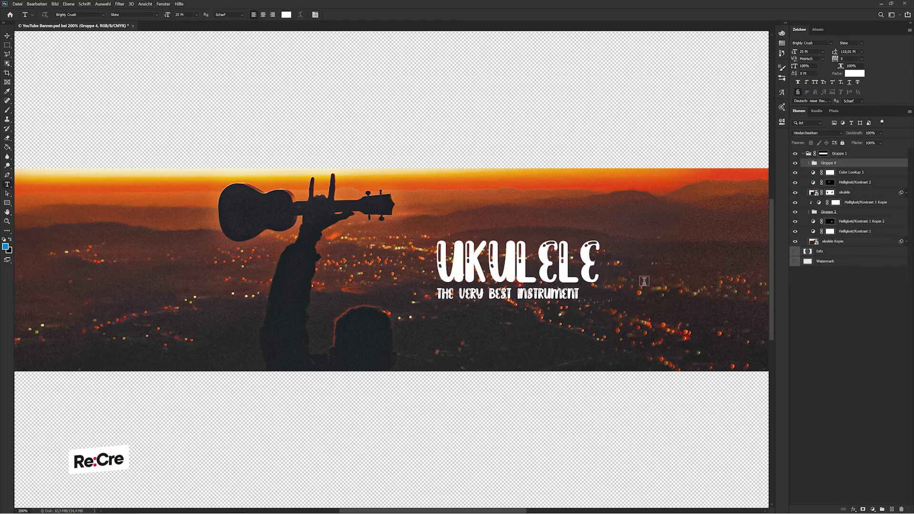
{"action": "mouse_move", "coordinate": [602, 275]}
{"action": "left_mouse_down"}
{"action": "mouse_move", "coordinate": [663, 264]}
{"action": "mouse_move", "coordinate": [674, 271]}
{"action": "left_mouse_up"}
{"action": "key", "text": "Return"}
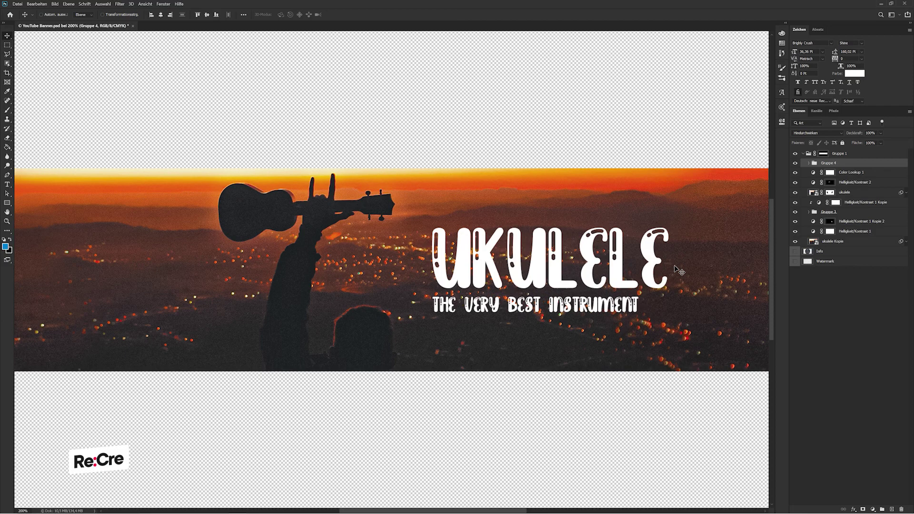
Step: Switch the UKULELE title to the Neigfriste font
{"action": "left_click", "coordinate": [808, 163]}
{"action": "left_click", "coordinate": [833, 185]}
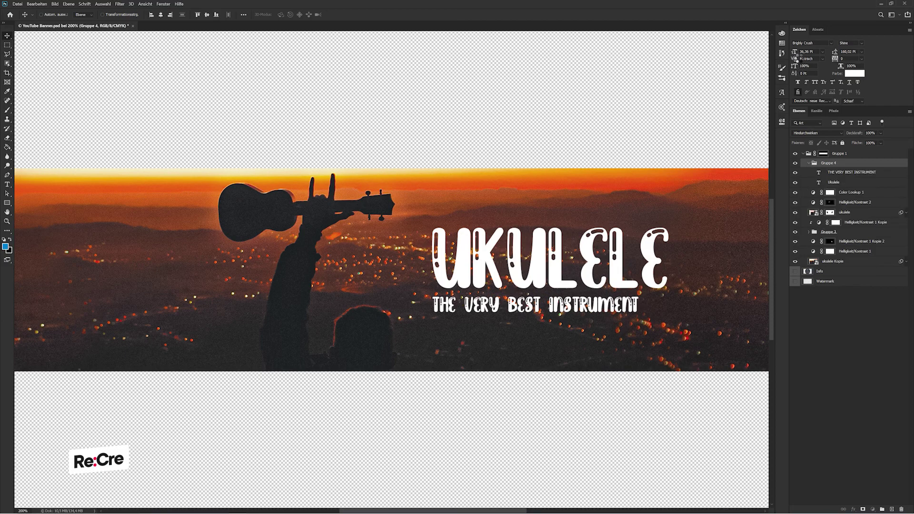
{"action": "left_click", "coordinate": [804, 42]}
{"action": "type", "text": "nei"}
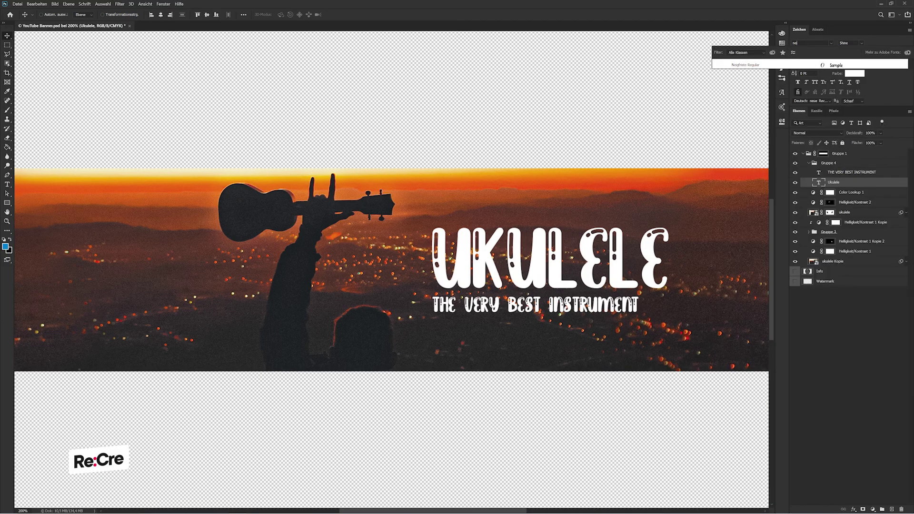
{"action": "left_click", "coordinate": [795, 60]}
Step: Set the subtitle to Calibri Light at 20 pt
{"action": "left_click", "coordinate": [830, 173]}
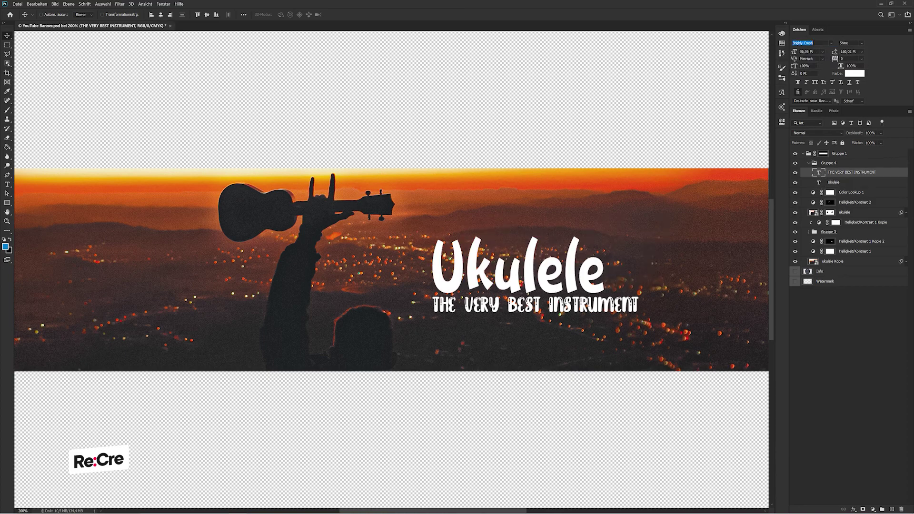
{"action": "type", "text": "cal"}
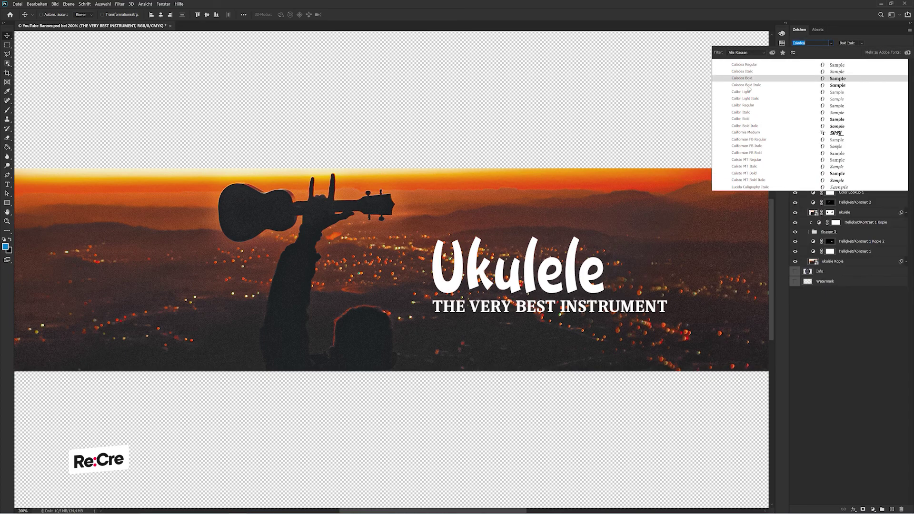
{"action": "left_click", "coordinate": [751, 94]}
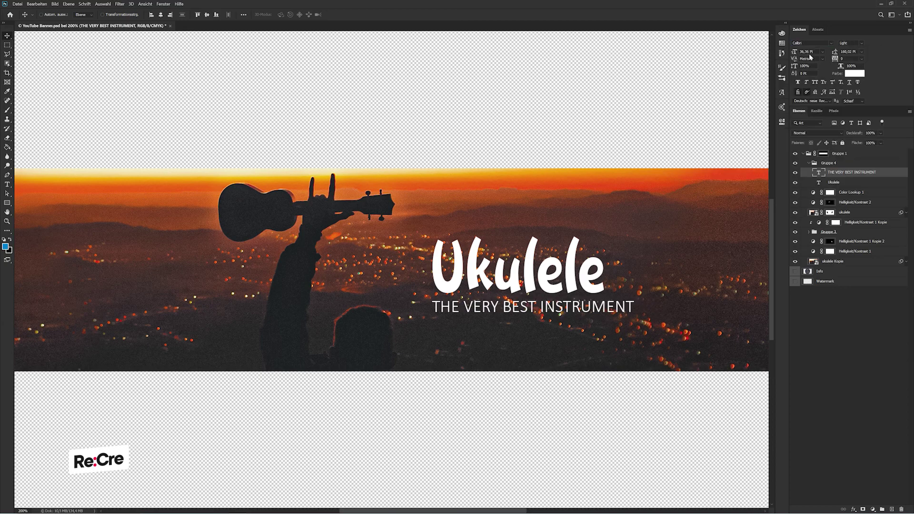
{"action": "type", "text": "20"}
{"action": "key", "text": "Return"}
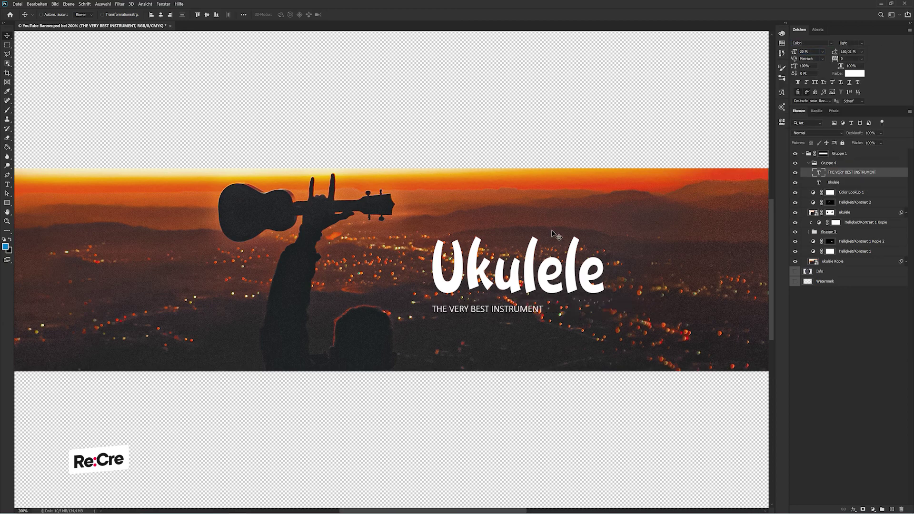
Step: Centre title and subtitle on each other, shift them right, and re-centre the group vertically
{"action": "left_click", "coordinate": [837, 182], "text": "shift"}
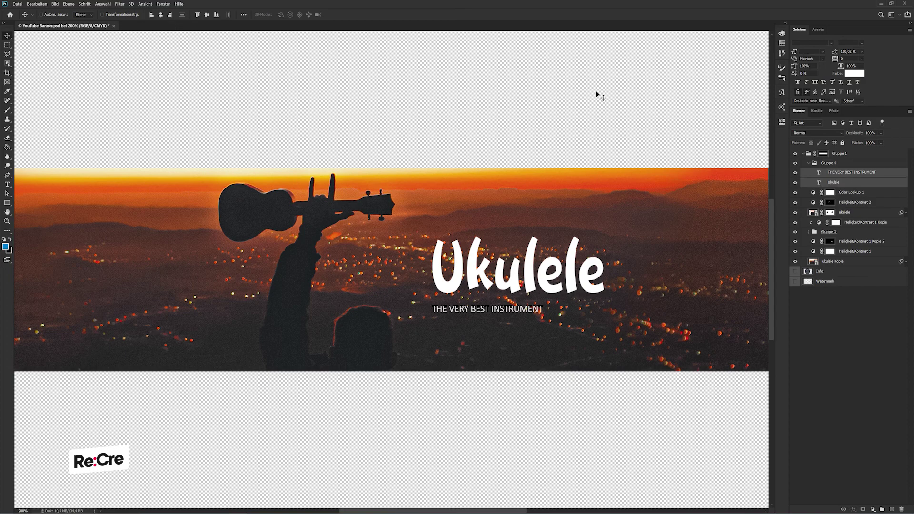
{"action": "left_click", "coordinate": [160, 14]}
{"action": "left_click_drag", "start_coordinate": [247, 88], "coordinate": [378, 91]}
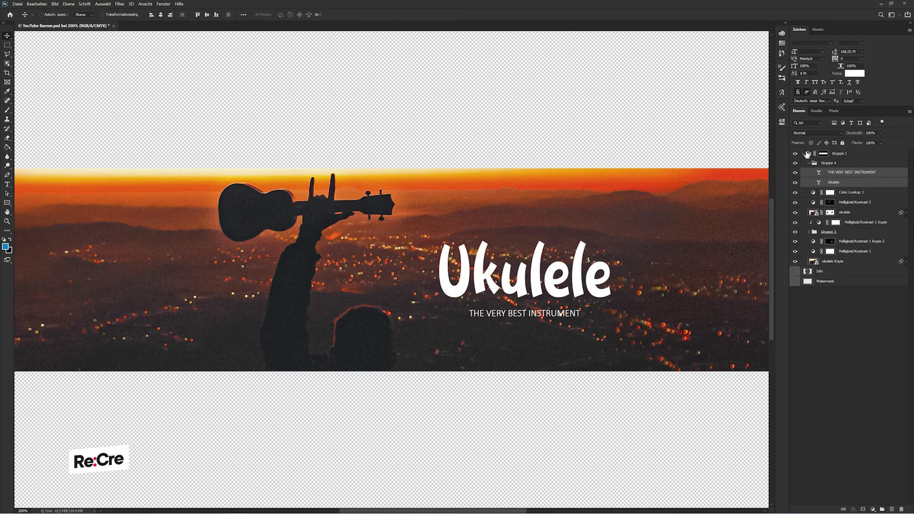
{"action": "left_click", "coordinate": [810, 163]}
{"action": "left_click", "coordinate": [207, 14]}
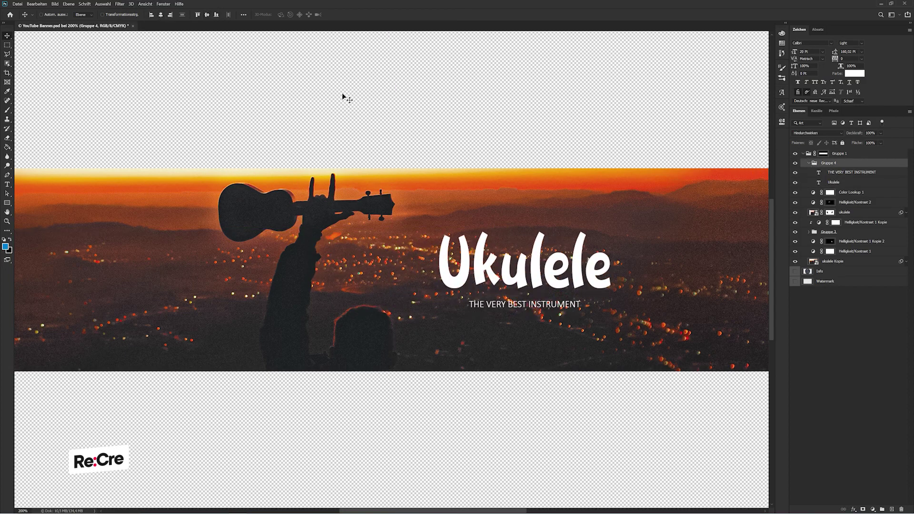
Step: Enlarge the title group to about 131%, nudge the subtitle up, and re-centre vertically
{"action": "key", "text": "ctrl+minus"}
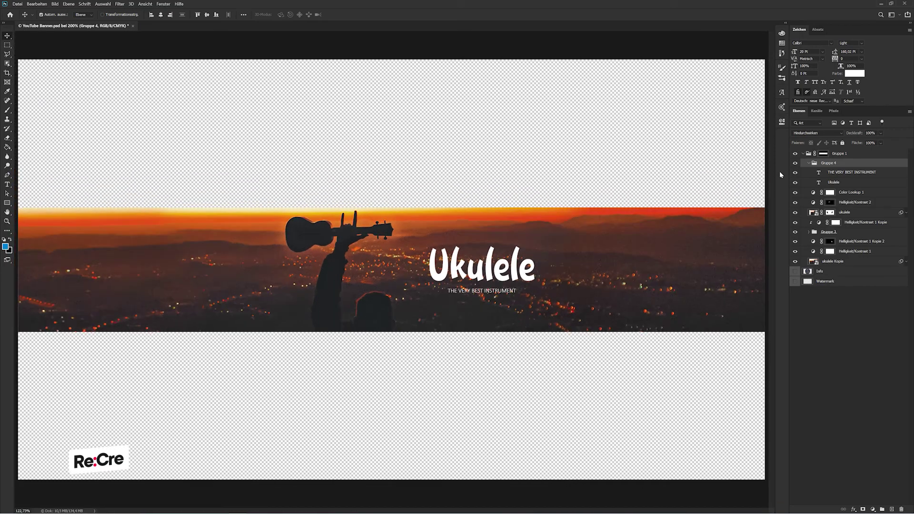
{"action": "key", "text": "ctrl+t"}
{"action": "left_click_drag", "start_coordinate": [508, 269], "coordinate": [537, 268]}
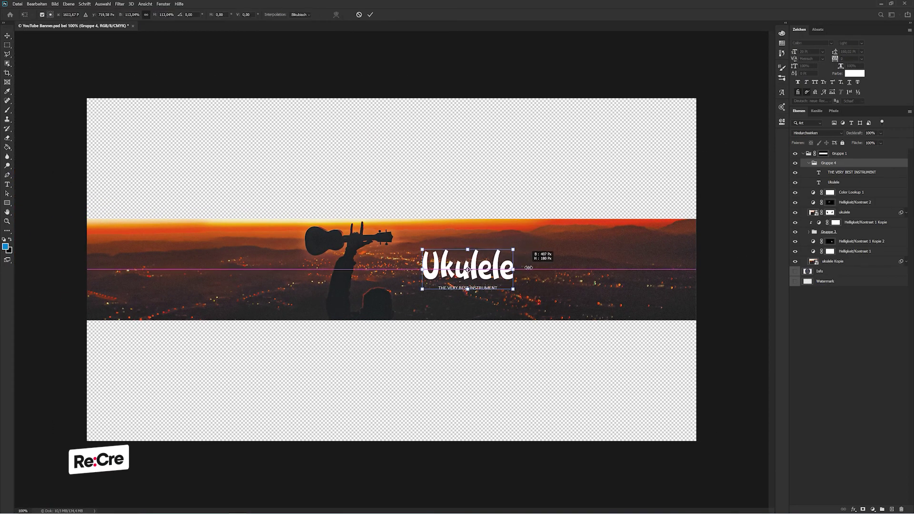
{"action": "key", "text": "Return"}
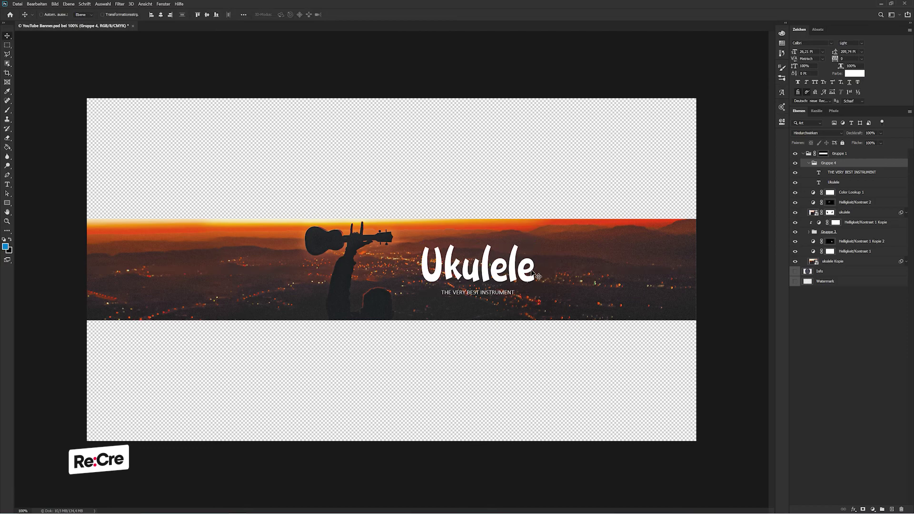
{"action": "left_click", "coordinate": [834, 173]}
{"action": "key", "text": "shift+Up"}
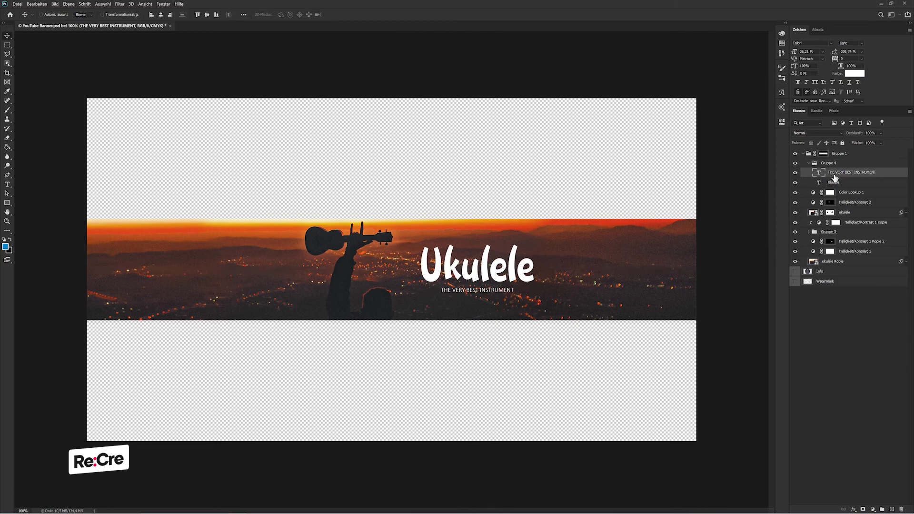
{"action": "left_click", "coordinate": [832, 165]}
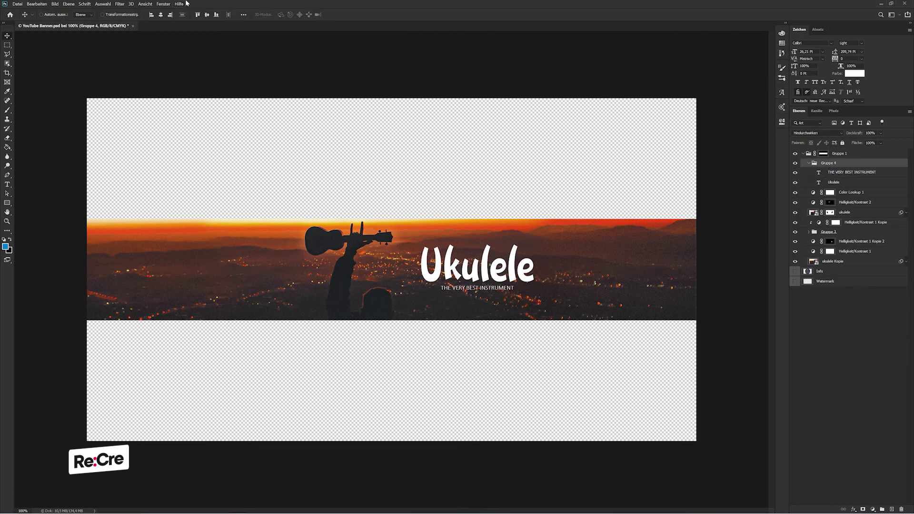
{"action": "left_click", "coordinate": [211, 14]}
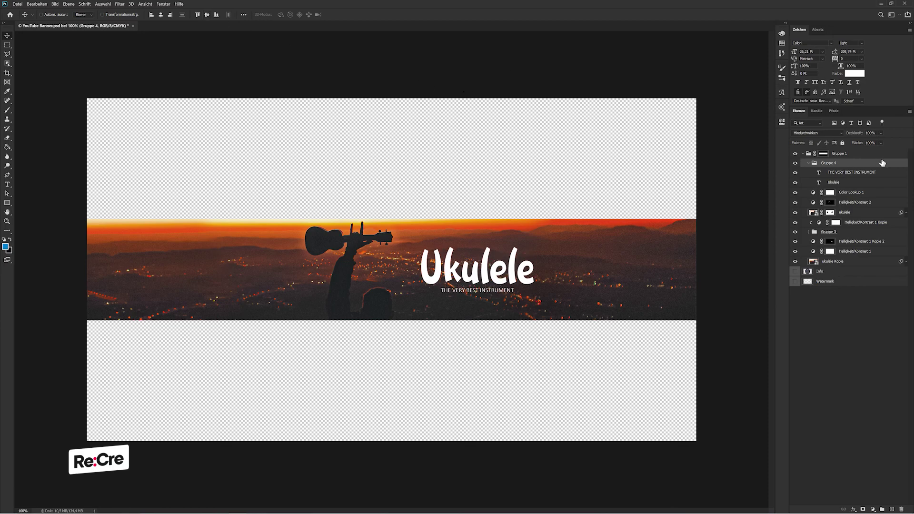
Step: Give the title group an Outer Glow of 8 px at 18% opacity
{"action": "double_click", "coordinate": [880, 161]}
{"action": "key", "text": "Escape"}
{"action": "double_click", "coordinate": [874, 166]}
{"action": "left_click", "coordinate": [624, 174]}
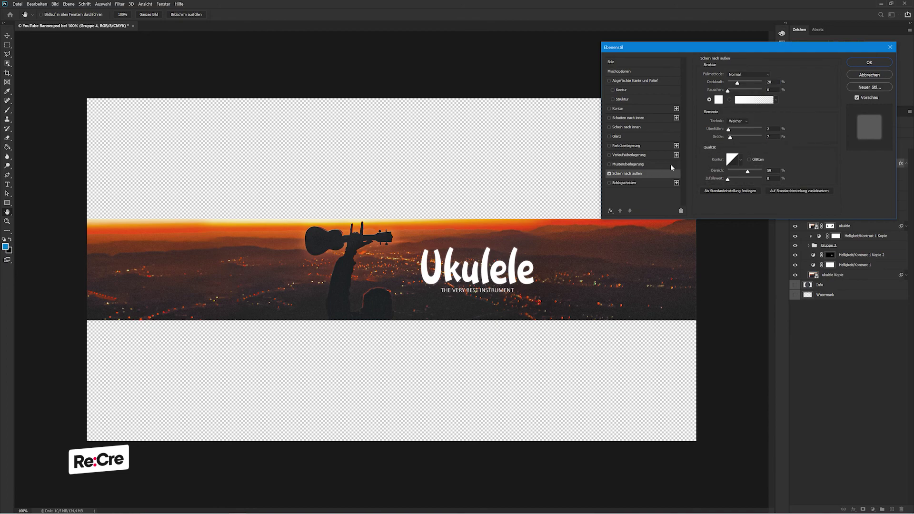
{"action": "left_click_drag", "start_coordinate": [734, 138], "coordinate": [732, 138]}
{"action": "left_click_drag", "start_coordinate": [737, 84], "coordinate": [734, 84]}
{"action": "key", "text": "Return"}
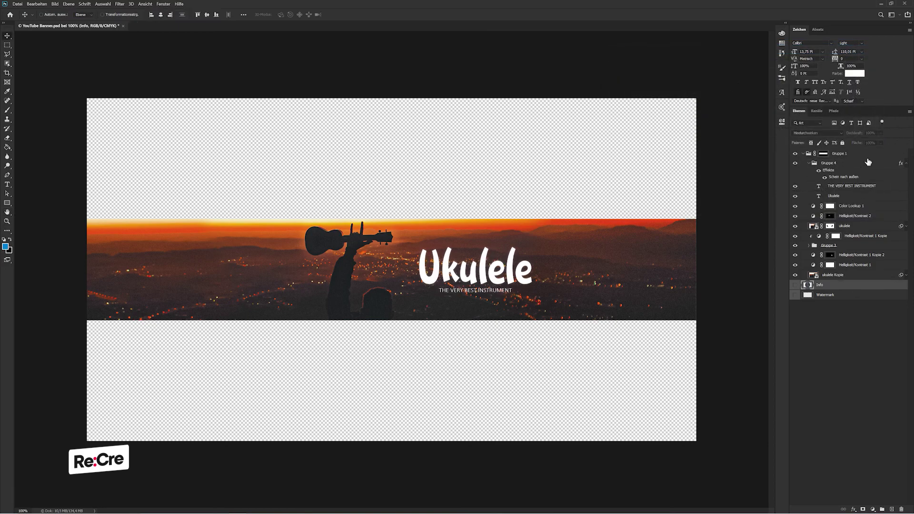
{"action": "left_click", "coordinate": [906, 164]}
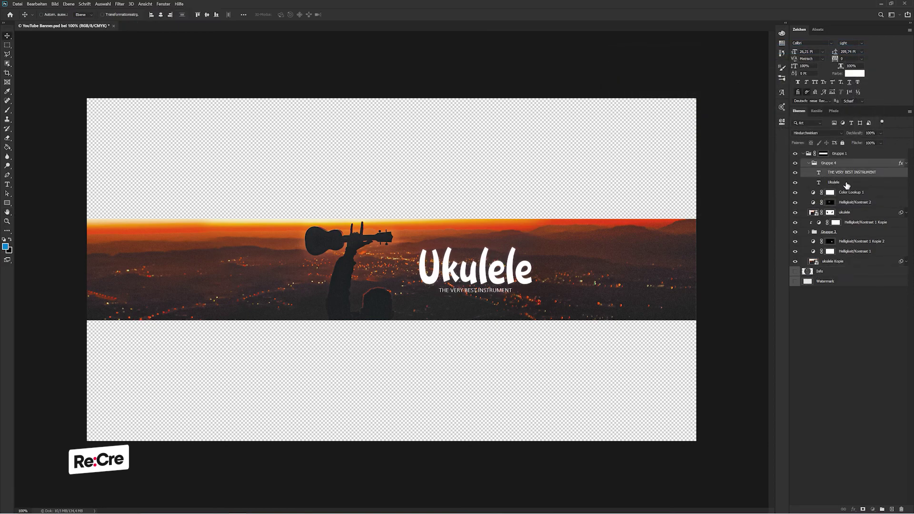
Step: Move the title group to the top of the layer stack and duplicate the ukulele Kopie photo
{"action": "key", "text": "ctrl+g"}
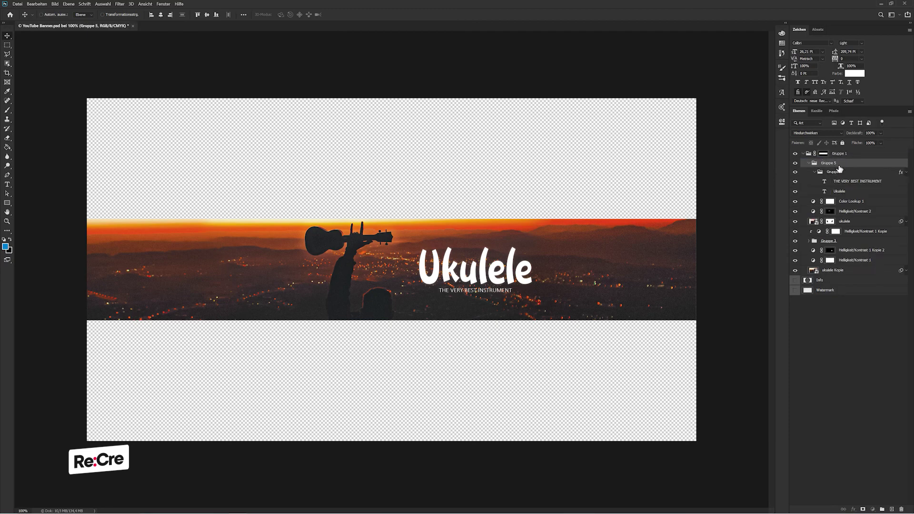
{"action": "key", "text": "ctrl+shift+g"}
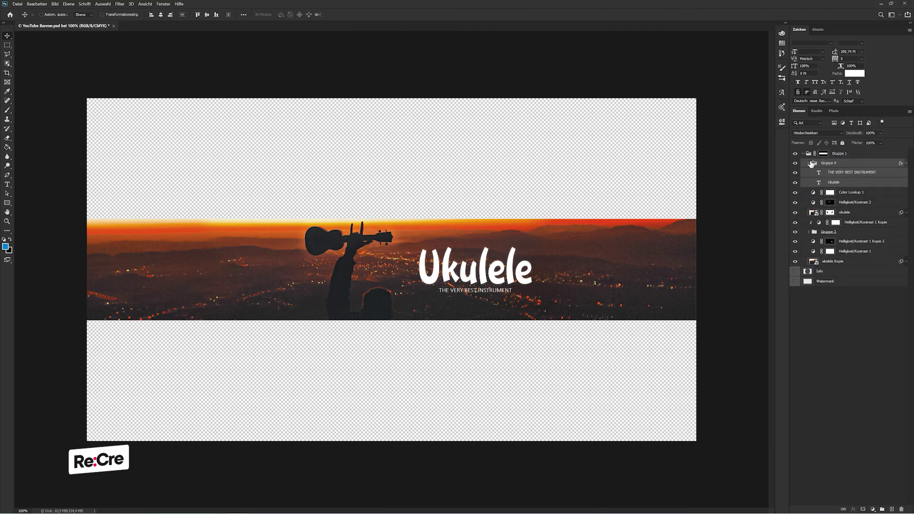
{"action": "left_click", "coordinate": [812, 163]}
{"action": "left_click_drag", "start_coordinate": [827, 164], "coordinate": [827, 150]}
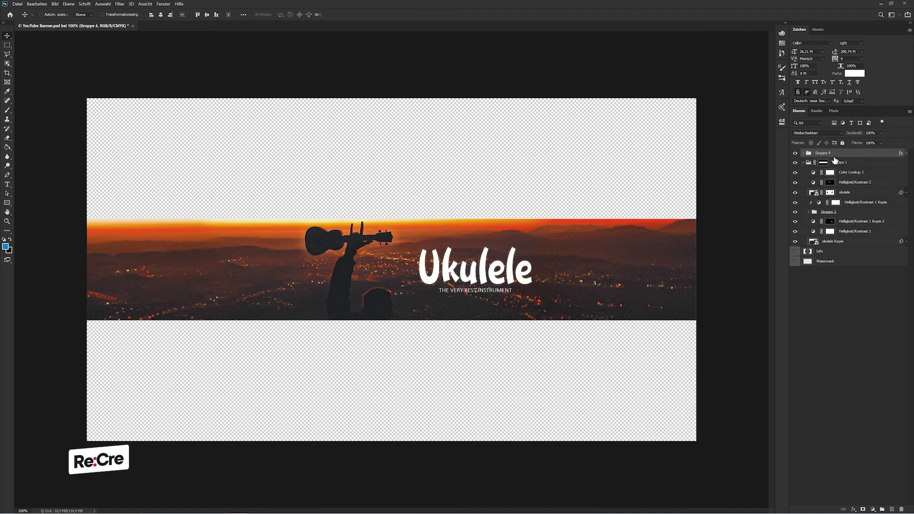
{"action": "left_click", "coordinate": [851, 173]}
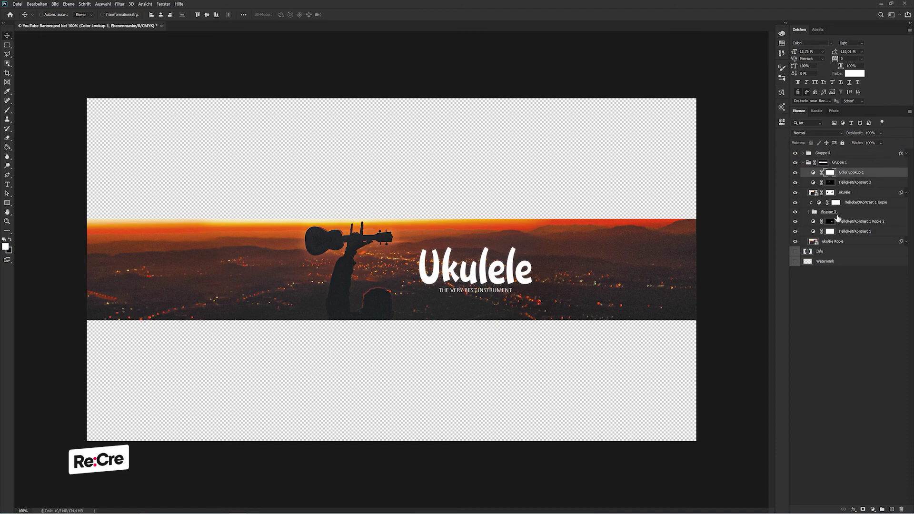
{"action": "left_click", "coordinate": [833, 241]}
{"action": "key", "text": "ctrl+j"}
Step: Move the photo copy lower, scale it to fill the banner, blur it 100 px, and group it
{"action": "left_click_drag", "start_coordinate": [833, 241], "coordinate": [833, 257]}
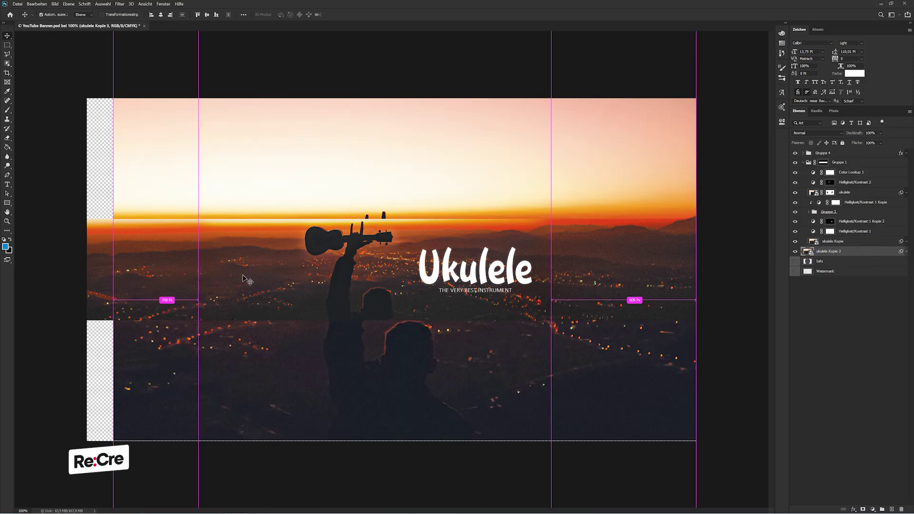
{"action": "key", "text": "ctrl+t"}
{"action": "key", "text": "Return"}
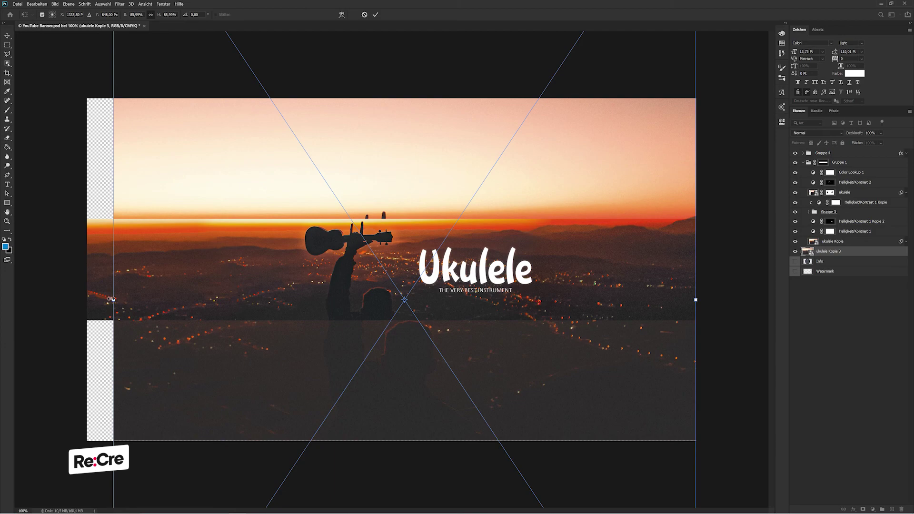
{"action": "left_click_drag", "start_coordinate": [112, 299], "coordinate": [15, 299]}
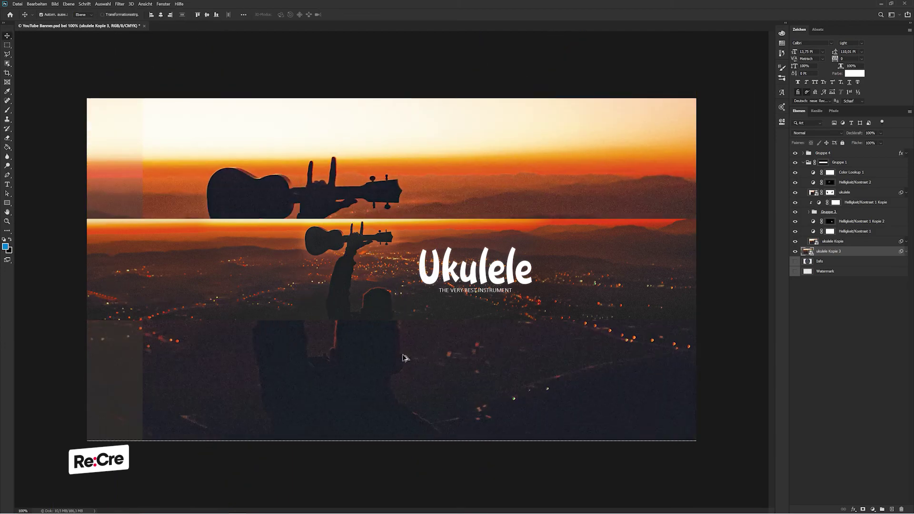
{"action": "key", "text": "ctrl+alt+f"}
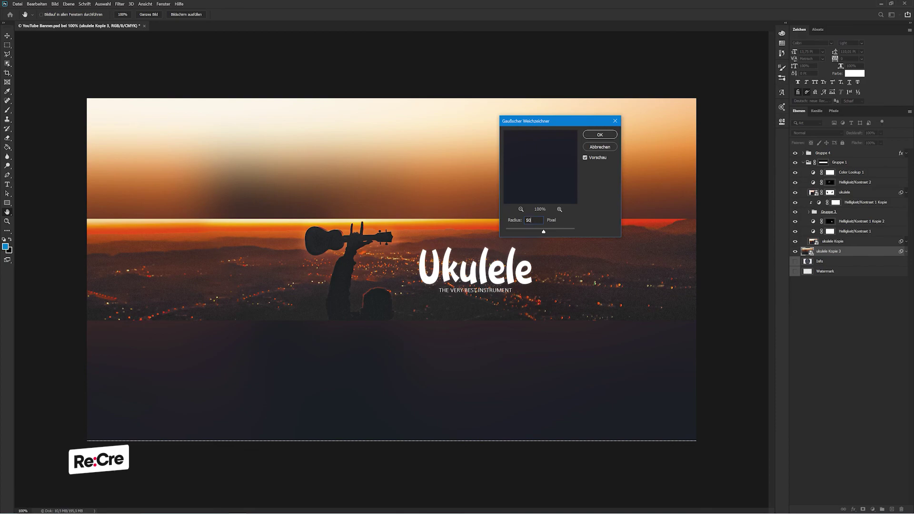
{"action": "key", "text": "Return"}
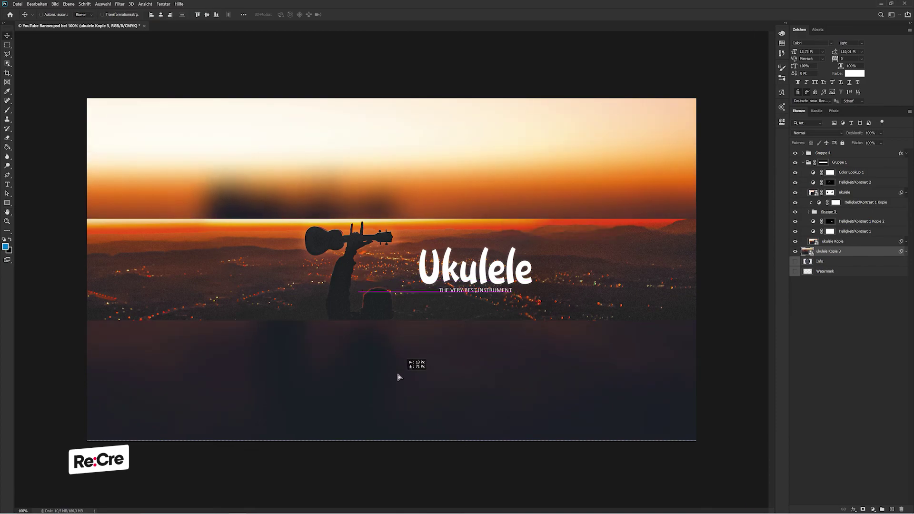
{"action": "key", "text": "ctrl+g"}
Step: Rename the blurred-photo group BG and give it a red colour label
{"action": "double_click", "coordinate": [822, 251]}
{"action": "type", "text": "BG"}
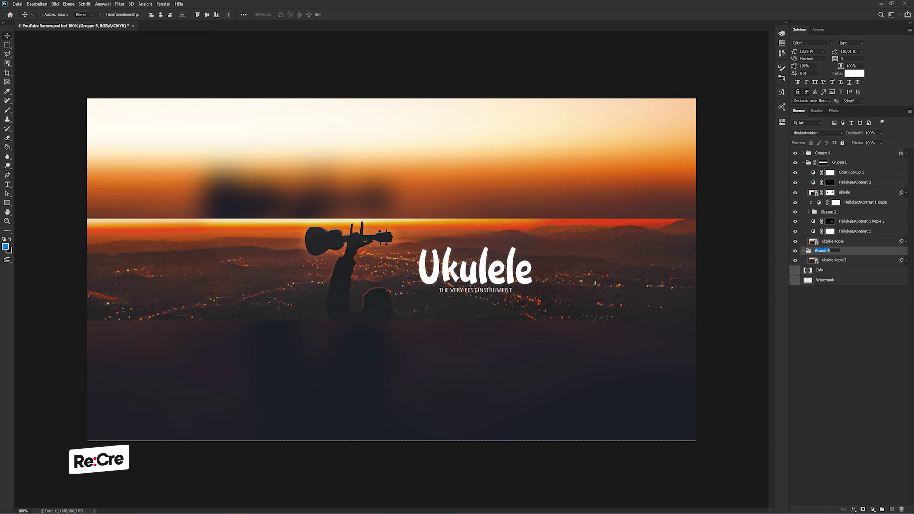
{"action": "type", "text": "Image"}
{"action": "key", "text": "Return"}
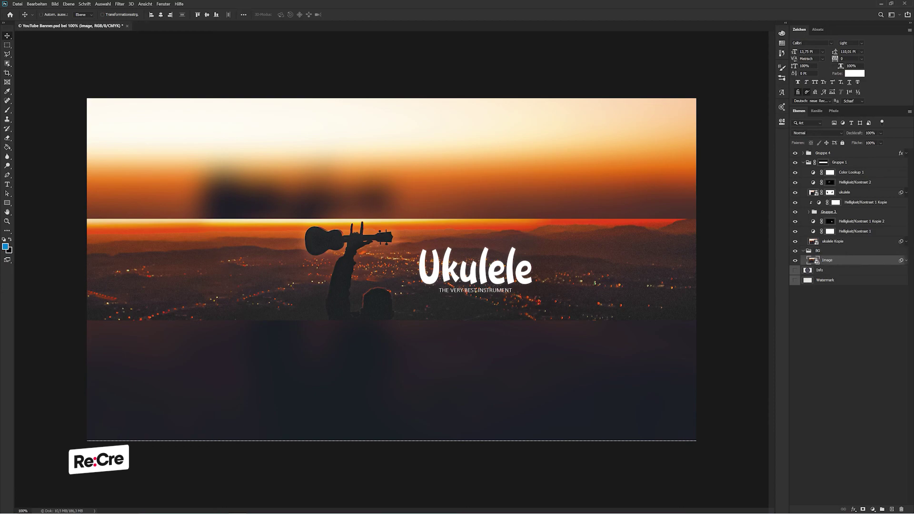
{"action": "right_click", "coordinate": [823, 249]}
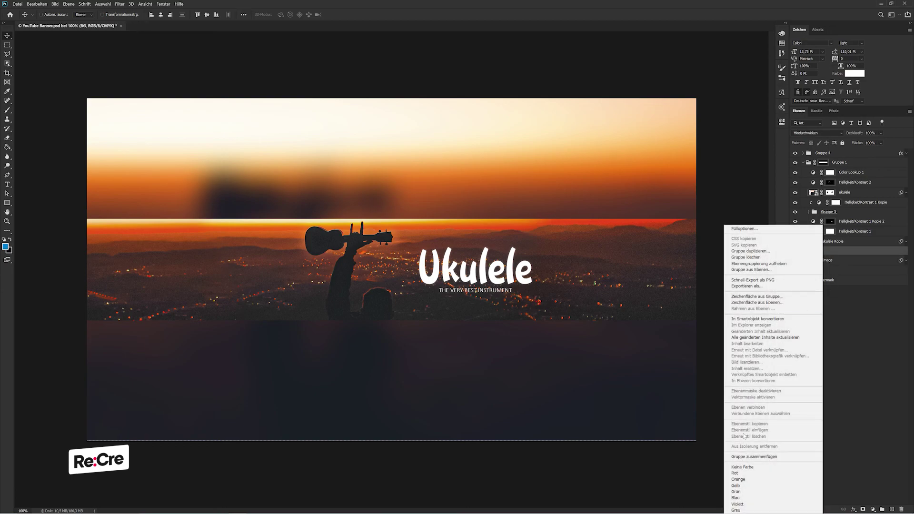
{"action": "left_click", "coordinate": [752, 473]}
{"action": "left_click", "coordinate": [803, 251]}
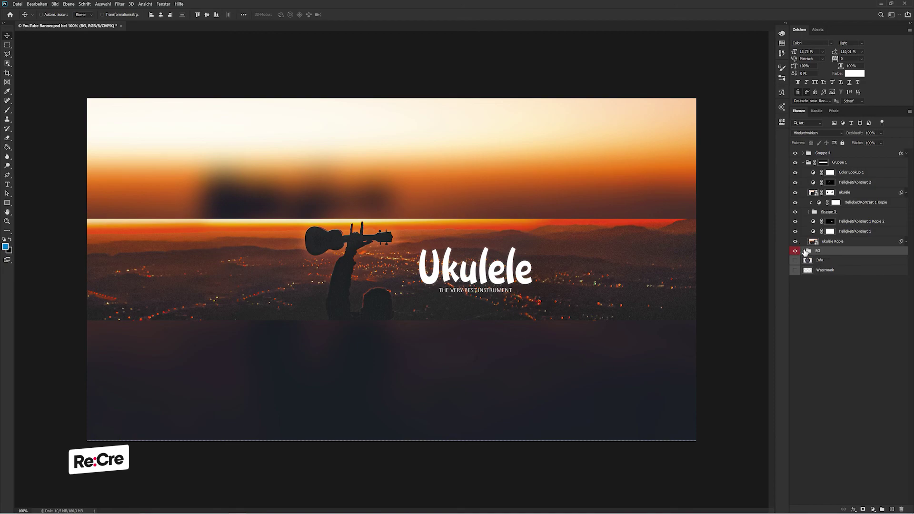
Step: Rename the top group Banner and its two adjustments CC 1 and CC 2
{"action": "double_click", "coordinate": [835, 164]}
{"action": "key", "text": "Escape"}
{"action": "double_click", "coordinate": [832, 159]}
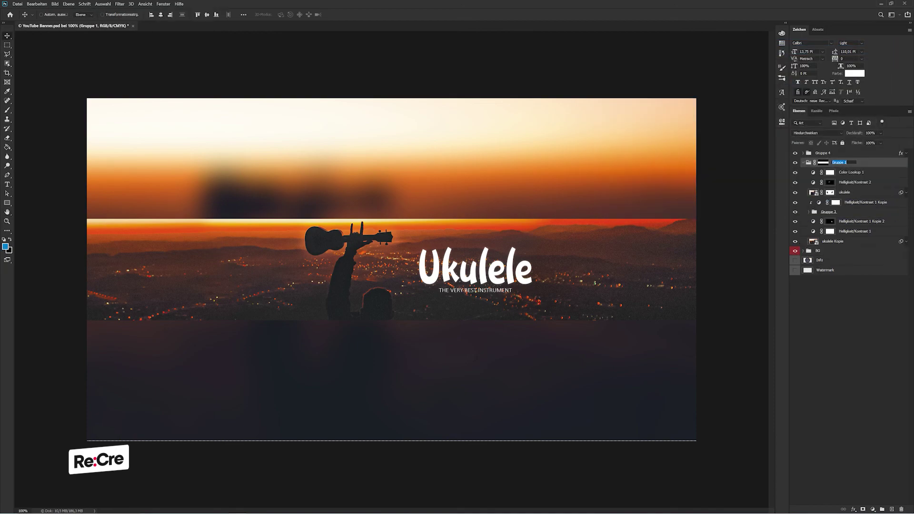
{"action": "type", "text": "Banner"}
{"action": "key", "text": "Tab"}
{"action": "type", "text": "CC"}
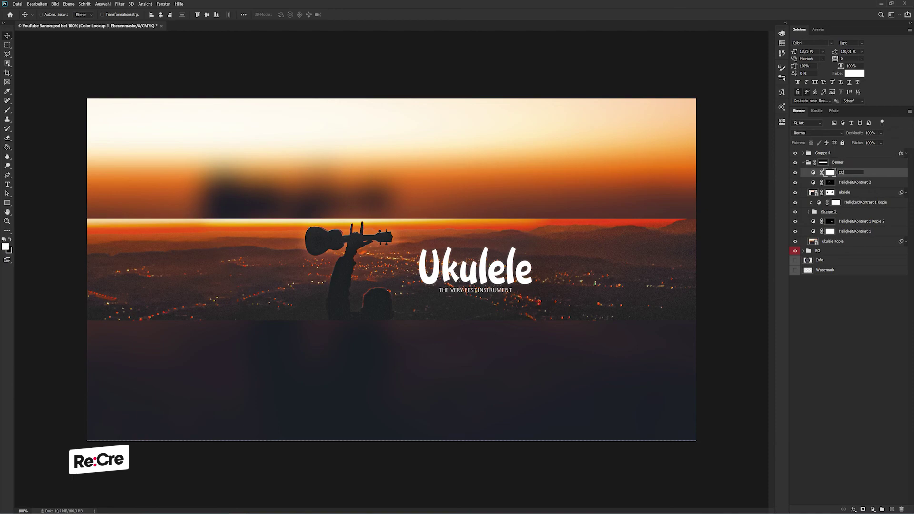
{"action": "key", "text": "Tab"}
{"action": "type", "text": "C"}
{"action": "key", "text": "Tab"}
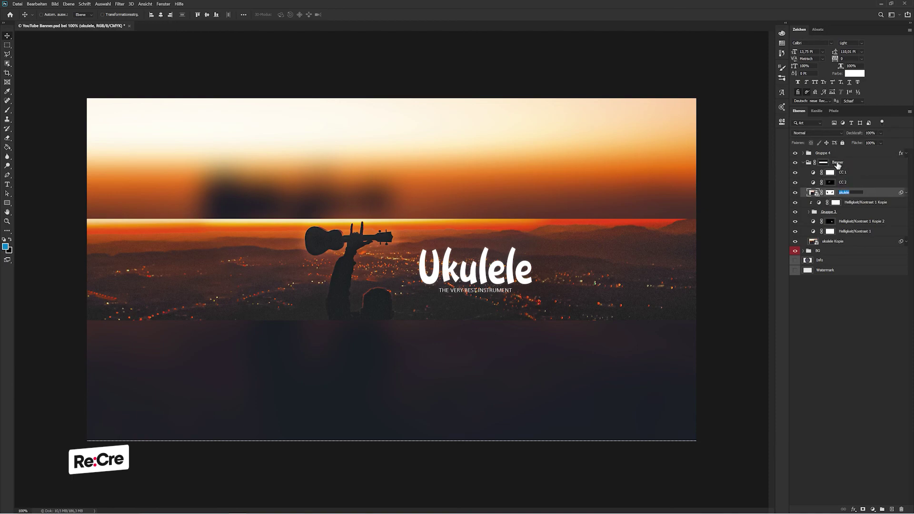
{"action": "key", "text": "Return"}
{"action": "left_click", "coordinate": [795, 182]}
{"action": "left_click", "coordinate": [795, 183]}
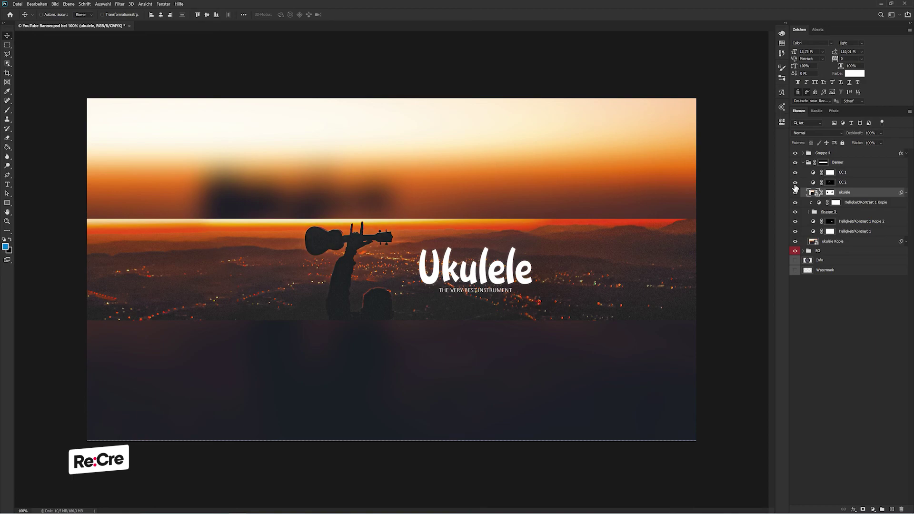
Step: Rename the ukulele layer Image and the following adjustment CC
{"action": "double_click", "coordinate": [844, 193]}
{"action": "key", "text": "Tab"}
{"action": "type", "text": "CC"}
{"action": "key", "text": "Tab"}
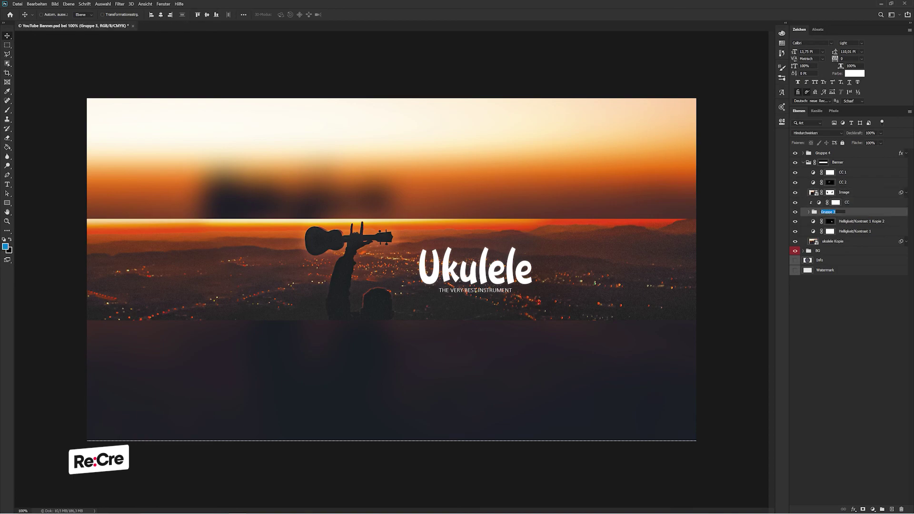
Step: Rename Gruppe 2 to Mountain and number its layers 1, 2, 3
{"action": "left_click", "coordinate": [807, 212]}
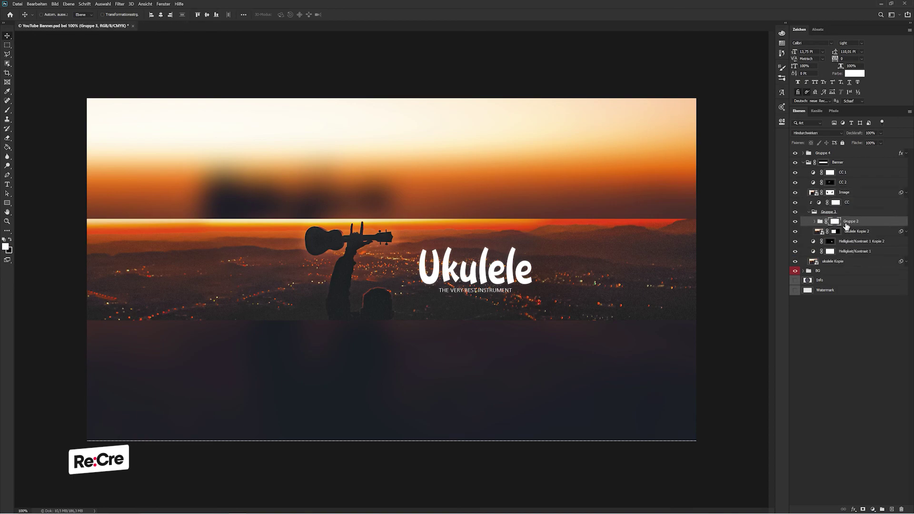
{"action": "left_click", "coordinate": [816, 221]}
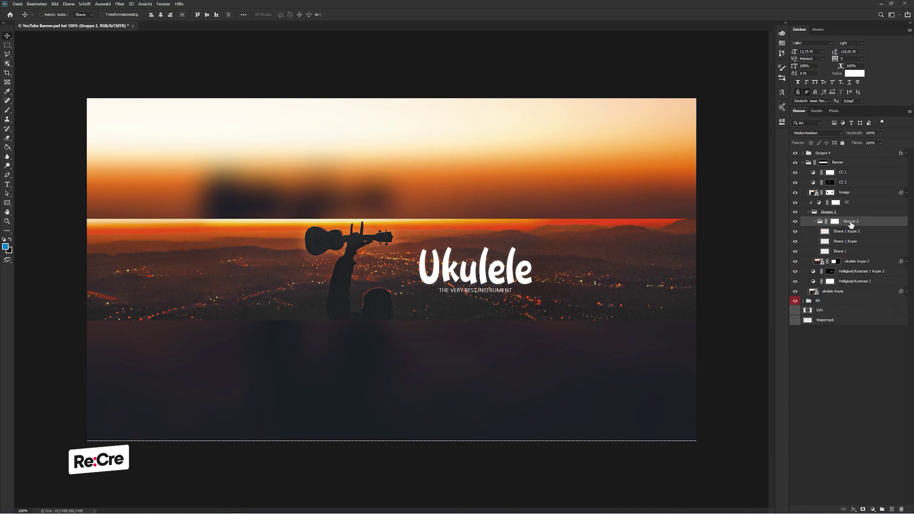
{"action": "double_click", "coordinate": [850, 221]}
{"action": "type", "text": "ain"}
{"action": "key", "text": "Tab"}
{"action": "type", "text": "1"}
{"action": "key", "text": "Tab"}
{"action": "type", "text": "2"}
{"action": "key", "text": "Tab"}
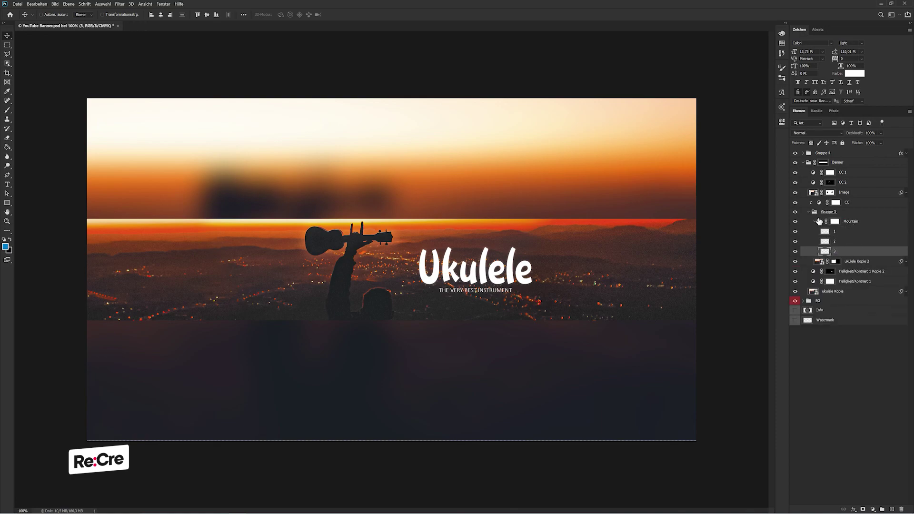
{"action": "left_click", "coordinate": [819, 222]}
Step: Rename the ukulele Kopie 2 layer to Image
{"action": "double_click", "coordinate": [855, 231]}
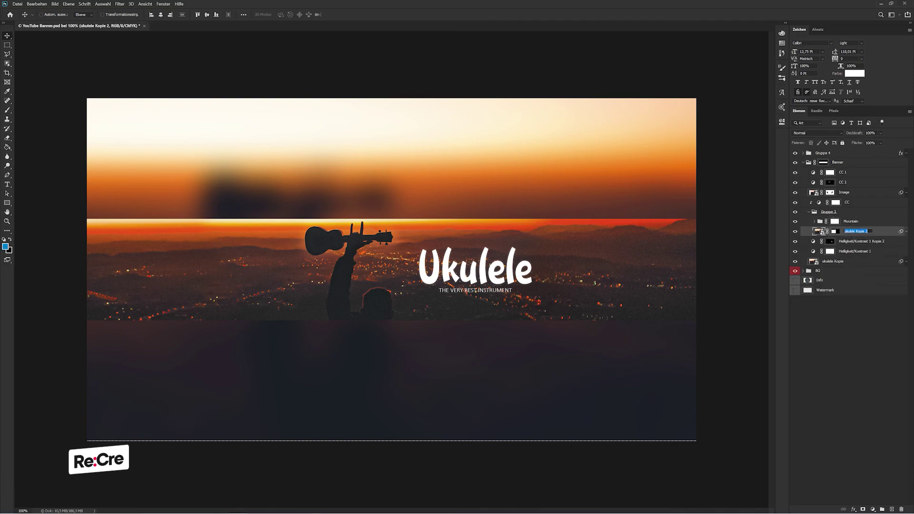
{"action": "type", "text": "Image"}
{"action": "key", "text": "Return"}
Step: Collapse Gruppe 3 and rename it 'Image R'
{"action": "left_click", "coordinate": [807, 211]}
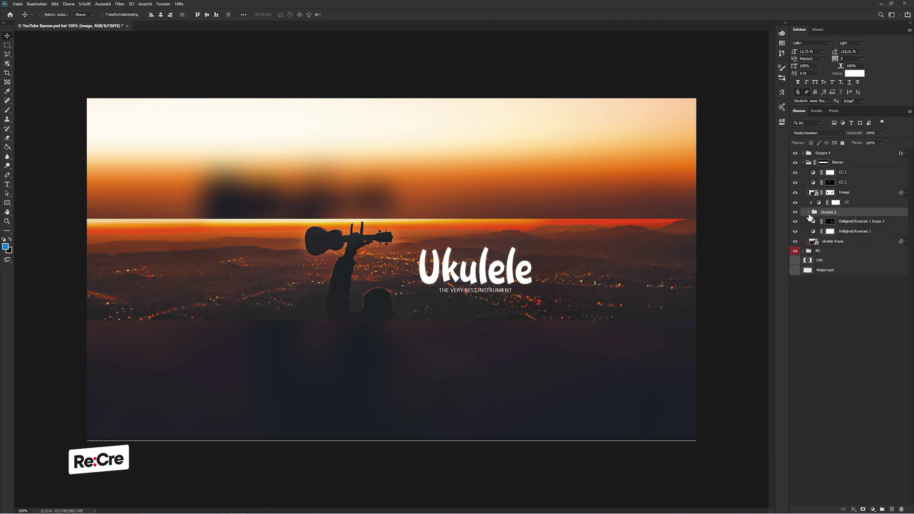
{"action": "left_click", "coordinate": [810, 212]}
{"action": "double_click", "coordinate": [828, 212]}
{"action": "type", "text": "Image"}
{"action": "type", "text": " R"}
Step: Group the brightness/contrast and remaining photo layers into a new group named 'Image L'
{"action": "left_click", "coordinate": [873, 223]}
{"action": "left_click", "coordinate": [836, 242], "text": "shift"}
{"action": "key", "text": "ctrl+g"}
{"action": "double_click", "coordinate": [828, 221]}
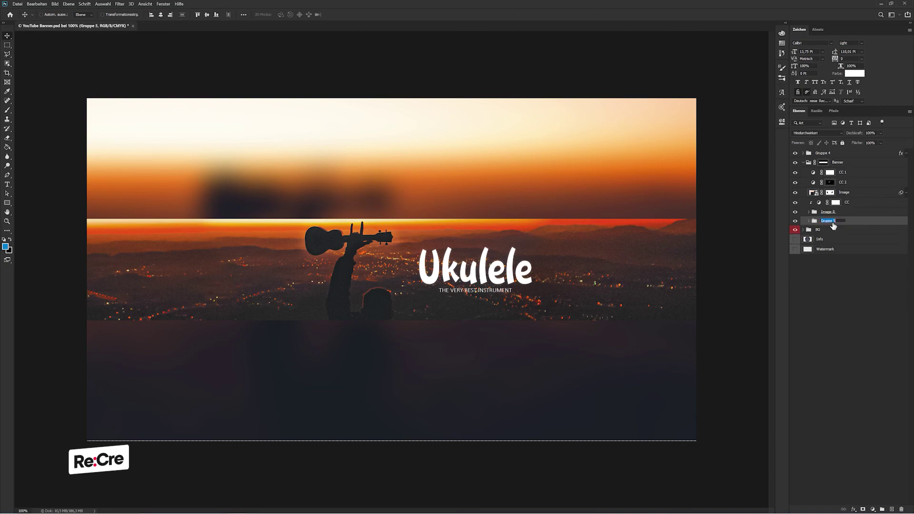
{"action": "type", "text": "Image L"}
{"action": "key", "text": "Return"}
Step: Move the two brightness/contrast layers above Image L and clip them as a clipping mask
{"action": "left_click", "coordinate": [809, 221]}
{"action": "left_click", "coordinate": [855, 240]}
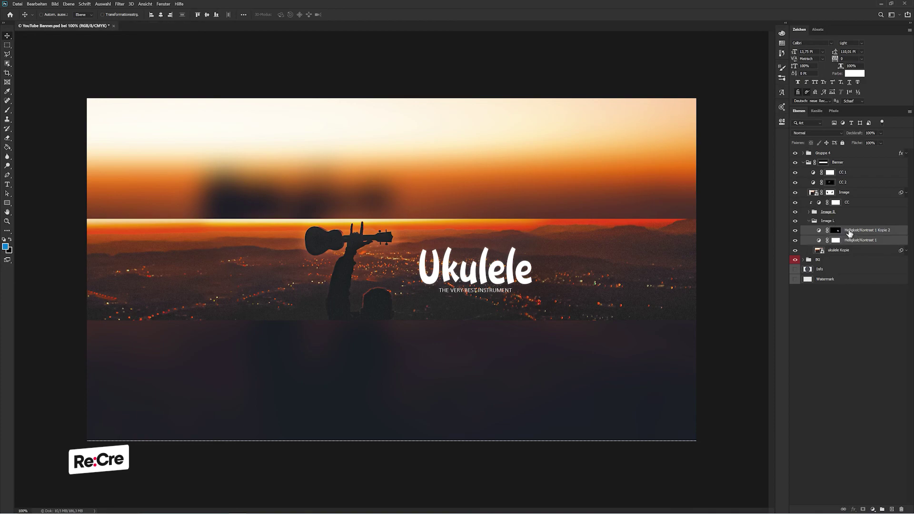
{"action": "mouse_move", "coordinate": [849, 230]}
{"action": "left_mouse_down"}
{"action": "mouse_move", "coordinate": [844, 217]}
{"action": "mouse_move", "coordinate": [849, 222]}
{"action": "left_mouse_up"}
{"action": "right_click", "coordinate": [852, 231]}
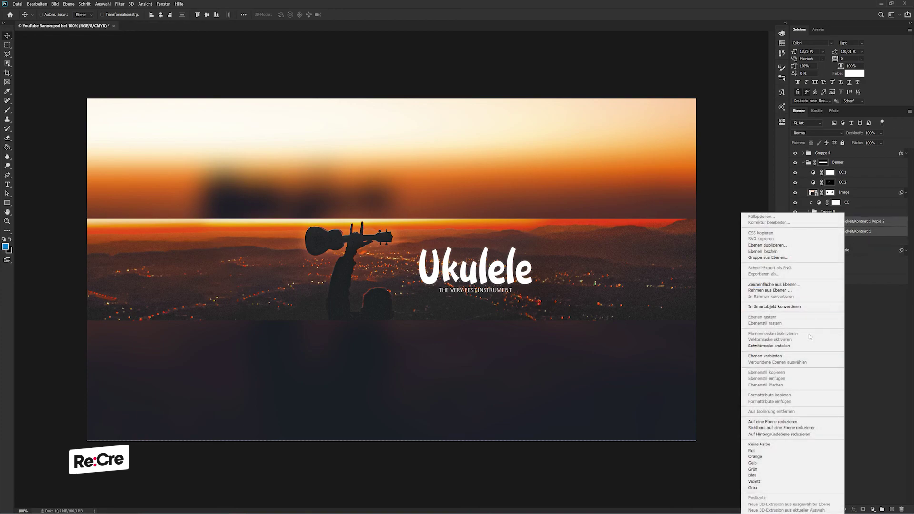
{"action": "left_click", "coordinate": [809, 347]}
Step: Rename the ukulele Kopie layer to 'Image' and both brightness/contrast layers to 'CC'
{"action": "double_click", "coordinate": [837, 250]}
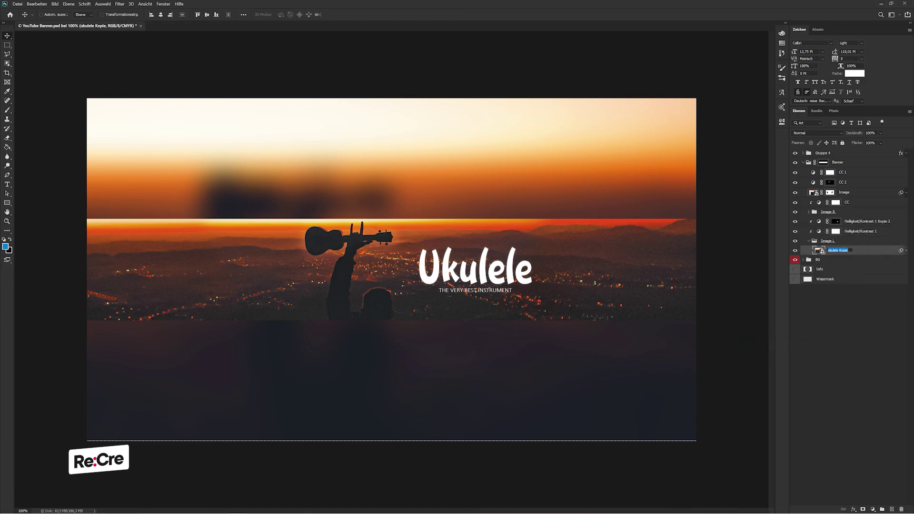
{"action": "type", "text": "Image"}
{"action": "left_click", "coordinate": [808, 241]}
{"action": "double_click", "coordinate": [864, 221]}
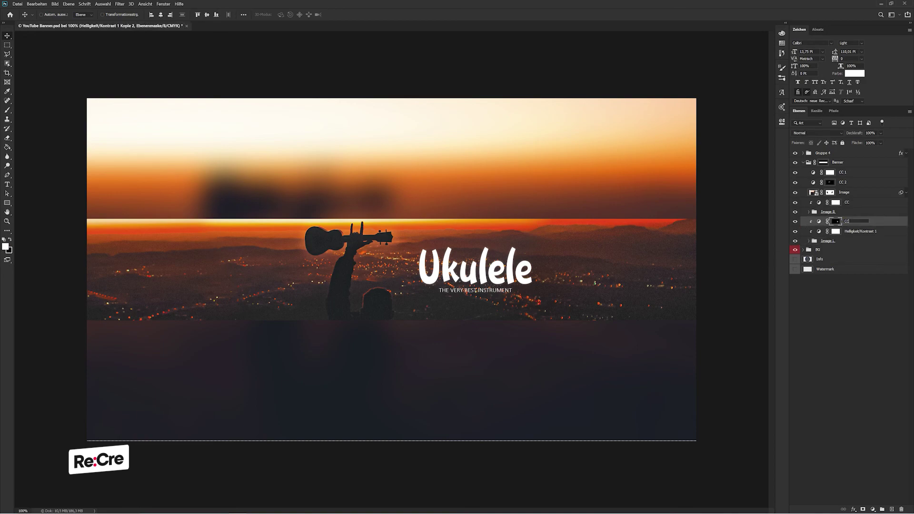
{"action": "type", "text": "CC"}
{"action": "key", "text": "Tab"}
{"action": "type", "text": "CC"}
{"action": "key", "text": "Return"}
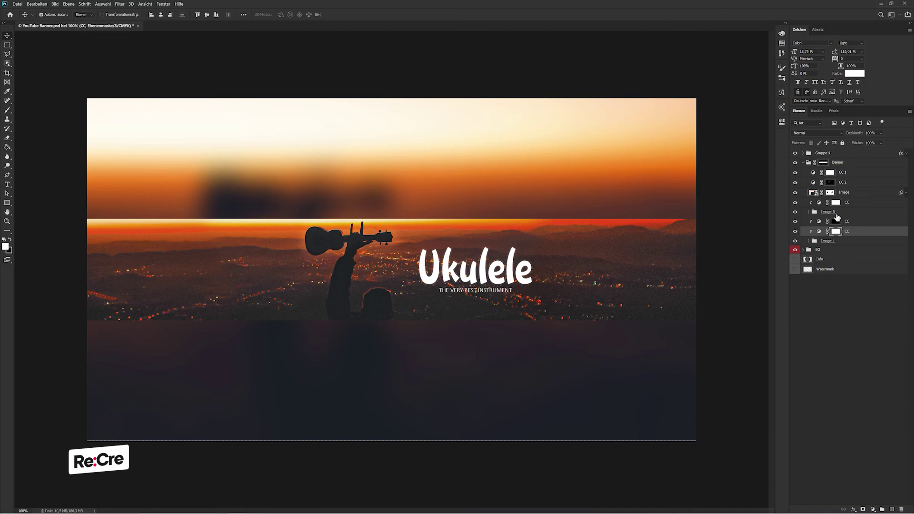
Step: Give the Banner group a red colour label
{"action": "left_click", "coordinate": [849, 222], "text": "shift"}
{"action": "right_click", "coordinate": [839, 165]}
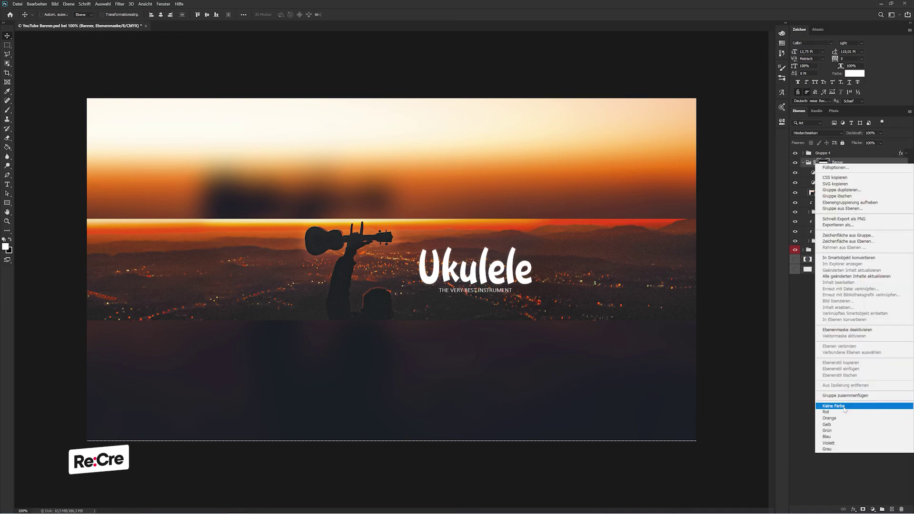
{"action": "left_click", "coordinate": [847, 412]}
Step: Label all the CC adjustment layers blue and collapse the Banner group
{"action": "left_click", "coordinate": [849, 231]}
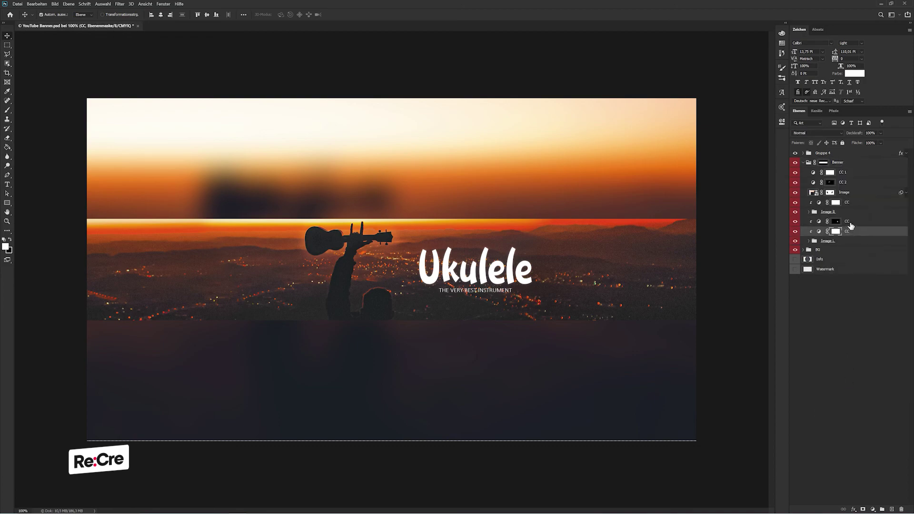
{"action": "left_click", "coordinate": [850, 202], "text": "ctrl"}
{"action": "left_click", "coordinate": [849, 183], "text": "ctrl"}
{"action": "right_click", "coordinate": [849, 173]}
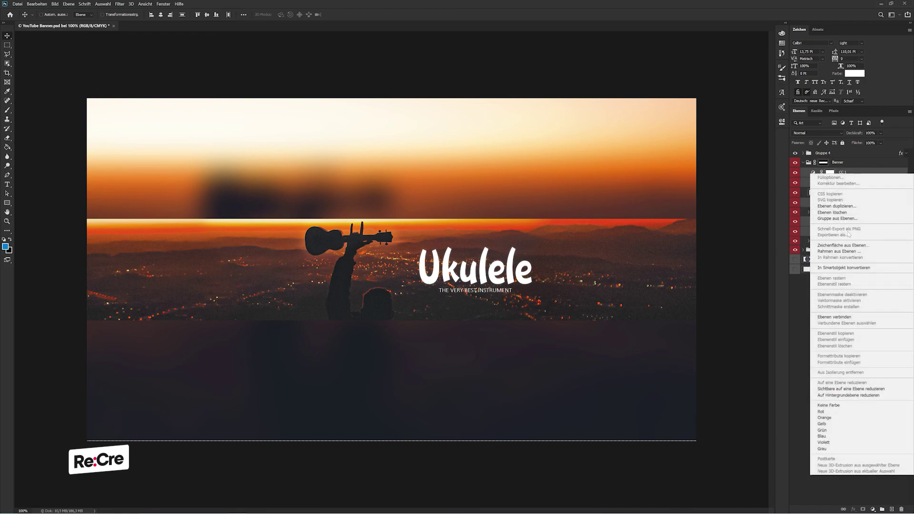
{"action": "left_click", "coordinate": [825, 436]}
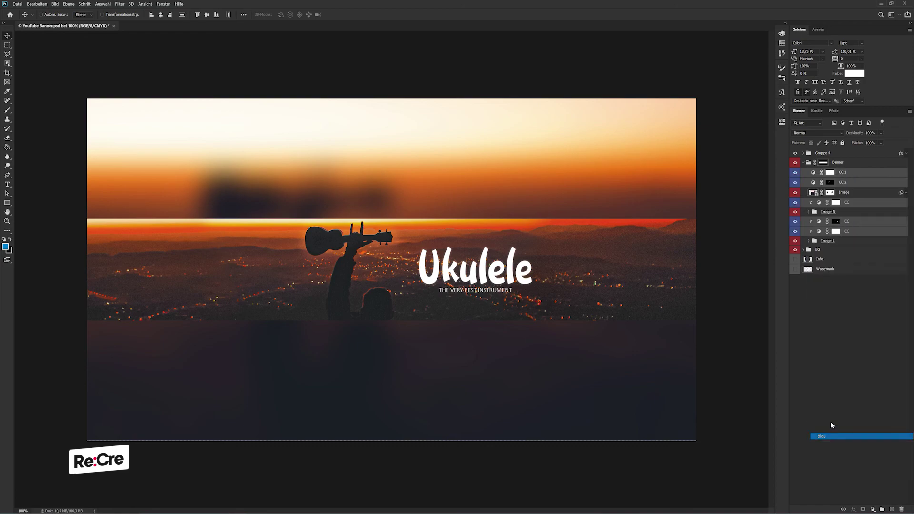
{"action": "left_click", "coordinate": [805, 163]}
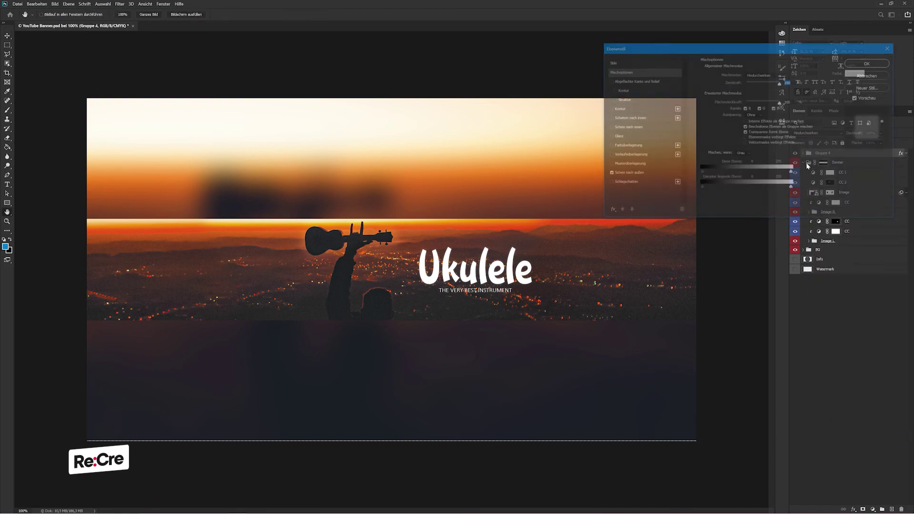
{"action": "left_click", "coordinate": [804, 163]}
Step: Rename Gruppe 4 to 'Text' and give it a green colour label
{"action": "double_click", "coordinate": [823, 153]}
{"action": "type", "text": "T"}
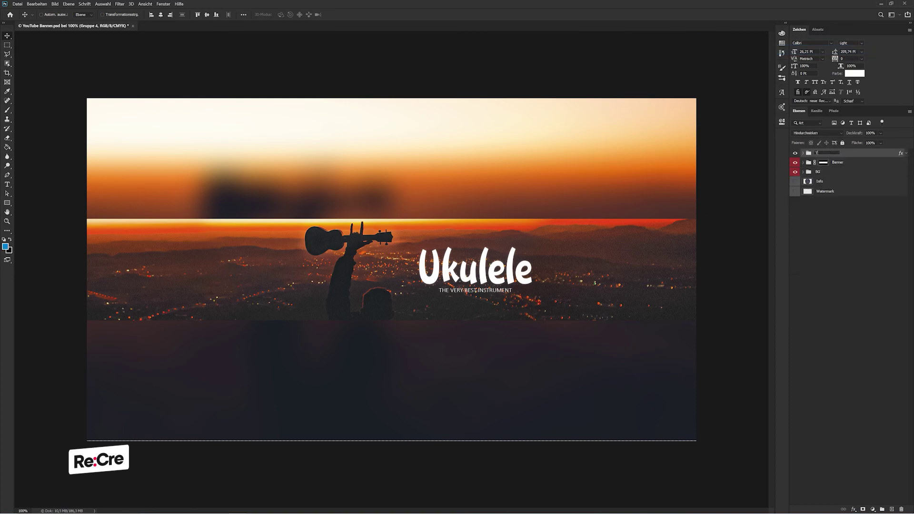
{"action": "type", "text": "ext#"}
{"action": "key", "text": "Return"}
{"action": "key", "text": "BackSpace"}
{"action": "key", "text": "Return"}
{"action": "right_click", "coordinate": [821, 156]}
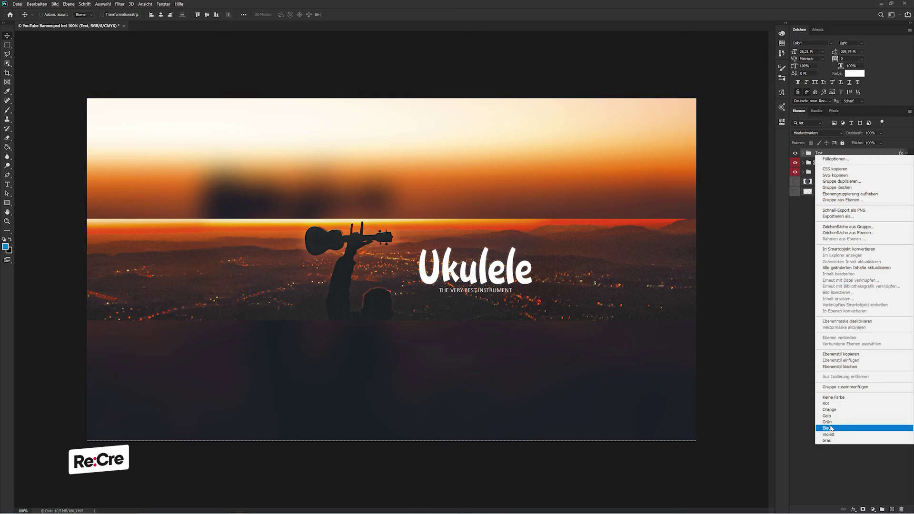
{"action": "left_click", "coordinate": [826, 421]}
Step: Move the Ukulele layer above the slogan and rename them 'Your Name' and 'Your Slogan'
{"action": "left_click", "coordinate": [803, 152]}
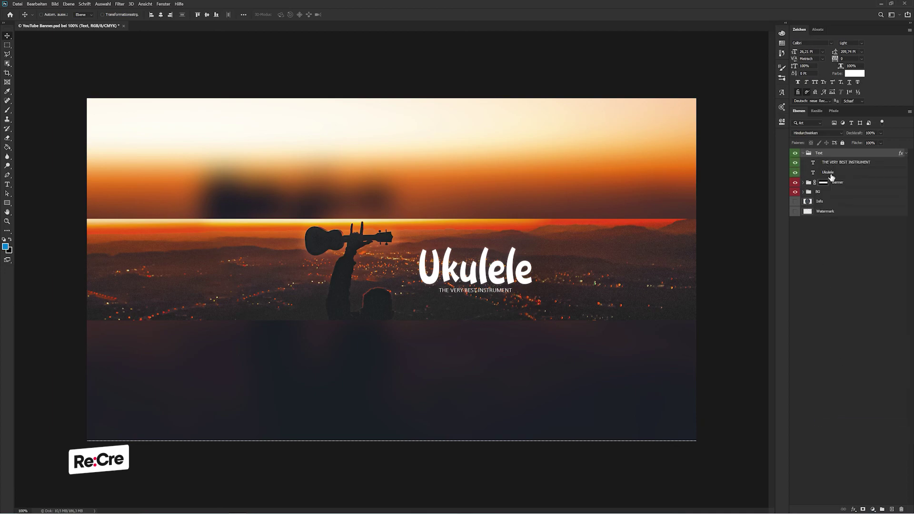
{"action": "left_click_drag", "start_coordinate": [828, 172], "coordinate": [828, 160]}
{"action": "double_click", "coordinate": [828, 162]}
{"action": "type", "text": "Your"}
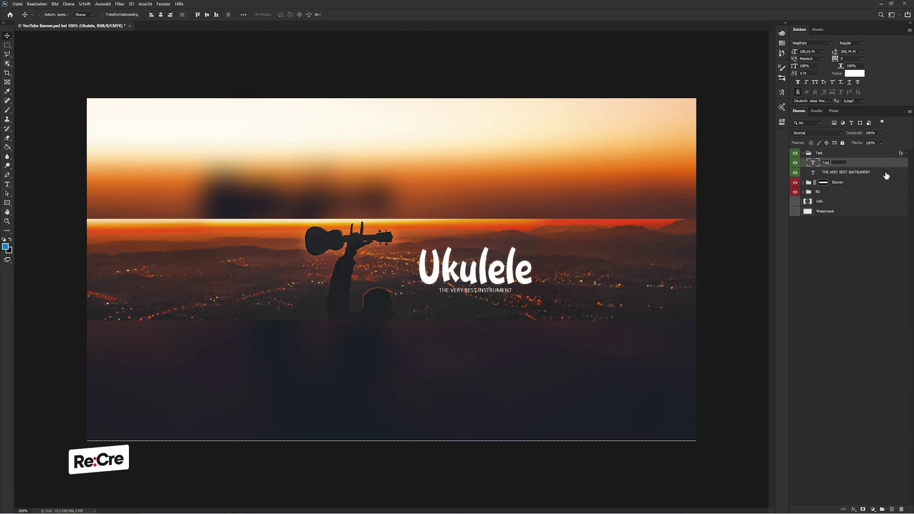
{"action": "type", "text": " Name"}
{"action": "key", "text": "Tab"}
{"action": "type", "text": "Your Slo"}
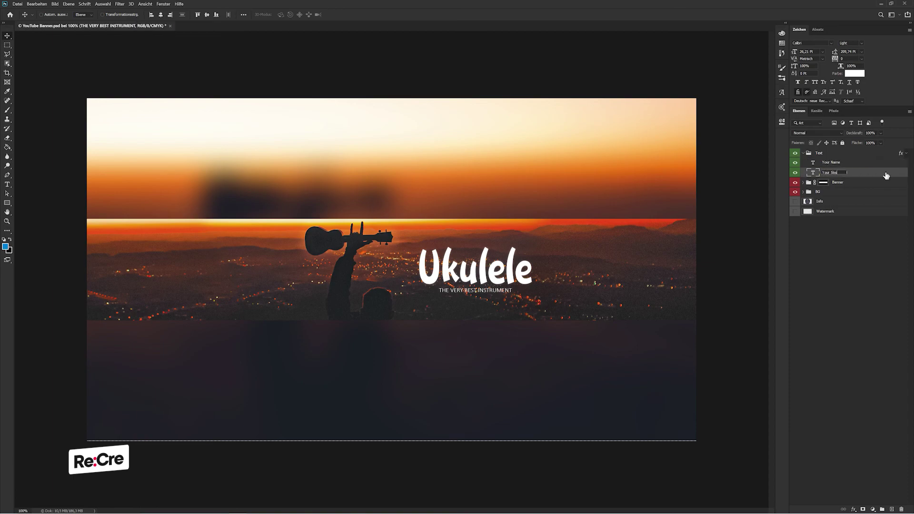
{"action": "type", "text": "gan"}
{"action": "key", "text": "Return"}
{"action": "double_click", "coordinate": [813, 162]}
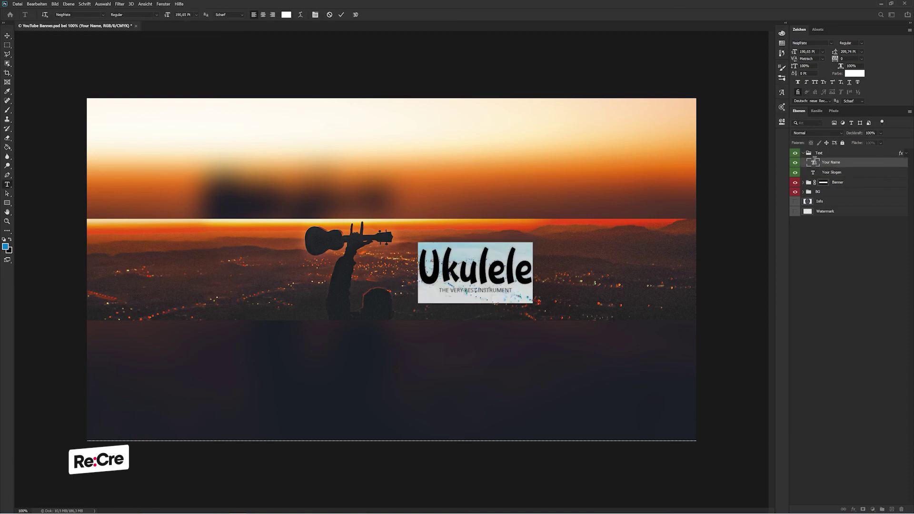
{"action": "key", "text": "Escape"}
{"action": "key", "text": "v"}
{"action": "left_click", "coordinate": [803, 153]}
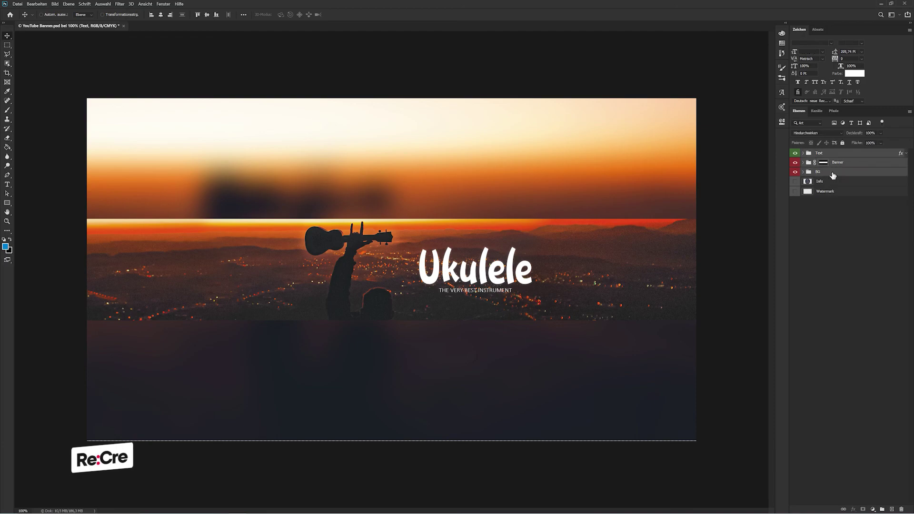